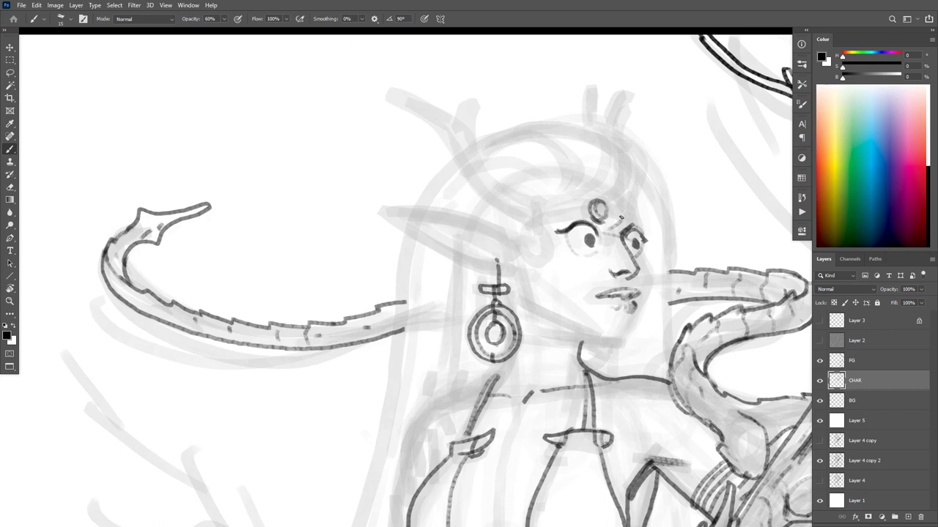
Line the headpiece band with its hanging ornament, the face contour, side locks and eye details on the CHAR layer
mouse_move(599, 200)
mouse_down()
mouse_move(571, 190)
mouse_move(584, 207)
mouse_up()
drag(591, 218, 542, 224)
mouse_move(534, 229)
mouse_down()
mouse_move(535, 263)
mouse_move(533, 223)
mouse_move(511, 229)
mouse_move(542, 371)
mouse_up()
drag(635, 313, 650, 365)
mouse_move(653, 255)
mouse_down()
mouse_move(624, 342)
mouse_move(558, 334)
mouse_up()
mouse_move(636, 206)
mouse_down()
mouse_move(643, 231)
mouse_move(591, 243)
mouse_up()
drag(634, 240, 635, 245)
drag(568, 230, 594, 226)
drag(626, 234, 643, 241)
Outline the crown of the head and the swept-back hair strands above the forehead
mouse_move(623, 192)
mouse_down()
mouse_move(626, 150)
mouse_move(593, 122)
mouse_up()
mouse_move(624, 183)
mouse_down()
mouse_move(623, 159)
mouse_move(479, 142)
mouse_up()
drag(608, 140, 590, 194)
mouse_move(564, 133)
mouse_down()
mouse_move(524, 194)
mouse_move(545, 175)
mouse_up()
Outline the branching antlers and the outer edge of the hair on the far side of the face
mouse_move(480, 137)
mouse_down()
mouse_move(533, 197)
mouse_move(460, 118)
mouse_up()
mouse_move(465, 130)
mouse_down()
mouse_move(427, 115)
mouse_move(499, 208)
mouse_move(534, 214)
mouse_up()
drag(411, 102, 487, 183)
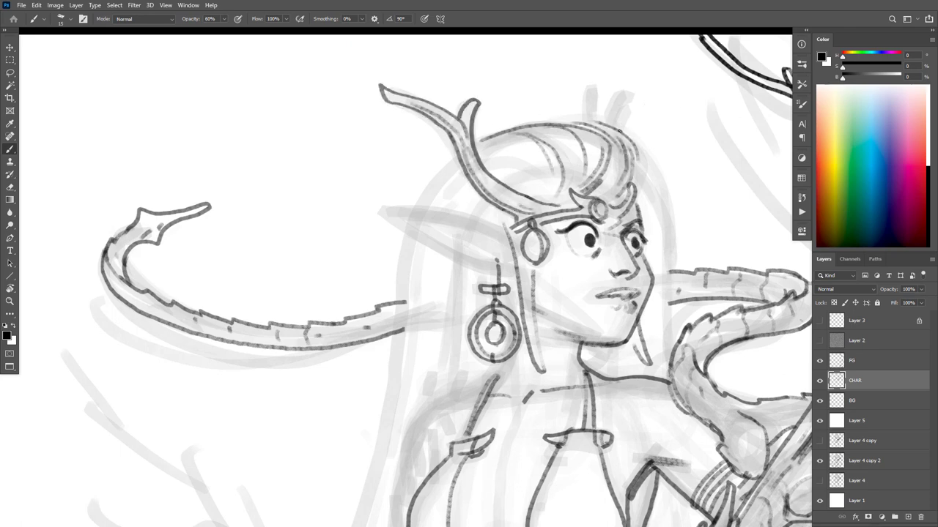
mouse_move(611, 132)
mouse_down()
mouse_move(623, 95)
mouse_move(620, 135)
mouse_up()
drag(592, 103, 601, 125)
drag(636, 157, 652, 357)
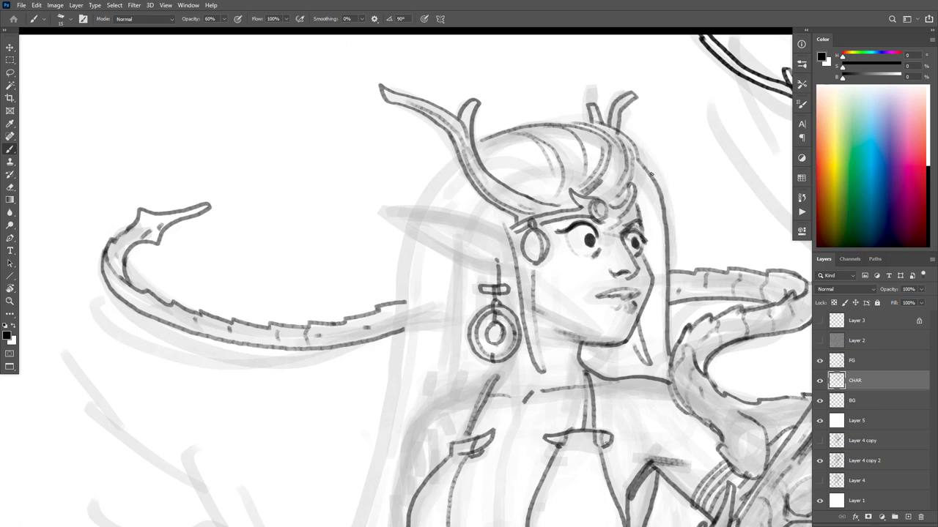
Outline the long pointed ear with its inner detail and notch, and strengthen the nearby hair strands
drag(659, 201, 655, 223)
drag(537, 273, 534, 333)
mouse_move(505, 230)
mouse_down()
mouse_move(462, 264)
mouse_move(508, 34)
mouse_up()
key(ctrl+z)
mouse_move(385, 208)
mouse_down()
mouse_move(504, 230)
mouse_move(511, 273)
mouse_move(503, 237)
mouse_move(508, 261)
mouse_up()
drag(506, 249, 503, 257)
drag(465, 227, 463, 238)
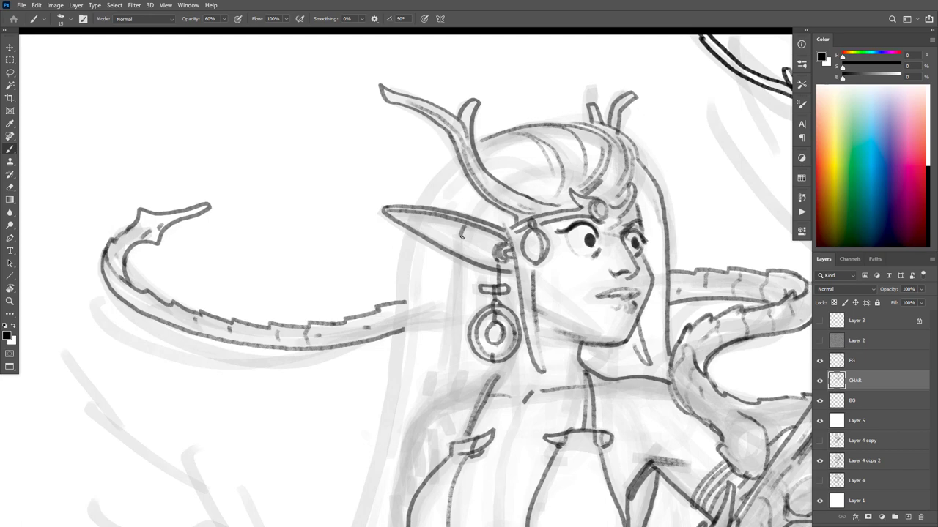
Add the long hair strands beside the face and neck and the outer hair contour falling behind the ear
drag(651, 197, 666, 377)
drag(626, 178, 603, 196)
drag(651, 298, 642, 362)
mouse_move(535, 315)
mouse_down()
mouse_move(545, 369)
mouse_move(614, 347)
mouse_up()
key(ctrl+z)
drag(623, 350, 625, 377)
drag(652, 320, 655, 359)
mouse_move(483, 138)
mouse_down()
mouse_move(421, 204)
mouse_move(393, 370)
mouse_up()
drag(407, 297, 402, 354)
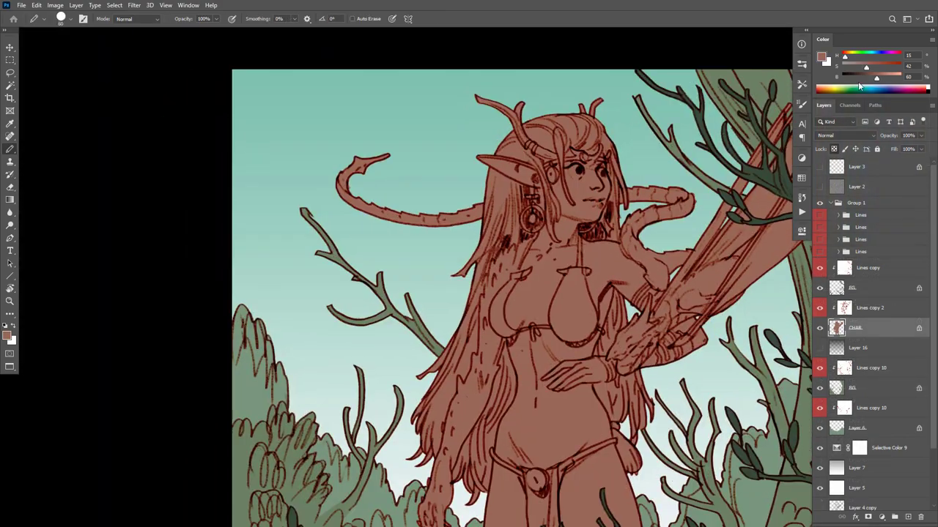
Set the foreground colour to H 15, S 71, B 50 and paint the edges of the hair sections on the character layer
click(882, 66)
click(870, 76)
drag(561, 154, 571, 218)
mouse_move(546, 189)
mouse_down()
mouse_move(563, 253)
mouse_move(504, 170)
mouse_up()
mouse_move(572, 162)
mouse_down()
mouse_move(596, 167)
mouse_move(606, 235)
mouse_move(592, 254)
mouse_up()
drag(630, 212, 619, 234)
Fill the crown and long hair sections with the dark reddish brown, closing gaps along the strands with the Pencil
key(g)
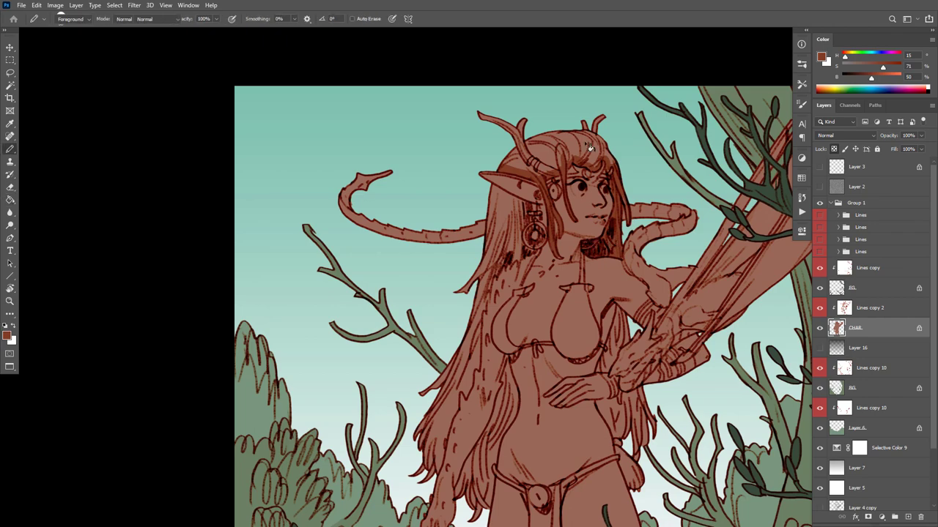
click(589, 147)
mouse_move(522, 256)
mouse_down()
mouse_move(484, 311)
mouse_move(434, 476)
mouse_up()
key(g)
drag(562, 340, 578, 260)
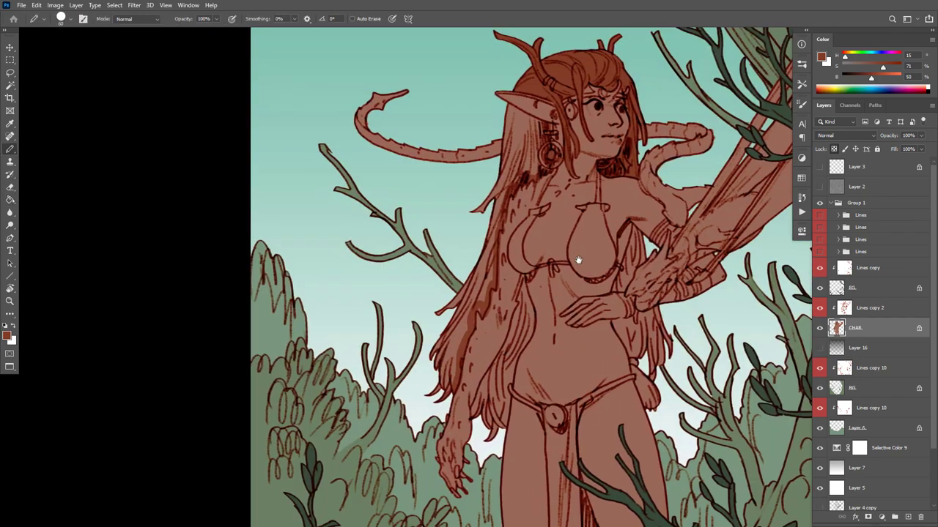
drag(543, 109, 499, 181)
key(g)
click(488, 196)
alt+click(508, 259)
alt+click(604, 62)
drag(604, 59, 604, 78)
drag(638, 256, 614, 309)
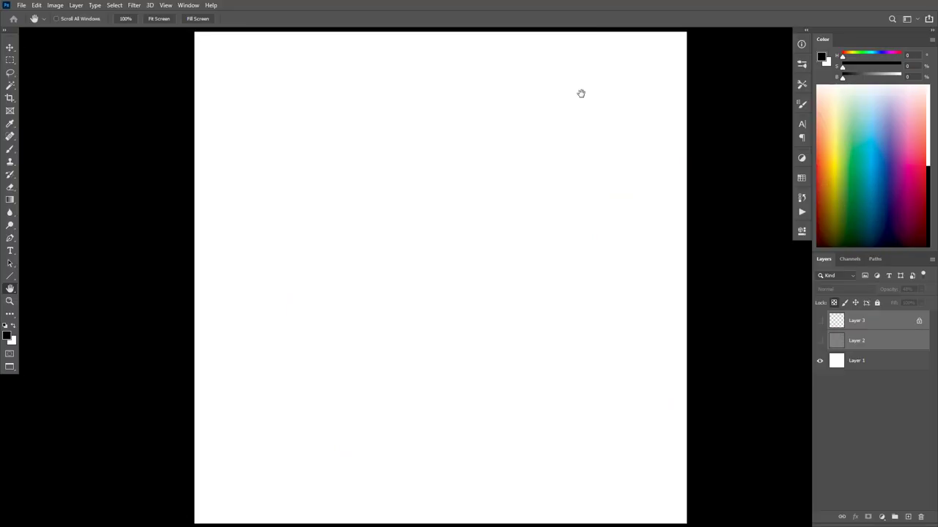
Add a new layer above Layer 1 on the blank canvas and choose a small hard-edged brush
drag(527, 343, 533, 355)
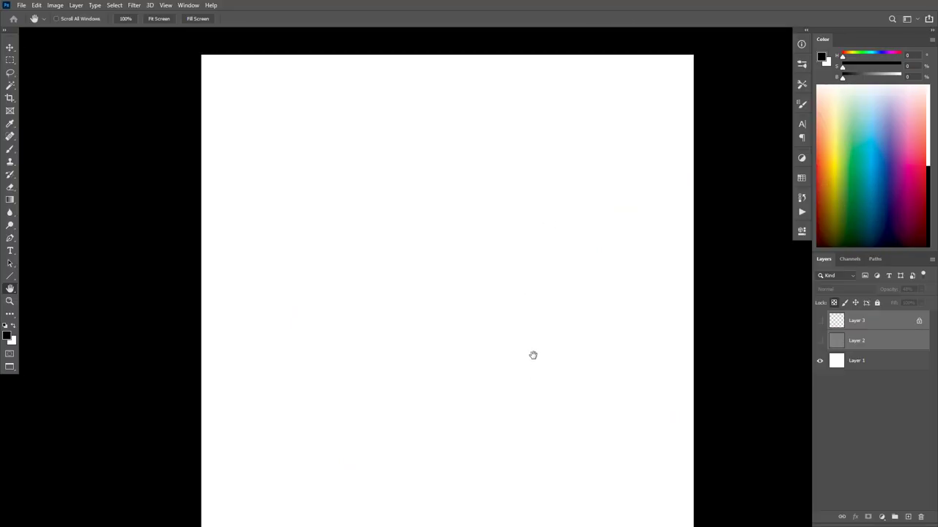
click(840, 365)
key(ctrl+shift+alt+n)
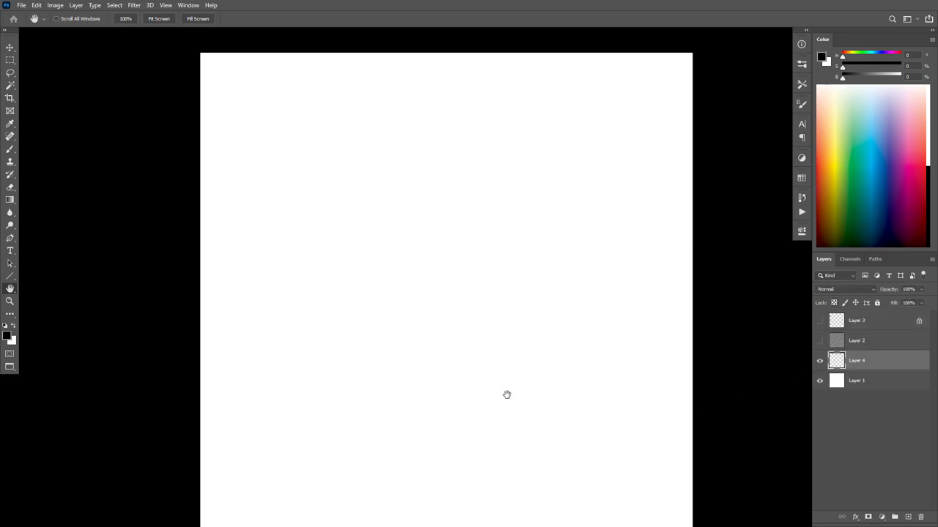
key(b)
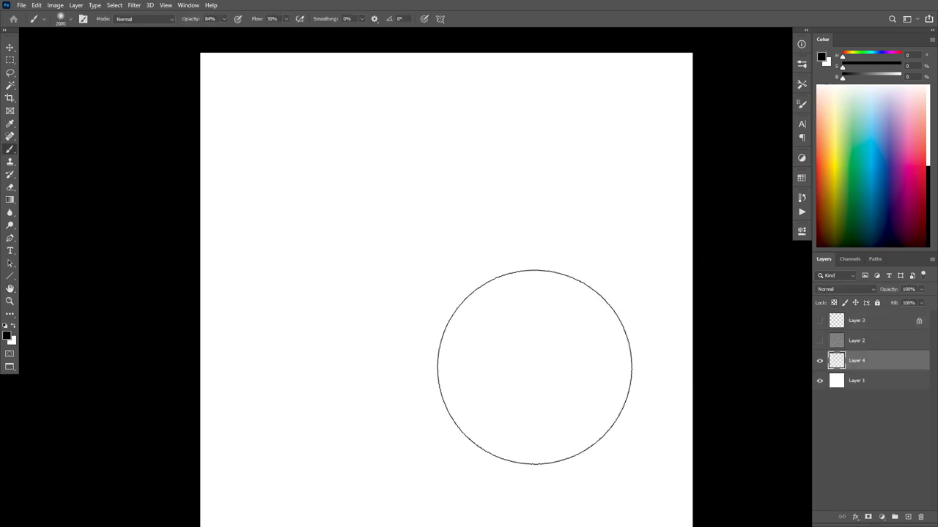
key(.)
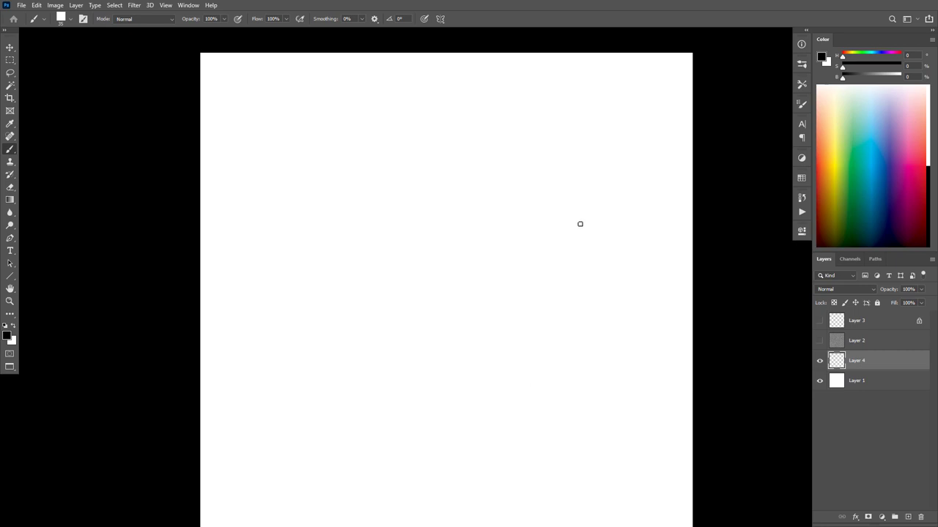
mouse_move(580, 224)
mouse_down()
mouse_move(452, 364)
mouse_move(486, 256)
mouse_move(557, 306)
mouse_move(510, 312)
mouse_up()
key(ctrl+z)
mouse_move(569, 208)
mouse_down()
mouse_move(530, 162)
mouse_move(359, 238)
mouse_move(453, 380)
mouse_move(531, 241)
mouse_move(396, 285)
mouse_move(516, 326)
mouse_move(502, 240)
mouse_up()
key(ctrl+z)
mouse_move(429, 224)
mouse_down()
mouse_move(488, 335)
mouse_move(406, 276)
mouse_move(493, 266)
mouse_move(456, 283)
mouse_move(383, 237)
mouse_move(412, 360)
mouse_move(440, 242)
mouse_up()
key(ctrl+z)
mouse_move(533, 163)
mouse_down()
mouse_move(477, 129)
mouse_move(488, 329)
mouse_move(477, 285)
mouse_move(506, 267)
mouse_up()
key(ctrl+z)
mouse_move(416, 184)
mouse_down()
mouse_move(494, 182)
mouse_move(433, 123)
mouse_up()
key(space)
drag(561, 219, 562, 199)
key(ctrl+z)
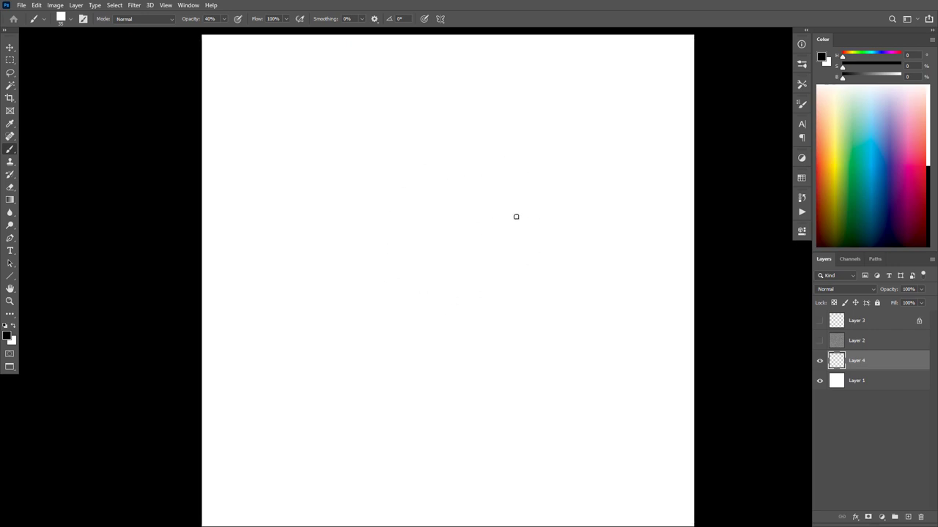
Sketch a round ribcage, the waist lines and the start of the pelvis at 40% brush opacity
drag(508, 292, 505, 285)
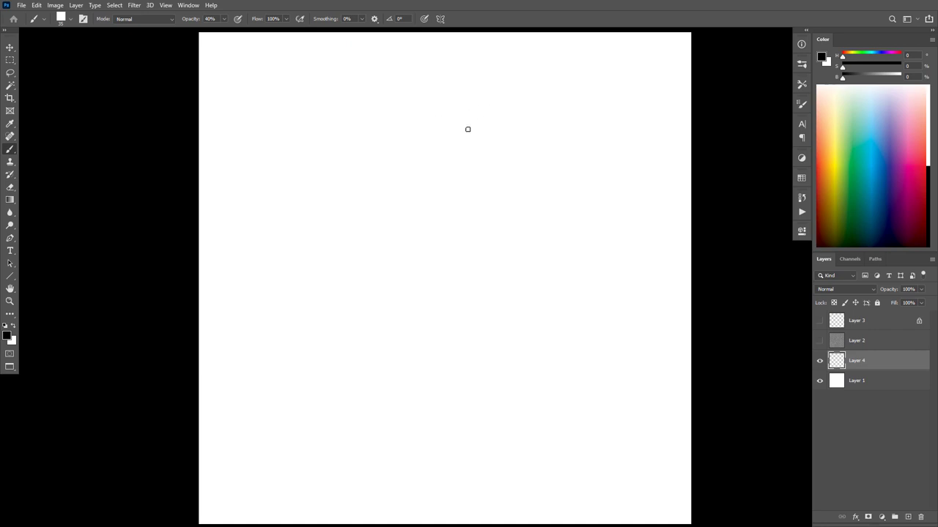
mouse_move(476, 159)
mouse_down()
mouse_move(467, 251)
mouse_move(440, 256)
mouse_move(424, 192)
mouse_up()
drag(418, 259, 422, 301)
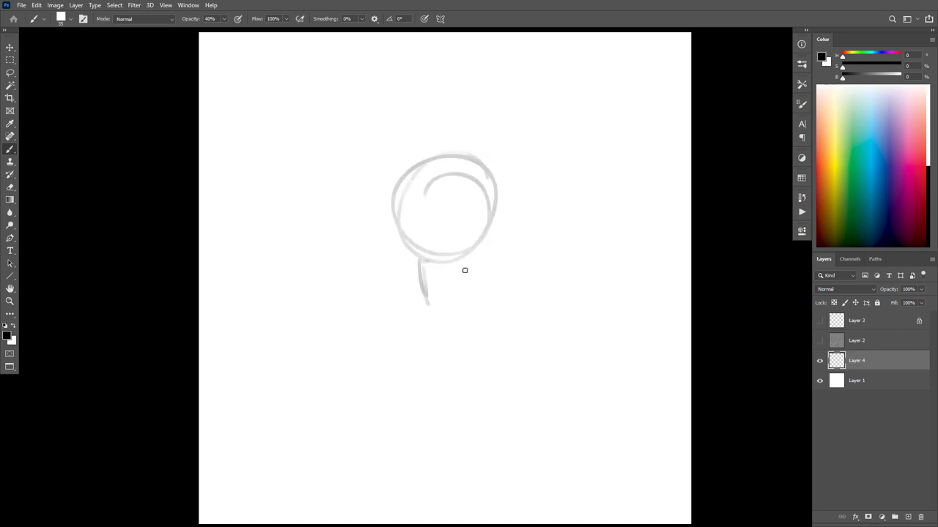
mouse_move(469, 250)
mouse_down()
mouse_move(467, 307)
mouse_move(459, 308)
mouse_move(478, 306)
mouse_up()
drag(418, 292, 411, 359)
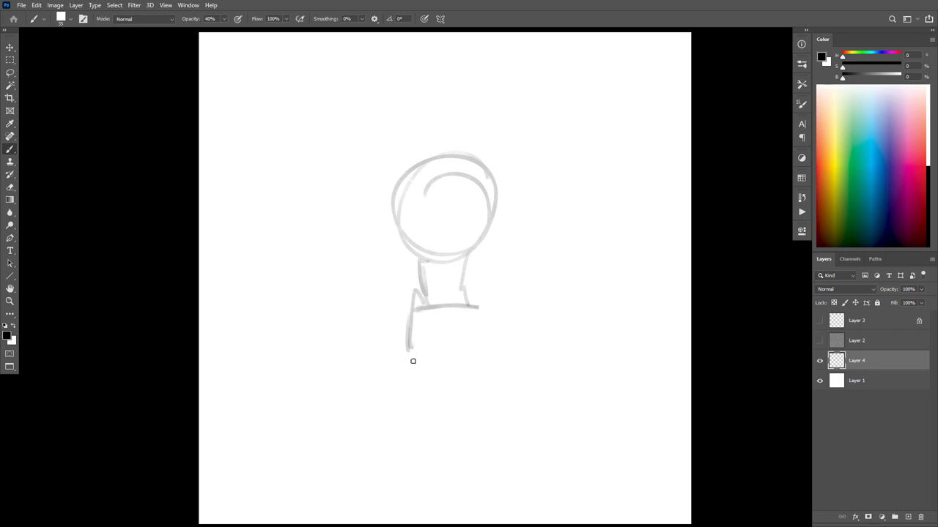
Rough in the pelvis block, the rounded hip forms and the upper outer thigh
drag(475, 305, 485, 361)
drag(415, 303, 404, 389)
mouse_move(478, 323)
mouse_down()
mouse_move(417, 368)
mouse_move(445, 373)
mouse_move(478, 357)
mouse_move(468, 330)
mouse_up()
mouse_move(408, 309)
mouse_down()
mouse_move(407, 358)
mouse_move(440, 346)
mouse_move(401, 381)
mouse_up()
mouse_move(459, 315)
mouse_down()
mouse_move(474, 320)
mouse_move(430, 360)
mouse_move(439, 370)
mouse_up()
mouse_move(410, 335)
mouse_down()
mouse_move(433, 367)
mouse_move(394, 435)
mouse_move(403, 433)
mouse_up()
Sketch the outer thigh lines down to a knee guideline and mark both knees with small ovals
drag(475, 350, 508, 466)
drag(402, 353, 409, 492)
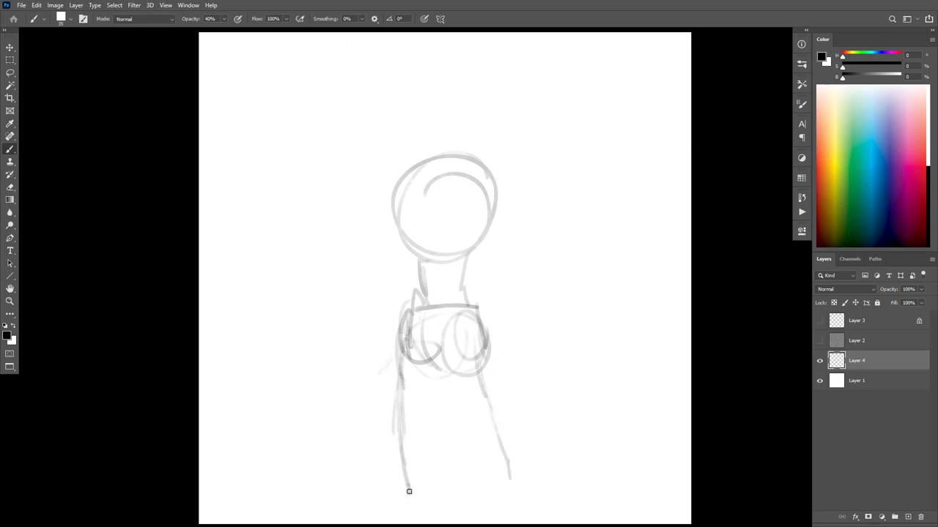
drag(474, 492, 512, 502)
mouse_move(544, 386)
mouse_down()
mouse_move(538, 333)
mouse_move(542, 385)
mouse_up()
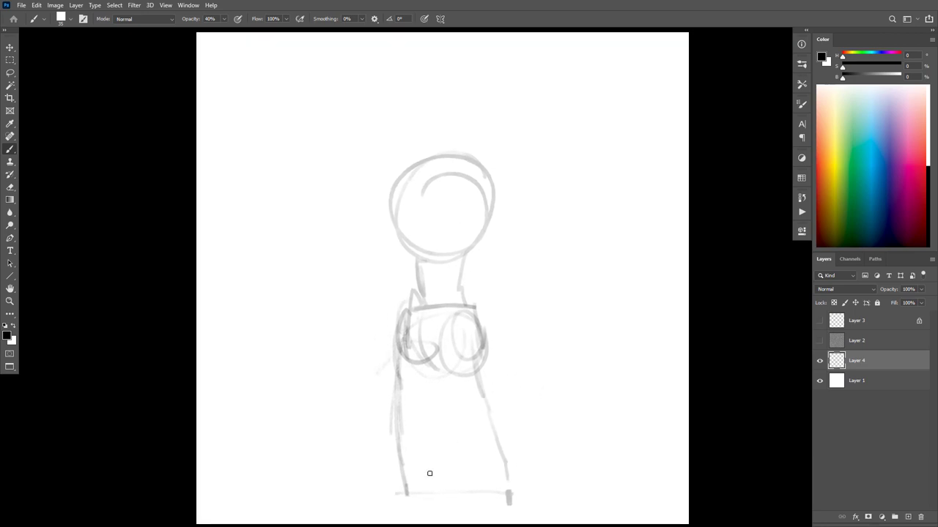
drag(403, 489, 406, 488)
mouse_move(512, 497)
mouse_down()
mouse_move(508, 506)
mouse_move(510, 483)
mouse_up()
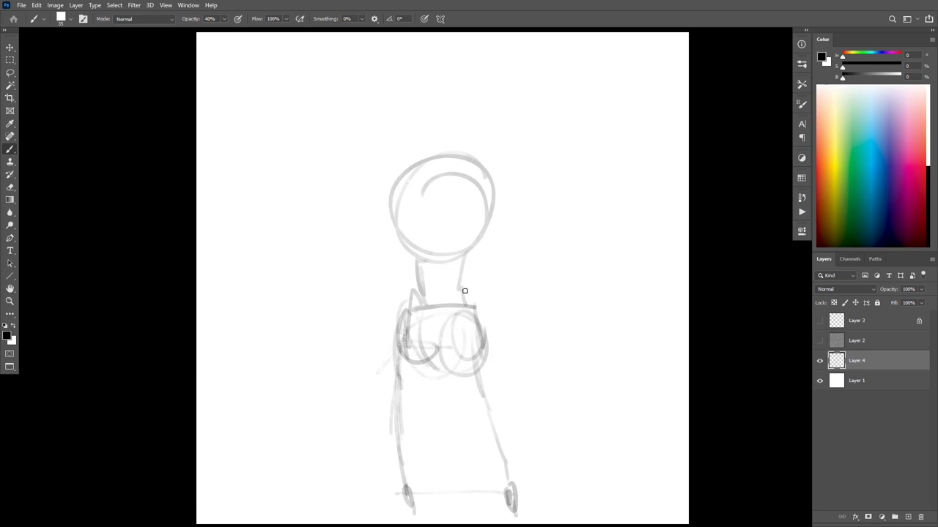
Sketch the inner ribcage and shoulder line, and a bent arm with its hand resting at the waist
mouse_move(464, 291)
mouse_down()
mouse_move(470, 216)
mouse_move(447, 159)
mouse_move(415, 176)
mouse_move(404, 214)
mouse_move(410, 244)
mouse_move(454, 156)
mouse_move(476, 236)
mouse_up()
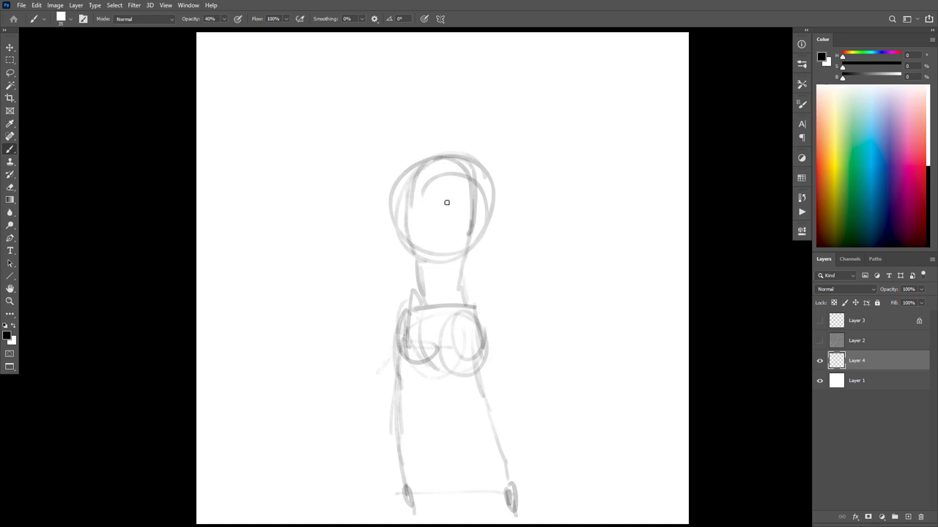
mouse_move(399, 174)
mouse_down()
mouse_move(492, 169)
mouse_move(571, 240)
mouse_move(456, 267)
mouse_up()
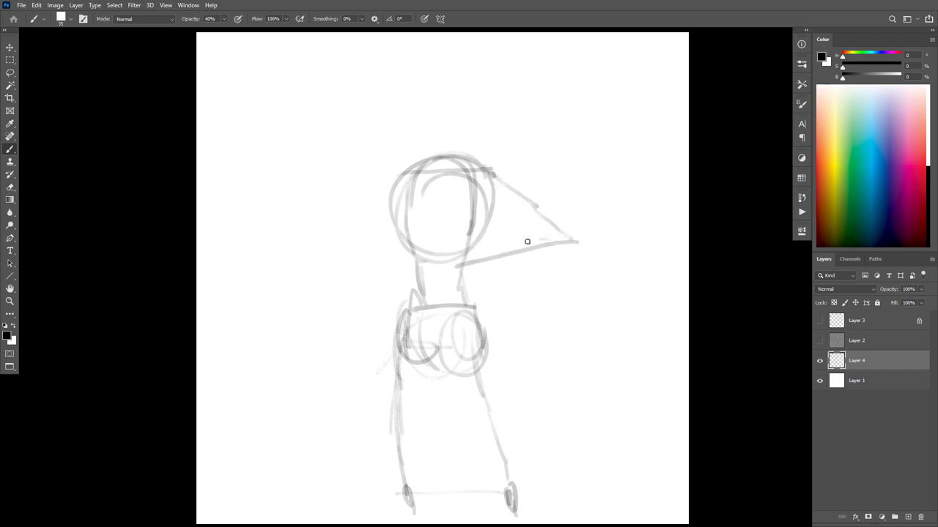
mouse_move(527, 241)
mouse_down()
mouse_move(439, 272)
mouse_move(534, 247)
mouse_up()
mouse_move(468, 258)
mouse_down()
mouse_move(535, 236)
mouse_move(566, 245)
mouse_move(489, 193)
mouse_move(477, 156)
mouse_move(393, 171)
mouse_move(410, 251)
mouse_up()
key(ctrl+z)
mouse_move(441, 166)
mouse_down()
mouse_move(423, 216)
mouse_move(436, 280)
mouse_up()
mouse_move(414, 229)
mouse_down()
mouse_move(461, 235)
mouse_move(407, 244)
mouse_move(476, 224)
mouse_move(462, 272)
mouse_up()
drag(408, 247, 415, 268)
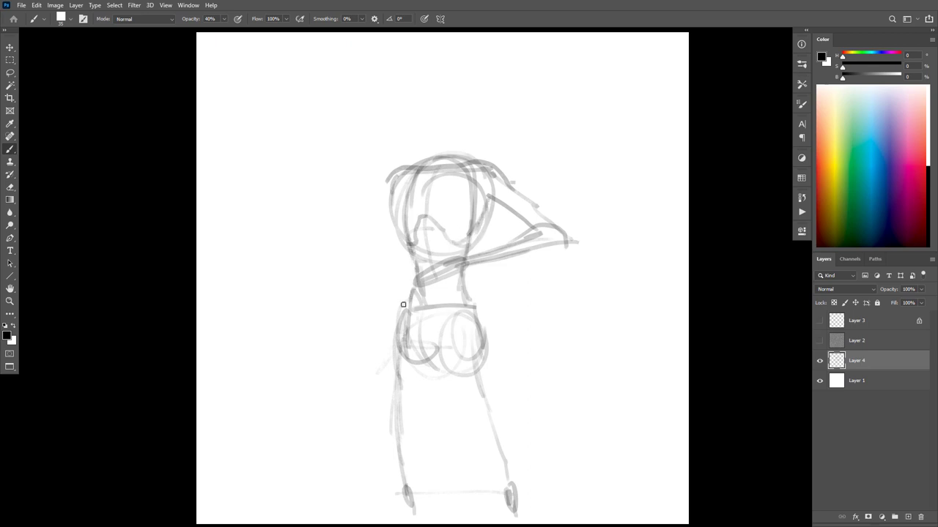
Reinforce the pelvis and hip joints, the abdomen lines and both thigh contours
drag(411, 314, 471, 304)
drag(413, 300, 437, 351)
mouse_move(469, 297)
mouse_down()
mouse_move(458, 300)
mouse_move(470, 305)
mouse_up()
mouse_move(451, 248)
mouse_down()
mouse_move(447, 308)
mouse_move(433, 299)
mouse_move(429, 312)
mouse_move(472, 323)
mouse_move(507, 473)
mouse_up()
drag(393, 340, 408, 492)
drag(477, 345, 505, 484)
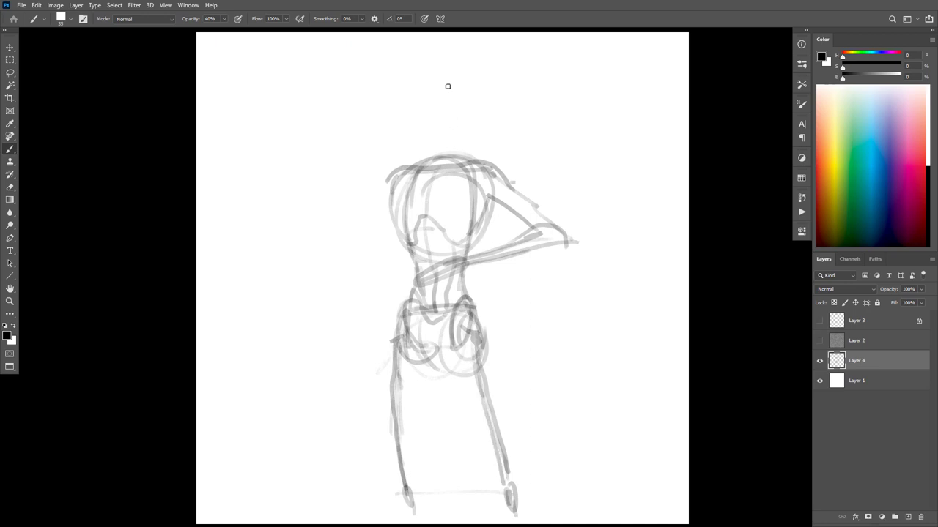
Sketch a round head with an eye guideline above the shoulders
mouse_move(436, 80)
mouse_down()
mouse_move(430, 133)
mouse_move(466, 110)
mouse_move(433, 81)
mouse_move(454, 124)
mouse_move(411, 124)
mouse_move(405, 103)
mouse_move(458, 134)
mouse_up()
key(ctrl+z)
mouse_move(458, 93)
mouse_down()
mouse_move(429, 138)
mouse_move(425, 108)
mouse_up()
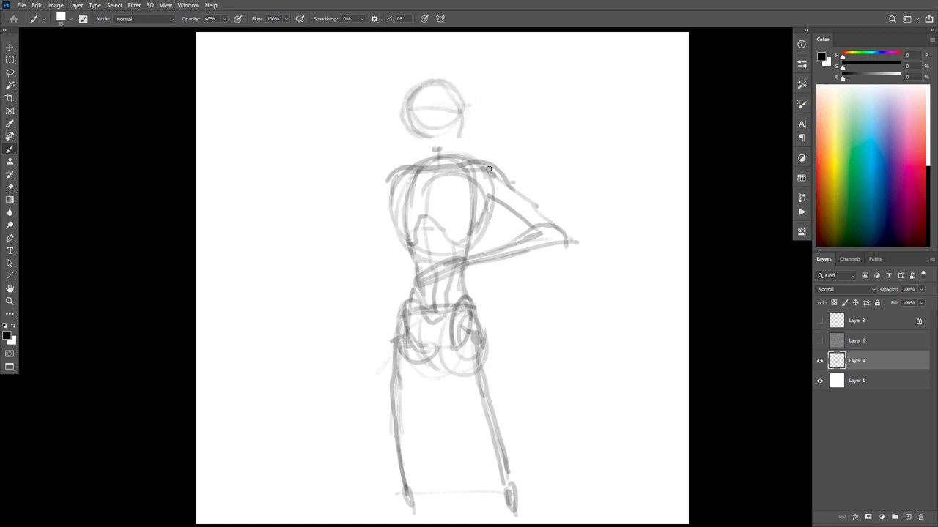
Sketch the shoulder slope, the shoulder joints and the chest contour with an underbust line
drag(449, 190, 470, 164)
mouse_move(410, 182)
mouse_down()
mouse_move(405, 161)
mouse_move(477, 156)
mouse_move(454, 146)
mouse_move(417, 153)
mouse_move(476, 150)
mouse_move(505, 177)
mouse_move(446, 149)
mouse_move(394, 173)
mouse_up()
mouse_move(458, 163)
mouse_down()
mouse_move(443, 183)
mouse_move(458, 179)
mouse_move(401, 181)
mouse_move(421, 209)
mouse_up()
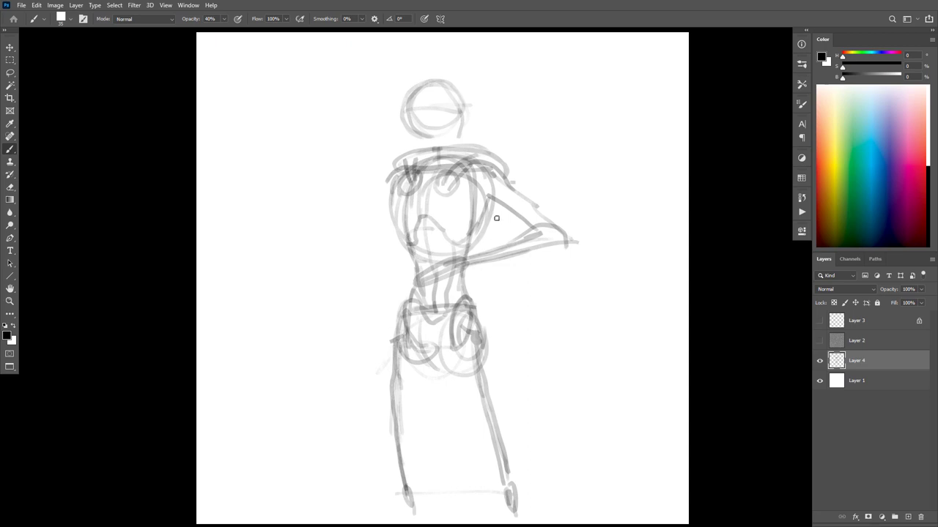
drag(391, 212, 388, 231)
mouse_move(397, 192)
mouse_down()
mouse_move(407, 233)
mouse_move(462, 232)
mouse_up()
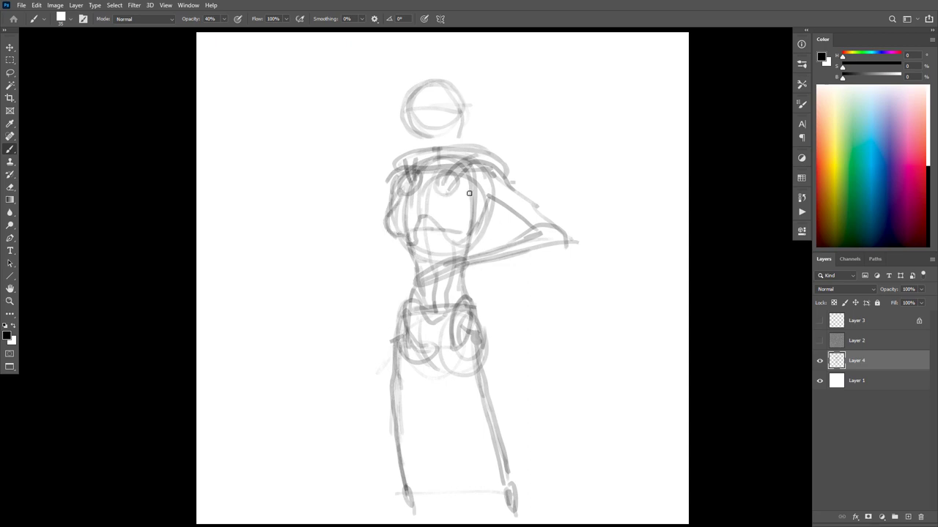
Strengthen the side contour of the torso from the armpit through the waist to the hip
mouse_move(469, 193)
mouse_down()
mouse_move(469, 234)
mouse_move(477, 214)
mouse_up()
mouse_move(506, 175)
mouse_down()
mouse_move(513, 188)
mouse_move(464, 260)
mouse_up()
key(ctrl+z)
mouse_move(483, 205)
mouse_down()
mouse_move(467, 268)
mouse_move(481, 320)
mouse_up()
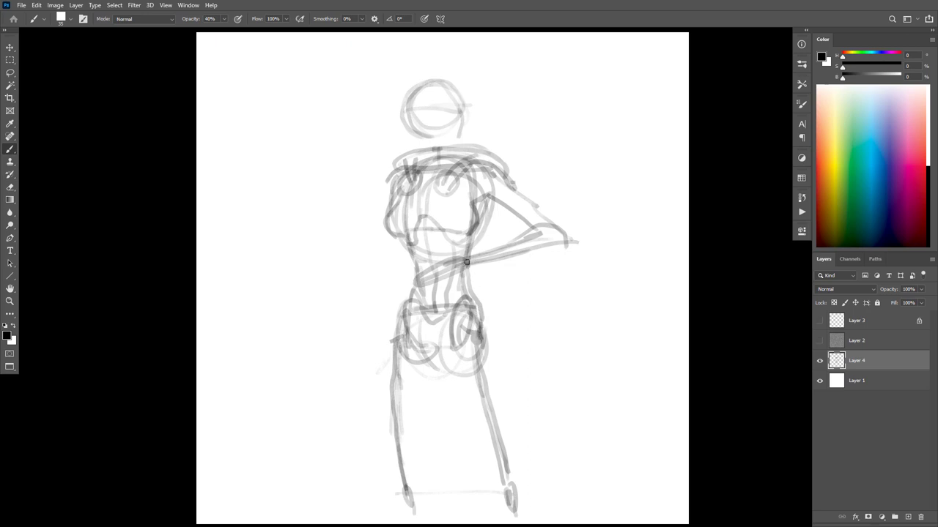
mouse_move(467, 262)
mouse_down()
mouse_move(467, 177)
mouse_move(400, 214)
mouse_up()
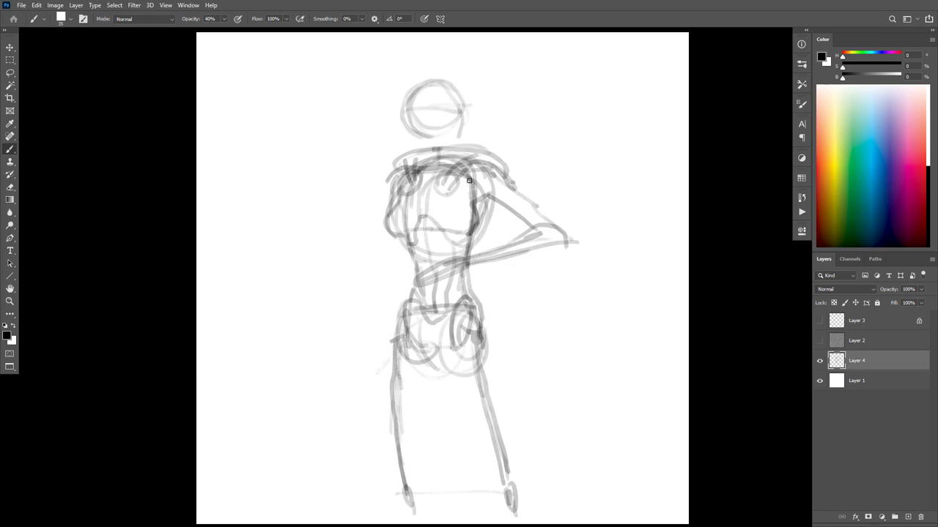
Define both breast shapes and darken the collarbone line across the shoulders
mouse_move(407, 181)
mouse_down()
mouse_move(387, 224)
mouse_move(406, 237)
mouse_up()
mouse_move(467, 205)
mouse_down()
mouse_move(438, 231)
mouse_move(432, 211)
mouse_move(459, 194)
mouse_move(454, 177)
mouse_move(405, 228)
mouse_move(420, 167)
mouse_move(397, 206)
mouse_up()
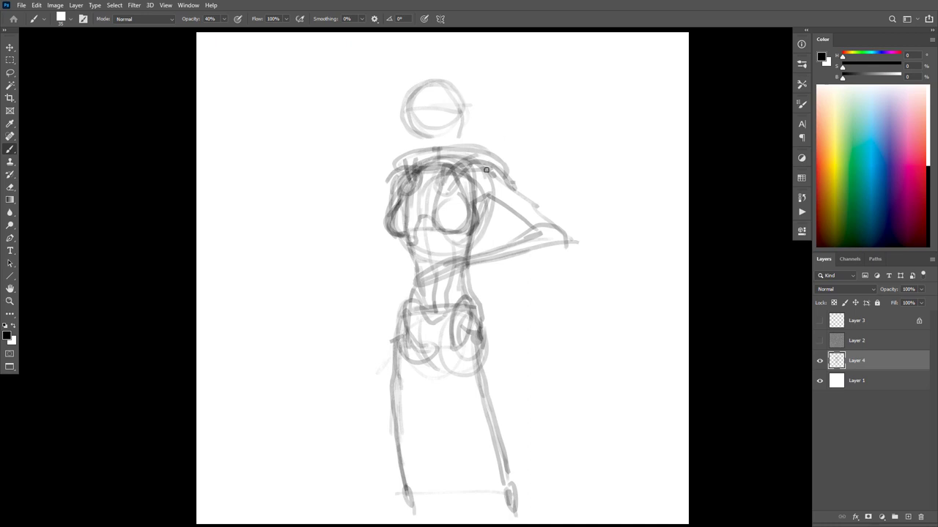
drag(421, 168, 478, 165)
key(e)
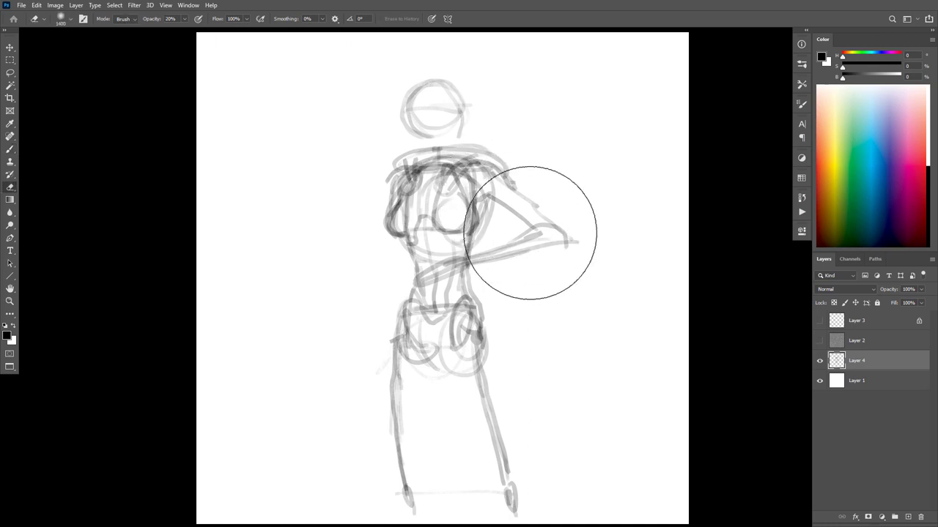
key(b)
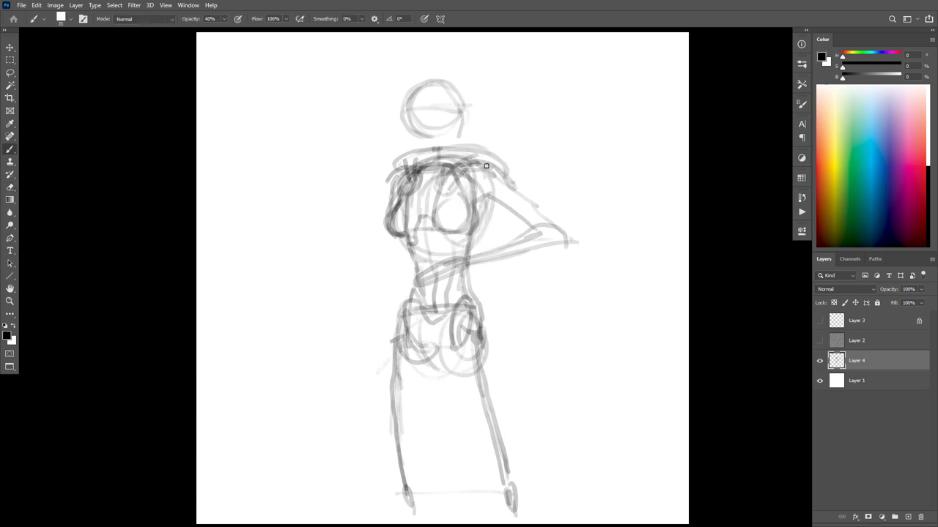
Redraw the bent arm with a shoulder ball, upper arm, elbow joint and forearm reaching the waist
mouse_move(467, 175)
mouse_down()
mouse_move(479, 165)
mouse_move(540, 228)
mouse_move(453, 264)
mouse_up()
mouse_move(486, 160)
mouse_down()
mouse_move(544, 225)
mouse_move(534, 215)
mouse_move(515, 237)
mouse_move(521, 217)
mouse_move(449, 271)
mouse_move(535, 236)
mouse_move(486, 191)
mouse_move(512, 217)
mouse_move(484, 202)
mouse_move(472, 233)
mouse_move(480, 190)
mouse_move(470, 225)
mouse_move(441, 235)
mouse_up()
mouse_move(498, 167)
mouse_down()
mouse_move(543, 223)
mouse_move(554, 206)
mouse_up()
key(ctrl+z)
key(ctrl+z)
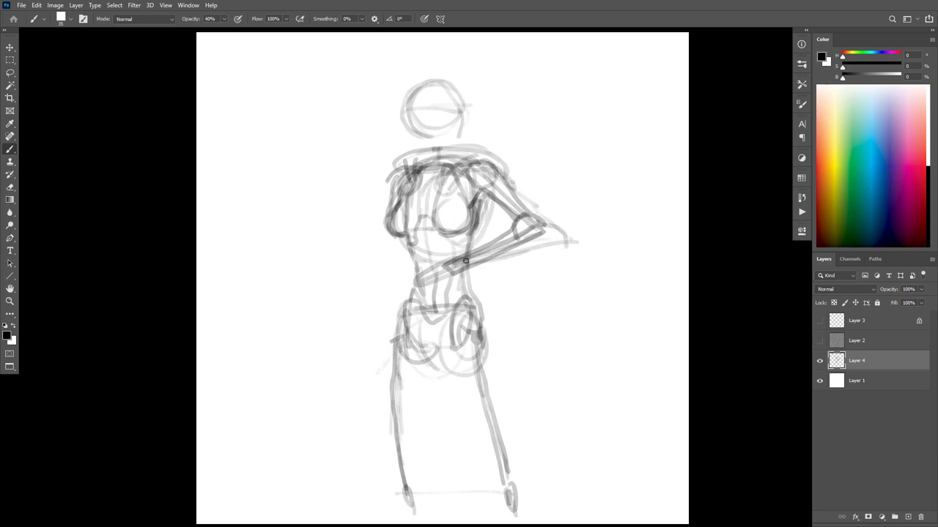
Refine both waist contours, the lower abdomen curve and the hand area at the hip
drag(469, 237, 465, 284)
mouse_move(404, 237)
mouse_down()
mouse_move(415, 261)
mouse_move(407, 312)
mouse_up()
mouse_move(415, 276)
mouse_down()
mouse_move(433, 322)
mouse_move(449, 331)
mouse_move(426, 323)
mouse_move(459, 273)
mouse_up()
key(ctrl+z)
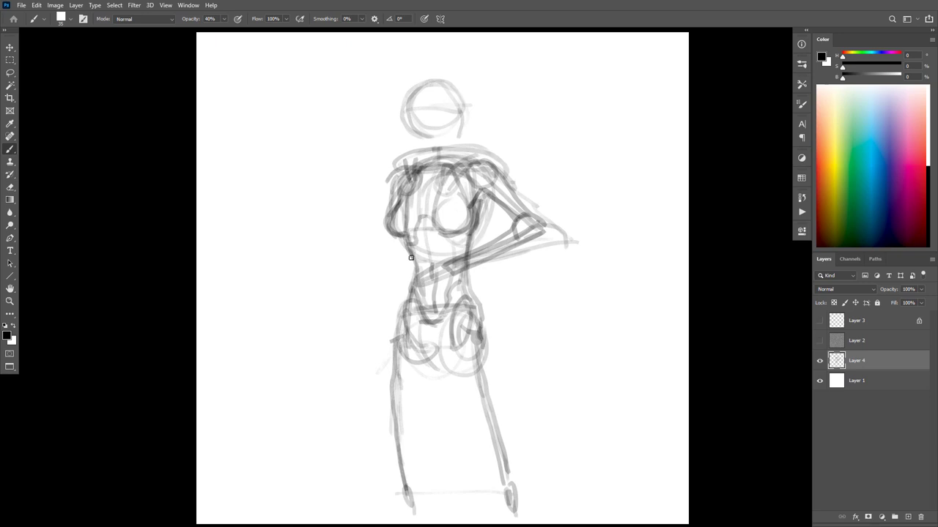
mouse_move(411, 260)
mouse_down()
mouse_move(419, 174)
mouse_move(408, 235)
mouse_move(414, 263)
mouse_up()
key(ctrl+z)
Darken the near breast contour and ribcage side, and add a guideline across the upper chest
drag(410, 188, 400, 228)
key(e)
key(b)
mouse_move(409, 184)
mouse_down()
mouse_move(390, 221)
mouse_move(415, 225)
mouse_up()
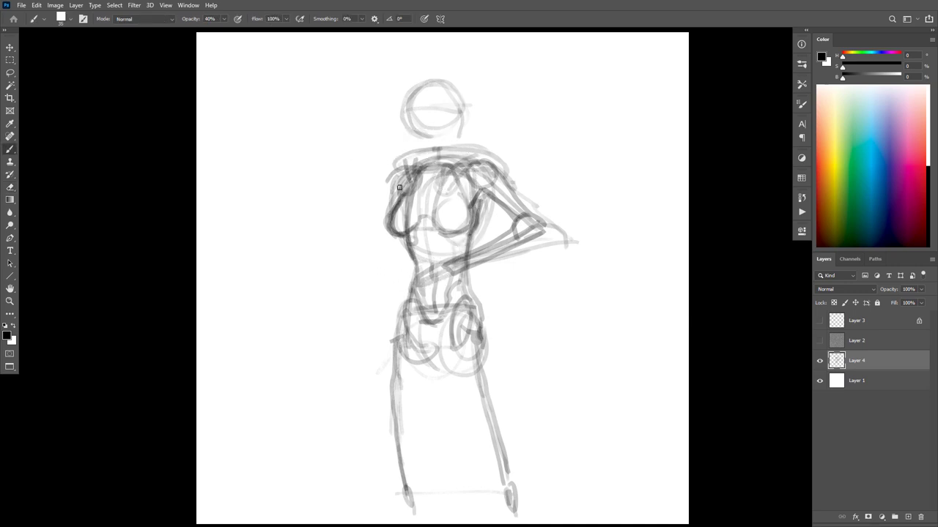
drag(473, 203, 485, 183)
mouse_move(400, 183)
mouse_down()
mouse_move(484, 184)
mouse_move(469, 186)
mouse_up()
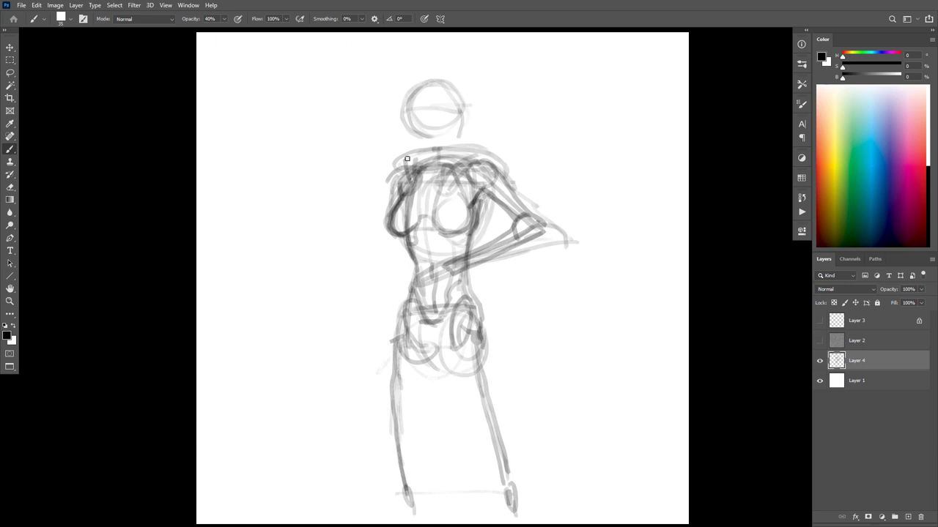
Darken the shoulder line and sketch the second arm hanging down and away from the body to the wrist
mouse_move(412, 158)
mouse_down()
mouse_move(394, 178)
mouse_move(403, 167)
mouse_move(437, 164)
mouse_up()
key(ctrl+z)
mouse_move(505, 183)
mouse_down()
mouse_move(475, 163)
mouse_move(411, 161)
mouse_move(383, 205)
mouse_move(353, 320)
mouse_up()
mouse_move(372, 268)
mouse_down()
mouse_move(334, 363)
mouse_move(351, 363)
mouse_move(397, 246)
mouse_up()
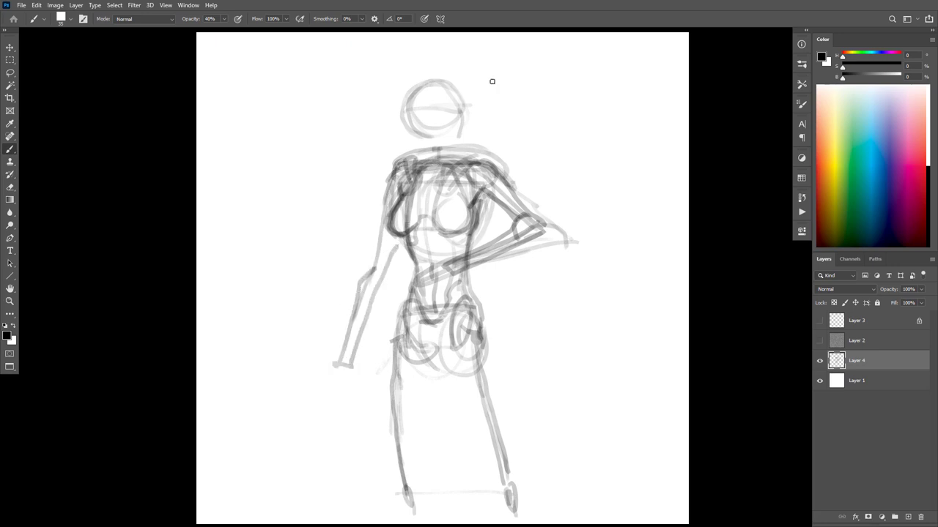
Redraw the head construction with a side-plane oval, a horizontal brow line and a vertical edge for the face
drag(460, 93, 462, 138)
key(ctrl+z)
mouse_move(415, 95)
mouse_down()
mouse_move(418, 130)
mouse_move(434, 103)
mouse_move(416, 93)
mouse_move(415, 129)
mouse_move(434, 113)
mouse_move(420, 91)
mouse_move(410, 94)
mouse_move(416, 126)
mouse_move(434, 111)
mouse_move(427, 89)
mouse_move(414, 109)
mouse_move(474, 110)
mouse_up()
key(ctrl+z)
key(ctrl+z)
mouse_move(408, 107)
mouse_down()
mouse_move(468, 105)
mouse_move(467, 131)
mouse_up()
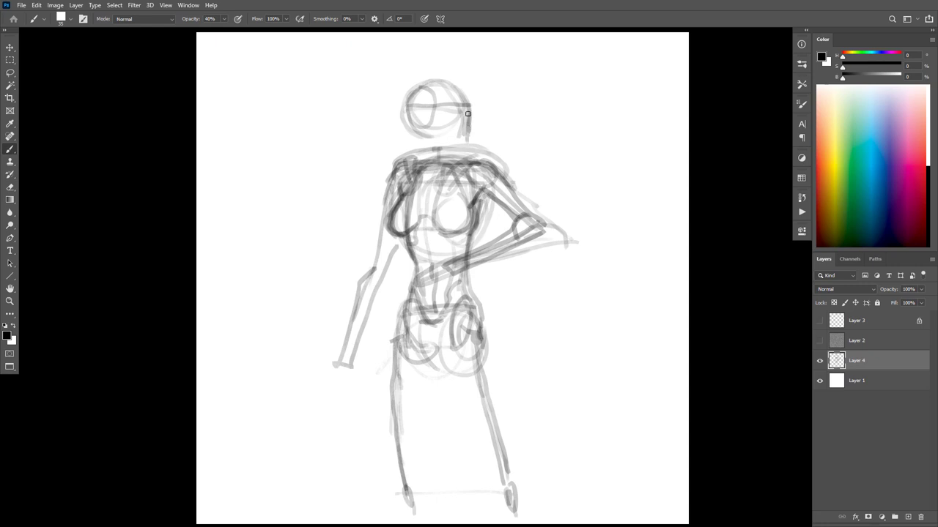
key(e)
key(b)
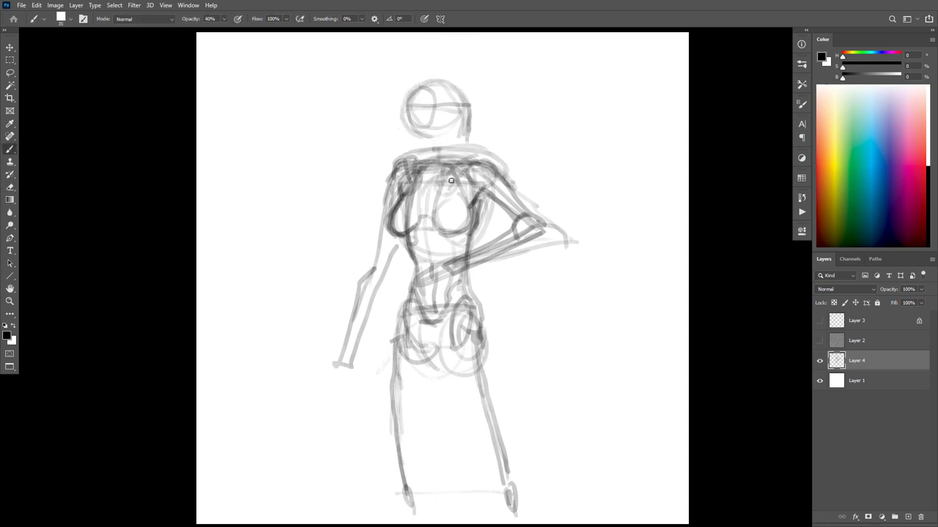
Sketch the jaw, both neck lines and the shoulder slopes, and fade the upper-body sketch lightly with the eraser
drag(436, 92, 448, 109)
mouse_move(417, 93)
mouse_down()
mouse_move(424, 129)
mouse_move(449, 142)
mouse_move(437, 138)
mouse_move(452, 148)
mouse_move(453, 169)
mouse_up()
mouse_move(427, 134)
mouse_down()
mouse_move(428, 160)
mouse_move(429, 152)
mouse_move(456, 159)
mouse_move(419, 161)
mouse_move(427, 156)
mouse_move(391, 176)
mouse_move(384, 204)
mouse_up()
mouse_move(456, 158)
mouse_down()
mouse_move(502, 177)
mouse_move(489, 166)
mouse_up()
drag(428, 153, 388, 184)
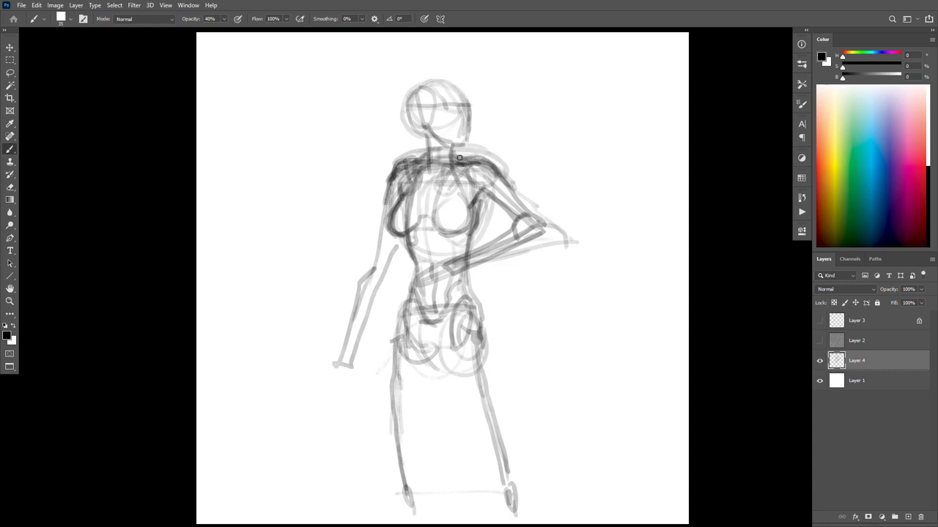
mouse_move(459, 157)
mouse_down()
mouse_move(510, 189)
mouse_move(479, 166)
mouse_move(450, 160)
mouse_move(476, 164)
mouse_move(465, 189)
mouse_move(409, 194)
mouse_move(411, 213)
mouse_move(437, 164)
mouse_up()
key(e)
key(b)
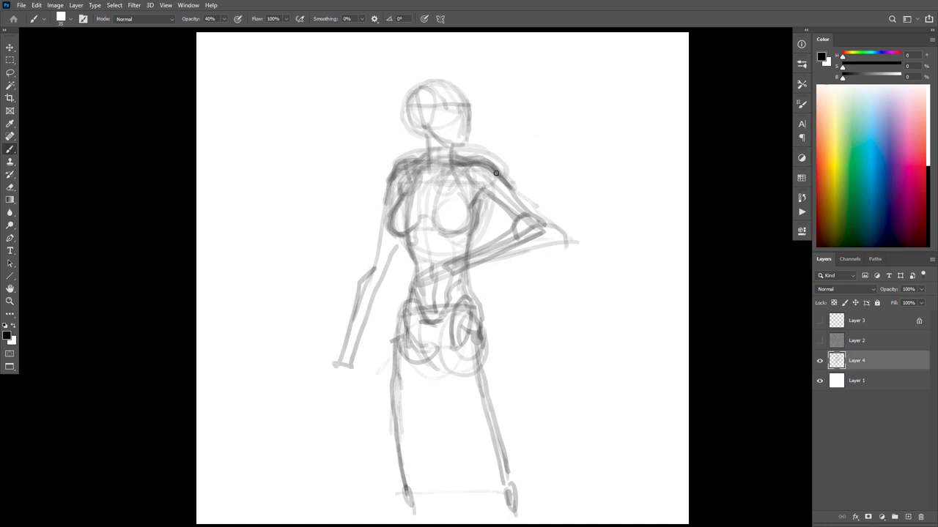
Darken the slopes from the neck and the collar line running across both shoulders
mouse_move(496, 173)
mouse_down()
mouse_move(422, 158)
mouse_move(393, 175)
mouse_move(376, 253)
mouse_up()
key(ctrl+z)
key(ctrl+z)
key(ctrl+z)
mouse_move(424, 162)
mouse_down()
mouse_move(385, 206)
mouse_move(405, 169)
mouse_move(480, 166)
mouse_move(430, 167)
mouse_move(428, 158)
mouse_move(456, 155)
mouse_move(451, 149)
mouse_move(512, 190)
mouse_up()
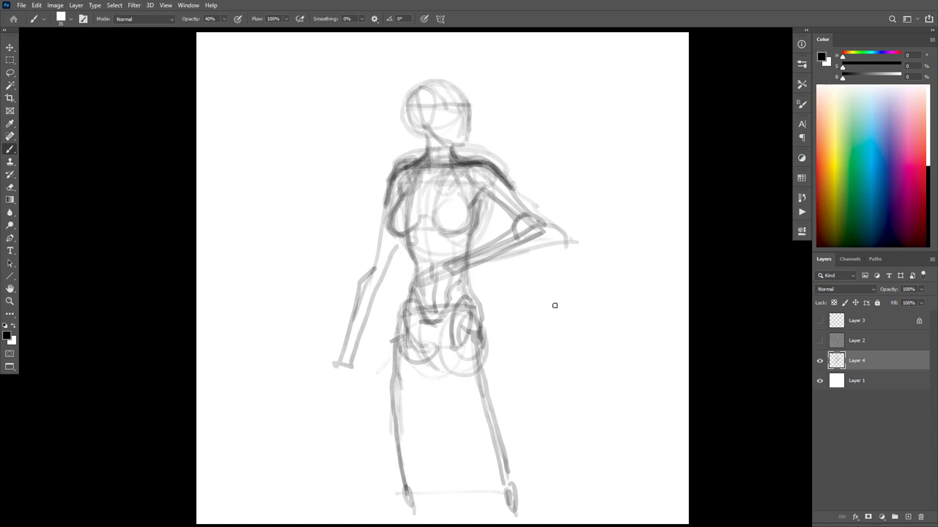
Flip the figure horizontally, then darken the bent arm and the head outline, adding a long pointed ear
key(ctrl+shift+h)
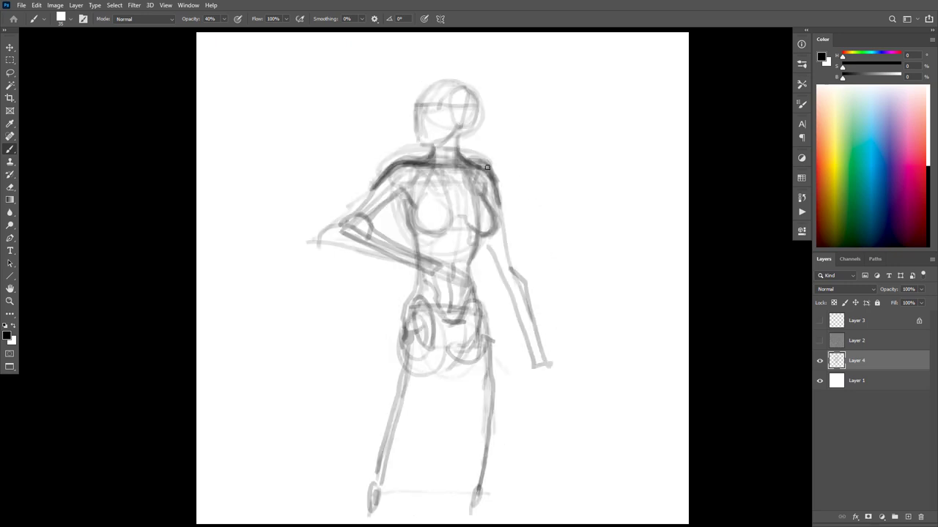
mouse_move(466, 165)
mouse_down()
mouse_move(399, 164)
mouse_move(334, 235)
mouse_move(386, 239)
mouse_move(347, 218)
mouse_move(339, 237)
mouse_move(336, 230)
mouse_move(417, 263)
mouse_up()
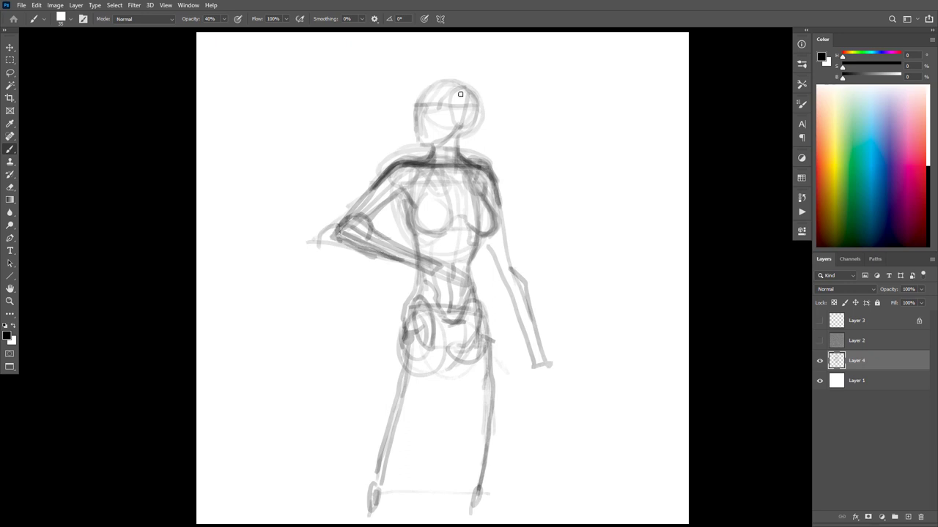
mouse_move(471, 107)
mouse_down()
mouse_move(446, 108)
mouse_move(465, 95)
mouse_move(416, 110)
mouse_move(425, 86)
mouse_move(466, 85)
mouse_move(417, 98)
mouse_move(421, 145)
mouse_move(433, 148)
mouse_move(456, 116)
mouse_move(501, 97)
mouse_up()
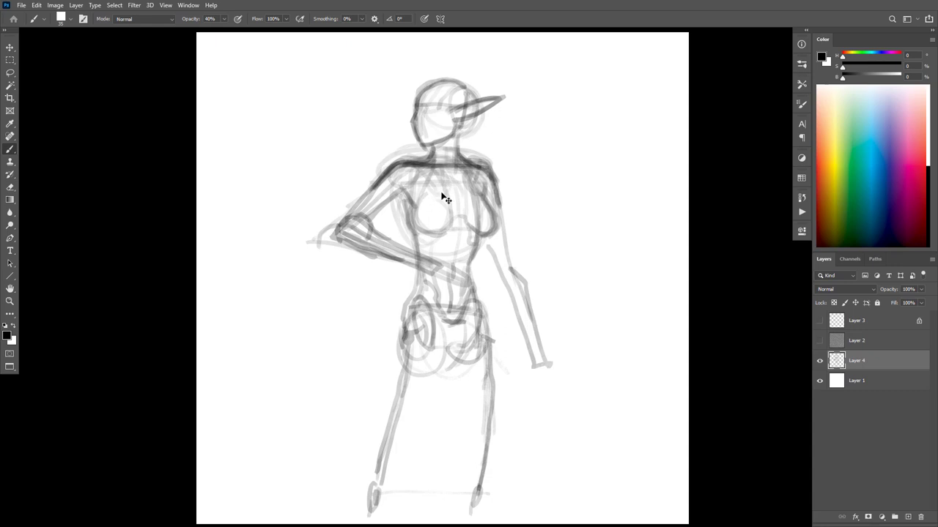
key(ctrl+Tab)
key(f)
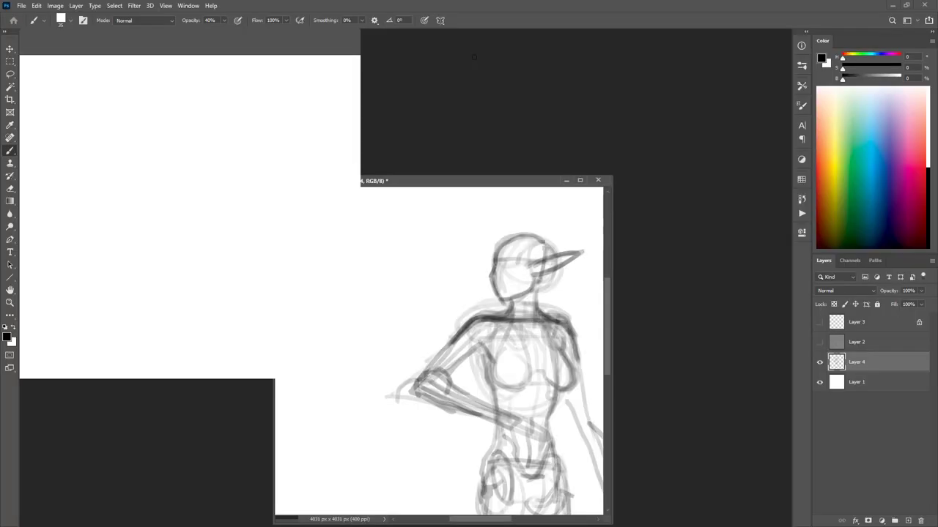
click(315, 40)
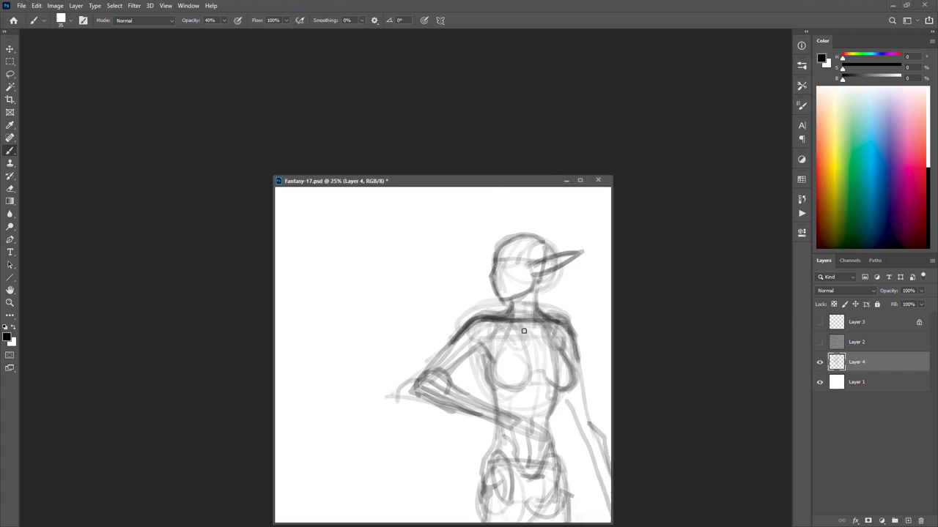
key(f)
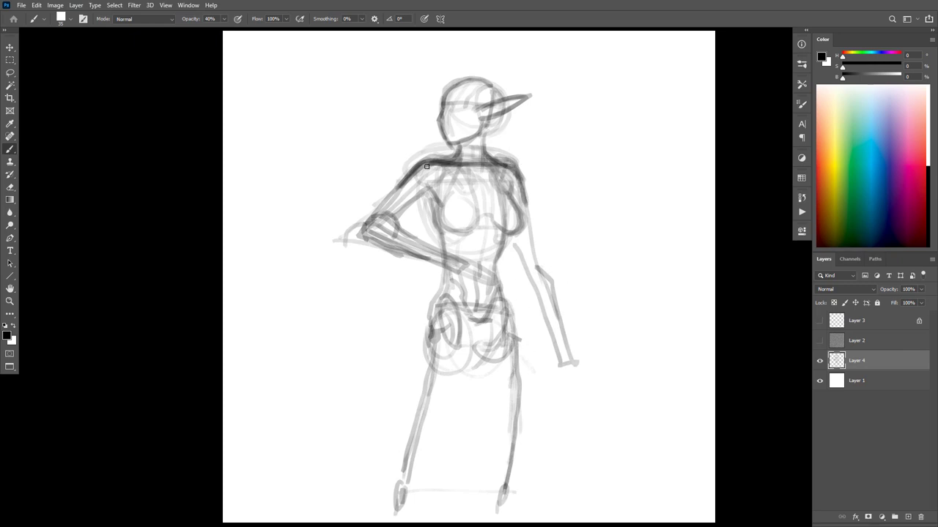
Darken the inner edge of the bent arm, the armpit and the torso contour on the opposite side
mouse_move(438, 217)
mouse_down()
mouse_move(429, 186)
mouse_move(434, 210)
mouse_up()
drag(445, 167, 434, 215)
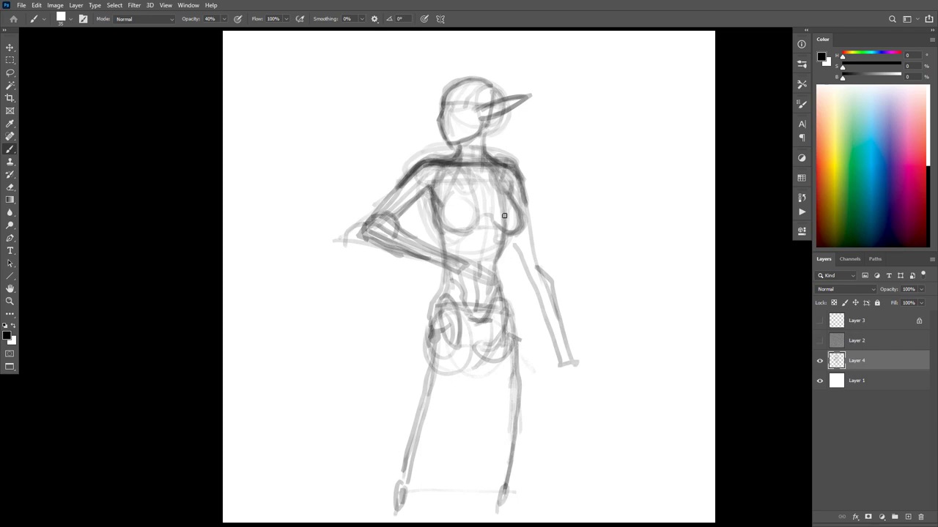
drag(505, 195, 497, 281)
Select the hips and legs with the Lasso and shift them slightly toward the hanging arm
key(l)
mouse_move(530, 346)
mouse_down()
mouse_move(401, 322)
mouse_move(367, 498)
mouse_move(521, 522)
mouse_move(557, 424)
mouse_move(520, 434)
mouse_up()
key(ctrl+d)
key(e)
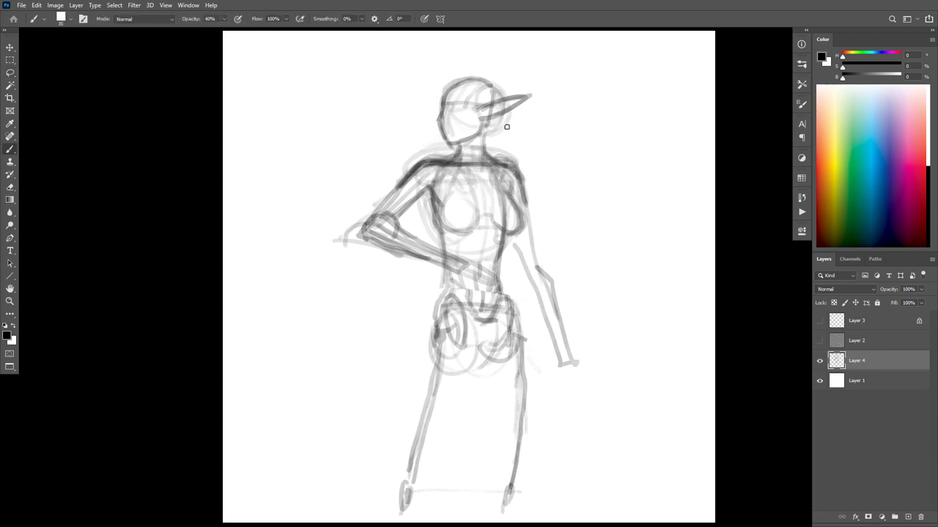
Lasso the head and ear and nudge them slightly lower on the neck, then clear the selection
key(l)
mouse_move(501, 139)
mouse_down()
mouse_move(442, 152)
mouse_move(415, 93)
mouse_move(475, 53)
mouse_move(554, 66)
mouse_move(573, 94)
mouse_move(545, 126)
mouse_move(514, 114)
mouse_up()
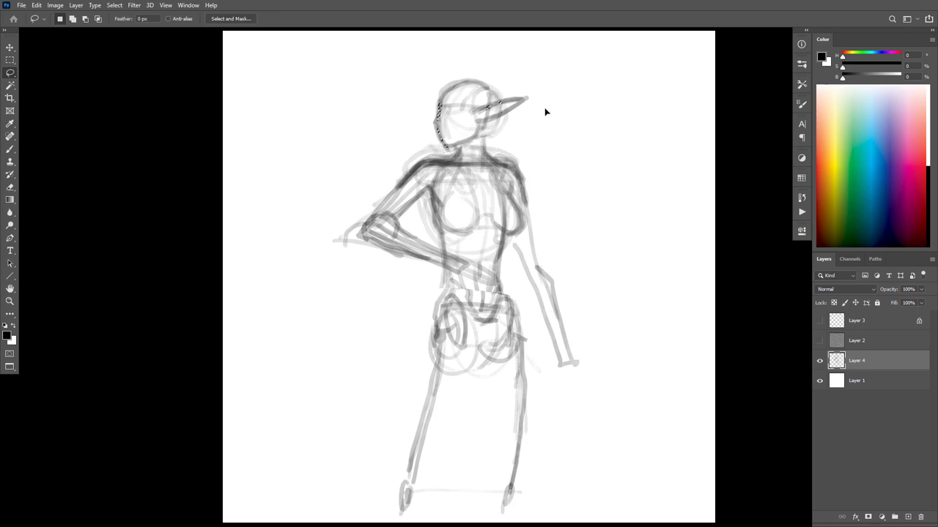
key(ctrl+z)
drag(489, 117, 491, 119)
key(ctrl+d)
key(b)
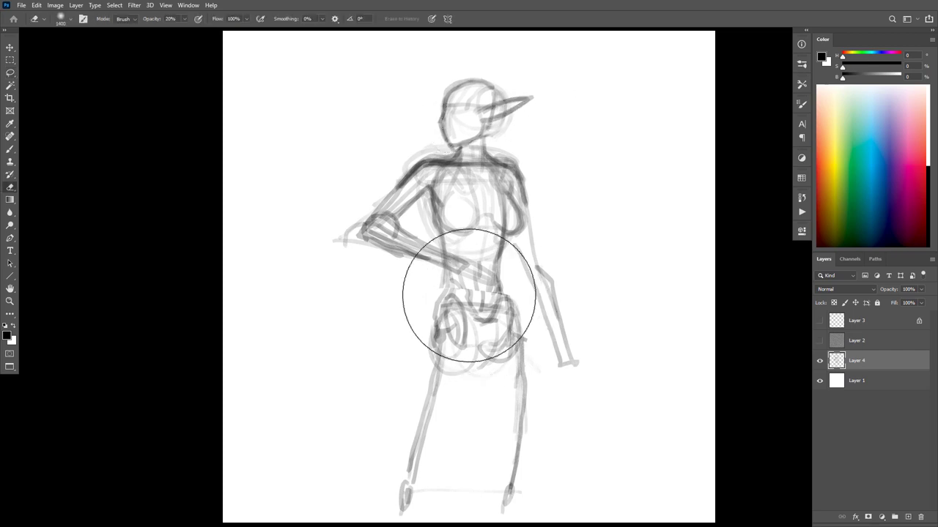
drag(484, 186, 488, 260)
key(ctrl+z)
mouse_move(484, 210)
mouse_down()
mouse_move(475, 130)
mouse_move(474, 165)
mouse_move(465, 156)
mouse_move(513, 78)
mouse_move(520, 132)
mouse_move(496, 112)
mouse_up()
key(ctrl+z)
Select the head again and reposition it slightly toward the bent arm, then deselect it
key(l)
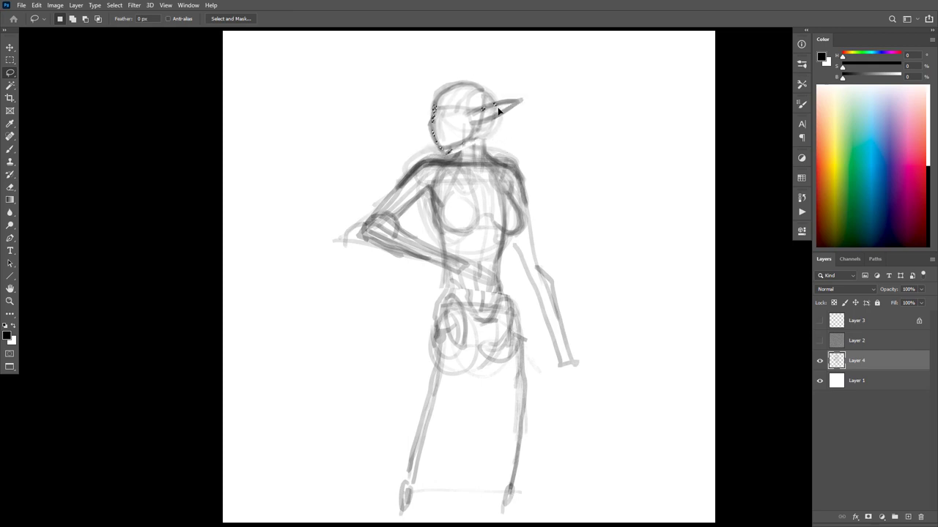
click(166, 5)
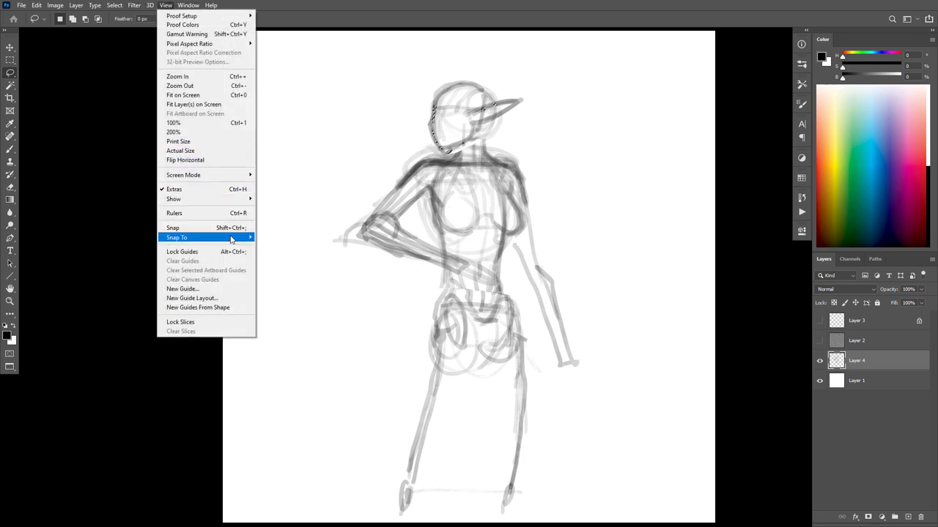
mouse_move(232, 239)
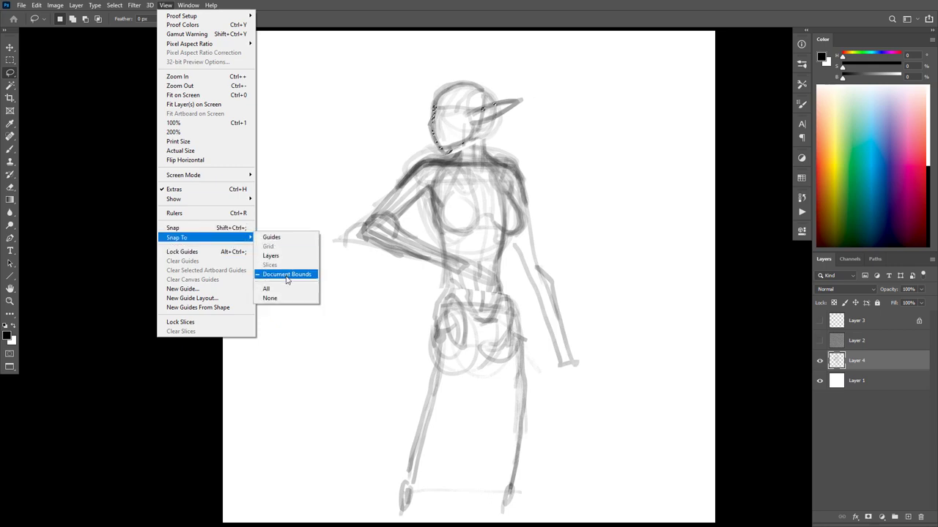
click(299, 188)
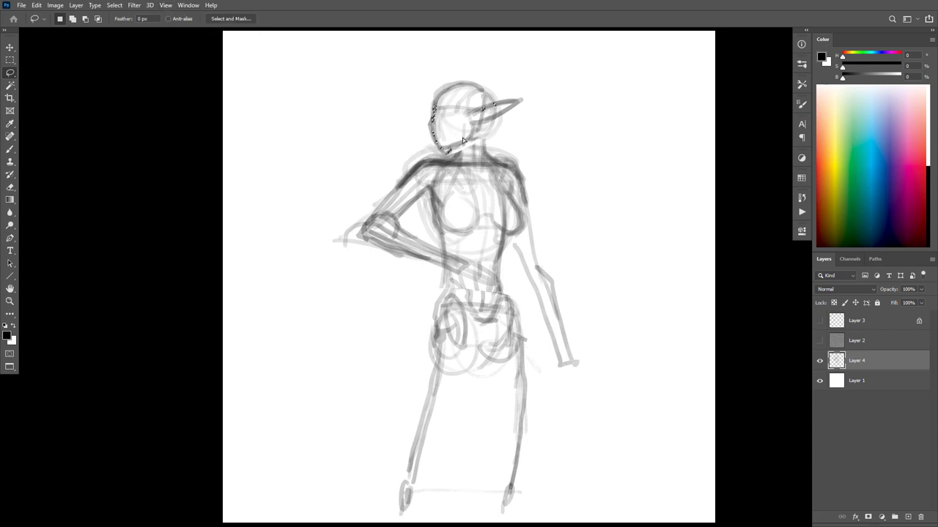
mouse_move(464, 141)
mouse_down()
mouse_move(478, 139)
mouse_move(464, 137)
mouse_up()
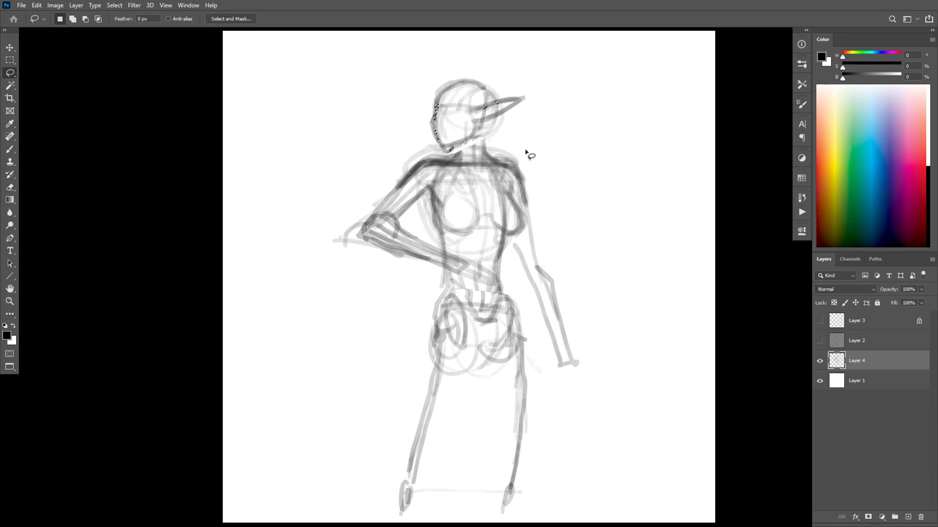
key(ctrl+d)
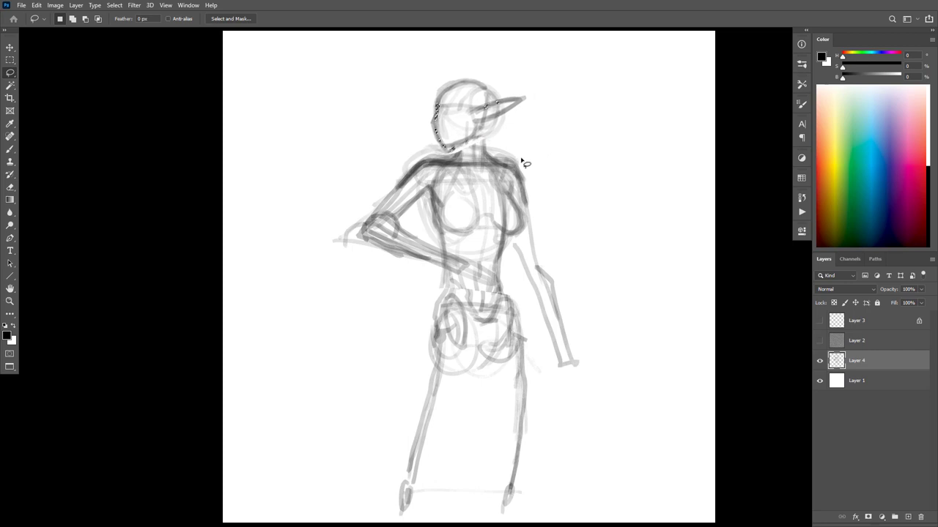
key(Return)
Redraw the neck lines and the shoulder above the bent arm, fading the upper body with a 20% opacity eraser
key(b)
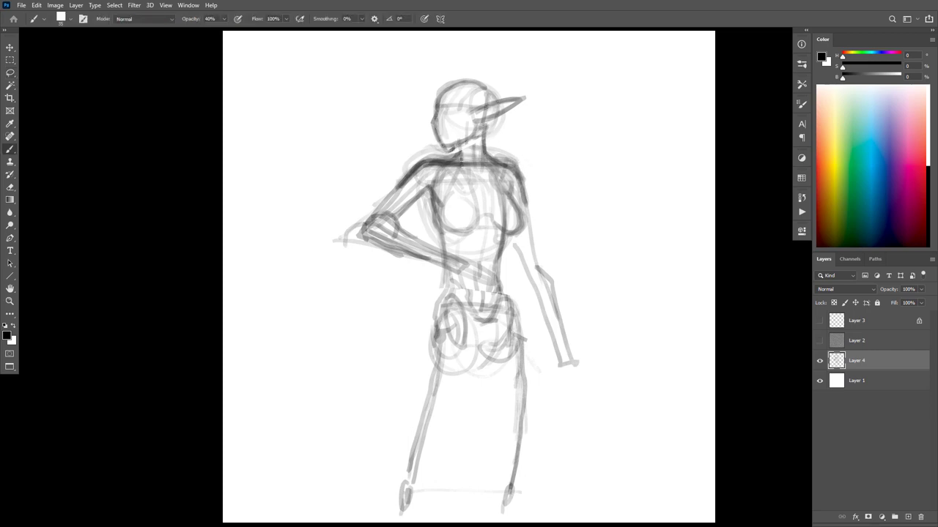
key(e)
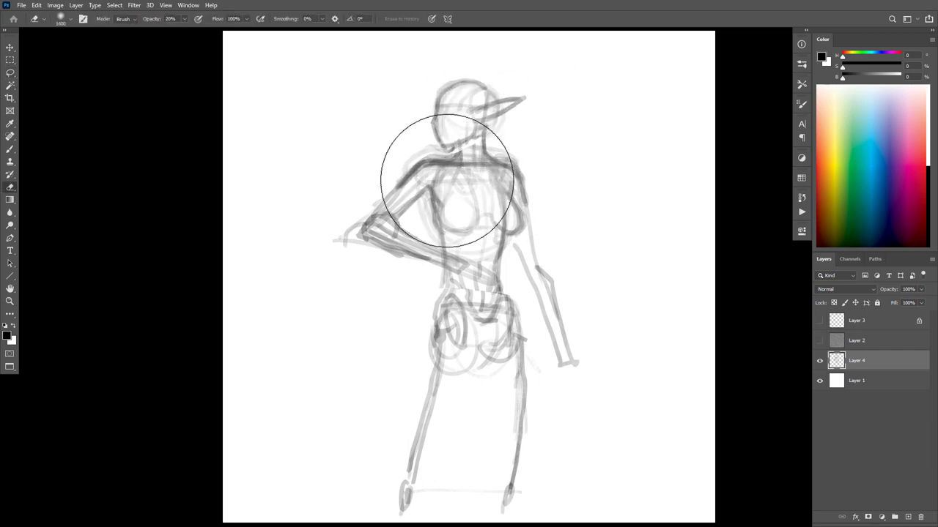
key(b)
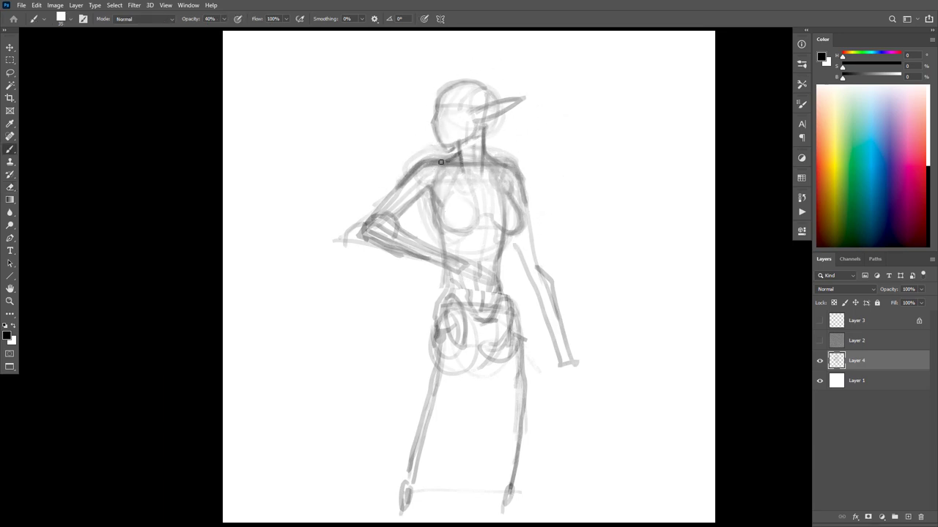
drag(441, 162, 405, 175)
key(e)
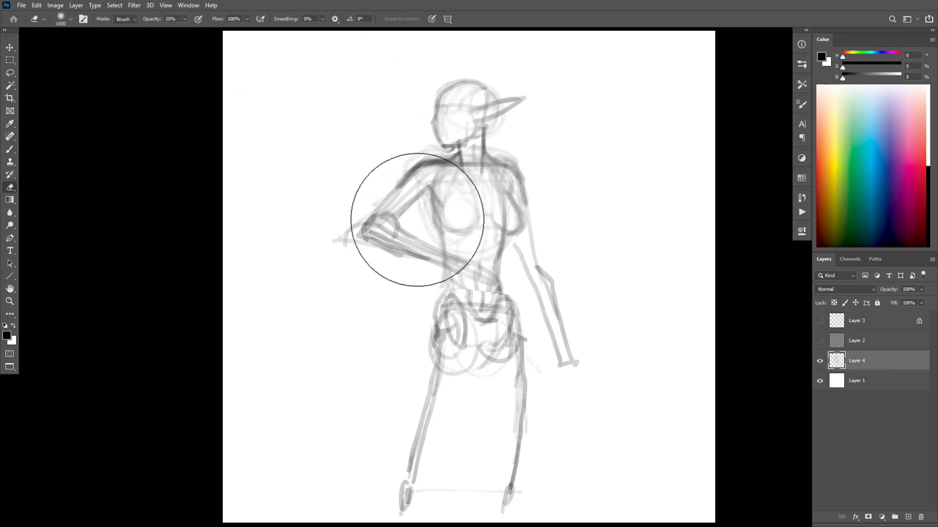
key(b)
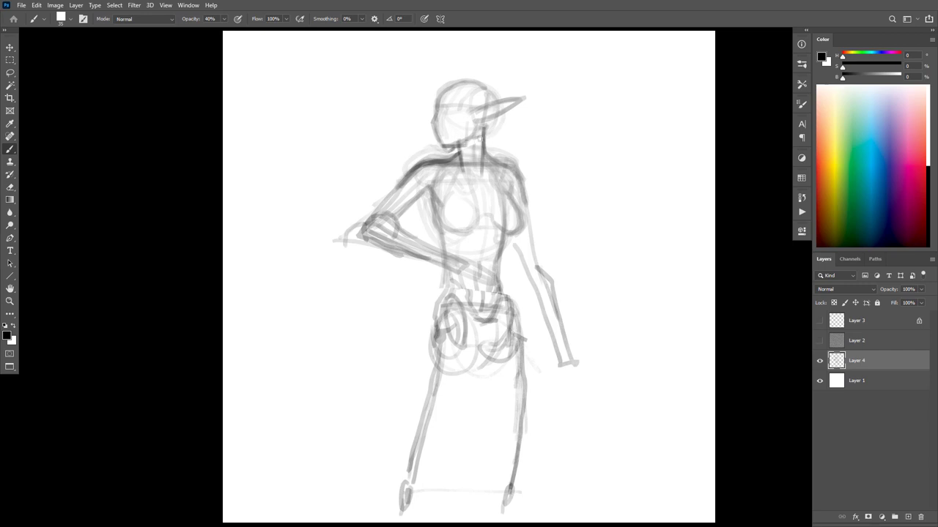
Darken the jaw and face profile, and sketch light guide marks for the eyes and mouth
drag(480, 137, 443, 147)
drag(436, 109, 443, 145)
drag(487, 88, 451, 143)
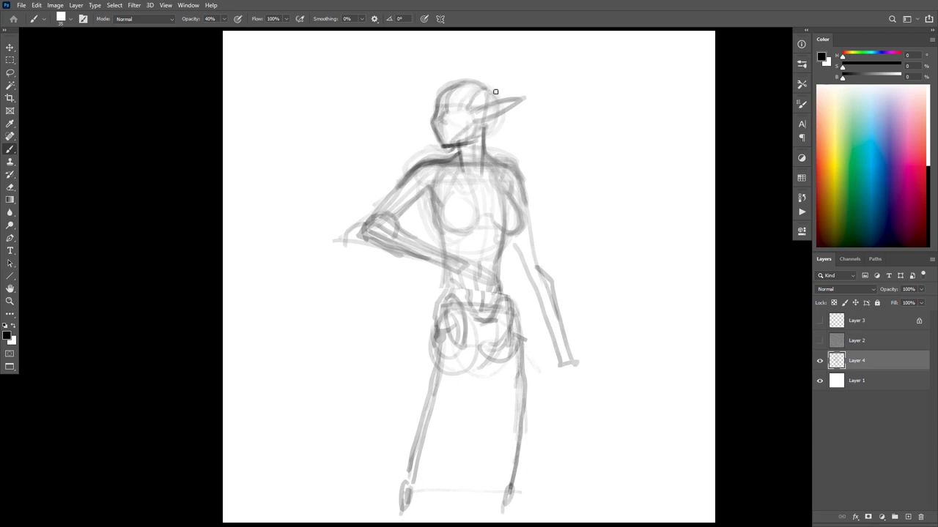
key(ctrl+z)
mouse_move(452, 110)
mouse_down()
mouse_move(438, 117)
mouse_move(472, 113)
mouse_move(467, 31)
mouse_up()
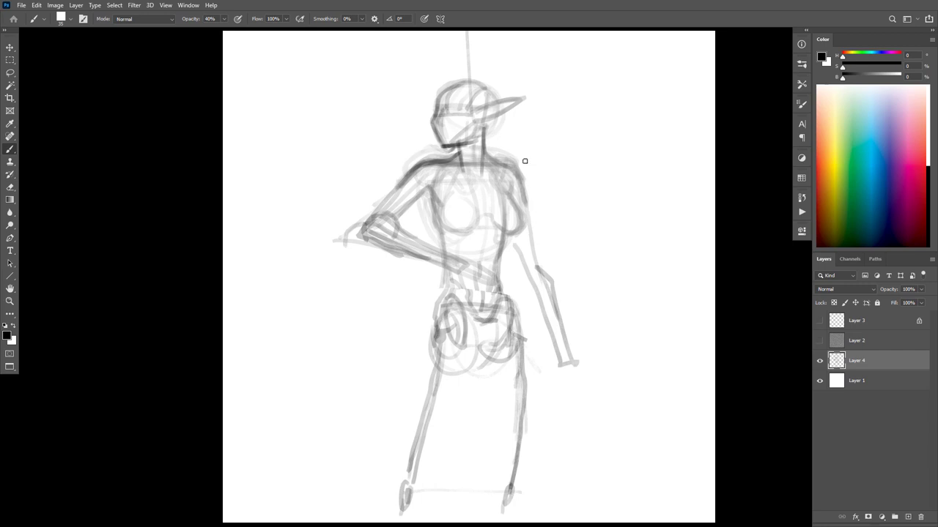
key(ctrl+z)
drag(440, 128, 454, 130)
Sketch the back of the skull and long hair arching over the head and falling down both sides of the body
mouse_move(461, 83)
mouse_down()
mouse_move(496, 103)
mouse_move(508, 152)
mouse_up()
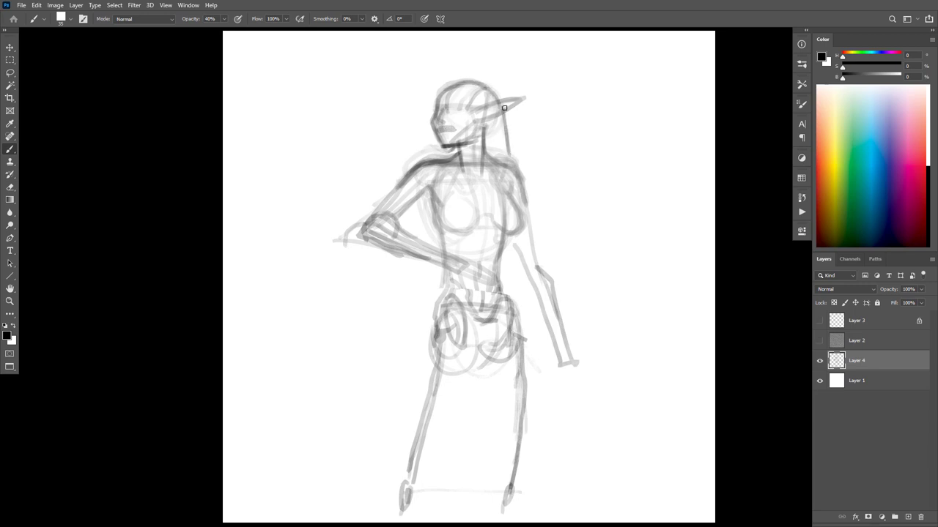
drag(504, 108, 506, 140)
drag(504, 116, 502, 176)
mouse_move(455, 68)
mouse_down()
mouse_move(440, 74)
mouse_move(424, 111)
mouse_move(481, 67)
mouse_move(507, 91)
mouse_up()
drag(517, 109, 542, 240)
drag(423, 111, 426, 162)
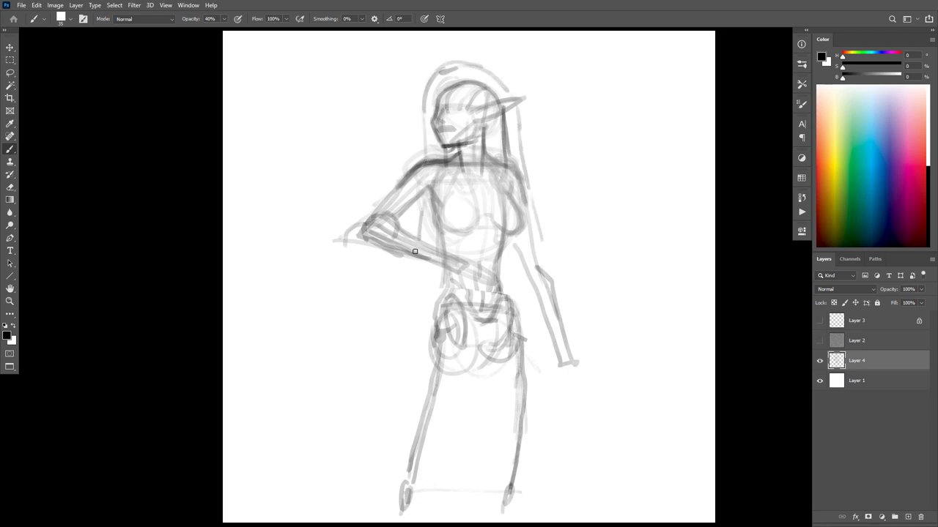
drag(416, 207, 408, 326)
drag(525, 208, 529, 297)
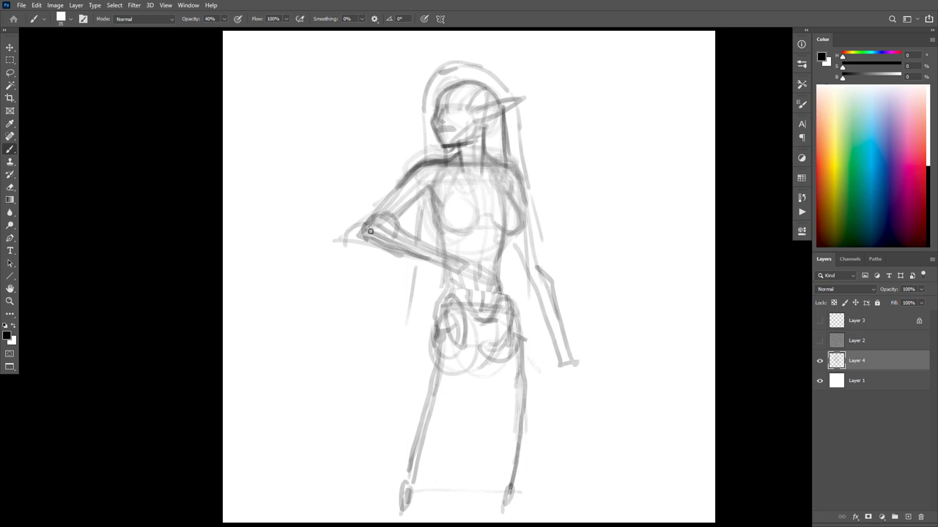
Darken the bent forearm and hand, and add flowing curved strands around the elbow, shoulder and behind the neck
mouse_move(370, 232)
mouse_down()
mouse_move(446, 253)
mouse_move(446, 266)
mouse_move(451, 252)
mouse_move(469, 271)
mouse_move(429, 266)
mouse_up()
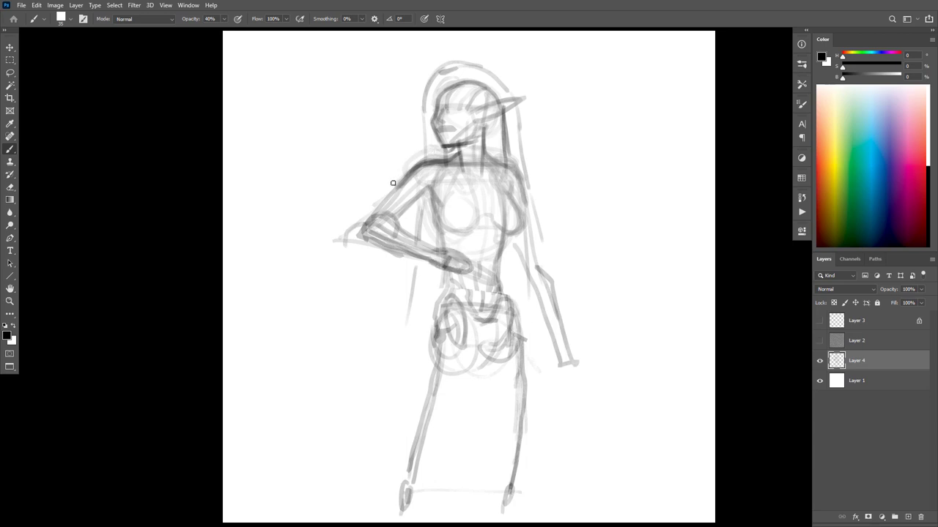
mouse_move(383, 171)
mouse_down()
mouse_move(347, 197)
mouse_move(375, 228)
mouse_move(349, 176)
mouse_move(437, 250)
mouse_up()
mouse_move(396, 222)
mouse_down()
mouse_move(336, 192)
mouse_move(404, 235)
mouse_move(374, 205)
mouse_up()
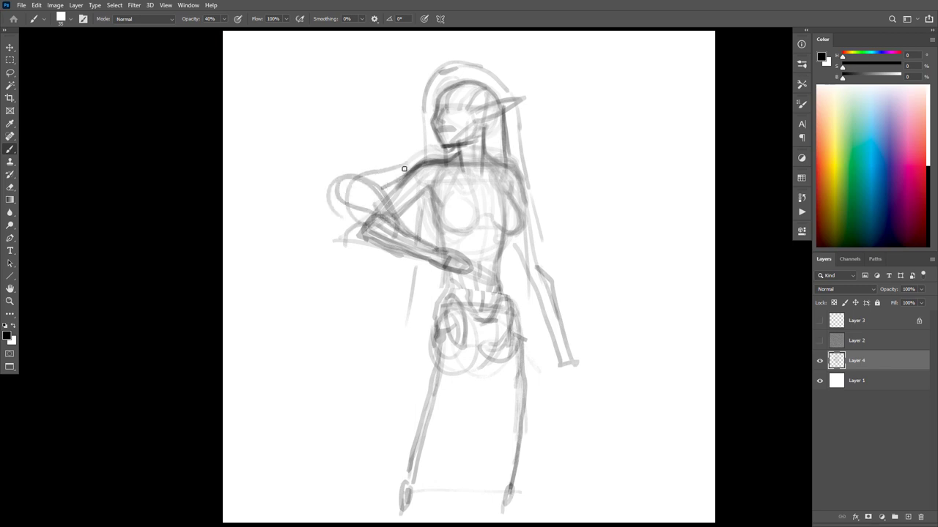
drag(431, 153, 414, 123)
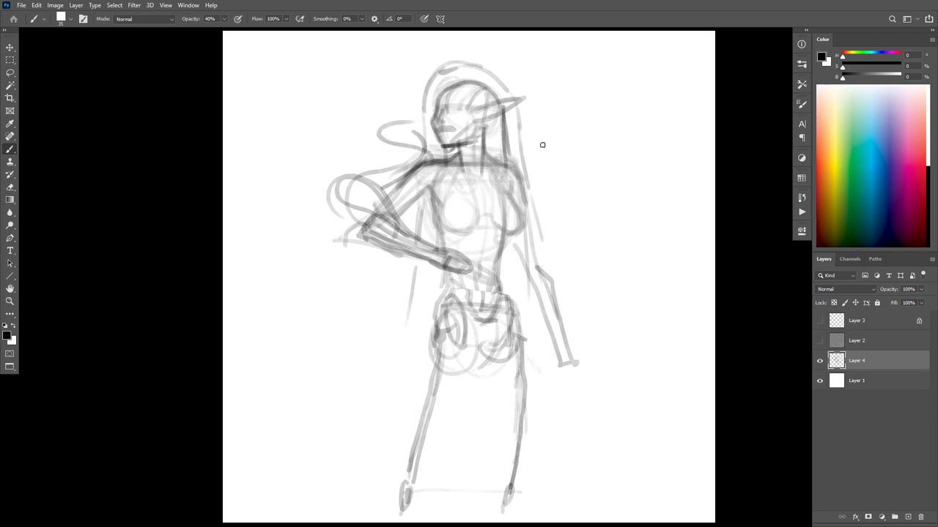
mouse_move(510, 140)
mouse_down()
mouse_move(626, 104)
mouse_move(564, 150)
mouse_move(511, 146)
mouse_up()
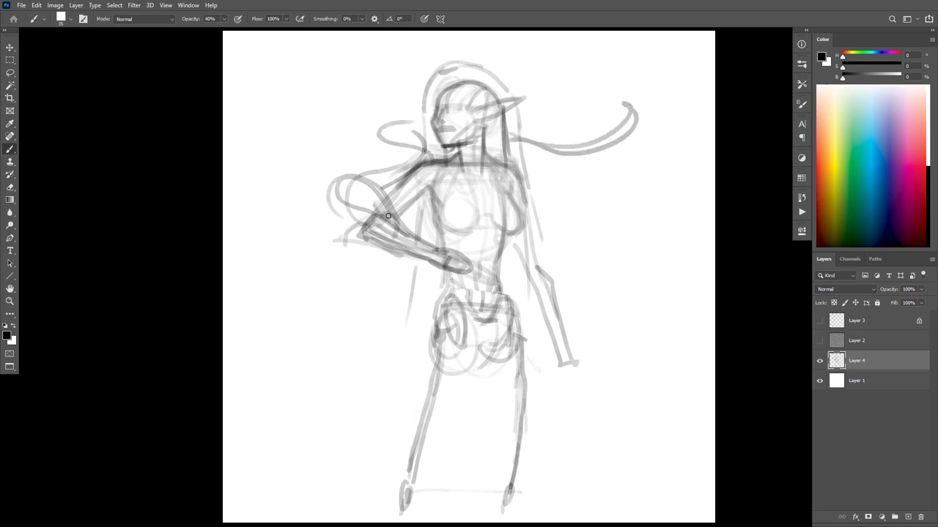
Darken the collarbone and shoulder line, the outer torso contour and both chest contours of the figure
mouse_move(423, 162)
mouse_down()
mouse_move(512, 170)
mouse_move(483, 142)
mouse_move(523, 194)
mouse_up()
mouse_move(477, 165)
mouse_down()
mouse_move(485, 253)
mouse_move(504, 255)
mouse_move(508, 308)
mouse_up()
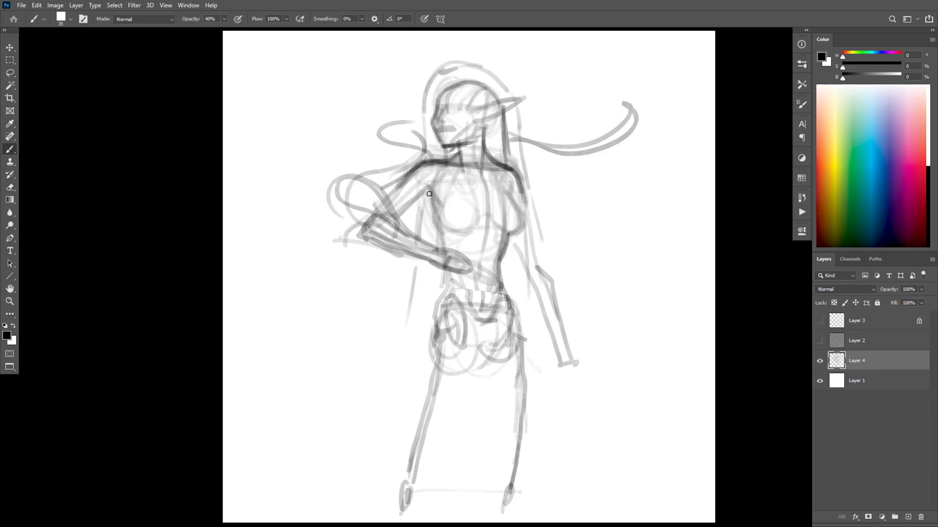
drag(429, 197, 443, 239)
mouse_move(474, 205)
mouse_down()
mouse_move(477, 231)
mouse_move(439, 221)
mouse_move(448, 162)
mouse_move(477, 229)
mouse_move(507, 189)
mouse_move(490, 160)
mouse_move(505, 160)
mouse_move(489, 164)
mouse_move(523, 186)
mouse_move(527, 226)
mouse_up()
key(e)
key(b)
drag(455, 157, 404, 177)
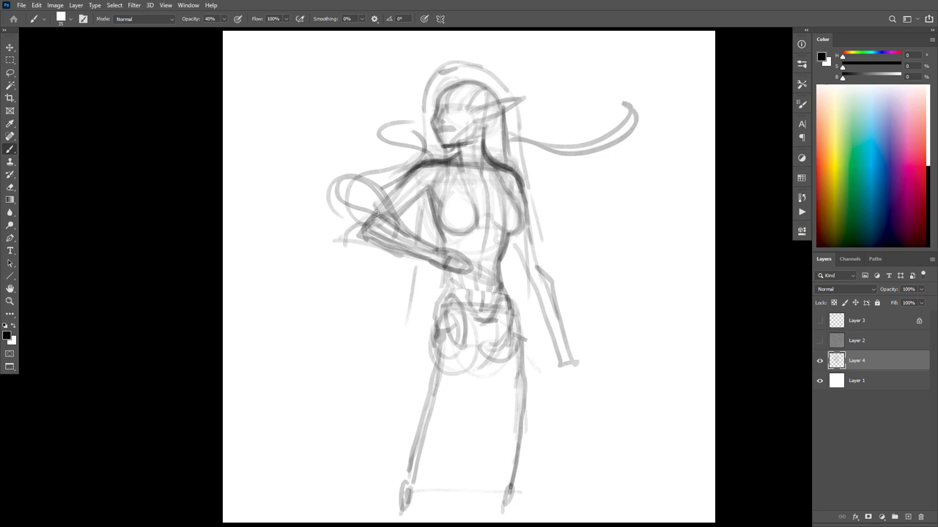
Sketch long, straight blade-like shapes extending diagonally up and outward from the bent elbow
mouse_move(356, 206)
mouse_down()
mouse_move(386, 234)
mouse_move(380, 228)
mouse_move(394, 223)
mouse_move(364, 207)
mouse_move(395, 212)
mouse_move(391, 198)
mouse_move(423, 248)
mouse_move(378, 217)
mouse_move(276, 88)
mouse_up()
drag(399, 208, 303, 65)
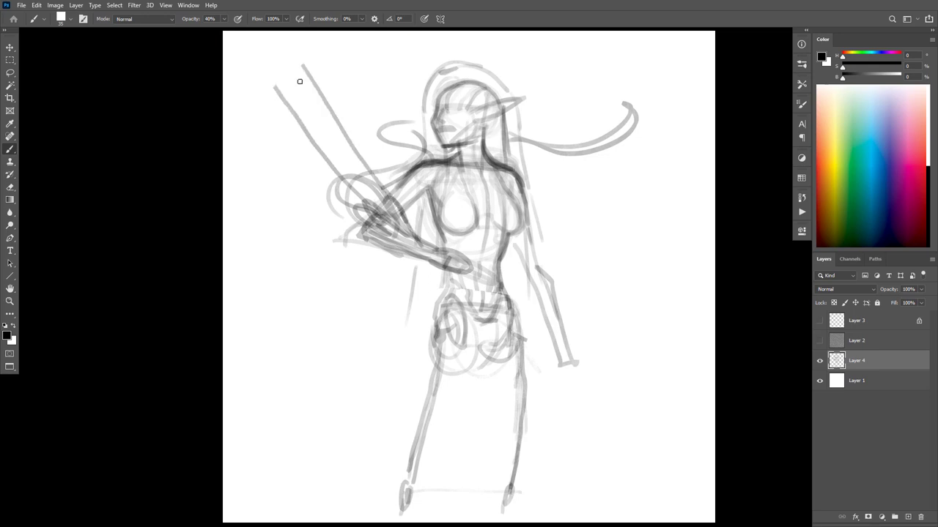
mouse_move(364, 214)
mouse_down()
mouse_move(257, 107)
mouse_move(272, 81)
mouse_move(350, 190)
mouse_up()
drag(296, 59, 315, 101)
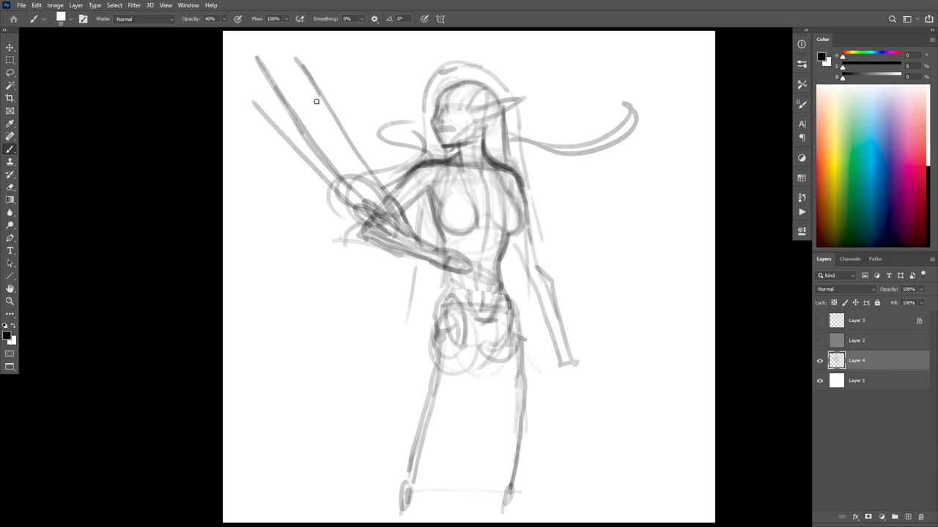
mouse_move(264, 67)
mouse_down()
mouse_move(263, 116)
mouse_move(276, 144)
mouse_move(353, 209)
mouse_up()
mouse_move(319, 151)
mouse_down()
mouse_move(385, 228)
mouse_move(398, 217)
mouse_up()
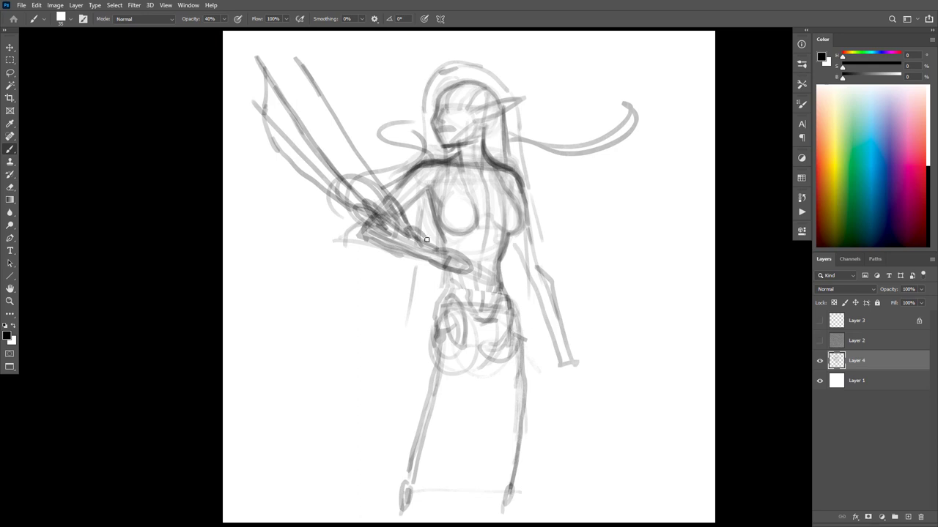
mouse_move(394, 225)
mouse_down()
mouse_move(419, 276)
mouse_move(413, 236)
mouse_move(438, 295)
mouse_up()
key(ctrl+z)
key(ctrl+z)
mouse_move(393, 222)
mouse_down()
mouse_move(423, 240)
mouse_move(427, 225)
mouse_move(466, 235)
mouse_up()
key(ctrl+z)
mouse_move(402, 232)
mouse_down()
mouse_move(425, 270)
mouse_move(422, 246)
mouse_move(441, 240)
mouse_move(477, 249)
mouse_up()
key(ctrl+z)
Darken the looping forms around the bent elbow and shoulder, and thicken the flowing strands on both sides of the head
mouse_move(399, 216)
mouse_down()
mouse_move(362, 184)
mouse_move(350, 209)
mouse_move(381, 199)
mouse_move(348, 213)
mouse_move(368, 197)
mouse_move(349, 215)
mouse_move(359, 219)
mouse_move(341, 175)
mouse_move(397, 174)
mouse_move(376, 203)
mouse_move(399, 192)
mouse_move(355, 173)
mouse_move(340, 202)
mouse_up()
mouse_move(393, 175)
mouse_down()
mouse_move(417, 157)
mouse_move(393, 145)
mouse_move(420, 123)
mouse_up()
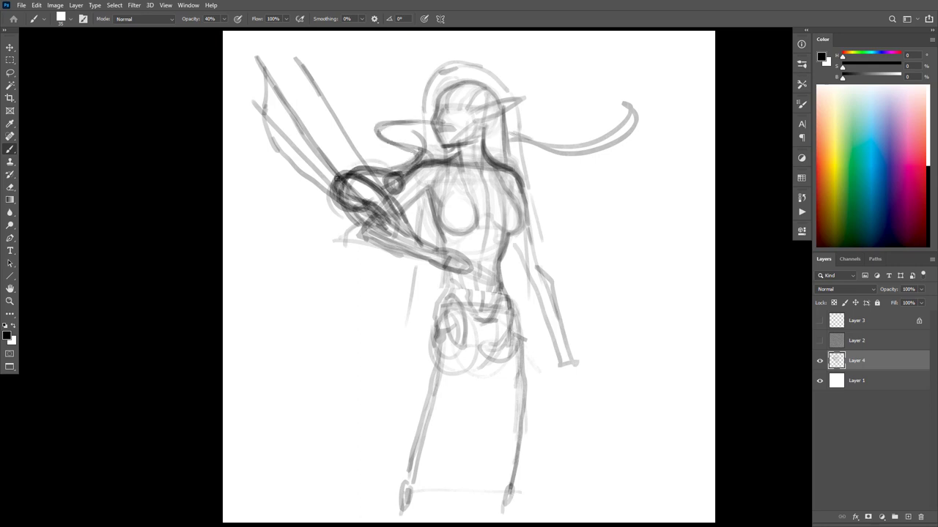
mouse_move(337, 178)
mouse_down()
mouse_move(312, 207)
mouse_move(385, 277)
mouse_up()
key(ctrl+z)
mouse_move(387, 203)
mouse_down()
mouse_move(358, 189)
mouse_move(389, 178)
mouse_move(381, 136)
mouse_move(430, 122)
mouse_up()
mouse_move(515, 131)
mouse_down()
mouse_move(587, 155)
mouse_move(639, 132)
mouse_move(635, 124)
mouse_move(598, 148)
mouse_up()
Redraw the upper bent arm down from the shoulder, and darken the opposite armpit and side of the chest
mouse_move(430, 193)
mouse_down()
mouse_move(431, 207)
mouse_move(397, 224)
mouse_up()
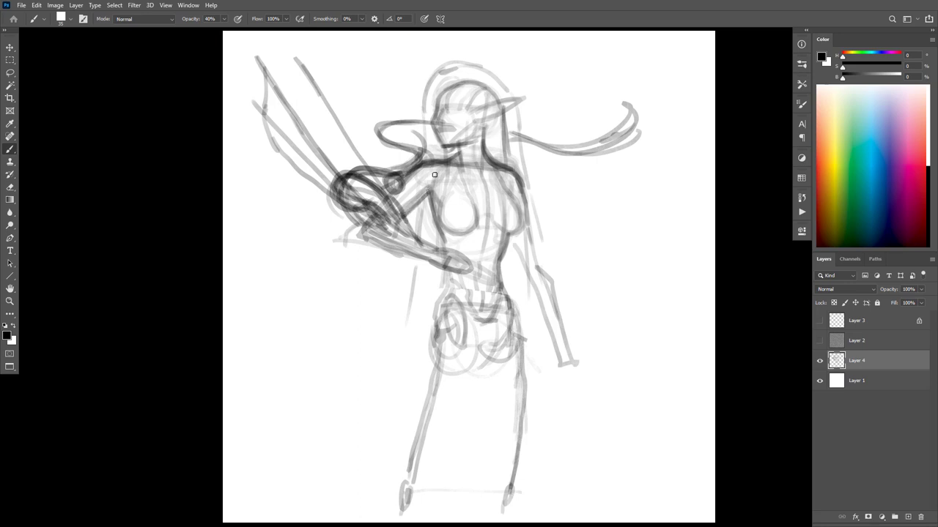
drag(428, 190, 417, 194)
drag(425, 162, 400, 195)
mouse_move(520, 176)
mouse_down()
mouse_move(524, 210)
mouse_move(508, 231)
mouse_up()
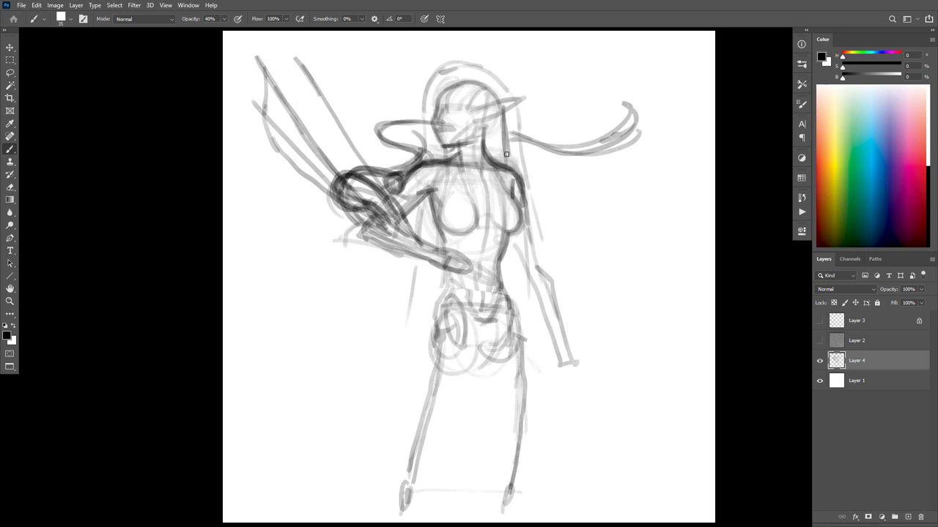
Darken both sides of the waist and the hip shapes, and extend outer contour lines down both legs
drag(427, 187, 440, 202)
drag(506, 243, 502, 297)
mouse_move(444, 242)
mouse_down()
mouse_move(430, 317)
mouse_move(434, 297)
mouse_move(461, 334)
mouse_move(463, 316)
mouse_move(512, 290)
mouse_move(503, 330)
mouse_move(515, 302)
mouse_up()
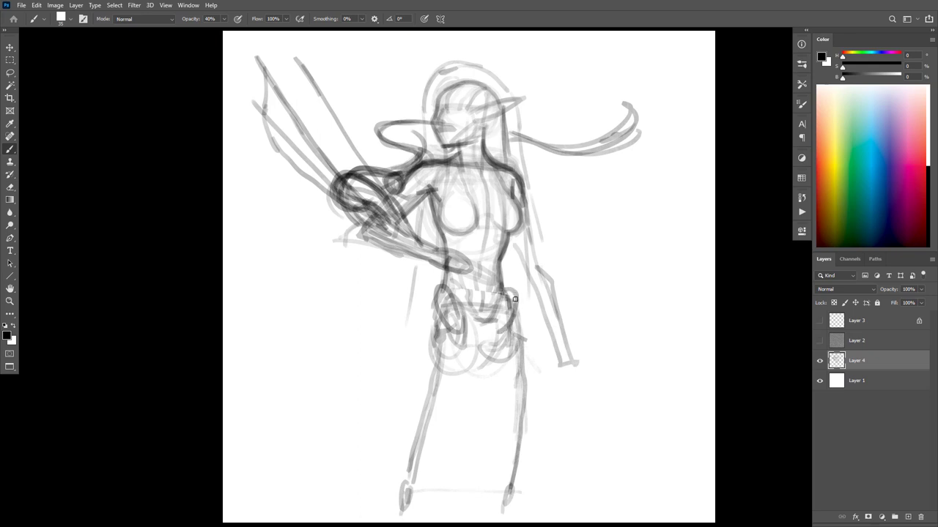
mouse_move(449, 307)
mouse_down()
mouse_move(434, 295)
mouse_move(440, 323)
mouse_move(429, 327)
mouse_move(402, 477)
mouse_move(431, 336)
mouse_move(526, 338)
mouse_move(525, 328)
mouse_move(519, 507)
mouse_up()
key(bracketright)
key(bracketright)
key(bracketright)
key(bracketright)
key(bracketright)
key(bracketright)
key(bracketright)
key(bracketright)
key(bracketright)
key(bracketright)
key(bracketright)
key(bracketright)
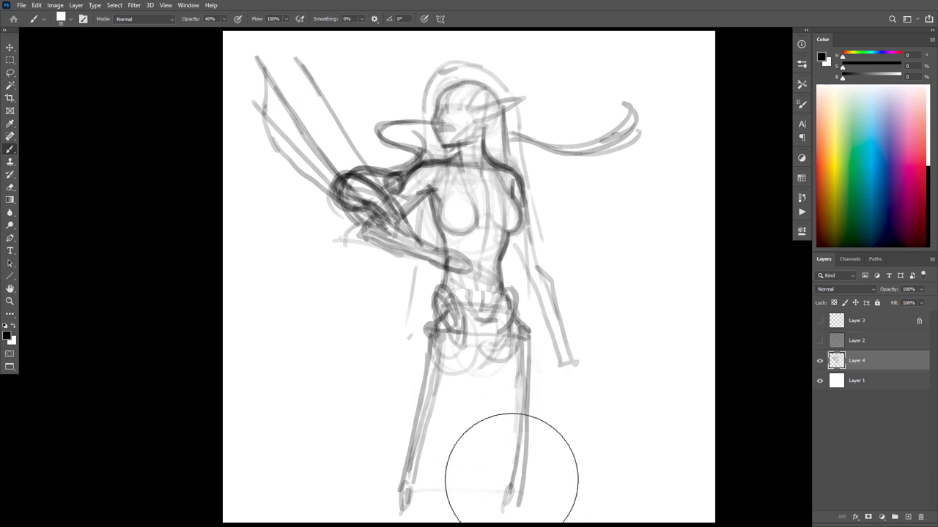
key(bracketleft)
key(bracketleft)
key(bracketleft)
key(bracketleft)
key(bracketleft)
key(bracketleft)
key(bracketleft)
key(bracketleft)
key(bracketleft)
key(bracketleft)
key(bracketleft)
key(bracketleft)
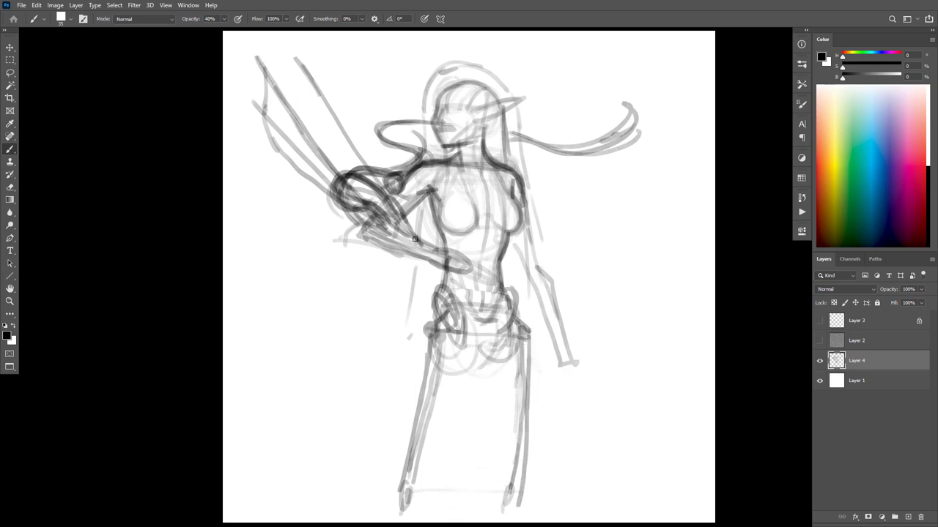
mouse_move(378, 202)
mouse_down()
mouse_move(417, 261)
mouse_move(468, 233)
mouse_up()
key(ctrl+z)
mouse_move(400, 203)
mouse_down()
mouse_move(380, 242)
mouse_move(422, 256)
mouse_move(443, 236)
mouse_up()
mouse_move(383, 203)
mouse_down()
mouse_move(403, 253)
mouse_move(422, 256)
mouse_move(466, 234)
mouse_up()
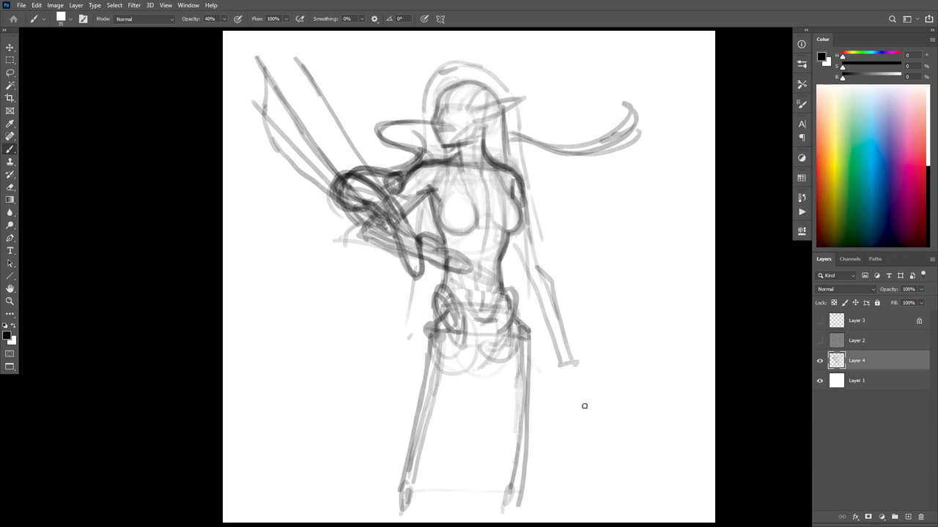
key(ctrl+z)
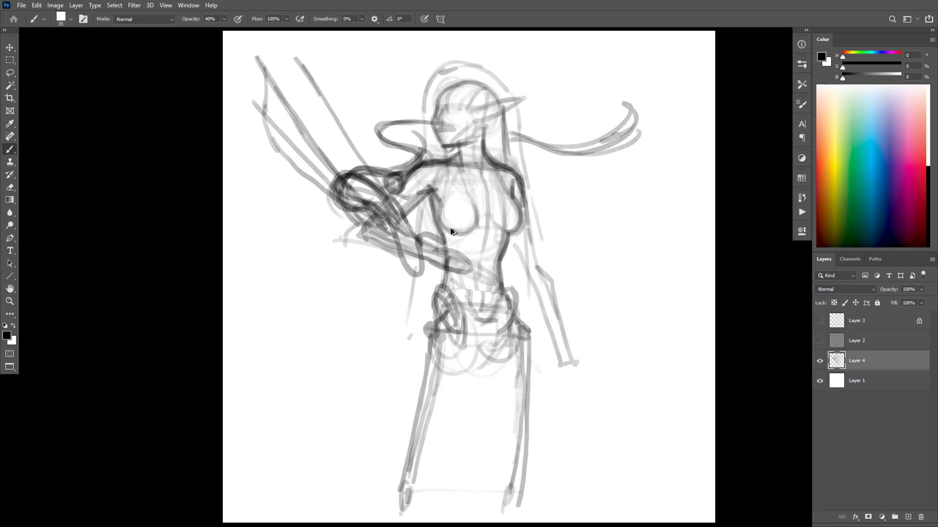
key(ctrl+z)
mouse_move(389, 203)
mouse_down()
mouse_move(446, 268)
mouse_move(477, 261)
mouse_move(534, 276)
mouse_up()
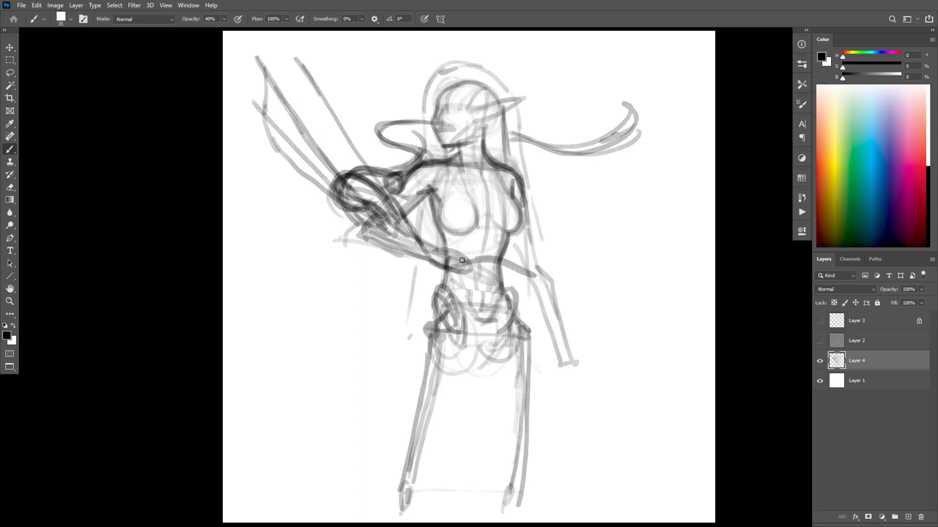
key(ctrl+z)
drag(484, 240, 488, 250)
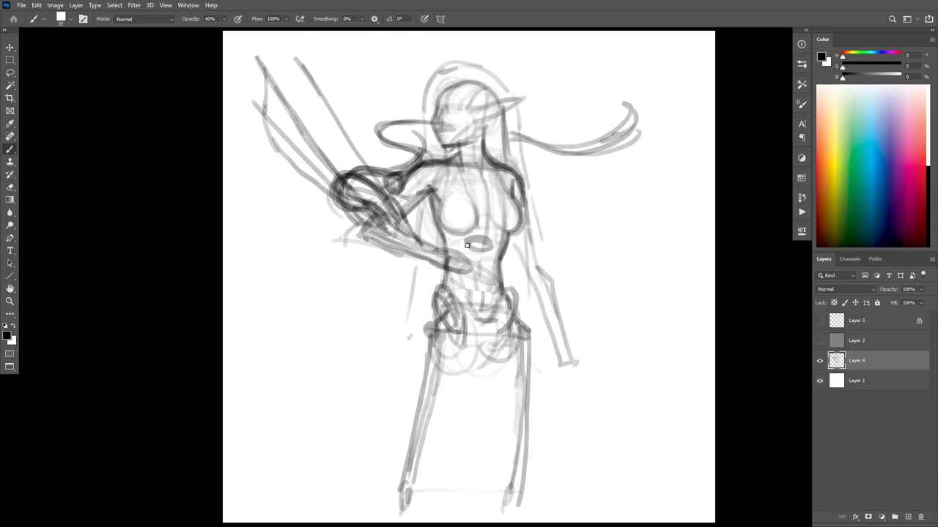
key(ctrl+z)
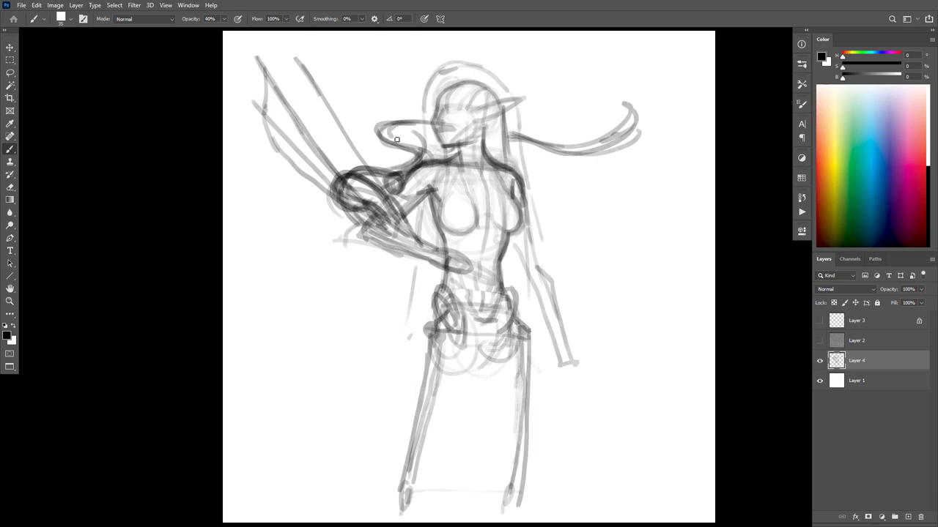
Thicken the curled strand in front of the face and darken the long edges of the blade shapes at the elbow
mouse_move(407, 168)
mouse_down()
mouse_move(406, 140)
mouse_move(374, 136)
mouse_move(427, 129)
mouse_up()
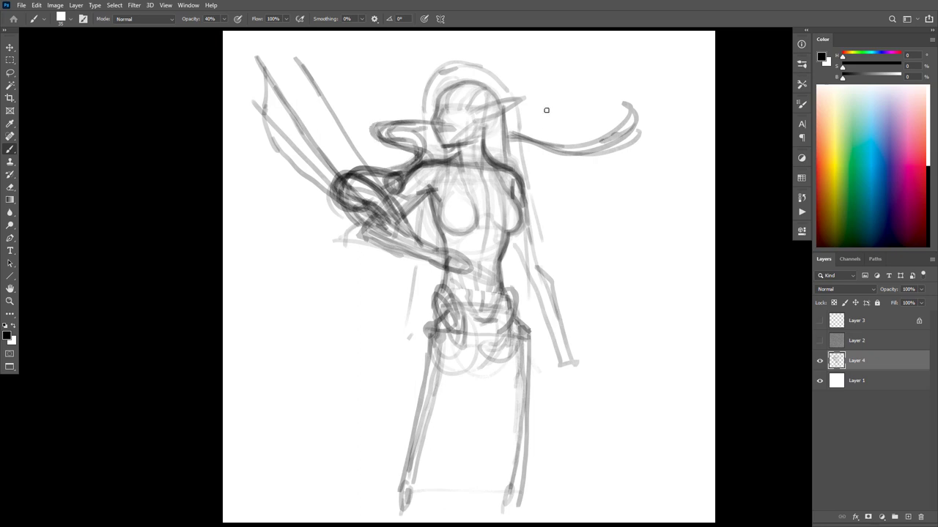
drag(255, 52, 375, 218)
drag(292, 55, 399, 220)
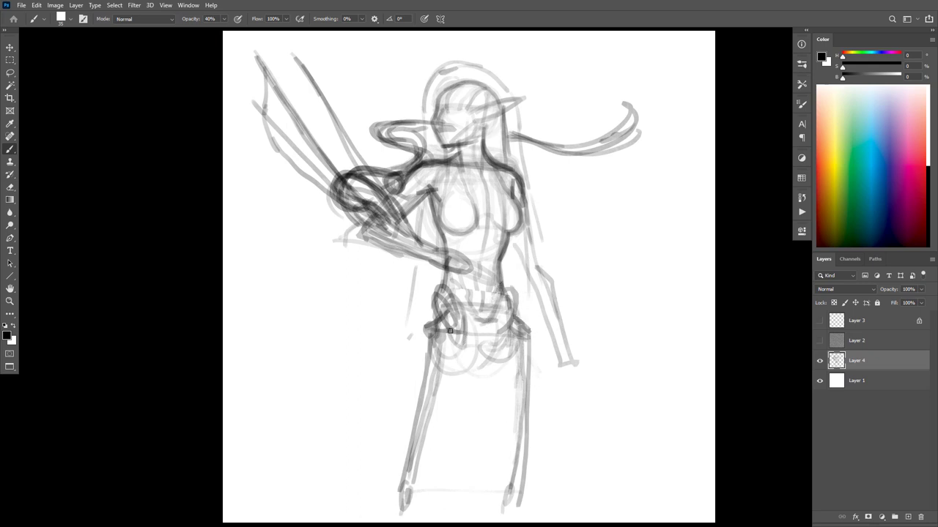
Draw the lower pelvis line and inner hip curve, and darken the outer contours of both legs
drag(426, 330, 523, 331)
mouse_move(460, 339)
mouse_down()
mouse_move(504, 334)
mouse_move(453, 334)
mouse_move(434, 294)
mouse_up()
drag(427, 326, 399, 494)
drag(525, 338, 522, 427)
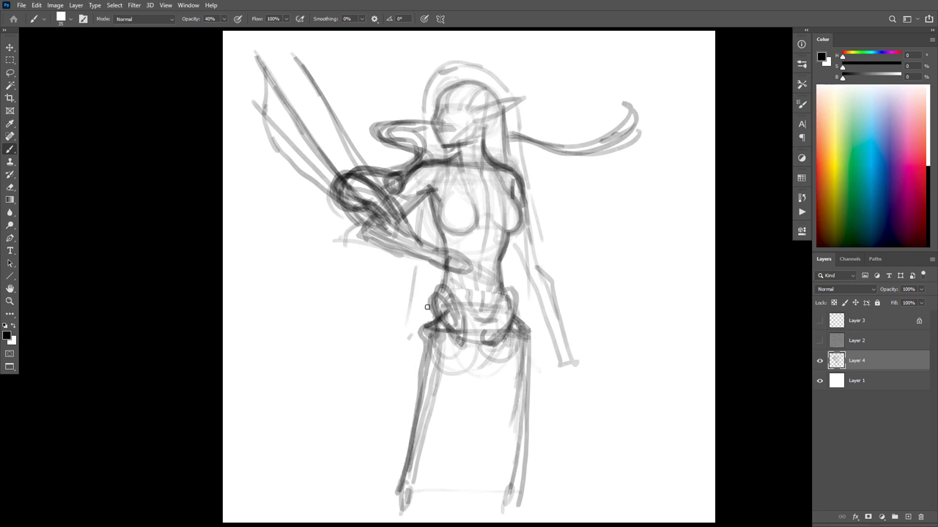
Reshape the outer hip and thigh contours on both sides, flowing from the waist down into the legs
drag(442, 273, 425, 311)
drag(438, 285, 413, 344)
mouse_move(427, 304)
mouse_down()
mouse_move(412, 393)
mouse_move(413, 362)
mouse_move(410, 420)
mouse_up()
drag(411, 362, 402, 444)
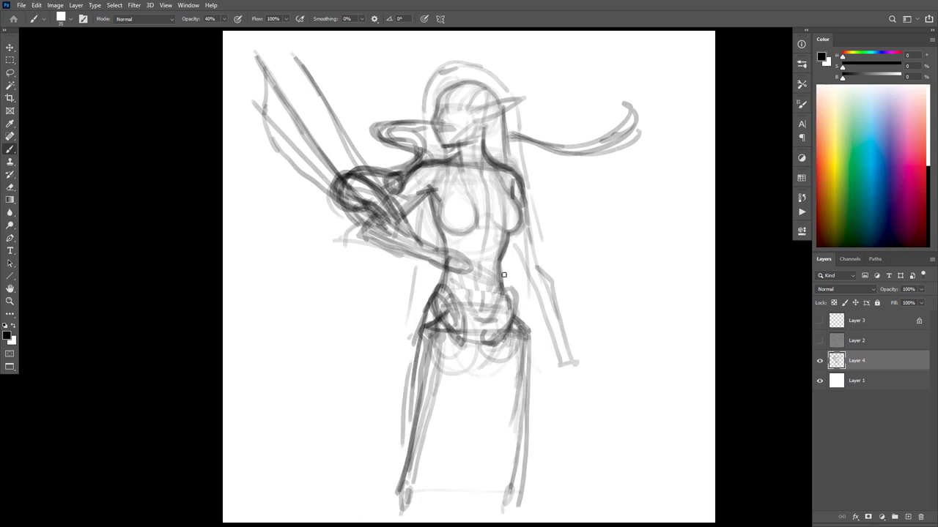
drag(503, 274, 524, 358)
drag(516, 307, 522, 381)
mouse_move(512, 284)
mouse_down()
mouse_move(521, 380)
mouse_move(521, 303)
mouse_up()
key(e)
key(b)
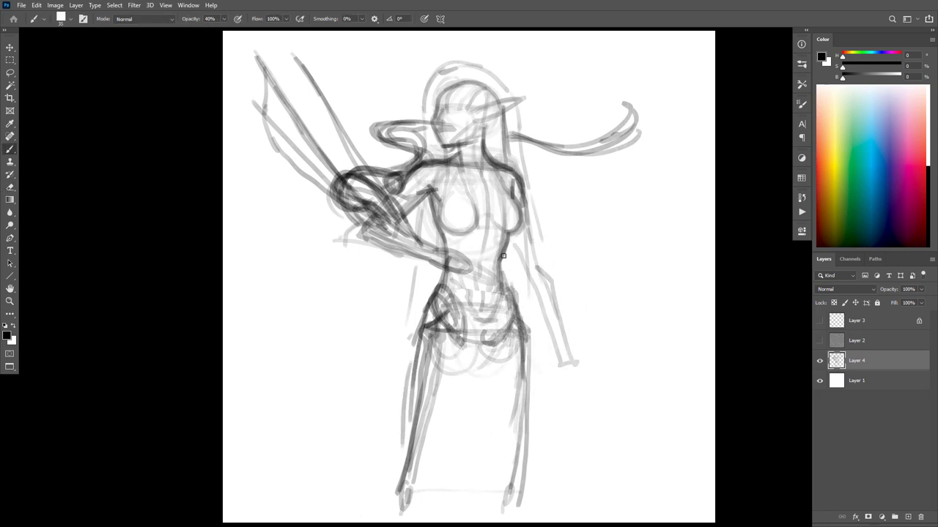
mouse_move(503, 256)
mouse_down()
mouse_move(525, 381)
mouse_move(515, 296)
mouse_up()
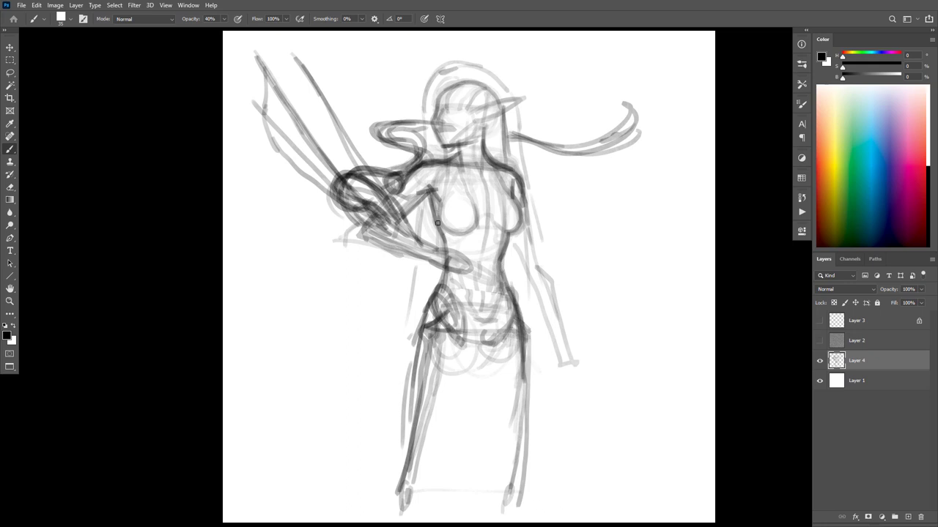
Darken the torso side below the bent arm, and draw the crotch mark and the centre line down the abdomen
drag(440, 236, 427, 196)
drag(490, 341, 473, 342)
mouse_move(486, 233)
mouse_down()
mouse_move(488, 330)
mouse_move(475, 343)
mouse_up()
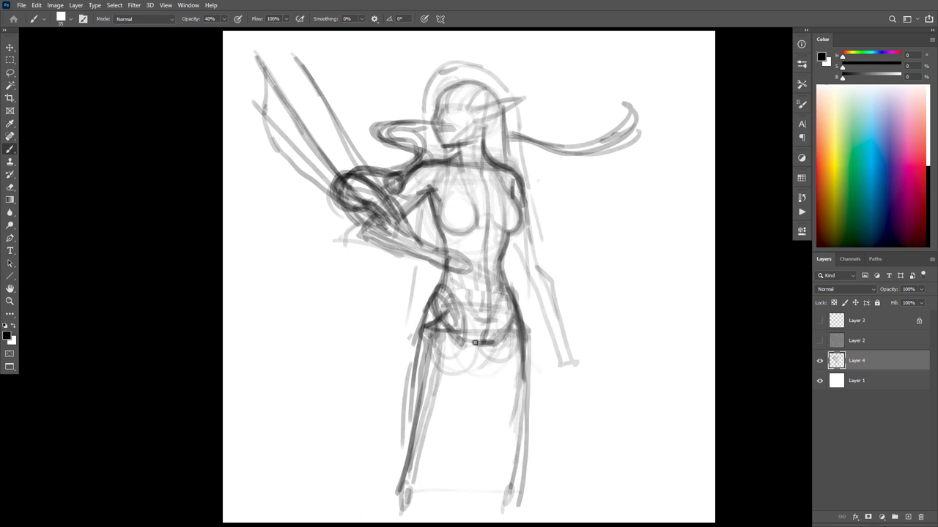
drag(489, 307, 484, 343)
key(ctrl+z)
key(ctrl+z)
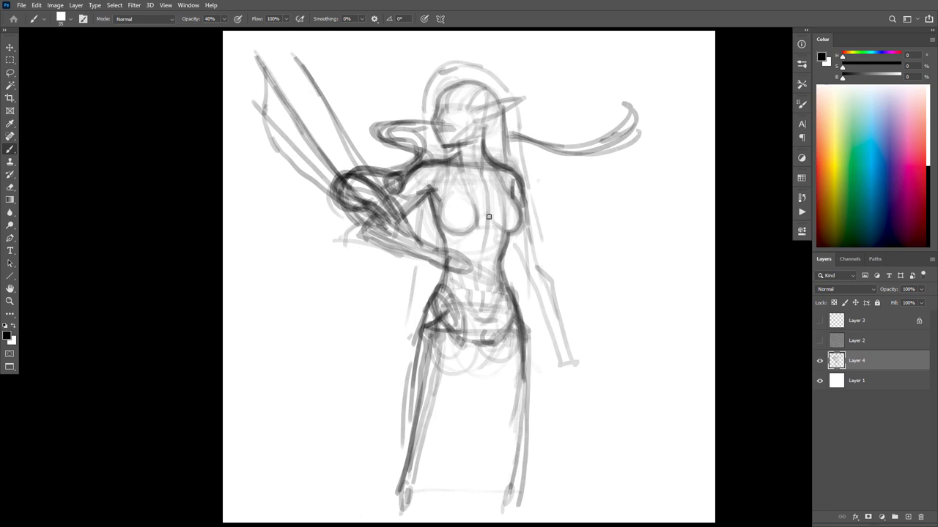
drag(489, 217, 484, 341)
drag(486, 263, 484, 271)
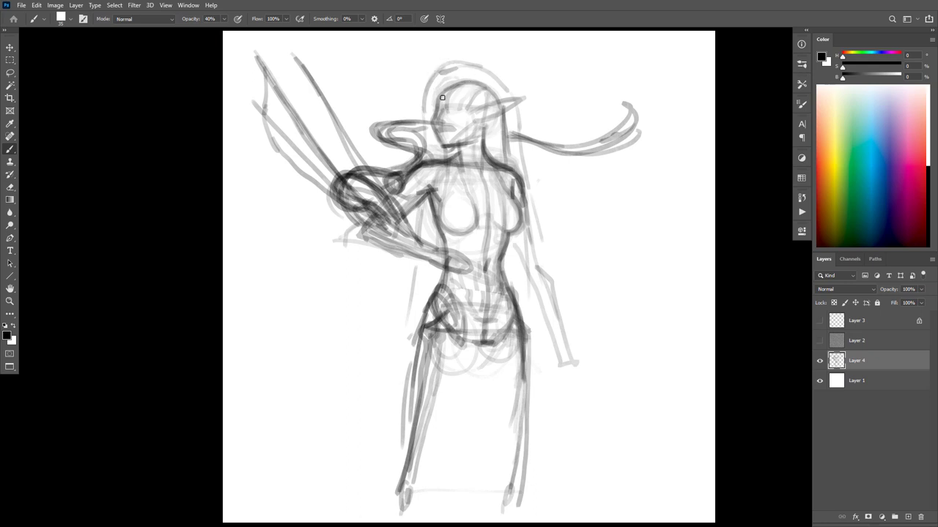
Sketch branching antlers rising from both sides of the head
mouse_move(438, 95)
mouse_down()
mouse_move(495, 83)
mouse_move(522, 56)
mouse_move(479, 99)
mouse_move(500, 56)
mouse_move(503, 65)
mouse_move(528, 55)
mouse_move(479, 99)
mouse_move(442, 56)
mouse_move(471, 49)
mouse_up()
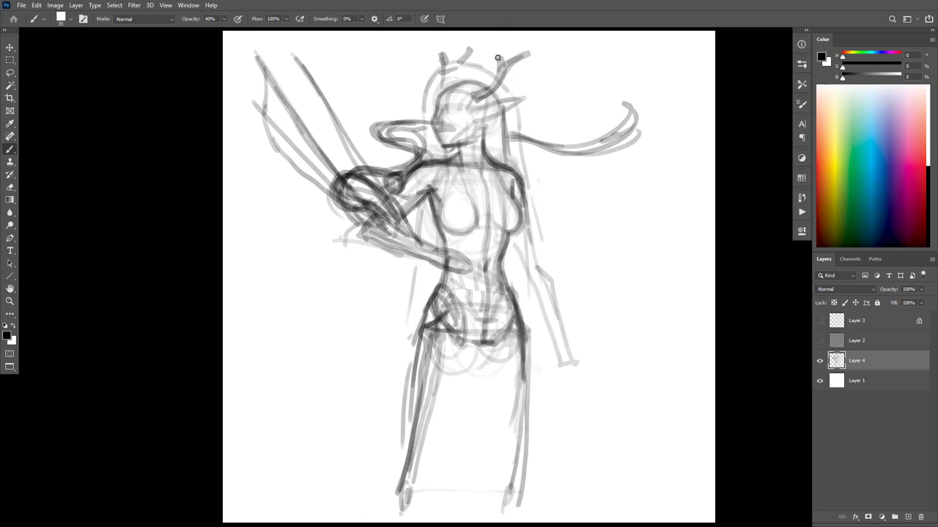
key(ctrl+z)
key(ctrl+z)
Outline the long hair from the crown down both sides of the body, curling the ends near the hips
mouse_move(445, 62)
mouse_down()
mouse_move(441, 55)
mouse_move(454, 62)
mouse_move(443, 96)
mouse_move(477, 89)
mouse_move(490, 69)
mouse_move(516, 93)
mouse_move(535, 197)
mouse_move(570, 301)
mouse_move(567, 319)
mouse_move(551, 331)
mouse_up()
drag(427, 91, 425, 158)
drag(415, 241, 420, 318)
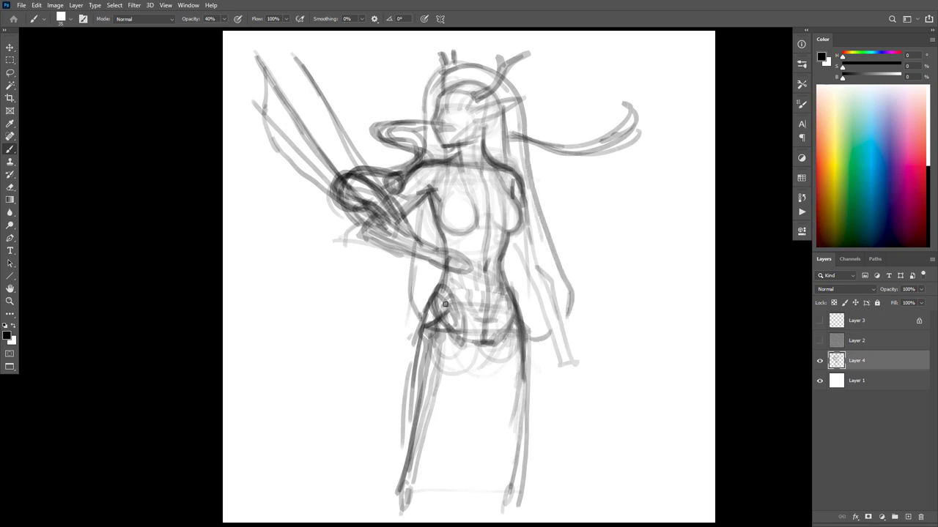
drag(540, 288, 545, 316)
Redraw the hair volume arching over the crown and falling in front of the forehead
mouse_move(511, 77)
mouse_down()
mouse_move(491, 64)
mouse_move(423, 91)
mouse_up()
key(ctrl+z)
mouse_move(495, 72)
mouse_down()
mouse_move(451, 71)
mouse_move(427, 97)
mouse_move(425, 121)
mouse_up()
drag(454, 66, 440, 110)
Fade the sketch lines of the head with a large soft eraser at 20% opacity, and return to the brush
key(e)
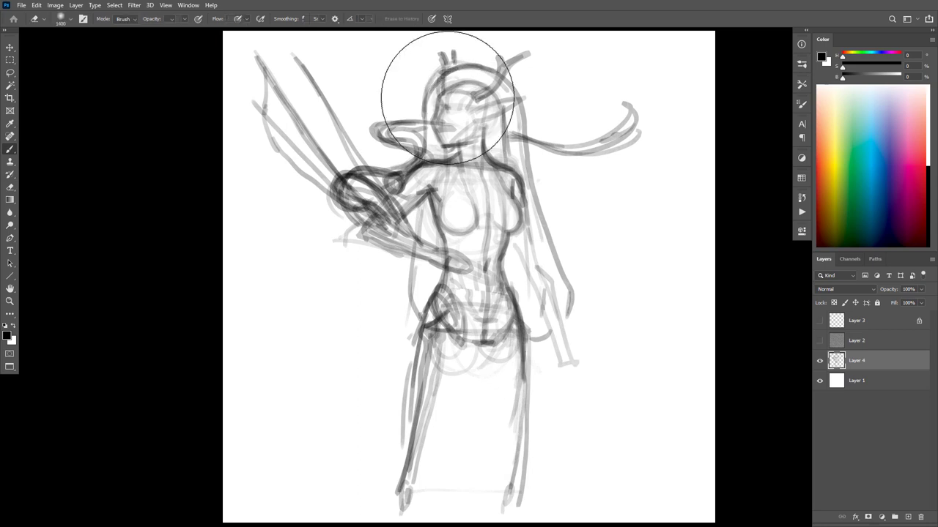
key(bracketright)
key(bracketright)
key(bracketright)
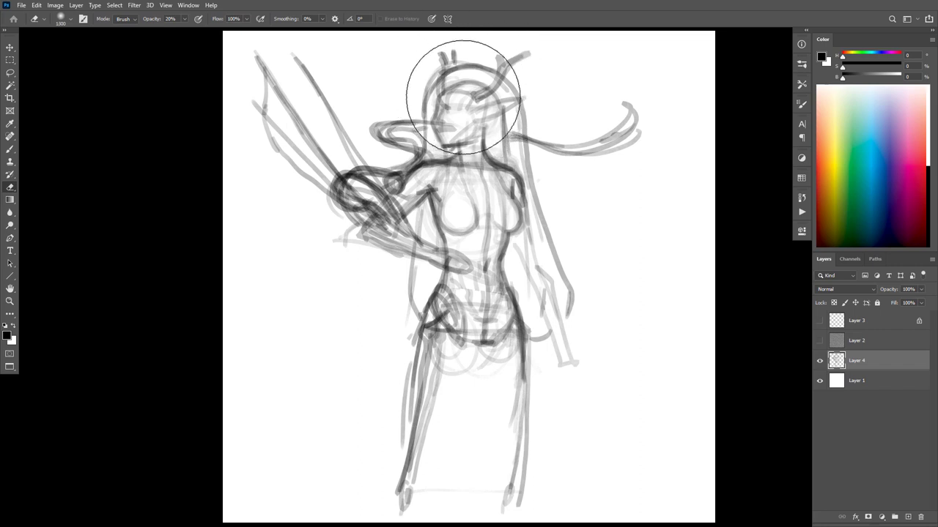
key(bracketleft)
key(bracketleft)
key(bracketleft)
key(bracketleft)
key(bracketleft)
key(bracketleft)
key(bracketleft)
key(bracketleft)
key(bracketleft)
key(bracketleft)
key(bracketleft)
key(b)
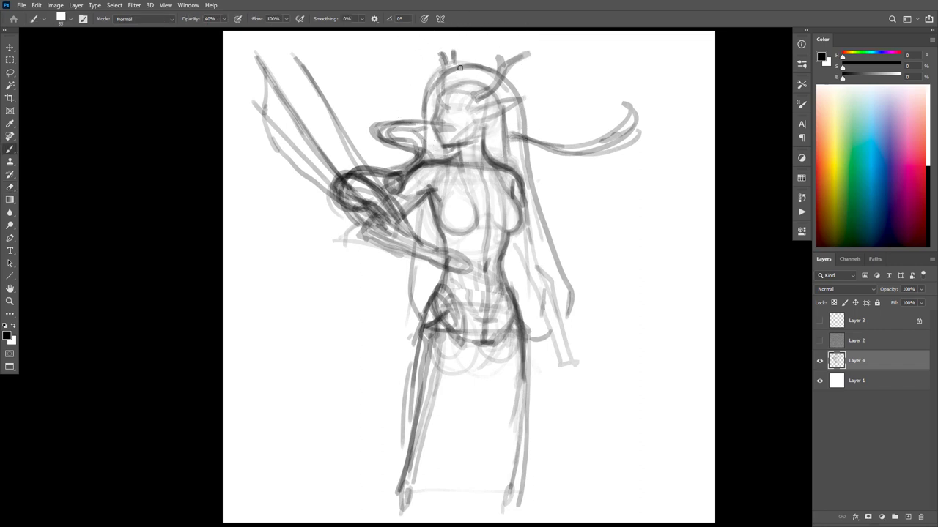
Redraw the hair curves across the top of the head and above the forehead
mouse_move(455, 67)
mouse_down()
mouse_move(435, 87)
mouse_move(449, 107)
mouse_move(445, 83)
mouse_move(448, 98)
mouse_move(457, 75)
mouse_move(458, 92)
mouse_move(480, 97)
mouse_move(443, 89)
mouse_move(440, 109)
mouse_move(452, 103)
mouse_move(442, 86)
mouse_move(448, 73)
mouse_move(496, 81)
mouse_up()
key(ctrl+z)
key(ctrl+z)
key(ctrl+z)
key(ctrl+shift+z)
mouse_move(437, 90)
mouse_down()
mouse_move(454, 66)
mouse_move(502, 83)
mouse_move(475, 137)
mouse_up()
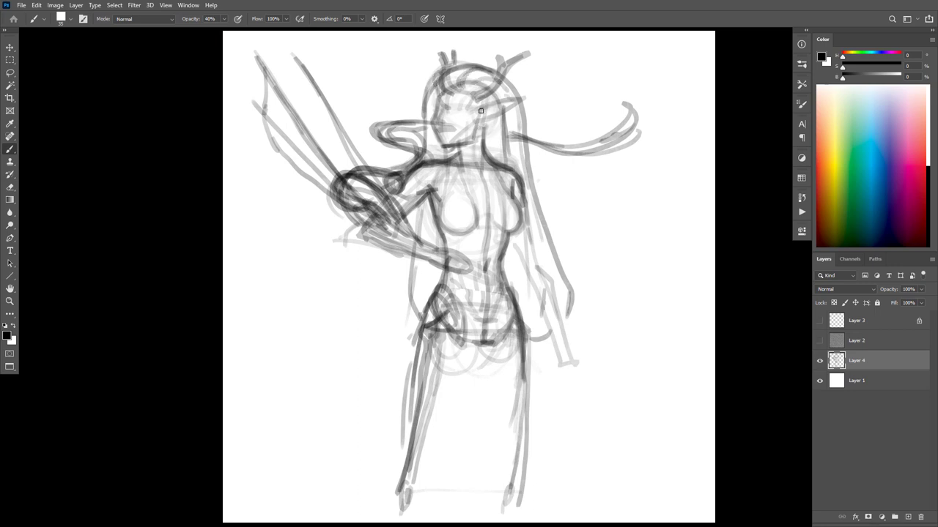
key(ctrl+z)
Redraw the pointed ear, jawline and small loop below the ear, and darken the lower chest contour
drag(483, 101, 476, 134)
mouse_move(530, 97)
mouse_down()
mouse_move(484, 113)
mouse_move(512, 102)
mouse_move(487, 111)
mouse_move(470, 138)
mouse_move(495, 127)
mouse_move(499, 139)
mouse_up()
drag(487, 140, 438, 145)
key(ctrl+z)
key(ctrl+z)
mouse_move(489, 117)
mouse_down()
mouse_move(490, 143)
mouse_move(492, 134)
mouse_move(480, 143)
mouse_move(488, 152)
mouse_move(496, 139)
mouse_move(485, 151)
mouse_move(455, 154)
mouse_up()
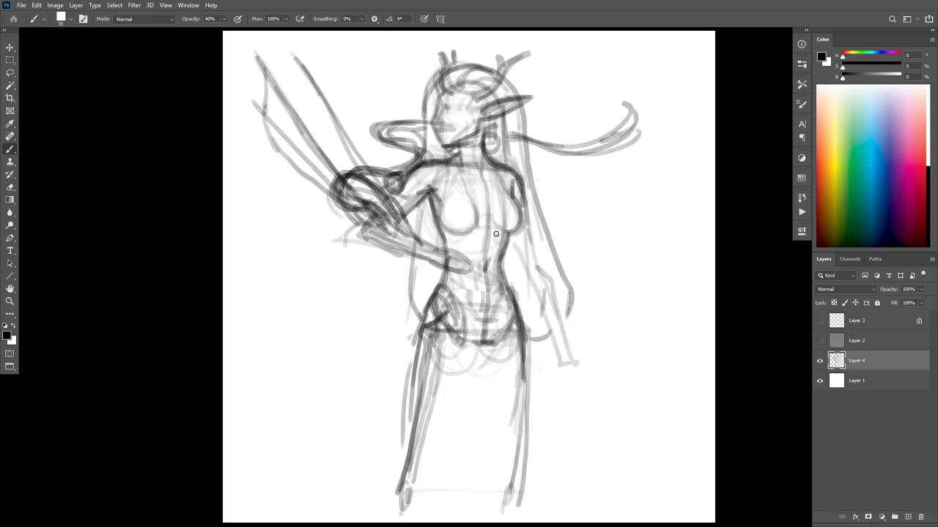
drag(478, 218, 449, 234)
drag(510, 184, 547, 231)
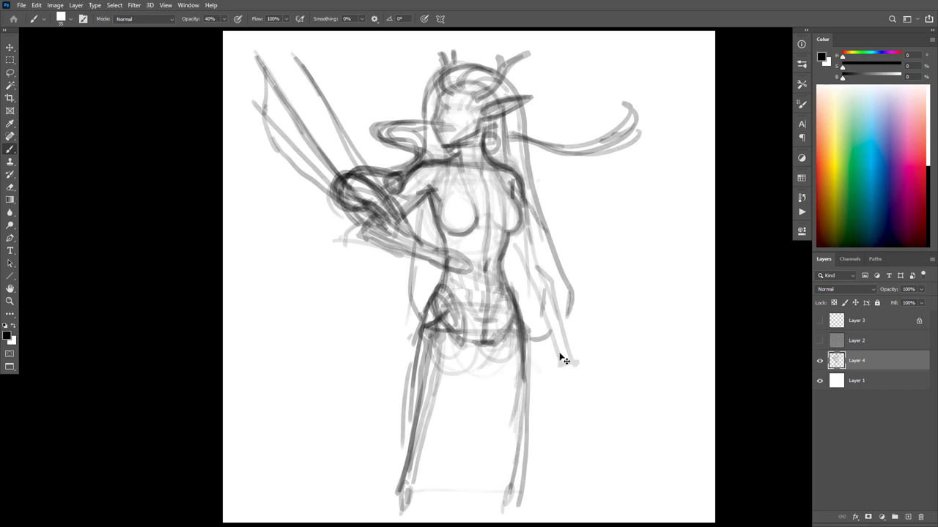
key(ctrl+z)
mouse_move(650, 189)
mouse_down()
mouse_move(622, 198)
mouse_move(651, 187)
mouse_move(632, 183)
mouse_up()
drag(512, 185, 578, 233)
drag(628, 202, 577, 238)
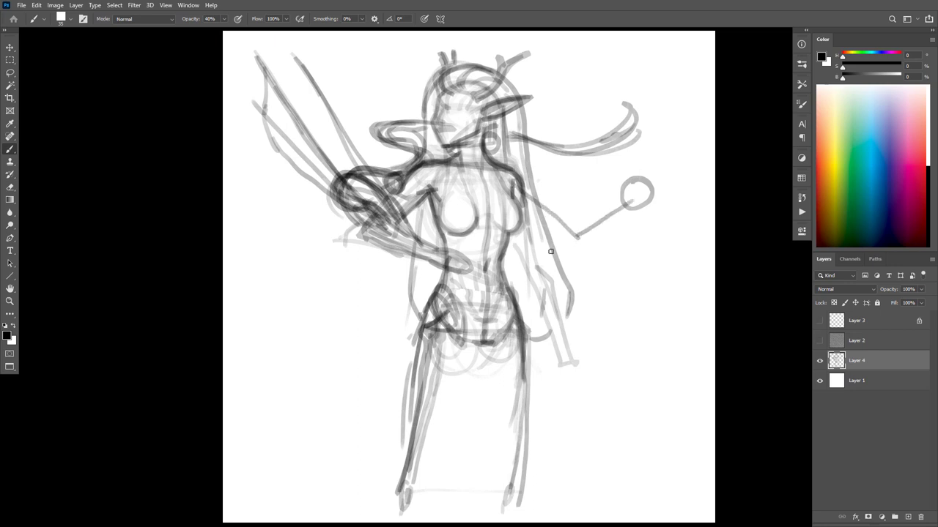
mouse_move(615, 211)
mouse_down()
mouse_move(573, 237)
mouse_move(513, 183)
mouse_move(578, 237)
mouse_move(631, 214)
mouse_up()
key(ctrl+z)
key(ctrl+z)
key(ctrl+z)
key(ctrl+z)
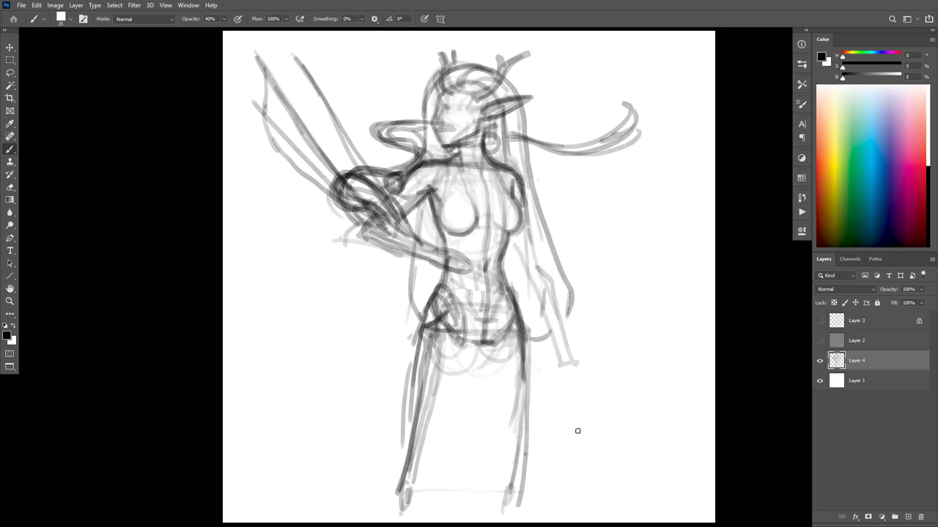
Try sketching an arm reaching outward from the hip and down to an oval hand marker beside the thigh
mouse_move(614, 439)
mouse_down()
mouse_move(592, 445)
mouse_move(623, 440)
mouse_move(597, 439)
mouse_up()
mouse_move(592, 433)
mouse_down()
mouse_move(586, 310)
mouse_move(510, 325)
mouse_up()
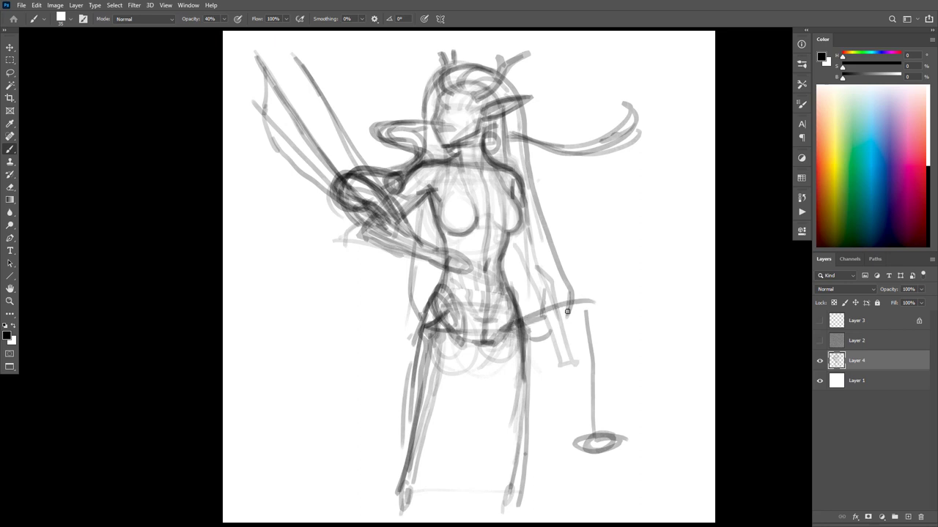
mouse_move(567, 311)
mouse_down()
mouse_move(494, 336)
mouse_move(589, 414)
mouse_move(587, 431)
mouse_up()
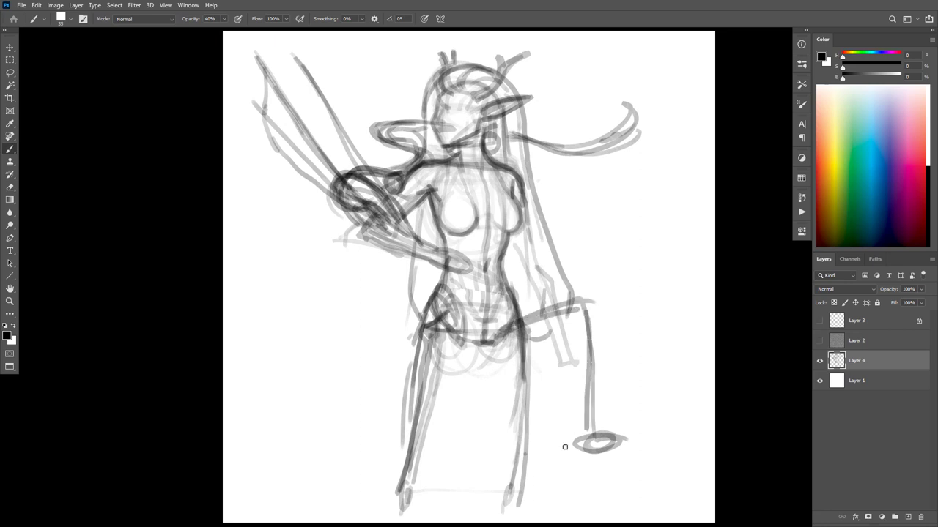
key(ctrl+z)
key(ctrl+z)
key(ctrl+z)
key(ctrl+z)
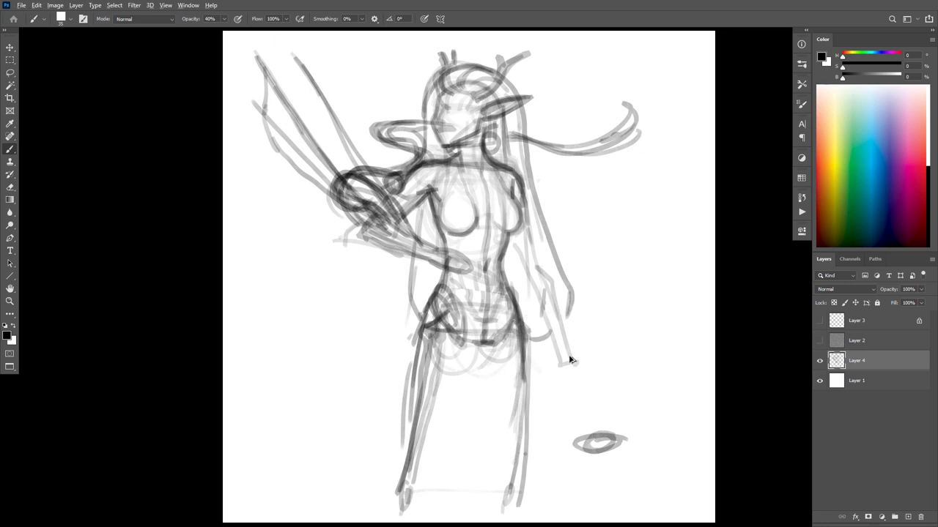
key(ctrl+z)
key(ctrl+z)
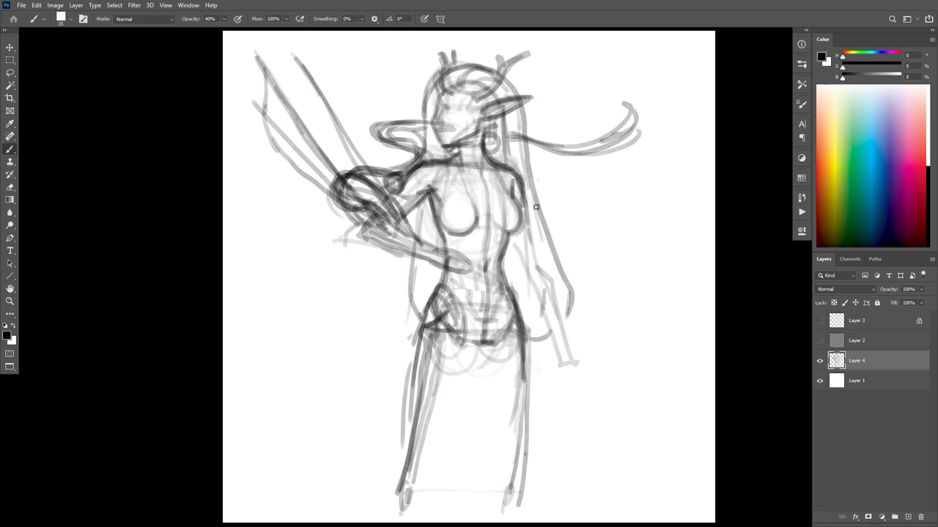
Try sketching the free arm with the elbow out from the waist and the forearm raised diagonally outward
drag(512, 181, 566, 272)
key(ctrl+z)
drag(513, 186, 566, 254)
drag(604, 184, 565, 259)
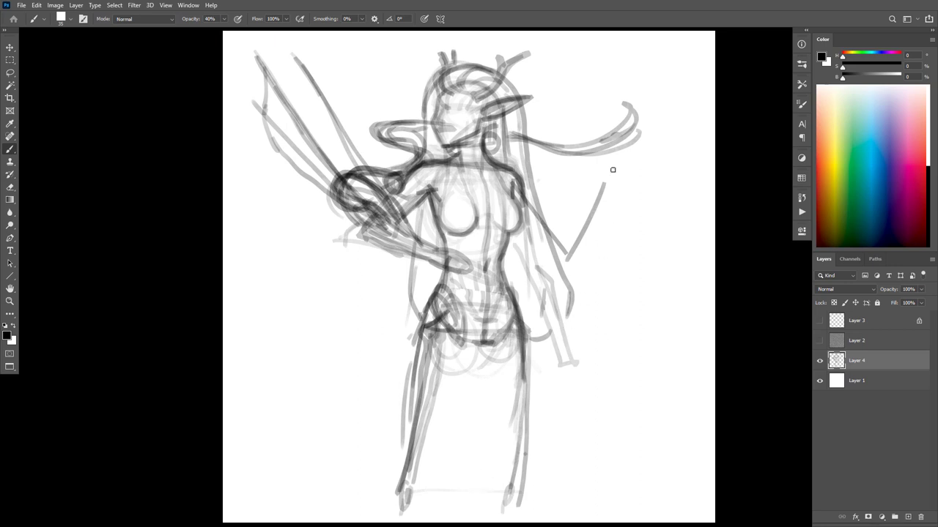
mouse_move(611, 170)
mouse_down()
mouse_move(619, 193)
mouse_move(613, 167)
mouse_up()
key(ctrl+z)
key(ctrl+z)
key(ctrl+z)
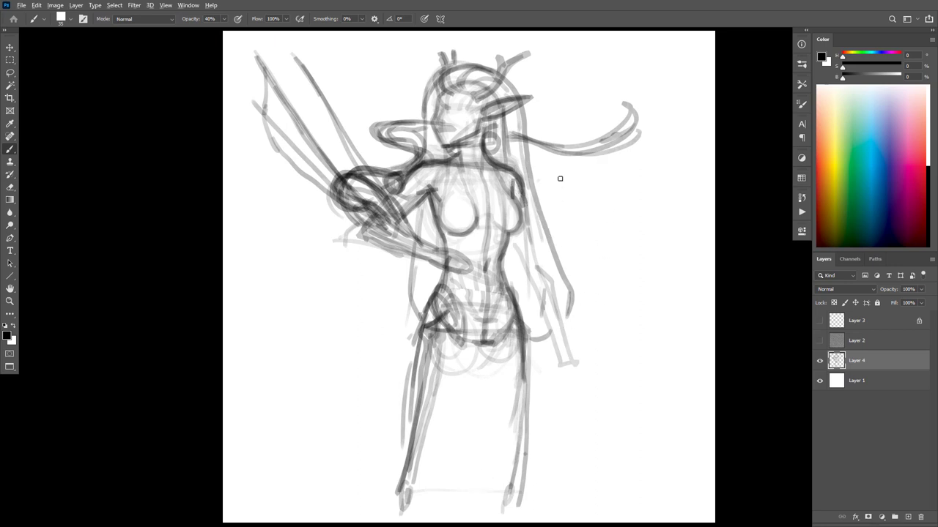
Try sketching the free arm with a horizontal forearm extending outward to a round hand marker
mouse_move(611, 241)
mouse_down()
mouse_move(562, 276)
mouse_move(553, 257)
mouse_up()
key(ctrl+z)
drag(519, 191, 553, 258)
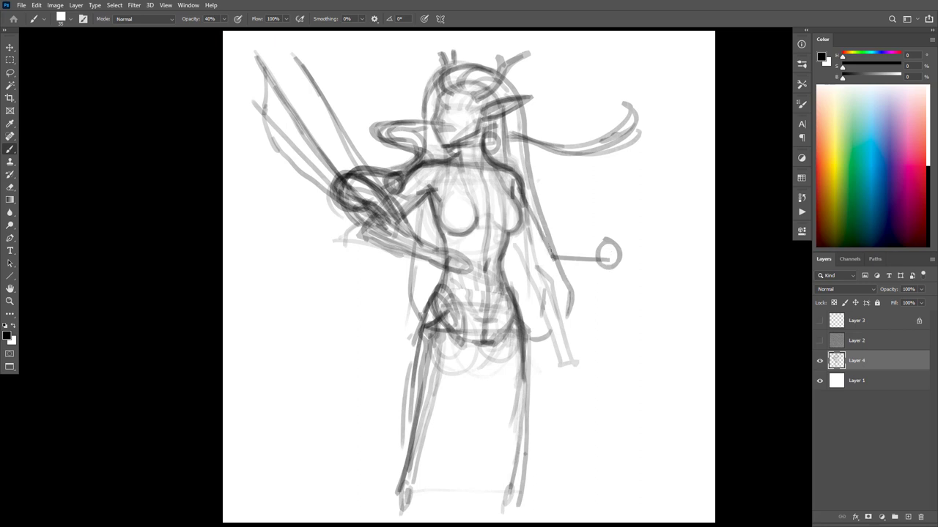
key(ctrl+z)
key(ctrl+z)
key(ctrl+z)
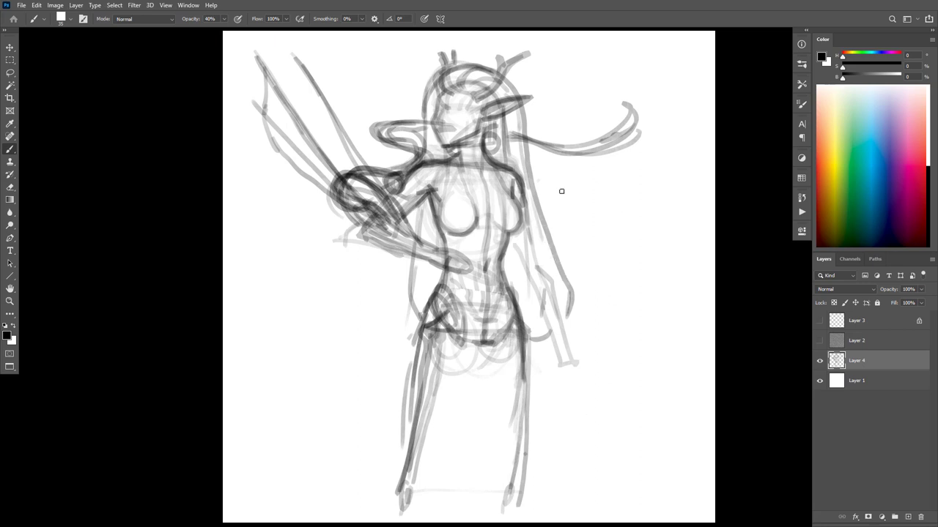
Try sketching a sharply bent free arm with the forearm rising to a round hand marker beside the shoulder
mouse_move(566, 181)
mouse_down()
mouse_move(569, 207)
mouse_move(582, 189)
mouse_move(567, 179)
mouse_move(533, 227)
mouse_move(549, 261)
mouse_up()
drag(567, 206, 542, 257)
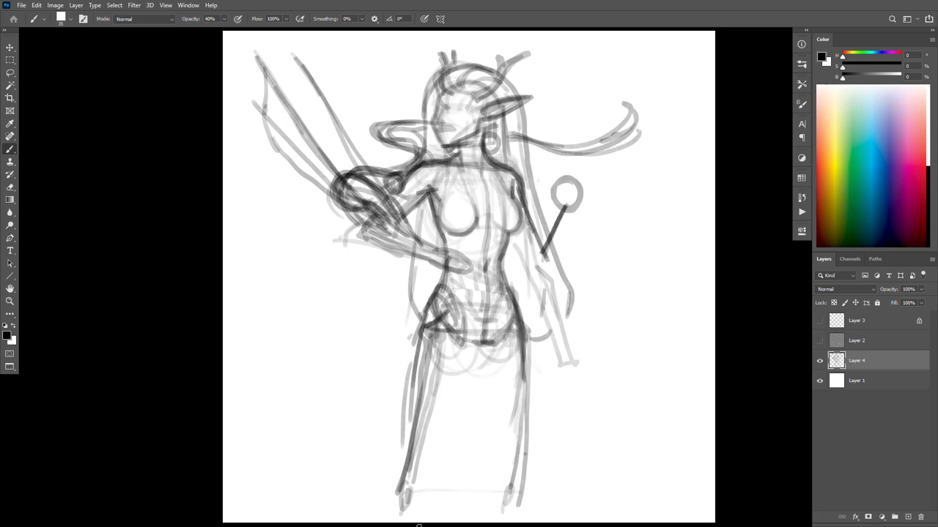
mouse_move(563, 219)
mouse_down()
mouse_move(540, 234)
mouse_move(533, 259)
mouse_up()
key(ctrl+z)
key(ctrl+z)
key(ctrl+z)
key(ctrl+z)
key(ctrl+z)
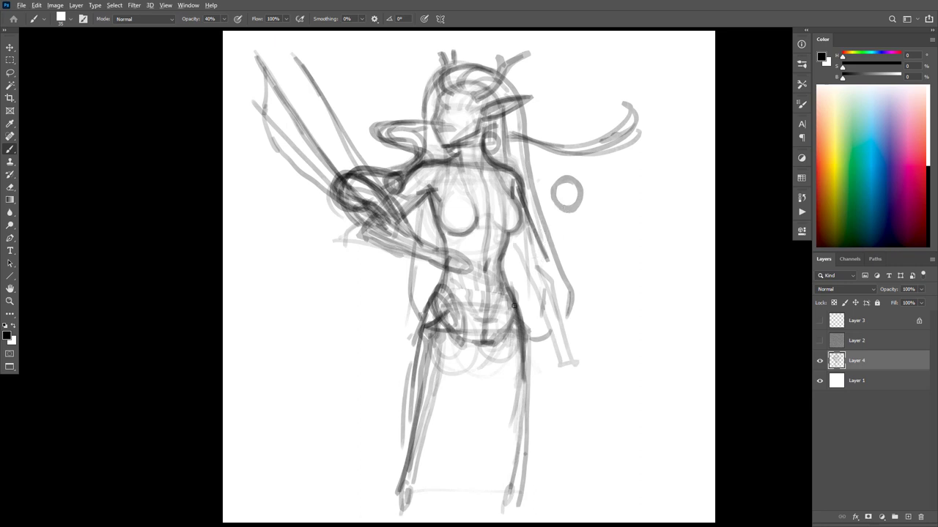
key(ctrl+z)
key(ctrl+z)
key(ctrl+z)
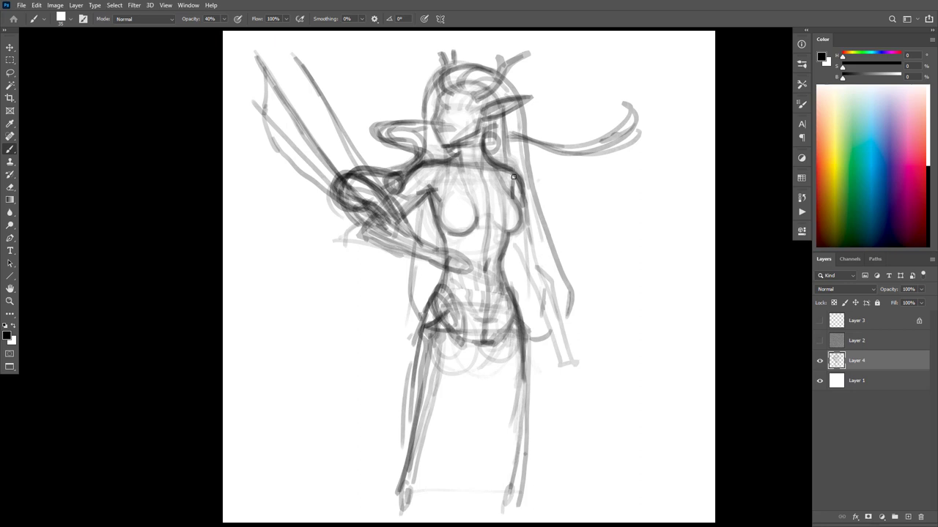
Try placing an oval hand marker below the chest with forearm lines running back to the bent arm
mouse_move(542, 261)
mouse_down()
mouse_move(520, 258)
mouse_move(549, 266)
mouse_move(526, 256)
mouse_up()
key(ctrl+z)
mouse_move(482, 236)
mouse_down()
mouse_move(475, 246)
mouse_move(493, 239)
mouse_move(470, 242)
mouse_move(493, 243)
mouse_move(471, 250)
mouse_move(498, 242)
mouse_move(432, 247)
mouse_up()
key(ctrl+z)
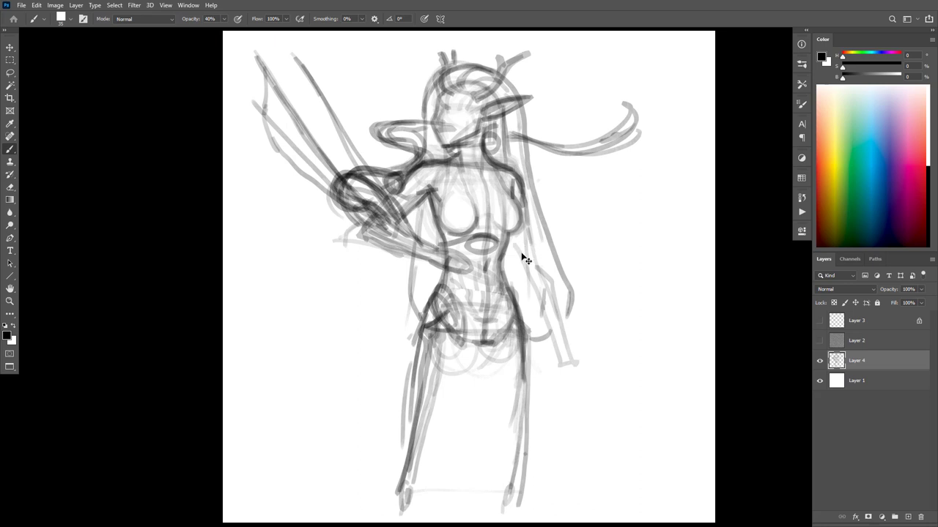
key(ctrl+z)
mouse_move(497, 247)
mouse_down()
mouse_move(478, 236)
mouse_move(430, 268)
mouse_move(391, 213)
mouse_up()
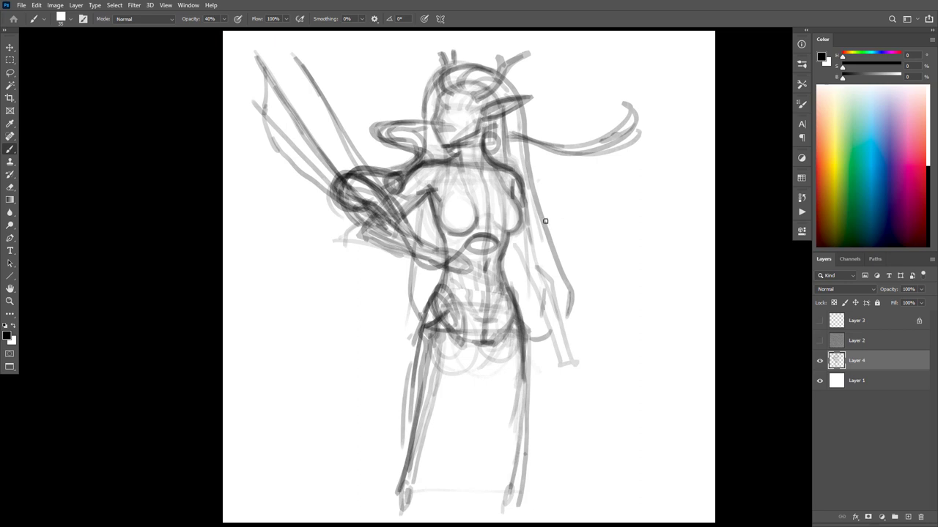
key(ctrl+z)
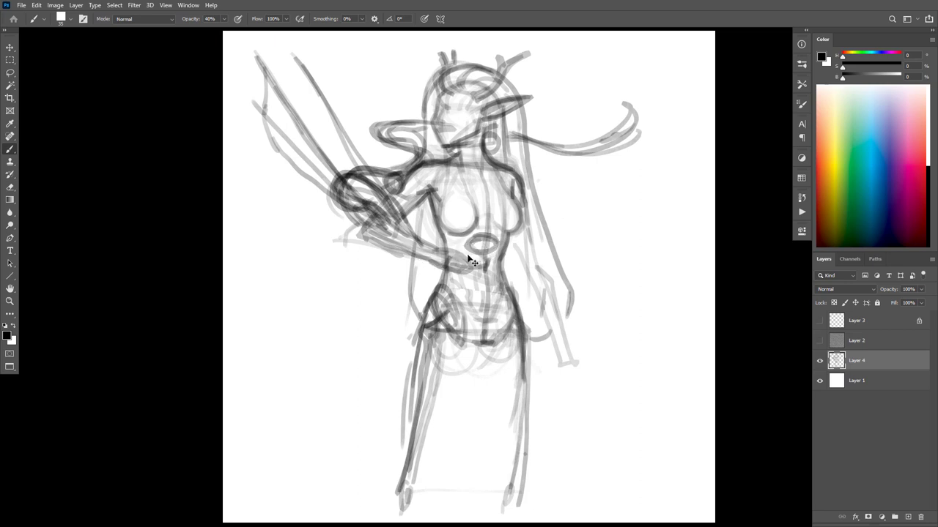
Try darkening the hand shape below the chest and the forearm and elbow contours of the arm crossing the stomach
mouse_move(460, 252)
mouse_down()
mouse_move(443, 264)
mouse_move(396, 231)
mouse_move(384, 211)
mouse_move(415, 248)
mouse_move(451, 243)
mouse_up()
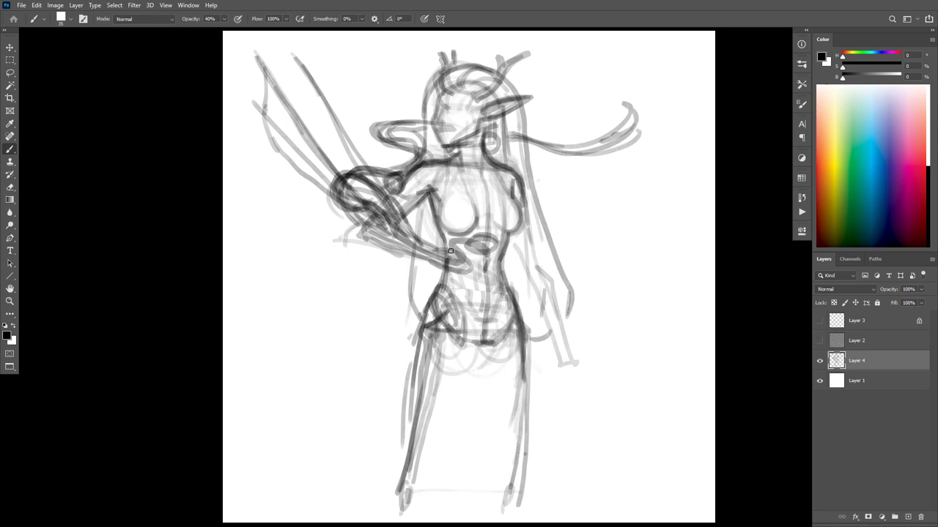
mouse_move(451, 252)
mouse_down()
mouse_move(421, 249)
mouse_move(438, 239)
mouse_move(399, 244)
mouse_up()
key(ctrl+z)
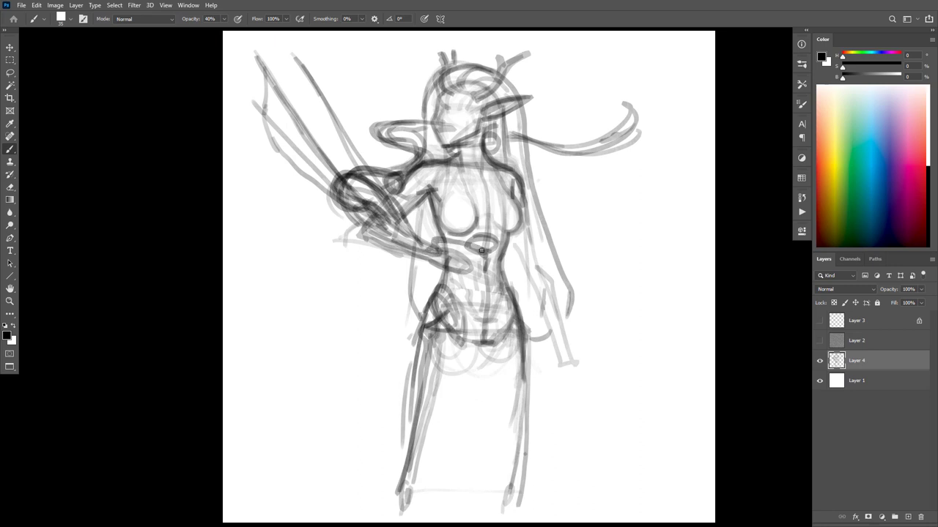
mouse_move(465, 243)
mouse_down()
mouse_move(491, 249)
mouse_move(479, 260)
mouse_move(468, 244)
mouse_move(481, 249)
mouse_move(473, 244)
mouse_move(487, 260)
mouse_move(463, 245)
mouse_move(500, 262)
mouse_move(432, 239)
mouse_move(446, 259)
mouse_move(418, 254)
mouse_move(384, 200)
mouse_up()
key(e)
key(b)
mouse_move(407, 236)
mouse_down()
mouse_move(434, 259)
mouse_move(429, 235)
mouse_move(455, 238)
mouse_up()
mouse_move(460, 246)
mouse_down()
mouse_move(487, 259)
mouse_move(442, 238)
mouse_move(436, 262)
mouse_move(370, 187)
mouse_up()
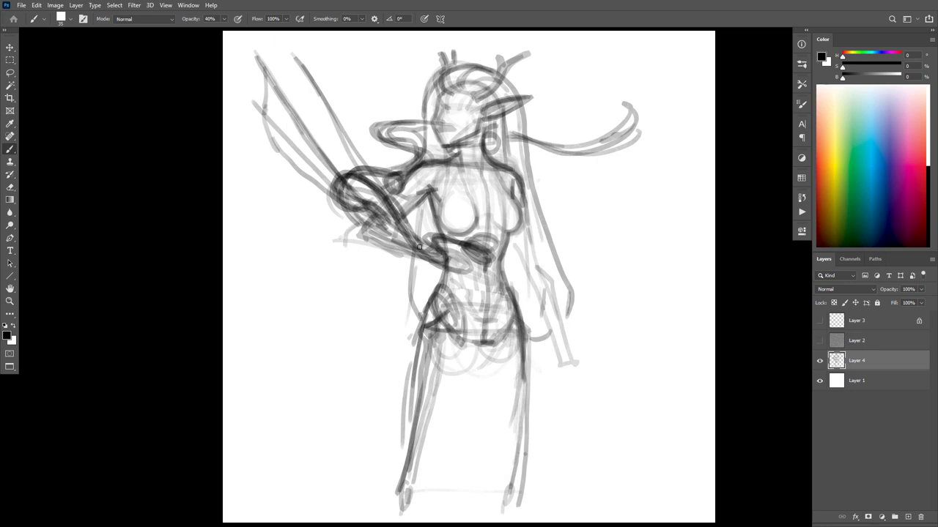
mouse_move(440, 253)
mouse_down()
mouse_move(350, 199)
mouse_move(356, 167)
mouse_move(402, 186)
mouse_move(356, 173)
mouse_move(366, 206)
mouse_move(348, 176)
mouse_move(374, 208)
mouse_up()
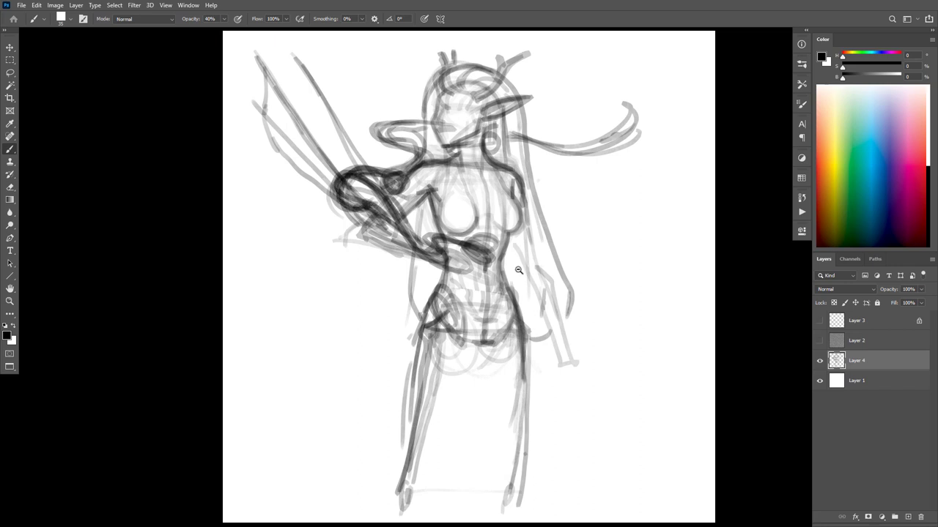
Undo the strokes of the hand marker and the forearm crossing the stomach
drag(518, 270, 432, 271)
drag(528, 271, 571, 271)
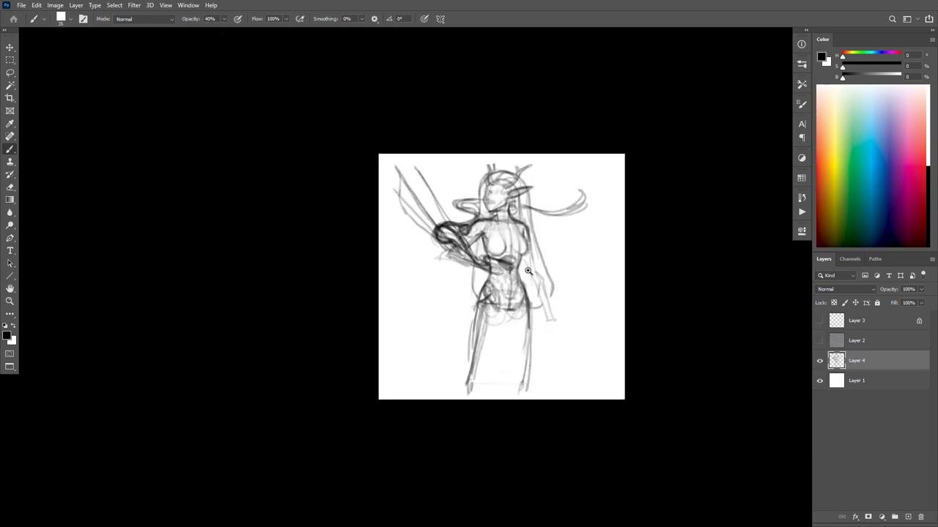
scroll(527, 271, up, 2)
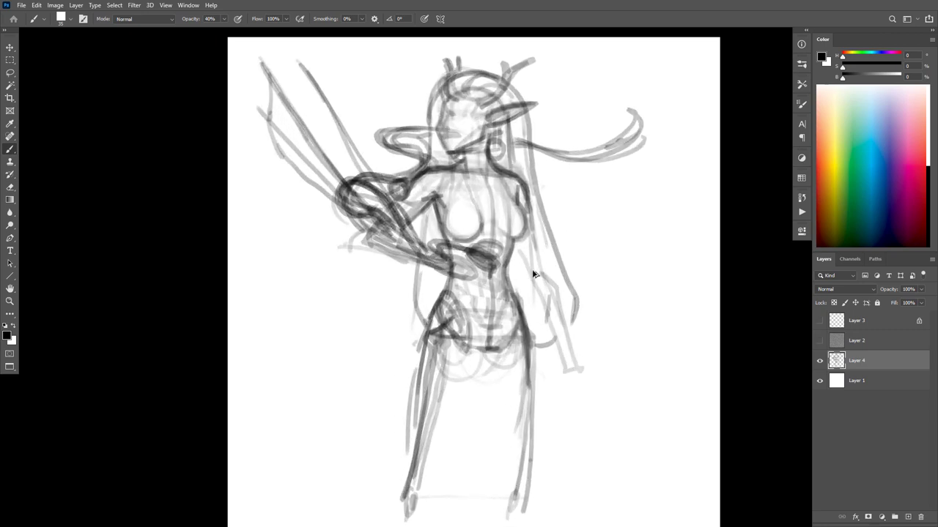
key(ctrl+z)
key(ctrl+z)
key(ctrl+z)
key(ctrl+z)
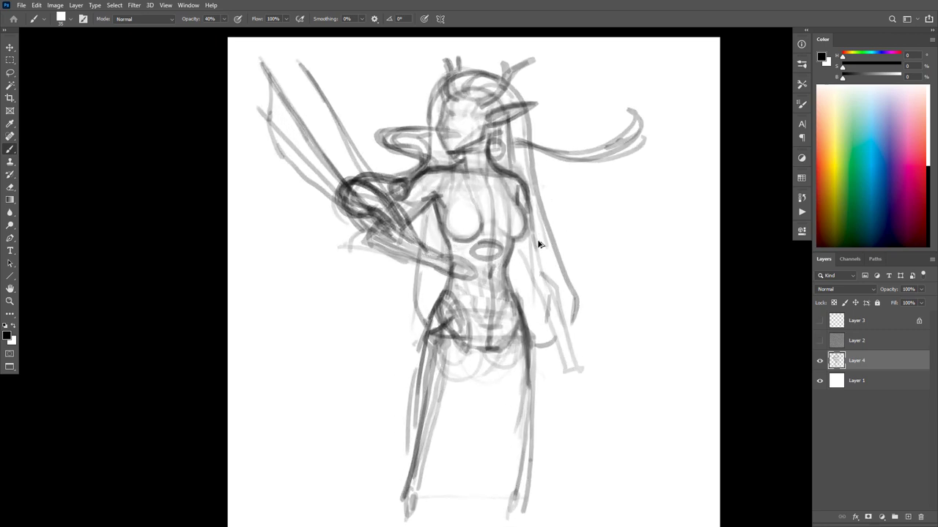
key(ctrl+z)
Try sketching the arm lowered toward the hip and fading the bent elbow strokes with the eraser
mouse_move(354, 191)
mouse_down()
mouse_move(381, 205)
mouse_move(438, 307)
mouse_move(472, 305)
mouse_move(360, 195)
mouse_move(395, 225)
mouse_move(419, 337)
mouse_up()
key(ctrl+z)
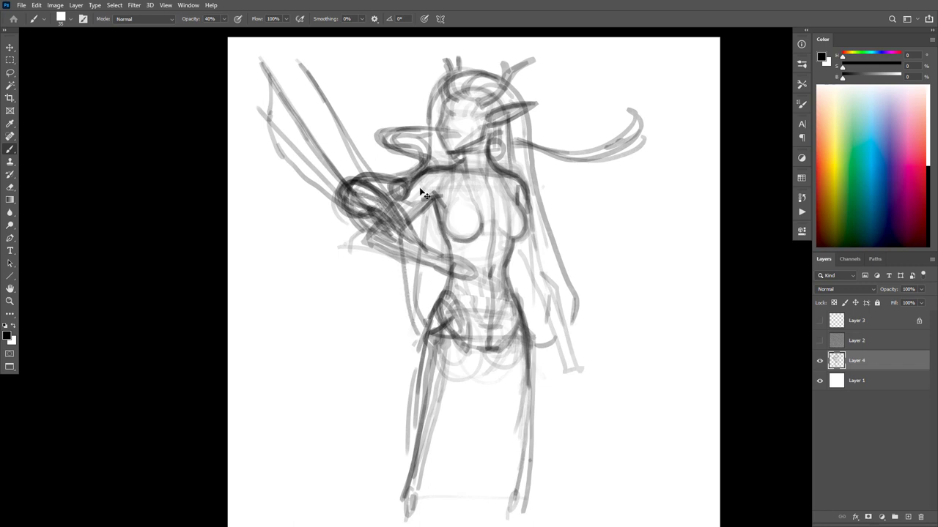
key(ctrl+z)
mouse_move(356, 189)
mouse_down()
mouse_move(400, 248)
mouse_move(400, 279)
mouse_move(440, 308)
mouse_up()
key(ctrl+z)
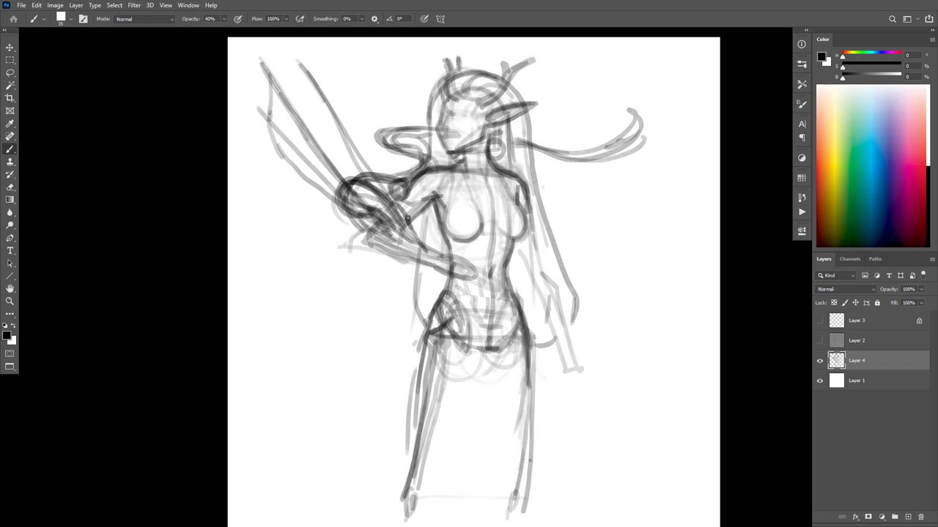
key(e)
drag(373, 179, 401, 229)
key(ctrl+z)
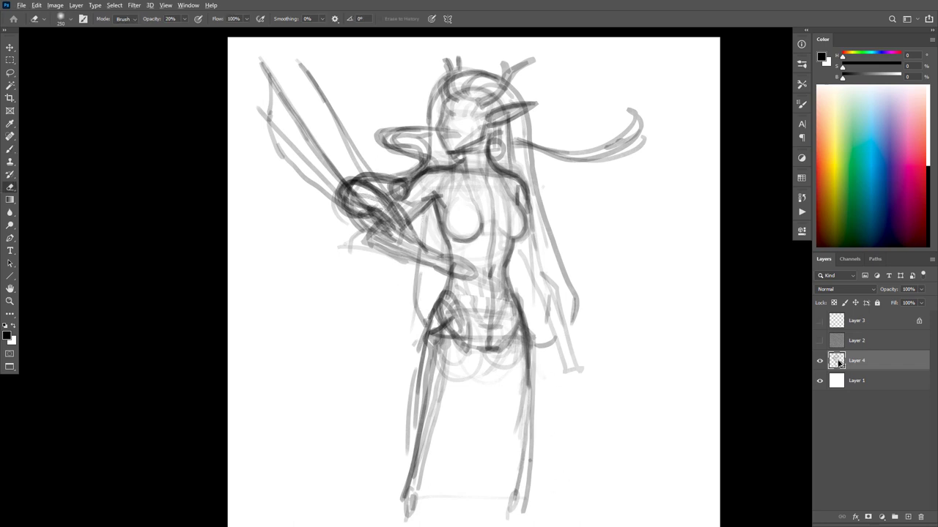
Duplicate Layer 4 and hide the original layer
key(ctrl+j)
click(819, 381)
mouse_move(396, 187)
mouse_down()
mouse_move(361, 179)
mouse_move(349, 204)
mouse_up()
key(ctrl+z)
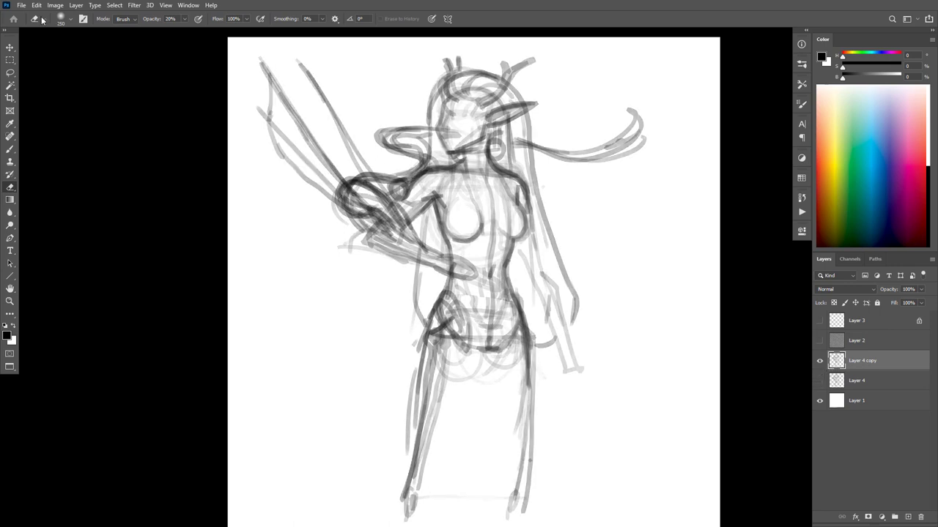
Choose a soft eraser preset at 100% opacity, enlarge it to 800 px, fade the bent elbow and forearm strokes, and return to the brush
click(42, 20)
click(123, 100)
click(314, 212)
key(ctrl+z)
key(])
key(])
key(])
key(])
key(])
key(])
key(])
key(])
key(])
key(])
key(])
key(])
key(])
key(])
key(])
key(])
key(])
key(])
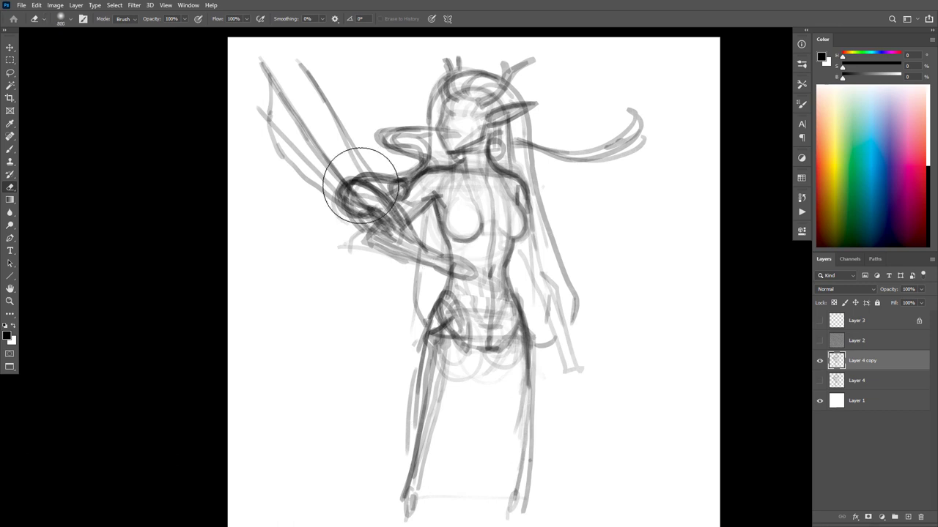
drag(362, 187, 402, 233)
key(b)
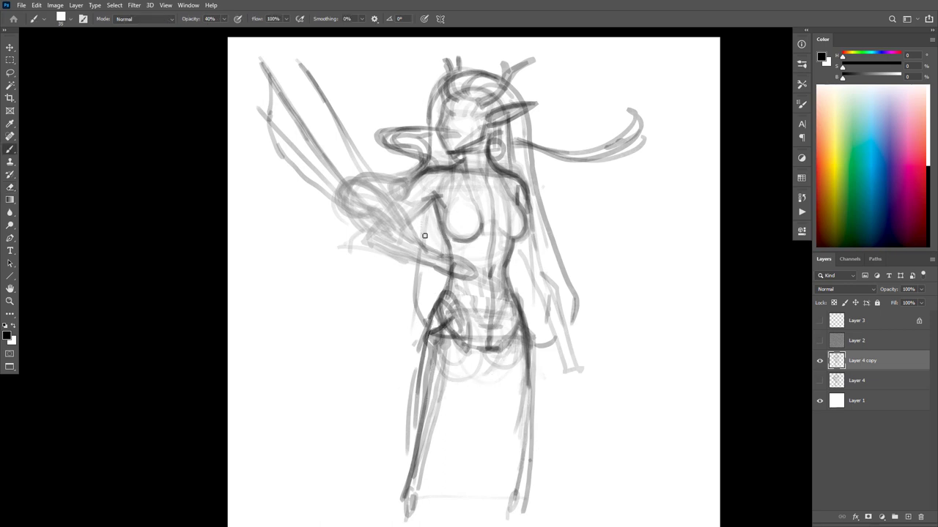
Sketch and darken a wavy line sweeping from the bent forearm across the waist to beyond the opposite side of the body
mouse_move(557, 267)
mouse_down()
mouse_move(533, 261)
mouse_move(564, 271)
mouse_move(538, 262)
mouse_move(563, 267)
mouse_move(477, 268)
mouse_move(420, 245)
mouse_up()
key(ctrl+z)
mouse_move(553, 266)
mouse_down()
mouse_move(480, 268)
mouse_move(410, 243)
mouse_up()
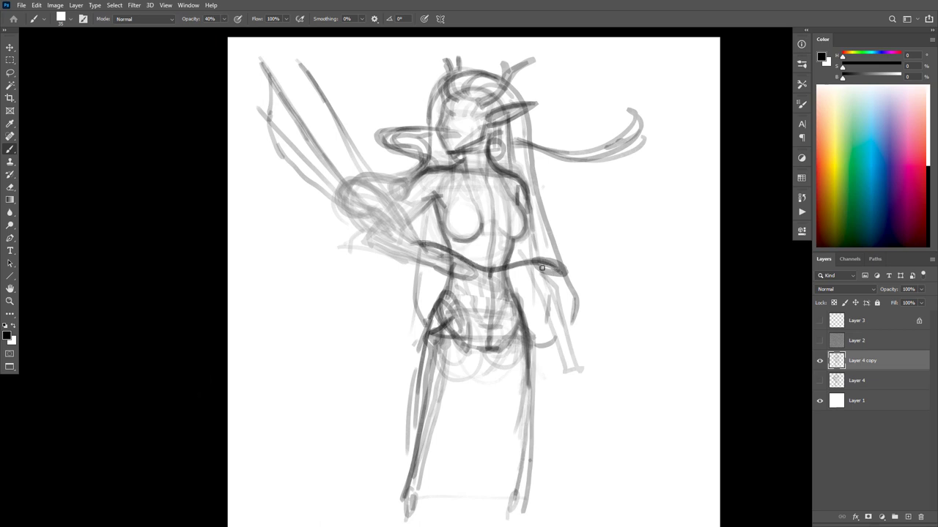
mouse_move(541, 268)
mouse_down()
mouse_move(467, 269)
mouse_move(400, 248)
mouse_up()
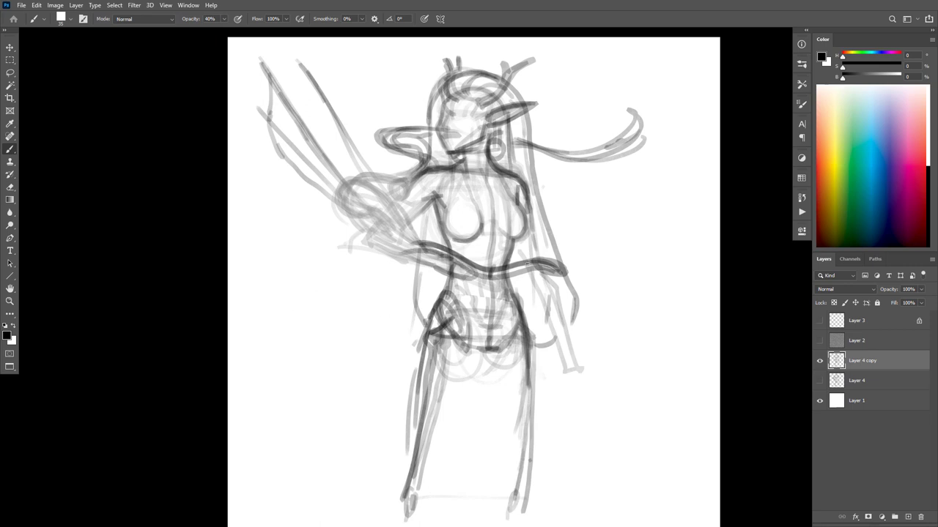
drag(512, 268, 400, 230)
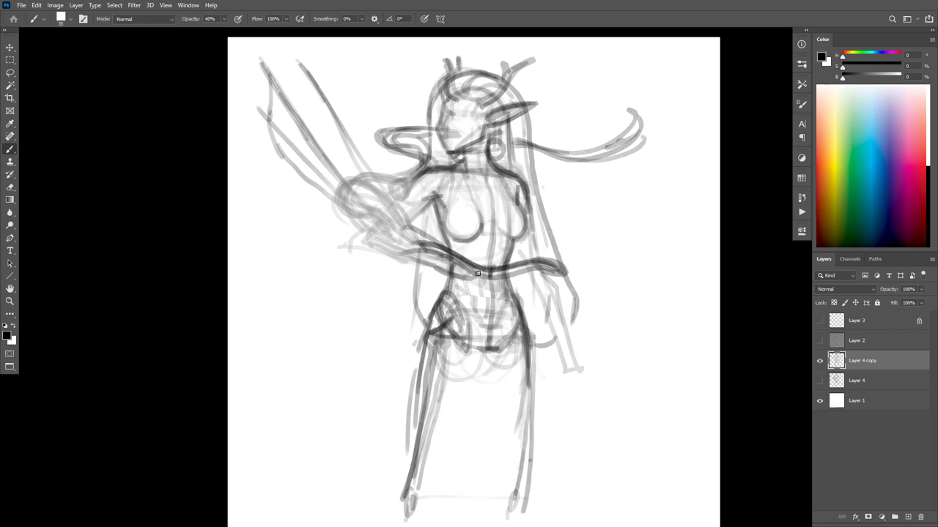
Build up the bent forearm with overlapping contour strokes and draw the elbow curving up toward the shoulder
mouse_move(478, 273)
mouse_down()
mouse_move(410, 239)
mouse_move(432, 249)
mouse_move(396, 220)
mouse_move(426, 254)
mouse_move(390, 220)
mouse_up()
drag(447, 261, 432, 236)
mouse_move(377, 214)
mouse_down()
mouse_move(432, 254)
mouse_move(396, 230)
mouse_up()
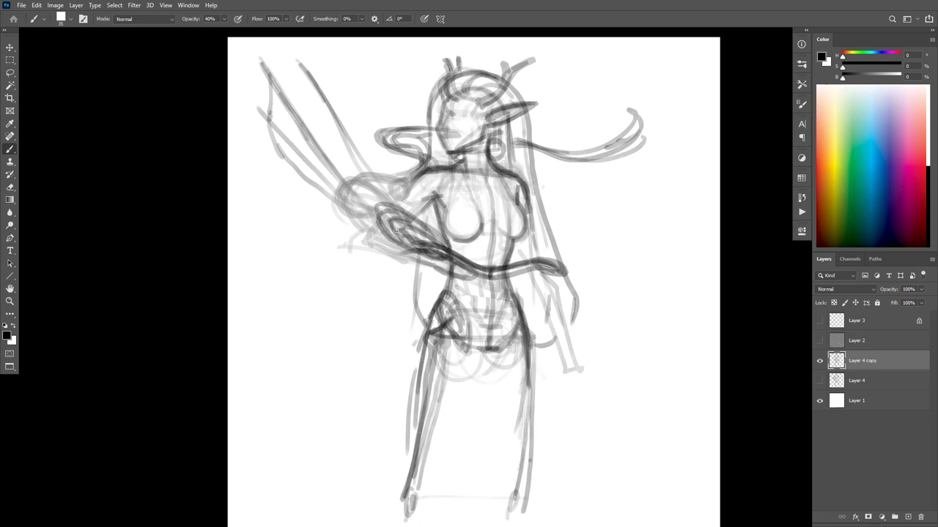
mouse_move(457, 259)
mouse_down()
mouse_move(367, 229)
mouse_move(372, 205)
mouse_move(395, 196)
mouse_move(366, 221)
mouse_move(452, 262)
mouse_move(409, 182)
mouse_move(377, 220)
mouse_move(441, 258)
mouse_up()
key(ctrl+z)
mouse_move(441, 257)
mouse_down()
mouse_move(377, 219)
mouse_move(415, 187)
mouse_up()
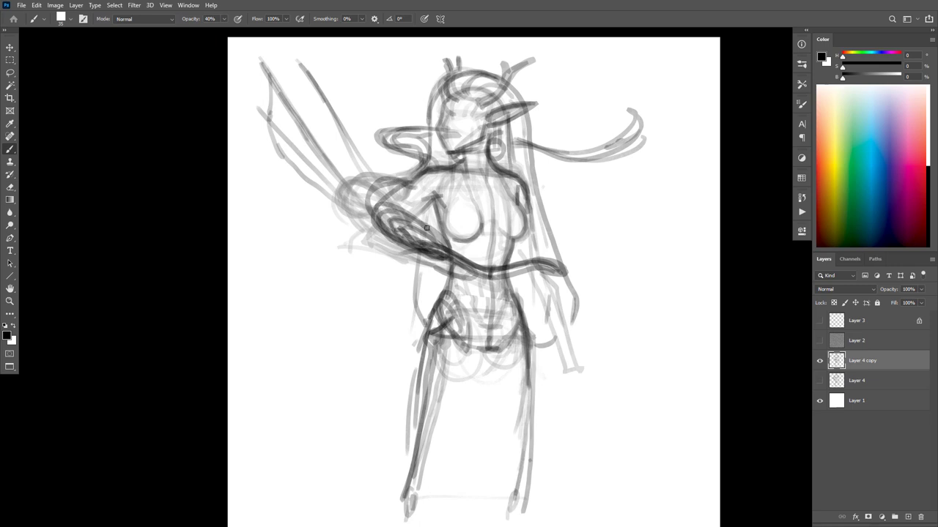
Fade the outer end of the wavy line, and sketch a line from the forearm down across the waist to a narrow oval beside the hip
key(e)
drag(534, 283, 542, 282)
key(v)
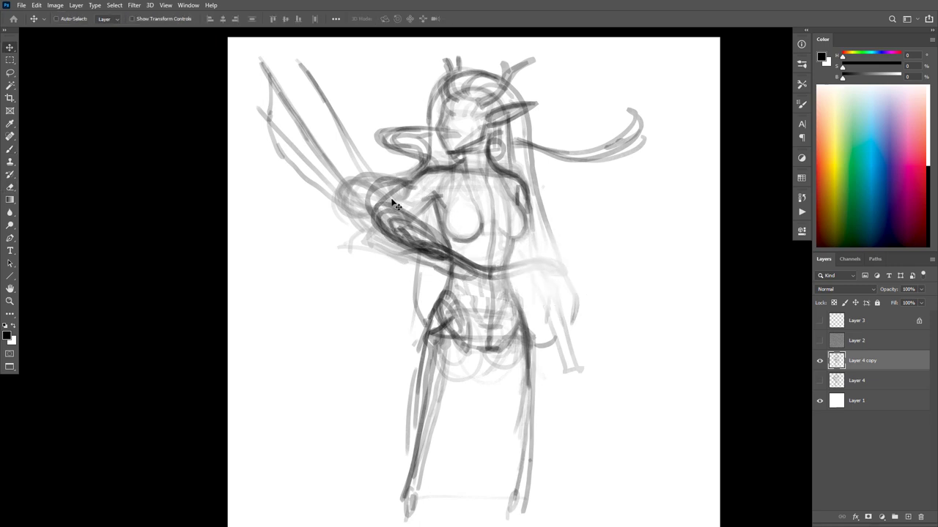
key(b)
mouse_move(370, 187)
mouse_down()
mouse_move(374, 216)
mouse_move(400, 241)
mouse_move(470, 269)
mouse_move(438, 249)
mouse_move(512, 295)
mouse_move(538, 305)
mouse_move(543, 297)
mouse_move(554, 306)
mouse_move(544, 314)
mouse_move(548, 304)
mouse_move(560, 322)
mouse_move(537, 301)
mouse_move(577, 307)
mouse_up()
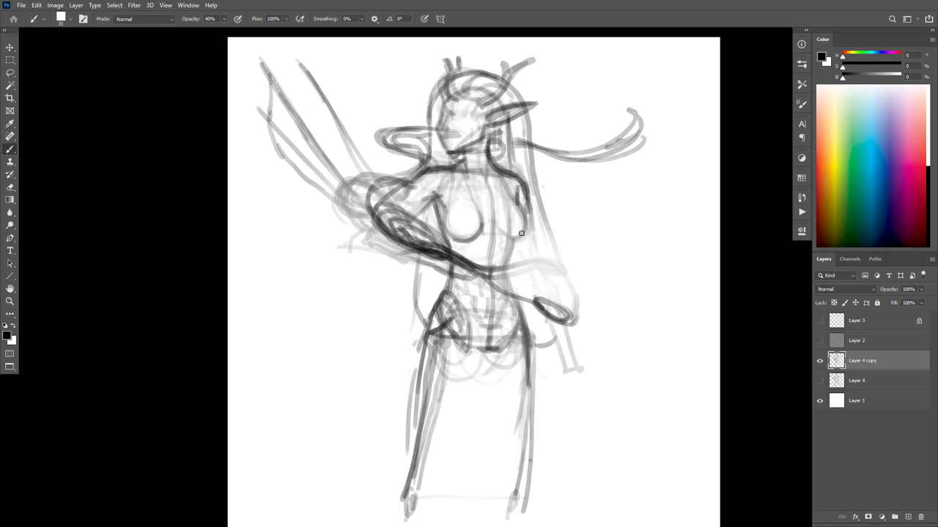
mouse_move(408, 130)
mouse_down()
mouse_move(411, 171)
mouse_move(375, 203)
mouse_move(396, 229)
mouse_move(468, 268)
mouse_move(516, 281)
mouse_up()
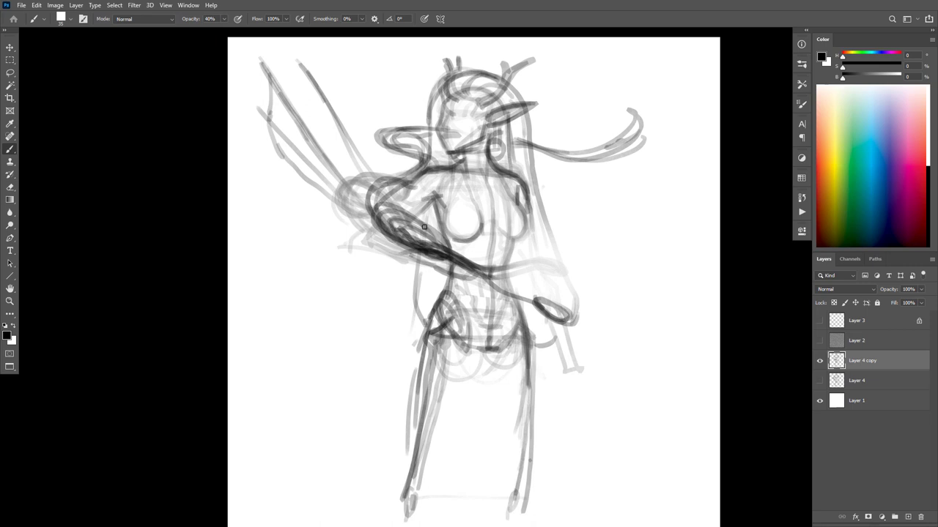
mouse_move(420, 225)
mouse_down()
mouse_move(424, 198)
mouse_move(338, 68)
mouse_up()
drag(422, 203, 419, 201)
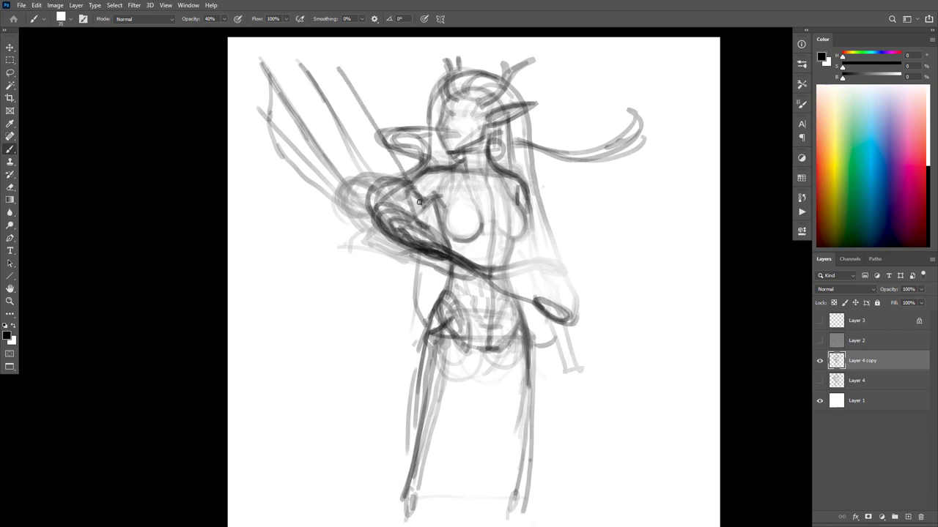
key(ctrl+z)
key(ctrl+z)
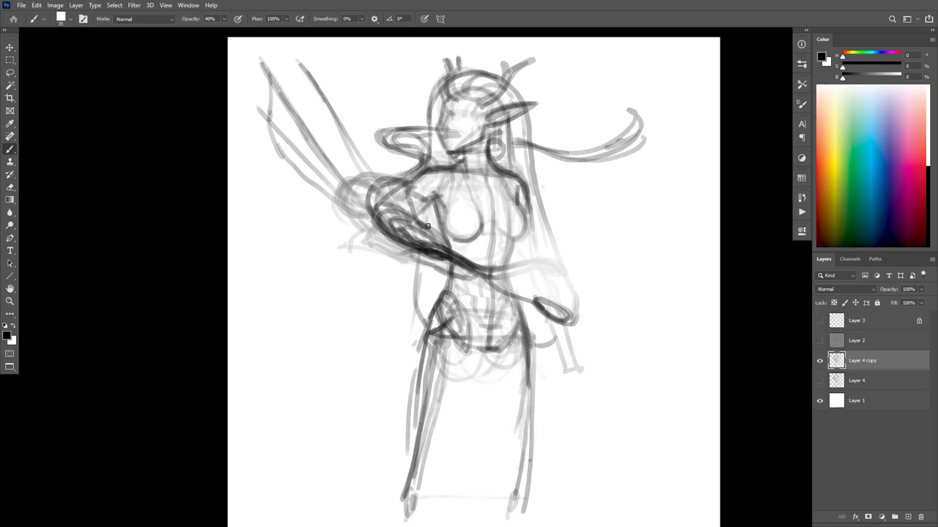
Sketch and darken long diagonal lines rising from the bent forearm past the shoulder, and reinforce the forearm's lower contour
mouse_move(434, 235)
mouse_down()
mouse_move(331, 49)
mouse_move(436, 233)
mouse_up()
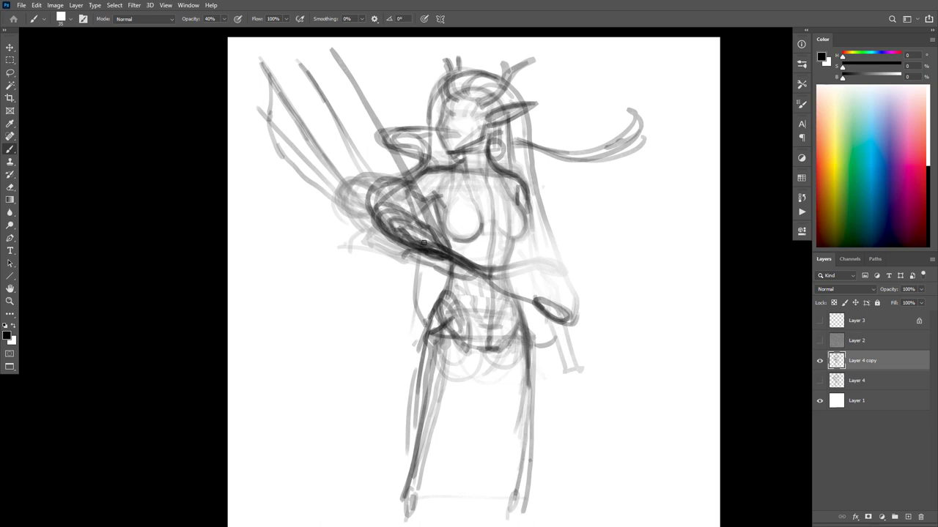
mouse_move(386, 236)
mouse_down()
mouse_move(258, 65)
mouse_move(401, 255)
mouse_up()
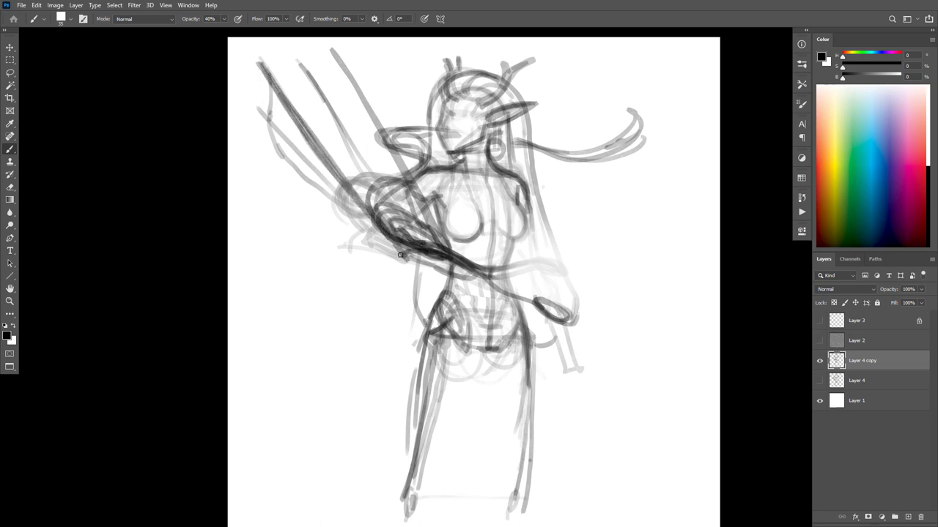
drag(258, 60, 401, 258)
drag(440, 233, 337, 67)
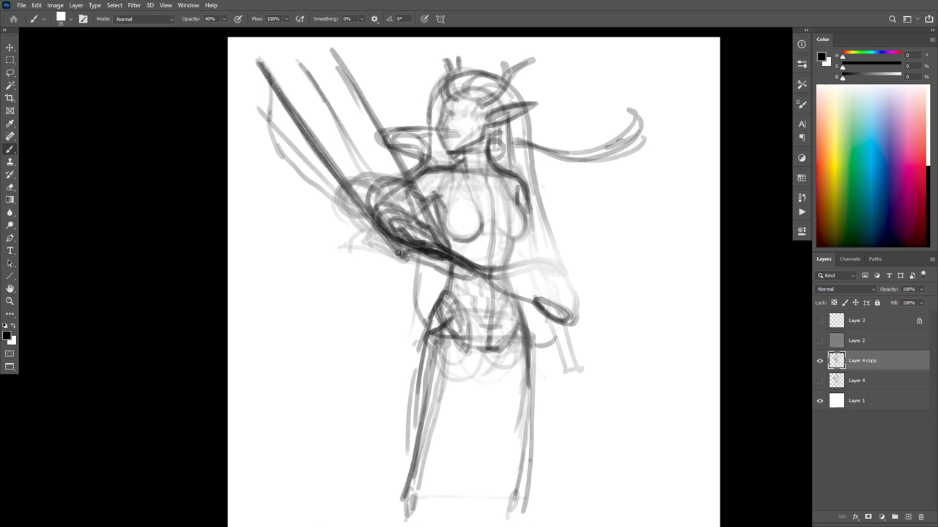
mouse_move(333, 177)
mouse_down()
mouse_move(398, 251)
mouse_move(383, 217)
mouse_move(417, 239)
mouse_move(401, 191)
mouse_move(421, 192)
mouse_up()
mouse_move(383, 221)
mouse_down()
mouse_move(267, 51)
mouse_move(264, 134)
mouse_move(384, 249)
mouse_up()
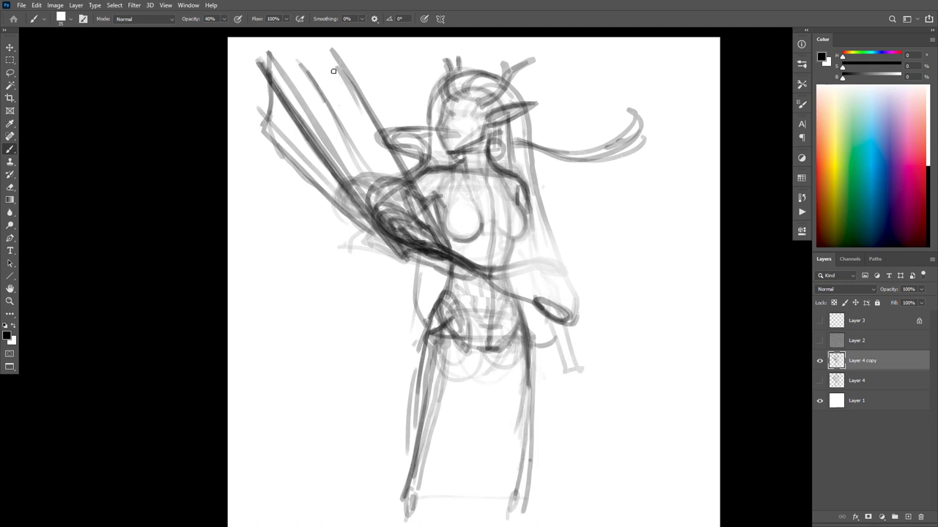
drag(333, 71, 381, 138)
mouse_move(414, 261)
mouse_down()
mouse_move(426, 266)
mouse_move(361, 239)
mouse_up()
drag(410, 181, 353, 241)
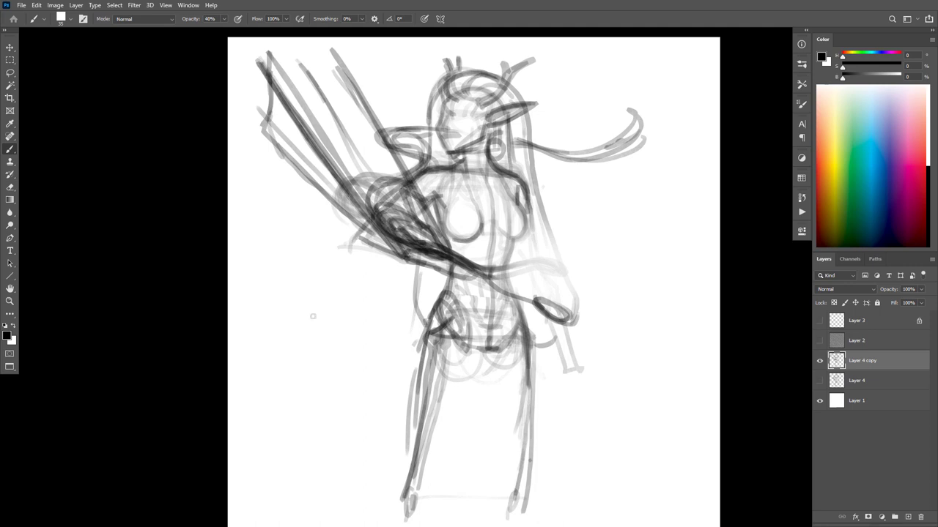
Fade the curl beside the face and the diagonal crossing it, and darken the bent arm's rounded upper contour
mouse_move(395, 203)
mouse_down()
mouse_move(412, 183)
mouse_move(377, 184)
mouse_move(407, 174)
mouse_move(394, 138)
mouse_up()
drag(413, 182, 443, 164)
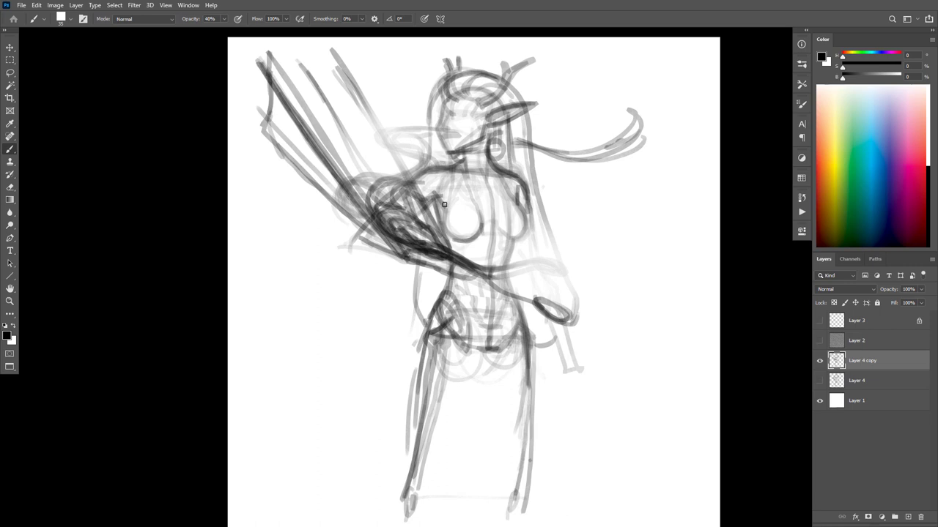
mouse_move(411, 227)
mouse_down()
mouse_move(368, 195)
mouse_move(387, 172)
mouse_up()
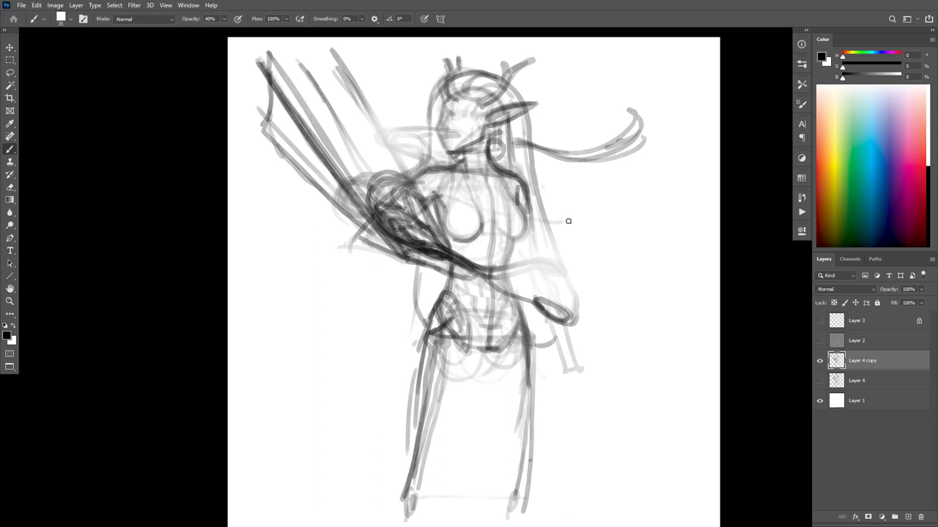
Sketch a line reaching outward and down from the far shoulder, and fade the flowing strand beside the head
mouse_move(410, 186)
mouse_down()
mouse_move(510, 187)
mouse_move(637, 143)
mouse_move(596, 139)
mouse_move(513, 183)
mouse_move(606, 233)
mouse_up()
key(ctrl+z)
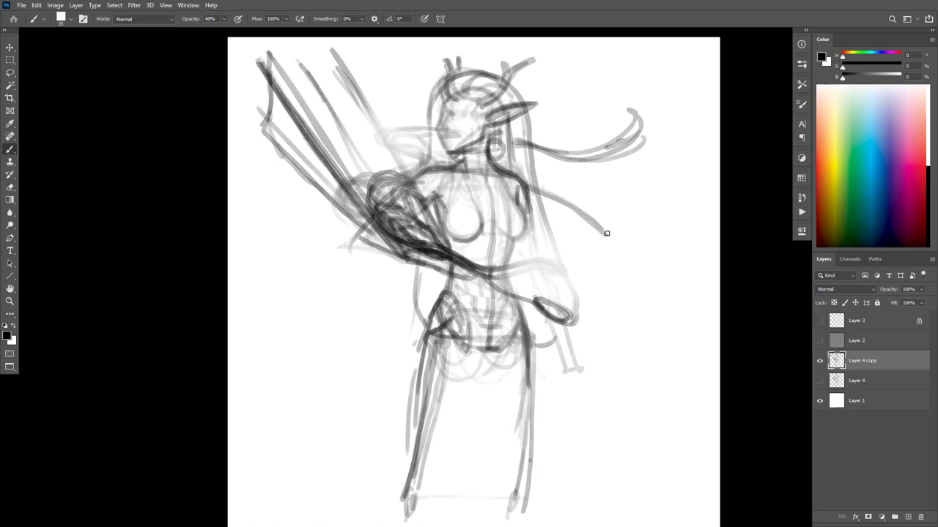
mouse_move(636, 132)
mouse_down()
mouse_move(582, 146)
mouse_move(595, 132)
mouse_up()
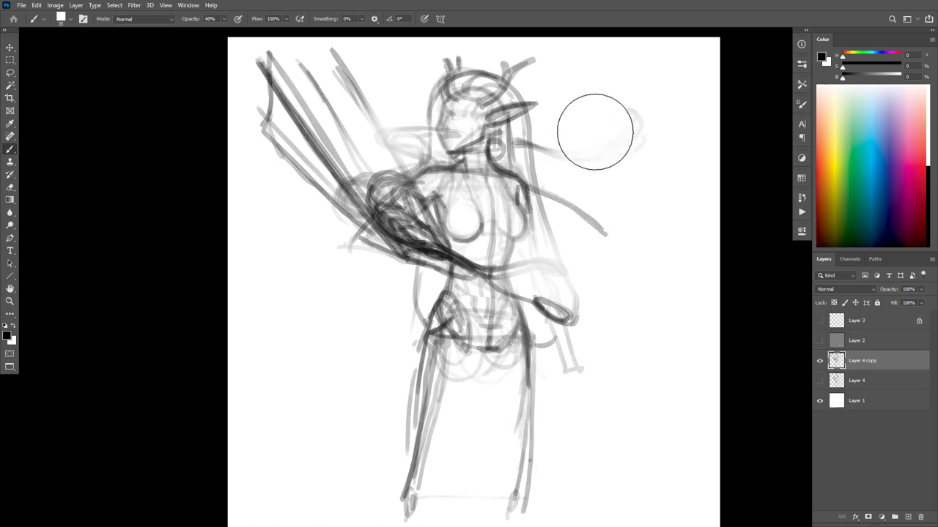
key(bracketleft)
key(bracketleft)
key(bracketleft)
mouse_move(529, 190)
mouse_down()
mouse_move(621, 244)
mouse_move(562, 212)
mouse_move(604, 234)
mouse_up()
key(ctrl+z)
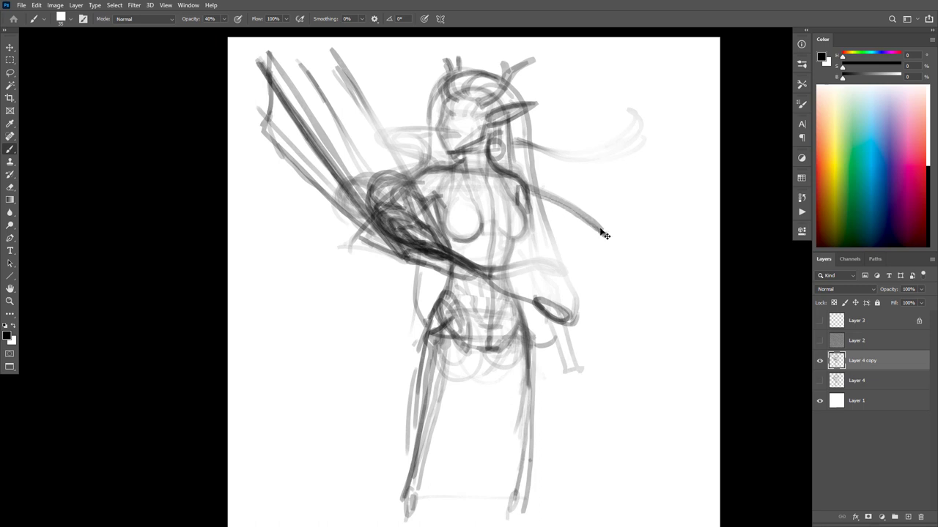
key(ctrl+z)
drag(543, 193, 591, 225)
Shorten the outward shoulder line by fading its end, thicken its new tip, and darken the narrow oval beside the hip
drag(567, 318, 581, 323)
key(e)
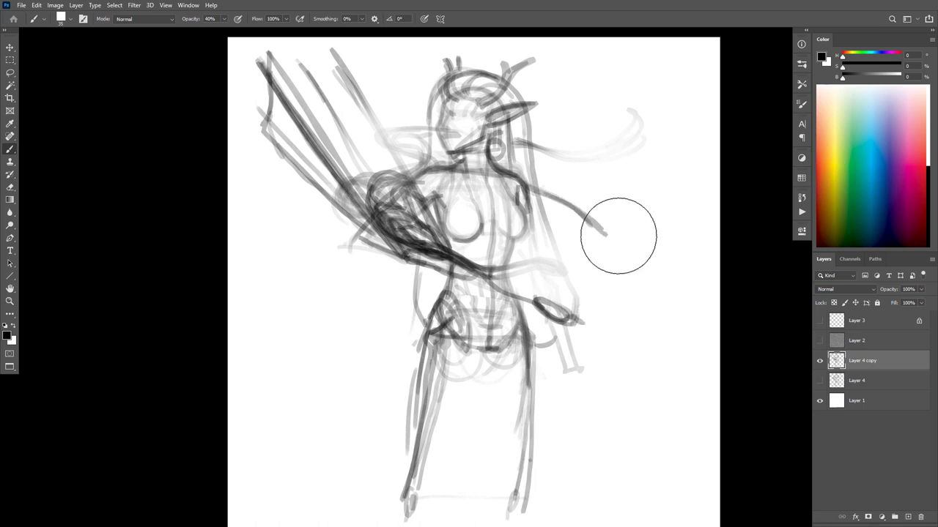
drag(618, 235, 580, 213)
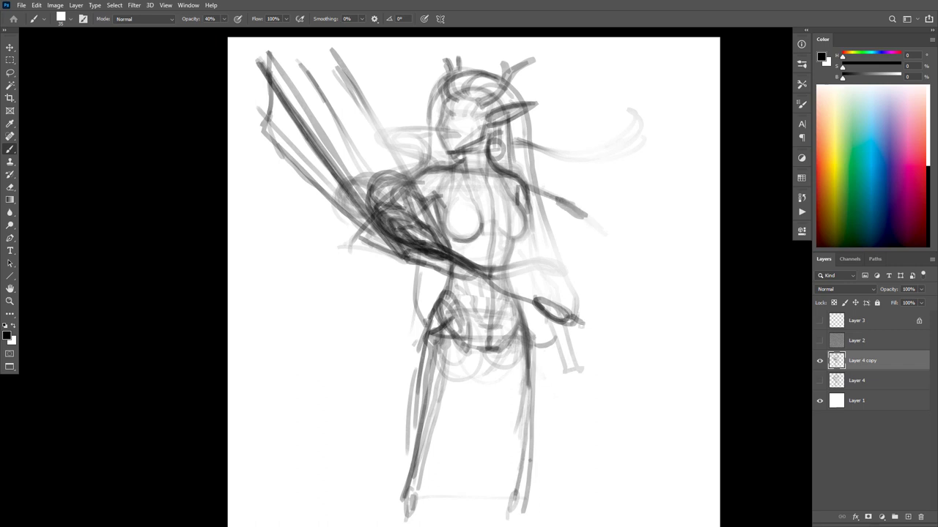
mouse_move(582, 325)
mouse_down()
mouse_move(527, 296)
mouse_move(556, 319)
mouse_up()
drag(524, 291, 546, 304)
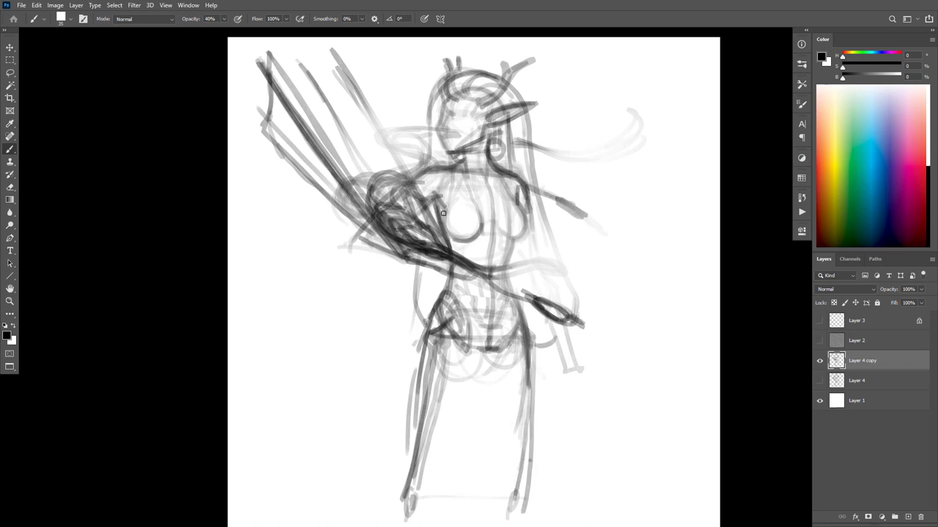
Hide Layer 4 copy and show the original Layer 4 sketch in its place
alt+click(629, 295)
alt+click(641, 297)
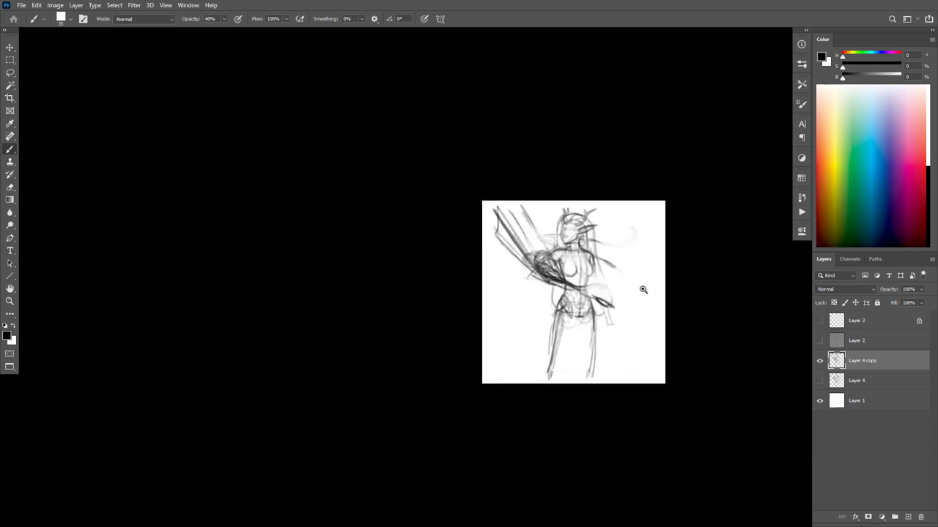
ctrl+click(642, 291)
drag(613, 299, 619, 314)
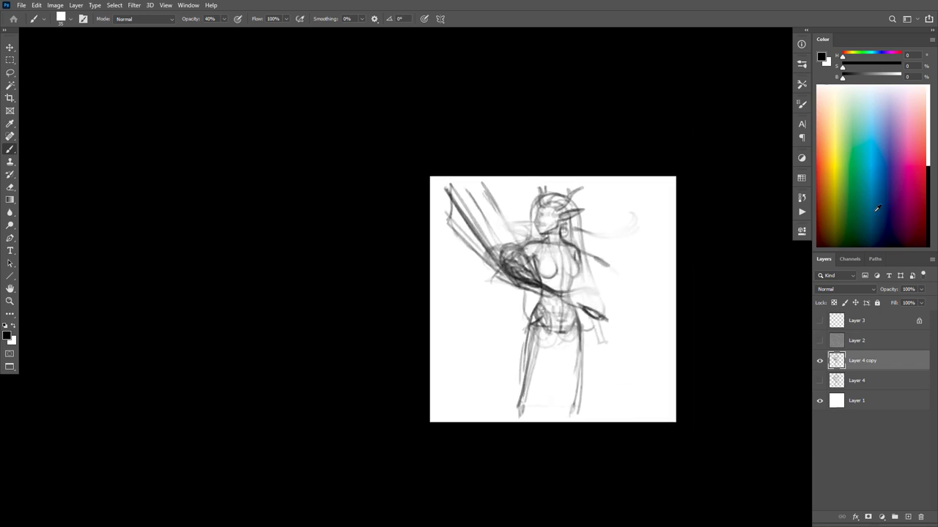
click(820, 361)
click(820, 380)
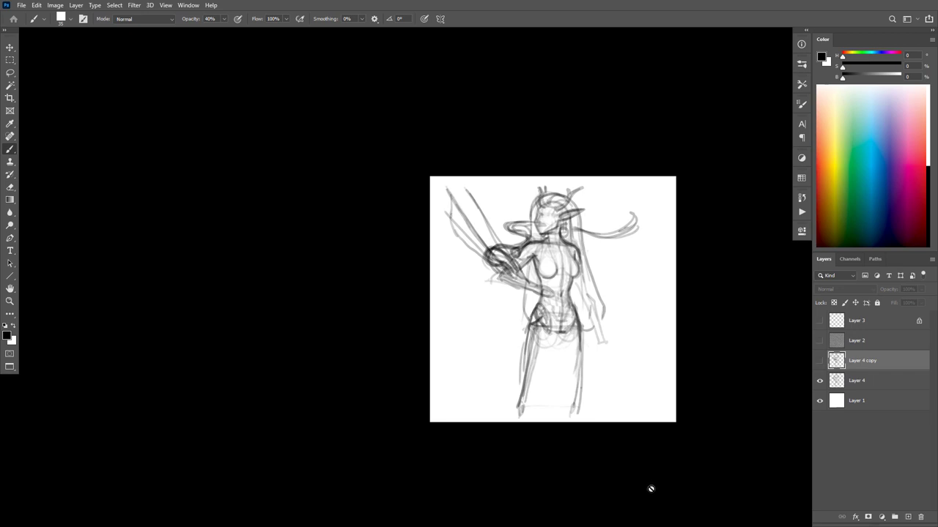
Duplicate Layer 4 and hide the original
ctrl+click(550, 272)
click(832, 377)
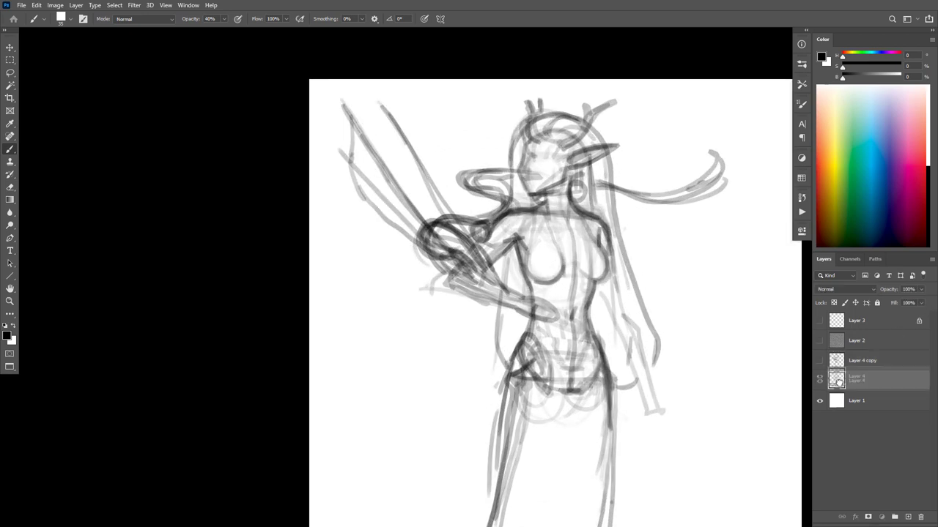
key(ctrl+j)
click(820, 400)
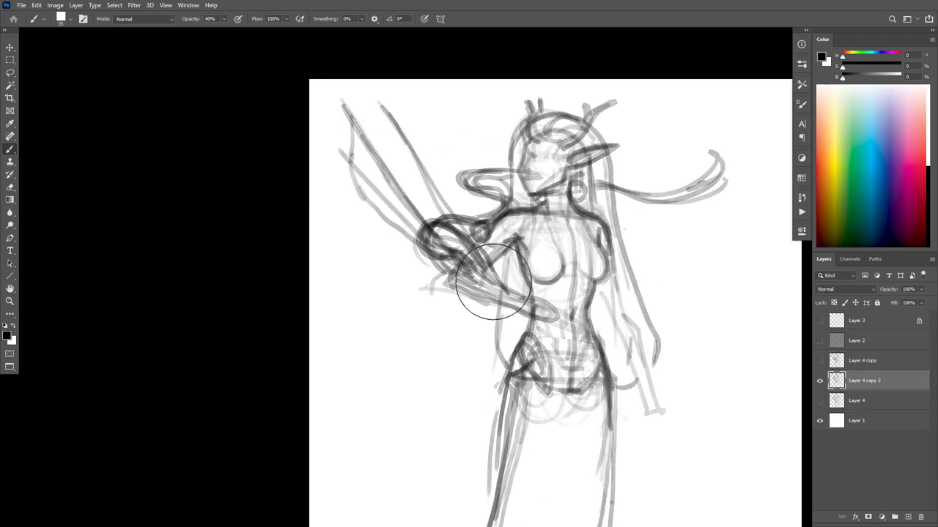
Sketch a dark narrow oval at the lower end of the bent forearm, and reinforce the forearm contours leading to it
mouse_move(467, 255)
mouse_down()
mouse_move(497, 295)
mouse_move(508, 294)
mouse_move(506, 277)
mouse_move(490, 276)
mouse_move(514, 295)
mouse_move(510, 281)
mouse_move(493, 273)
mouse_move(512, 295)
mouse_move(514, 282)
mouse_move(491, 274)
mouse_move(511, 292)
mouse_move(506, 274)
mouse_move(498, 284)
mouse_move(515, 283)
mouse_move(497, 272)
mouse_move(542, 323)
mouse_move(508, 277)
mouse_move(492, 278)
mouse_move(499, 290)
mouse_move(490, 275)
mouse_move(508, 305)
mouse_up()
key(ctrl+z)
key(ctrl+z)
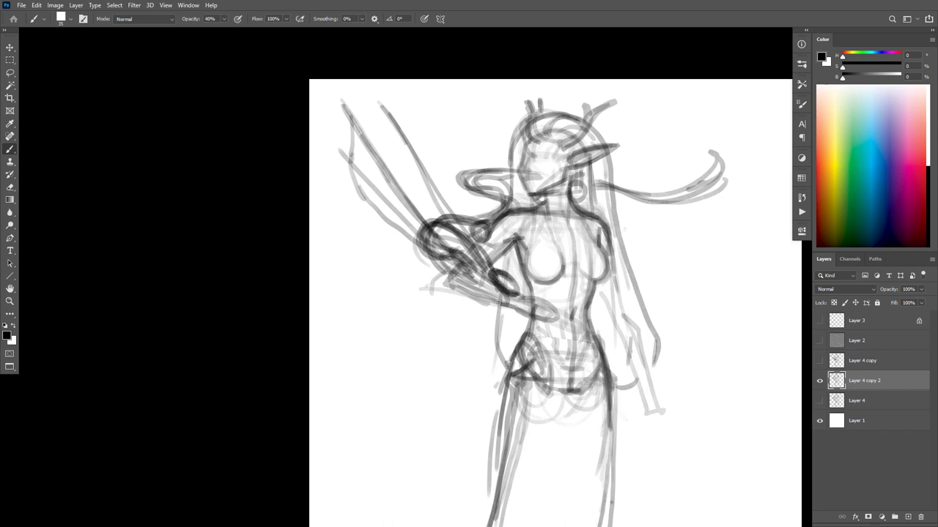
mouse_move(476, 276)
mouse_down()
mouse_move(500, 304)
mouse_move(517, 300)
mouse_move(476, 268)
mouse_move(443, 219)
mouse_up()
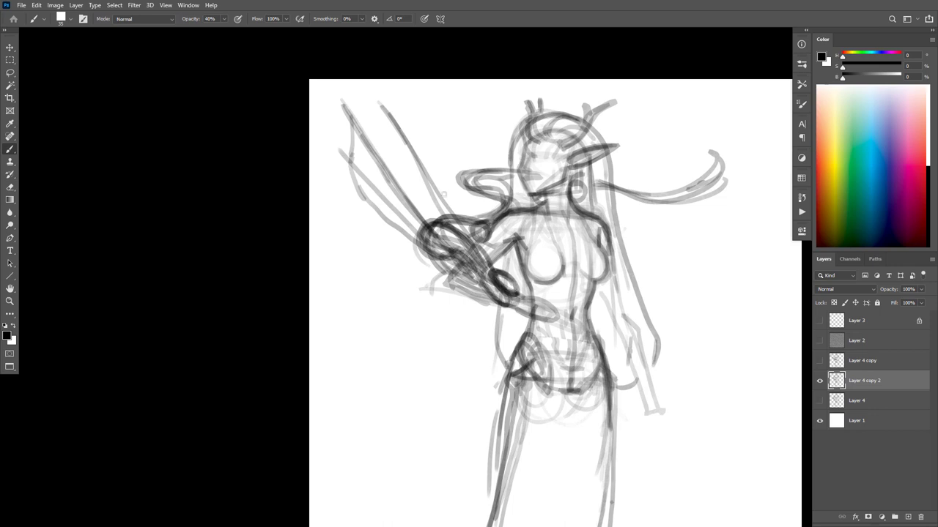
mouse_move(513, 289)
mouse_down()
mouse_move(486, 258)
mouse_move(509, 281)
mouse_move(483, 227)
mouse_up()
Sketch the other arm hanging from the shoulder along the body, ending in an elongated hand shape beside the hip
drag(594, 283, 588, 326)
mouse_move(585, 212)
mouse_down()
mouse_move(607, 228)
mouse_move(615, 287)
mouse_move(601, 295)
mouse_move(630, 325)
mouse_up()
mouse_move(598, 290)
mouse_down()
mouse_move(644, 400)
mouse_move(659, 409)
mouse_move(640, 383)
mouse_move(659, 399)
mouse_up()
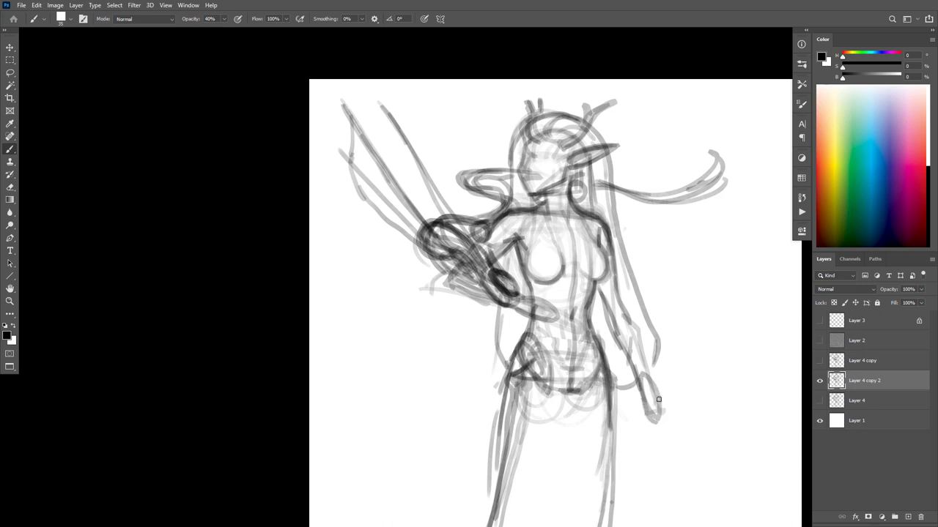
mouse_move(593, 228)
mouse_down()
mouse_move(607, 246)
mouse_move(607, 304)
mouse_move(621, 338)
mouse_move(634, 329)
mouse_move(614, 264)
mouse_move(610, 314)
mouse_move(607, 257)
mouse_up()
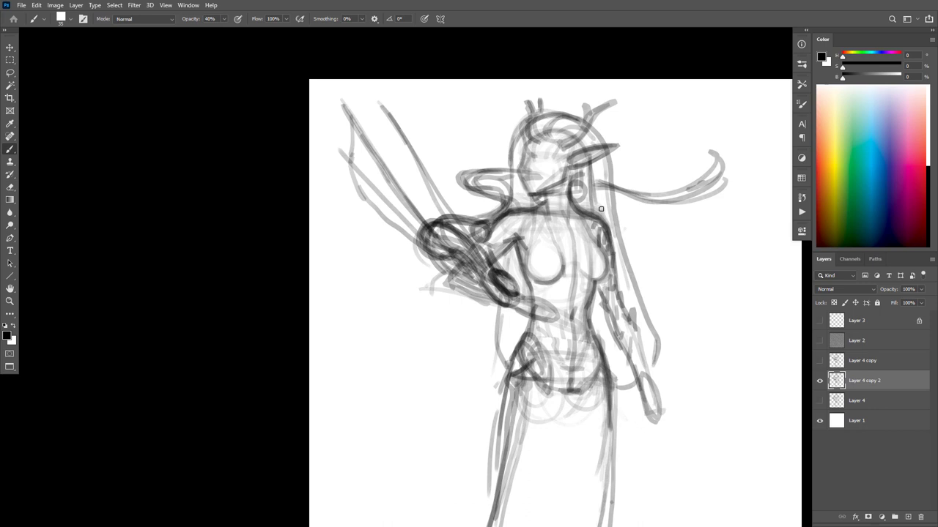
Sketch short bars across the upper chest, lines down from the neck, and a stroke across the brow
drag(554, 244, 546, 221)
mouse_move(528, 253)
mouse_down()
mouse_move(537, 229)
mouse_move(590, 236)
mouse_up()
mouse_move(545, 205)
mouse_down()
mouse_move(587, 232)
mouse_move(574, 208)
mouse_up()
mouse_move(534, 143)
mouse_down()
mouse_move(557, 142)
mouse_move(542, 145)
mouse_move(560, 161)
mouse_move(526, 139)
mouse_up()
key(ctrl+z)
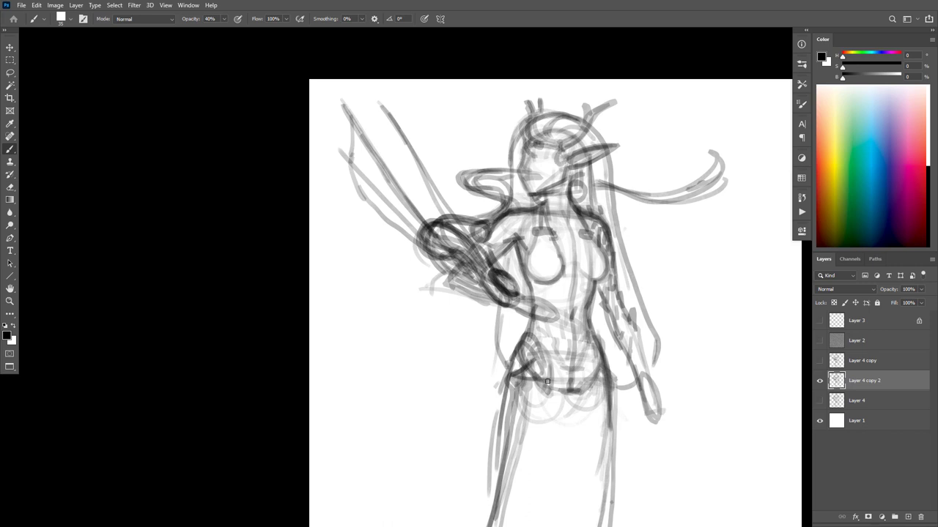
Sketch a band across the lower hips and darken the hip and upper thigh contours
mouse_move(507, 381)
mouse_down()
mouse_move(600, 383)
mouse_move(658, 259)
mouse_up()
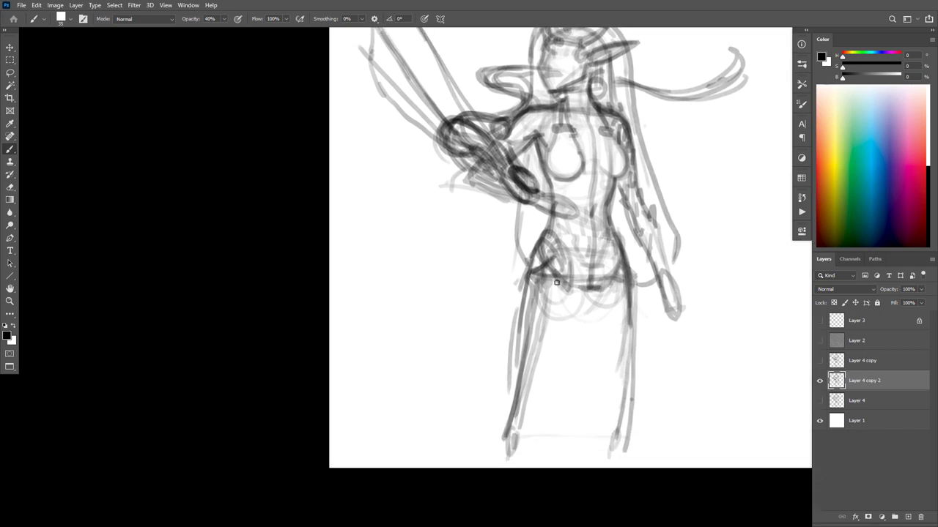
mouse_move(537, 281)
mouse_down()
mouse_move(620, 290)
mouse_move(571, 284)
mouse_up()
drag(609, 238, 634, 319)
drag(539, 257, 556, 269)
drag(544, 255, 555, 268)
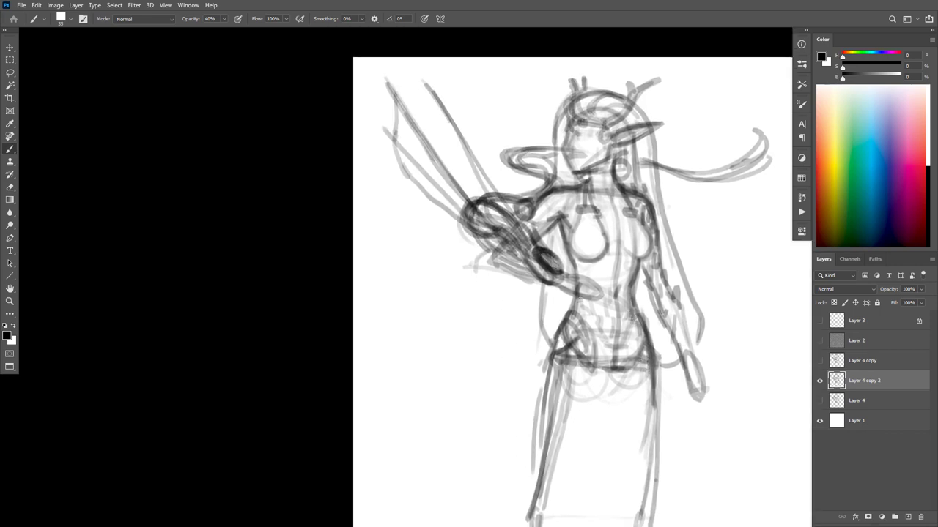
Darken the lowered hand and add finger strokes, and go over the flowing strand behind the head
scroll(669, 343, down, 5)
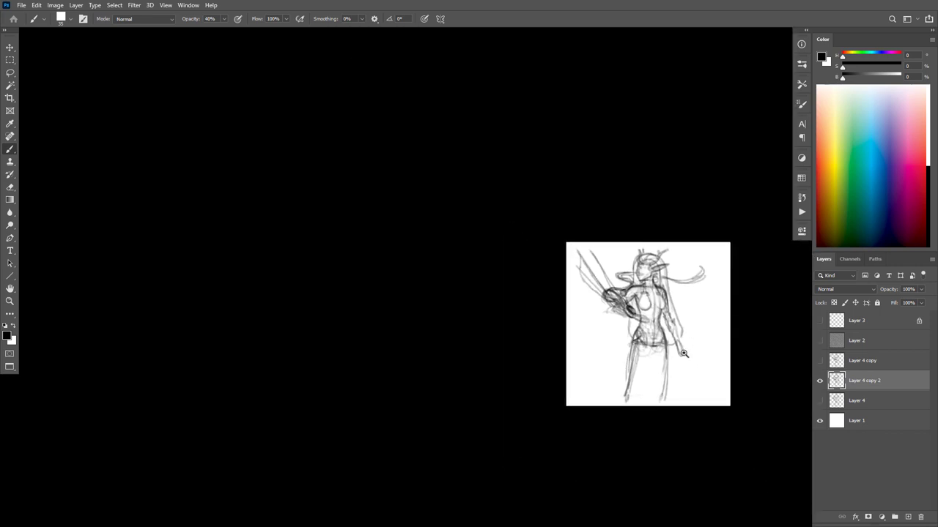
scroll(682, 354, up, 5)
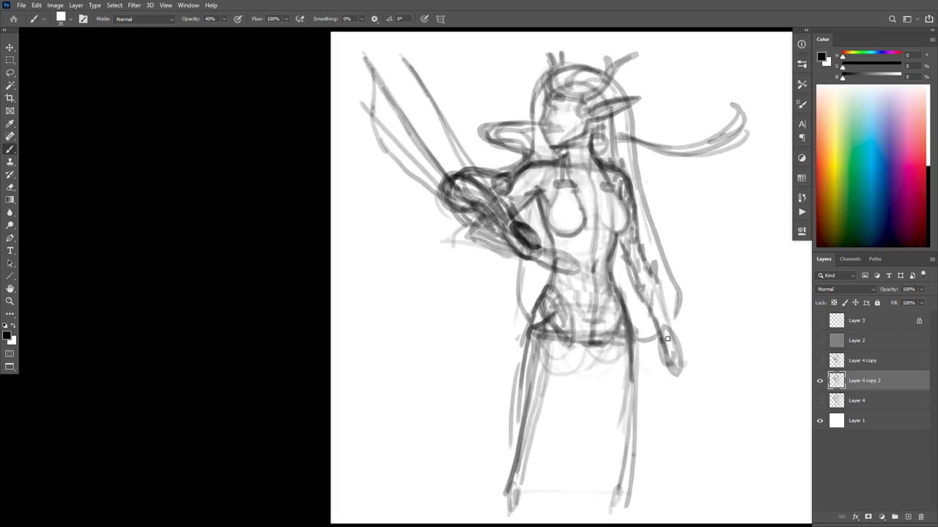
mouse_move(667, 338)
mouse_down()
mouse_move(680, 364)
mouse_move(670, 338)
mouse_move(677, 388)
mouse_move(668, 344)
mouse_move(671, 366)
mouse_move(664, 360)
mouse_move(673, 359)
mouse_move(669, 334)
mouse_move(662, 396)
mouse_up()
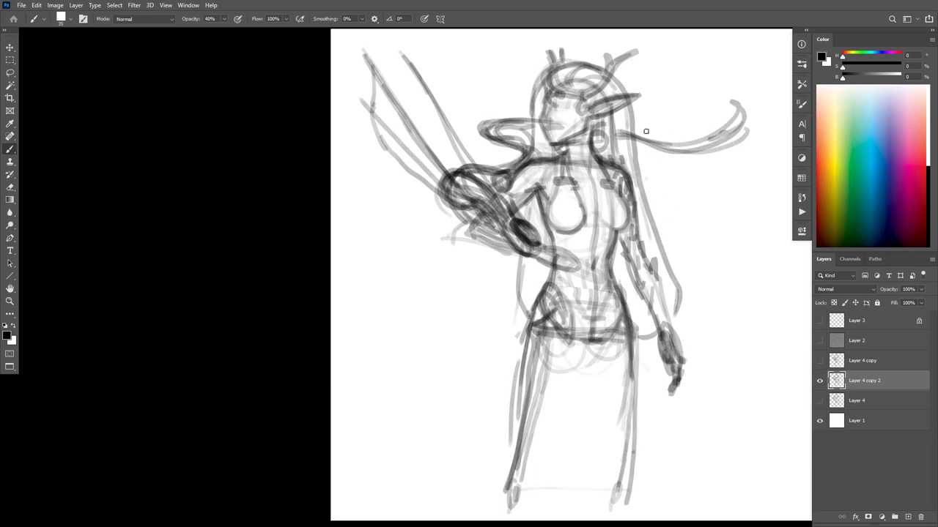
mouse_move(637, 139)
mouse_down()
mouse_move(722, 130)
mouse_move(732, 105)
mouse_up()
Flip the canvas horizontally and go over the flowing strand beside the head in the mirrored sketch
drag(648, 298, 637, 362)
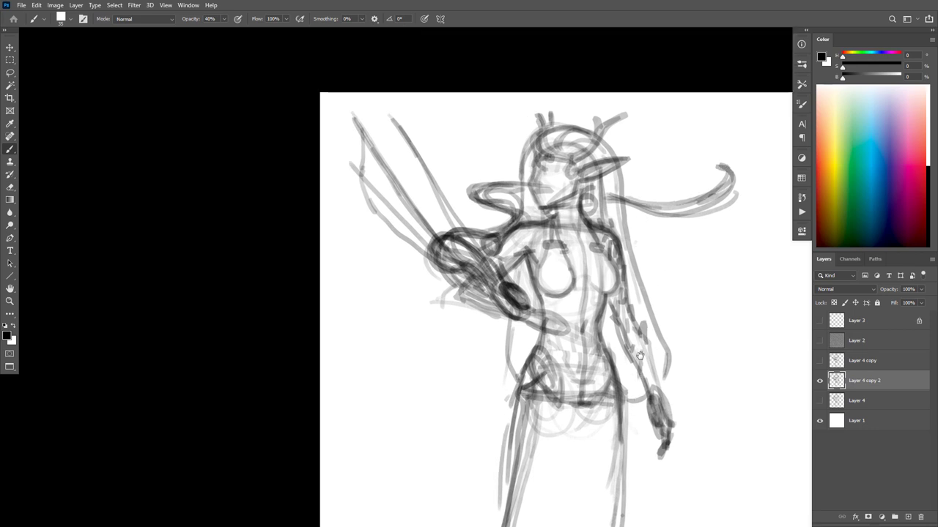
key(ctrl+shift+h)
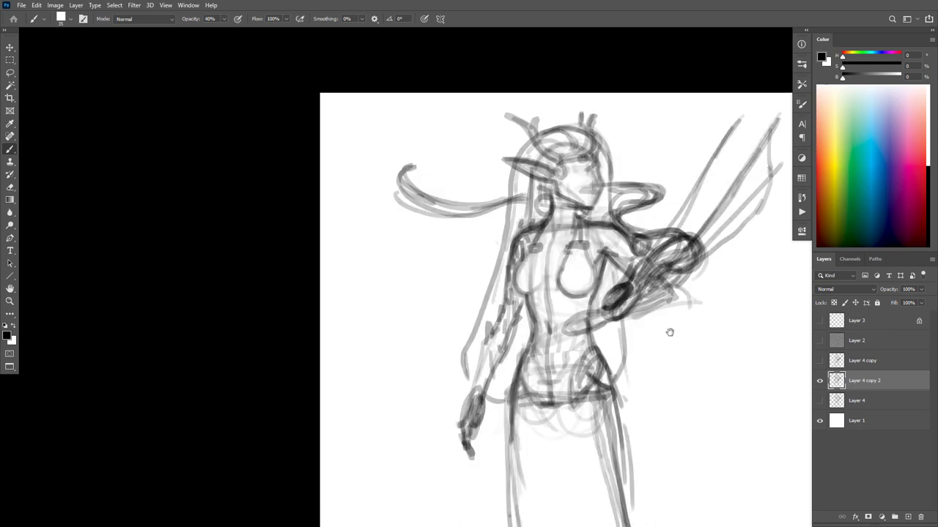
drag(652, 364, 618, 358)
alt+click(641, 330)
drag(691, 350, 698, 328)
drag(476, 212, 557, 218)
mouse_move(688, 237)
mouse_down()
mouse_move(727, 265)
mouse_move(652, 364)
mouse_up()
key(ctrl+z)
mouse_move(659, 274)
mouse_down()
mouse_move(693, 298)
mouse_move(631, 382)
mouse_up()
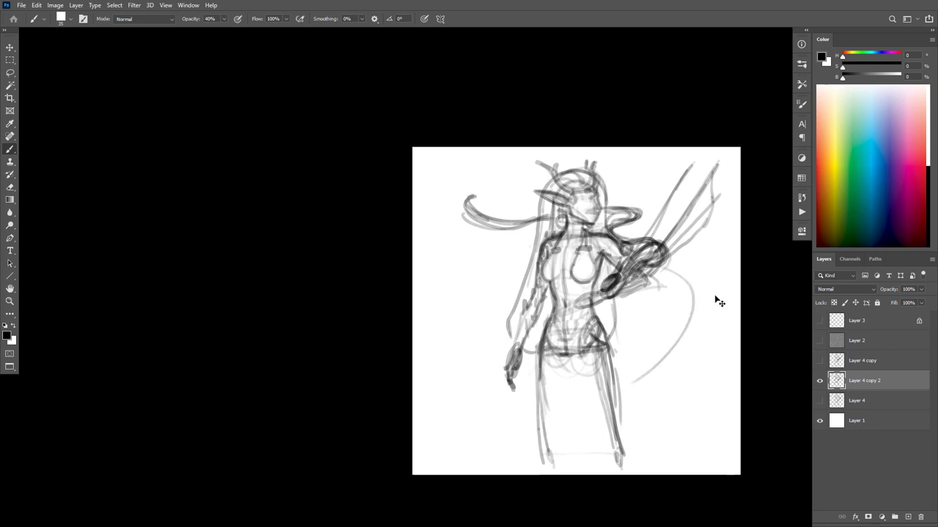
key(ctrl+z)
mouse_move(663, 268)
mouse_down()
mouse_move(687, 307)
mouse_move(623, 366)
mouse_up()
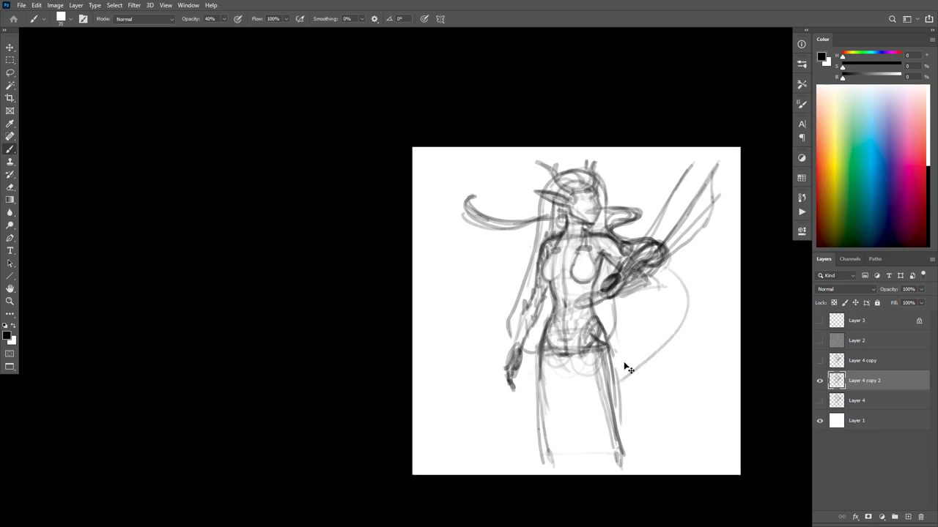
key(ctrl+z)
mouse_move(411, 160)
mouse_down()
mouse_move(447, 178)
mouse_move(635, 223)
mouse_move(665, 273)
mouse_move(498, 355)
mouse_up()
key(ctrl+z)
mouse_move(732, 235)
mouse_down()
mouse_move(682, 327)
mouse_move(692, 369)
mouse_up()
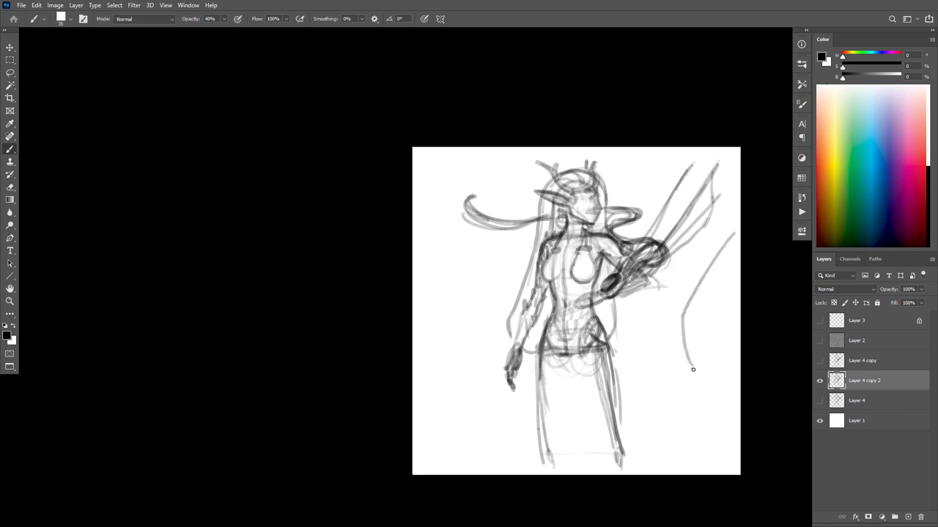
mouse_move(737, 346)
mouse_down()
mouse_move(679, 381)
mouse_move(622, 454)
mouse_up()
key(ctrl+z)
key(ctrl+z)
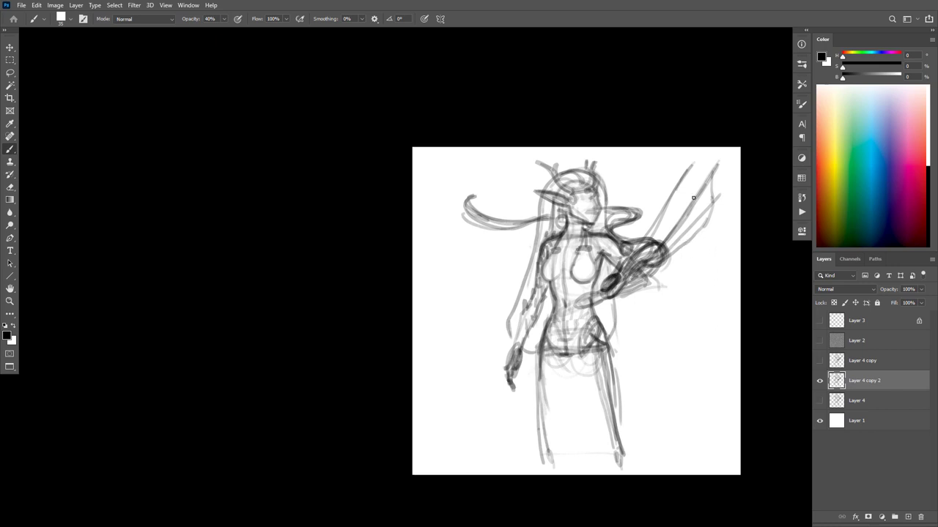
drag(693, 148, 664, 481)
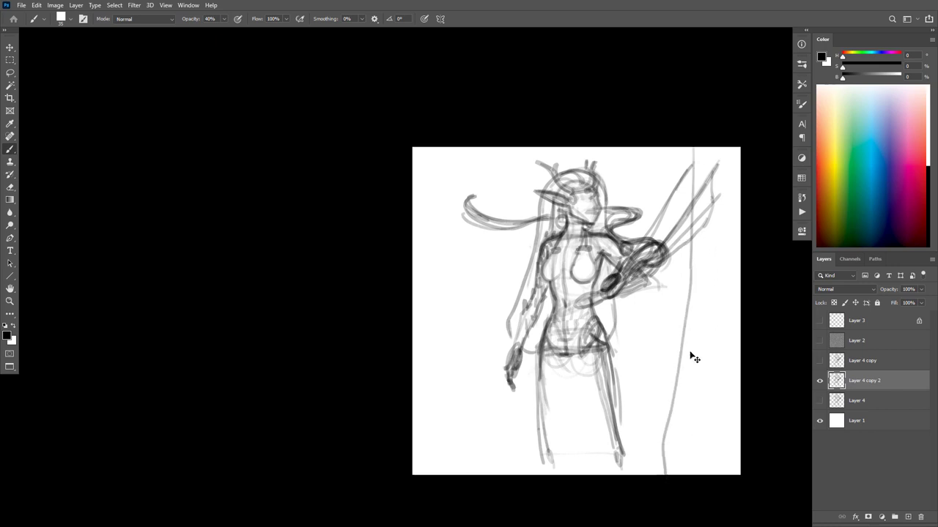
key(ctrl+z)
Sketch the long vertical trunk contours beside the figure, flaring toward the canvas's lower edge, with short inner bark strokes
mouse_move(687, 242)
mouse_down()
mouse_move(678, 387)
mouse_move(662, 454)
mouse_move(688, 325)
mouse_move(668, 460)
mouse_up()
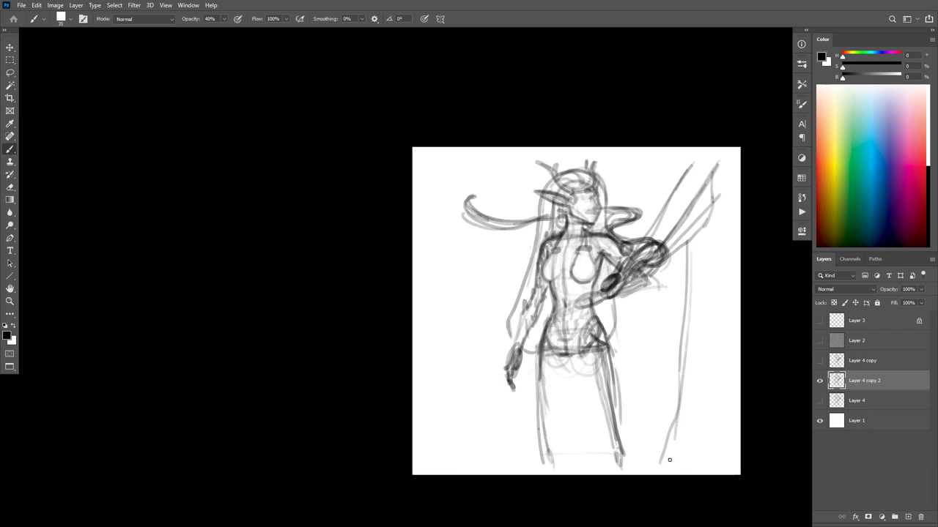
drag(690, 405, 672, 473)
drag(695, 383, 674, 469)
drag(671, 414, 621, 475)
mouse_move(675, 373)
mouse_down()
mouse_move(671, 331)
mouse_move(682, 306)
mouse_up()
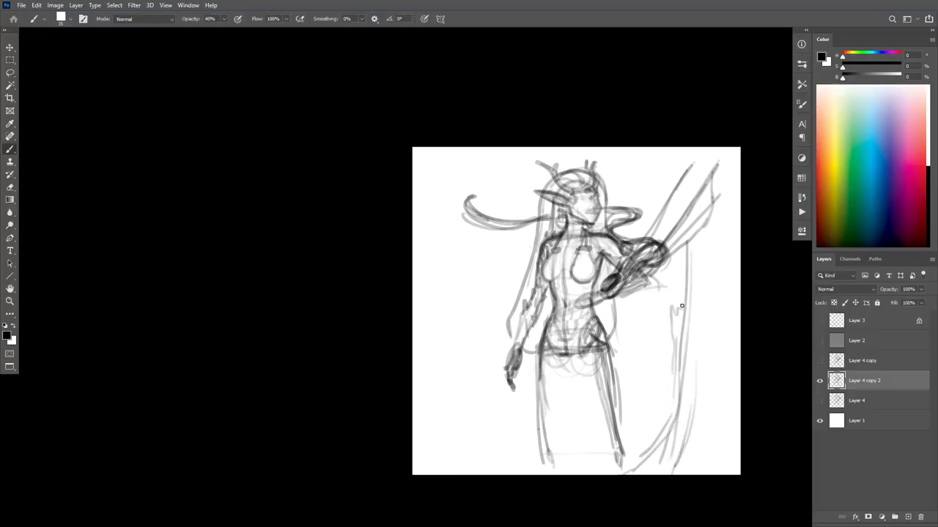
Sketch a long curved trunk line from the upper edge to the lower edge and add dark bark and branch strokes near its upper end
drag(649, 274, 636, 350)
key(ctrl+z)
mouse_move(643, 153)
mouse_down()
mouse_move(699, 233)
mouse_move(689, 242)
mouse_move(670, 404)
mouse_move(642, 439)
mouse_up()
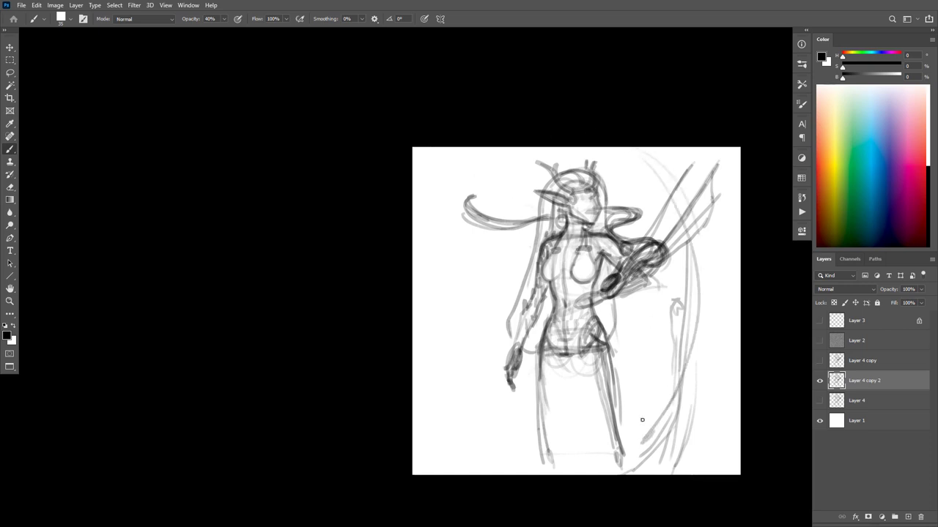
mouse_move(671, 170)
mouse_down()
mouse_move(650, 147)
mouse_move(667, 146)
mouse_up()
drag(707, 267, 702, 320)
mouse_move(671, 186)
mouse_down()
mouse_move(648, 146)
mouse_move(638, 155)
mouse_move(665, 180)
mouse_up()
mouse_move(651, 150)
mouse_down()
mouse_move(674, 176)
mouse_move(663, 180)
mouse_up()
drag(612, 148, 648, 169)
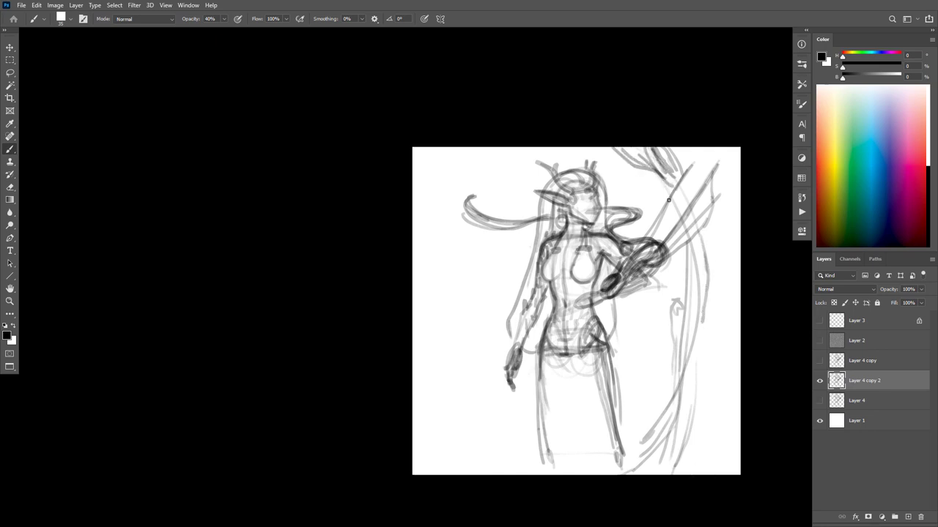
Darken the bark marks on the trunk below the bent arm and add short branches near the upper edge
drag(676, 305, 673, 342)
drag(685, 316, 681, 284)
drag(643, 177, 650, 217)
drag(690, 296, 675, 256)
drag(622, 175, 656, 208)
drag(621, 148, 631, 176)
Sketch forked branches between the hip and the trunk, and more branches behind the lowered arm
mouse_move(644, 347)
mouse_down()
mouse_move(666, 407)
mouse_move(646, 342)
mouse_move(662, 375)
mouse_move(626, 354)
mouse_move(616, 321)
mouse_move(645, 343)
mouse_up()
drag(643, 305, 623, 340)
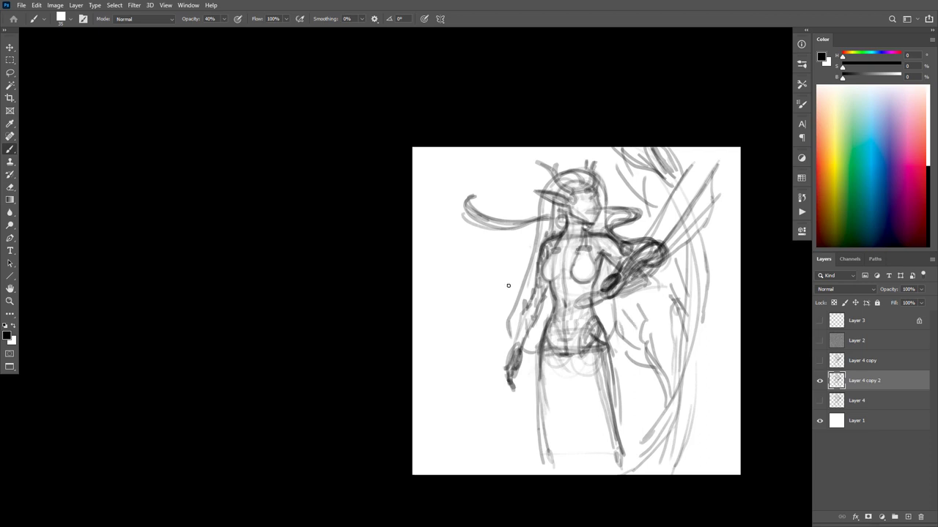
drag(485, 250, 518, 296)
mouse_move(500, 261)
mouse_down()
mouse_move(513, 283)
mouse_move(462, 267)
mouse_move(457, 229)
mouse_up()
mouse_move(459, 176)
mouse_down()
mouse_move(503, 223)
mouse_move(636, 249)
mouse_move(580, 314)
mouse_up()
key(ctrl+z)
mouse_move(642, 266)
mouse_down()
mouse_move(601, 296)
mouse_move(608, 252)
mouse_up()
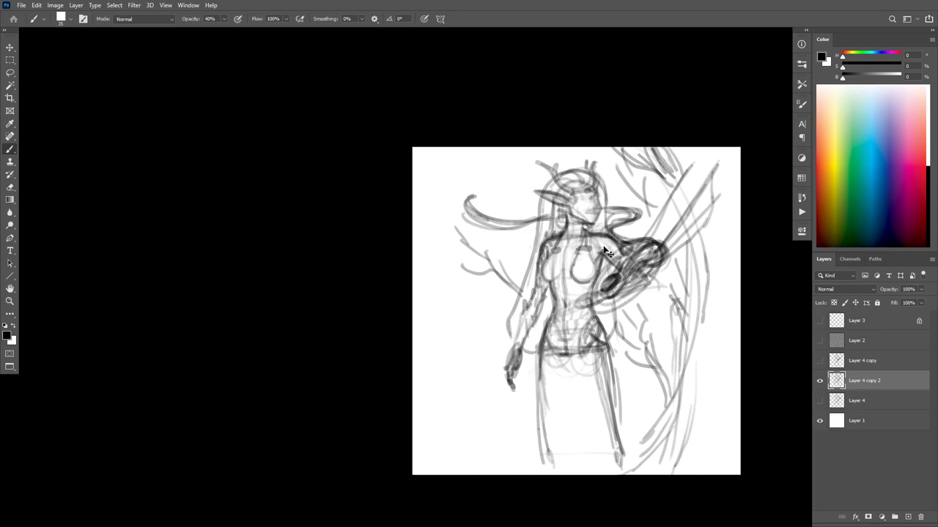
key(ctrl+z)
mouse_move(606, 181)
mouse_down()
mouse_move(564, 240)
mouse_move(534, 183)
mouse_up()
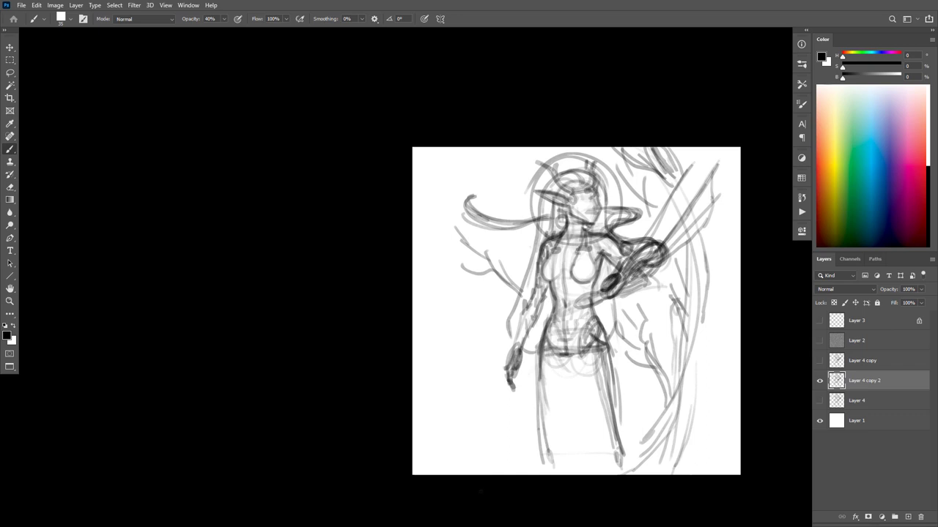
key(ctrl+z)
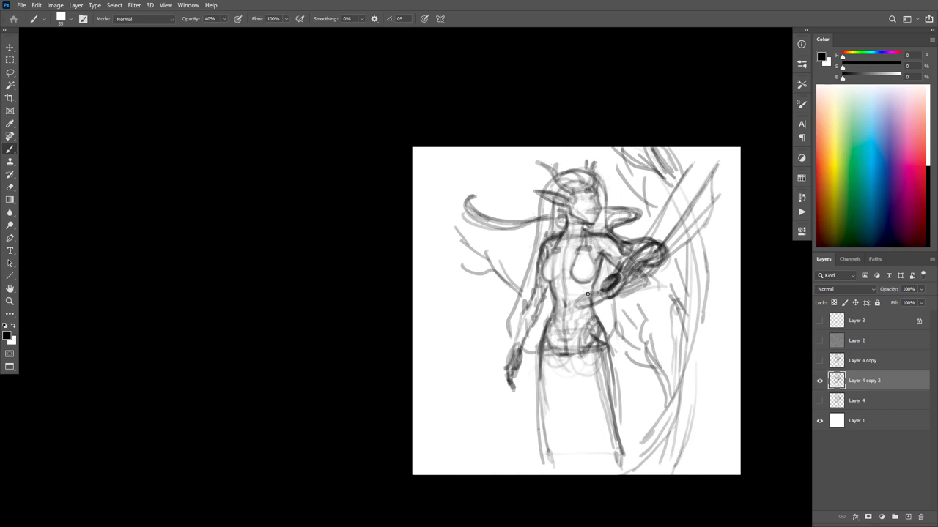
Sketch a long cloth hanging between the thighs and rework the hip contours and band above it
mouse_move(587, 294)
mouse_down()
mouse_move(576, 306)
mouse_move(602, 293)
mouse_up()
drag(677, 394, 638, 456)
mouse_move(552, 345)
mouse_down()
mouse_move(564, 412)
mouse_move(570, 422)
mouse_move(582, 413)
mouse_move(576, 446)
mouse_move(556, 355)
mouse_up()
drag(574, 387, 568, 345)
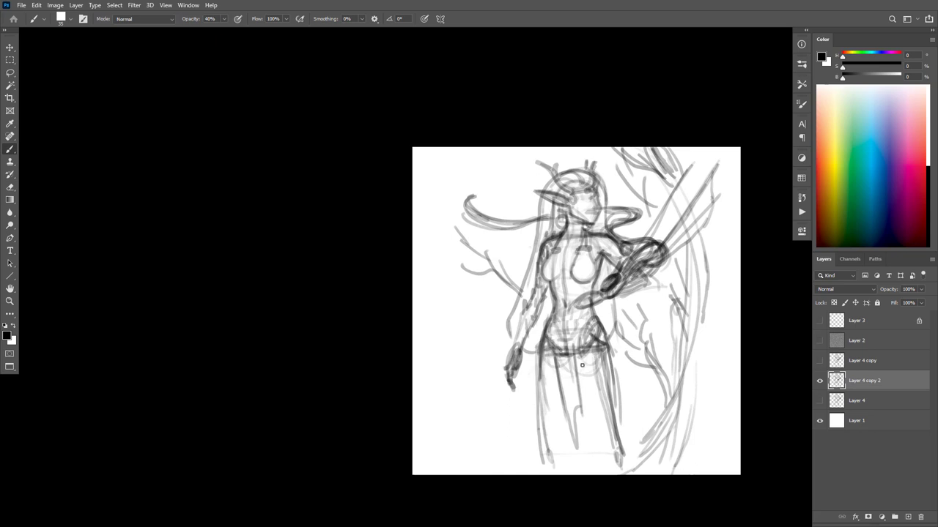
mouse_move(582, 365)
mouse_down()
mouse_move(564, 352)
mouse_move(557, 359)
mouse_move(548, 345)
mouse_move(542, 394)
mouse_up()
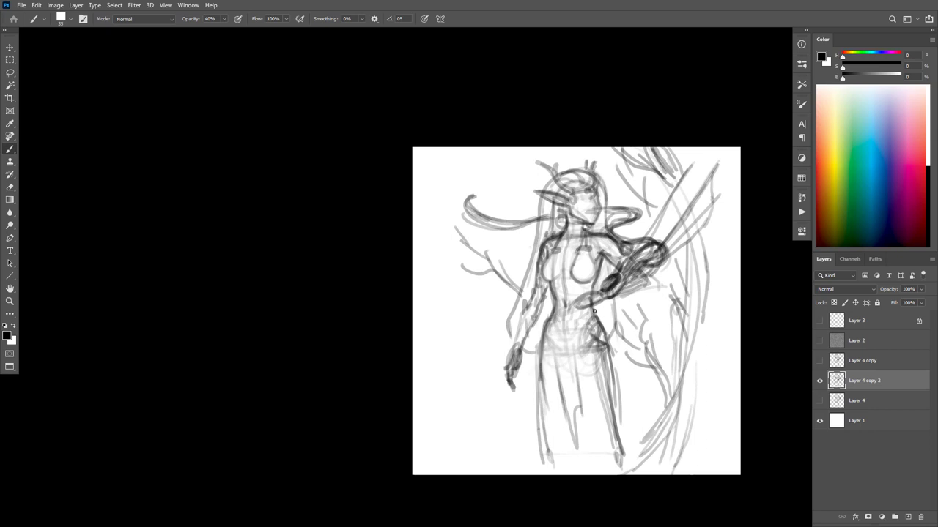
drag(594, 311, 600, 336)
mouse_move(564, 348)
mouse_down()
mouse_move(579, 350)
mouse_move(575, 373)
mouse_move(563, 373)
mouse_move(577, 445)
mouse_up()
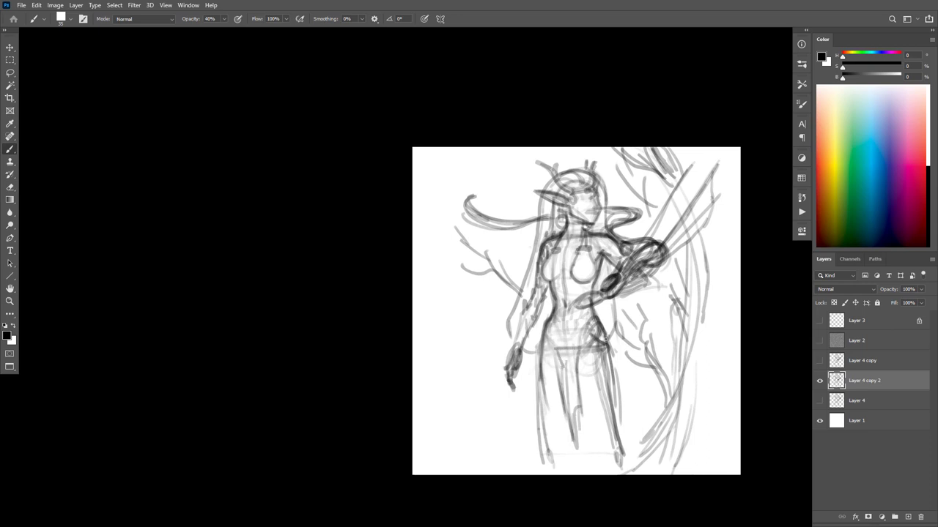
Clean up and redraw the thigh on the bent-arm side, ending in an oval kneecap
mouse_move(605, 331)
mouse_down()
mouse_move(583, 346)
mouse_move(583, 397)
mouse_move(607, 464)
mouse_move(608, 355)
mouse_move(619, 454)
mouse_up()
key(e)
key(b)
drag(610, 423, 616, 463)
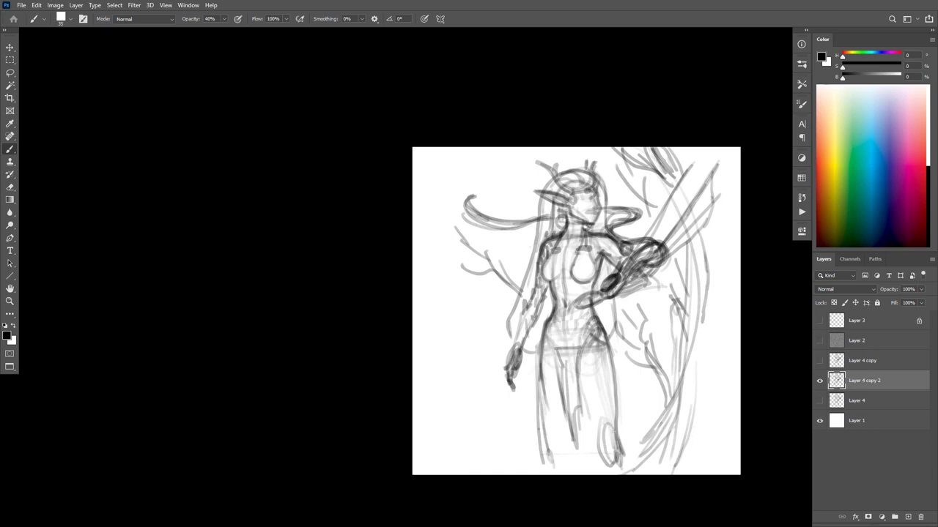
drag(579, 378, 616, 470)
Fade the thigh lines on the lowered-arm side and redraw that thigh with an oval kneecap
key(e)
drag(540, 379, 549, 435)
key(b)
drag(544, 333, 545, 433)
mouse_move(538, 353)
mouse_down()
mouse_move(555, 469)
mouse_move(546, 434)
mouse_move(562, 473)
mouse_move(567, 455)
mouse_up()
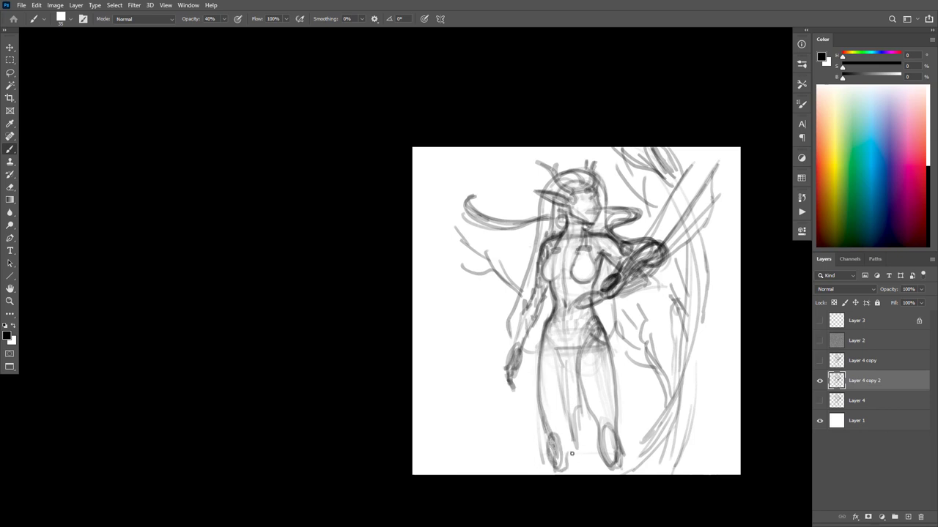
Redraw the garment line across the lower hips and refine the edges of the hanging cloth
drag(557, 351, 571, 437)
drag(588, 344, 609, 331)
drag(558, 350, 566, 403)
key(e)
key(b)
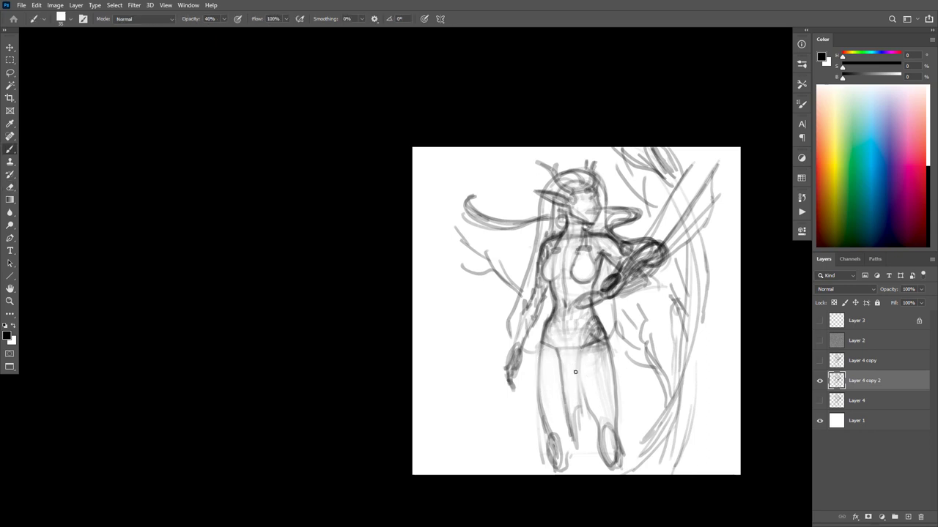
Add a ring at the center of the hip belt, then define the hanging cloth strips and shade their ragged lower ends
drag(577, 364, 576, 350)
mouse_move(569, 345)
mouse_down()
mouse_move(604, 337)
mouse_move(578, 397)
mouse_move(581, 438)
mouse_move(594, 421)
mouse_move(586, 403)
mouse_move(584, 438)
mouse_up()
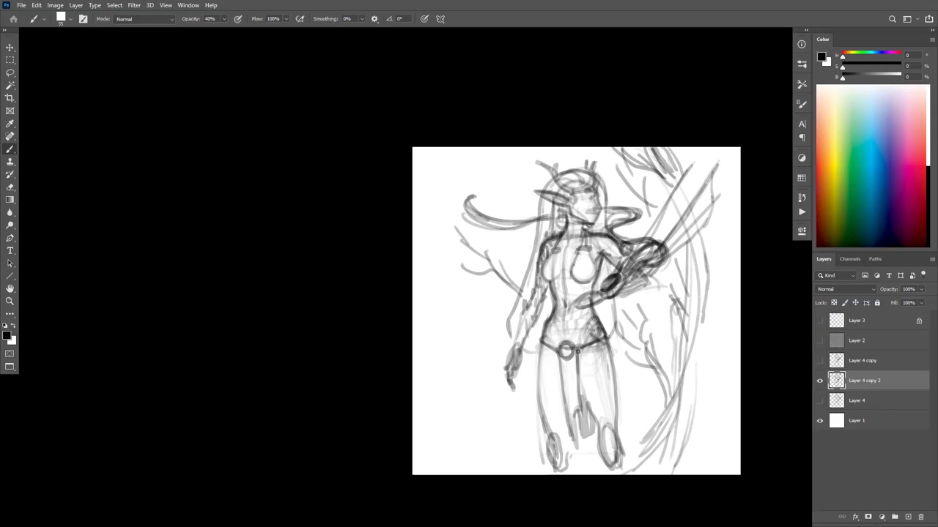
drag(564, 356, 570, 430)
mouse_move(564, 374)
mouse_down()
mouse_move(566, 420)
mouse_move(577, 352)
mouse_up()
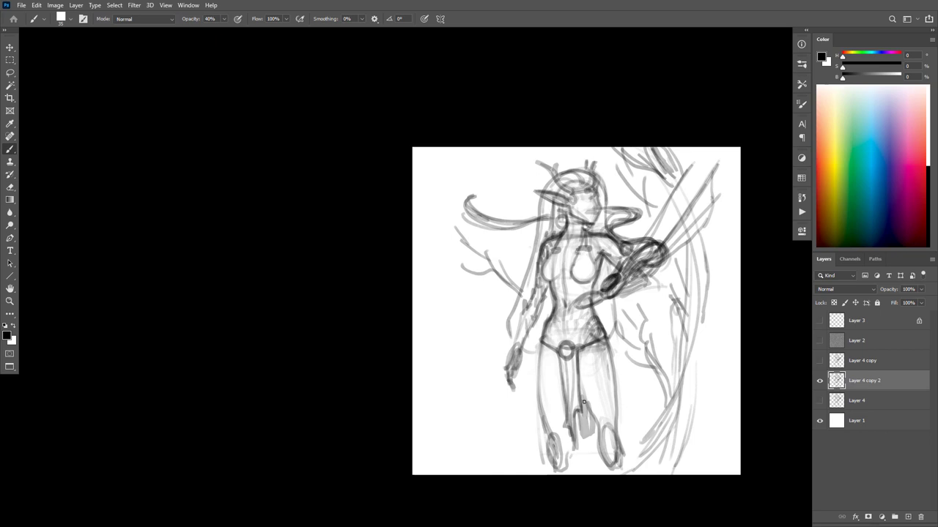
mouse_move(584, 403)
mouse_down()
mouse_move(588, 439)
mouse_move(586, 428)
mouse_up()
Sketch a sloping bush outline and scalloped foliage in the lower corner beside the lowered hand
drag(498, 456, 473, 443)
mouse_move(415, 335)
mouse_down()
mouse_move(456, 368)
mouse_move(488, 429)
mouse_up()
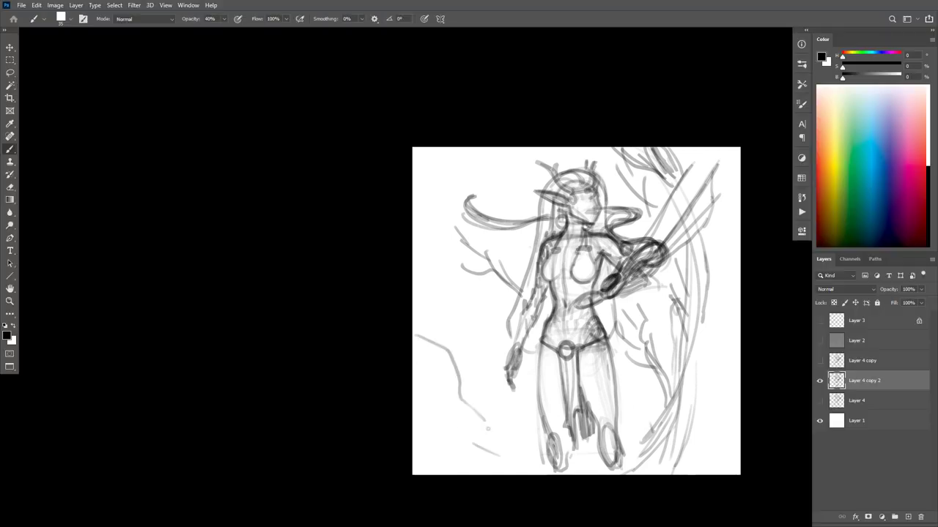
mouse_move(459, 357)
mouse_down()
mouse_move(502, 362)
mouse_move(483, 346)
mouse_move(452, 352)
mouse_up()
mouse_move(415, 320)
mouse_down()
mouse_move(464, 405)
mouse_move(473, 437)
mouse_up()
mouse_move(490, 406)
mouse_down()
mouse_move(465, 357)
mouse_move(435, 331)
mouse_up()
mouse_move(454, 383)
mouse_down()
mouse_move(453, 423)
mouse_move(476, 434)
mouse_move(469, 458)
mouse_move(484, 443)
mouse_move(504, 470)
mouse_up()
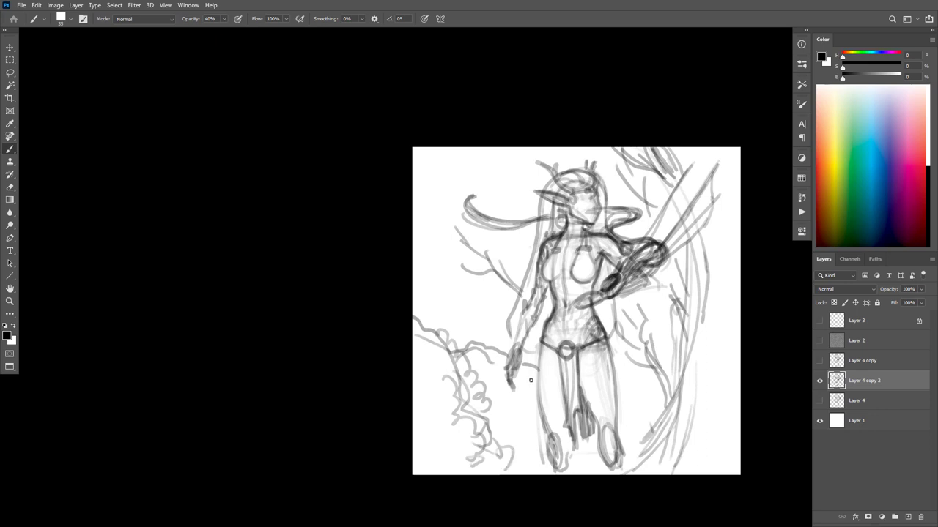
Extend the scalloped foliage behind the lowered hand and down beside the thigh
mouse_move(513, 352)
mouse_down()
mouse_move(427, 327)
mouse_move(419, 346)
mouse_move(436, 349)
mouse_move(445, 384)
mouse_up()
mouse_move(494, 365)
mouse_down()
mouse_move(482, 371)
mouse_move(528, 422)
mouse_move(528, 442)
mouse_up()
drag(464, 333, 460, 354)
drag(492, 446, 526, 438)
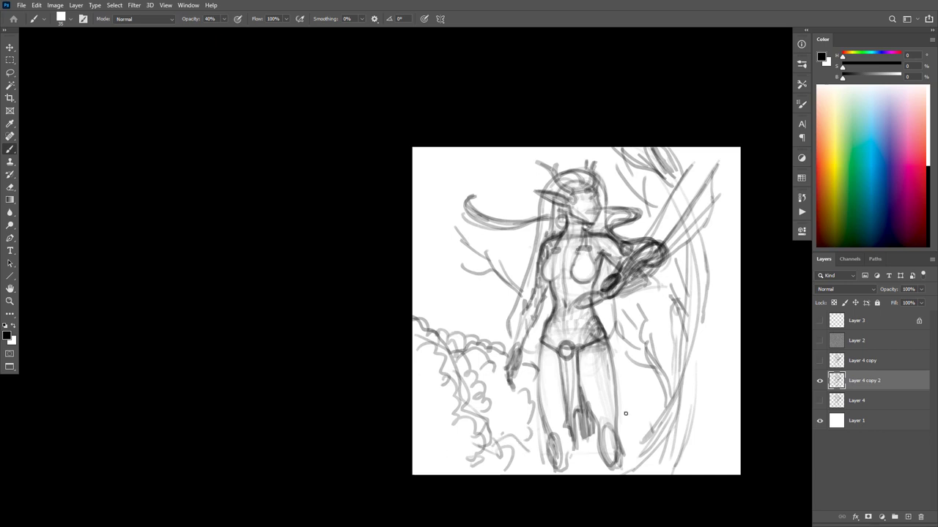
mouse_move(626, 414)
mouse_down()
mouse_move(644, 434)
mouse_move(625, 430)
mouse_move(629, 424)
mouse_up()
mouse_move(516, 422)
mouse_down()
mouse_move(510, 400)
mouse_move(497, 397)
mouse_up()
drag(457, 414, 436, 412)
drag(440, 416, 413, 387)
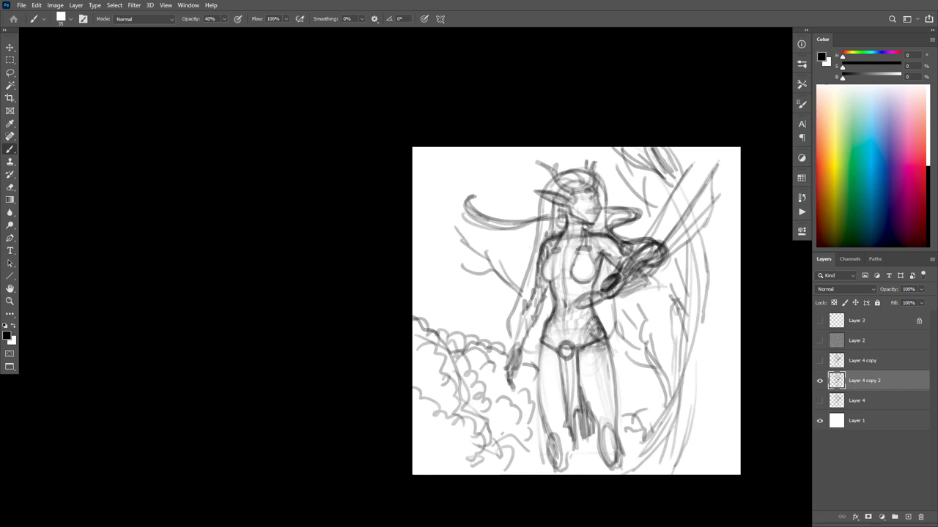
mouse_move(630, 421)
mouse_down()
mouse_move(638, 448)
mouse_move(648, 417)
mouse_up()
key(ctrl+z)
key(ctrl+z)
key(ctrl+z)
key(ctrl+z)
key(ctrl+z)
key(ctrl+z)
key(ctrl+z)
key(ctrl+z)
key(ctrl+z)
key(ctrl+z)
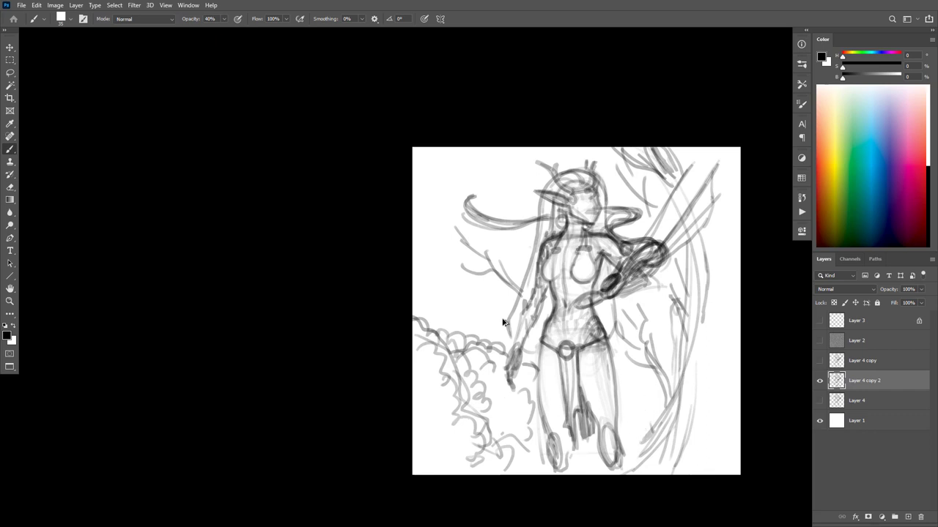
Fade the foliage behind the lowered hand and add leaf scallops along the bush's upper edge
drag(483, 336, 462, 352)
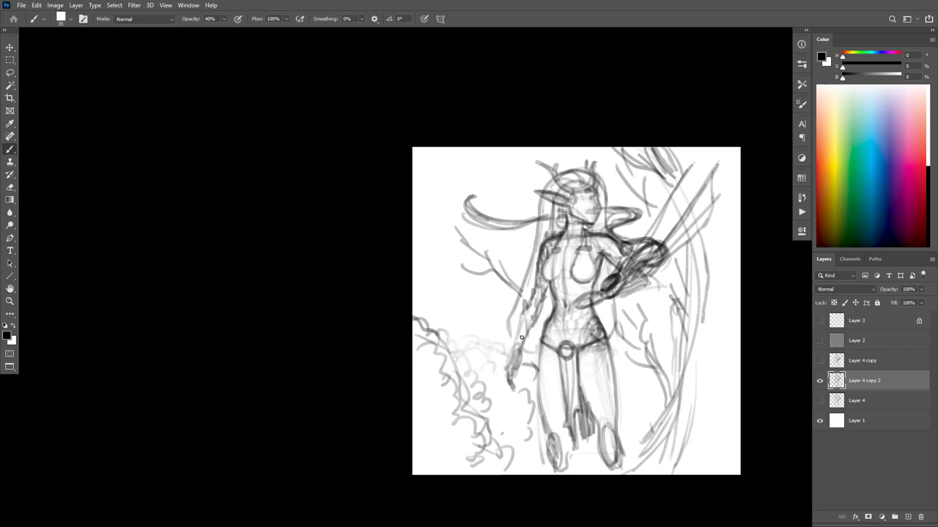
key(Tab)
key(f)
mouse_move(529, 417)
mouse_down()
mouse_move(483, 406)
mouse_move(478, 374)
mouse_move(459, 370)
mouse_move(446, 350)
mouse_move(443, 317)
mouse_up()
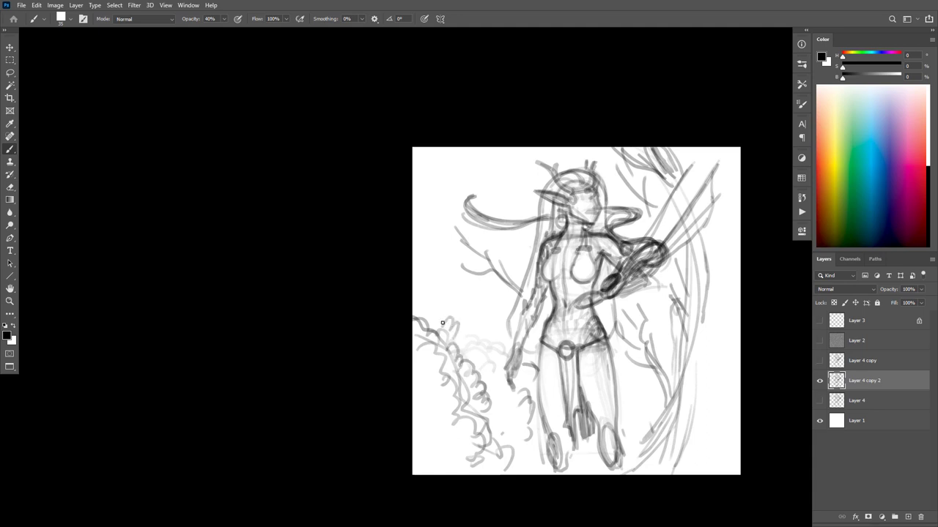
drag(442, 365, 461, 411)
mouse_move(437, 163)
mouse_down()
mouse_move(492, 164)
mouse_move(468, 164)
mouse_up()
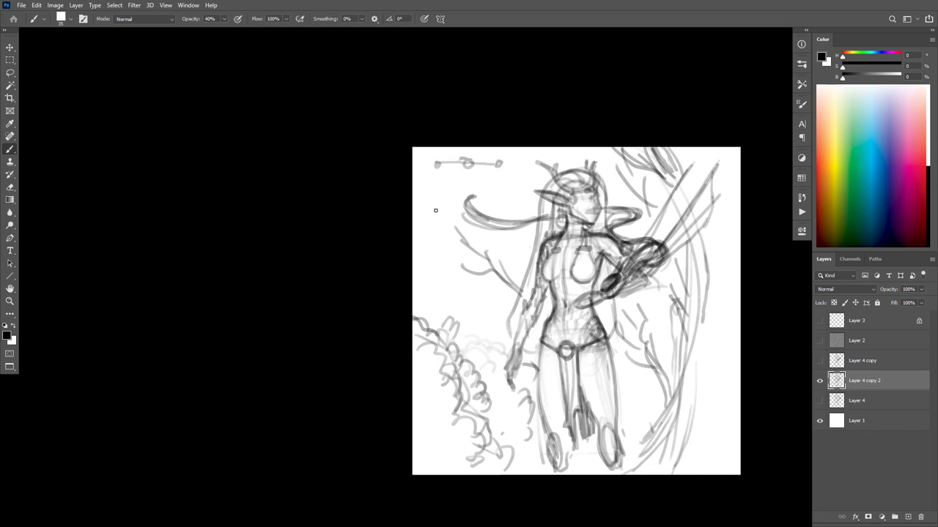
key(ctrl+z)
key(ctrl+z)
Darken the outer thigh contour, soften and redraw the other thigh and kneecap, and add a curve linking both knees
drag(729, 304, 740, 278)
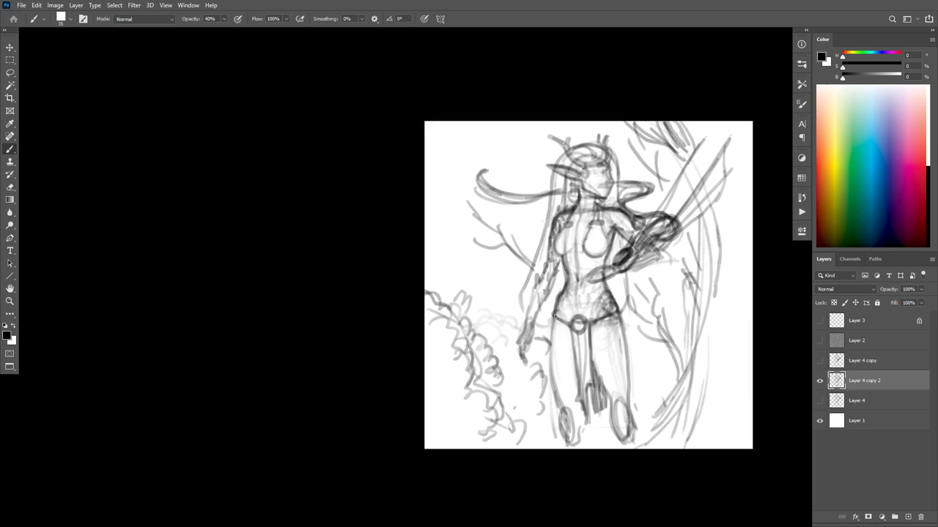
drag(554, 317, 561, 440)
key(e)
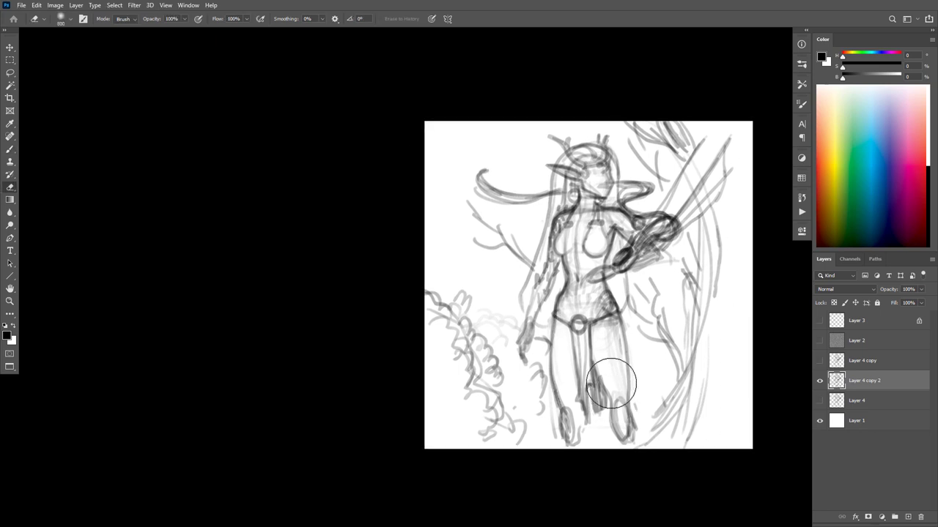
drag(612, 384, 609, 412)
key(b)
mouse_move(594, 357)
mouse_down()
mouse_move(619, 441)
mouse_move(616, 422)
mouse_move(631, 396)
mouse_up()
mouse_move(616, 310)
mouse_down()
mouse_move(630, 375)
mouse_move(626, 411)
mouse_up()
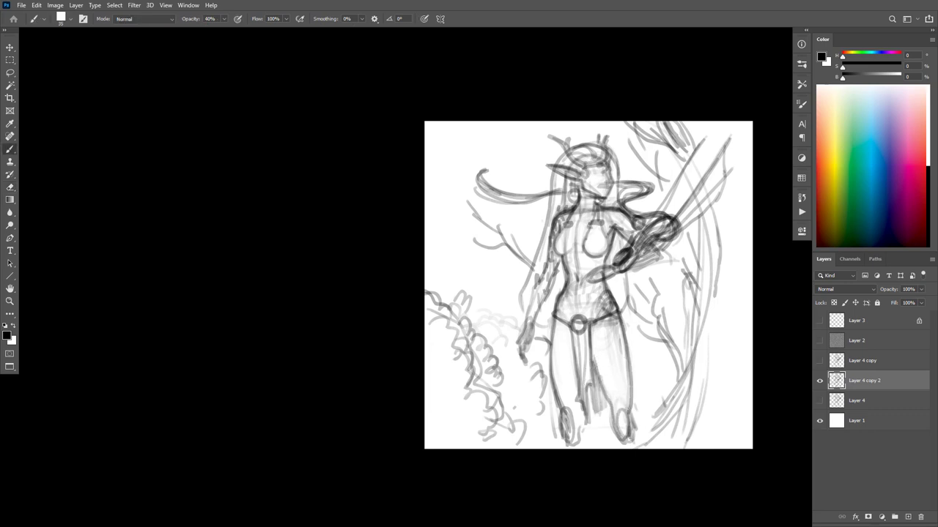
mouse_move(593, 358)
mouse_down()
mouse_move(622, 441)
mouse_move(626, 410)
mouse_up()
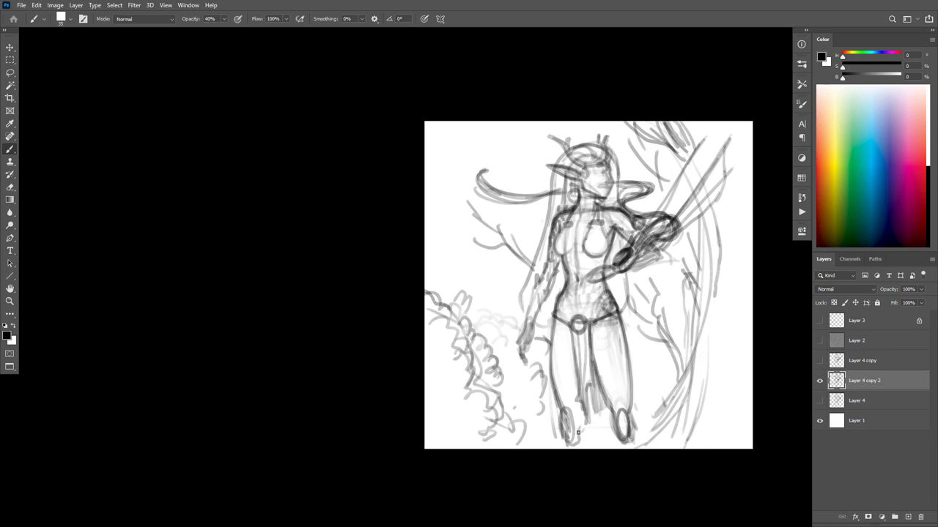
drag(579, 434, 628, 441)
drag(521, 441, 643, 441)
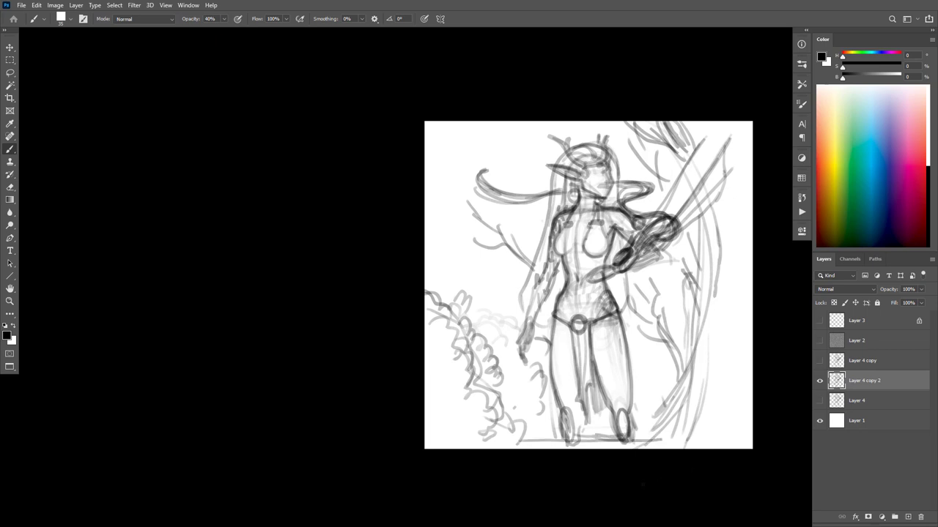
key(ctrl+z)
mouse_move(715, 421)
mouse_down()
mouse_move(645, 397)
mouse_move(628, 411)
mouse_move(611, 397)
mouse_move(594, 402)
mouse_move(628, 447)
mouse_up()
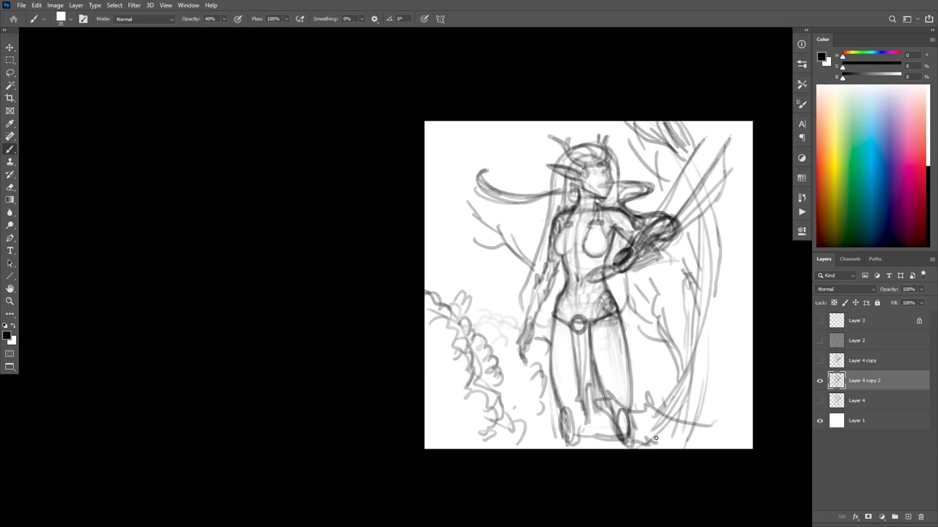
key(ctrl+z)
Sketch a double-lined branch curving from the tree's base across the raised side's thigh, and extend the twig beside the trunk
drag(680, 432, 609, 372)
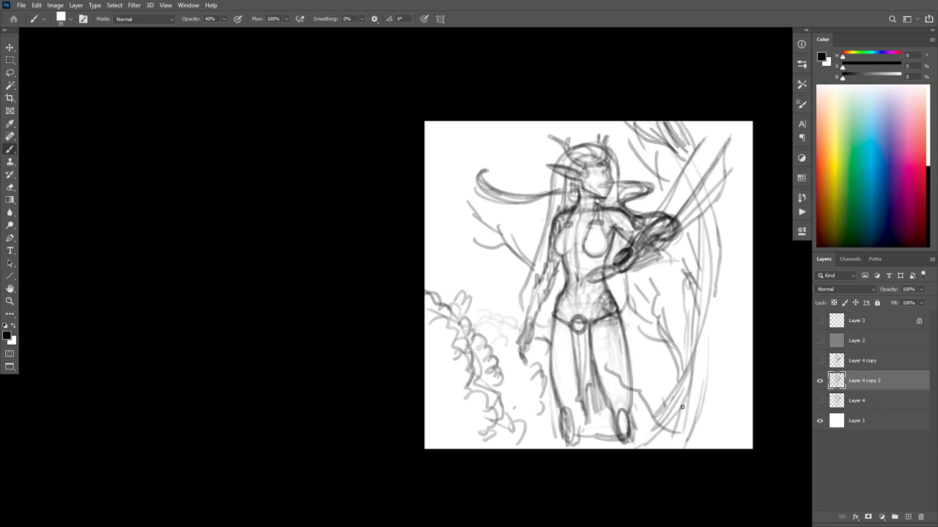
mouse_move(680, 429)
mouse_down()
mouse_move(645, 385)
mouse_move(597, 364)
mouse_up()
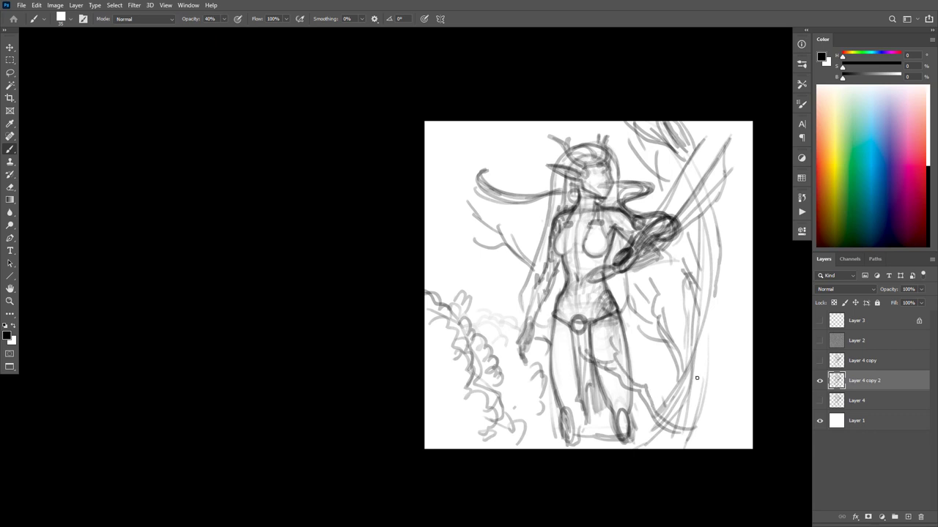
drag(671, 353, 675, 342)
Sketch a branch reaching from the canvas edge across the upper trunk, plus short branches at the edge and lower trunk
drag(750, 207, 700, 166)
mouse_move(750, 210)
mouse_down()
mouse_move(662, 154)
mouse_move(681, 134)
mouse_up()
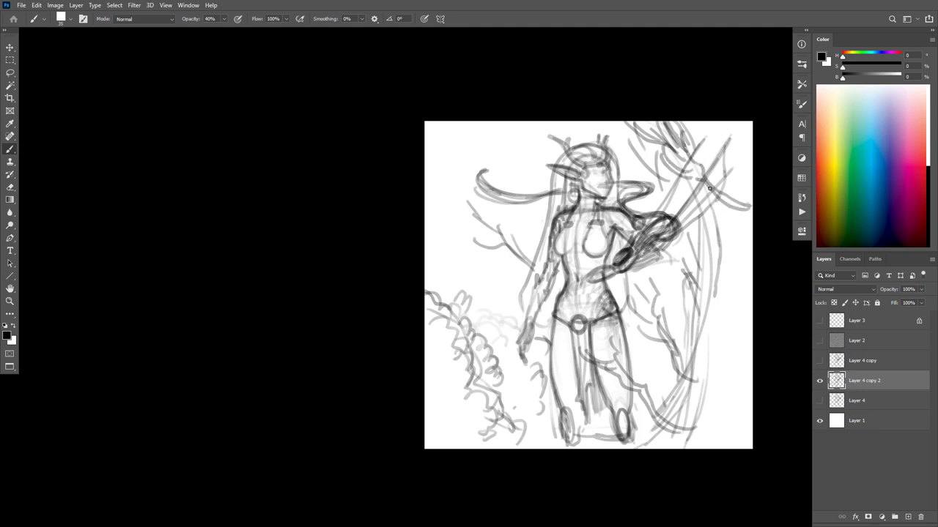
drag(710, 191, 689, 173)
drag(750, 304, 724, 286)
drag(715, 349, 688, 356)
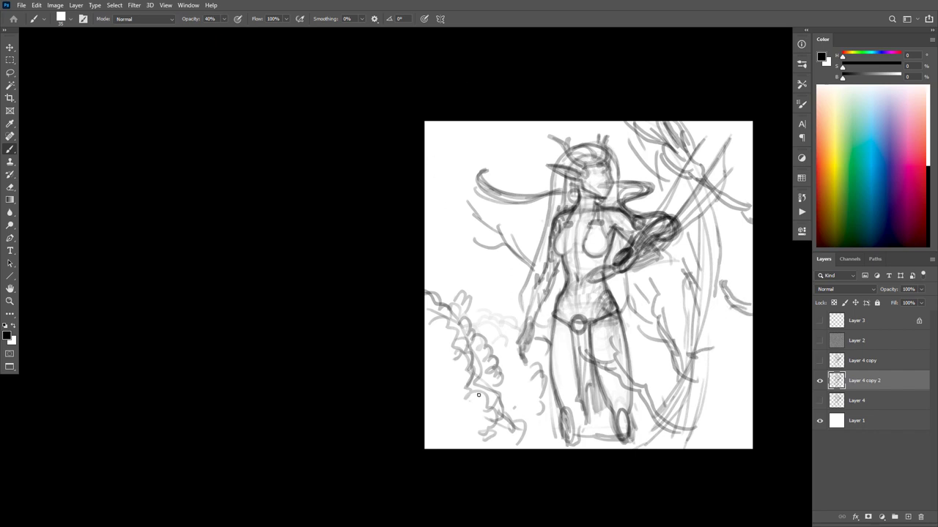
Add upright twigs rising from the bush beside the lowered hand and rough angular strokes along its lower foliage
mouse_move(479, 395)
mouse_down()
mouse_move(491, 362)
mouse_move(492, 301)
mouse_move(484, 357)
mouse_move(502, 379)
mouse_move(516, 378)
mouse_move(520, 402)
mouse_up()
mouse_move(490, 318)
mouse_down()
mouse_move(484, 287)
mouse_move(508, 283)
mouse_move(488, 271)
mouse_up()
mouse_move(488, 332)
mouse_down()
mouse_move(506, 400)
mouse_move(524, 439)
mouse_up()
mouse_move(523, 439)
mouse_down()
mouse_move(533, 436)
mouse_move(499, 437)
mouse_up()
mouse_move(485, 419)
mouse_down()
mouse_move(485, 394)
mouse_move(457, 402)
mouse_up()
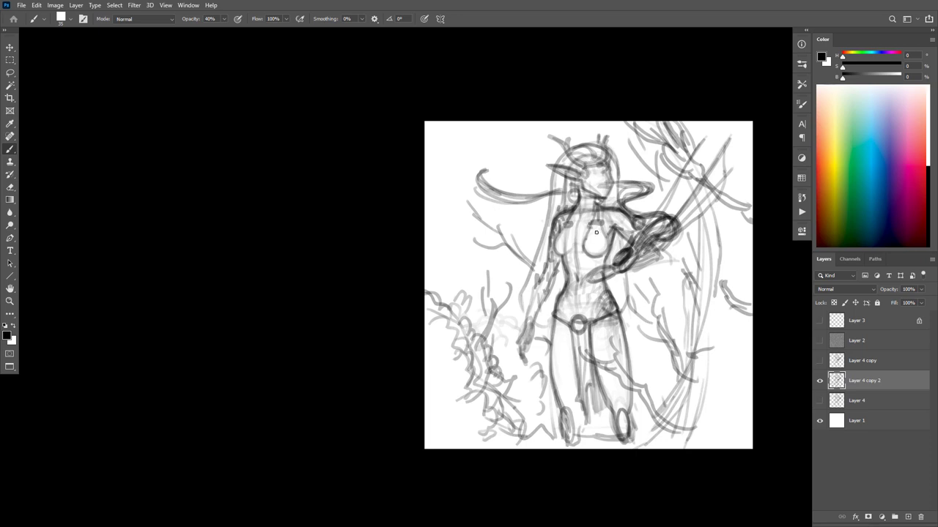
Darken the outline of the hand resting at the waist at the end of the bent arm
drag(636, 365, 577, 361)
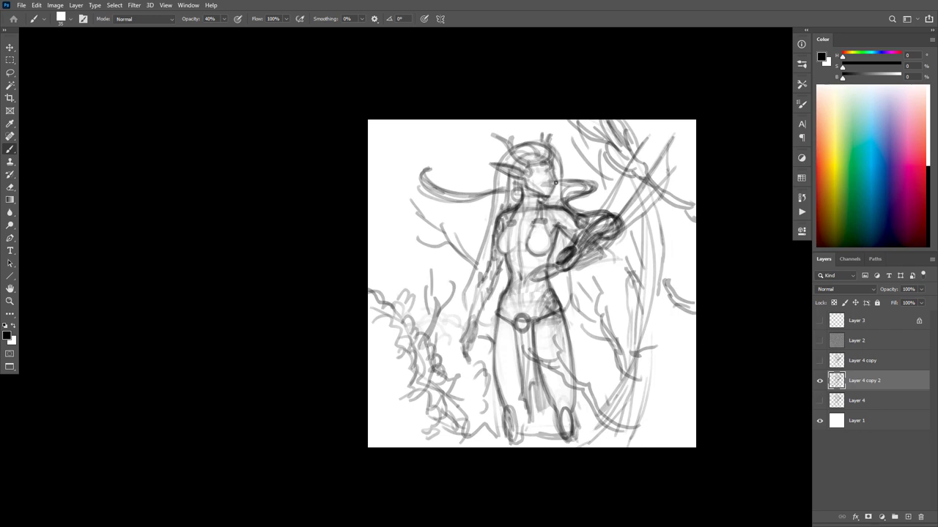
scroll(556, 304, up, 4)
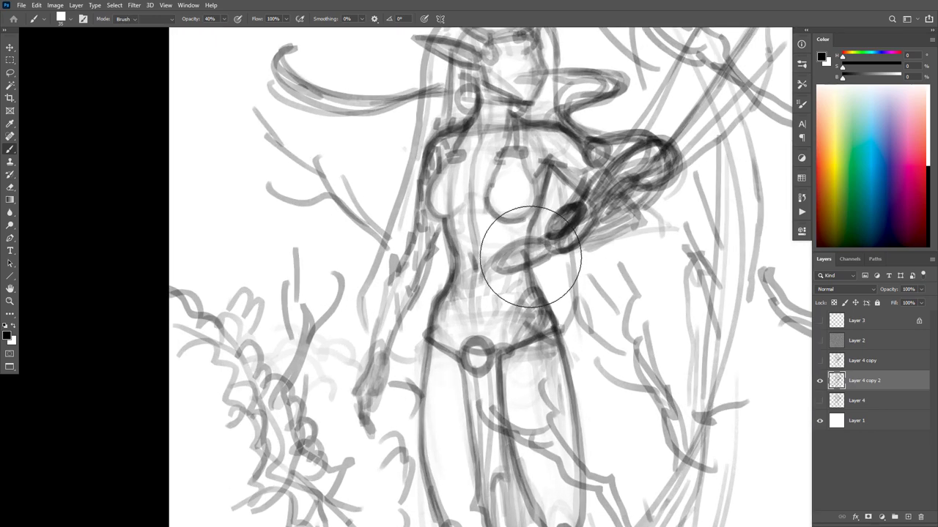
key(e)
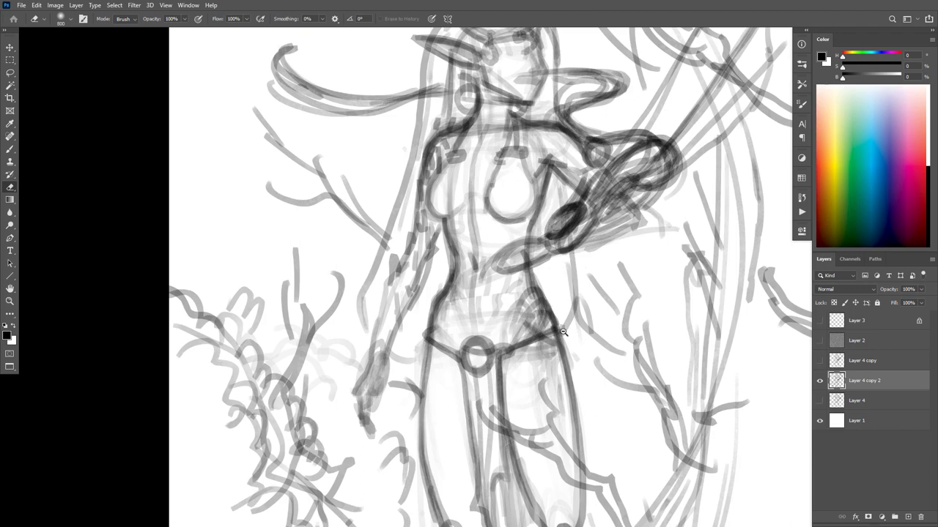
scroll(564, 329, down, 5)
scroll(569, 325, up, 4)
key(b)
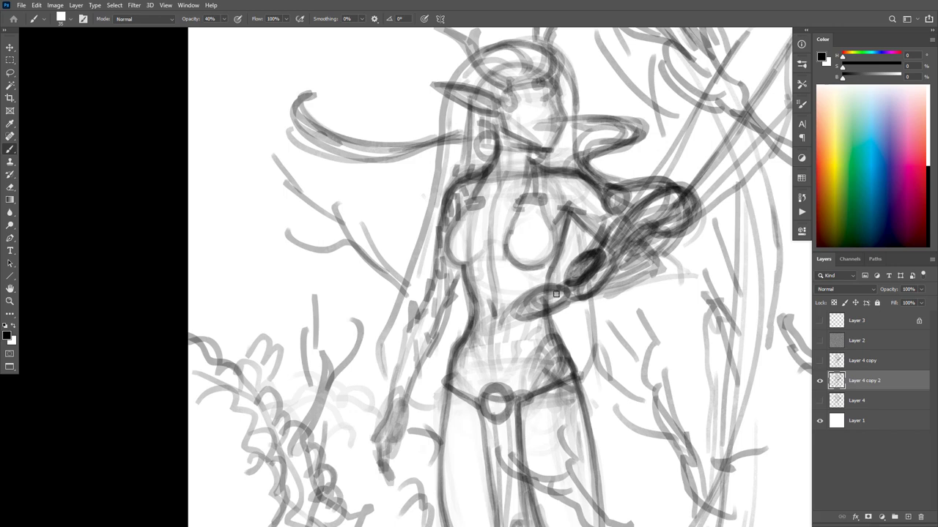
mouse_move(501, 304)
mouse_down()
mouse_move(521, 293)
mouse_move(507, 310)
mouse_move(518, 323)
mouse_move(546, 311)
mouse_move(512, 297)
mouse_up()
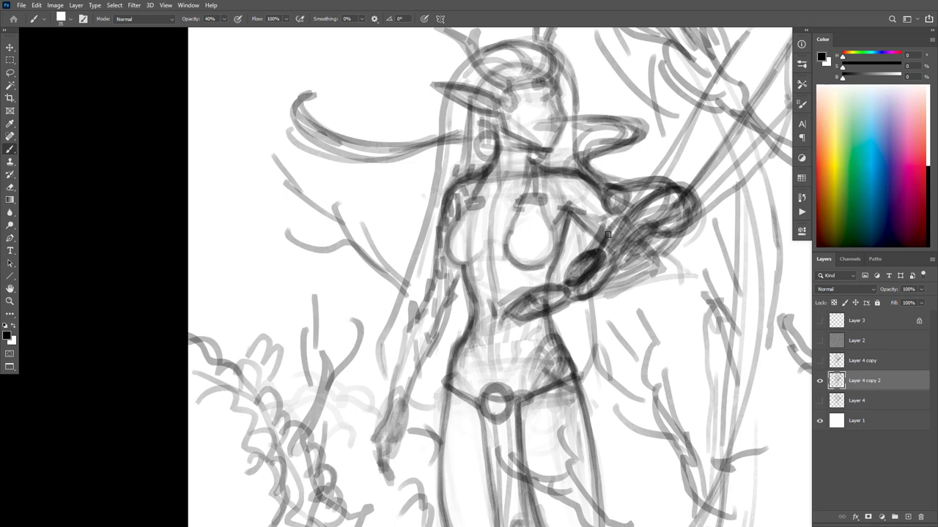
Fade the sketch under a white-filled layer with reduced opacity, and add an empty layer above it for the line art
scroll(660, 363, down, 3)
drag(724, 402, 706, 374)
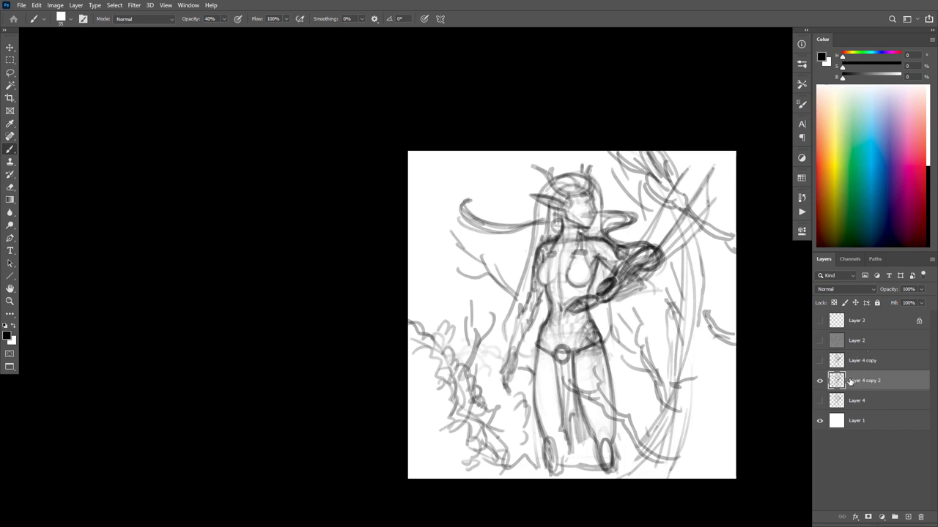
click(868, 364)
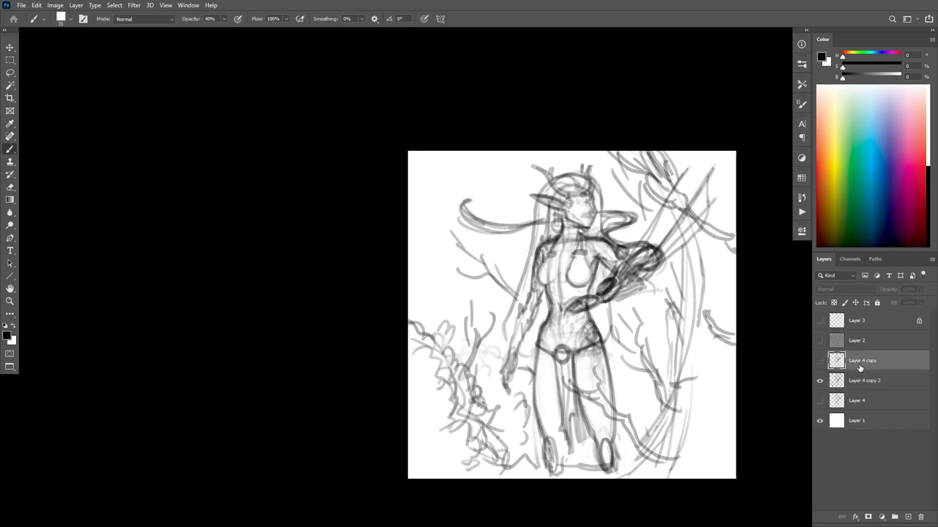
key(ctrl+shift+alt+n)
key(ctrl+BackSpace)
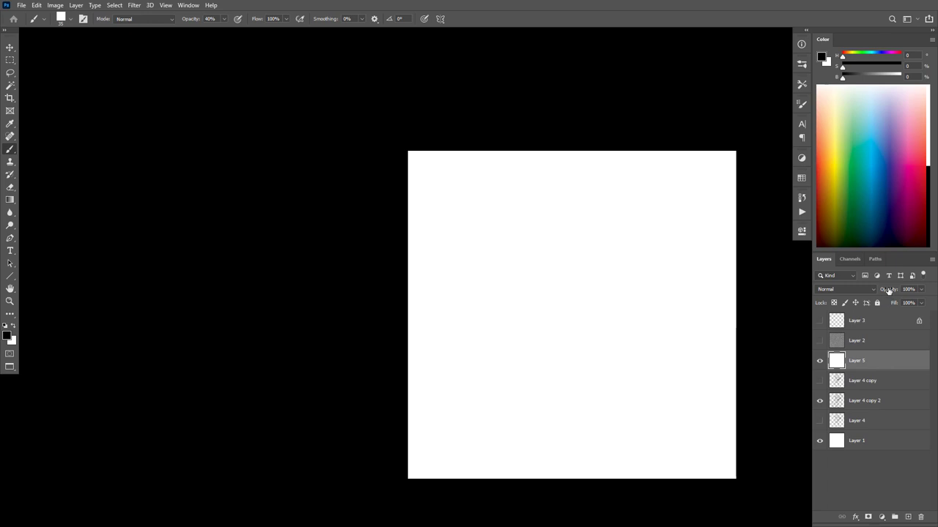
drag(888, 290, 881, 291)
drag(649, 368, 639, 389)
key(ctrl+shift+alt+n)
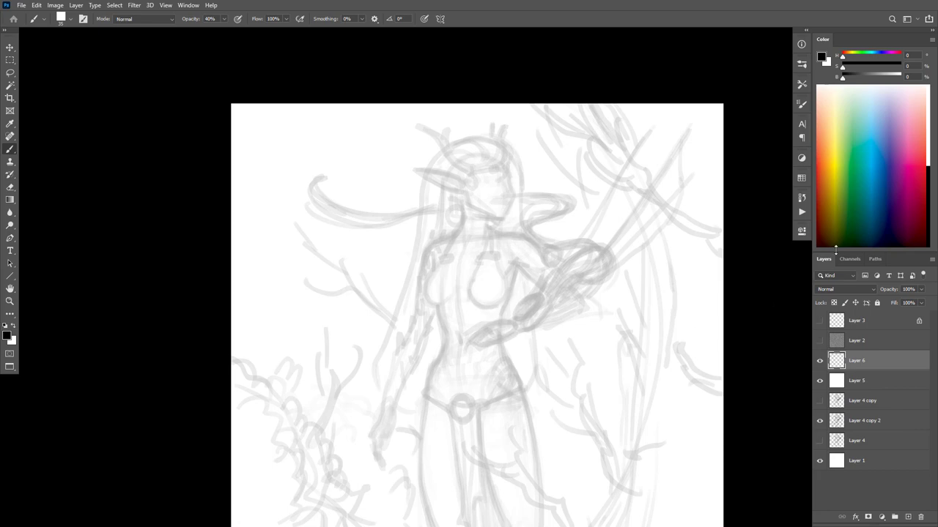
Choose the Simple Pencil brush from the Line and Color Tutorial set for drawing the clean lines
click(801, 83)
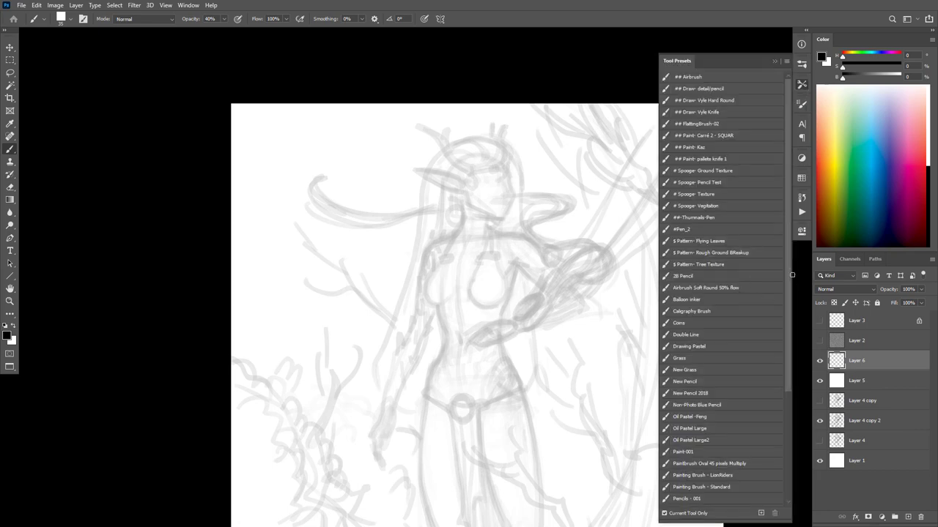
drag(792, 275, 796, 446)
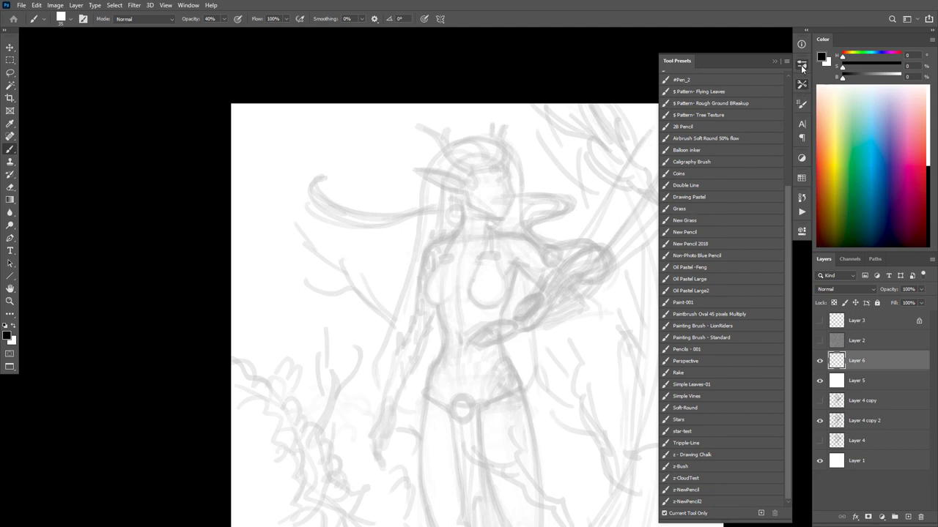
click(801, 104)
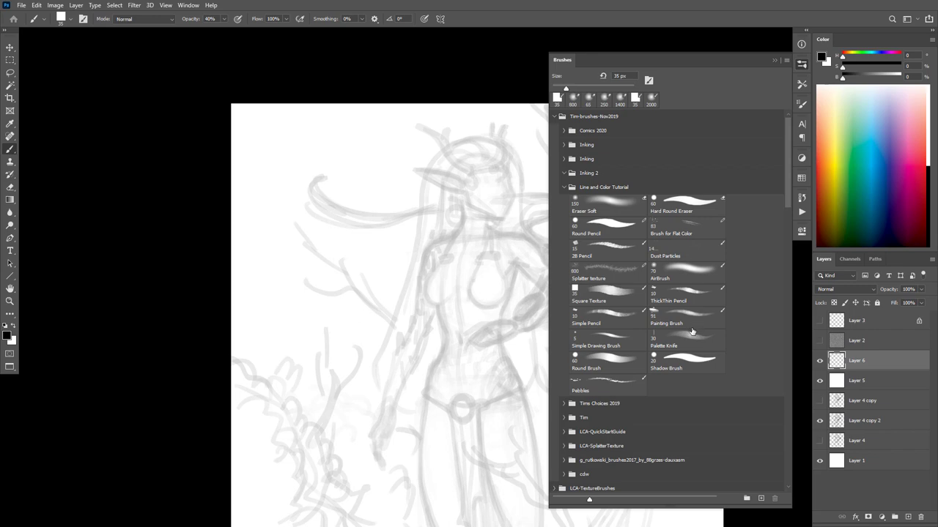
click(607, 315)
drag(521, 340, 550, 308)
Try long pencil strokes beside the figure at a fine size and at 200 px, undoing each one
mouse_move(592, 284)
mouse_down()
mouse_move(578, 320)
mouse_move(574, 442)
mouse_up()
key(ctrl+z)
ctrl+click(605, 314)
drag(608, 290, 597, 425)
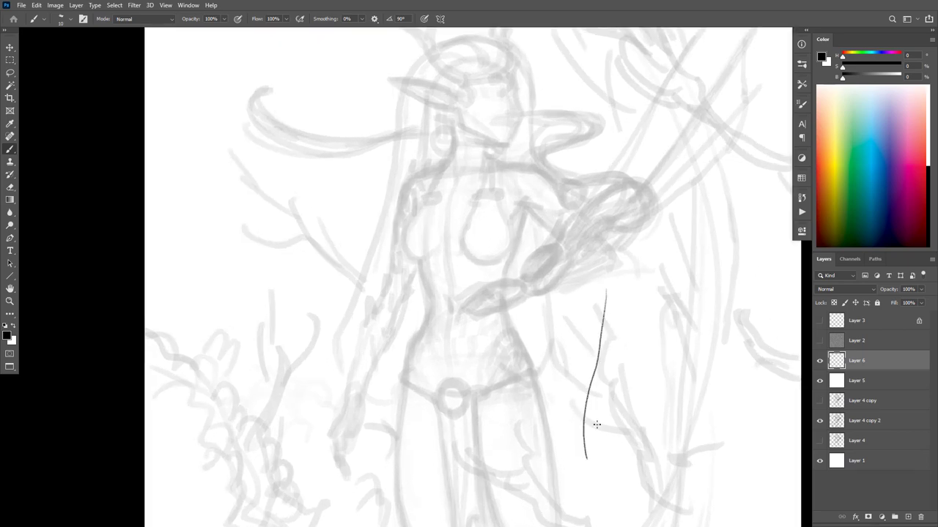
key(ctrl+z)
key(bracketright)
key(bracketright)
key(bracketright)
key(bracketright)
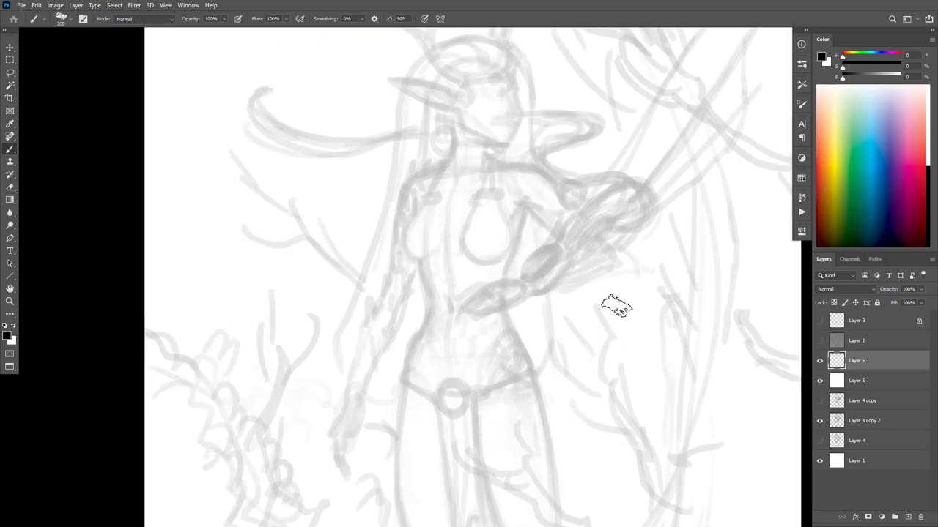
drag(613, 308, 607, 423)
key(ctrl+z)
Reduce the pencil to 15 px, trying it with long curved strokes over the figure and undoing them
drag(559, 122, 590, 328)
key(bracketleft)
key(bracketleft)
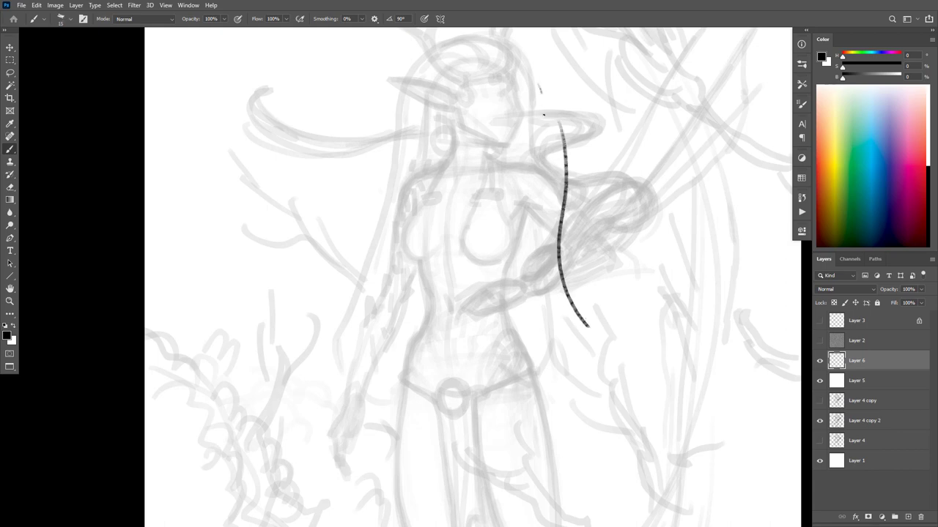
drag(540, 92, 555, 273)
key(ctrl+z)
key(ctrl+z)
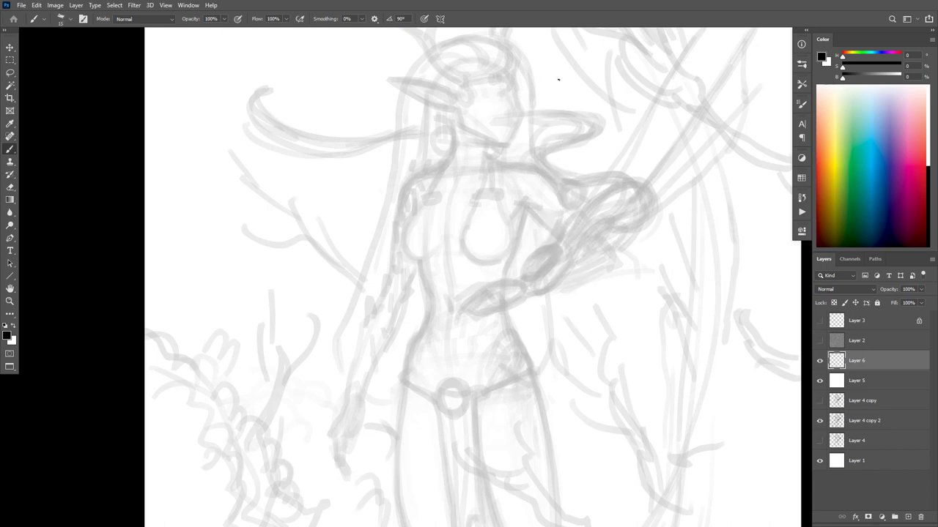
mouse_move(558, 79)
mouse_down()
mouse_move(561, 168)
mouse_move(613, 378)
mouse_up()
key(ctrl+z)
mouse_move(455, 402)
mouse_down()
mouse_move(662, 300)
mouse_move(754, 167)
mouse_up()
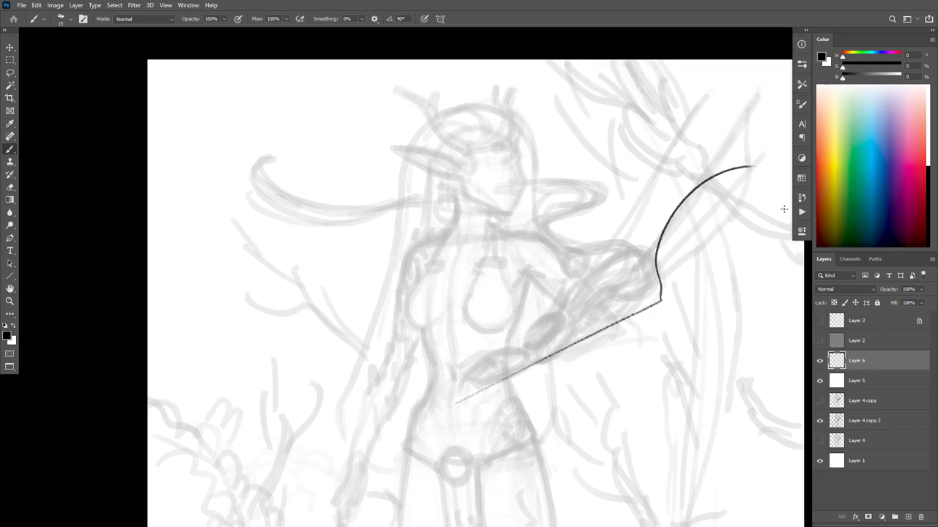
key(ctrl+z)
mouse_move(646, 420)
mouse_down()
mouse_move(455, 428)
mouse_move(552, 430)
mouse_up()
key(shift+f)
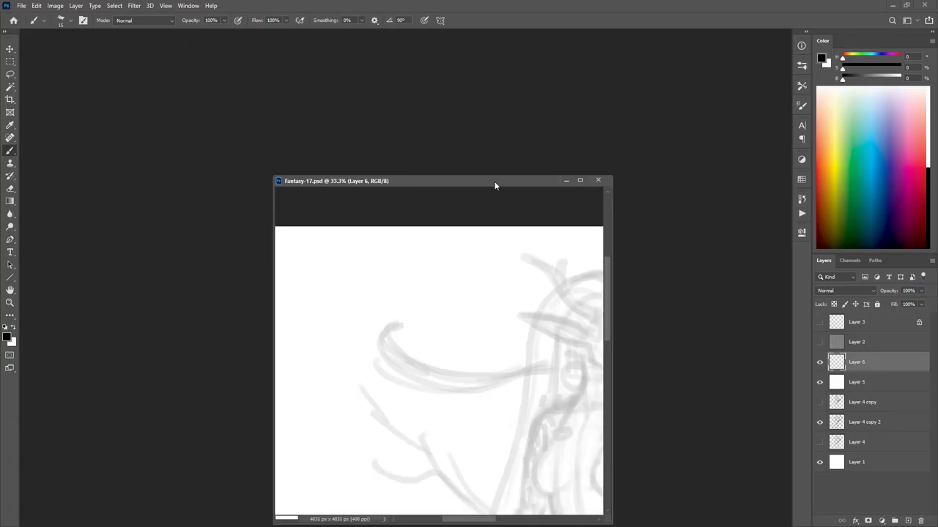
drag(495, 181, 508, 170)
key(f)
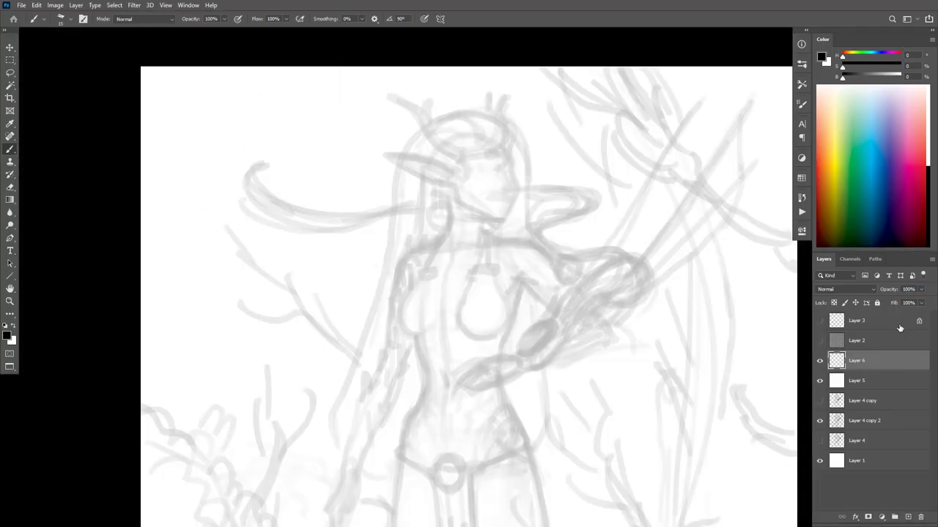
Rename the empty line-art layer FG and add a layer named CHAR above it
double_click(856, 361)
text(FG)
key(Return)
key(ctrl+shift+alt+n)
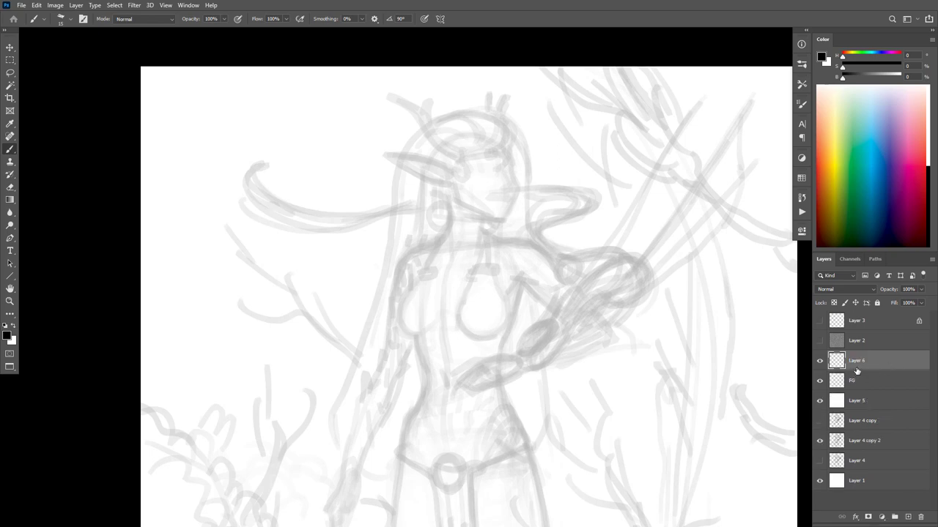
double_click(857, 360)
text(CHAR)
key(Return)
Add a layer named BG and reorder the three line-art layers as FG, CHAR and BG from top to bottom
key(ctrl+shift+alt+n)
double_click(858, 362)
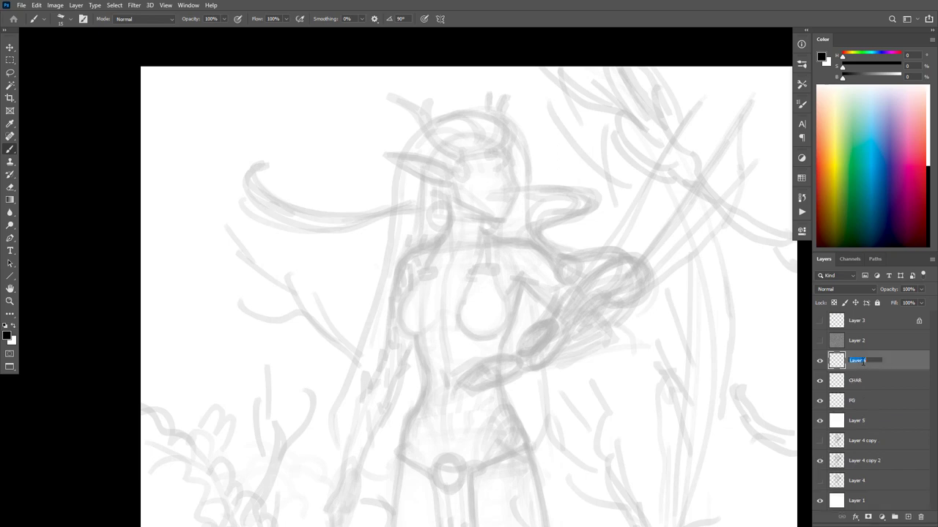
text(BG)
key(Return)
mouse_move(870, 362)
mouse_down()
mouse_move(877, 404)
mouse_move(863, 353)
mouse_up()
Ink the curved double outline of the upper tree branch on the FG layer, undoing and redrawing its tip
drag(657, 376, 429, 345)
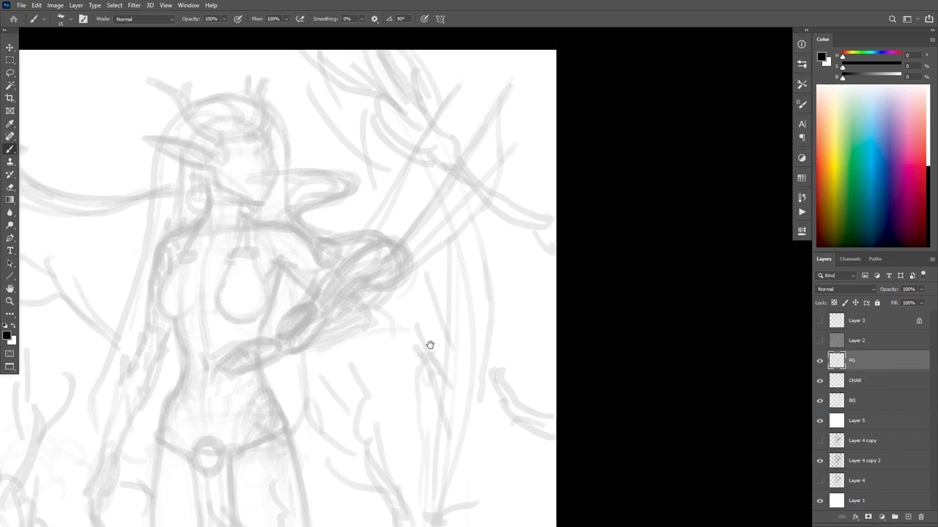
mouse_move(361, 91)
mouse_down()
mouse_move(375, 123)
mouse_move(443, 173)
mouse_up()
mouse_move(372, 103)
mouse_down()
mouse_move(413, 148)
mouse_move(388, 133)
mouse_move(371, 79)
mouse_move(348, 64)
mouse_up()
key(ctrl+z)
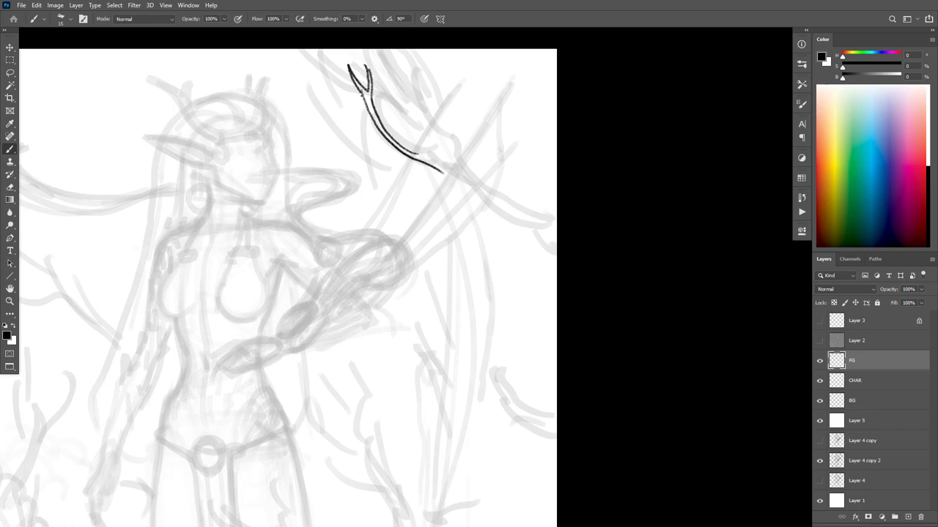
key(ctrl+z)
key(ctrl+z)
drag(373, 96, 385, 104)
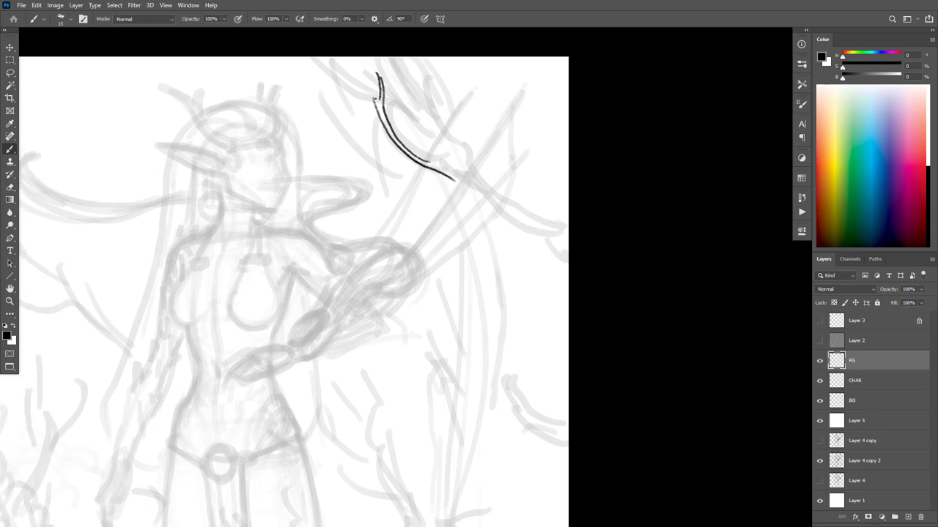
Ink the forked tip of the upper branch, redoing poor strokes, and add side twigs along its curve
drag(358, 79, 376, 96)
drag(359, 79, 377, 96)
key(ctrl+z)
key(ctrl+z)
key(ctrl+z)
drag(391, 140, 374, 132)
mouse_move(441, 156)
mouse_down()
mouse_move(417, 142)
mouse_move(405, 109)
mouse_move(419, 154)
mouse_move(444, 166)
mouse_move(443, 143)
mouse_up()
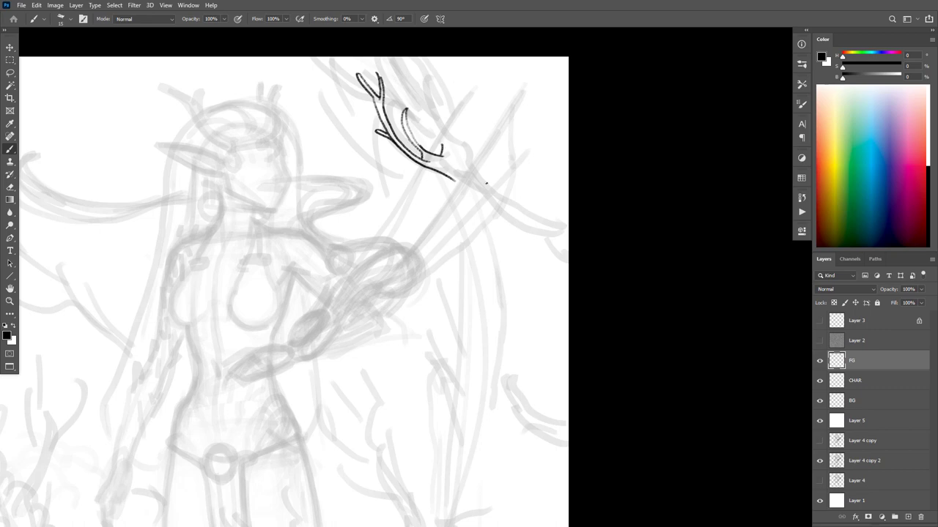
Ink a second fork joining the branch, extend the branch to the canvas edge with small knots, and add a thin twig
mouse_move(503, 199)
mouse_down()
mouse_move(475, 174)
mouse_move(464, 138)
mouse_move(448, 128)
mouse_move(427, 76)
mouse_move(434, 114)
mouse_move(476, 190)
mouse_up()
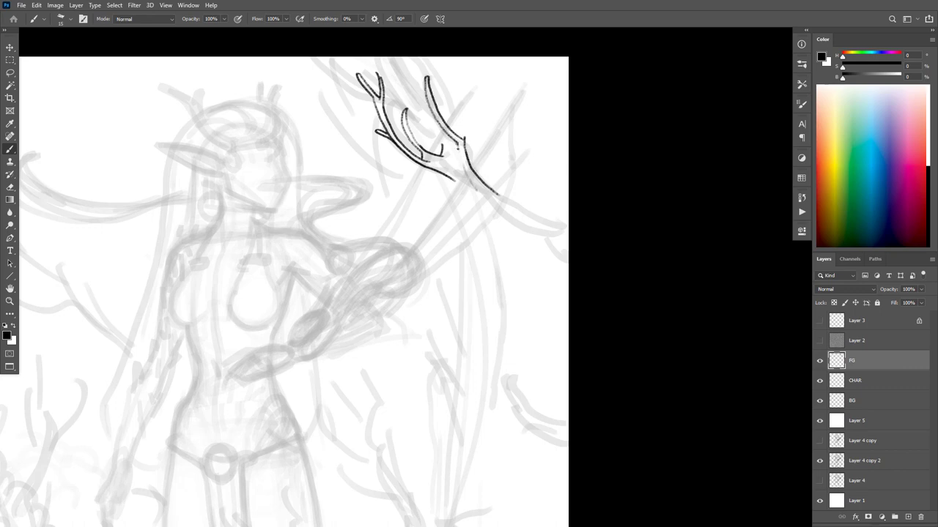
drag(459, 144, 469, 184)
mouse_move(453, 152)
mouse_down()
mouse_move(461, 182)
mouse_move(531, 231)
mouse_up()
drag(489, 190, 538, 230)
mouse_move(496, 196)
mouse_down()
mouse_move(557, 228)
mouse_move(499, 222)
mouse_move(490, 181)
mouse_up()
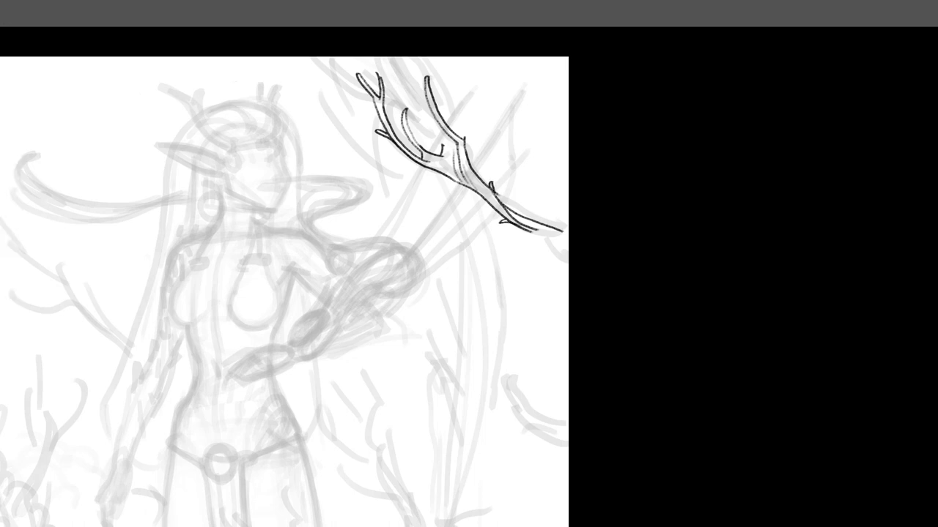
drag(438, 115, 442, 155)
mouse_move(450, 87)
mouse_down()
mouse_move(444, 118)
mouse_move(453, 161)
mouse_up()
Shrink the Eraser to a much smaller tip for working among the inked twigs
key(e)
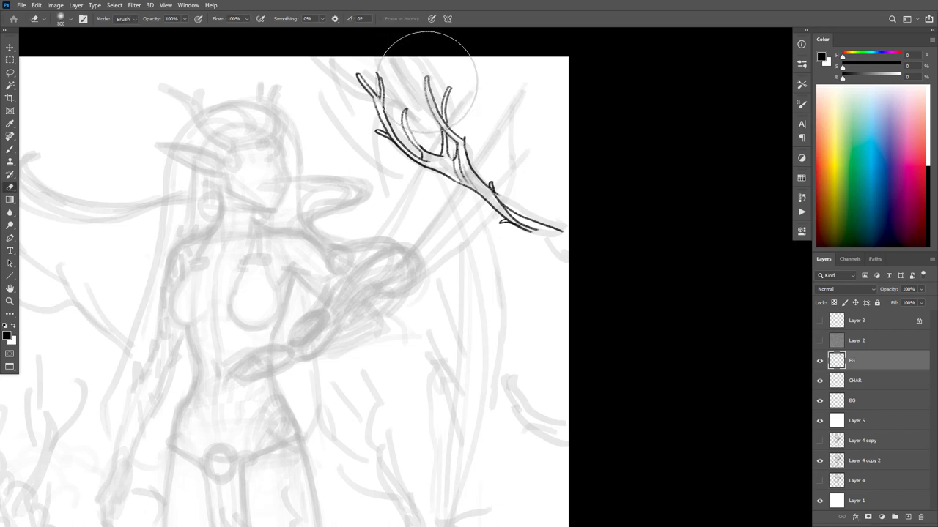
key(bracketleft)
key(bracketleft)
key(bracketleft)
key(bracketleft)
key(bracketleft)
key(bracketleft)
key(bracketleft)
key(bracketleft)
key(bracketleft)
key(bracketleft)
key(bracketleft)
key(bracketleft)
key(bracketleft)
key(bracketleft)
key(bracketleft)
key(bracketleft)
key(bracketleft)
key(bracketleft)
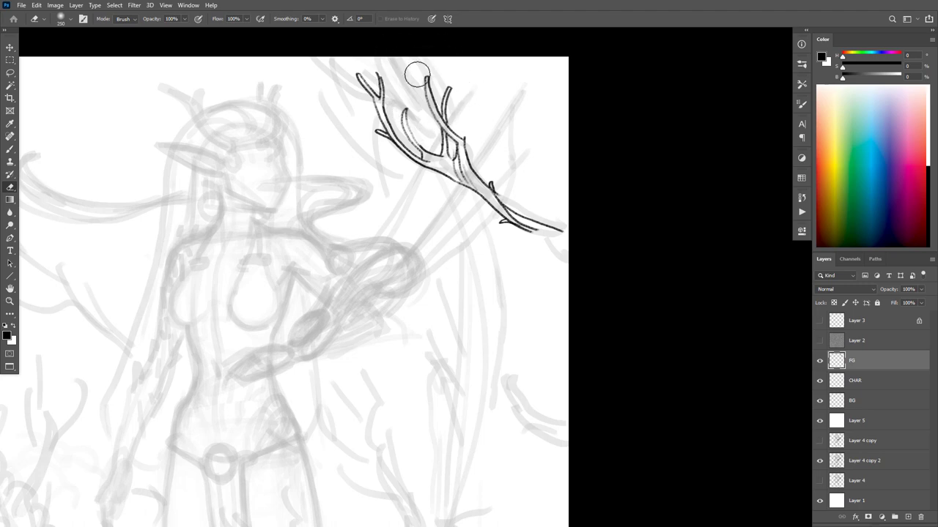
Ink a short side twig near the tip of the second fork with the pencil
key(b)
mouse_move(420, 86)
mouse_down()
mouse_move(400, 66)
mouse_move(419, 83)
mouse_up()
key(b)
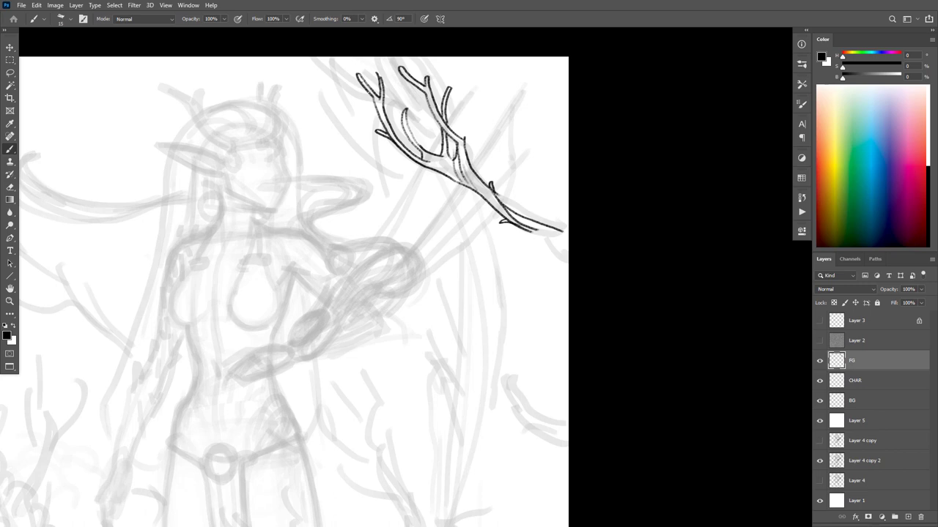
Extend the upper branch to the canvas's top edge, add side twigs, and ink another forked branch across the canvas's top-right corner
drag(371, 95, 317, 56)
drag(486, 283, 529, 282)
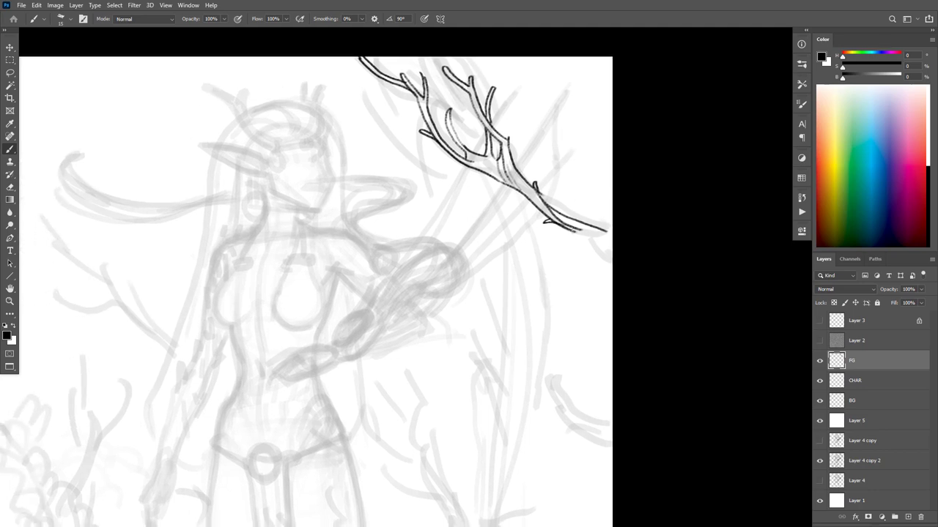
mouse_move(565, 227)
mouse_down()
mouse_move(612, 245)
mouse_move(605, 221)
mouse_move(567, 190)
mouse_move(607, 229)
mouse_move(578, 177)
mouse_move(579, 204)
mouse_move(597, 223)
mouse_up()
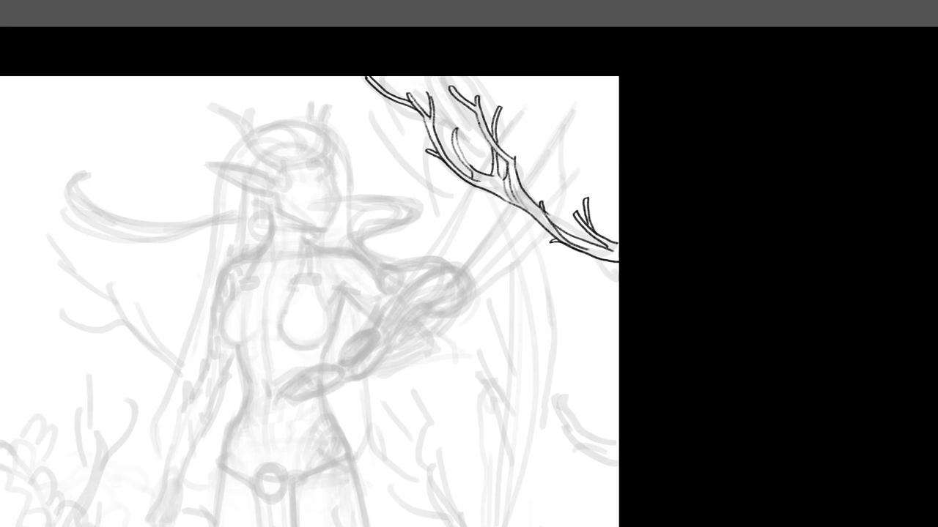
mouse_move(479, 123)
mouse_down()
mouse_move(469, 119)
mouse_move(478, 126)
mouse_up()
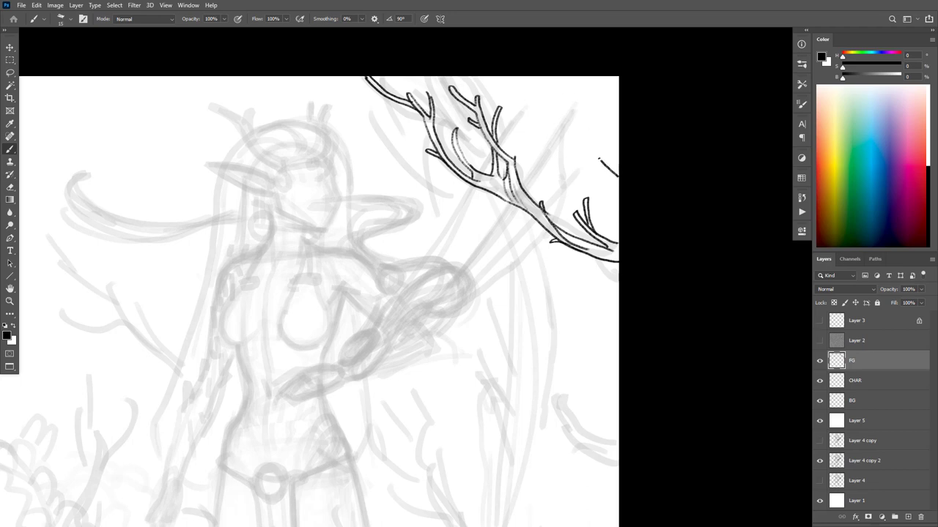
mouse_move(615, 134)
mouse_down()
mouse_move(583, 85)
mouse_move(568, 88)
mouse_move(558, 77)
mouse_move(583, 76)
mouse_move(532, 76)
mouse_move(544, 78)
mouse_up()
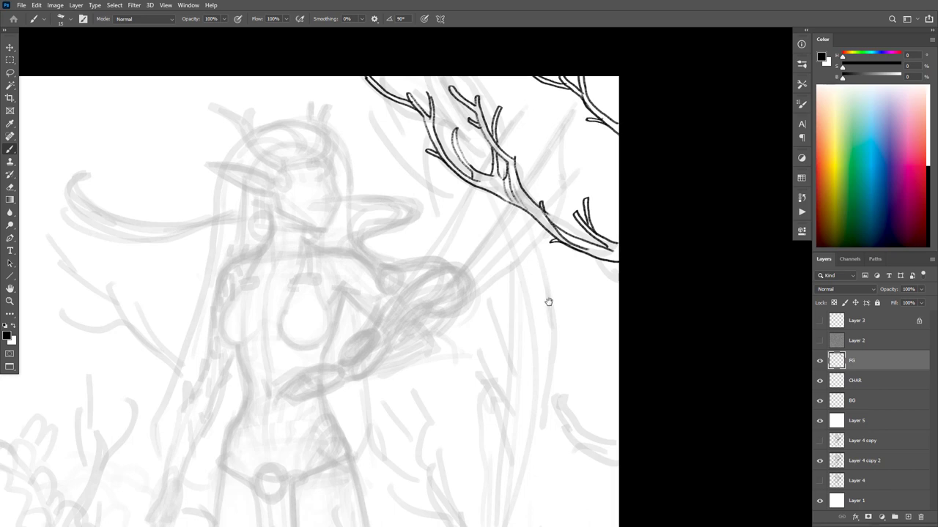
Ink a short forked branch reaching in from the middle of the canvas's right edge, redoing poor strokes
mouse_move(548, 301)
mouse_down()
mouse_move(583, 309)
mouse_move(599, 359)
mouse_move(606, 332)
mouse_move(585, 333)
mouse_move(582, 342)
mouse_move(592, 212)
mouse_move(611, 316)
mouse_move(534, 351)
mouse_move(523, 327)
mouse_move(535, 345)
mouse_move(496, 300)
mouse_up()
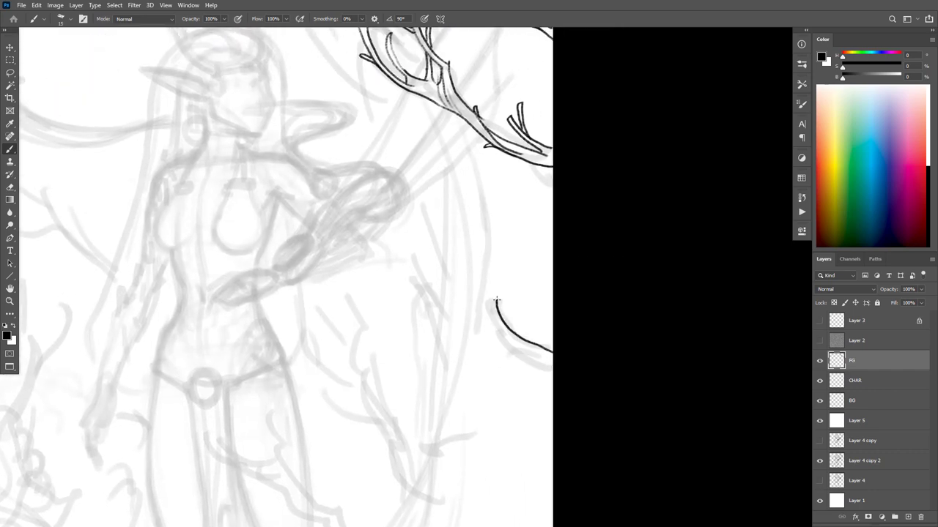
mouse_move(548, 369)
mouse_down()
mouse_move(502, 352)
mouse_move(490, 339)
mouse_move(527, 349)
mouse_move(487, 319)
mouse_move(499, 335)
mouse_up()
key(ctrl+z)
mouse_move(493, 299)
mouse_down()
mouse_move(502, 329)
mouse_move(527, 330)
mouse_move(532, 343)
mouse_move(490, 358)
mouse_move(502, 349)
mouse_move(489, 327)
mouse_move(523, 347)
mouse_up()
key(ctrl+z)
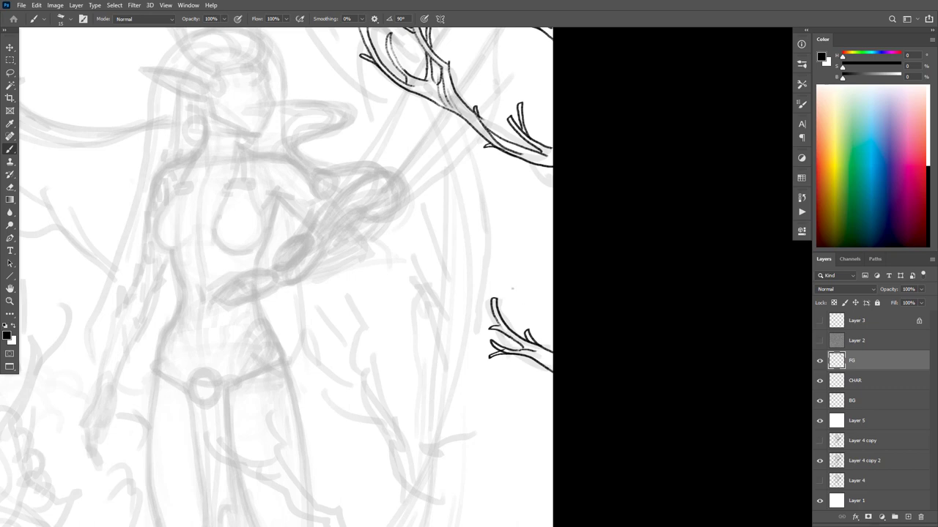
drag(573, 356, 655, 362)
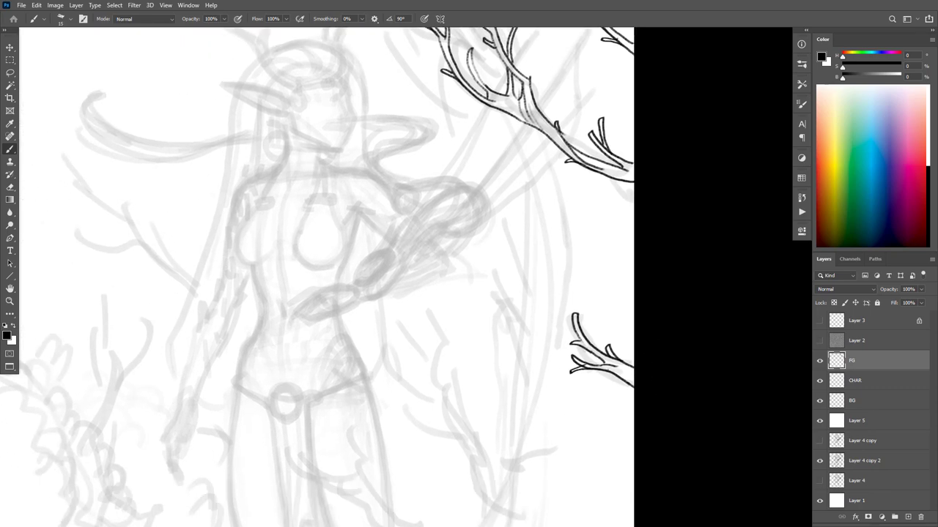
Ink the main outline of a lower foreground branch crossing the elf's legs, with a long fork reaching over the thighs
drag(632, 406, 650, 277)
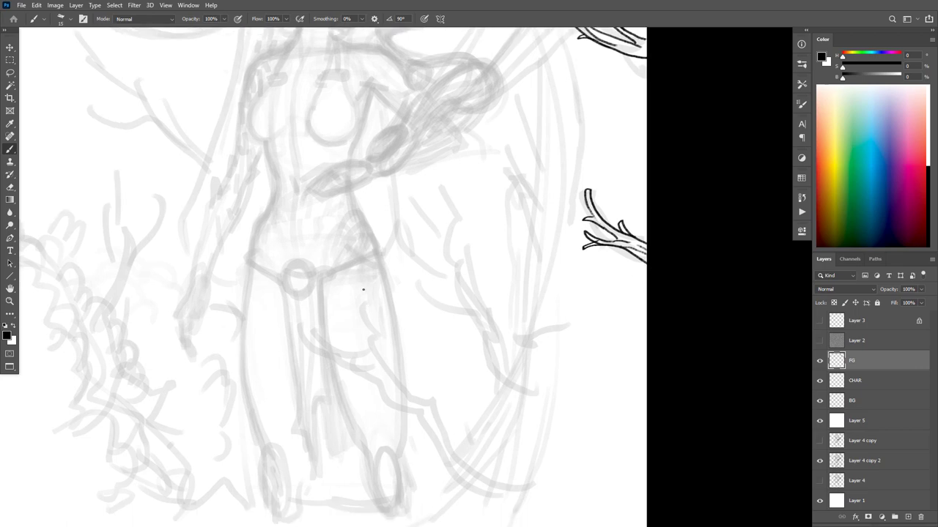
mouse_move(362, 290)
mouse_down()
mouse_move(405, 387)
mouse_move(427, 399)
mouse_move(438, 390)
mouse_move(474, 456)
mouse_up()
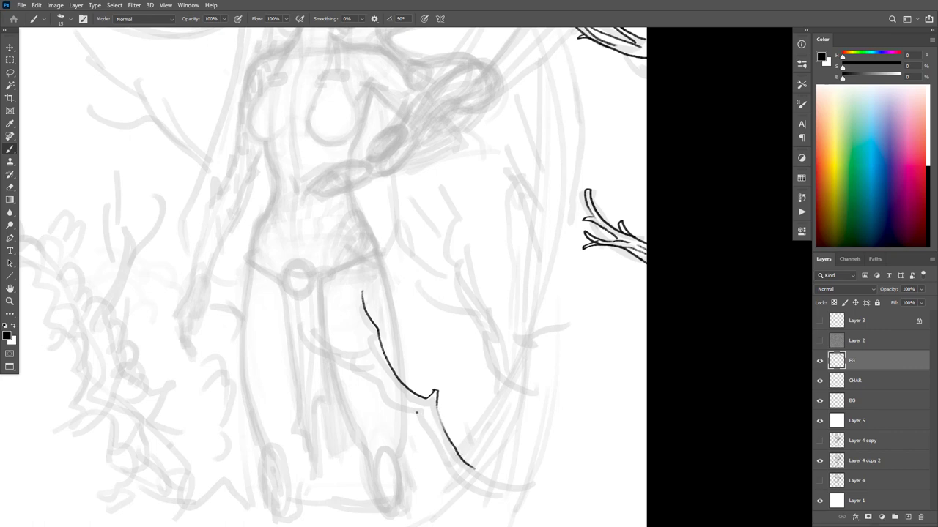
drag(423, 423, 431, 436)
mouse_move(400, 396)
mouse_down()
mouse_move(367, 373)
mouse_move(376, 363)
mouse_move(354, 370)
mouse_move(299, 331)
mouse_up()
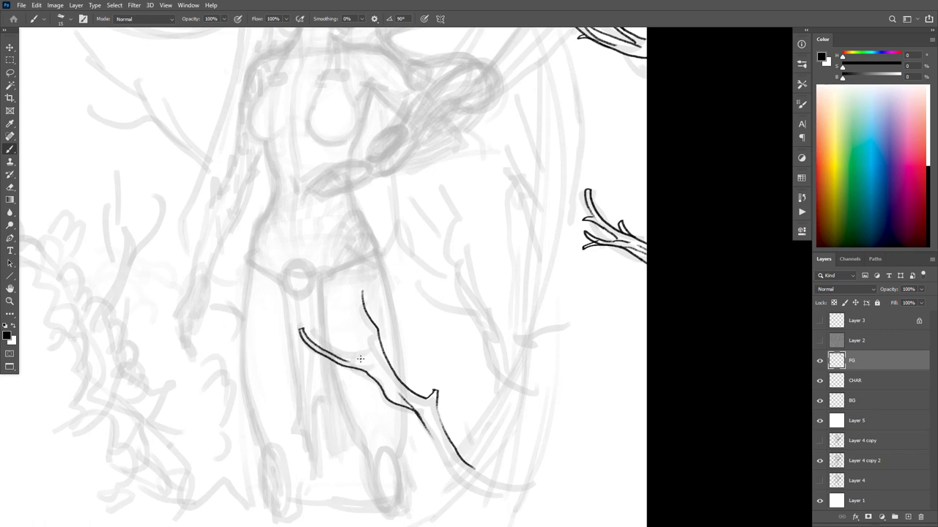
Add forked twigs and small knots to the lower branch and extend its base toward the canvas's bottom edge
mouse_move(361, 358)
mouse_down()
mouse_move(316, 326)
mouse_move(348, 358)
mouse_up()
drag(360, 293, 385, 361)
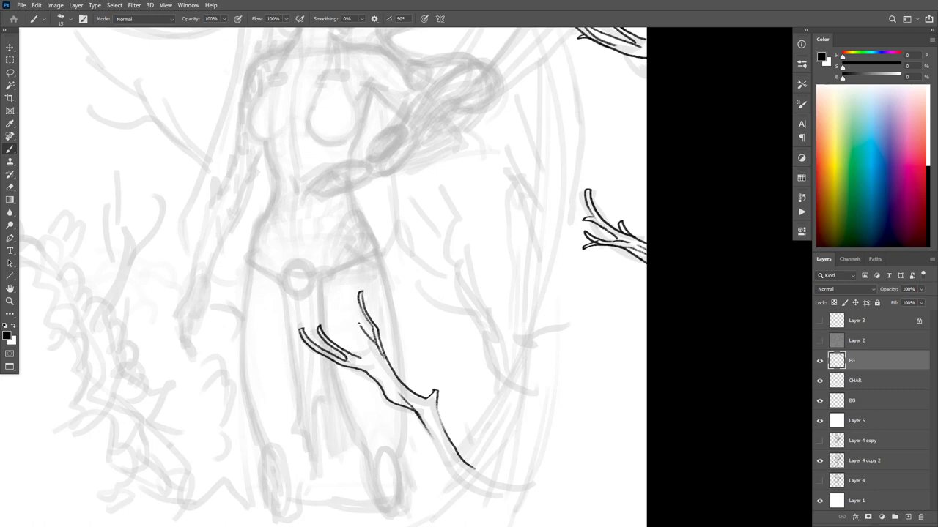
mouse_move(356, 321)
mouse_down()
mouse_move(395, 382)
mouse_move(364, 363)
mouse_move(378, 398)
mouse_up()
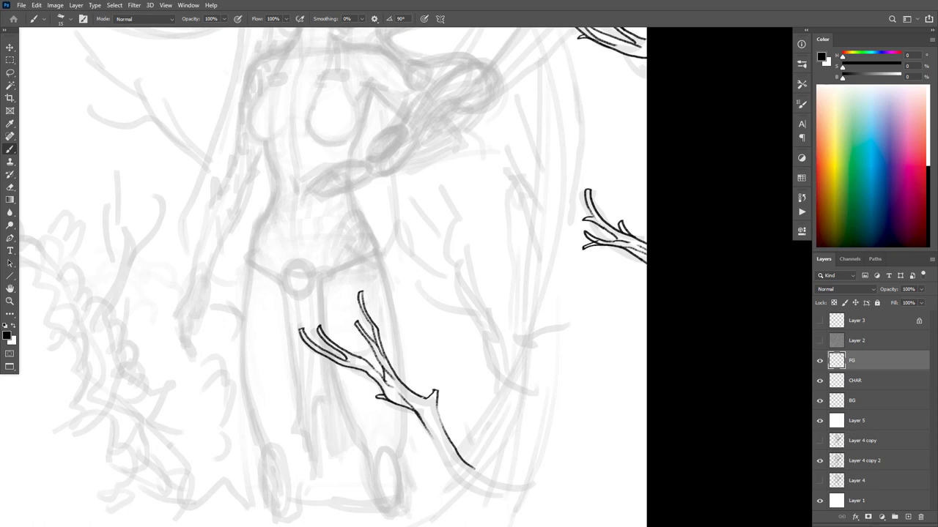
drag(434, 433, 461, 482)
mouse_move(451, 442)
mouse_down()
mouse_move(463, 463)
mouse_move(504, 486)
mouse_move(497, 502)
mouse_up()
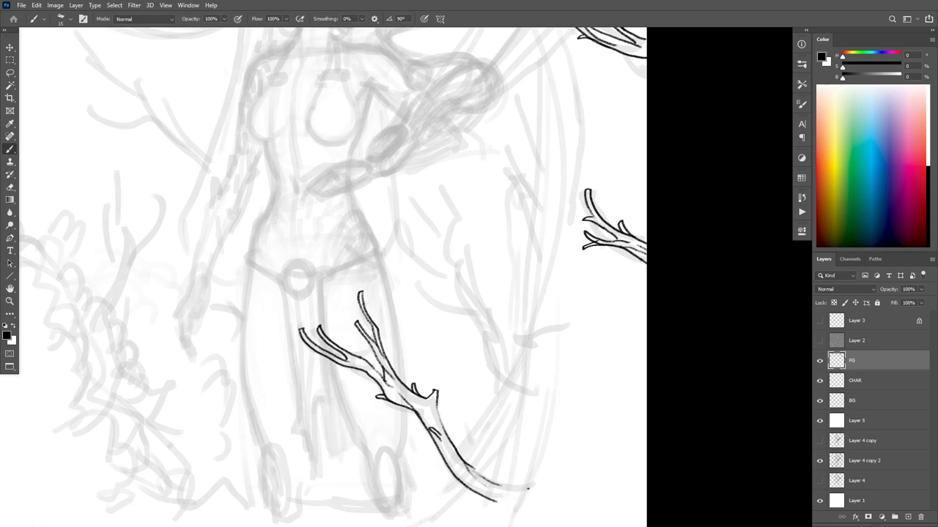
Ink a thinner second lower branch crossing the first one's base, with forked twigs at its tip, redoing poor strokes
mouse_move(550, 517)
mouse_down()
mouse_move(506, 471)
mouse_move(473, 364)
mouse_move(471, 382)
mouse_move(498, 453)
mouse_up()
key(Tab)
key(Tab)
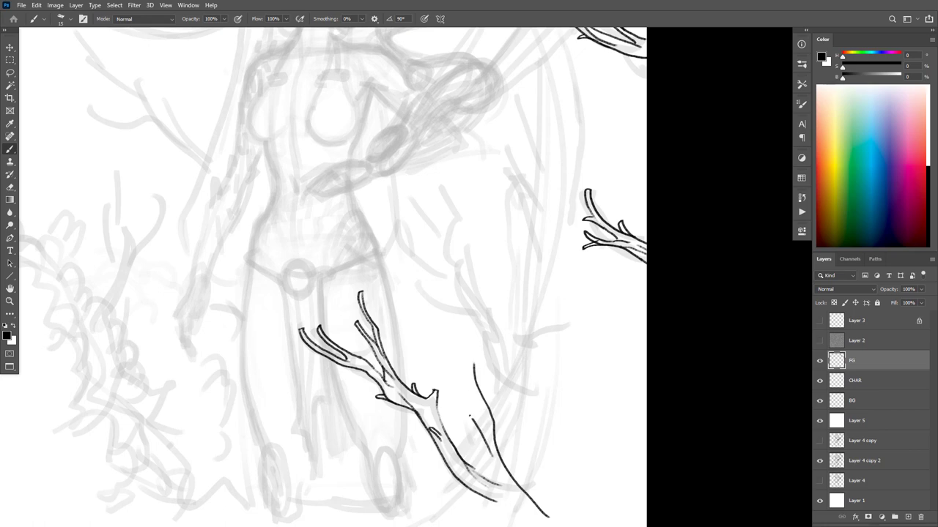
mouse_move(456, 402)
mouse_down()
mouse_move(493, 443)
mouse_move(484, 409)
mouse_move(451, 369)
mouse_move(469, 369)
mouse_move(473, 350)
mouse_up()
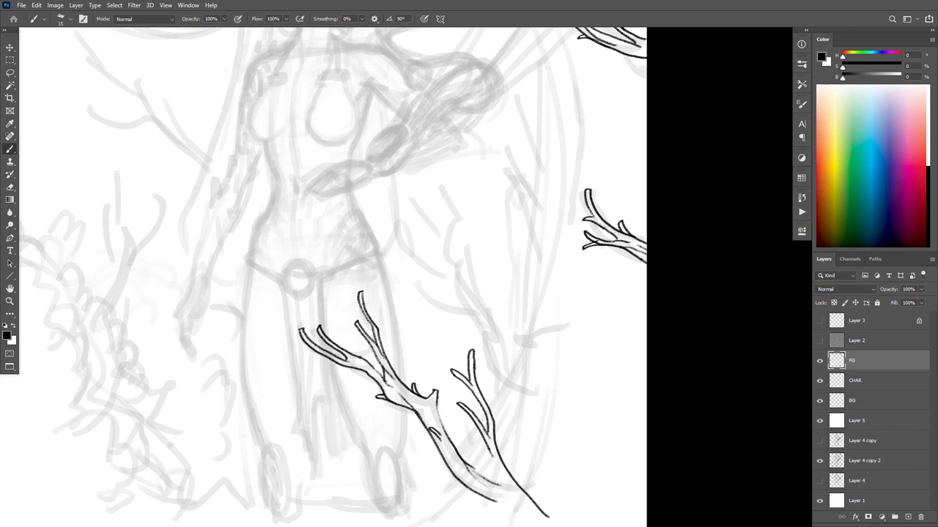
mouse_move(488, 450)
mouse_down()
mouse_move(517, 508)
mouse_move(544, 509)
mouse_move(514, 452)
mouse_move(536, 503)
mouse_up()
key(ctrl+z)
key(ctrl+z)
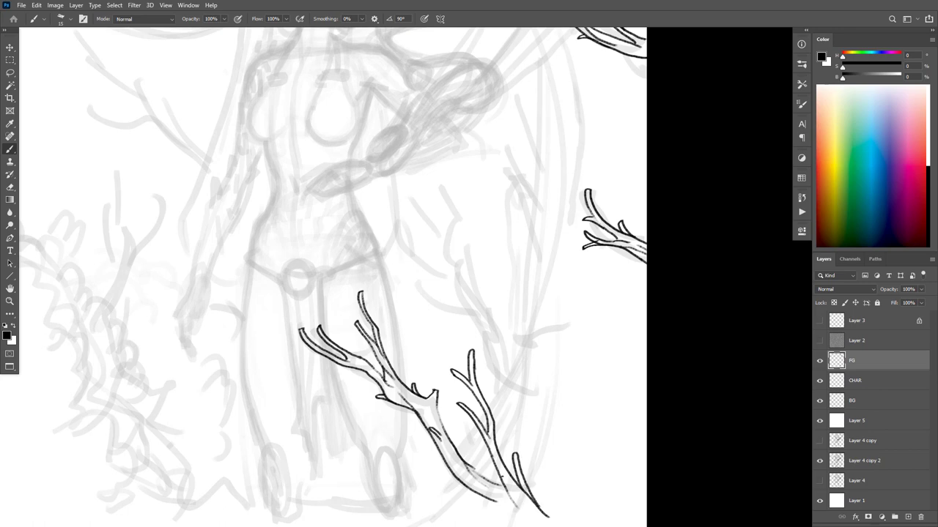
Extend both lower branches' bases to the canvas's bottom edge and add short side twigs around their crossing
mouse_move(501, 476)
mouse_down()
mouse_move(521, 512)
mouse_move(494, 509)
mouse_move(526, 526)
mouse_up()
drag(556, 439, 544, 321)
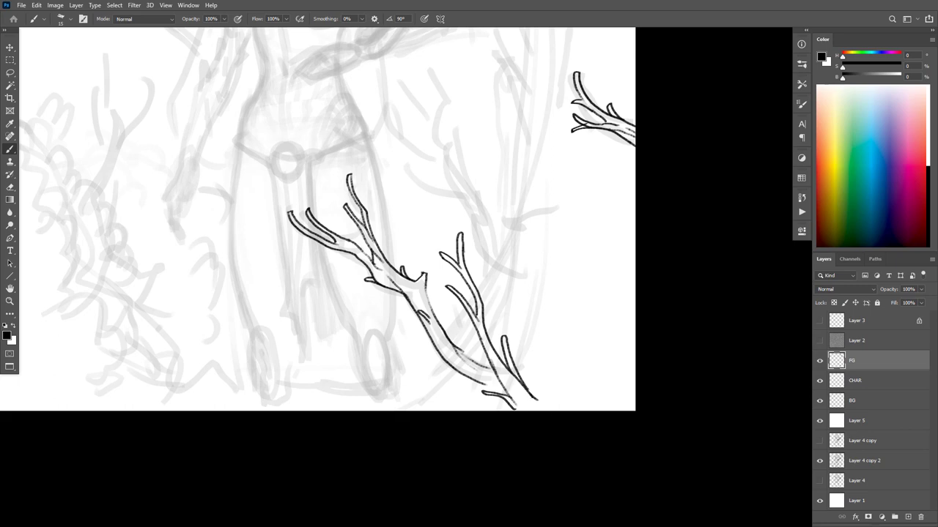
drag(532, 399, 545, 411)
mouse_move(433, 329)
mouse_down()
mouse_move(446, 353)
mouse_move(499, 385)
mouse_move(493, 374)
mouse_up()
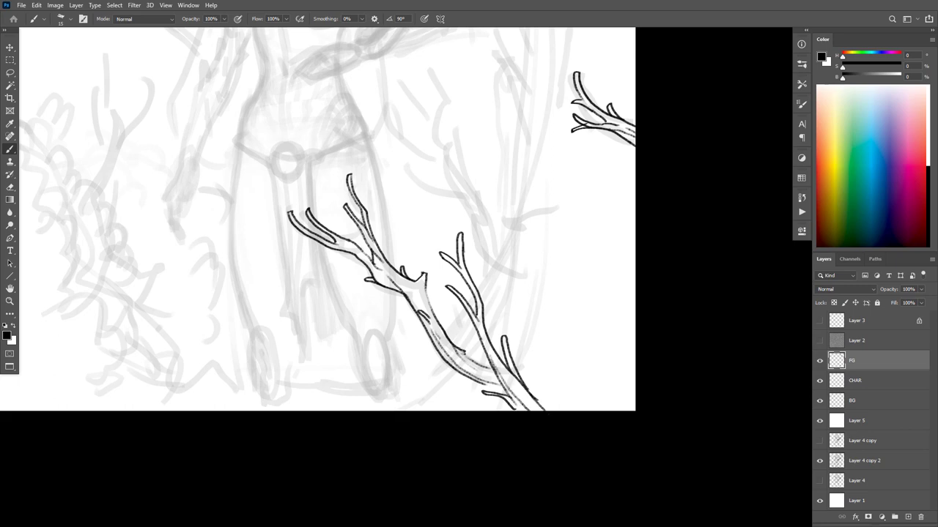
mouse_move(471, 345)
mouse_down()
mouse_move(482, 363)
mouse_move(559, 398)
mouse_move(535, 345)
mouse_move(551, 388)
mouse_up()
mouse_move(483, 383)
mouse_down()
mouse_move(506, 391)
mouse_move(475, 399)
mouse_move(461, 386)
mouse_move(482, 411)
mouse_up()
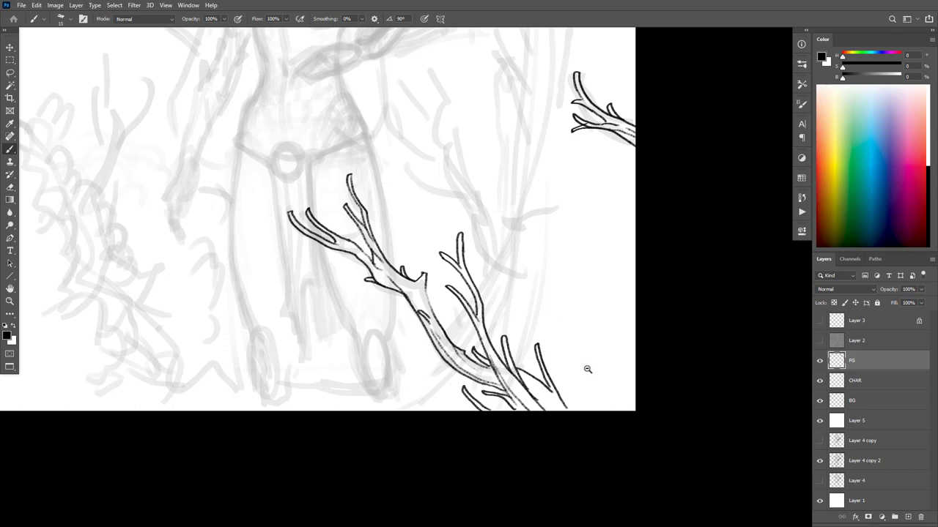
Ink a forked twig growing up from the base of the lower branches toward the canvas's right edge
scroll(588, 369, down, 6)
drag(629, 319, 666, 319)
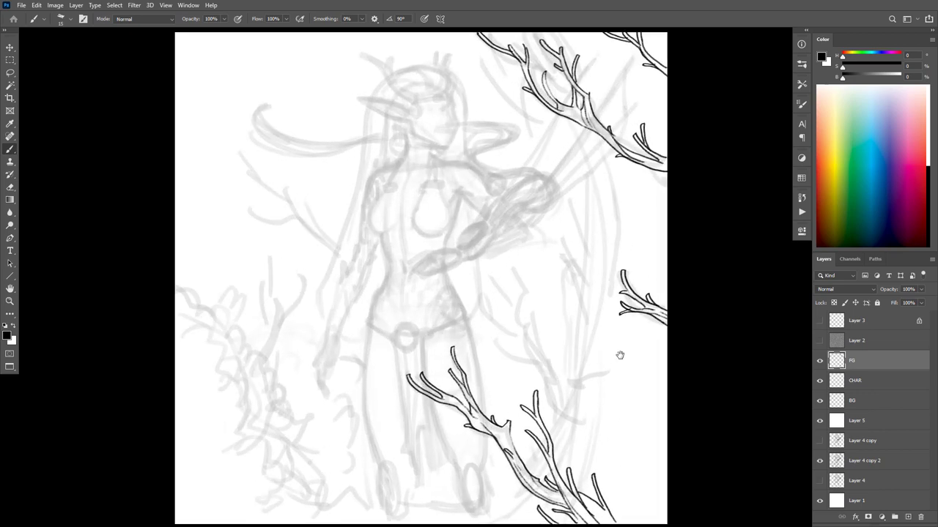
drag(620, 356, 567, 394)
drag(504, 471, 478, 415)
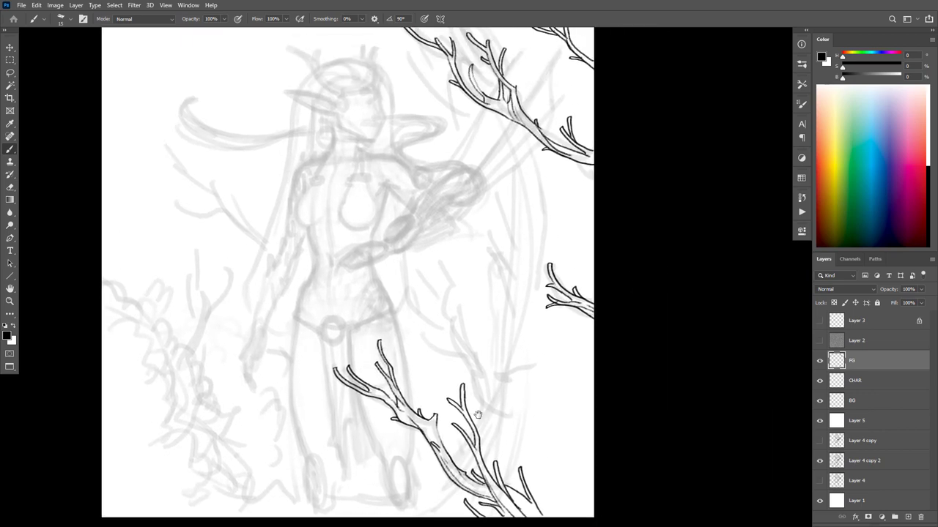
drag(510, 386, 553, 434)
drag(629, 327, 611, 269)
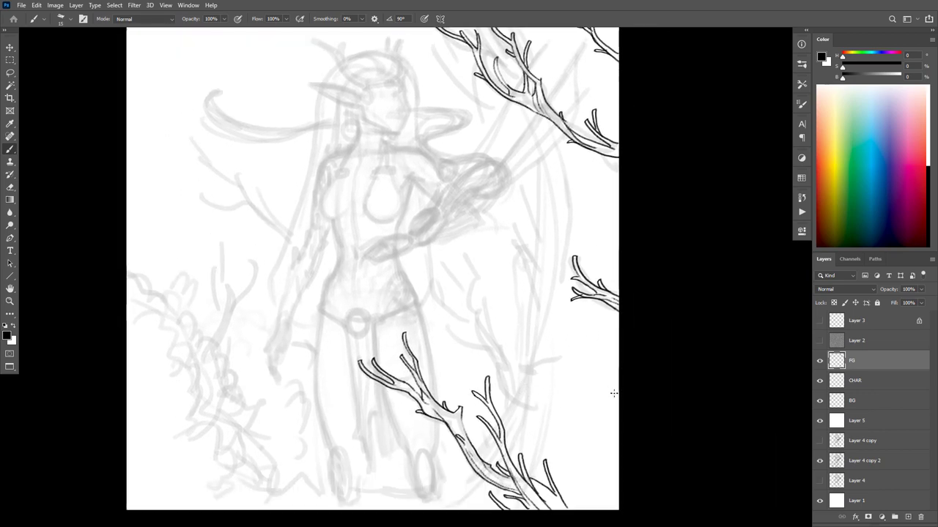
drag(616, 399, 544, 364)
key(ctrl+z)
mouse_move(553, 481)
mouse_down()
mouse_move(571, 456)
mouse_move(561, 458)
mouse_move(571, 428)
mouse_move(585, 455)
mouse_up()
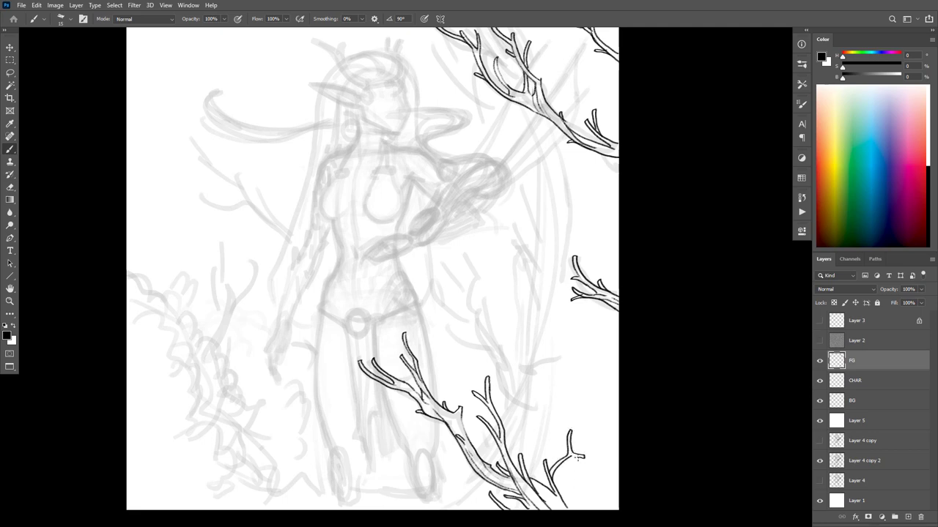
Ink a forked twig growing from the underside of the upper branch toward the elf's bow arm
drag(614, 368, 665, 405)
drag(658, 410, 651, 451)
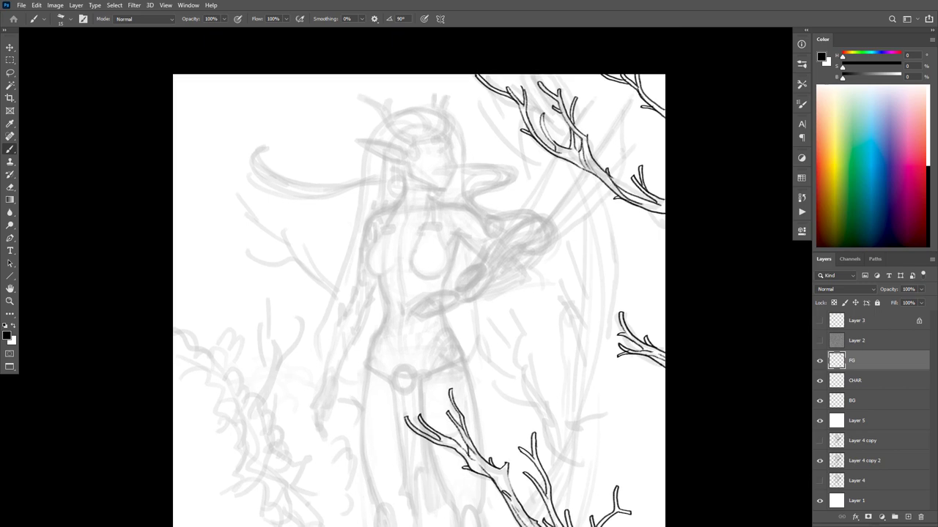
drag(674, 318, 696, 247)
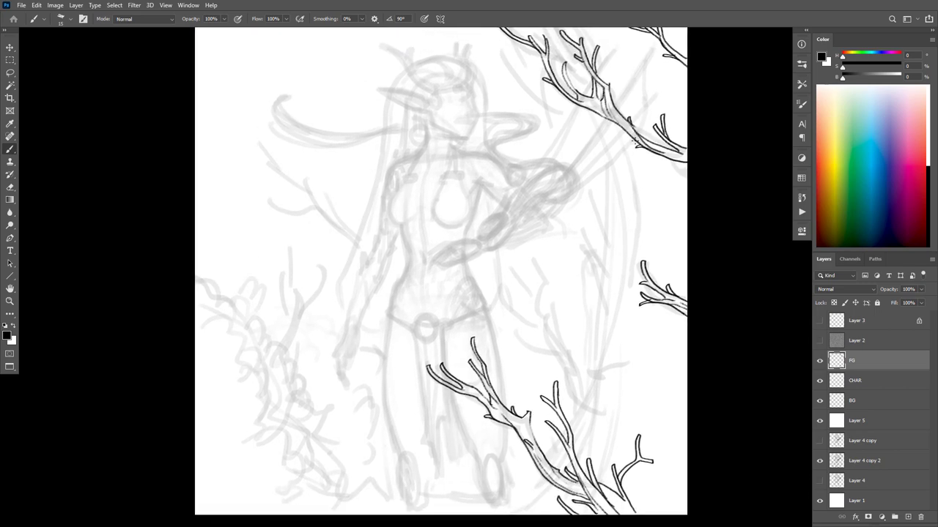
drag(632, 135, 581, 137)
Ink a long bent twig below the right-edge branch, redoing its second contour until it reads as a closed shape
mouse_move(688, 289)
mouse_down()
mouse_move(709, 244)
mouse_move(658, 290)
mouse_move(616, 280)
mouse_up()
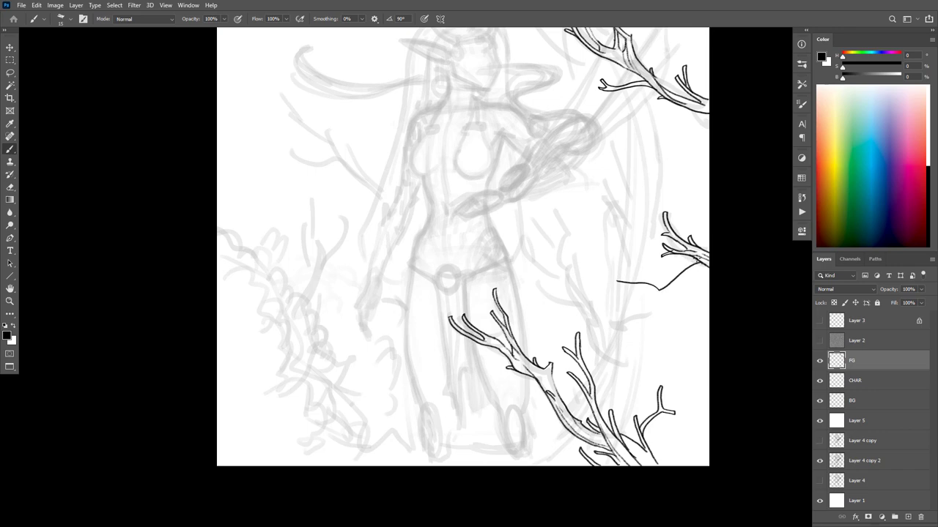
drag(697, 257, 662, 282)
key(ctrl+z)
drag(700, 256, 658, 285)
drag(640, 277, 615, 283)
scroll(711, 269, up, 2)
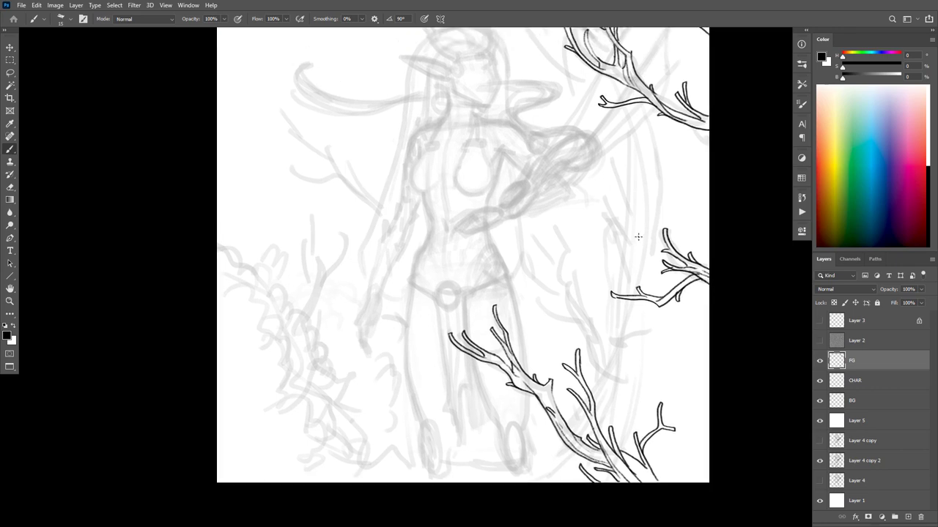
scroll(664, 283, left, 2)
scroll(498, 133, down, 2)
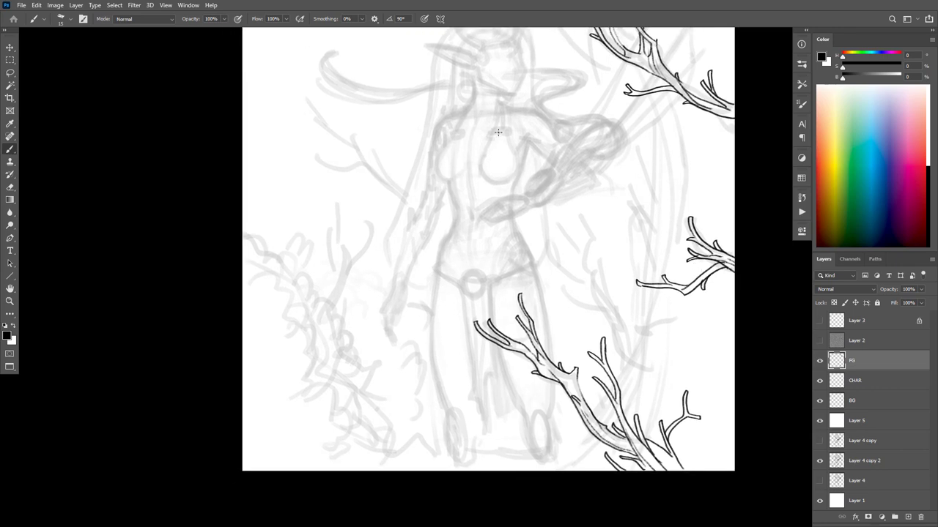
drag(718, 352, 722, 328)
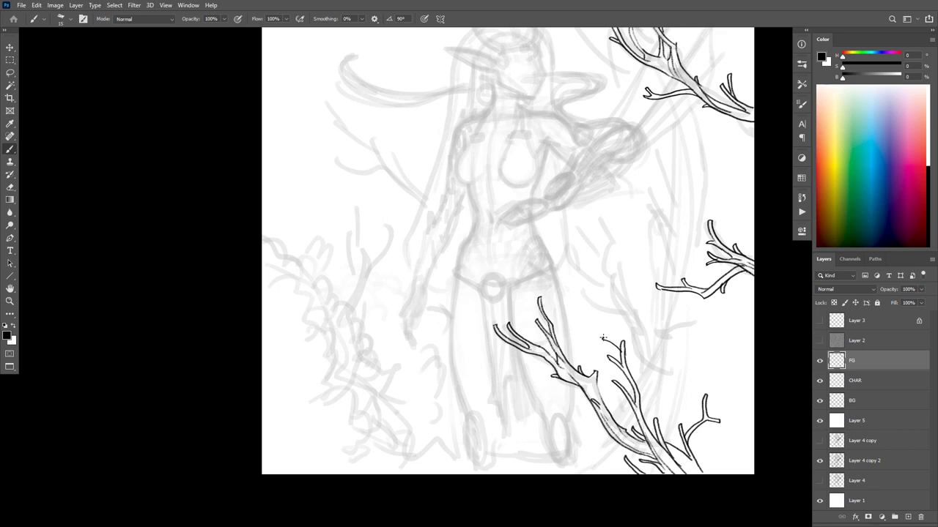
mouse_move(688, 350)
mouse_down()
mouse_move(708, 381)
mouse_move(695, 436)
mouse_up()
drag(722, 374, 704, 292)
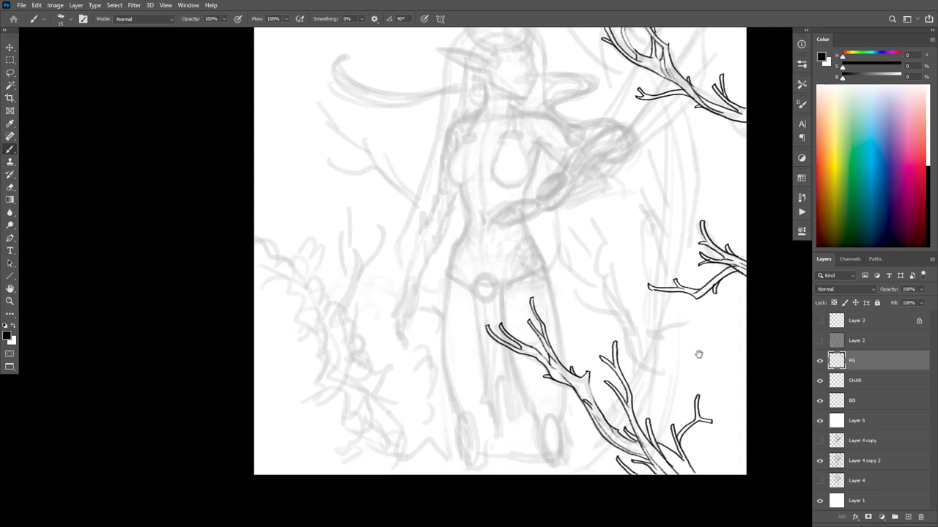
Ink clusters of small pointed leaves on the upper tip and the long lower twig of the right-edge branch
drag(698, 350, 719, 344)
alt+click(702, 366)
alt+click(706, 367)
ctrl+click(709, 355)
ctrl+click(722, 301)
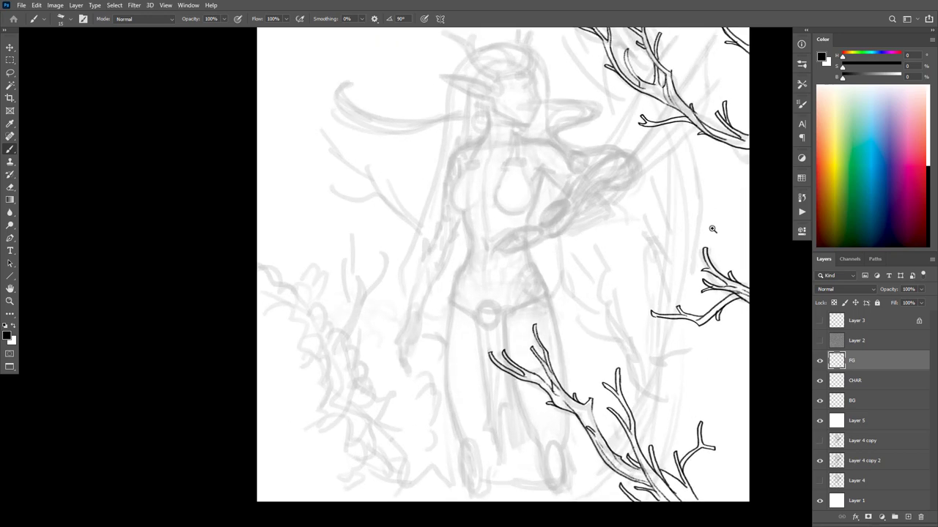
ctrl+click(711, 232)
mouse_move(707, 256)
mouse_down()
mouse_move(700, 227)
mouse_move(697, 262)
mouse_move(681, 265)
mouse_up()
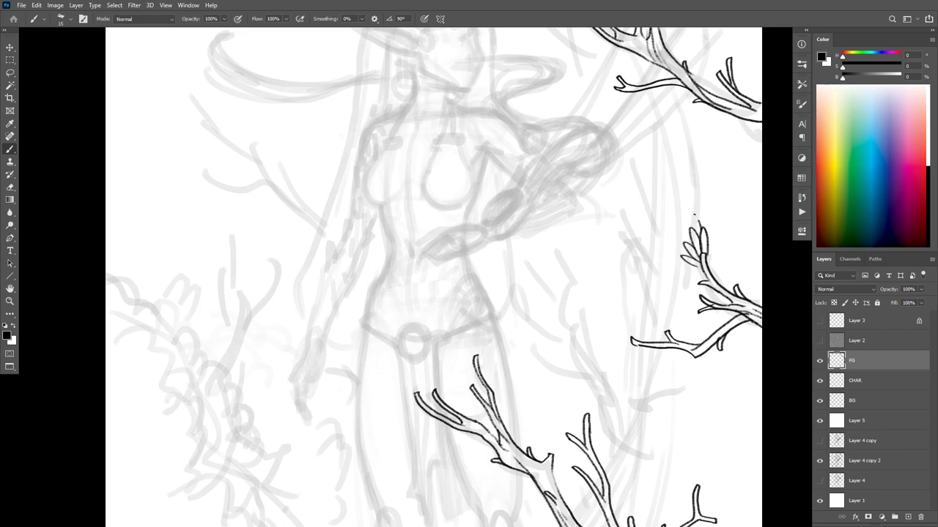
drag(694, 215, 709, 264)
drag(685, 229, 672, 218)
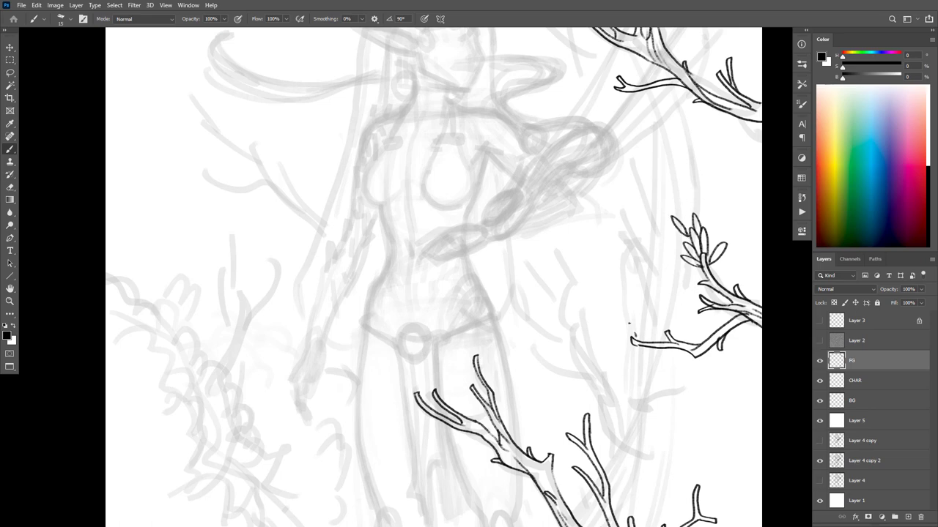
mouse_move(628, 323)
mouse_down()
mouse_move(631, 341)
mouse_move(605, 306)
mouse_move(622, 334)
mouse_move(657, 306)
mouse_move(666, 333)
mouse_move(671, 317)
mouse_up()
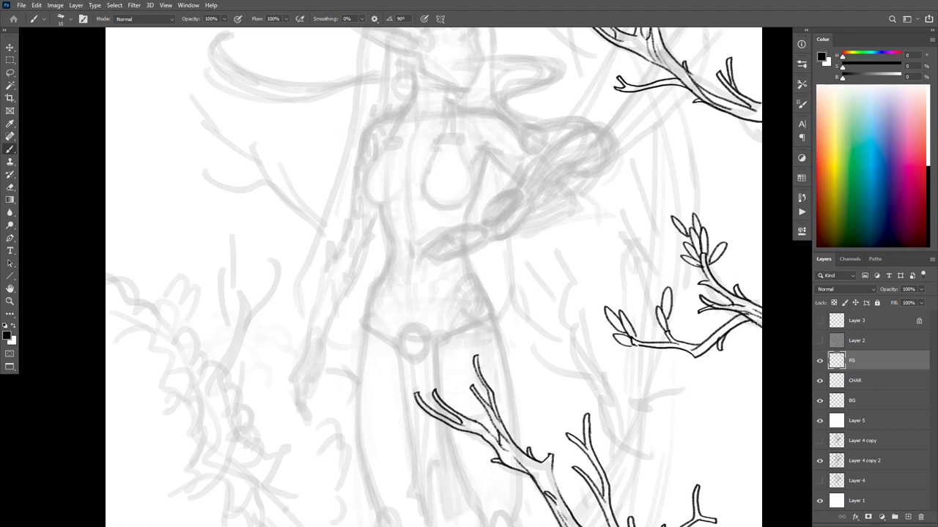
drag(753, 162, 727, 284)
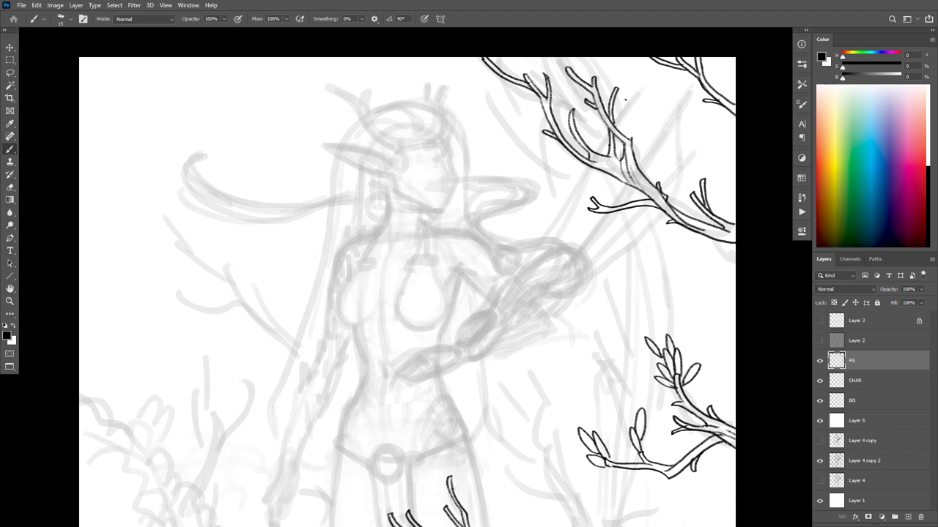
Ink single pointed leaves on the upper branch's twigs and on the branch in the canvas's top corner
drag(616, 87, 617, 69)
mouse_move(630, 139)
mouse_down()
mouse_move(635, 113)
mouse_move(632, 140)
mouse_up()
mouse_move(717, 92)
mouse_down()
mouse_move(716, 70)
mouse_move(721, 95)
mouse_move(683, 87)
mouse_up()
mouse_move(729, 122)
mouse_down()
mouse_move(705, 116)
mouse_move(729, 115)
mouse_up()
key(ctrl+z)
key(ctrl+z)
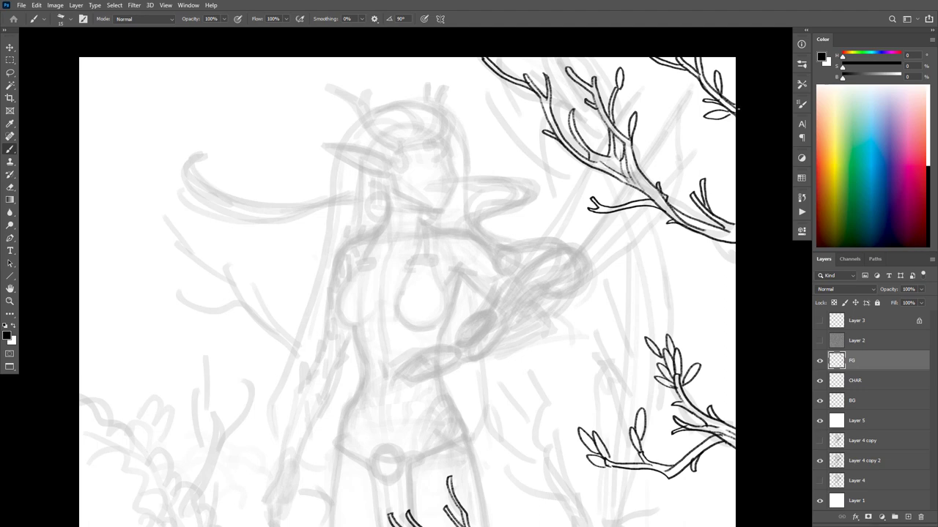
Ink more pointed leaves at the outer tips of the right-edge branch and its long lower twig
drag(665, 320, 701, 183)
drag(665, 235, 640, 229)
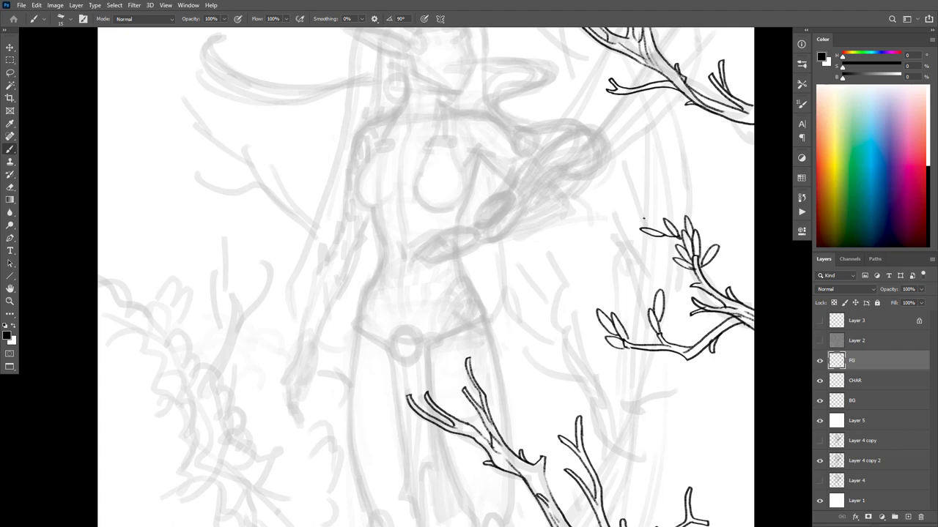
mouse_move(652, 230)
mouse_down()
mouse_move(633, 200)
mouse_move(655, 230)
mouse_up()
mouse_move(596, 291)
mouse_down()
mouse_move(600, 280)
mouse_move(607, 313)
mouse_up()
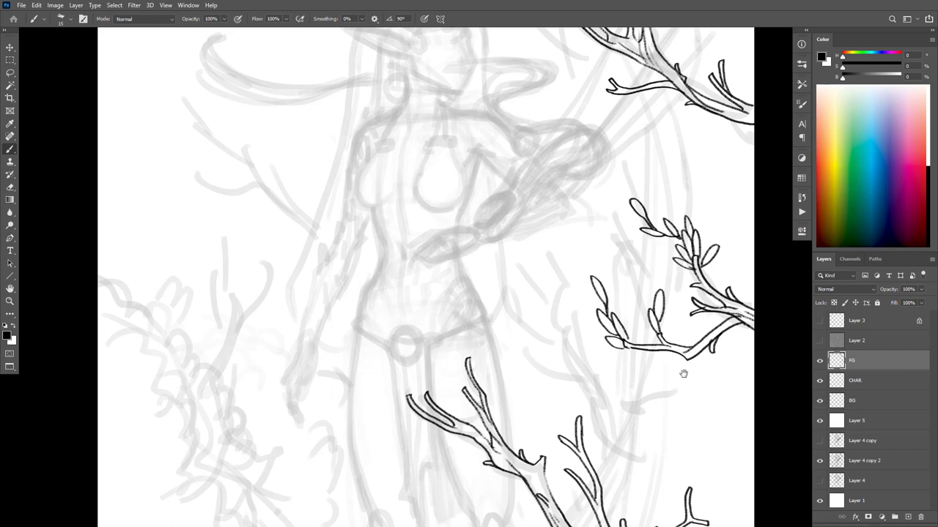
Ink a cluster of pointed leaves entering from the canvas's right edge below the long bent twig
mouse_move(683, 373)
mouse_down()
mouse_move(724, 371)
mouse_move(741, 293)
mouse_move(728, 254)
mouse_move(721, 269)
mouse_move(731, 283)
mouse_move(718, 281)
mouse_move(719, 293)
mouse_move(730, 301)
mouse_move(697, 303)
mouse_up()
alt+click(692, 374)
alt+click(694, 373)
ctrl+click(738, 297)
ctrl+click(736, 296)
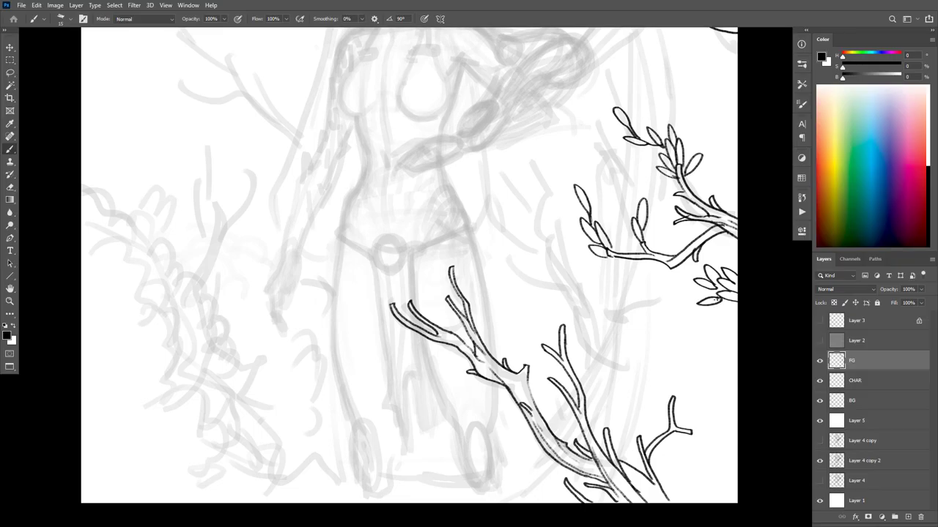
drag(706, 346, 652, 341)
drag(730, 376, 726, 402)
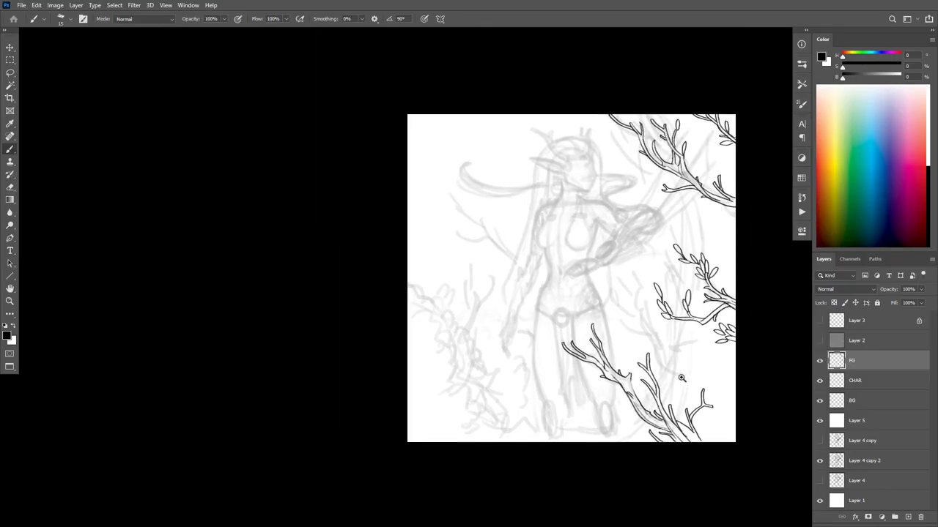
Ink a small group of leaves at the tip of the tall forked twig rising from the lower branches
scroll(682, 377, up, 4)
mouse_move(586, 332)
mouse_down()
mouse_move(592, 345)
mouse_move(604, 314)
mouse_move(614, 328)
mouse_move(588, 300)
mouse_move(595, 321)
mouse_up()
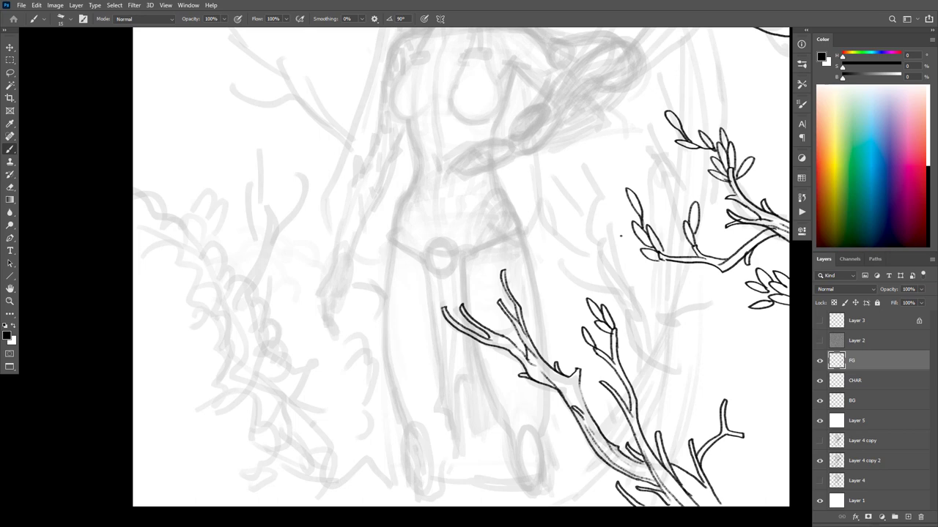
drag(654, 388, 722, 401)
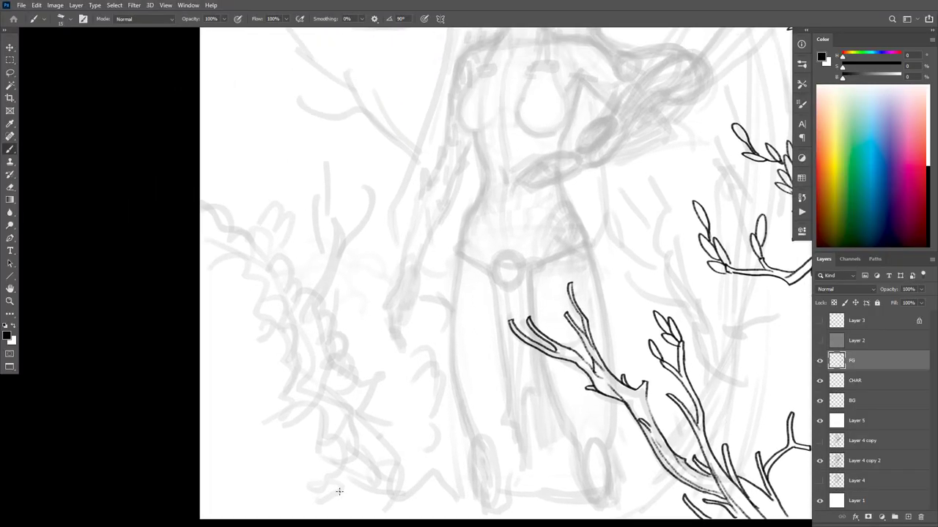
mouse_move(607, 383)
mouse_down()
mouse_move(512, 420)
mouse_move(590, 383)
mouse_up()
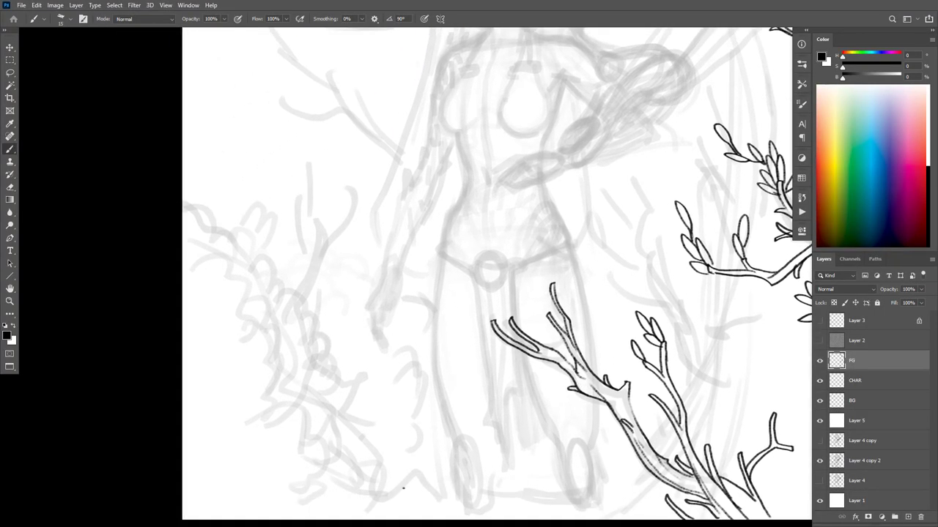
Ink leaves at the end of the thin twig under the upper branch, near the elf's bow arm
scroll(665, 414, up, 5)
scroll(665, 414, right, 3)
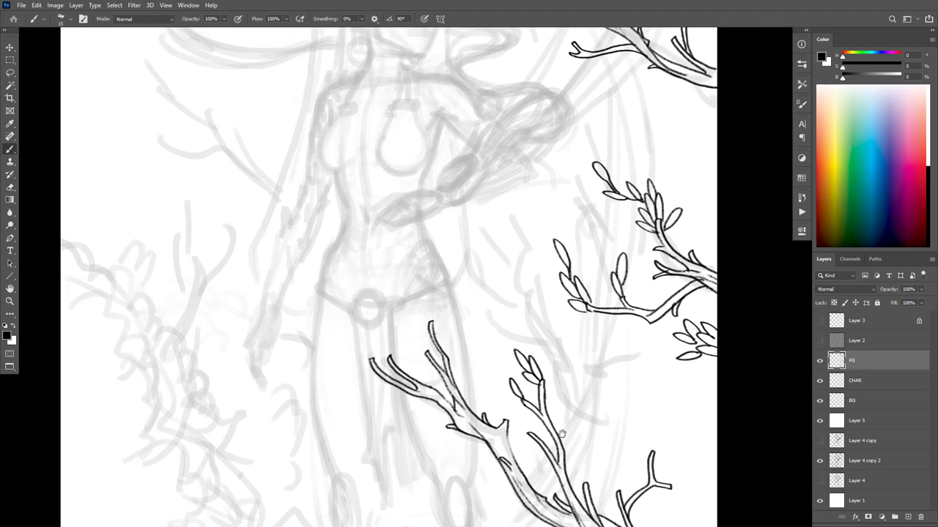
scroll(680, 317, up, 2)
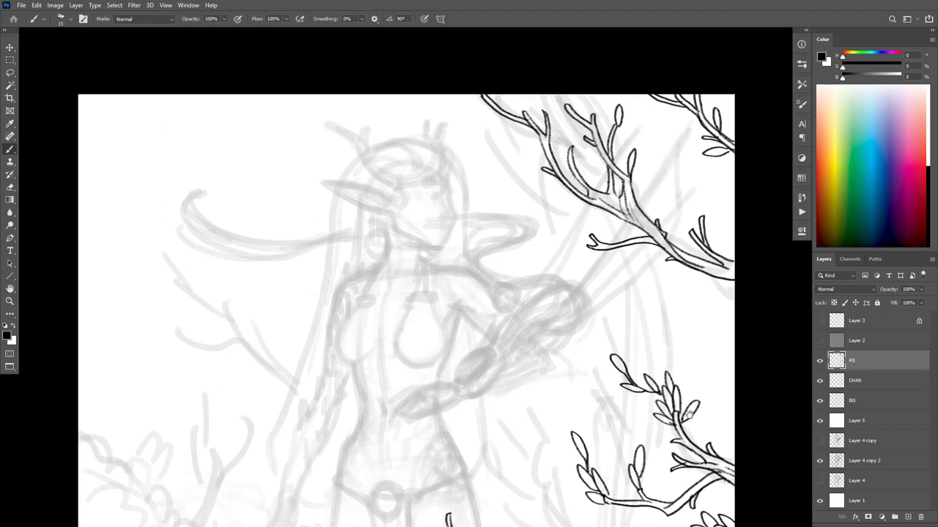
mouse_move(592, 235)
mouse_down()
mouse_move(564, 212)
mouse_move(589, 247)
mouse_up()
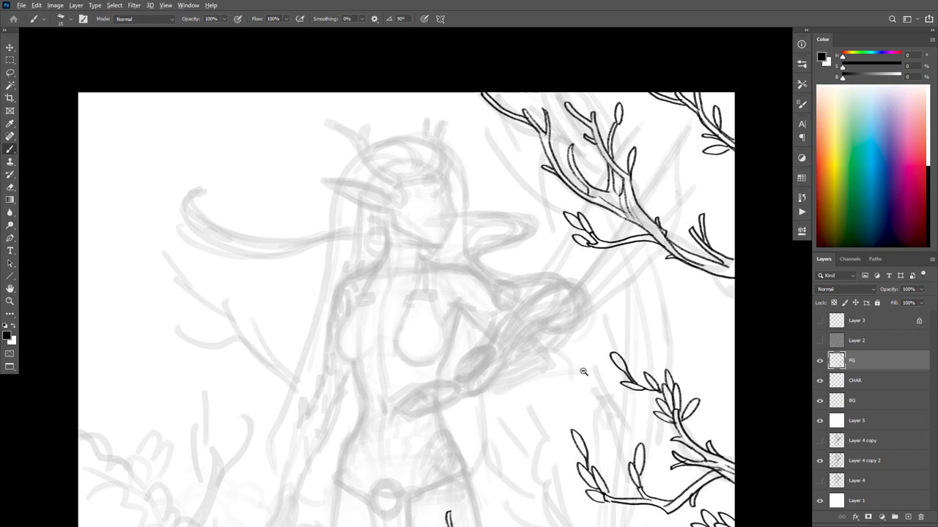
Ink a second group of leaves partway down the tall forked twig of the lower branches
scroll(584, 372, down, 5)
scroll(672, 282, up, 3)
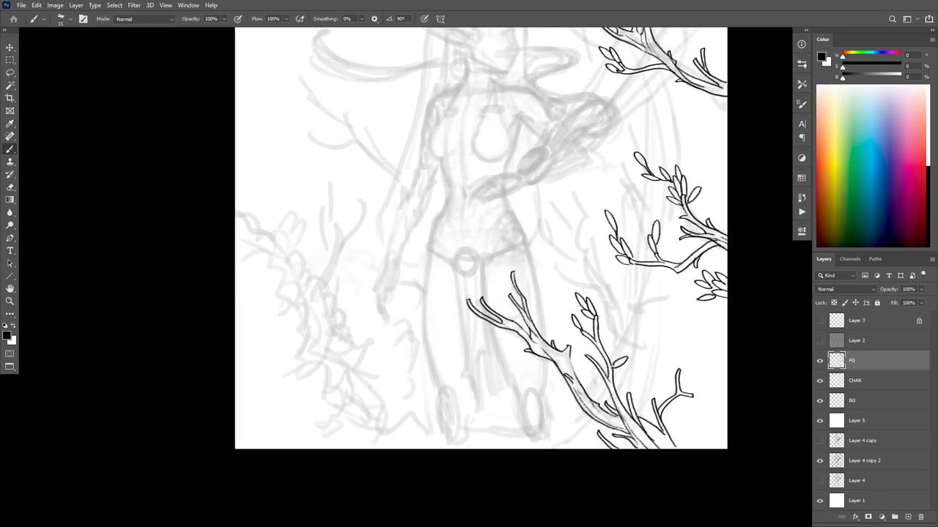
mouse_move(623, 362)
mouse_down()
mouse_move(645, 359)
mouse_move(624, 366)
mouse_move(643, 344)
mouse_up()
mouse_move(643, 345)
mouse_down()
mouse_move(616, 382)
mouse_move(619, 349)
mouse_up()
Clear part of the small forked twig beside the lower branches and ink leaves along it and at its tip
drag(680, 325, 698, 298)
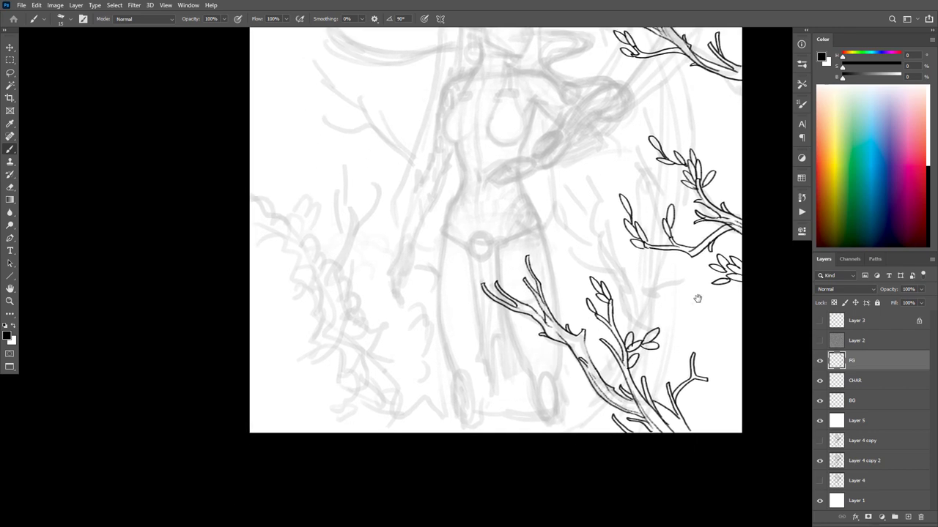
drag(700, 375, 704, 380)
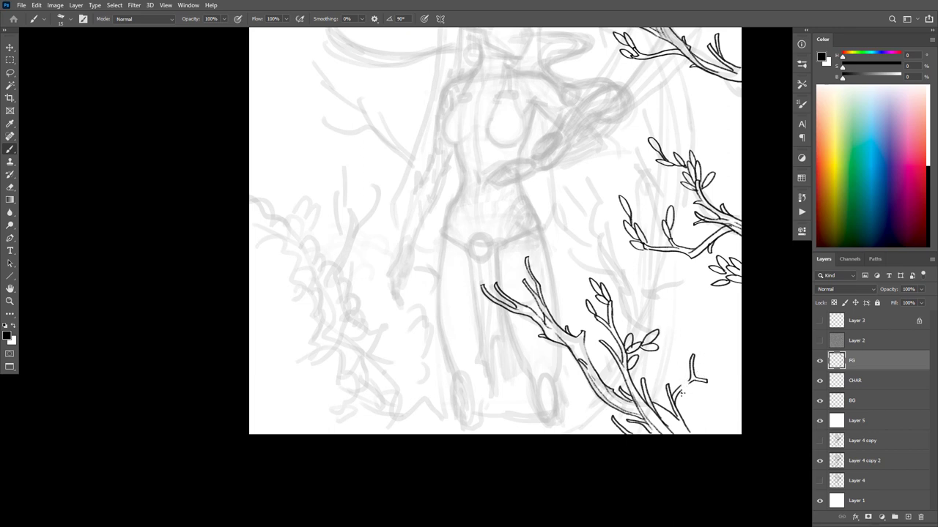
mouse_move(681, 394)
mouse_down()
mouse_move(685, 370)
mouse_move(686, 395)
mouse_move(678, 370)
mouse_move(676, 388)
mouse_up()
mouse_move(694, 353)
mouse_down()
mouse_move(700, 339)
mouse_move(695, 356)
mouse_move(756, 441)
mouse_up()
key(space)
scroll(755, 440, down, 6)
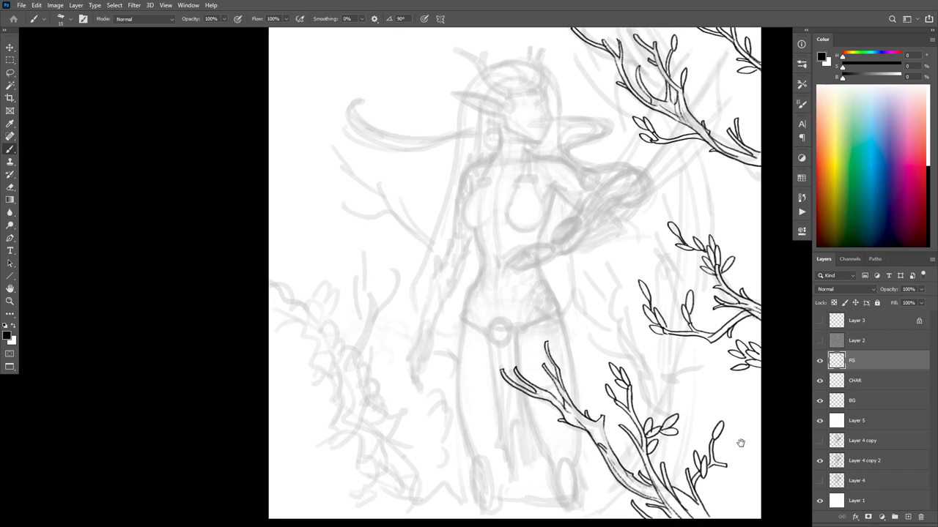
Ink a forked twig growing in from the canvas's left edge, with side shoots and leaves on its upper tip
scroll(726, 423, up, 5)
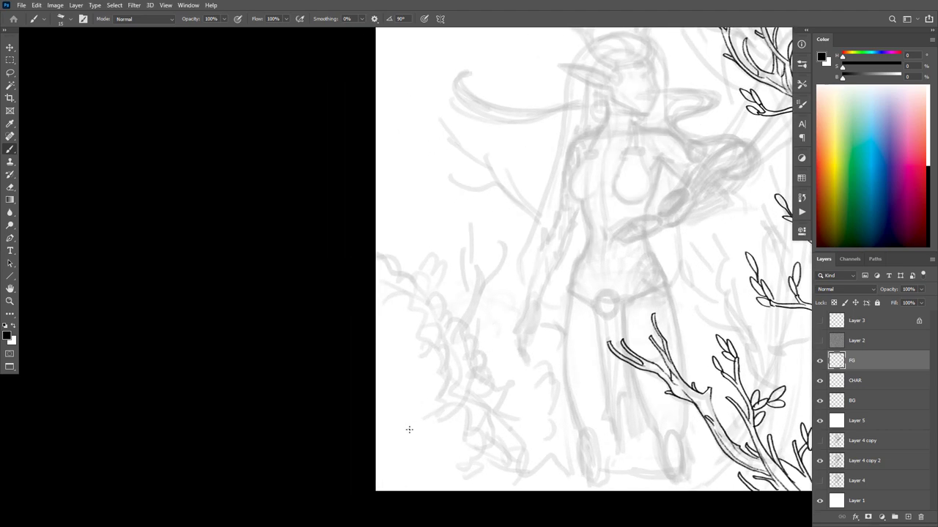
mouse_move(376, 437)
mouse_down()
mouse_move(422, 391)
mouse_move(408, 375)
mouse_up()
mouse_move(409, 417)
mouse_down()
mouse_move(443, 387)
mouse_move(423, 386)
mouse_move(424, 363)
mouse_move(420, 388)
mouse_move(401, 365)
mouse_move(416, 381)
mouse_move(415, 345)
mouse_move(421, 361)
mouse_up()
mouse_move(421, 361)
mouse_down()
mouse_move(421, 327)
mouse_move(425, 348)
mouse_up()
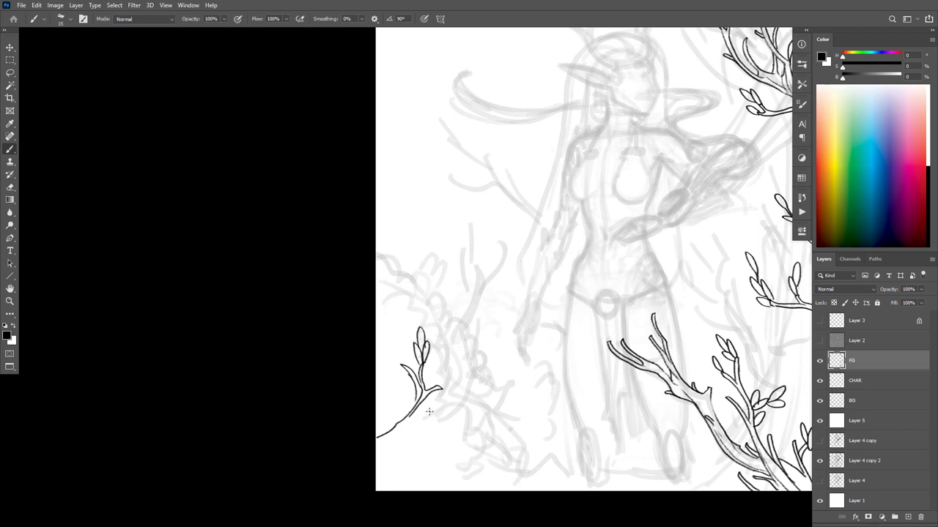
mouse_move(414, 396)
mouse_down()
mouse_move(401, 414)
mouse_move(399, 391)
mouse_move(402, 411)
mouse_move(427, 420)
mouse_up()
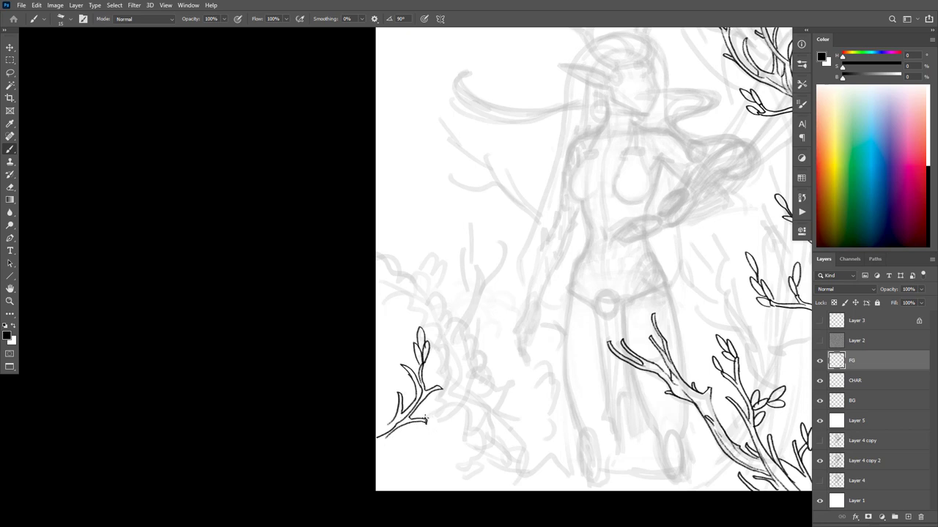
mouse_move(377, 442)
mouse_down()
mouse_move(388, 436)
mouse_move(377, 433)
mouse_up()
Ink a second leafy twig rising from the bottom edge in the canvas's lower-left corner
mouse_move(441, 444)
mouse_down()
mouse_move(456, 427)
mouse_move(434, 428)
mouse_move(439, 450)
mouse_move(454, 411)
mouse_move(438, 453)
mouse_move(427, 440)
mouse_move(436, 456)
mouse_move(419, 484)
mouse_move(407, 454)
mouse_move(414, 474)
mouse_move(451, 469)
mouse_move(419, 490)
mouse_up()
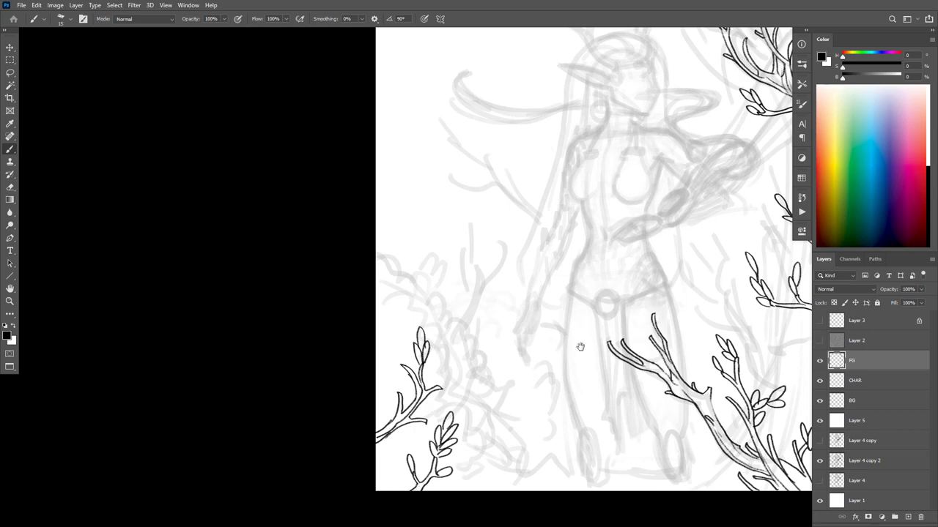
scroll(580, 371, up, 2)
scroll(438, 426, up, 1)
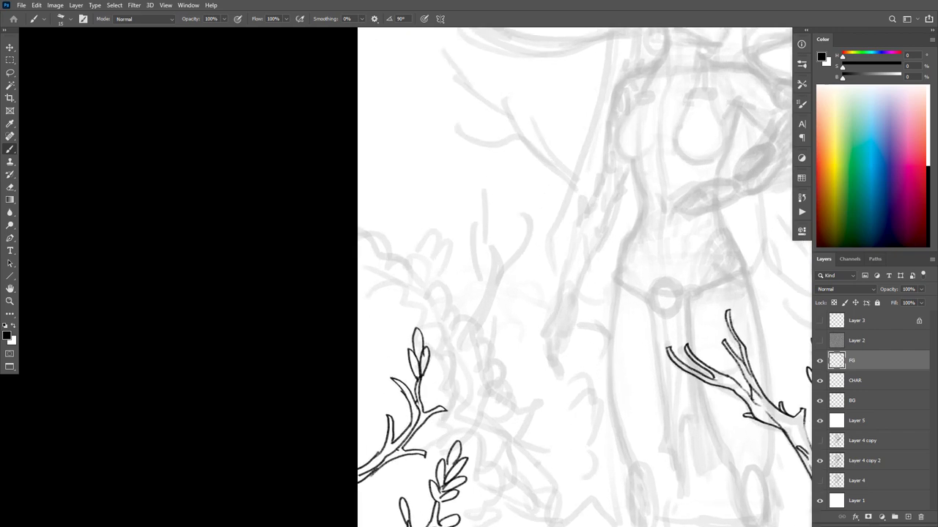
scroll(554, 425, down, 6)
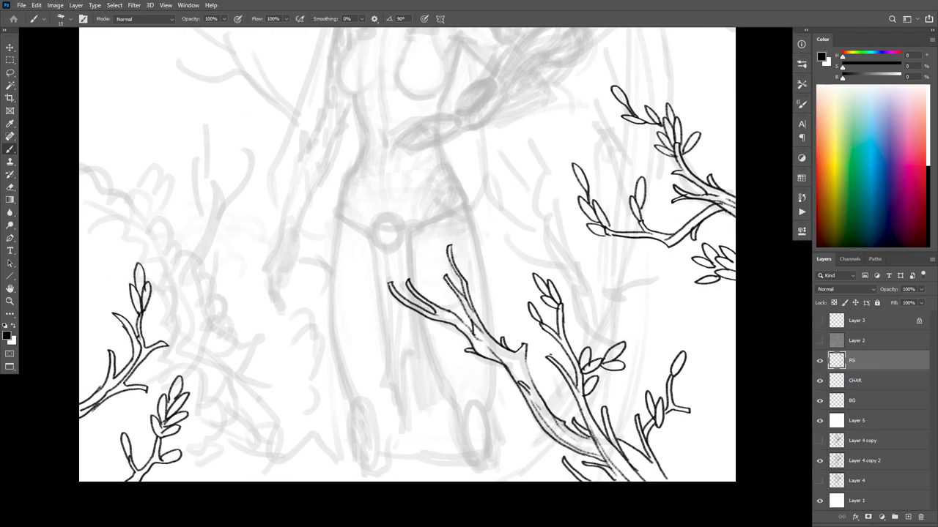
drag(525, 361, 533, 382)
Review the finished foreground branches and make the CHAR layer active for inking the elf
drag(697, 98, 668, 354)
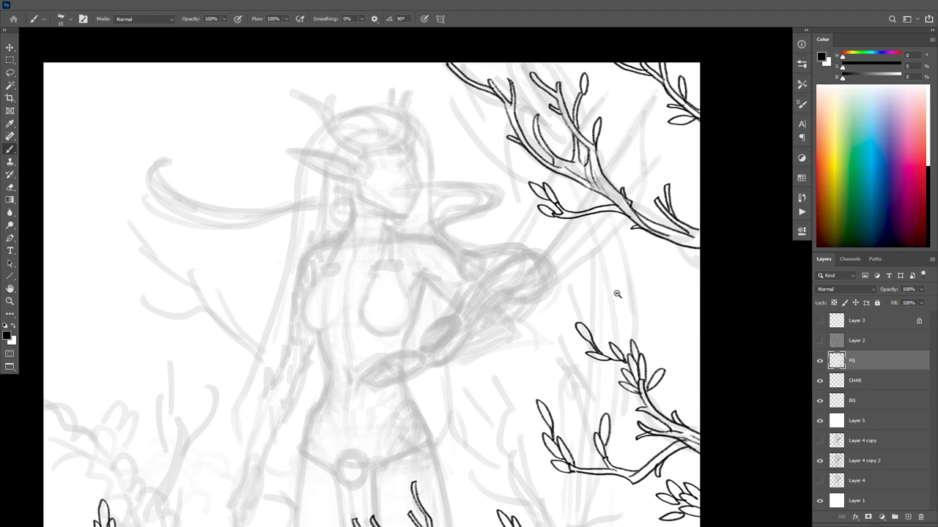
scroll(635, 284, down, 2)
drag(659, 306, 679, 205)
drag(671, 257, 674, 370)
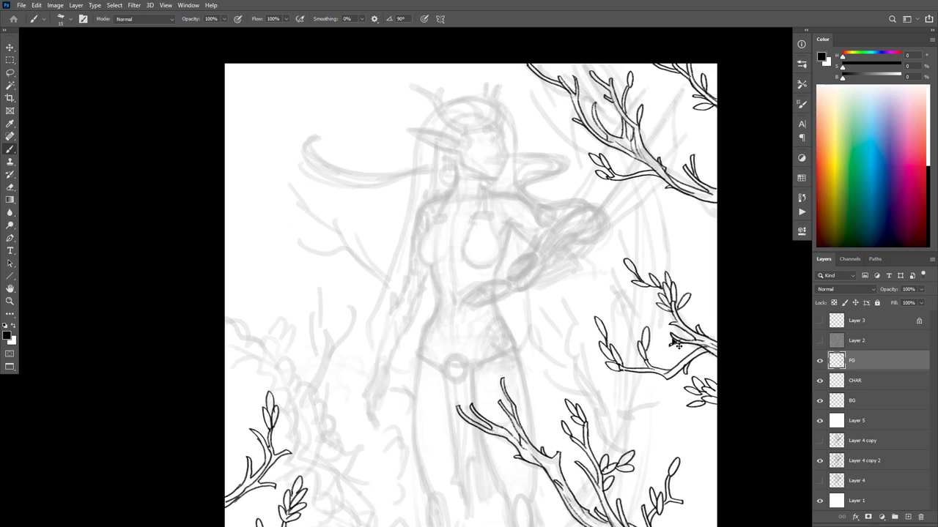
click(862, 384)
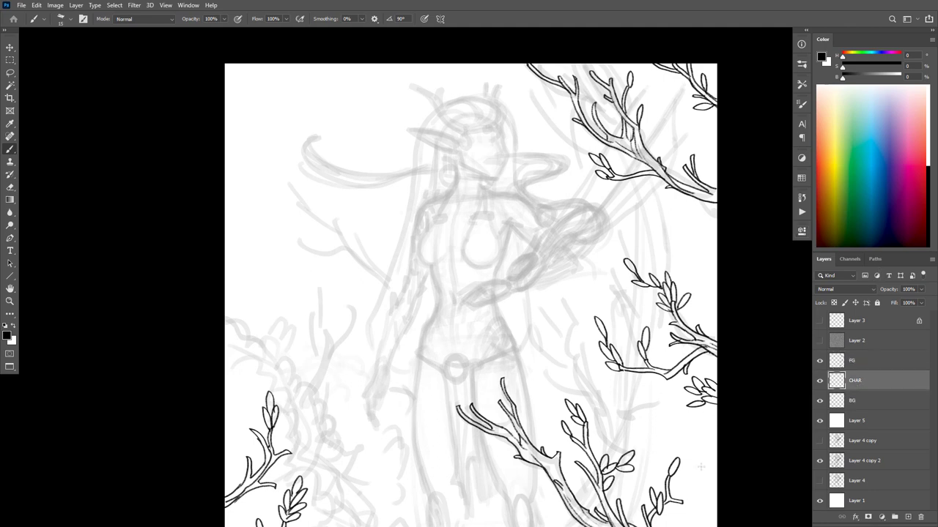
drag(667, 382, 708, 349)
ctrl+click(667, 240)
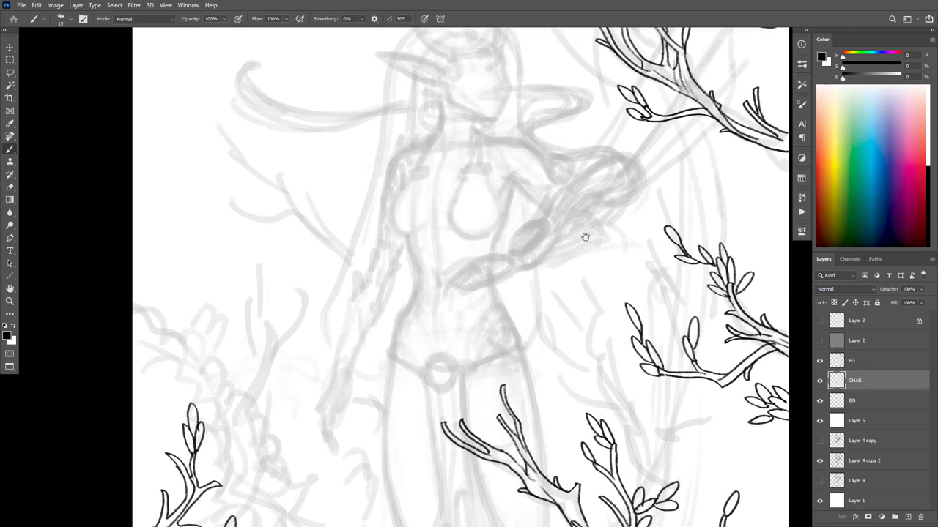
mouse_move(595, 263)
mouse_down()
mouse_move(623, 338)
mouse_move(619, 320)
mouse_move(663, 297)
mouse_move(655, 345)
mouse_up()
drag(597, 261, 614, 261)
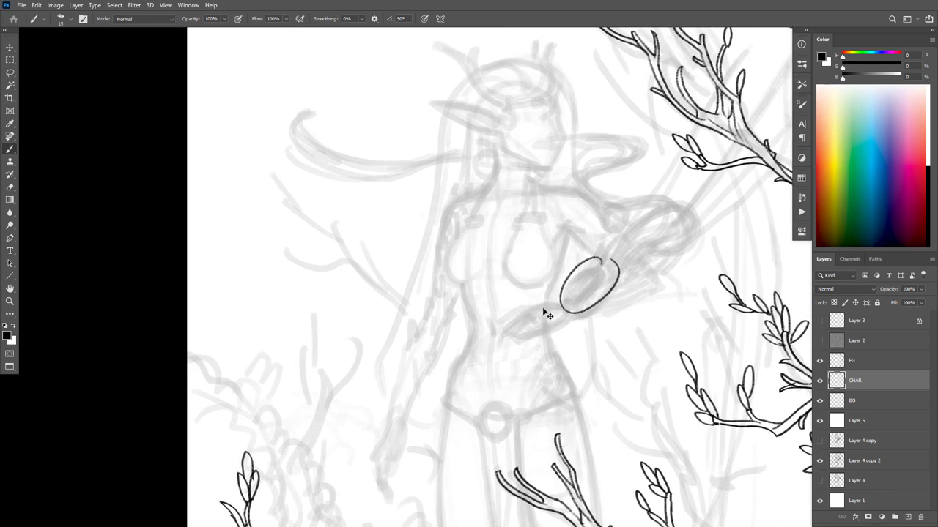
key(ctrl+z)
mouse_move(553, 308)
mouse_down()
mouse_move(498, 323)
mouse_move(554, 307)
mouse_up()
key(ctrl+z)
mouse_move(546, 80)
mouse_down()
mouse_move(554, 159)
mouse_move(565, 106)
mouse_up()
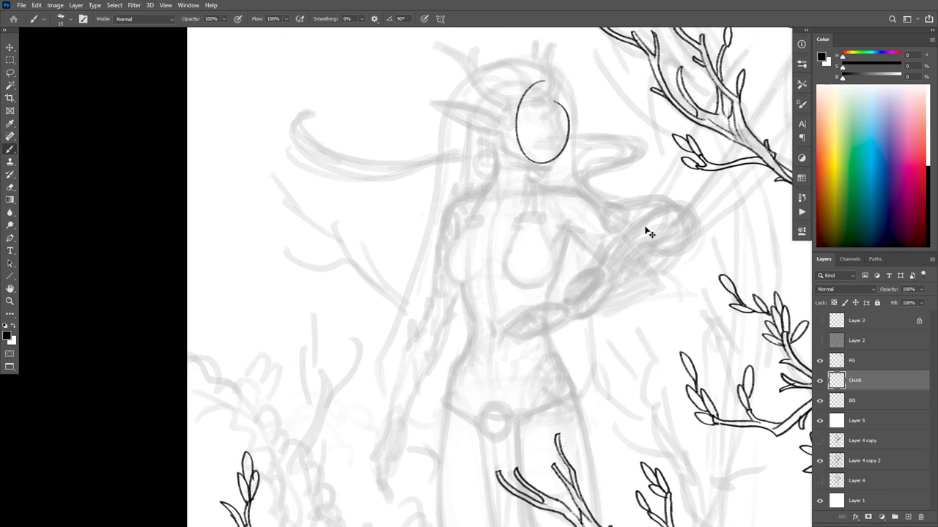
key(ctrl+z)
Ink a dragon head with a long horn and an eye over the dark oval beside the elf's chest
scroll(630, 257, up, 3)
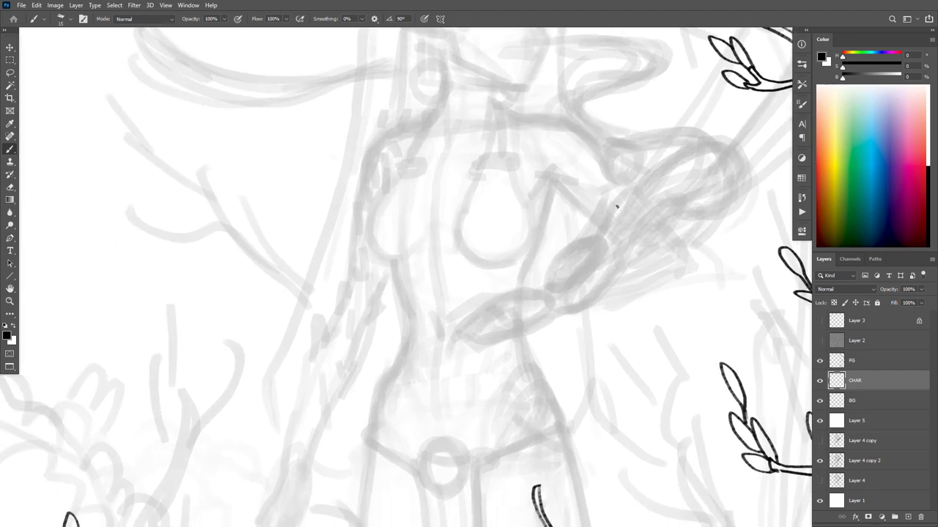
drag(579, 243, 634, 182)
mouse_move(580, 236)
mouse_down()
mouse_move(567, 255)
mouse_move(590, 223)
mouse_up()
mouse_move(597, 256)
mouse_down()
mouse_move(615, 241)
mouse_move(607, 219)
mouse_move(634, 187)
mouse_up()
mouse_move(579, 239)
mouse_down()
mouse_move(557, 256)
mouse_move(540, 294)
mouse_move(602, 258)
mouse_move(581, 259)
mouse_up()
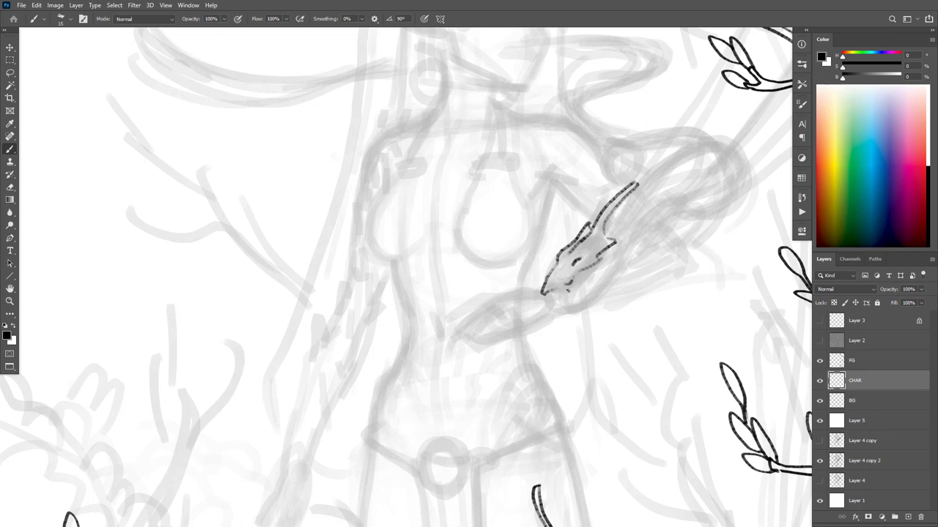
Ink the dragon head's mouth and back edge, plus a long curved double contour beneath it
drag(551, 292, 567, 290)
key(ctrl+z)
mouse_move(603, 231)
mouse_down()
mouse_move(617, 235)
mouse_move(593, 286)
mouse_move(579, 283)
mouse_move(593, 266)
mouse_move(556, 292)
mouse_move(571, 316)
mouse_move(614, 280)
mouse_move(644, 229)
mouse_up()
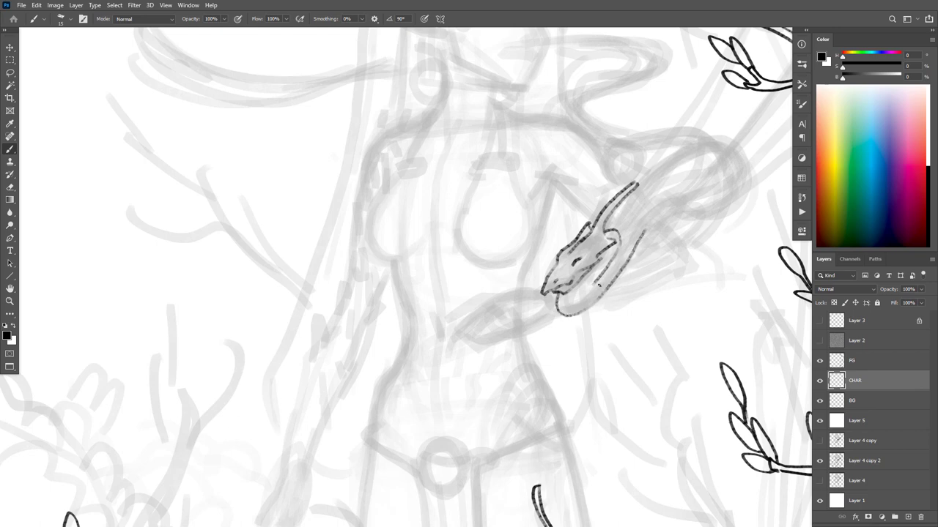
key(Tab)
key(Tab)
drag(601, 274, 578, 312)
Ink short spikes behind the dragon head and try extra detail strokes around its eye
mouse_move(605, 227)
mouse_down()
mouse_move(628, 229)
mouse_move(620, 257)
mouse_up()
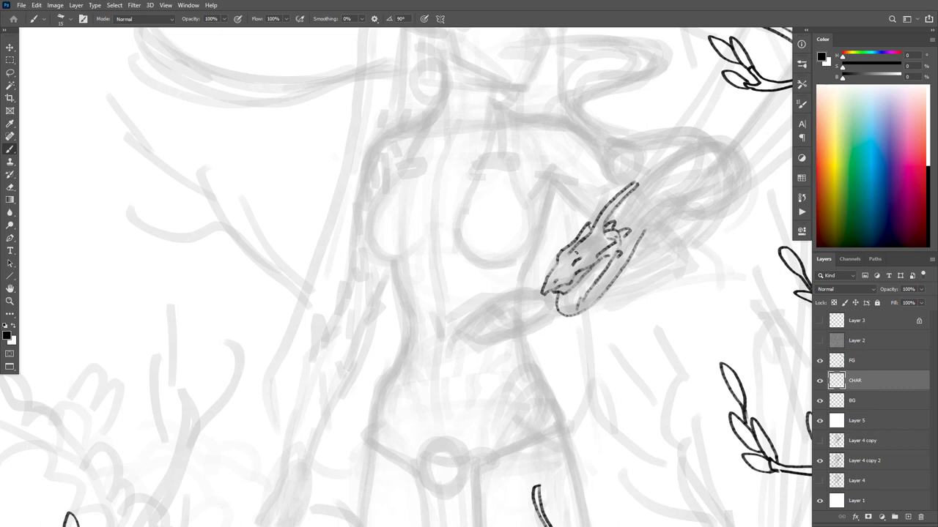
drag(576, 251, 569, 255)
drag(571, 261, 561, 267)
key(ctrl+z)
Ink another small horn at the back of the dragon head and erase the lines overlapping its base
drag(646, 293, 643, 318)
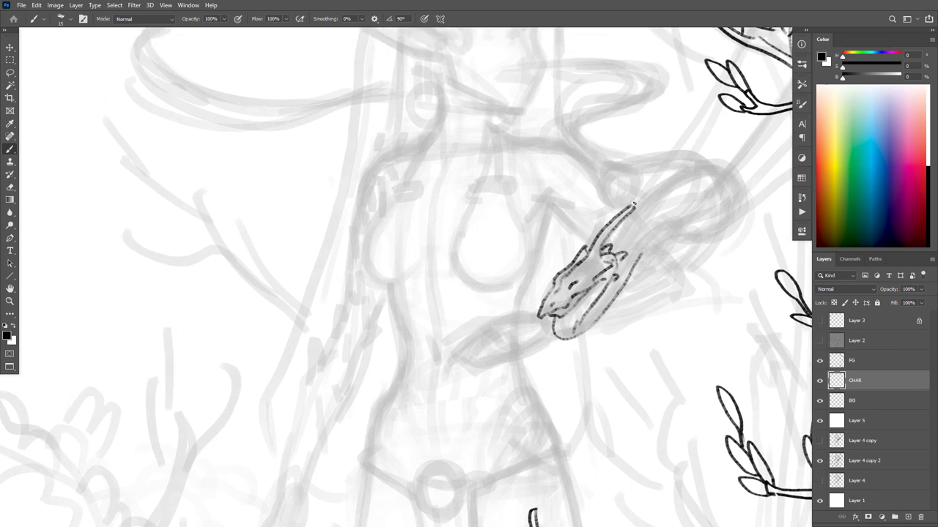
drag(650, 298, 568, 336)
key(e)
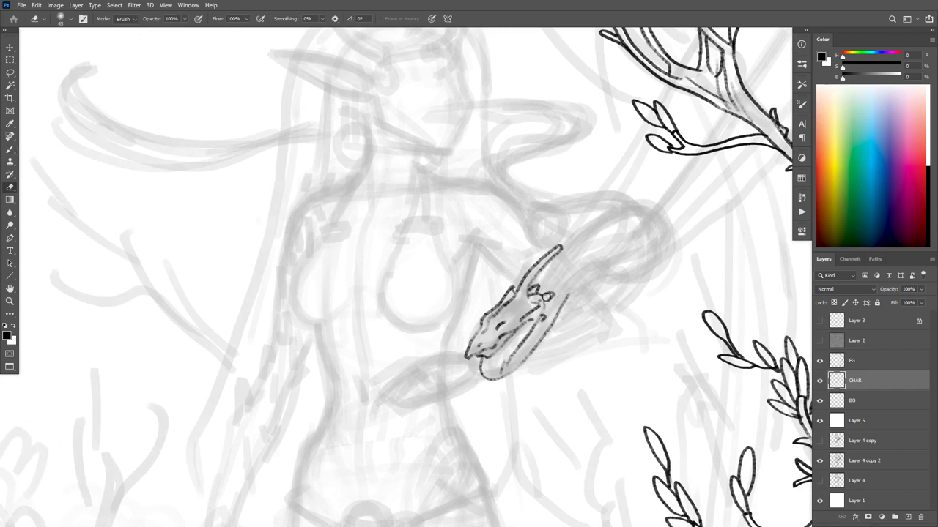
drag(546, 298, 538, 301)
key(b)
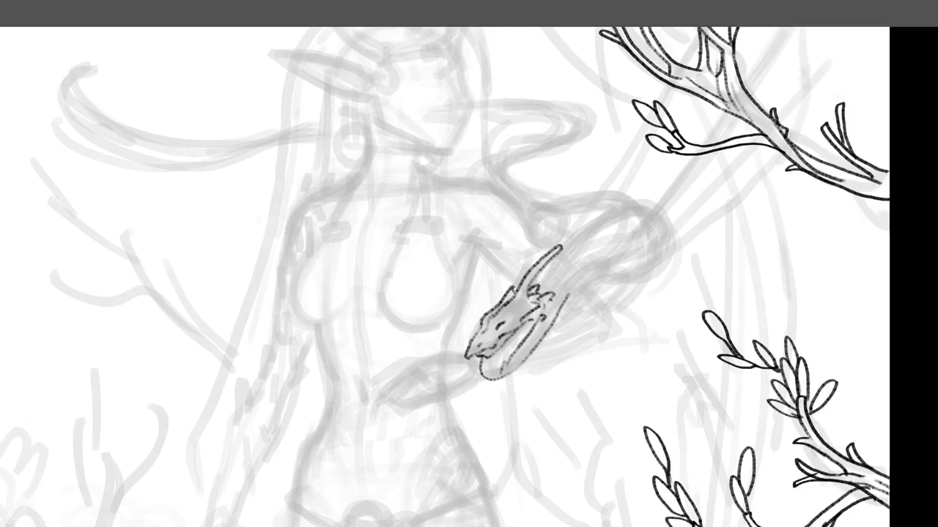
drag(596, 320, 564, 348)
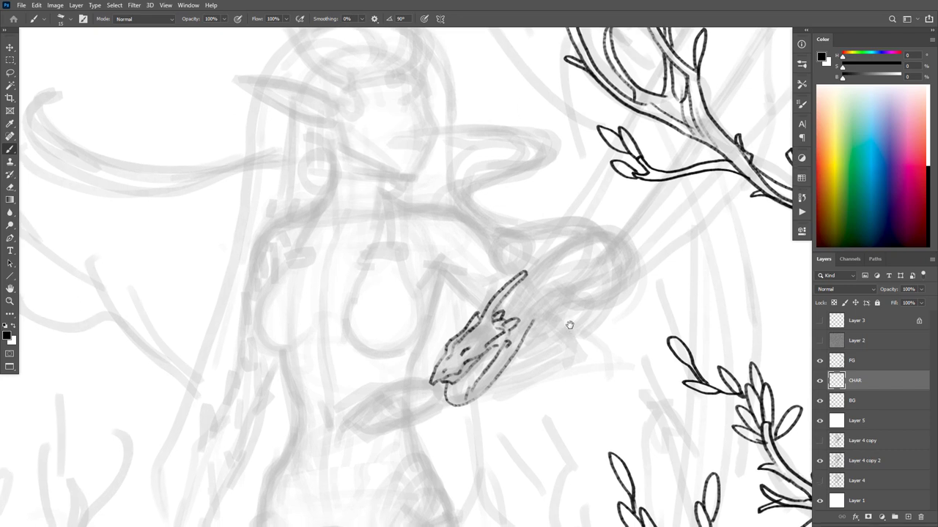
Ink a small spike behind the dragon's jaw, the long neck contour rising from its head, and the body outline by the elf's shoulder
drag(494, 355, 501, 363)
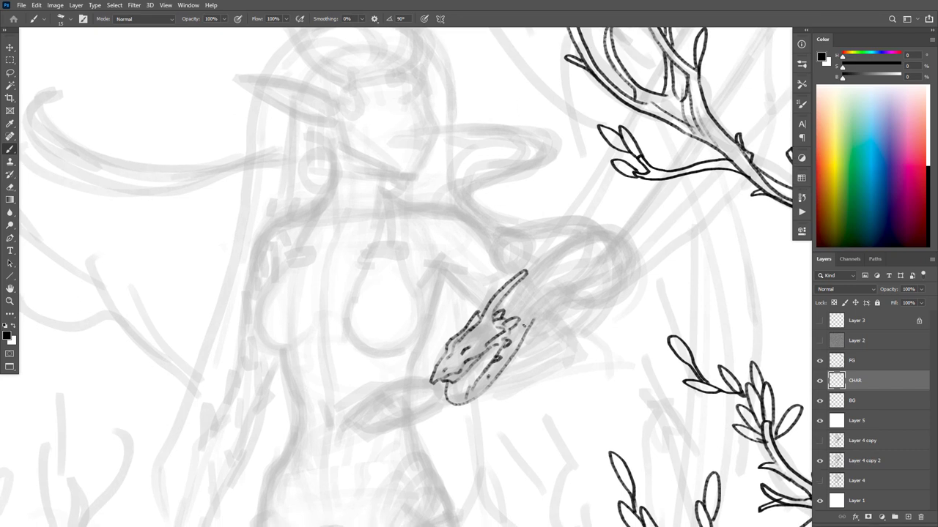
mouse_move(509, 311)
mouse_down()
mouse_move(526, 274)
mouse_move(597, 229)
mouse_up()
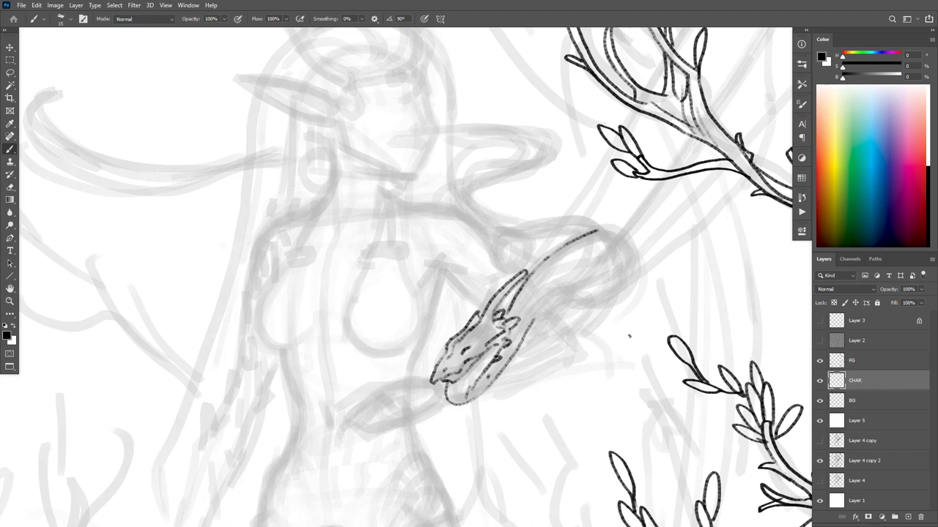
key(ctrl+z)
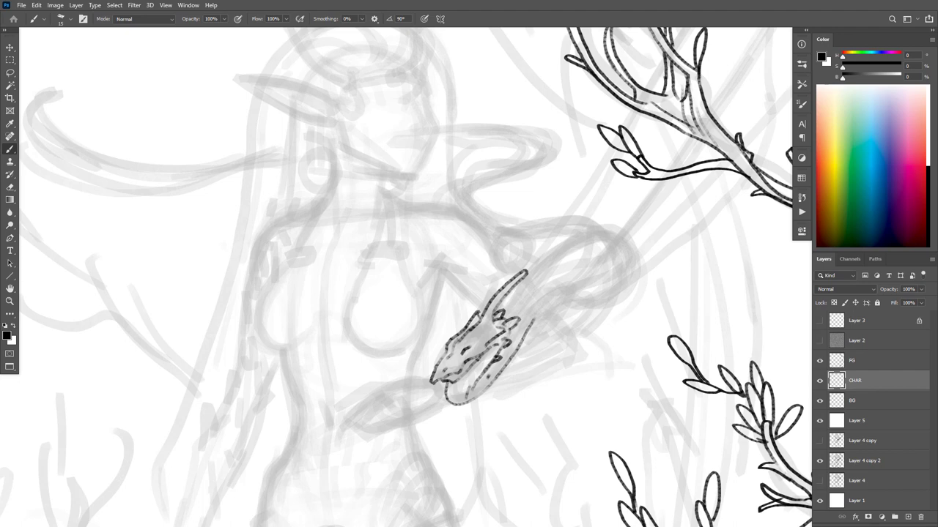
mouse_move(514, 312)
mouse_down()
mouse_move(538, 272)
mouse_move(617, 228)
mouse_up()
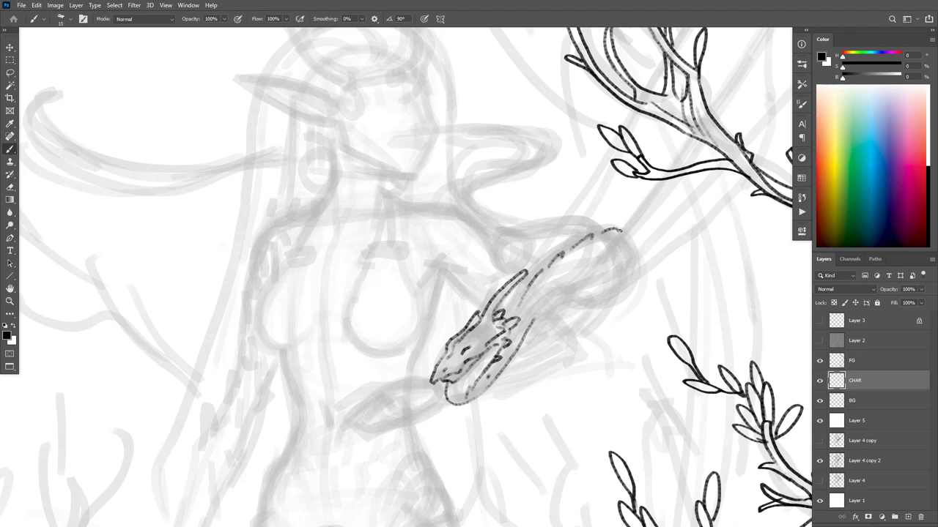
drag(618, 228, 630, 231)
mouse_move(564, 218)
mouse_down()
mouse_move(500, 227)
mouse_move(491, 250)
mouse_move(500, 264)
mouse_move(524, 239)
mouse_move(524, 271)
mouse_move(529, 247)
mouse_move(577, 222)
mouse_move(507, 280)
mouse_up()
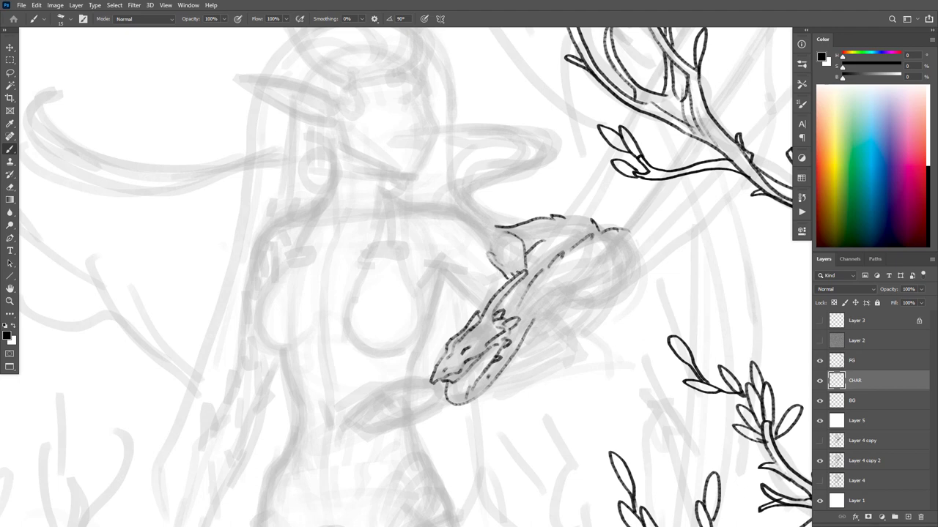
Ink the dragon's S-shaped body loop beside the elf's neck and the upper edge of its curled tail beyond the hair
drag(511, 227, 470, 197)
key(ctrl+z)
mouse_move(505, 226)
mouse_down()
mouse_move(480, 212)
mouse_move(464, 166)
mouse_move(504, 153)
mouse_move(543, 156)
mouse_move(562, 147)
mouse_move(561, 133)
mouse_move(451, 124)
mouse_up()
drag(467, 222, 679, 233)
mouse_move(465, 167)
mouse_down()
mouse_move(379, 180)
mouse_move(299, 170)
mouse_move(246, 125)
mouse_move(249, 109)
mouse_move(284, 96)
mouse_move(301, 98)
mouse_move(264, 120)
mouse_move(257, 160)
mouse_up()
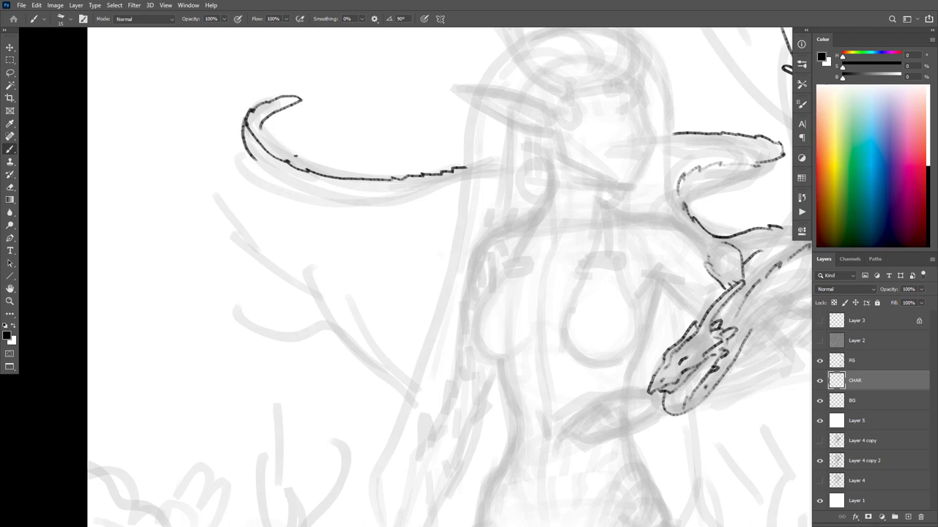
Ink the underside of the dragon's curled tail from the curl toward the elf's hair
mouse_move(260, 127)
mouse_down()
mouse_move(257, 152)
mouse_move(254, 124)
mouse_move(267, 95)
mouse_move(253, 146)
mouse_move(265, 169)
mouse_move(360, 198)
mouse_up()
key(r)
mouse_move(306, 226)
mouse_down()
mouse_move(352, 384)
mouse_move(441, 418)
mouse_move(371, 376)
mouse_move(372, 258)
mouse_up()
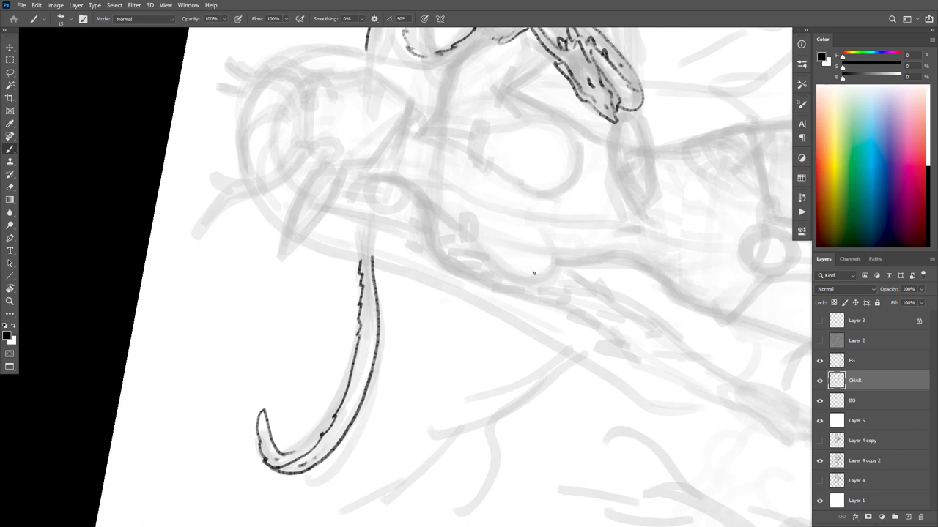
Examine the inked dragon body and tail against the whole figure and surrounding branches
drag(585, 231, 564, 349)
key(Escape)
drag(665, 323, 688, 304)
drag(701, 357, 706, 356)
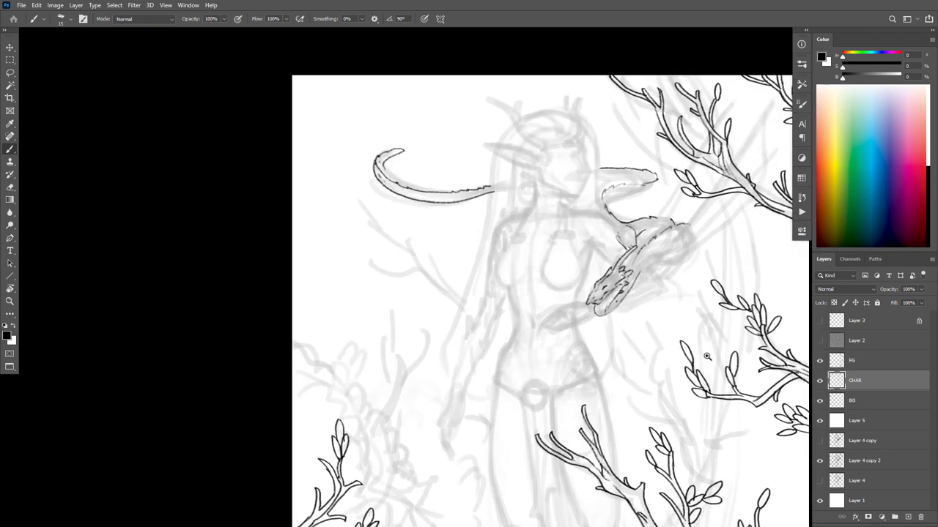
click(707, 357)
drag(665, 254, 659, 317)
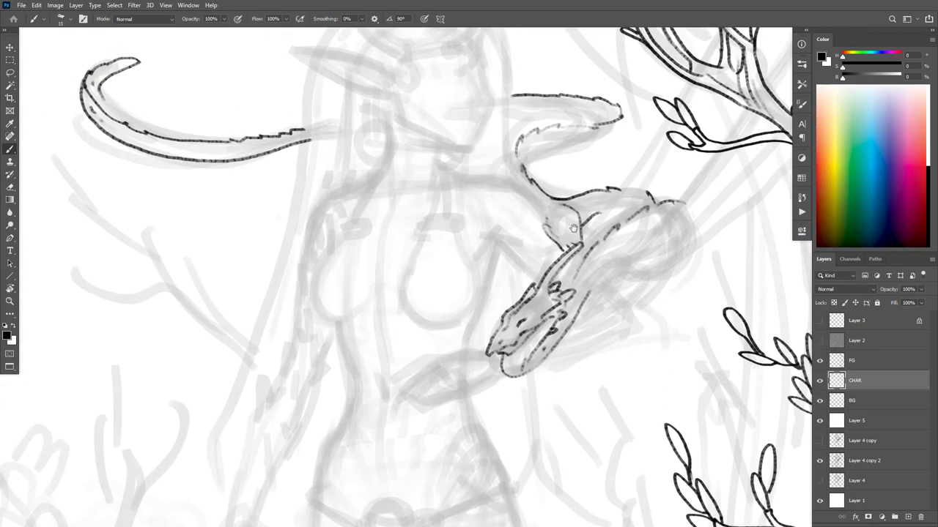
drag(573, 228, 574, 260)
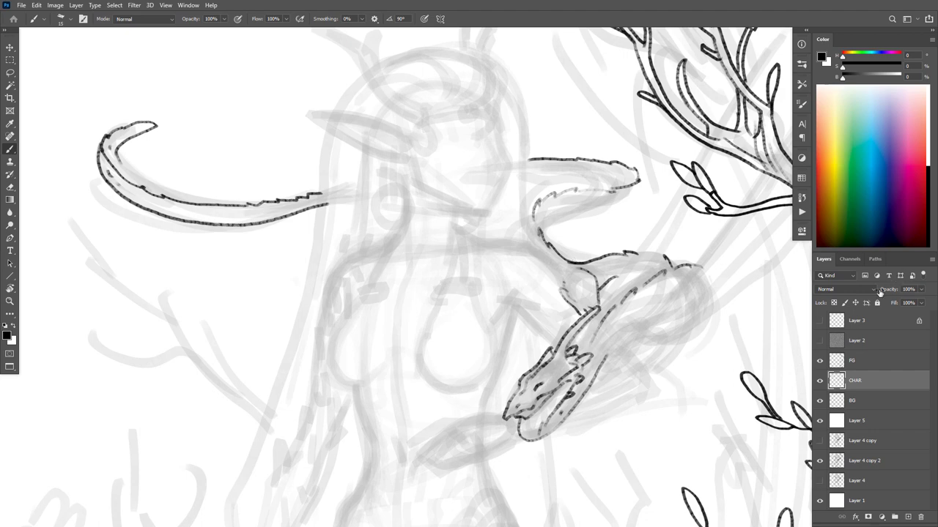
drag(674, 350, 587, 368)
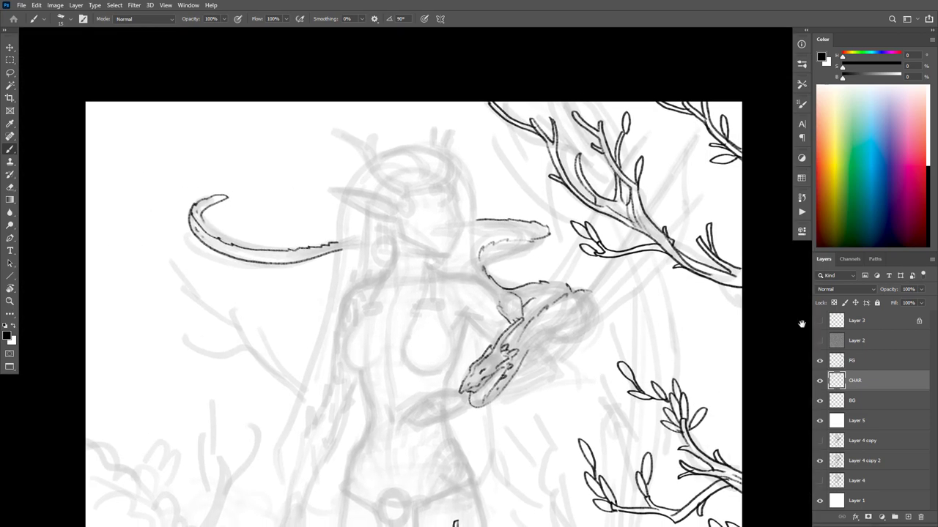
key(ctrl+plus)
Enlarge the eraser to 500 and lower the brush opacity to 60%
key(e)
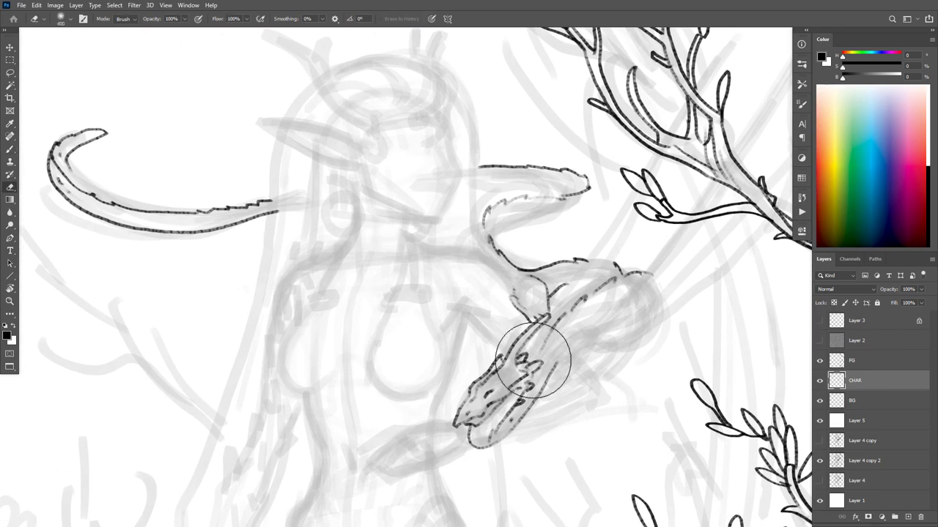
key(bracketright)
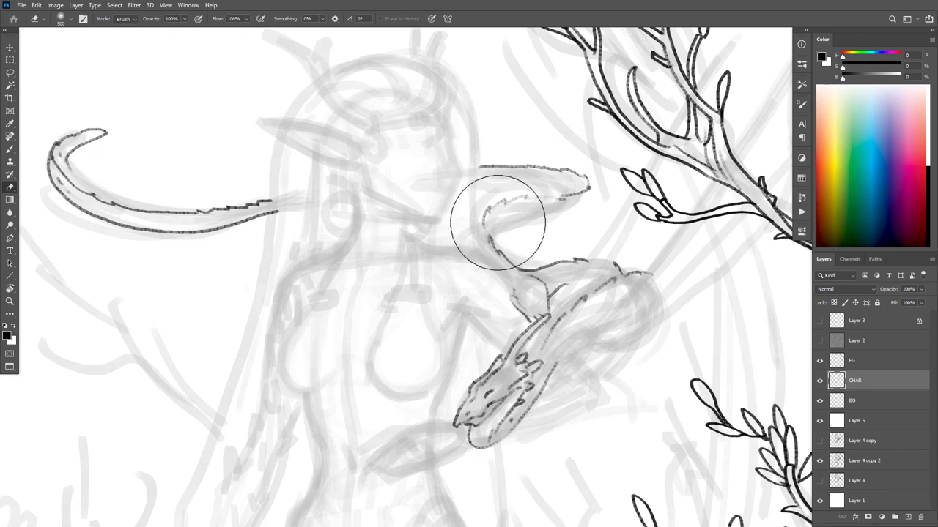
key(b)
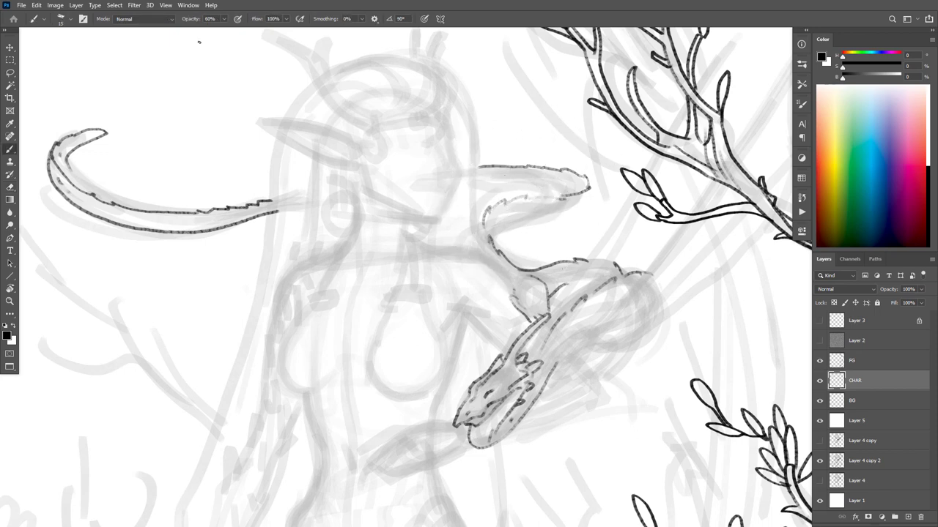
key(e)
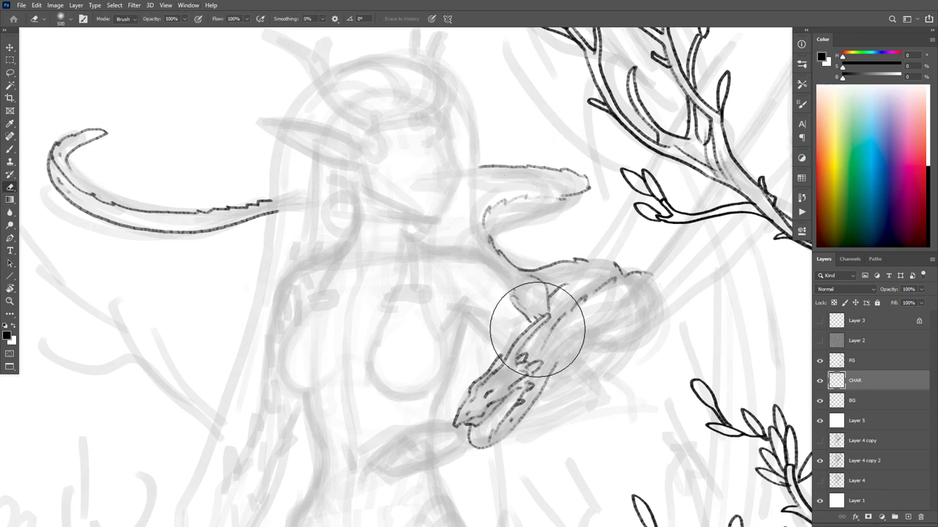
Erase with a smaller eraser around the dragon's horn base and head spikes, and re-ink the horn's inner edge
key(bracketleft)
key(bracketleft)
mouse_move(544, 321)
mouse_down()
mouse_move(520, 337)
mouse_move(549, 309)
mouse_move(518, 365)
mouse_move(510, 352)
mouse_move(542, 318)
mouse_move(523, 372)
mouse_up()
key(b)
key(ctrl+z)
key(e)
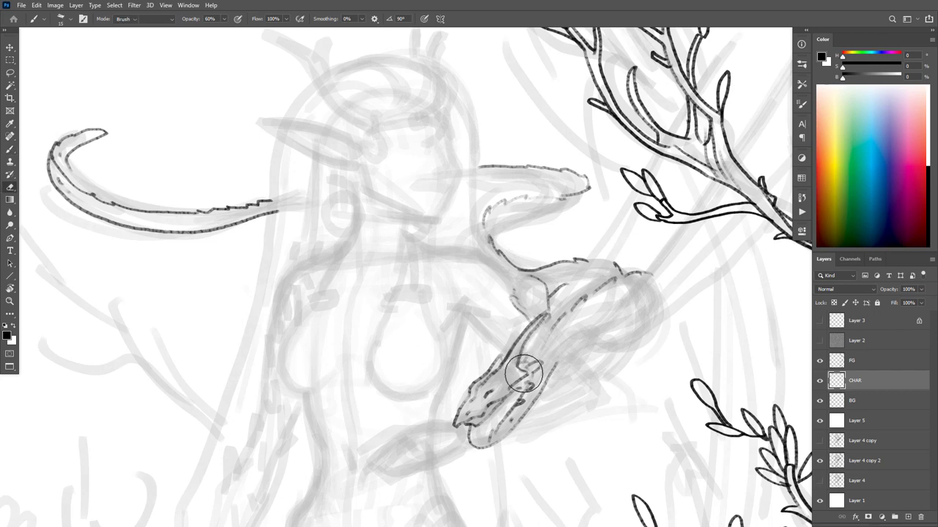
key(b)
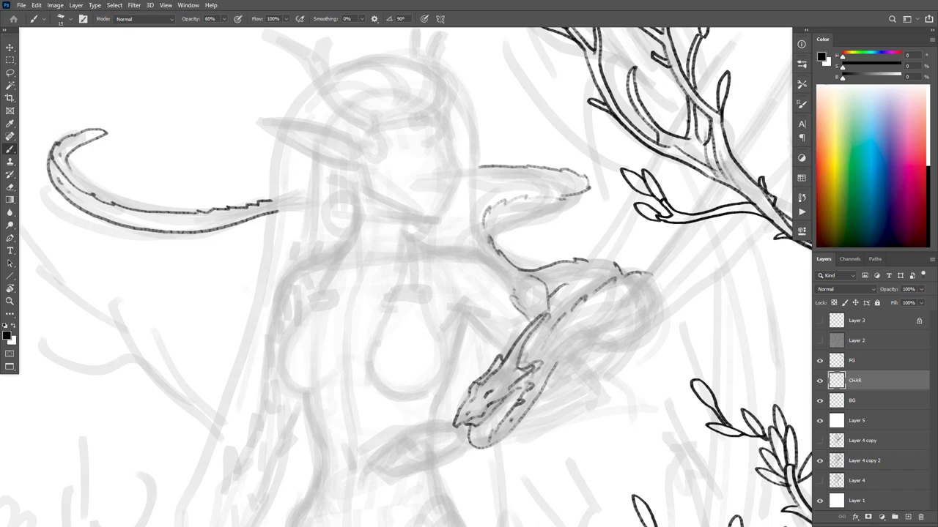
key(e)
key(b)
Re-ink the front edge of the dragon's snout and clean up the lines behind its jaw
mouse_move(471, 385)
mouse_down()
mouse_move(487, 371)
mouse_move(454, 423)
mouse_up()
drag(611, 331, 647, 278)
key(e)
mouse_move(545, 374)
mouse_down()
mouse_move(516, 396)
mouse_move(550, 384)
mouse_move(532, 385)
mouse_up()
key(b)
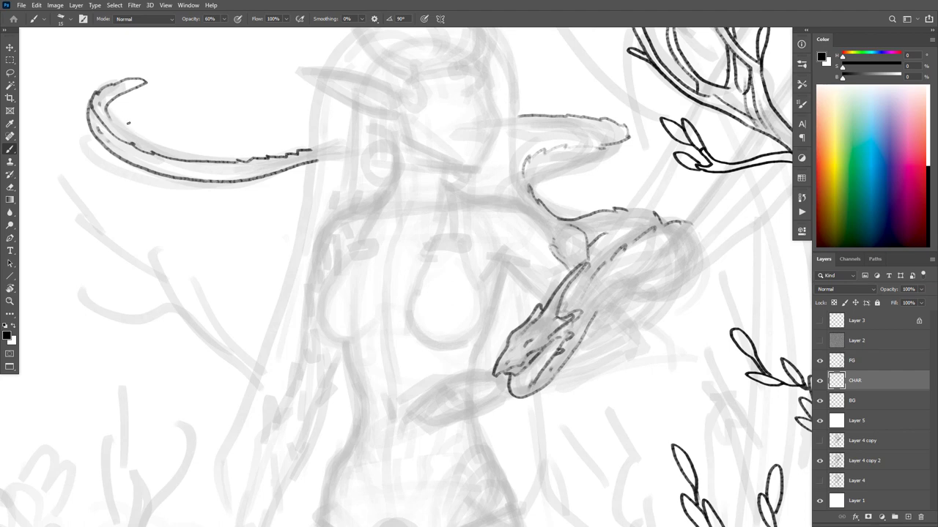
Erase the crossing inner line at the tail's curl and re-ink the curl's edge
key(e)
mouse_move(104, 129)
mouse_down()
mouse_move(120, 98)
mouse_move(105, 116)
mouse_up()
key(b)
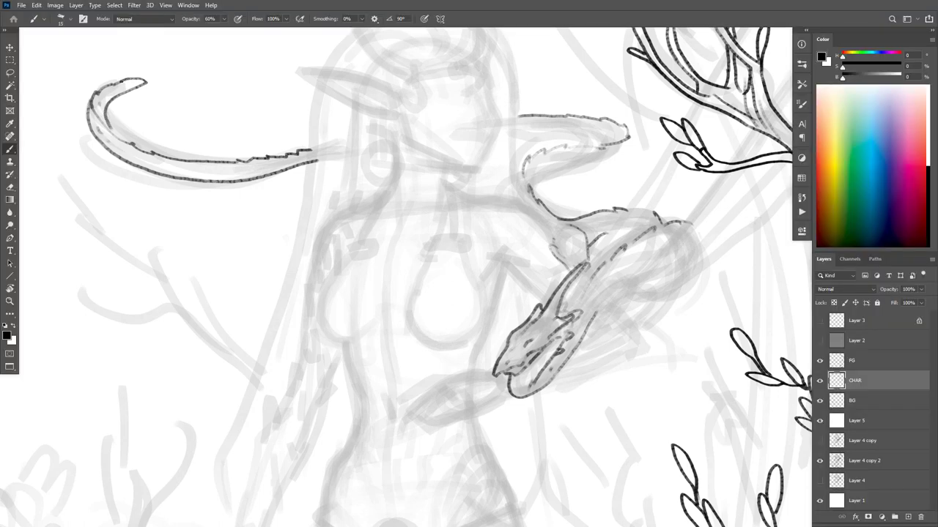
mouse_move(91, 97)
mouse_down()
mouse_move(89, 129)
mouse_move(127, 139)
mouse_up()
Erase the stepped end of the tail's upper edge and extend both tail edges up to the elf's hair
key(e)
drag(329, 140, 263, 156)
key(r)
mouse_move(257, 215)
mouse_down()
mouse_move(296, 349)
mouse_move(295, 310)
mouse_up()
key(b)
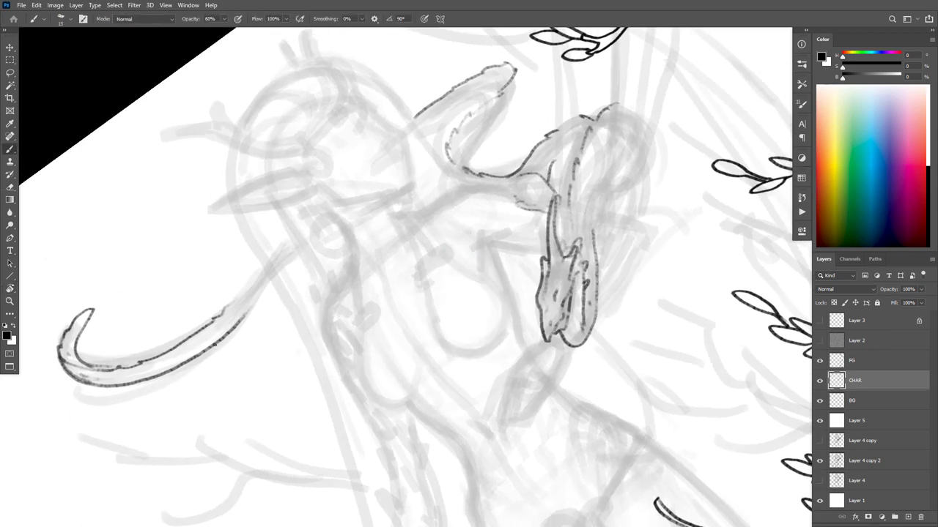
drag(226, 322, 285, 266)
key(e)
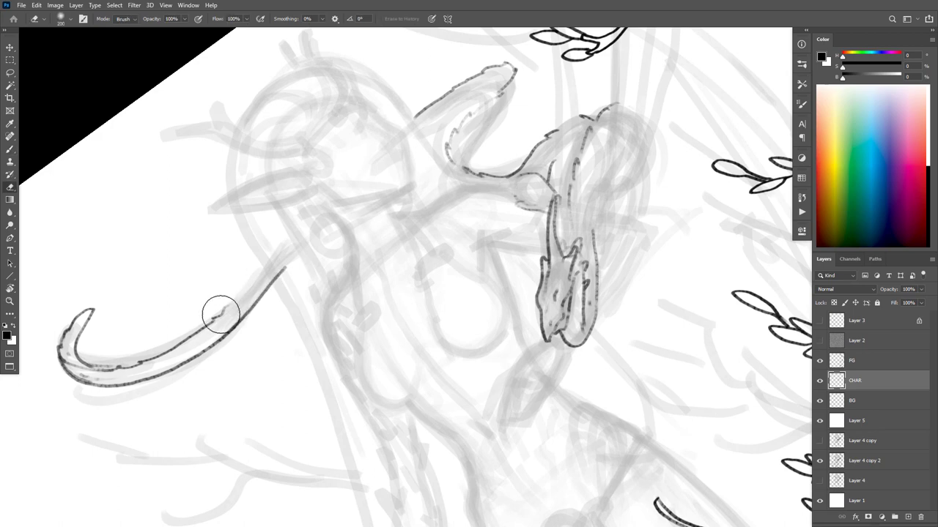
key(b)
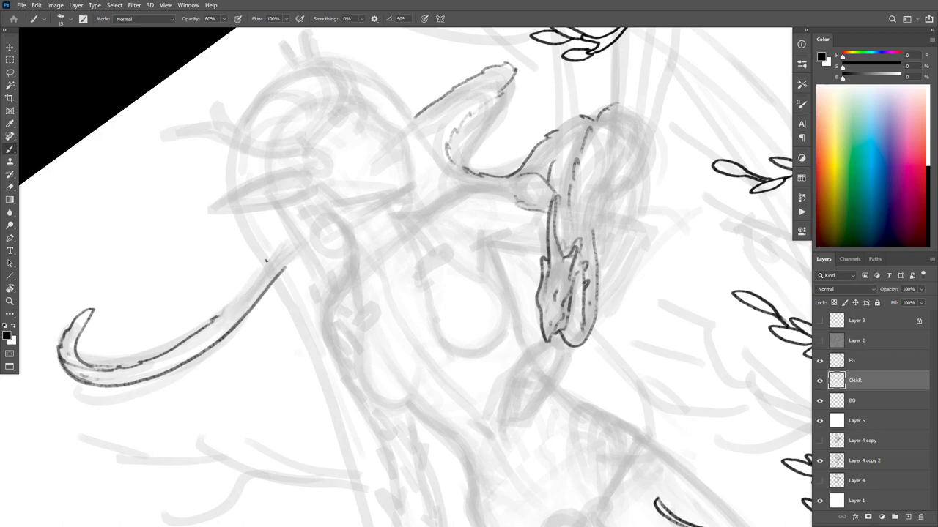
drag(266, 260, 218, 315)
Clean up the tail's end where it meets the hair and try a long contour down the back of the hair
key(e)
mouse_move(280, 254)
mouse_down()
mouse_move(271, 243)
mouse_move(289, 279)
mouse_up()
key(b)
mouse_move(230, 145)
mouse_down()
mouse_move(236, 212)
mouse_move(281, 296)
mouse_up()
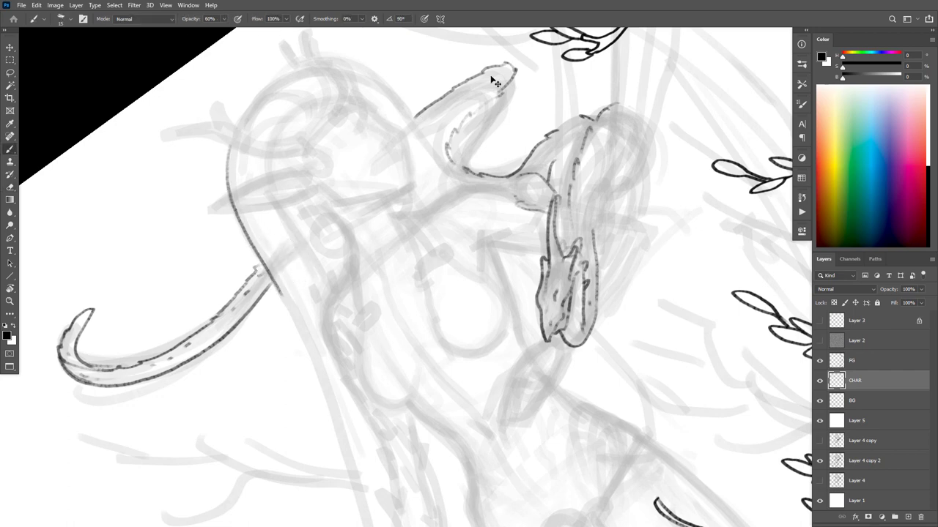
key(ctrl+z)
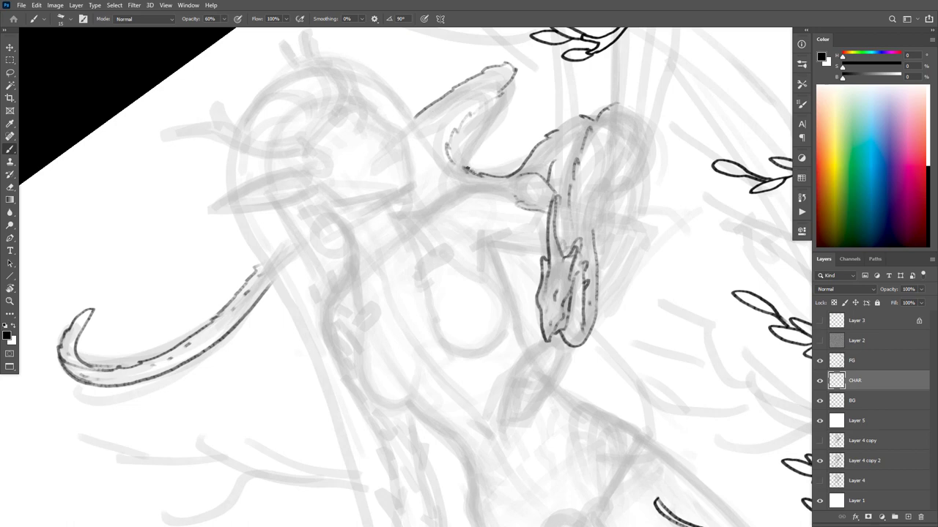
Ink the outer edge of the dragon's body loop beside the face and a jagged ridge along its inside
mouse_move(466, 168)
mouse_down()
mouse_move(469, 137)
mouse_move(468, 164)
mouse_move(517, 73)
mouse_up()
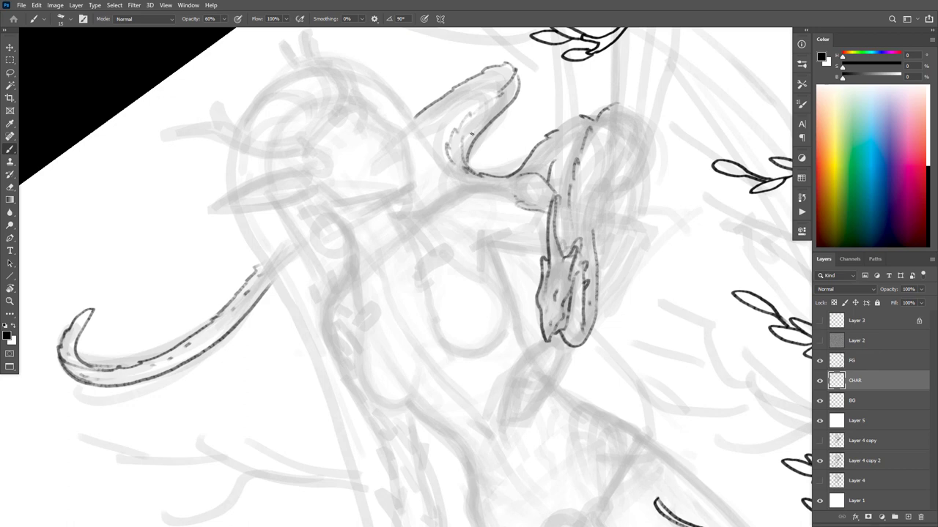
mouse_move(492, 87)
mouse_down()
mouse_move(419, 136)
mouse_move(499, 90)
mouse_move(463, 119)
mouse_move(495, 81)
mouse_up()
key(ctrl+z)
key(ctrl+z)
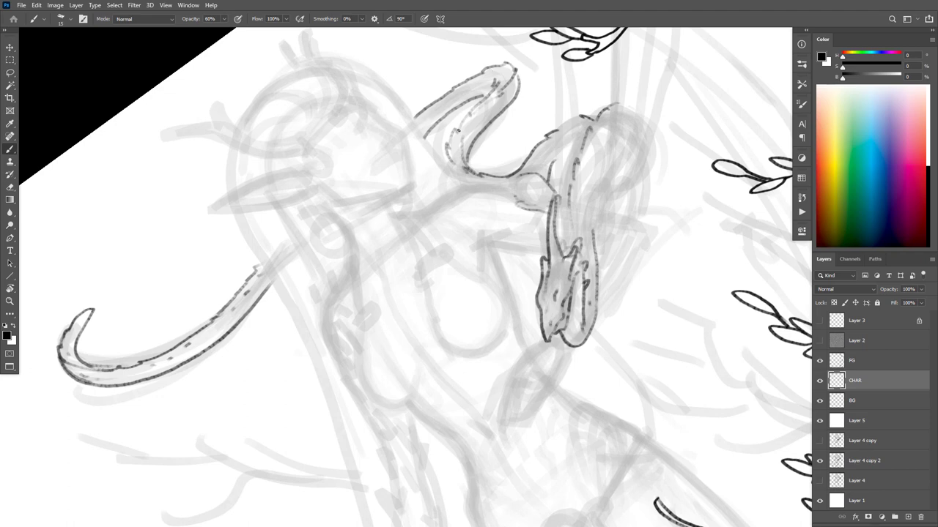
drag(461, 131, 469, 112)
Erase the lower edge of the body loop's upper section with a smaller eraser and re-ink it as a cleaner line
key(e)
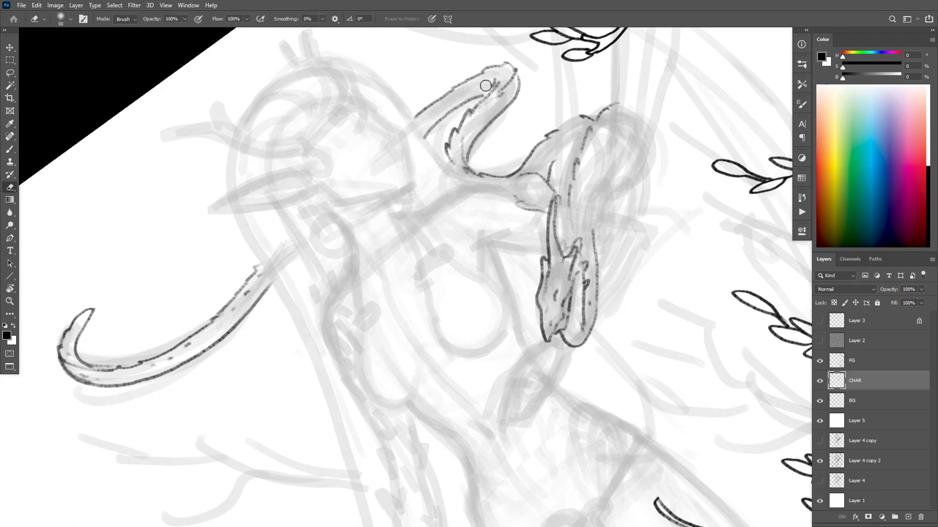
key([)
key([)
drag(477, 97, 425, 135)
key(b)
drag(475, 99, 425, 138)
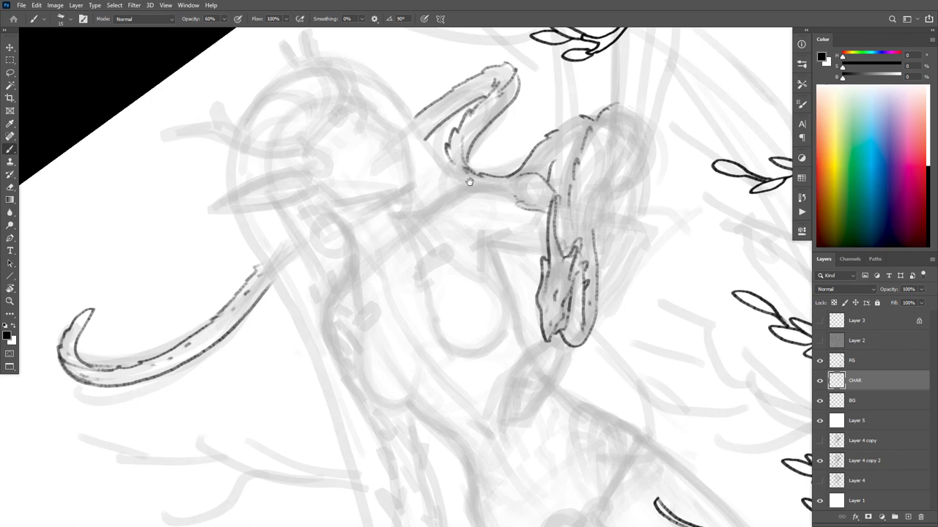
Erase the upper edge of the dragon's tail from the hair down to the curl
drag(435, 184, 483, 176)
drag(398, 251, 469, 216)
key(e)
mouse_move(378, 233)
mouse_down()
mouse_move(334, 287)
mouse_move(297, 309)
mouse_move(309, 305)
mouse_move(203, 332)
mouse_up()
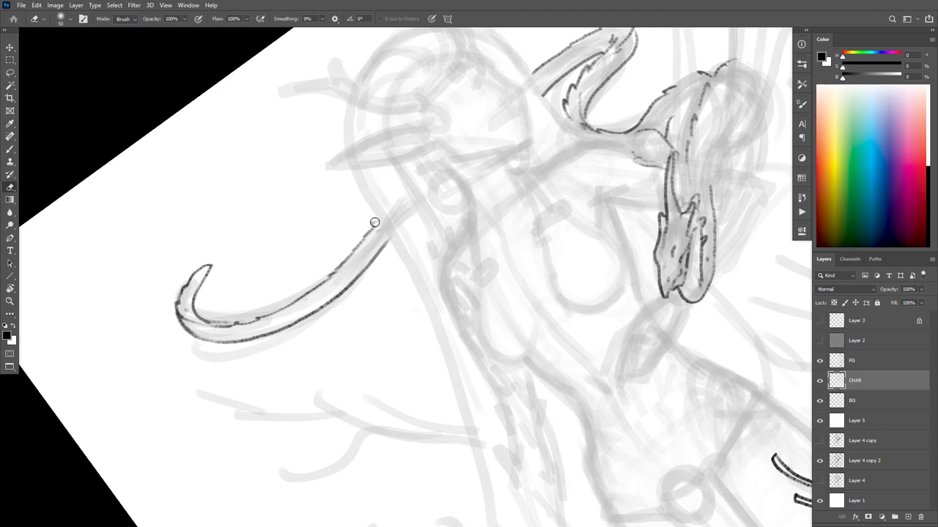
mouse_move(372, 222)
mouse_down()
mouse_move(352, 254)
mouse_move(281, 310)
mouse_move(212, 322)
mouse_up()
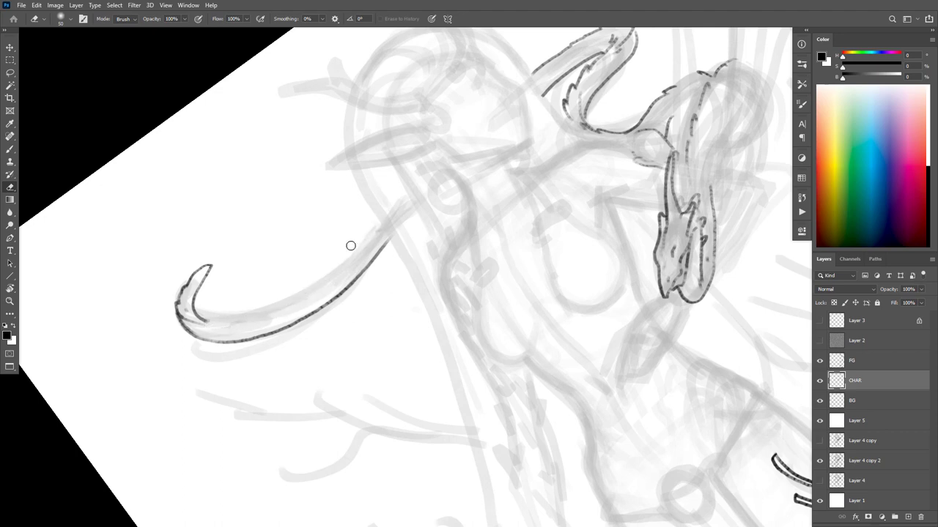
key(b)
key(e)
key(b)
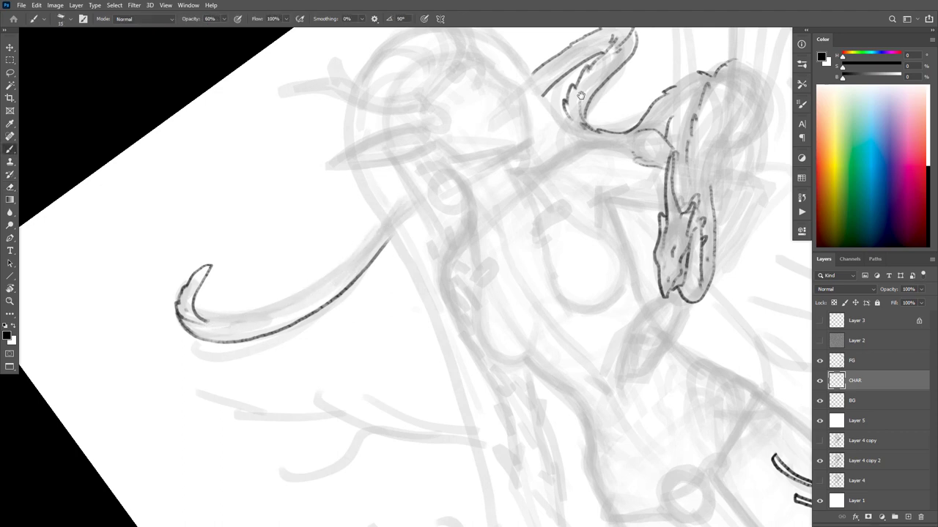
Erase the upper edge of the body loop beside the face and re-ink it as a jagged, spiny contour
drag(581, 103, 565, 170)
key(e)
drag(589, 91, 523, 137)
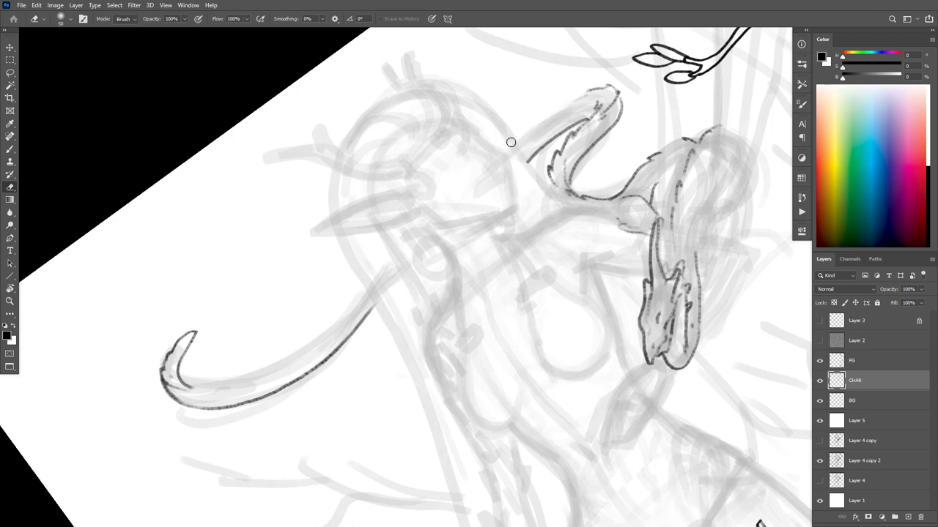
key(b)
drag(598, 87, 513, 142)
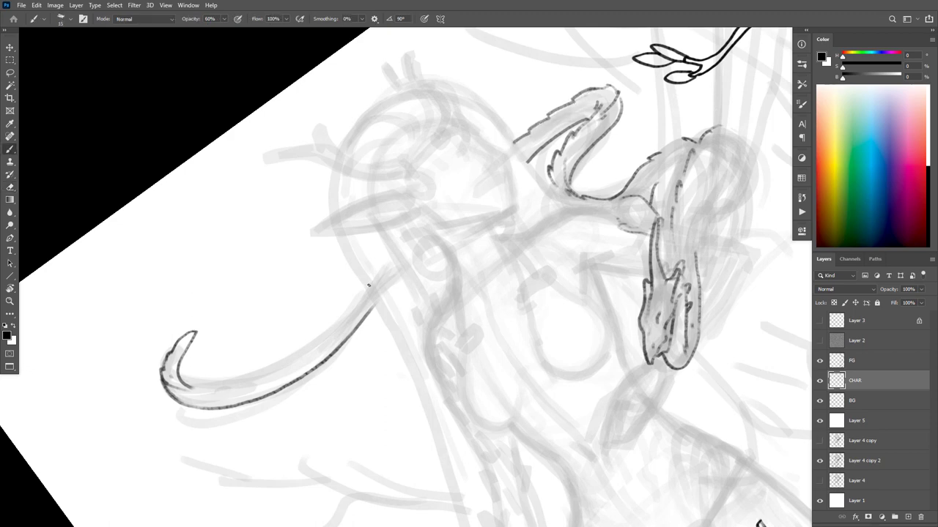
Re-ink the tail's upper edge as a row of jagged spines from the hair to the curl
drag(367, 278, 331, 324)
drag(397, 312, 559, 221)
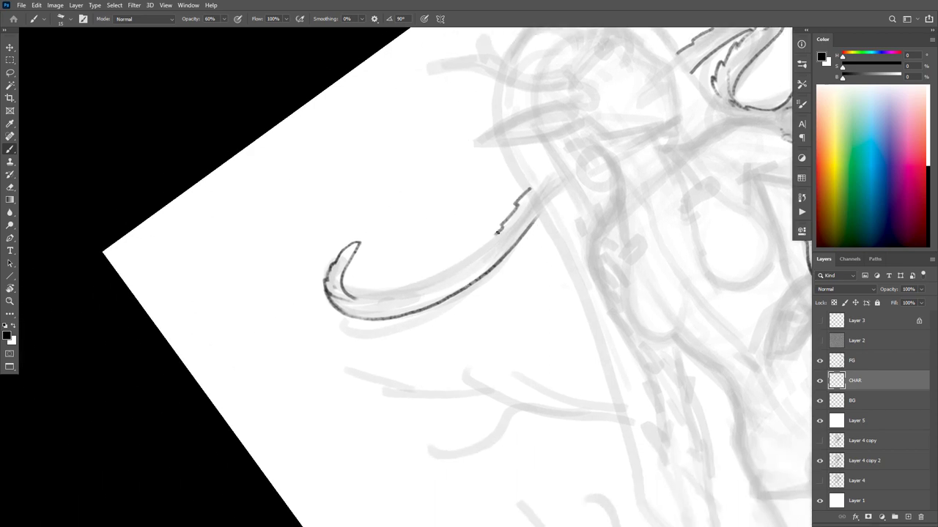
mouse_move(501, 230)
mouse_down()
mouse_move(434, 278)
mouse_move(343, 295)
mouse_up()
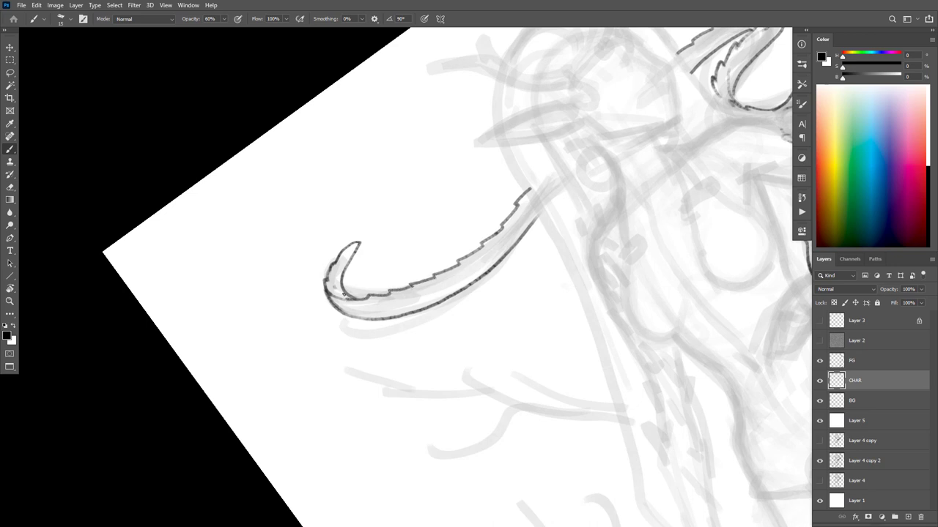
Add small detail marks inside the dragon's tail near the hair and erase the tail's lower edge up to the curl
drag(608, 308, 613, 306)
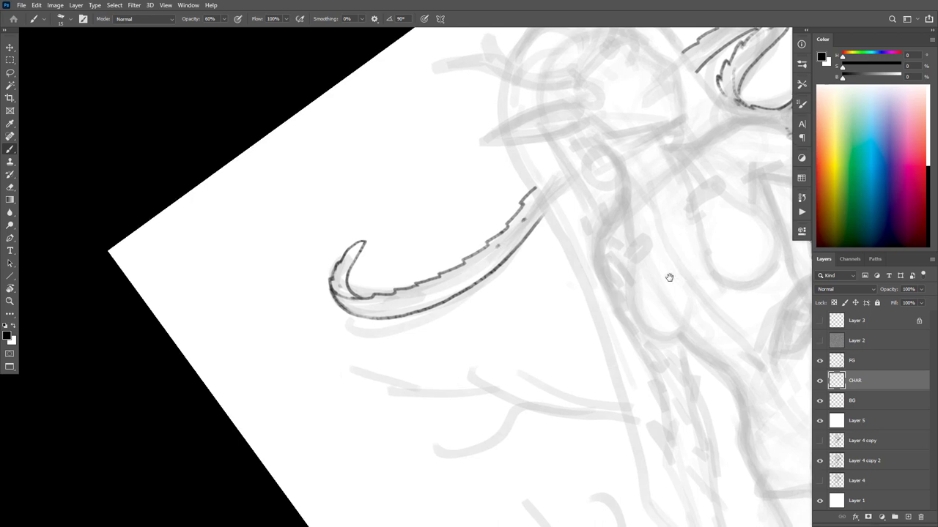
mouse_move(670, 276)
mouse_down()
mouse_move(552, 324)
mouse_move(618, 295)
mouse_move(607, 299)
mouse_move(680, 303)
mouse_up()
key(e)
drag(519, 275, 410, 345)
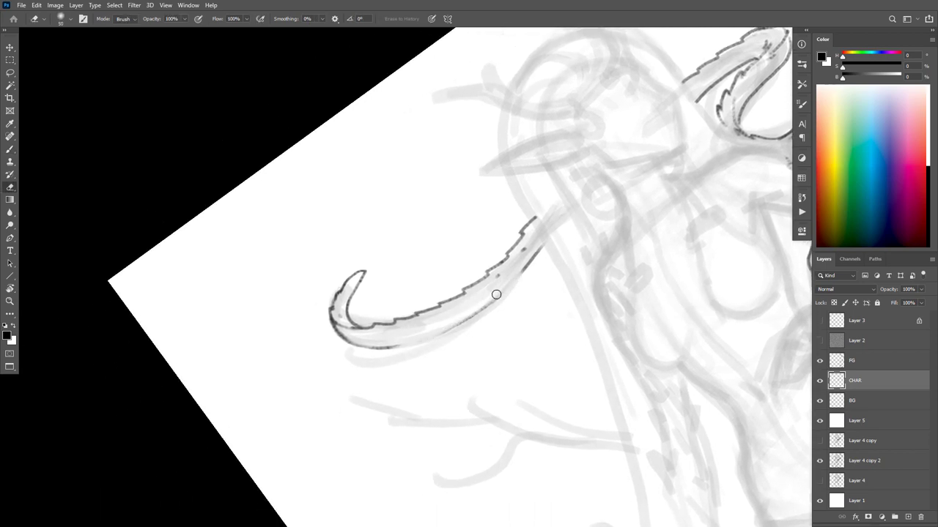
drag(496, 294, 446, 328)
drag(519, 275, 540, 248)
mouse_move(396, 346)
mouse_down()
mouse_move(491, 316)
mouse_move(369, 336)
mouse_move(397, 335)
mouse_move(479, 299)
mouse_move(544, 230)
mouse_up()
key(b)
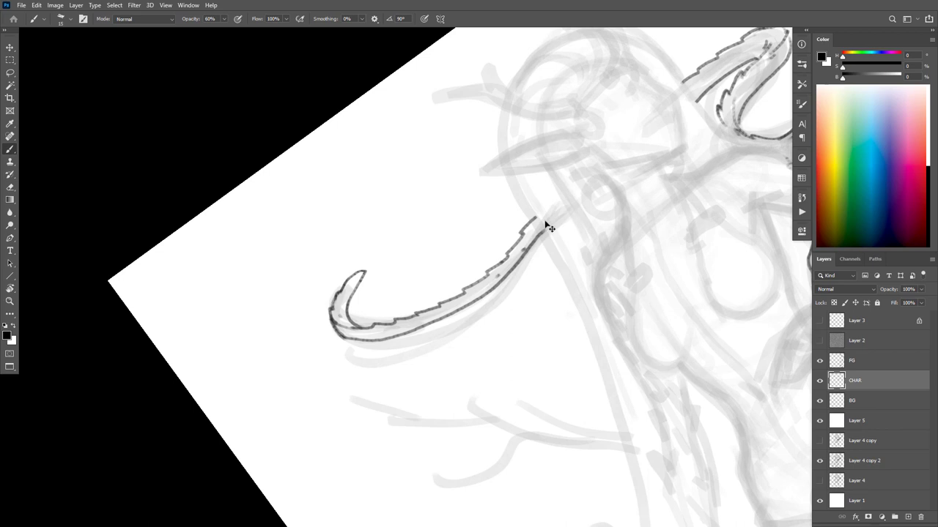
key(ctrl+z)
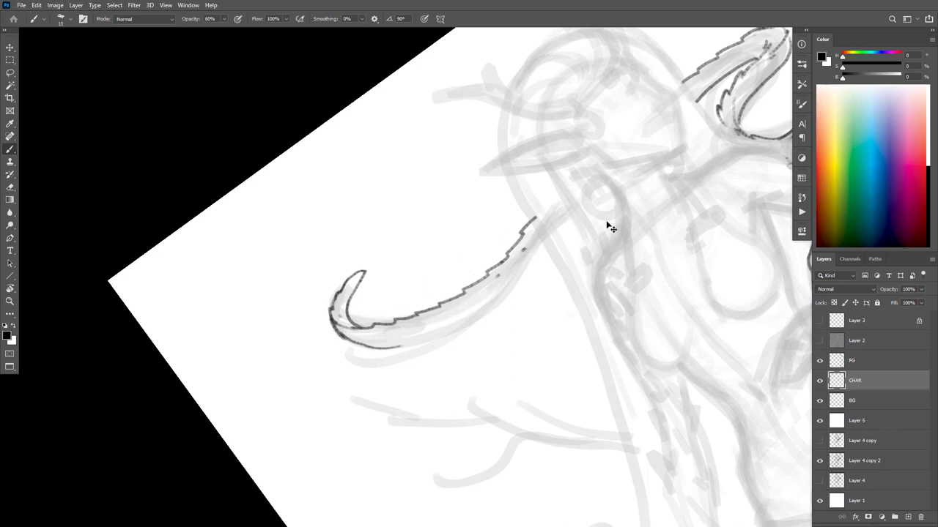
drag(352, 341, 435, 330)
key(ctrl+z)
Rotate the canvas and re-ink the tail's lower edge closer to the spines as one smooth line from the curl to the hair
key(r)
mouse_move(304, 380)
mouse_down()
mouse_move(343, 91)
mouse_move(706, 105)
mouse_move(704, 170)
mouse_move(413, 304)
mouse_move(470, 241)
mouse_move(512, 218)
mouse_move(571, 208)
mouse_move(607, 227)
mouse_up()
key(b)
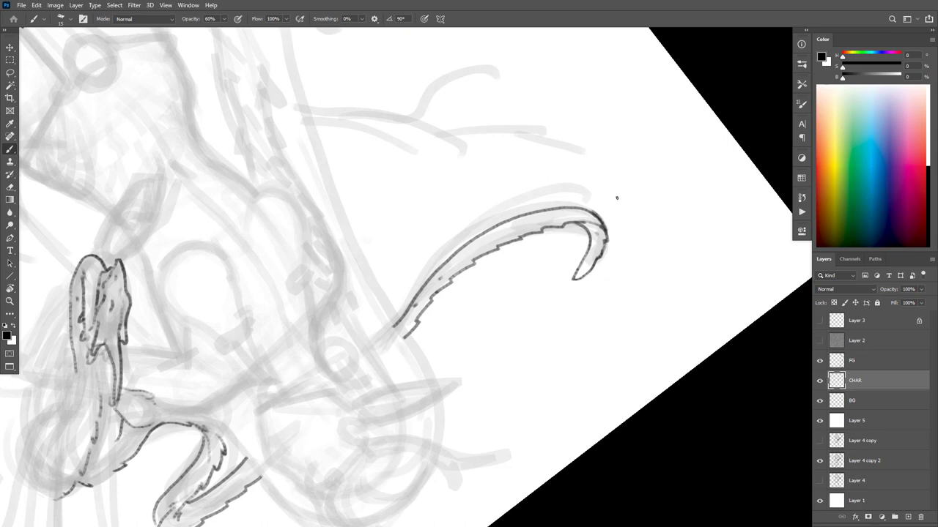
key(ctrl+z)
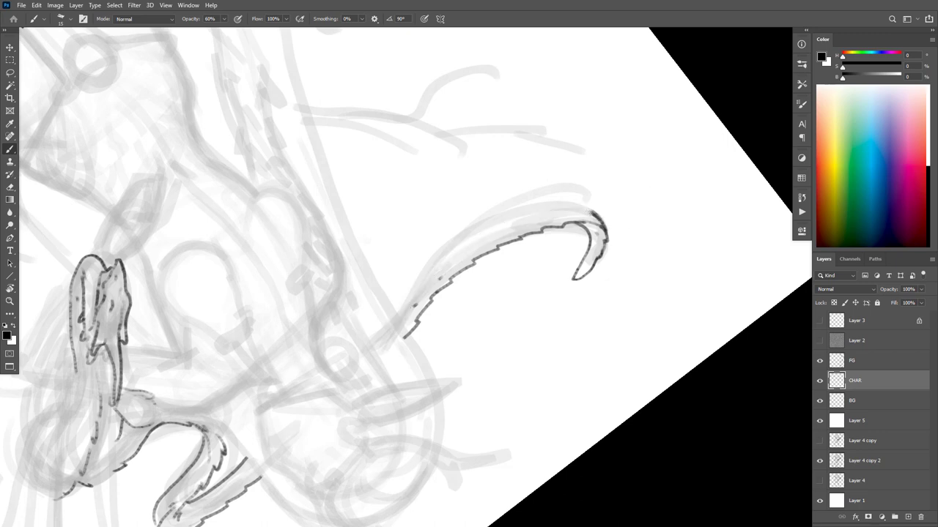
drag(592, 213, 555, 212)
key(ctrl+z)
key(e)
key(b)
mouse_move(605, 227)
mouse_down()
mouse_move(578, 207)
mouse_move(529, 213)
mouse_up()
key(ctrl+z)
mouse_move(605, 232)
mouse_down()
mouse_move(589, 214)
mouse_move(557, 210)
mouse_move(516, 221)
mouse_move(460, 251)
mouse_move(389, 319)
mouse_up()
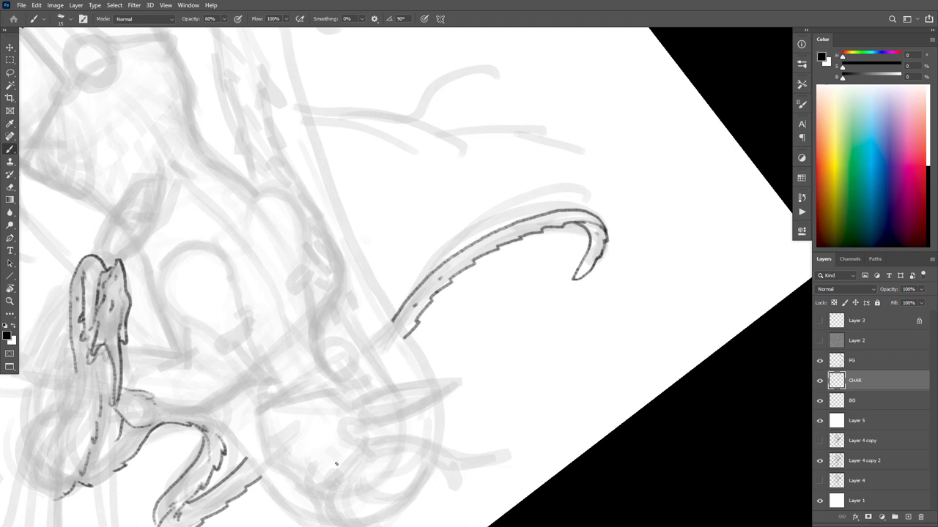
Reset the canvas rotation, erase the plain end of the tail and re-ink it as a barbed tip with a long thin point
key(Escape)
mouse_move(696, 337)
mouse_down()
mouse_move(527, 318)
mouse_move(637, 337)
mouse_move(454, 286)
mouse_move(687, 336)
mouse_up()
key(e)
mouse_move(372, 208)
mouse_down()
mouse_move(340, 221)
mouse_move(359, 206)
mouse_up()
key(b)
mouse_move(327, 239)
mouse_down()
mouse_move(393, 195)
mouse_move(339, 202)
mouse_up()
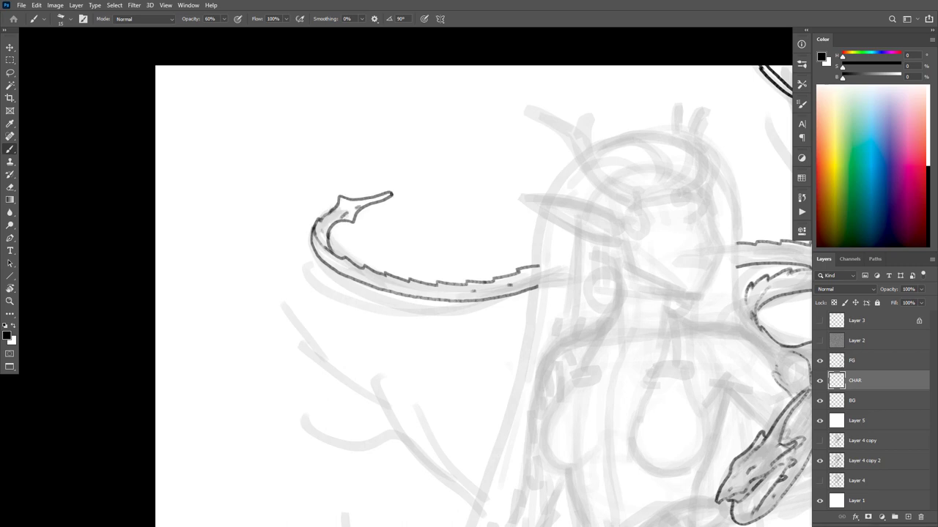
Erase the rough double lines on the bend of the dragon's body between the loop and the shoulder
drag(661, 397, 628, 373)
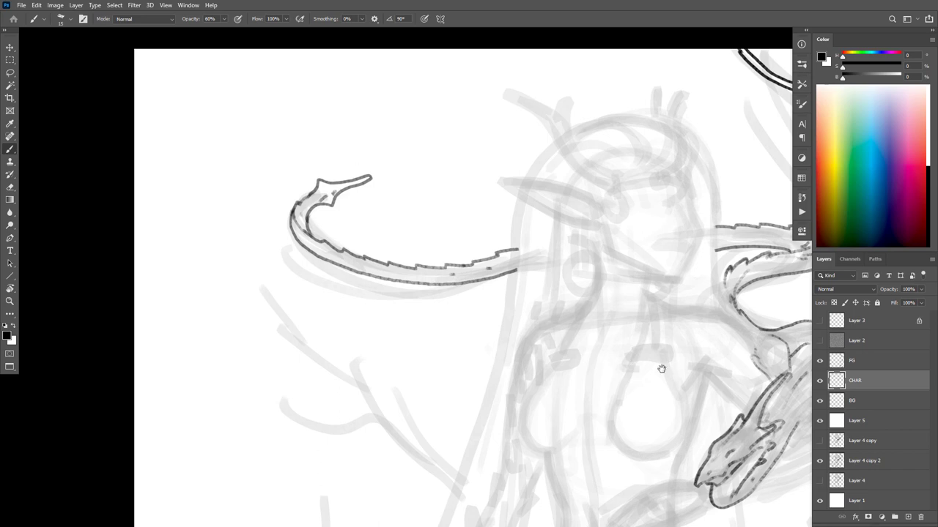
mouse_move(759, 354)
mouse_down()
mouse_move(535, 337)
mouse_move(451, 317)
mouse_up()
drag(659, 335, 668, 328)
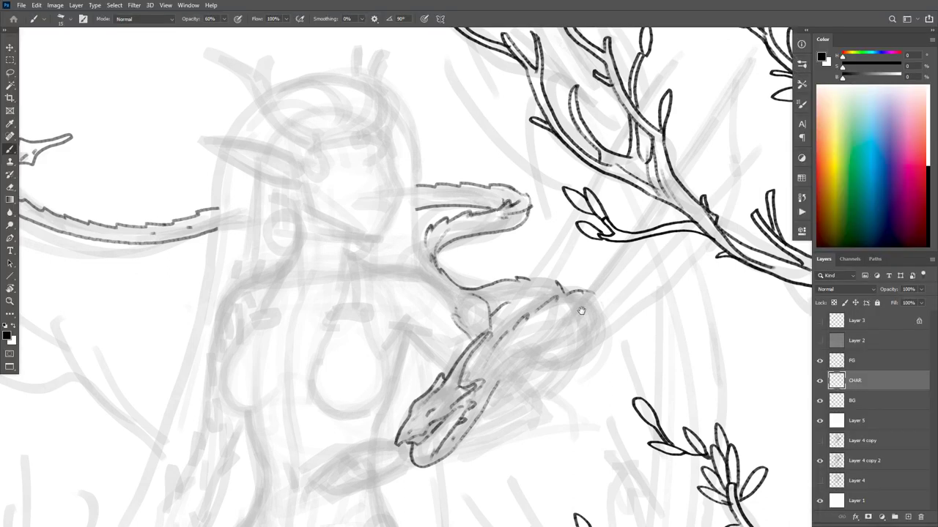
drag(581, 311, 645, 231)
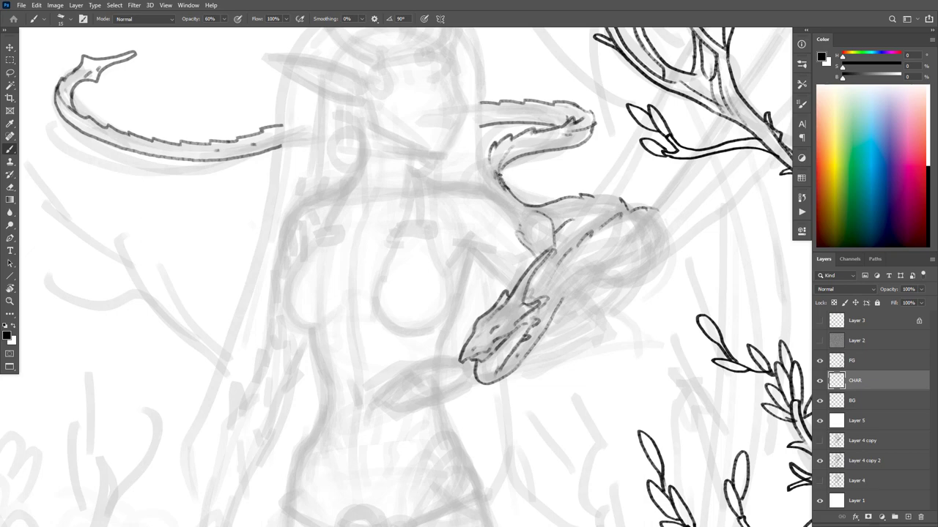
mouse_move(501, 178)
mouse_down()
mouse_move(505, 152)
mouse_move(489, 168)
mouse_up()
alt+click(598, 281)
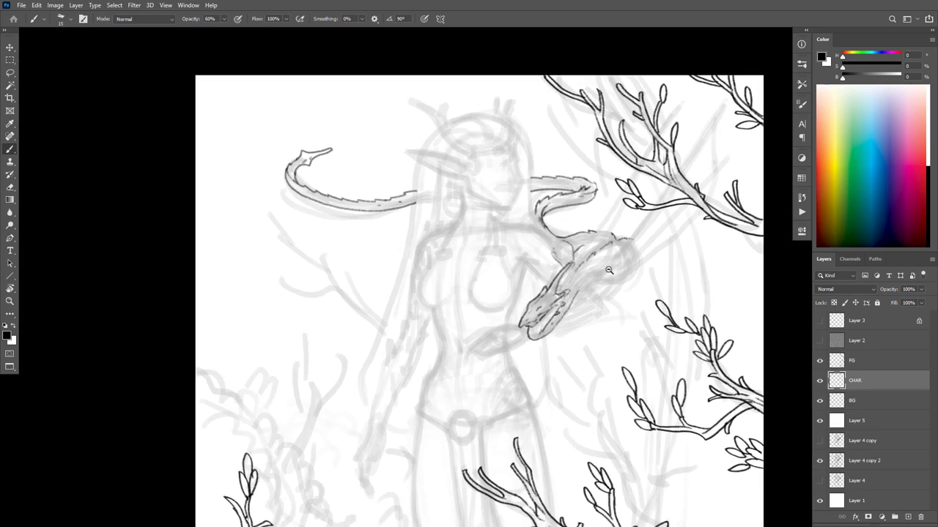
ctrl+click(575, 221)
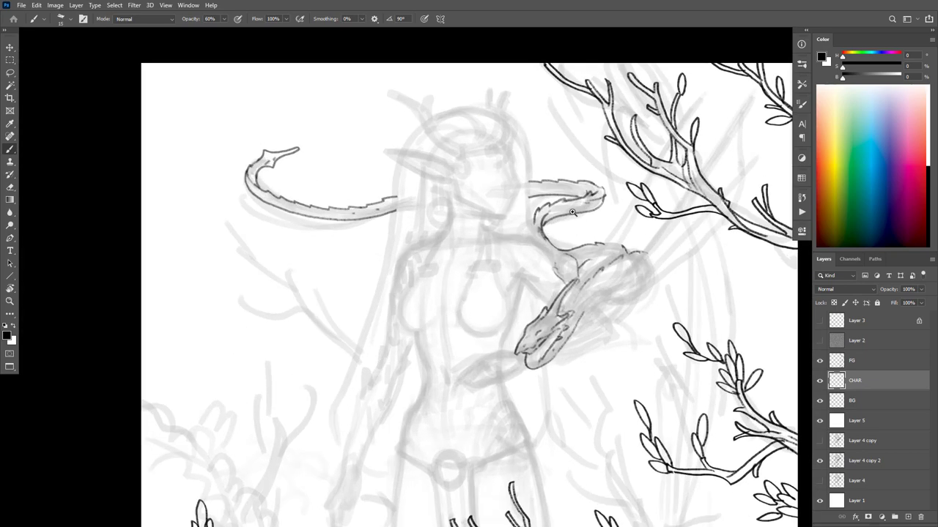
key(e)
mouse_move(515, 214)
mouse_down()
mouse_move(528, 242)
mouse_move(527, 220)
mouse_up()
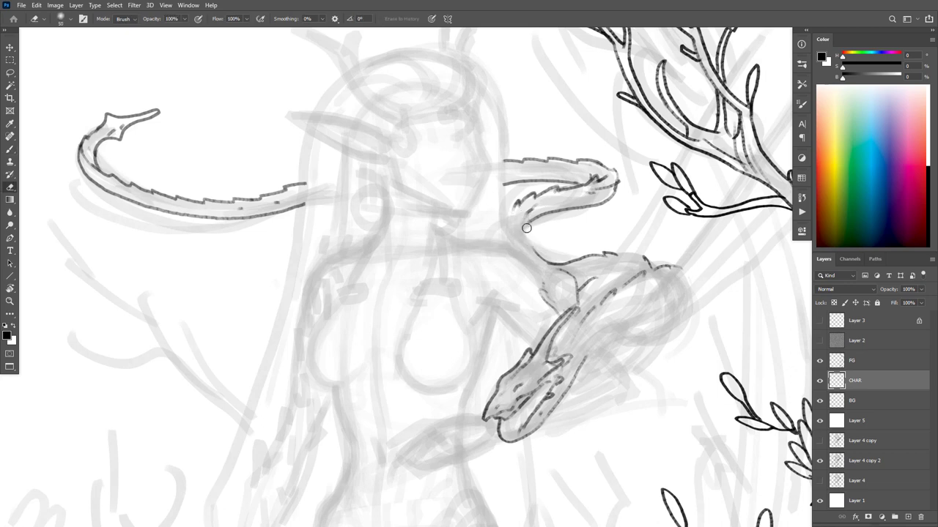
Erase the body's upper edge above the elf's shoulder and re-ink it as a jagged, spiny contour into the bend
key(b)
key(e)
mouse_move(586, 255)
mouse_down()
mouse_move(560, 262)
mouse_move(534, 253)
mouse_up()
key(b)
drag(595, 254, 544, 253)
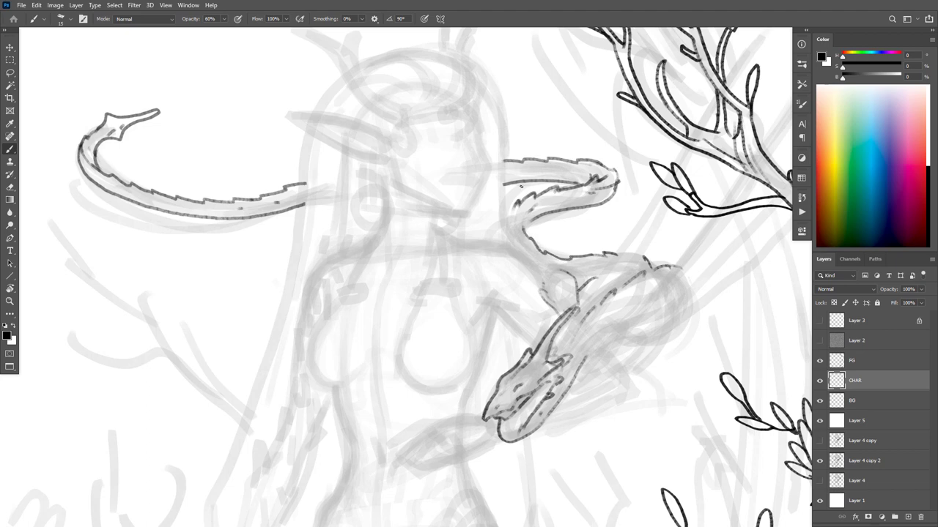
Re-ink the underside of the body loop as a smooth curve into the bend and clean up the loop's outer turn
key(e)
mouse_move(535, 223)
mouse_down()
mouse_move(536, 235)
mouse_move(568, 210)
mouse_up()
key(b)
key(e)
key(b)
key(e)
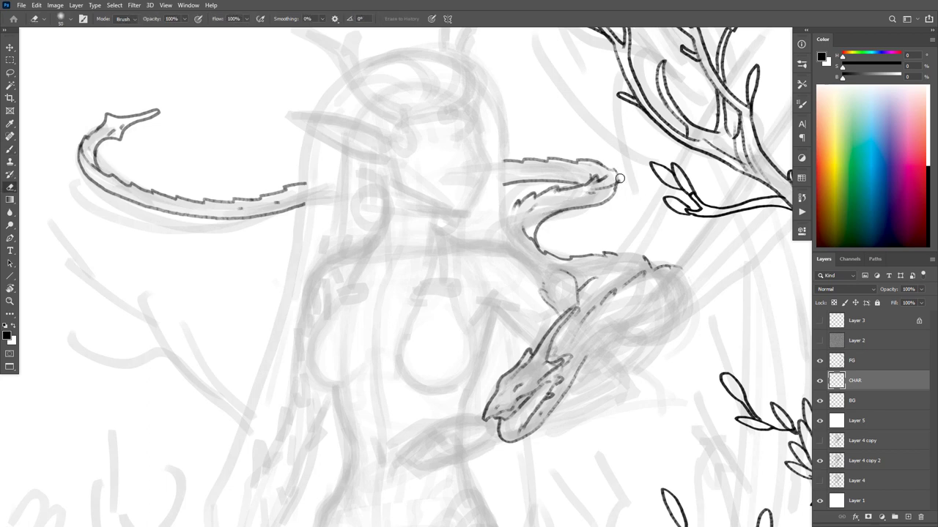
mouse_move(619, 194)
mouse_down()
mouse_move(608, 184)
mouse_move(615, 176)
mouse_up()
key(b)
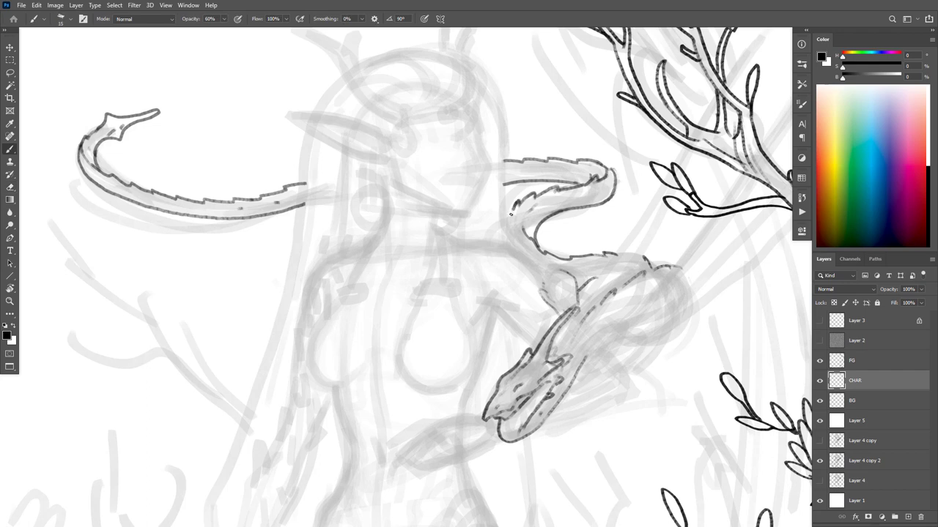
Ink the outer contour of the body's bend beside the neck down to the shoulder and refine the spines on its inner side
drag(511, 214, 504, 229)
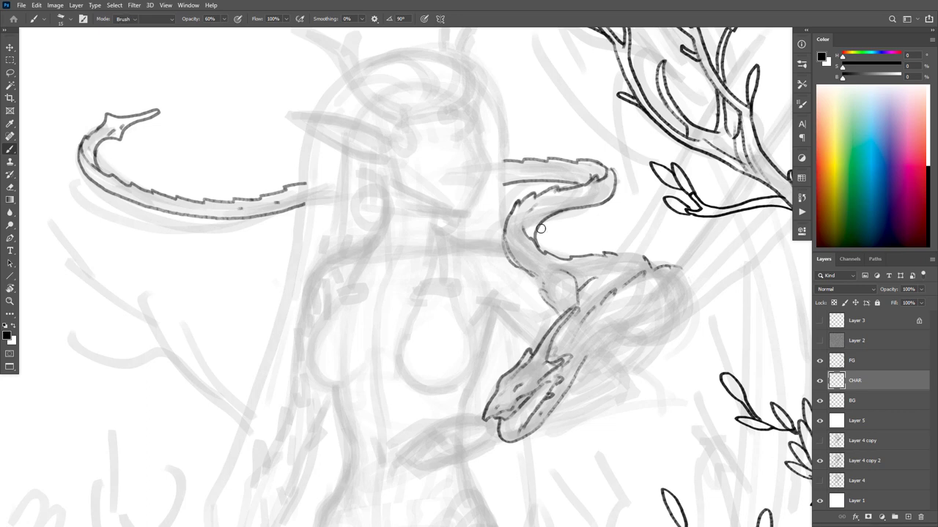
key(e)
key(b)
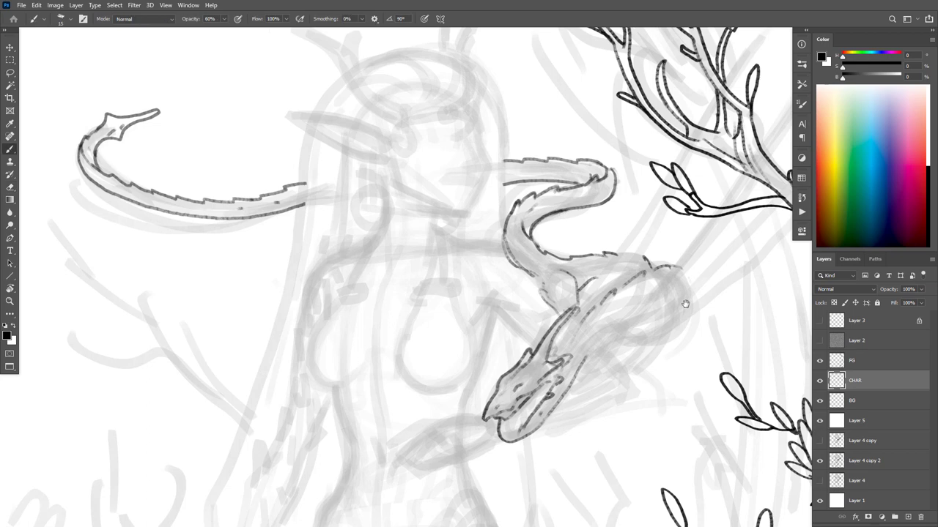
drag(686, 304, 415, 252)
drag(485, 301, 505, 312)
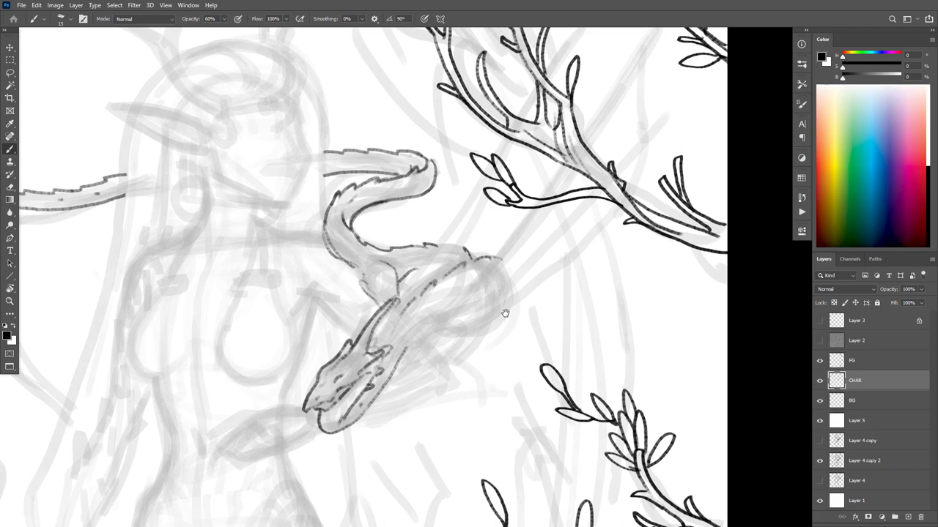
Ink the small dragon's upper back contour and shoulder line on the CHAR layer
scroll(505, 313, down, 6)
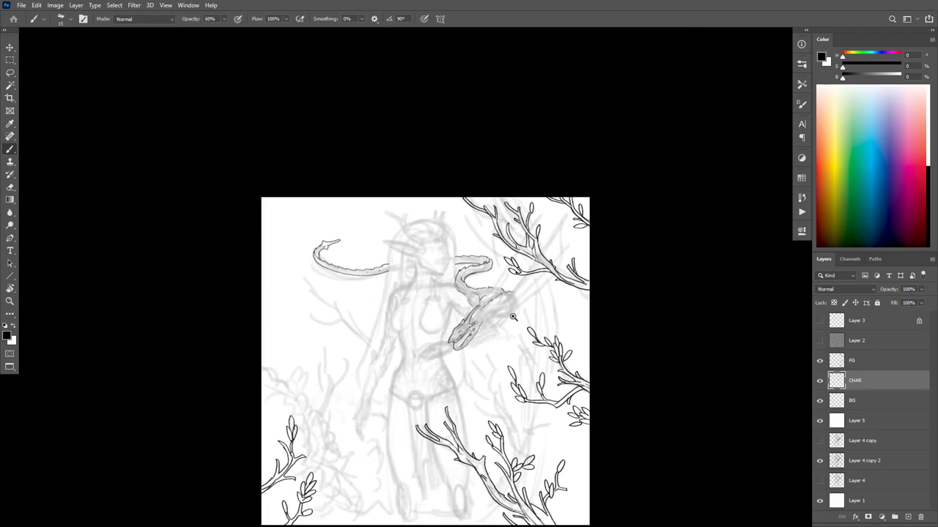
scroll(513, 316, up, 8)
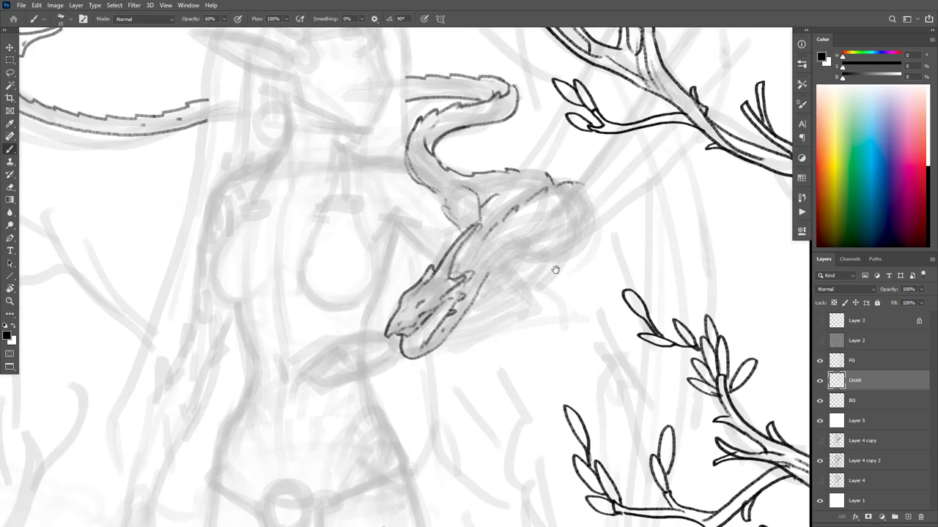
drag(555, 269, 450, 370)
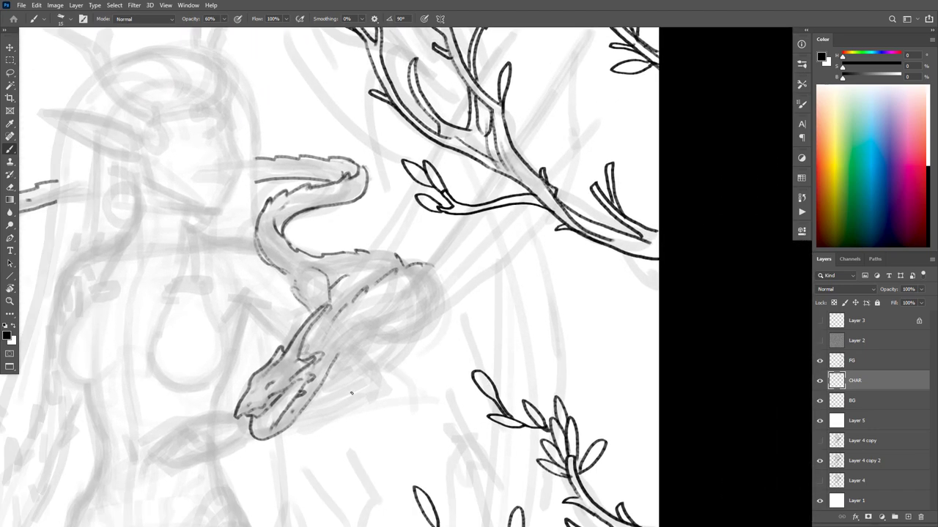
drag(324, 384, 428, 311)
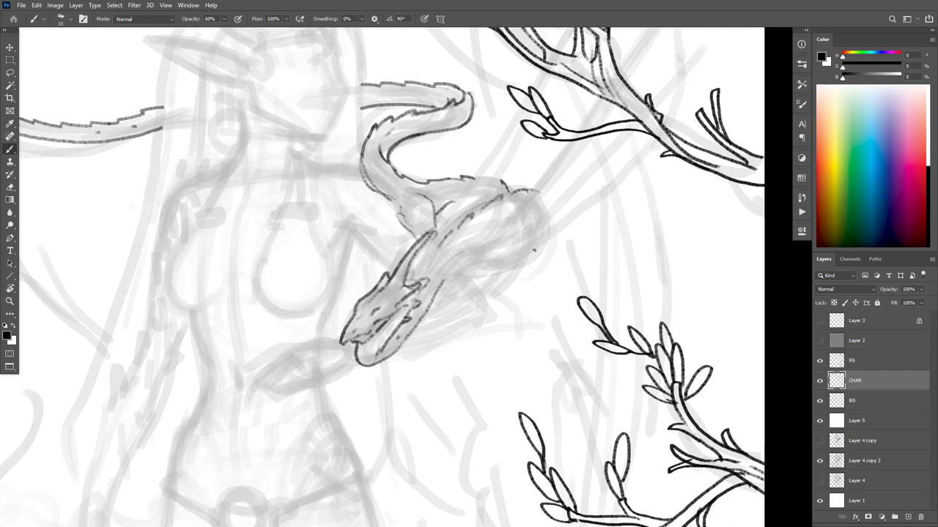
drag(457, 222, 508, 193)
drag(444, 208, 453, 202)
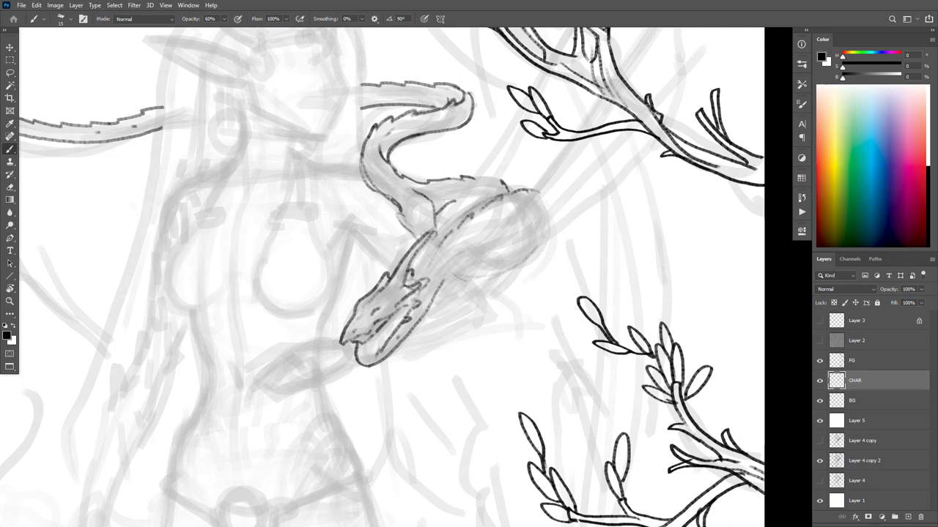
Ink the horn behind the dragon's head, the underside of its neck, and the throat creases
drag(412, 275, 437, 235)
drag(409, 331, 459, 280)
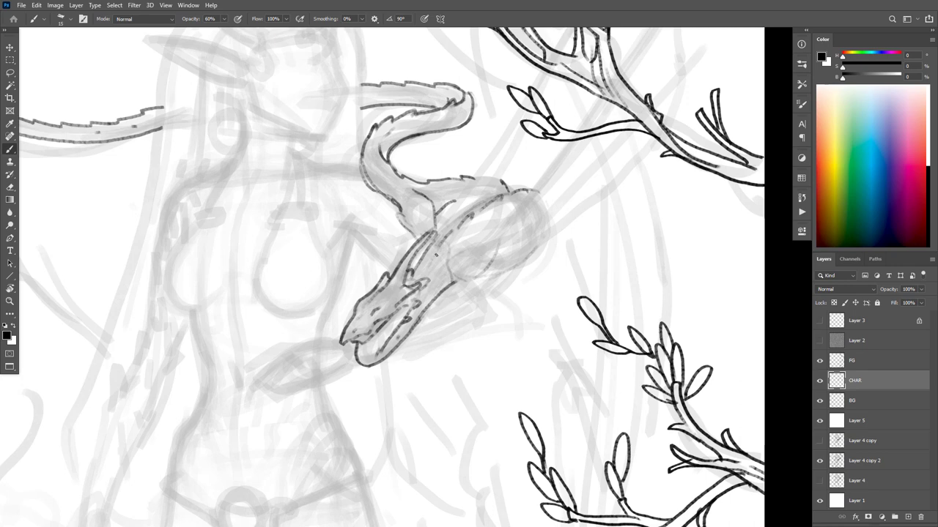
drag(436, 260, 440, 290)
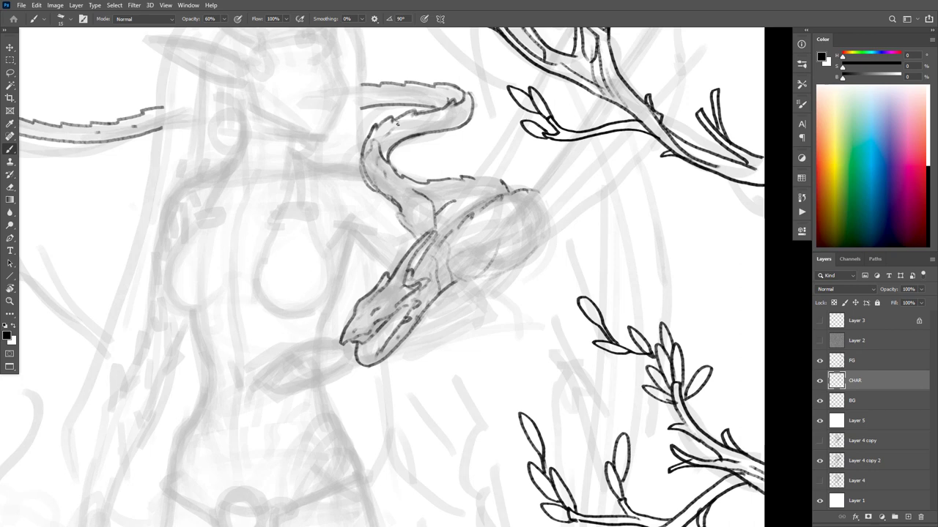
Add short segment lines across the dragon's coiled tail and along the tail section beyond the figure's head
mouse_move(417, 113)
mouse_down()
mouse_move(418, 136)
mouse_move(455, 119)
mouse_up()
key(Tab)
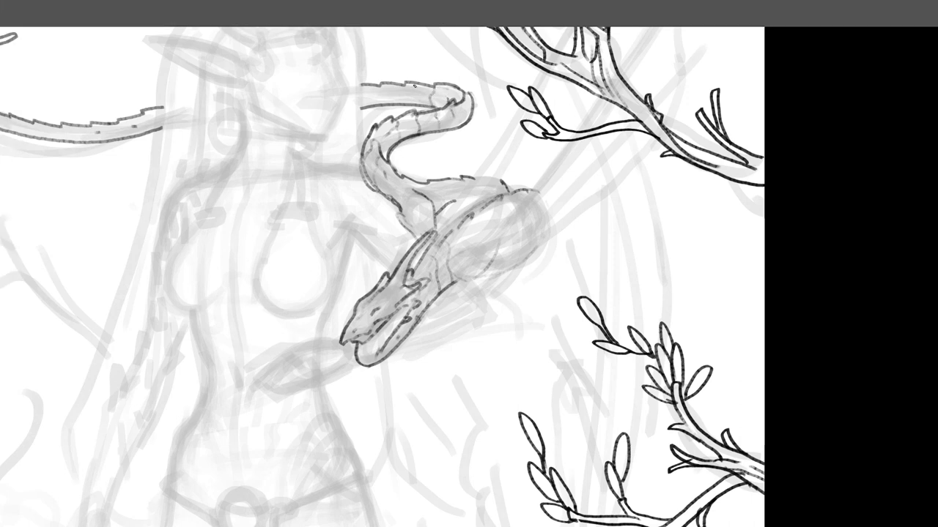
key(Tab)
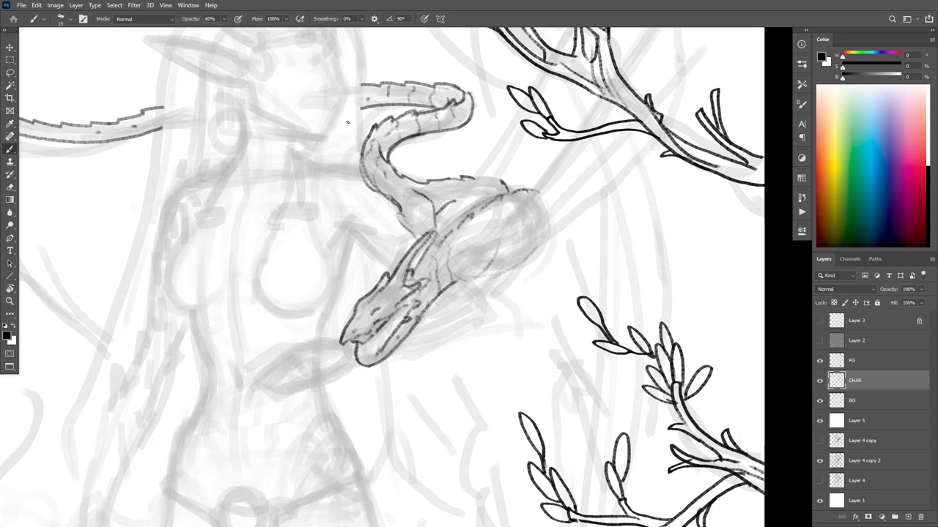
drag(431, 147, 492, 153)
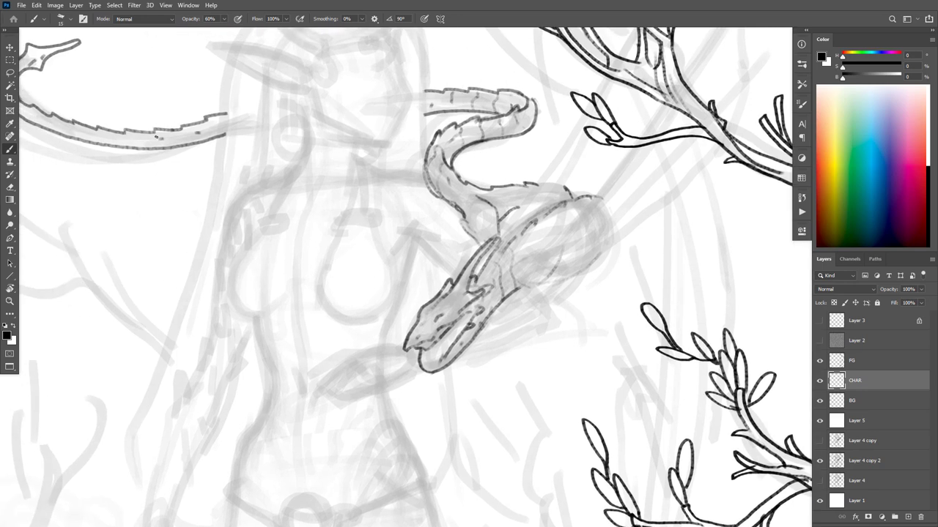
mouse_move(153, 133)
mouse_down()
mouse_move(149, 148)
mouse_move(300, 151)
mouse_up()
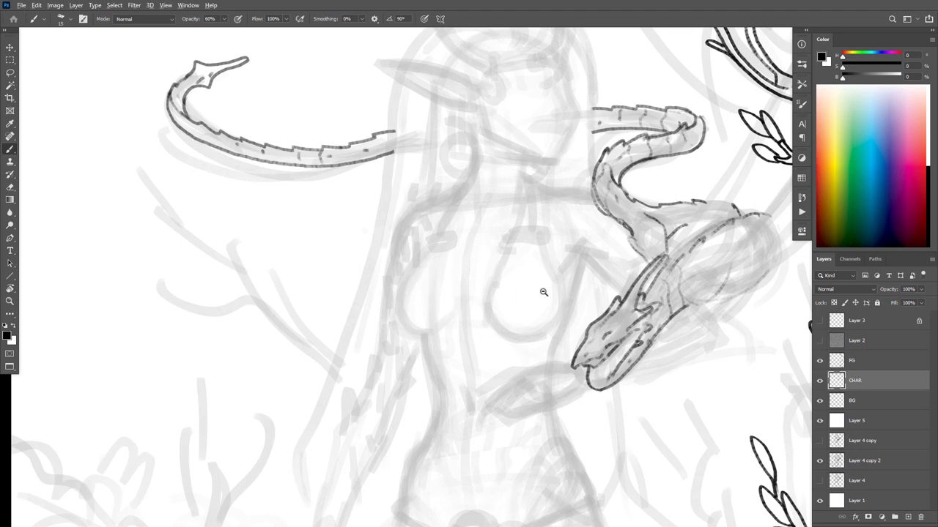
Sketch the dragon's folded leg over its belly and a small oval marking the foot below it
drag(602, 294, 482, 282)
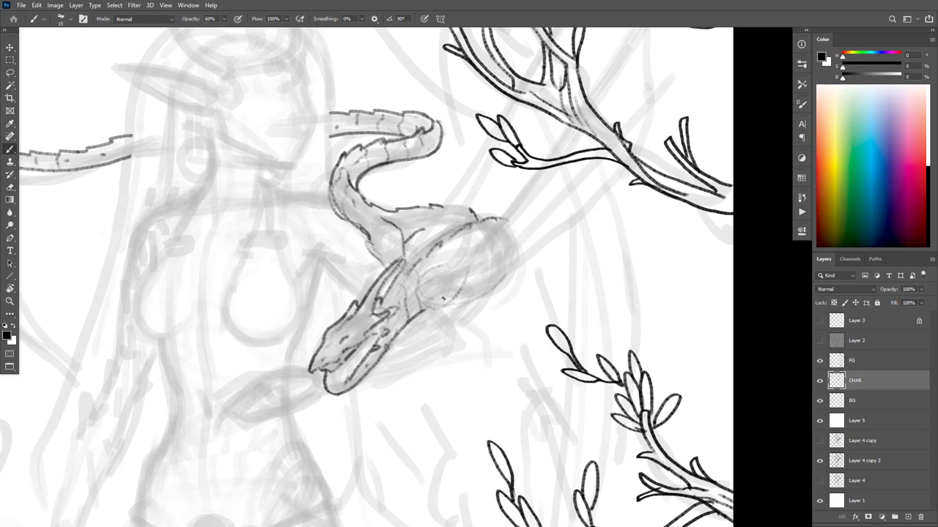
drag(436, 262, 419, 296)
key(ctrl+z)
mouse_move(430, 263)
mouse_down()
mouse_move(418, 290)
mouse_move(480, 282)
mouse_up()
key(ctrl+z)
mouse_move(432, 333)
mouse_down()
mouse_move(415, 355)
mouse_move(440, 324)
mouse_move(366, 362)
mouse_move(340, 359)
mouse_up()
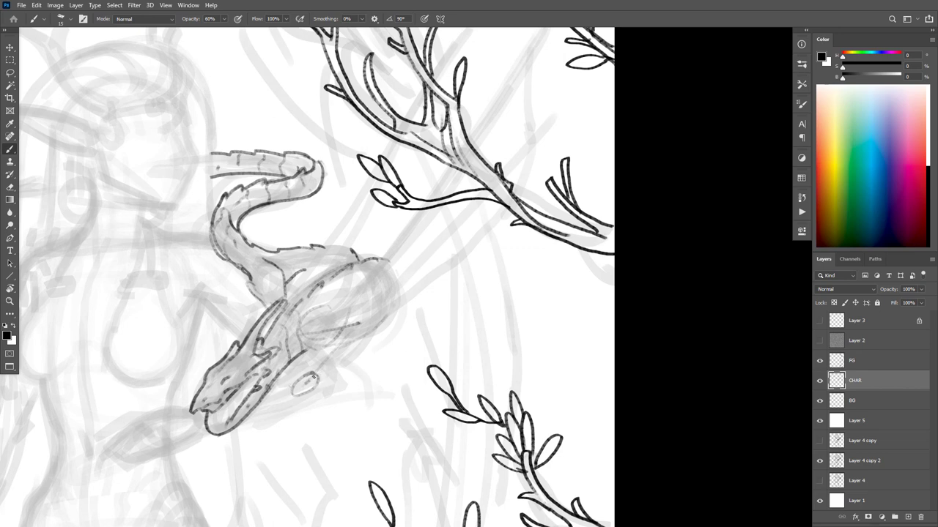
mouse_move(317, 375)
mouse_down()
mouse_move(429, 228)
mouse_move(564, 13)
mouse_up()
drag(489, 251, 396, 332)
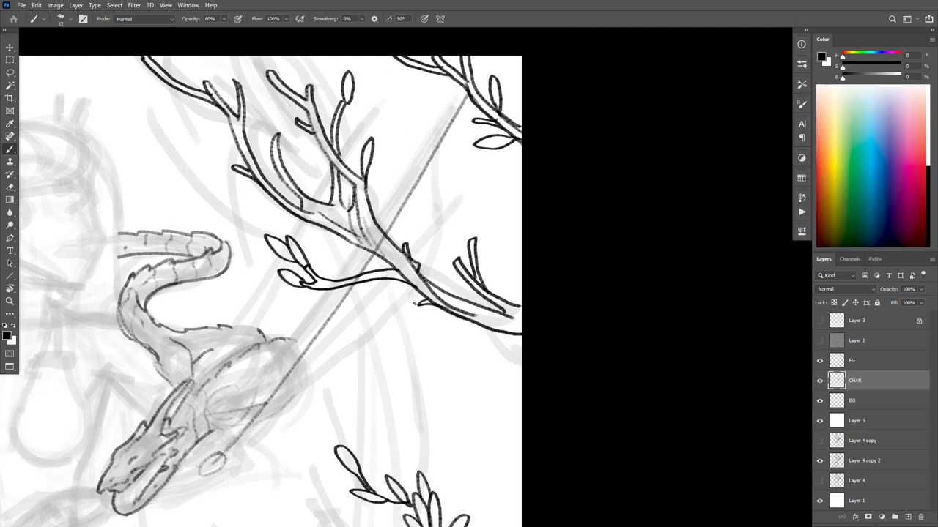
key(ctrl+z)
mouse_move(222, 454)
mouse_down()
mouse_move(498, 60)
mouse_move(217, 457)
mouse_move(441, 152)
mouse_move(466, 102)
mouse_up()
key(ctrl+z)
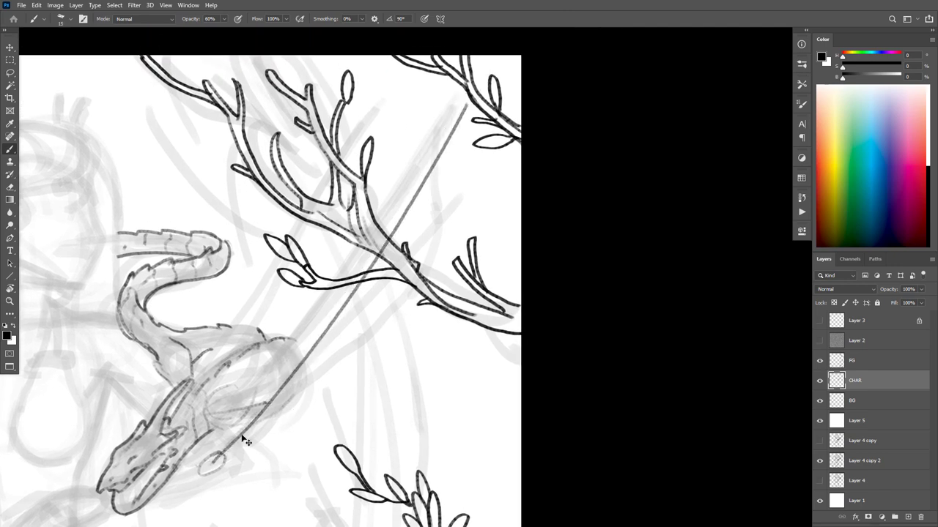
key(ctrl+z)
Draw a folded dragon wing with a straight double-lined bone, curved membrane edge, pointed spur and inner folds
drag(220, 448, 458, 105)
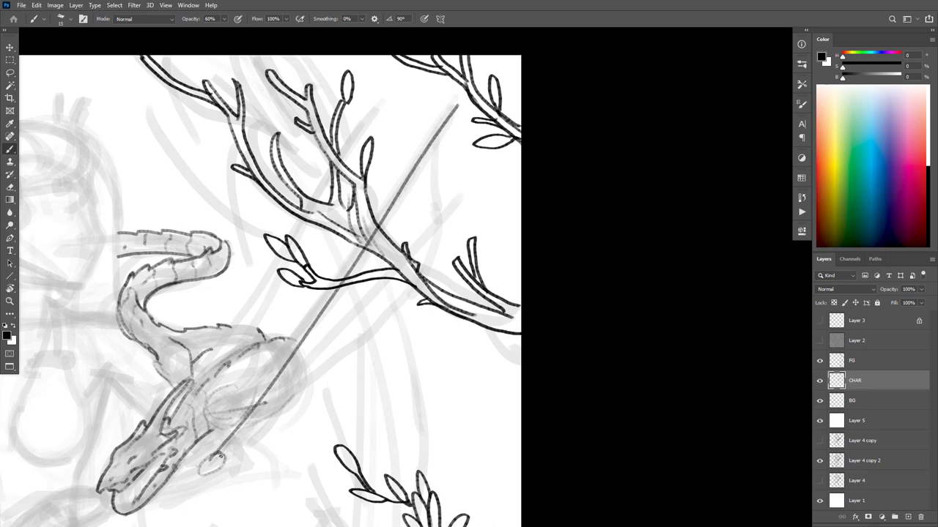
mouse_move(220, 457)
mouse_down()
mouse_move(284, 377)
mouse_move(458, 108)
mouse_up()
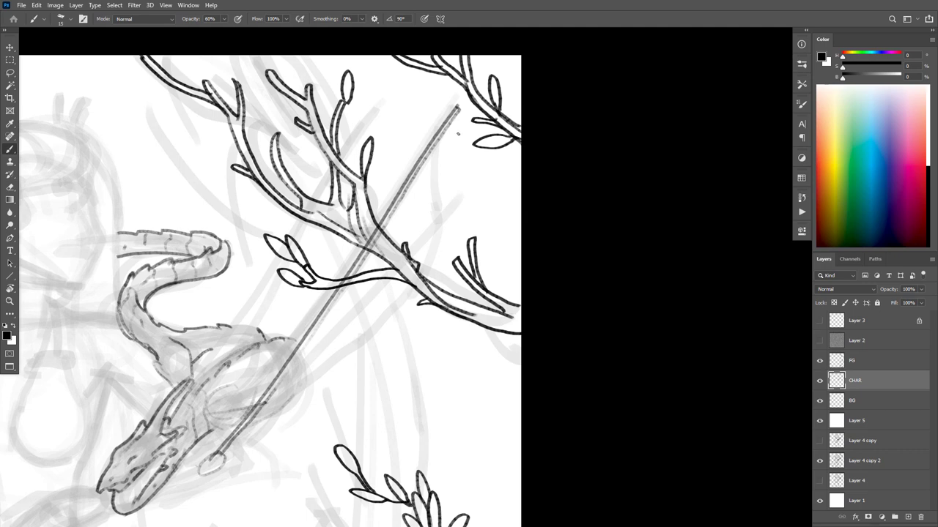
mouse_move(438, 137)
mouse_down()
mouse_move(429, 254)
mouse_move(406, 299)
mouse_move(221, 460)
mouse_up()
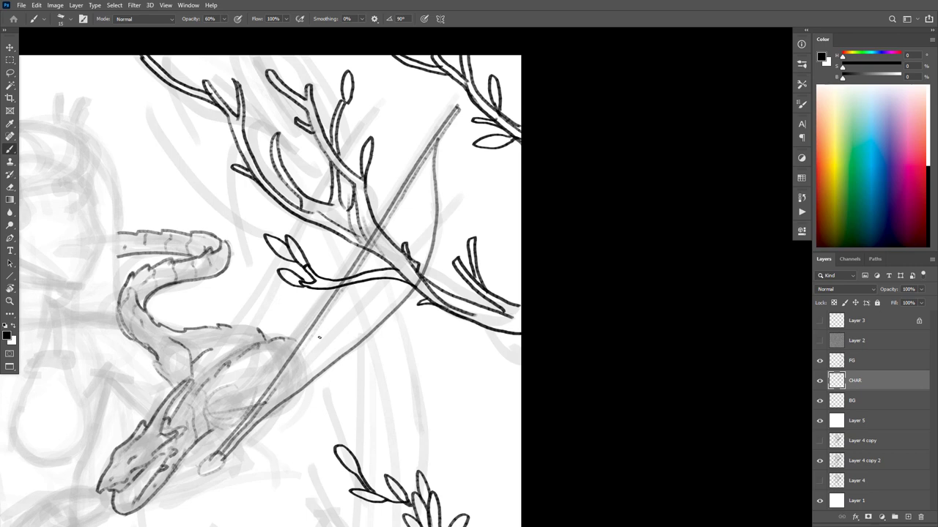
mouse_move(437, 215)
mouse_down()
mouse_move(464, 183)
mouse_move(430, 239)
mouse_move(447, 228)
mouse_move(429, 258)
mouse_up()
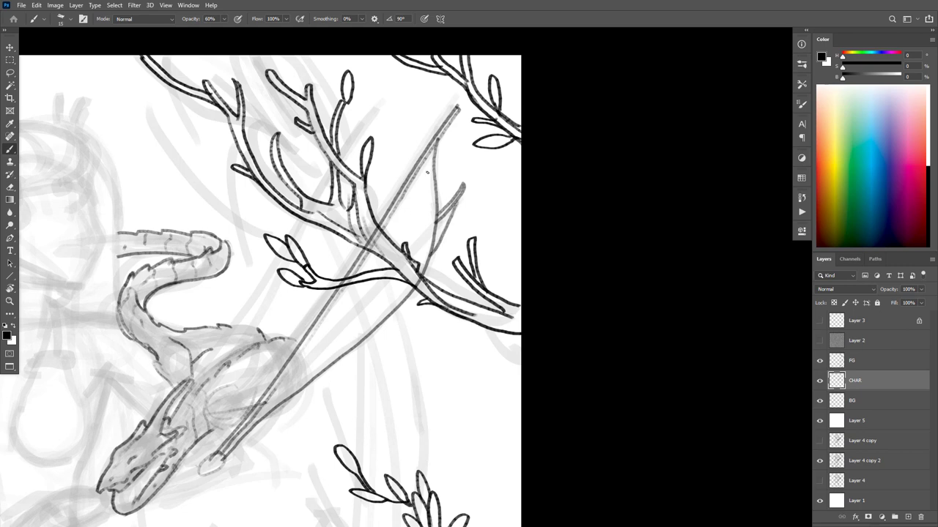
mouse_move(428, 172)
mouse_down()
mouse_move(410, 238)
mouse_move(387, 258)
mouse_move(368, 333)
mouse_up()
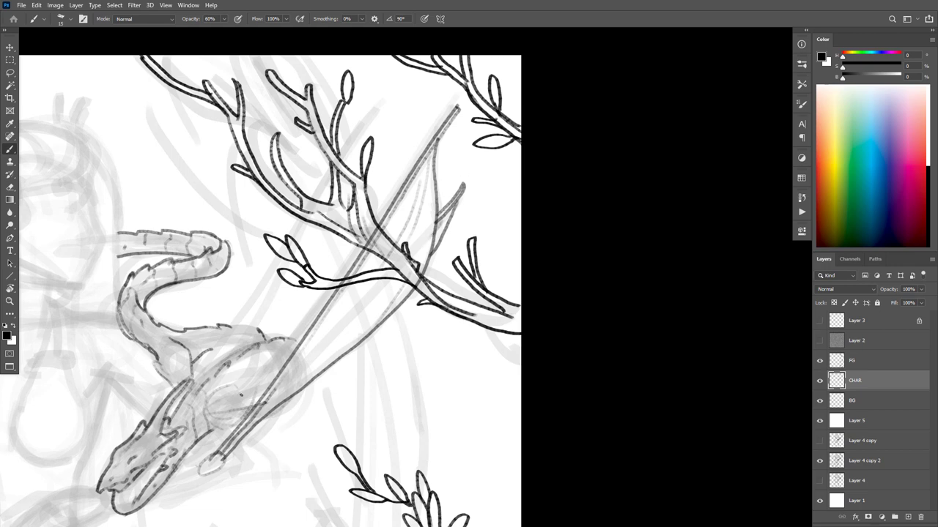
Redraw the dragon's leg contours where they meet the base of the folded wing
mouse_move(206, 400)
mouse_down()
mouse_move(210, 422)
mouse_move(243, 425)
mouse_move(257, 398)
mouse_up()
key(e)
key(b)
mouse_move(242, 423)
mouse_down()
mouse_move(211, 422)
mouse_move(182, 451)
mouse_up()
drag(226, 411, 208, 417)
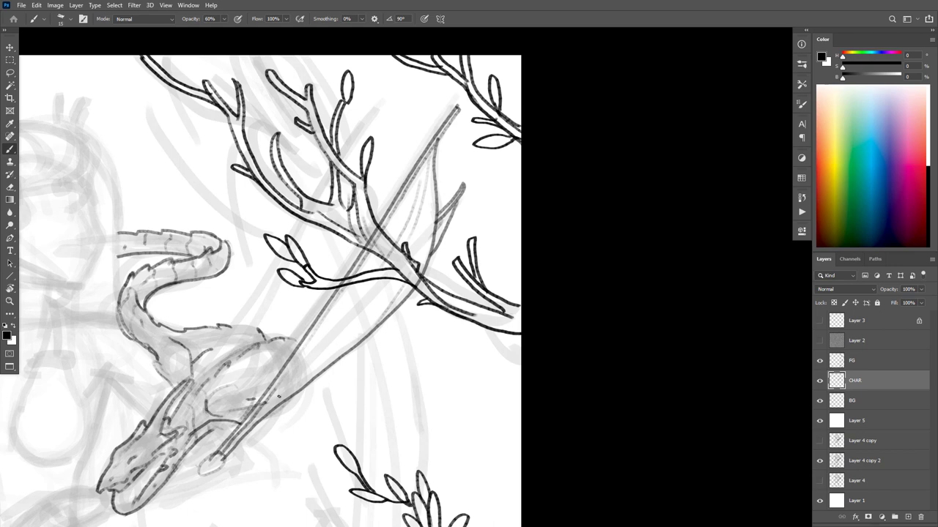
Draw claws at the wing's lower end, refine the leg beside them, and erase the stray claw lines
mouse_move(210, 467)
mouse_down()
mouse_move(203, 448)
mouse_move(210, 457)
mouse_move(191, 472)
mouse_move(202, 470)
mouse_move(197, 482)
mouse_move(210, 475)
mouse_up()
key(e)
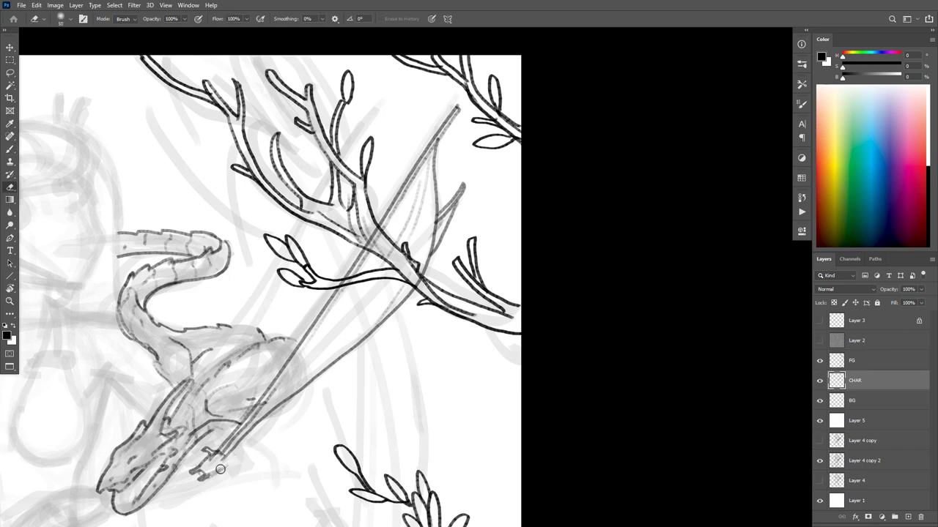
key(b)
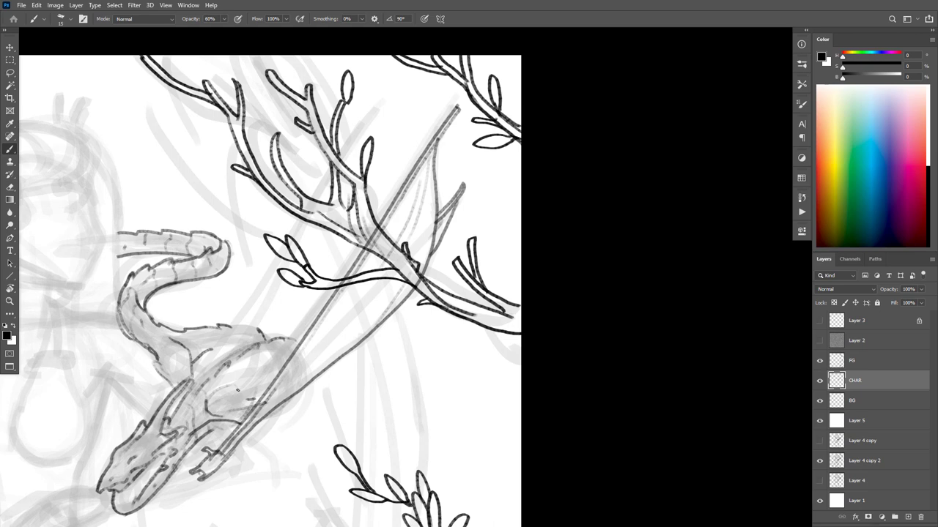
drag(237, 390, 260, 394)
drag(259, 396, 267, 391)
drag(220, 417, 242, 410)
key(e)
mouse_move(208, 477)
mouse_down()
mouse_move(220, 467)
mouse_move(192, 474)
mouse_move(228, 455)
mouse_up()
key(b)
Curve the membrane into the wing's outer spur and add a second straight bone parallel to the first
mouse_move(375, 215)
mouse_down()
mouse_move(425, 130)
mouse_move(384, 212)
mouse_up()
drag(460, 187, 436, 197)
drag(421, 144, 262, 391)
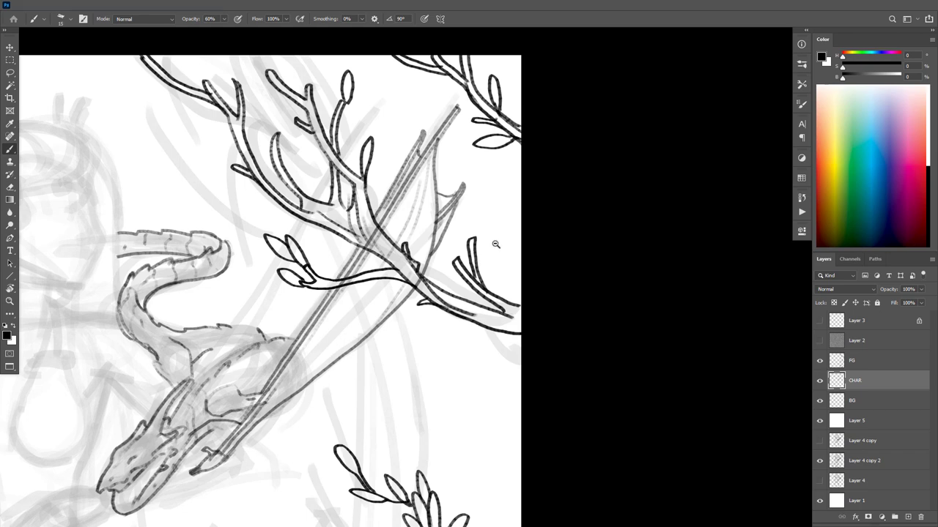
Draw the other wing's straight bone from behind the dragon's head up through the branches, checking the CHAR layer against the sketch
drag(496, 244, 437, 299)
scroll(437, 300, up, 2)
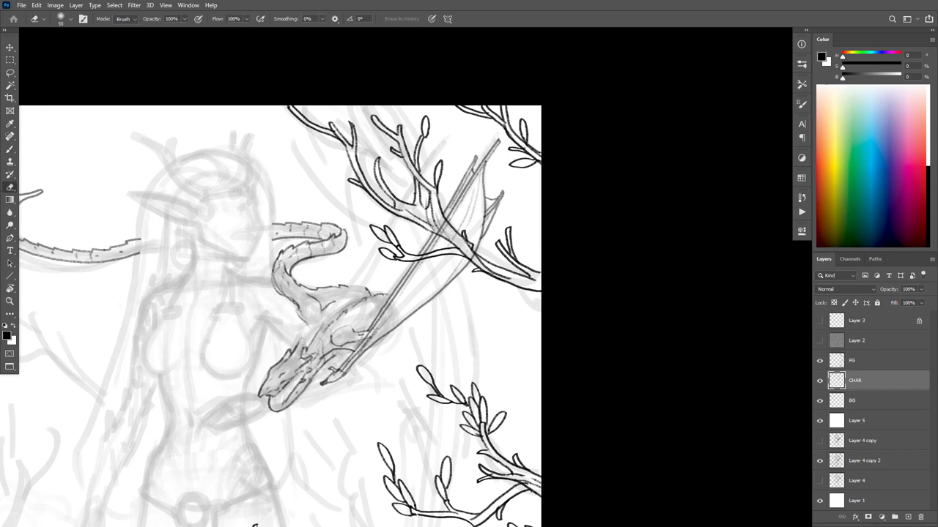
key(5)
mouse_move(295, 351)
mouse_down()
mouse_move(340, 290)
mouse_move(321, 337)
mouse_move(376, 240)
mouse_up()
key(ctrl+z)
key(ctrl+z)
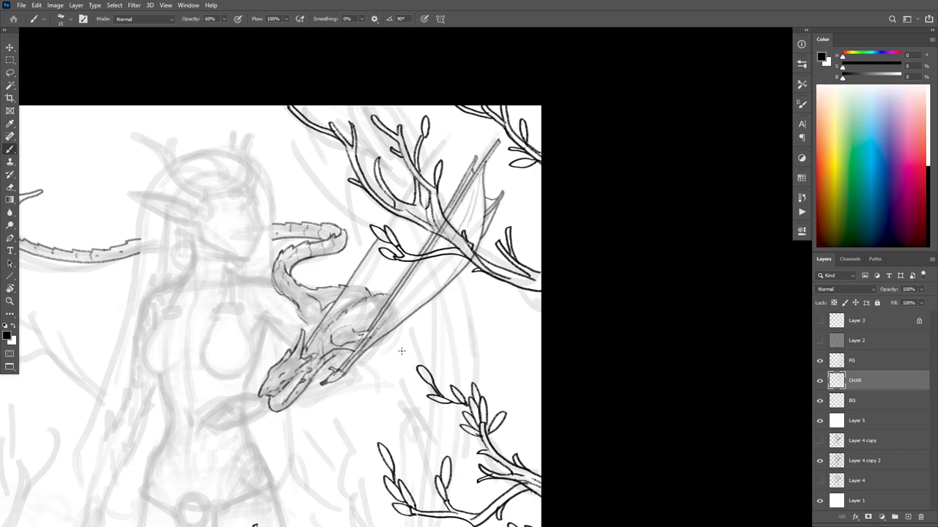
click(820, 381)
click(820, 381)
mouse_move(377, 286)
mouse_down()
mouse_move(301, 371)
mouse_move(308, 309)
mouse_move(364, 225)
mouse_move(320, 296)
mouse_up()
key(e)
key(b)
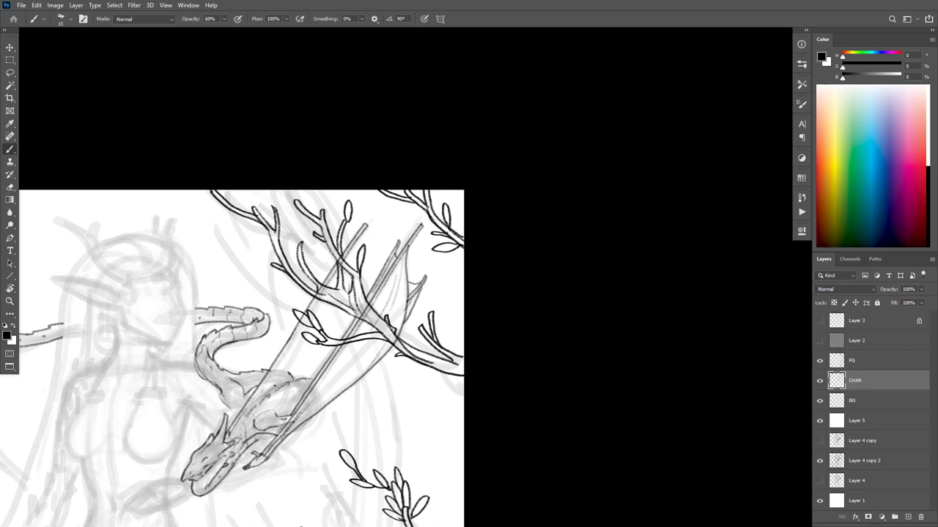
Add parallel bone and fold lines to the second wing between its first bone and the other wing
mouse_move(271, 391)
mouse_down()
mouse_move(374, 243)
mouse_move(324, 314)
mouse_up()
drag(286, 379, 328, 315)
drag(293, 380, 328, 330)
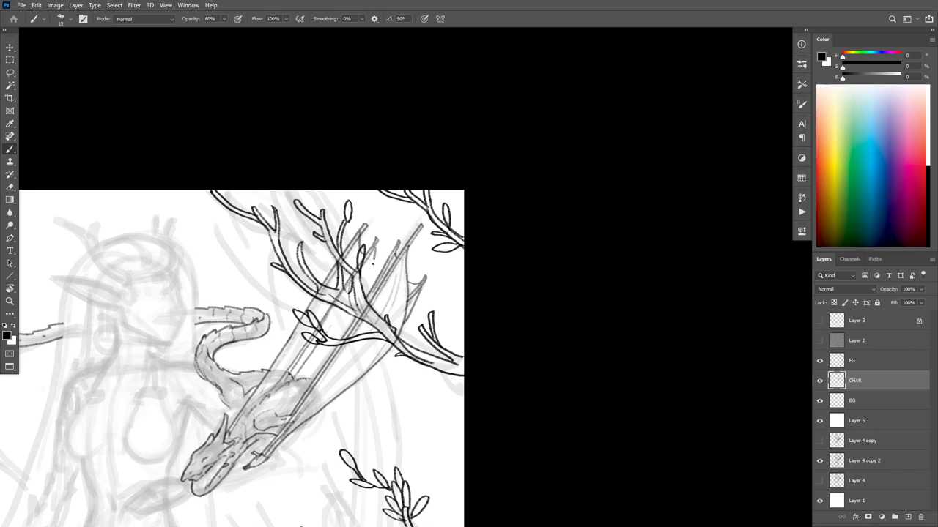
drag(374, 260, 361, 290)
mouse_move(323, 339)
mouse_down()
mouse_move(365, 282)
mouse_move(330, 350)
mouse_up()
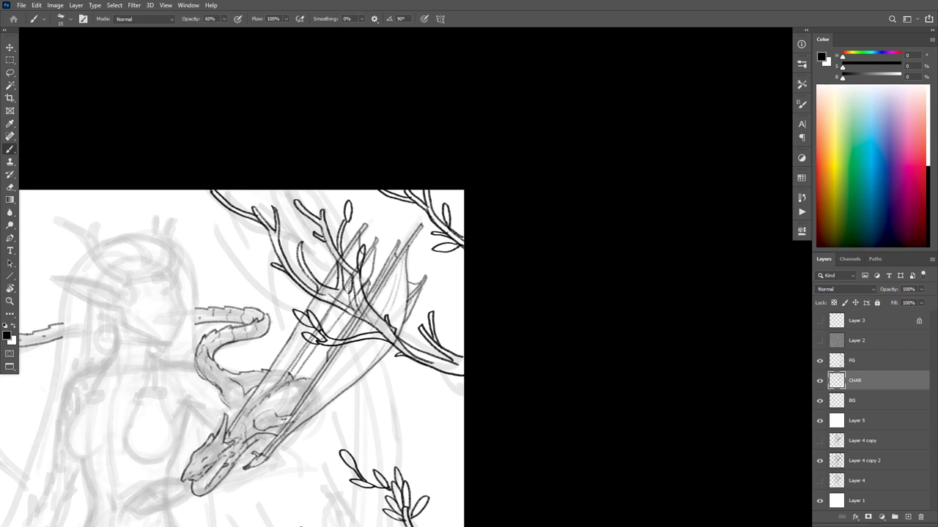
Undo the last stroke, draw a longer straight bone along the second wing, and erase the excess around its tip
key(ctrl+z)
mouse_move(264, 393)
mouse_down()
mouse_move(376, 218)
mouse_move(353, 261)
mouse_up()
key(e)
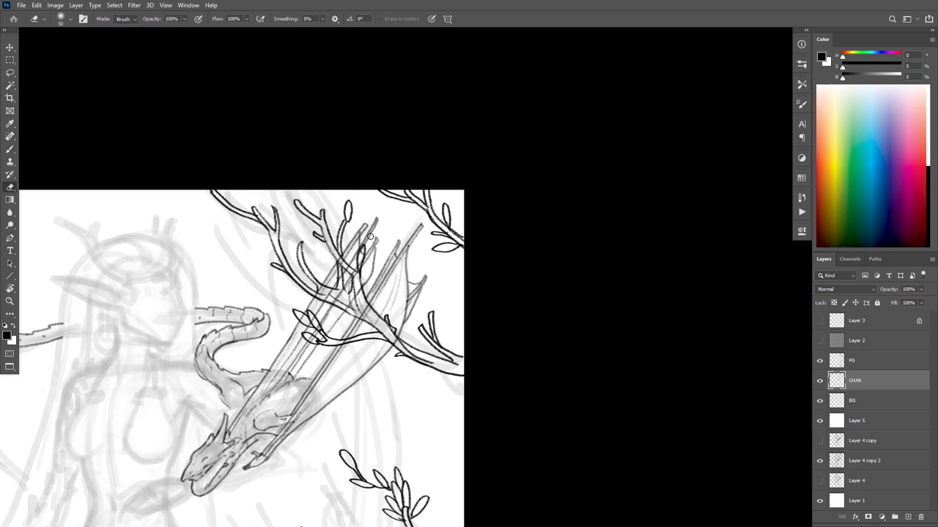
mouse_move(376, 227)
mouse_down()
mouse_move(346, 271)
mouse_move(386, 203)
mouse_move(348, 270)
mouse_up()
key(b)
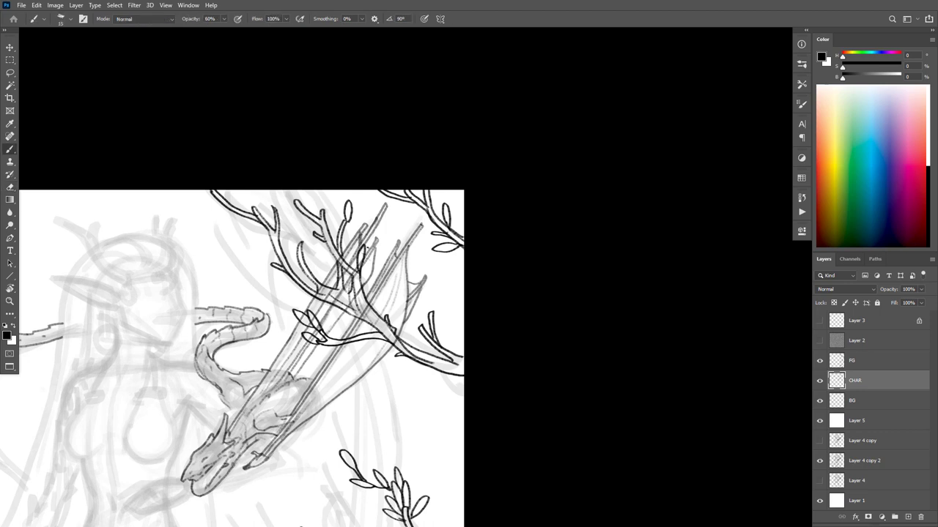
Draw the second wing's curved membrane edge from near its tip toward the dragon's body and erase the overlapping lines
key(5)
mouse_move(377, 248)
mouse_down()
mouse_move(367, 286)
mouse_move(306, 378)
mouse_up()
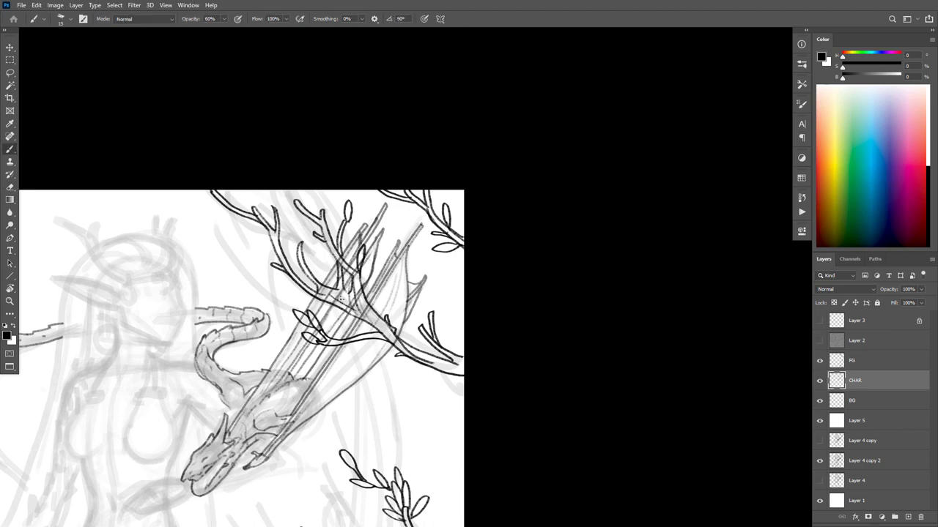
key(e)
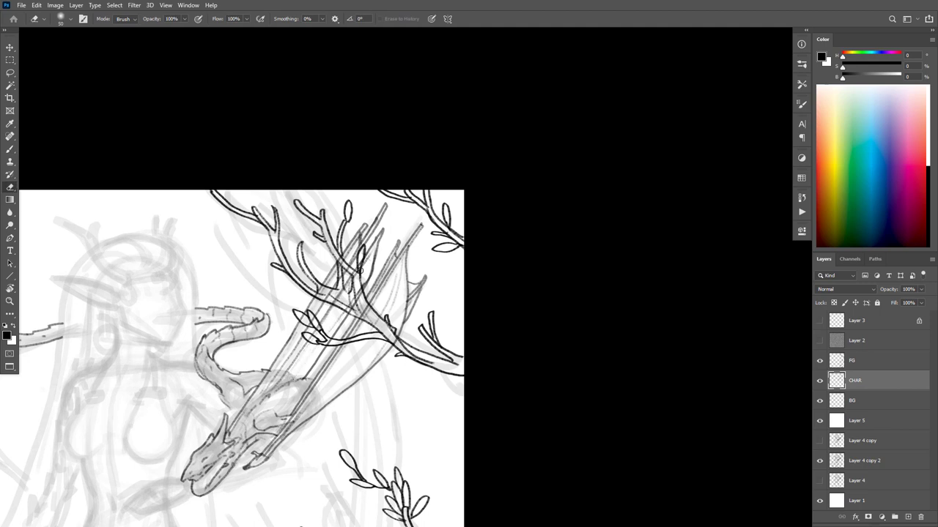
mouse_move(359, 270)
mouse_down()
mouse_move(281, 377)
mouse_move(376, 245)
mouse_up()
key(b)
key(Tab)
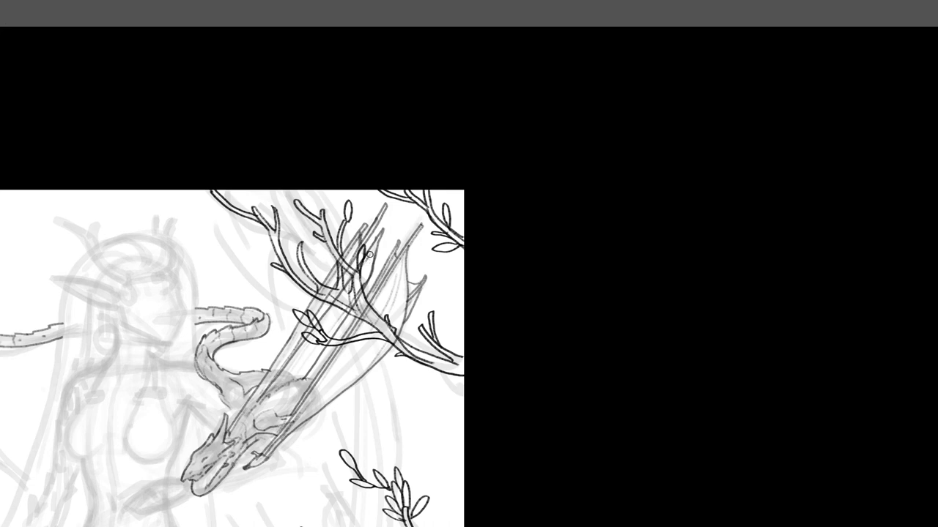
key(Tab)
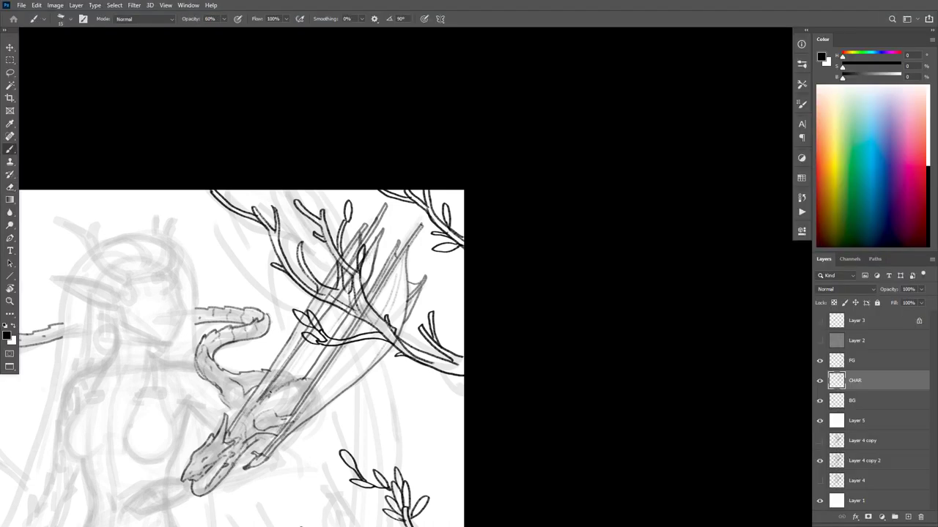
Draw fold lines inside the second wing's membrane and erase the stray strokes near its tip
drag(270, 393, 318, 330)
drag(484, 258, 497, 243)
key(e)
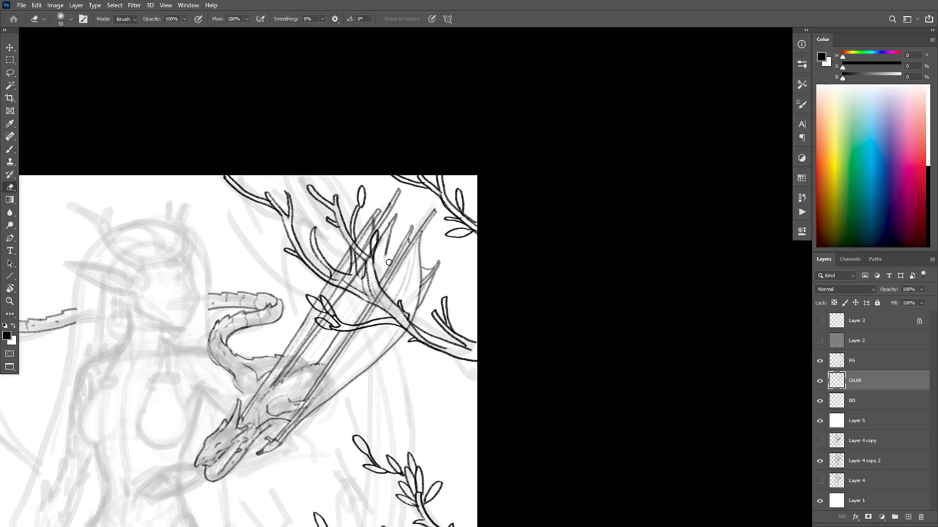
drag(337, 334, 320, 360)
key(b)
key(e)
mouse_move(385, 256)
mouse_down()
mouse_move(387, 240)
mouse_move(385, 274)
mouse_up()
key(b)
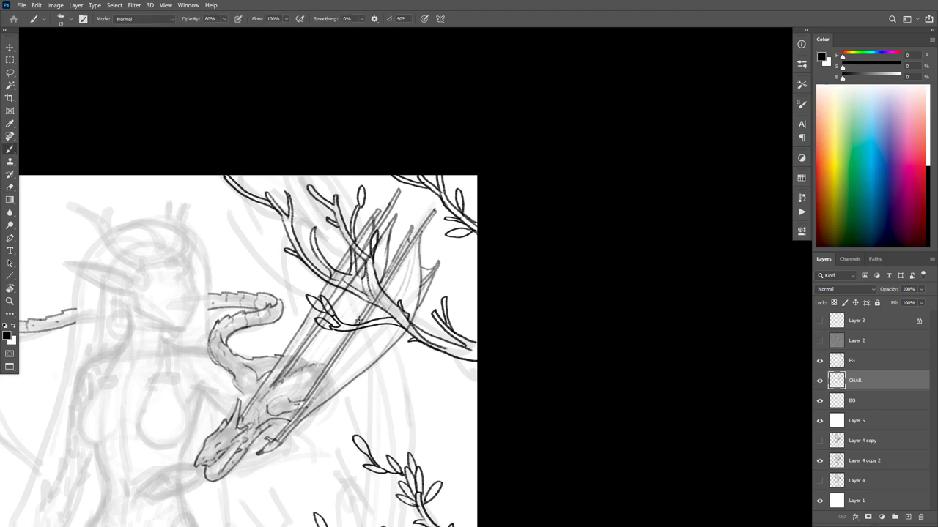
Extend the second wing's long membrane strokes down toward the dragon's body and reinforce the lower edge
drag(358, 321, 316, 366)
drag(455, 271, 487, 226)
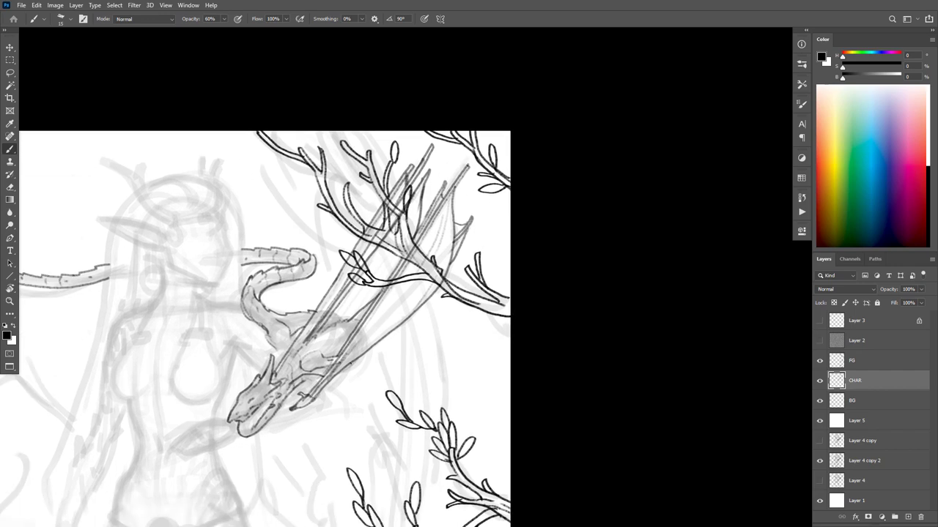
drag(325, 386, 370, 331)
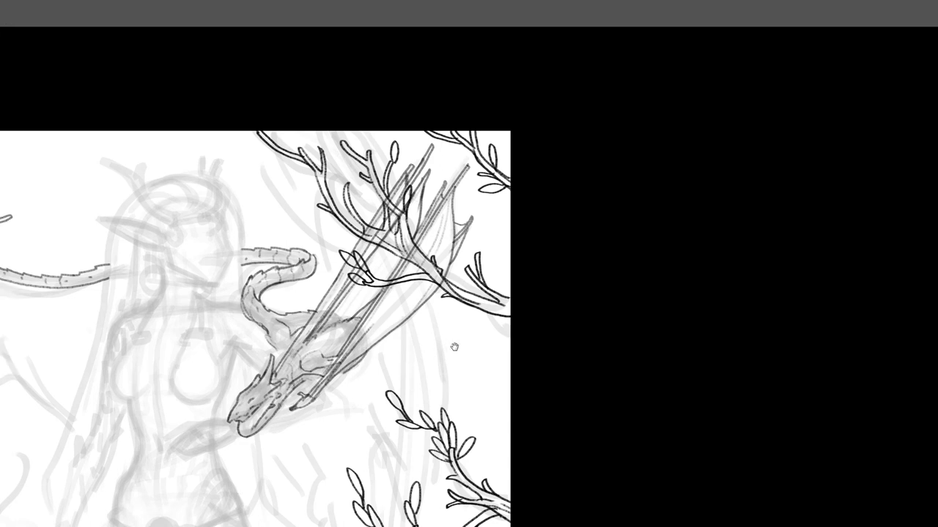
Ink the bent elbow and forearm beneath the dragon, with wrapped bands around the arm
drag(452, 345, 467, 336)
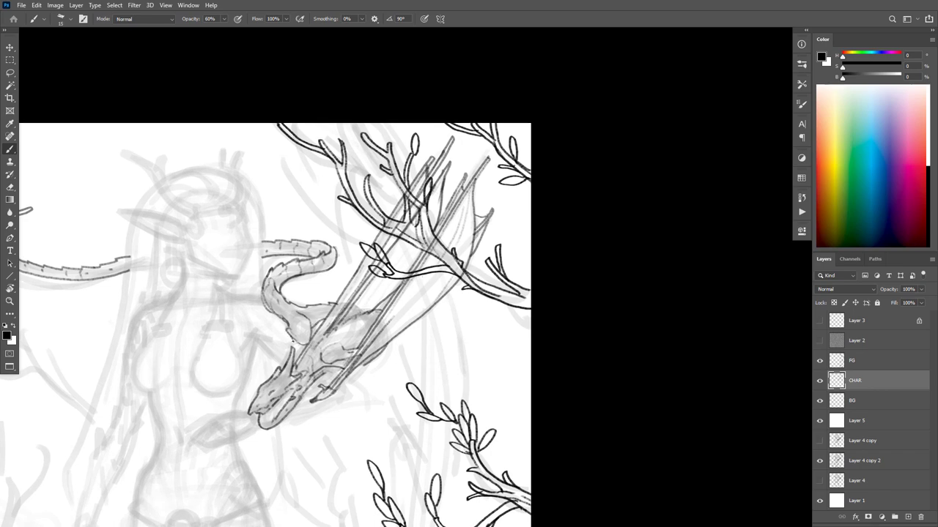
drag(445, 322, 597, 206)
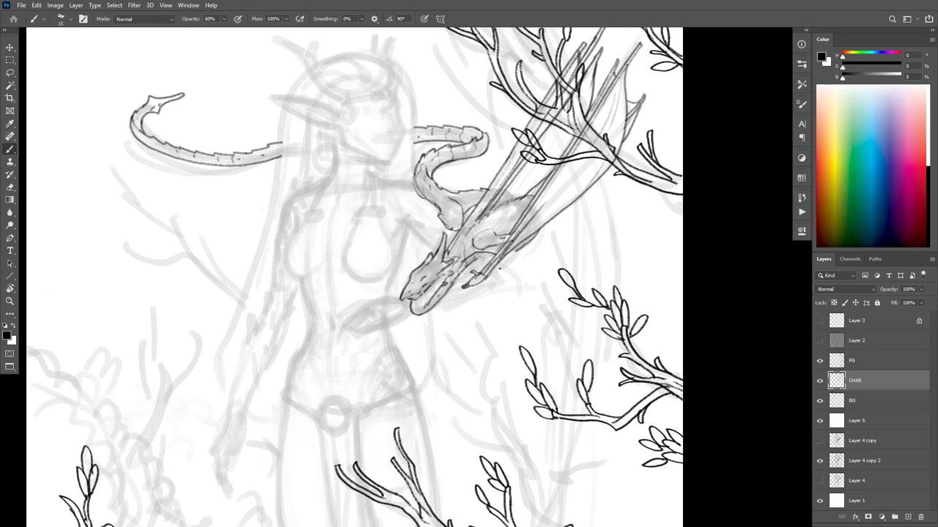
mouse_move(494, 265)
mouse_down()
mouse_move(502, 280)
mouse_move(481, 296)
mouse_move(433, 307)
mouse_up()
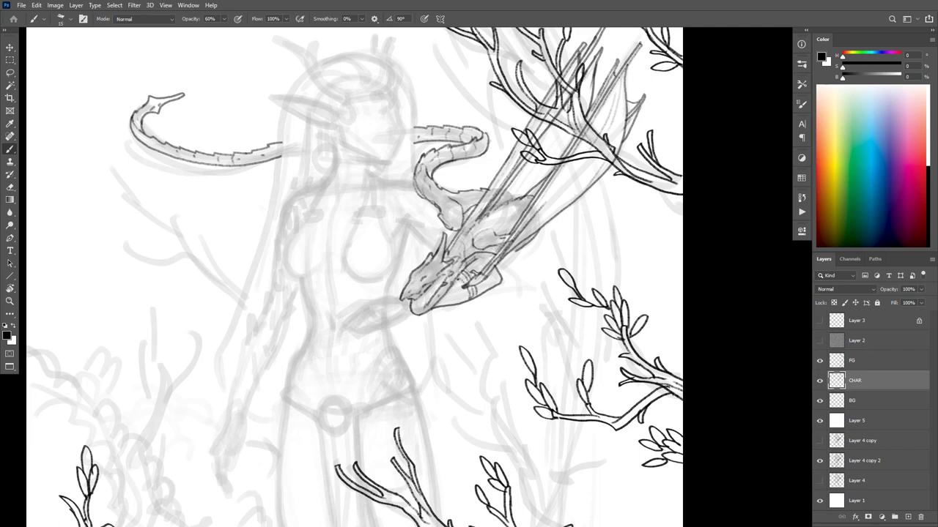
drag(461, 284, 454, 296)
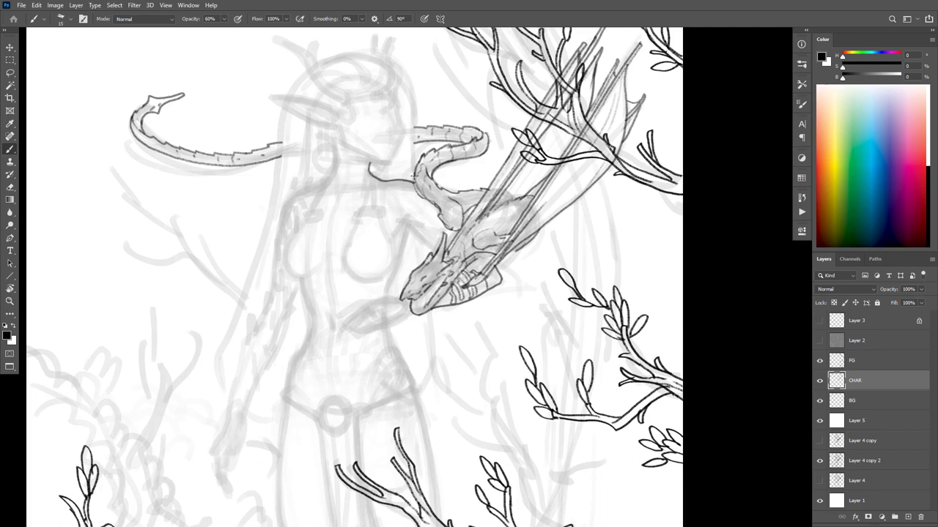
Ink the curve at the side of the chest, the wrist bracelets, and the hand with its fingers below the dragon's head
drag(405, 222, 380, 276)
drag(401, 295, 373, 297)
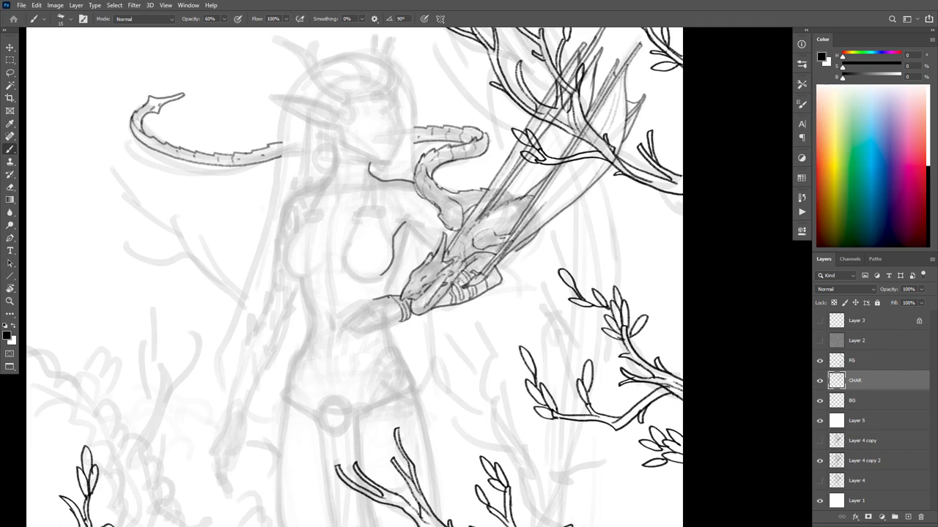
mouse_move(359, 299)
mouse_down()
mouse_move(335, 317)
mouse_move(359, 308)
mouse_up()
mouse_move(372, 303)
mouse_down()
mouse_move(341, 330)
mouse_move(362, 317)
mouse_move(352, 332)
mouse_up()
key(ctrl+z)
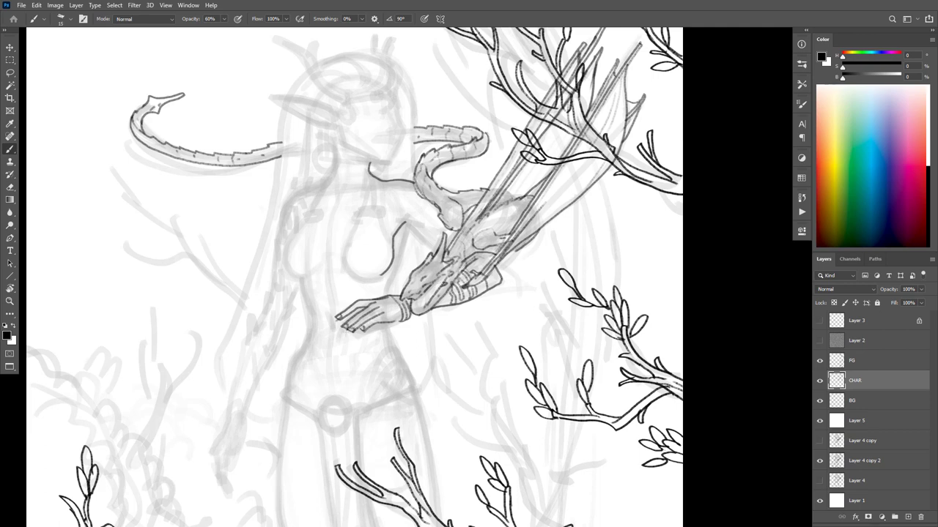
Clean up the hand's fingertips and redraw the finger outlines
mouse_move(489, 324)
mouse_down()
mouse_move(494, 332)
mouse_move(540, 314)
mouse_up()
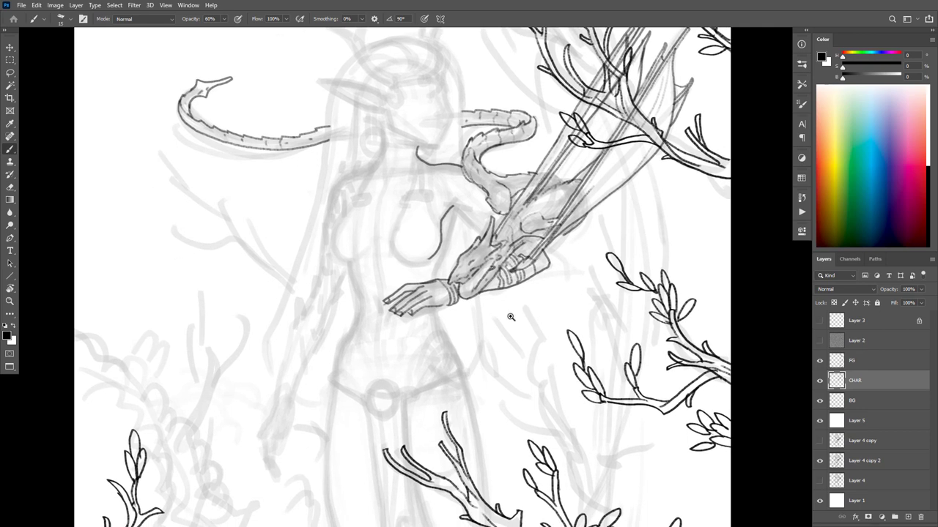
ctrl+click(475, 323)
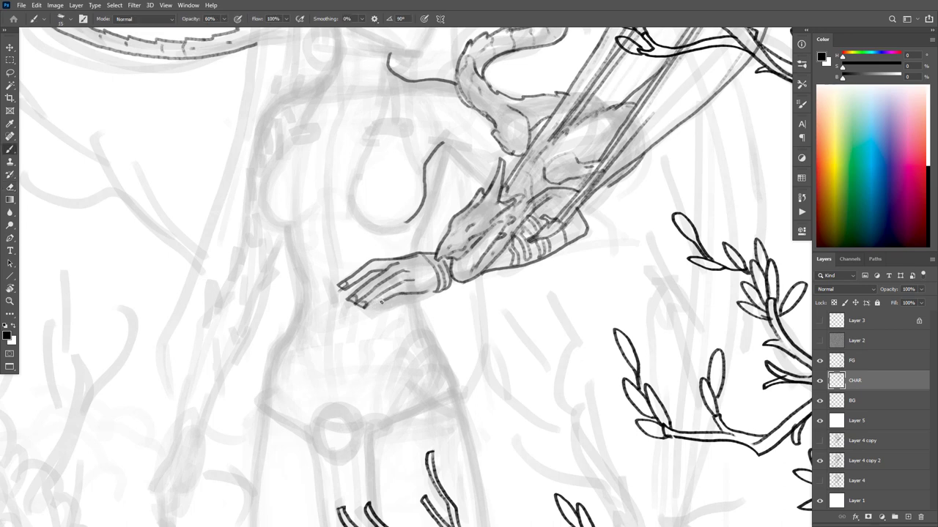
key(e)
key(b)
drag(429, 306, 443, 297)
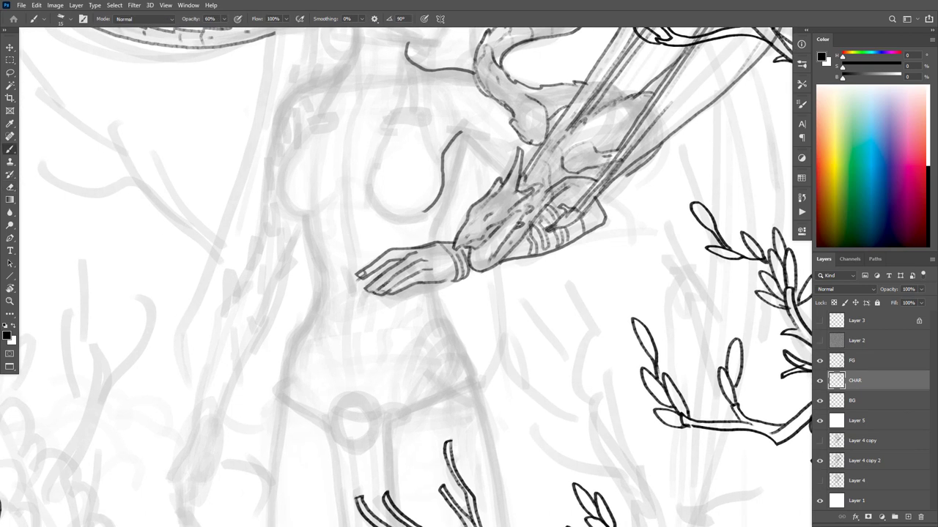
mouse_move(495, 340)
mouse_down()
mouse_move(517, 360)
mouse_move(523, 345)
mouse_up()
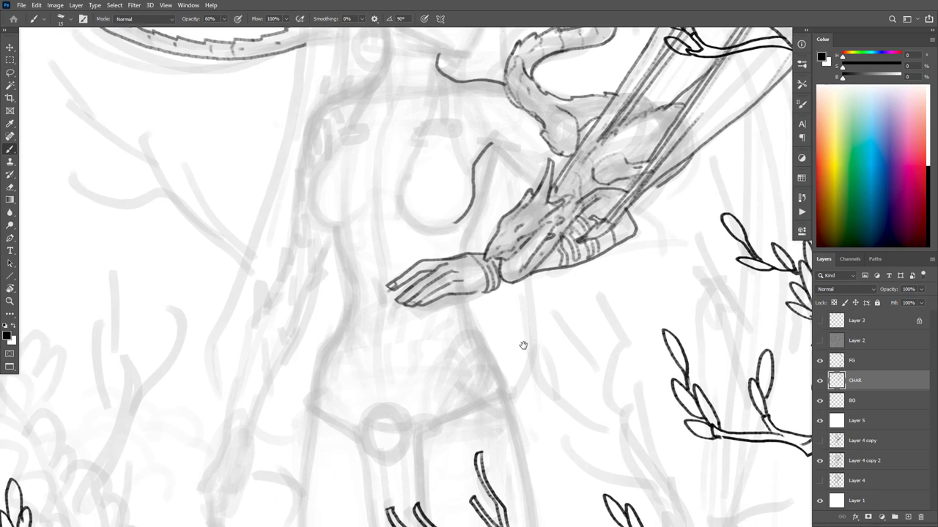
scroll(370, 272, up, 2)
key(e)
key(b)
mouse_move(370, 272)
mouse_down()
mouse_move(384, 262)
mouse_move(362, 275)
mouse_move(387, 271)
mouse_up()
drag(574, 295, 576, 328)
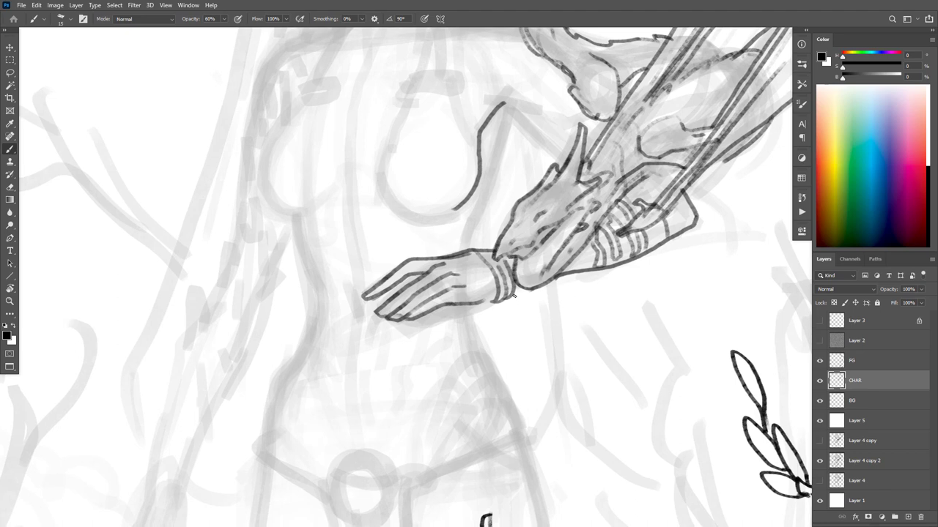
Add the bracelet's dangling end, the upper arm lines down to the wrist, and the outer curve of the chest cup
mouse_move(522, 286)
mouse_down()
mouse_move(514, 314)
mouse_move(511, 294)
mouse_up()
mouse_move(498, 100)
mouse_down()
mouse_move(537, 104)
mouse_move(525, 127)
mouse_move(567, 167)
mouse_move(664, 209)
mouse_up()
drag(593, 178, 550, 316)
mouse_move(495, 153)
mouse_down()
mouse_move(473, 198)
mouse_move(465, 260)
mouse_move(494, 290)
mouse_up()
Rotate the canvas to close the chest cup's lower curve, reset the rotation, and add the cup's top band and strap
key(r)
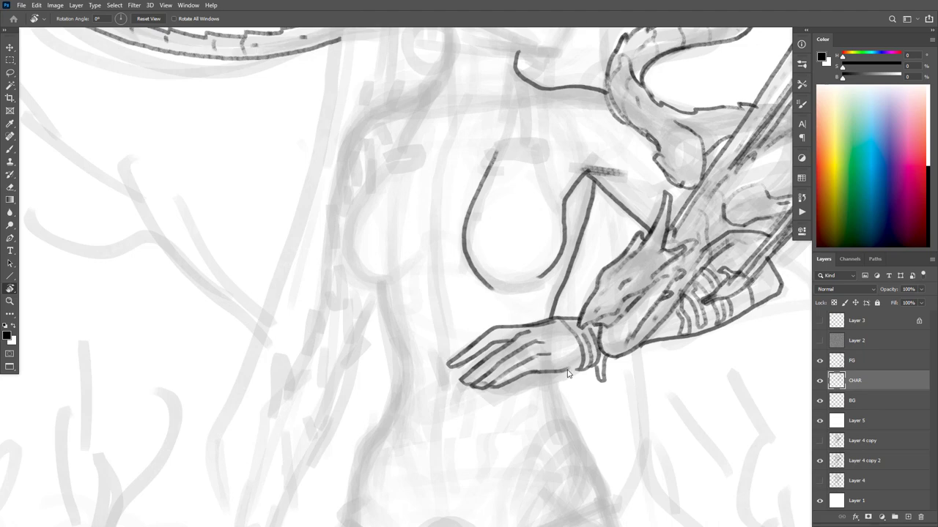
drag(465, 336, 583, 406)
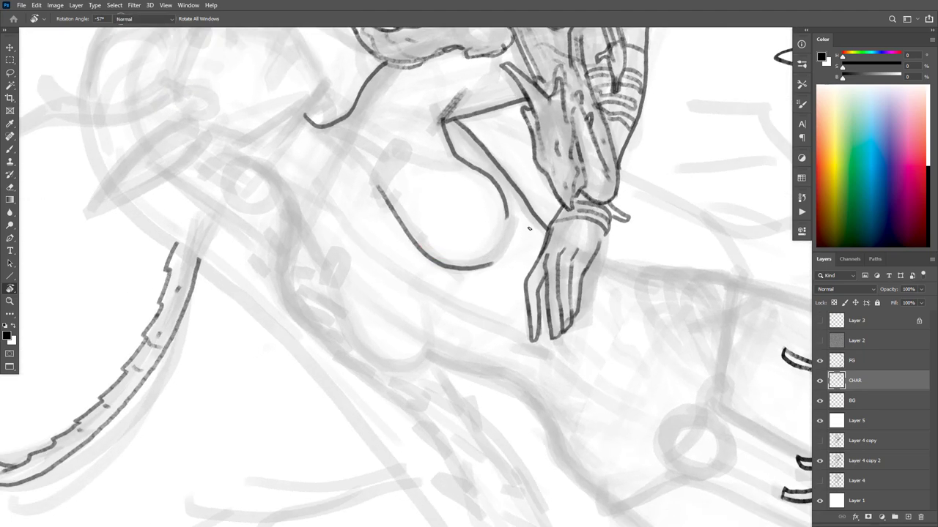
key(e)
key(b)
mouse_move(475, 267)
mouse_down()
mouse_move(488, 265)
mouse_move(512, 218)
mouse_up()
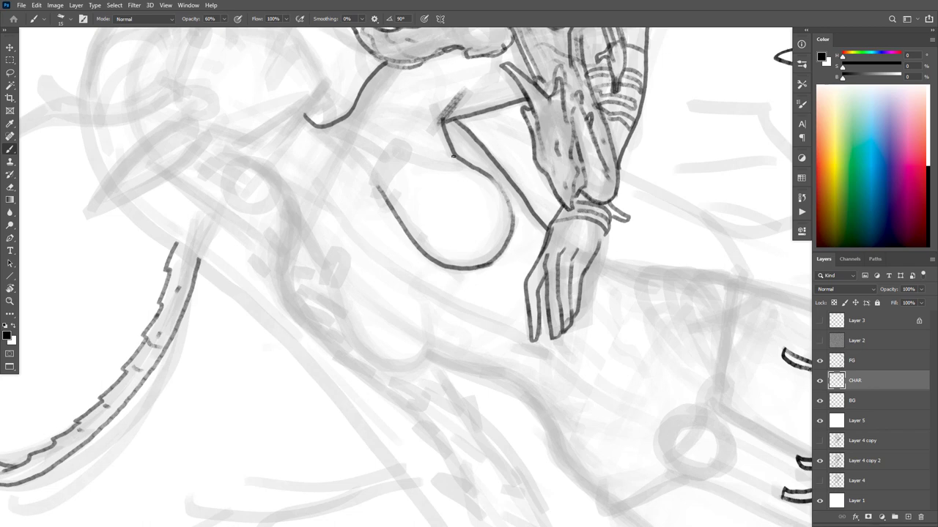
mouse_move(470, 171)
mouse_down()
mouse_move(522, 232)
mouse_move(485, 212)
mouse_move(451, 219)
mouse_move(470, 227)
mouse_move(519, 219)
mouse_move(517, 227)
mouse_up()
key(Escape)
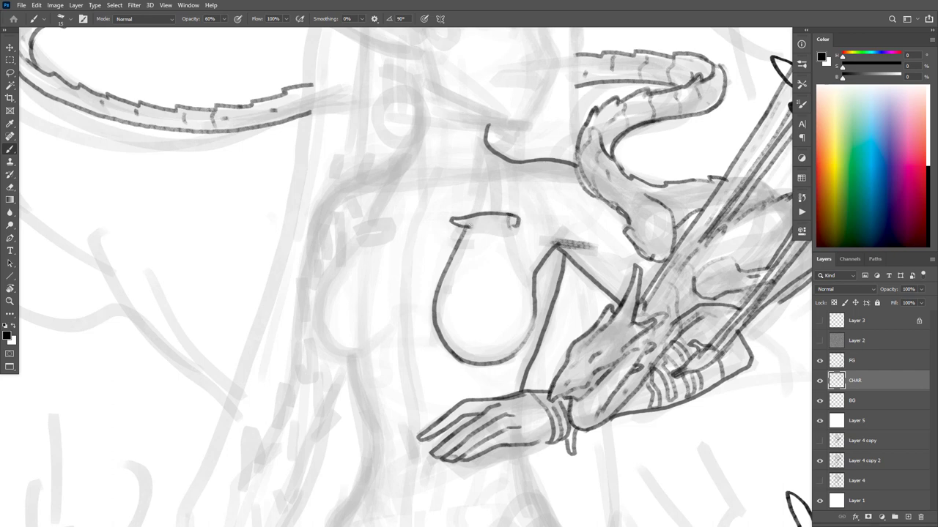
mouse_move(501, 213)
mouse_down()
mouse_move(502, 227)
mouse_move(489, 154)
mouse_move(490, 214)
mouse_up()
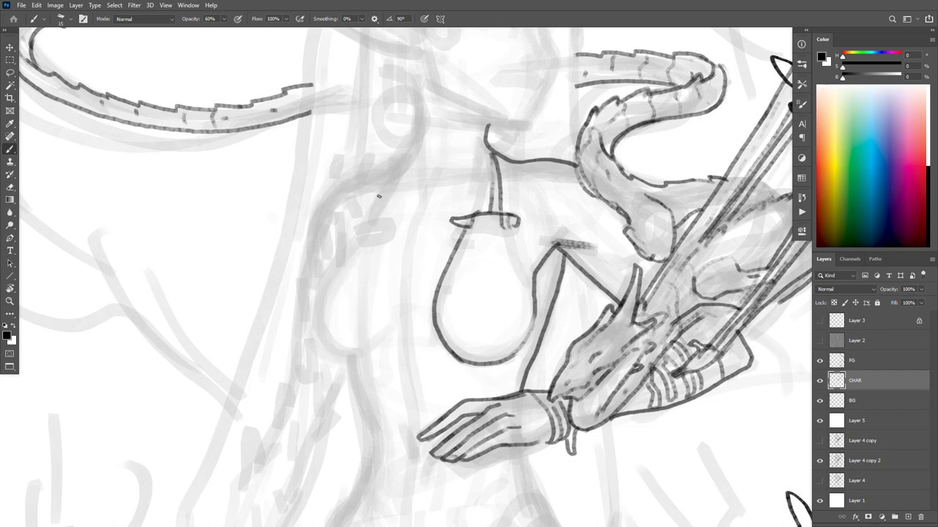
Outline the other chest cup with its band, strap and inner curve, and draw the waist contour below it
mouse_move(374, 218)
mouse_down()
mouse_move(400, 170)
mouse_move(370, 218)
mouse_move(396, 226)
mouse_move(347, 250)
mouse_move(315, 293)
mouse_move(321, 338)
mouse_move(354, 354)
mouse_up()
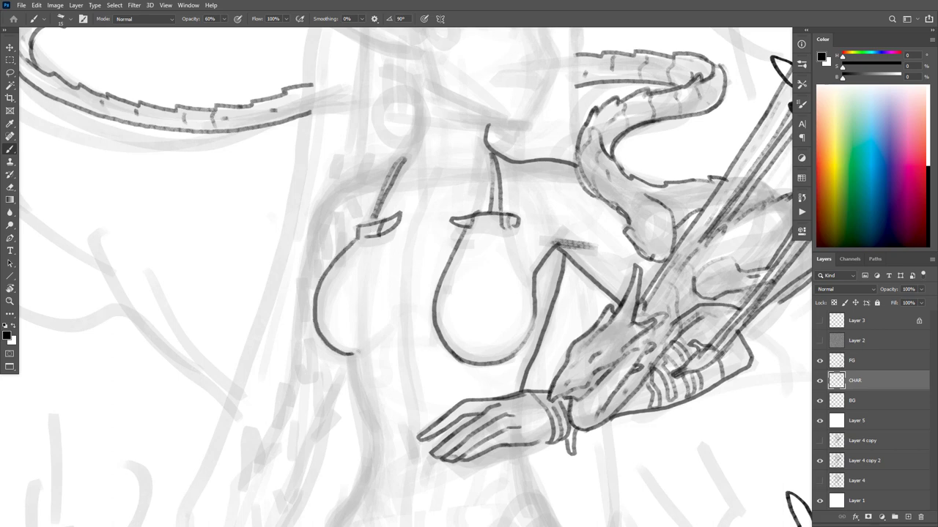
mouse_move(375, 235)
mouse_down()
mouse_move(355, 297)
mouse_move(362, 339)
mouse_move(345, 355)
mouse_move(387, 313)
mouse_up()
drag(366, 347, 384, 319)
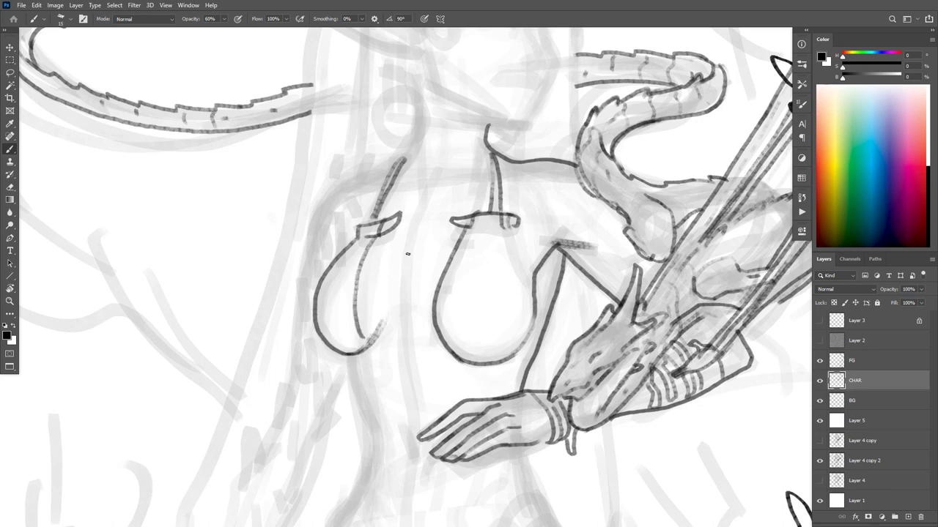
mouse_move(349, 357)
mouse_down()
mouse_move(370, 439)
mouse_move(366, 476)
mouse_up()
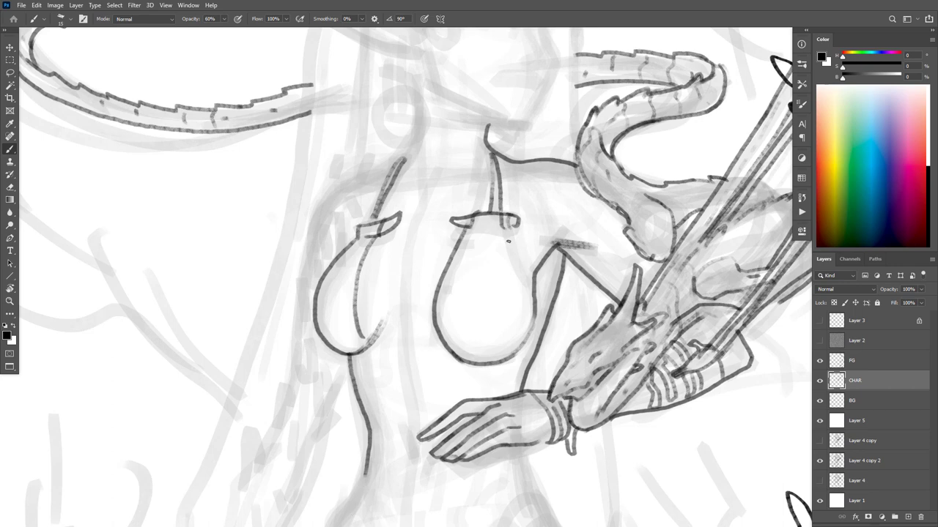
Draw the first cup's inner side edge and add patterned trim beneath both cups
mouse_move(505, 230)
mouse_down()
mouse_move(532, 314)
mouse_move(521, 355)
mouse_move(481, 373)
mouse_move(467, 366)
mouse_move(488, 368)
mouse_move(535, 330)
mouse_up()
mouse_move(562, 250)
mouse_down()
mouse_move(537, 278)
mouse_move(558, 247)
mouse_up()
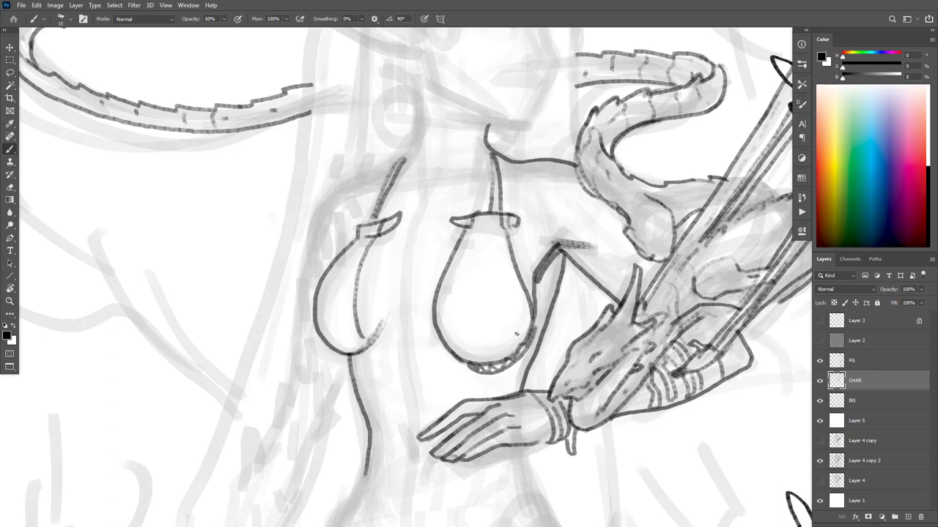
mouse_move(381, 339)
mouse_down()
mouse_move(351, 371)
mouse_move(359, 363)
mouse_up()
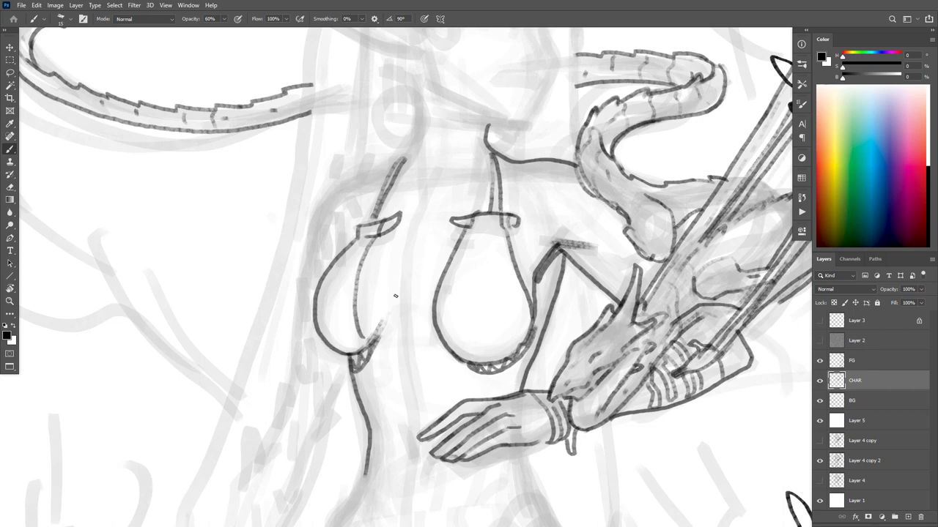
Draw the torso's long centre line and the light rib contour strokes above the hand
mouse_move(380, 329)
mouse_down()
mouse_move(386, 318)
mouse_move(403, 355)
mouse_move(415, 459)
mouse_up()
drag(418, 349, 450, 402)
drag(429, 371, 458, 394)
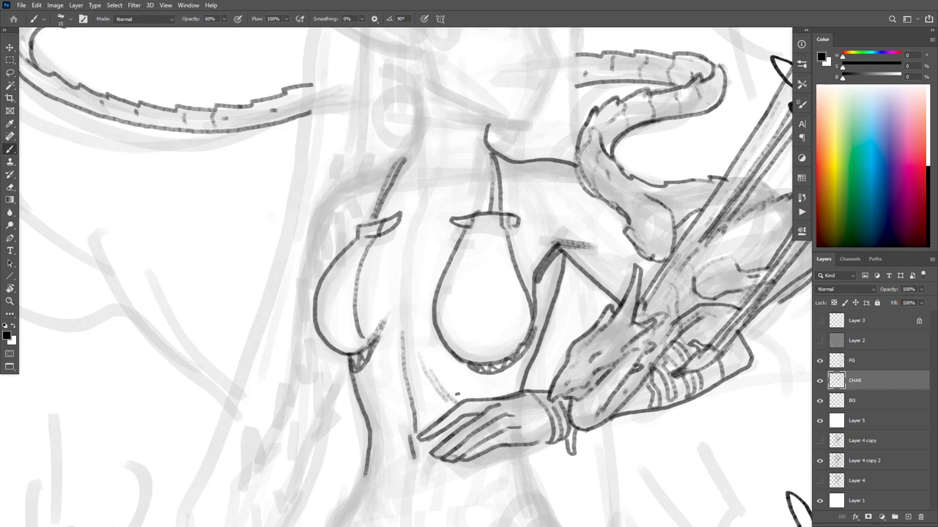
click(380, 381)
Ink the collarbone lines and a hanging earring with concentric rings below the ear
drag(517, 314, 539, 339)
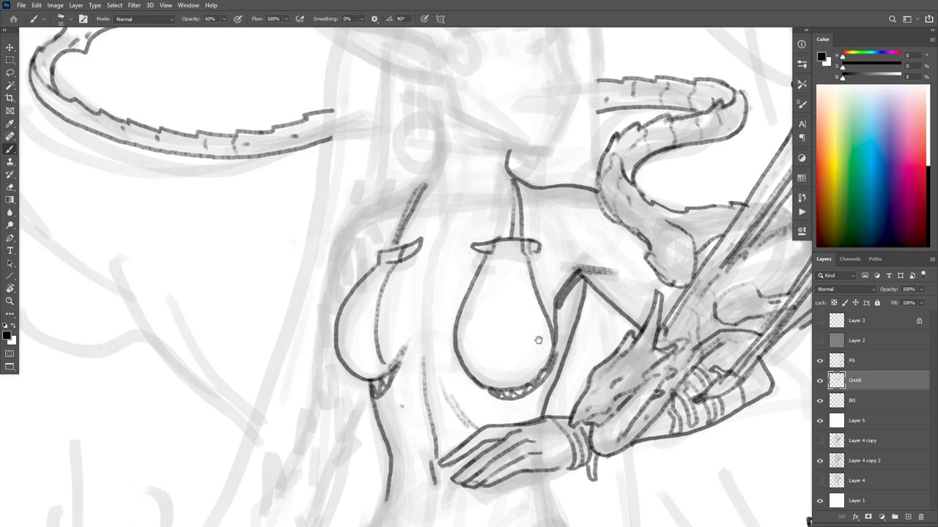
drag(460, 199, 451, 211)
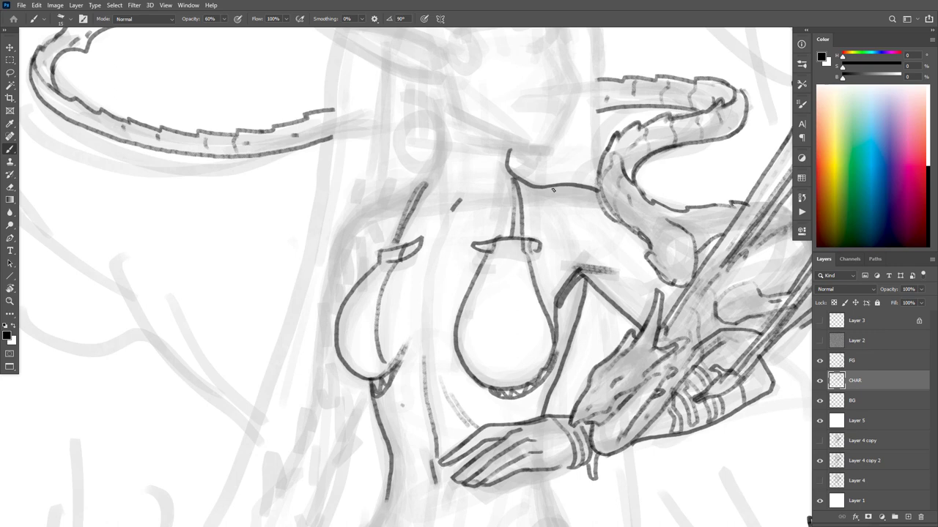
drag(532, 191, 414, 202)
mouse_move(431, 116)
mouse_down()
mouse_move(400, 132)
mouse_move(403, 161)
mouse_move(429, 170)
mouse_move(446, 147)
mouse_move(443, 125)
mouse_move(429, 114)
mouse_move(405, 138)
mouse_move(415, 163)
mouse_move(440, 151)
mouse_move(438, 131)
mouse_move(421, 112)
mouse_move(428, 71)
mouse_move(409, 93)
mouse_move(431, 96)
mouse_move(410, 96)
mouse_move(425, 67)
mouse_up()
key(ctrl+z)
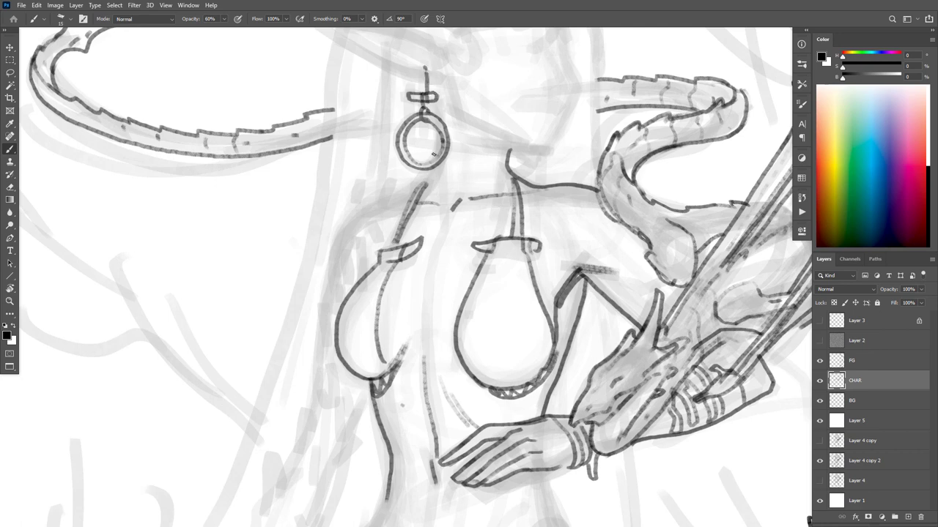
drag(418, 163, 425, 167)
mouse_move(422, 130)
mouse_down()
mouse_move(415, 139)
mouse_move(431, 145)
mouse_move(421, 132)
mouse_up()
drag(423, 134, 422, 118)
mouse_move(561, 143)
mouse_down()
mouse_move(548, 161)
mouse_move(530, 157)
mouse_up()
key(ctrl+z)
mouse_move(339, 326)
mouse_down()
mouse_move(365, 376)
mouse_move(384, 377)
mouse_up()
drag(372, 296, 369, 350)
drag(363, 291, 353, 345)
drag(350, 299, 340, 338)
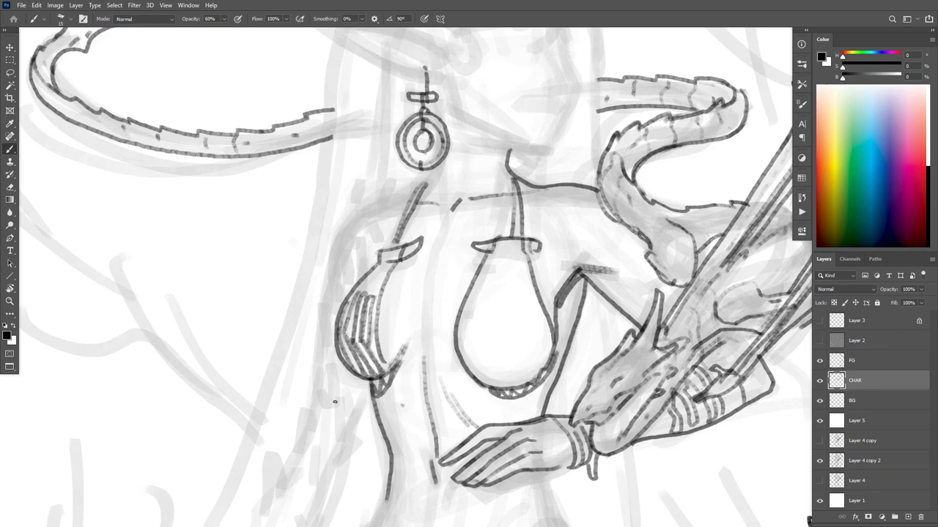
key(ctrl+z)
key(ctrl+z)
key(ctrl+z)
key(ctrl+z)
key(ctrl+z)
key(ctrl+z)
key(ctrl+z)
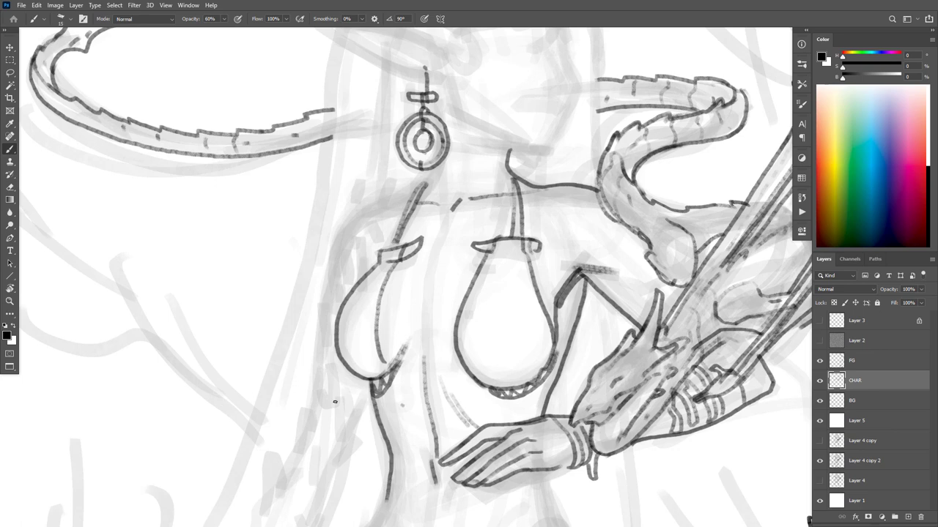
Add small detail lines to the bands above both chest cups
drag(411, 258, 399, 266)
drag(536, 252, 530, 257)
mouse_move(561, 341)
mouse_down()
mouse_move(598, 153)
mouse_move(551, 331)
mouse_up()
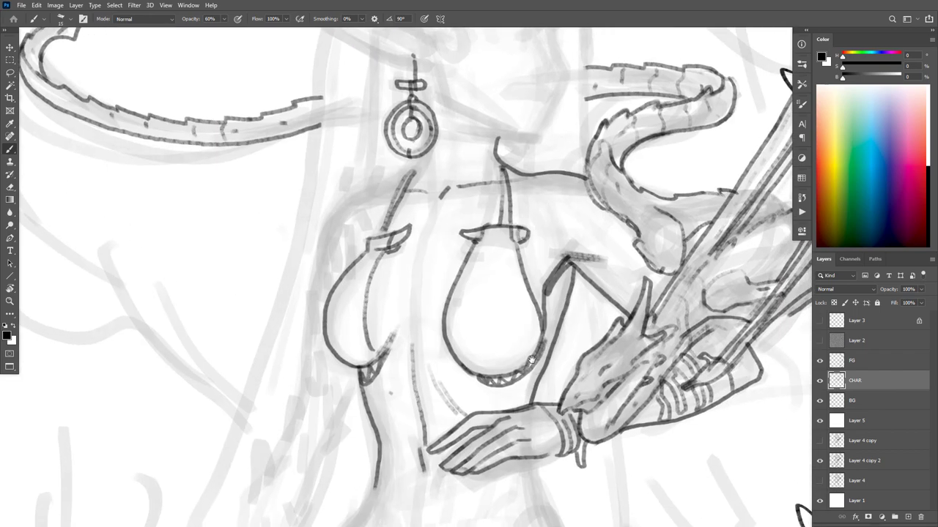
Draw curved bands around the upper arm behind the dragon's horn and redraw the dragon's lower edge near the elbow
drag(748, 417, 583, 382)
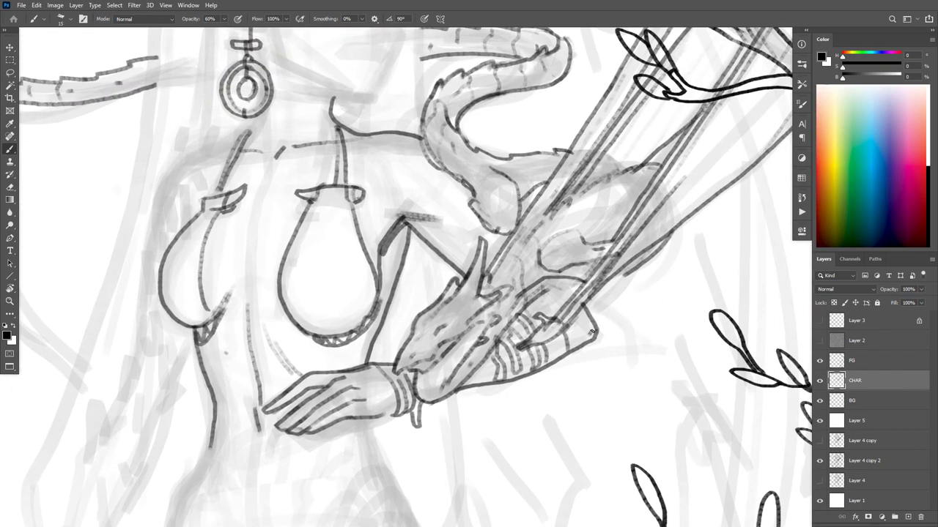
mouse_move(477, 217)
mouse_down()
mouse_move(443, 261)
mouse_move(454, 247)
mouse_move(457, 273)
mouse_up()
mouse_move(479, 240)
mouse_down()
mouse_move(469, 252)
mouse_move(491, 245)
mouse_move(490, 258)
mouse_up()
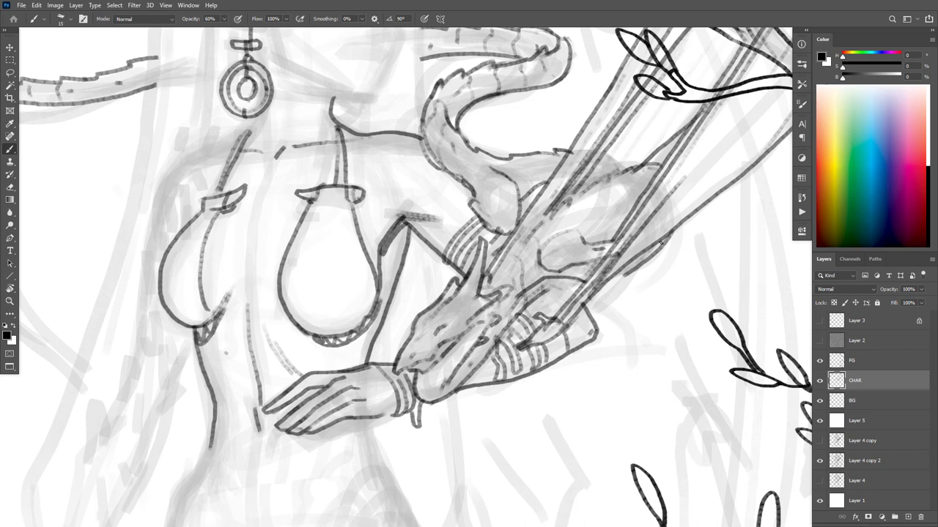
drag(639, 264, 610, 280)
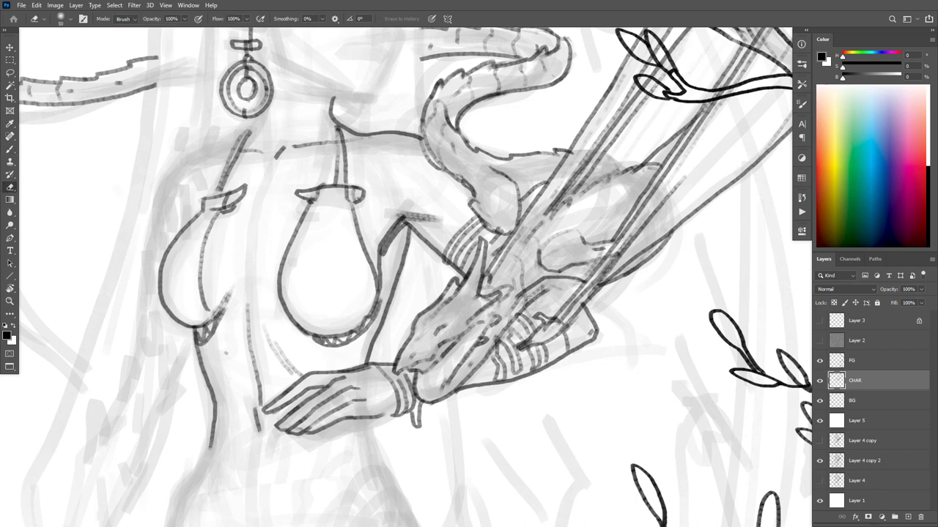
Add short texture lines over the dragon's head and neck beside the elf's forearm
mouse_move(497, 337)
mouse_down()
mouse_move(575, 291)
mouse_move(546, 295)
mouse_move(521, 315)
mouse_up()
key(ctrl+z)
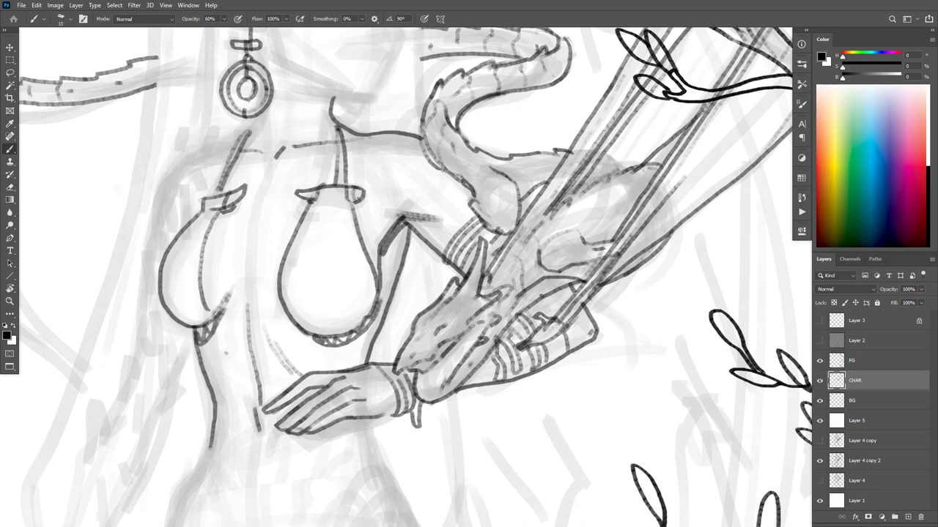
key(5)
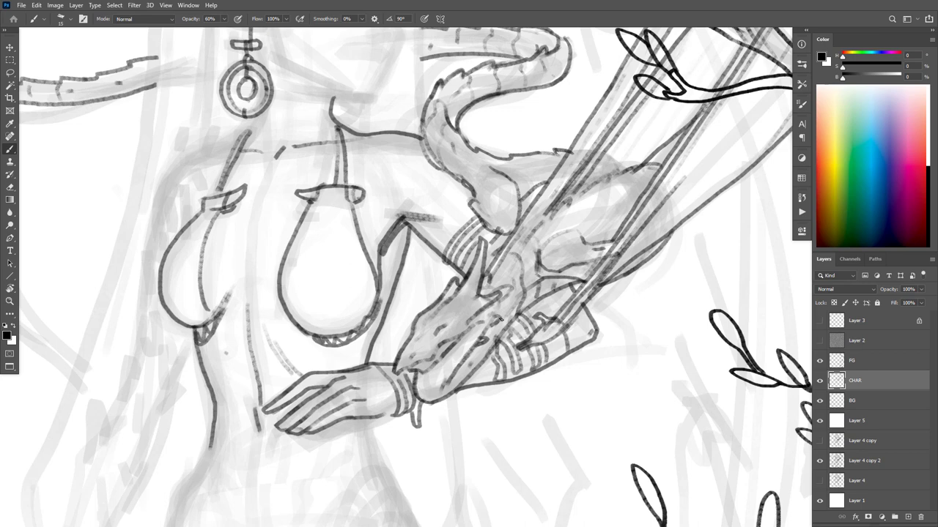
drag(501, 319, 464, 378)
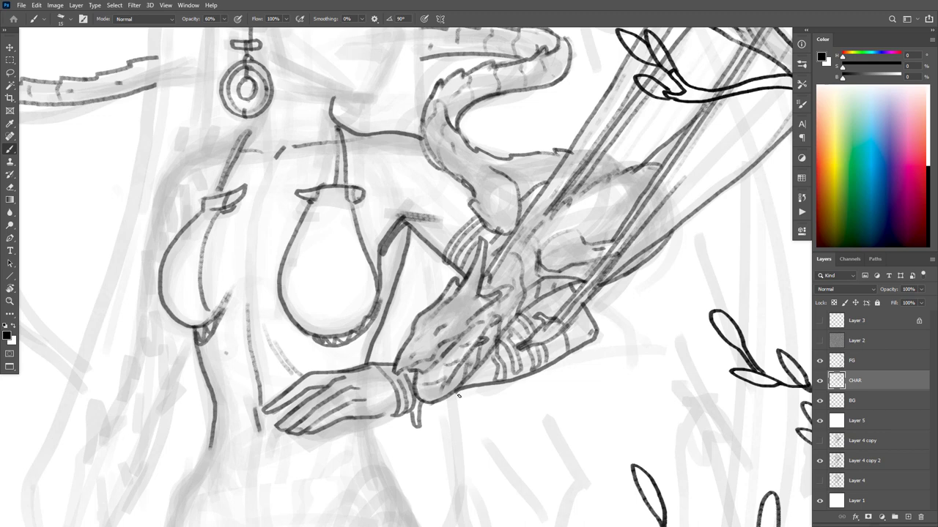
drag(445, 386, 429, 402)
drag(614, 374, 717, 342)
drag(649, 345, 667, 332)
Examine the overall composition of the elf, dragon and surrounding branches from head to knees
scroll(668, 331, down, 2)
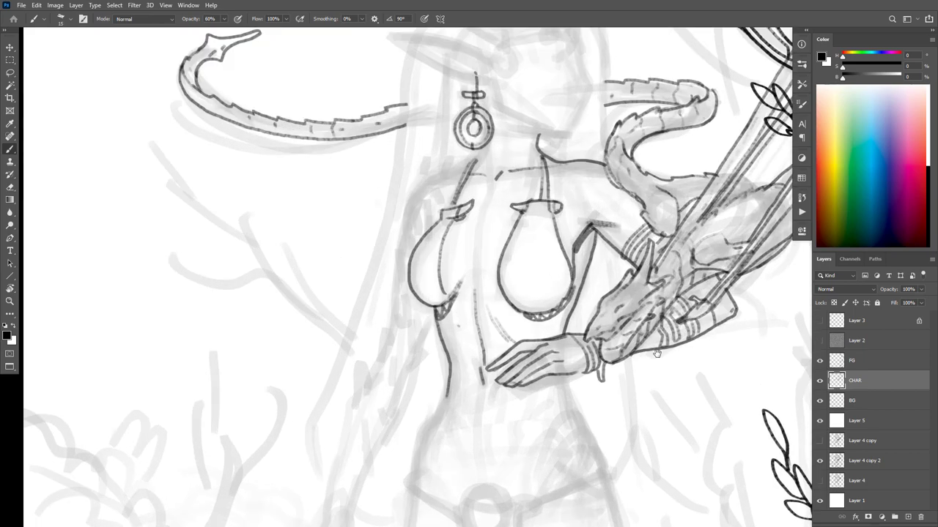
scroll(652, 366, up, 2)
scroll(645, 407, down, 3)
scroll(644, 407, up, 2)
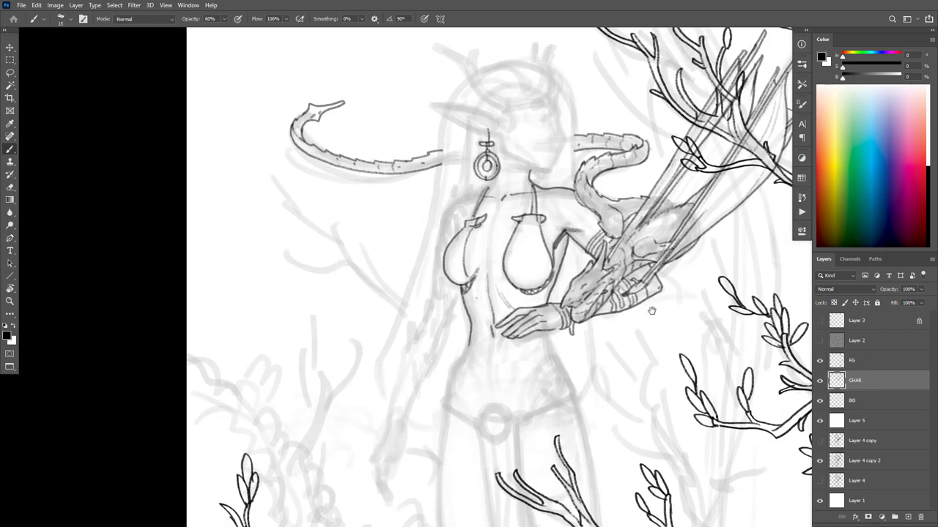
scroll(623, 361, down, 1)
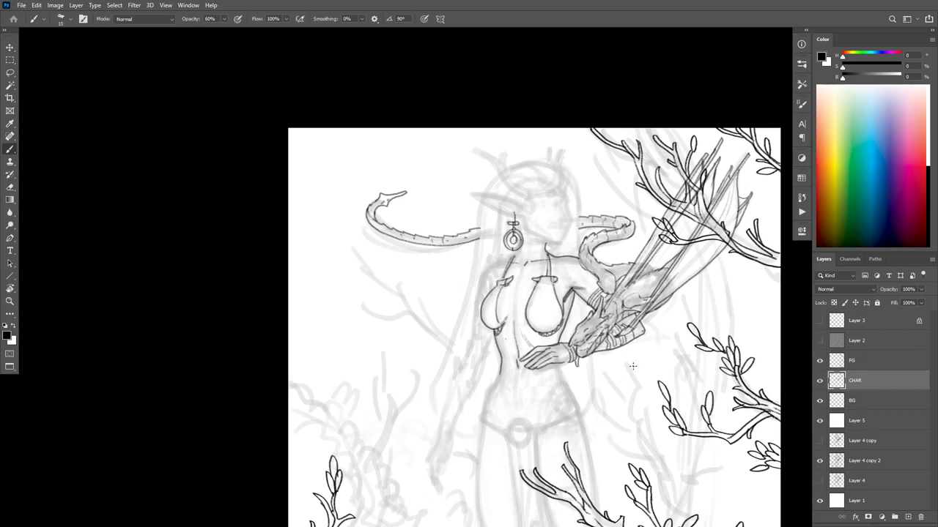
drag(635, 387, 676, 229)
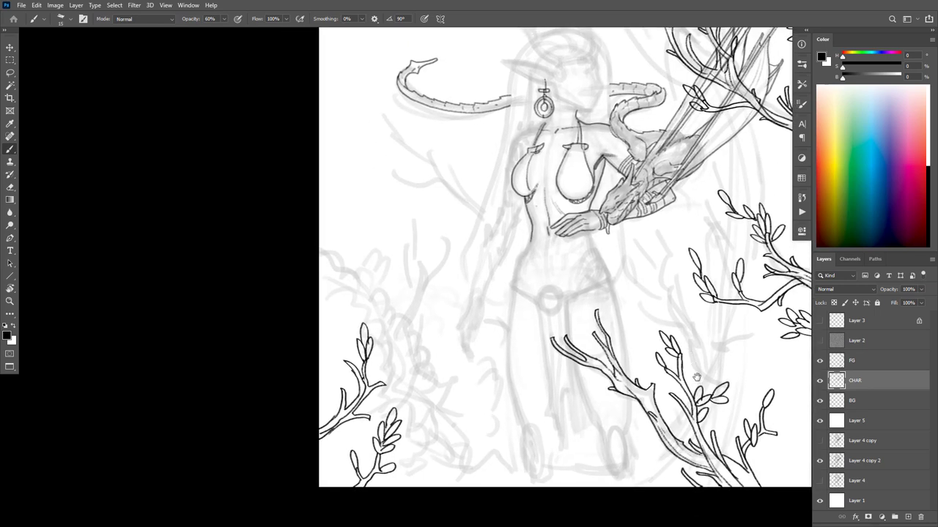
drag(640, 155, 660, 315)
Ink the elf's nose profile and nostril over the face sketch
scroll(658, 313, up, 4)
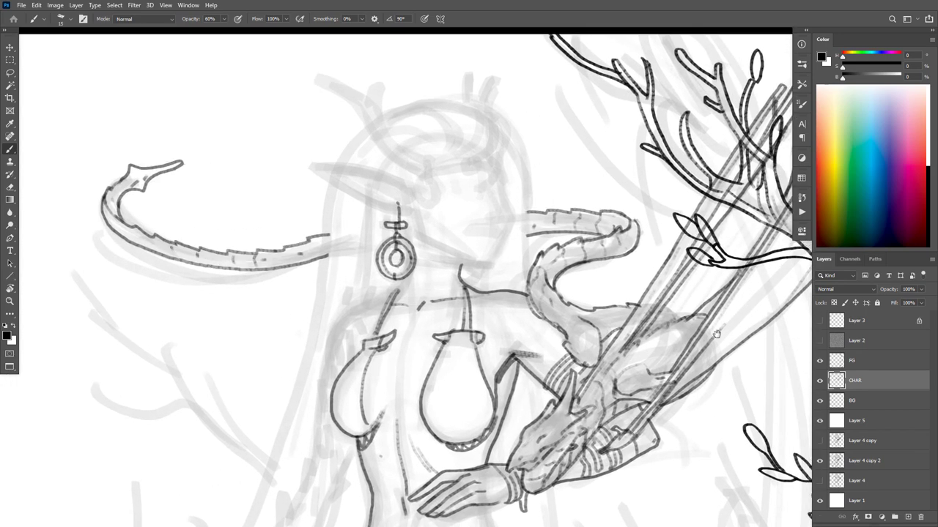
drag(716, 334, 646, 384)
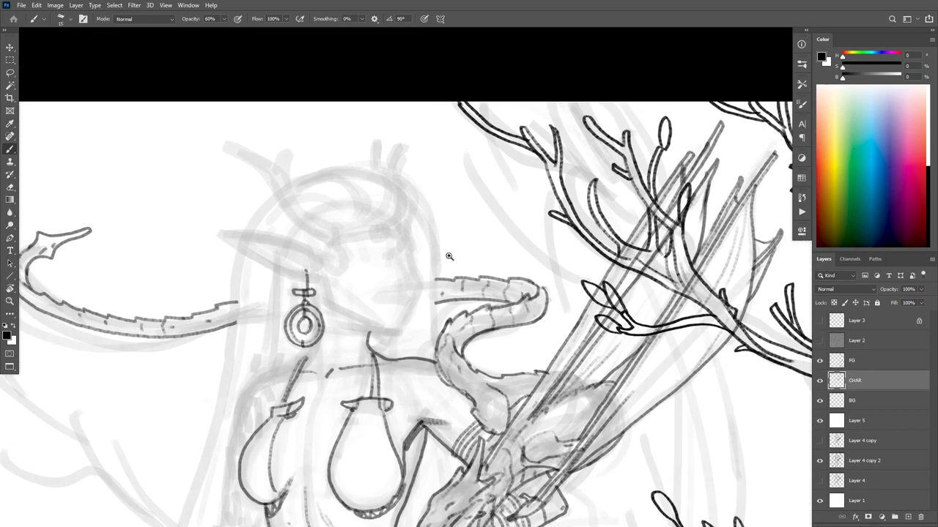
scroll(428, 269, up, 2)
mouse_move(428, 270)
mouse_down()
mouse_move(671, 208)
mouse_move(610, 205)
mouse_move(617, 214)
mouse_move(609, 205)
mouse_move(598, 230)
mouse_up()
key(ctrl+z)
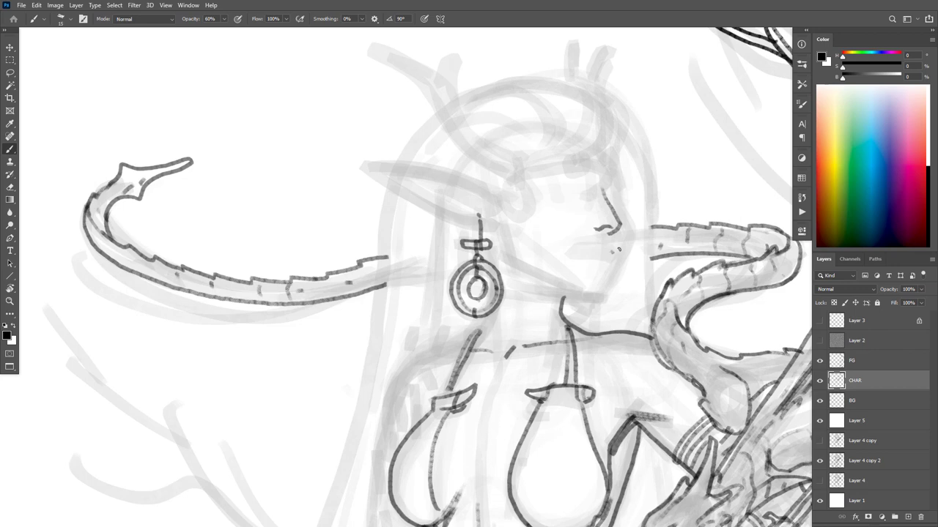
Draw the elf's lips and the round eye outlines with small brow lines, and darken the underside of the nose
mouse_move(612, 254)
mouse_down()
mouse_move(616, 244)
mouse_move(576, 252)
mouse_move(608, 253)
mouse_move(598, 252)
mouse_up()
drag(601, 189, 616, 178)
mouse_move(591, 183)
mouse_down()
mouse_move(600, 177)
mouse_move(596, 187)
mouse_move(562, 178)
mouse_up()
mouse_move(562, 208)
mouse_down()
mouse_move(584, 194)
mouse_move(576, 178)
mouse_move(548, 203)
mouse_move(580, 209)
mouse_move(624, 188)
mouse_move(617, 212)
mouse_up()
key(ctrl+z)
key(ctrl+z)
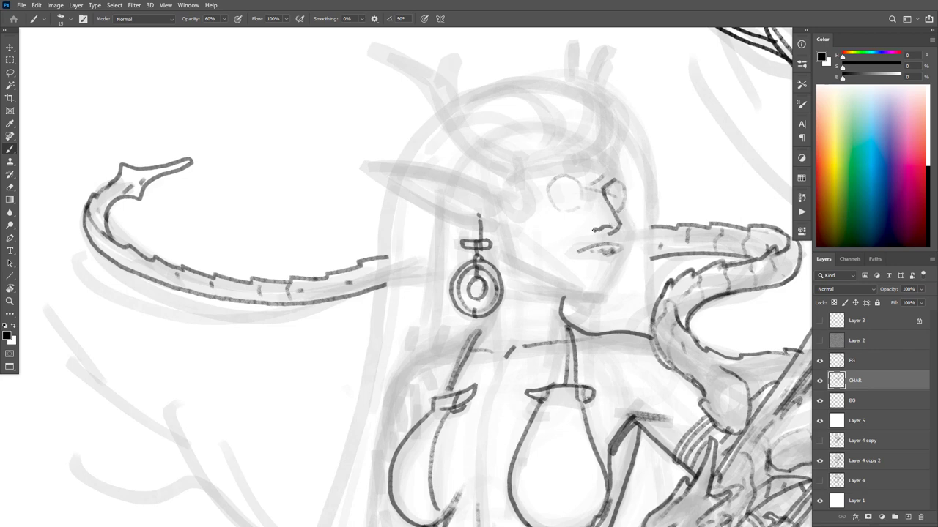
mouse_move(595, 233)
mouse_down()
mouse_move(608, 228)
mouse_move(610, 250)
mouse_move(578, 251)
mouse_move(618, 262)
mouse_up()
key(ctrl+z)
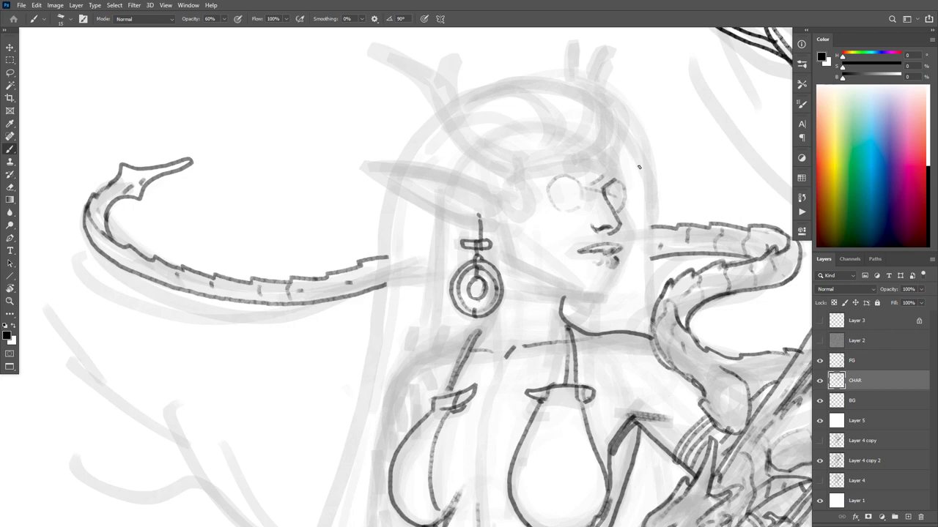
Draw thick upper lash lines and dark pupils in both of the elf's eyes
mouse_move(578, 191)
mouse_down()
mouse_move(551, 180)
mouse_move(561, 178)
mouse_move(536, 189)
mouse_move(548, 185)
mouse_up()
drag(554, 179, 538, 187)
drag(606, 186, 624, 191)
mouse_move(570, 189)
mouse_down()
mouse_move(568, 200)
mouse_move(618, 204)
mouse_up()
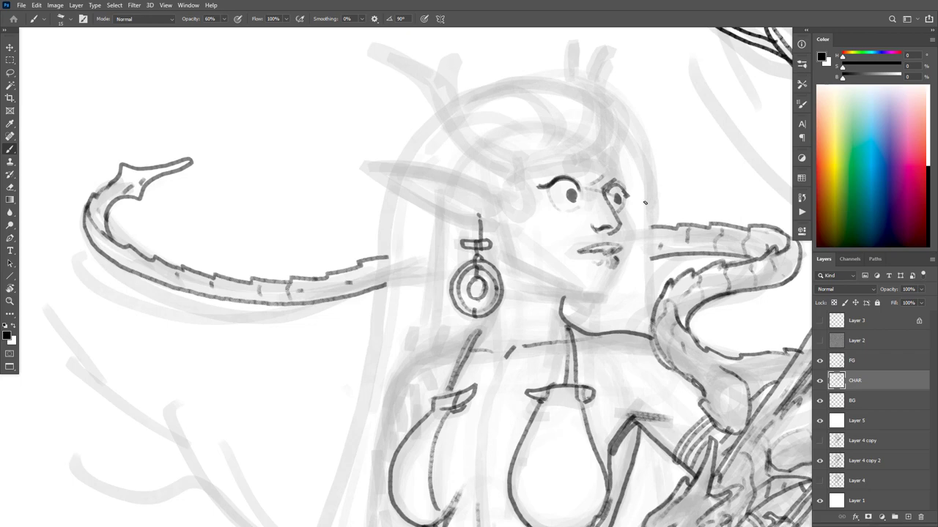
scroll(641, 189, down, 6)
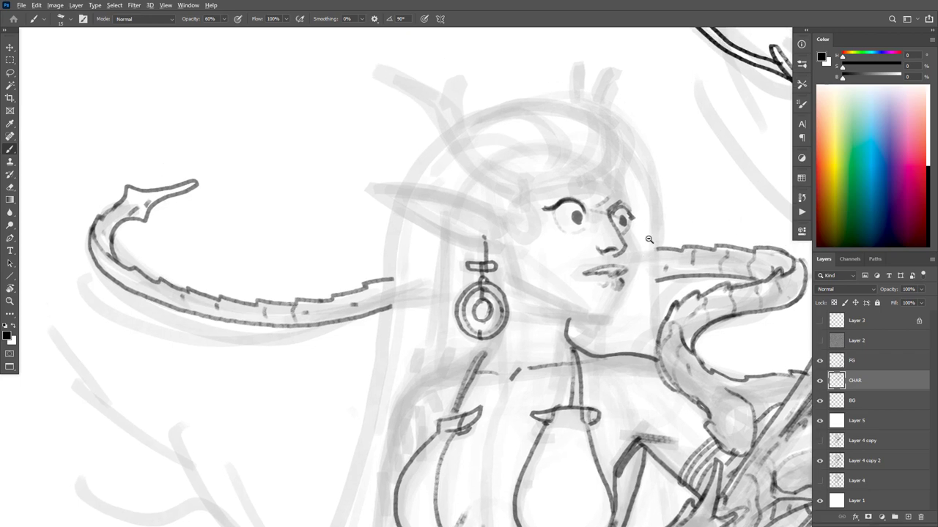
Ink the forehead circlet with its round gem and curled tips, the teardrop pendant at the temple and the sidelock beside it
scroll(645, 228, up, 8)
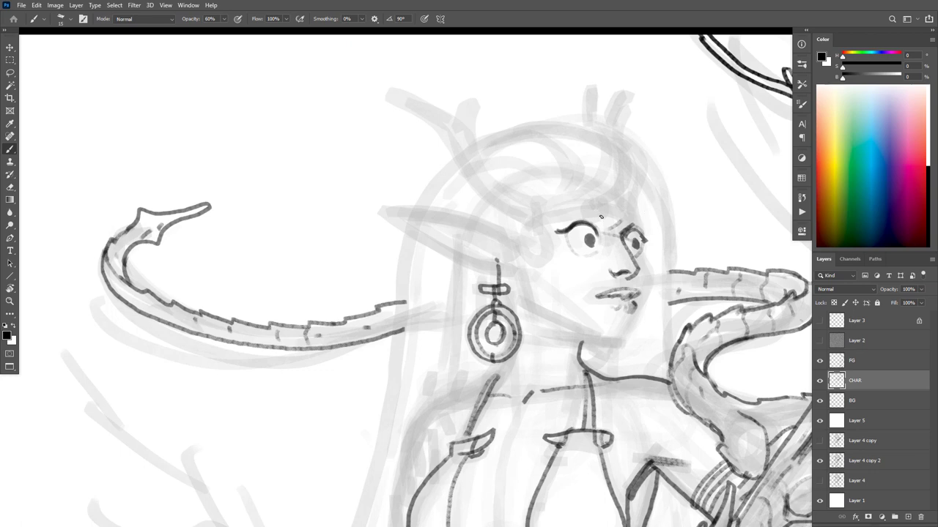
mouse_move(603, 218)
mouse_down()
mouse_move(587, 209)
mouse_move(610, 230)
mouse_move(591, 218)
mouse_move(629, 208)
mouse_move(631, 183)
mouse_move(613, 208)
mouse_move(571, 191)
mouse_move(575, 217)
mouse_move(527, 230)
mouse_move(535, 262)
mouse_move(546, 233)
mouse_move(534, 229)
mouse_move(535, 264)
mouse_up()
key(ctrl+z)
key(ctrl+z)
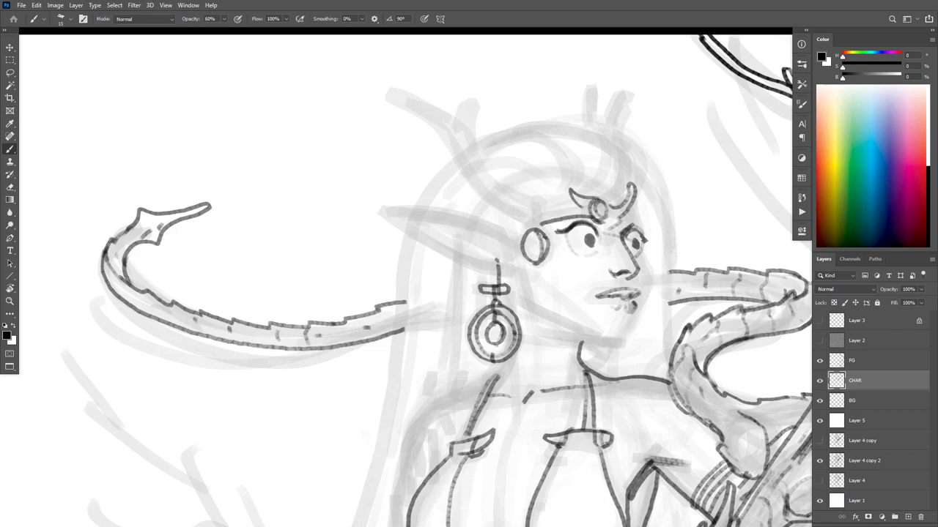
mouse_move(531, 229)
mouse_down()
mouse_move(561, 211)
mouse_move(510, 228)
mouse_move(520, 230)
mouse_move(541, 372)
mouse_move(532, 269)
mouse_up()
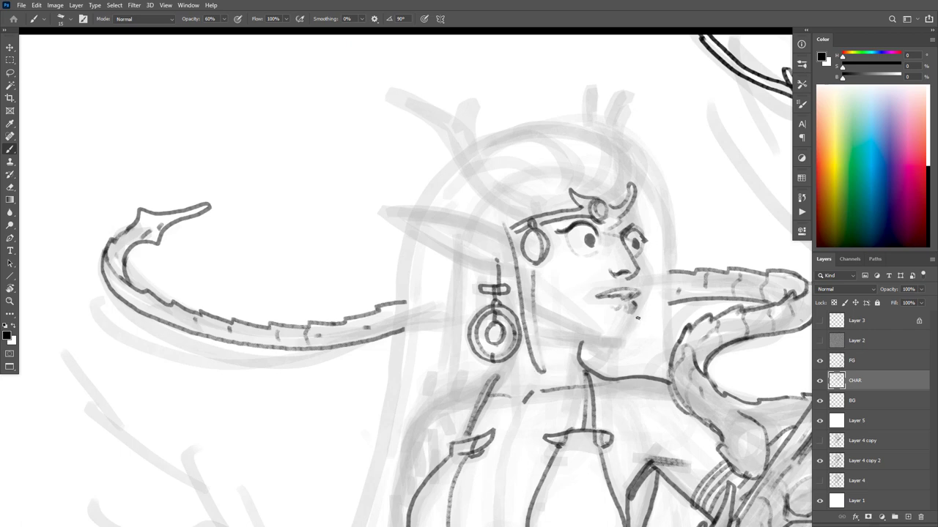
Ink the face contour from forehead to jaw, a hair lock behind the chin, and darker eye details
drag(636, 319, 650, 366)
mouse_move(645, 261)
mouse_down()
mouse_move(623, 342)
mouse_move(638, 299)
mouse_move(632, 341)
mouse_move(554, 323)
mouse_up()
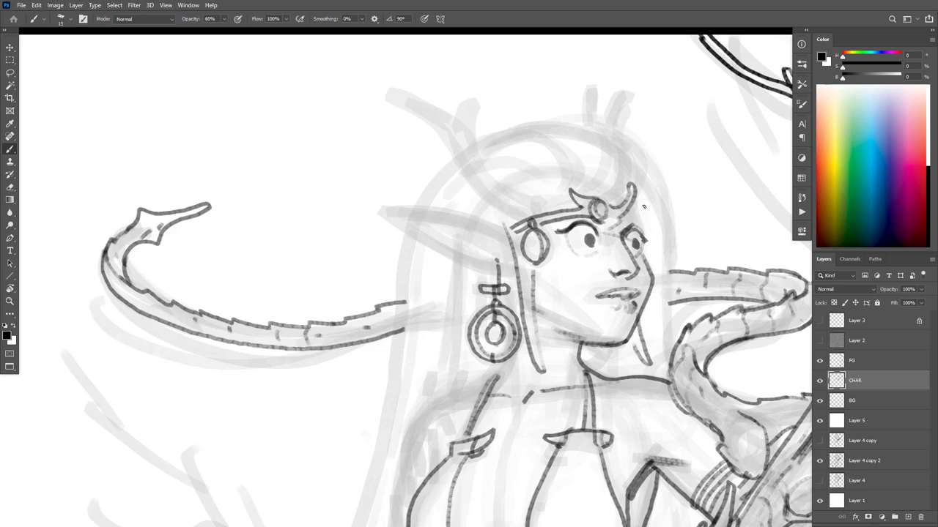
drag(635, 204, 644, 234)
mouse_move(589, 238)
mouse_down()
mouse_move(635, 245)
mouse_move(567, 224)
mouse_up()
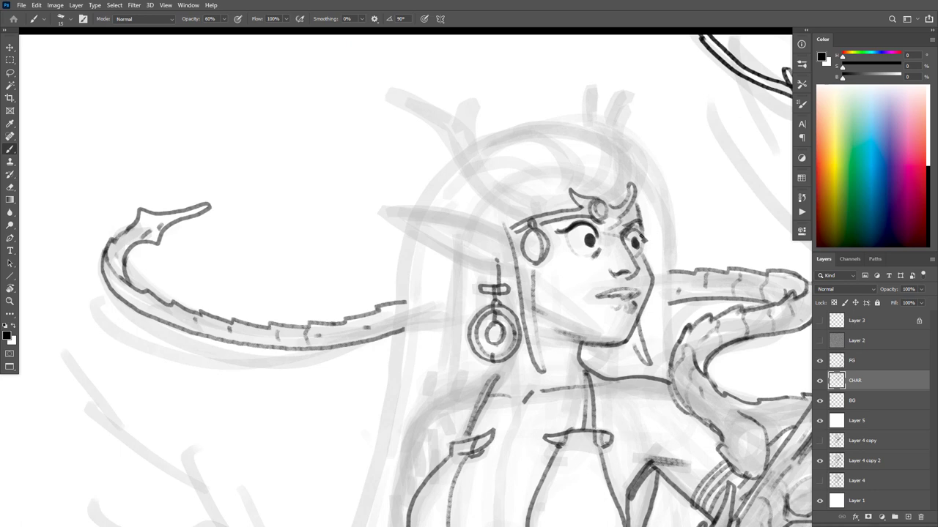
mouse_move(643, 236)
mouse_down()
mouse_move(624, 232)
mouse_move(635, 257)
mouse_up()
Draw the crown outline of the hair and the curved strands sweeping back from the forehead ornament
mouse_move(624, 193)
mouse_down()
mouse_move(632, 165)
mouse_move(621, 151)
mouse_move(619, 182)
mouse_move(625, 159)
mouse_move(616, 136)
mouse_move(638, 167)
mouse_move(630, 139)
mouse_move(599, 123)
mouse_up()
mouse_move(623, 154)
mouse_down()
mouse_move(592, 125)
mouse_move(570, 122)
mouse_move(590, 130)
mouse_up()
drag(592, 123, 481, 139)
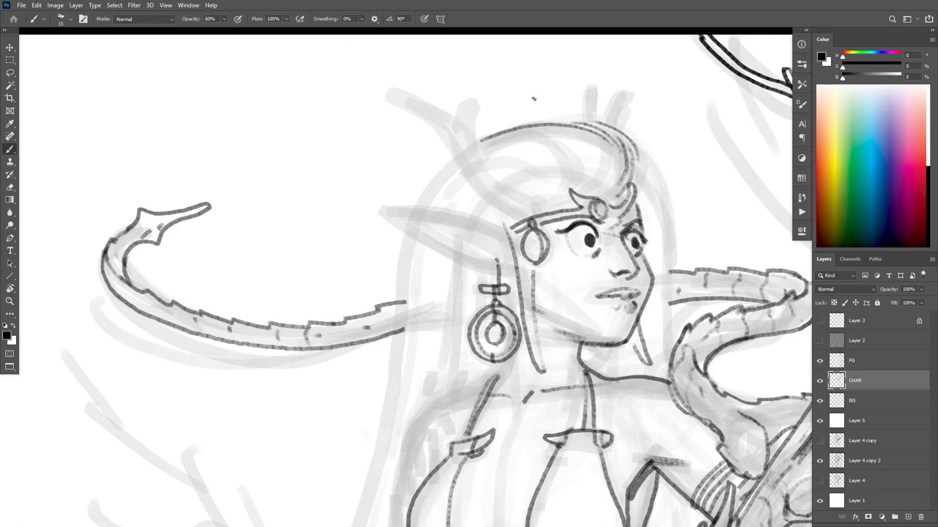
mouse_move(581, 189)
mouse_down()
mouse_move(608, 139)
mouse_move(602, 160)
mouse_move(601, 139)
mouse_up()
mouse_move(585, 194)
mouse_down()
mouse_move(601, 178)
mouse_move(524, 134)
mouse_up()
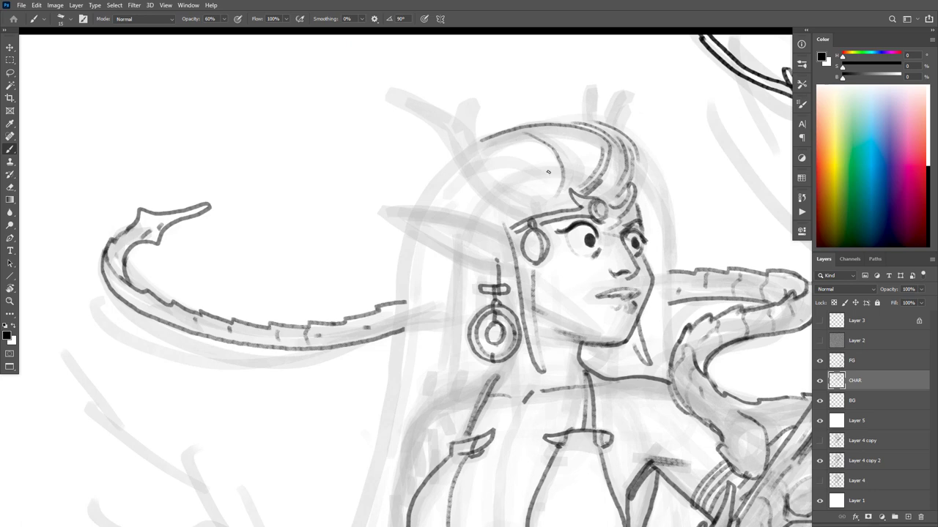
drag(551, 171, 510, 133)
drag(585, 171, 549, 126)
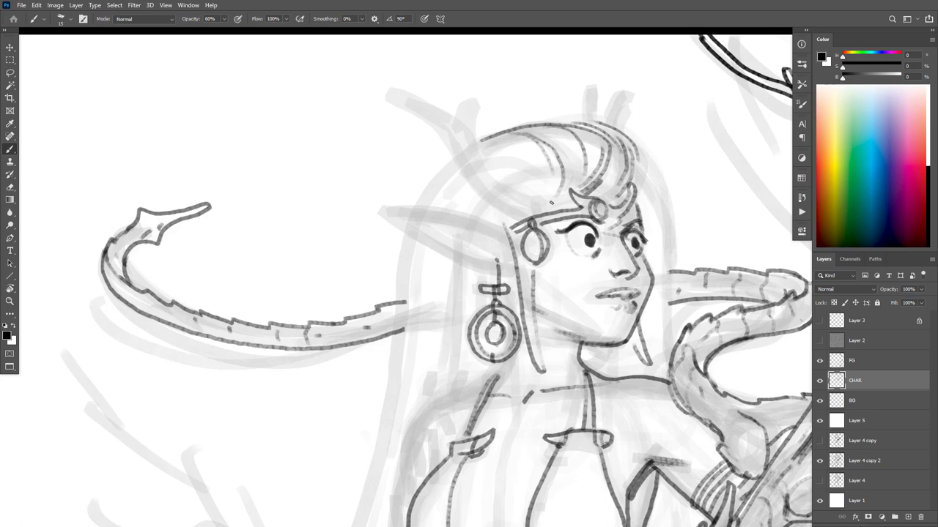
Ink the large forked antler rising from the circlet above the ear, with a contour line along its length
mouse_move(531, 200)
mouse_down()
mouse_move(482, 165)
mouse_move(472, 133)
mouse_move(479, 103)
mouse_move(443, 110)
mouse_move(380, 85)
mouse_move(389, 103)
mouse_move(441, 128)
mouse_move(479, 192)
mouse_move(503, 211)
mouse_move(524, 195)
mouse_move(552, 206)
mouse_up()
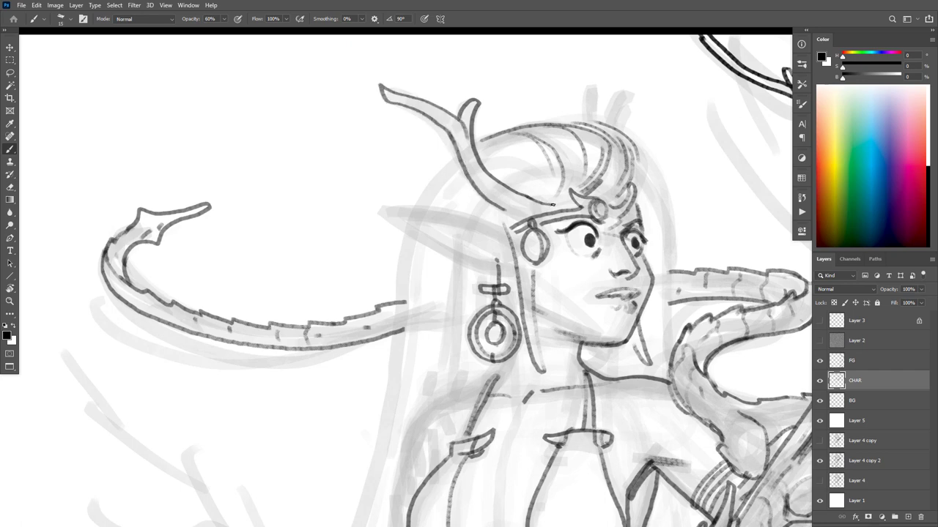
mouse_move(465, 158)
mouse_down()
mouse_move(496, 200)
mouse_move(523, 208)
mouse_up()
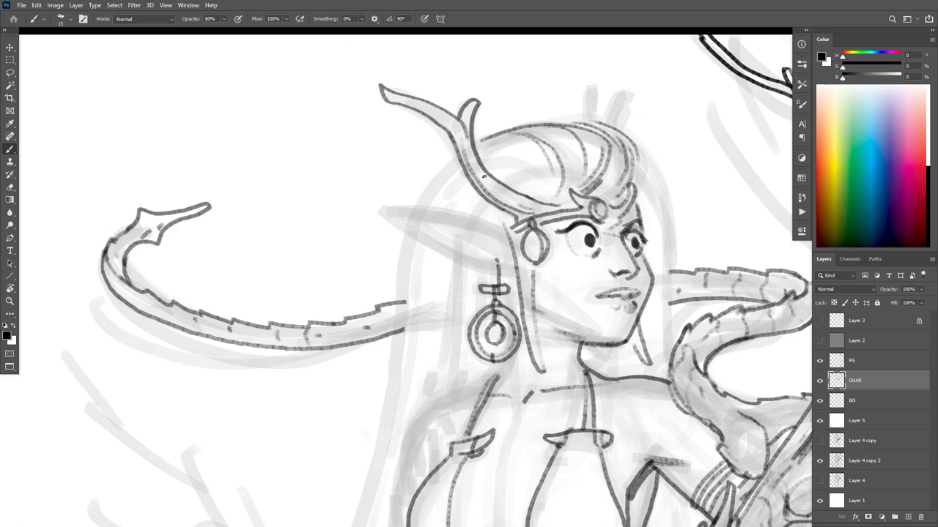
mouse_move(483, 176)
mouse_down()
mouse_move(456, 133)
mouse_move(407, 102)
mouse_up()
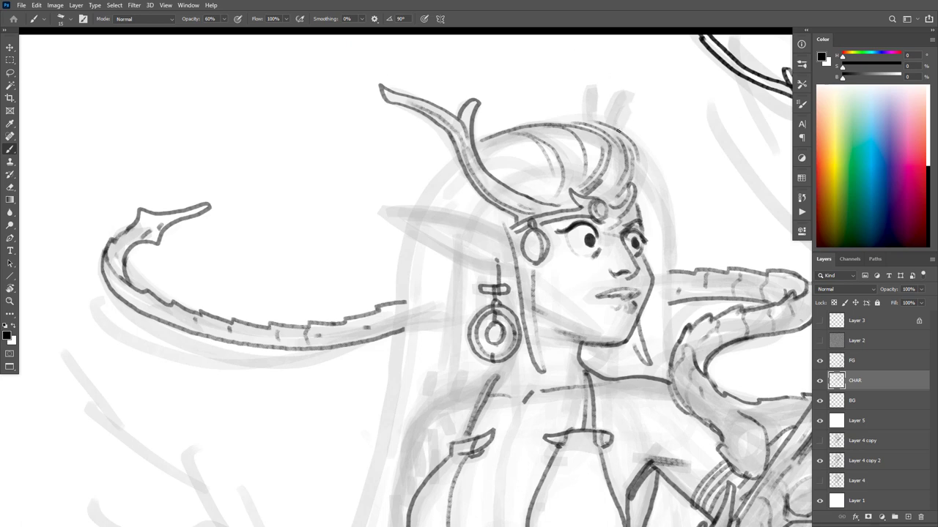
Draw the small forked antler on the far side of the head and the hair's outline falling behind the face
mouse_move(617, 130)
mouse_down()
mouse_move(635, 98)
mouse_move(609, 117)
mouse_move(613, 105)
mouse_move(636, 95)
mouse_move(617, 135)
mouse_up()
key(ctrl+z)
key(ctrl+z)
mouse_move(599, 123)
mouse_down()
mouse_move(588, 103)
mouse_move(594, 116)
mouse_up()
mouse_move(636, 157)
mouse_down()
mouse_move(659, 187)
mouse_move(667, 227)
mouse_move(668, 356)
mouse_up()
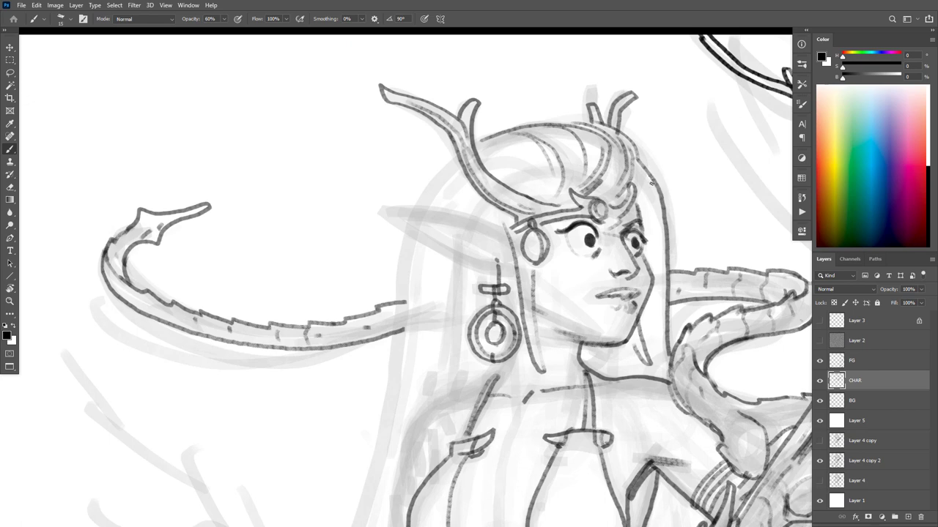
drag(654, 202, 660, 222)
drag(532, 273, 537, 334)
mouse_move(506, 235)
mouse_down()
mouse_move(478, 220)
mouse_move(380, 211)
mouse_move(431, 249)
mouse_move(499, 274)
mouse_move(510, 35)
mouse_up()
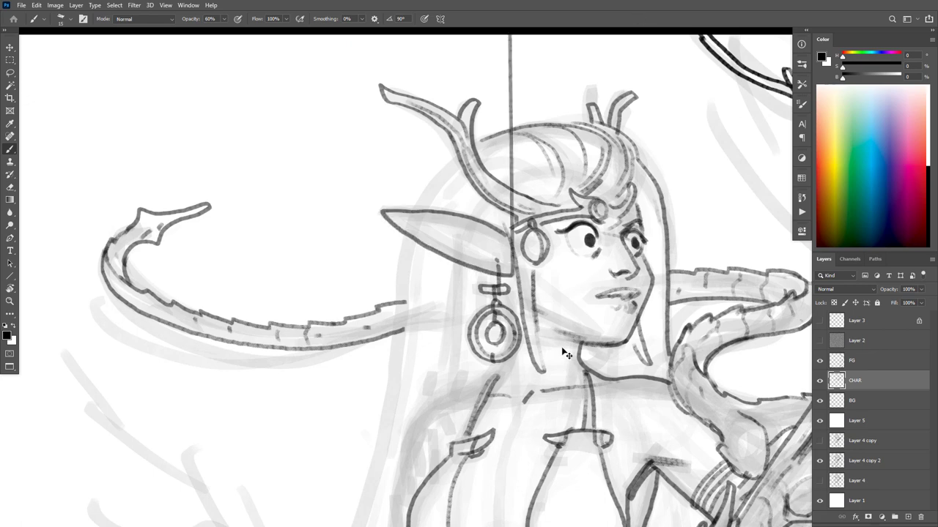
key(ctrl+z)
key(ctrl+z)
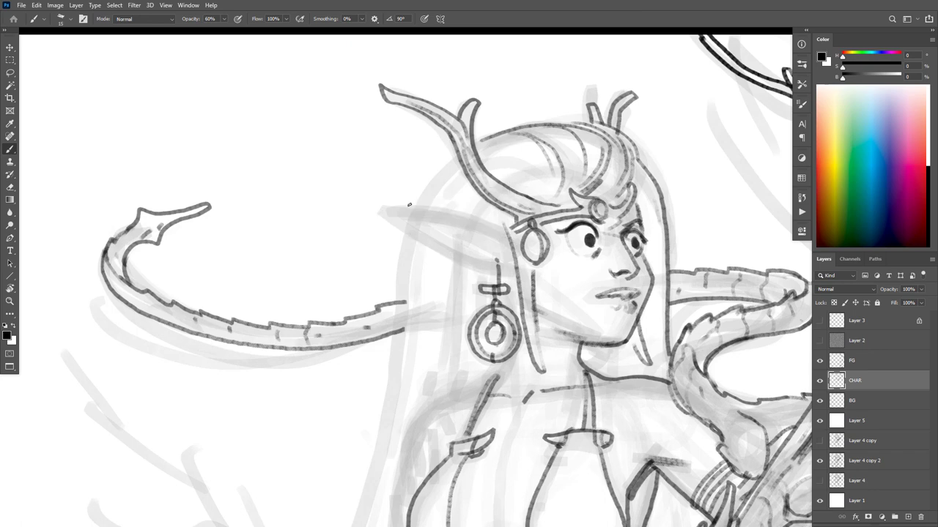
Ink the long pointed ear with its upper rim, lower edge and inner fold lines
drag(384, 207, 506, 231)
mouse_move(388, 207)
mouse_down()
mouse_move(469, 262)
mouse_move(511, 272)
mouse_move(403, 211)
mouse_move(473, 225)
mouse_up()
key(ctrl+z)
mouse_move(386, 209)
mouse_down()
mouse_move(491, 231)
mouse_move(509, 245)
mouse_move(503, 256)
mouse_move(518, 255)
mouse_move(502, 243)
mouse_move(498, 261)
mouse_up()
key(ctrl+z)
drag(466, 227, 463, 240)
Add inner hair strands beside the cheek and temple, and thicken the curled tip of the forehead ornament
drag(651, 204, 662, 377)
drag(608, 193, 628, 175)
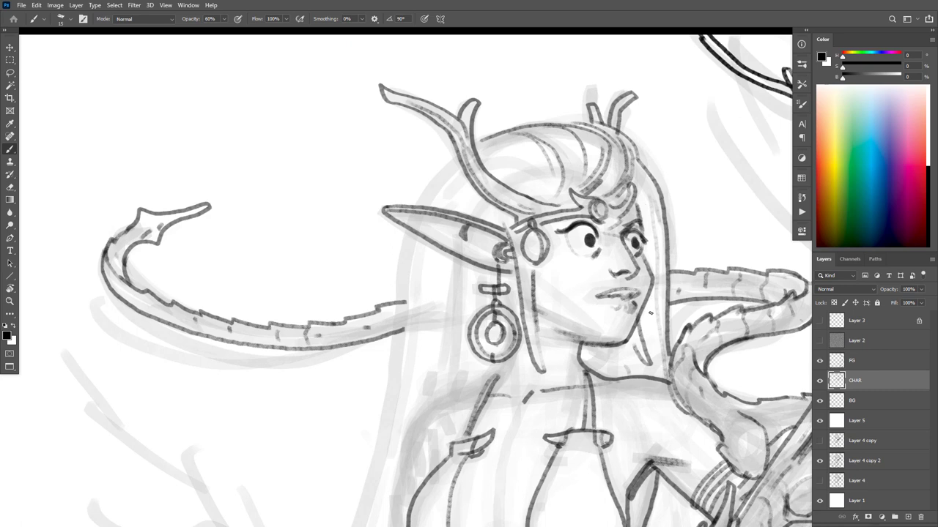
mouse_move(651, 300)
mouse_down()
mouse_move(647, 347)
mouse_move(639, 354)
mouse_move(630, 340)
mouse_up()
drag(536, 321, 543, 370)
Fill the hair behind the neck and below the jaw with short strand strokes
mouse_move(578, 356)
mouse_down()
mouse_move(604, 360)
mouse_move(637, 320)
mouse_move(625, 345)
mouse_move(591, 344)
mouse_move(625, 342)
mouse_move(619, 378)
mouse_up()
key(ctrl+z)
mouse_move(619, 354)
mouse_down()
mouse_move(614, 379)
mouse_move(604, 381)
mouse_up()
drag(637, 357, 633, 372)
drag(657, 341, 655, 365)
drag(651, 317, 648, 343)
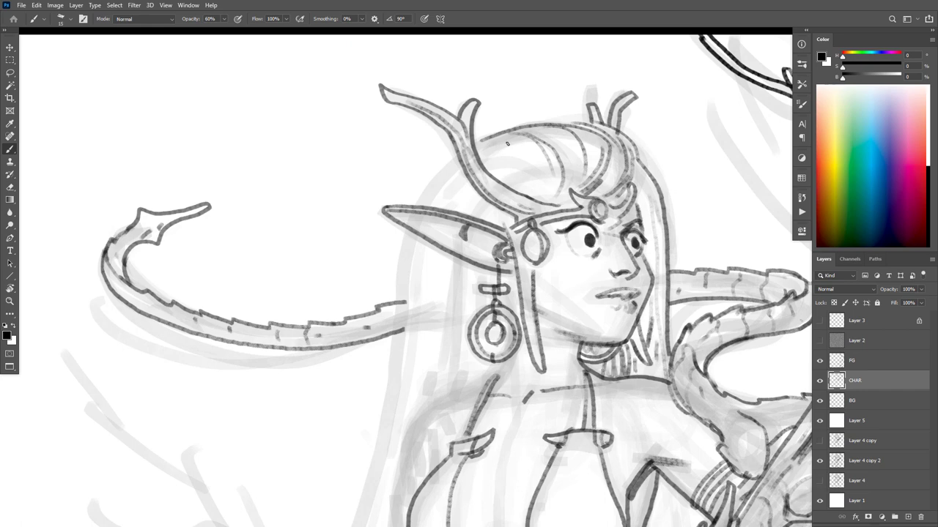
Ink the hair's long outer contour behind the ear, continuing down past the dragon's tail
mouse_move(482, 139)
mouse_down()
mouse_move(414, 214)
mouse_move(392, 372)
mouse_up()
drag(407, 304, 399, 356)
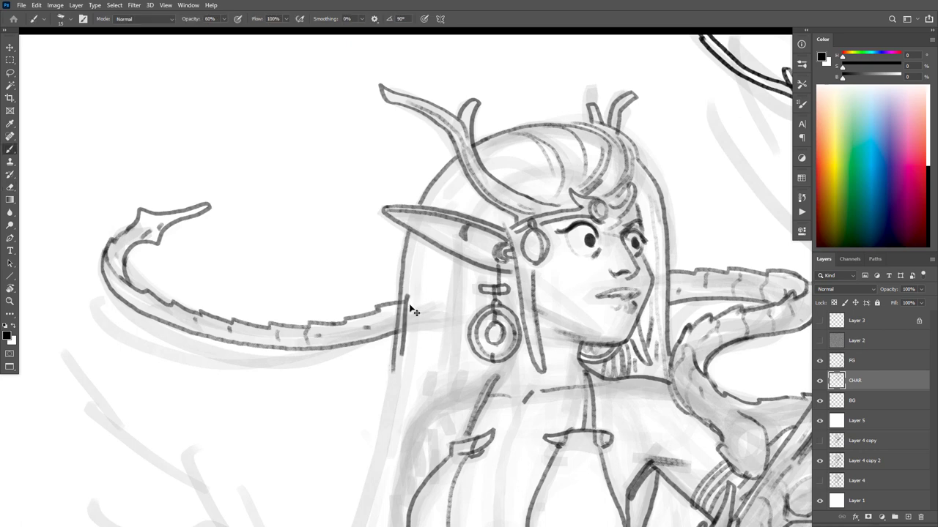
key(ctrl+z)
key(ctrl+z)
key(ctrl+z)
drag(399, 293, 376, 467)
Draw long hair strands behind the earring and jagged pointed strokes along the near shoulder
mouse_move(444, 258)
mouse_down()
mouse_move(499, 125)
mouse_move(511, 181)
mouse_move(510, 304)
mouse_move(481, 274)
mouse_move(517, 253)
mouse_up()
key(ctrl+z)
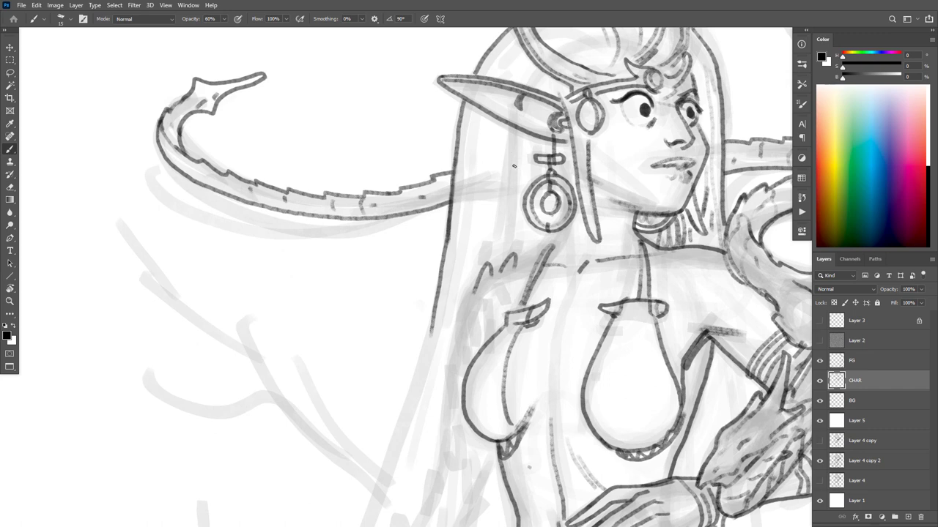
mouse_move(515, 155)
mouse_down()
mouse_move(516, 221)
mouse_move(523, 202)
mouse_move(509, 300)
mouse_move(495, 305)
mouse_move(503, 323)
mouse_up()
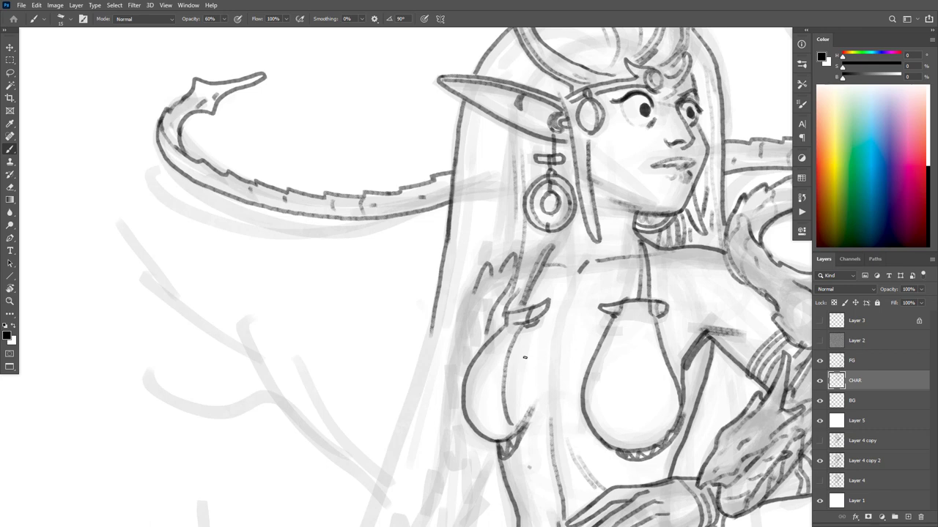
key(ctrl+z)
key(ctrl+z)
drag(627, 233, 602, 259)
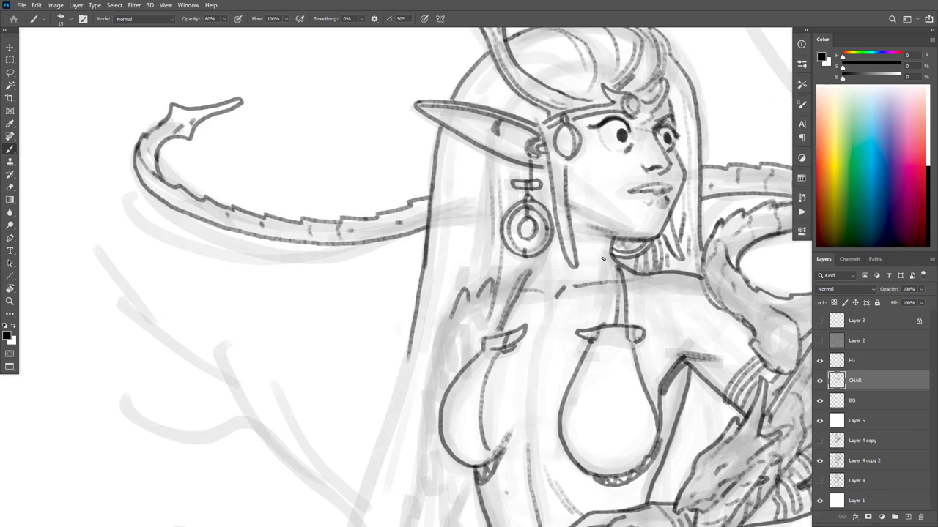
key(e)
drag(571, 132, 570, 249)
key(ctrl+z)
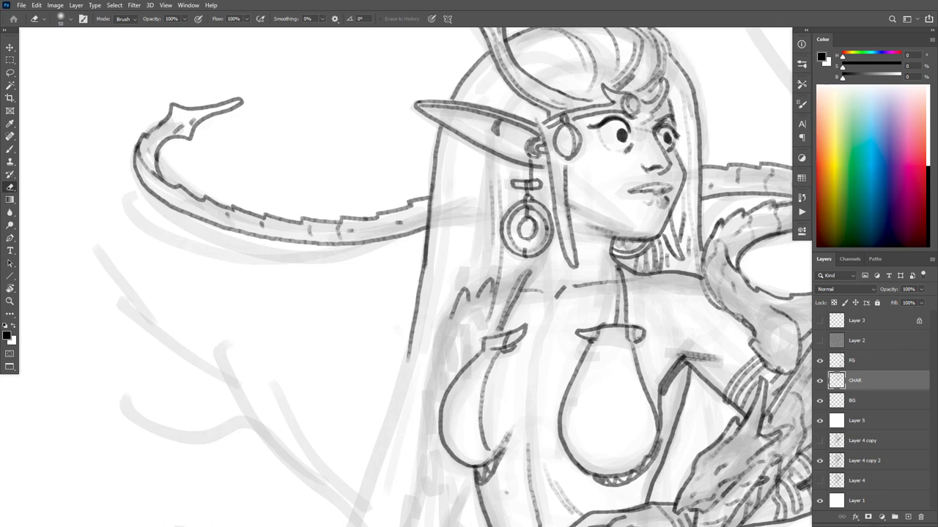
Add fine hair strands behind the ear and earring and along the crown beside the antler base
key(ctrl+shift+z)
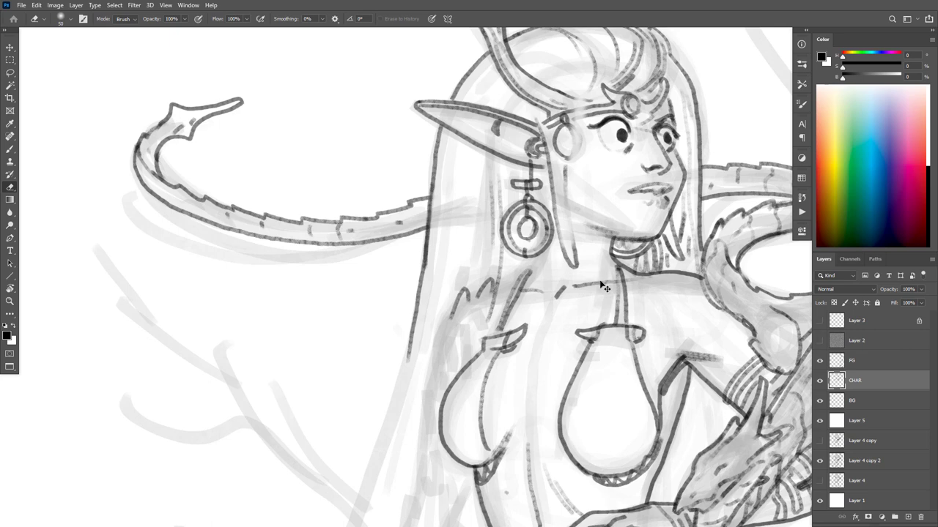
key(ctrl+z)
key(b)
key(b)
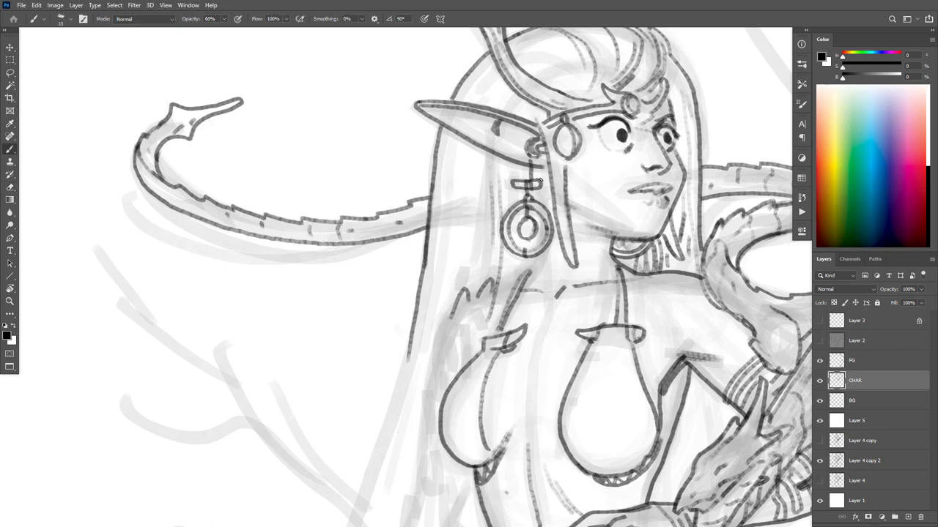
mouse_move(502, 162)
mouse_down()
mouse_move(503, 213)
mouse_move(498, 220)
mouse_move(487, 191)
mouse_move(479, 290)
mouse_up()
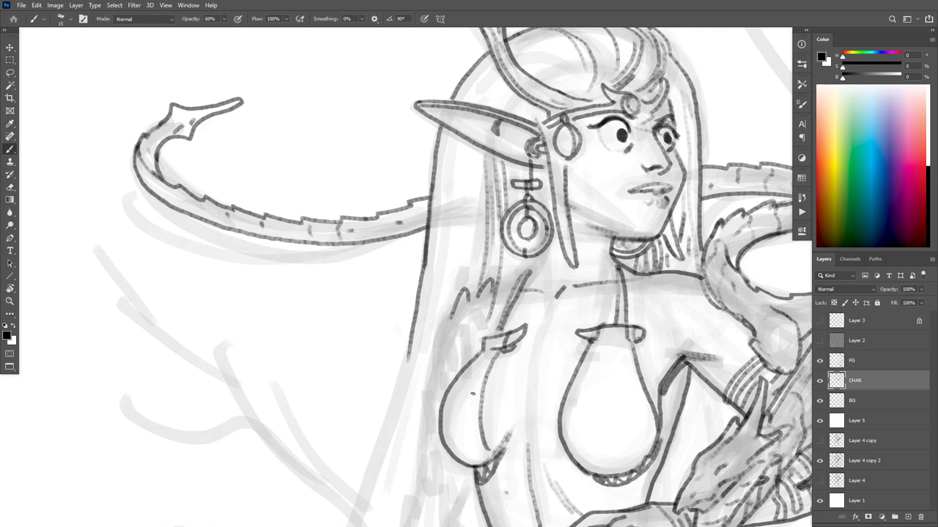
mouse_move(576, 63)
mouse_down()
mouse_move(541, 41)
mouse_move(514, 39)
mouse_move(454, 99)
mouse_up()
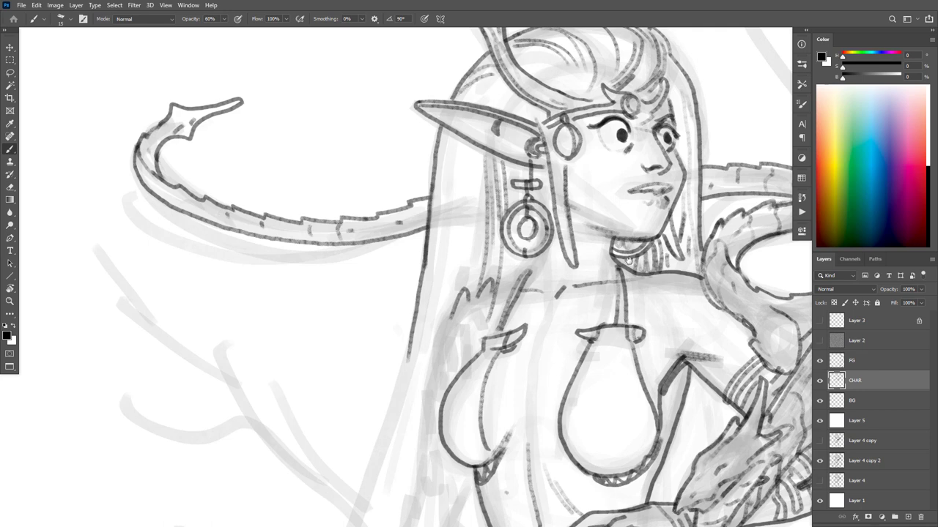
drag(601, 174, 631, 140)
drag(562, 67, 552, 81)
drag(604, 41, 578, 50)
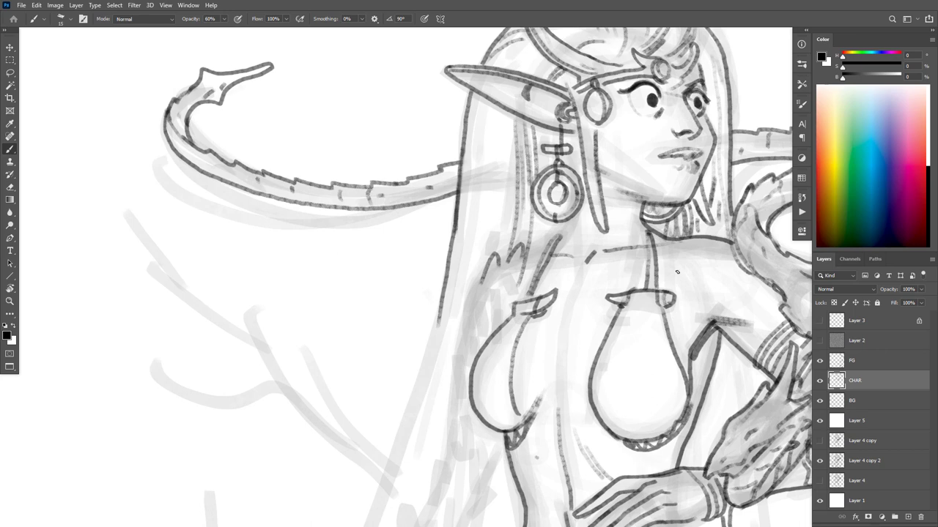
Erase the straight side lock in front of the ear and sketch a curved strand sweeping down to the neck
key(ctrl+z)
key(e)
mouse_move(597, 139)
mouse_down()
mouse_move(605, 244)
mouse_move(599, 151)
mouse_move(593, 184)
mouse_move(581, 114)
mouse_up()
key(b)
mouse_move(583, 175)
mouse_down()
mouse_move(587, 209)
mouse_move(607, 241)
mouse_up()
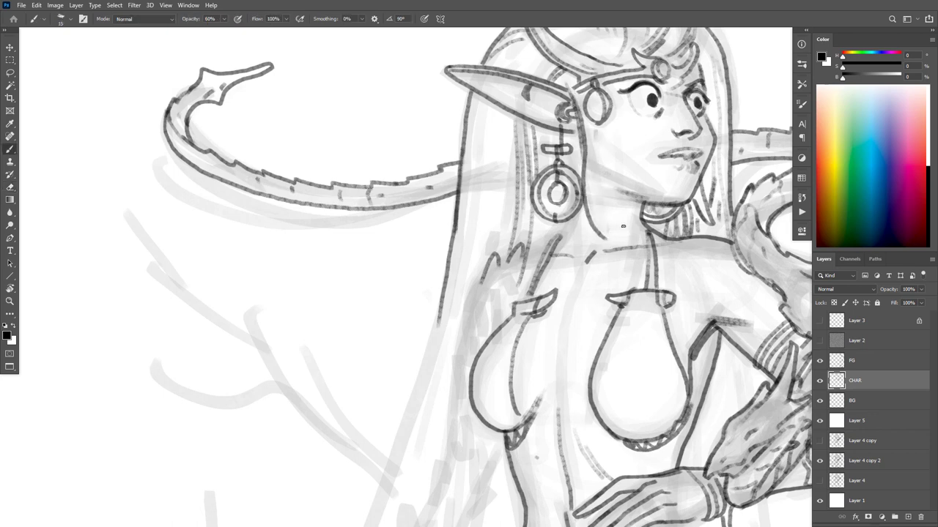
mouse_move(593, 126)
mouse_down()
mouse_move(622, 236)
mouse_move(604, 238)
mouse_up()
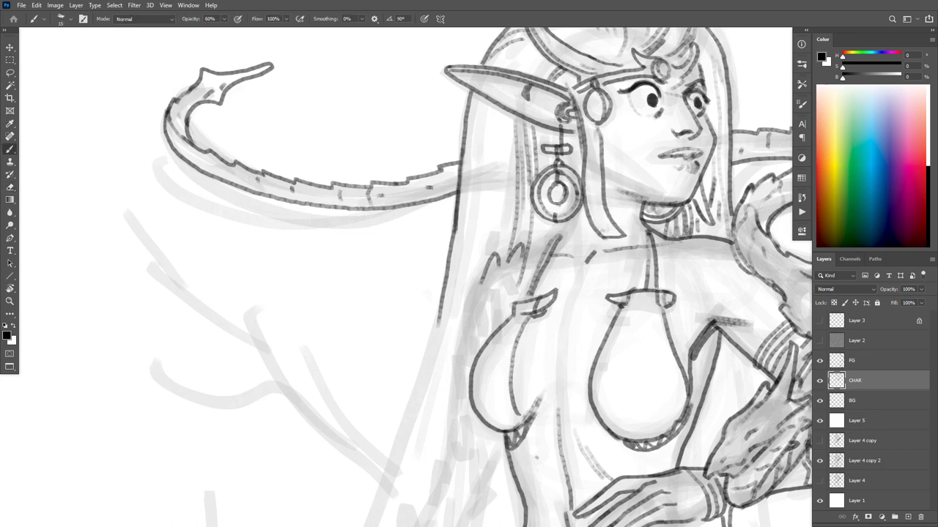
drag(703, 285, 705, 301)
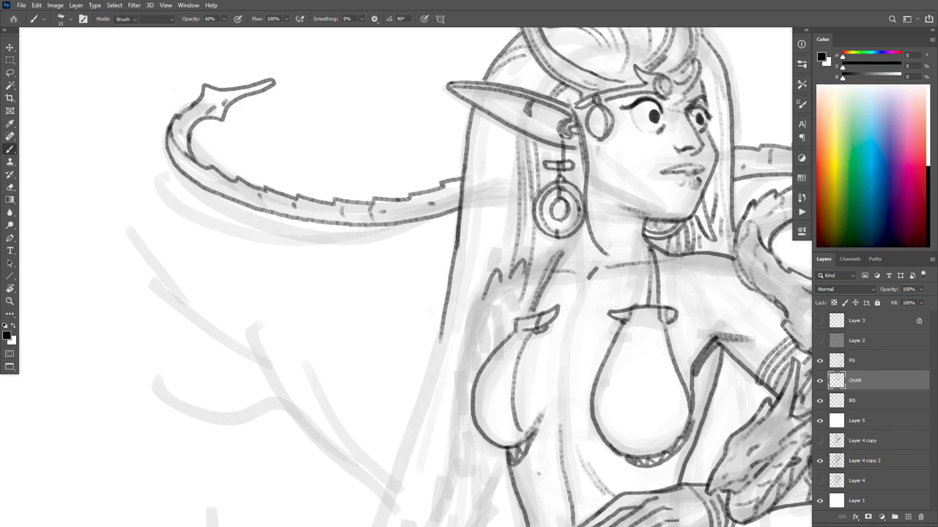
Erase the overlapping lines at the ear's base and the upper part of the side lock, keeping the temple ornament
key(e)
mouse_move(577, 114)
mouse_down()
mouse_move(570, 103)
mouse_move(575, 121)
mouse_move(586, 117)
mouse_up()
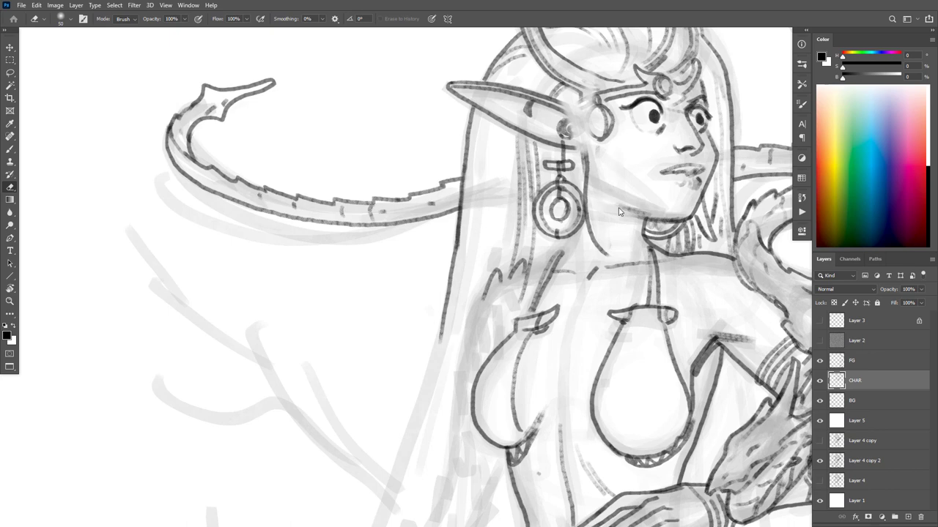
key(ctrl+z)
key(ctrl+z)
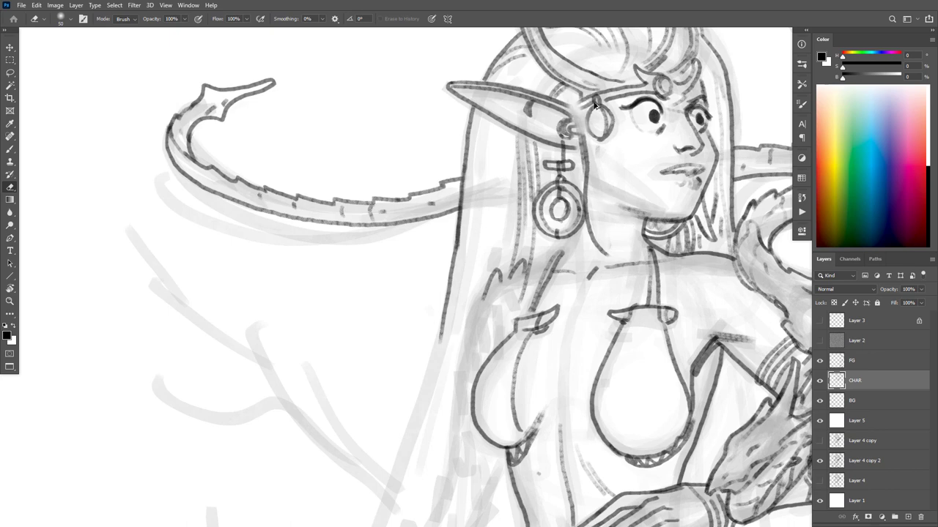
key(ctrl+z)
drag(577, 117, 585, 156)
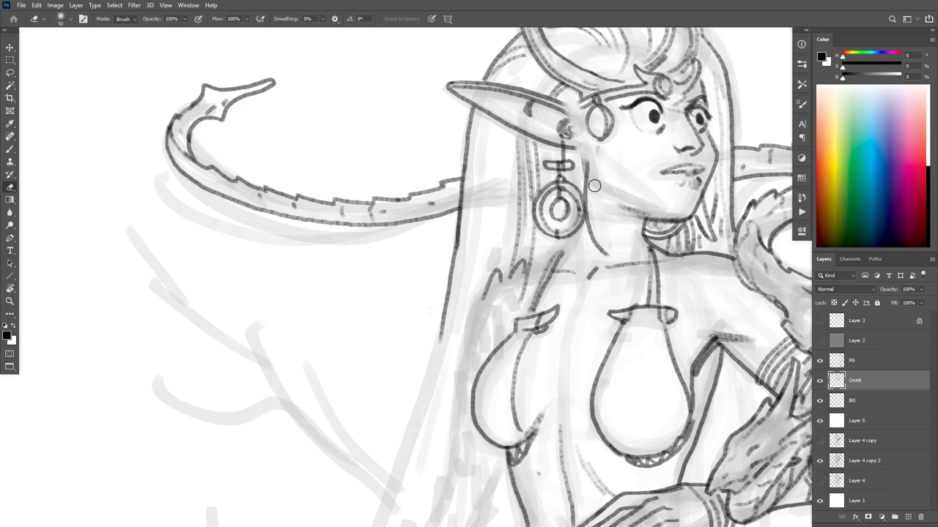
Redraw the side lock from the antler base across the ear's root and past the jaw, with an inner strand line
key(b)
drag(569, 112, 585, 192)
mouse_move(579, 103)
mouse_down()
mouse_move(614, 189)
mouse_move(602, 255)
mouse_up()
key(e)
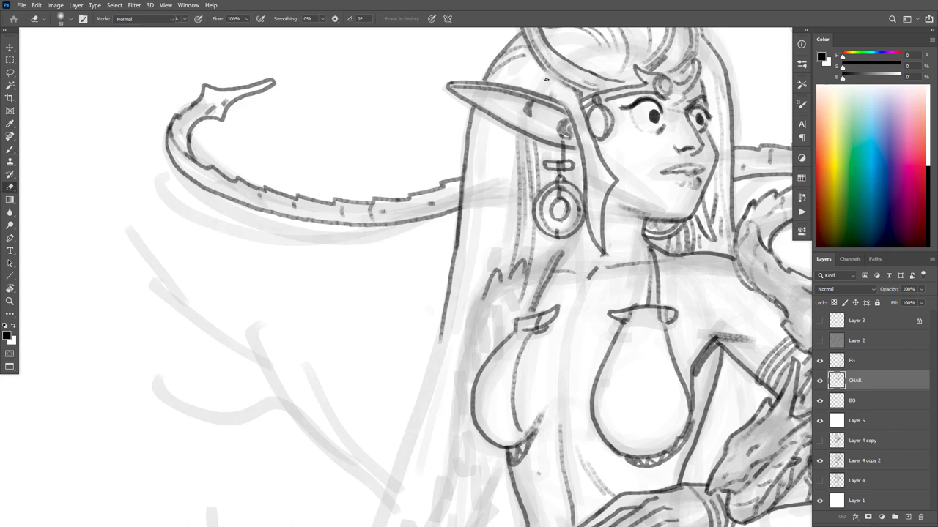
key(b)
drag(584, 139, 608, 255)
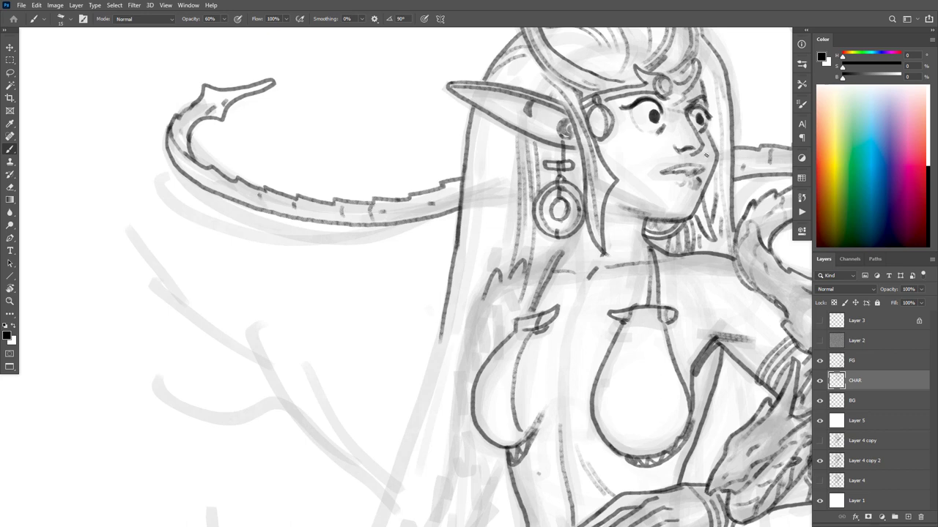
Erase the side lock's lower tip and rework it into separate curved, pointed strands below the jaw
key(e)
drag(607, 214, 609, 259)
key(b)
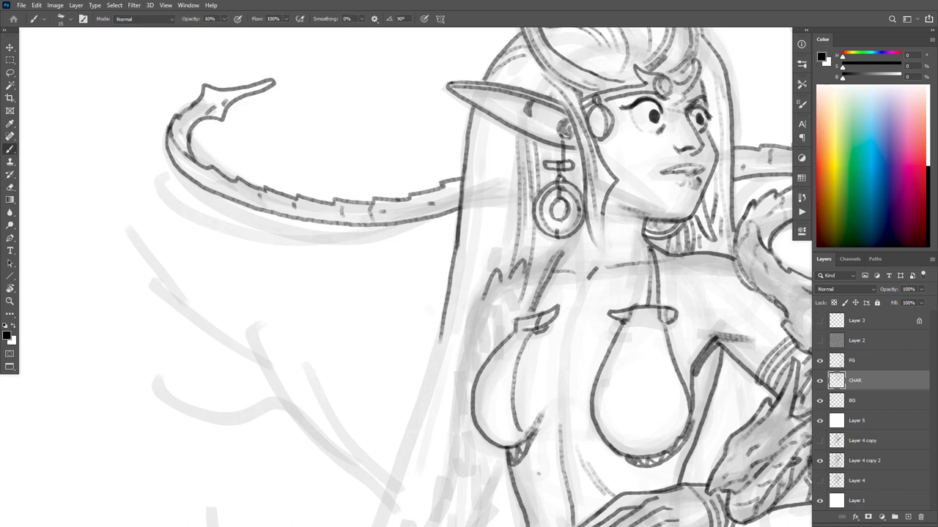
mouse_move(603, 201)
mouse_down()
mouse_move(616, 254)
mouse_move(592, 238)
mouse_up()
key(e)
mouse_move(598, 157)
mouse_down()
mouse_move(614, 186)
mouse_move(609, 219)
mouse_move(609, 175)
mouse_move(613, 183)
mouse_up()
key(b)
key(e)
key(b)
mouse_move(608, 216)
mouse_down()
mouse_move(590, 151)
mouse_move(598, 220)
mouse_up()
key(e)
mouse_move(701, 217)
mouse_down()
mouse_move(720, 246)
mouse_move(705, 205)
mouse_move(719, 224)
mouse_move(712, 246)
mouse_move(698, 221)
mouse_move(708, 249)
mouse_up()
key(b)
key(ctrl+z)
key(ctrl+z)
drag(615, 327, 638, 372)
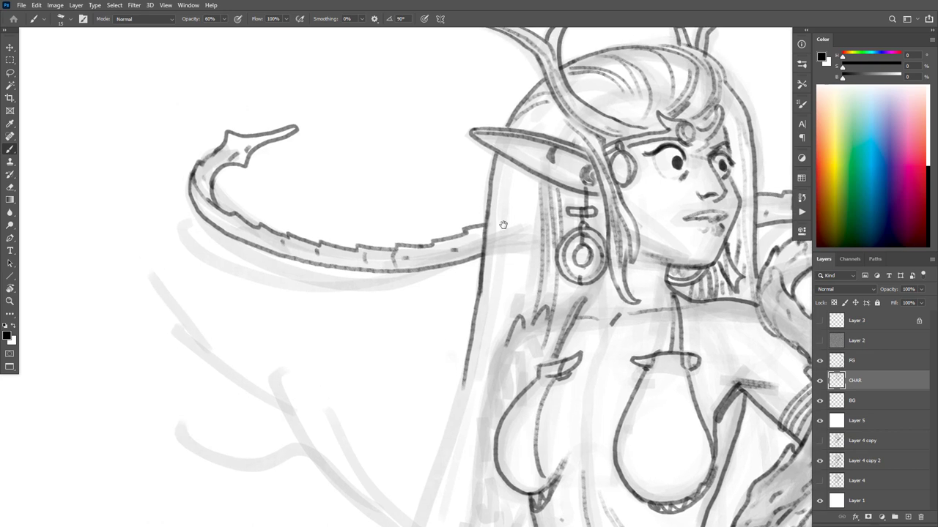
mouse_move(520, 178)
mouse_down()
mouse_move(476, 310)
mouse_move(428, 364)
mouse_up()
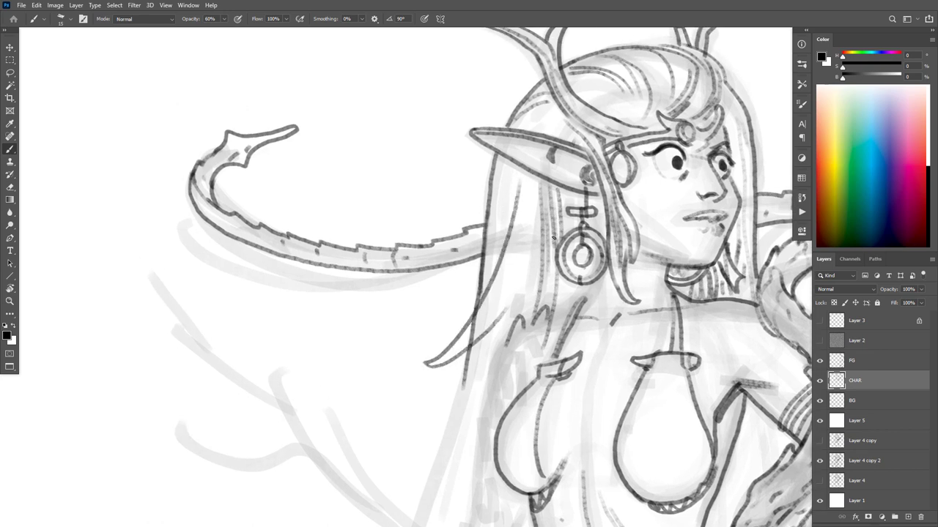
key(e)
key(ctrl+z)
Break the back hair's outer contour above the shoulder and ink a stray lock flicking outward there with a split tip
drag(486, 306, 462, 348)
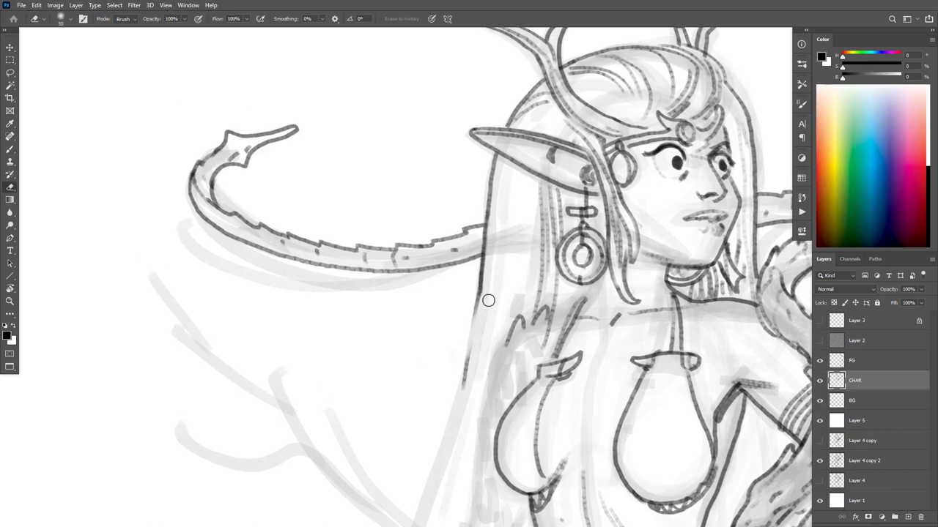
key(b)
mouse_move(504, 209)
mouse_down()
mouse_move(468, 322)
mouse_move(420, 370)
mouse_move(449, 366)
mouse_move(488, 324)
mouse_move(524, 221)
mouse_up()
drag(505, 173, 479, 286)
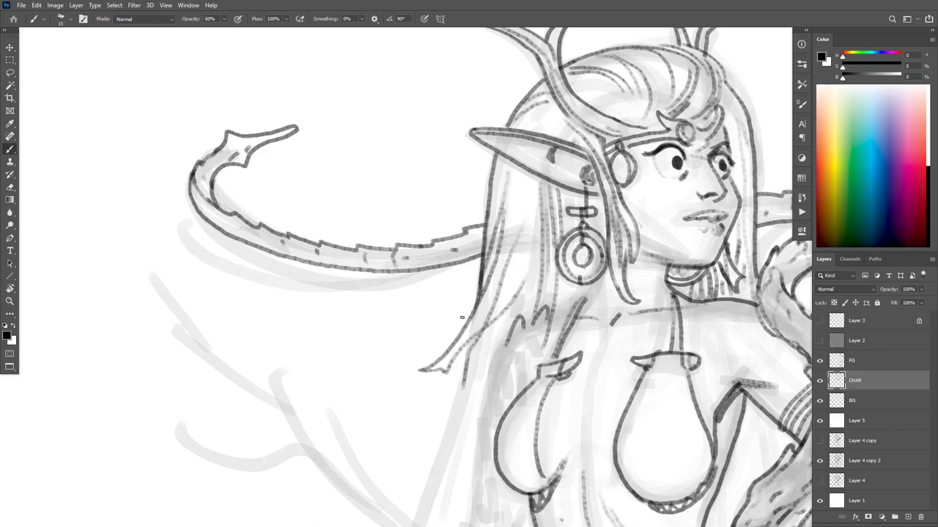
Continue the back hair's outer contour down beside the waist, ending it in several tapered, separated strand tips
drag(611, 328, 669, 156)
drag(561, 143, 507, 276)
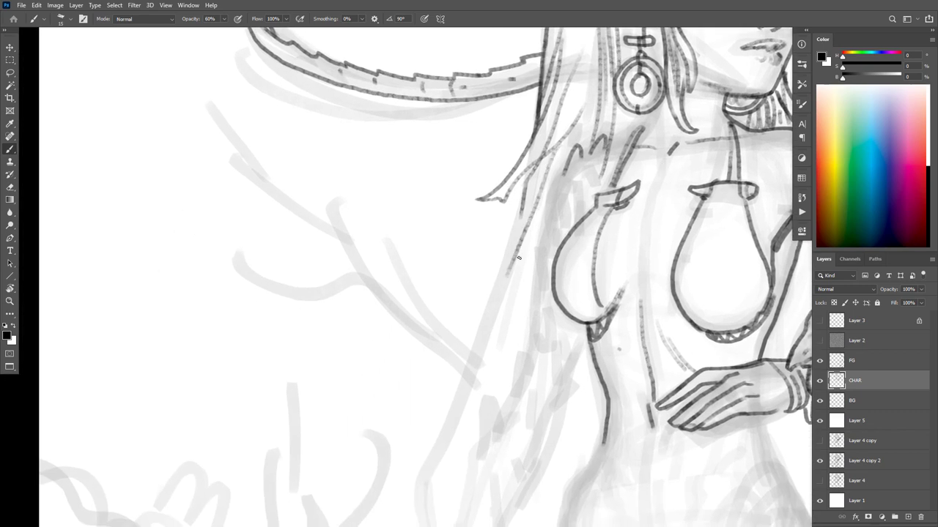
mouse_move(529, 169)
mouse_down()
mouse_move(490, 311)
mouse_move(417, 445)
mouse_up()
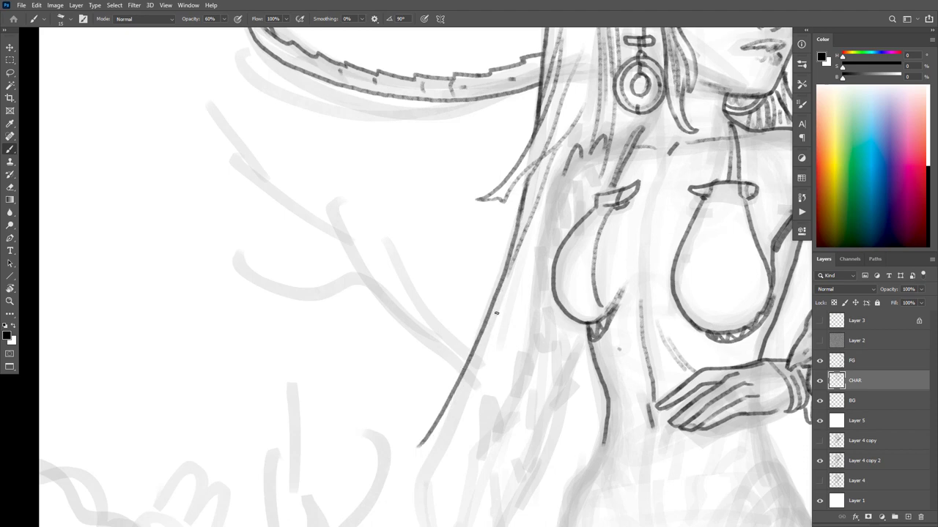
mouse_move(497, 317)
mouse_down()
mouse_move(454, 407)
mouse_move(399, 484)
mouse_up()
drag(480, 376, 407, 510)
drag(429, 470, 415, 516)
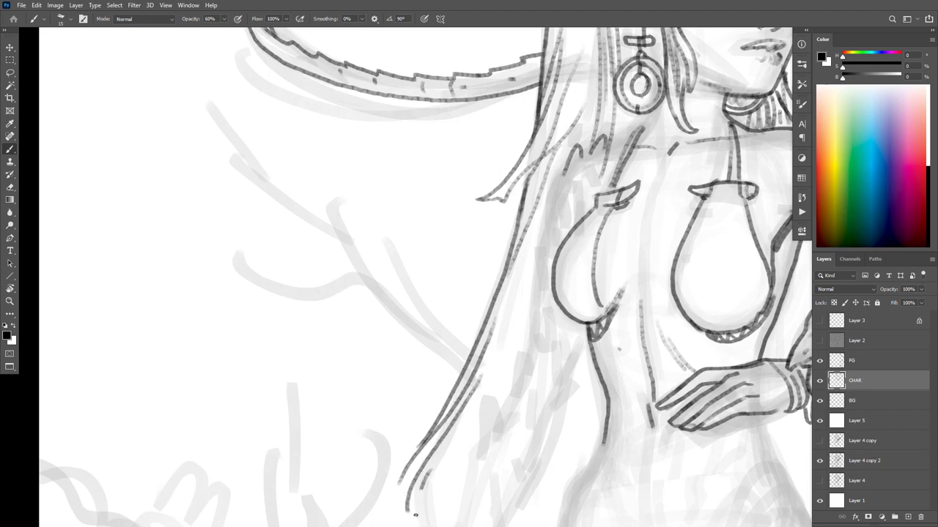
drag(441, 429, 418, 469)
Add inner strand lines within the long back hair between the outer contour and the near arm
mouse_move(513, 252)
mouse_down()
mouse_move(461, 351)
mouse_move(410, 406)
mouse_move(444, 392)
mouse_up()
mouse_move(555, 204)
mouse_down()
mouse_move(504, 345)
mouse_move(519, 314)
mouse_up()
key(ctrl+z)
drag(534, 252, 508, 333)
drag(528, 280, 511, 332)
mouse_move(665, 378)
mouse_down()
mouse_move(596, 481)
mouse_move(614, 380)
mouse_move(593, 380)
mouse_up()
drag(714, 245, 685, 206)
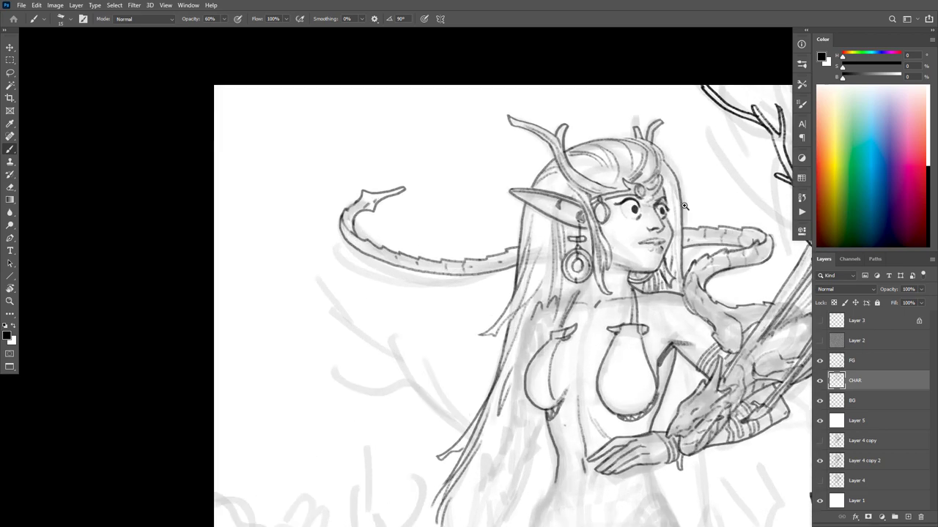
Clear the headband line at the temple and ink a loose front lock falling from the crown over the cheek
scroll(684, 207, up, 2)
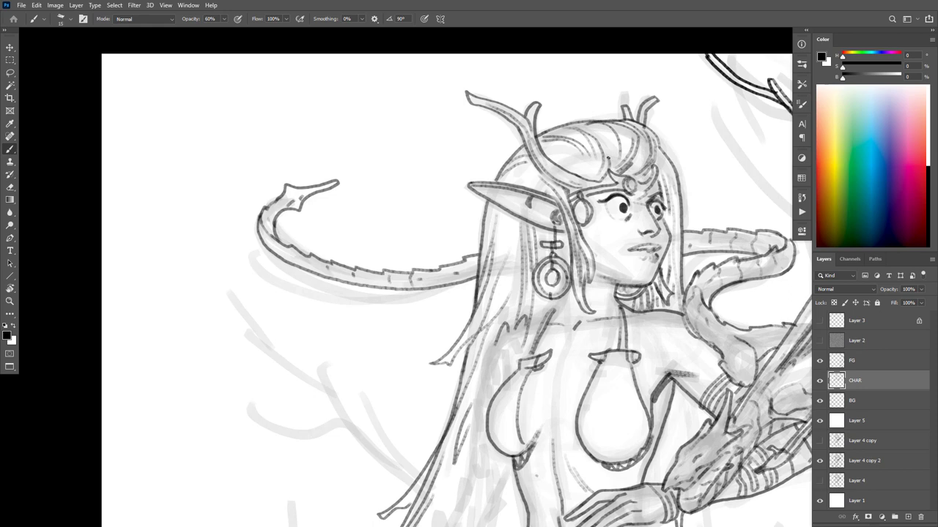
mouse_move(597, 179)
mouse_down()
mouse_move(600, 234)
mouse_move(610, 262)
mouse_up()
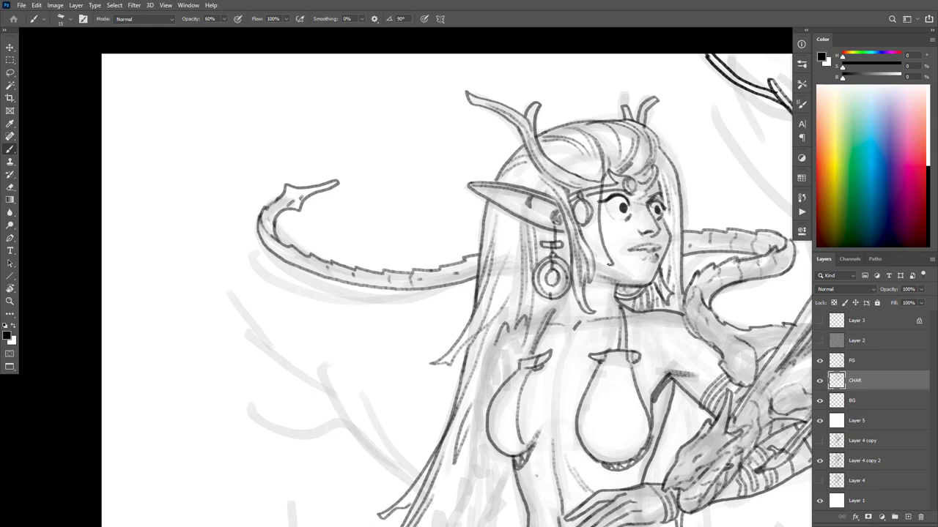
key(ctrl+z)
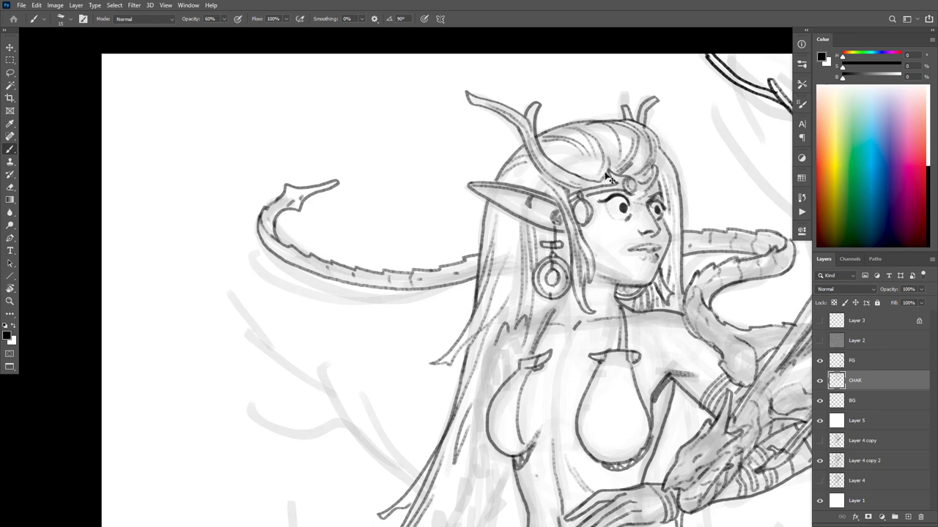
key(e)
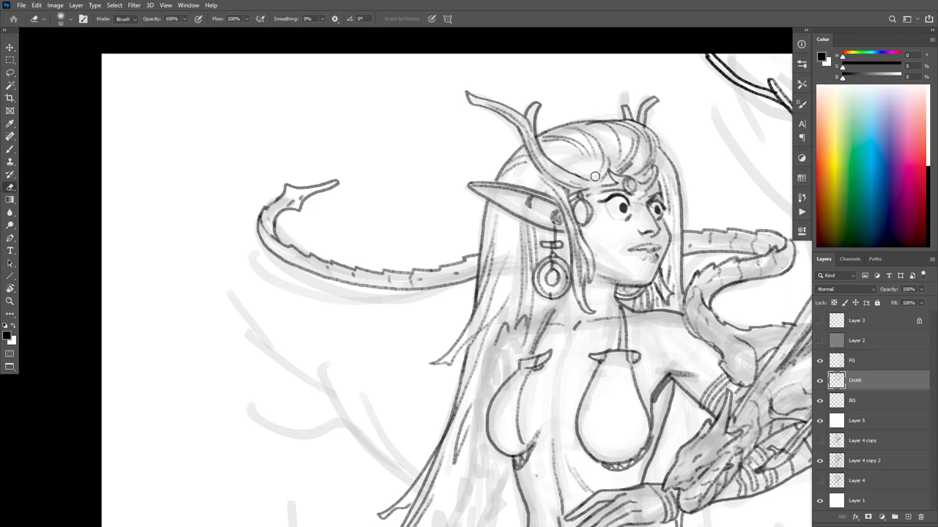
key(b)
drag(587, 140, 608, 254)
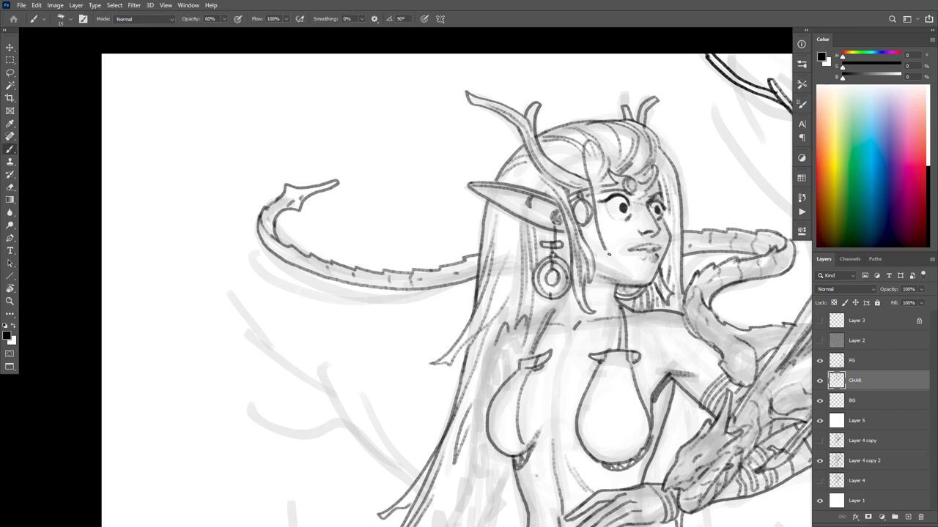
drag(594, 148, 612, 250)
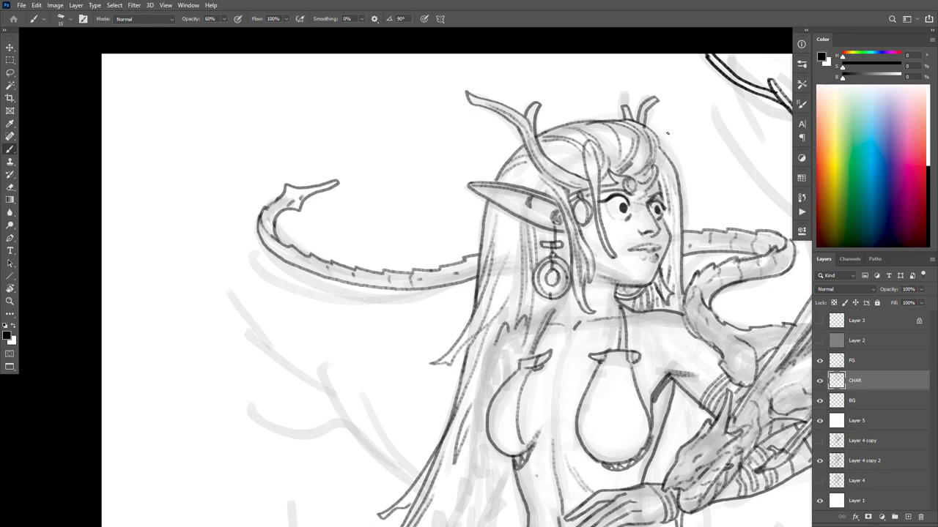
Erase part of the far-side hair contour and redraw it as loose strands falling outward over the dragon's tail
key(e)
drag(675, 176, 687, 246)
key(b)
drag(668, 162, 692, 263)
scroll(718, 265, down, 5)
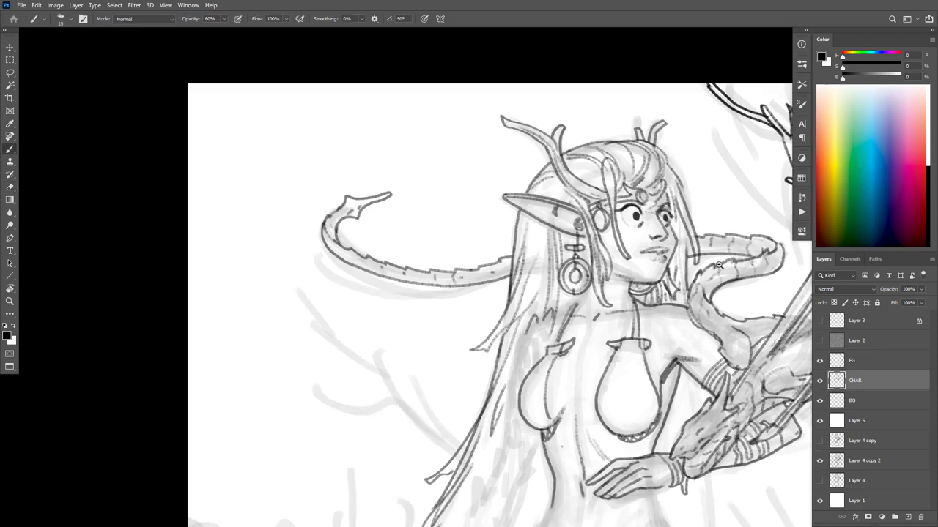
scroll(737, 265, down, 1)
scroll(738, 265, up, 5)
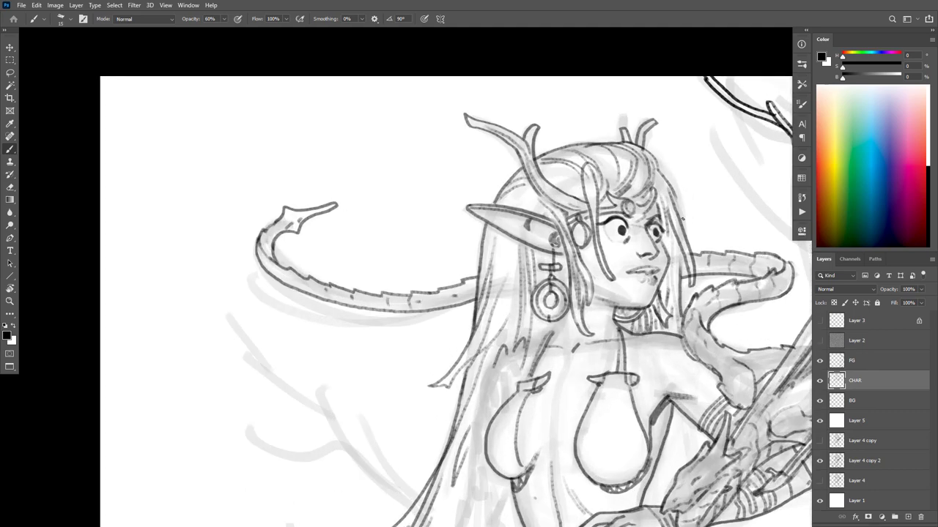
drag(678, 248, 682, 270)
drag(680, 218, 670, 187)
Ink both contours of the lowered near arm down to the wrist, with jagged elbow points and short upper-arm texture strokes
mouse_move(643, 359)
mouse_down()
mouse_move(659, 193)
mouse_move(686, 257)
mouse_up()
drag(634, 318, 651, 126)
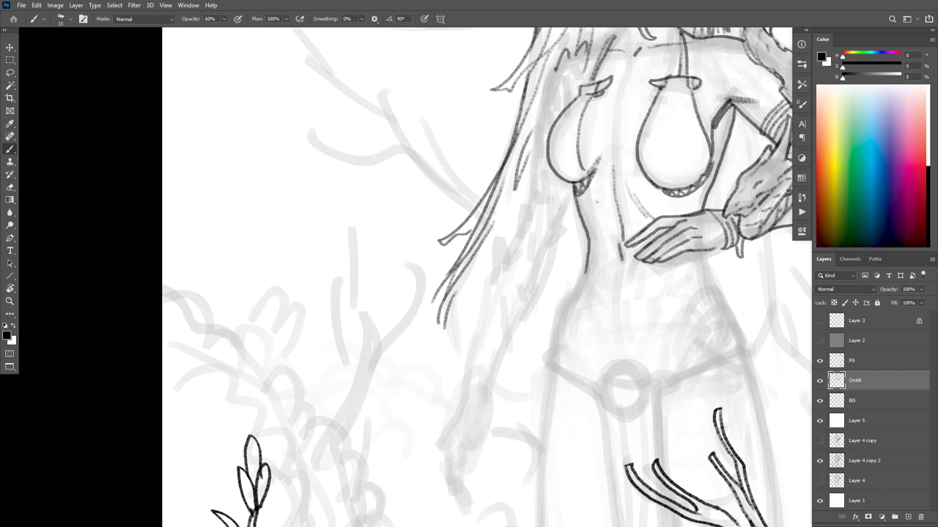
mouse_move(556, 63)
mouse_down()
mouse_move(536, 151)
mouse_move(532, 137)
mouse_move(529, 208)
mouse_move(510, 252)
mouse_move(504, 240)
mouse_move(500, 249)
mouse_move(449, 426)
mouse_up()
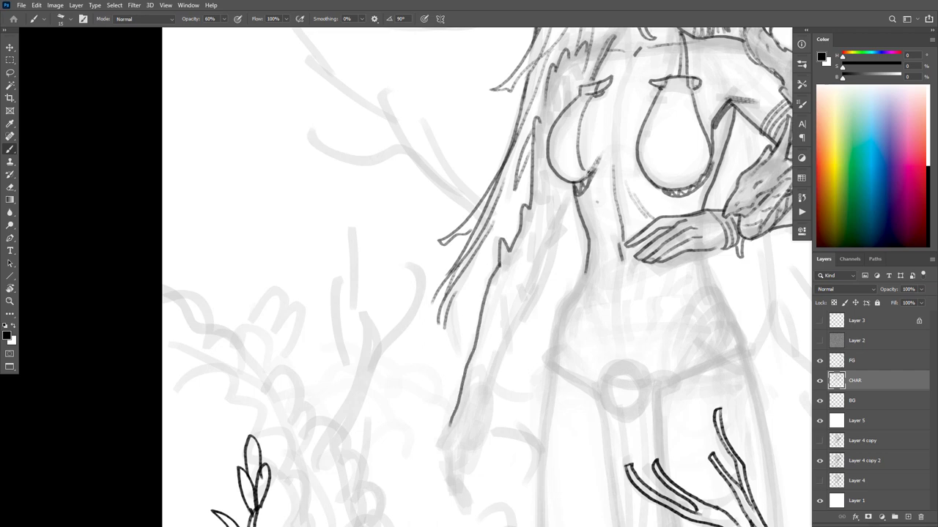
drag(540, 119, 558, 87)
drag(543, 151, 540, 171)
drag(537, 205, 526, 235)
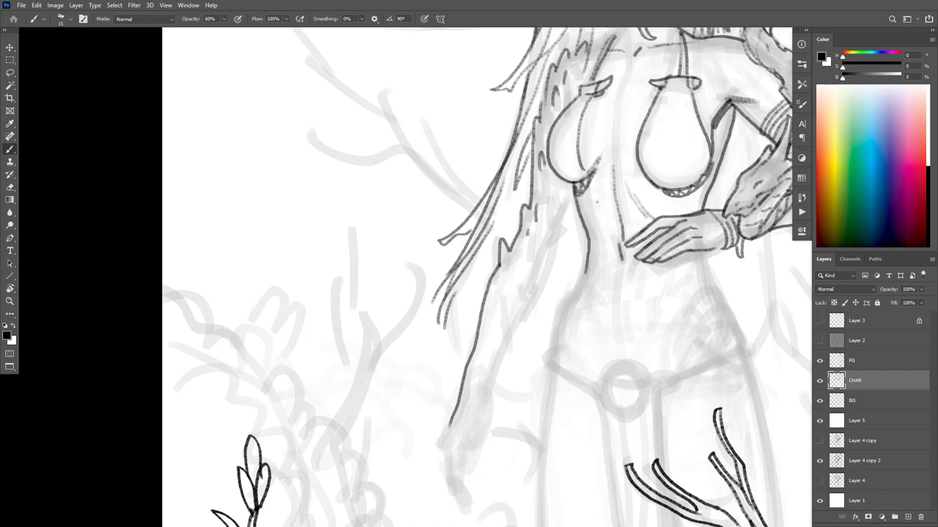
mouse_move(571, 190)
mouse_down()
mouse_move(543, 284)
mouse_move(491, 383)
mouse_up()
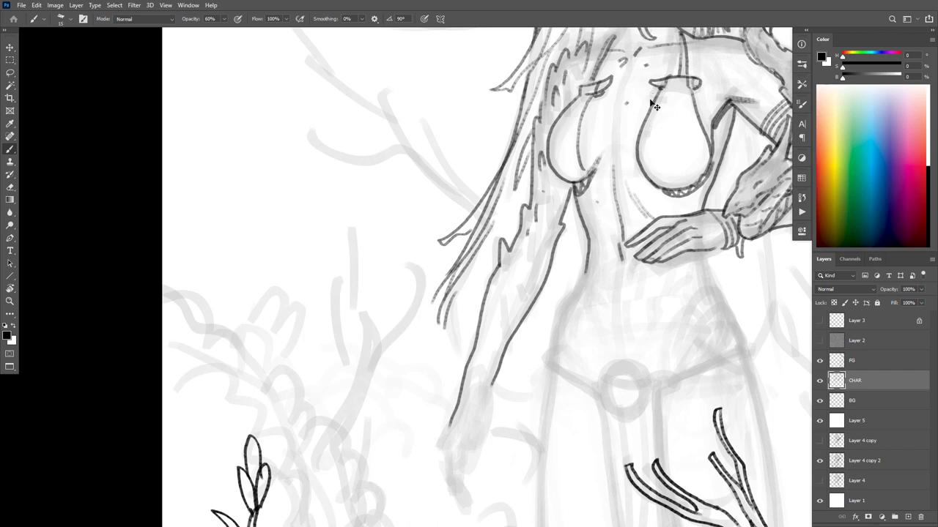
drag(567, 276, 579, 224)
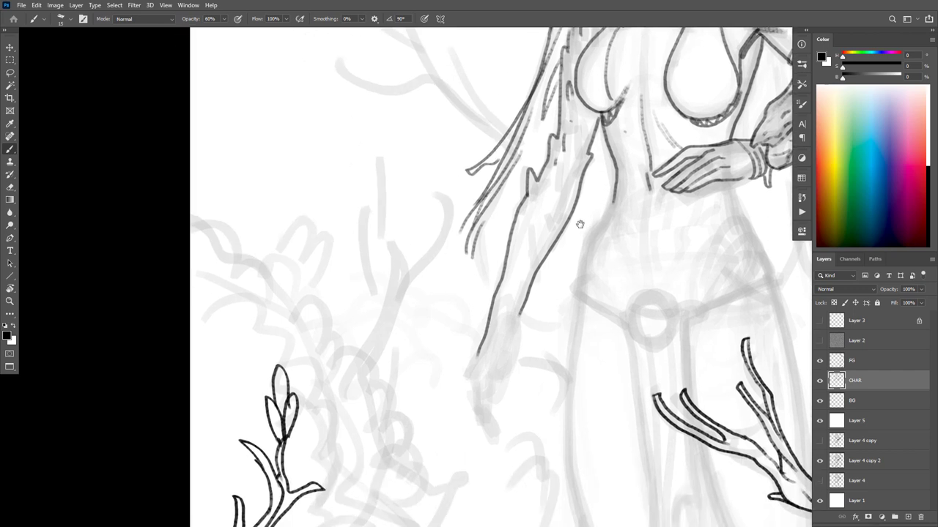
Ink the lowered near hand from the wrist down, including the back of the hand, the knuckle lines and the slender clawed fingers
mouse_move(518, 335)
mouse_down()
mouse_move(520, 288)
mouse_move(491, 342)
mouse_move(520, 357)
mouse_move(490, 383)
mouse_move(504, 416)
mouse_move(512, 371)
mouse_move(498, 378)
mouse_up()
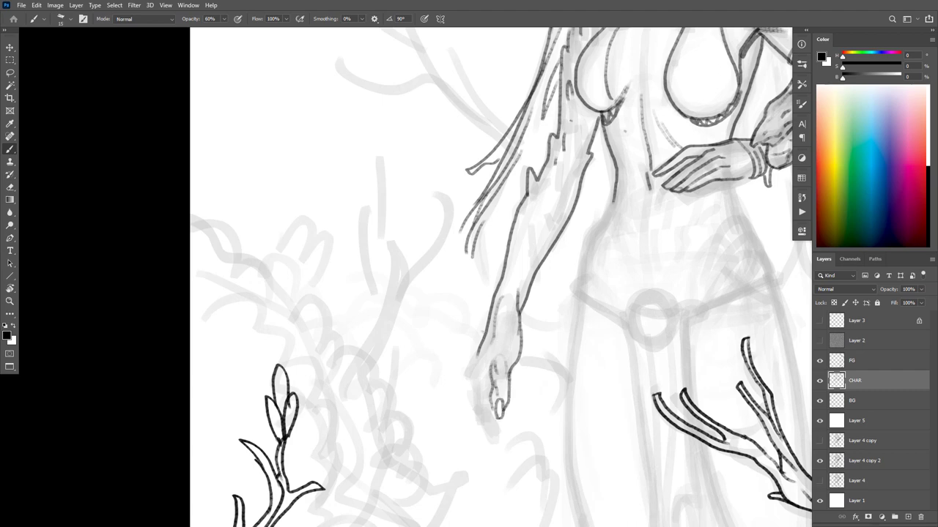
mouse_move(490, 321)
mouse_down()
mouse_move(469, 373)
mouse_move(474, 405)
mouse_move(500, 440)
mouse_up()
drag(481, 393, 485, 359)
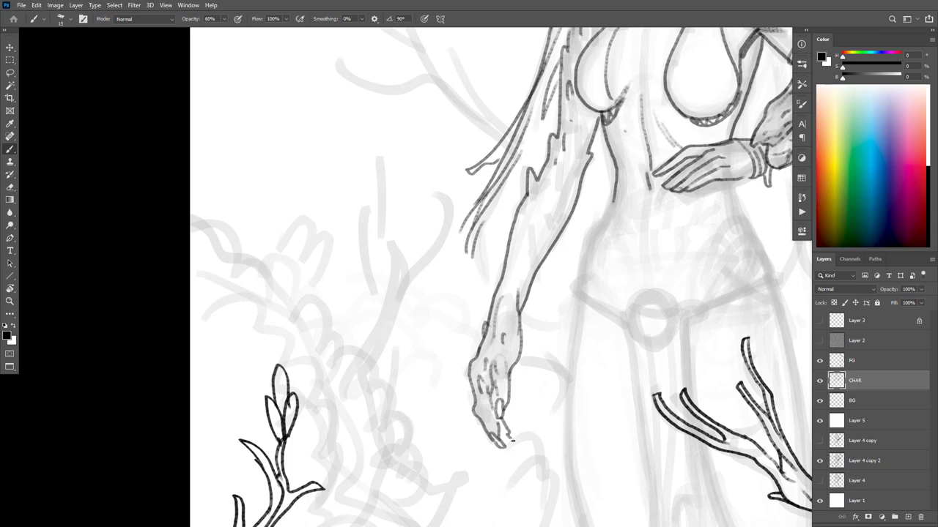
drag(513, 441, 493, 261)
key(ctrl+z)
mouse_move(505, 410)
mouse_down()
mouse_move(515, 441)
mouse_move(506, 433)
mouse_move(522, 423)
mouse_up()
key(ctrl+z)
drag(506, 385, 518, 398)
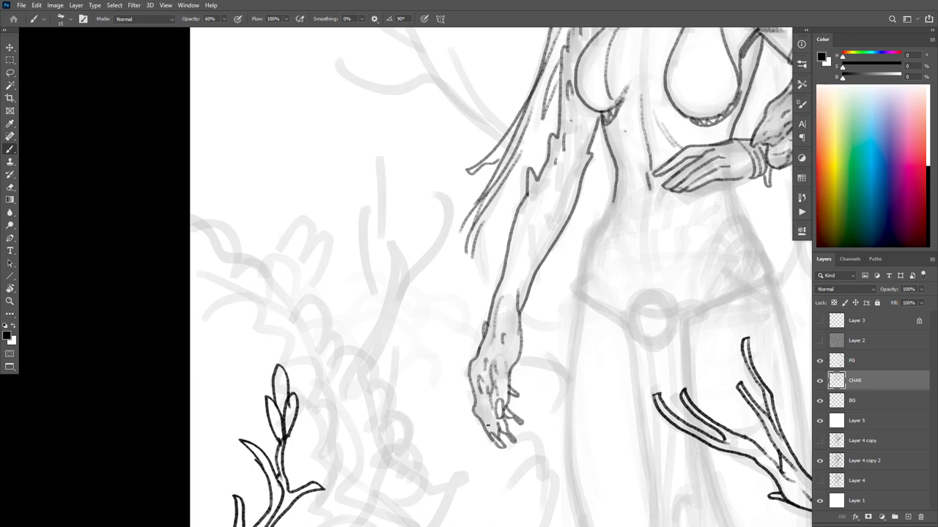
Add small spikes and short texture strokes along the lowered hand's edge and up the near forearm
drag(478, 412, 494, 432)
drag(480, 349, 473, 361)
drag(511, 277, 509, 286)
drag(520, 247, 519, 256)
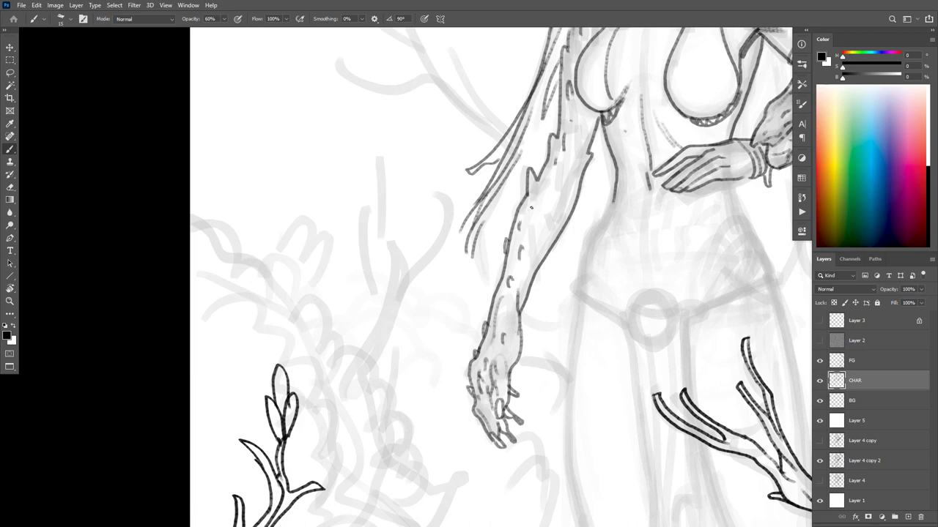
Erase the near cup's inner contour on the bikini top, redraw it curved, and ink the connecting band with its ties
scroll(632, 352, down, 5)
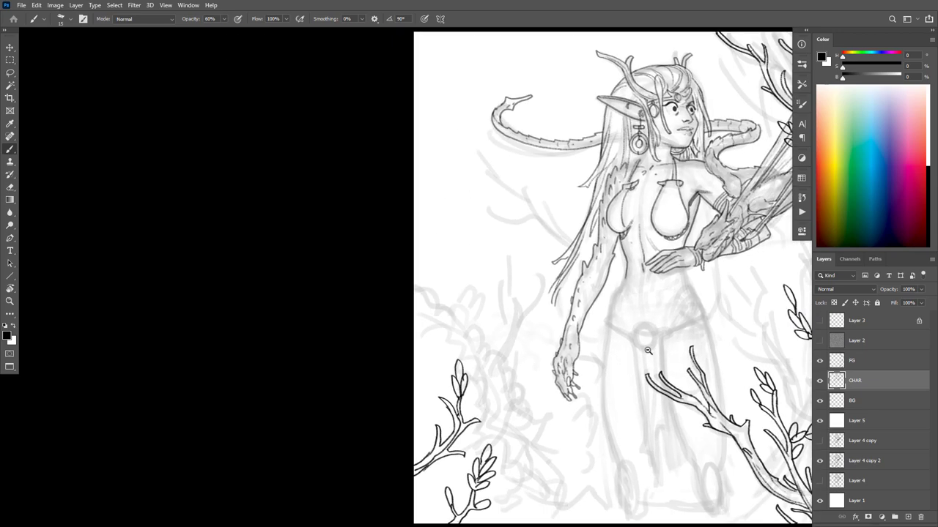
scroll(619, 282, up, 5)
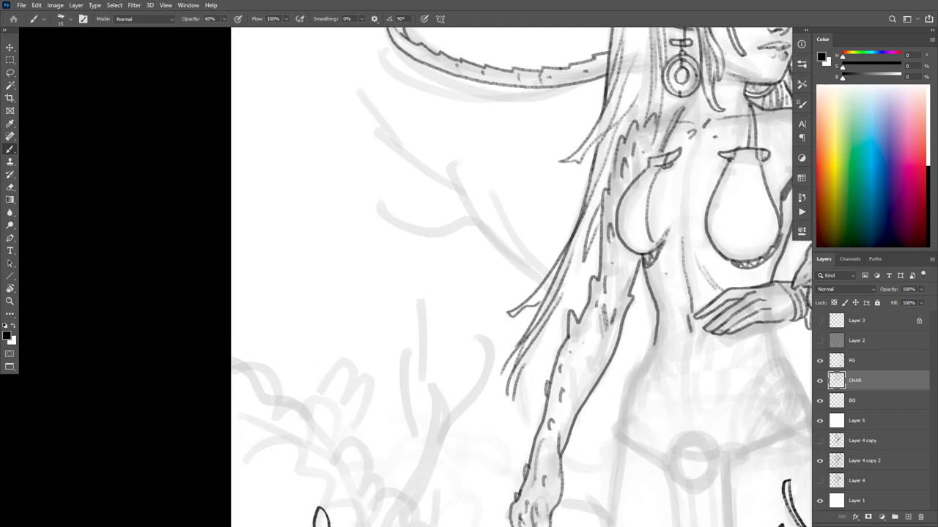
drag(622, 296, 638, 253)
key(e)
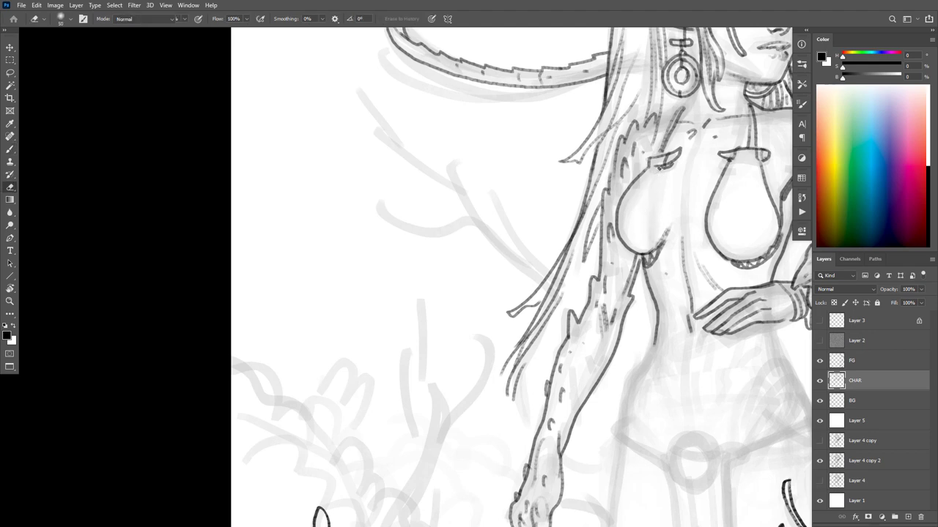
key(b)
mouse_move(661, 167)
mouse_down()
mouse_move(640, 221)
mouse_move(651, 242)
mouse_move(708, 240)
mouse_move(667, 240)
mouse_up()
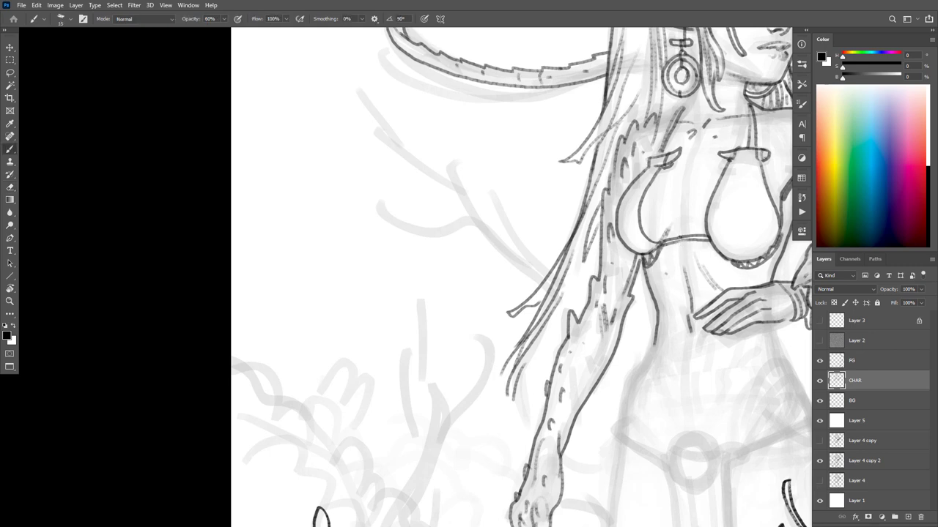
mouse_move(680, 240)
mouse_down()
mouse_move(679, 261)
mouse_move(693, 237)
mouse_move(677, 241)
mouse_up()
drag(726, 342, 613, 338)
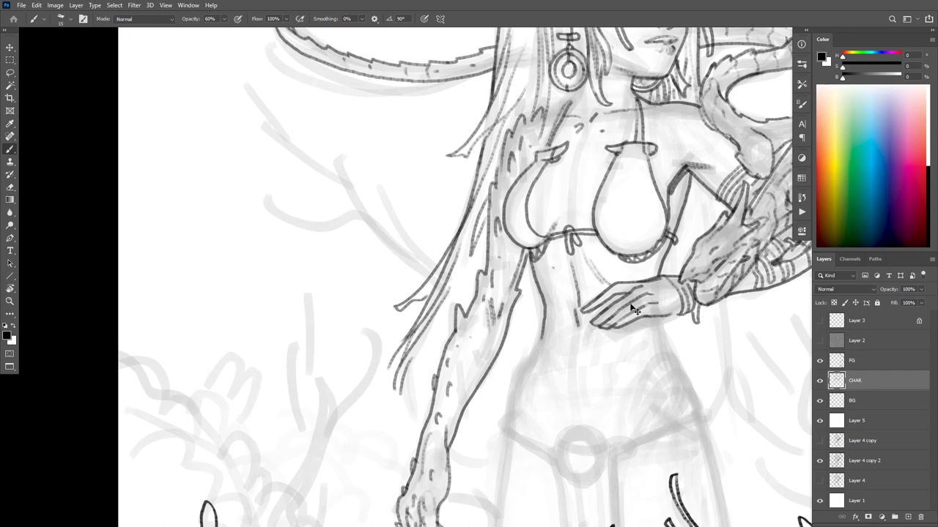
Shade the hair behind the hanging earring and above the near shoulder with dense dark strand strokes
drag(649, 349, 586, 353)
drag(682, 360, 679, 308)
drag(640, 338, 649, 341)
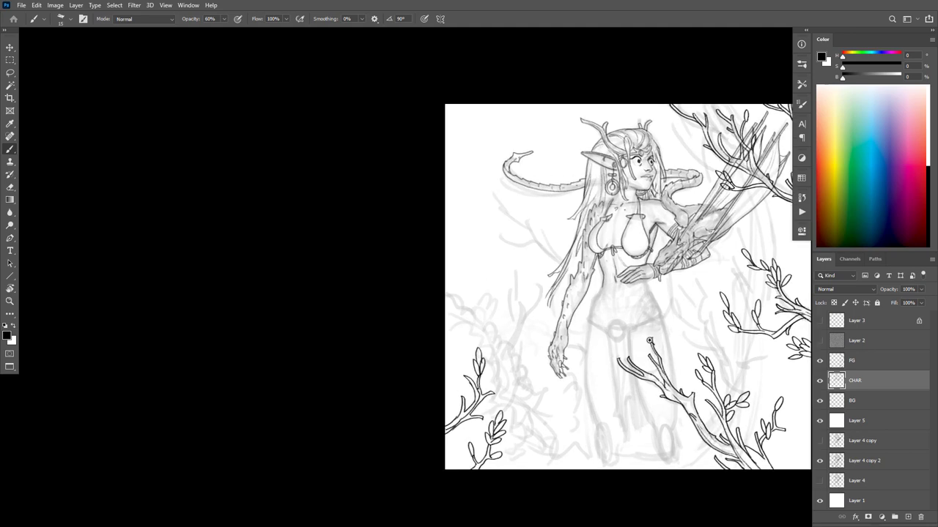
scroll(649, 341, up, 3)
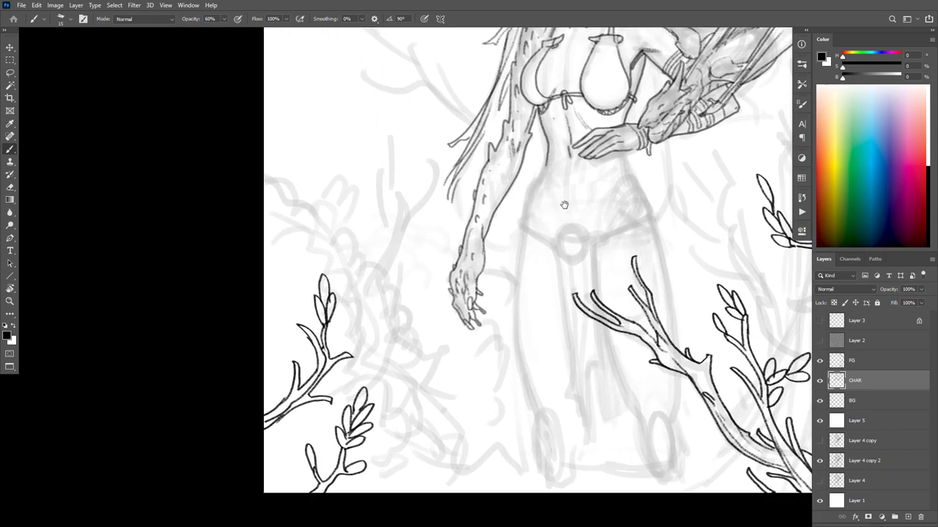
drag(564, 205, 438, 444)
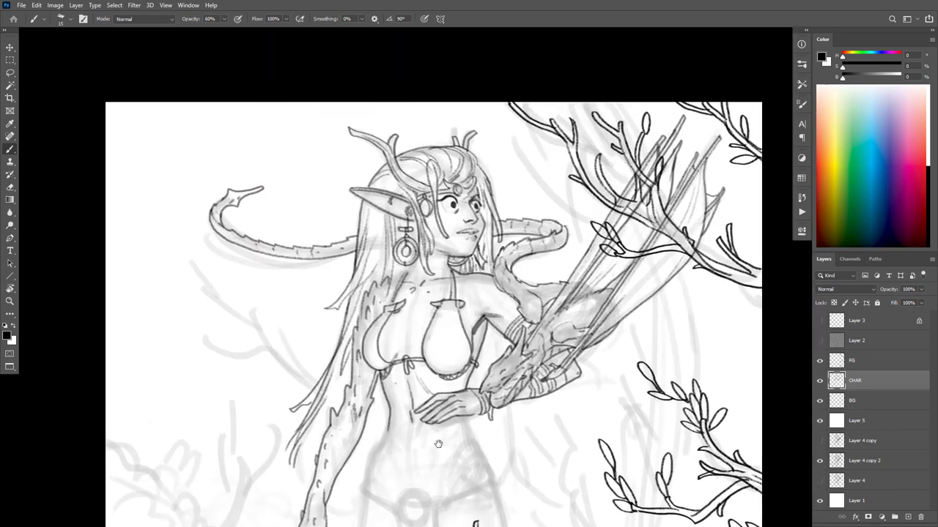
drag(578, 382, 597, 261)
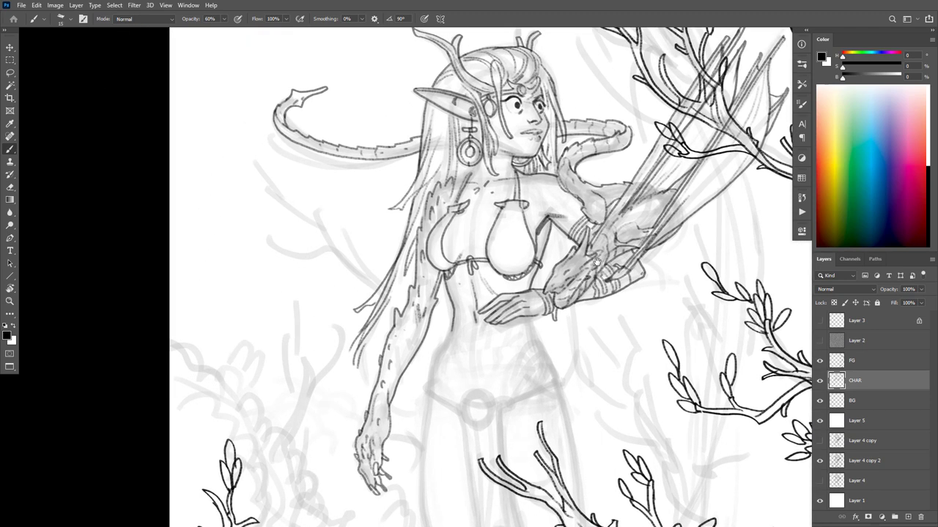
scroll(483, 170, up, 2)
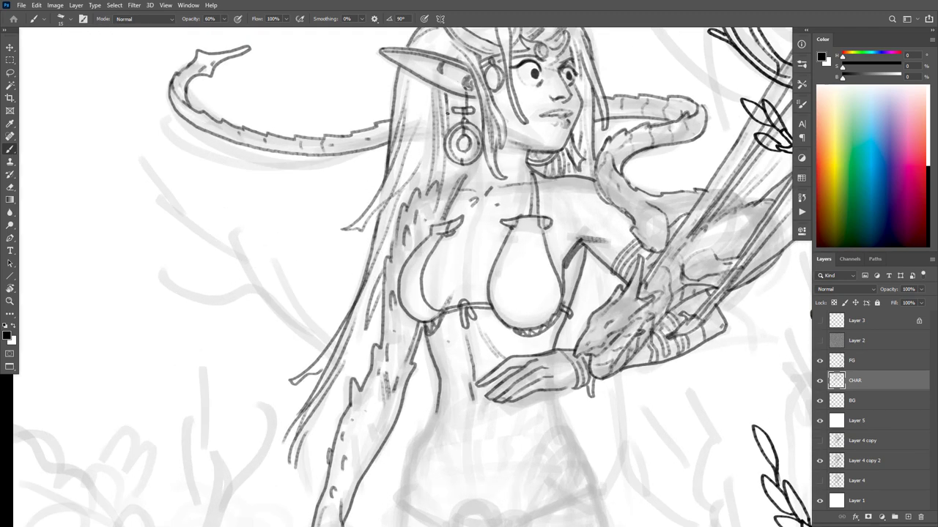
drag(448, 103, 447, 119)
mouse_move(452, 97)
mouse_down()
mouse_move(472, 115)
mouse_move(453, 128)
mouse_up()
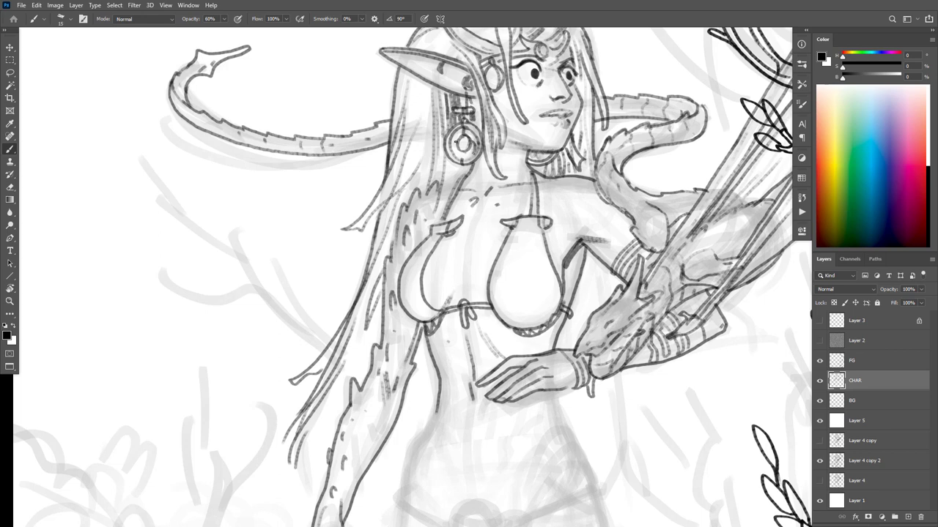
drag(456, 164, 411, 203)
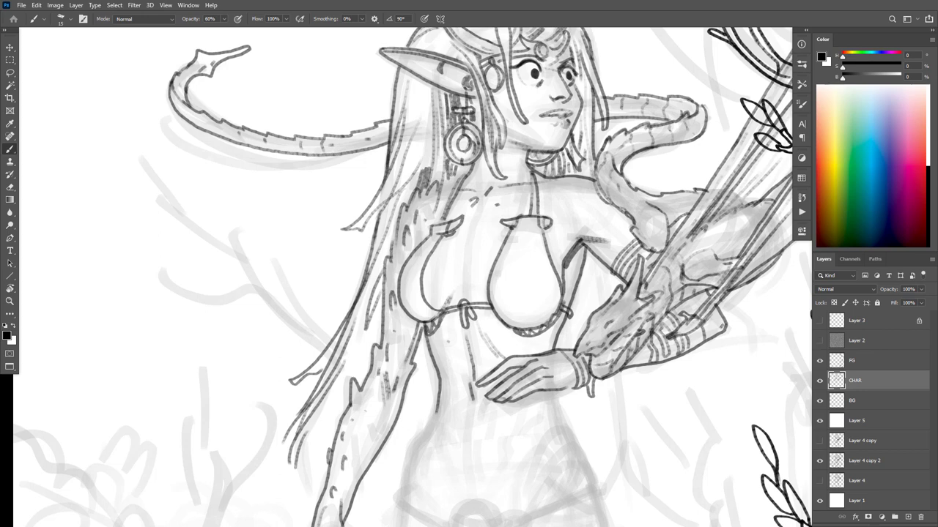
Darken the hair behind the neck beneath the chin and shade the round earring
mouse_move(533, 166)
mouse_down()
mouse_move(561, 174)
mouse_move(534, 161)
mouse_up()
drag(536, 153, 528, 161)
drag(574, 128, 572, 177)
drag(570, 162, 564, 180)
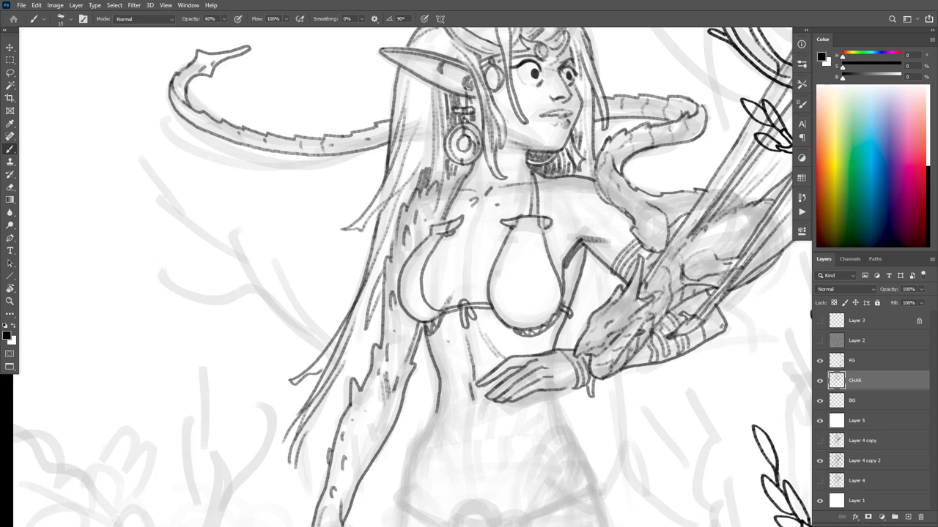
mouse_move(473, 153)
mouse_down()
mouse_move(453, 146)
mouse_move(459, 132)
mouse_move(476, 148)
mouse_up()
mouse_move(635, 163)
mouse_down()
mouse_move(541, 184)
mouse_move(593, 183)
mouse_up()
Add fine inner strand lines to the long back hair below the pointed ear
scroll(593, 182, down, 1)
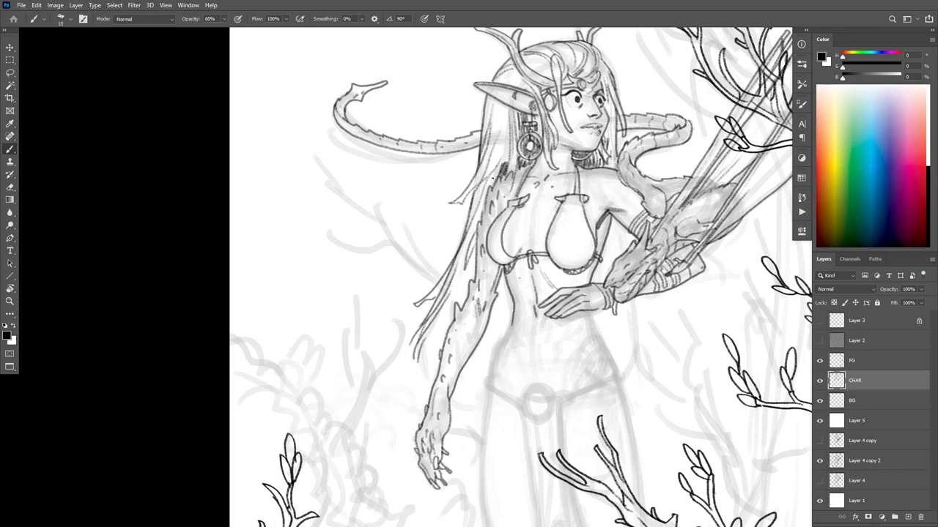
scroll(625, 236, down, 5)
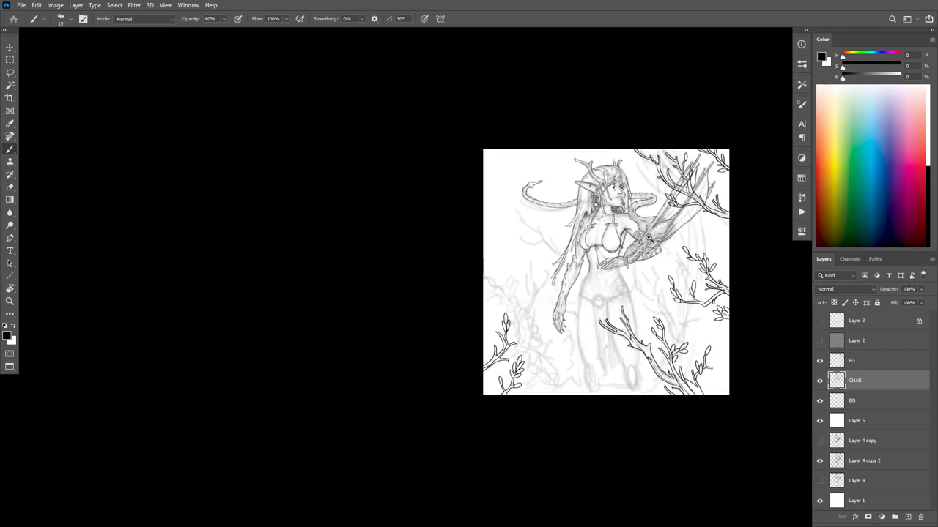
scroll(646, 230, up, 4)
scroll(645, 229, up, 2)
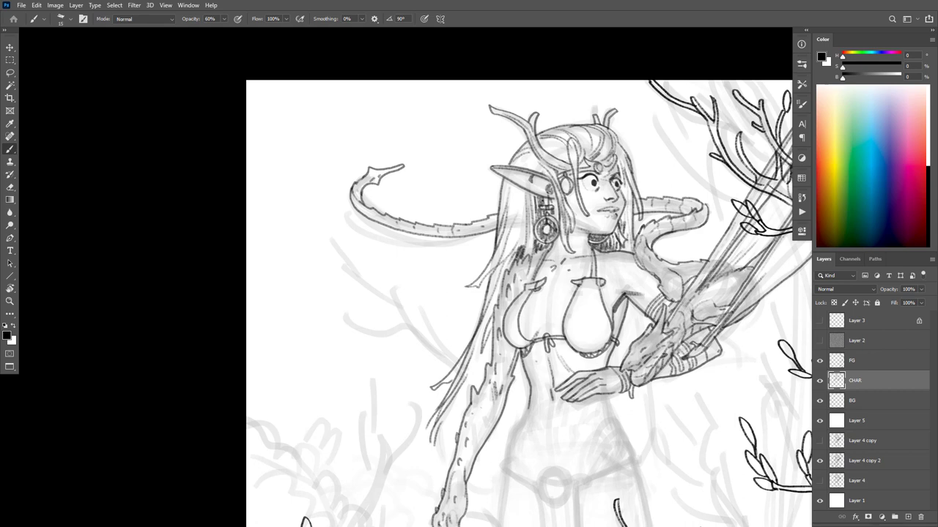
drag(540, 197, 539, 207)
scroll(663, 351, down, 3)
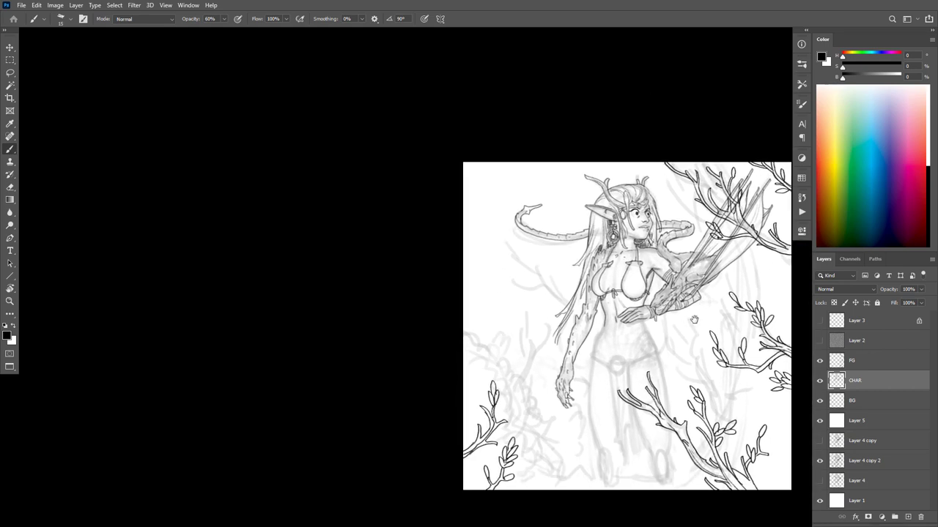
ctrl+click(652, 312)
ctrl+click(597, 197)
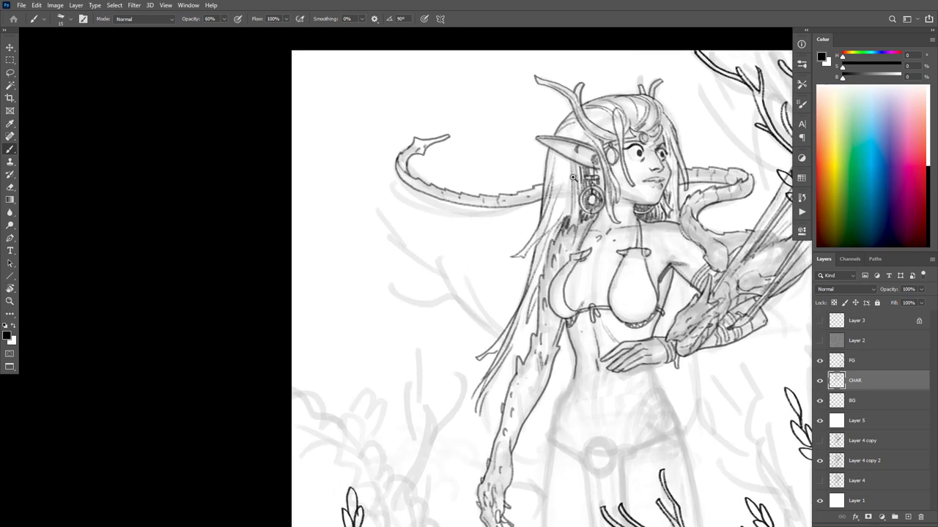
drag(565, 178, 551, 230)
drag(561, 195, 540, 262)
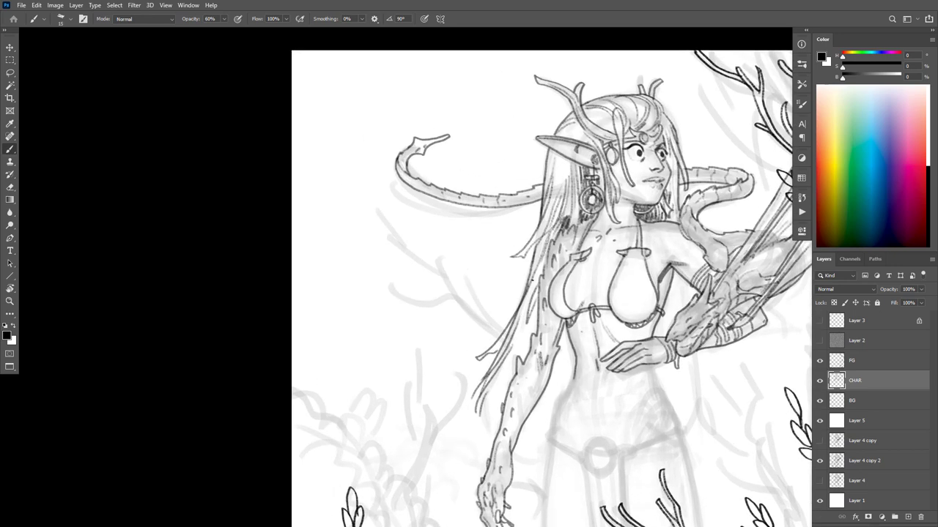
drag(556, 228, 547, 244)
Extend the long back hair with curved, tapering strand tips beside the near forearm
mouse_move(510, 390)
mouse_down()
mouse_move(548, 236)
mouse_move(523, 282)
mouse_up()
mouse_move(531, 249)
mouse_down()
mouse_move(528, 288)
mouse_move(511, 283)
mouse_up()
mouse_move(512, 282)
mouse_down()
mouse_move(504, 288)
mouse_move(522, 283)
mouse_up()
drag(523, 283, 512, 295)
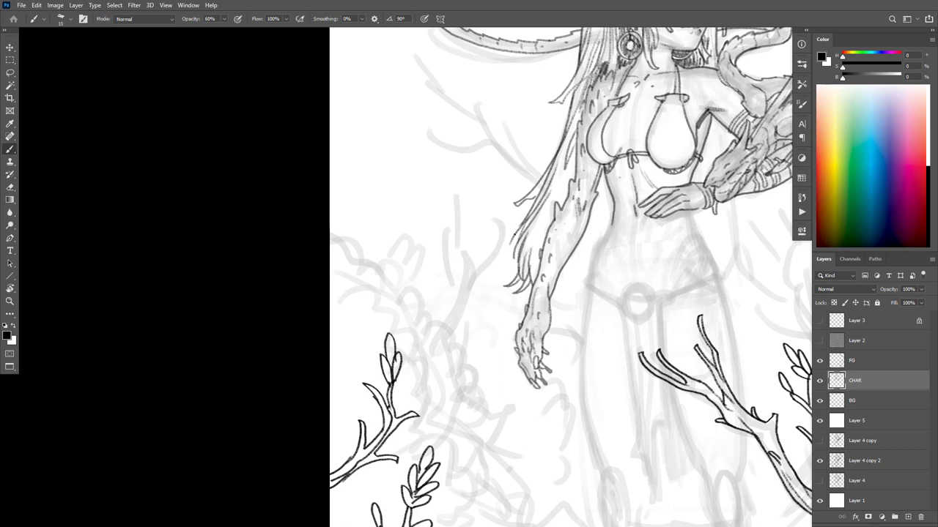
drag(516, 234, 509, 253)
Ink the near-side body contour from the waist over the hip and down the leg to the canvas's lower edge
drag(604, 232, 582, 429)
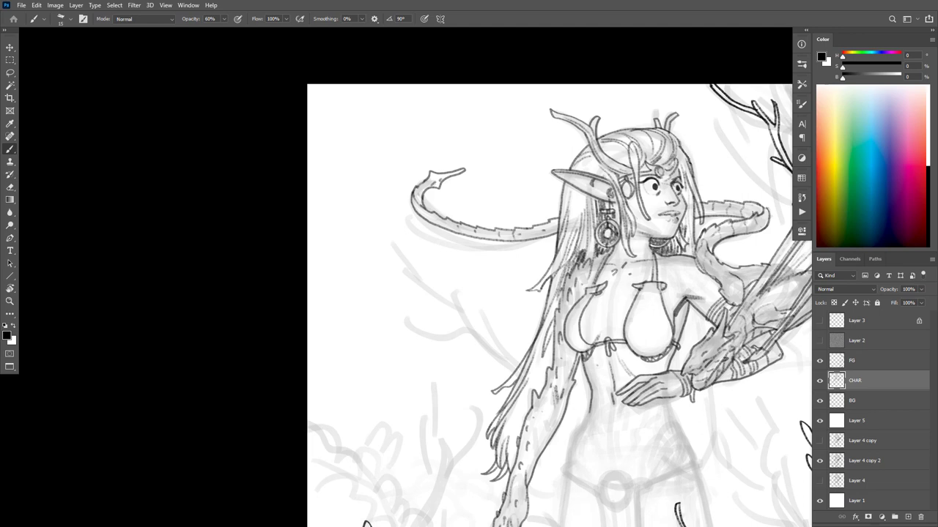
scroll(560, 277, down, 6)
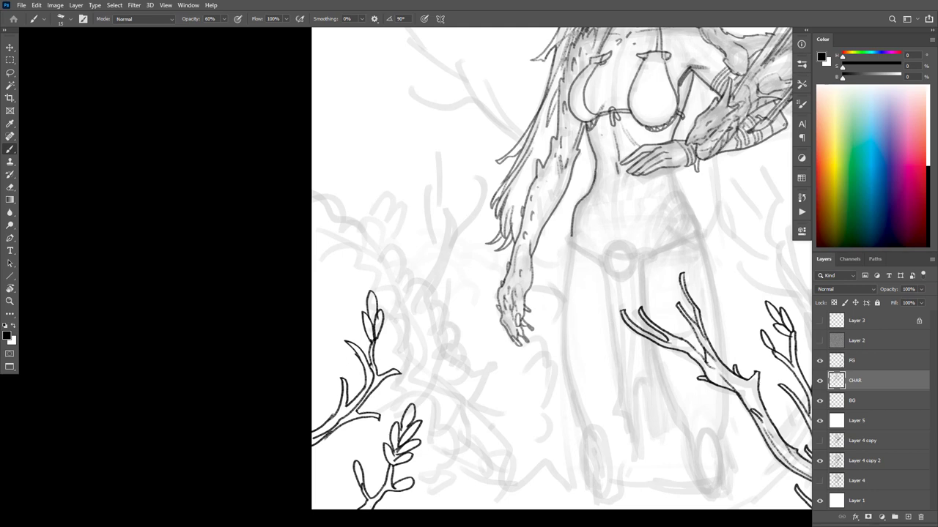
mouse_move(569, 250)
mouse_down()
mouse_move(563, 377)
mouse_move(598, 505)
mouse_up()
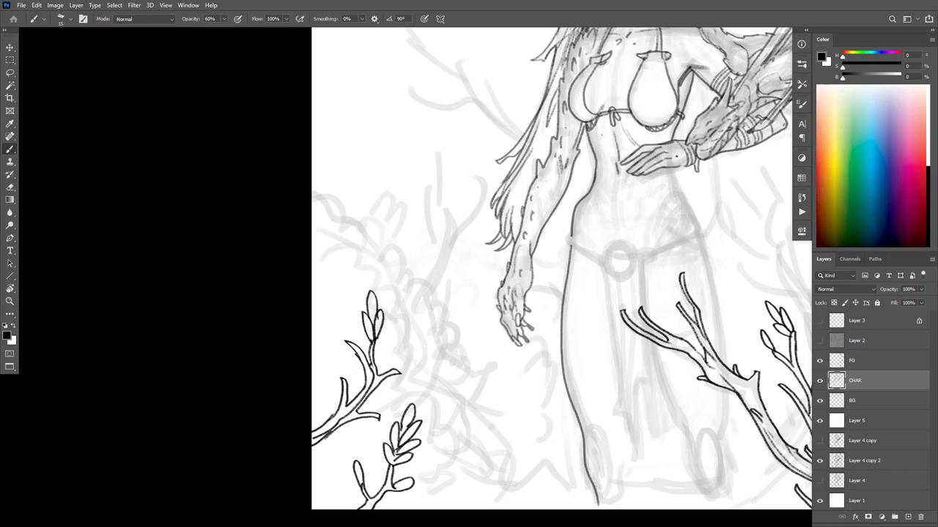
Remove the near-side hip segment and redraw it as a smooth curve between the waist and the thigh
key(ctrl+z)
click(594, 191)
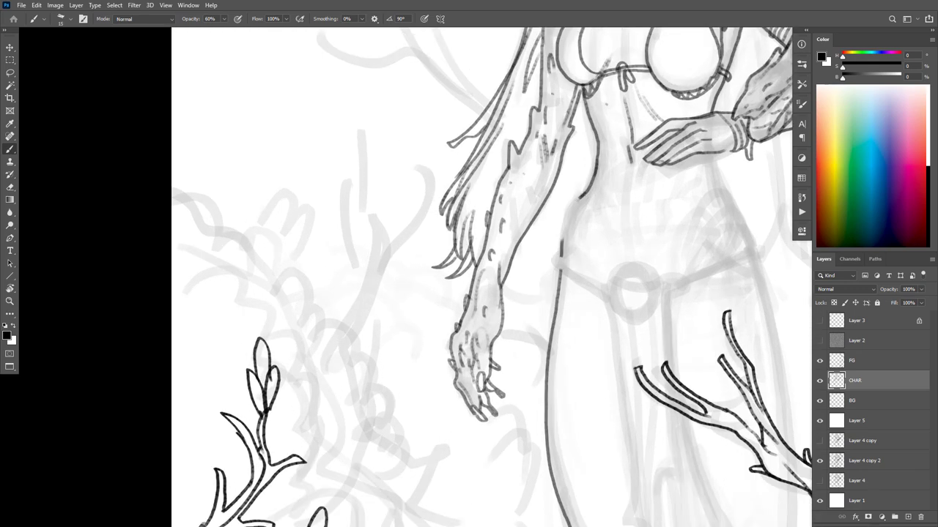
drag(579, 197, 562, 247)
key(ctrl+z)
key(e)
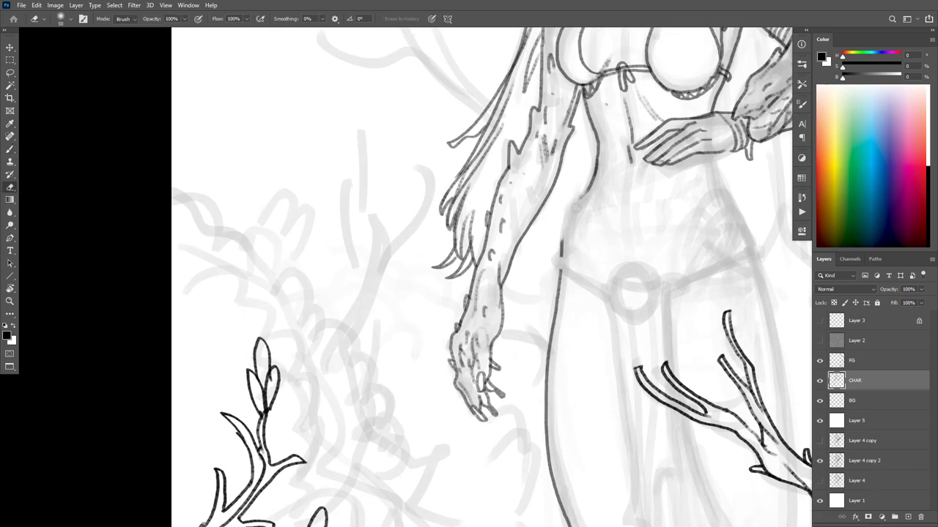
mouse_move(575, 208)
mouse_down()
mouse_move(590, 180)
mouse_move(562, 249)
mouse_up()
key(b)
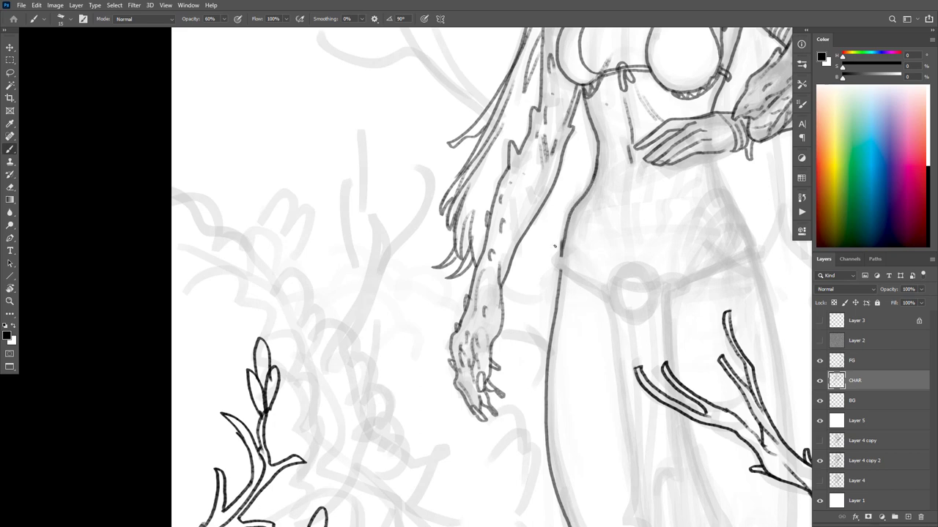
Clean up the near-side join between hip and thigh, and ink the far-side contour from waist to canvas edge
key(e)
drag(565, 231, 560, 268)
key(b)
drag(566, 221, 558, 277)
mouse_move(711, 154)
mouse_down()
mouse_move(773, 307)
mouse_move(792, 442)
mouse_move(700, 171)
mouse_move(711, 223)
mouse_move(705, 329)
mouse_move(722, 405)
mouse_up()
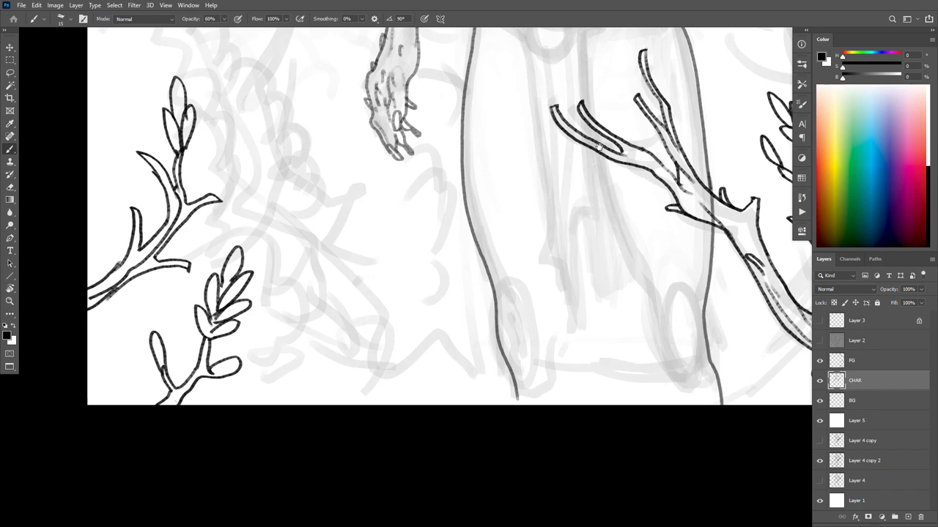
Ink the hip strap across the far hip with a tied knot, and the loincloth's far edge hanging down to the branch
scroll(599, 146, up, 5)
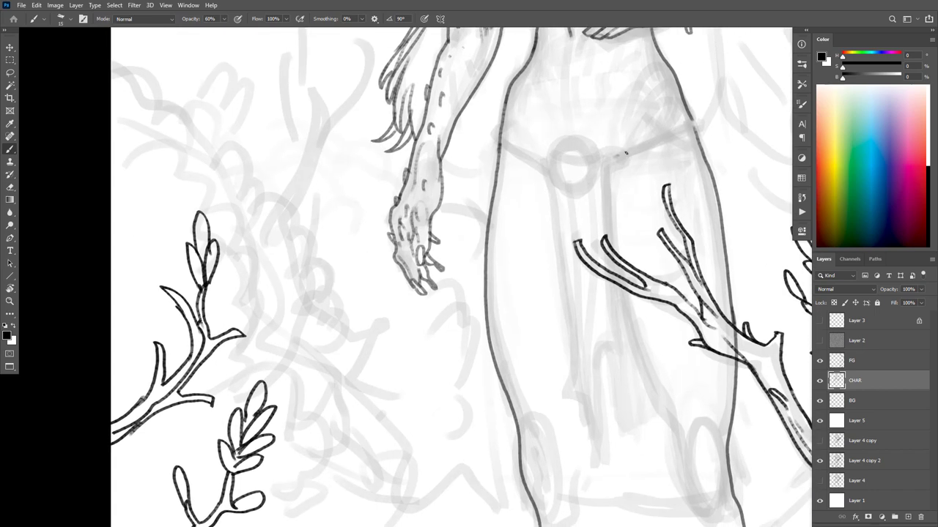
drag(625, 153, 694, 118)
mouse_move(666, 136)
mouse_down()
mouse_move(671, 124)
mouse_move(679, 128)
mouse_move(667, 136)
mouse_move(675, 163)
mouse_move(672, 139)
mouse_move(663, 152)
mouse_move(696, 127)
mouse_move(610, 165)
mouse_move(607, 156)
mouse_move(612, 239)
mouse_up()
drag(603, 178, 605, 225)
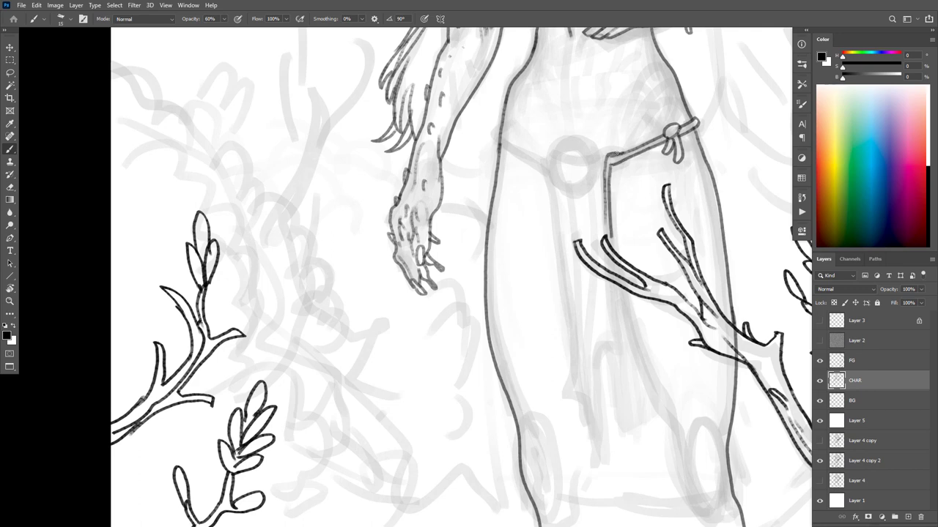
Ink the round belt buckle with a short inner mark, and the near edge of the hanging loincloth
mouse_move(619, 149)
mouse_down()
mouse_move(567, 142)
mouse_move(552, 158)
mouse_move(561, 187)
mouse_move(590, 188)
mouse_up()
key(ctrl+z)
mouse_move(554, 150)
mouse_down()
mouse_move(556, 179)
mouse_move(577, 192)
mouse_move(594, 174)
mouse_move(588, 150)
mouse_move(574, 146)
mouse_move(582, 189)
mouse_up()
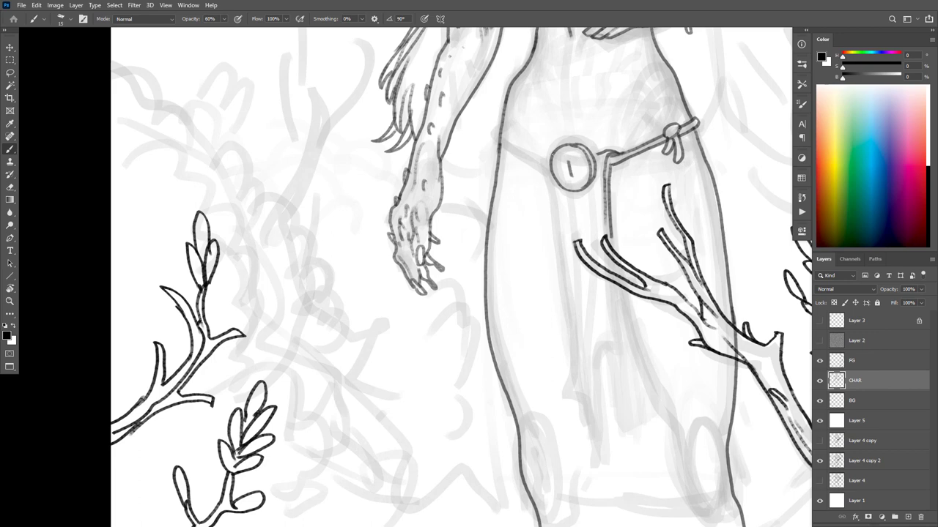
mouse_move(550, 154)
mouse_down()
mouse_move(544, 173)
mouse_move(571, 370)
mouse_move(559, 393)
mouse_up()
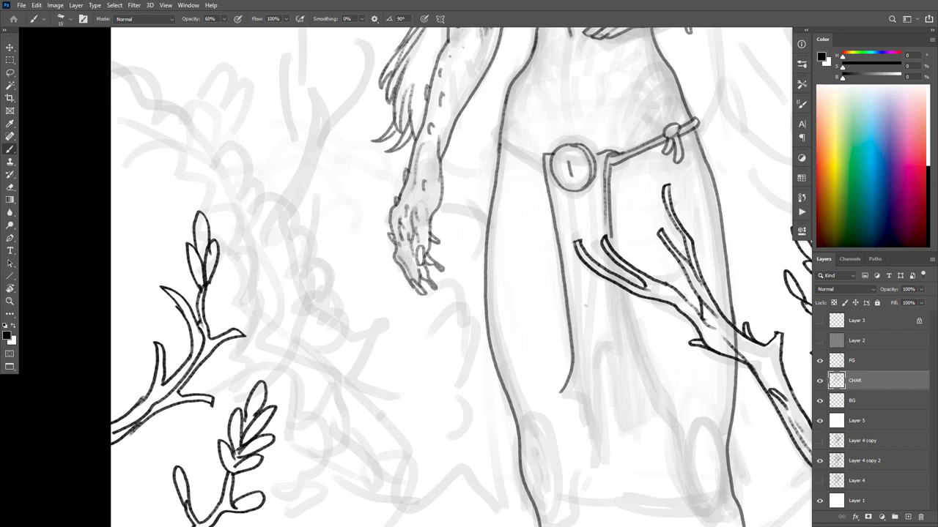
Ink the loincloth's torn lower hem with its long pointed strip, the notch beside it and the ragged back panel
mouse_move(586, 279)
mouse_down()
mouse_move(584, 378)
mouse_move(598, 456)
mouse_move(597, 346)
mouse_up()
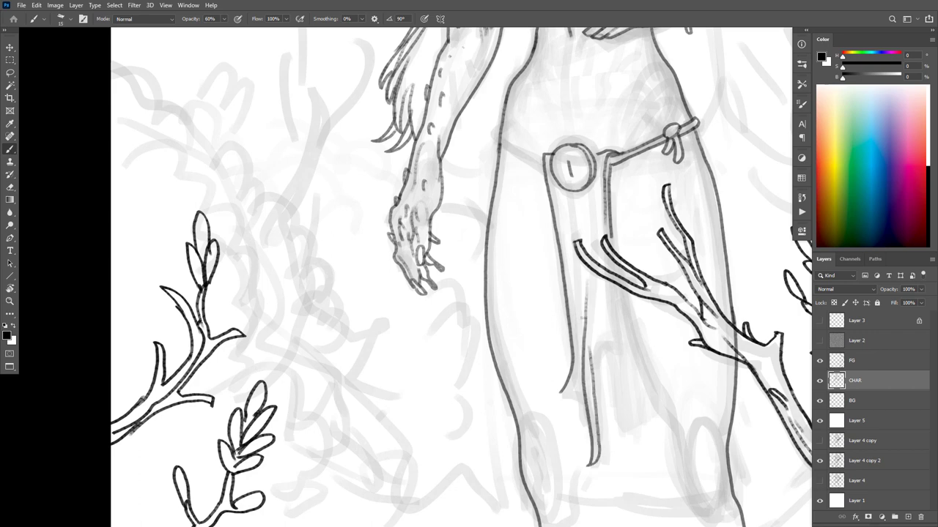
drag(567, 382, 582, 395)
mouse_move(611, 283)
mouse_down()
mouse_move(616, 365)
mouse_move(611, 346)
mouse_move(598, 364)
mouse_up()
mouse_move(618, 292)
mouse_down()
mouse_move(624, 371)
mouse_move(616, 349)
mouse_move(600, 369)
mouse_move(595, 442)
mouse_up()
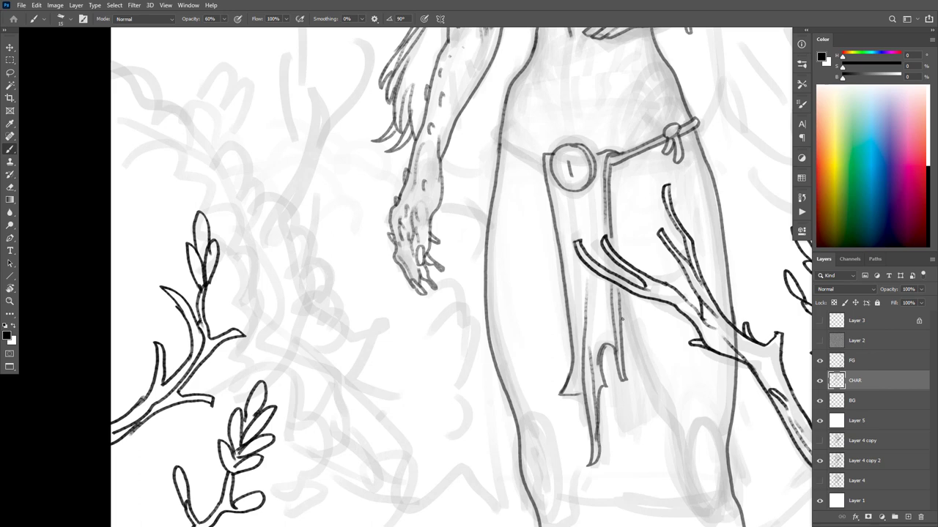
mouse_move(606, 343)
mouse_down()
mouse_move(615, 403)
mouse_move(634, 434)
mouse_move(657, 415)
mouse_up()
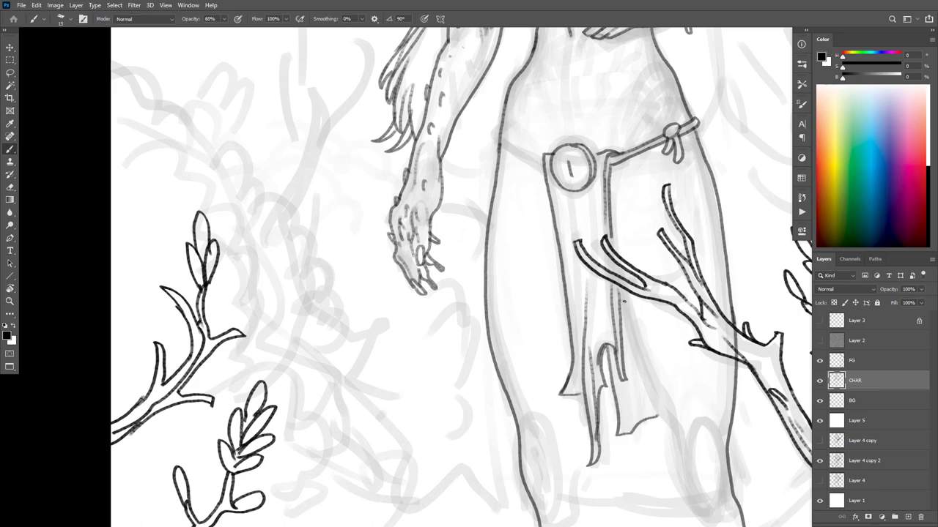
Ink the far leg's inner contour from behind the loincloth down past the knee to the canvas edge
mouse_move(619, 283)
mouse_down()
mouse_move(650, 384)
mouse_move(674, 419)
mouse_up()
key(ctrl+z)
mouse_move(620, 294)
mouse_down()
mouse_move(648, 391)
mouse_move(673, 435)
mouse_move(684, 526)
mouse_up()
scroll(736, 391, down, 4)
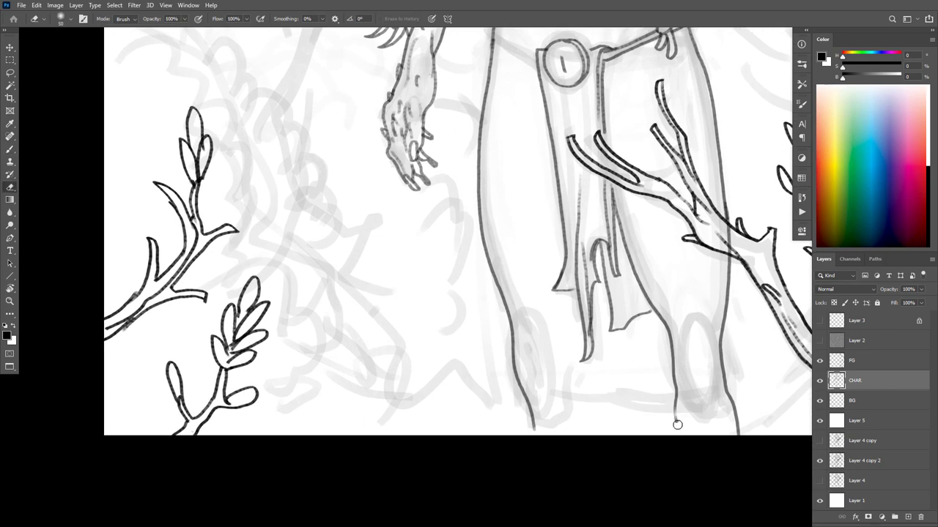
drag(675, 407, 679, 444)
key(ctrl+z)
drag(673, 403, 678, 439)
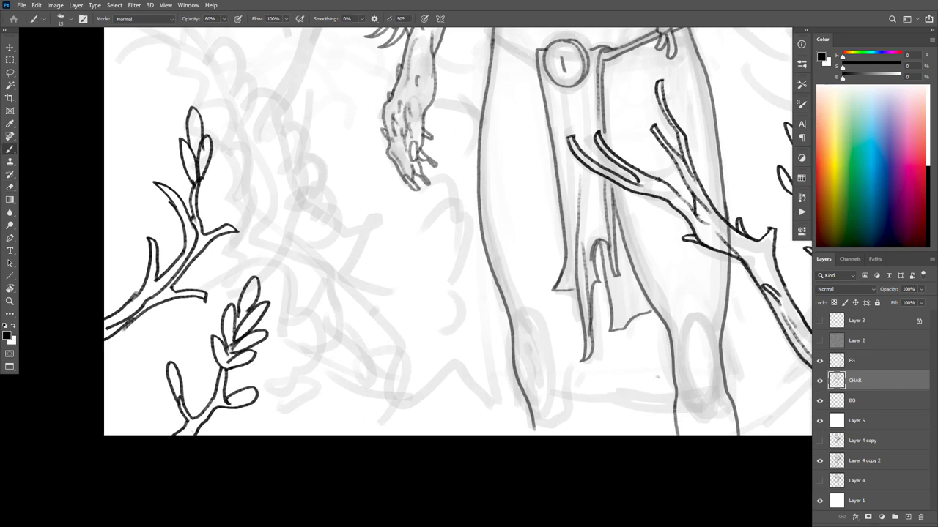
Shade the loincloth's back panel with dense vertical hatching that follows its folds
drag(605, 253, 621, 318)
mouse_move(615, 214)
mouse_down()
mouse_move(624, 284)
mouse_move(641, 309)
mouse_up()
drag(633, 265, 645, 312)
mouse_move(624, 265)
mouse_down()
mouse_move(637, 325)
mouse_move(627, 325)
mouse_up()
drag(613, 283, 618, 333)
mouse_move(625, 285)
mouse_down()
mouse_move(624, 326)
mouse_move(614, 335)
mouse_up()
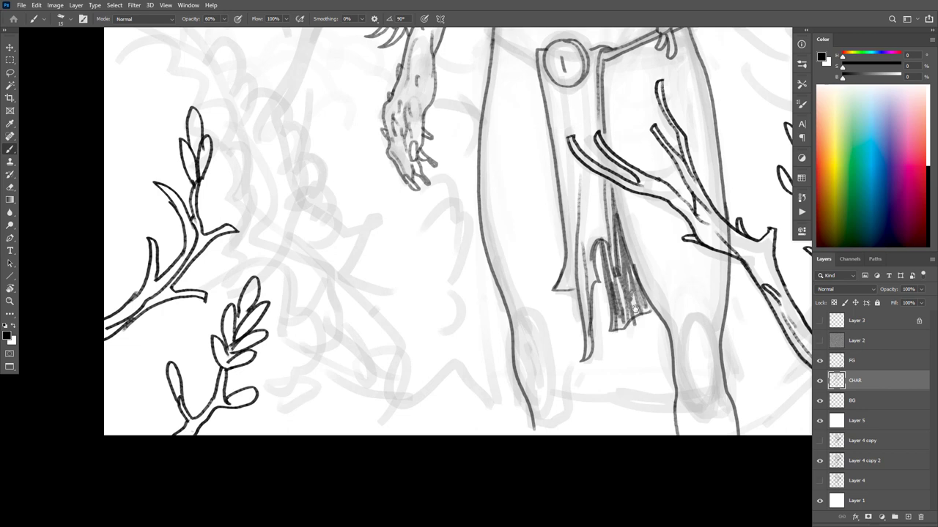
Add broken fold lines to the loincloth's front, a lower rim to the belt buckle, and the strap across the near hip
drag(582, 184, 595, 263)
drag(594, 211, 597, 220)
drag(594, 191, 596, 203)
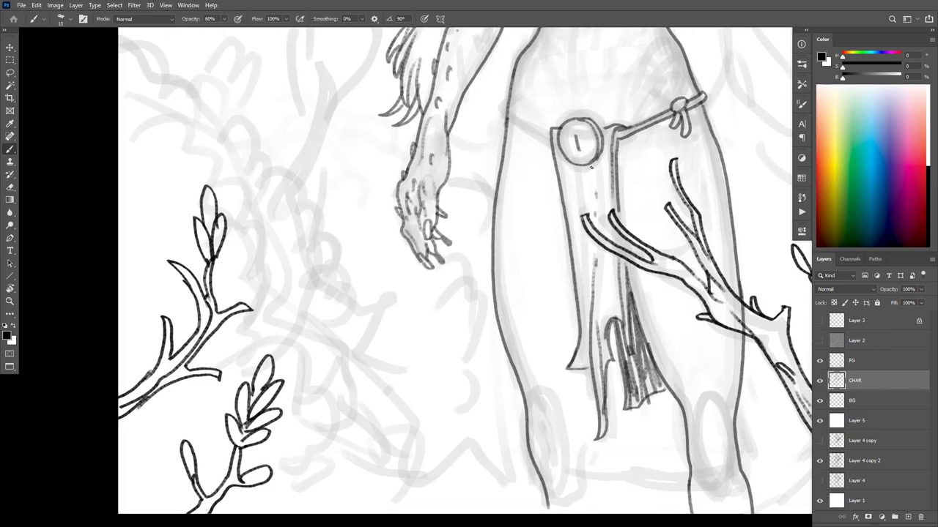
drag(591, 167, 576, 168)
drag(632, 137, 618, 143)
mouse_move(551, 144)
mouse_down()
mouse_move(501, 105)
mouse_move(550, 136)
mouse_up()
drag(665, 267, 666, 378)
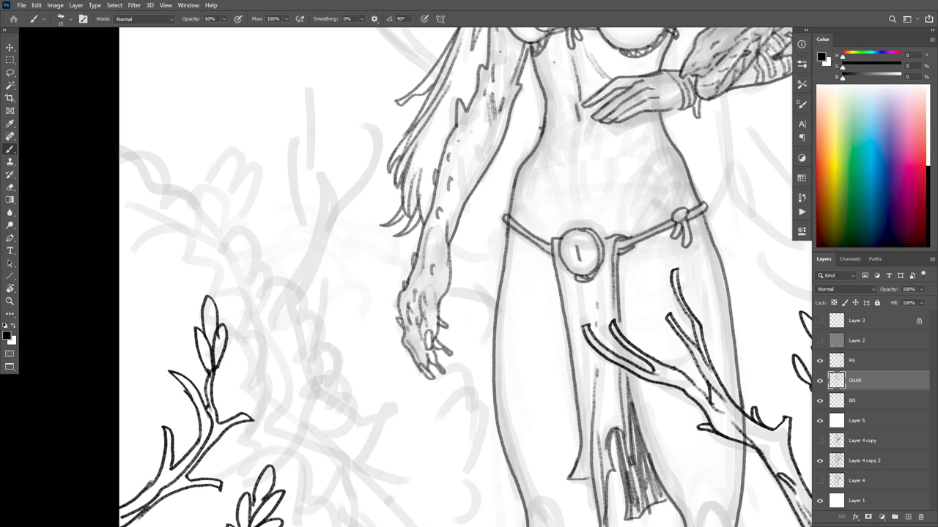
Try a crease on the near side of the lower belly, and ink short creases along the strap at both hips
mouse_move(534, 162)
mouse_down()
mouse_move(548, 211)
mouse_move(558, 214)
mouse_up()
key(ctrl+z)
key(ctrl+z)
drag(528, 157, 516, 182)
drag(535, 144, 516, 192)
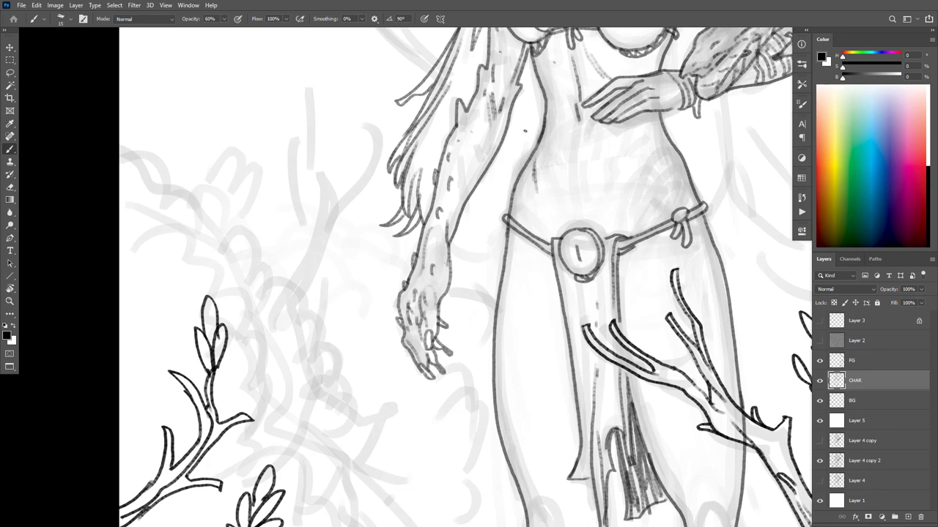
key(e)
drag(540, 183, 535, 168)
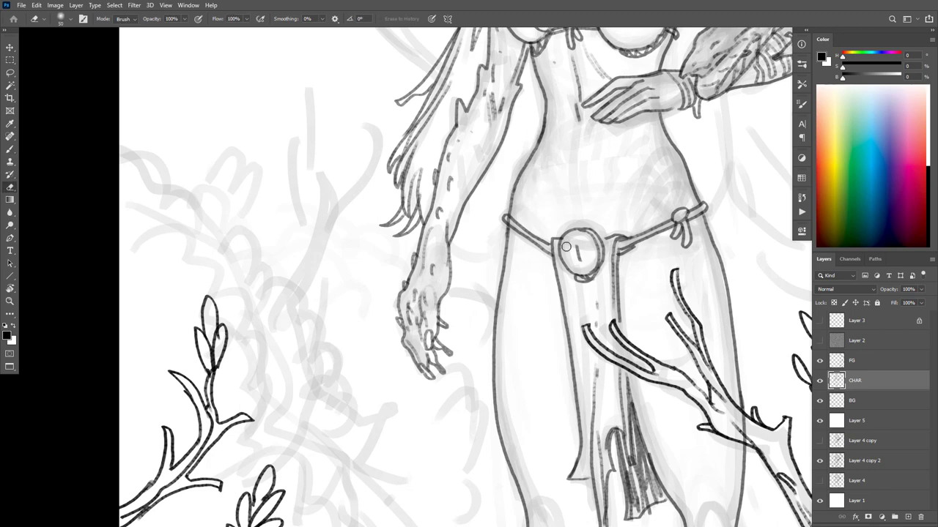
key(b)
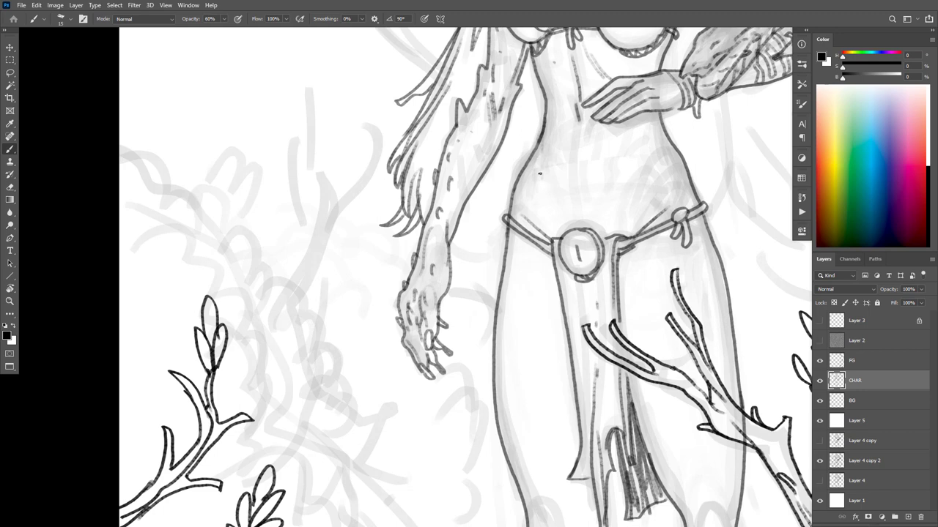
Ink the near-side belly crease running toward the buckle, and the abdomen's midline below the resting hand
drag(540, 176, 570, 235)
drag(584, 118, 567, 179)
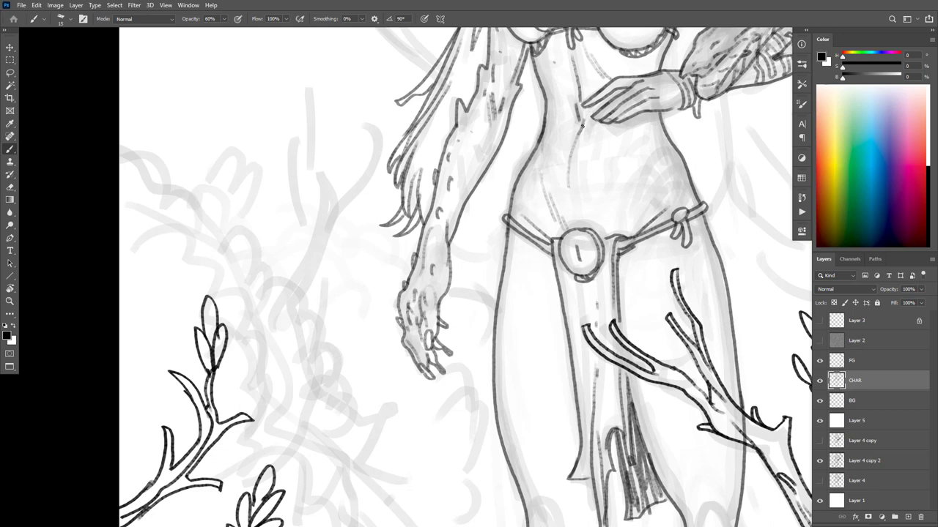
drag(578, 137, 575, 159)
drag(625, 171, 623, 186)
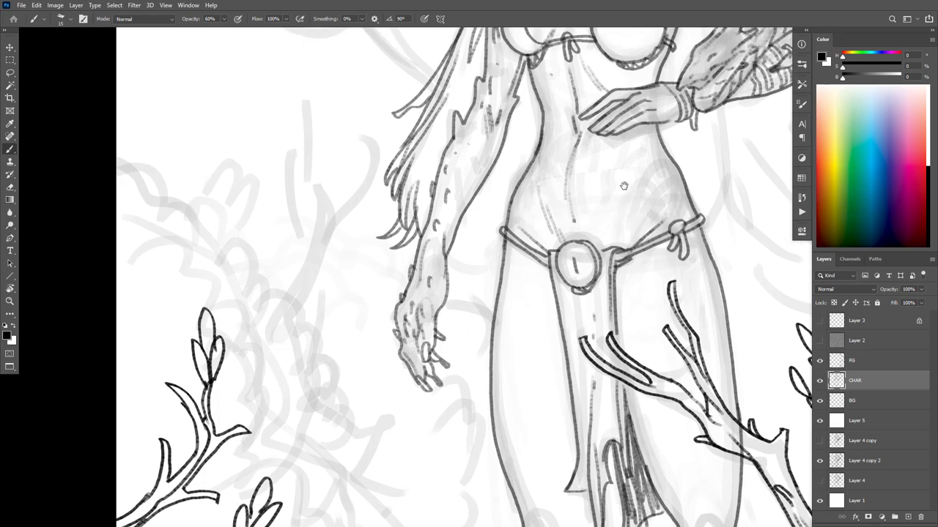
Select the hips, loincloth and legs with a freehand lasso and shift them slightly sideways under the torso
alt+click(656, 222)
alt+click(656, 222)
scroll(703, 287, up, 5)
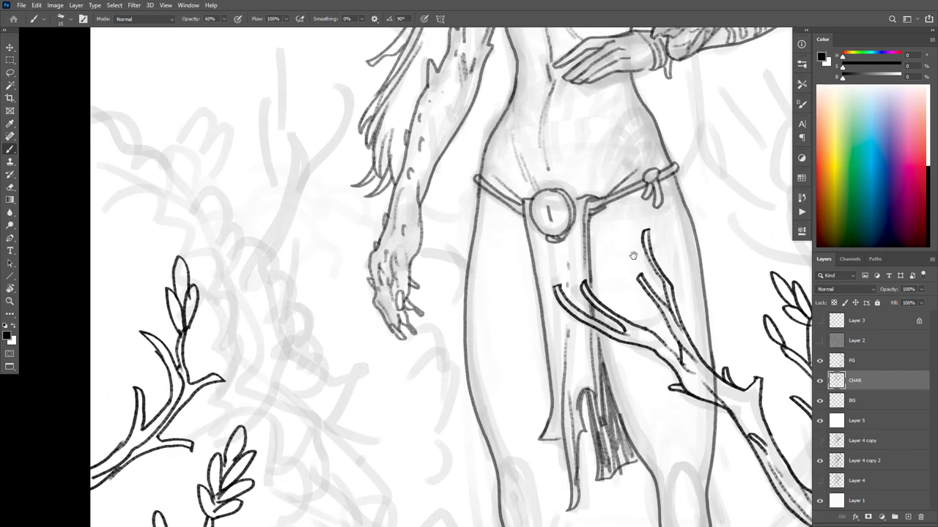
scroll(648, 319, down, 3)
scroll(652, 320, down, 4)
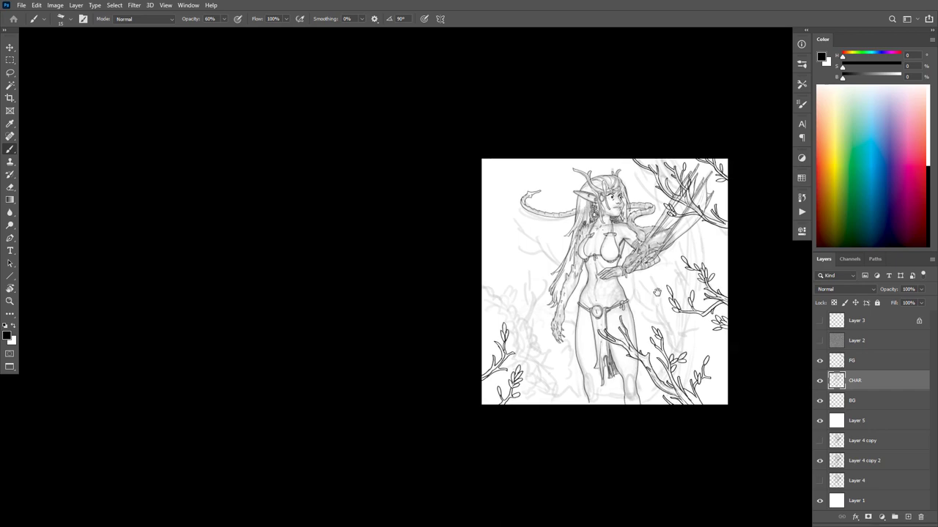
scroll(628, 291, up, 1)
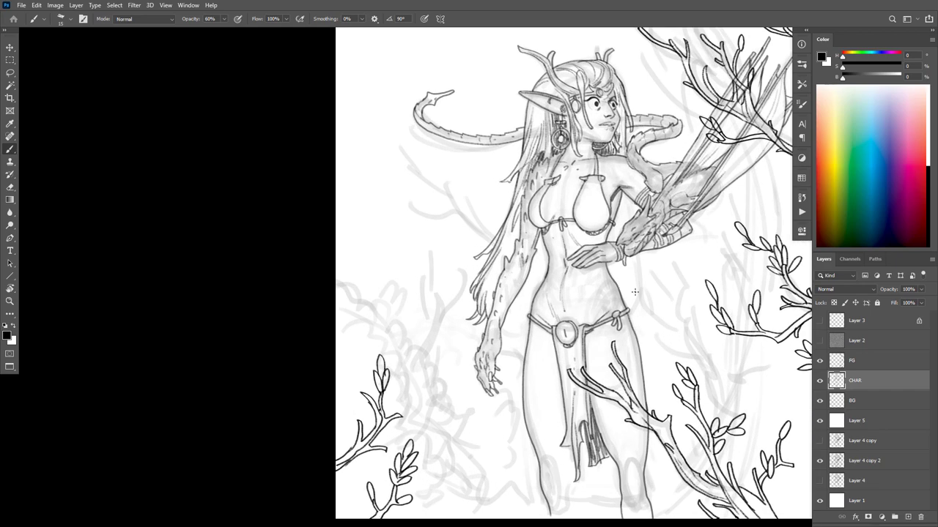
key(l)
mouse_move(633, 281)
mouse_down()
mouse_move(585, 285)
mouse_move(515, 373)
mouse_move(531, 509)
mouse_move(586, 454)
mouse_move(638, 282)
mouse_move(678, 506)
mouse_move(527, 520)
mouse_up()
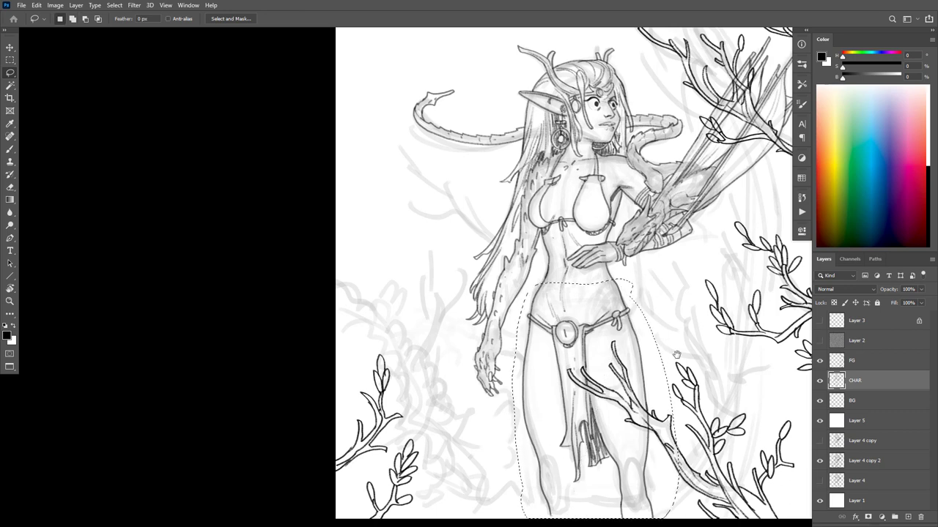
drag(676, 355, 673, 325)
drag(632, 372, 636, 373)
scroll(650, 359, down, 3)
drag(671, 318, 672, 325)
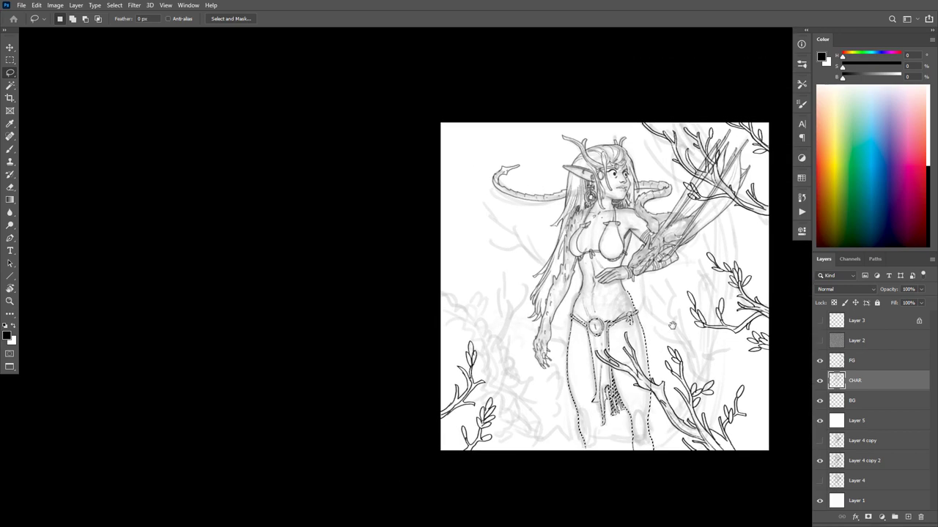
Clean up the breaks in the waist contours and redraw the near-side waist line so torso and hips join smoothly
scroll(652, 304, up, 2)
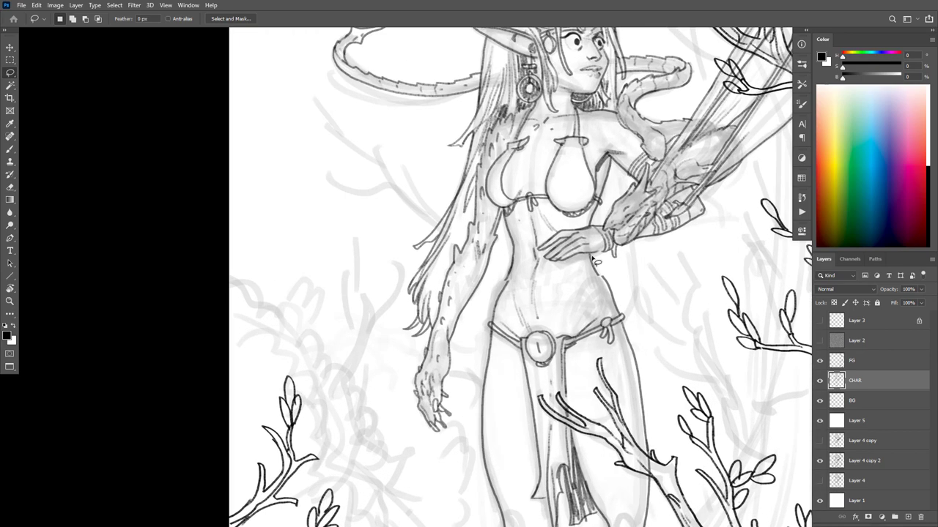
scroll(596, 260, up, 2)
key(e)
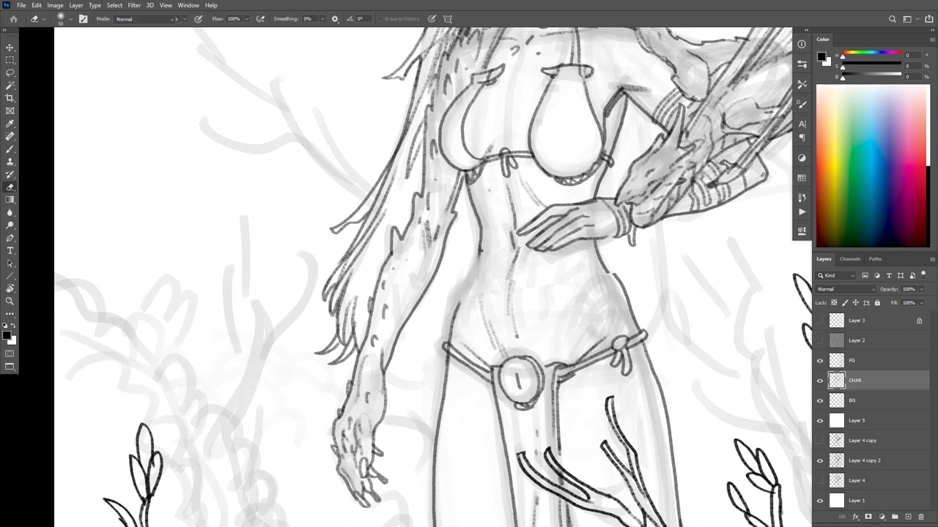
key(b)
drag(481, 242, 474, 280)
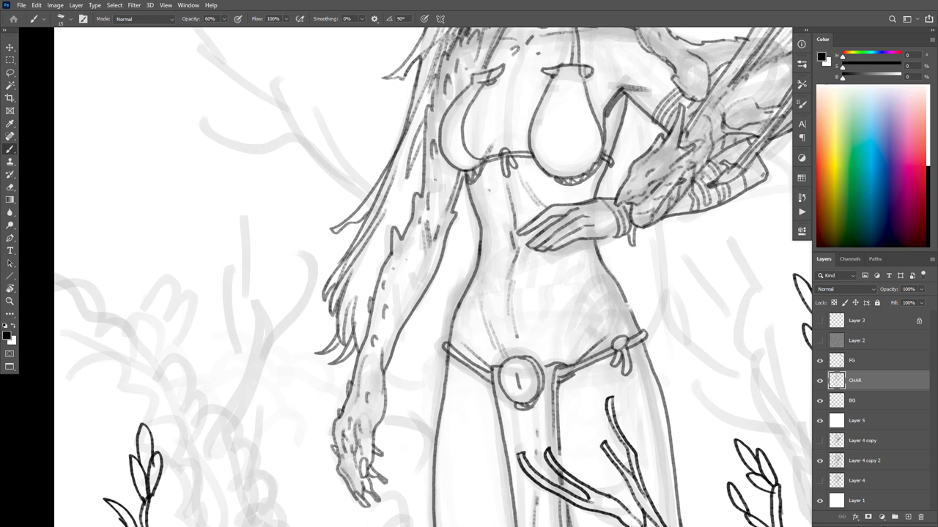
Ink a short diagonal crease on the far side of the lower belly, above the hip strap
drag(670, 306, 662, 175)
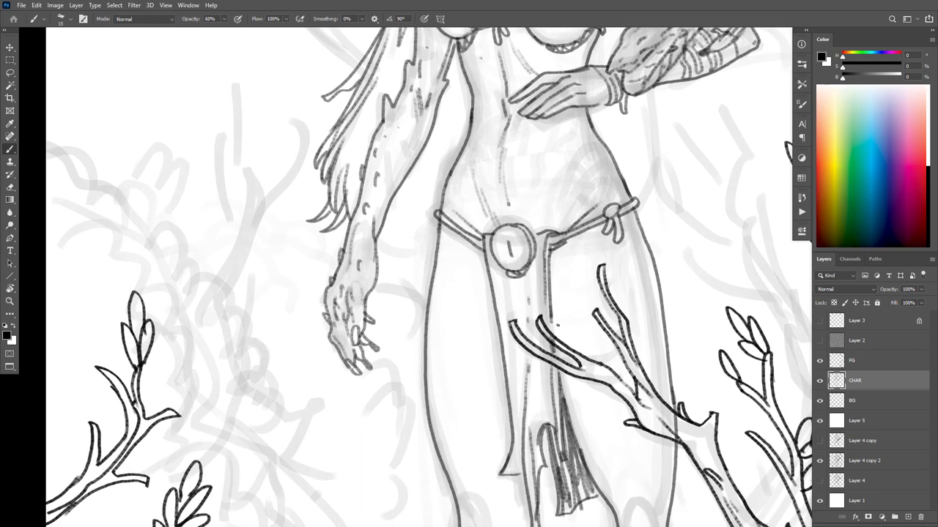
scroll(670, 261, down, 5)
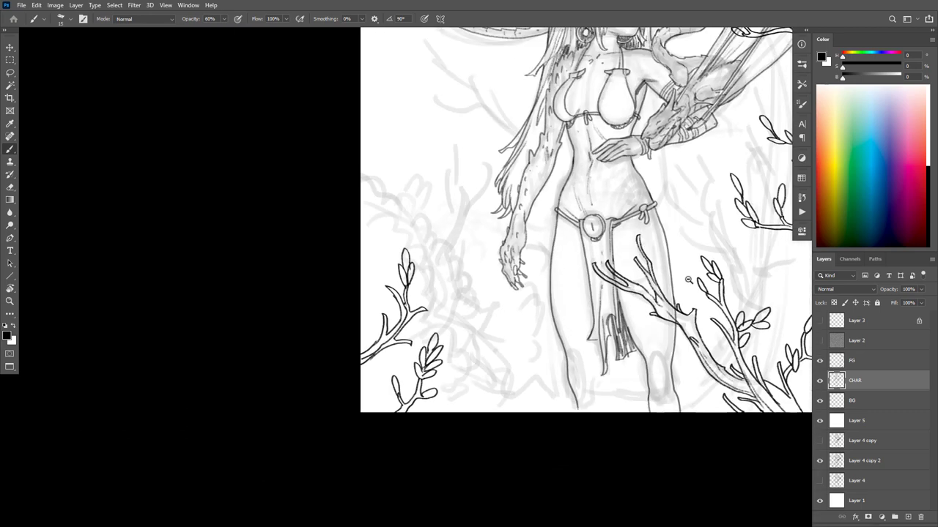
alt+click(688, 280)
drag(682, 287, 677, 324)
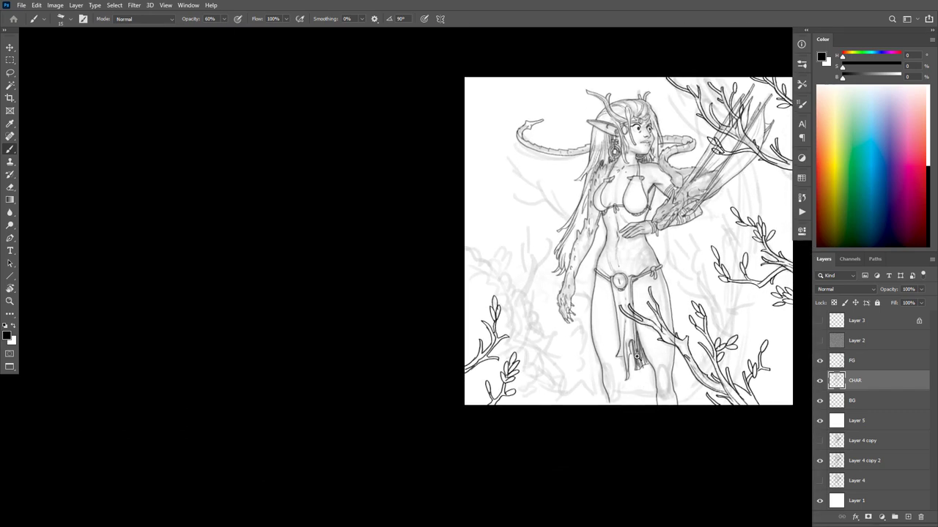
ctrl+click(639, 358)
scroll(641, 349, up, 3)
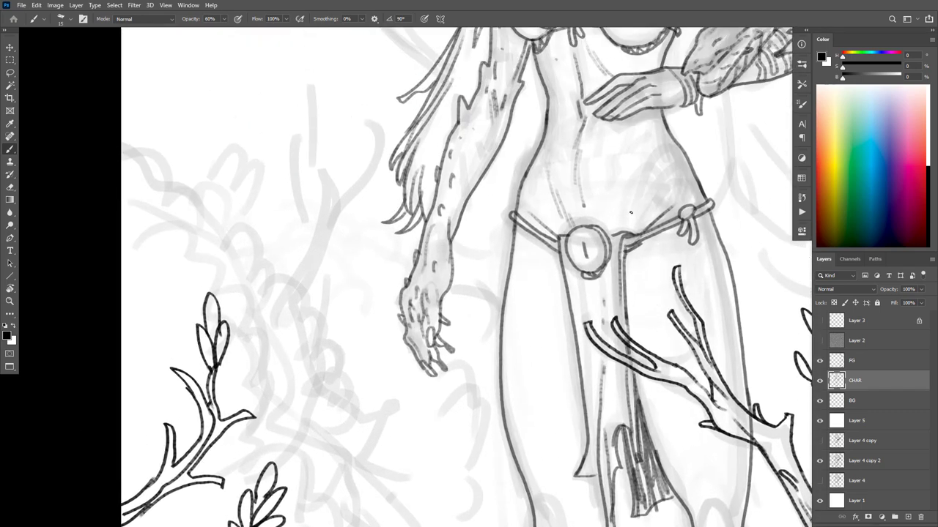
drag(639, 253, 635, 382)
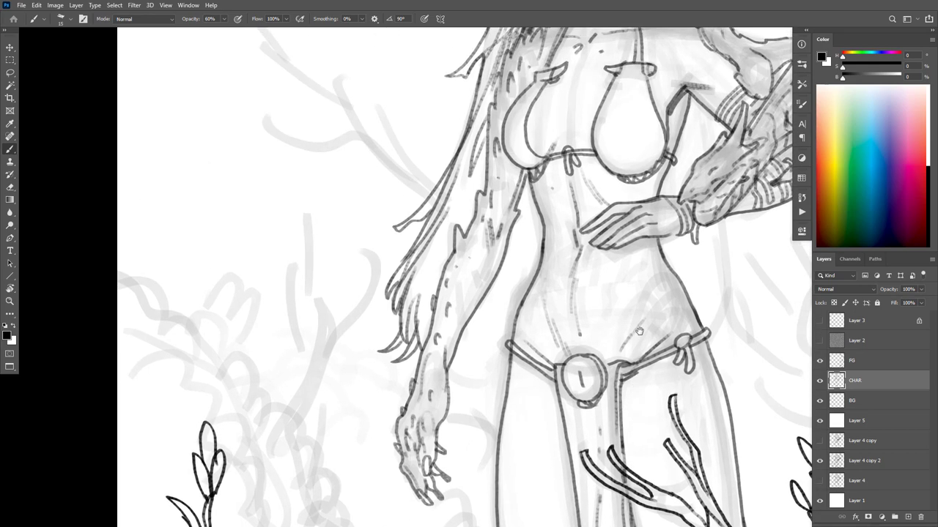
drag(672, 336, 670, 203)
drag(666, 393, 662, 429)
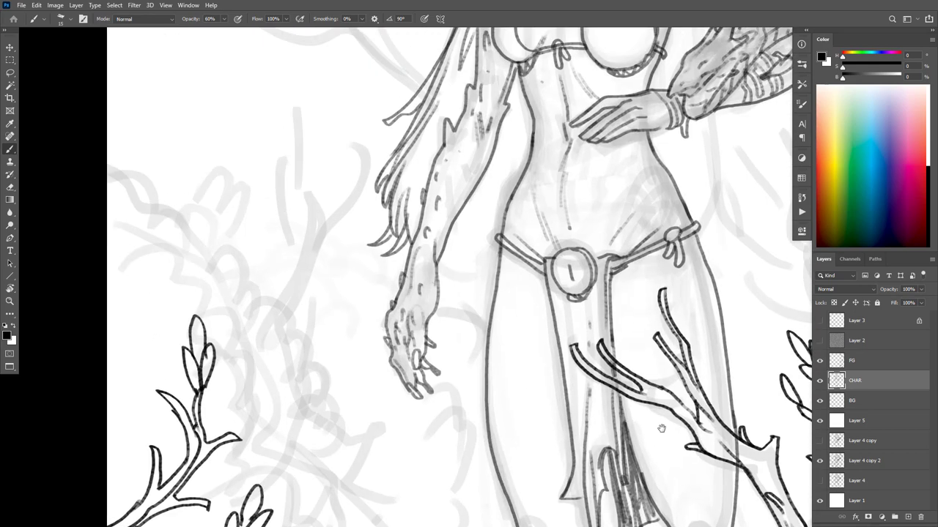
Erase the abdomen's midline and ink a shorter line just below the resting hand
key(e)
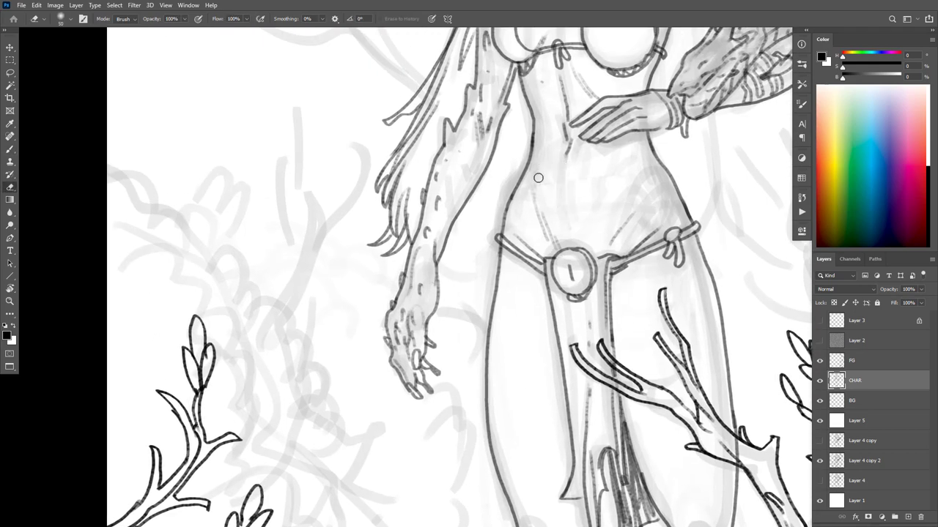
key(b)
mouse_move(564, 154)
mouse_down()
mouse_move(560, 197)
mouse_move(569, 154)
mouse_up()
key(e)
key(b)
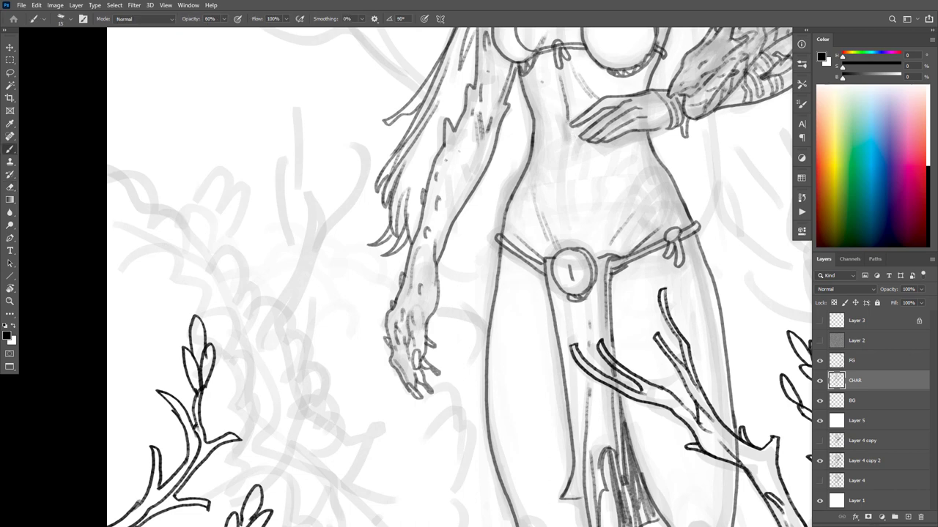
drag(571, 133, 562, 169)
Try strokes beside the loincloth's pointed tip, and extend the near leg's outer contour to the canvas edge
scroll(571, 366, down, 5)
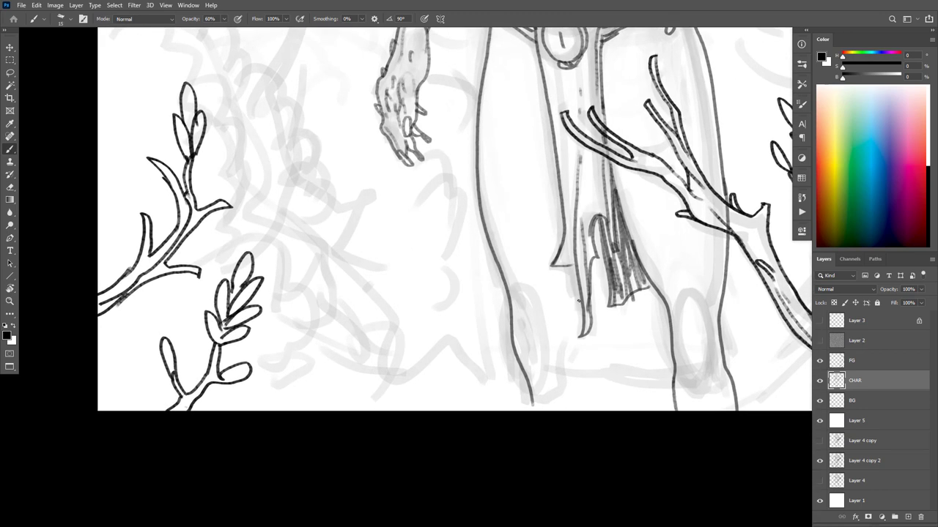
mouse_move(578, 303)
mouse_down()
mouse_move(577, 342)
mouse_move(589, 336)
mouse_up()
key(ctrl+z)
drag(579, 288, 578, 331)
key(ctrl+z)
mouse_move(659, 196)
mouse_down()
mouse_move(657, 312)
mouse_move(655, 189)
mouse_up()
drag(530, 387, 532, 406)
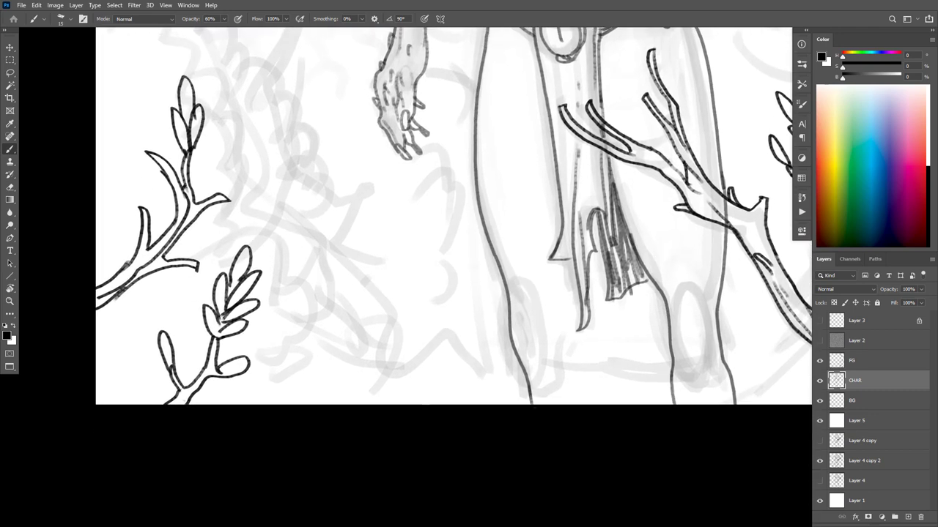
Try to ink the near leg's inner contour from the loincloth's tip down to the canvas edge
drag(583, 327, 600, 406)
key(ctrl+z)
drag(574, 284, 601, 405)
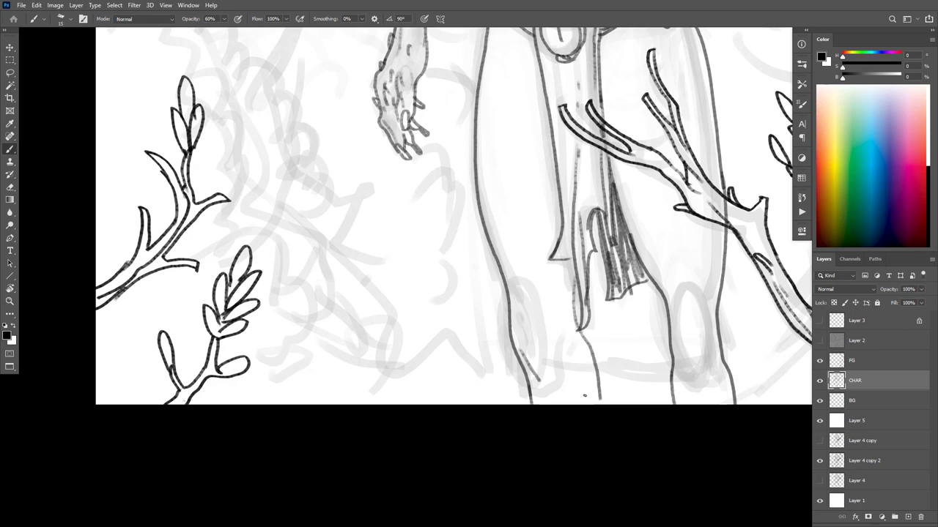
key(ctrl+z)
key(ctrl+z)
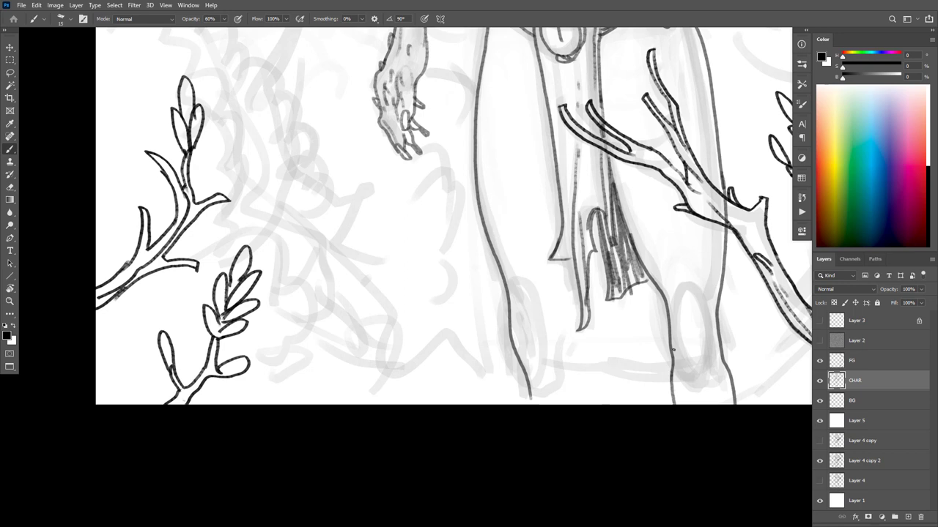
Ink short marks under the far leg's kneecap to define the lower knee
drag(674, 358, 688, 389)
drag(692, 374, 695, 393)
drag(711, 281, 712, 310)
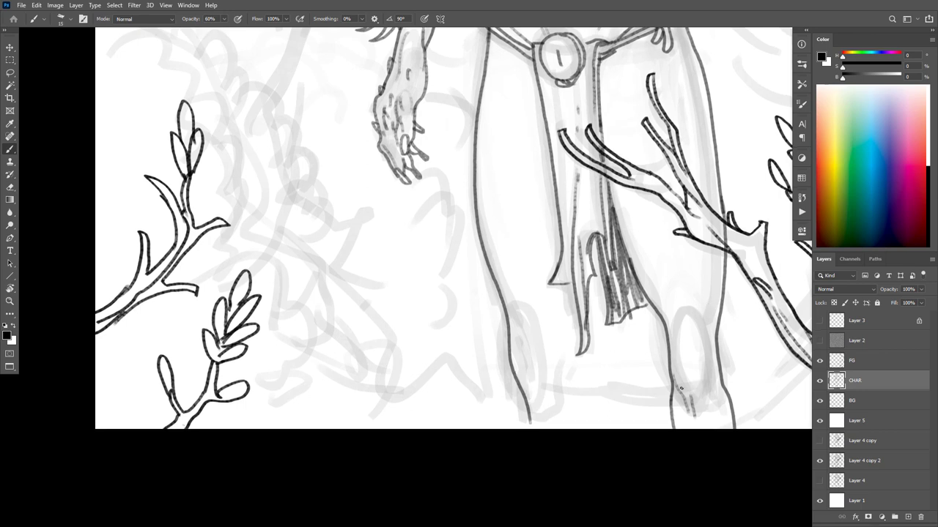
Draw a straight guide line across both legs at the level of the tops of the knees
drag(682, 389, 521, 382)
key(ctrl+z)
drag(693, 317, 507, 306)
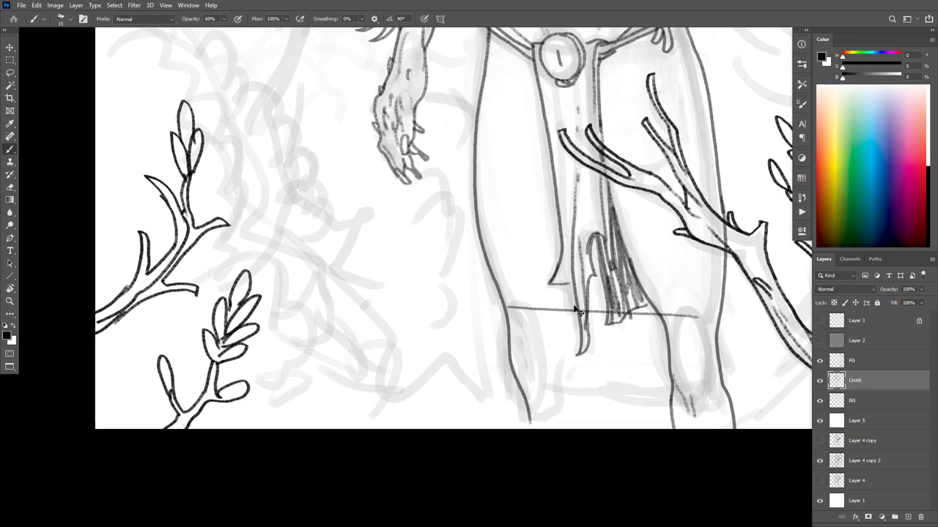
Remove the guide line across the knees, ink the near leg's inner contour below the loincloth's tip, and straighten its outer contour below the knee
key(ctrl+z)
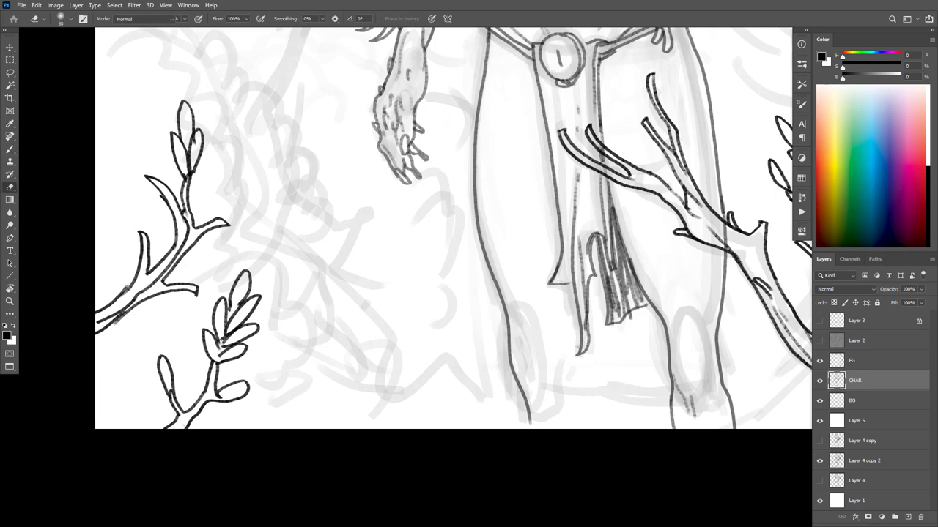
drag(701, 368, 706, 425)
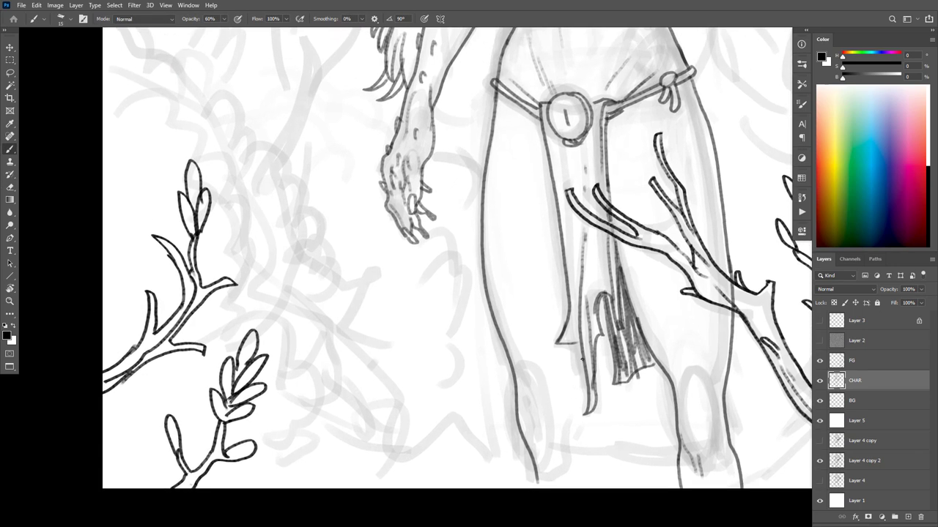
drag(583, 390, 601, 482)
key(ctrl+z)
key(e)
mouse_move(540, 479)
mouse_down()
mouse_move(509, 361)
mouse_move(526, 488)
mouse_up()
key(b)
drag(581, 397, 590, 487)
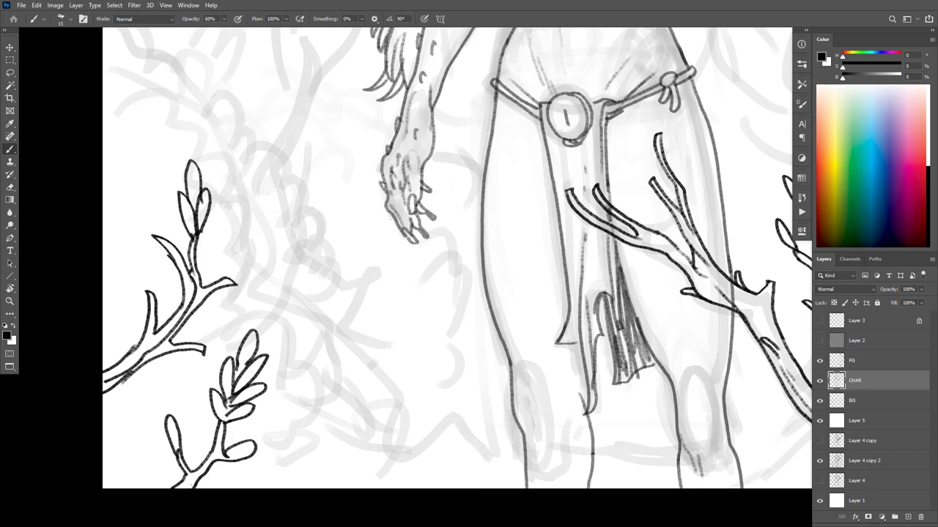
Try a stroke along the loincloth's pointed tip and crisscrossing bandage wraps around the near leg below the knee
drag(580, 393, 586, 350)
mouse_move(591, 439)
mouse_down()
mouse_move(529, 456)
mouse_move(594, 444)
mouse_up()
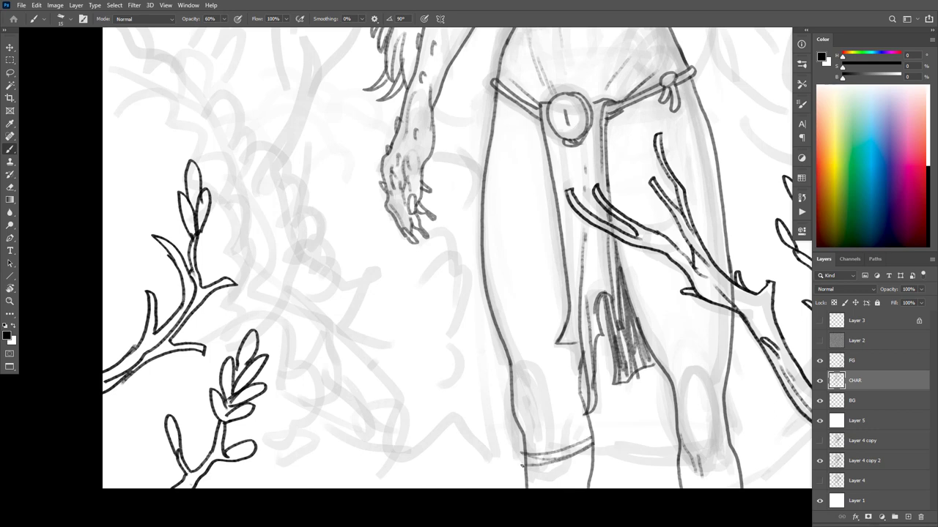
mouse_move(521, 464)
mouse_down()
mouse_move(590, 454)
mouse_move(544, 486)
mouse_up()
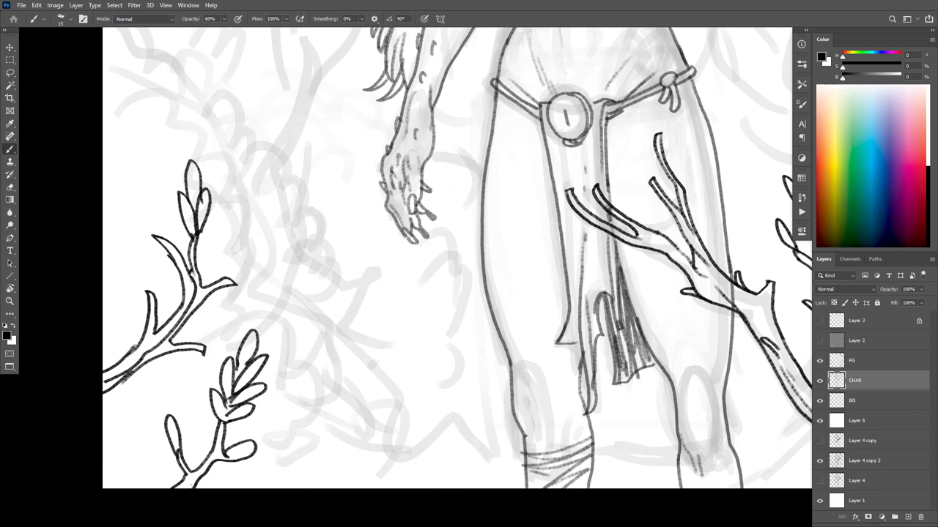
mouse_move(525, 437)
mouse_down()
mouse_move(572, 444)
mouse_move(580, 432)
mouse_move(538, 440)
mouse_up()
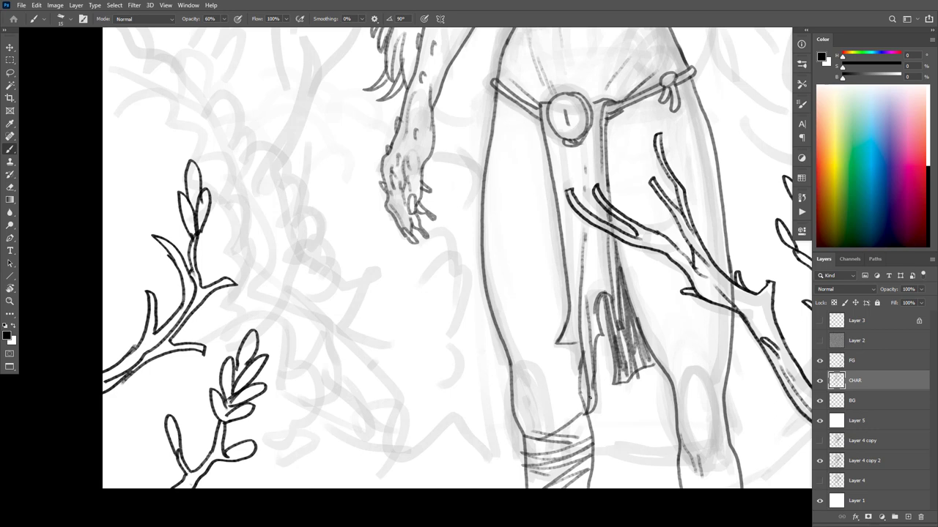
key(ctrl+z)
key(ctrl+z)
key(ctrl+z)
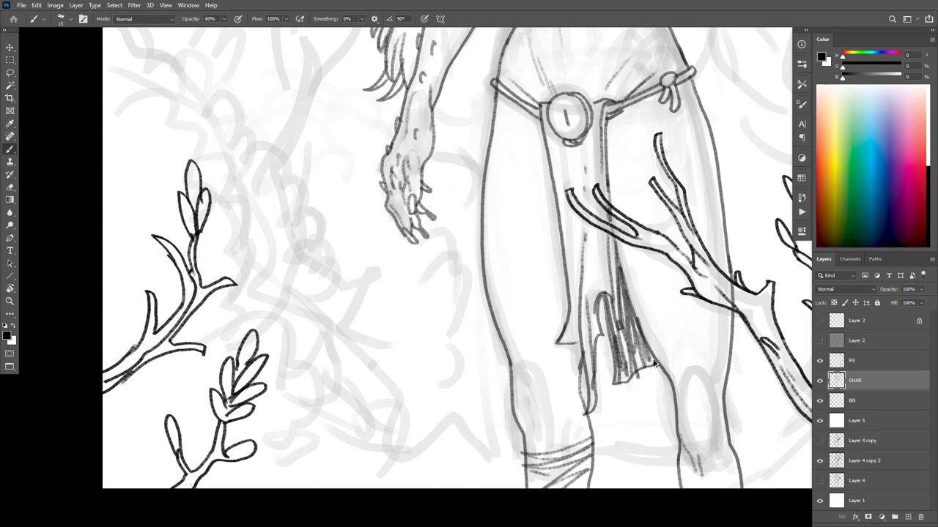
Try layered and crossing bandage wraps around the near thigh, from mid-thigh down to just above the knee
mouse_move(570, 303)
mouse_down()
mouse_move(499, 326)
mouse_move(503, 335)
mouse_move(571, 317)
mouse_move(499, 342)
mouse_move(559, 332)
mouse_up()
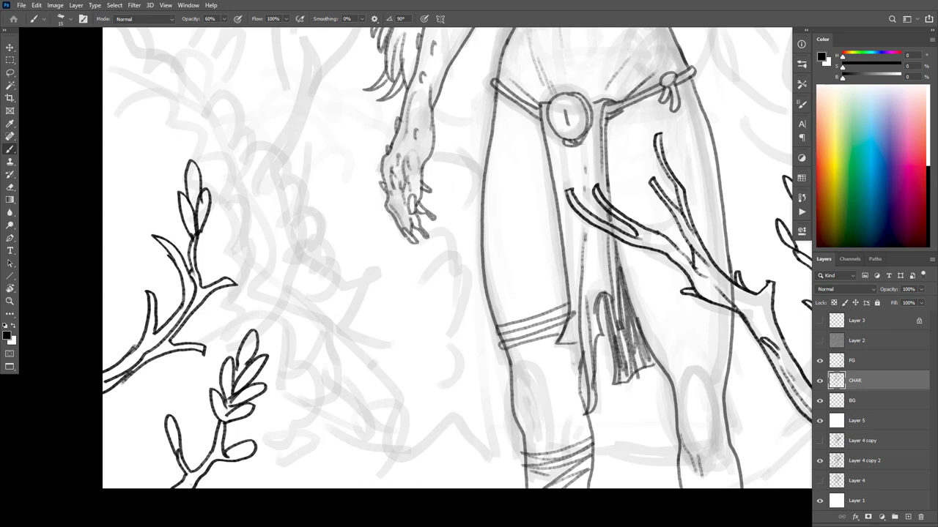
mouse_move(580, 364)
mouse_down()
mouse_move(507, 353)
mouse_move(584, 354)
mouse_move(507, 370)
mouse_up()
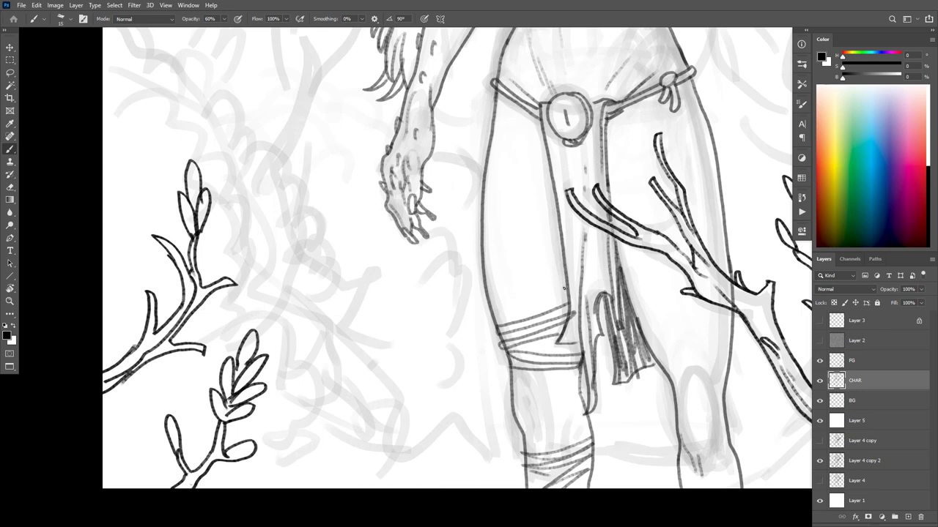
mouse_move(564, 287)
mouse_down()
mouse_move(486, 302)
mouse_move(571, 292)
mouse_move(488, 312)
mouse_up()
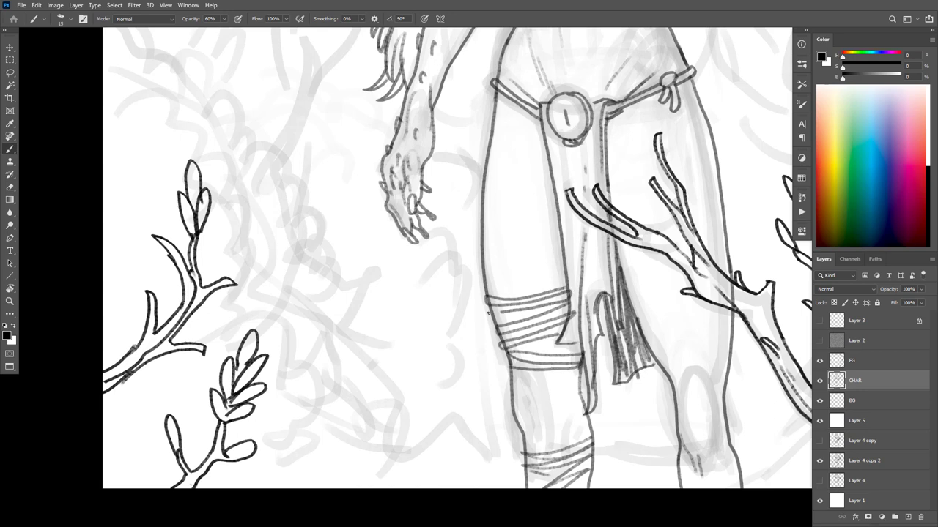
mouse_move(561, 254)
mouse_down()
mouse_move(478, 253)
mouse_move(555, 260)
mouse_move(477, 266)
mouse_up()
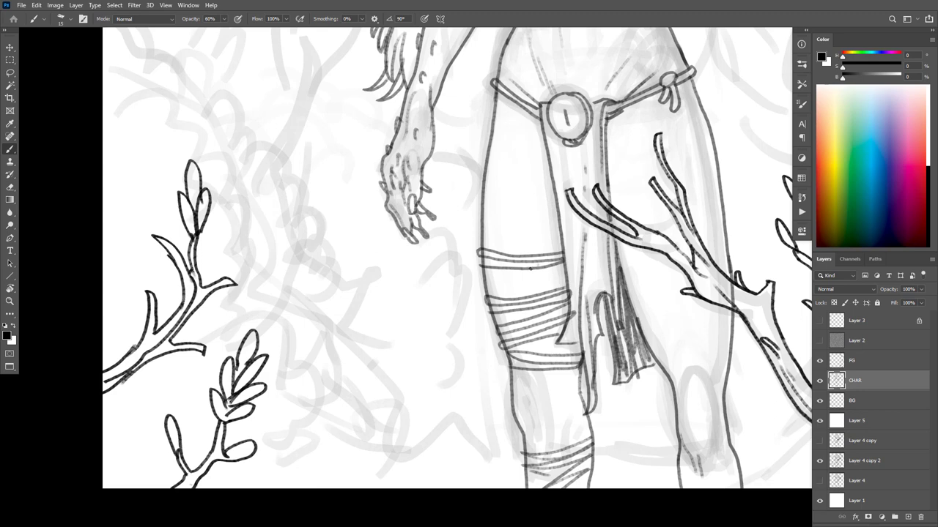
drag(536, 265, 480, 291)
drag(563, 270, 511, 301)
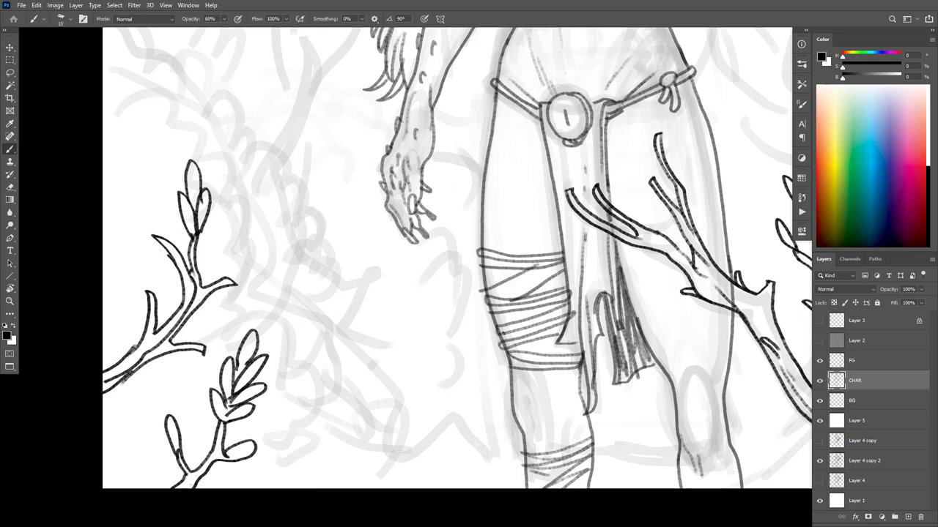
Try extra strokes along the loincloth's hanging tip and bandage wraps around the far leg below the knee
drag(642, 321, 661, 267)
mouse_move(596, 320)
mouse_down()
mouse_move(590, 364)
mouse_move(608, 388)
mouse_move(593, 386)
mouse_up()
mouse_move(701, 360)
mouse_down()
mouse_move(679, 419)
mouse_move(646, 450)
mouse_up()
mouse_move(701, 437)
mouse_down()
mouse_move(672, 453)
mouse_move(636, 418)
mouse_move(635, 453)
mouse_up()
key(e)
key(b)
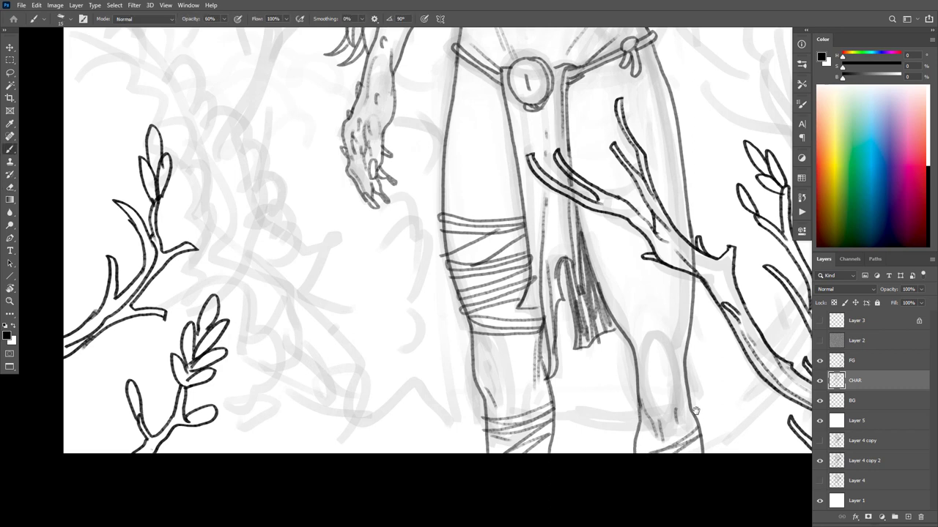
Review the whole figure and undo the bandage wraps on both legs
drag(696, 411, 704, 442)
alt+click(704, 432)
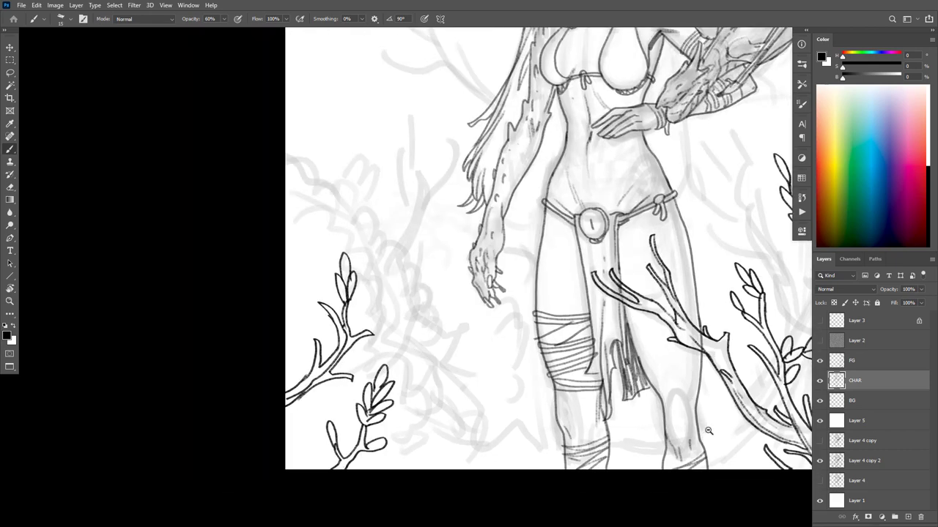
scroll(708, 431, down, 3)
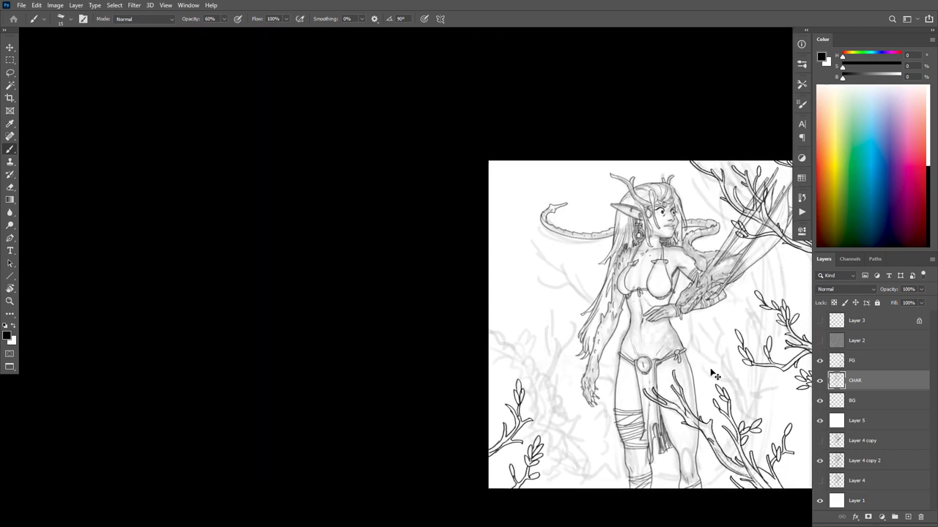
key(ctrl+z)
key(ctrl+z)
key(ctrl+z)
key(ctrl+z)
key(ctrl+z)
key(ctrl+z)
key(ctrl+z)
key(ctrl+z)
key(ctrl+z)
key(ctrl+z)
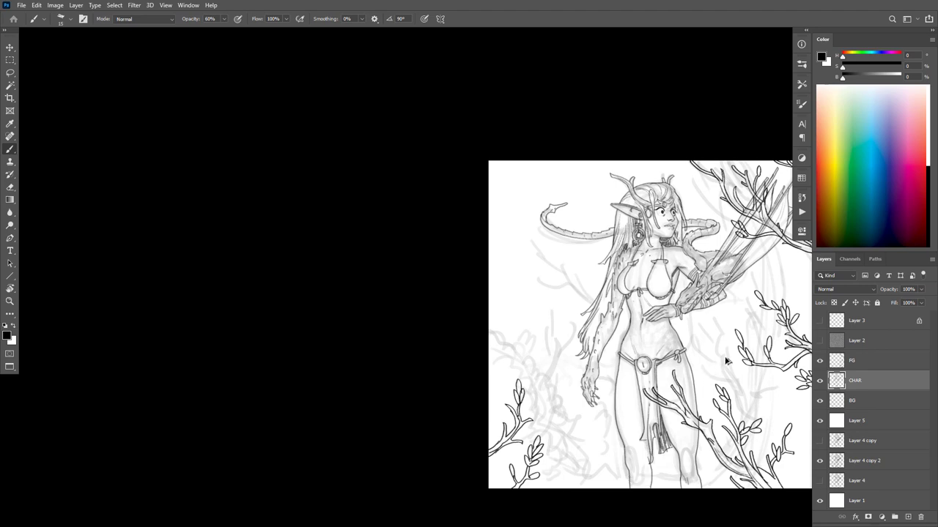
key(ctrl+z)
Erase and redraw the near leg's inner contour from the loincloth's pointed tip down to the canvas edge
ctrl+click(703, 450)
mouse_move(697, 450)
mouse_down()
mouse_move(675, 331)
mouse_move(650, 391)
mouse_up()
key(e)
mouse_move(635, 324)
mouse_down()
mouse_move(637, 399)
mouse_move(626, 329)
mouse_up()
key(b)
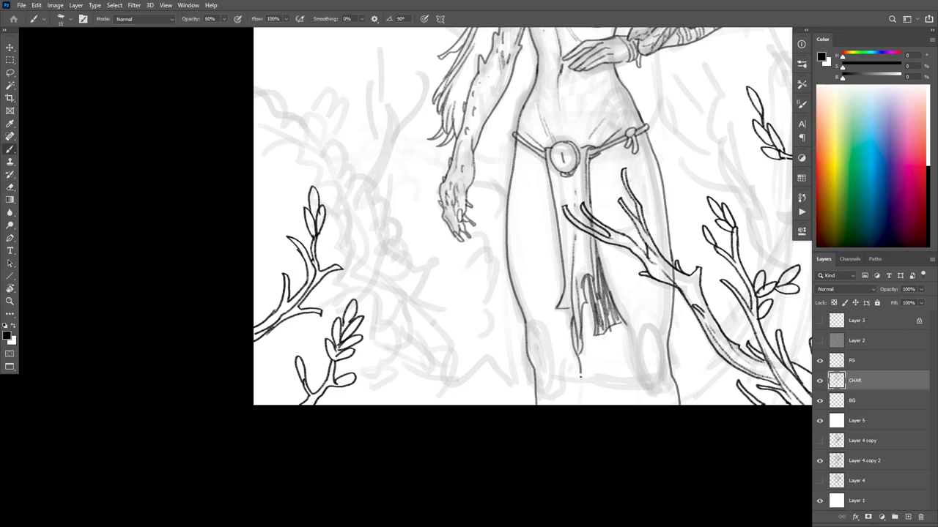
key(ctrl+z)
drag(574, 319, 585, 398)
key(e)
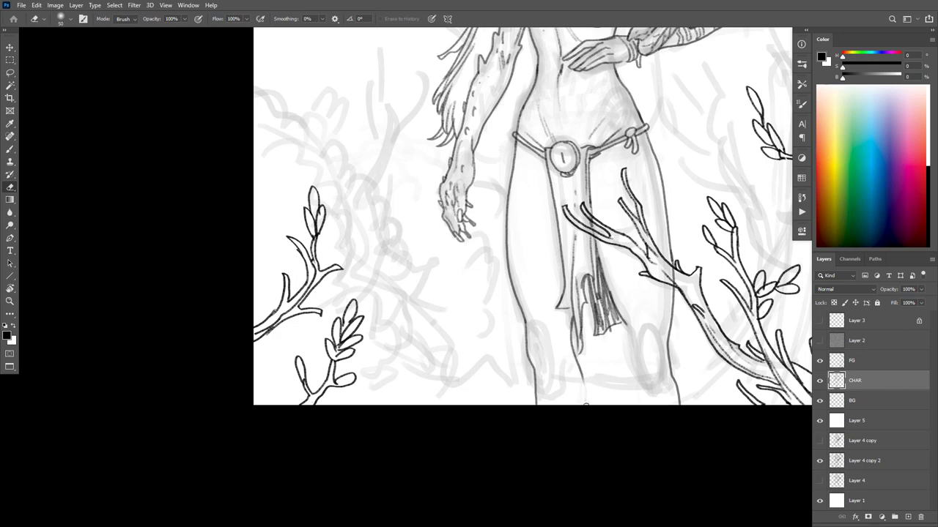
key(b)
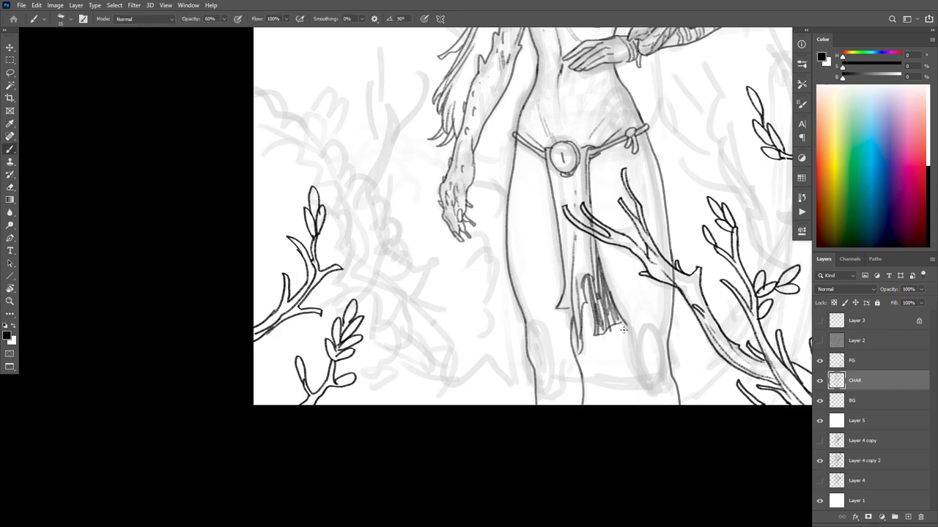
key(e)
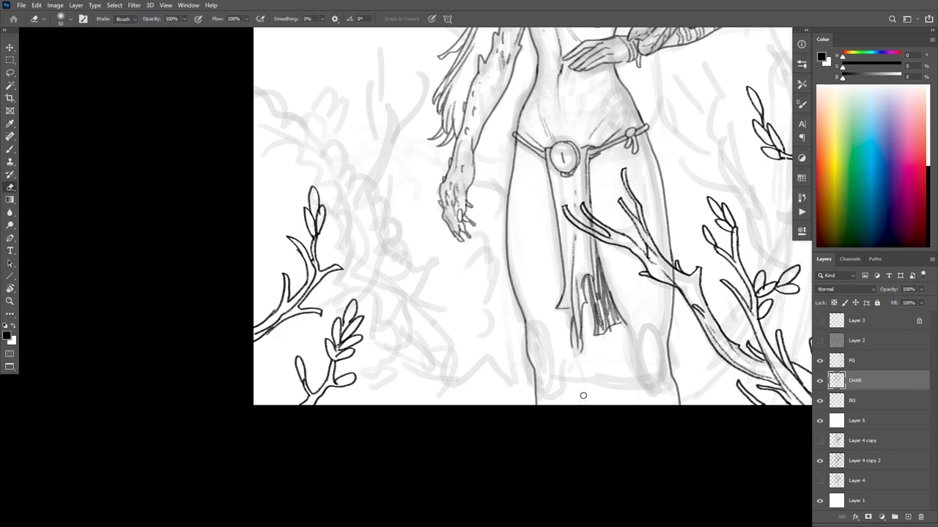
key(b)
drag(572, 331, 573, 349)
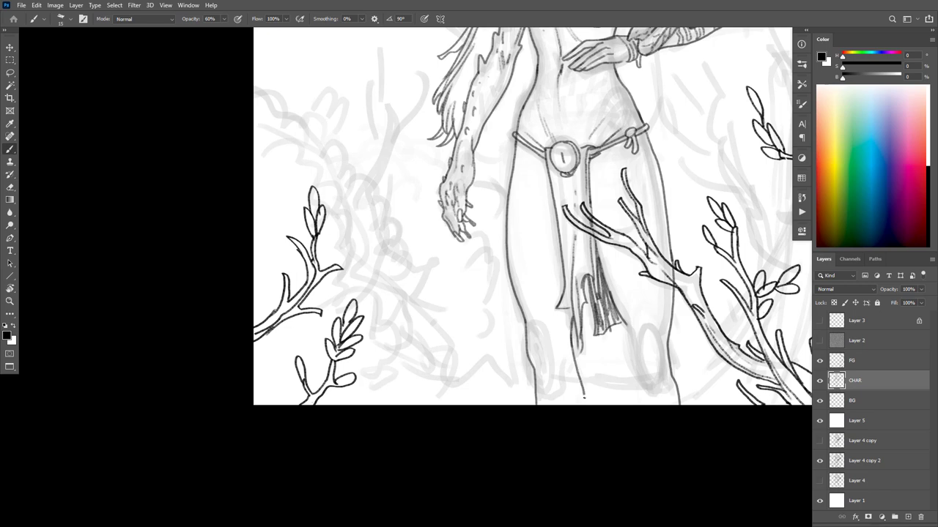
Erase and redraw the far leg's inner contour from beside the loincloth's fringe down past the knee to the canvas edge
drag(649, 345, 646, 337)
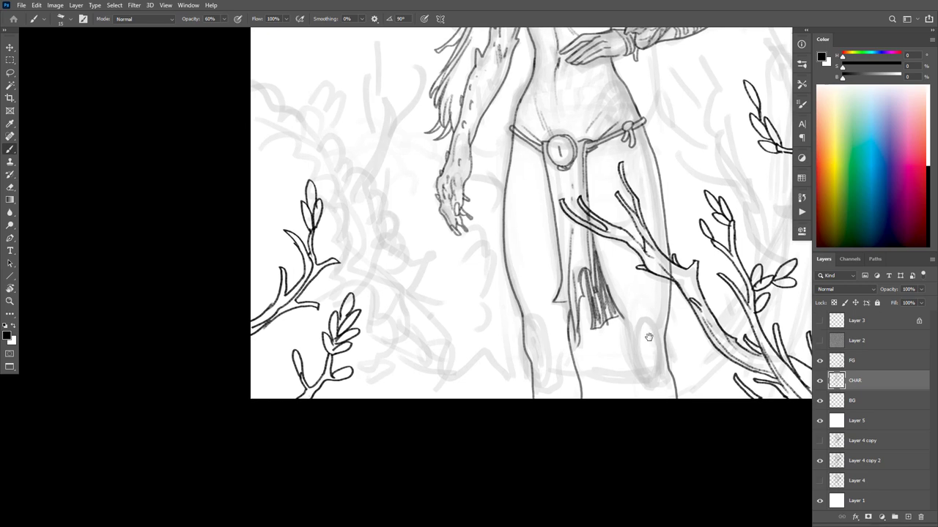
drag(526, 353, 540, 374)
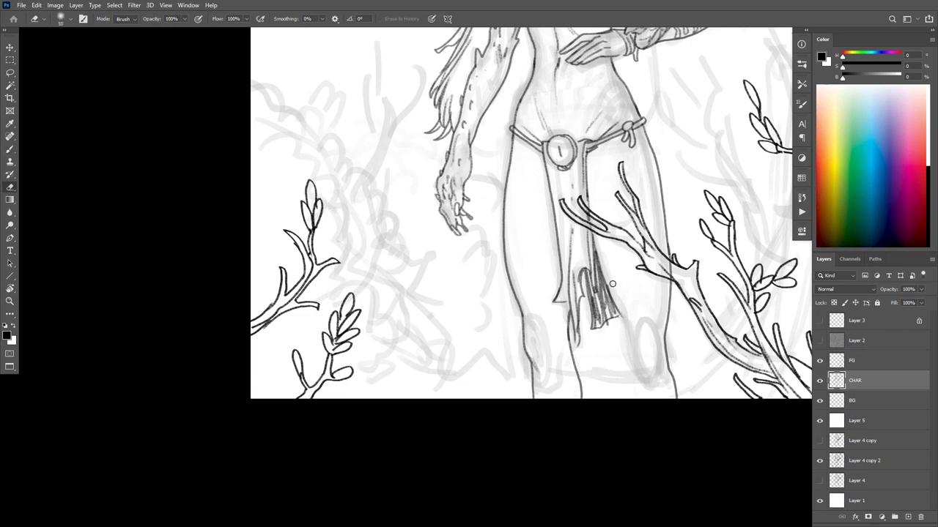
drag(612, 284, 618, 316)
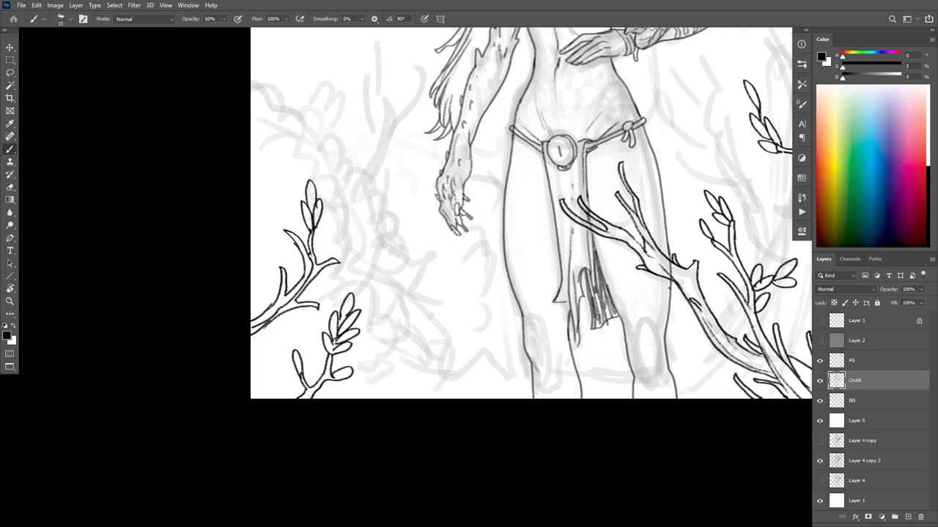
key(e)
drag(594, 240, 605, 280)
key(b)
drag(594, 240, 610, 296)
Refine the far leg's outer contour around the overlapping branch and darken the loincloth's edge below the belt
key(e)
mouse_move(669, 301)
mouse_down()
mouse_move(666, 324)
mouse_move(667, 231)
mouse_up()
key(b)
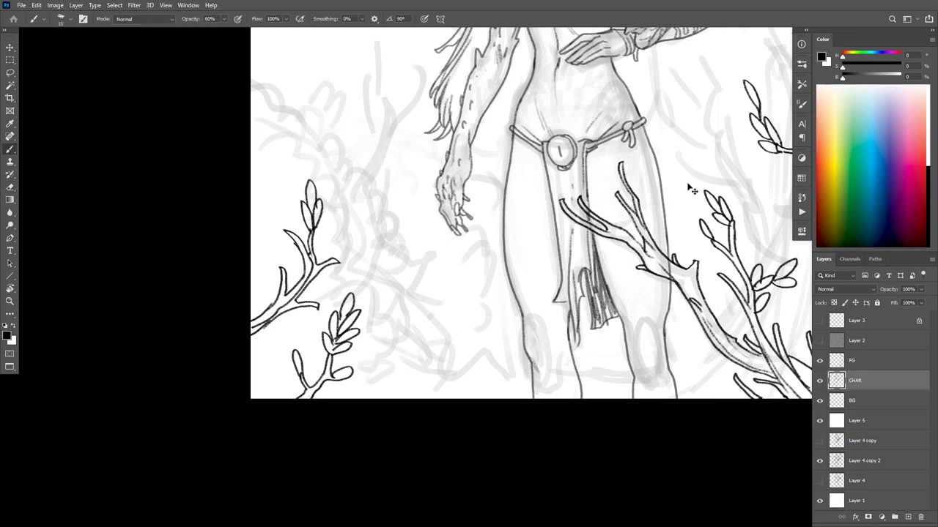
key(e)
key(b)
mouse_move(667, 238)
mouse_down()
mouse_move(666, 317)
mouse_move(708, 350)
mouse_up()
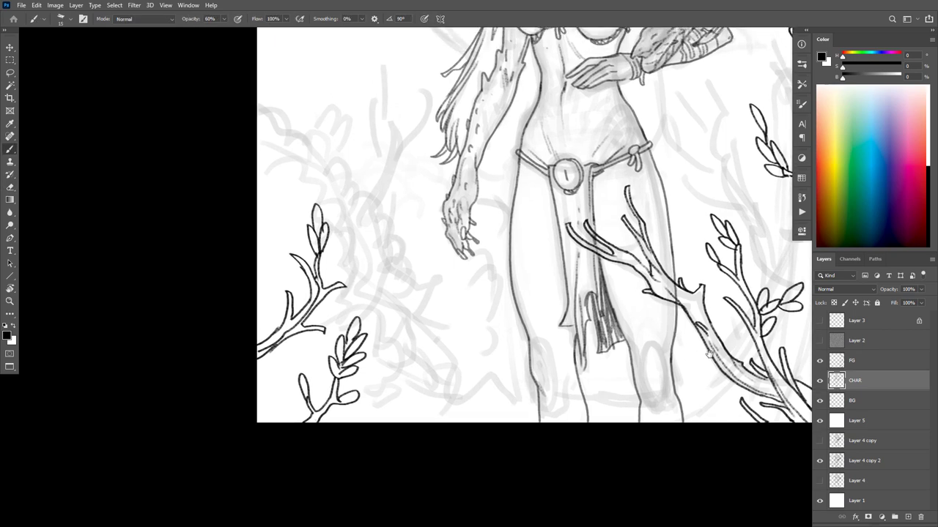
drag(595, 174, 596, 216)
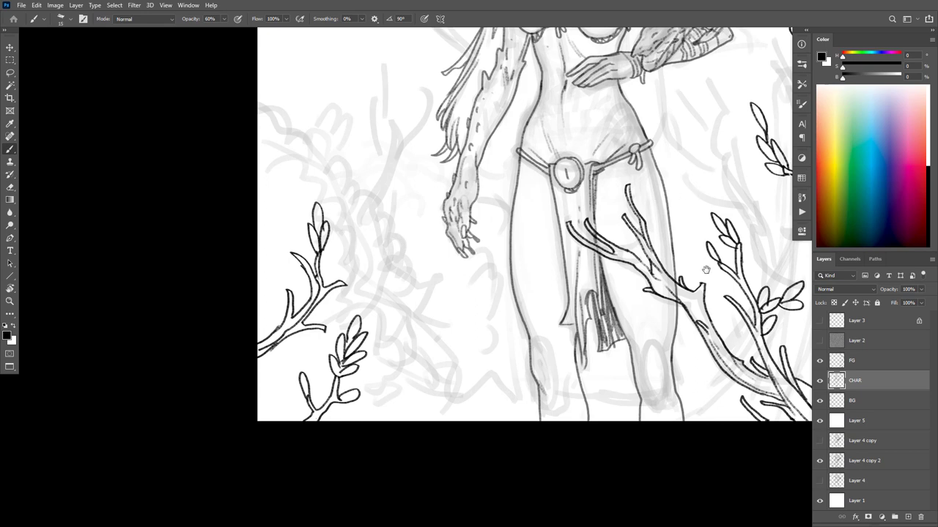
Ink curved parallel bands around the far thigh, from the loincloth's fringe to the outer contour
drag(705, 269, 723, 244)
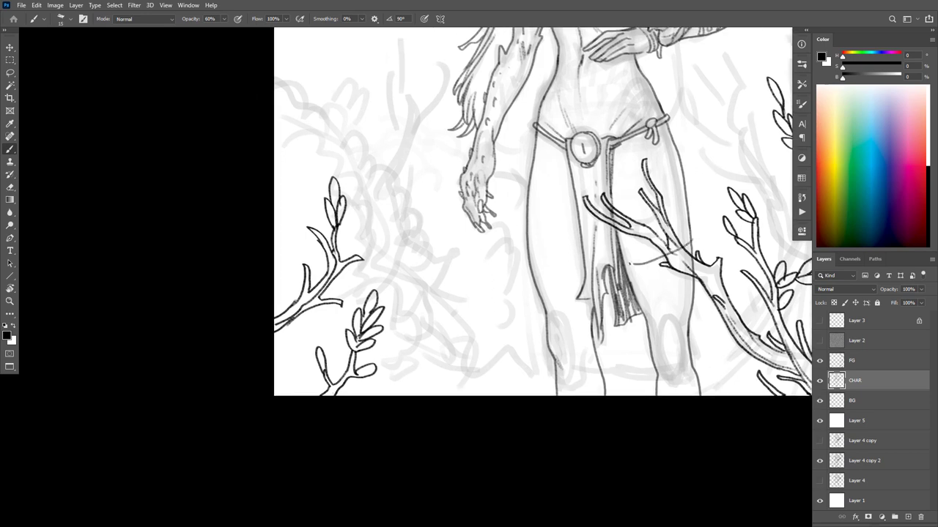
drag(622, 264, 689, 251)
drag(625, 284, 692, 266)
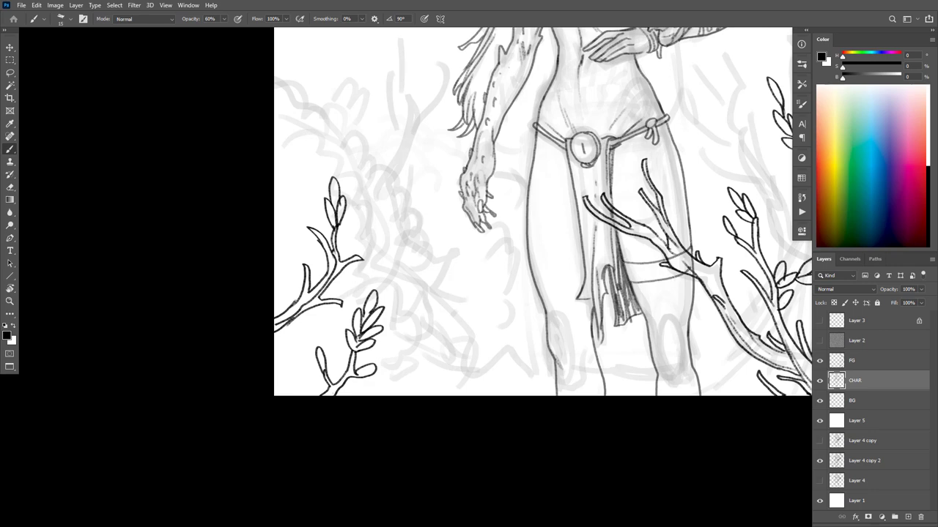
drag(644, 292, 692, 281)
Ink a stack of curved bands around the near thigh and a short line under the belt at the near hip
drag(580, 232, 525, 234)
mouse_move(583, 252)
mouse_down()
mouse_move(537, 258)
mouse_move(550, 275)
mouse_move(585, 266)
mouse_move(533, 258)
mouse_move(575, 246)
mouse_move(555, 250)
mouse_move(529, 253)
mouse_up()
drag(580, 220, 524, 221)
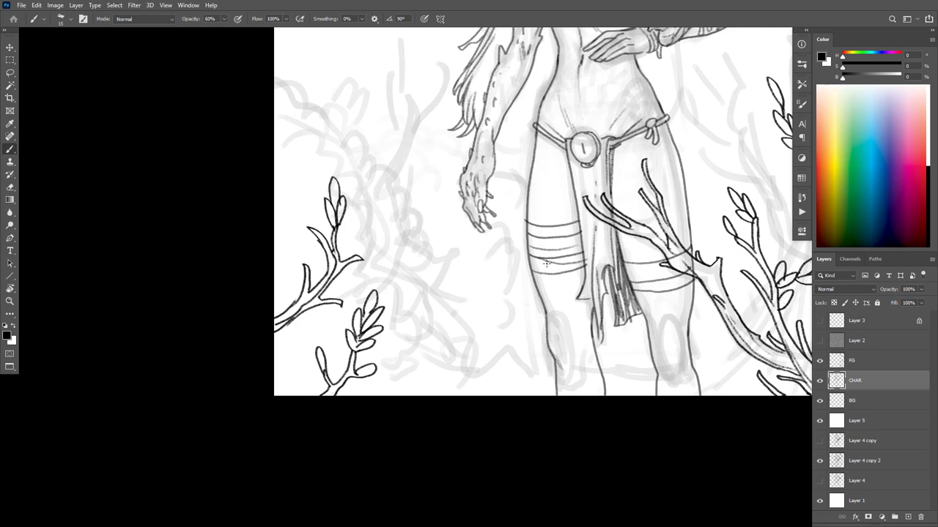
drag(537, 126, 542, 163)
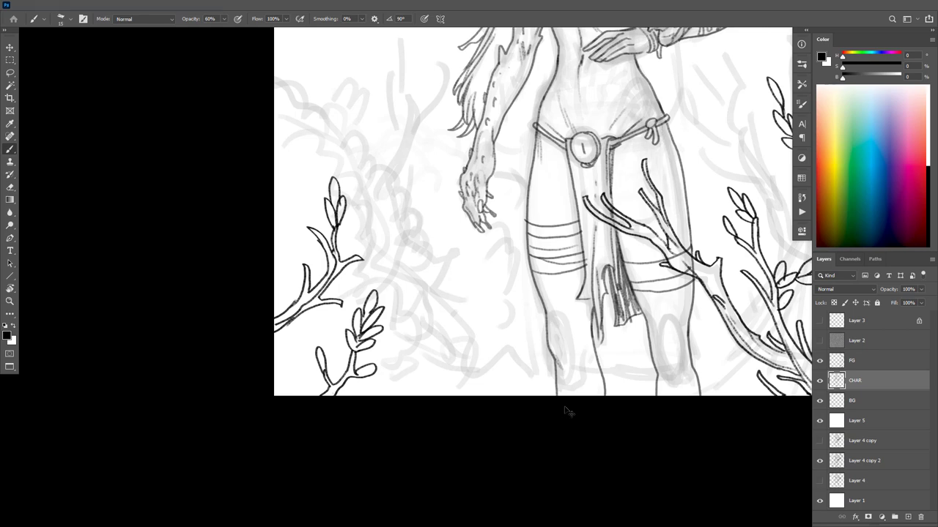
Erase the belt's end protruding past the far hip and redraw the hip contour beside the knot
key(e)
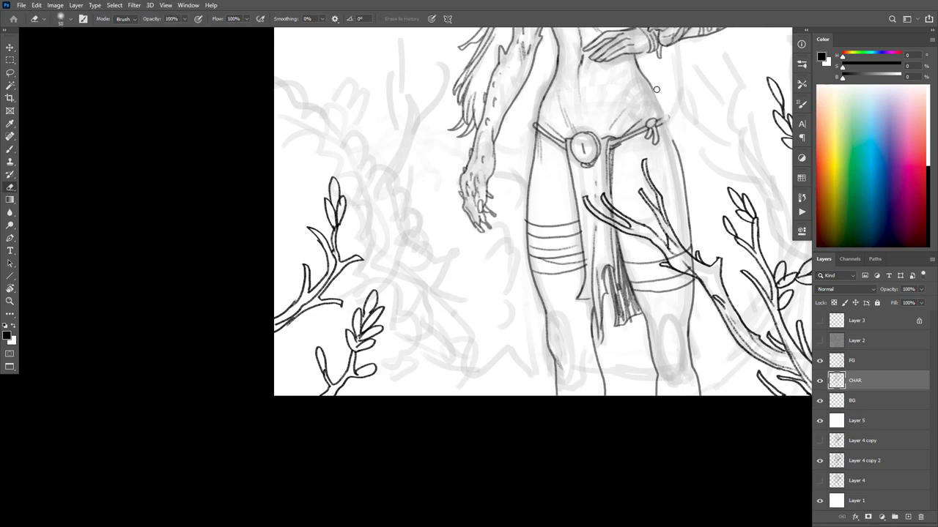
key(b)
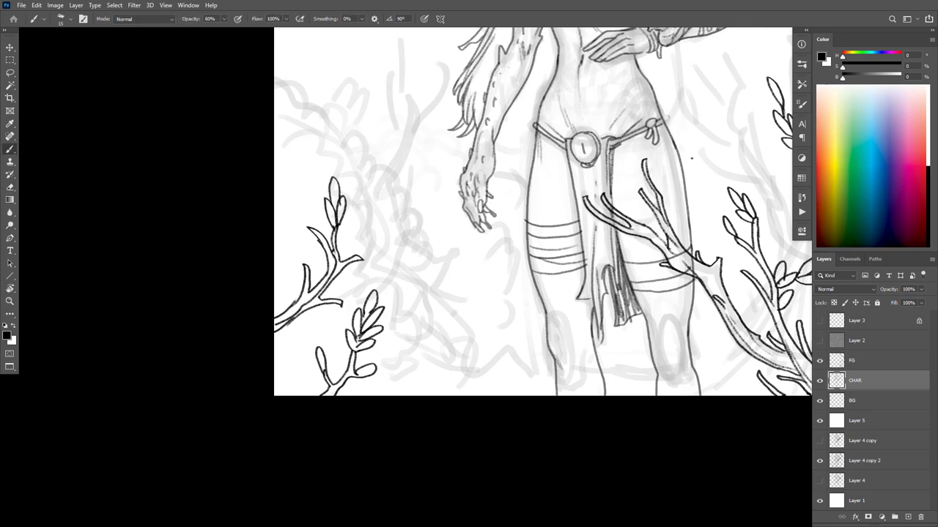
key(e)
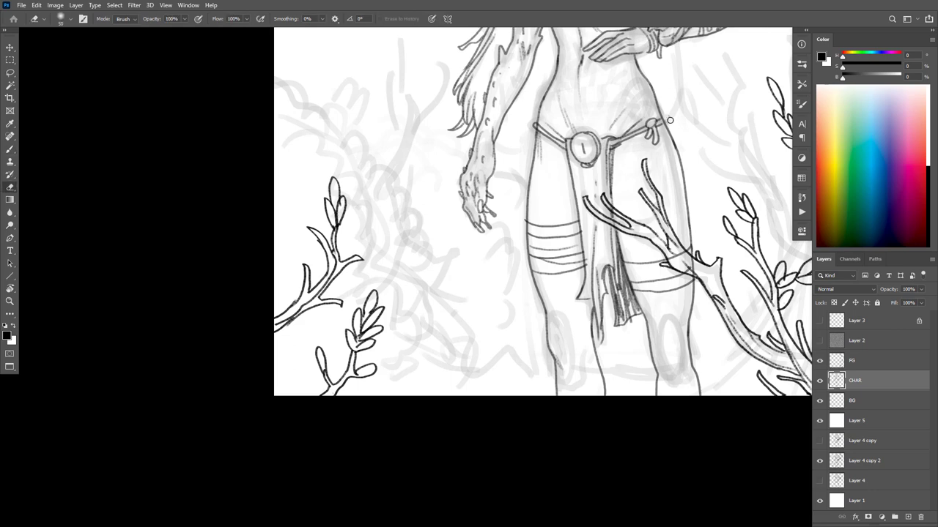
key(b)
key(e)
key(b)
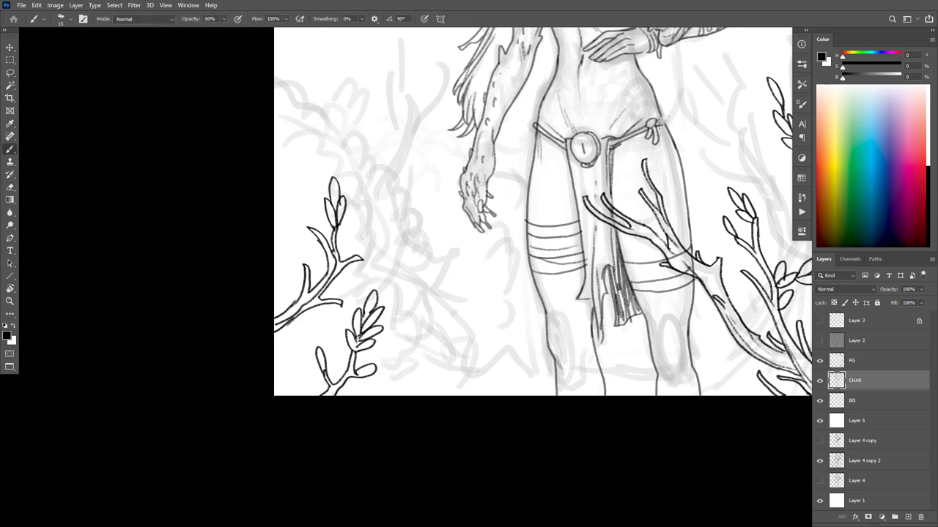
Redraw the near hip's outer contour from the waist past the belt and erase the stray line ends
scroll(682, 199, up, 3)
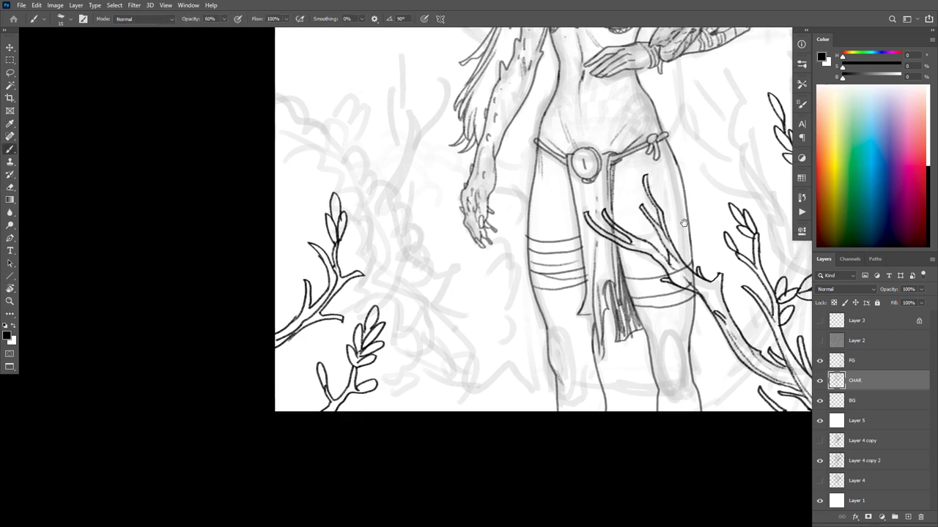
key(e)
drag(550, 146, 544, 181)
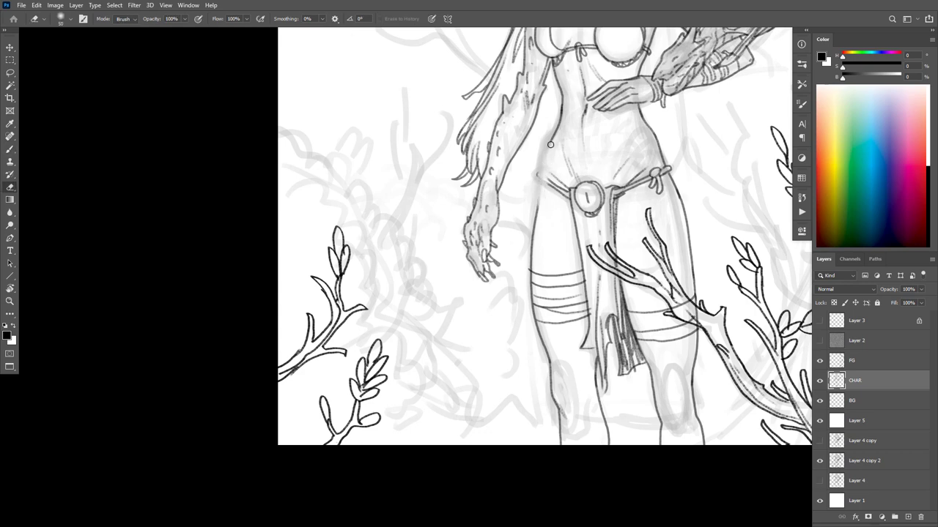
key(b)
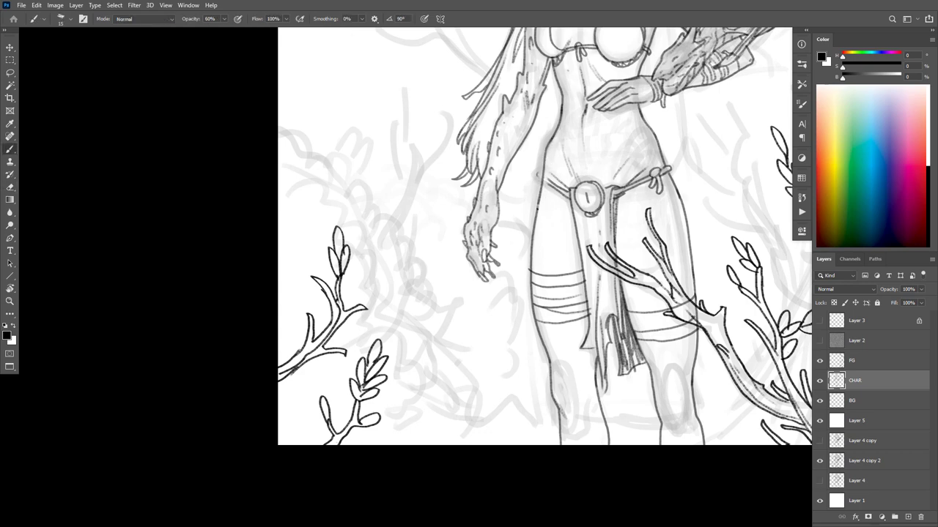
key(ctrl+z)
scroll(556, 135, up, 1)
drag(553, 133, 528, 237)
key(e)
mouse_move(552, 206)
mouse_down()
mouse_move(538, 198)
mouse_move(554, 214)
mouse_move(534, 199)
mouse_move(555, 209)
mouse_up()
key(b)
Flip the canvas horizontally to check the figure in mirror view
scroll(624, 244, down, 3)
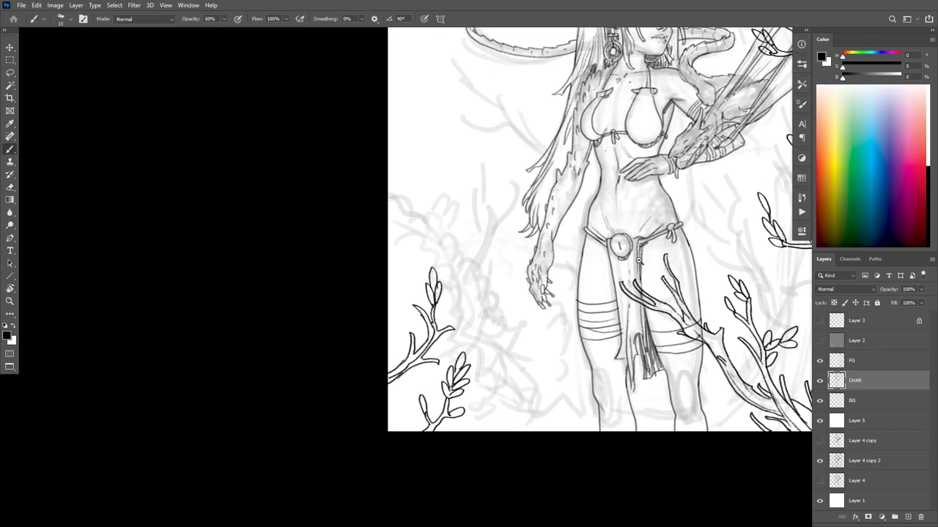
scroll(700, 273, down, 4)
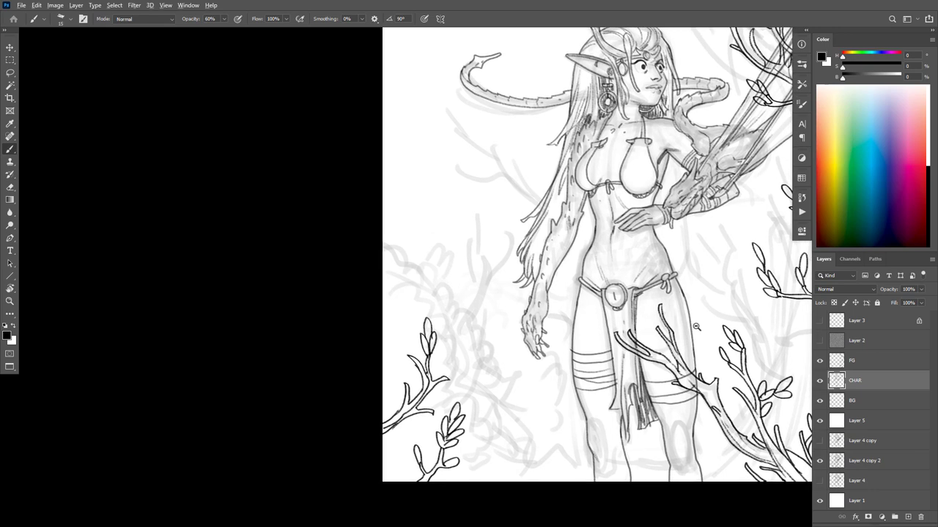
key(ctrl+shift+h)
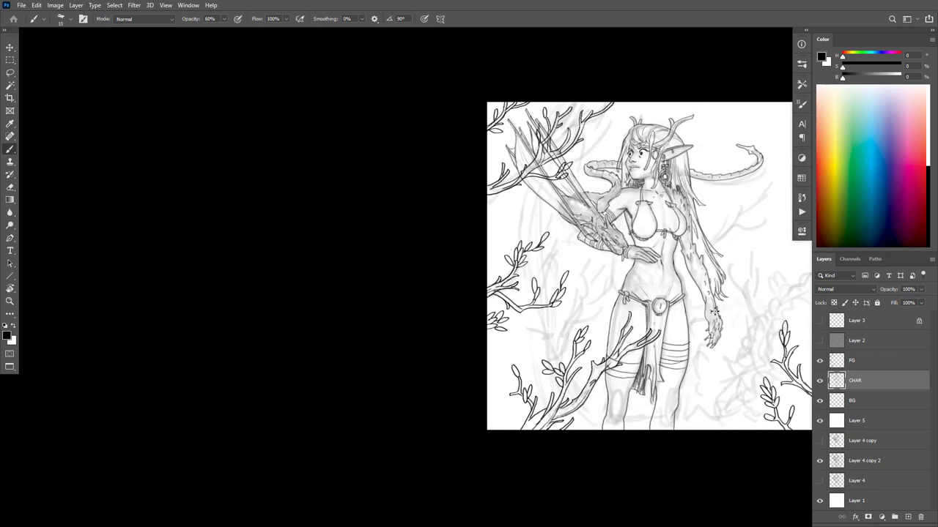
drag(688, 326, 685, 325)
scroll(686, 324, up, 4)
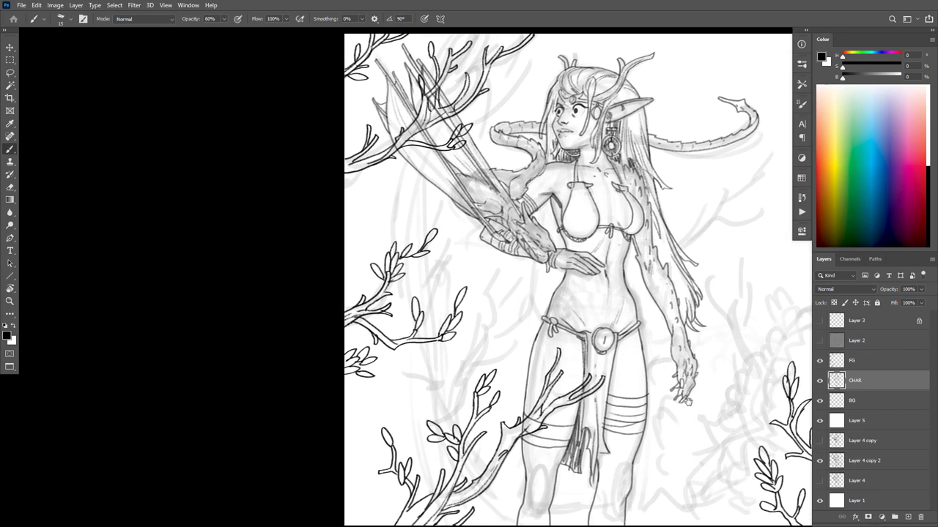
scroll(558, 123, up, 4)
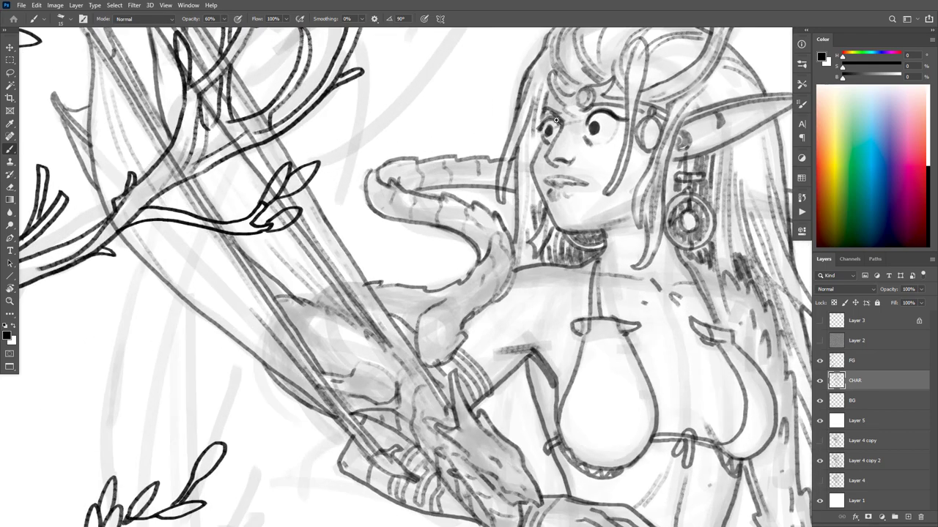
Erase the loose end of the front hair strand beside the face and redraw the strand where it crosses the dragon's tail
mouse_move(543, 95)
mouse_down()
mouse_move(530, 169)
mouse_move(547, 210)
mouse_up()
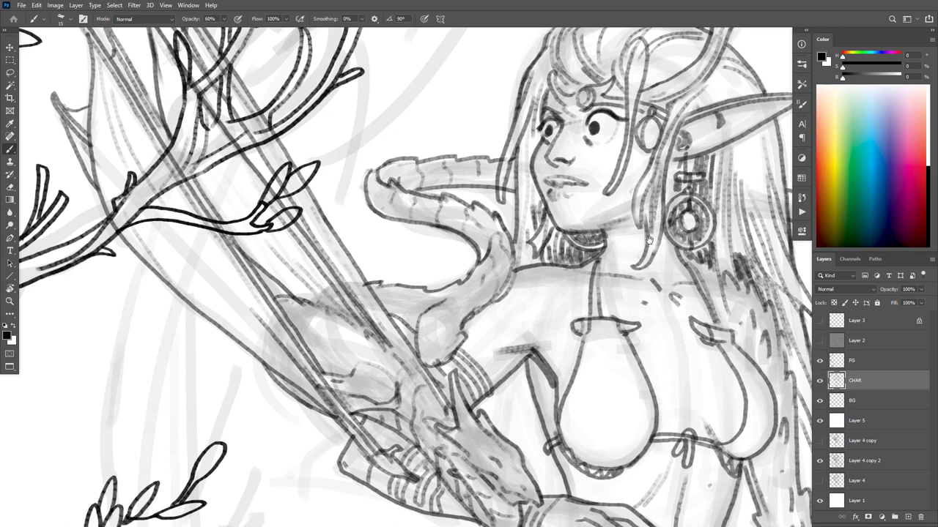
drag(649, 241, 656, 268)
drag(652, 172, 659, 191)
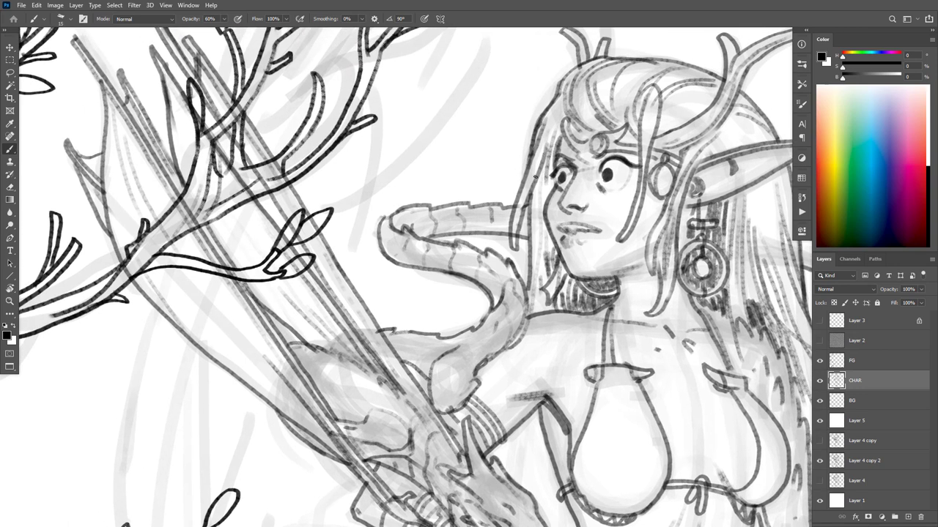
drag(532, 188, 516, 249)
key(e)
drag(520, 217, 515, 246)
key(b)
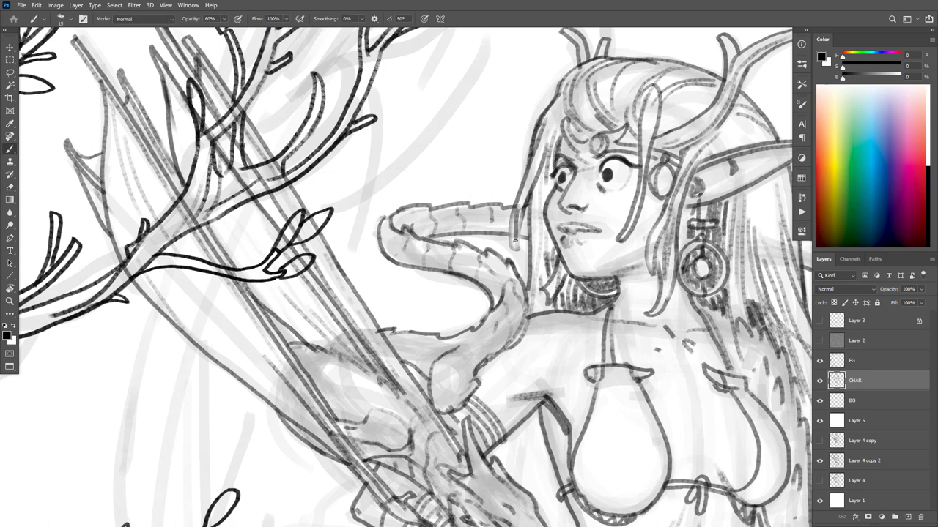
key(ctrl+z)
key(e)
drag(521, 210, 513, 248)
key(b)
mouse_move(524, 184)
mouse_down()
mouse_move(516, 249)
mouse_move(526, 199)
mouse_move(528, 261)
mouse_up()
Touch up the far waist contour below the resting hand and clean the edge beside the belt's knot
drag(650, 286, 557, 286)
drag(739, 287, 695, 8)
drag(729, 218, 730, 252)
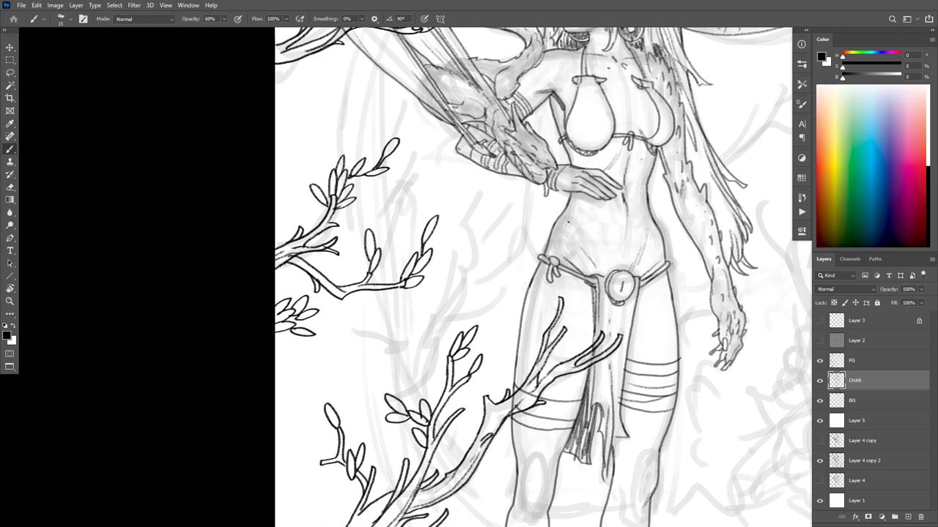
key(e)
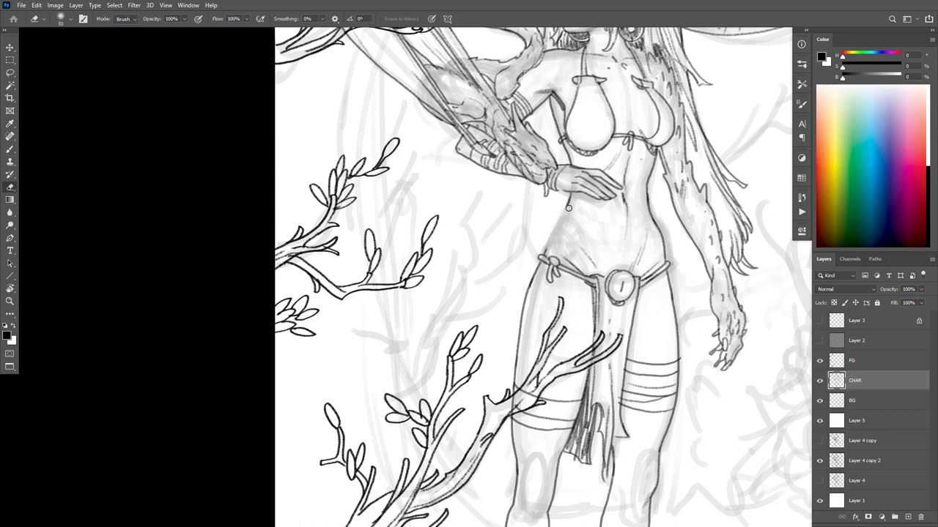
key(b)
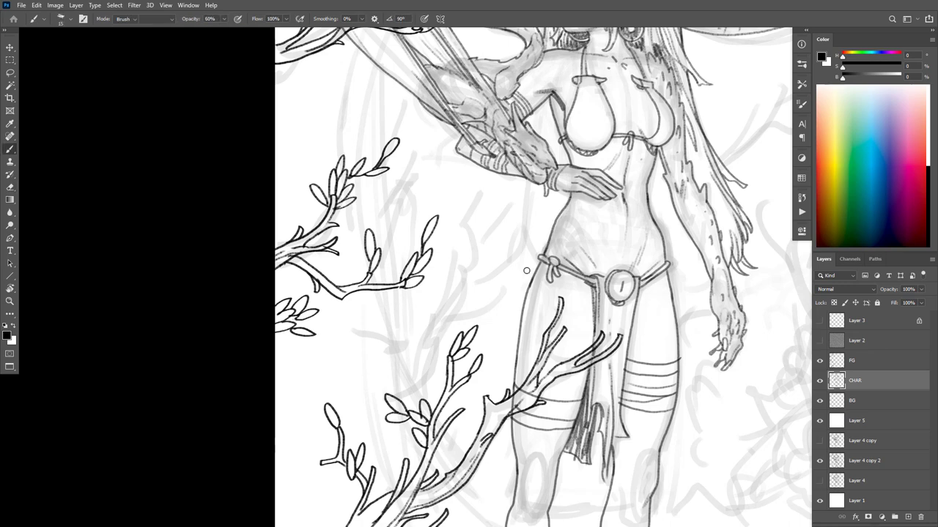
key(e)
mouse_move(535, 271)
mouse_down()
mouse_move(520, 325)
mouse_move(540, 270)
mouse_up()
key(b)
key(e)
key(b)
Thin the far thigh's outer contour and redraw it below the belt's knot
drag(519, 328, 536, 270)
key(ctrl+z)
key(ctrl+z)
key(e)
drag(521, 322, 519, 335)
key(b)
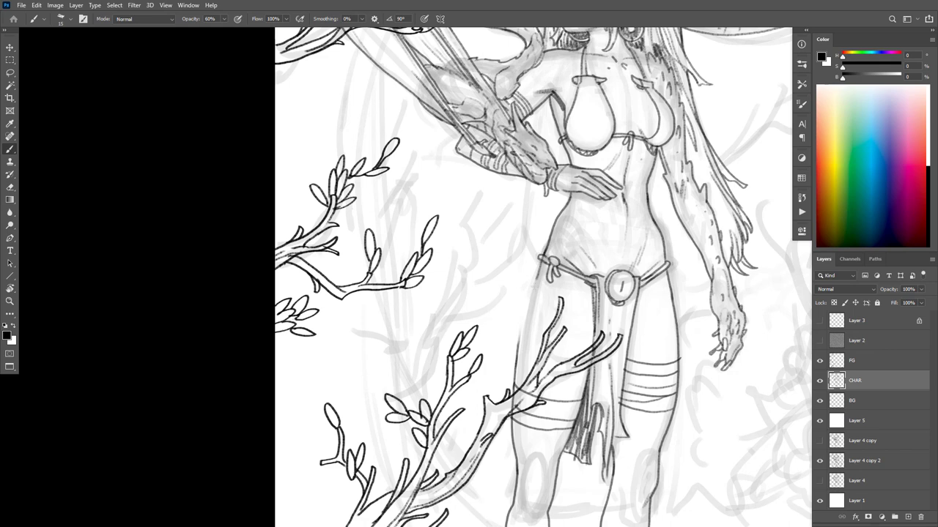
drag(536, 279, 519, 326)
Erase the far hip's contour around the belt's knot and redraw it as one smooth curve from waist to thigh
drag(696, 253, 694, 290)
key(e)
drag(551, 243, 537, 290)
key(b)
key(b)
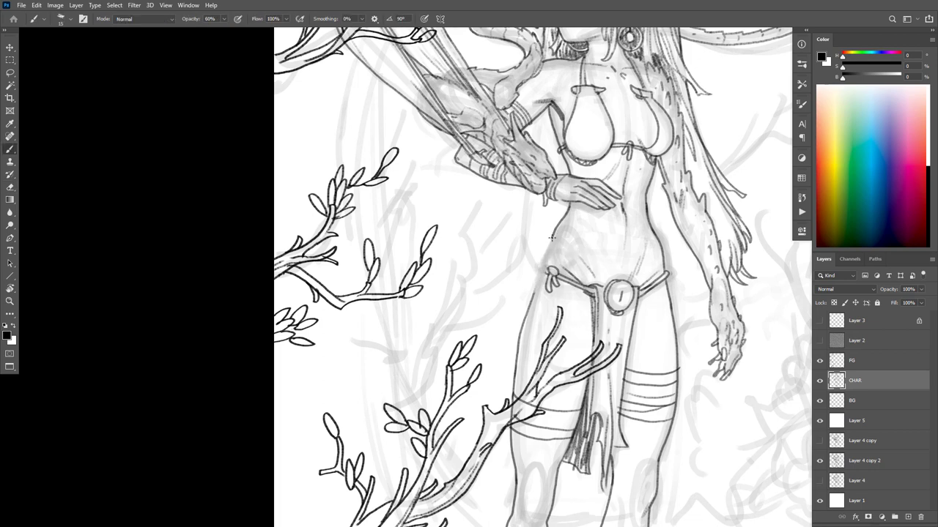
drag(554, 230, 535, 275)
key(e)
key(b)
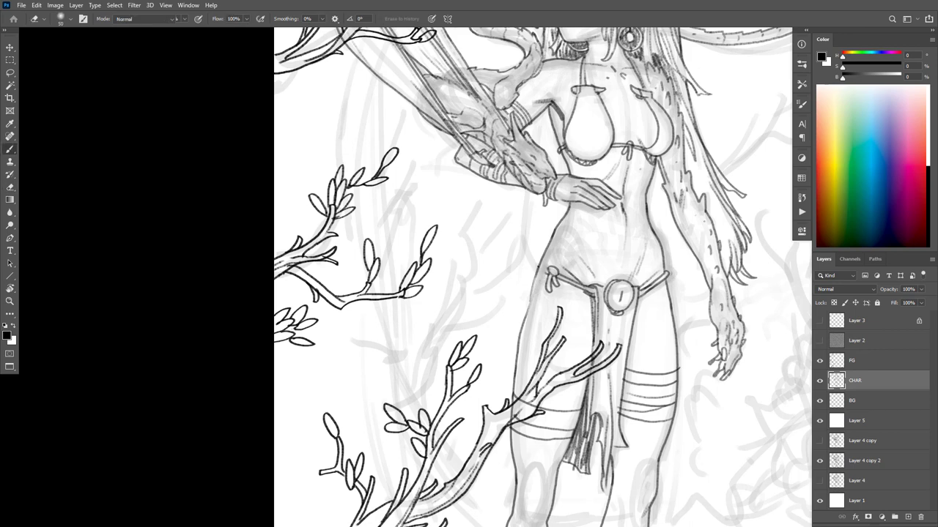
key(e)
mouse_move(537, 278)
mouse_down()
mouse_move(555, 228)
mouse_move(539, 261)
mouse_up()
key(b)
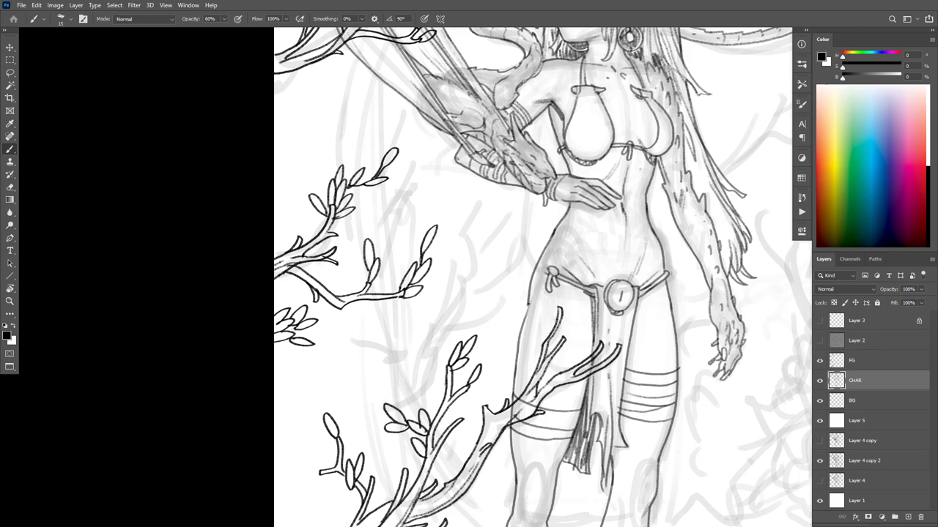
key(e)
mouse_move(522, 324)
mouse_down()
mouse_move(527, 307)
mouse_move(520, 329)
mouse_up()
key(b)
Try a straight vertical guide line down through the whole figure to judge its balance
drag(585, 275, 625, 284)
scroll(606, 282, up, 8)
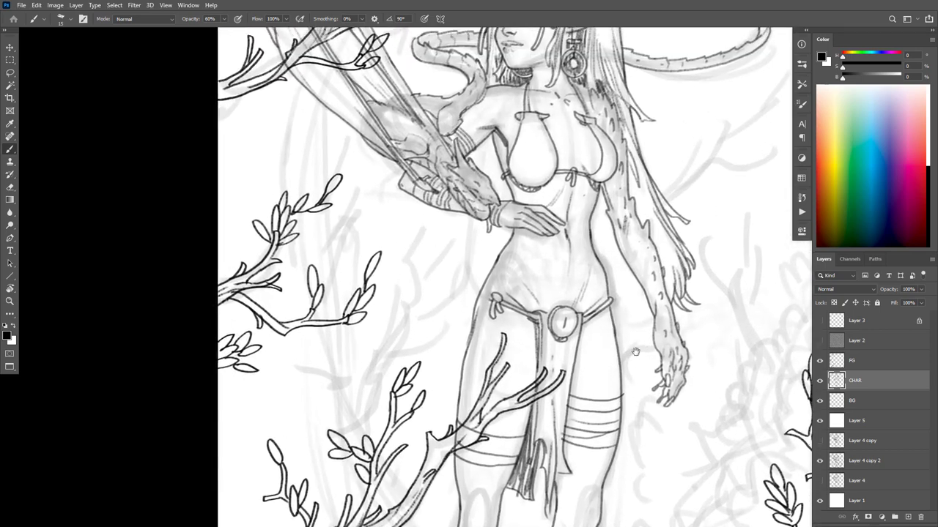
scroll(622, 285, down, 2)
drag(578, 151, 579, 526)
drag(606, 251, 625, 382)
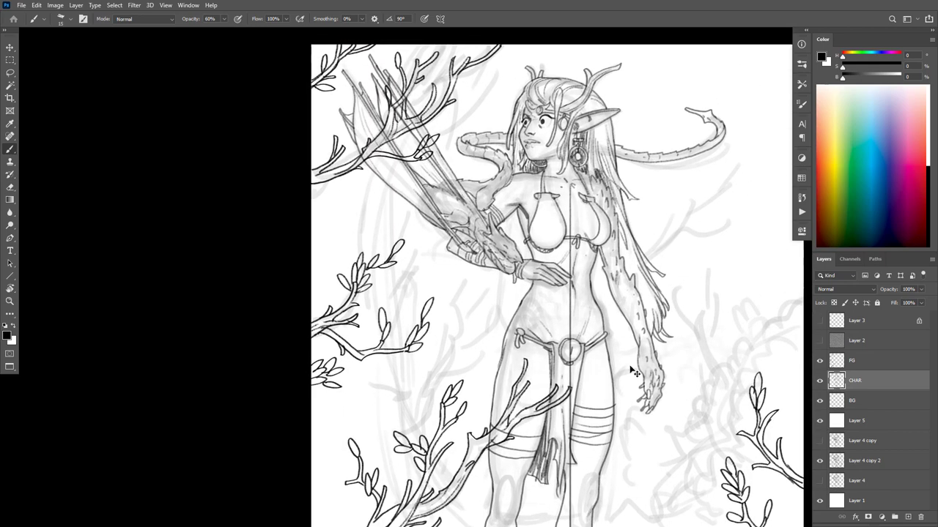
key(ctrl+z)
scroll(641, 356, up, 2)
Select the lower body from the waist down with the Lasso, cut it onto a new layer and hide that layer
mouse_move(650, 345)
mouse_down()
mouse_move(643, 371)
mouse_move(632, 320)
mouse_move(641, 358)
mouse_move(650, 324)
mouse_move(631, 322)
mouse_move(632, 299)
mouse_move(565, 274)
mouse_move(480, 450)
mouse_up()
ctrl+click(627, 360)
ctrl+alt+click(639, 351)
ctrl+alt+click(638, 351)
ctrl+click(636, 344)
key(l)
mouse_move(480, 411)
mouse_down()
mouse_move(630, 494)
mouse_move(632, 323)
mouse_up()
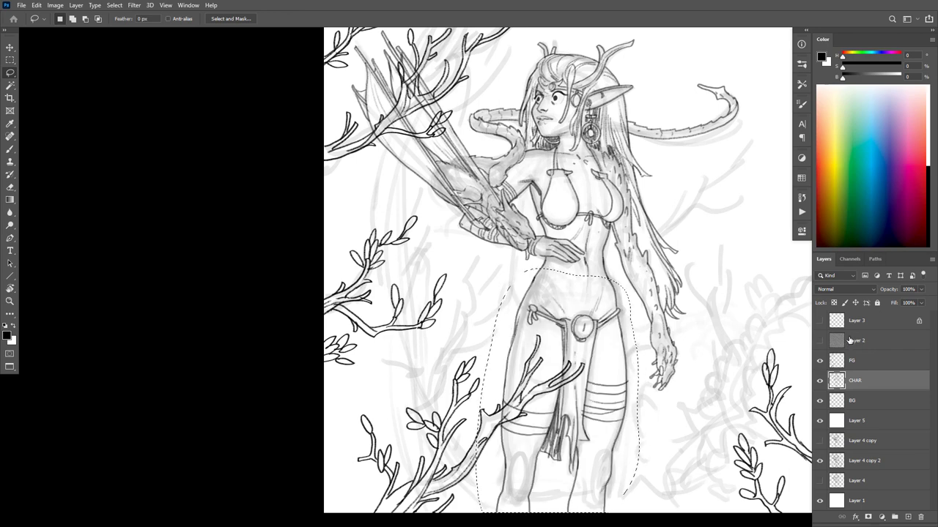
key(ctrl+shift+j)
click(820, 380)
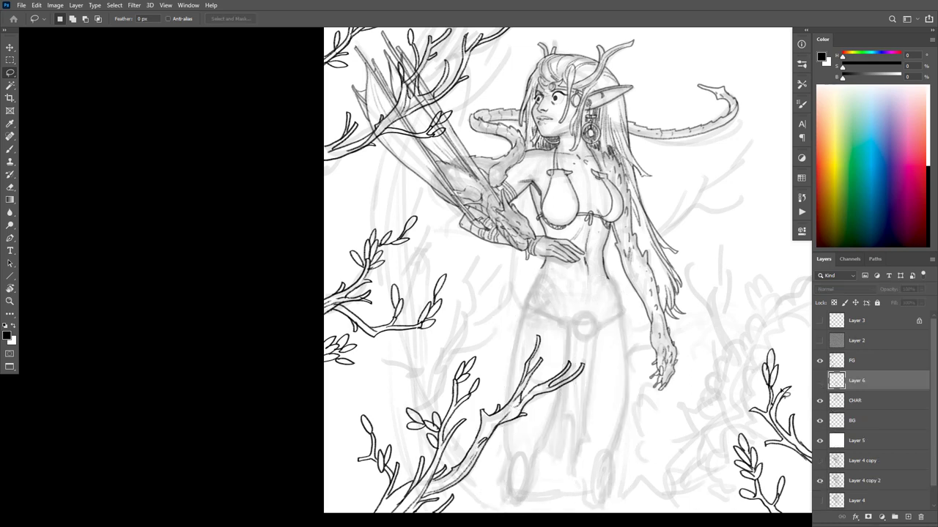
On the CHAR layer, ink a new outer contour for the near hip and thigh from the waist to the knee
key(b)
scroll(685, 329, up, 2)
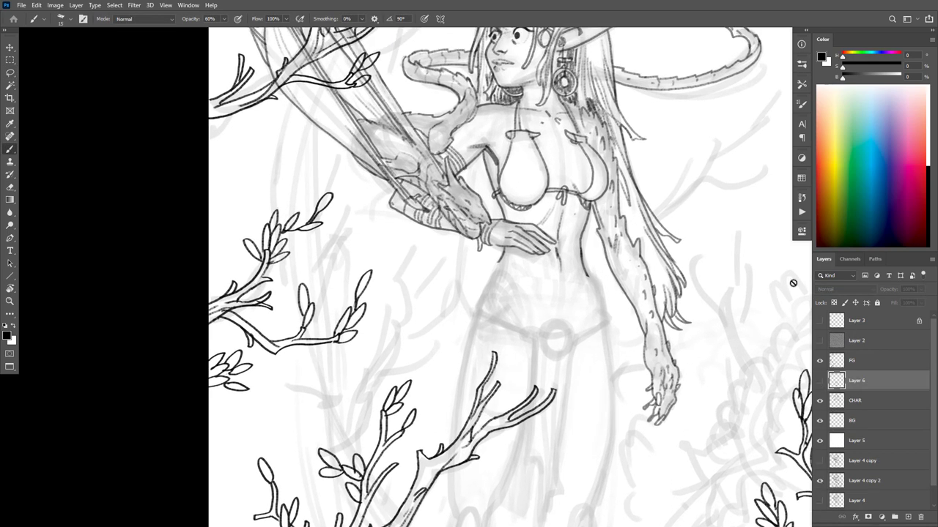
key(e)
click(595, 287)
key(Return)
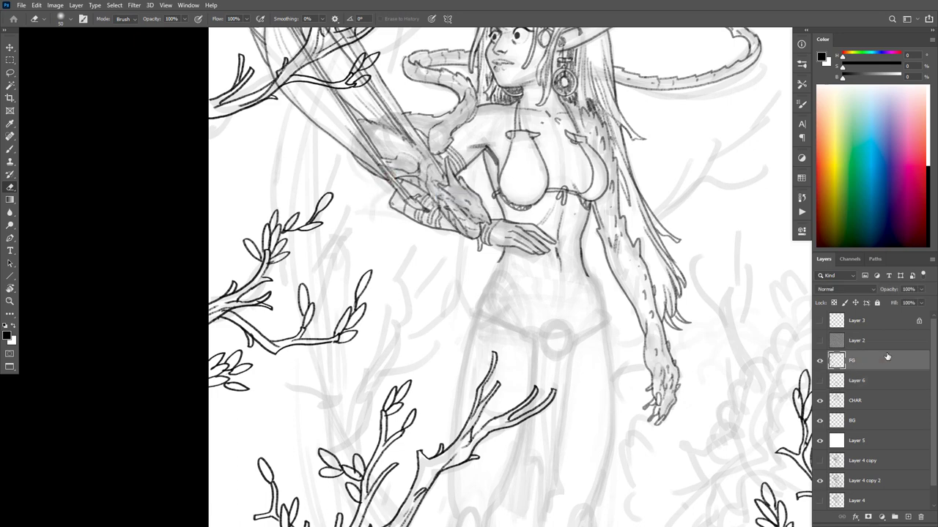
click(853, 401)
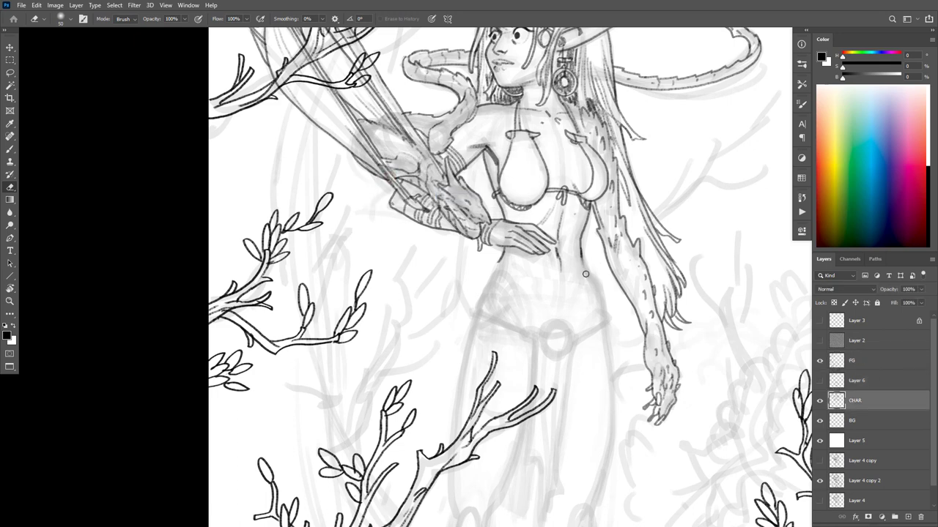
key(b)
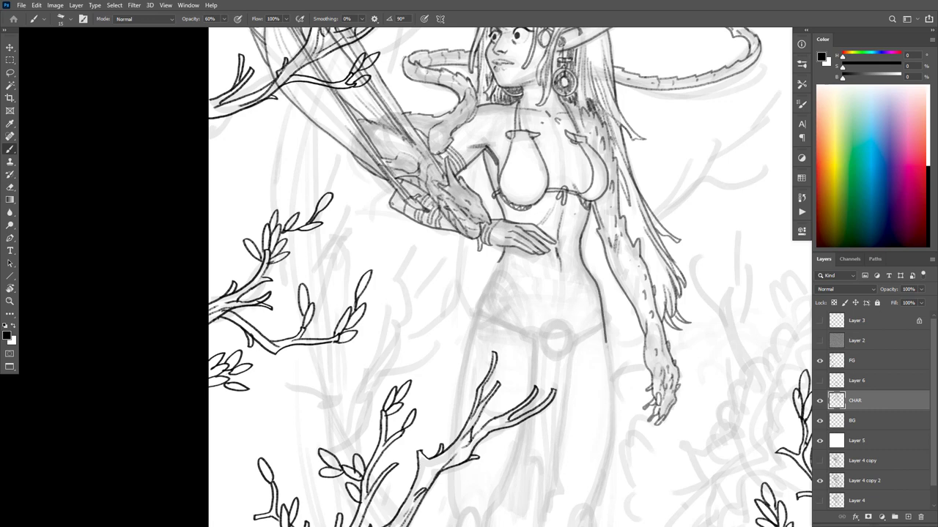
drag(613, 380, 604, 500)
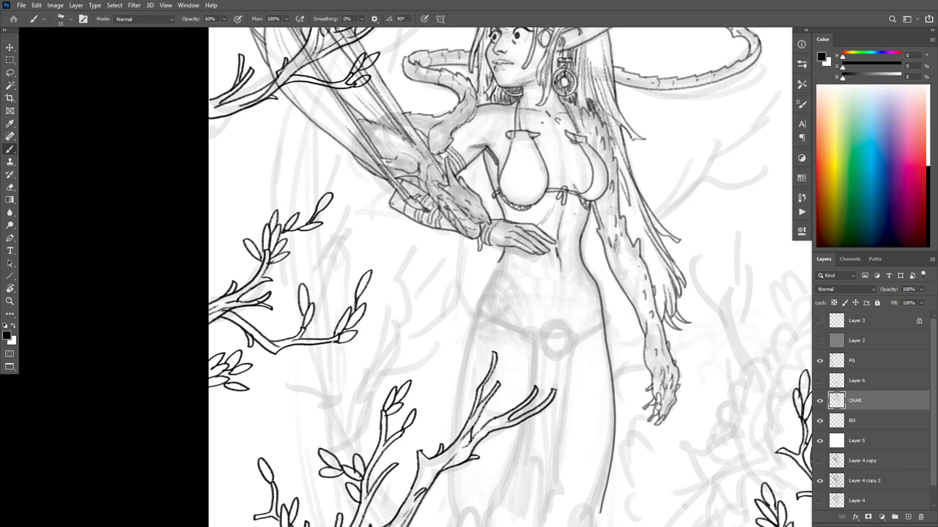
drag(658, 405, 710, 361)
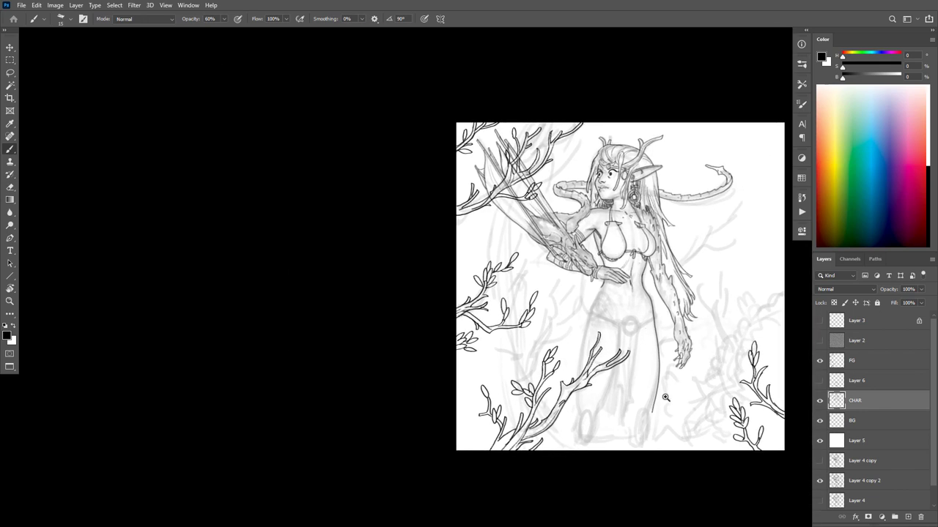
Ink the far hip and thigh's outer contour down to the knee and extend the near leg's contour to the canvas edge
scroll(665, 398, up, 3)
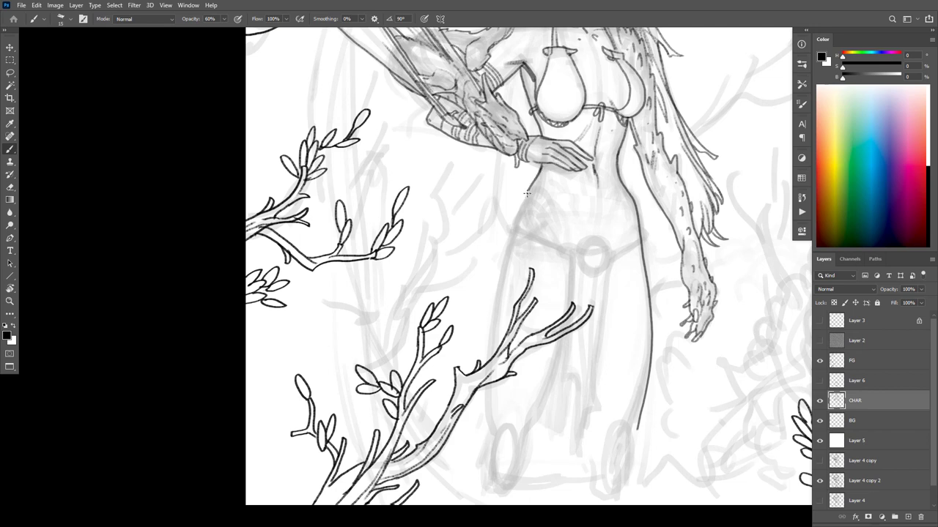
mouse_move(526, 193)
mouse_down()
mouse_move(488, 327)
mouse_move(489, 450)
mouse_up()
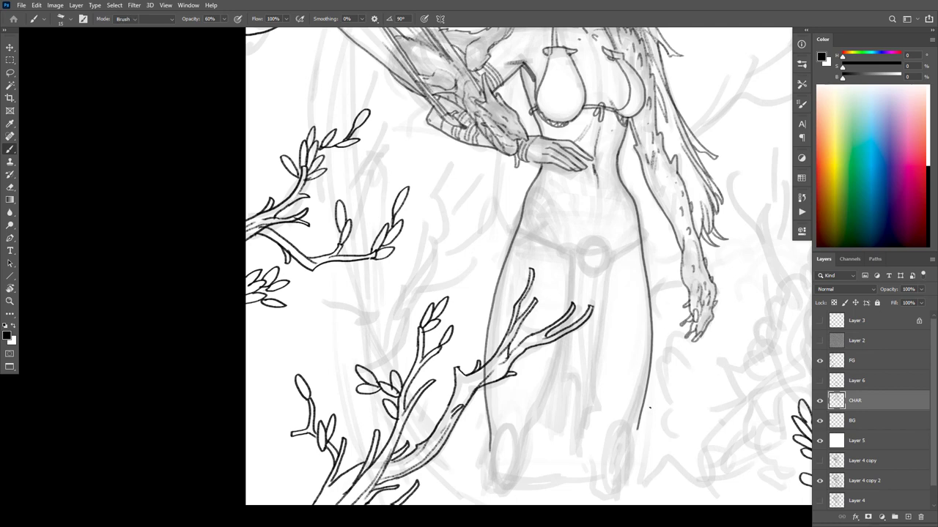
key(e)
mouse_move(649, 393)
mouse_down()
mouse_move(641, 421)
mouse_move(648, 399)
mouse_up()
key(b)
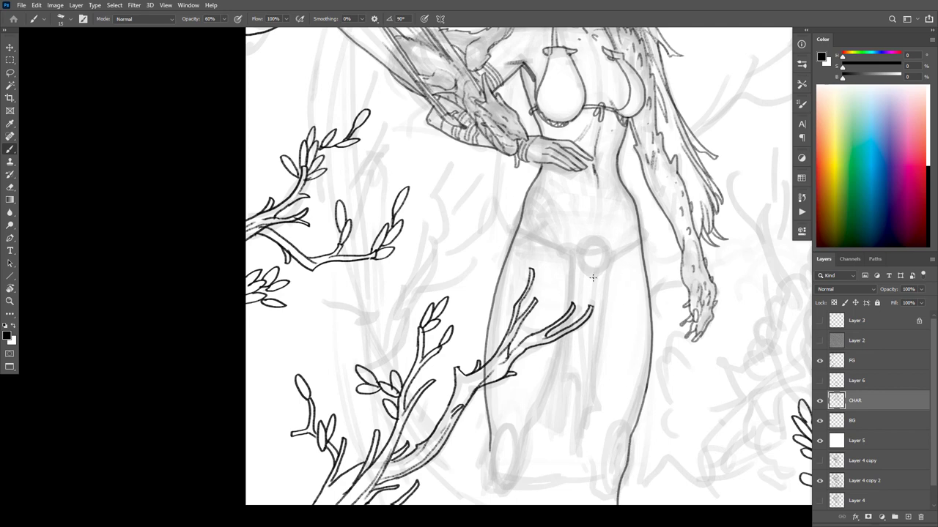
Ink the inner contours of both legs and continue the far leg's outer contour past the knee to the canvas edge
mouse_move(591, 274)
mouse_down()
mouse_move(577, 342)
mouse_move(585, 439)
mouse_move(576, 506)
mouse_up()
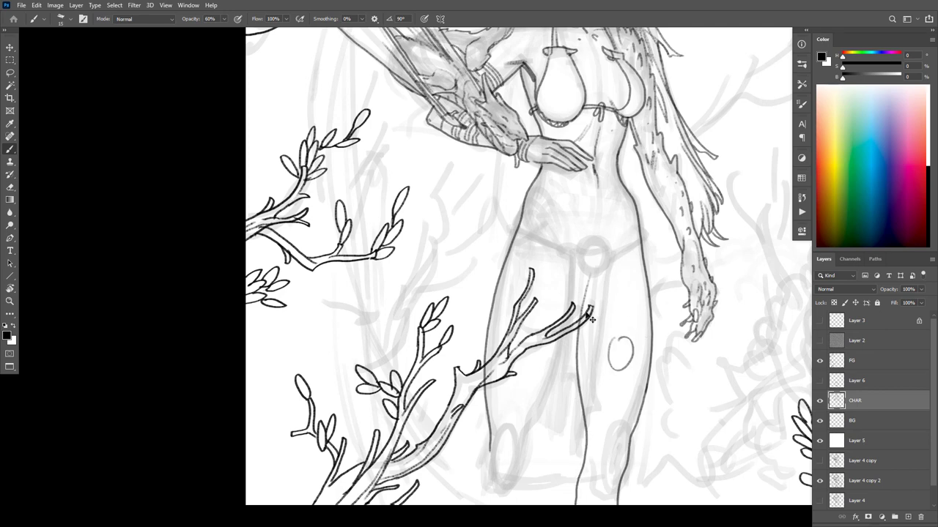
mouse_move(566, 291)
mouse_down()
mouse_move(557, 359)
mouse_move(507, 504)
mouse_up()
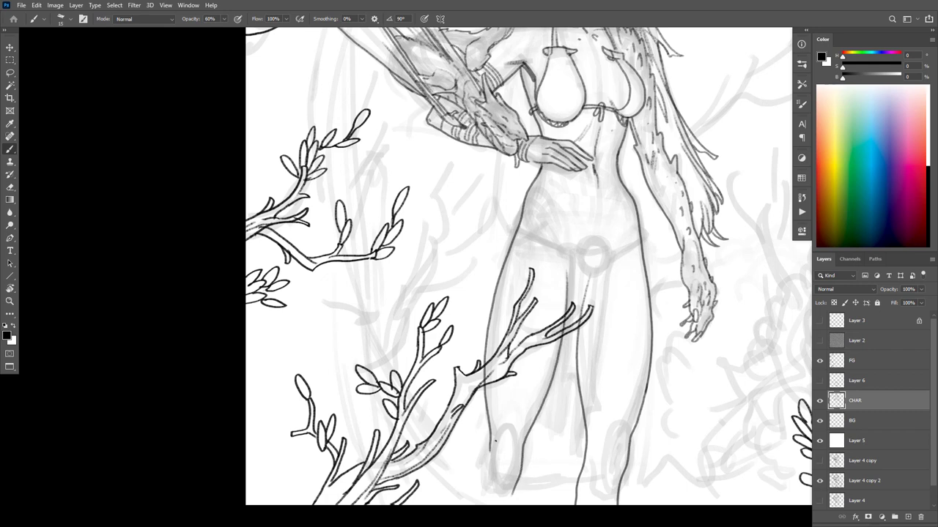
key(e)
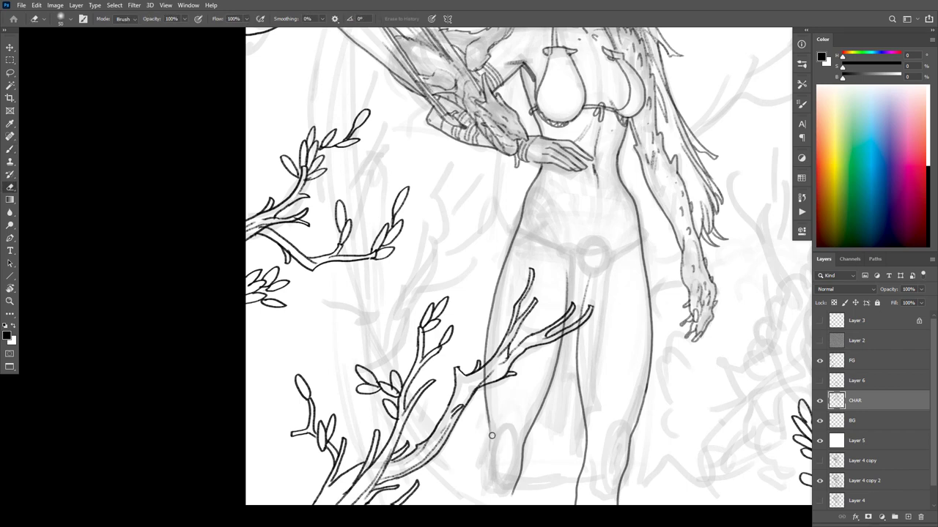
key(b)
drag(488, 405, 478, 472)
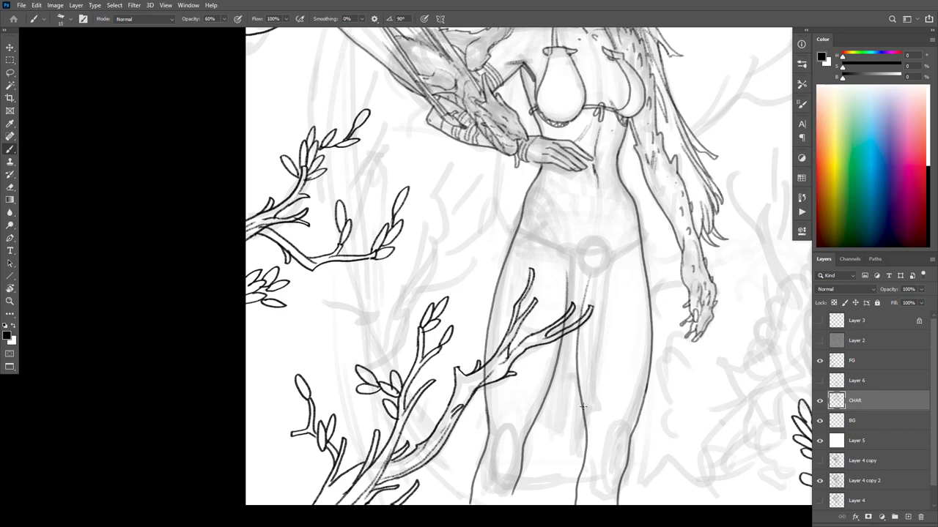
Ink the lower end of the near leg's inner contour and the short centre line down the character's abdomen
drag(569, 389, 602, 300)
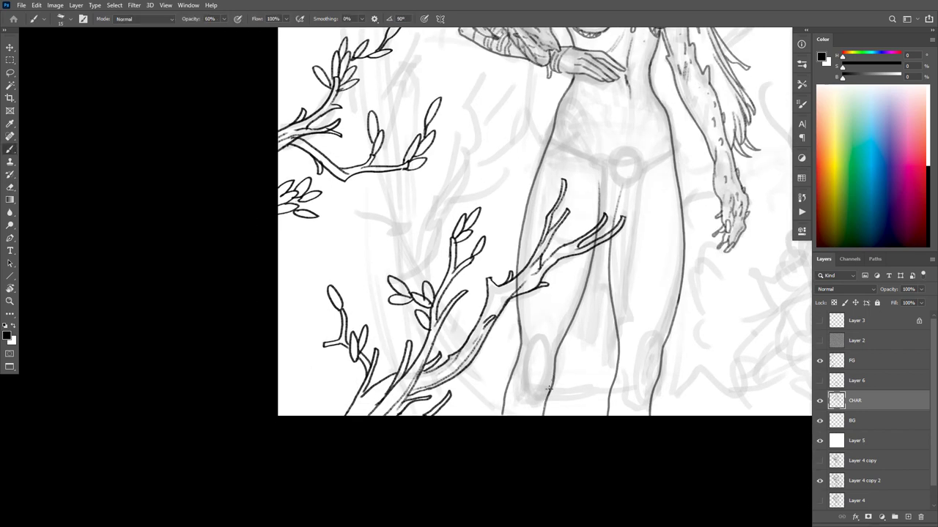
drag(549, 389, 539, 401)
drag(707, 279, 703, 364)
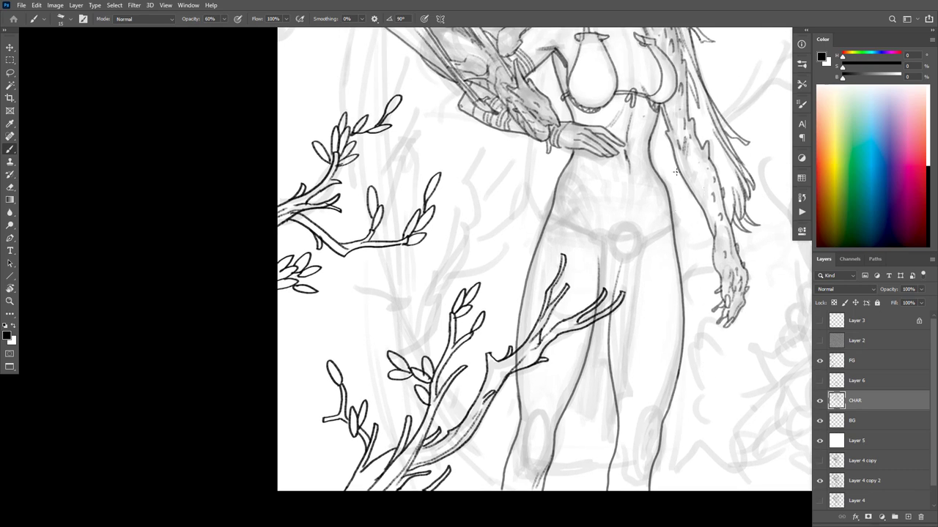
key(e)
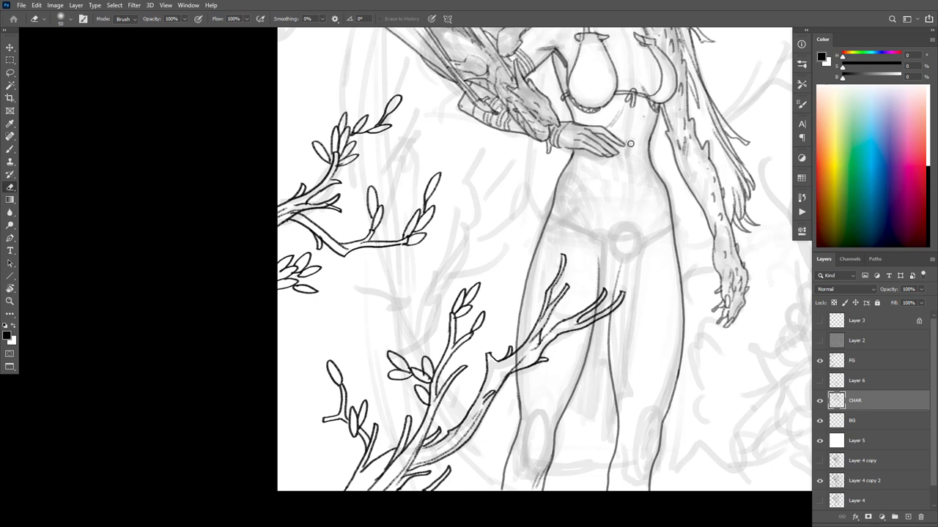
key(b)
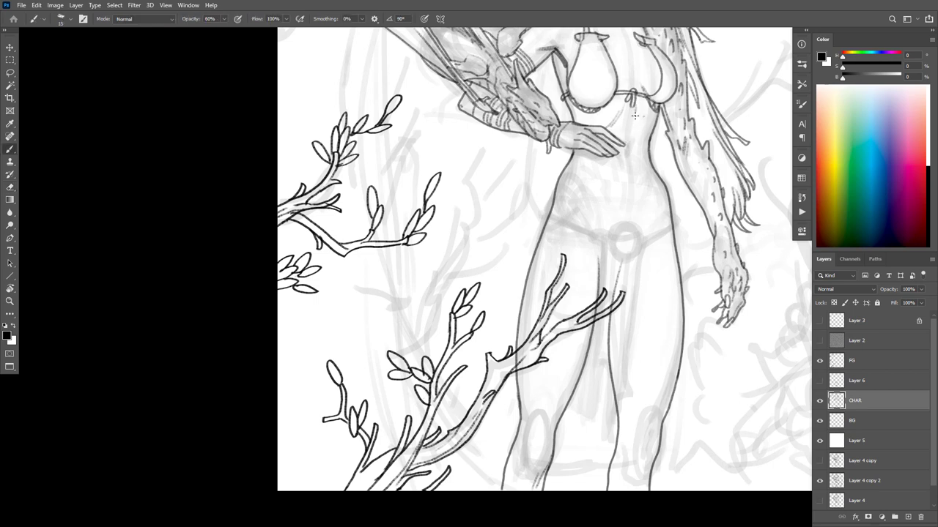
drag(634, 115, 631, 132)
Ink the diagonal crease lines where both hips meet the pelvis and reinforce the near thigh's inner contour at the crotch
drag(631, 244, 663, 216)
drag(573, 219, 602, 246)
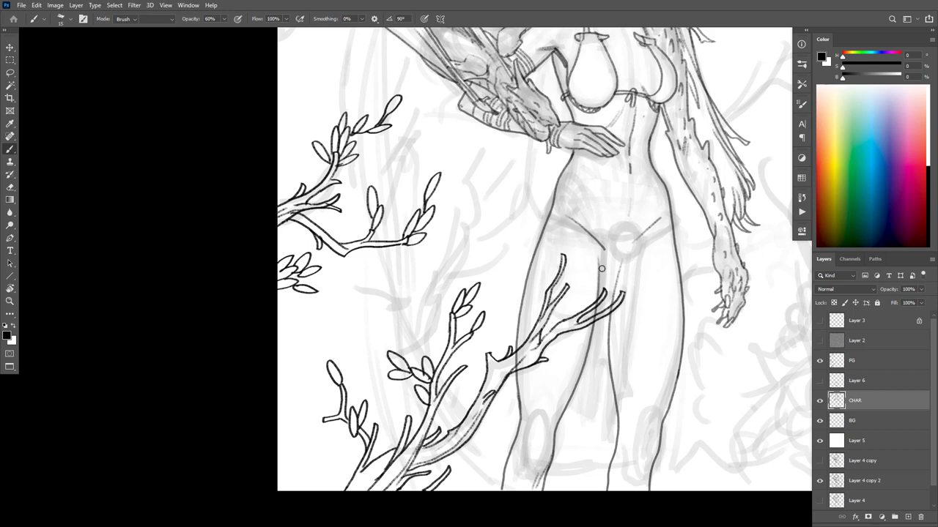
key(e)
key(b)
drag(576, 380, 609, 265)
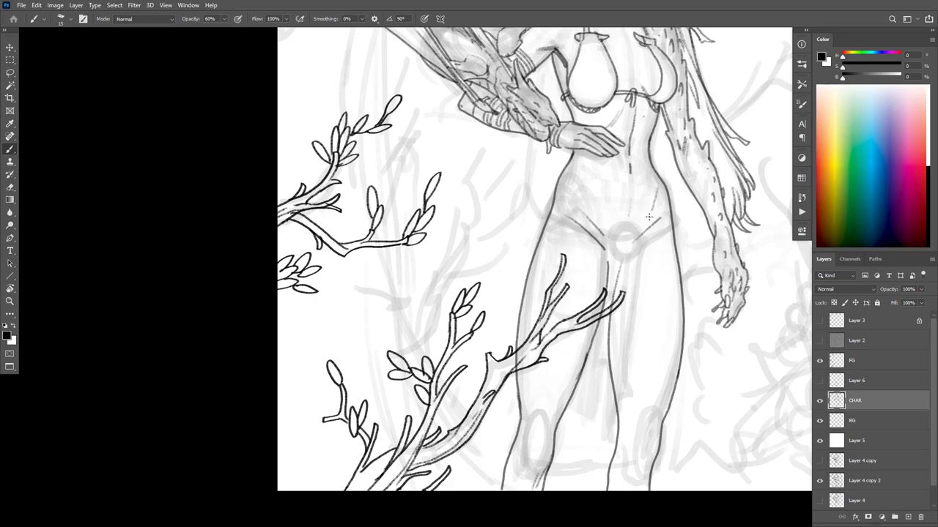
key(ctrl+z)
mouse_move(653, 199)
mouse_down()
mouse_move(632, 231)
mouse_move(700, 150)
mouse_move(662, 206)
mouse_move(626, 235)
mouse_move(695, 149)
mouse_move(628, 229)
mouse_up()
key(ctrl+z)
Compare the new leg outlines with the cut lower body on Layer 6, leaving Layer 6 hidden and CHAR active
click(819, 381)
click(840, 382)
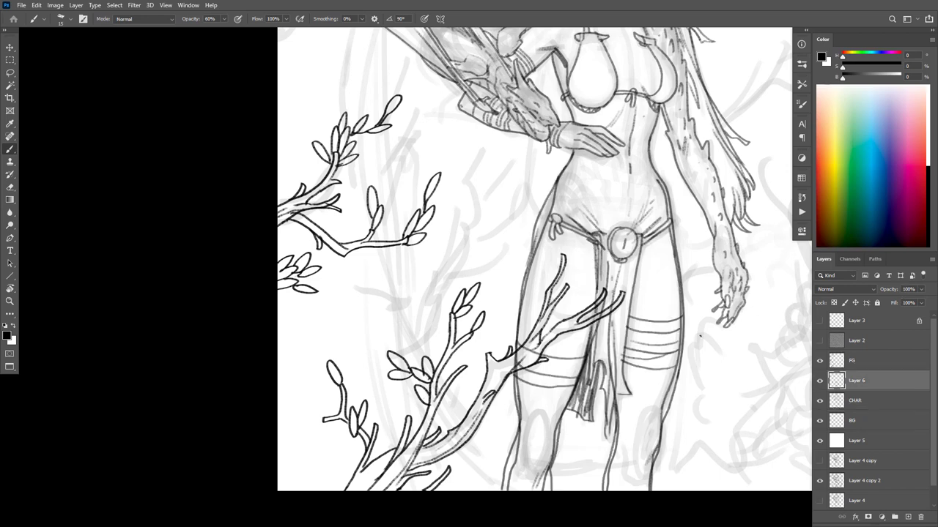
key(l)
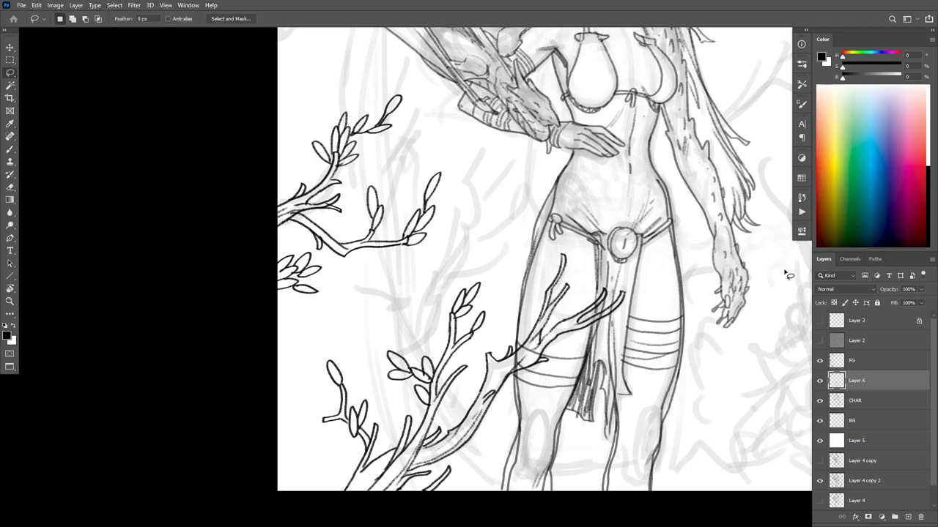
click(820, 381)
click(839, 402)
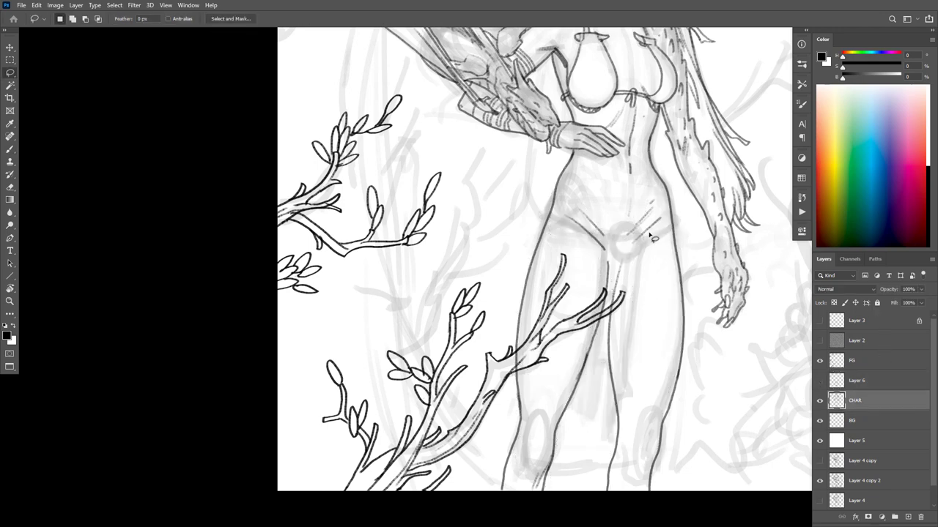
On a new layer above CHAR, ink both edges of the belt strap across the near hip
key(b)
key(ctrl+shift+alt+n)
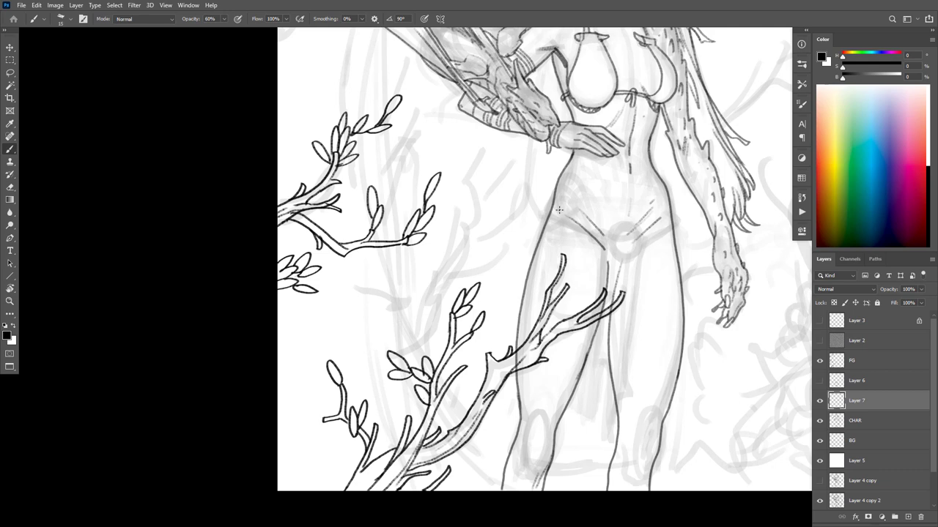
drag(553, 208, 611, 236)
key(ctrl+z)
drag(551, 208, 605, 236)
key(ctrl+z)
drag(548, 209, 597, 233)
drag(557, 205, 581, 217)
Ink the loincloth's narrow front panel hanging from the belt to just above the knees, ending in a ragged hem
mouse_move(604, 244)
mouse_down()
mouse_move(585, 347)
mouse_move(608, 387)
mouse_up()
key(ctrl+z)
drag(639, 242, 642, 374)
key(ctrl+z)
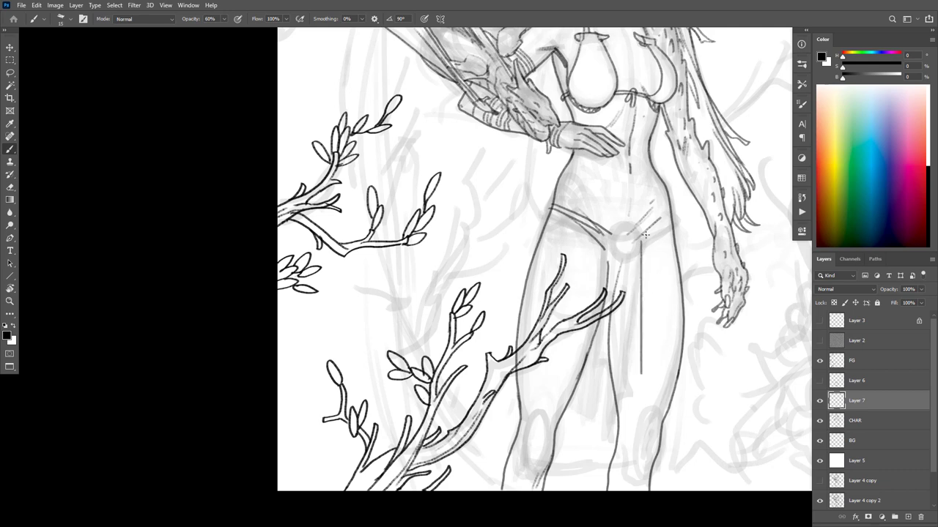
key(ctrl+z)
mouse_move(639, 244)
mouse_down()
mouse_move(635, 390)
mouse_move(623, 407)
mouse_move(616, 378)
mouse_move(597, 374)
mouse_up()
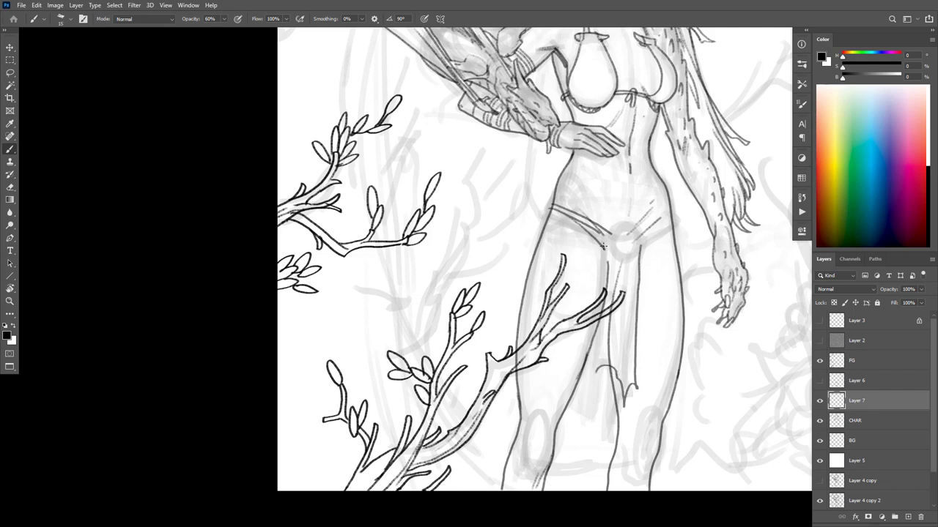
drag(607, 249, 602, 352)
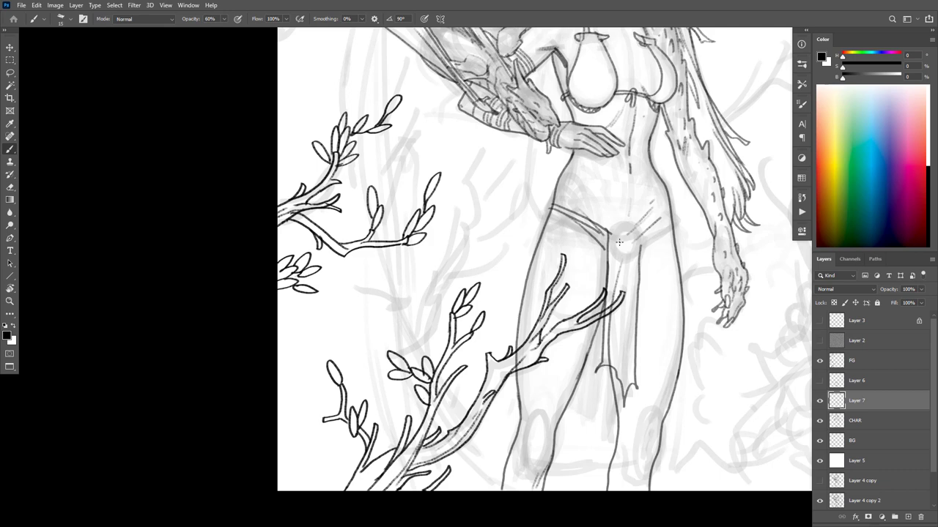
Ink the round belt buckle with the far hip's strap, and add a small pouch hanging at the near hip
mouse_move(611, 231)
mouse_down()
mouse_move(619, 292)
mouse_move(627, 230)
mouse_move(624, 256)
mouse_move(639, 241)
mouse_move(622, 233)
mouse_move(619, 253)
mouse_move(668, 222)
mouse_move(639, 245)
mouse_up()
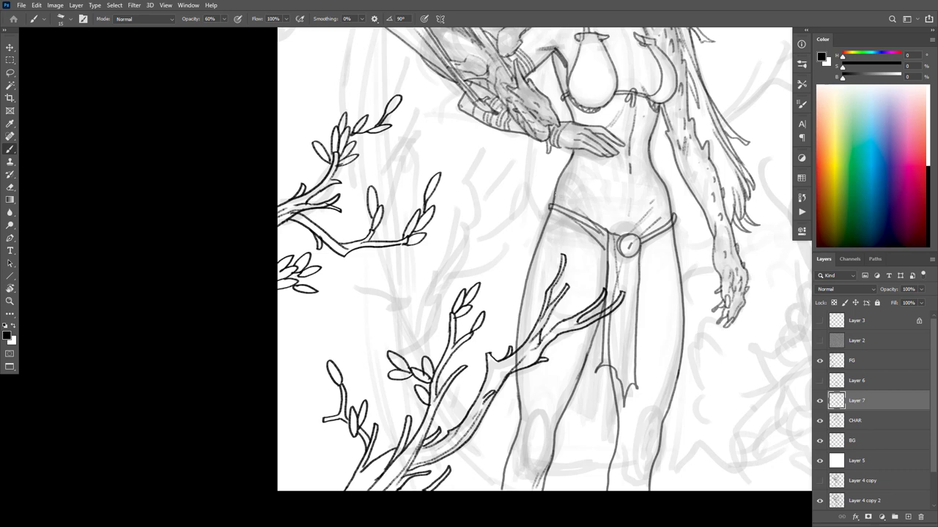
drag(554, 195, 524, 237)
drag(345, 451, 613, 288)
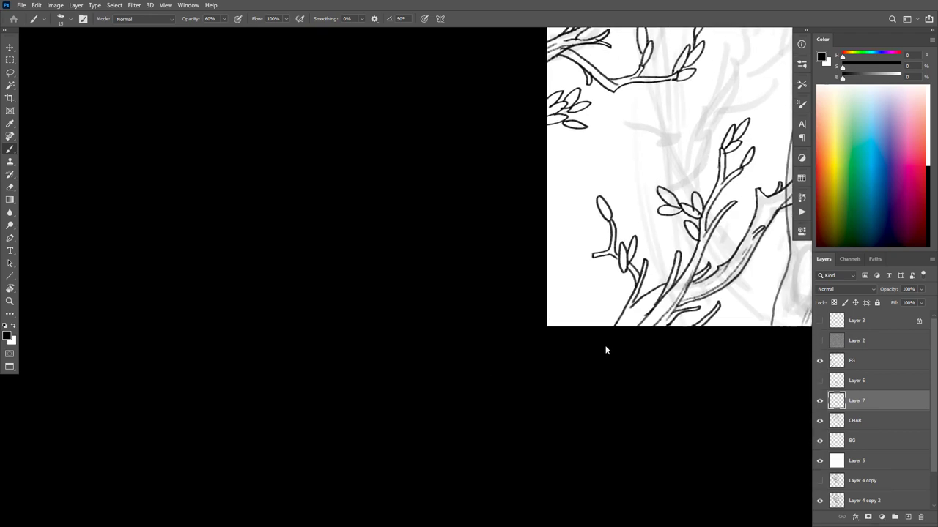
drag(689, 255, 340, 526)
key(ctrl+minus)
drag(641, 329, 650, 368)
drag(644, 295, 654, 224)
ctrl+click(557, 142)
ctrl+click(557, 142)
key(e)
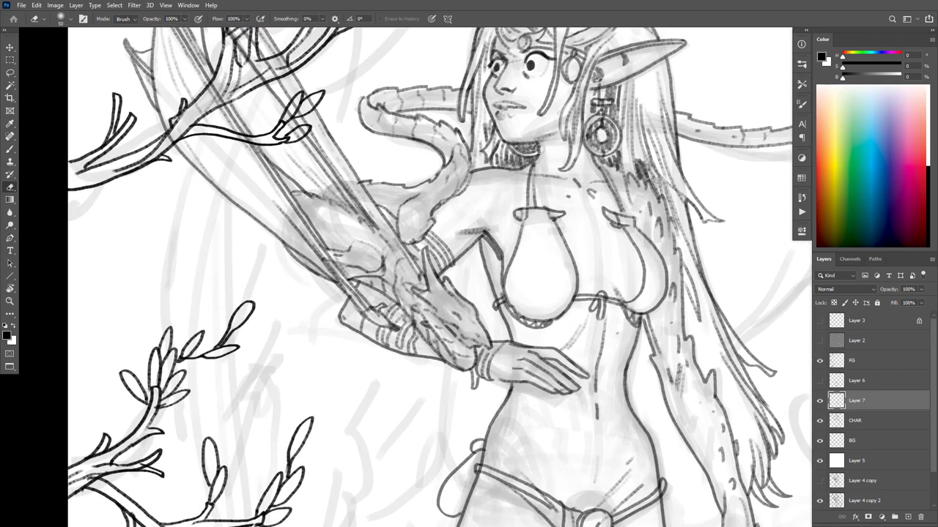
Ink the ragged rear cloth between the legs behind the front panel and shade it with dense vertical hatching
scroll(696, 241, down, 3)
scroll(739, 420, down, 3)
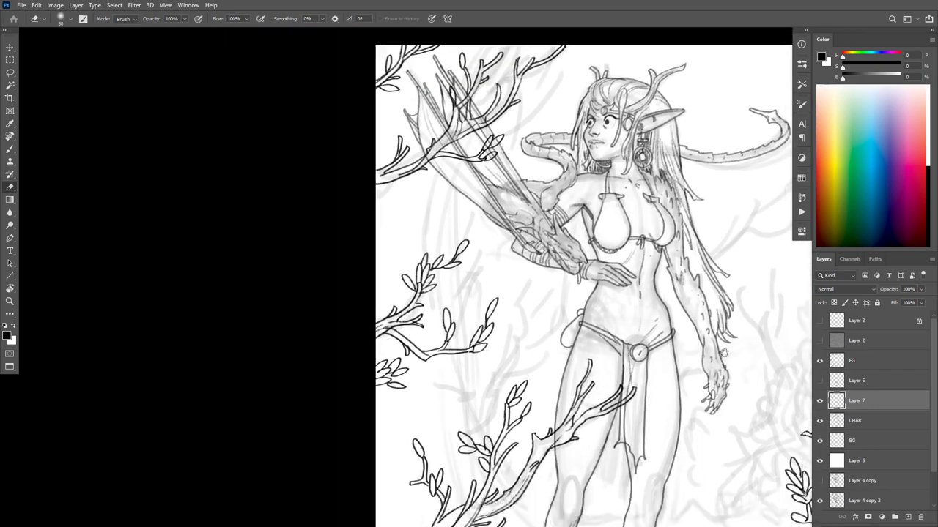
scroll(643, 306, up, 3)
key(b)
mouse_move(592, 378)
mouse_down()
mouse_move(593, 438)
mouse_move(618, 420)
mouse_up()
mouse_move(609, 333)
mouse_down()
mouse_move(608, 372)
mouse_move(592, 410)
mouse_up()
drag(597, 369, 601, 432)
drag(607, 381, 615, 428)
drag(621, 388, 621, 423)
Clean up the overlapping body and belt lines around the waist on the CHAR layer and Layer 7
click(821, 322)
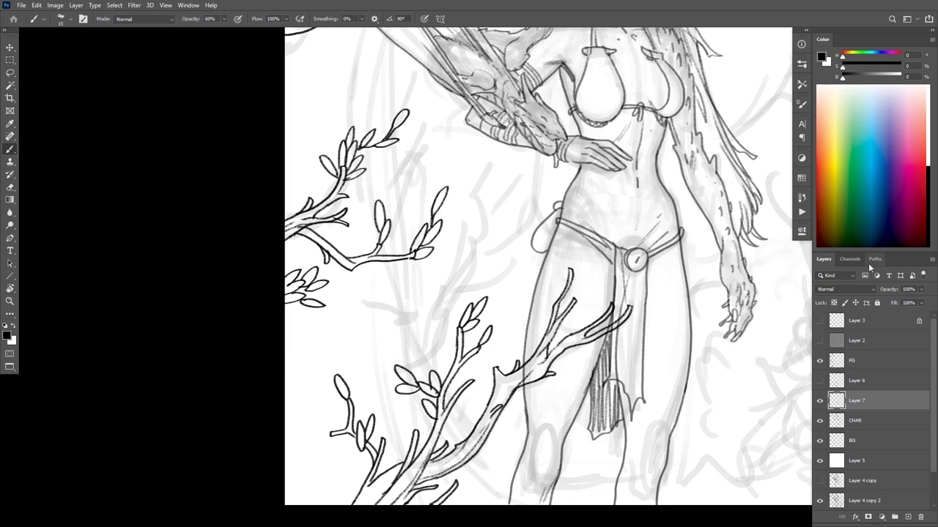
click(834, 382)
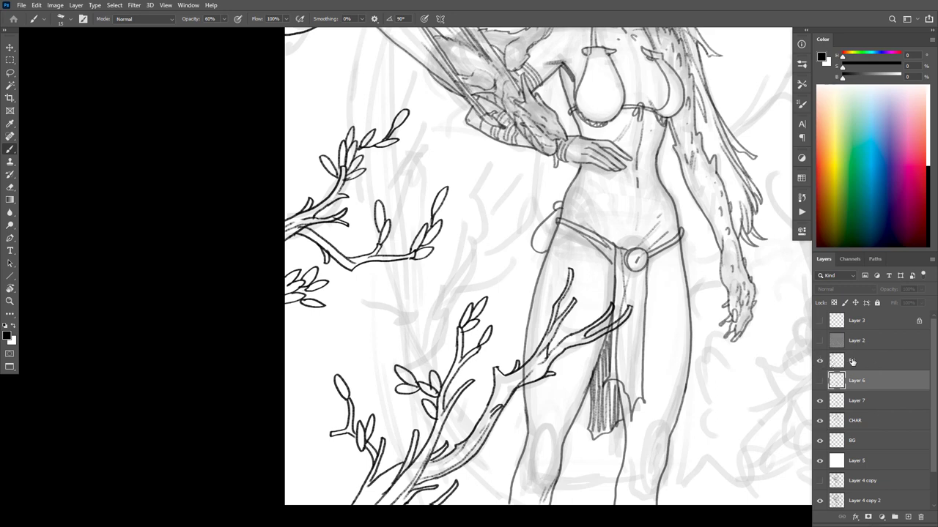
click(837, 407)
click(831, 422)
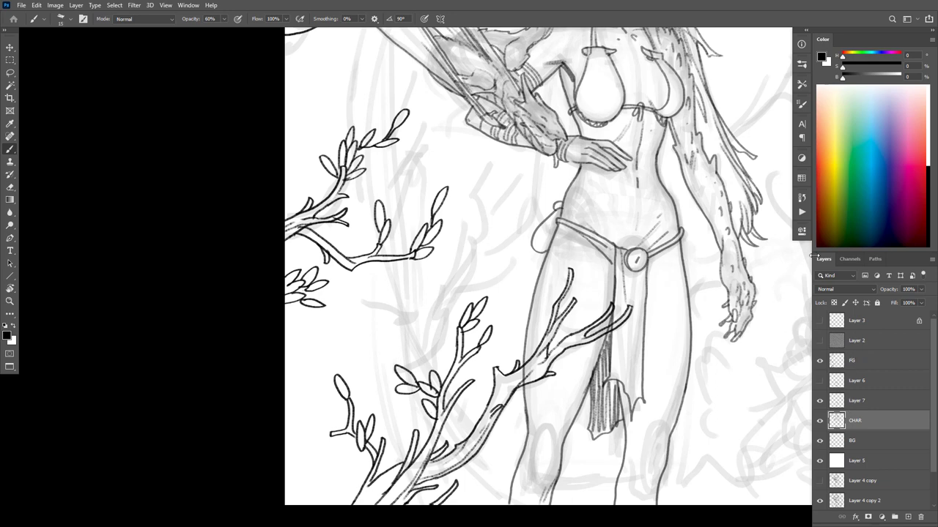
click(847, 401)
key(e)
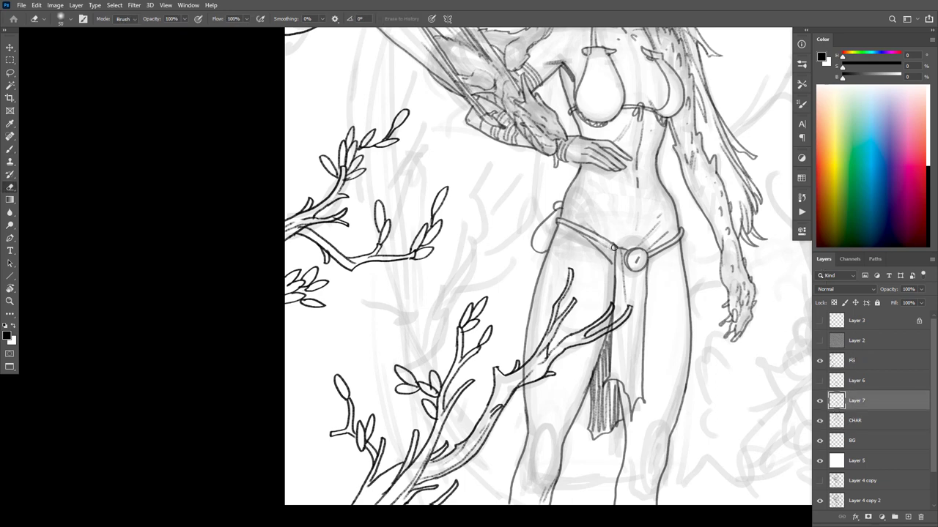
key(b)
key(e)
click(846, 424)
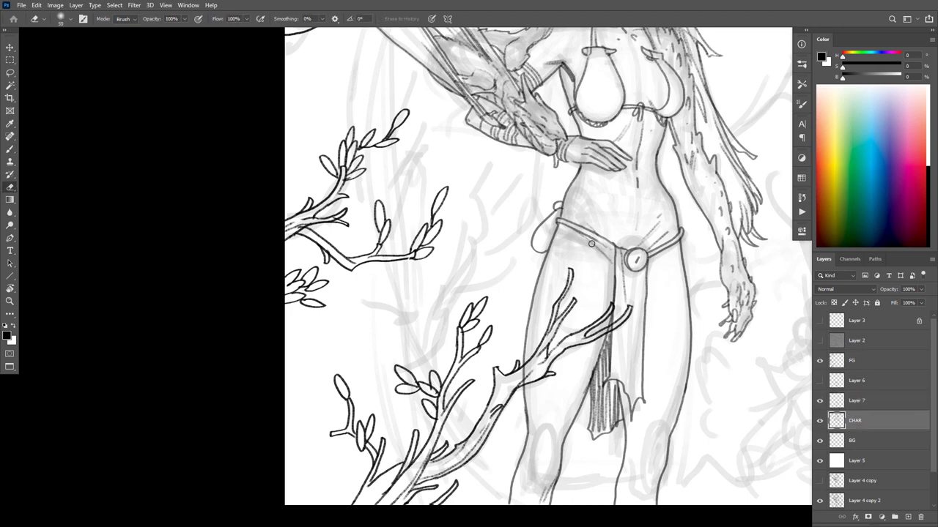
Reinforce the belt and front panel lines beside the buckle on Layer 7 and merge the layer into CHAR
key(b)
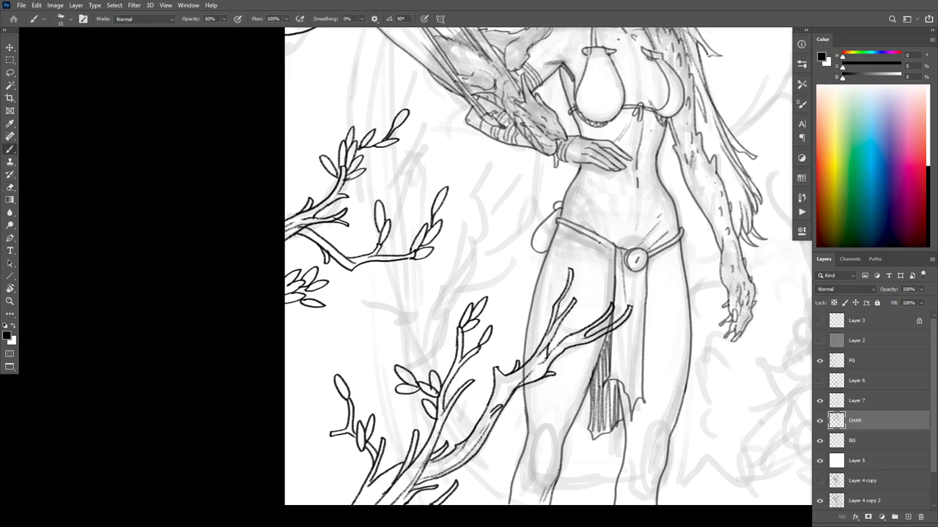
click(843, 399)
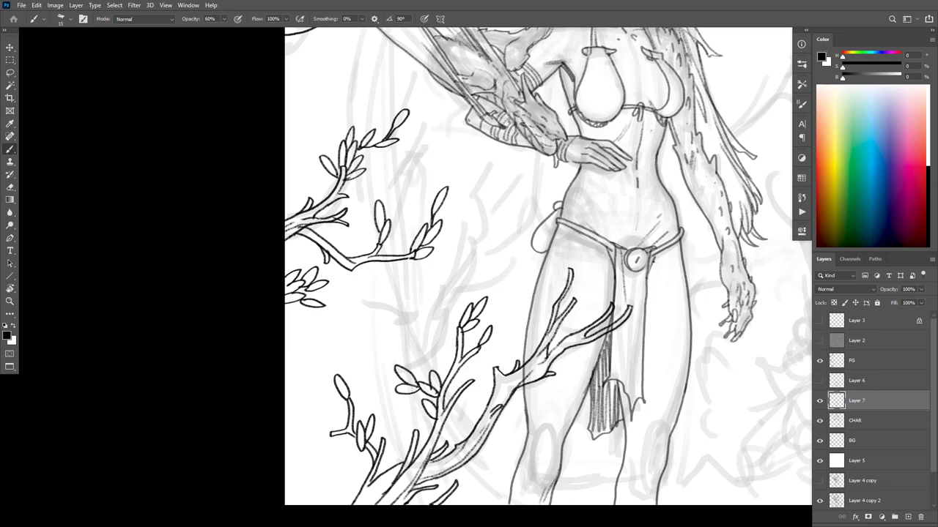
drag(612, 251, 614, 273)
drag(589, 242, 613, 252)
key(ctrl+e)
Add crease strokes inside the far hip and long vertical fold lines down the loincloth's front panel
key(e)
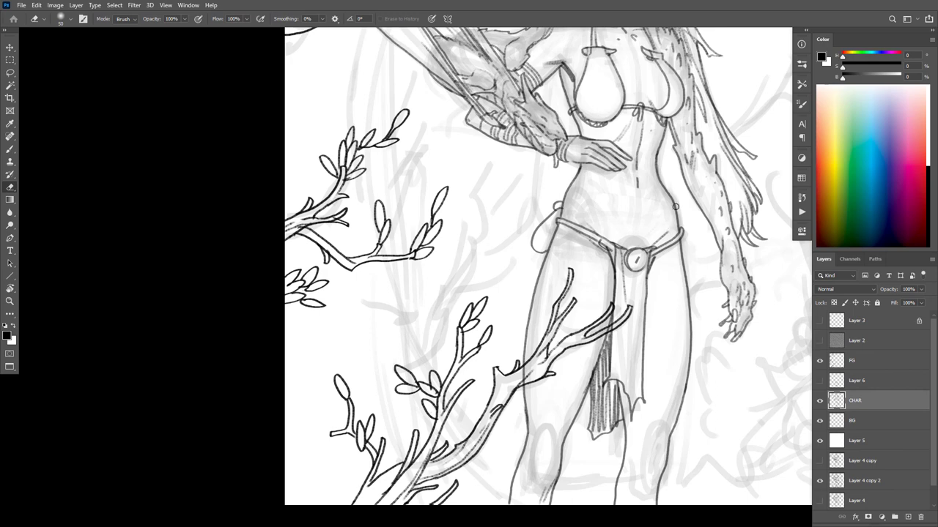
key(b)
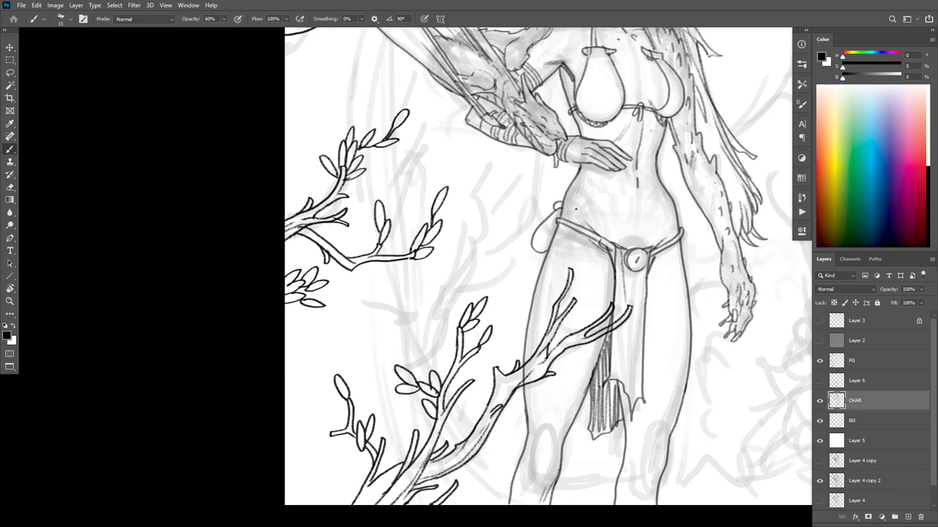
mouse_move(661, 224)
mouse_down()
mouse_move(650, 237)
mouse_move(653, 228)
mouse_up()
drag(700, 316, 708, 231)
drag(632, 183, 632, 252)
drag(630, 212, 628, 272)
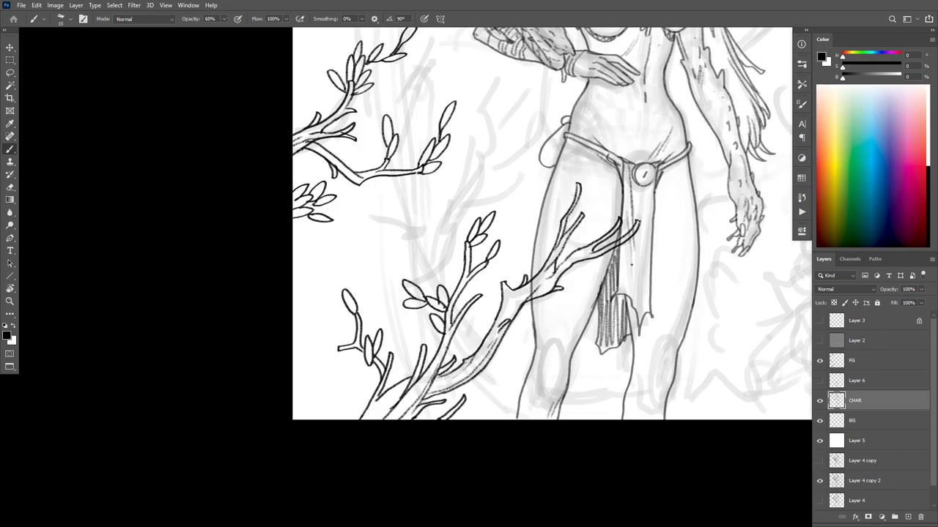
drag(638, 236, 635, 306)
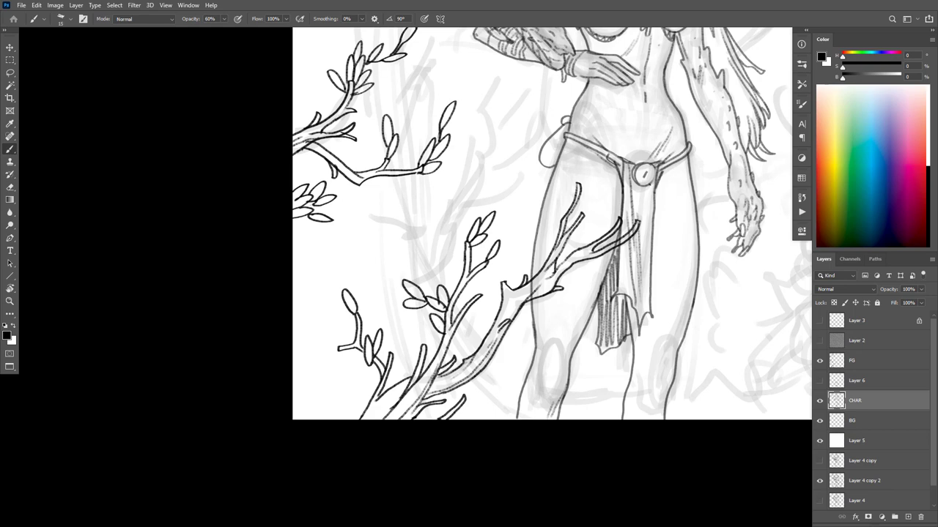
Delete the hidden Layer 6 that holds the old lower body
scroll(558, 269, up, 5)
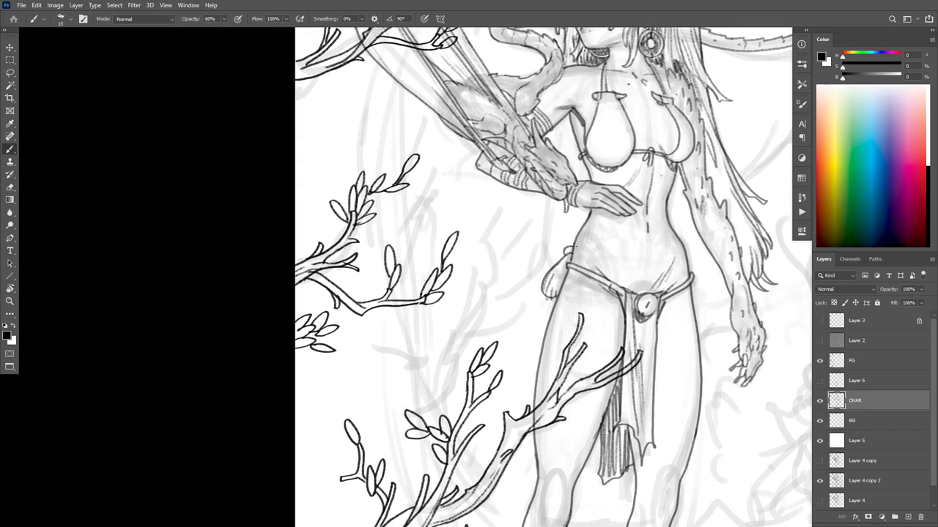
drag(719, 268, 706, 373)
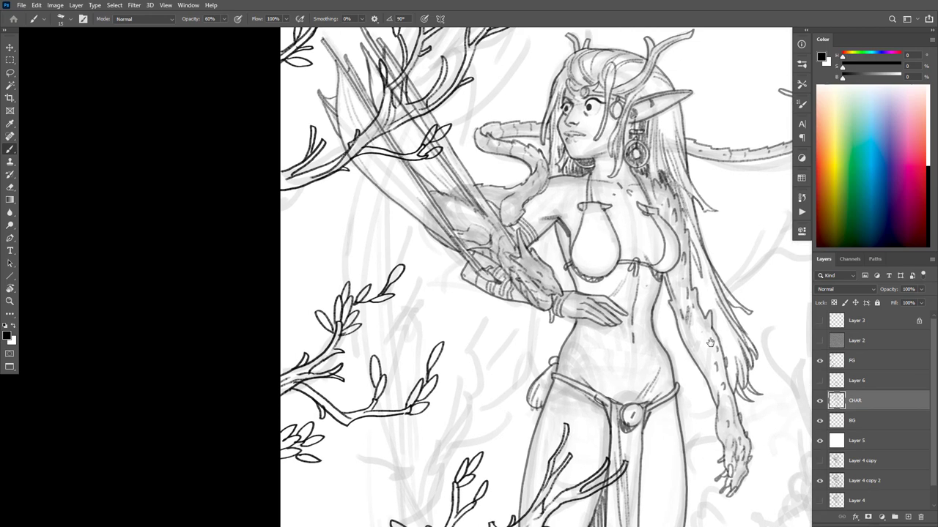
mouse_move(712, 339)
mouse_down()
mouse_move(737, 361)
mouse_move(690, 410)
mouse_up()
scroll(737, 360, up, 6)
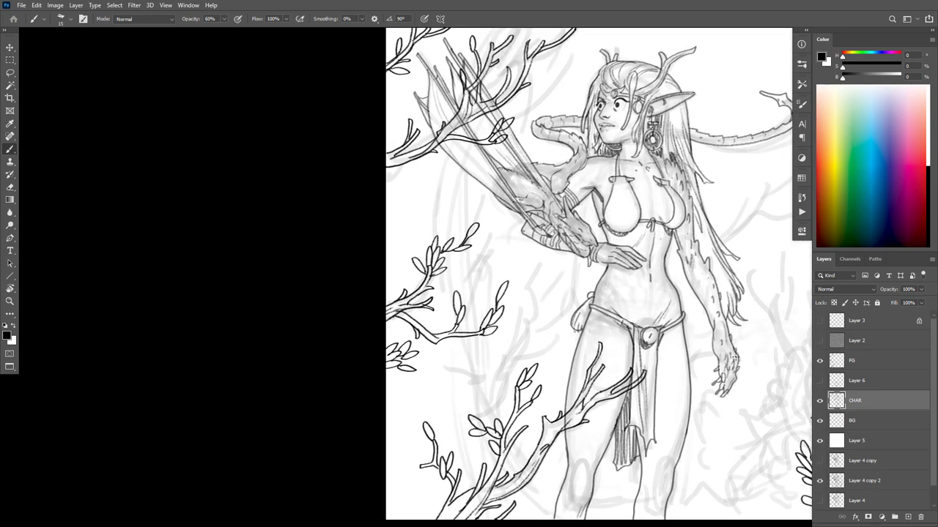
click(847, 385)
key(Delete)
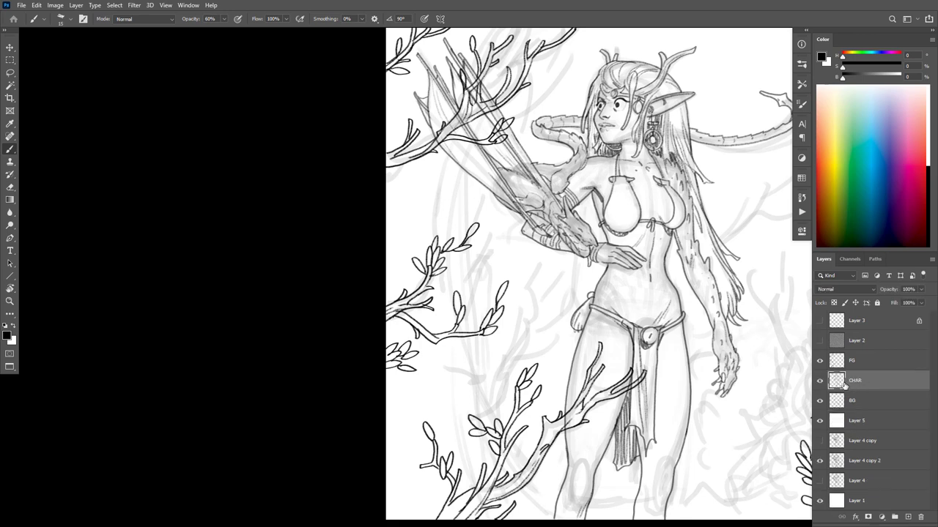
drag(716, 355, 715, 376)
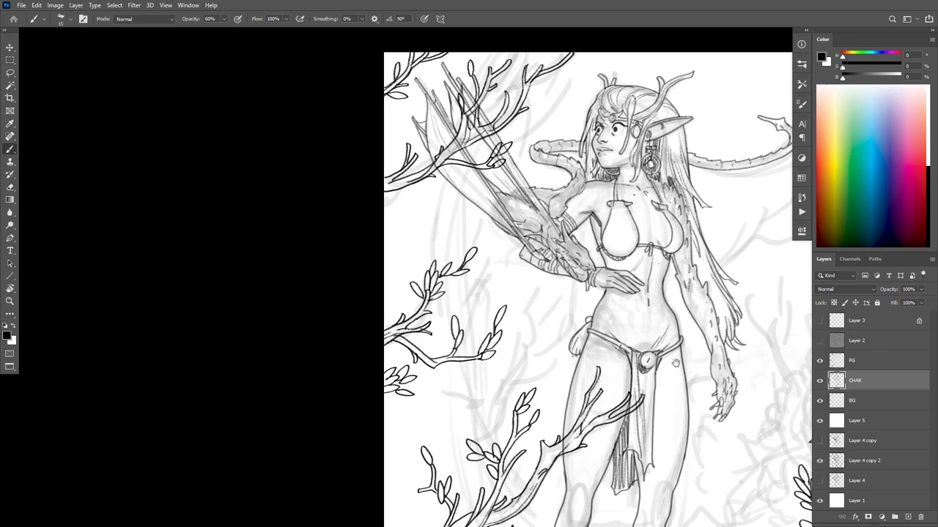
drag(677, 349, 699, 464)
drag(635, 241, 643, 245)
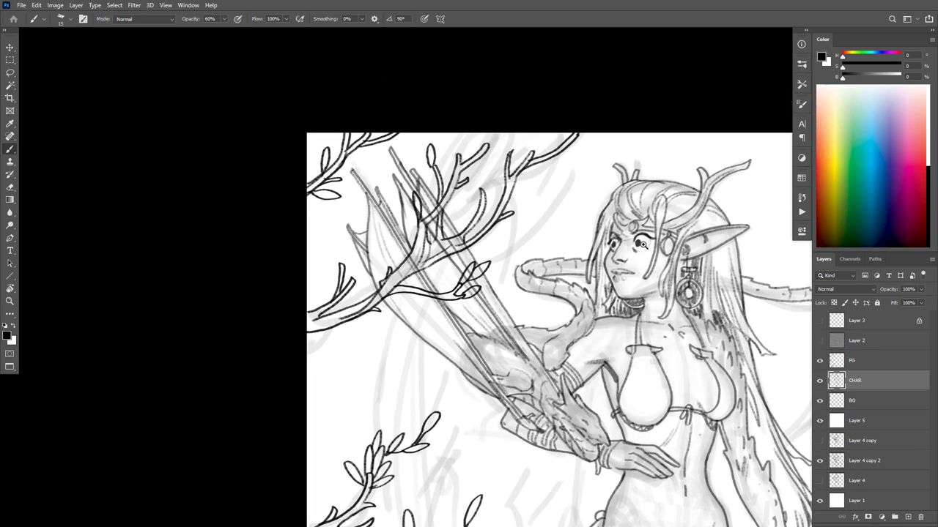
ctrl+click(643, 244)
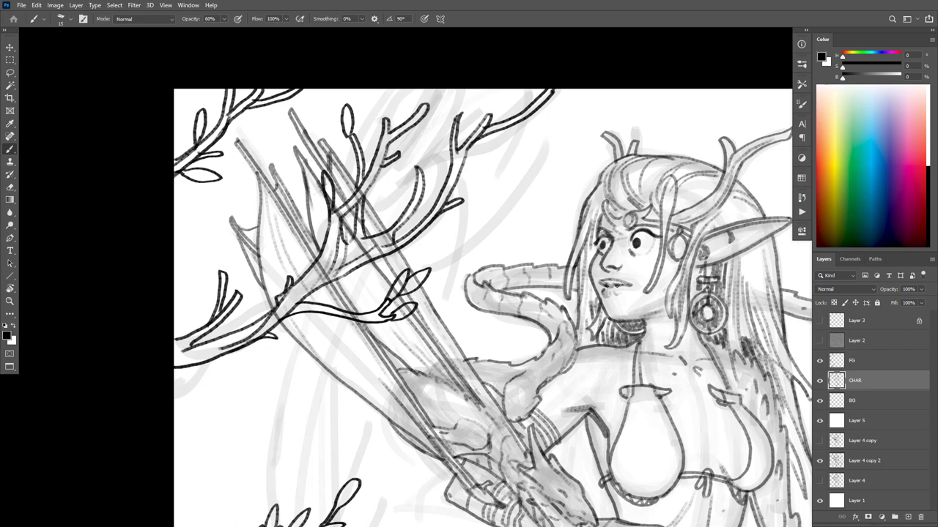
Trim the line work around the elf's mouth on the CHAR layer with a smaller eraser
key(e)
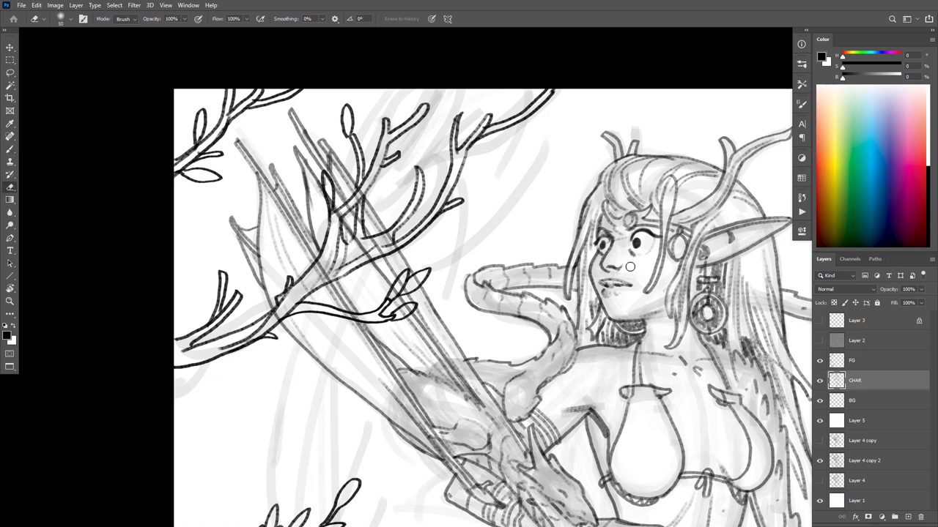
key(bracketleft)
drag(620, 280, 600, 279)
key(b)
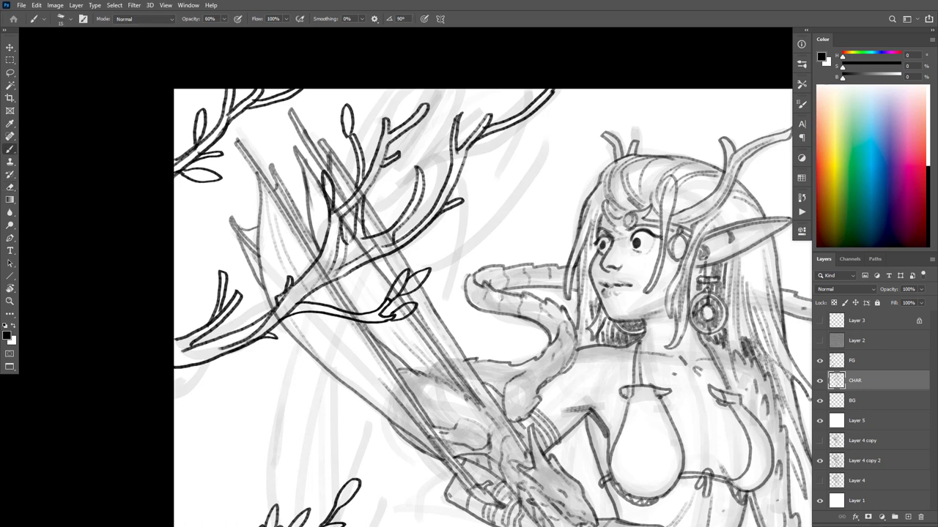
Erase and redraw the irises and pupils in both of the elf's eyes
key(e)
drag(637, 239, 638, 240)
key(b)
key(e)
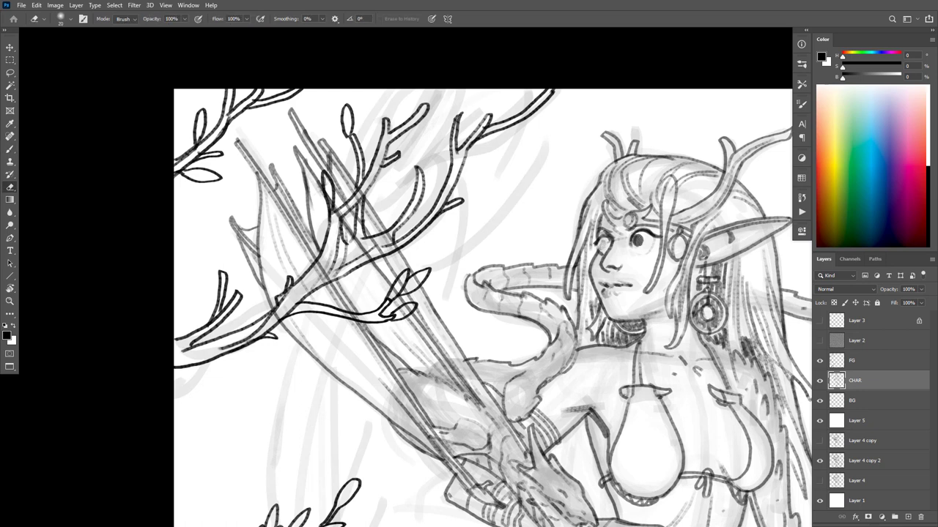
key(b)
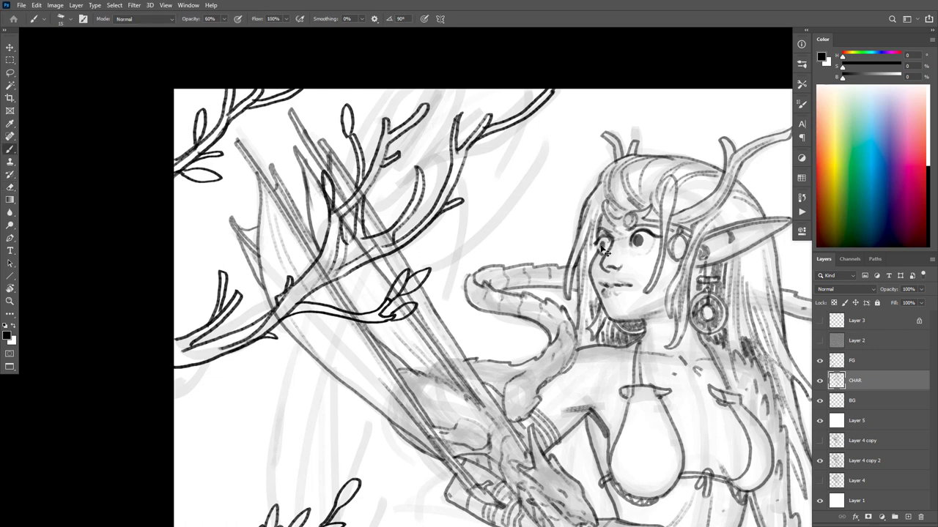
drag(602, 242, 603, 245)
key(e)
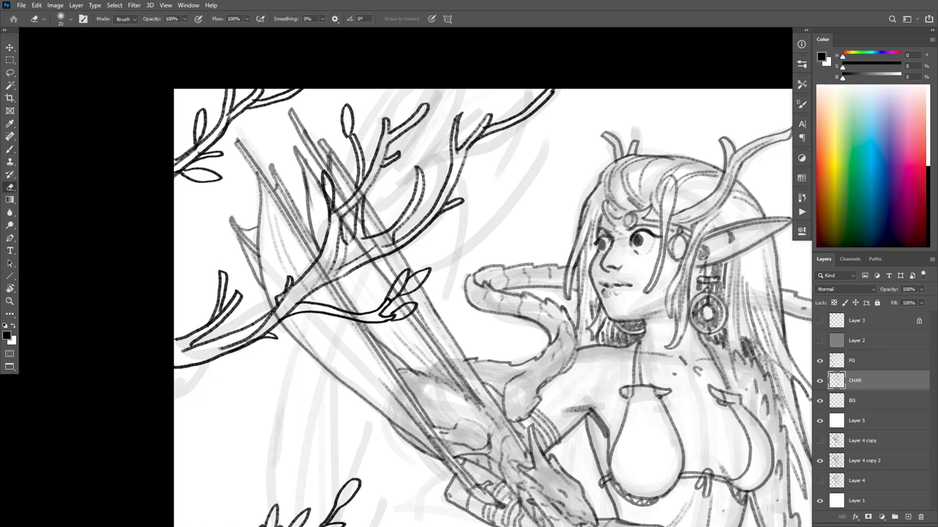
key(b)
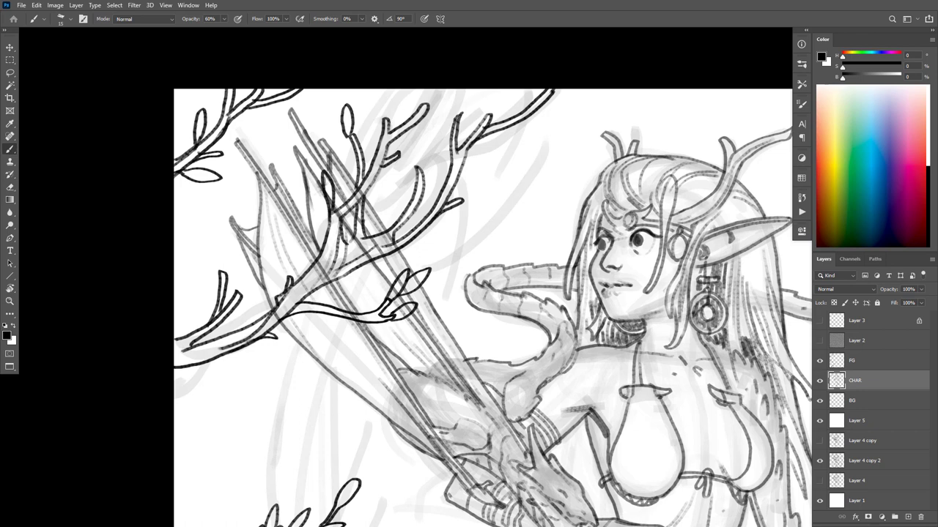
key(e)
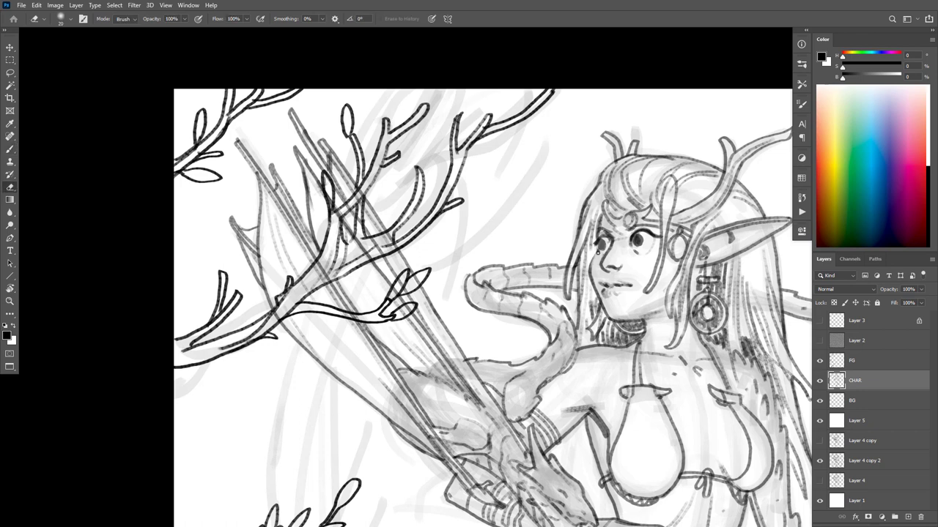
key(b)
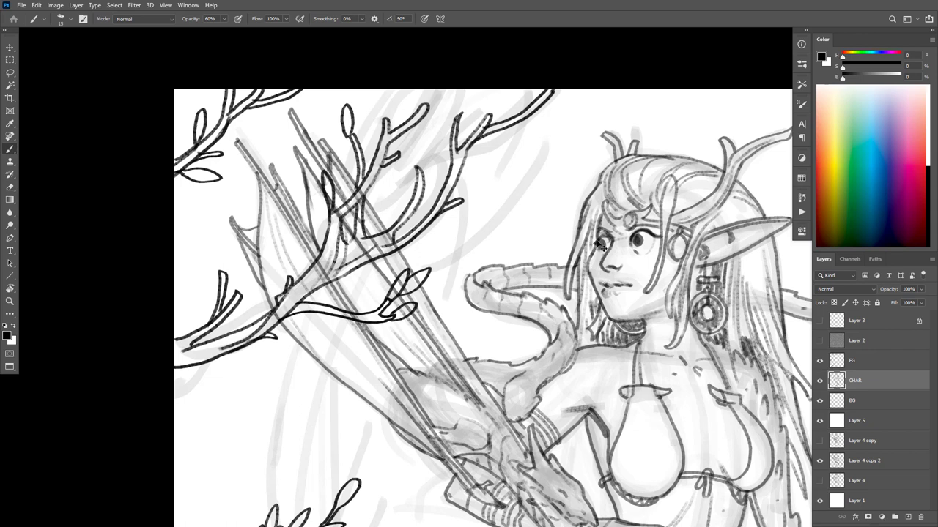
Undo the last eye stroke and redraw the far side of the face from the eye down to the chin
key(ctrl+z)
drag(593, 248, 590, 278)
key(ctrl+z)
drag(595, 246, 589, 270)
key(e)
drag(590, 255, 597, 296)
key(b)
drag(594, 248, 600, 303)
key(e)
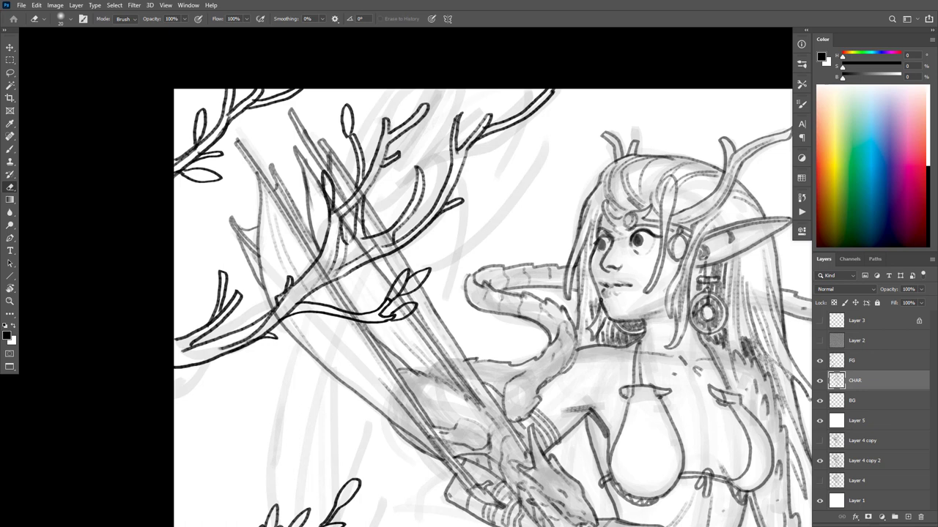
Refine the chin and brow and hatch the shadow below the jaw and in the hair on the far side
key(b)
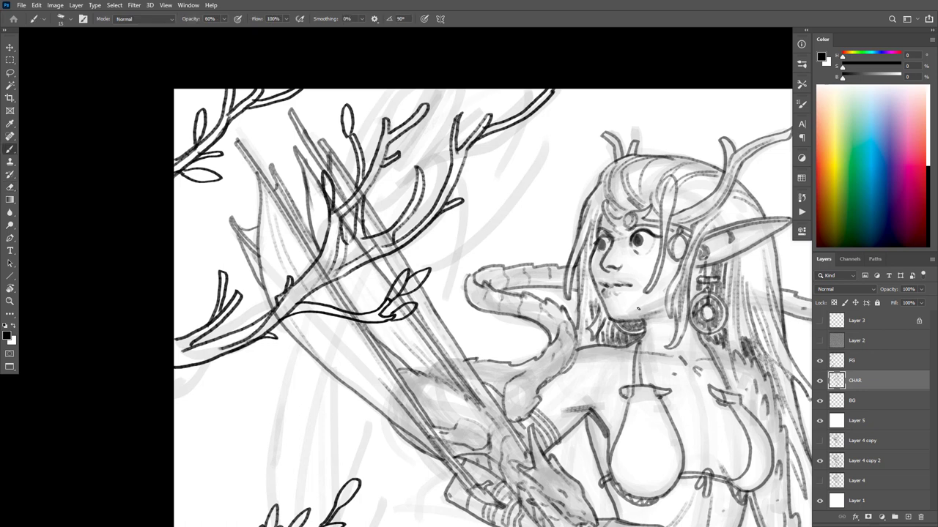
key(e)
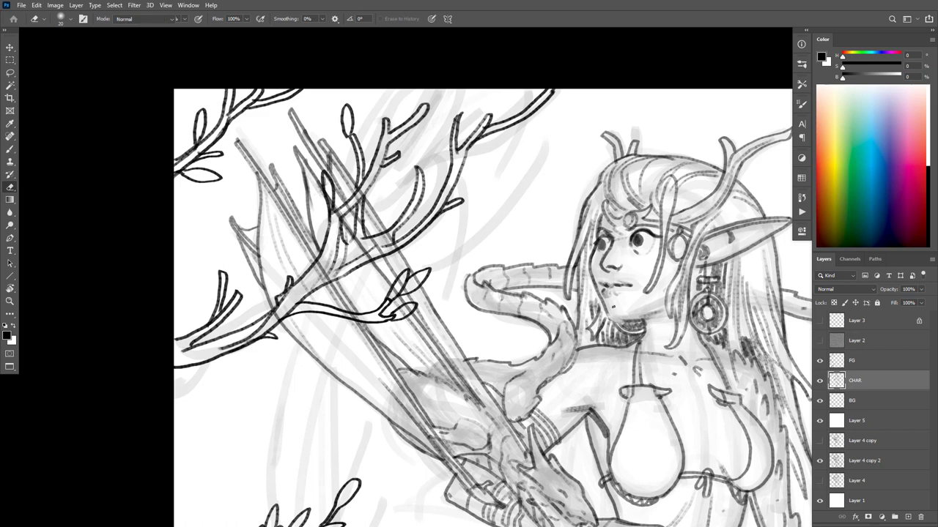
key(b)
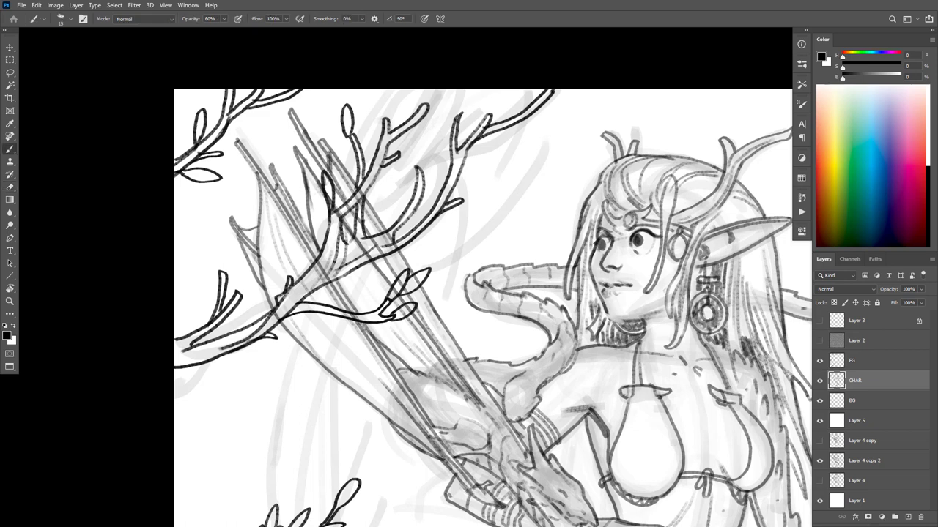
drag(613, 316, 627, 321)
drag(607, 322, 611, 338)
drag(595, 287, 586, 318)
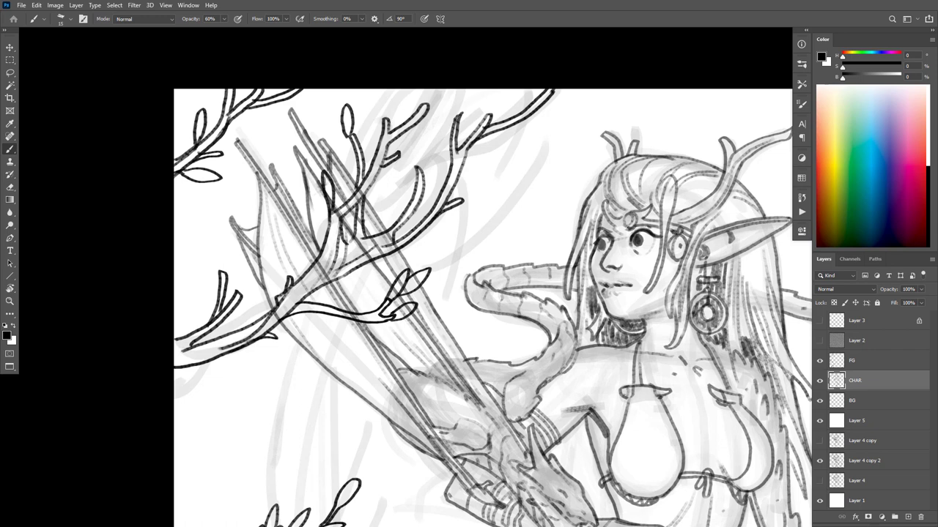
mouse_move(606, 227)
mouse_down()
mouse_move(597, 229)
mouse_move(618, 217)
mouse_move(590, 223)
mouse_up()
Add a short stroke near the base of the near antler and flip the canvas horizontally
drag(706, 306, 696, 296)
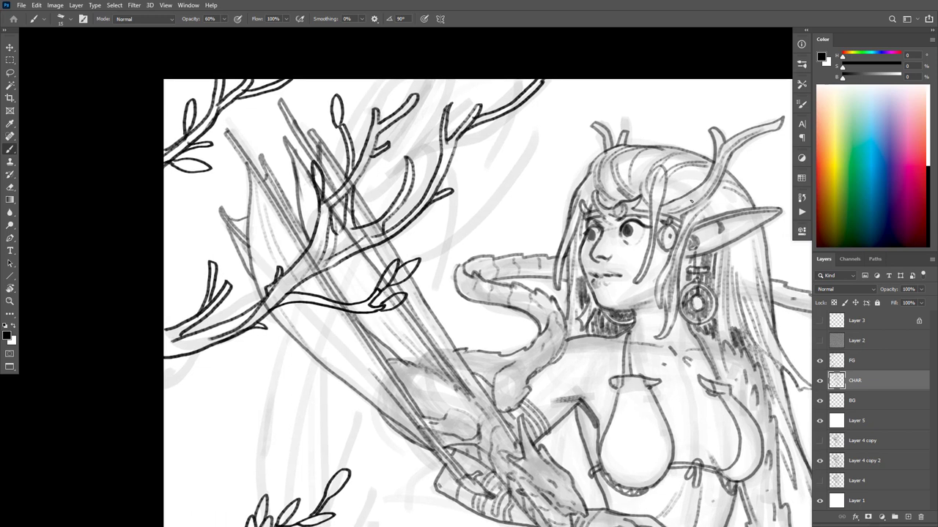
drag(691, 197, 707, 200)
scroll(722, 205, down, 5)
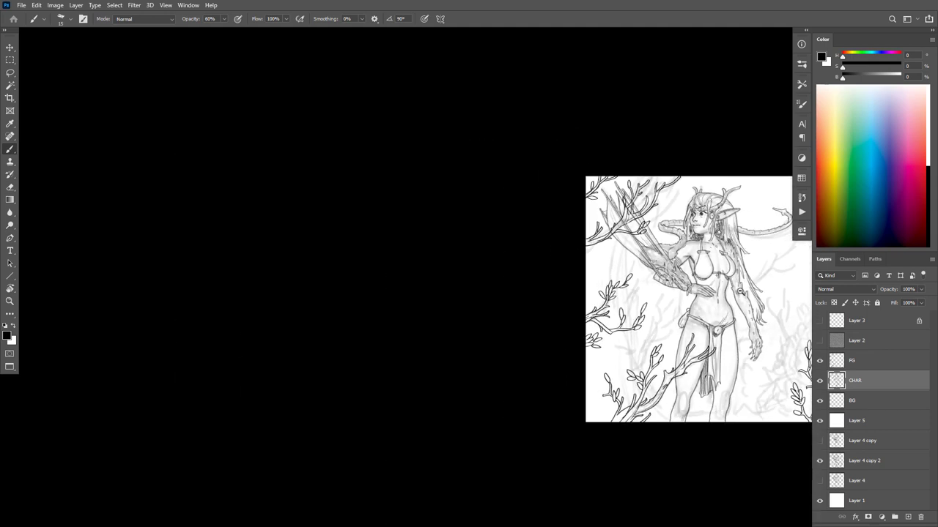
key(ctrl+shift+h)
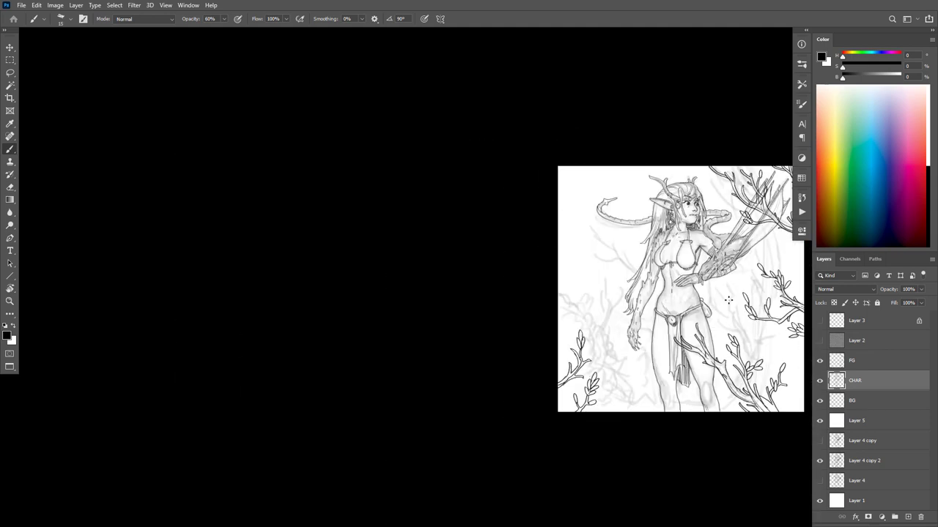
scroll(738, 307, up, 2)
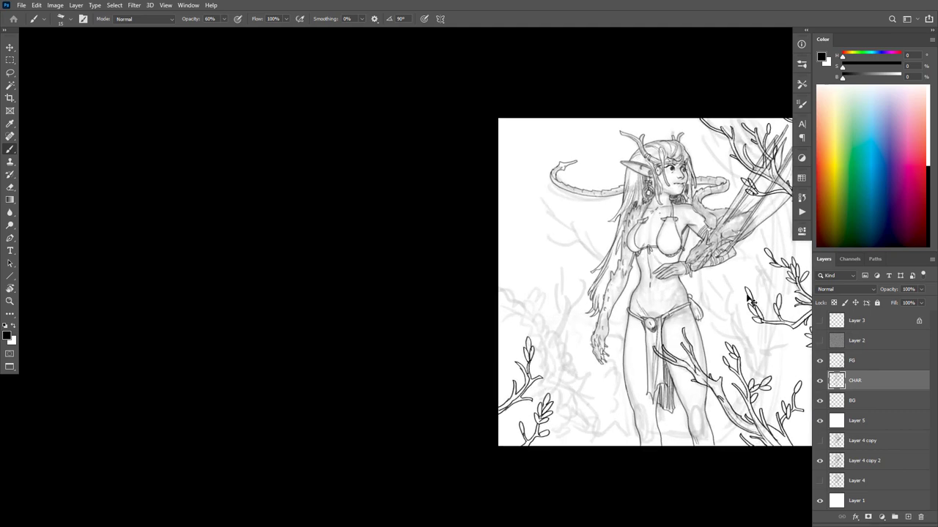
drag(721, 315, 691, 328)
scroll(777, 283, up, 2)
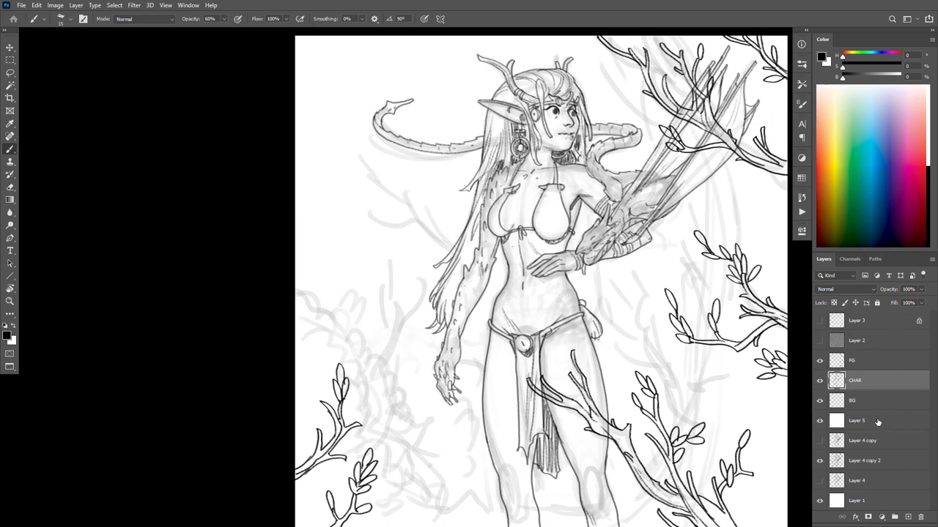
Sketch background branch lines on the BG layer between the elf's antlers and the upper foreground branches
click(861, 402)
drag(718, 335, 612, 392)
mouse_move(486, 116)
mouse_down()
mouse_move(527, 169)
mouse_move(553, 184)
mouse_up()
mouse_move(502, 137)
mouse_down()
mouse_move(558, 185)
mouse_move(531, 169)
mouse_move(491, 116)
mouse_up()
key(ctrl+z)
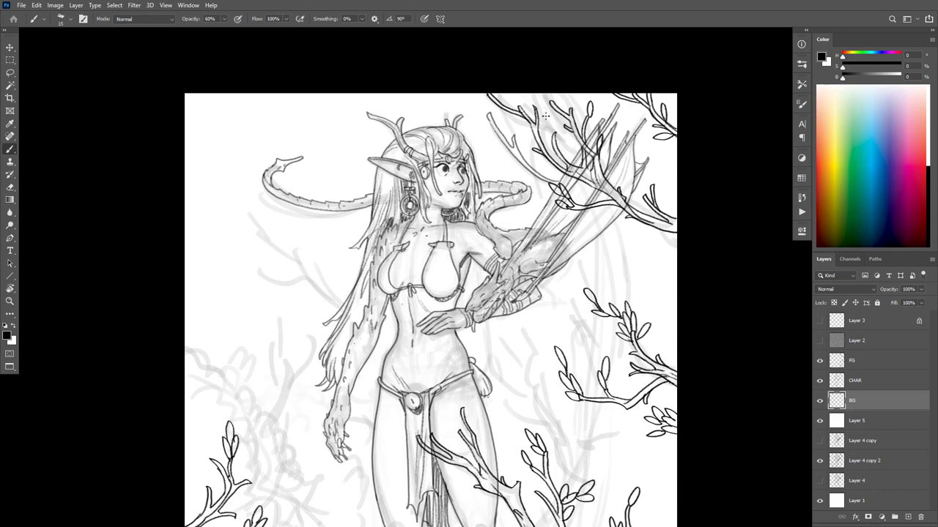
drag(536, 101, 573, 146)
Lower the opacity of the FG and CHAR layers to 40% and make BG the active layer
click(819, 401)
click(820, 401)
click(866, 382)
shift+click(874, 361)
drag(891, 292, 875, 293)
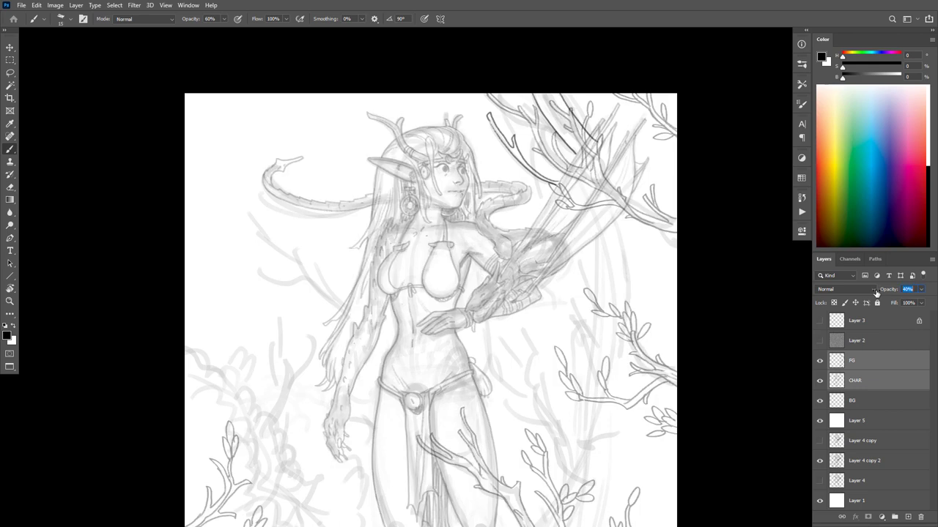
click(854, 400)
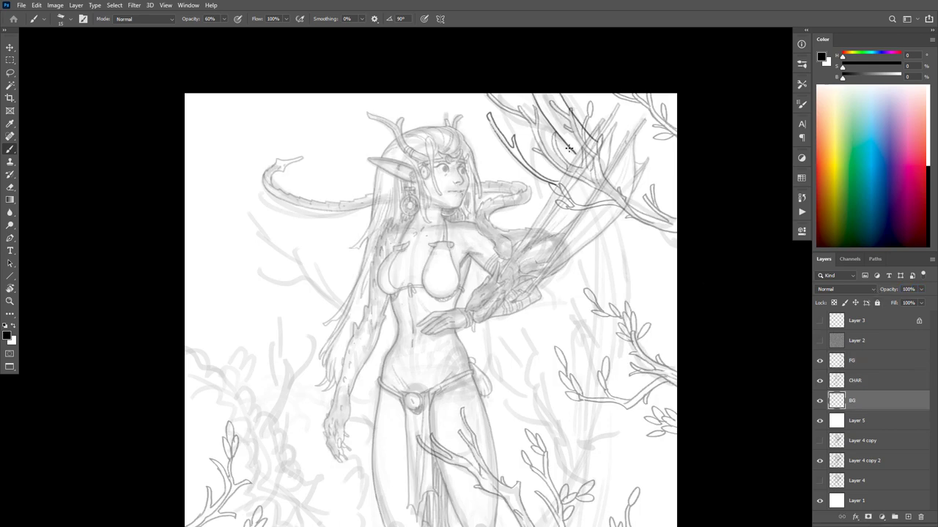
Draw the long curved outlines of a background trunk descending from the upper branches behind the dragon's wing
mouse_move(570, 149)
mouse_down()
mouse_move(595, 185)
mouse_move(624, 271)
mouse_up()
mouse_move(563, 142)
mouse_down()
mouse_move(600, 227)
mouse_move(614, 297)
mouse_up()
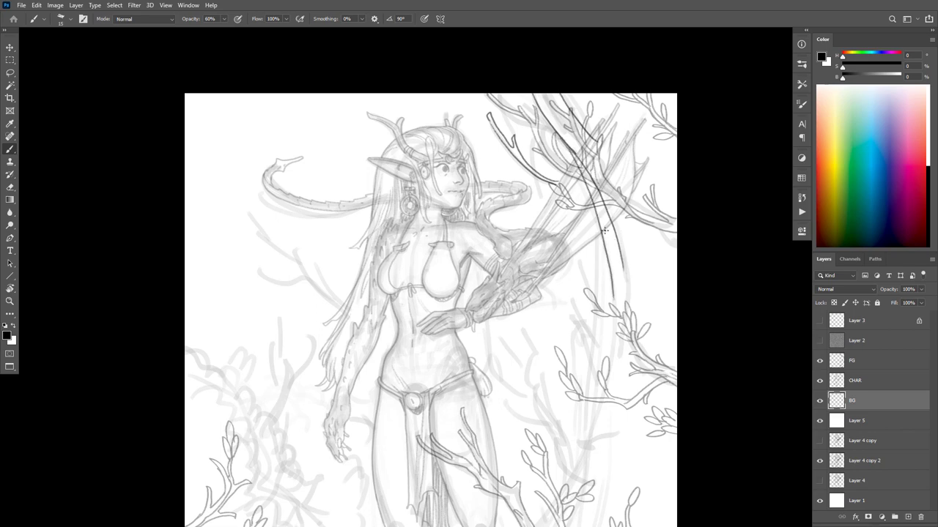
drag(606, 242, 617, 306)
drag(622, 268, 623, 311)
drag(607, 252, 586, 418)
key(ctrl+z)
Add a forked side branch beside the background trunk and short bark lines along the trunk
mouse_move(613, 261)
mouse_down()
mouse_move(611, 330)
mouse_move(592, 405)
mouse_move(595, 371)
mouse_move(558, 301)
mouse_up()
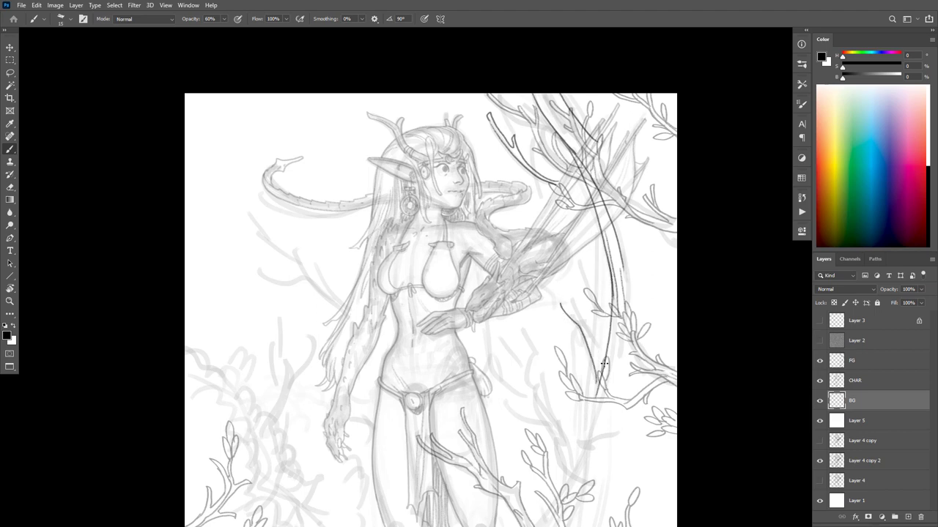
mouse_move(603, 363)
mouse_down()
mouse_move(574, 301)
mouse_move(591, 338)
mouse_move(557, 288)
mouse_move(559, 301)
mouse_move(613, 302)
mouse_move(607, 276)
mouse_move(634, 277)
mouse_up()
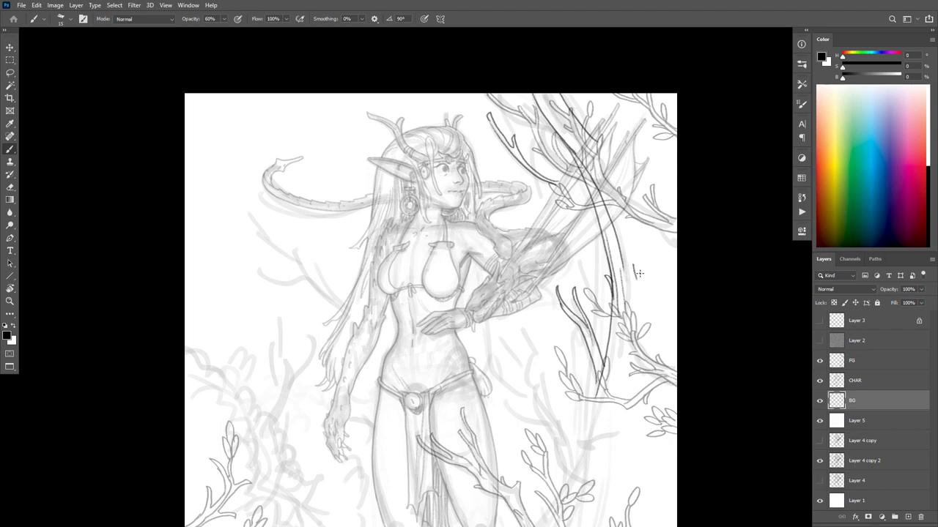
key(ctrl+z)
drag(617, 224, 634, 287)
mouse_move(613, 249)
mouse_down()
mouse_move(611, 227)
mouse_move(630, 308)
mouse_up()
Erase the lower part of the thin background branch near the antlers and redraw it thicker, extending to the trunk
drag(628, 376, 610, 452)
key(e)
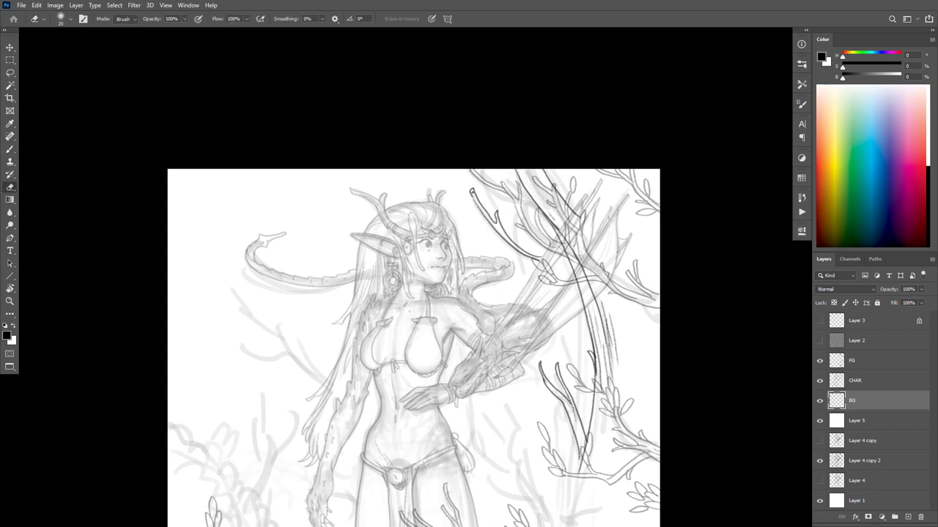
key(b)
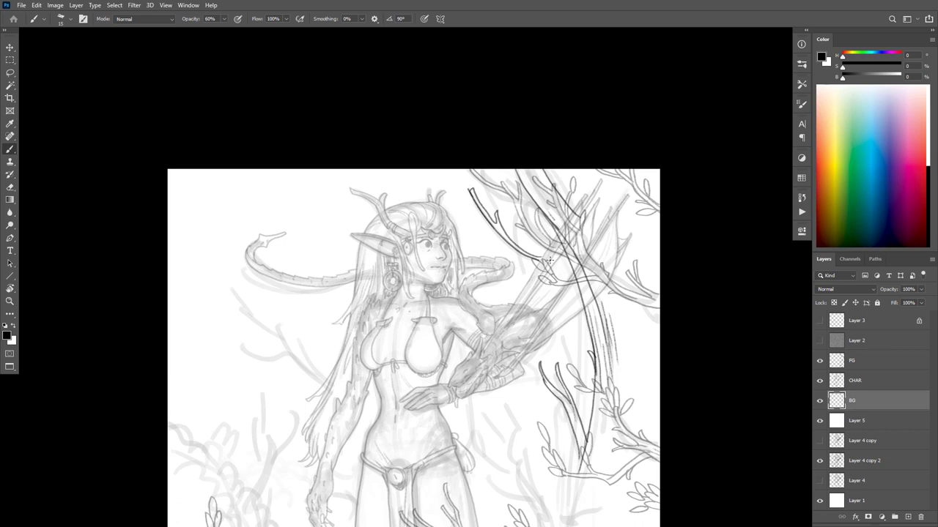
key(e)
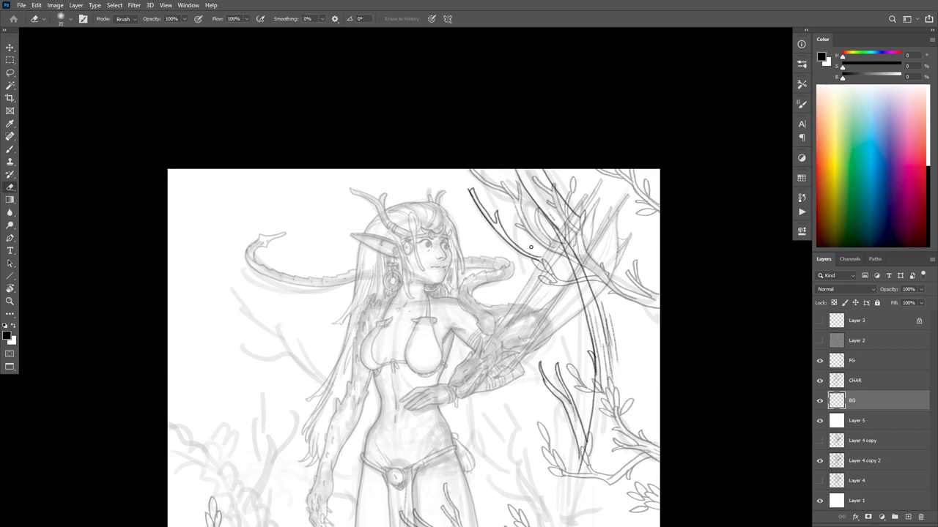
key(b)
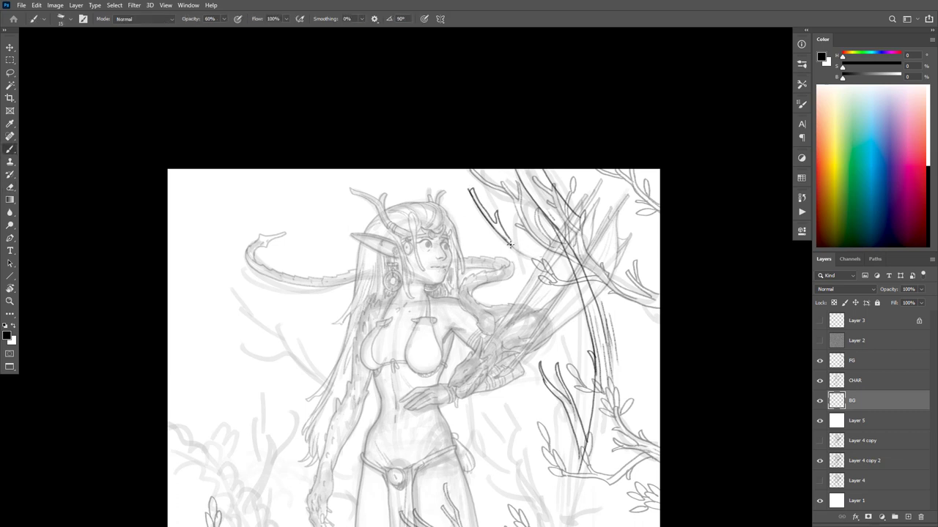
drag(510, 245, 549, 272)
drag(505, 231, 582, 291)
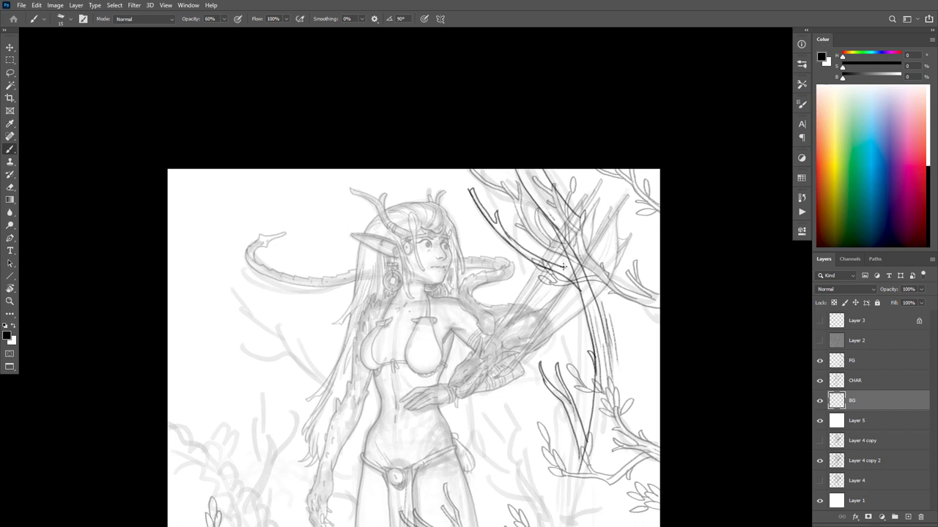
Draw the upper background branch outlines and long bark lines running down the trunk from the canvas's upper edge
drag(519, 167, 553, 218)
mouse_move(533, 183)
mouse_down()
mouse_move(573, 233)
mouse_move(564, 219)
mouse_up()
drag(565, 183, 585, 206)
mouse_move(637, 328)
mouse_down()
mouse_move(592, 187)
mouse_move(623, 242)
mouse_up()
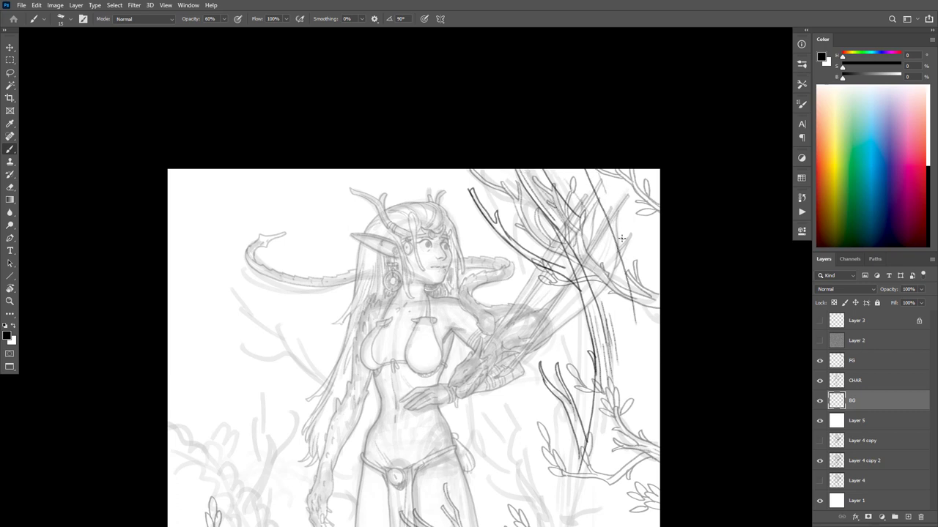
drag(606, 183, 637, 275)
drag(629, 172, 645, 292)
mouse_move(600, 204)
mouse_down()
mouse_move(627, 328)
mouse_move(624, 373)
mouse_up()
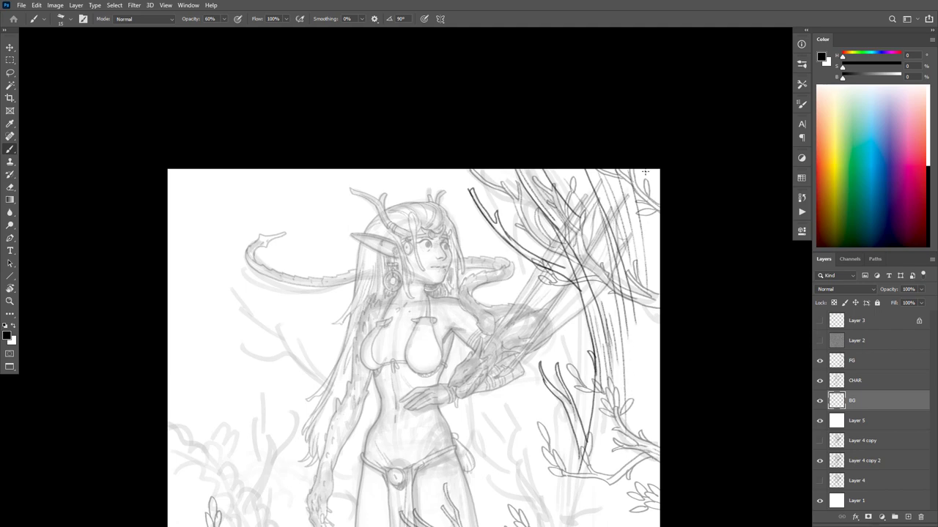
drag(614, 170, 651, 271)
drag(590, 171, 614, 222)
Extend the trunk's bark lines downward and redo the strokes where the forked side branch joins the trunk
drag(651, 361, 676, 189)
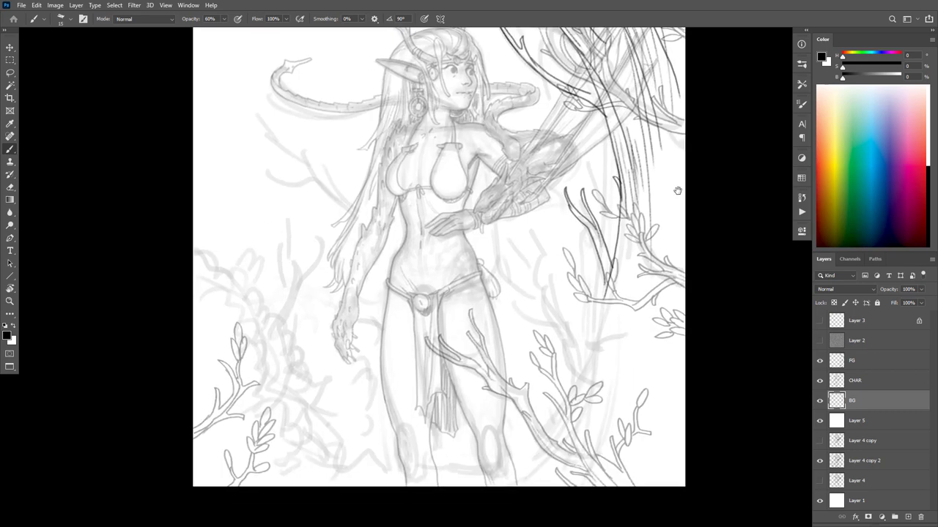
drag(643, 135, 648, 223)
drag(619, 246, 606, 300)
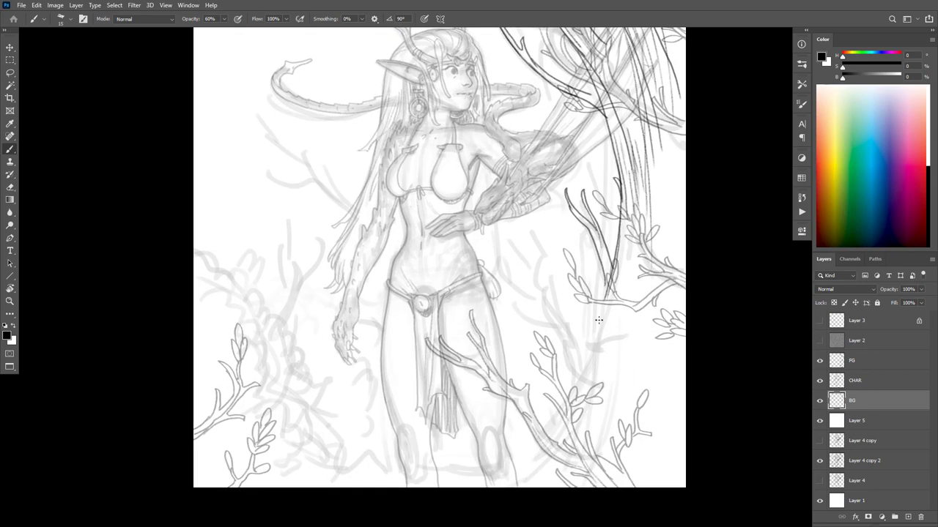
key(ctrl+z)
drag(614, 255, 605, 296)
Erase the overlapping lines around the forked side branch beside the trunk and redraw its outer twig with a forked tip
key(e)
key(b)
drag(592, 236, 605, 281)
key(e)
mouse_move(602, 235)
mouse_down()
mouse_move(587, 189)
mouse_move(585, 214)
mouse_up()
key(b)
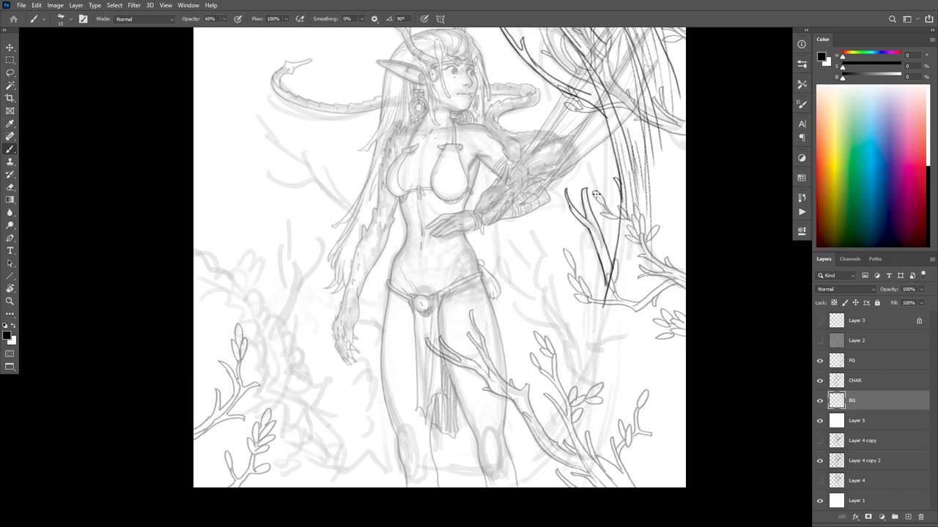
key(ctrl+z)
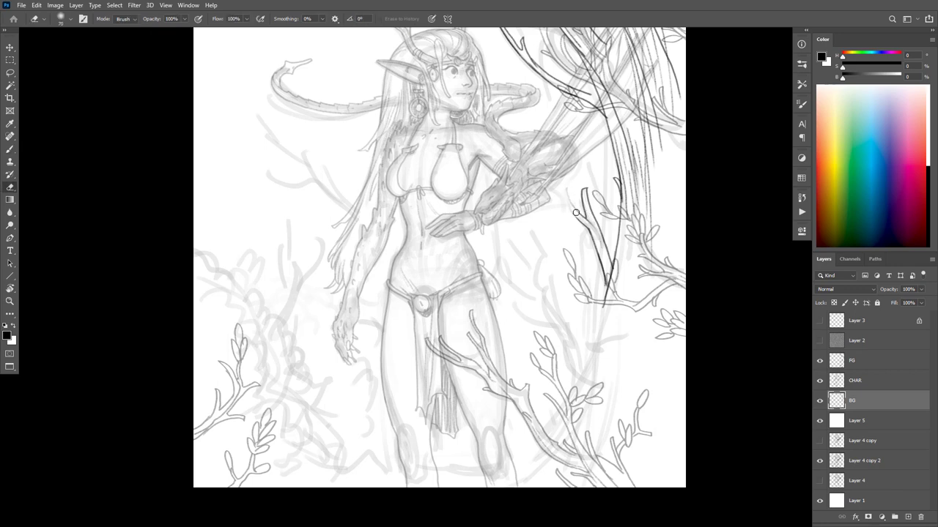
drag(579, 221, 561, 199)
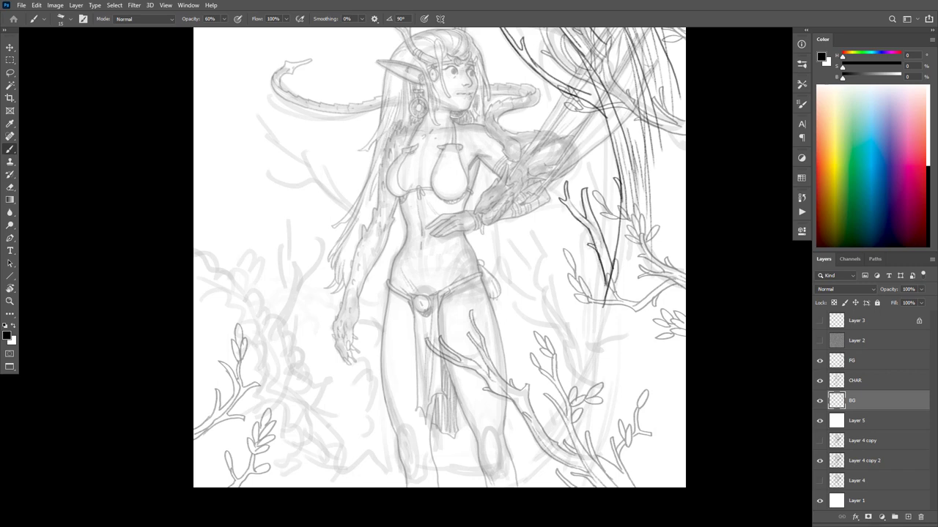
Add short bark strokes below the foreground branch and extend the trunk's outline in a long curve down to the elf's knee
mouse_move(635, 346)
mouse_down()
mouse_move(627, 291)
mouse_move(645, 346)
mouse_move(643, 329)
mouse_up()
key(f)
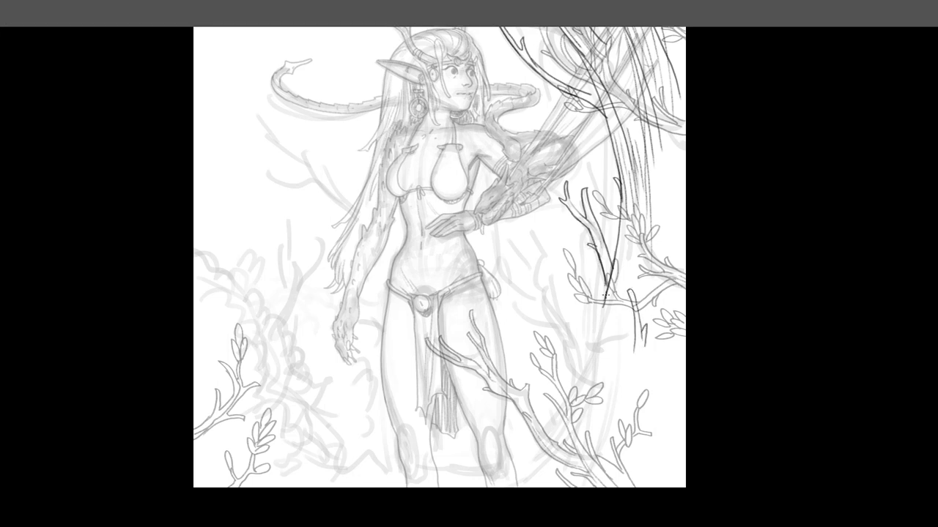
key(f)
mouse_move(605, 296)
mouse_down()
mouse_move(573, 381)
mouse_move(542, 435)
mouse_move(511, 461)
mouse_up()
Draw a bare, multi-forked branch growing from the trunk beside the elf's hip and outline where its base meets the trunk
mouse_move(582, 361)
mouse_down()
mouse_move(551, 293)
mouse_move(554, 278)
mouse_up()
mouse_move(567, 353)
mouse_down()
mouse_move(519, 315)
mouse_move(534, 307)
mouse_move(554, 323)
mouse_move(514, 304)
mouse_move(551, 304)
mouse_move(554, 322)
mouse_move(546, 290)
mouse_move(528, 287)
mouse_move(522, 267)
mouse_move(539, 291)
mouse_move(560, 268)
mouse_move(549, 289)
mouse_move(531, 228)
mouse_move(539, 288)
mouse_move(512, 236)
mouse_move(536, 273)
mouse_move(562, 266)
mouse_move(555, 243)
mouse_move(548, 286)
mouse_move(549, 267)
mouse_move(520, 275)
mouse_move(540, 301)
mouse_move(516, 285)
mouse_move(502, 252)
mouse_move(498, 265)
mouse_move(543, 306)
mouse_up()
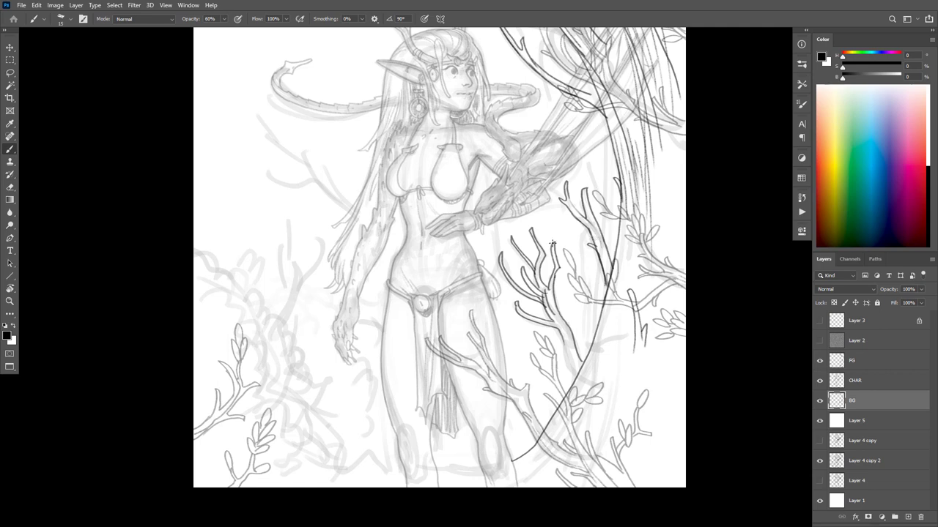
drag(562, 341, 574, 374)
drag(571, 367, 550, 419)
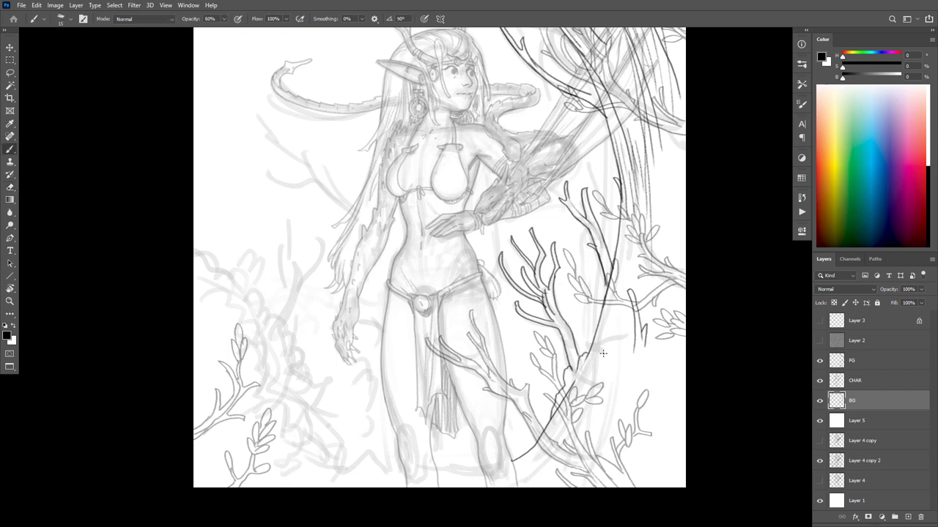
Draw scalloped foliage clumps beside the trunk and behind the branches at the canvas's right edge
mouse_move(606, 349)
mouse_down()
mouse_move(593, 372)
mouse_move(601, 374)
mouse_move(605, 345)
mouse_move(621, 337)
mouse_move(629, 372)
mouse_move(628, 335)
mouse_move(606, 331)
mouse_up()
mouse_move(678, 198)
mouse_down()
mouse_move(664, 245)
mouse_move(678, 241)
mouse_up()
drag(677, 172, 656, 175)
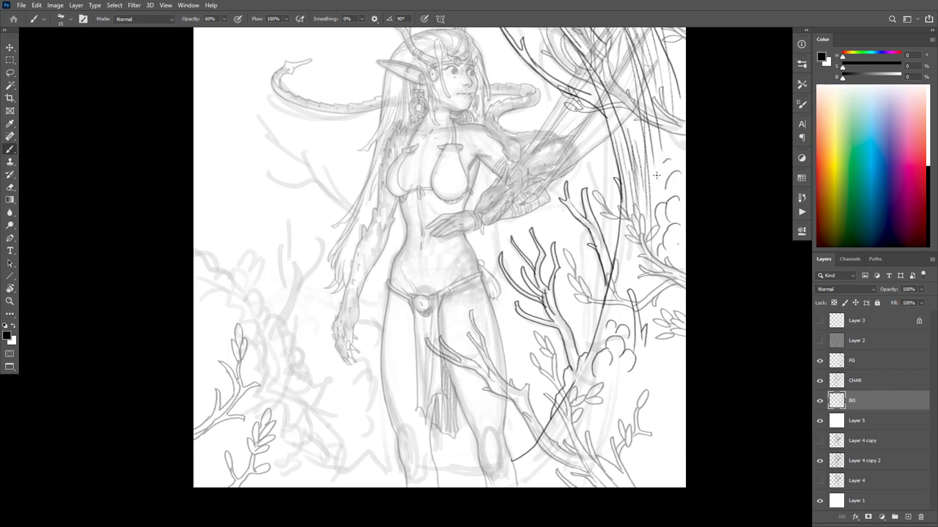
Draw long curved bark lines down the lower trunk, sweeping toward the elf's knees at the canvas's lower edge
drag(638, 352, 676, 268)
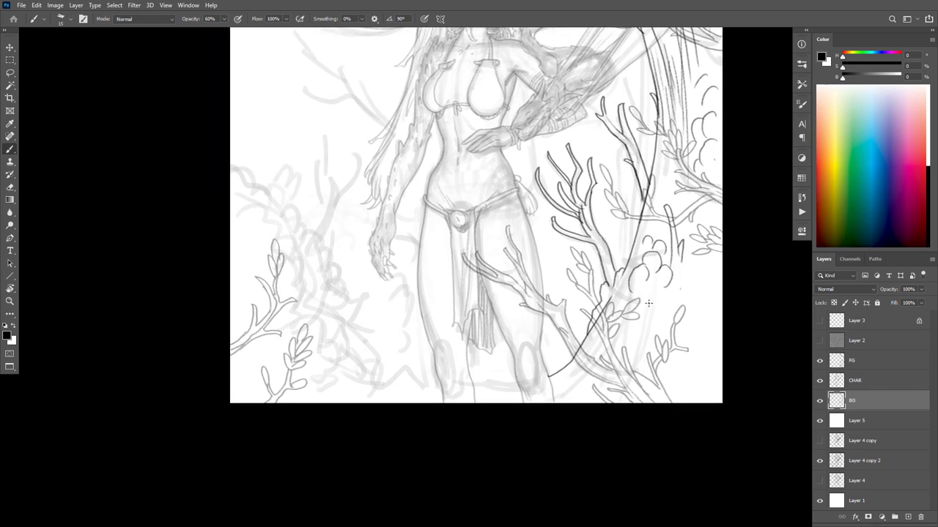
drag(645, 313, 613, 400)
drag(627, 349, 599, 403)
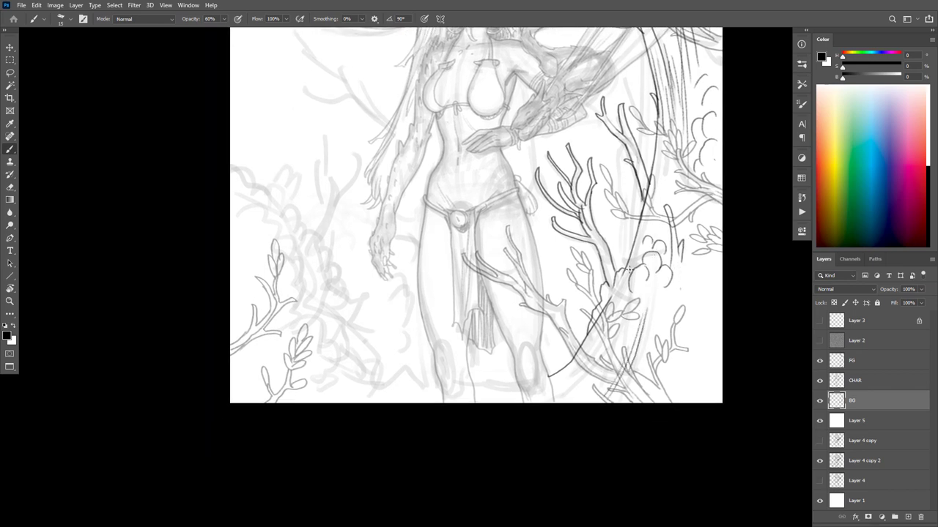
drag(630, 268, 577, 378)
drag(612, 335, 556, 402)
drag(571, 375, 518, 403)
Draw scalloped bush outlines at the trunk's base by the elf's knees and across the canvas's lower right corner
mouse_move(562, 361)
mouse_down()
mouse_move(535, 378)
mouse_move(505, 396)
mouse_up()
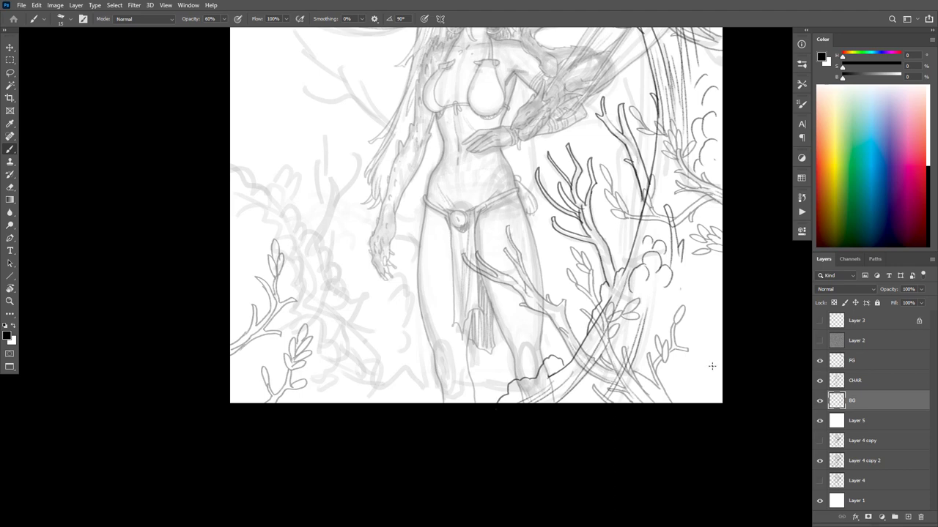
mouse_move(721, 339)
mouse_down()
mouse_move(686, 388)
mouse_move(676, 381)
mouse_up()
mouse_move(691, 334)
mouse_down()
mouse_move(662, 403)
mouse_move(692, 385)
mouse_move(665, 395)
mouse_move(641, 383)
mouse_move(594, 396)
mouse_up()
key(space)
mouse_move(657, 191)
mouse_down()
mouse_move(733, 261)
mouse_move(747, 302)
mouse_up()
mouse_move(708, 386)
mouse_down()
mouse_move(701, 405)
mouse_move(695, 391)
mouse_up()
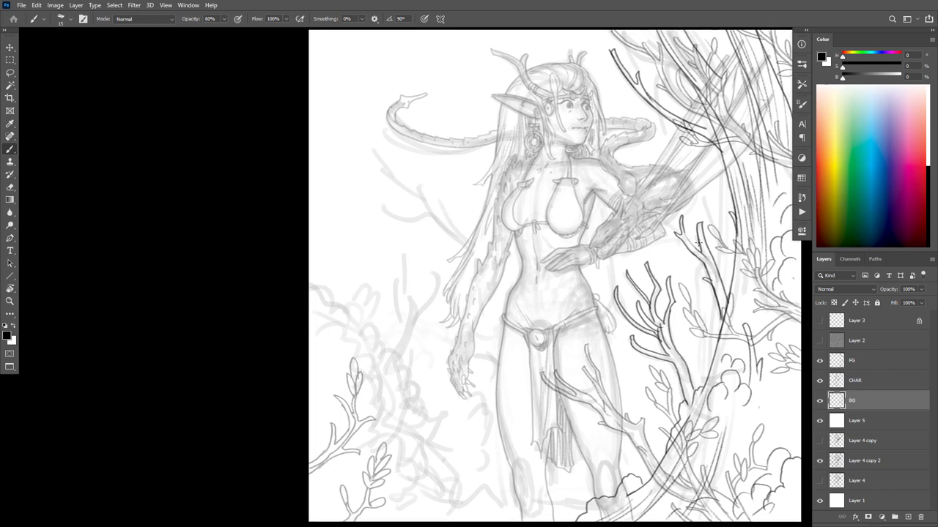
On the CHAR layer, draw long hair strands hanging behind the elf's lowered arm and along the far side of her waist
click(861, 388)
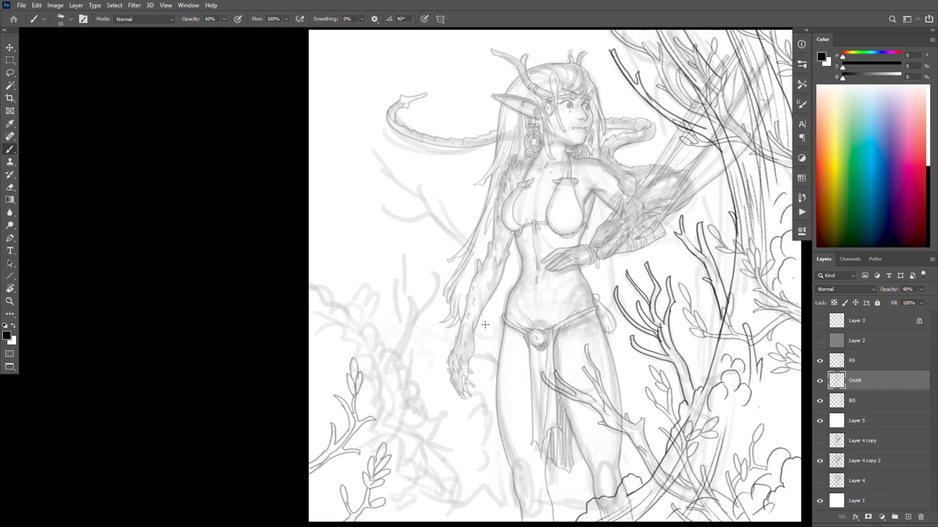
key(Tab)
key(Tab)
key(Tab)
key(Tab)
key(Tab)
key(Tab)
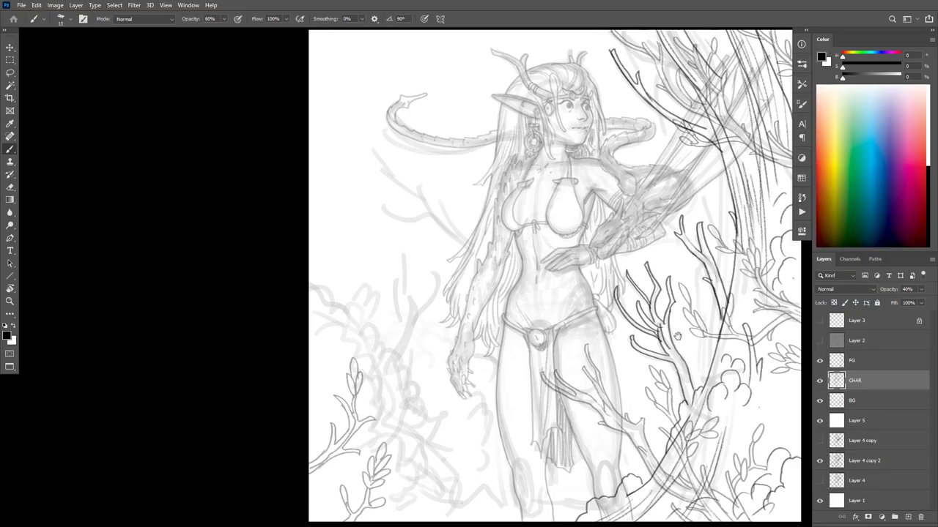
On the BG layer, draw a bare background branch with upright twigs, reaching outward from behind the elf's long hair
drag(685, 336, 700, 317)
click(857, 399)
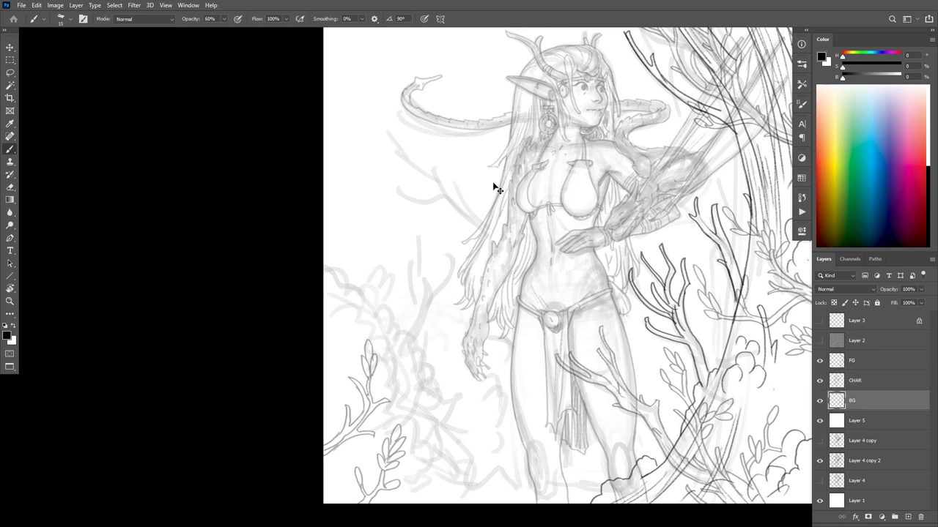
drag(488, 226, 455, 181)
mouse_move(483, 230)
mouse_down()
mouse_move(443, 197)
mouse_move(456, 202)
mouse_move(434, 166)
mouse_move(427, 172)
mouse_move(410, 158)
mouse_move(382, 123)
mouse_up()
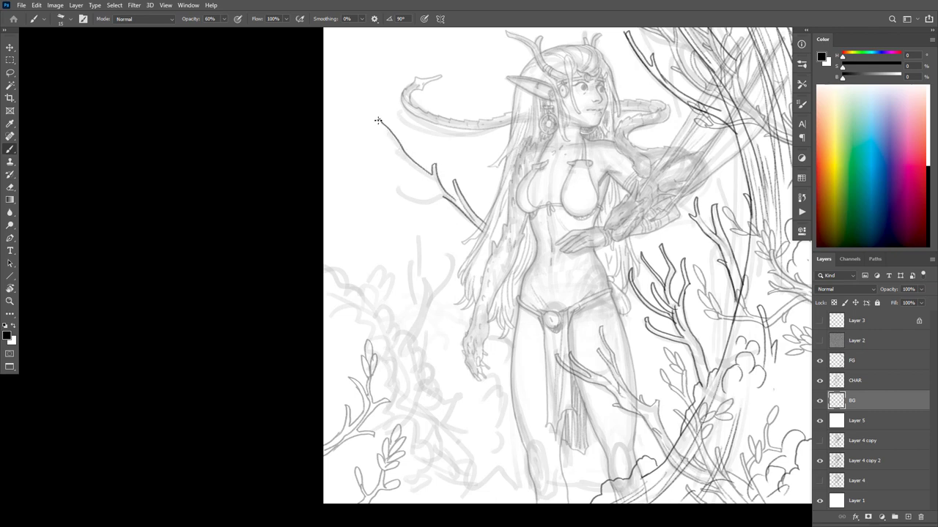
mouse_move(378, 120)
mouse_down()
mouse_move(400, 151)
mouse_move(381, 139)
mouse_up()
mouse_move(381, 140)
mouse_down()
mouse_move(430, 181)
mouse_move(411, 27)
mouse_move(435, 192)
mouse_up()
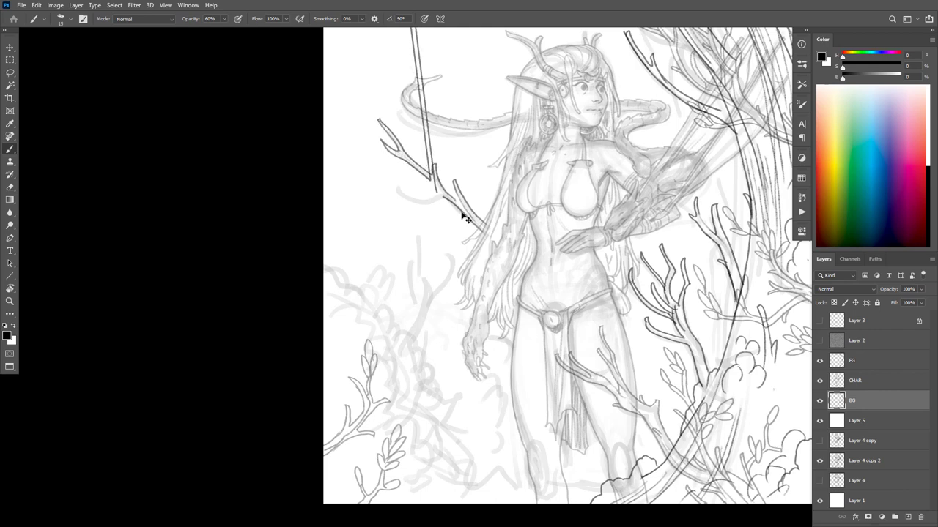
key(ctrl+z)
key(ctrl+z)
key(ctrl+z)
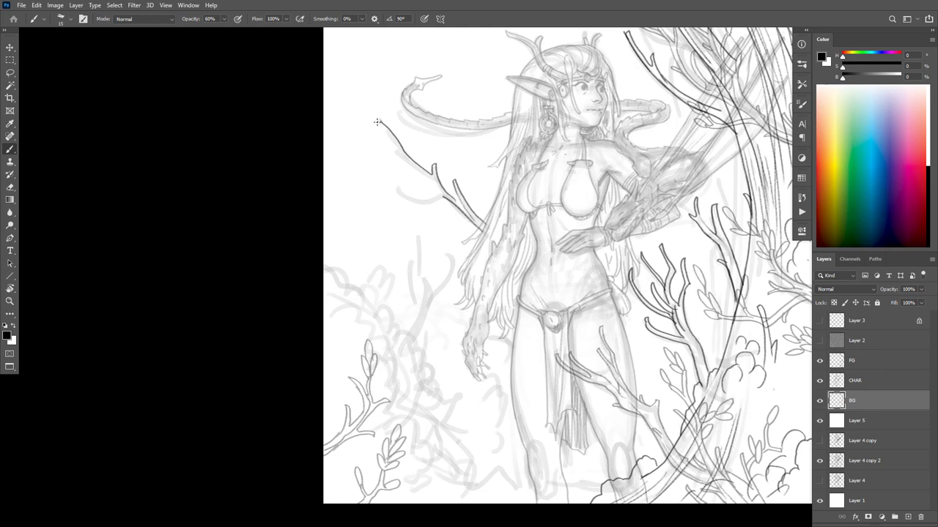
Redraw the forked tip and lower outline of the background branch beside the hair, and try a curved twig below it
mouse_move(378, 123)
mouse_down()
mouse_move(401, 147)
mouse_move(381, 126)
mouse_up()
key(ctrl+z)
key(ctrl+z)
drag(398, 146, 380, 126)
key(ctrl+z)
mouse_move(430, 178)
mouse_down()
mouse_move(387, 148)
mouse_move(397, 150)
mouse_up()
mouse_move(431, 177)
mouse_down()
mouse_move(438, 194)
mouse_move(416, 200)
mouse_move(396, 186)
mouse_up()
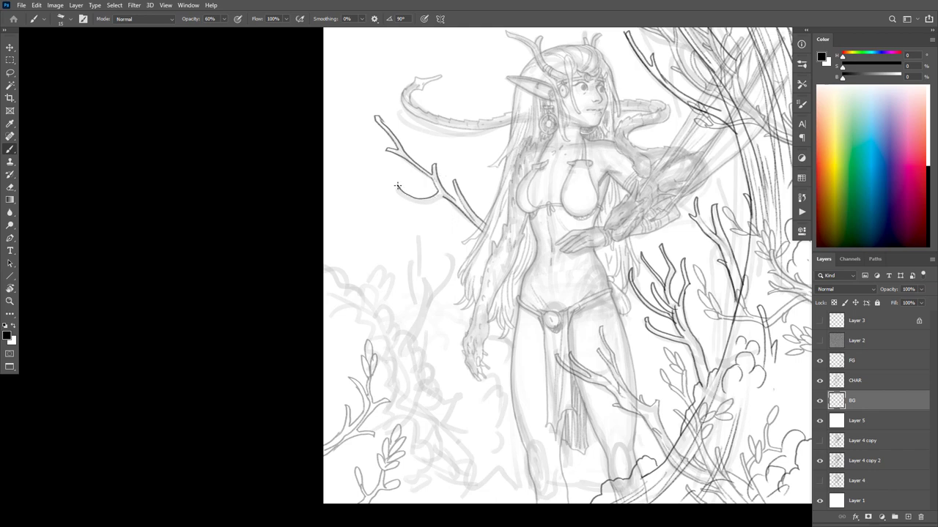
key(ctrl+z)
scroll(454, 209, up, 3)
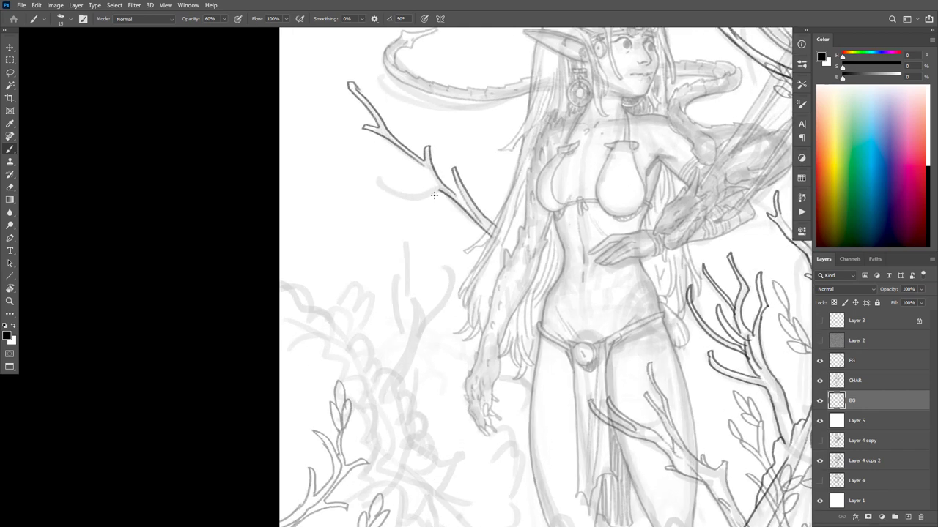
Outline the hanging twigs of the upper-left branch and the forked bare branch below it over the rough sketch on the BG layer
mouse_move(374, 179)
mouse_down()
mouse_move(396, 198)
mouse_move(437, 189)
mouse_up()
mouse_move(381, 185)
mouse_down()
mouse_move(406, 196)
mouse_move(423, 190)
mouse_move(420, 166)
mouse_move(398, 154)
mouse_up()
mouse_move(403, 378)
mouse_down()
mouse_move(450, 282)
mouse_move(440, 260)
mouse_up()
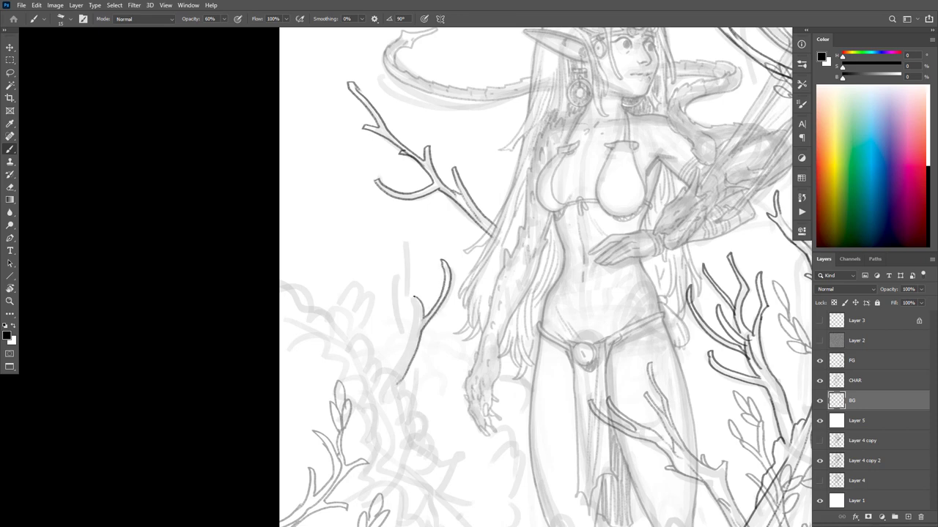
drag(417, 311, 399, 362)
mouse_move(401, 328)
mouse_down()
mouse_move(393, 282)
mouse_move(409, 332)
mouse_move(403, 241)
mouse_move(411, 270)
mouse_up()
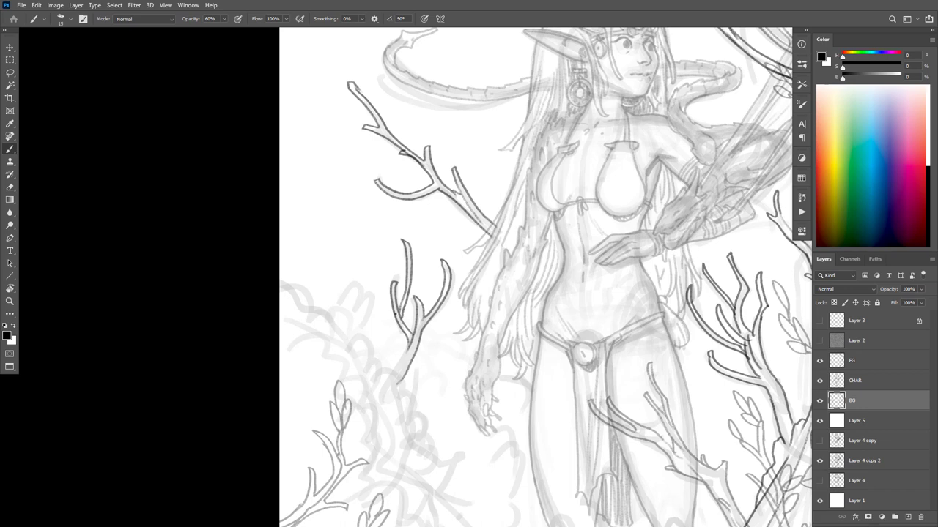
drag(408, 351, 389, 376)
mouse_move(573, 394)
mouse_down()
mouse_move(579, 322)
mouse_move(566, 332)
mouse_up()
Draw tufts of grass along the canvas's bottom edge, between and beside the character's legs
scroll(590, 328, down, 5)
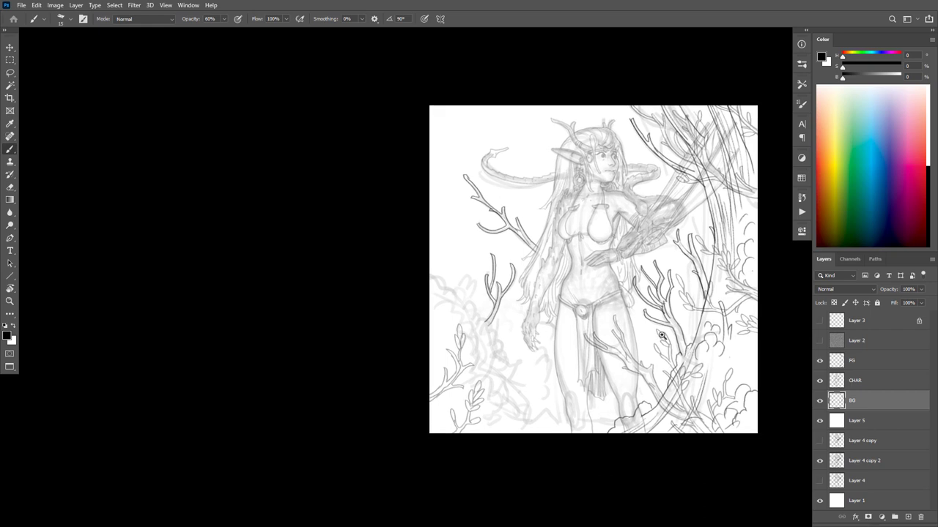
alt+scroll(662, 343, up, 2)
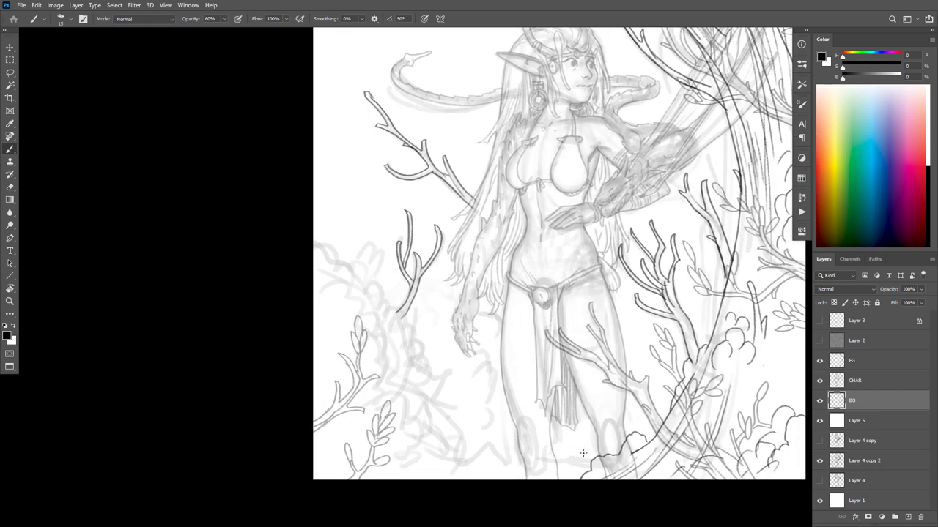
mouse_move(590, 463)
mouse_down()
mouse_move(568, 469)
mouse_move(558, 454)
mouse_move(501, 444)
mouse_move(485, 473)
mouse_move(459, 445)
mouse_move(450, 475)
mouse_up()
drag(518, 476, 509, 473)
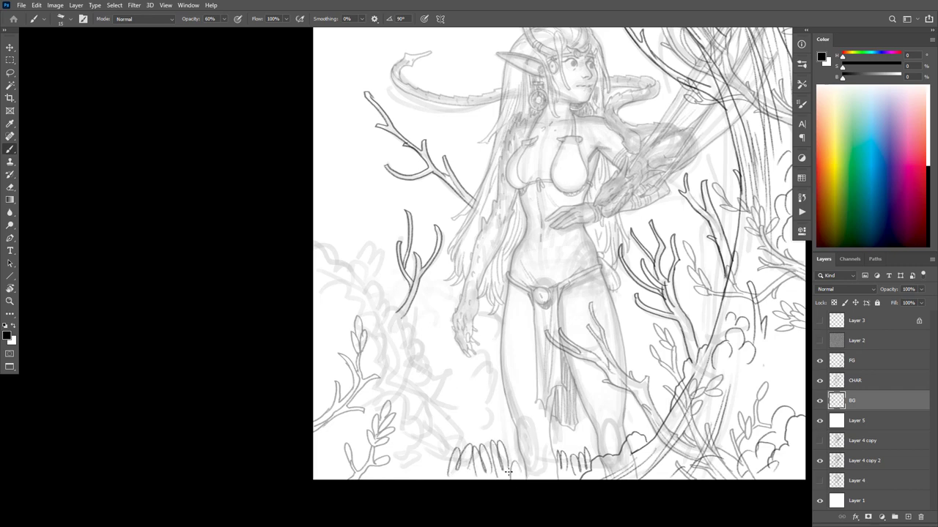
Sketch rounded bush clumps and small leaves rising from the grass beside the character's legs toward her lowered hand
mouse_move(458, 445)
mouse_down()
mouse_move(449, 422)
mouse_move(454, 403)
mouse_move(439, 411)
mouse_move(420, 403)
mouse_move(433, 441)
mouse_move(444, 388)
mouse_move(409, 344)
mouse_up()
key(ctrl+z)
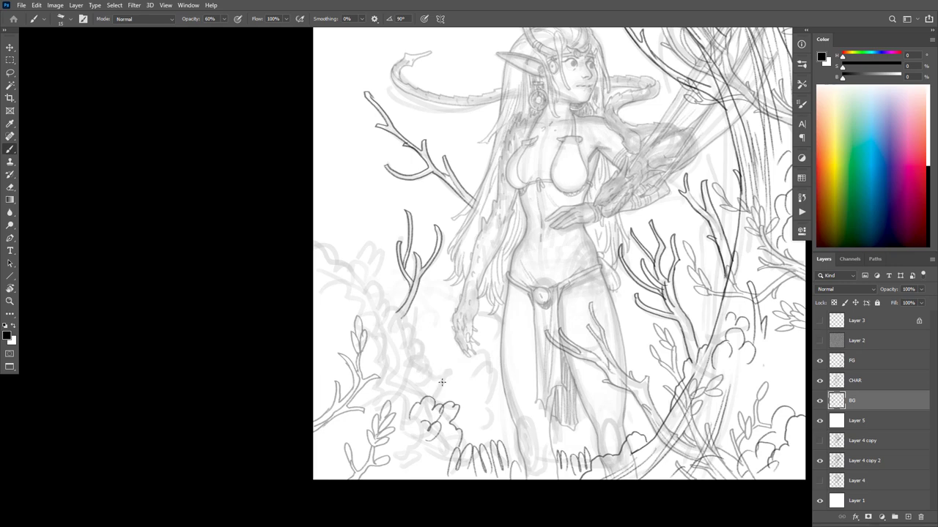
mouse_move(430, 396)
mouse_down()
mouse_move(441, 378)
mouse_move(416, 380)
mouse_move(416, 362)
mouse_move(442, 367)
mouse_up()
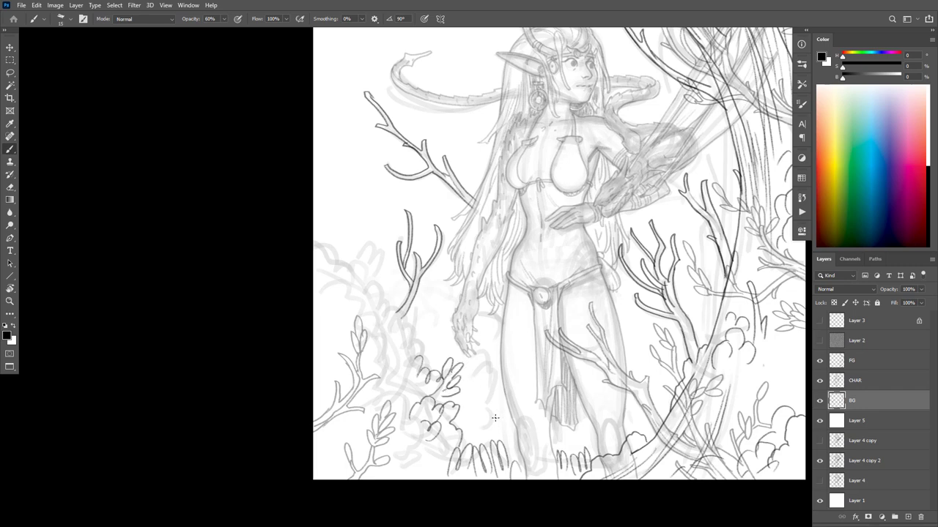
mouse_move(489, 426)
mouse_down()
mouse_move(473, 416)
mouse_move(512, 440)
mouse_move(506, 428)
mouse_move(485, 432)
mouse_move(492, 400)
mouse_up()
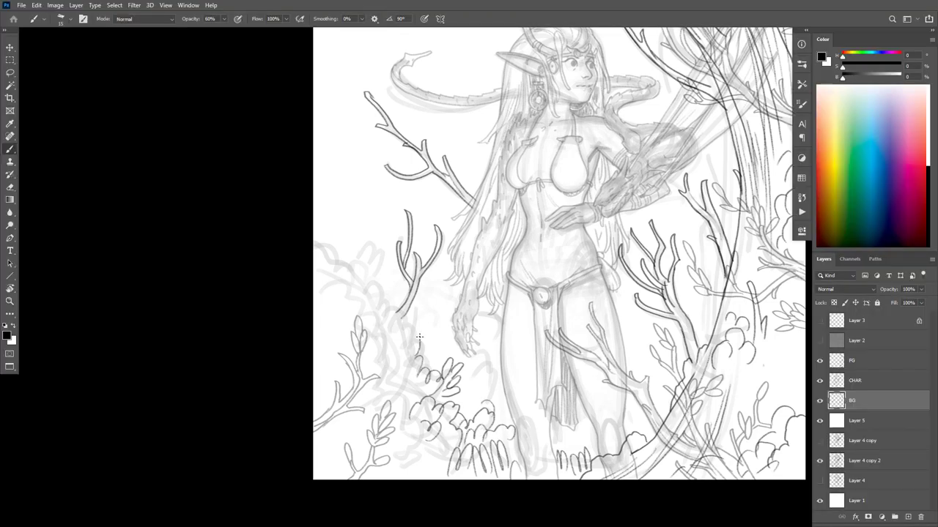
Draw leafy bush clumps from the character's lowered hand up to the canvas's left edge, following the rough foliage sketch
mouse_move(384, 356)
mouse_down()
mouse_move(372, 331)
mouse_move(329, 305)
mouse_move(342, 322)
mouse_up()
drag(339, 309, 330, 323)
mouse_move(328, 312)
mouse_down()
mouse_move(327, 326)
mouse_move(342, 339)
mouse_up()
drag(337, 326, 329, 343)
mouse_move(352, 291)
mouse_down()
mouse_move(331, 270)
mouse_move(342, 296)
mouse_move(349, 282)
mouse_move(334, 270)
mouse_move(339, 261)
mouse_move(342, 270)
mouse_move(321, 260)
mouse_up()
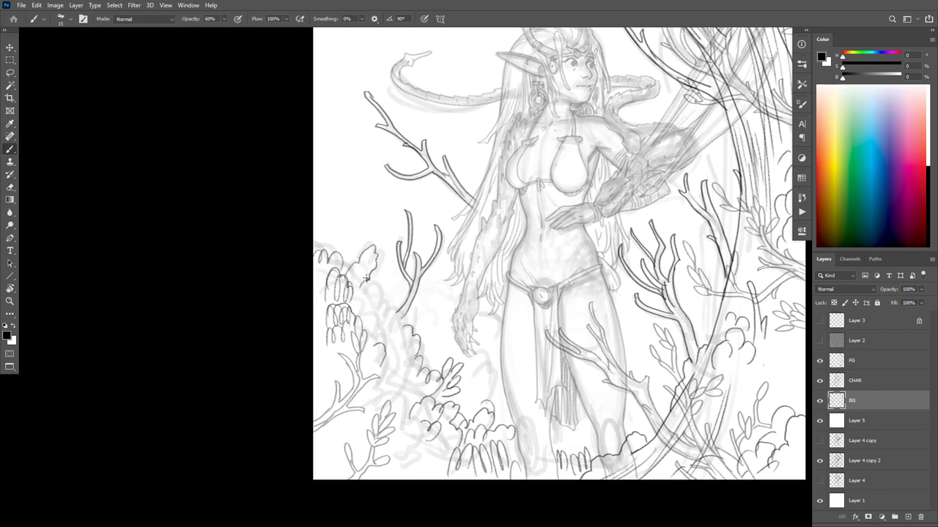
mouse_move(375, 249)
mouse_down()
mouse_move(359, 292)
mouse_move(374, 275)
mouse_move(387, 301)
mouse_move(358, 308)
mouse_move(381, 327)
mouse_up()
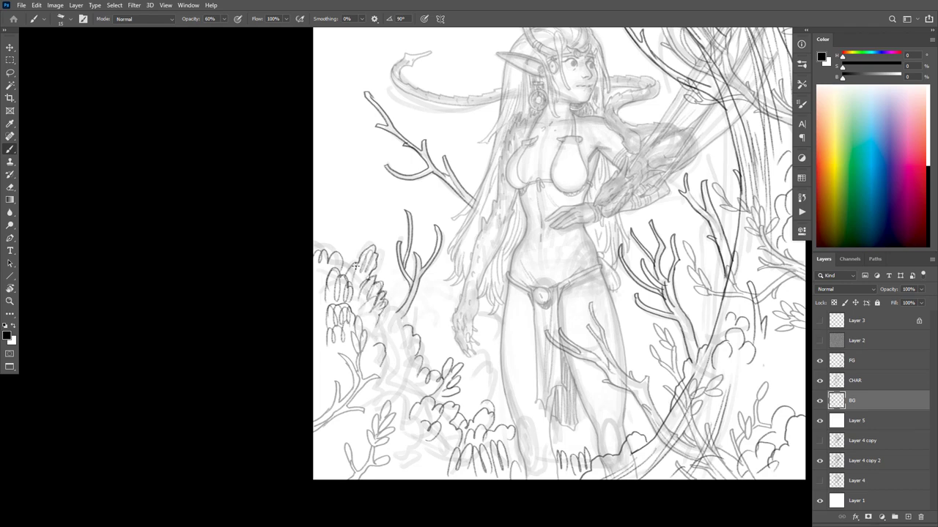
mouse_move(355, 266)
mouse_down()
mouse_move(353, 240)
mouse_move(341, 282)
mouse_up()
drag(383, 324, 395, 338)
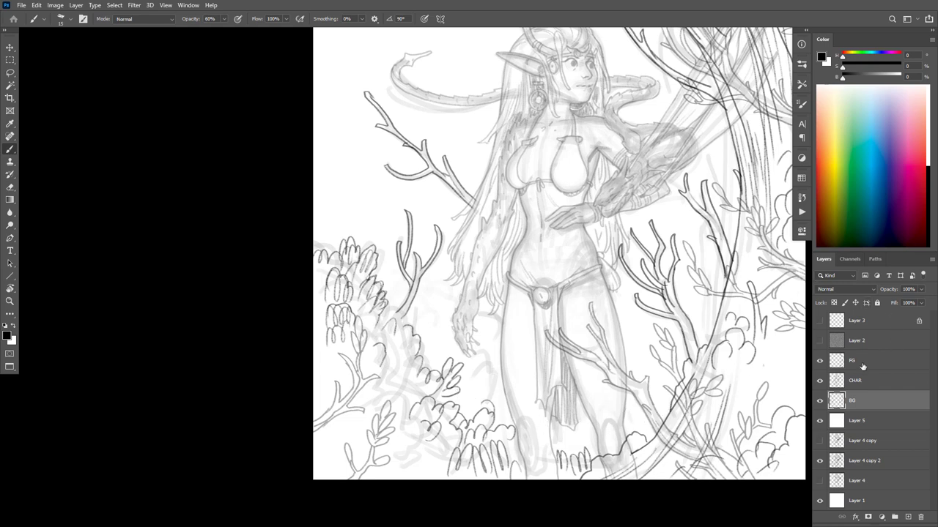
Erase the bush outline by the character's feet on the BG layer and draw leafy tufts between and beside her legs instead
click(819, 401)
click(818, 401)
key(e)
mouse_move(641, 442)
mouse_down()
mouse_move(604, 454)
mouse_move(651, 429)
mouse_move(635, 429)
mouse_move(595, 468)
mouse_move(646, 432)
mouse_move(646, 441)
mouse_move(633, 432)
mouse_move(626, 448)
mouse_move(646, 436)
mouse_move(624, 436)
mouse_move(633, 450)
mouse_move(564, 441)
mouse_up()
key(b)
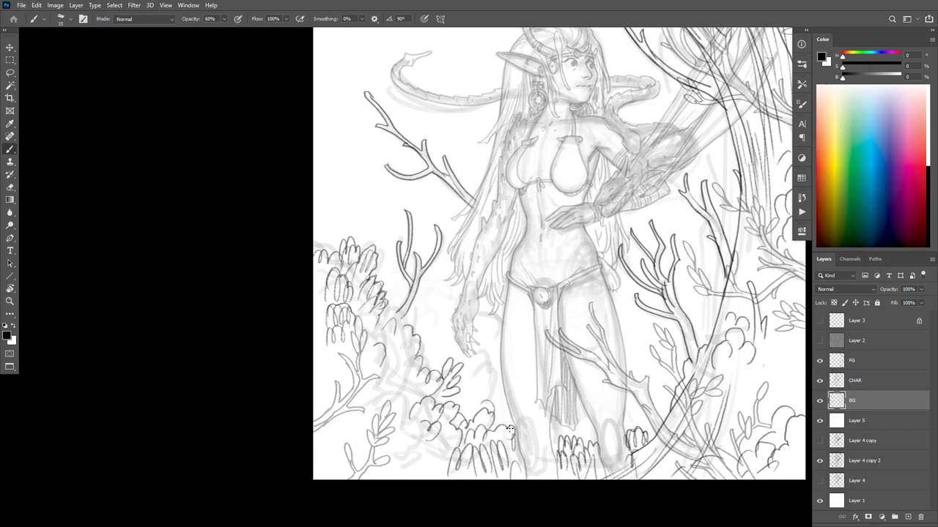
Rework the rounded clumps in the lower-left bush into dense overlapping leaves and extend the leaf strokes toward the corner
key(e)
key(b)
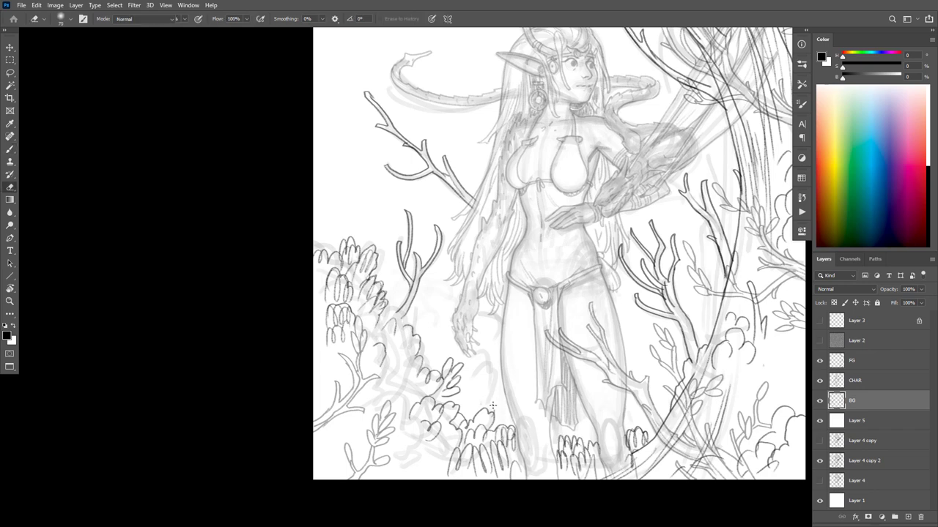
drag(479, 403, 488, 402)
key(ctrl+z)
key(e)
key(b)
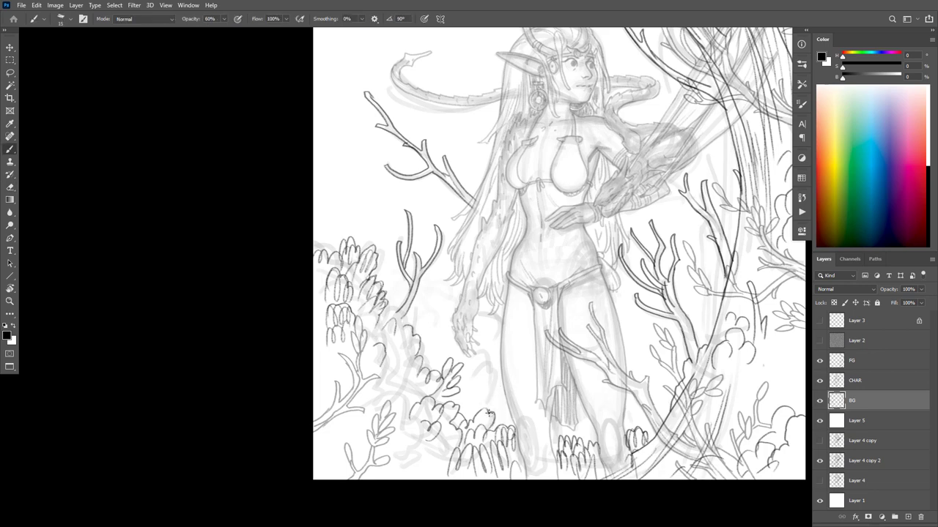
mouse_move(490, 413)
mouse_down()
mouse_move(447, 413)
mouse_move(432, 431)
mouse_move(419, 411)
mouse_move(422, 433)
mouse_up()
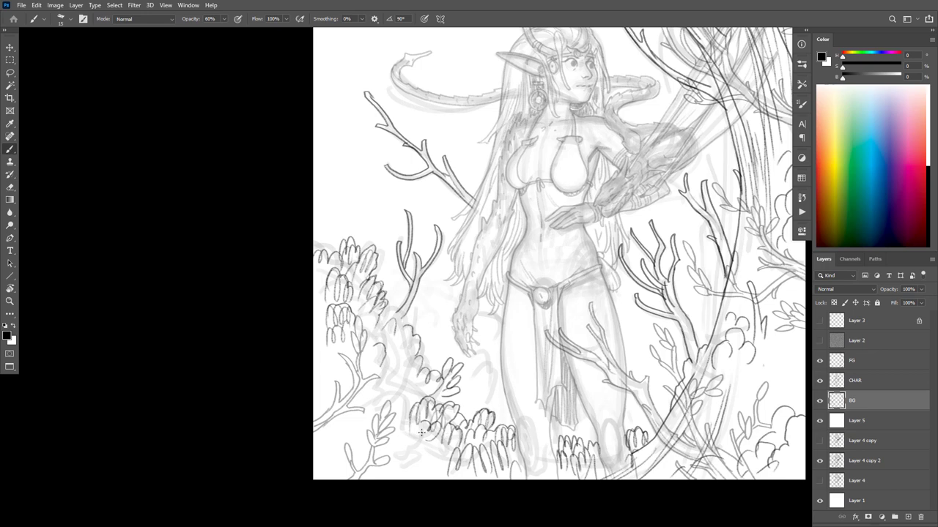
mouse_move(432, 391)
mouse_down()
mouse_move(413, 372)
mouse_move(400, 385)
mouse_move(414, 347)
mouse_move(407, 364)
mouse_move(411, 339)
mouse_move(396, 331)
mouse_move(382, 365)
mouse_move(428, 461)
mouse_move(410, 444)
mouse_up()
drag(361, 421, 337, 440)
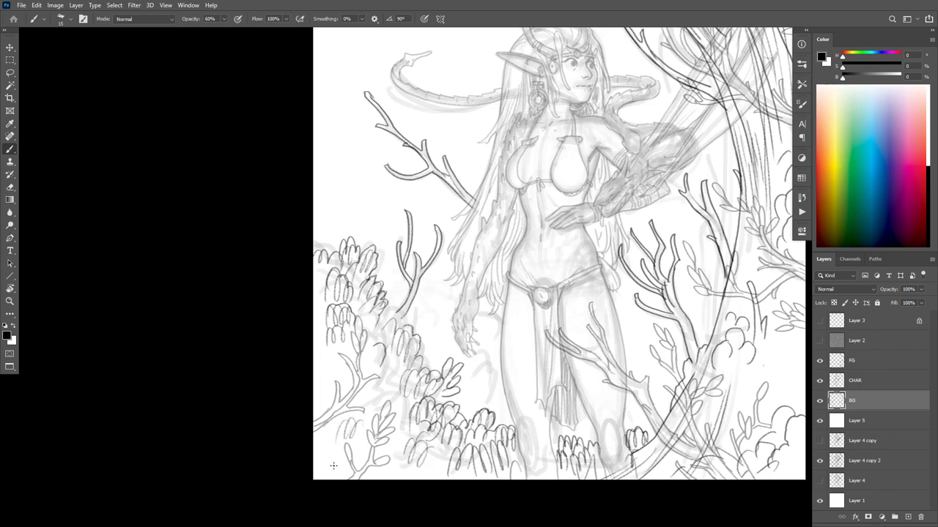
Add a new layer above Layer 5 and outline distant bushes behind the bare branches to the right of the character's hips
drag(650, 347, 652, 353)
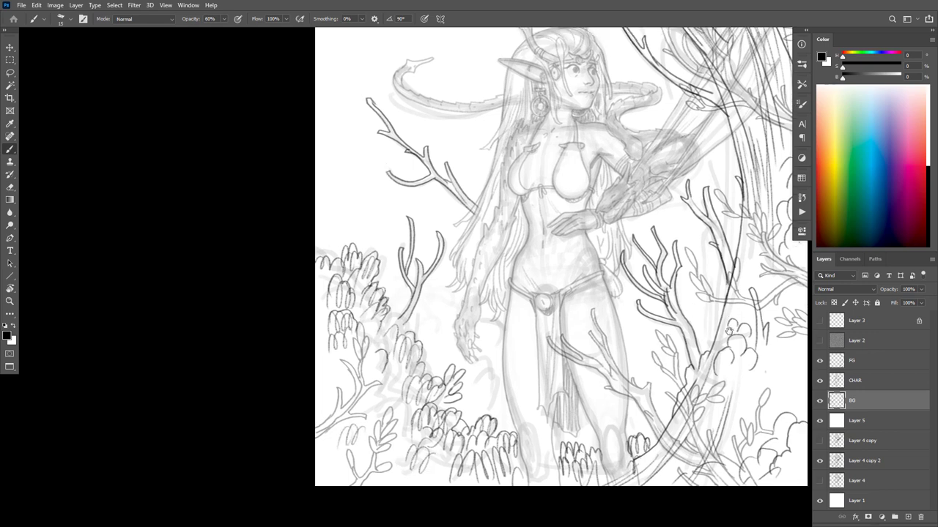
mouse_move(703, 374)
mouse_down()
mouse_move(706, 409)
mouse_move(714, 363)
mouse_move(712, 370)
mouse_up()
click(848, 417)
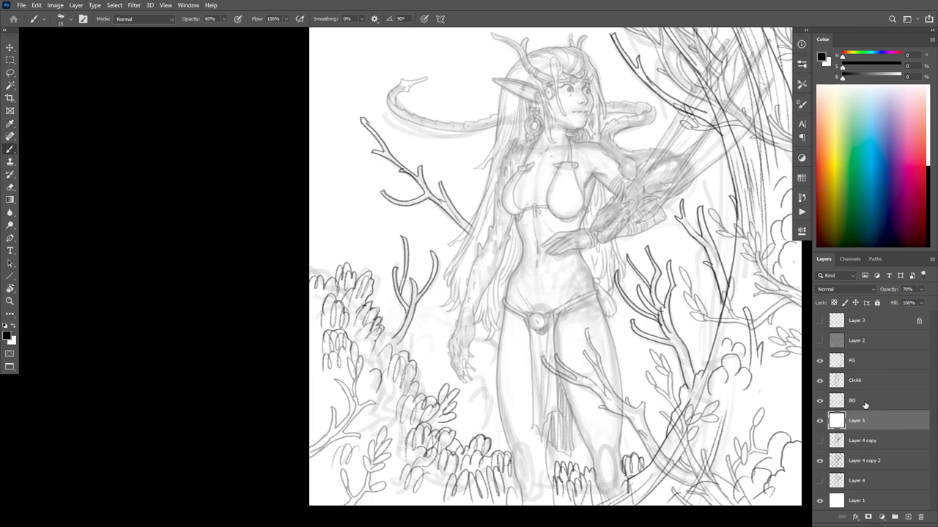
key(ctrl+shift+alt+n)
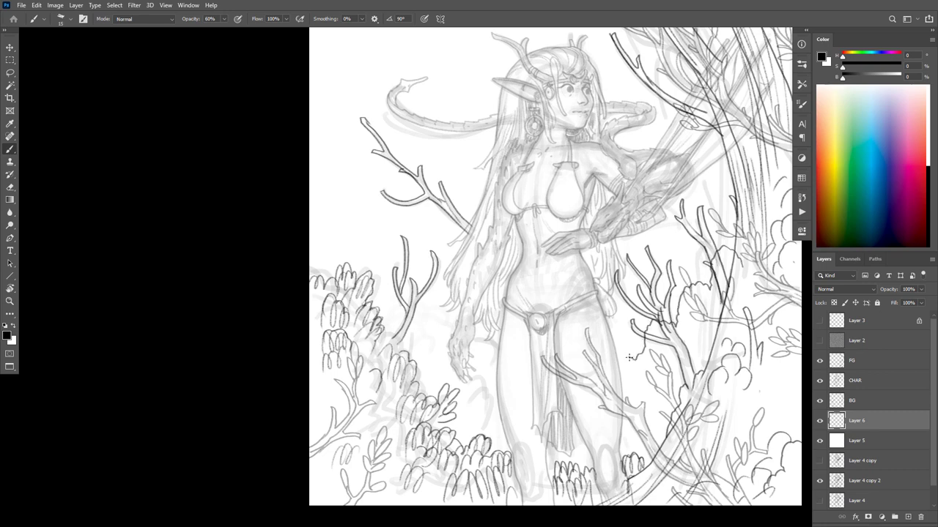
drag(619, 335, 607, 340)
mouse_move(701, 288)
mouse_down()
mouse_move(682, 319)
mouse_move(693, 354)
mouse_up()
mouse_move(658, 328)
mouse_down()
mouse_move(640, 373)
mouse_move(616, 340)
mouse_up()
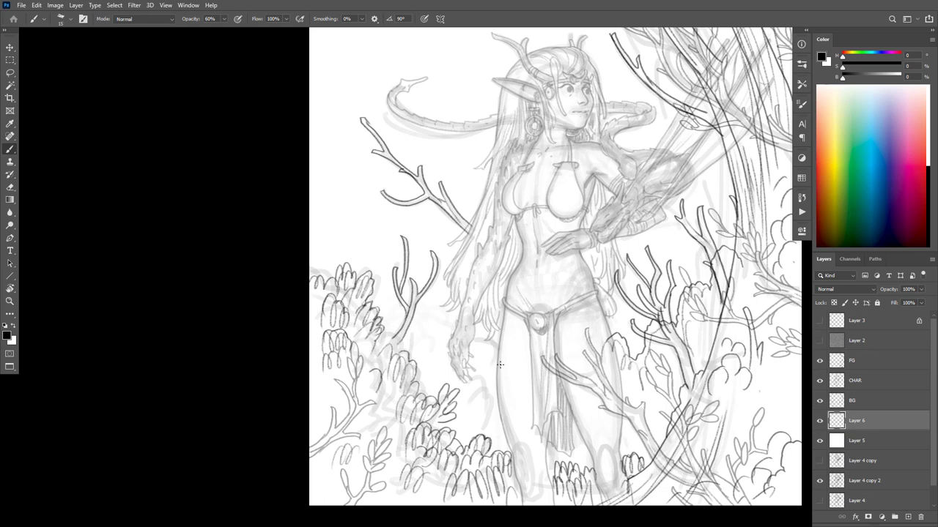
Outline distant foliage from the character's thigh behind the forked branch, and add a taller bush at the canvas's left edge
mouse_move(500, 364)
mouse_down()
mouse_move(478, 348)
mouse_move(501, 350)
mouse_move(483, 362)
mouse_move(457, 330)
mouse_move(428, 329)
mouse_move(419, 290)
mouse_move(421, 326)
mouse_move(419, 309)
mouse_move(427, 333)
mouse_move(455, 338)
mouse_move(448, 329)
mouse_move(433, 349)
mouse_up()
key(ctrl+z)
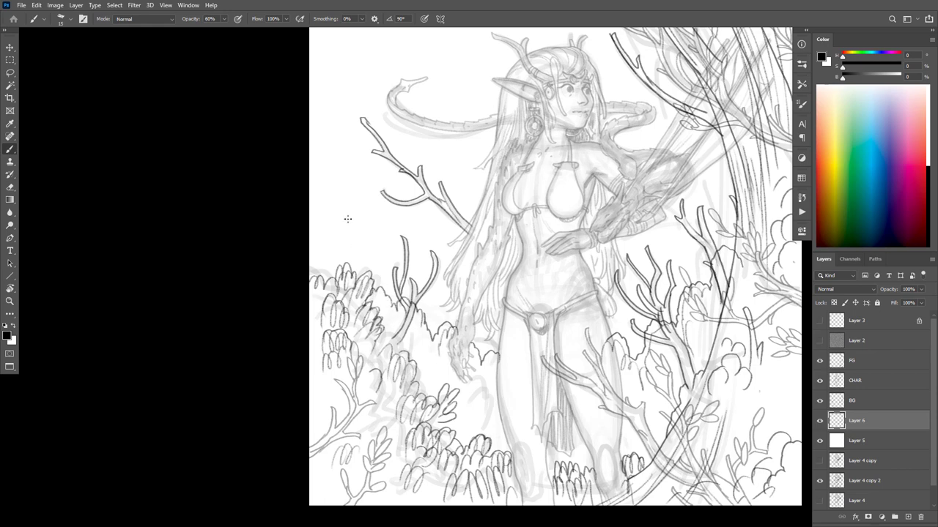
mouse_move(311, 198)
mouse_down()
mouse_move(348, 243)
mouse_move(352, 272)
mouse_up()
mouse_move(340, 235)
mouse_down()
mouse_move(312, 219)
mouse_move(334, 227)
mouse_move(340, 242)
mouse_move(342, 264)
mouse_up()
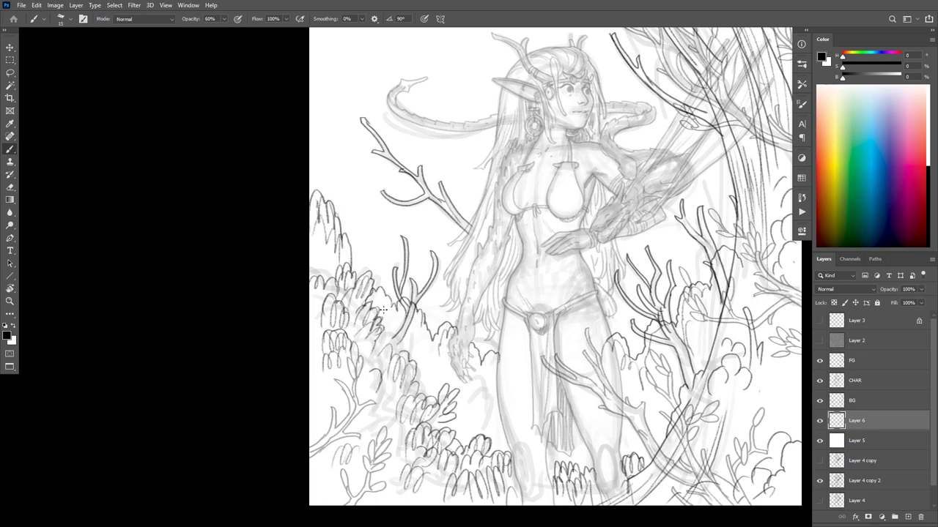
Fill the distant bushes on both sides of the character with loose leaf strokes
mouse_move(420, 347)
mouse_down()
mouse_move(429, 393)
mouse_move(428, 368)
mouse_move(469, 429)
mouse_move(481, 429)
mouse_up()
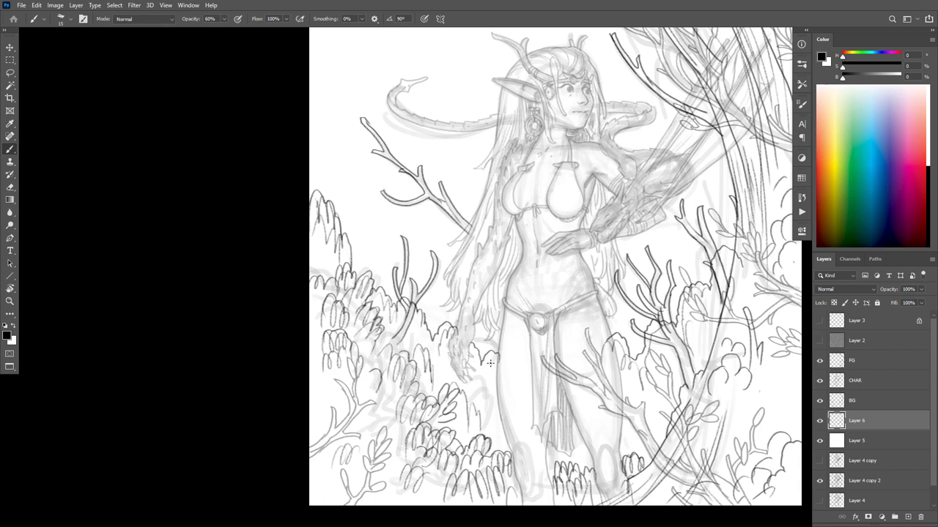
drag(489, 366, 481, 448)
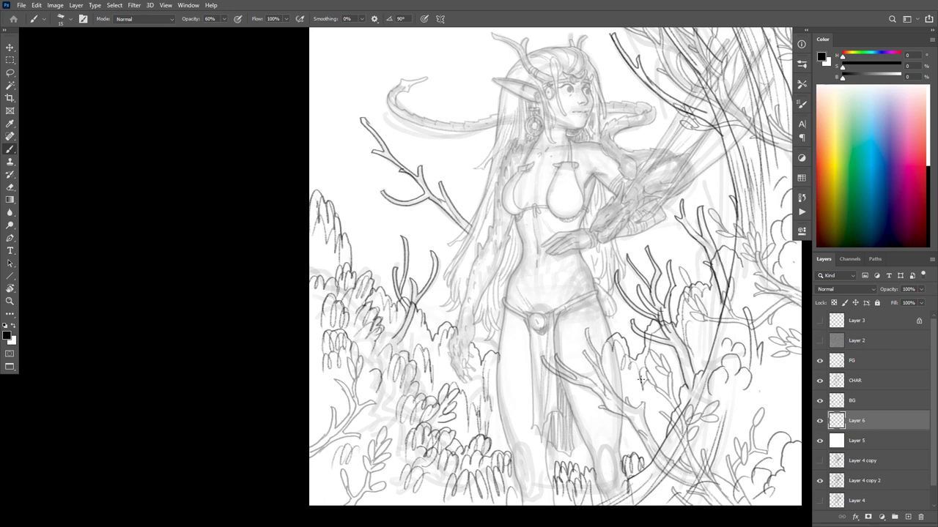
drag(639, 382, 631, 426)
mouse_move(657, 389)
mouse_down()
mouse_move(646, 426)
mouse_move(653, 429)
mouse_up()
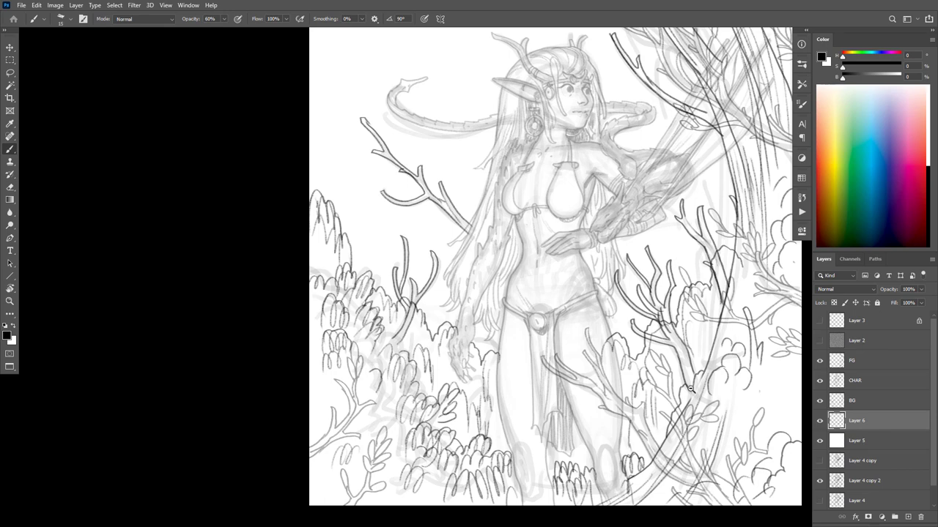
Add a new layer above Layer 5 and fill it with white to cover the rough sketch beneath the line art
drag(692, 393, 602, 423)
drag(704, 408, 700, 418)
ctrl+click(707, 401)
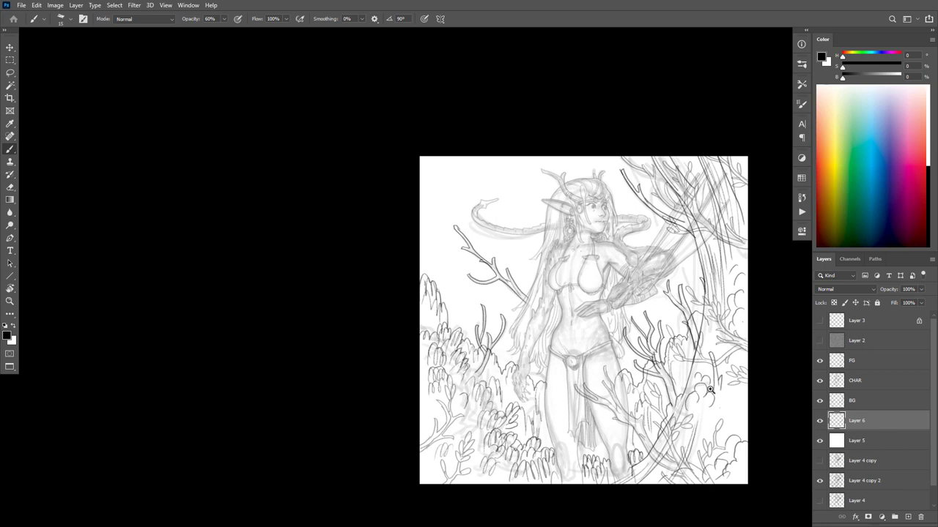
click(819, 422)
click(819, 423)
click(838, 440)
key(ctrl+shift+alt+n)
key(ctrl+BackSpace)
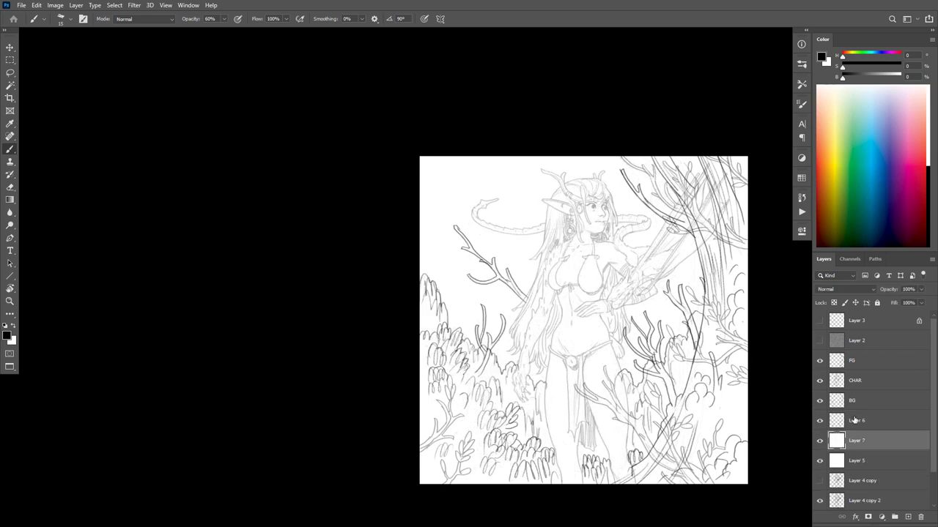
Set the opacity of the FG and CHAR layers to 100%
click(863, 377)
shift+click(873, 360)
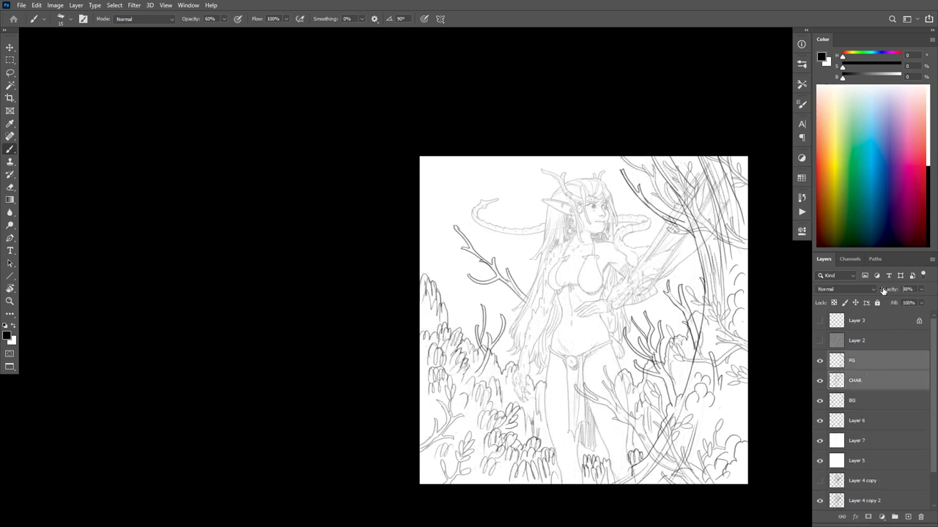
drag(883, 290, 908, 286)
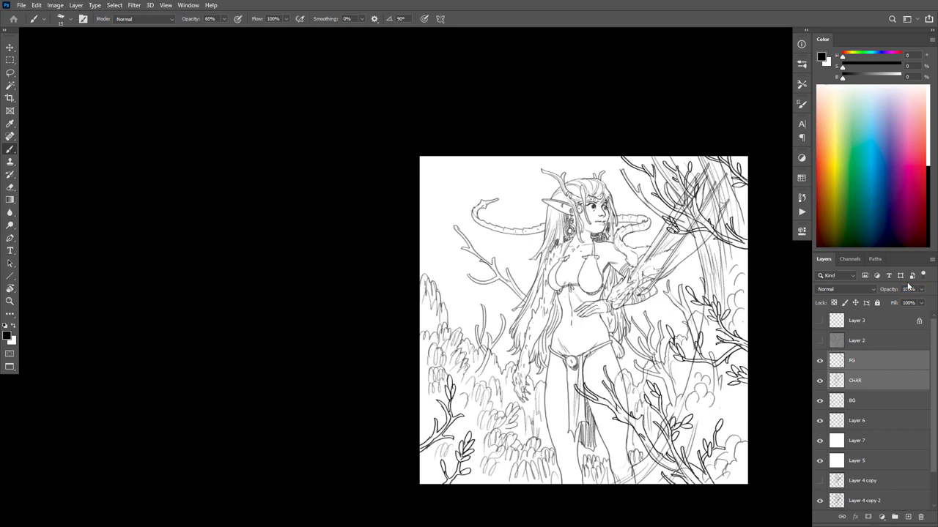
scroll(715, 356, up, 1)
scroll(706, 368, down, 1)
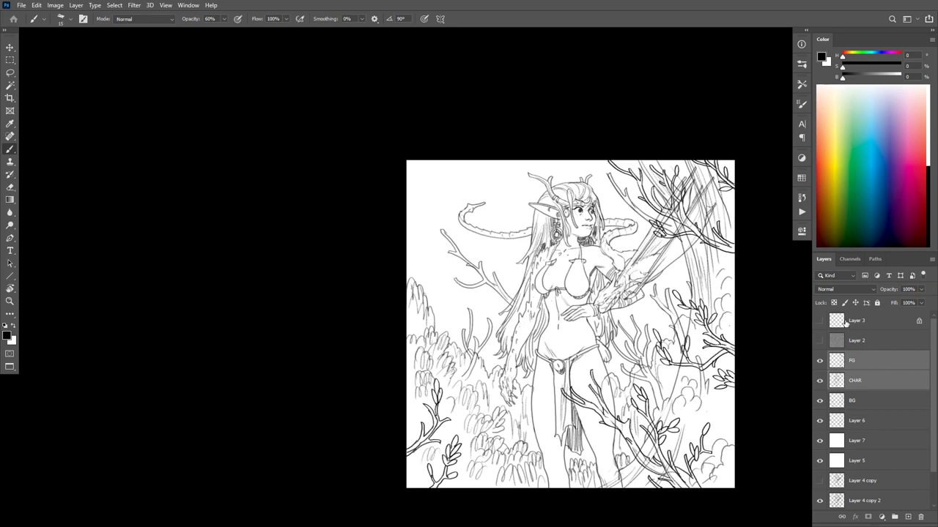
Select the FG layer and hide the CHAR, BG and Layer 6 layers to isolate the foreground branches
click(819, 361)
click(820, 361)
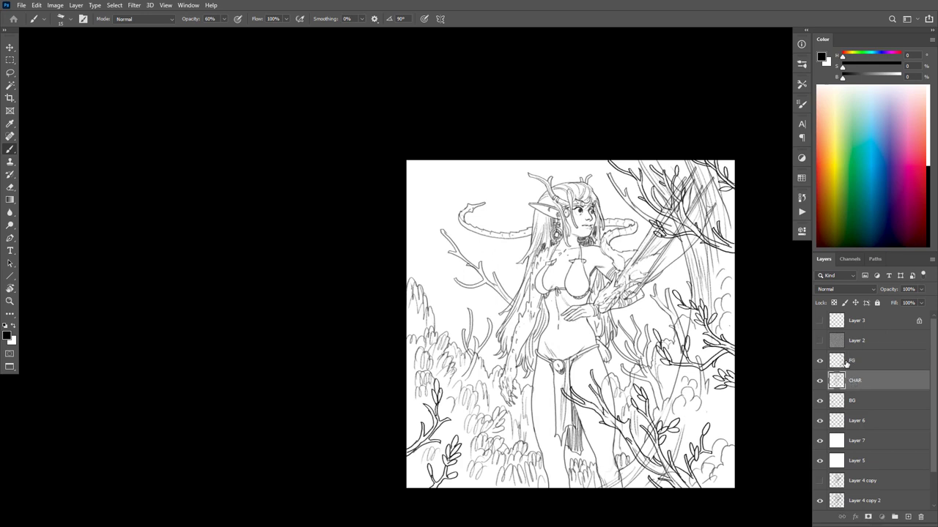
click(849, 364)
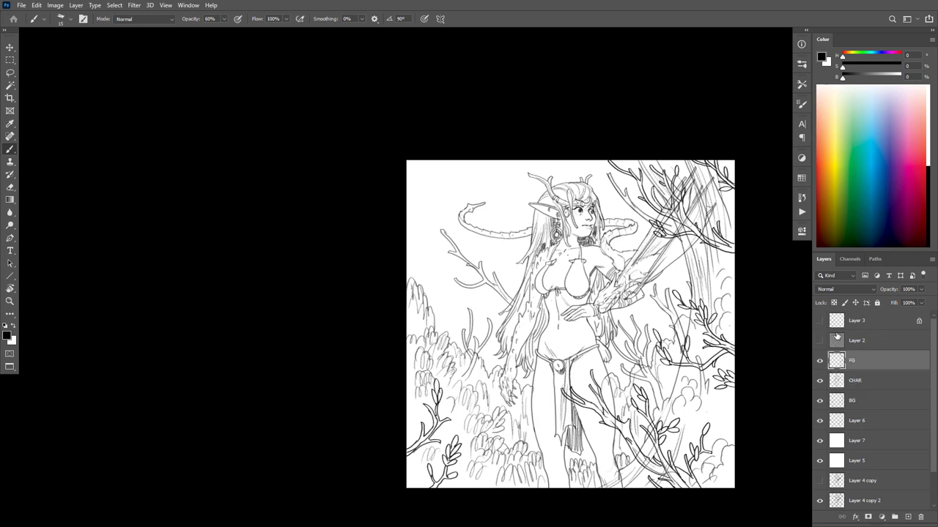
click(821, 388)
drag(819, 391, 819, 421)
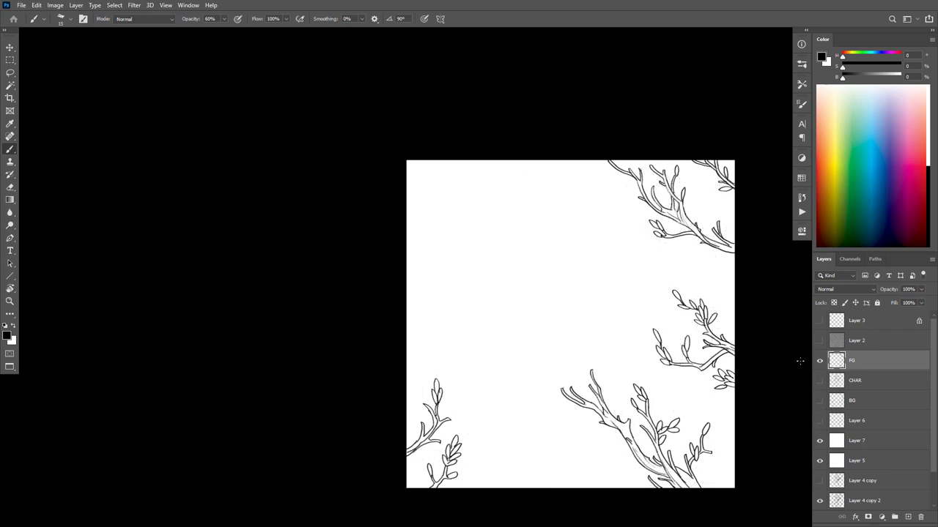
Select the blank area around the foreground branches using the Magic Wand with Contiguous turned on
key(w)
click(703, 204)
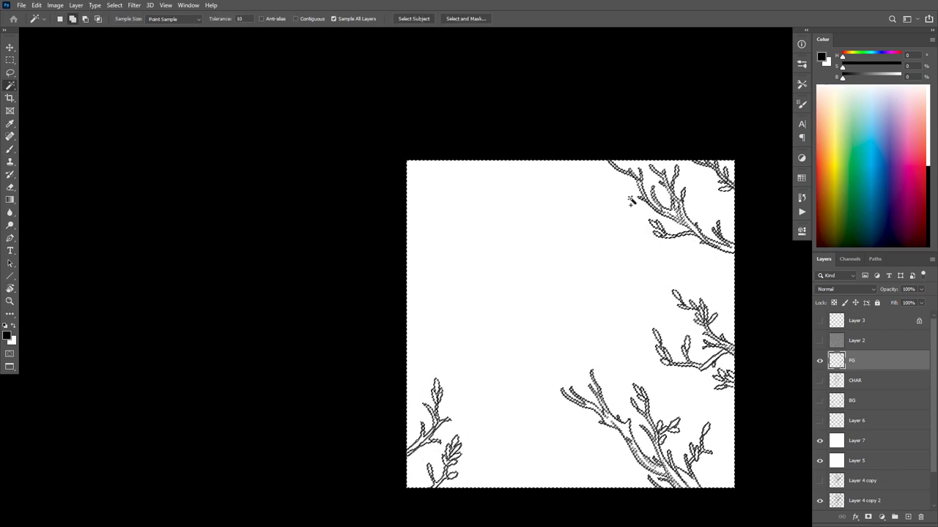
click(297, 18)
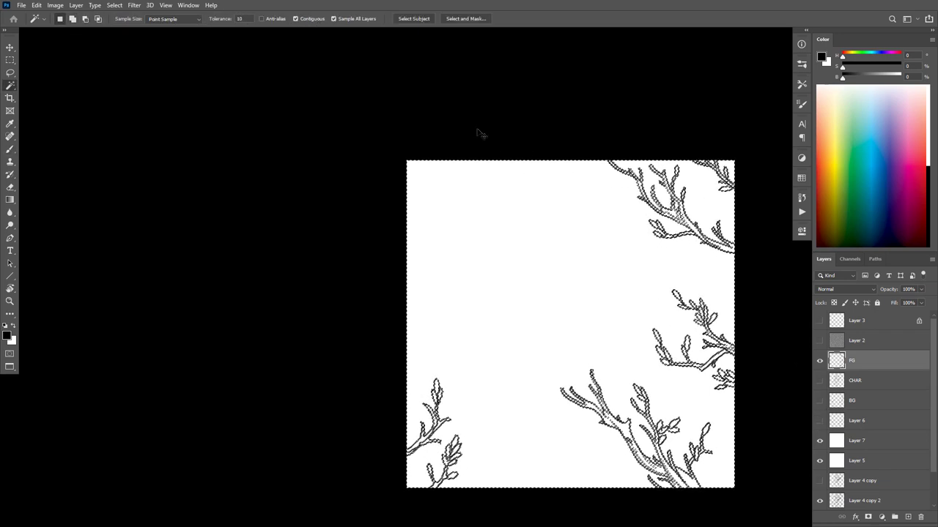
click(660, 372)
scroll(659, 372, up, 1)
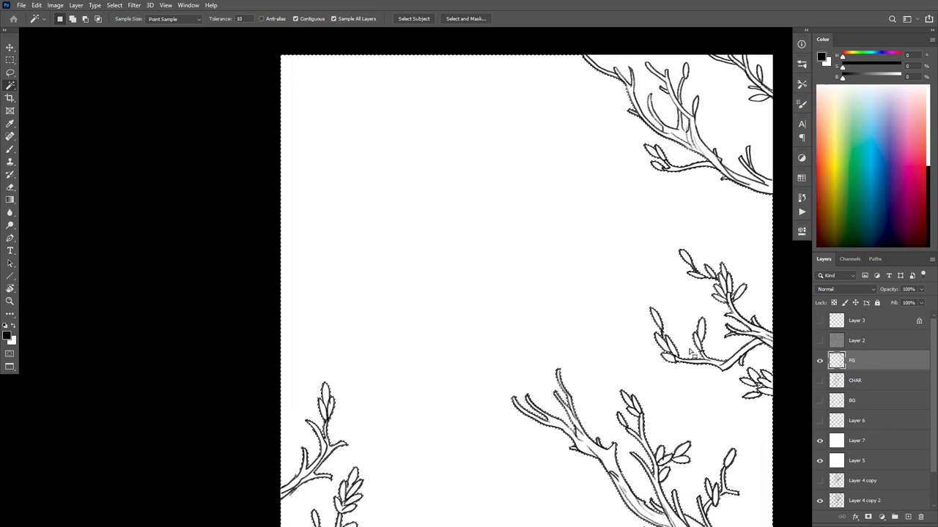
Check the branch selection in Quick Mask and add the missed blank area in the canvas's upper-right corner
key(q)
key(q)
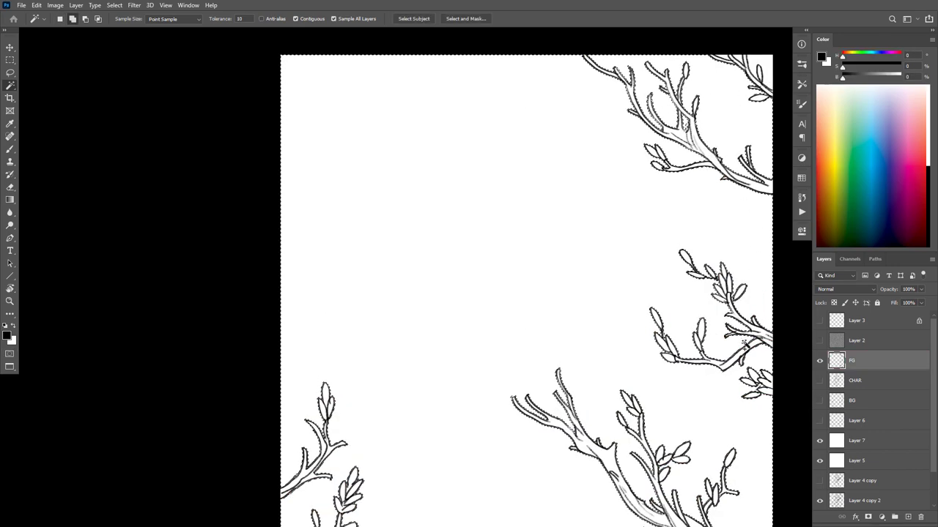
key(q)
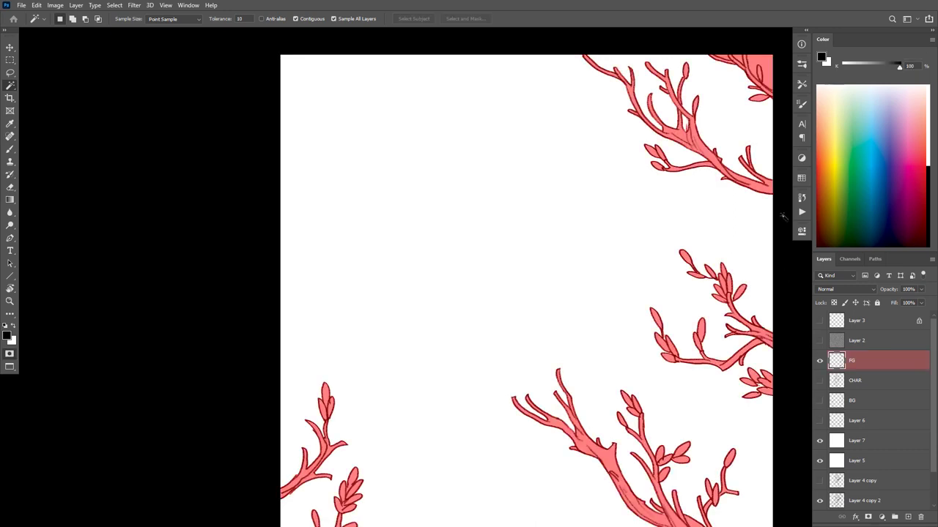
key(q)
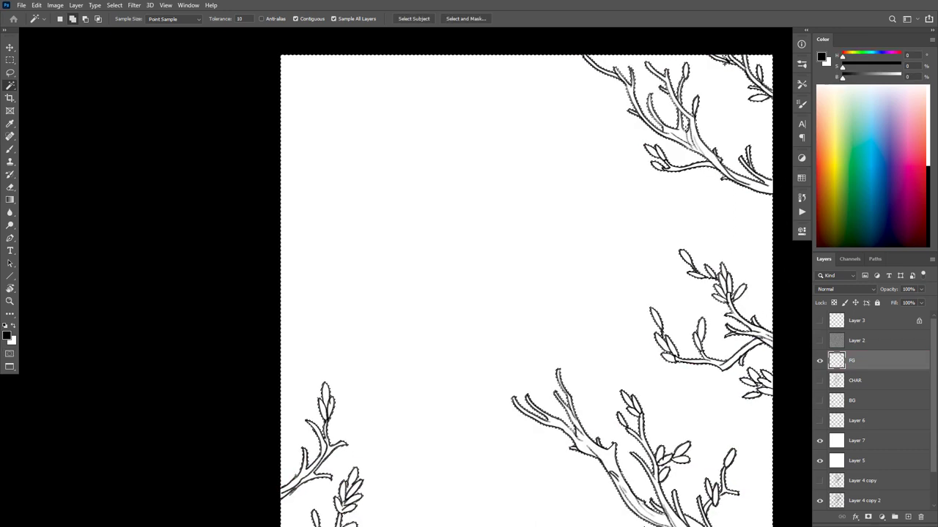
key(q)
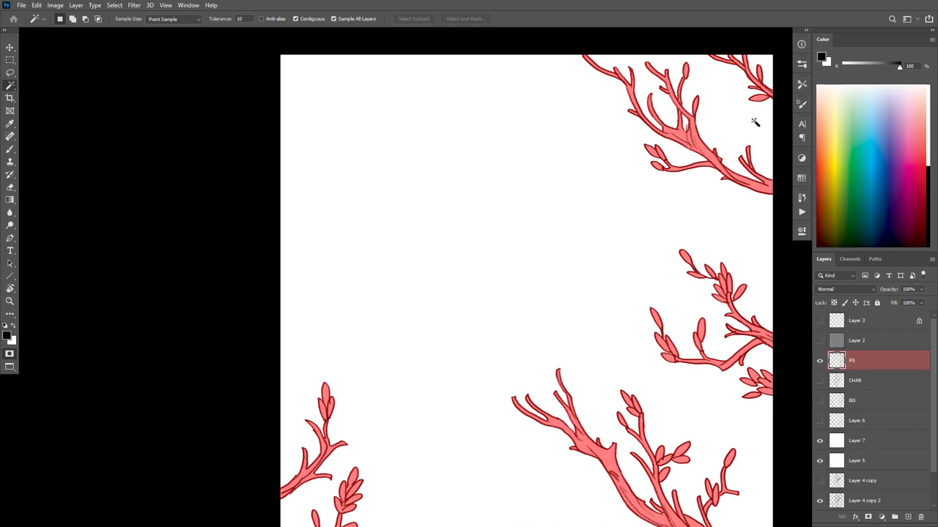
drag(741, 442, 737, 404)
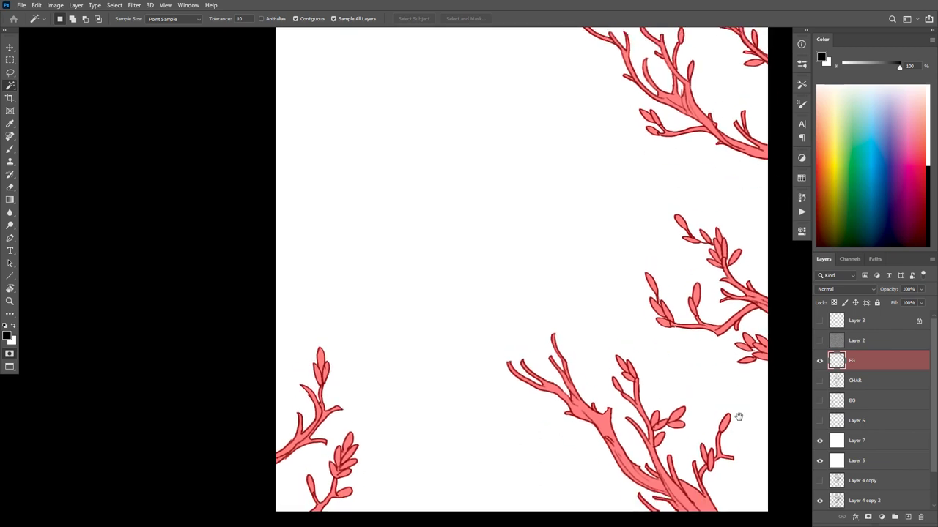
Leave Quick Mask and run the line-separation action on FG to create a black branch silhouette, clipped lines and a Lines group
key(q)
key(ctrl+shift+i)
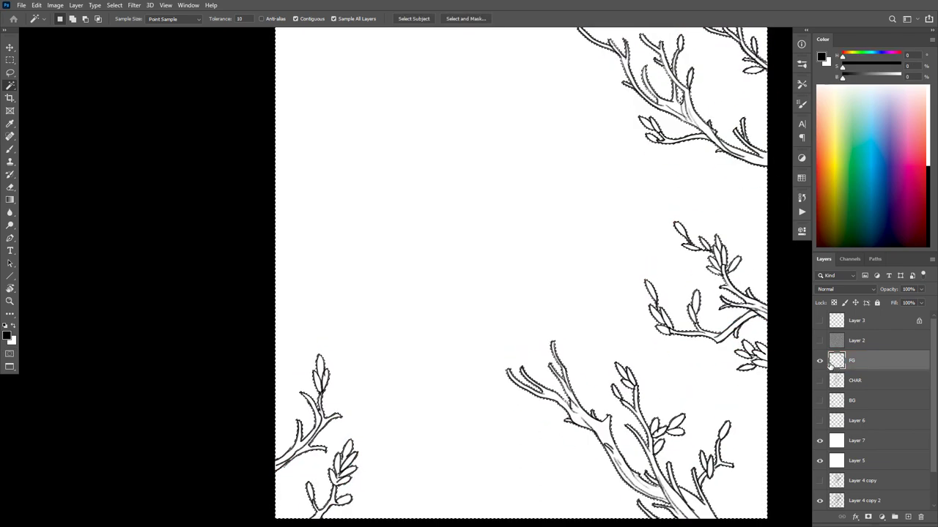
key(F2)
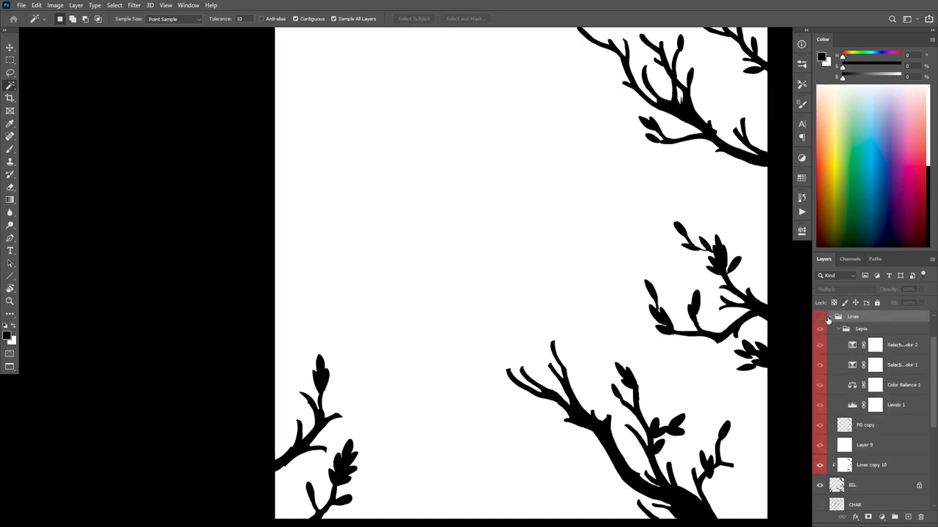
Collapse the Lines group and place it inside a new group named Group 1
click(830, 317)
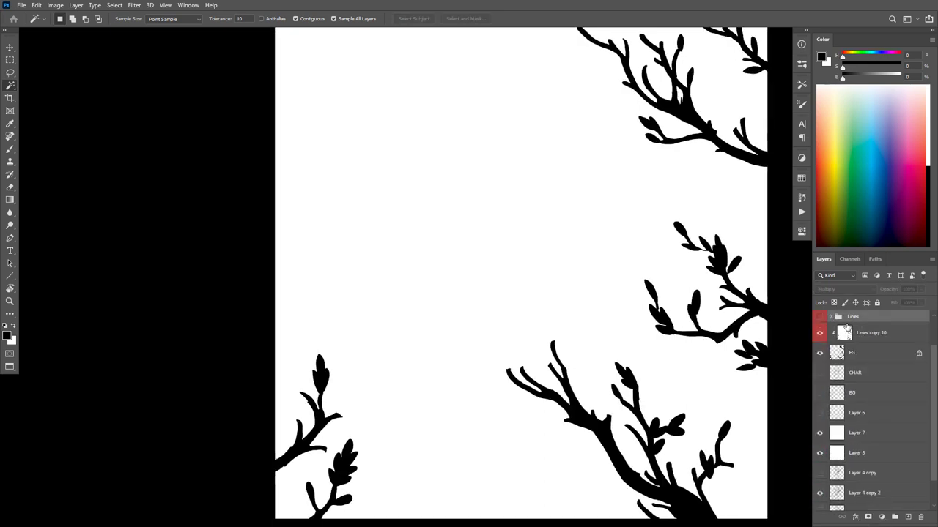
key(ctrl+g)
click(861, 346)
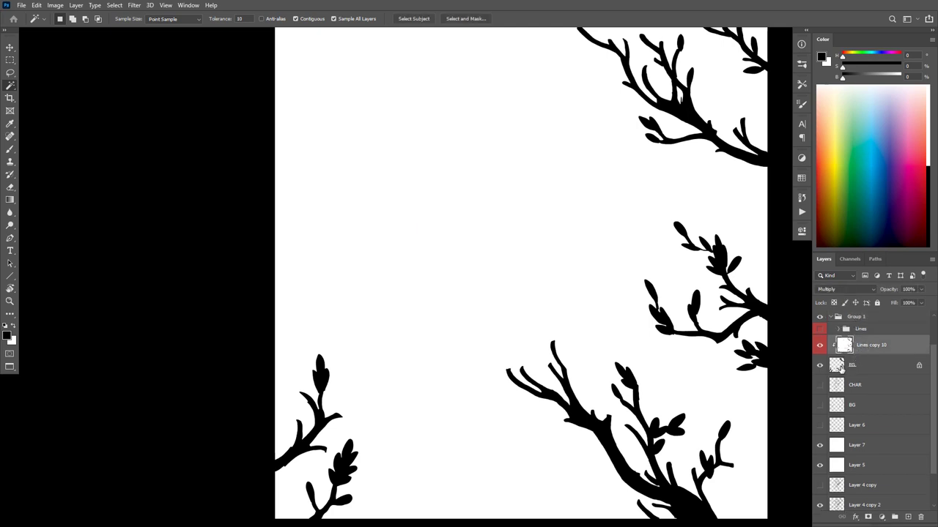
Fill the FG branch silhouette with a neutral dark grey at 39% brightness and compare it with Lines copy 10 toggled
click(844, 359)
click(865, 78)
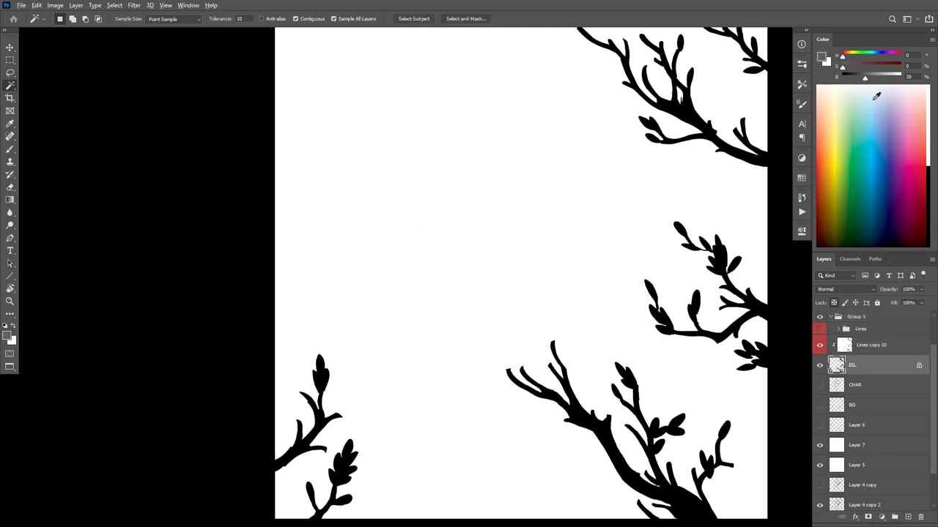
key(alt+BackSpace)
scroll(697, 466, up, 2)
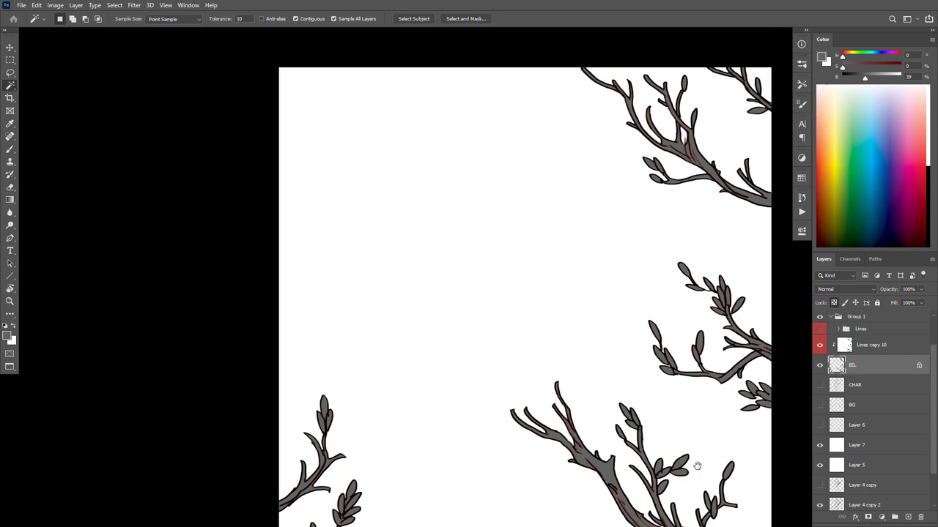
click(819, 345)
click(819, 346)
scroll(727, 412, down, 1)
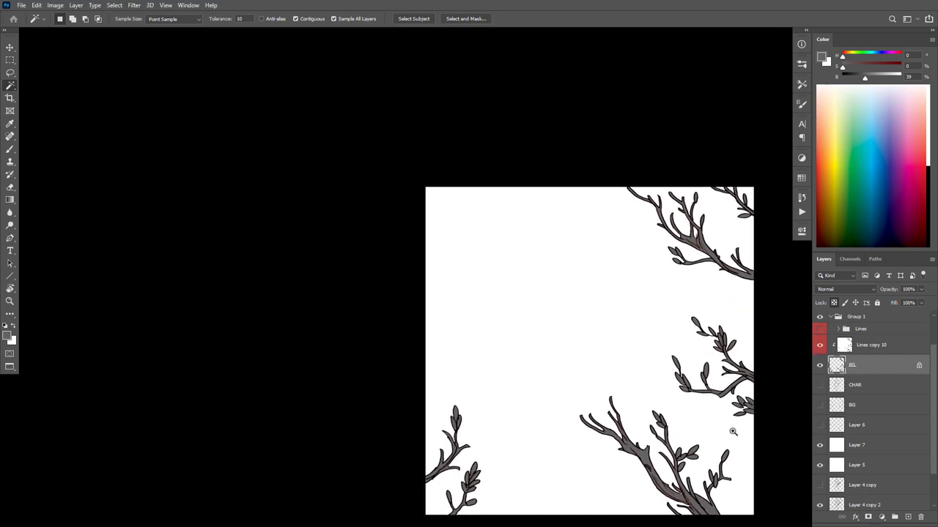
scroll(731, 432, up, 1)
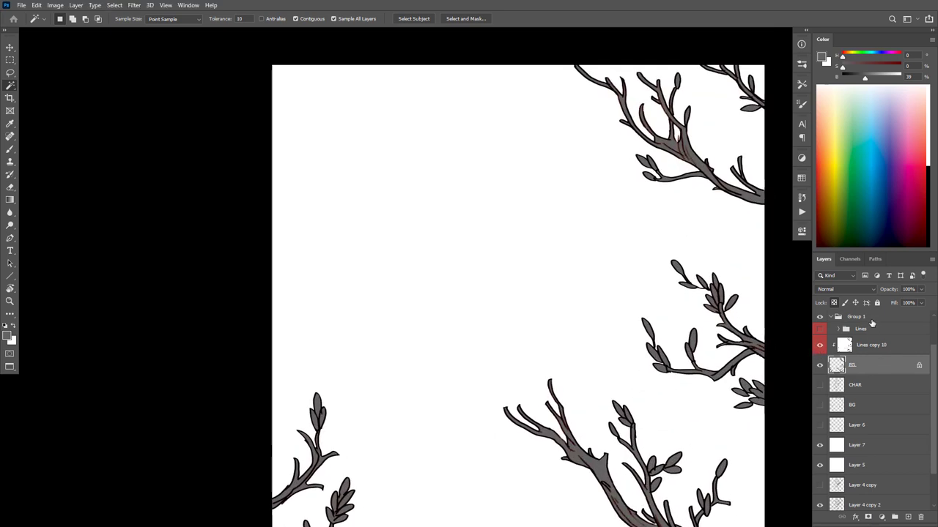
Hide the FG layer, show and select the CHAR layer, and select the blank area around the character
click(819, 365)
click(820, 385)
click(837, 386)
click(672, 322)
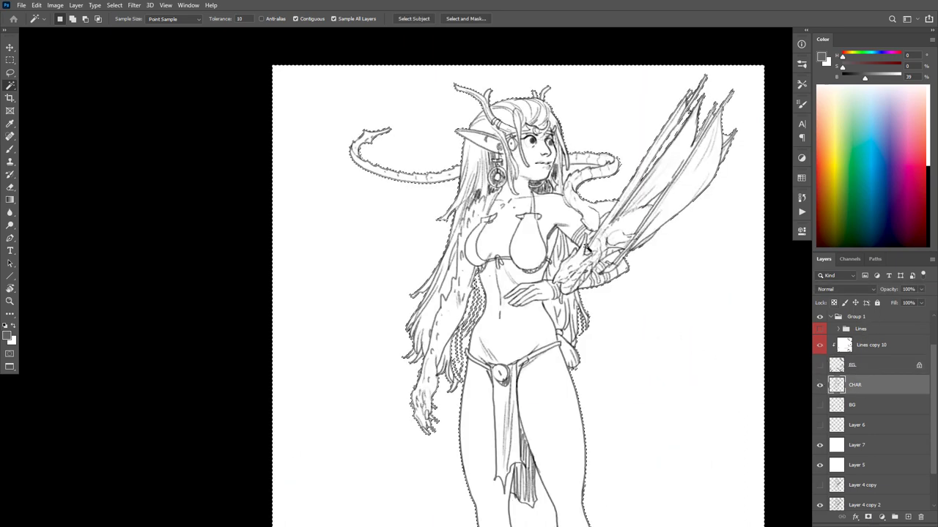
Add the enclosed background gaps around the character to the selection and preview it as a Quick Mask
scroll(619, 251, up, 2)
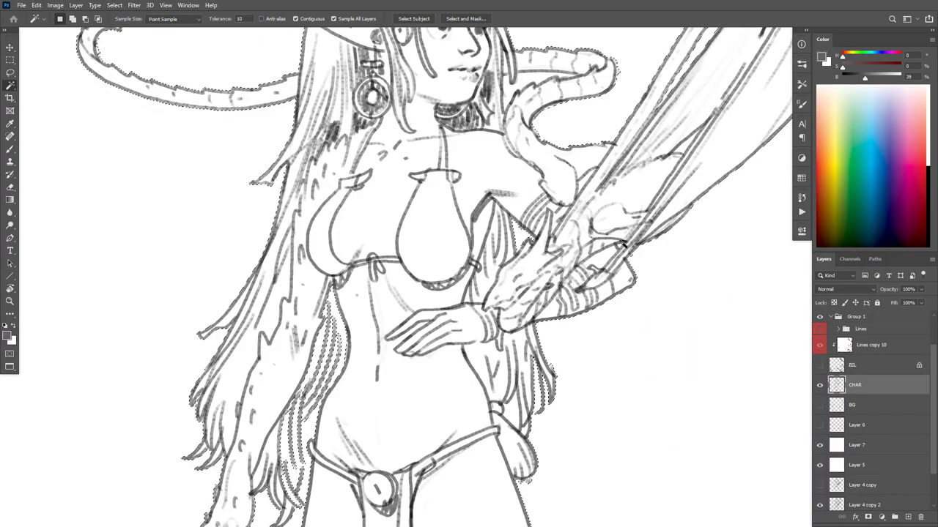
key(shift)
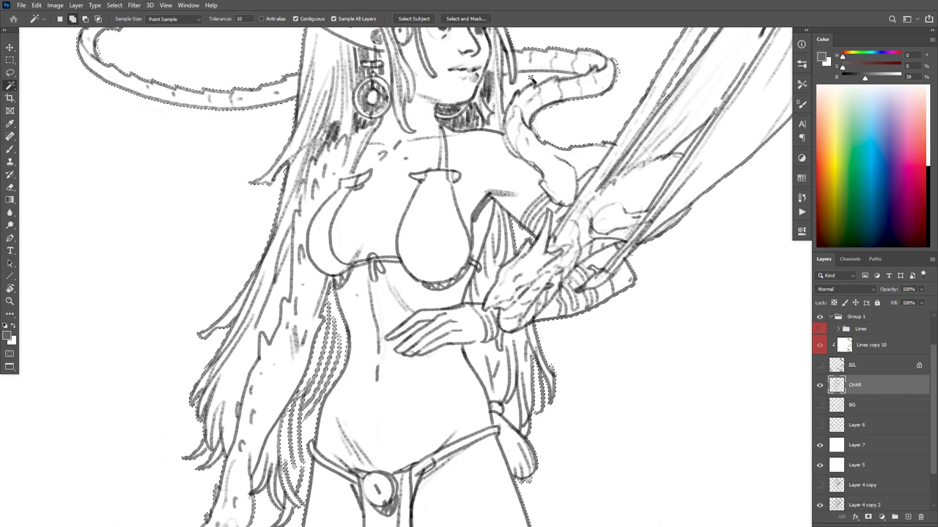
shift+click(289, 408)
drag(364, 404, 460, 250)
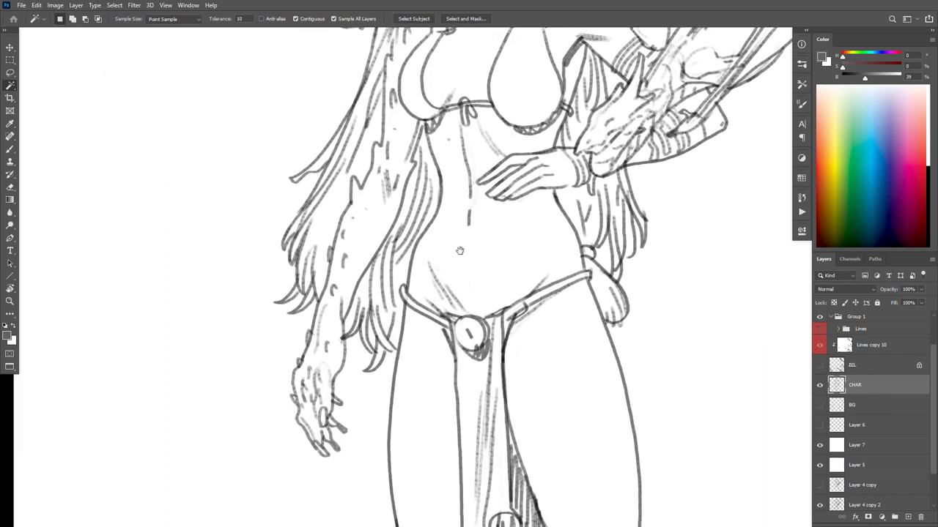
shift+click(545, 341)
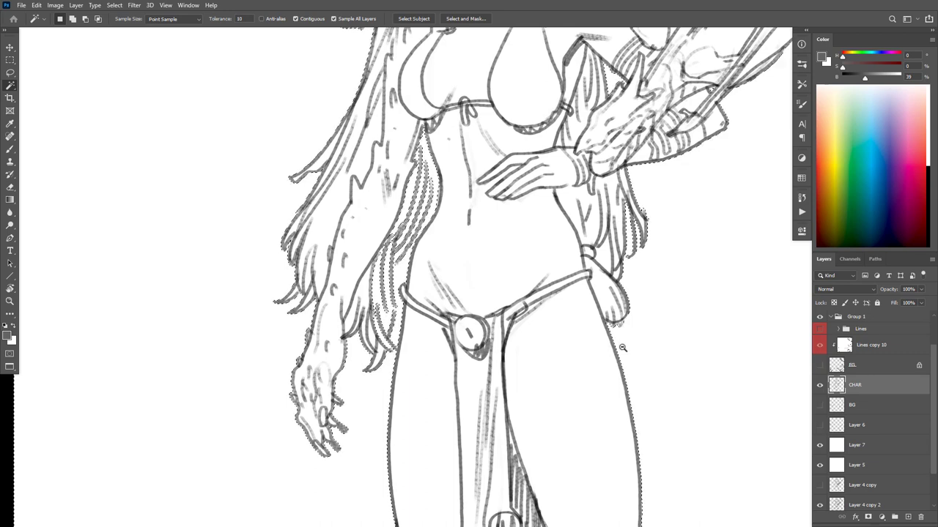
scroll(621, 347, down, 5)
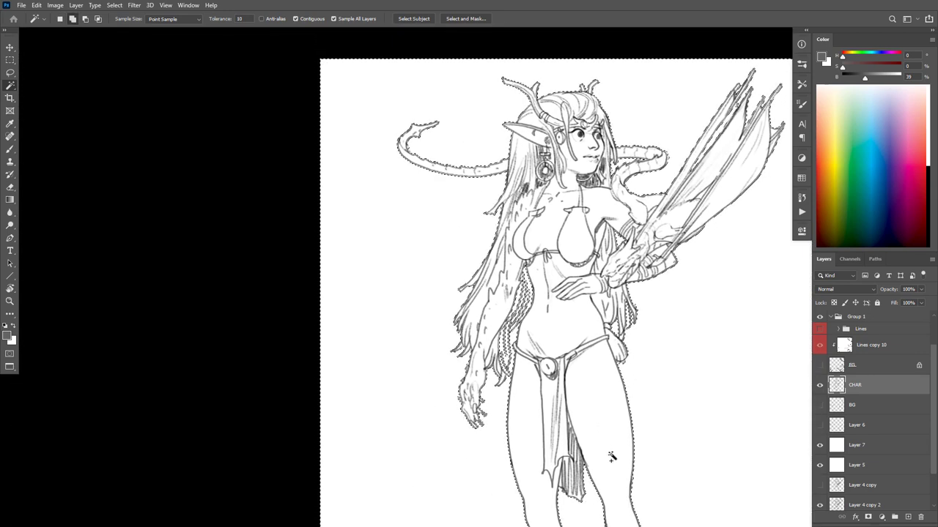
key(q)
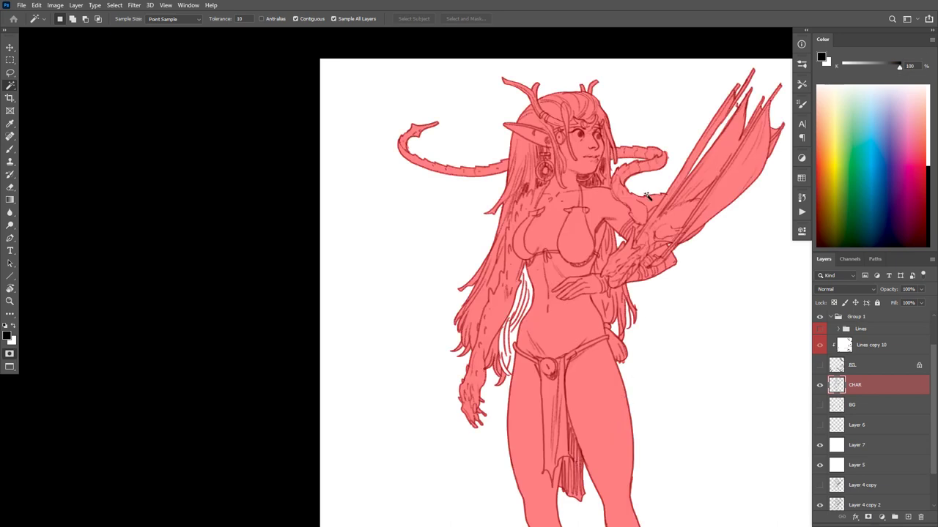
Mask the hair strands between the arm and waist in Quick Mask using a 100% opacity Pencil and the Paint Bucket
key(b)
drag(579, 121, 709, 315)
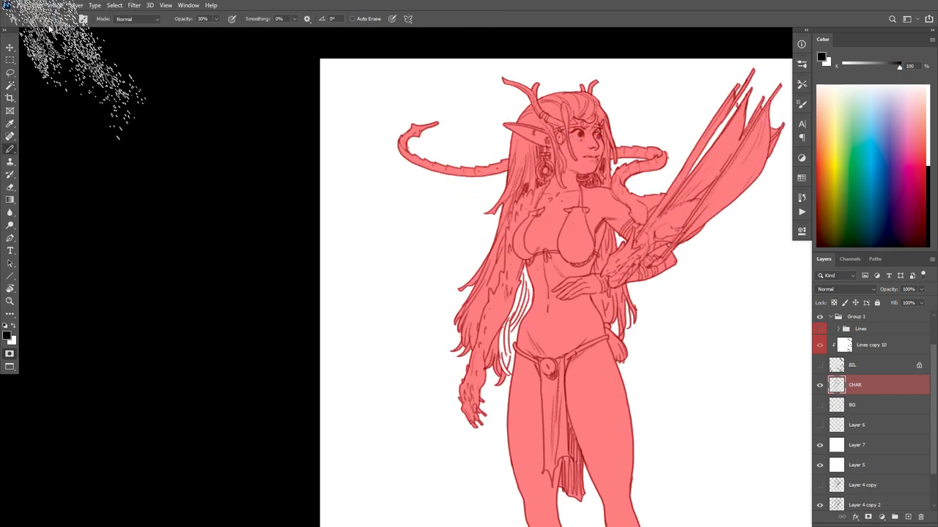
click(33, 18)
click(73, 88)
ctrl+click(525, 374)
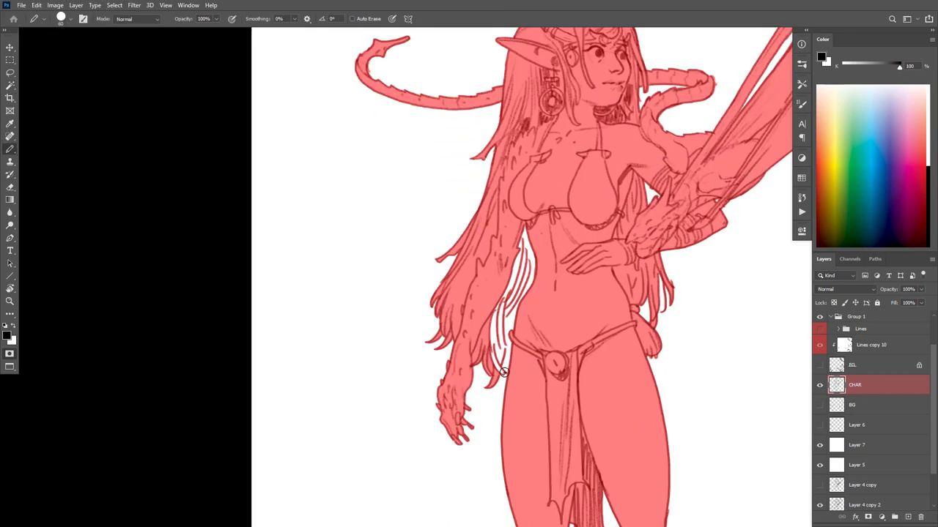
key(g)
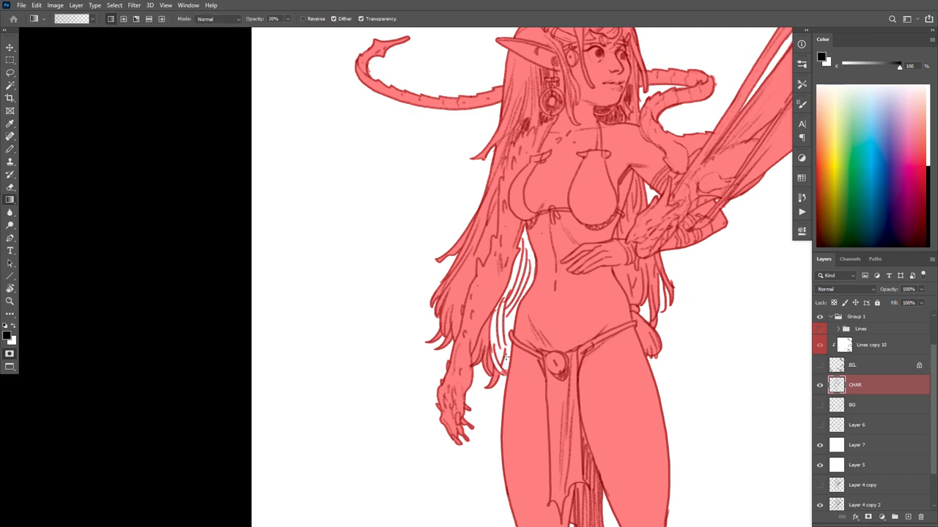
key(shift+g)
click(510, 363)
key(b)
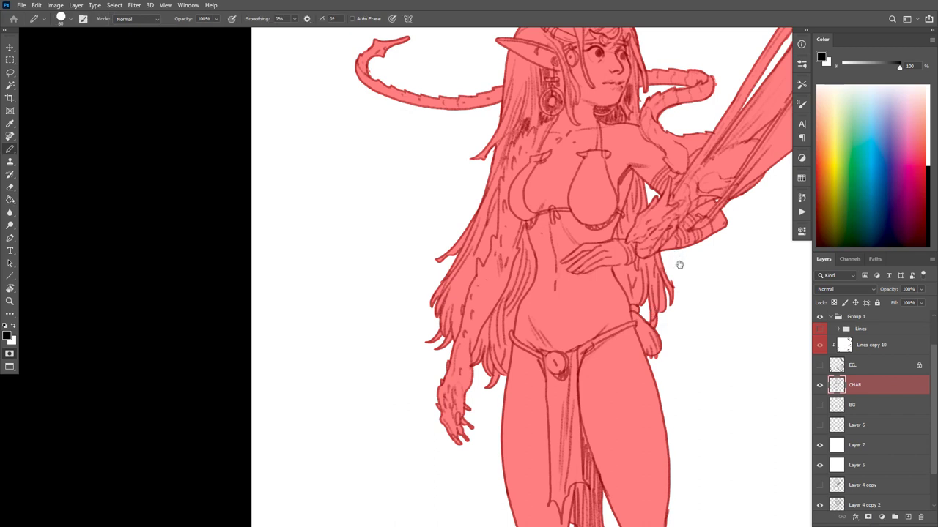
drag(678, 263, 688, 311)
scroll(713, 296, down, 3)
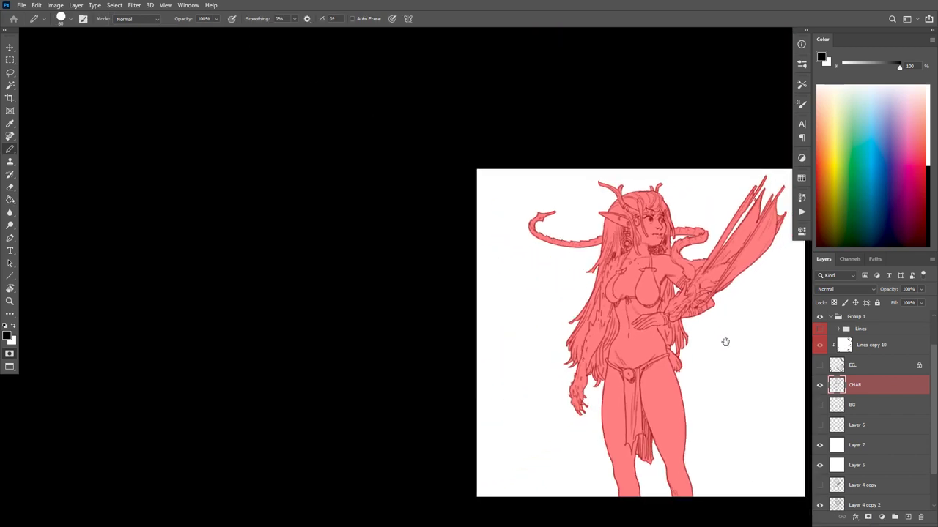
drag(725, 342, 708, 299)
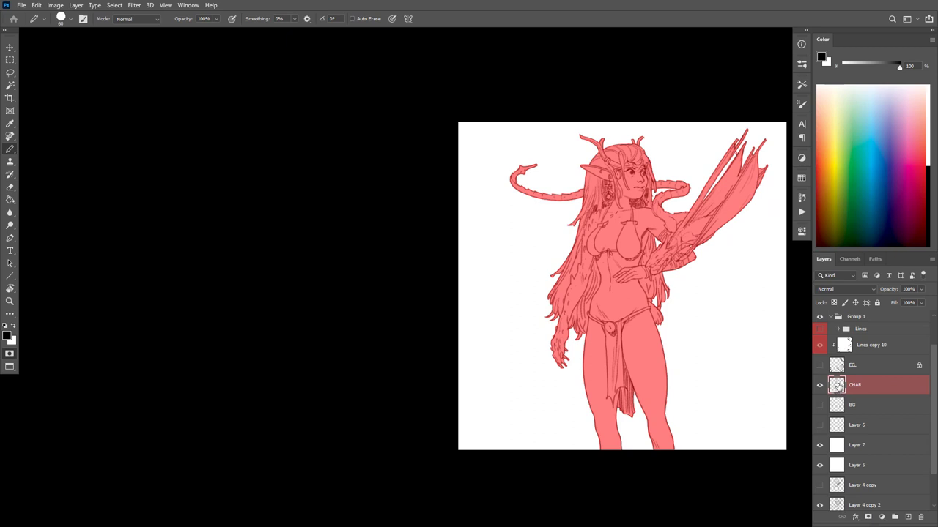
Run the line-separation action on CHAR to create a dark grey character silhouette, clipped Lines copy 10 and a Lines group
key(ctrl+z)
key(ctrl+z)
key(ctrl+z)
key(ctrl+z)
key(ctrl+z)
key(ctrl+z)
key(ctrl+z)
key(ctrl+z)
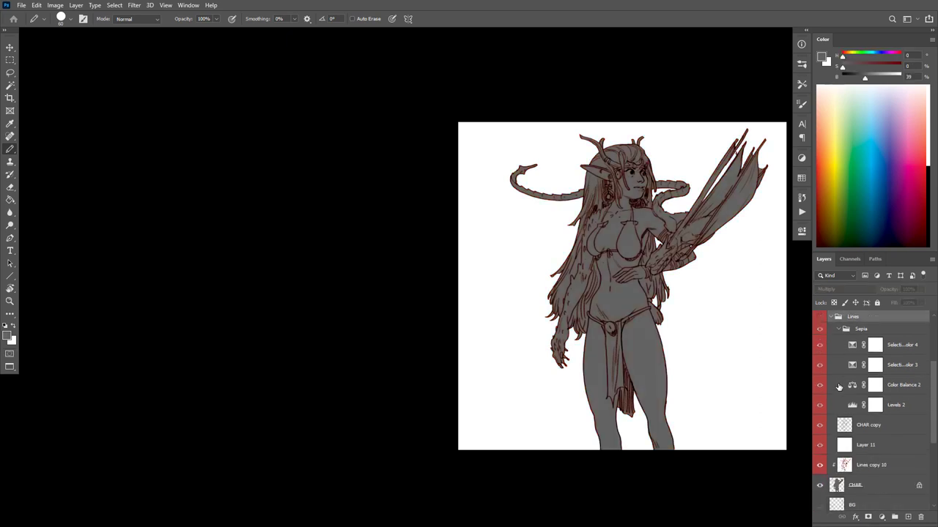
scroll(674, 325, up, 2)
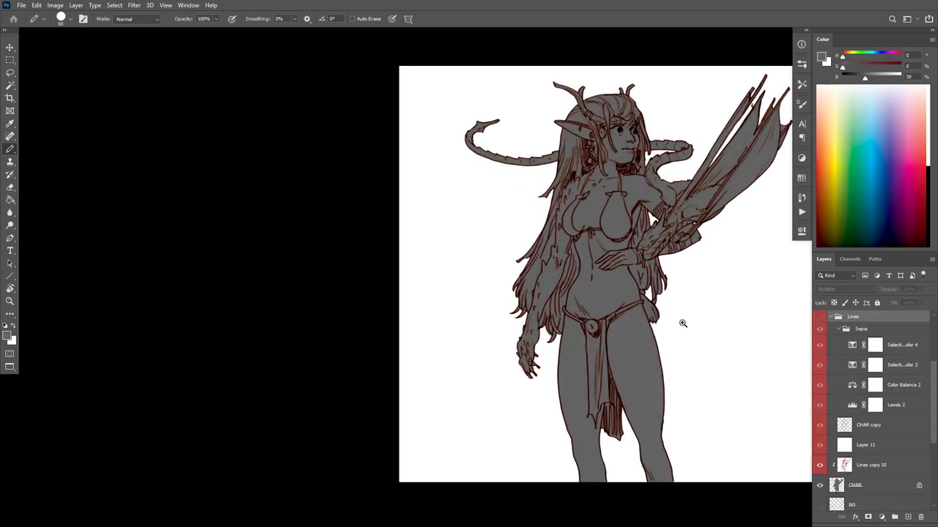
Enlarge the layer list, move the character's collapsed Lines group into Group 1, and collapse Group 1
click(831, 319)
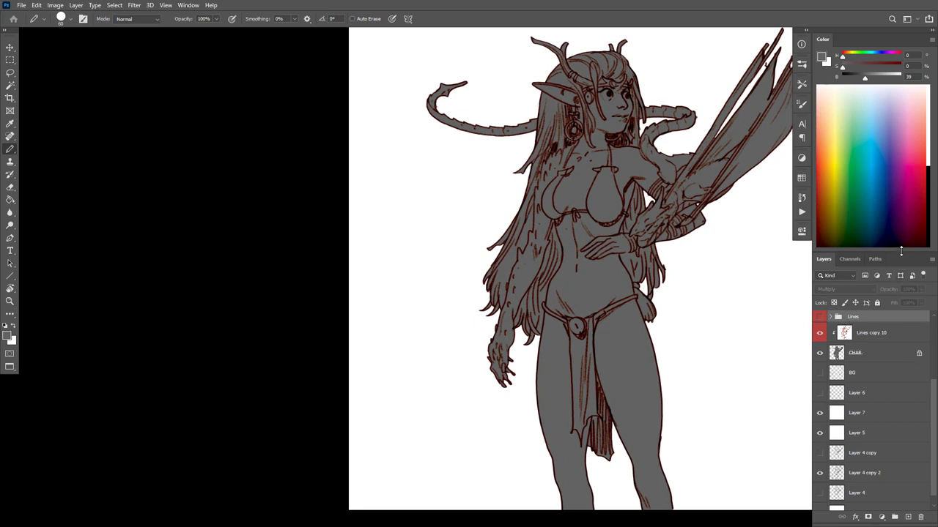
drag(900, 252, 901, 98)
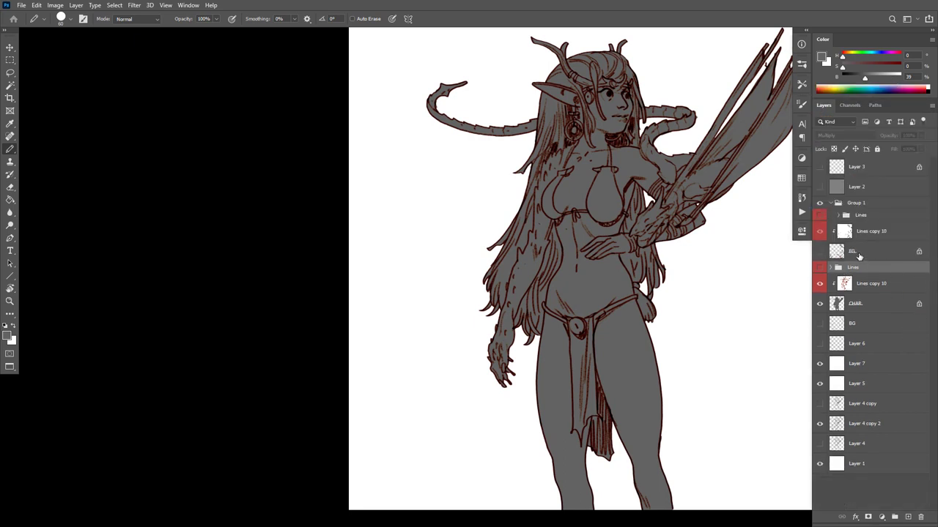
click(859, 254)
drag(840, 269, 844, 205)
click(830, 203)
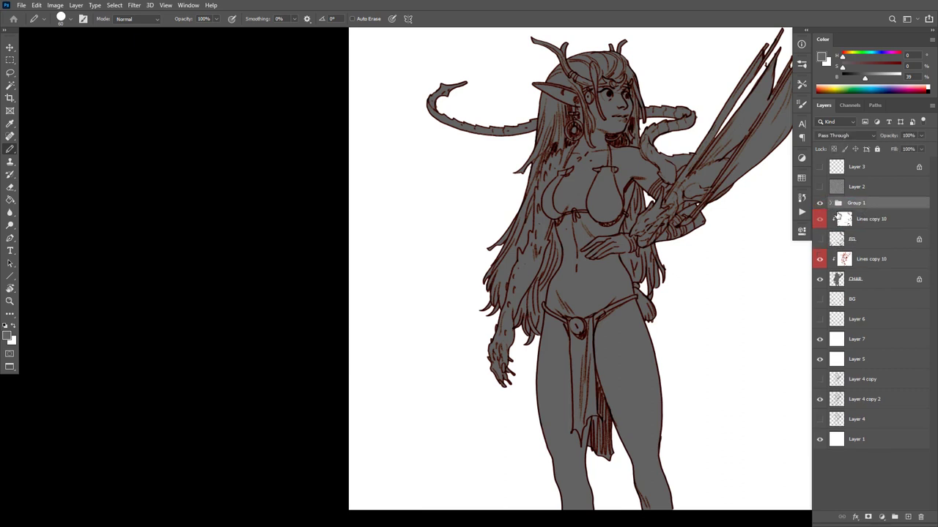
Hide the CHAR layer, show and select the BG layer, and select the blank area around its trees and bushes
click(820, 279)
click(821, 298)
click(838, 301)
key(w)
click(645, 264)
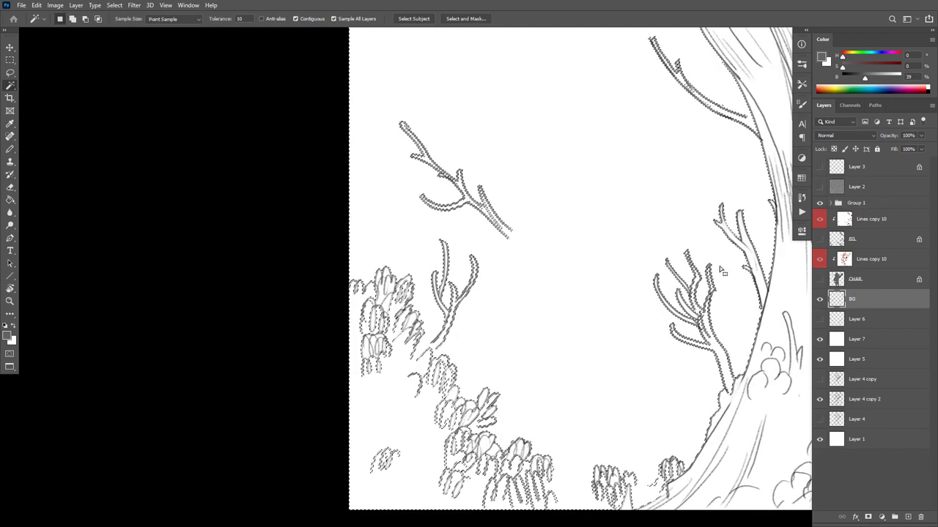
Show the CHAR layer and, in Quick Mask, fill the tree branch behind the raised wing using the Paint Bucket
click(819, 279)
scroll(651, 300, down, 2)
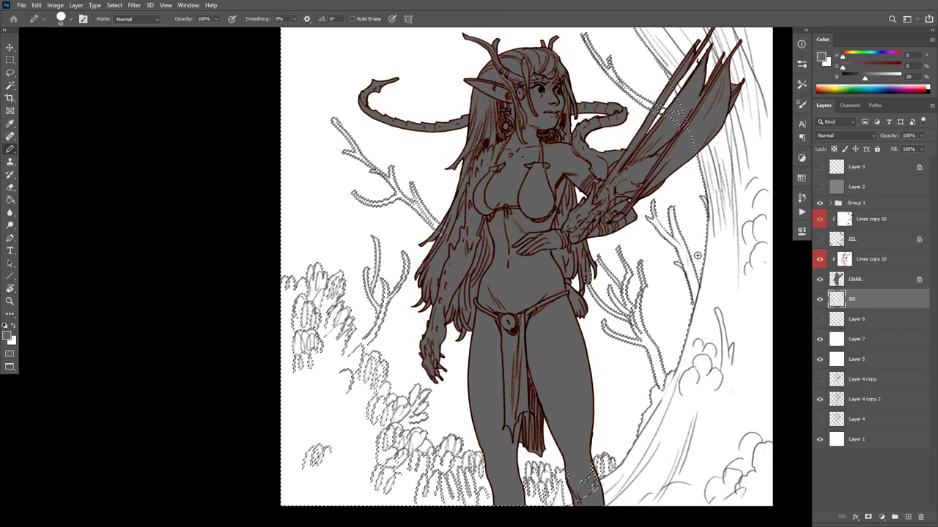
key(q)
key(b)
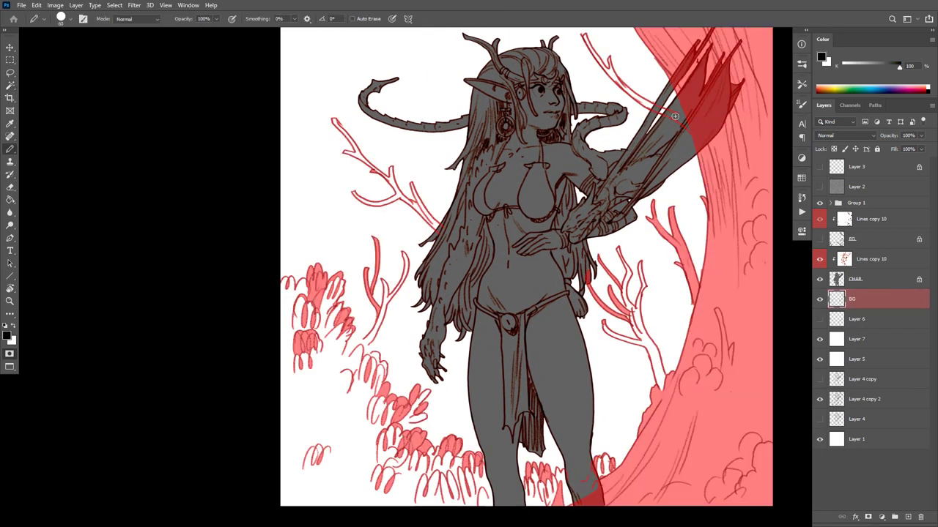
key(g)
click(672, 112)
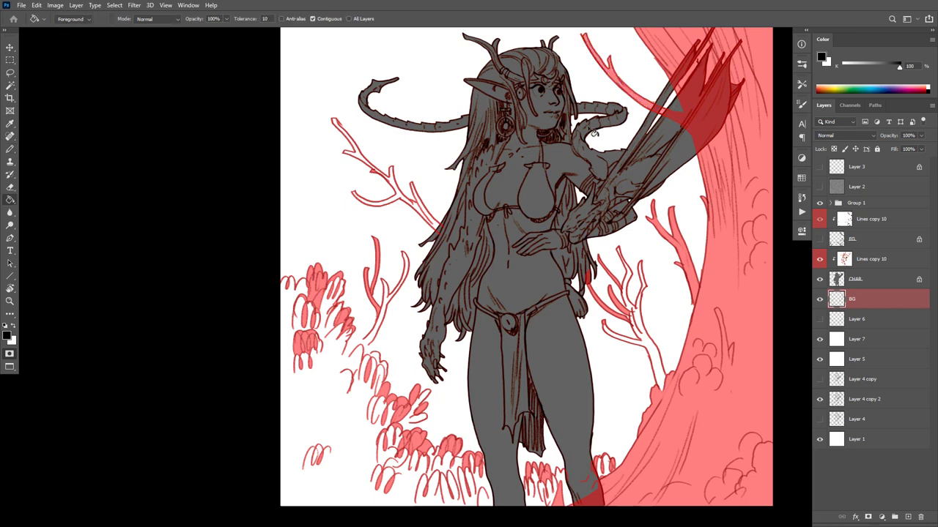
Close the open end of the bare branch behind the long hair with the Pencil and fill that branch in the mask
key(b)
drag(442, 233, 445, 233)
key(g)
click(438, 228)
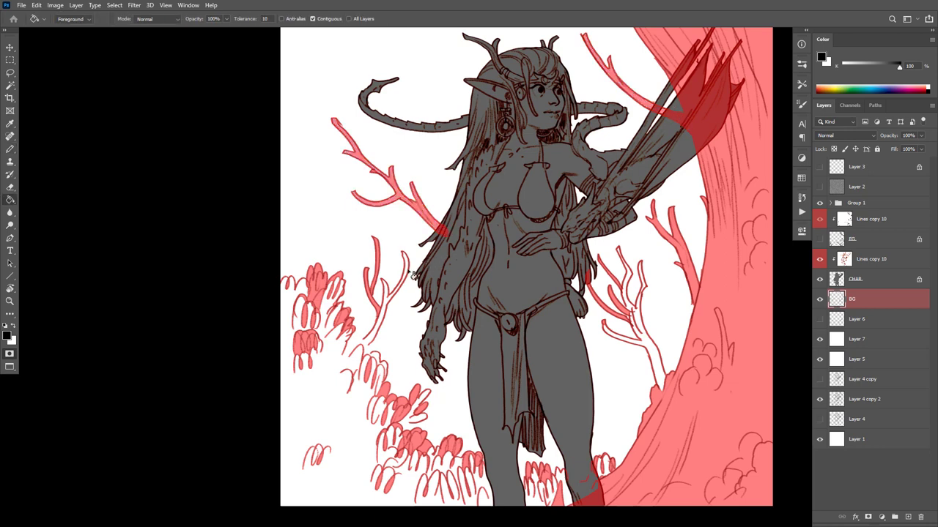
Bridge the open outlines at the lower branches and across the legs with the Pencil, then fill the bushes and remaining branches in the mask
key(b)
drag(371, 341, 338, 356)
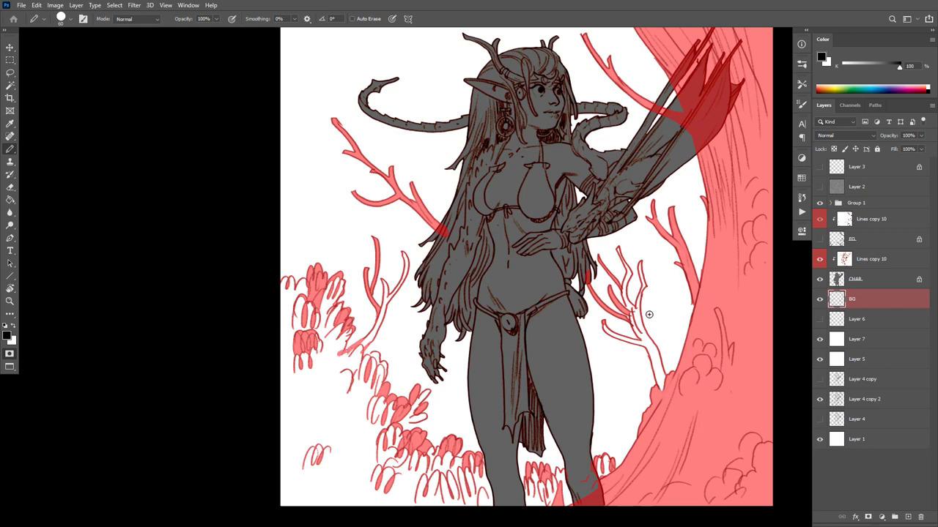
drag(606, 278, 628, 306)
mouse_move(602, 472)
mouse_down()
mouse_move(504, 484)
mouse_move(489, 467)
mouse_up()
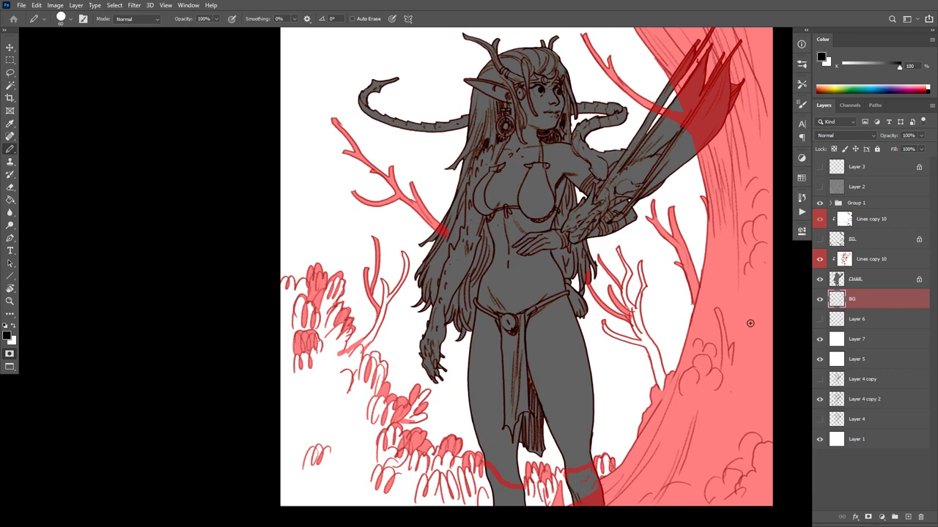
key(g)
click(356, 464)
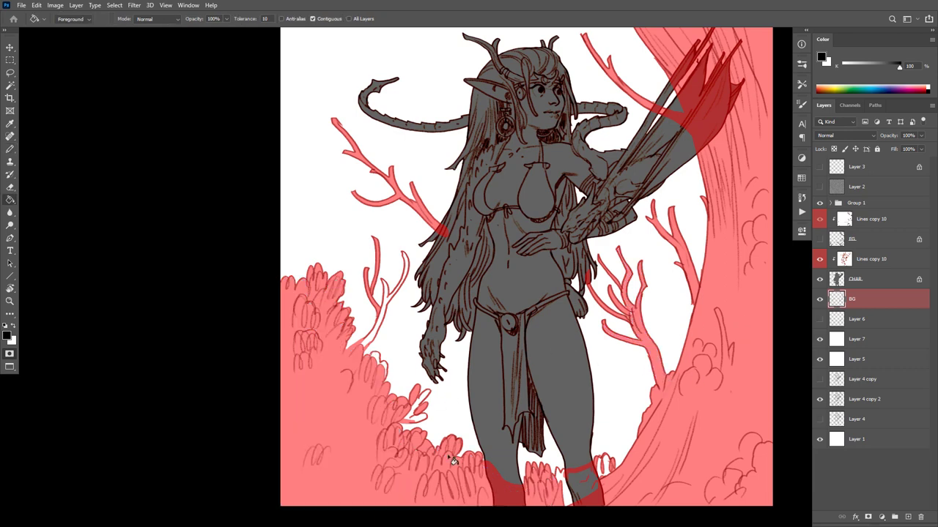
click(376, 344)
click(419, 415)
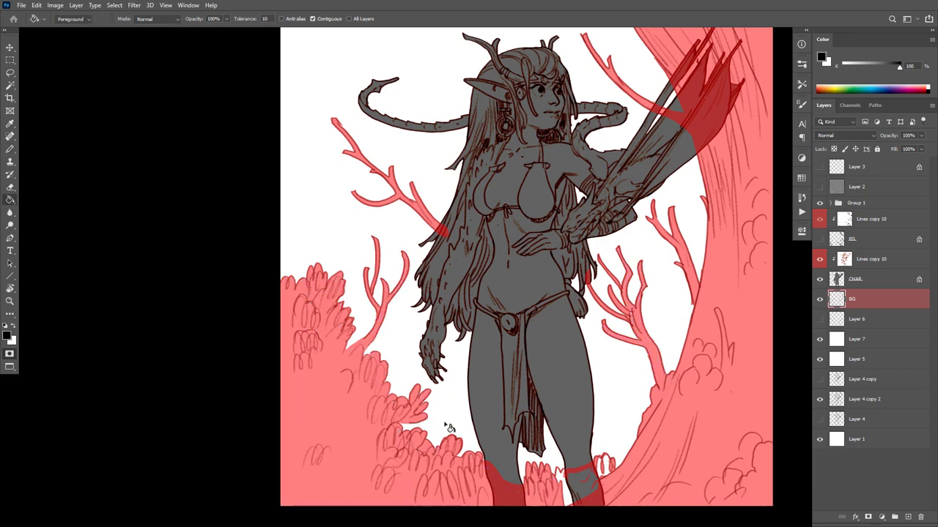
Run the line-separation action on BG to create a dark grey silhouette with a clipped Lines copy 10, and collapse its Lines group
key(b)
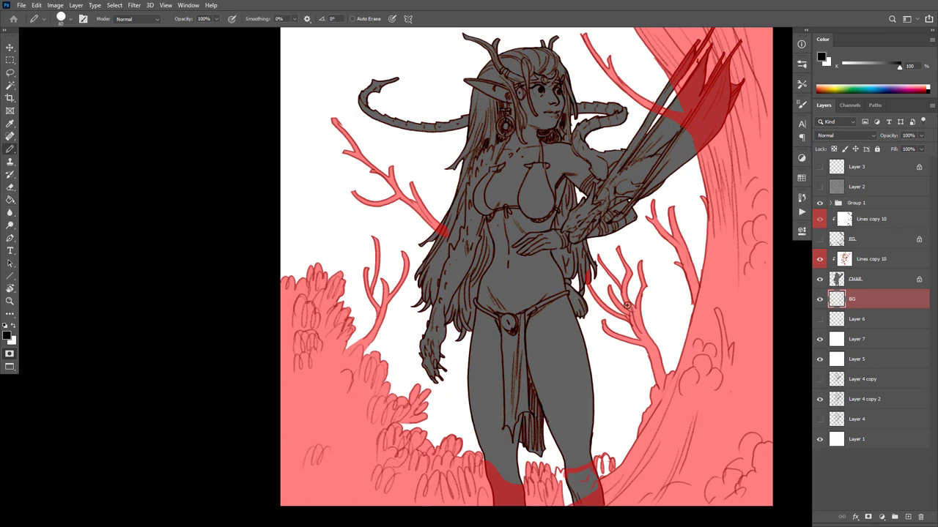
drag(680, 309, 663, 405)
scroll(682, 412, down, 3)
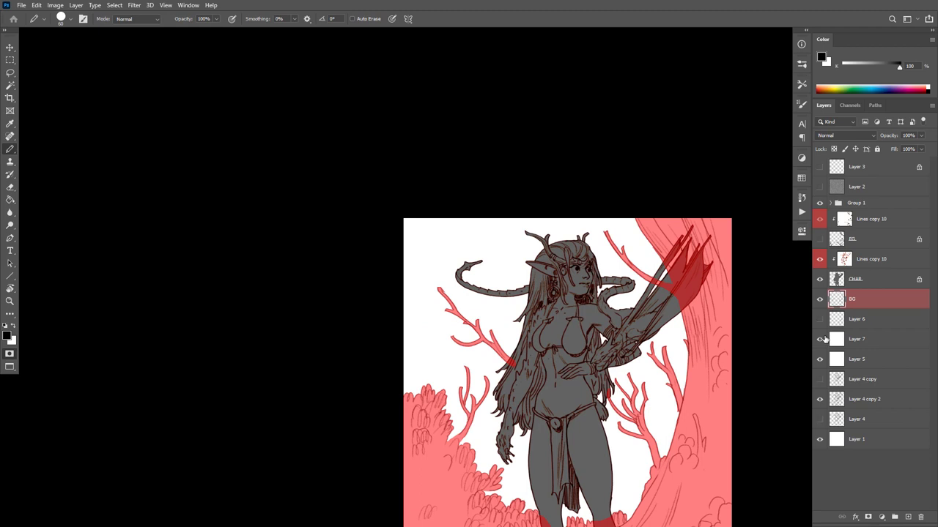
key(ctrl+z)
key(ctrl+z)
key(ctrl+z)
key(ctrl+z)
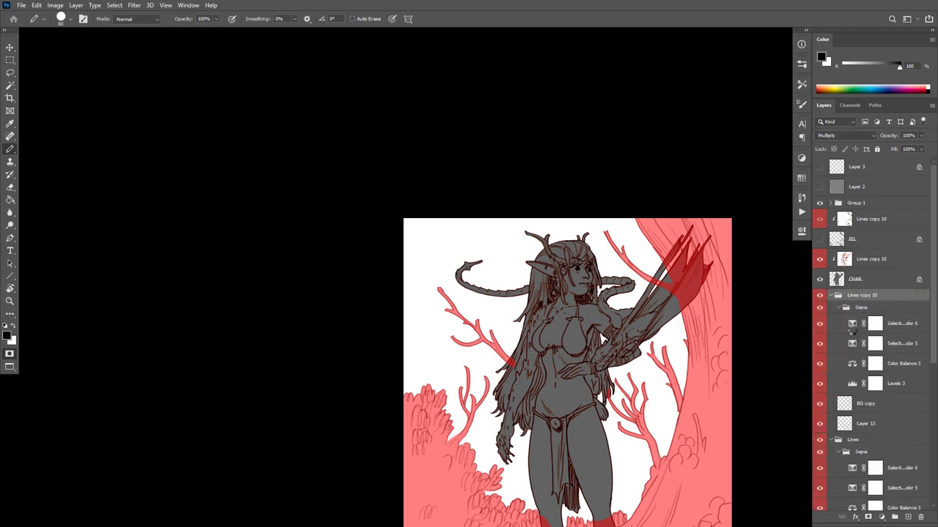
key(ctrl+z)
key(ctrl+z)
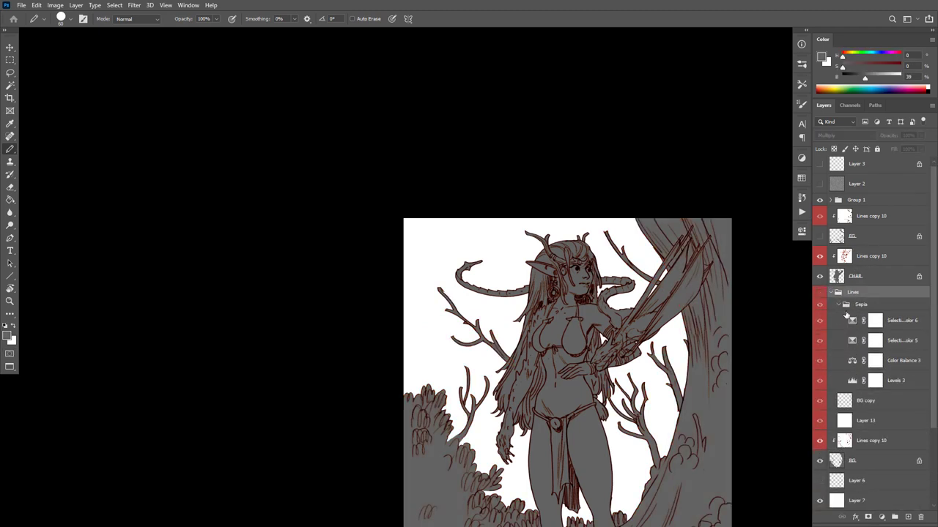
click(832, 295)
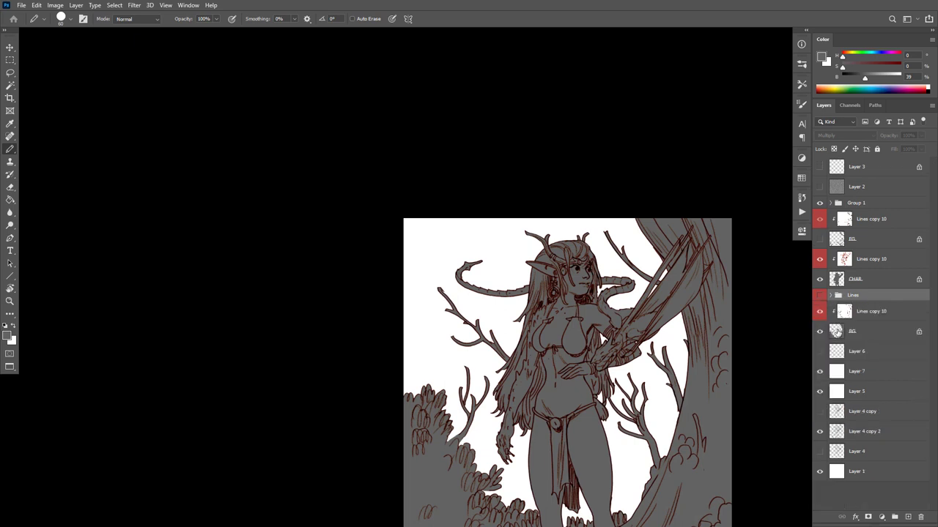
Hide the BG and CHAR layers, show and select Layer 6, and select the blank area around its distant bushes with the Magic Wand
click(819, 332)
click(818, 352)
click(826, 352)
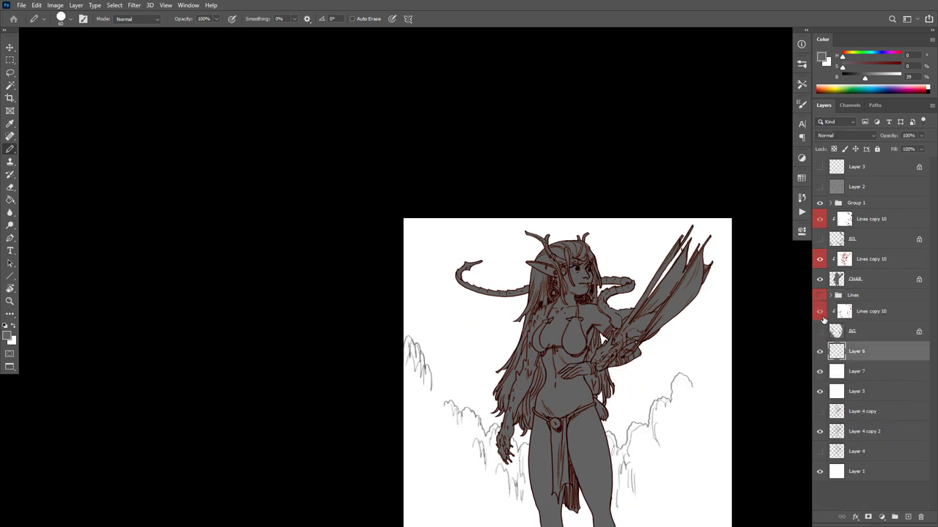
drag(661, 385, 687, 356)
click(819, 278)
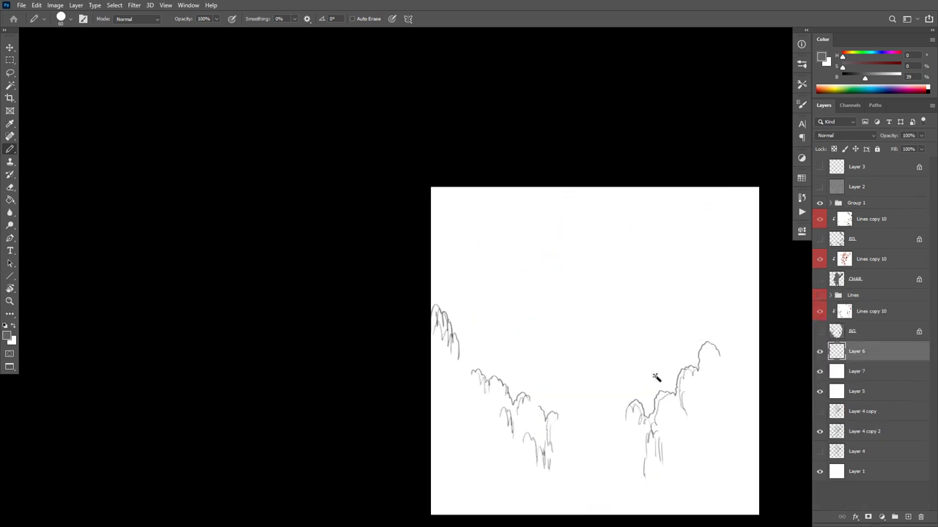
key(w)
click(706, 314)
Show CHAR and BG, then in Quick Mask join the distant bushes' outline across the trunk and figure with the Pencil and fill everything below it
click(819, 278)
click(819, 332)
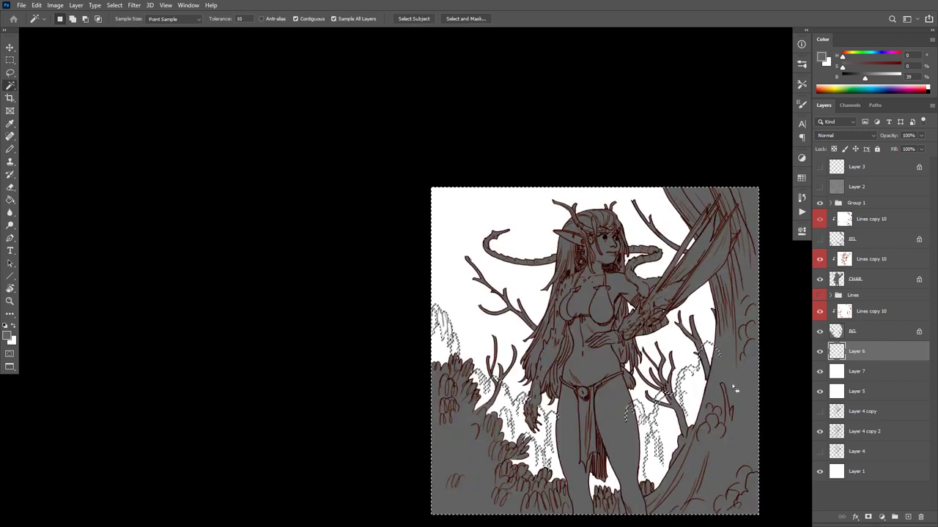
key(b)
key(q)
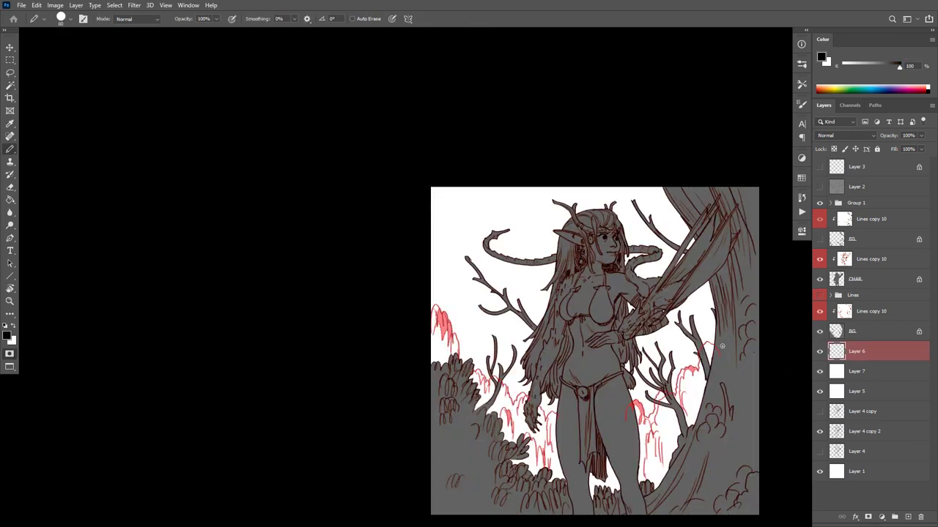
drag(717, 354, 772, 354)
ctrl+click(706, 371)
drag(691, 398, 724, 326)
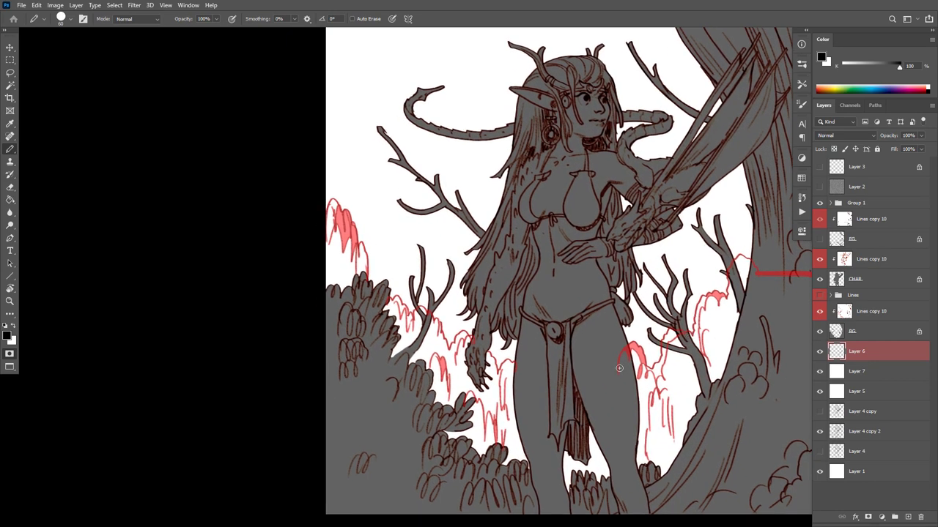
mouse_move(619, 367)
mouse_down()
mouse_move(591, 382)
mouse_move(537, 373)
mouse_up()
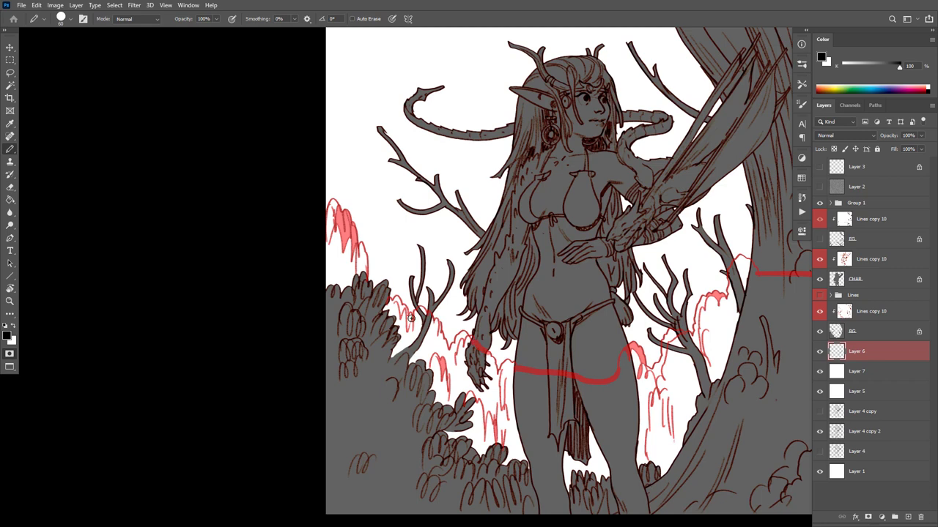
key(g)
click(453, 419)
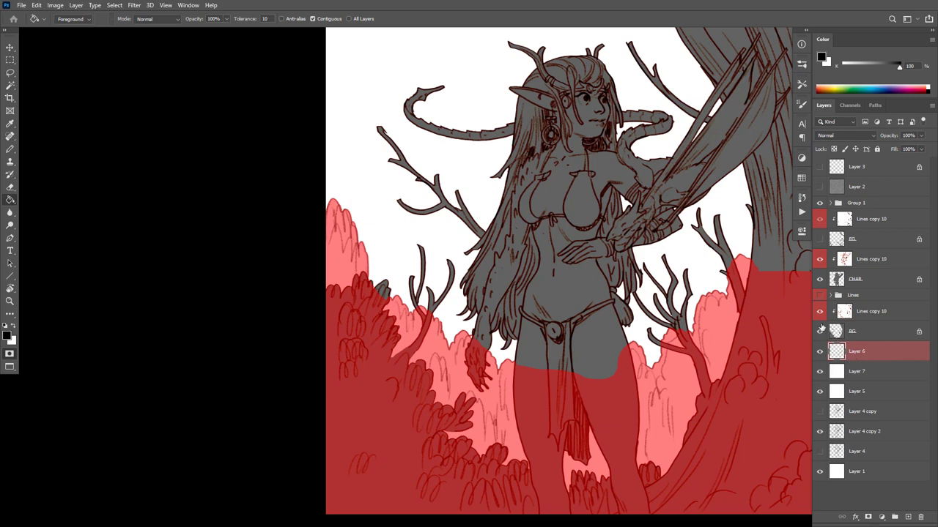
Run the line-separation action on Layer 6 to create a dark grey silhouette of the distant bushes with clipped lines
click(822, 296)
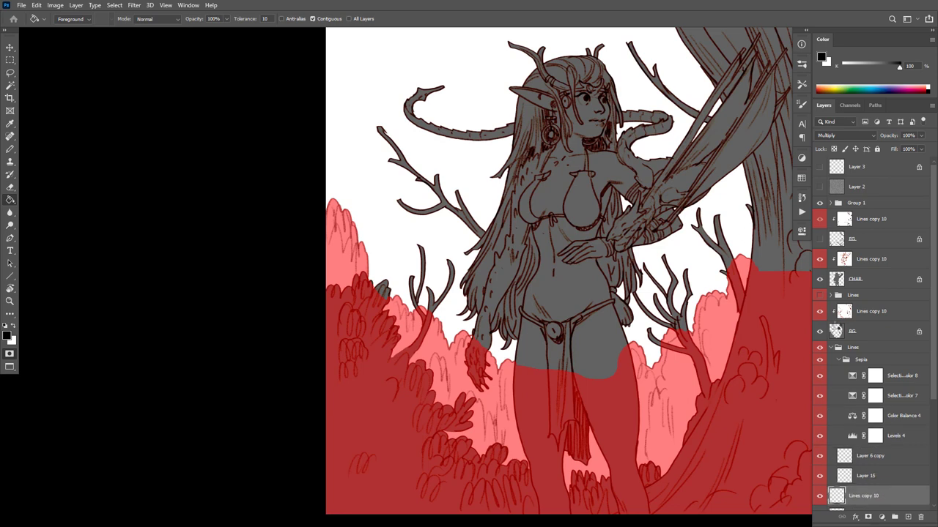
key(q)
alt+click(748, 384)
alt+click(749, 384)
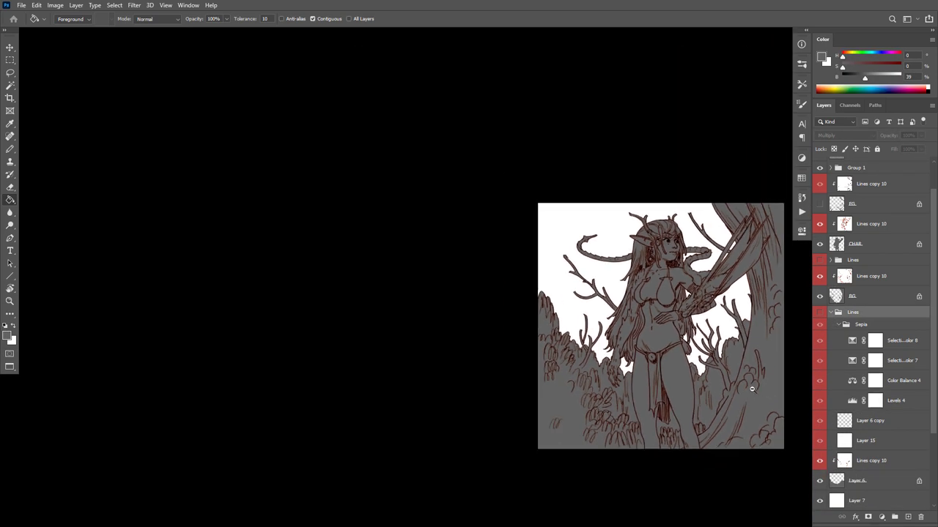
drag(752, 388, 741, 393)
ctrl+click(741, 393)
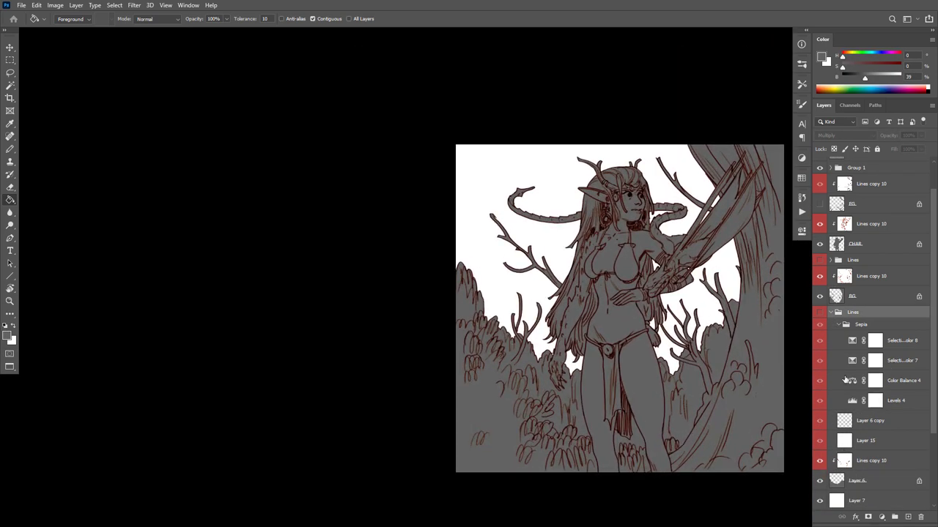
Collapse the distant bushes' Lines group and move it and the BG layer's Lines group into Group 1
click(832, 314)
drag(838, 346, 846, 202)
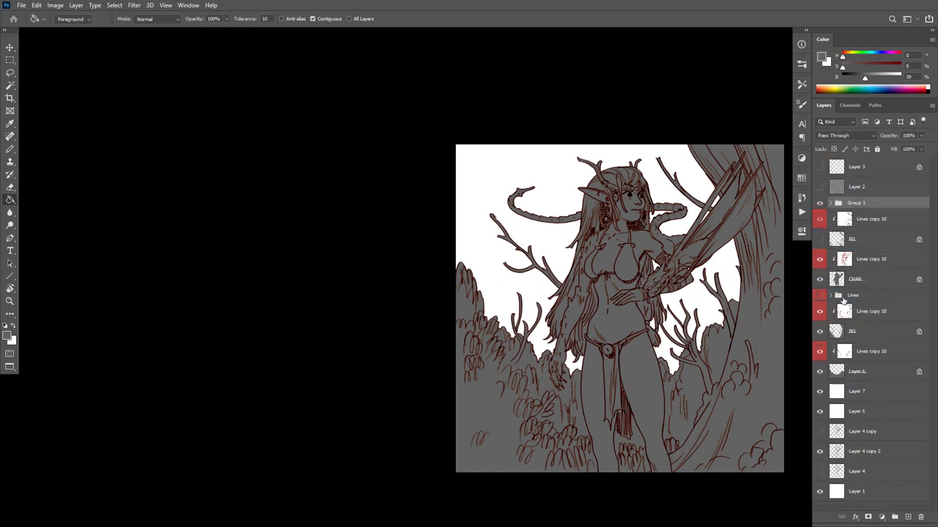
drag(843, 301, 843, 194)
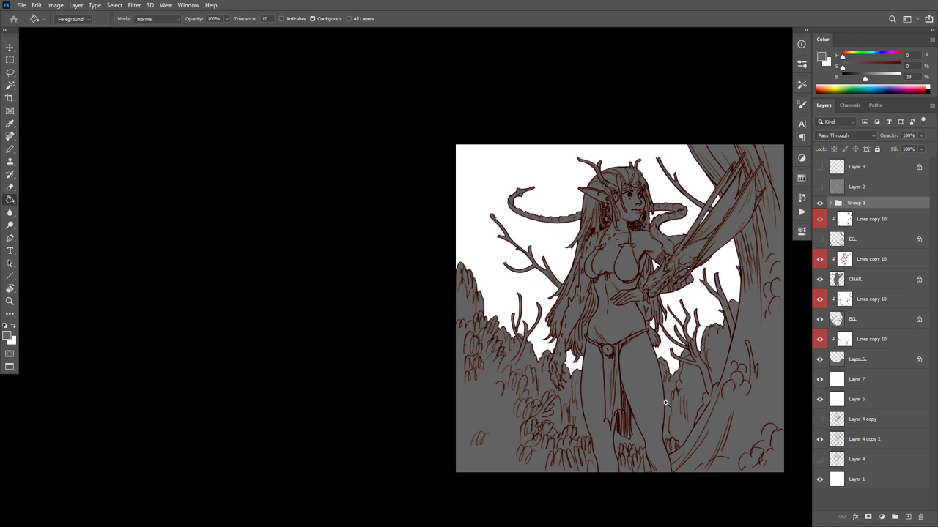
Select Layer 6, switch to the Pencil and unlock the layer's transparent pixels
drag(665, 401, 700, 370)
click(850, 359)
drag(503, 359, 510, 344)
scroll(511, 345, up, 1)
key(b)
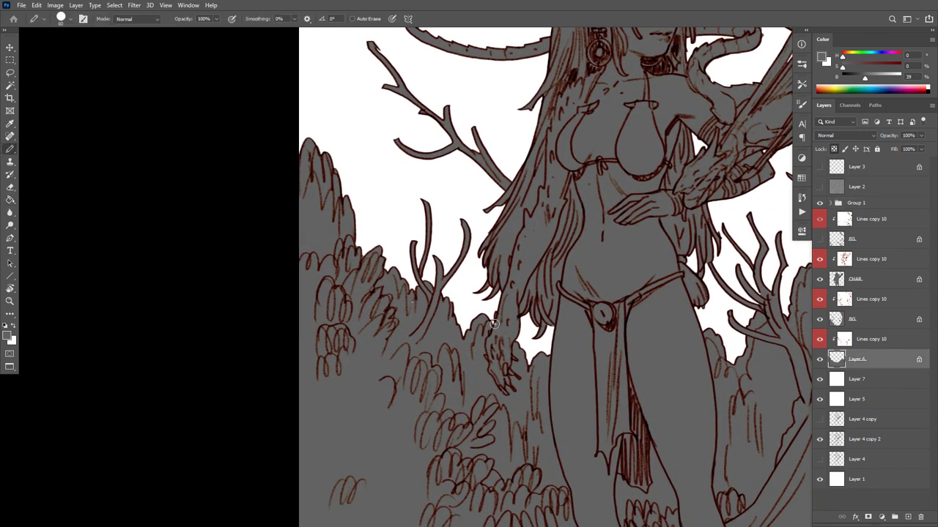
key(slash)
drag(740, 392, 663, 442)
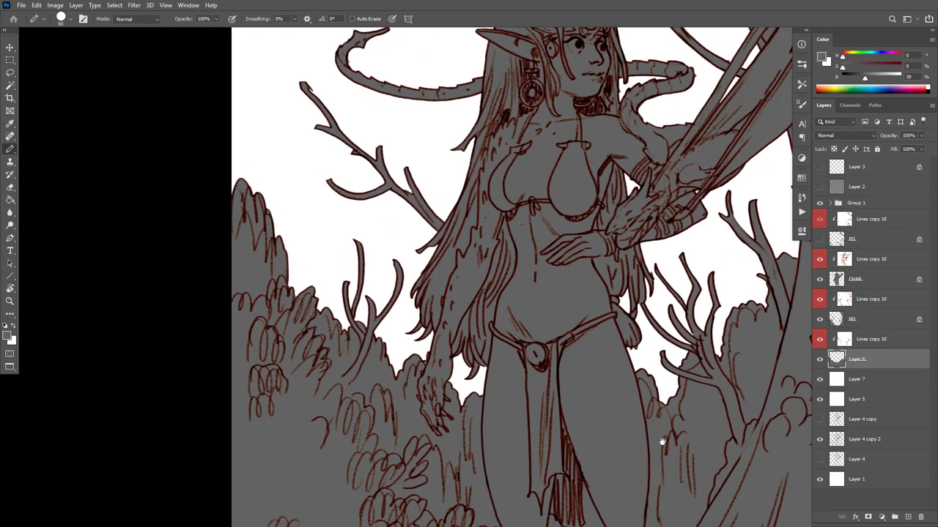
scroll(682, 417, down, 1)
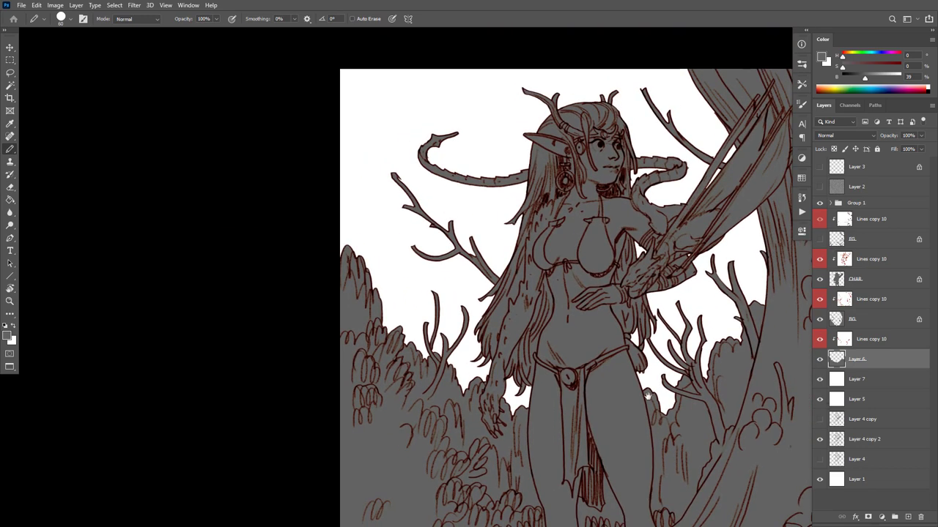
Show the FG layer so its foreground branches display over the character and background
drag(648, 396, 645, 417)
click(819, 239)
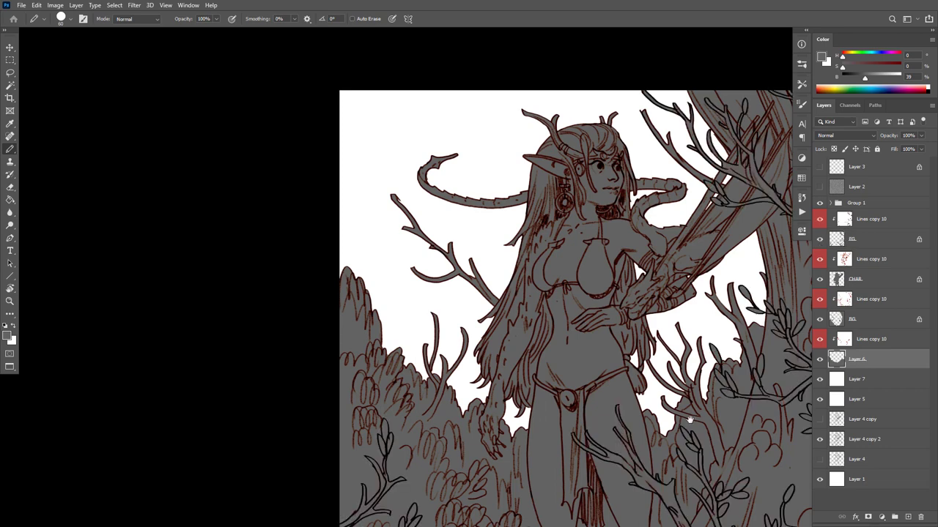
scroll(701, 415, down, 2)
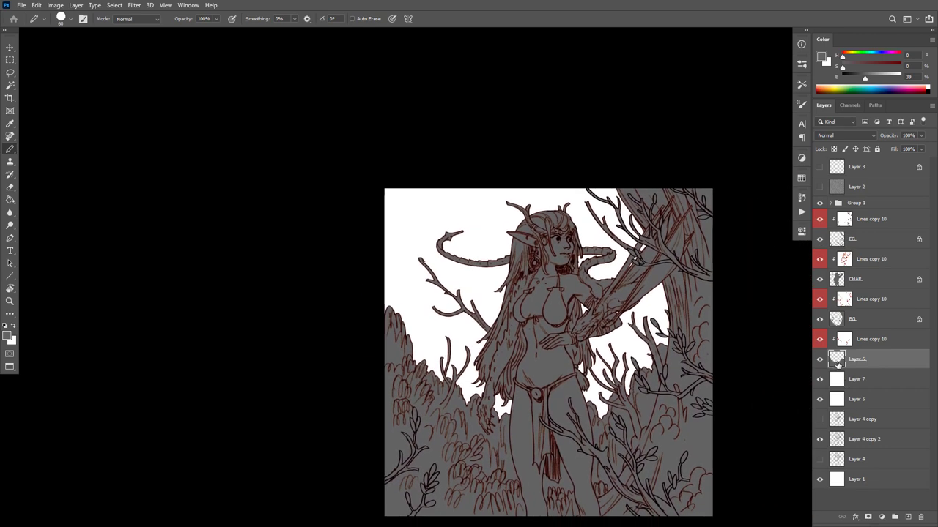
Draw a vertical gradient from 65% brightness grey to transparent at 100% opacity down the sky on Layer 7, and select Layer 6
click(838, 382)
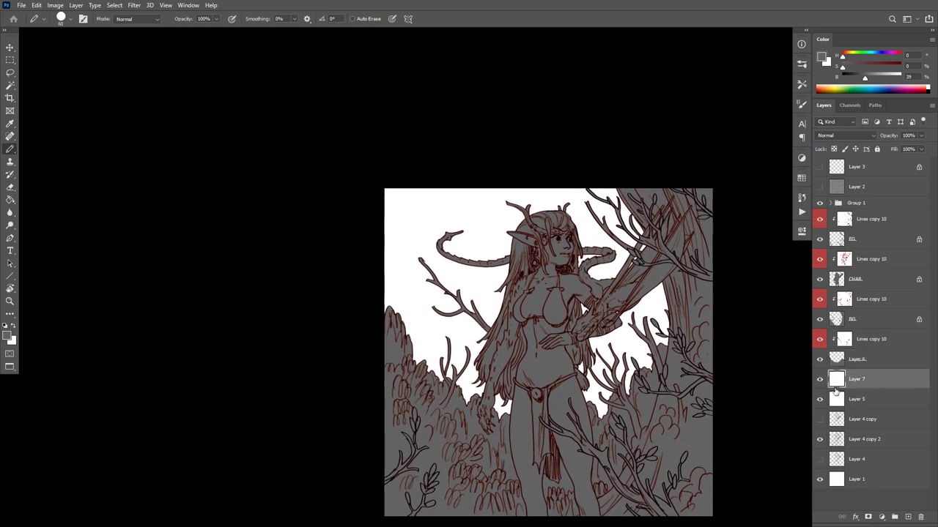
key(g)
key(shift+g)
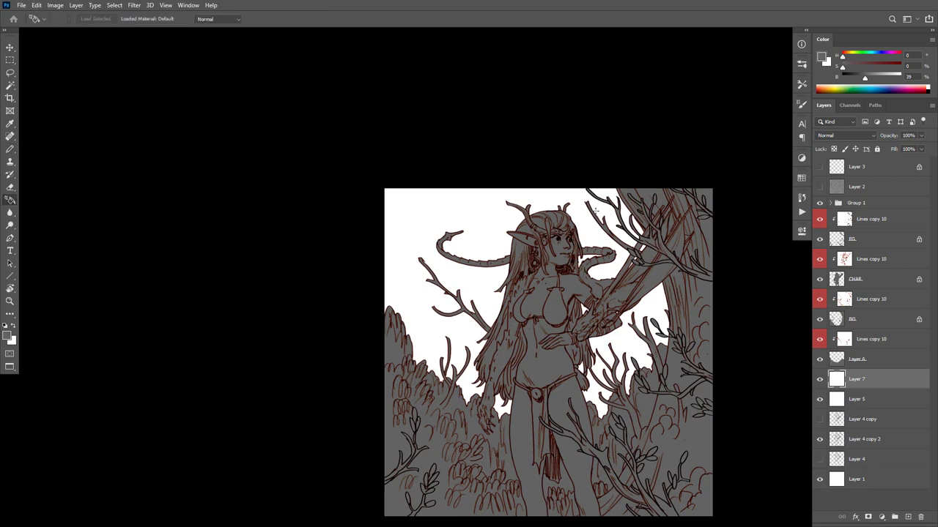
drag(867, 79, 879, 77)
drag(558, 158, 558, 307)
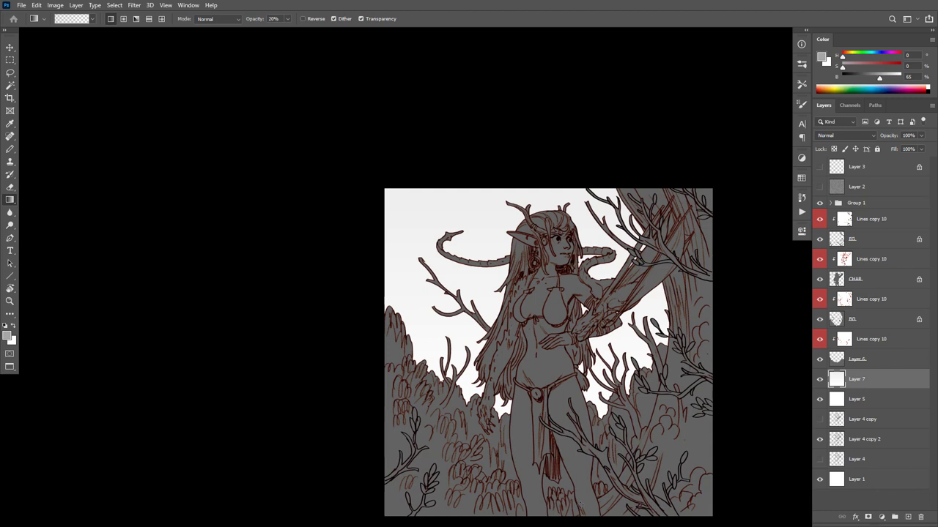
key(0)
drag(569, 152, 568, 328)
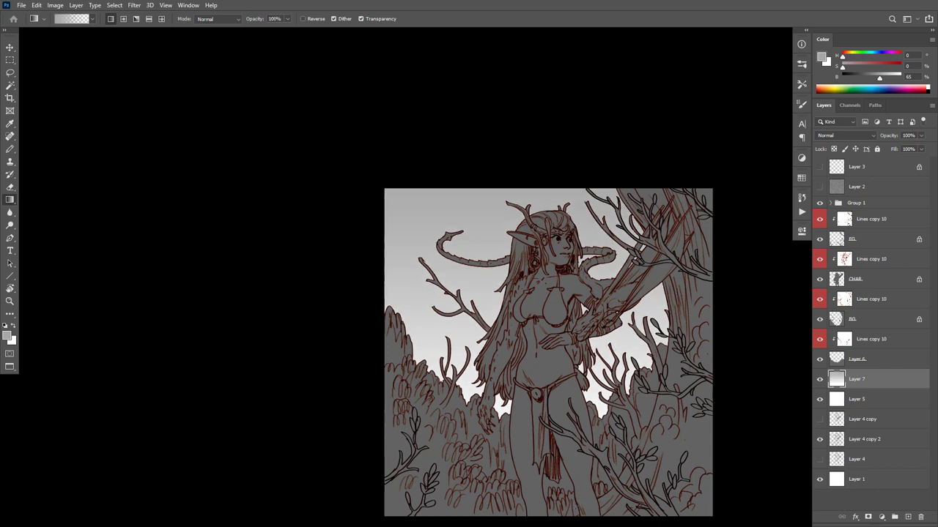
click(848, 362)
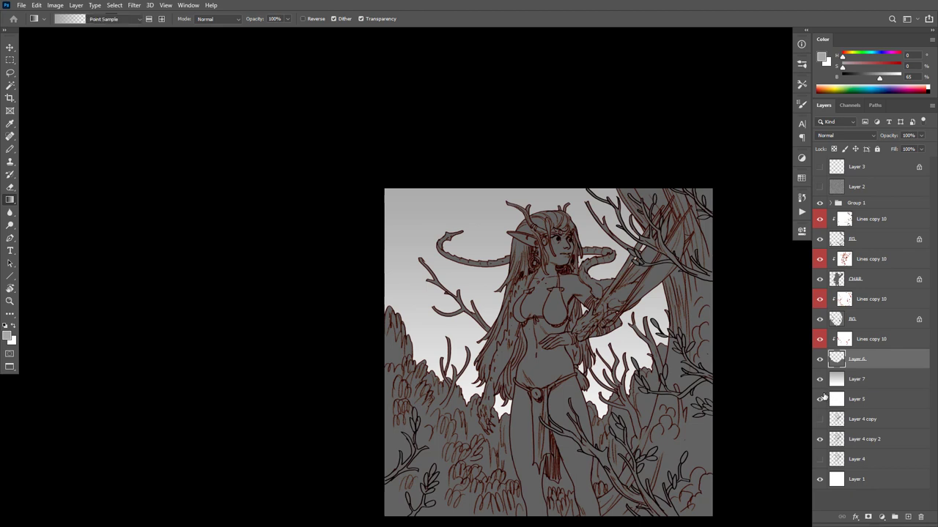
Lighten Layer 6's distant bushes with a Hue/Saturation adjustment of +46 Lightness
key(ctrl+u)
drag(678, 323, 701, 323)
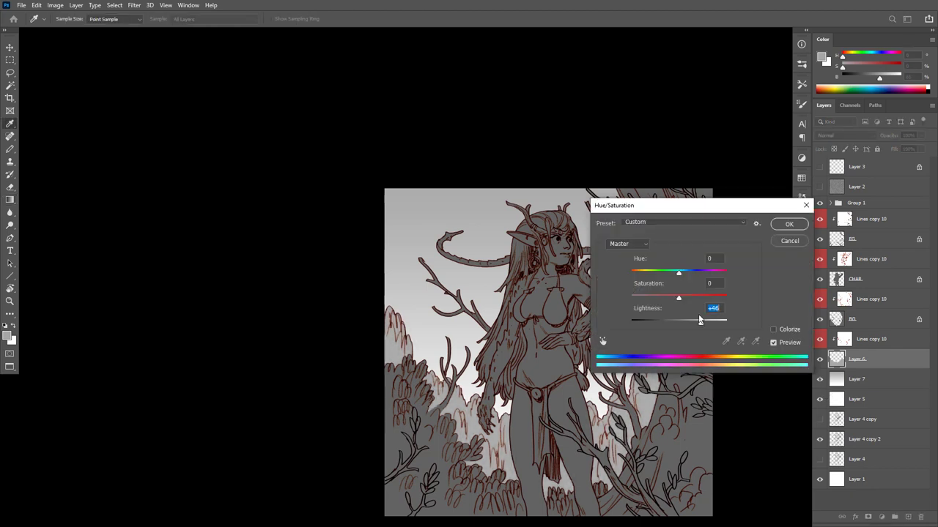
click(789, 224)
Lighten the BG layer's silhouette with Hue/Saturation at +15 Lightness
click(875, 325)
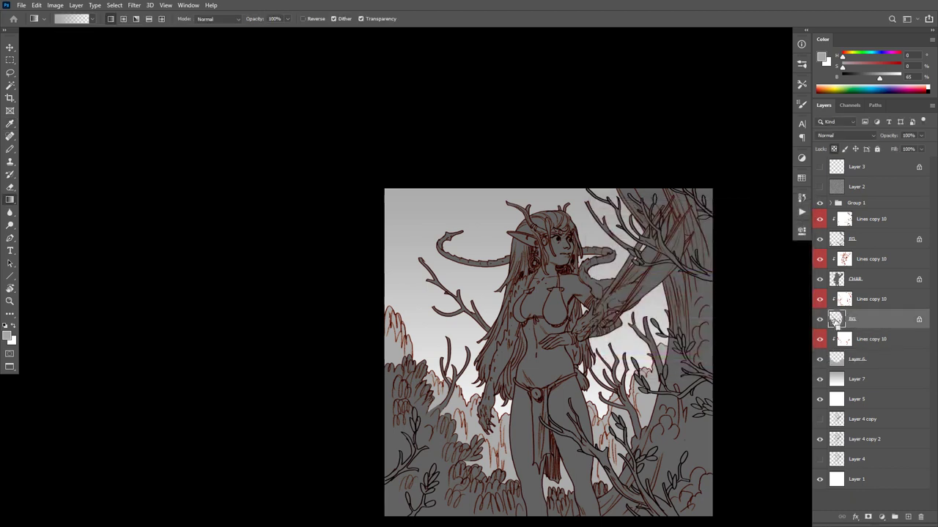
key(ctrl+u)
drag(696, 212, 752, 51)
drag(742, 166, 740, 163)
click(842, 66)
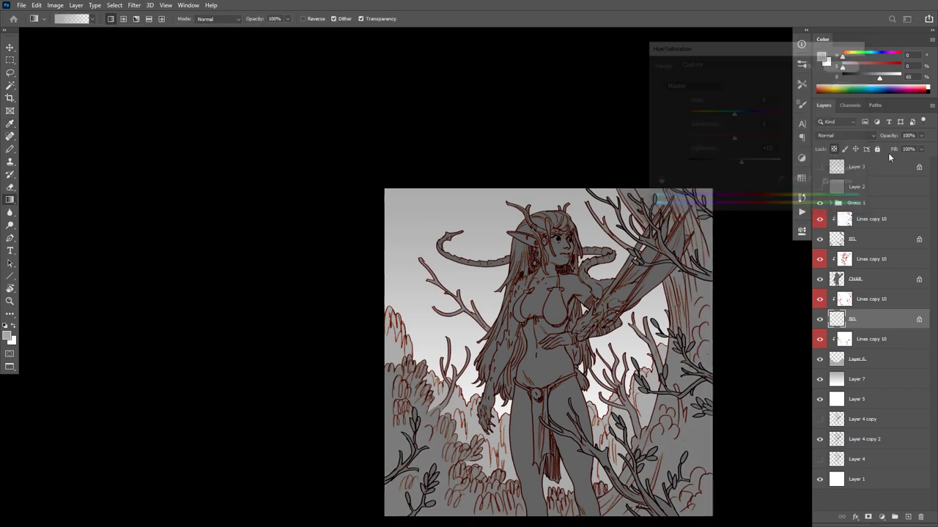
Darken the FG layer's branches with a Hue/Saturation adjustment of -27 Lightness
click(851, 239)
key(ctrl+u)
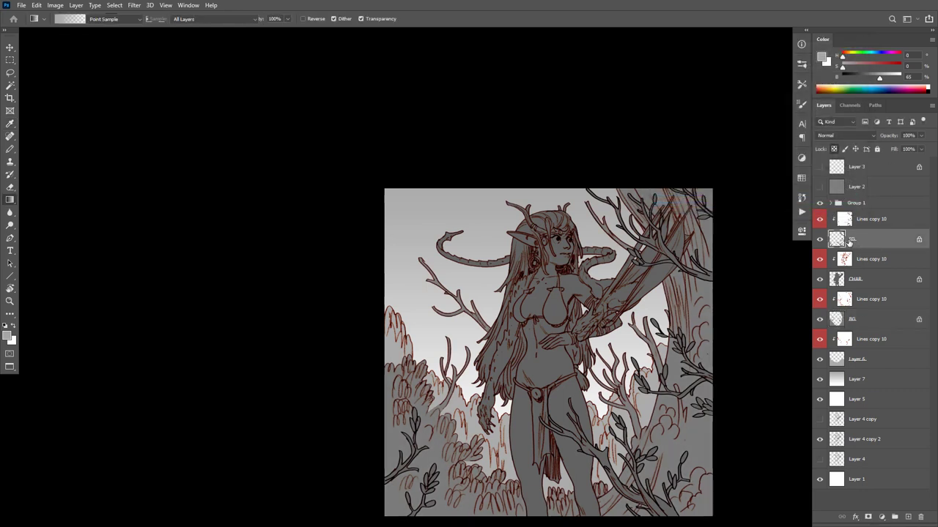
drag(733, 165, 721, 168)
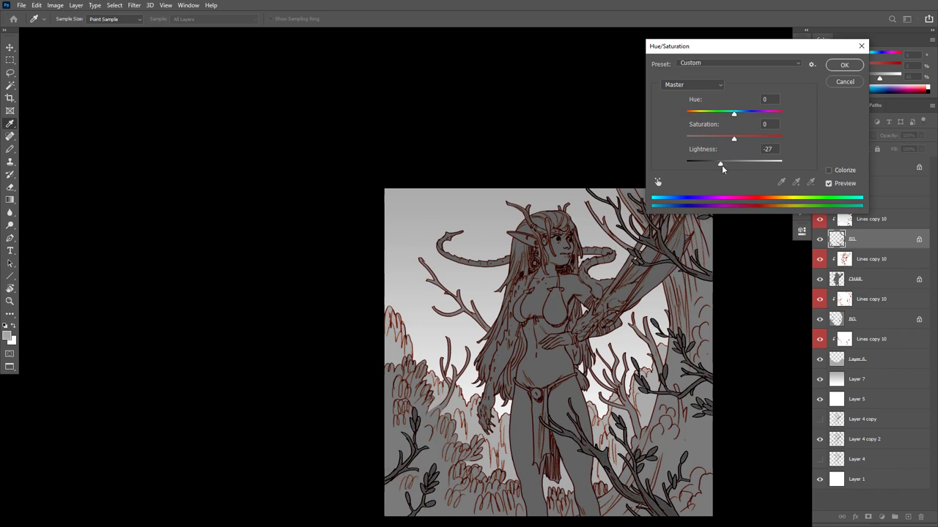
click(844, 65)
key(g)
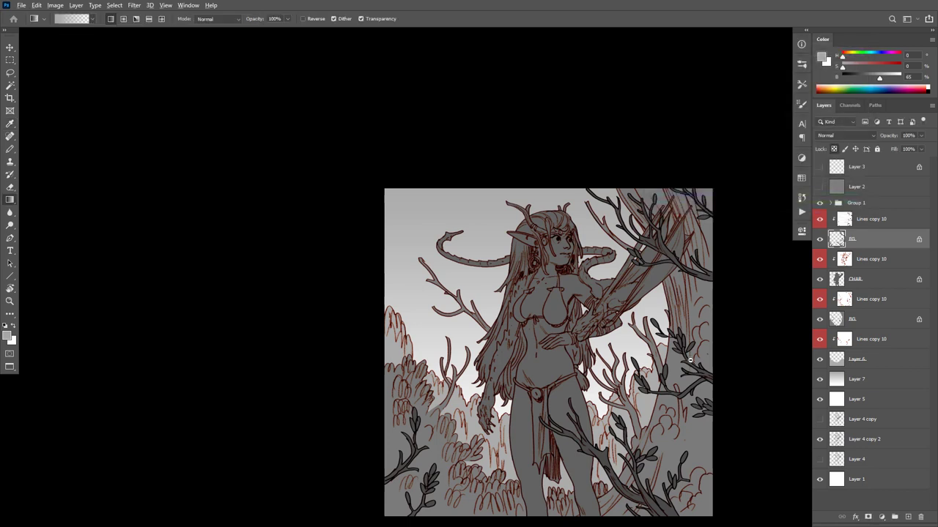
scroll(689, 359, down, 4)
scroll(709, 362, up, 2)
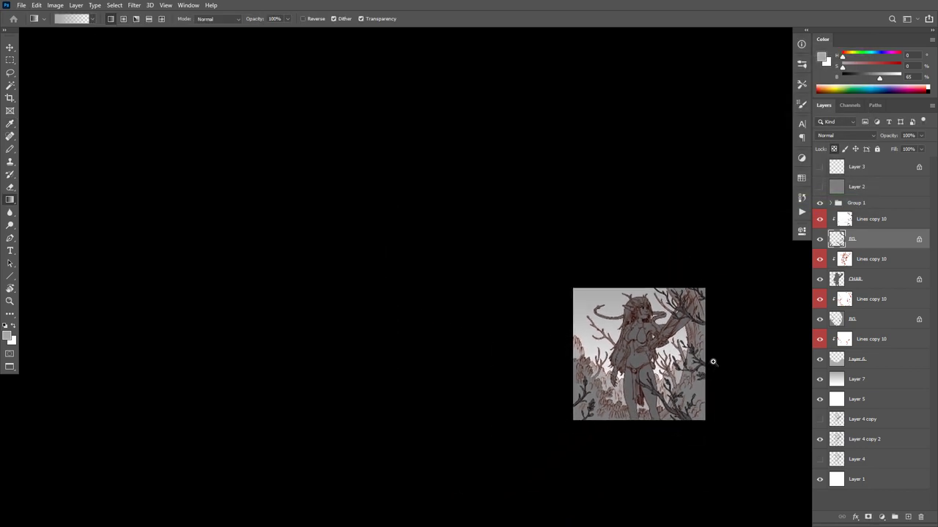
Darken the BG layer slightly by lowering its Lightness with Hue/Saturation
click(852, 324)
key(ctrl+u)
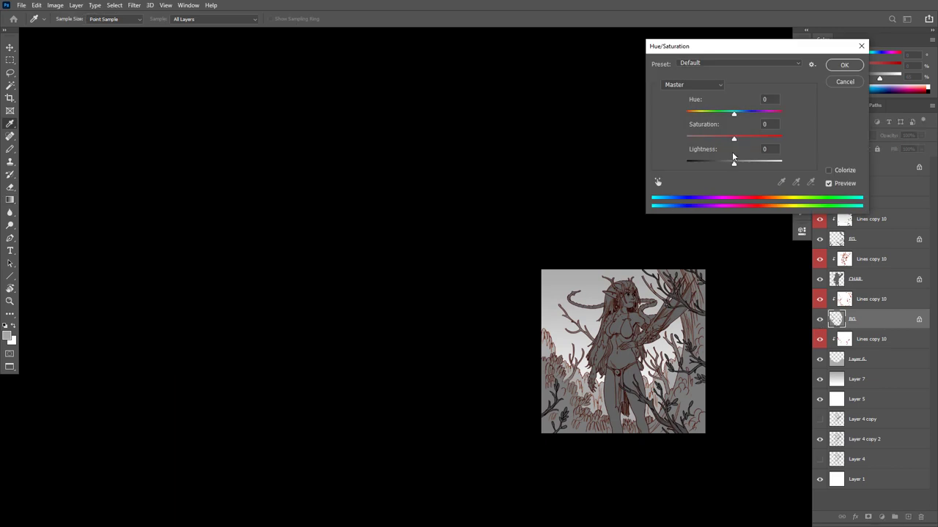
drag(733, 162, 727, 165)
click(844, 65)
key(g)
Lighten the CHAR layer's figure with a Hue/Saturation adjustment of +55 Lightness
click(838, 279)
key(ctrl+u)
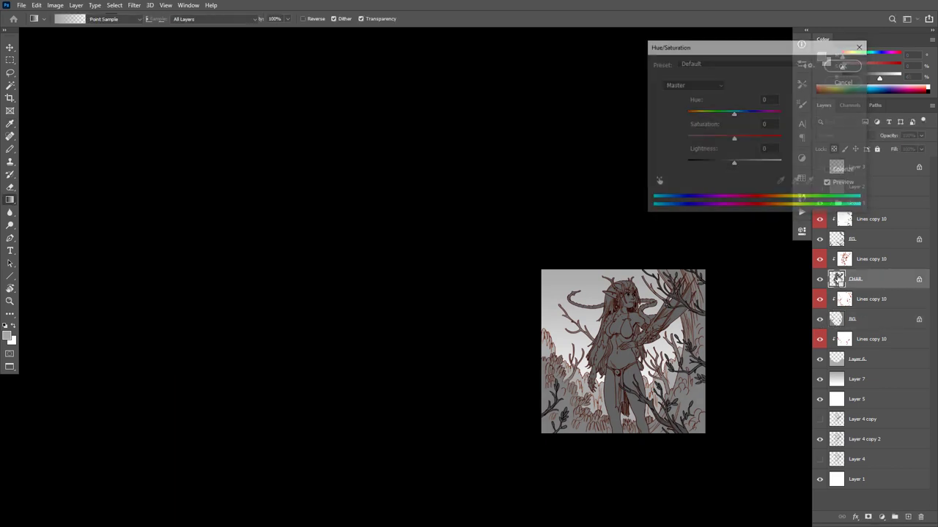
drag(741, 164, 759, 162)
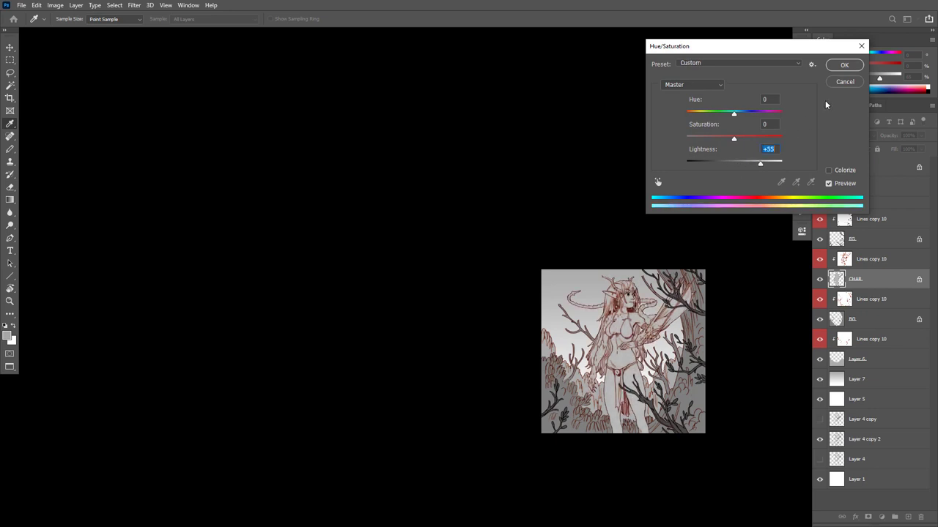
click(845, 66)
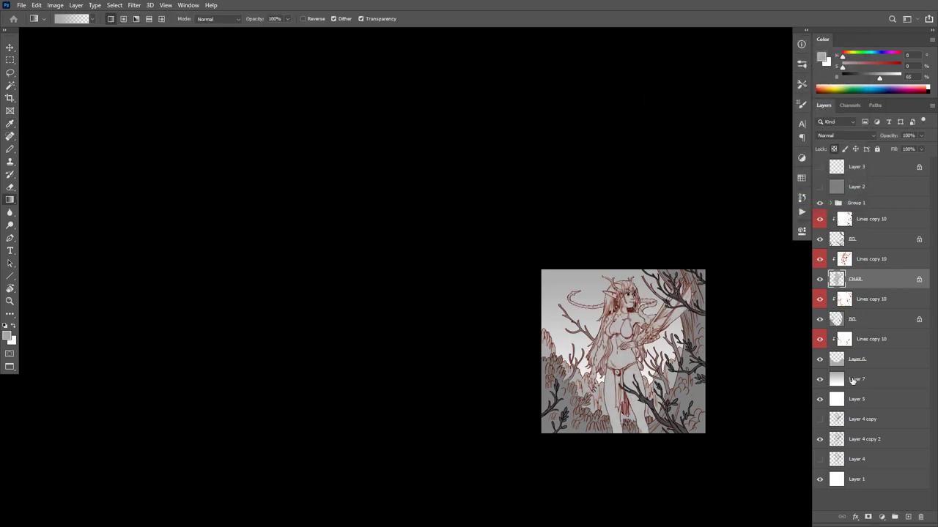
Add an empty layer above Layer 6's clipped lines and reset the colours to black and white
click(851, 382)
scroll(648, 334, up, 1)
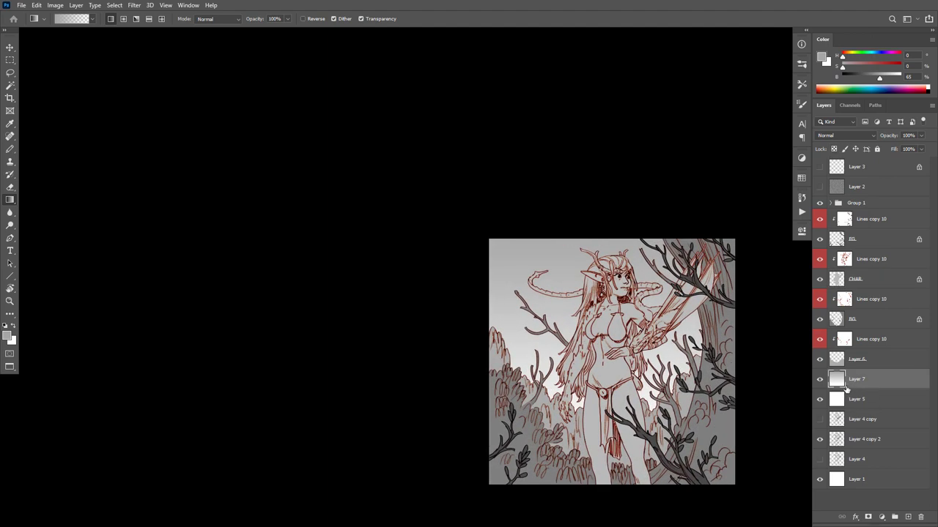
click(865, 359)
click(875, 323)
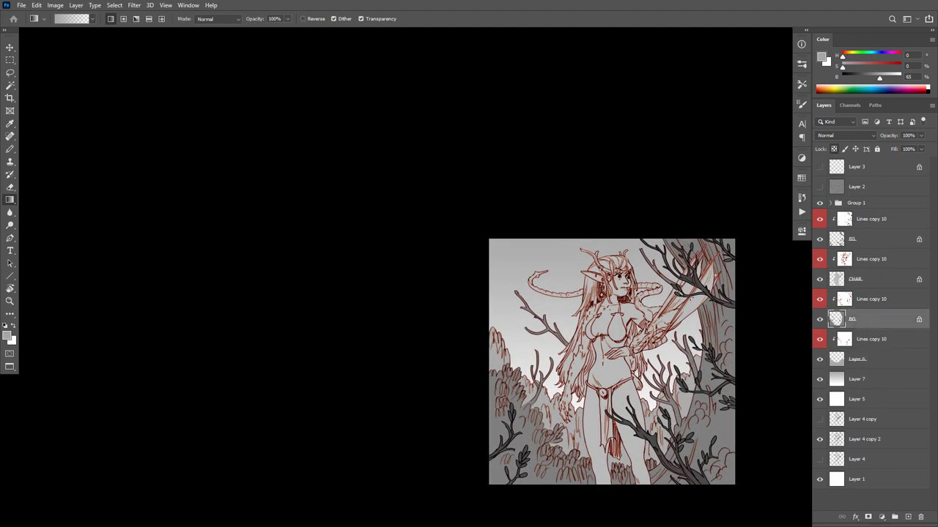
click(858, 380)
click(843, 364)
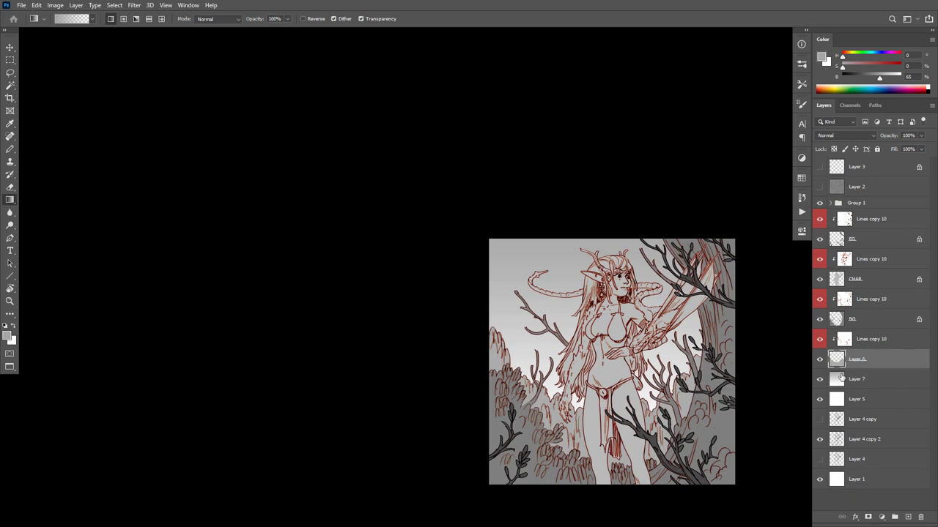
click(865, 339)
key(ctrl+shift+alt+n)
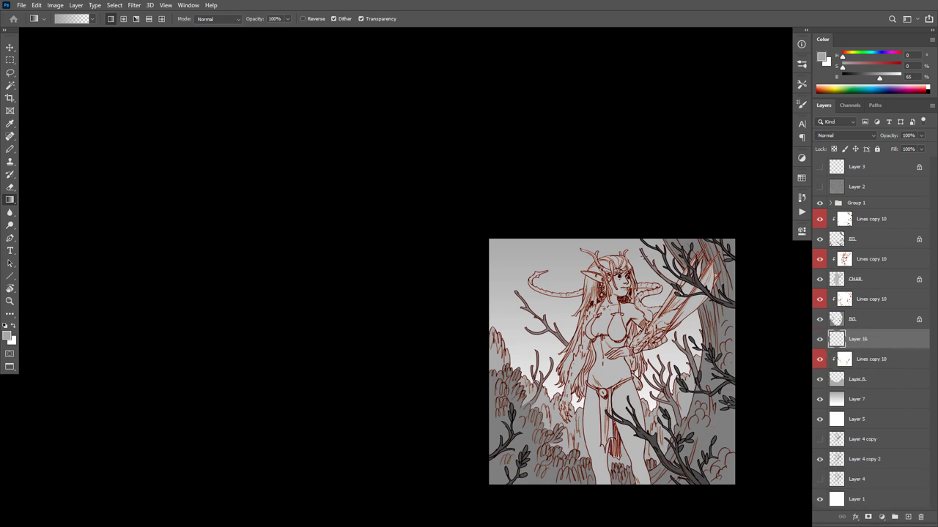
key(d)
Move Layer 16 directly below the CHAR layer and draw a vertical black-to-transparent gradient down the canvas
drag(642, 190, 664, 524)
drag(678, 300, 668, 357)
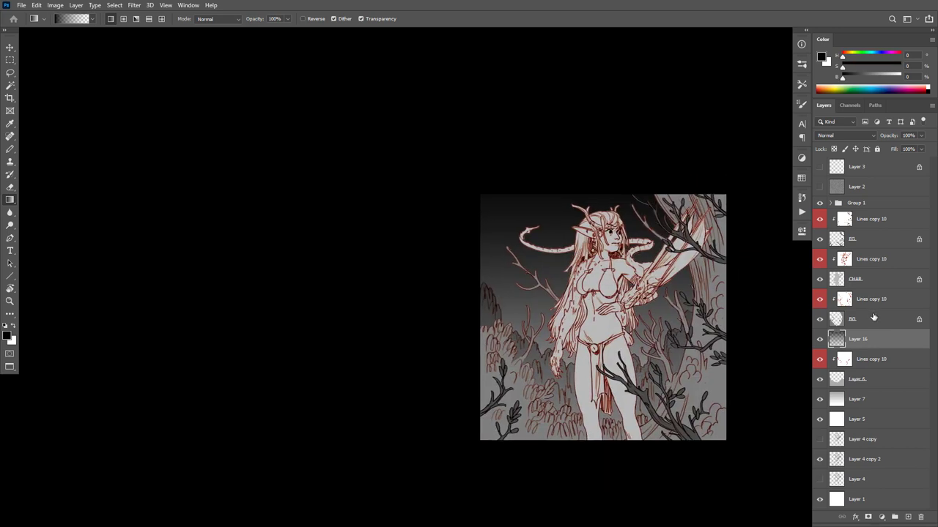
drag(864, 348, 870, 291)
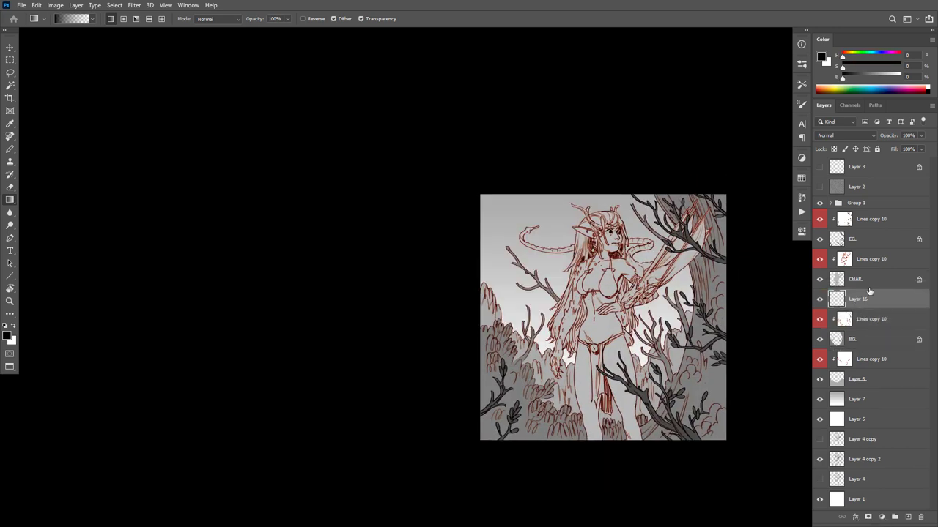
drag(670, 148, 693, 490)
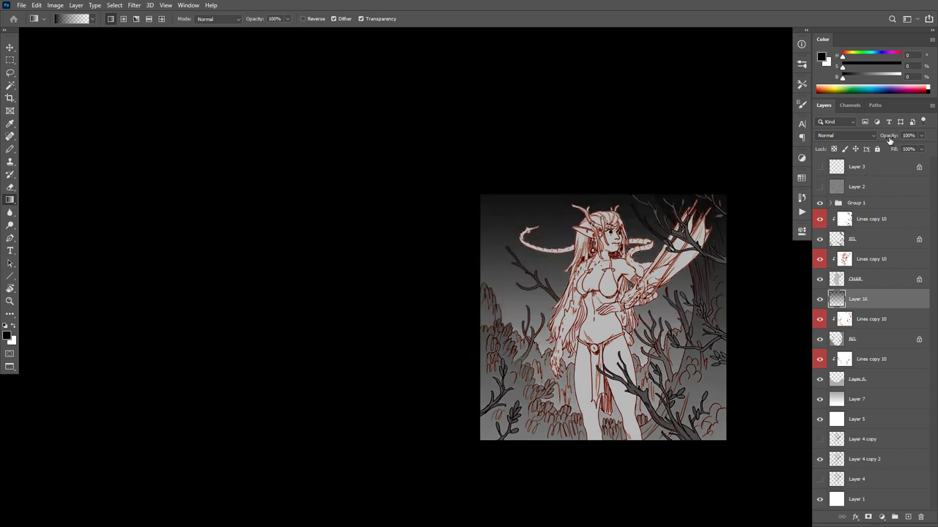
Set Layer 16's opacity to 38% to soften the dark gradient behind the character
drag(889, 139, 872, 139)
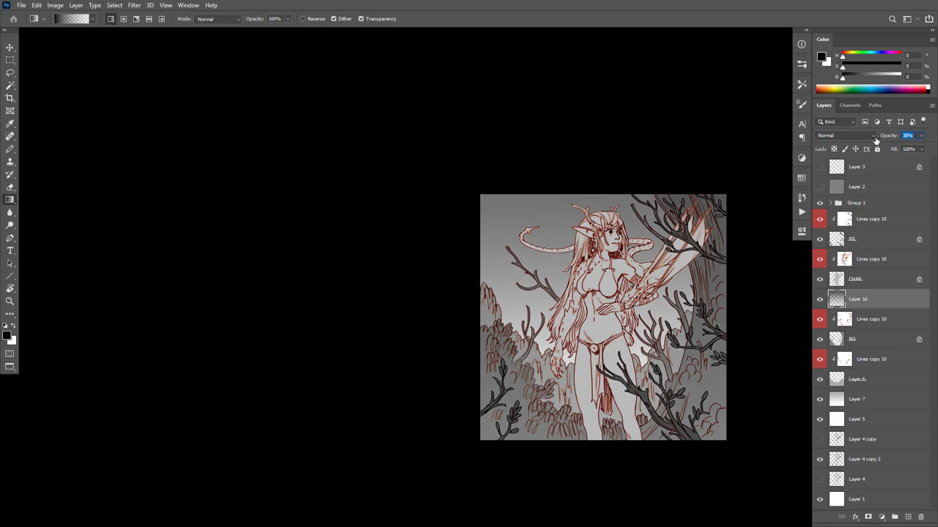
key(Return)
drag(713, 396, 715, 406)
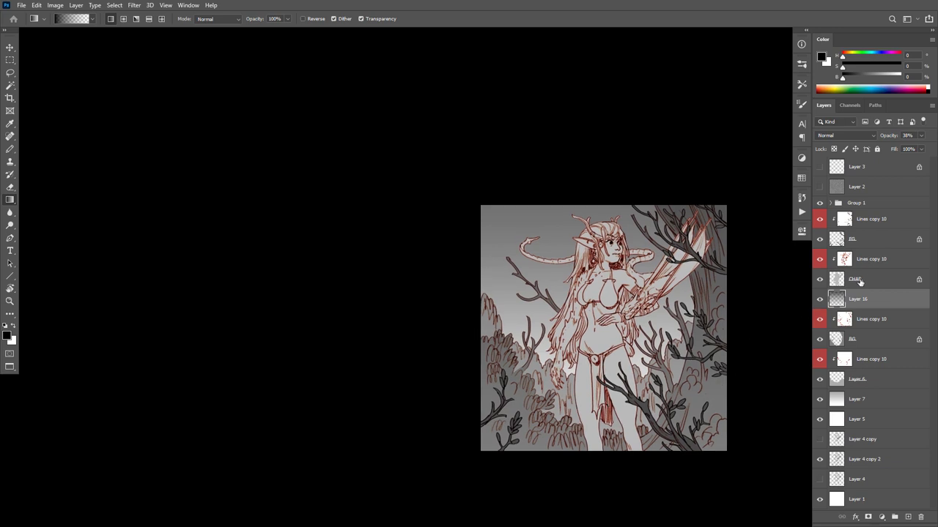
Darken the CHAR layer with a Hue/Saturation adjustment of -13 Lightness
click(855, 283)
key(ctrl+u)
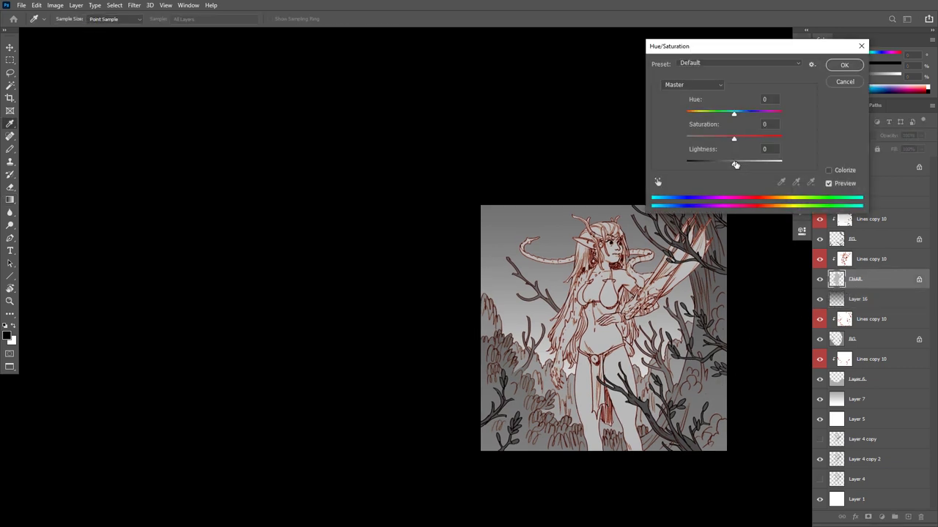
drag(734, 166, 727, 166)
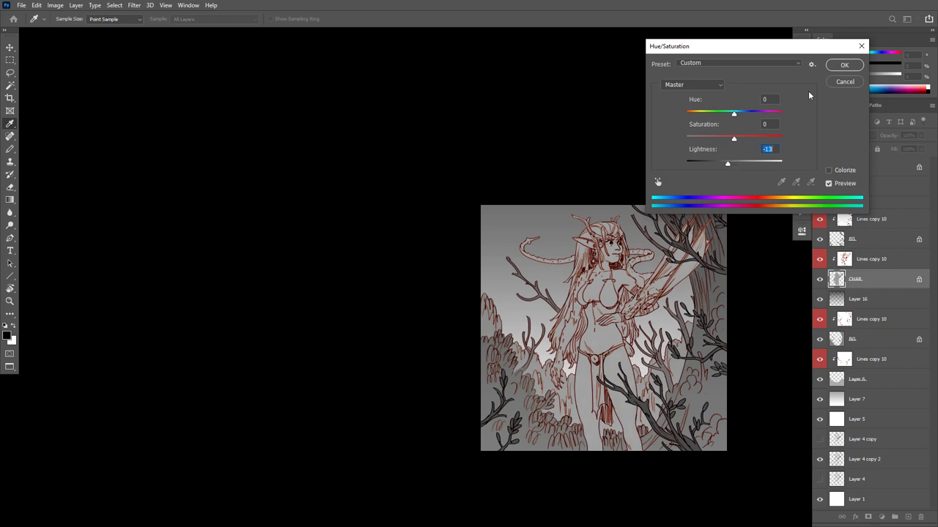
click(851, 67)
key(g)
scroll(653, 340, up, 5)
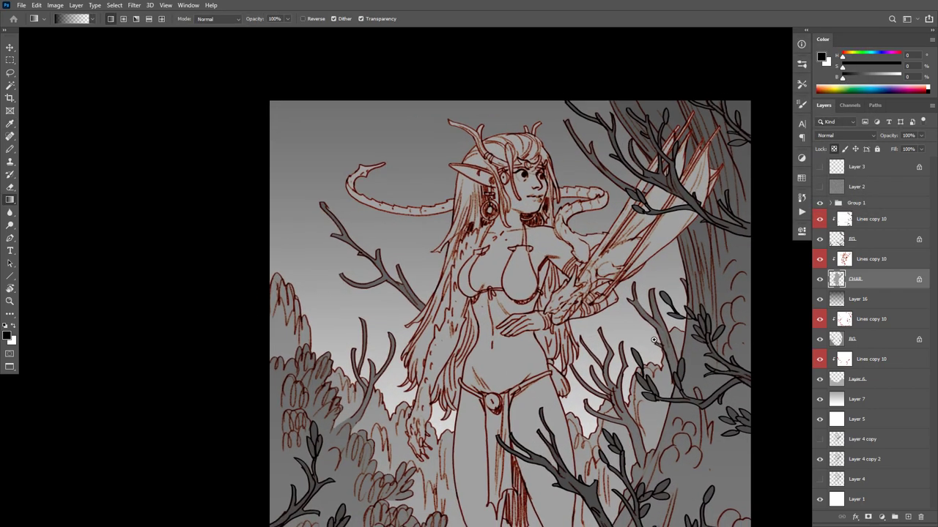
Toggle the visibility of the FG layer's clipped Lines copy 10 layer and expand Group 1
click(837, 219)
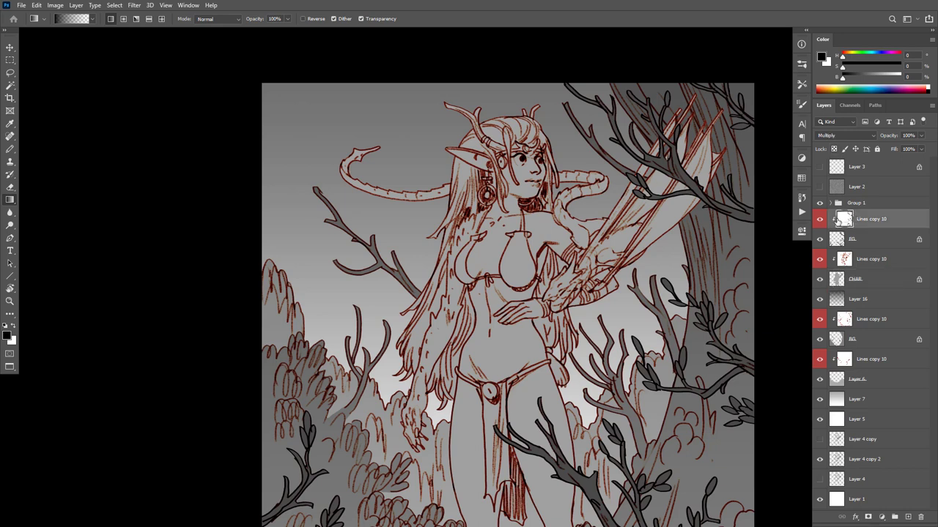
click(820, 219)
click(819, 219)
alt+click(819, 219)
alt+click(819, 221)
click(829, 204)
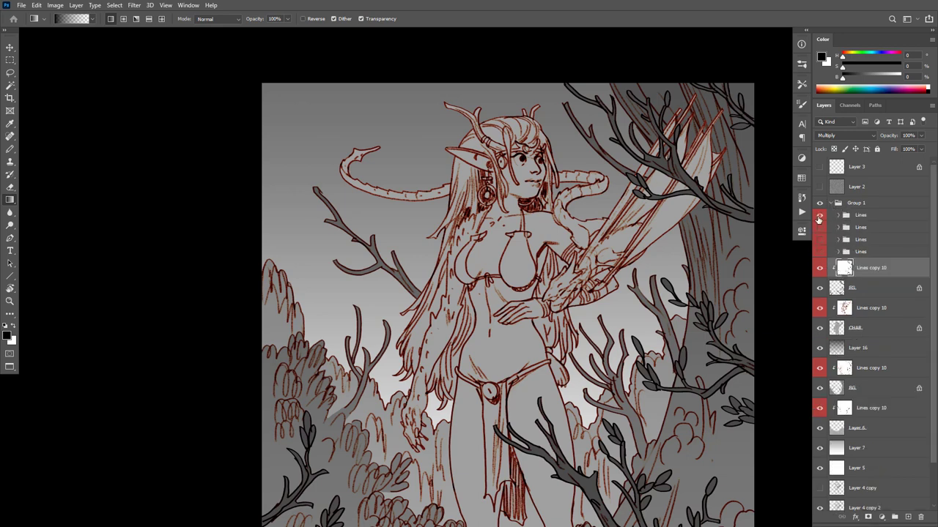
Check the Lines groups in Group 1, hide the FG's clipped Lines copy 10 and show only the lowest Lines group
click(820, 216)
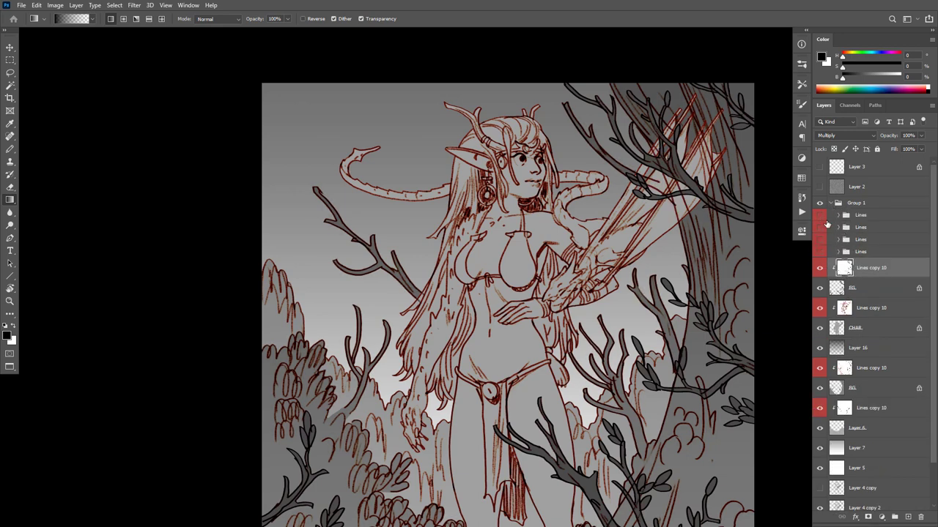
click(820, 220)
click(821, 231)
click(821, 239)
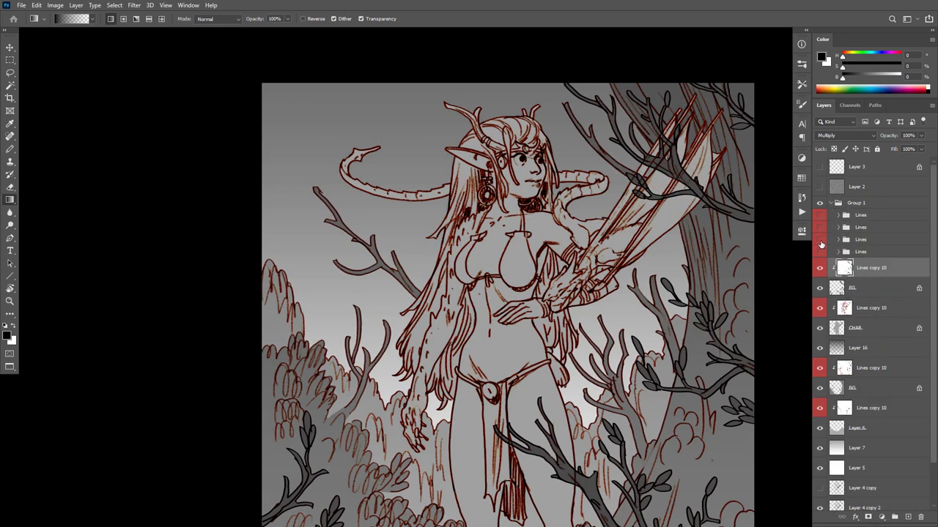
click(820, 242)
click(821, 252)
click(820, 253)
click(853, 255)
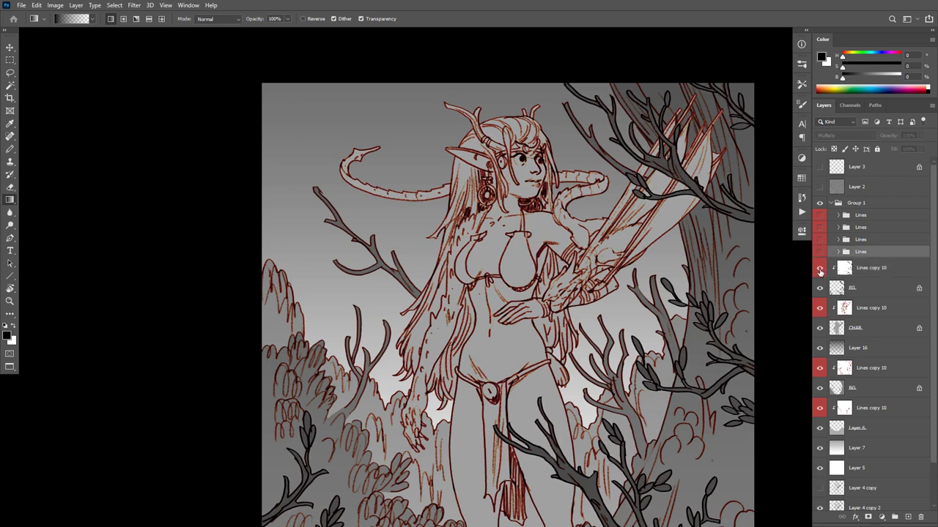
click(820, 270)
click(819, 253)
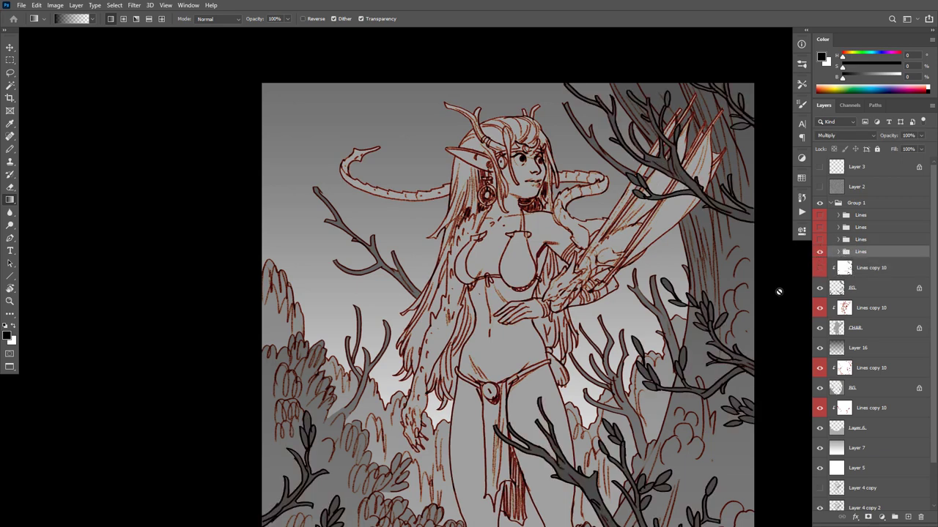
Lower the FG copy layer's opacity to 58% inside the lowest Lines group and collapse the group
click(838, 251)
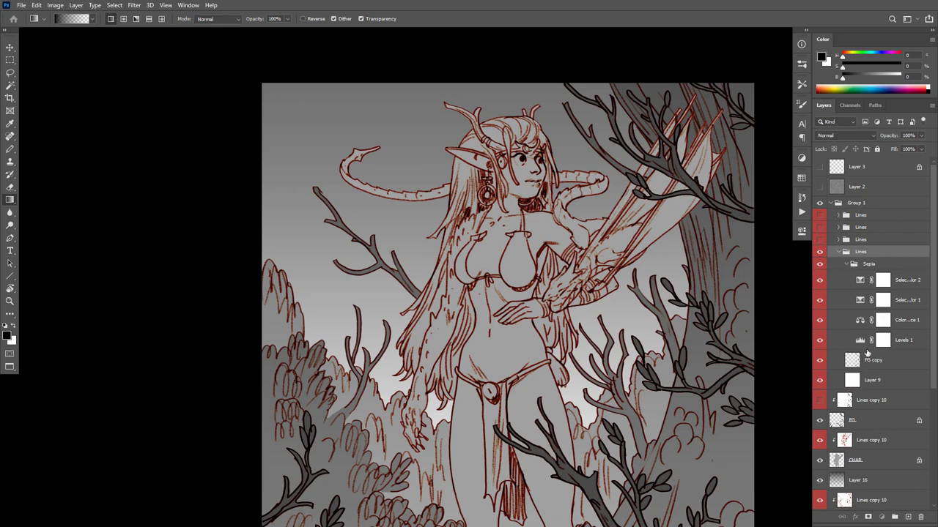
click(869, 359)
drag(888, 140, 879, 139)
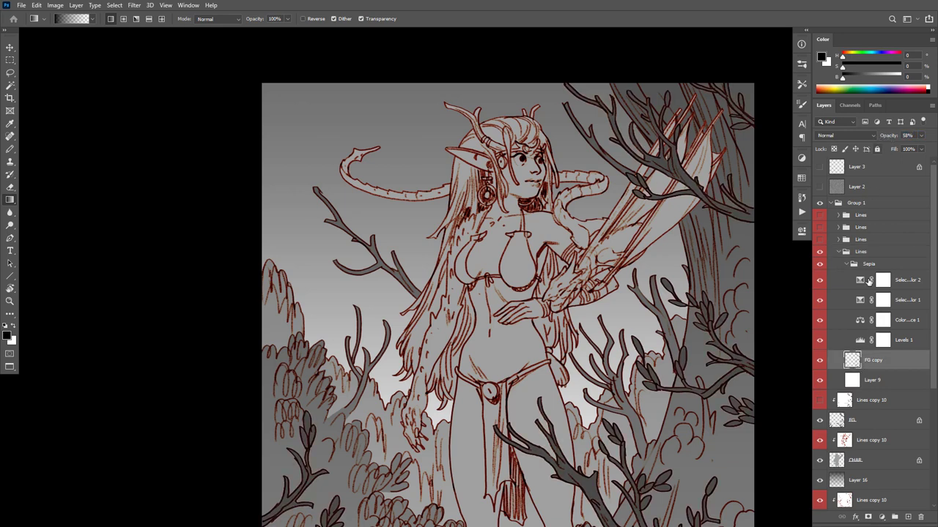
click(849, 255)
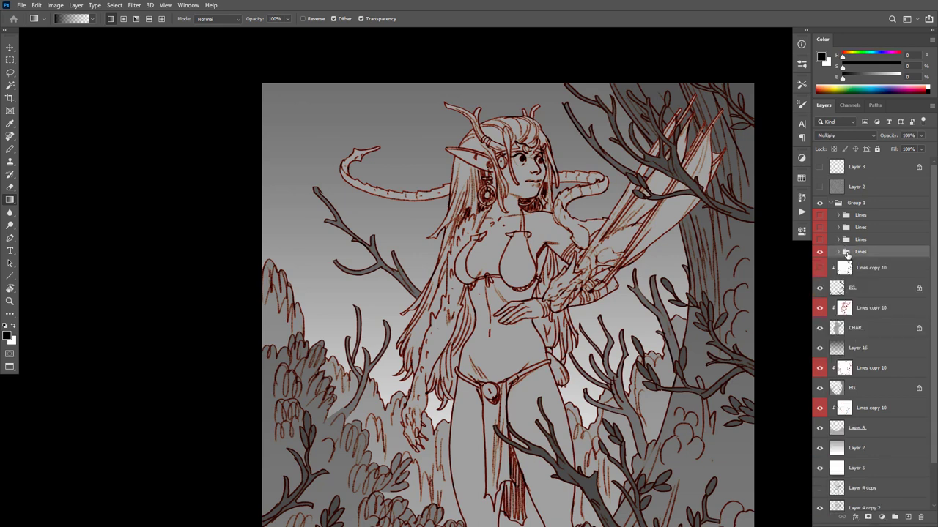
Replace the FG layer's old clipped lines with a merged copy of the lowest Lines group, clipped to FG
drag(849, 255, 848, 281)
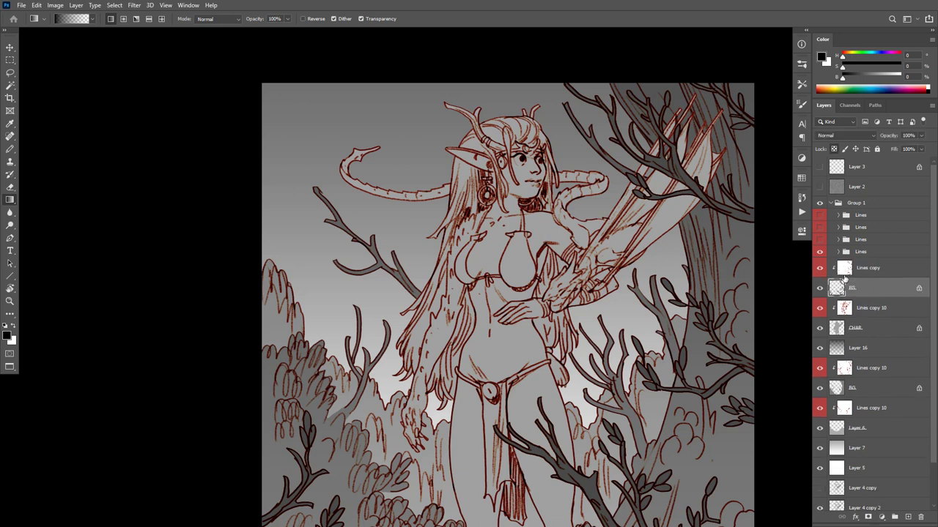
drag(721, 382, 719, 322)
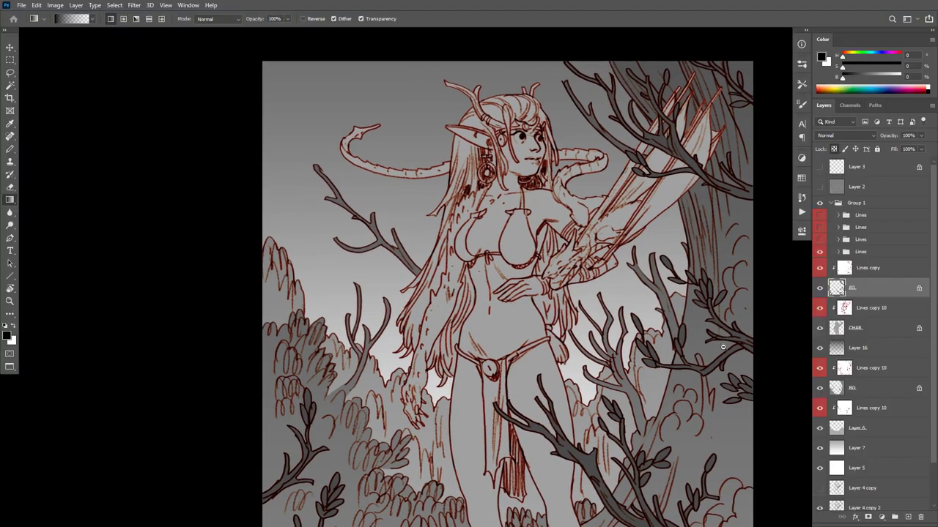
scroll(721, 344, down, 2)
drag(723, 362, 740, 342)
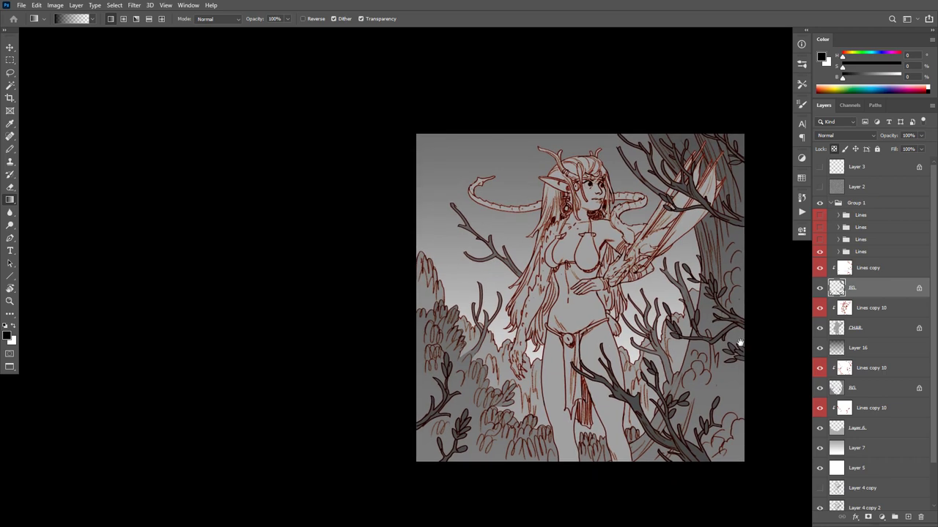
Hide the Layer 16 gradient beneath the CHAR layer
scroll(712, 359, down, 2)
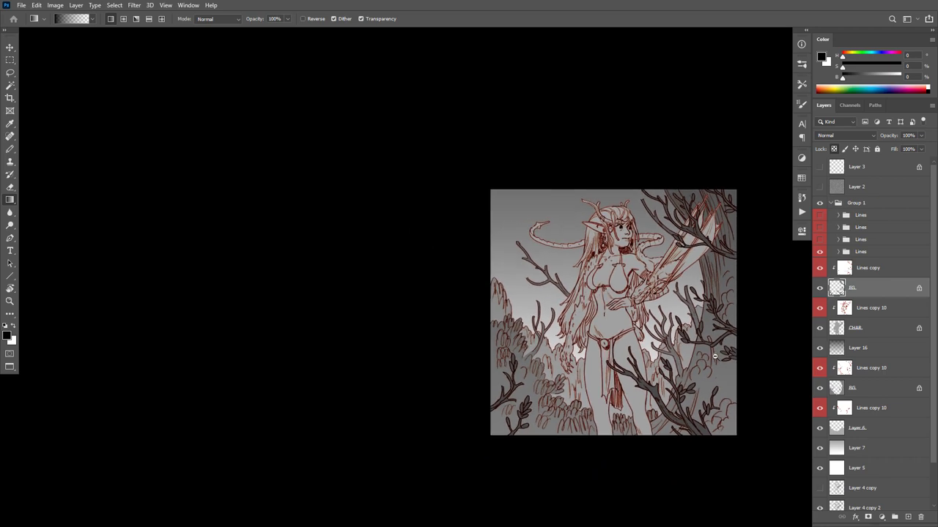
drag(710, 367, 710, 379)
scroll(711, 378, up, 3)
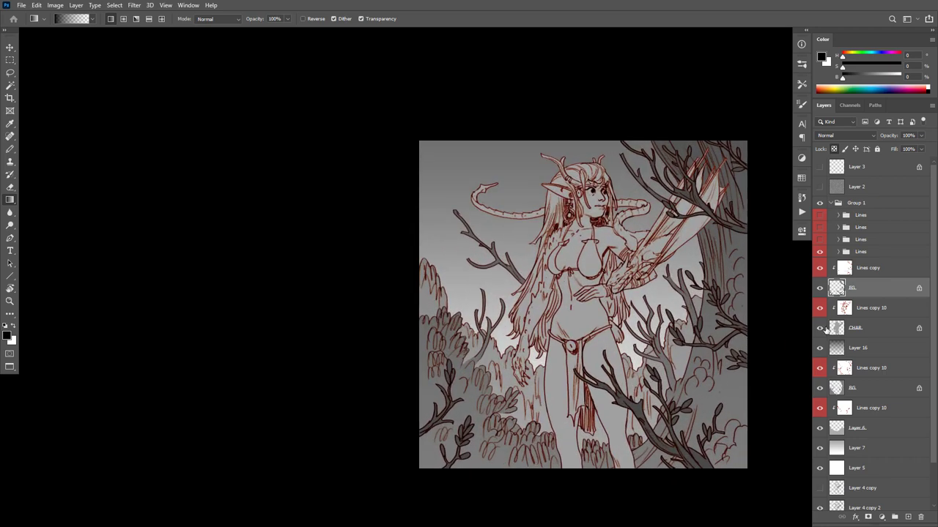
click(819, 349)
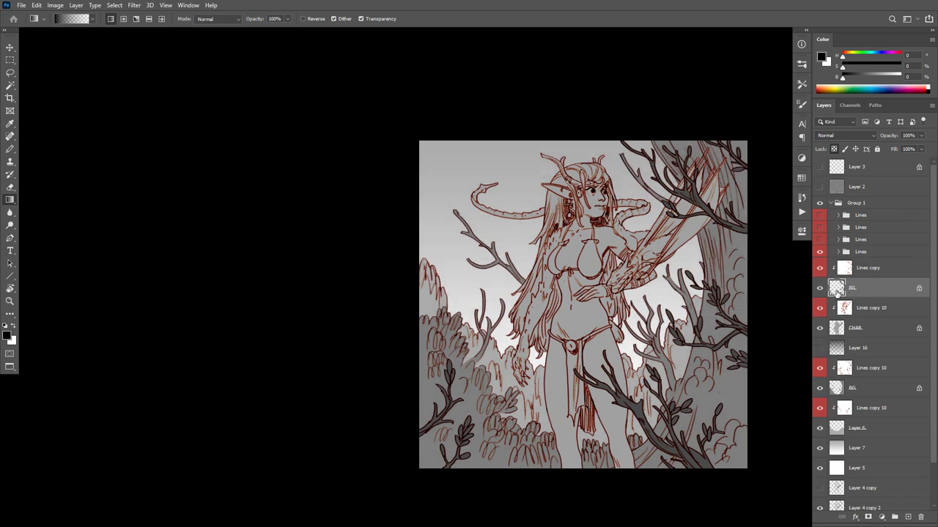
Try filling the FG branches with green at hue 114, saturation 21%, using brightness 38% and a darker 28%
key(b)
alt+click(739, 224)
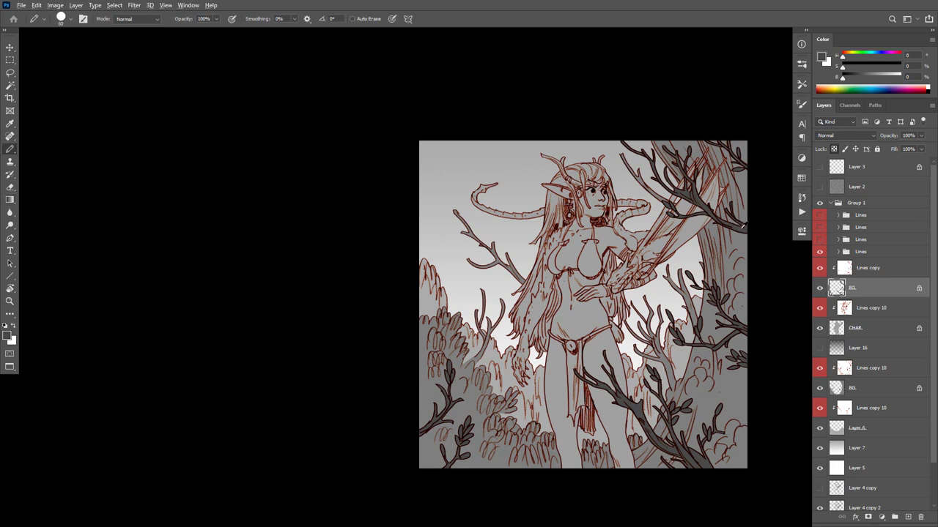
click(860, 57)
drag(845, 68, 864, 78)
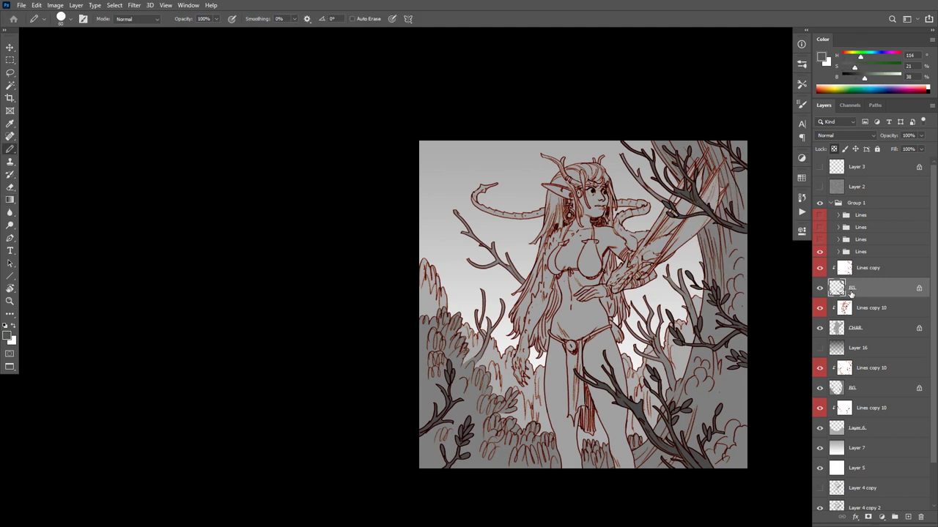
key(alt+BackSpace)
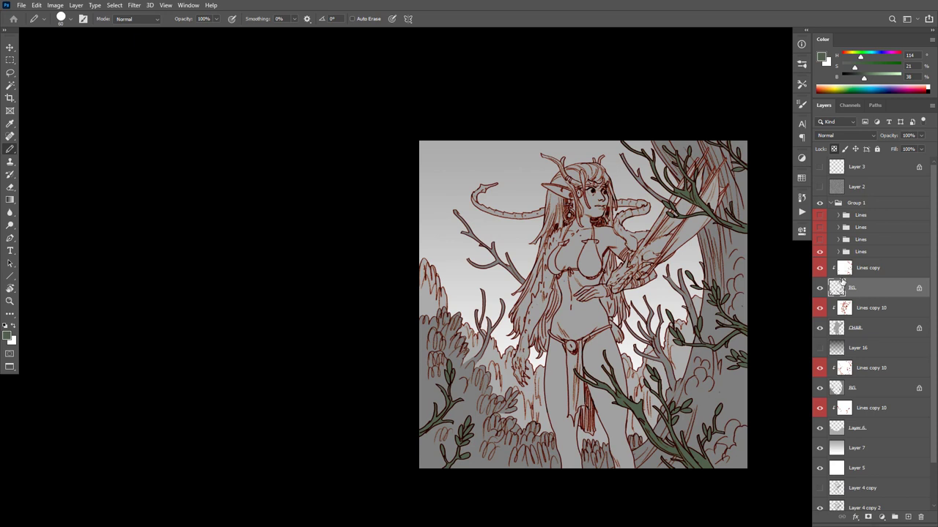
click(856, 77)
key(alt+BackSpace)
key(ctrl+z)
key(alt+BackSpace)
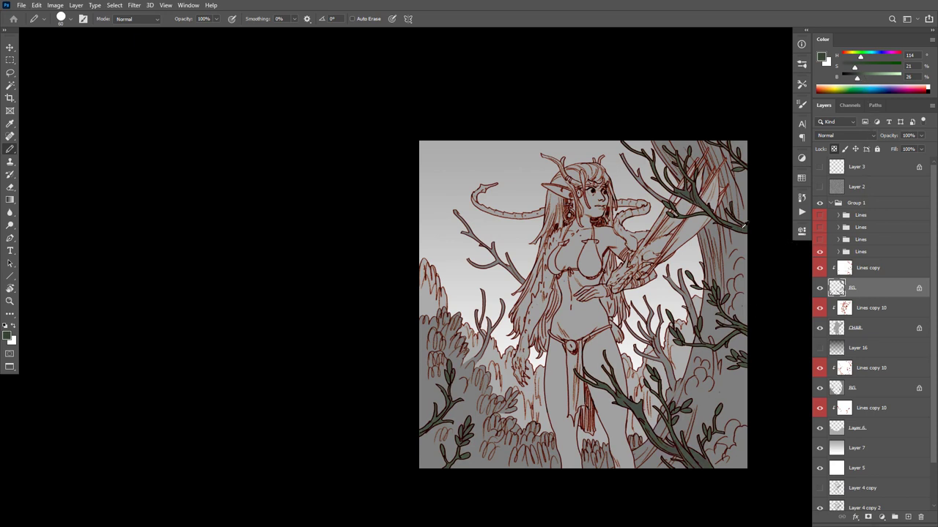
Sample the FG branches' grey and recolour them dark green at hue 132, saturation 26%, brightness 29%
alt+click(743, 227)
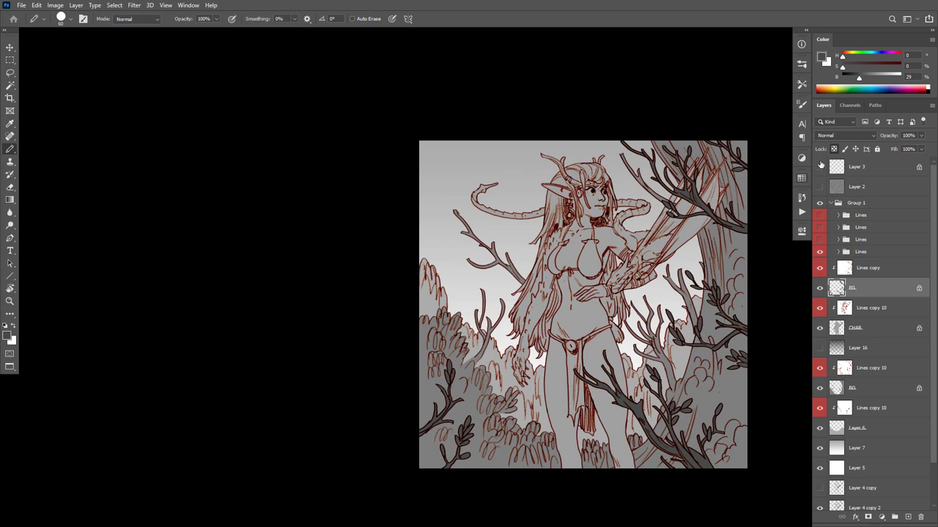
click(857, 66)
click(857, 55)
drag(852, 58, 865, 60)
Fill the CHAR silhouette with a reddish brown at hue 15, saturation 38%, brightness 63%
click(840, 329)
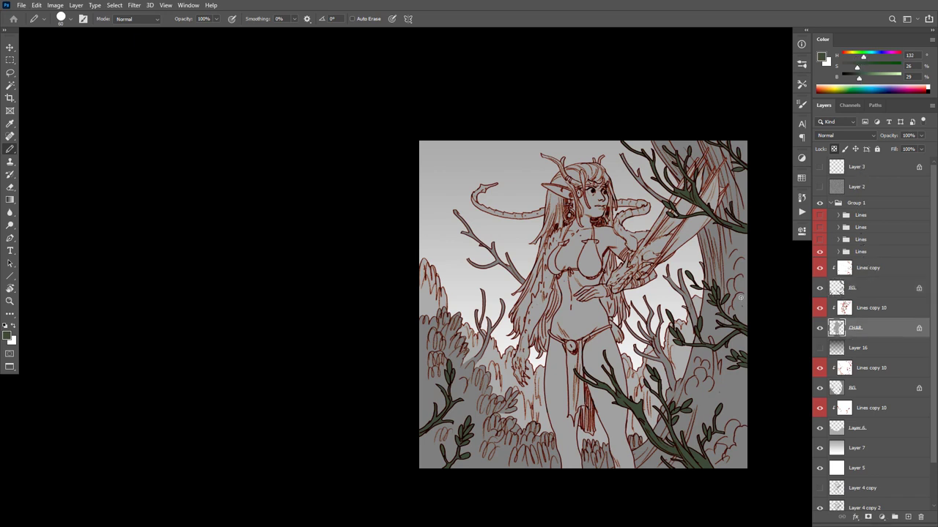
alt+click(611, 342)
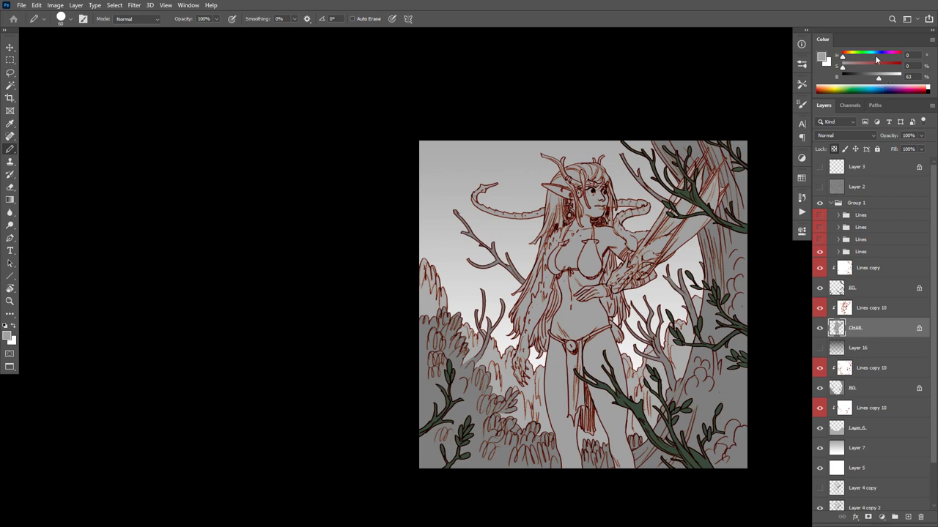
drag(857, 71, 879, 80)
key(alt+BackSpace)
key(alt+BackSpace)
key(alt+BackSpace)
key(alt+BackSpace)
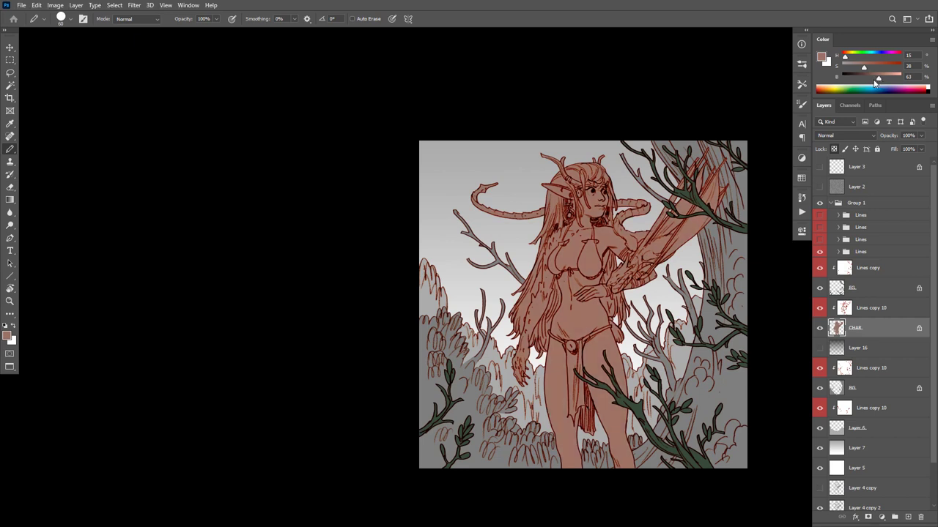
Fill the BG layer's tree and bushes with muted green at hue 105, saturation 21%, brightness 50%
click(843, 388)
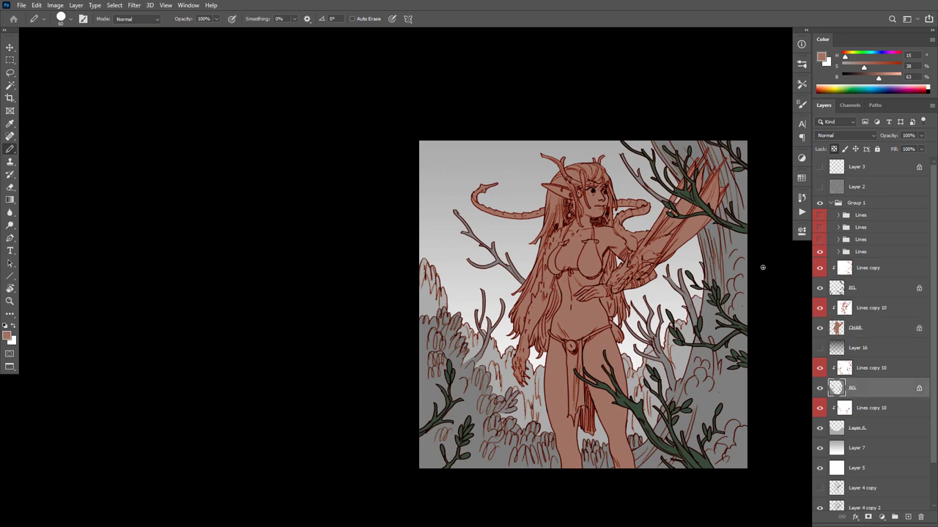
alt+click(743, 227)
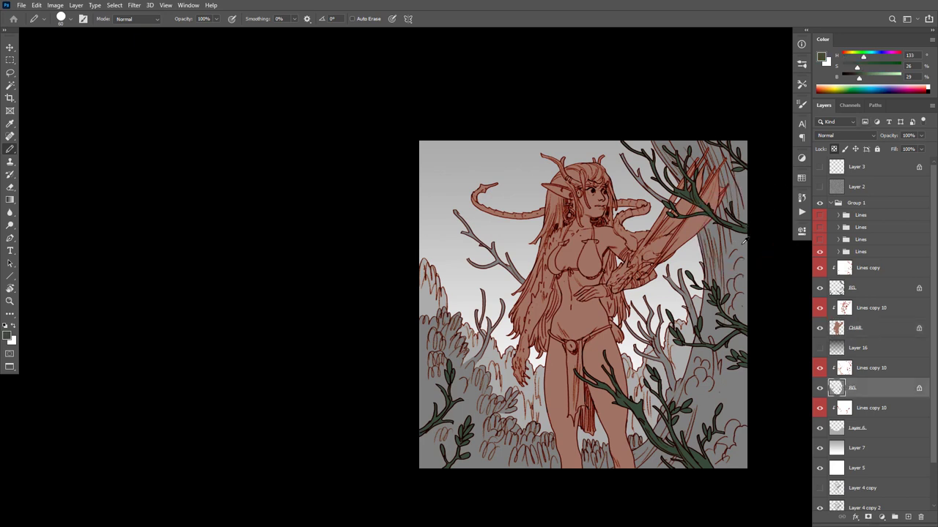
click(860, 56)
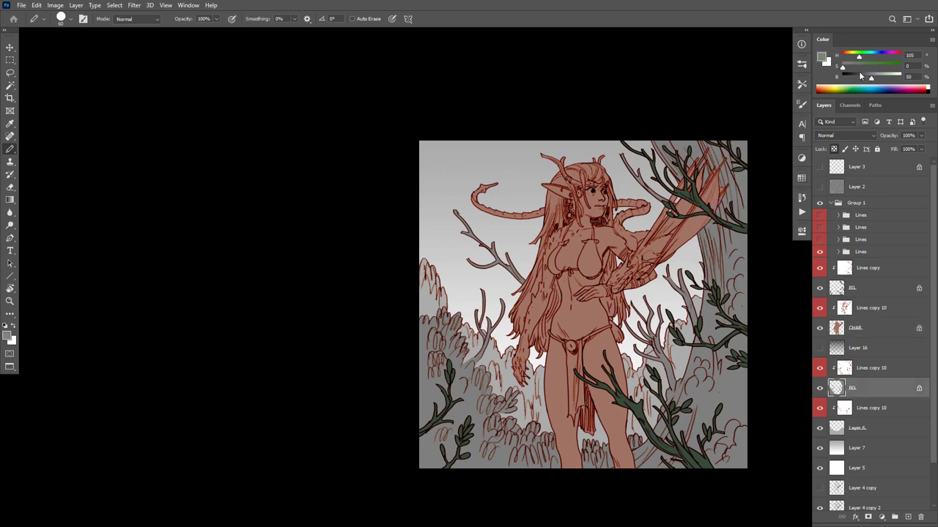
drag(842, 67, 857, 63)
key(alt+BackSpace)
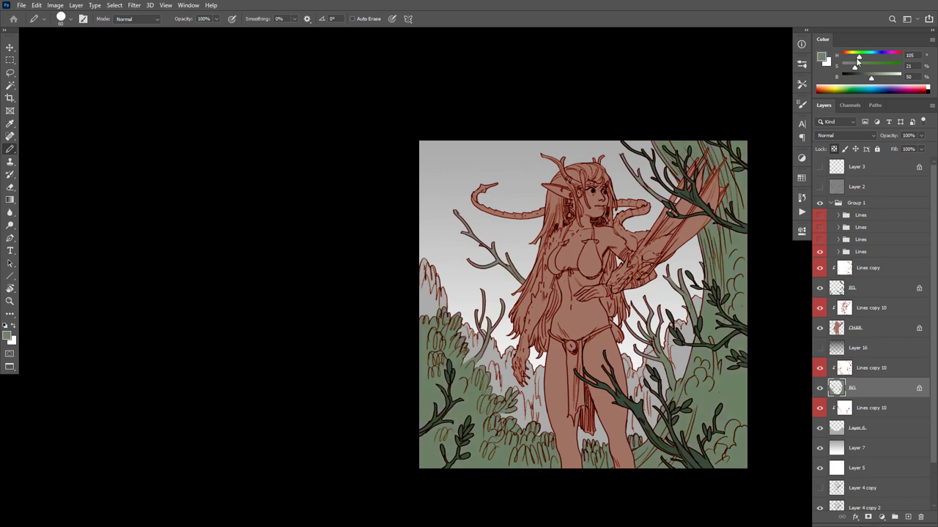
Lock Layer 6's transparent pixels and fill its distant foliage with green at hue 132, saturation 19%, brightness 58%
click(842, 429)
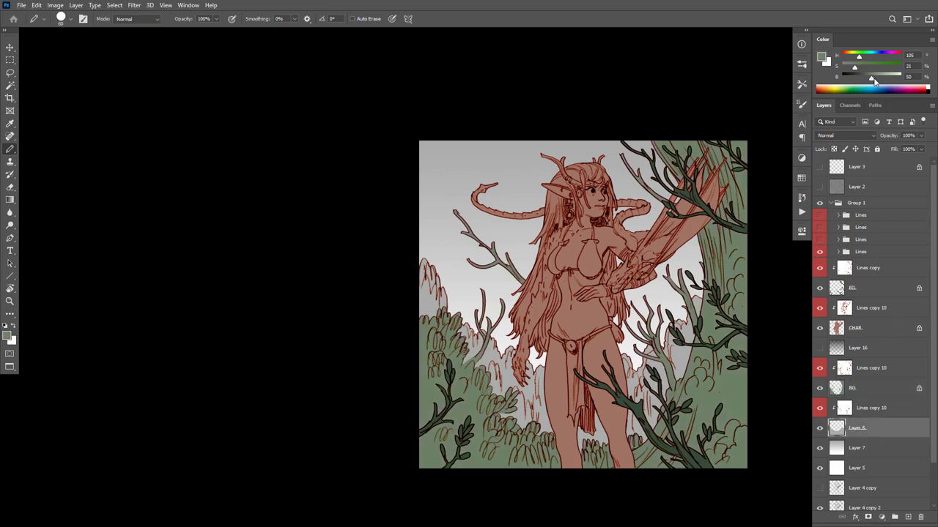
drag(873, 80, 864, 57)
key(alt+BackSpace)
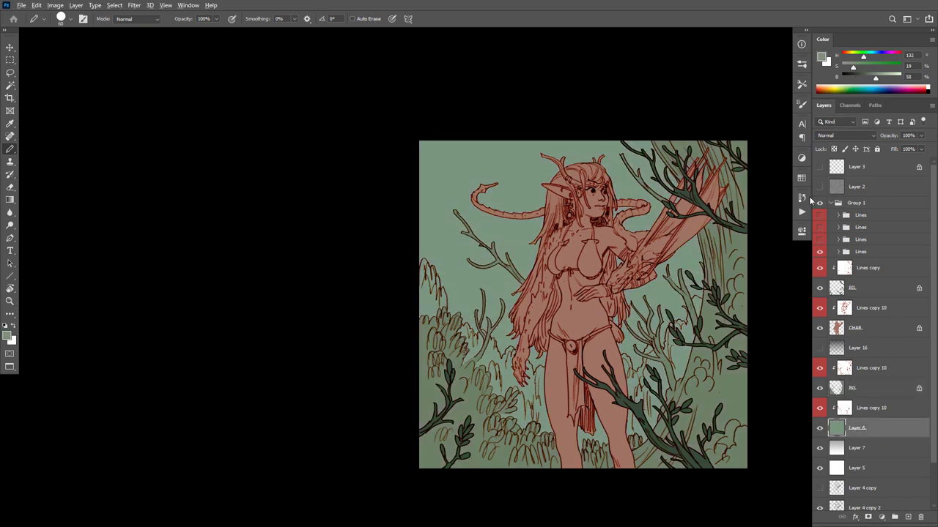
key(ctrl+z)
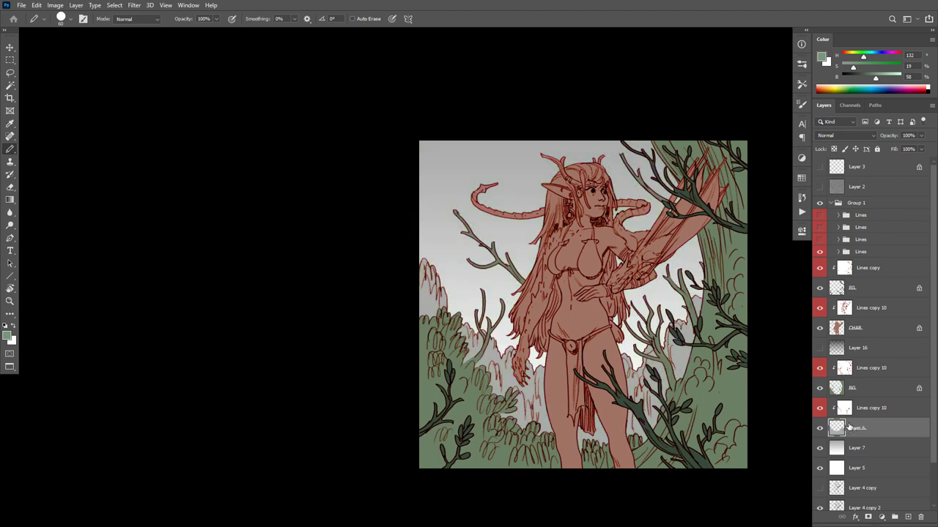
key(slash)
key(alt+BackSpace)
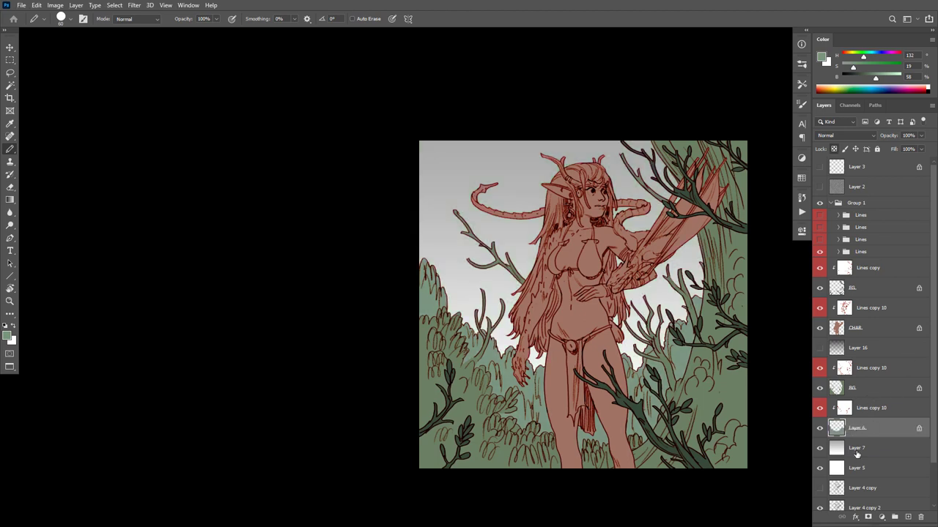
Tint the sky with a Selective Color adjustment above Layer 7, setting Neutrals to Cyan +28% and Magenta -13%
click(856, 454)
click(881, 517)
click(875, 505)
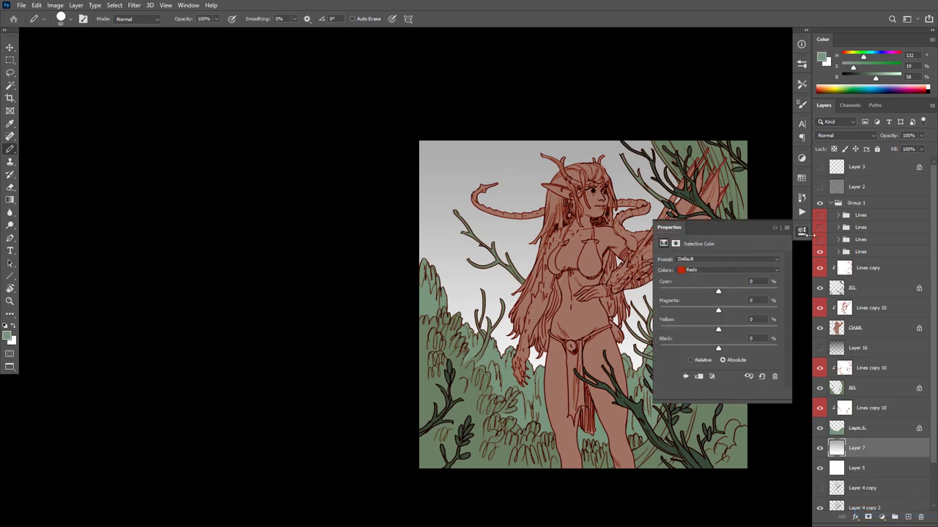
click(723, 269)
click(723, 332)
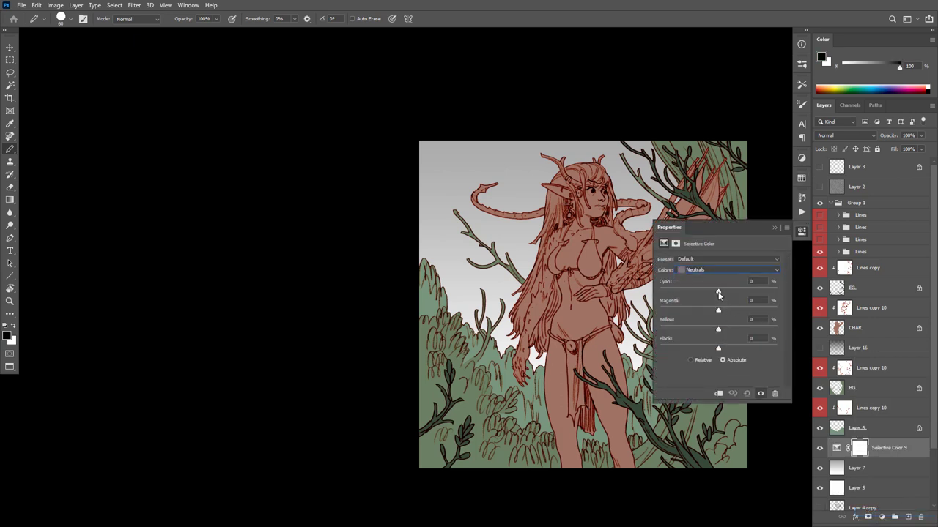
drag(728, 292, 741, 291)
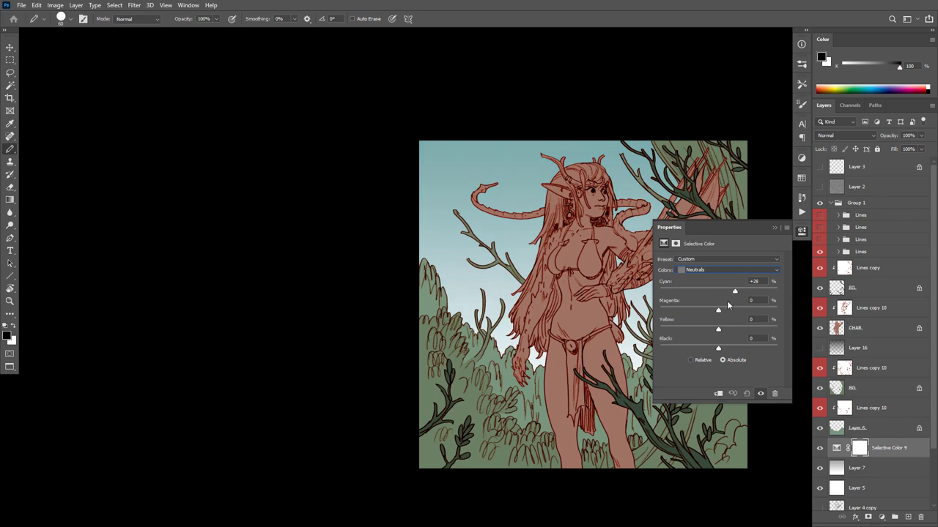
drag(718, 310, 710, 333)
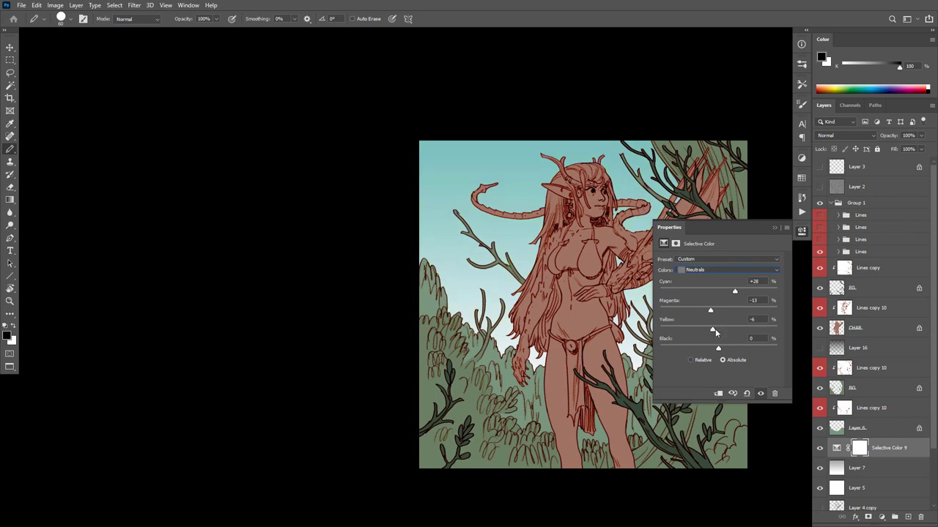
key(ctrl+z)
click(685, 205)
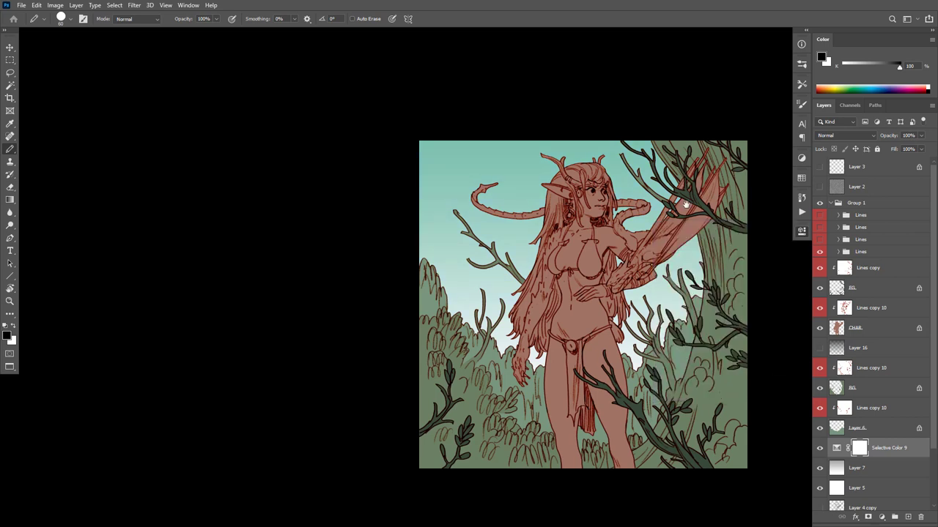
Examine how the sky, foliage and character colours read at thumbnail size and close up
drag(685, 205, 666, 190)
scroll(652, 345, down, 6)
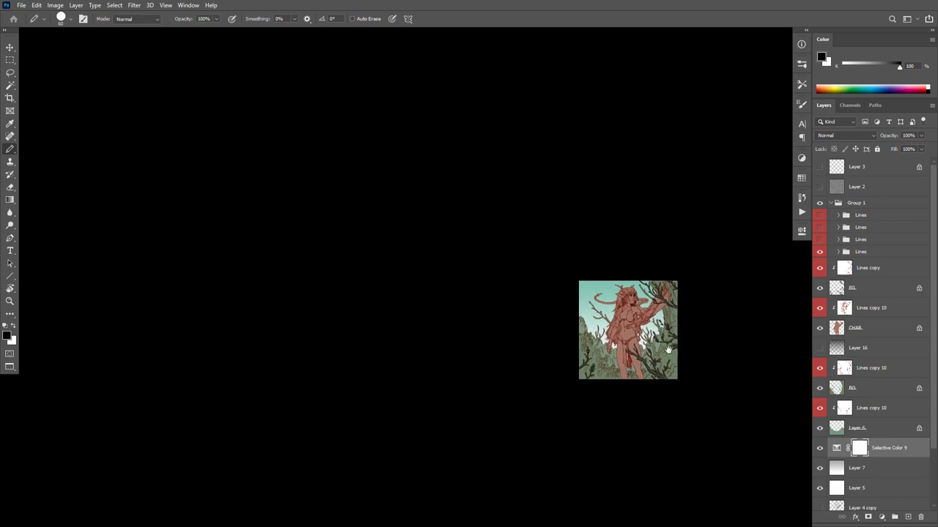
scroll(663, 353, up, 6)
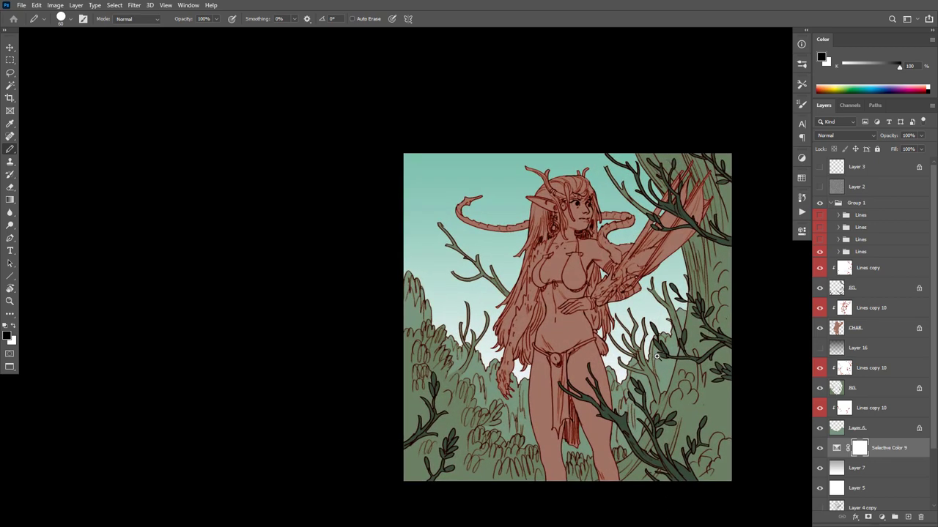
scroll(657, 356, up, 2)
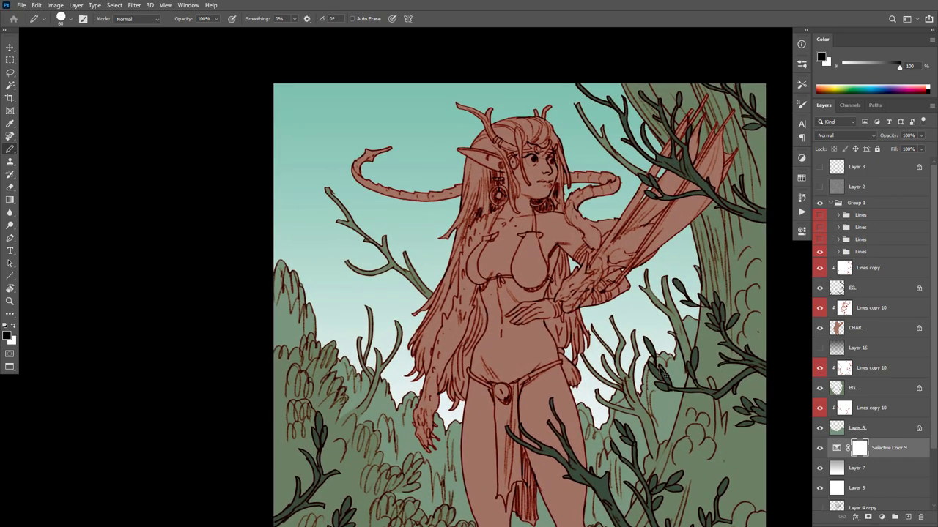
scroll(663, 374, down, 2)
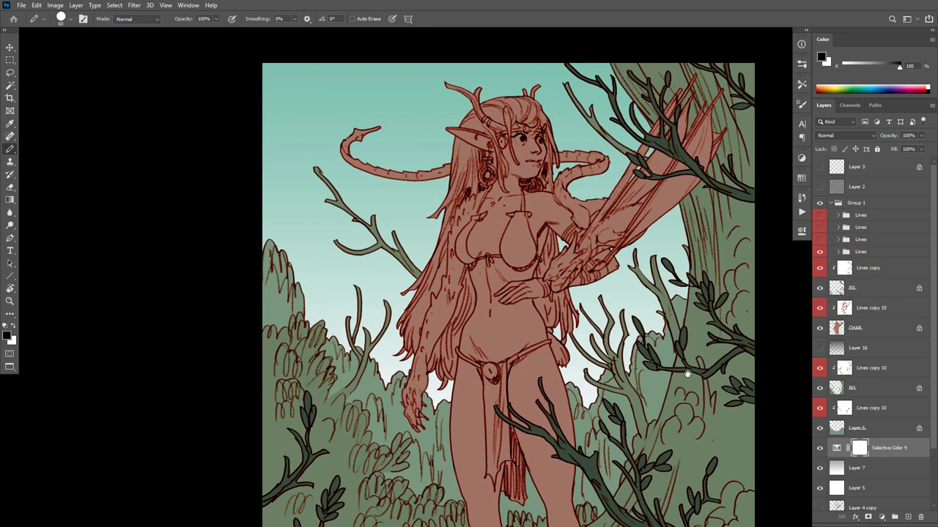
scroll(694, 385, down, 5)
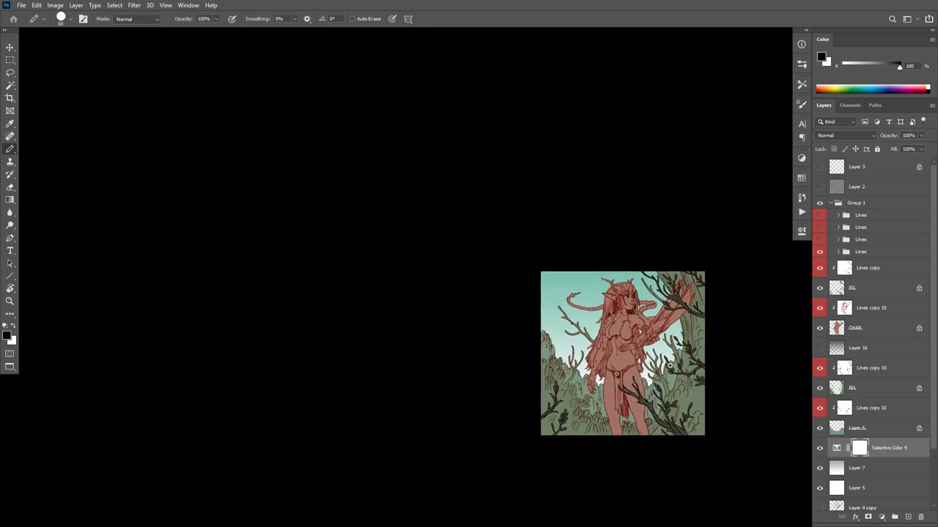
scroll(674, 349, up, 3)
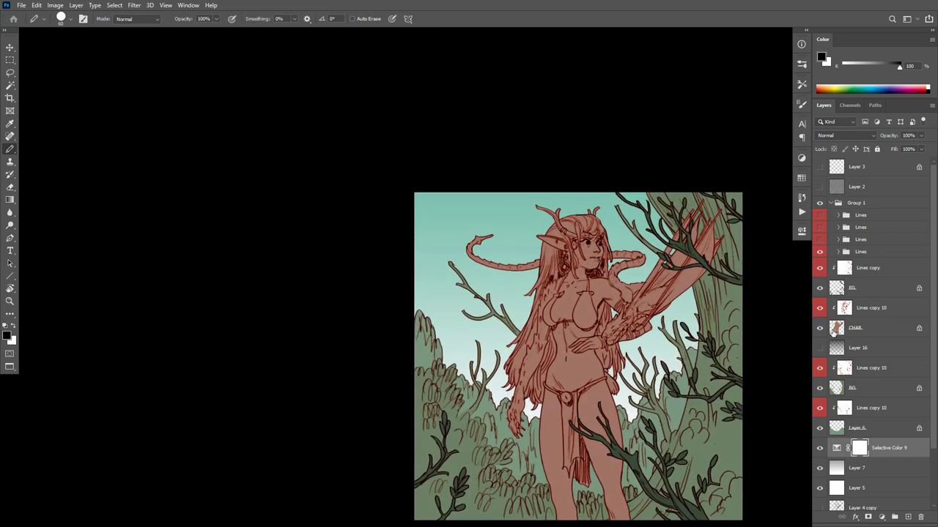
Adjust the CHAR silhouette's Hue/Saturation to Saturation +13 and Lightness -7
click(838, 331)
key(ctrl+u)
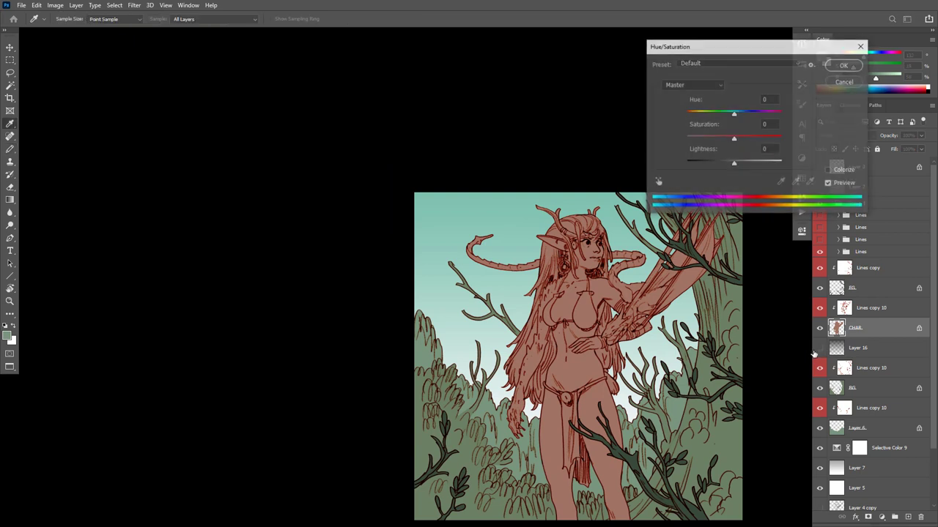
drag(733, 167, 737, 117)
scroll(612, 339, down, 5)
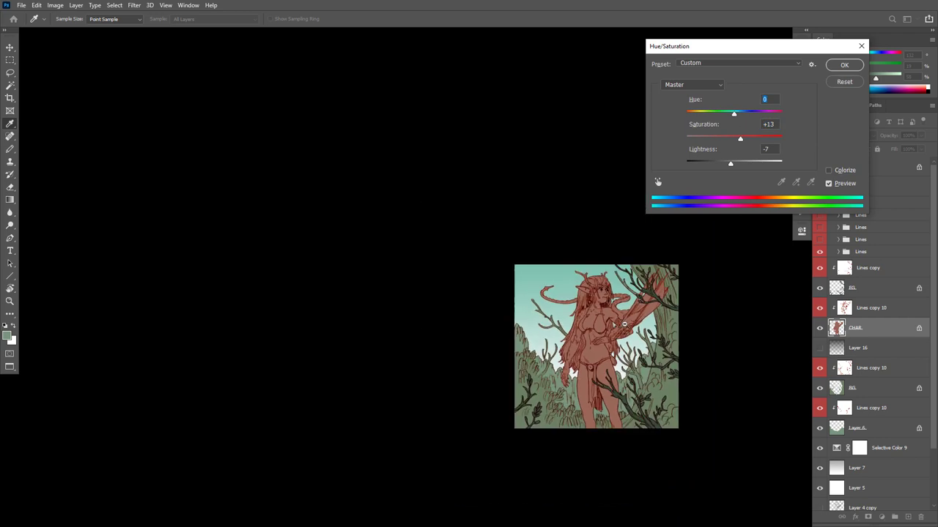
key(Return)
Show the lowest Lines group in Group 1 again
scroll(611, 346, up, 5)
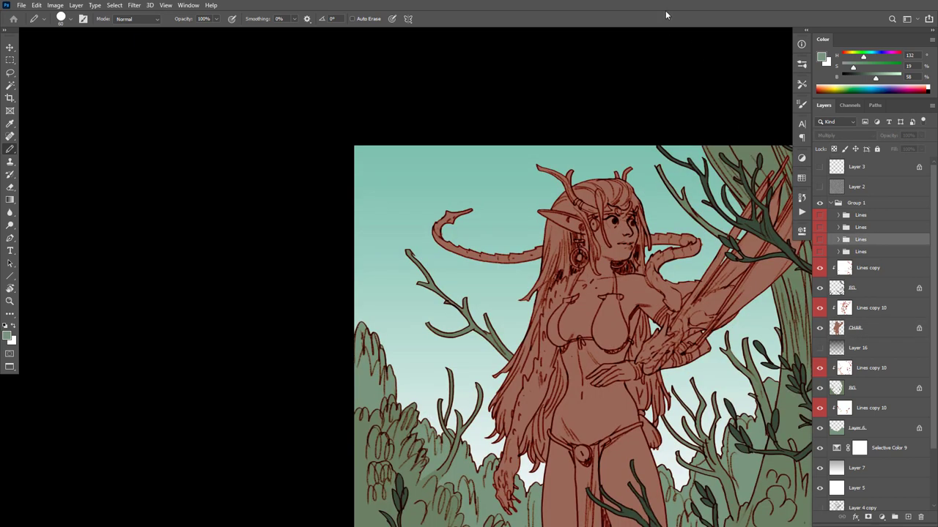
click(716, 334)
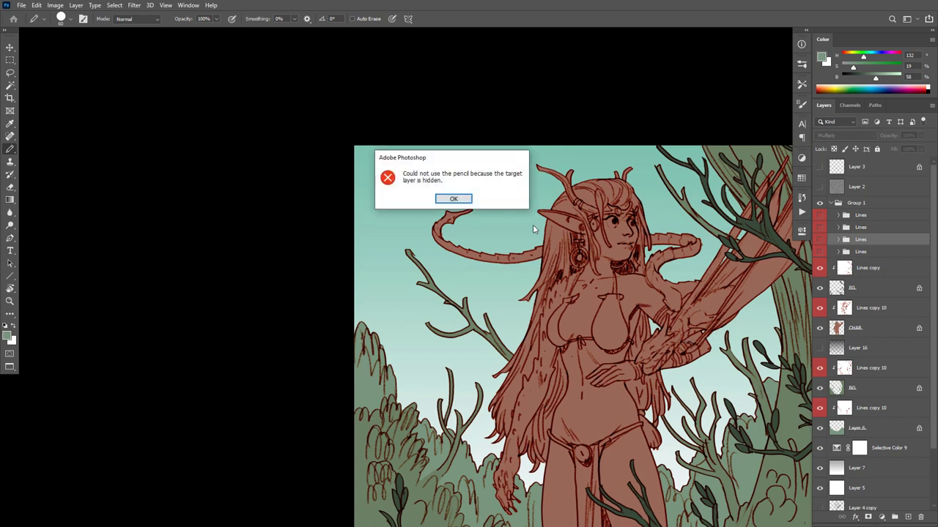
click(445, 199)
click(819, 251)
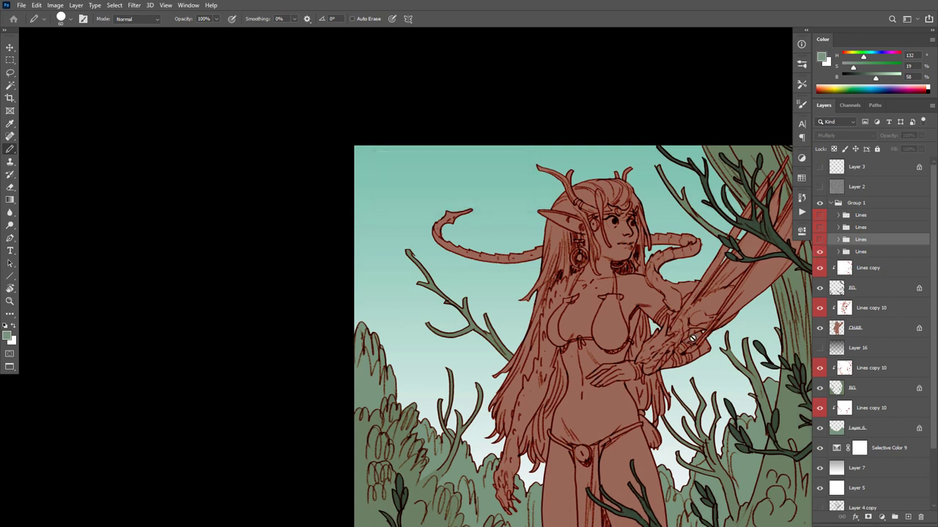
Hide the character's clipped Lines copy 10 layer and the lowest Lines group, and show the third Lines group in Group 1
drag(629, 277, 570, 227)
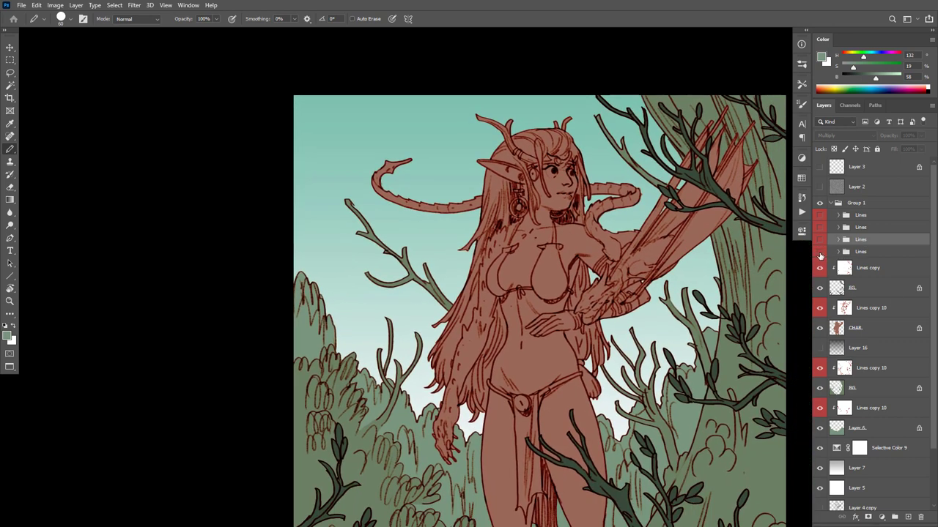
click(820, 308)
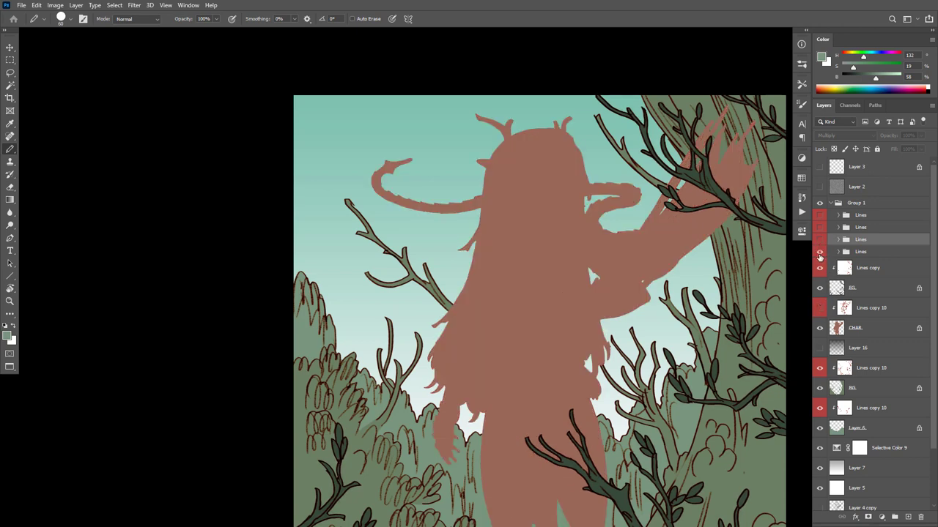
click(820, 252)
click(820, 239)
click(819, 240)
click(819, 239)
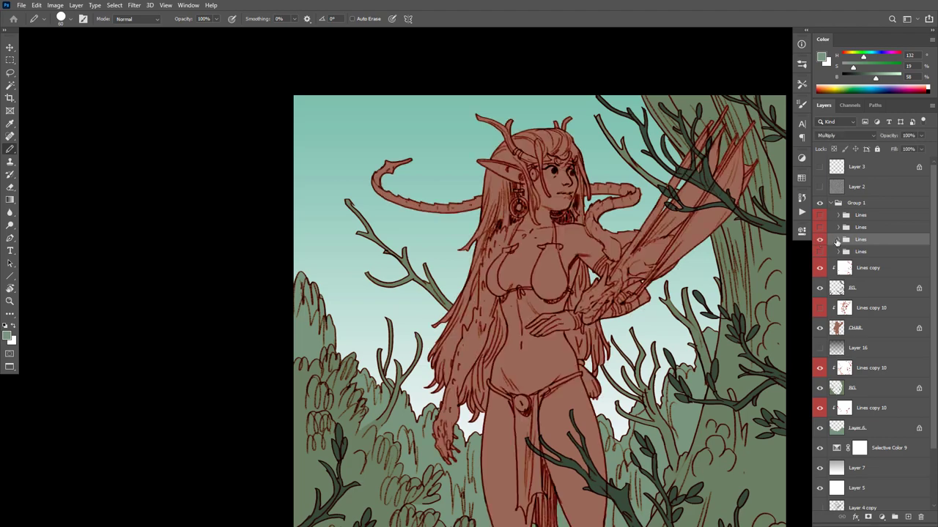
Select the CHAR copy layer inside the third Lines group and ready the Brush tool with default black
click(838, 240)
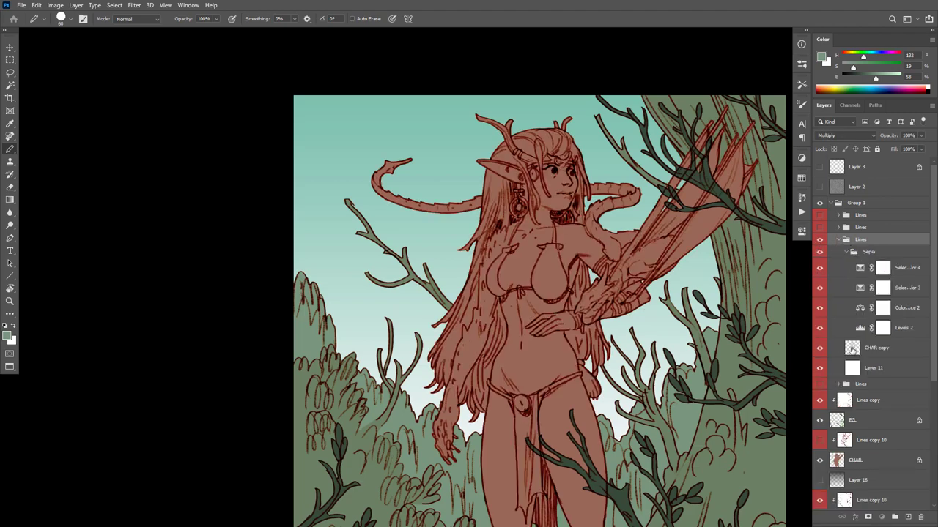
click(853, 352)
scroll(559, 200, up, 4)
key(e)
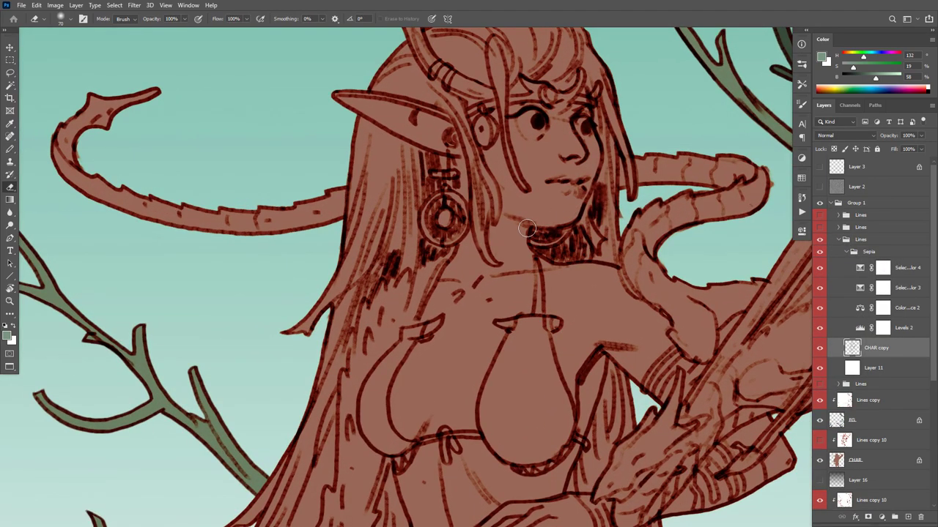
key(b)
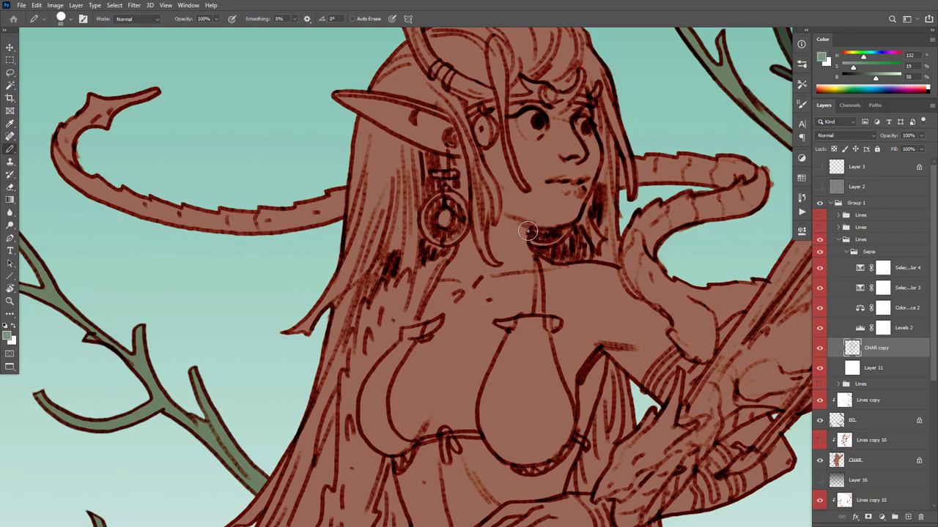
key(shift+b)
key(shift+b)
key(shift+b)
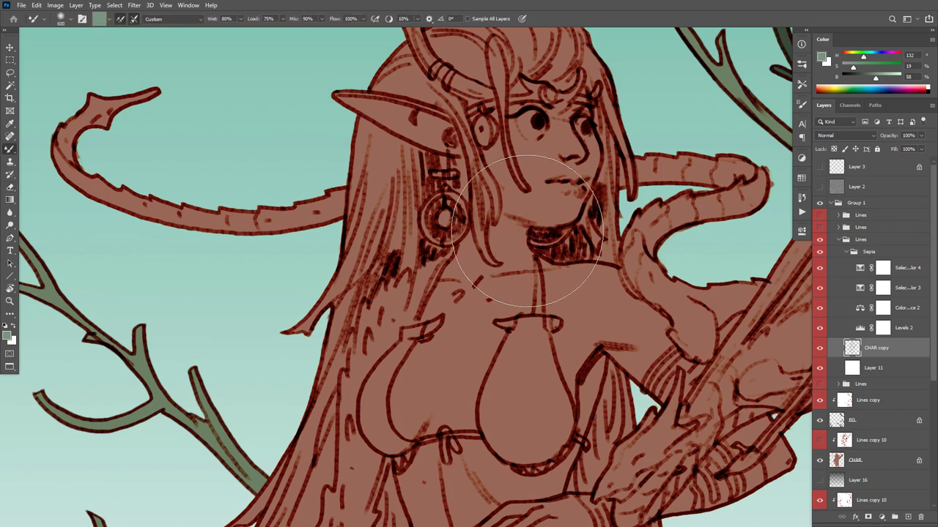
key(d)
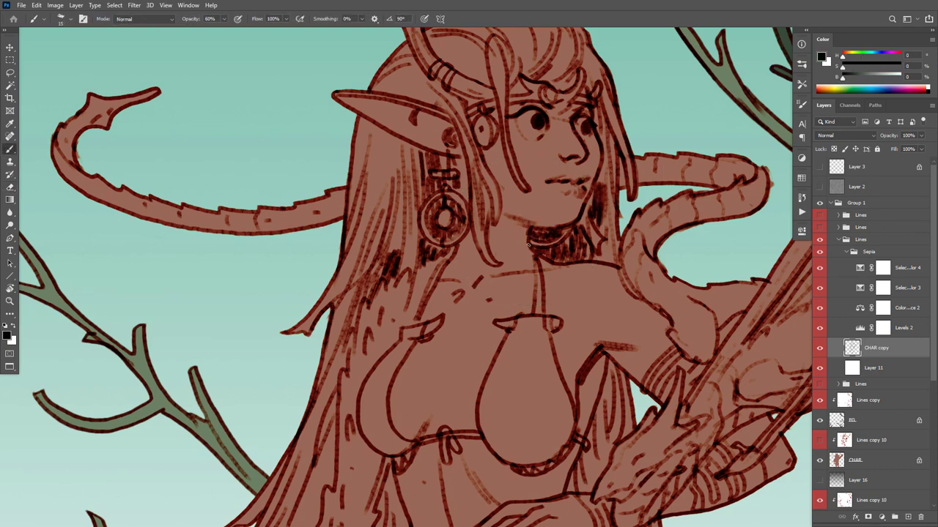
Clean up the neck-side edge of the shadow under the elf's chin with the eraser reduced to 20 and the black brush
key(e)
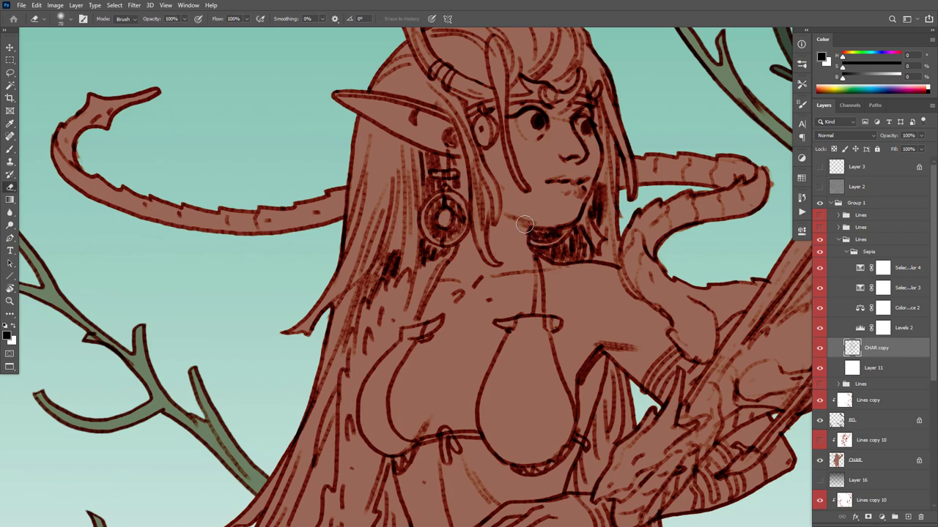
key(bracketleft)
key(bracketleft)
key(bracketleft)
key(bracketleft)
key(bracketleft)
key(bracketleft)
key(bracketleft)
key(b)
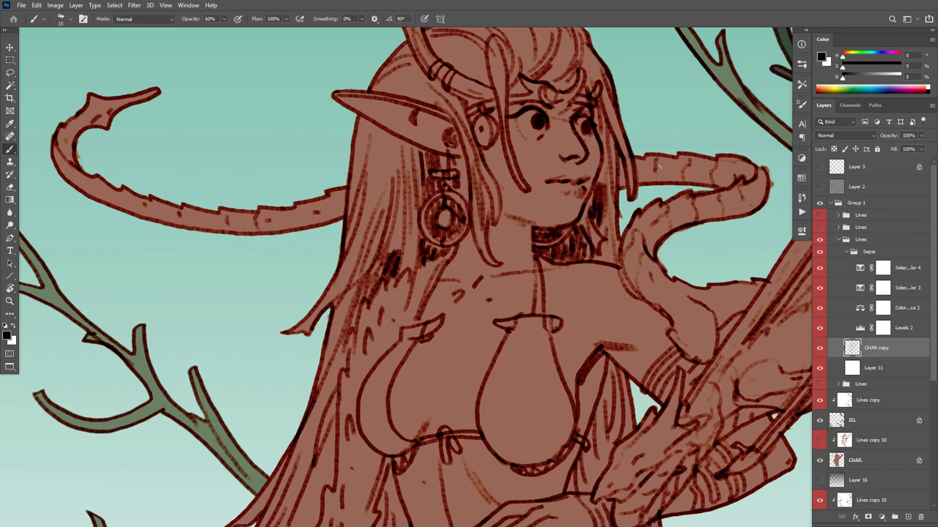
Erase the elf's jawline between the hair strand and the chin and redraw it in black
key(e)
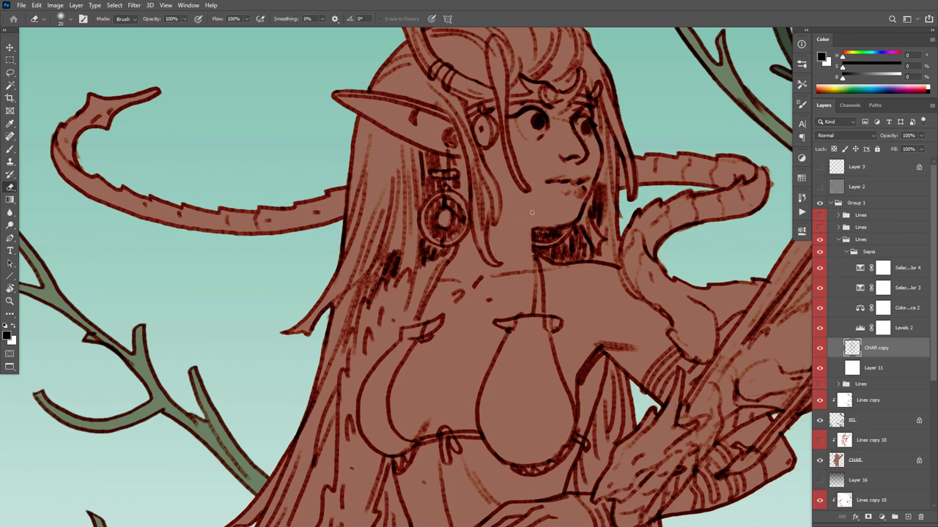
key(b)
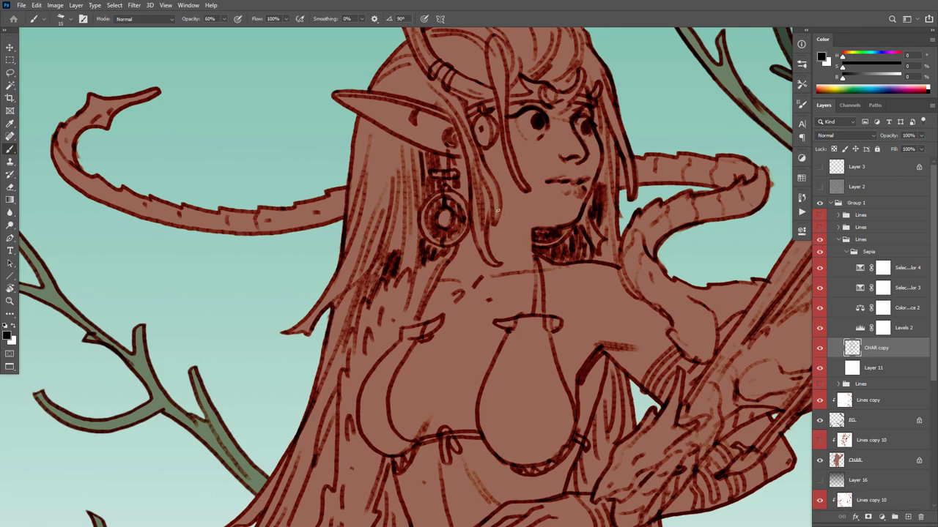
drag(496, 210, 567, 229)
scroll(644, 272, down, 10)
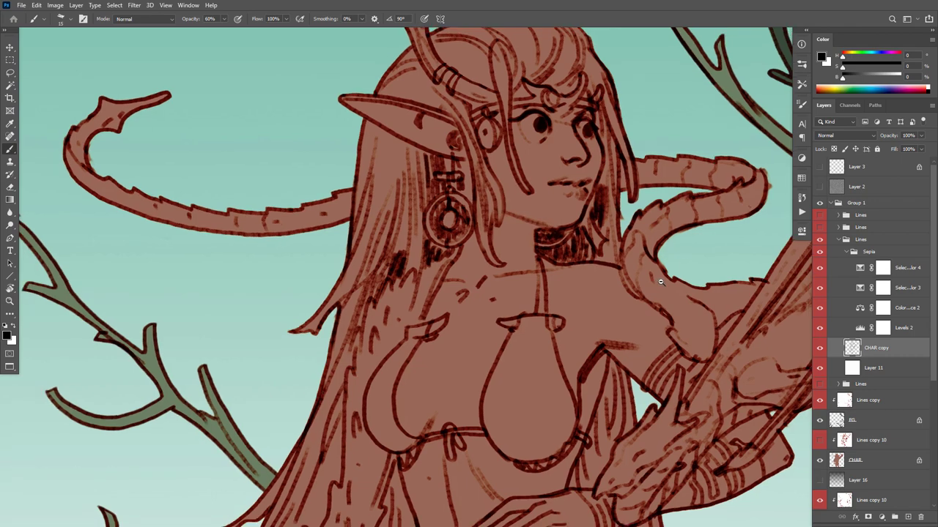
scroll(669, 276, up, 10)
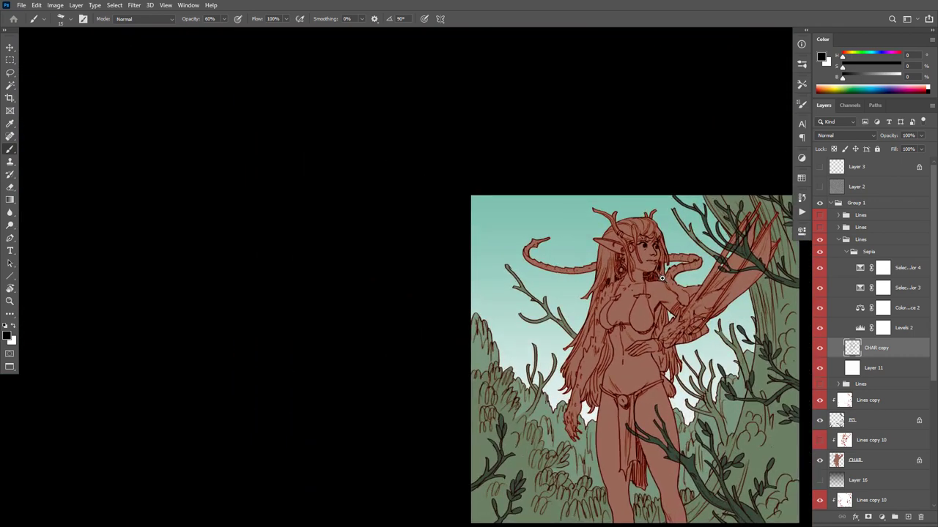
scroll(624, 283, up, 2)
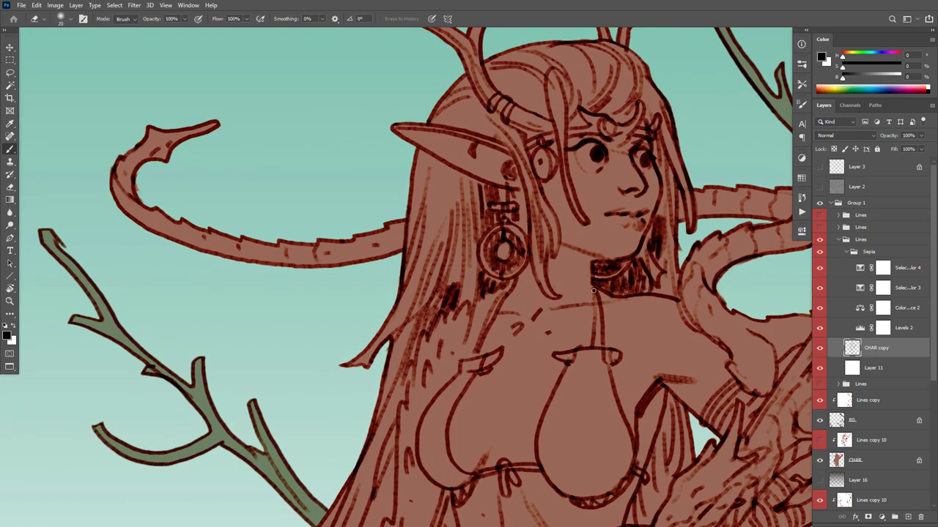
Erase and redraw the halter strap line at the base of the neck, and trim the edge of the neck shadow
key(e)
key(b)
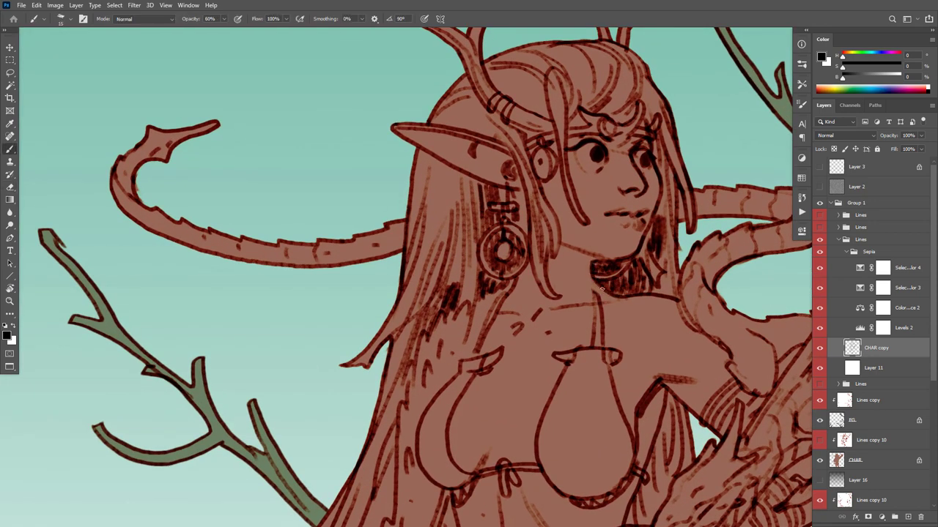
key(e)
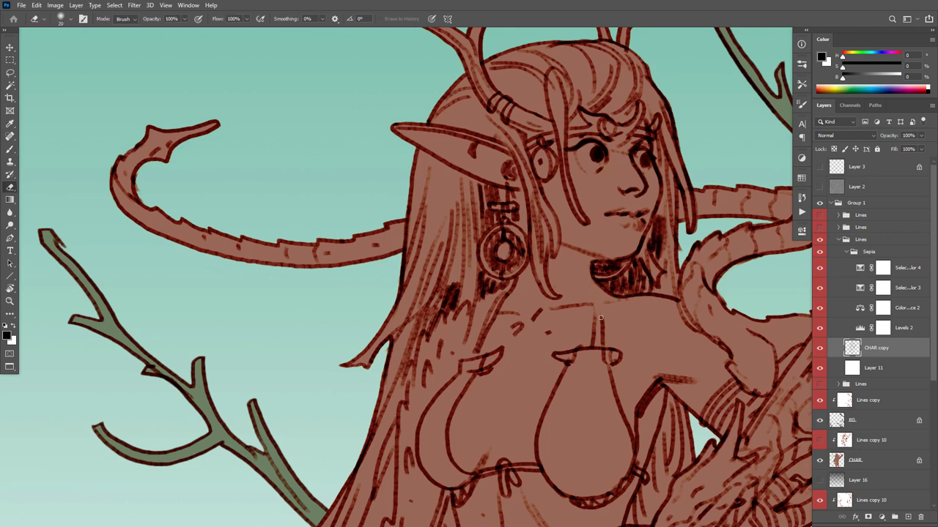
key(b)
drag(602, 331, 599, 281)
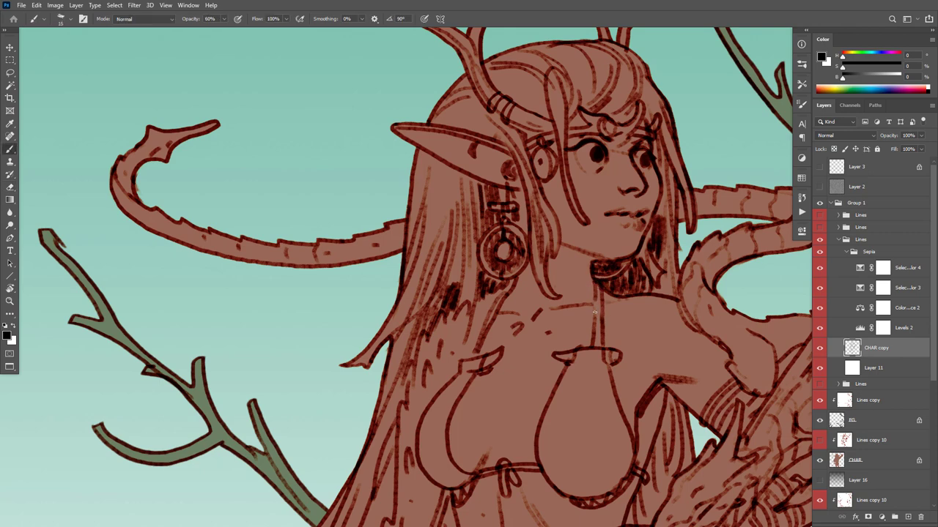
key(e)
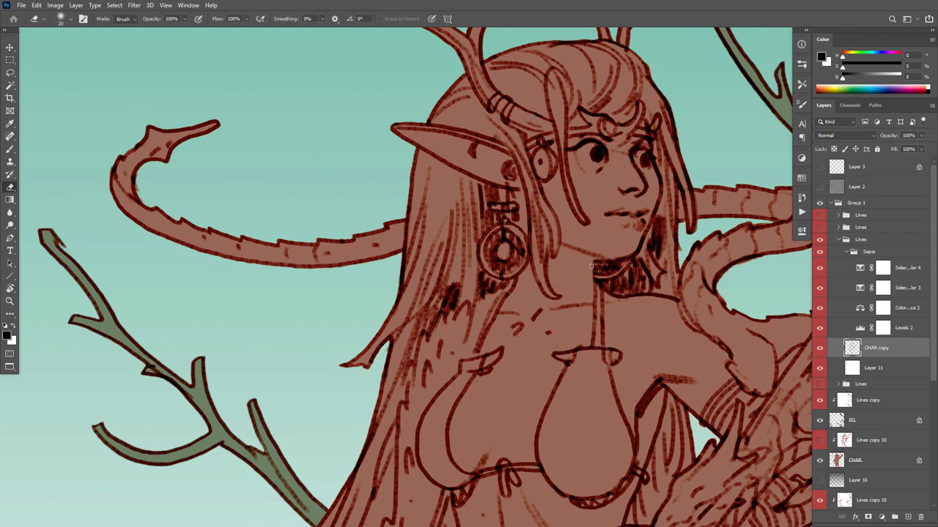
key(b)
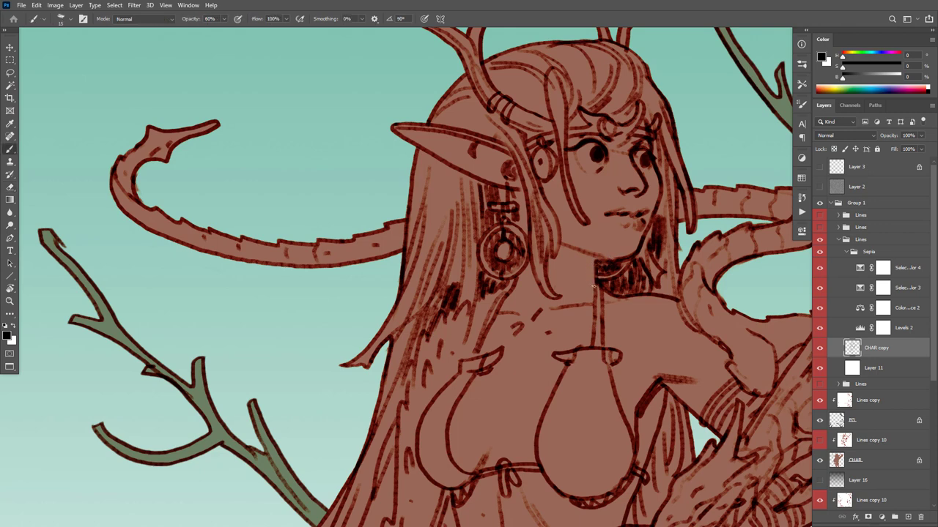
scroll(645, 237, down, 6)
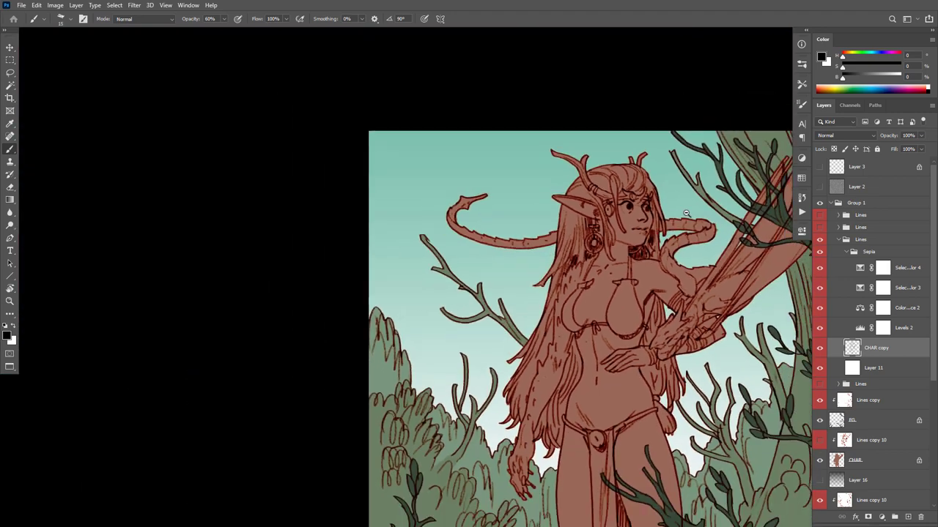
Touch up the lines under the elf's chin on CHAR copy with the eraser and black brush
scroll(637, 207, up, 2)
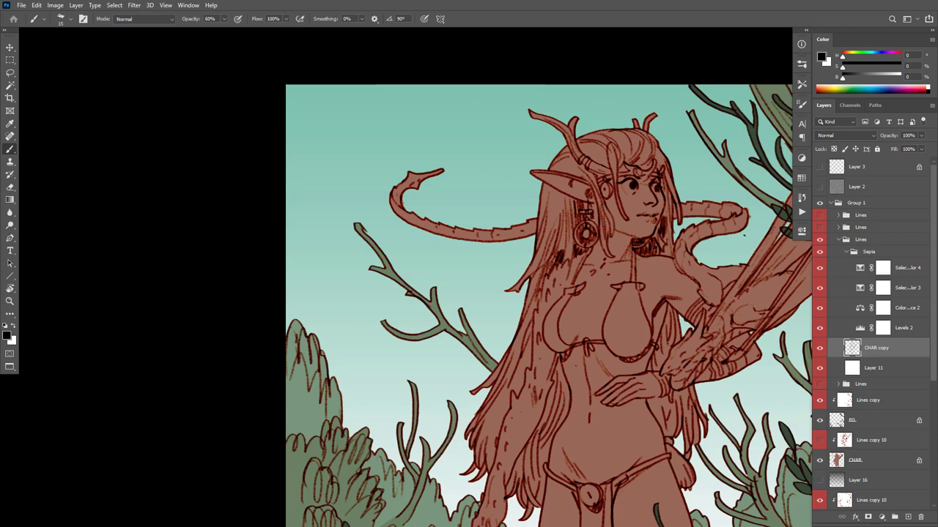
scroll(711, 235, down, 5)
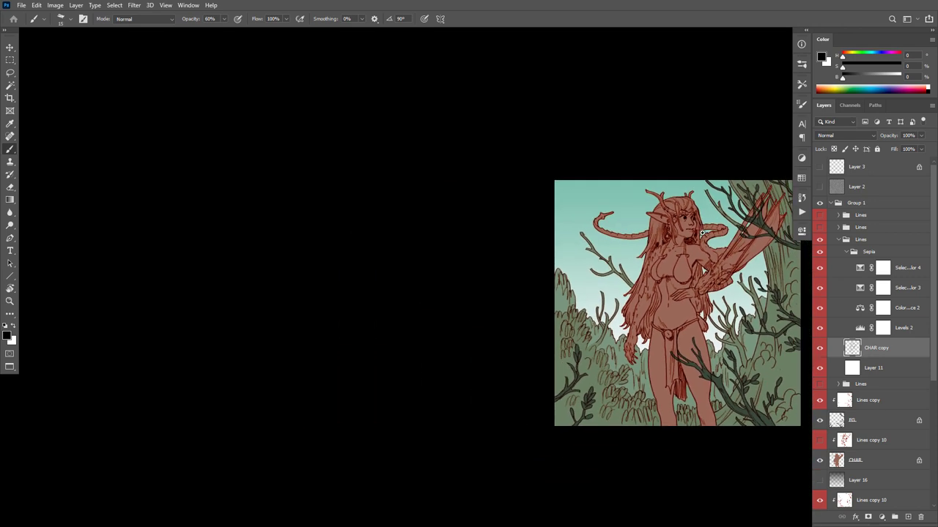
scroll(702, 233, up, 6)
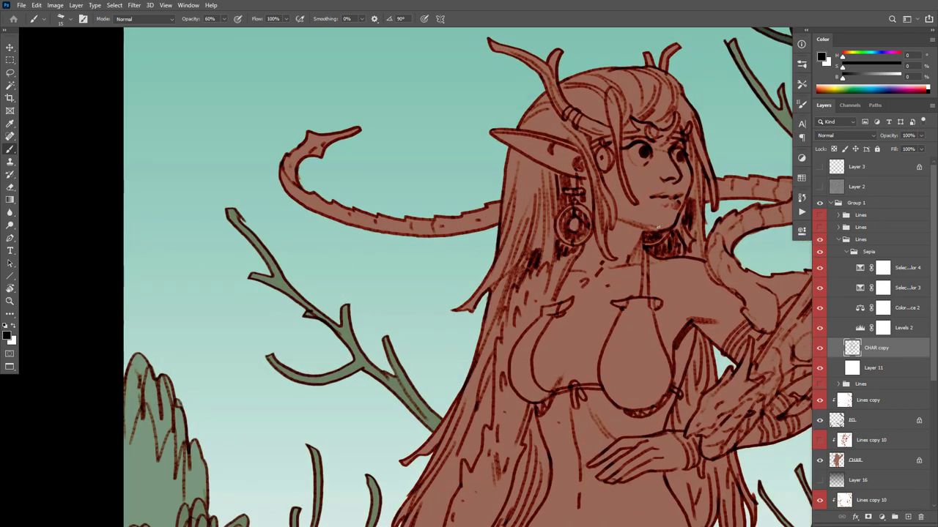
scroll(707, 311, down, 5)
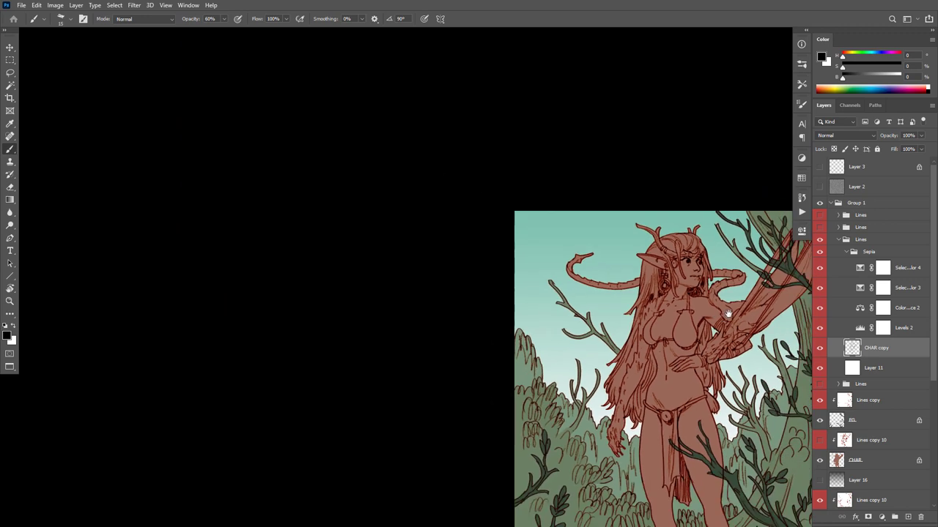
scroll(703, 290, up, 6)
key(e)
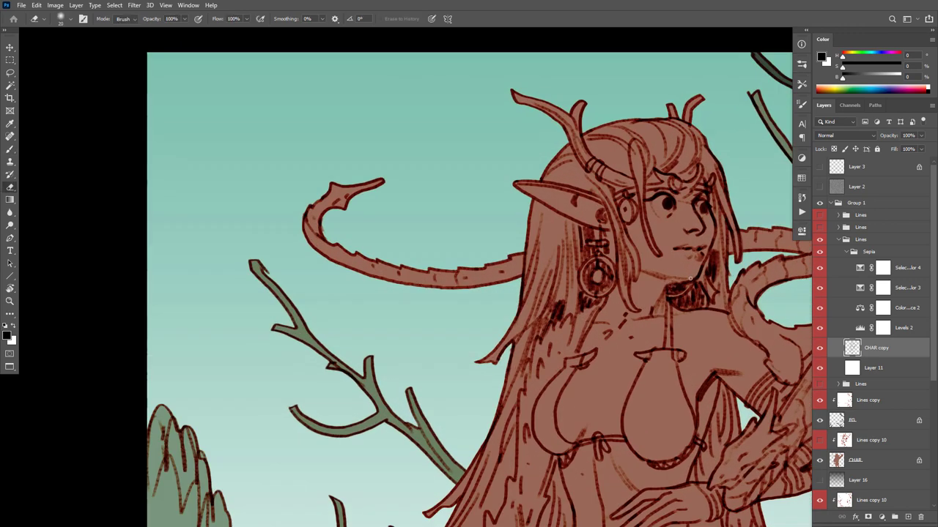
key(b)
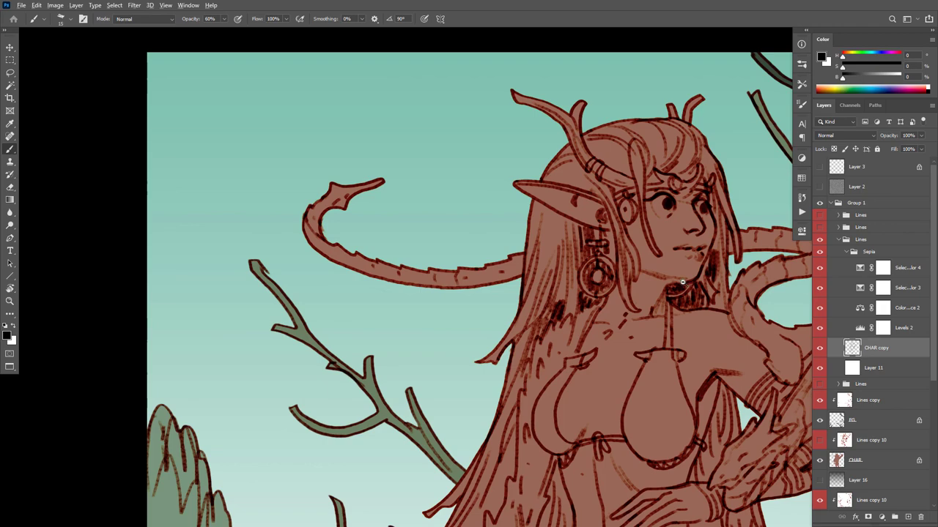
Examine the retouched jaw and neck lines close up and against the whole figure
scroll(682, 282, down, 5)
scroll(698, 284, up, 1)
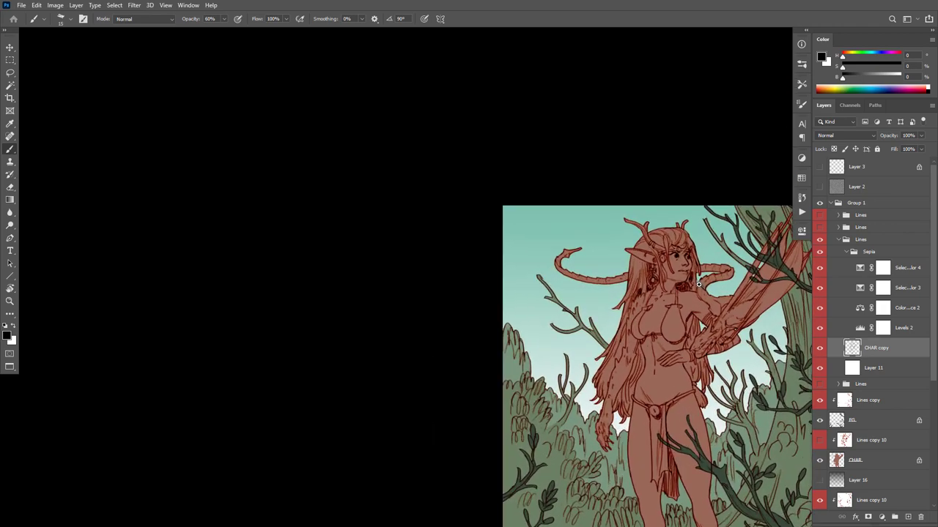
scroll(698, 284, up, 8)
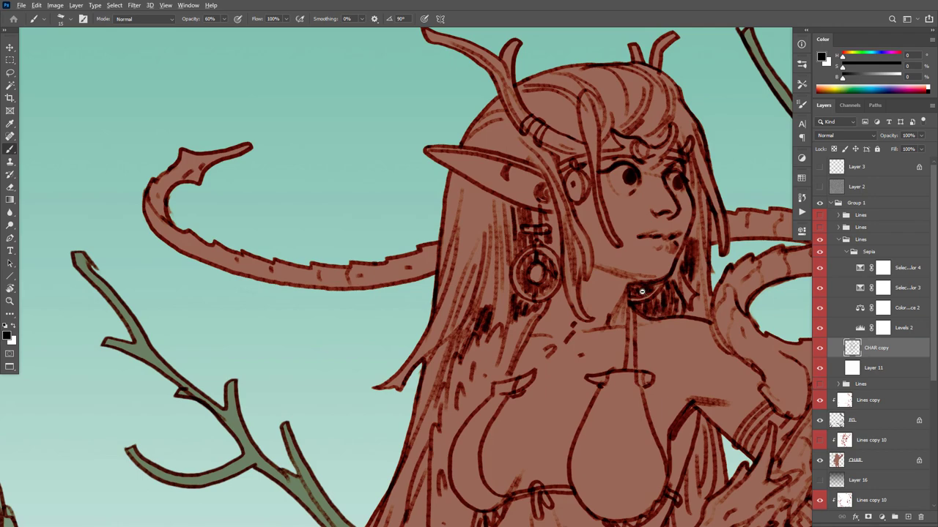
scroll(646, 321, down, 4)
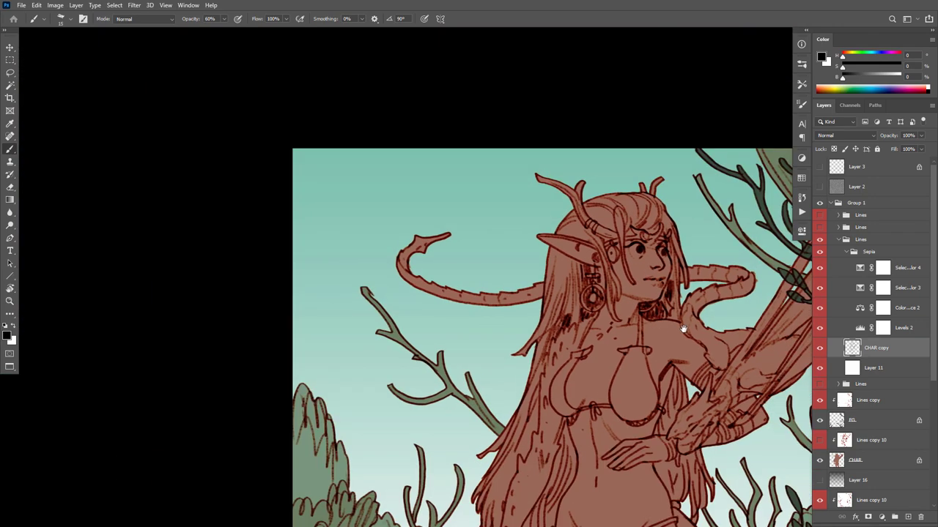
scroll(673, 314, up, 1)
scroll(673, 315, down, 6)
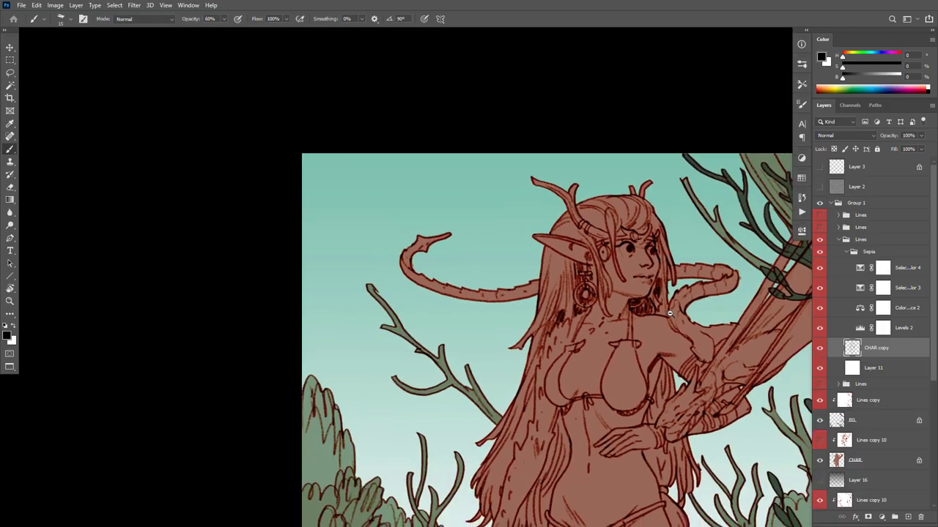
scroll(644, 303, up, 2)
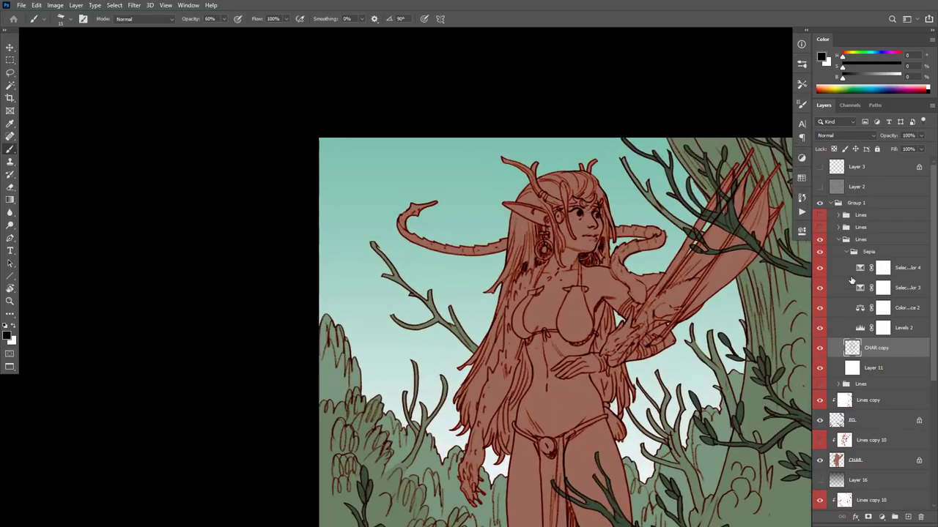
Duplicate the edited Lines group above the character's Lines copy 10, merge the duplicate into one layer and clip it to CHAR
click(838, 240)
drag(848, 245, 850, 306)
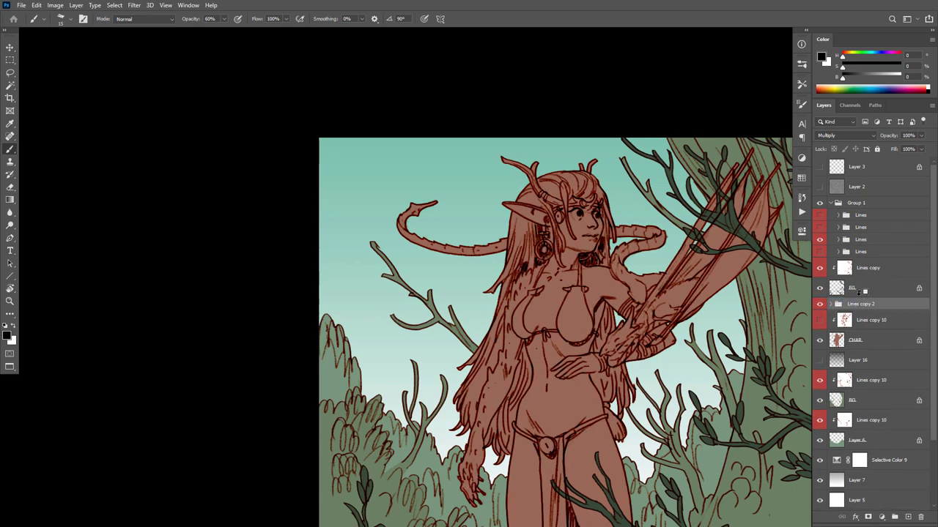
key(ctrl+e)
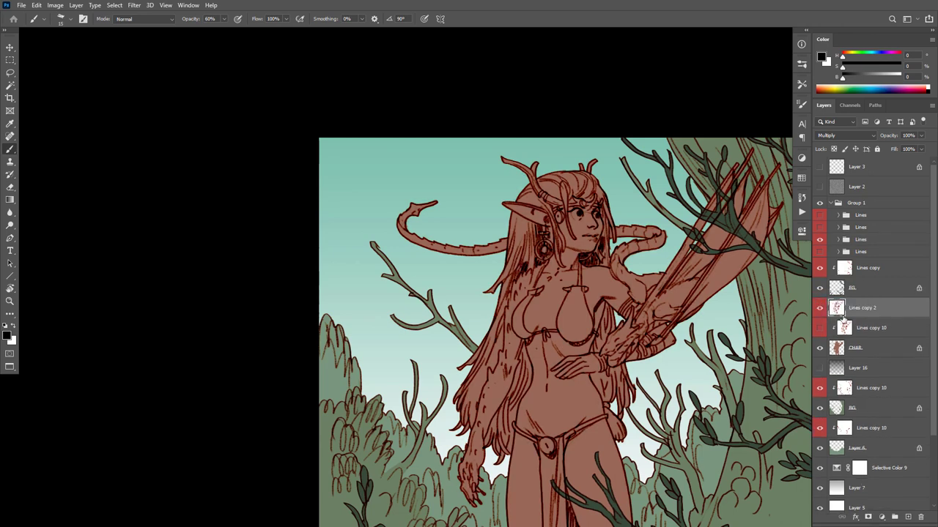
alt+click(846, 316)
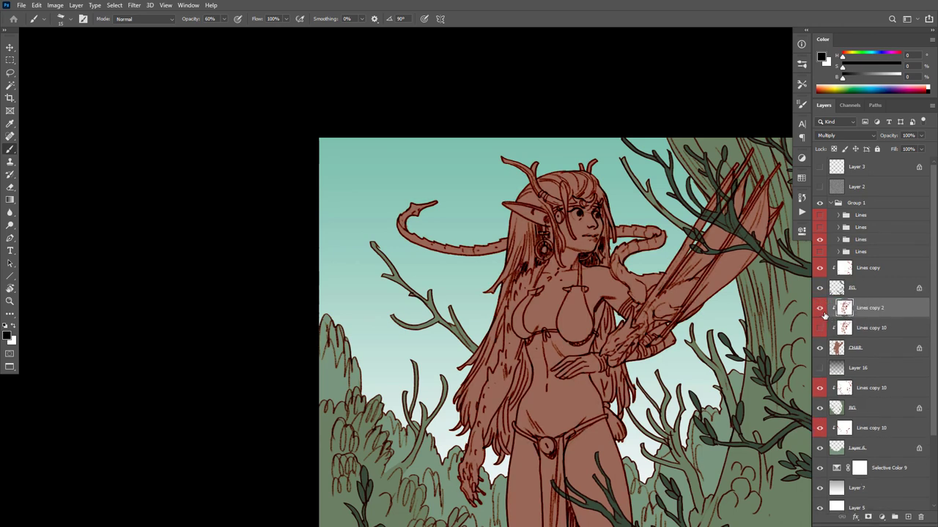
Delete the old Lines copy 10 layer directly above CHAR and hide the visible Lines group
click(843, 329)
key(Delete)
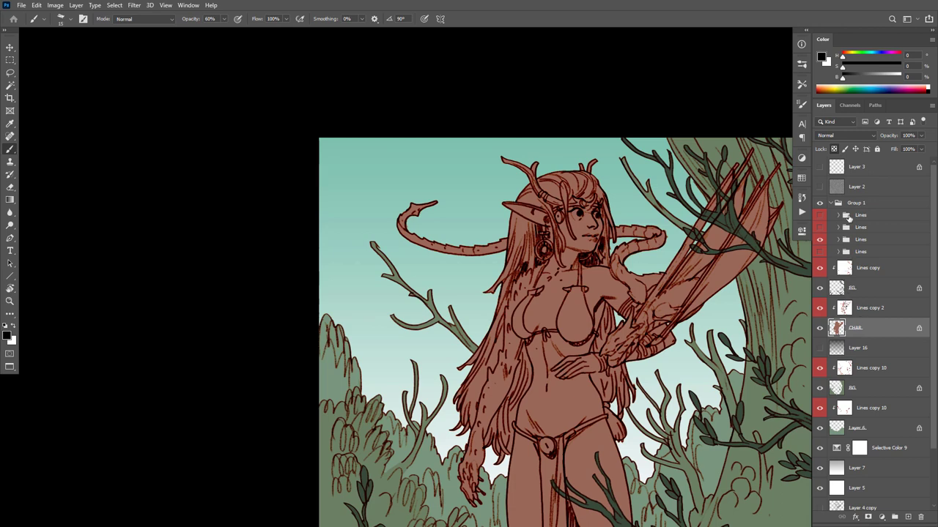
click(820, 239)
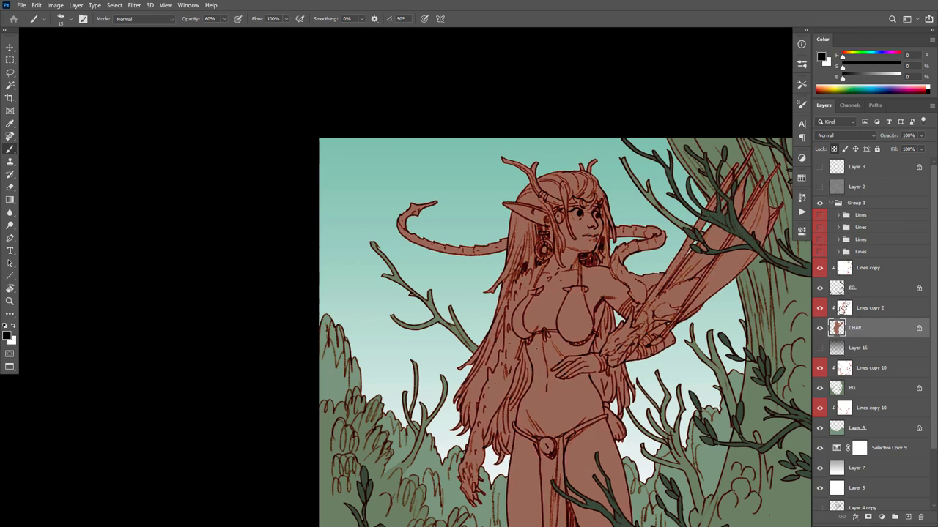
Compare Lines copy 2 in isolation, clipped to CHAR and unclipped, and restore its clipping and the other layers' visibility
click(826, 309)
alt+click(820, 308)
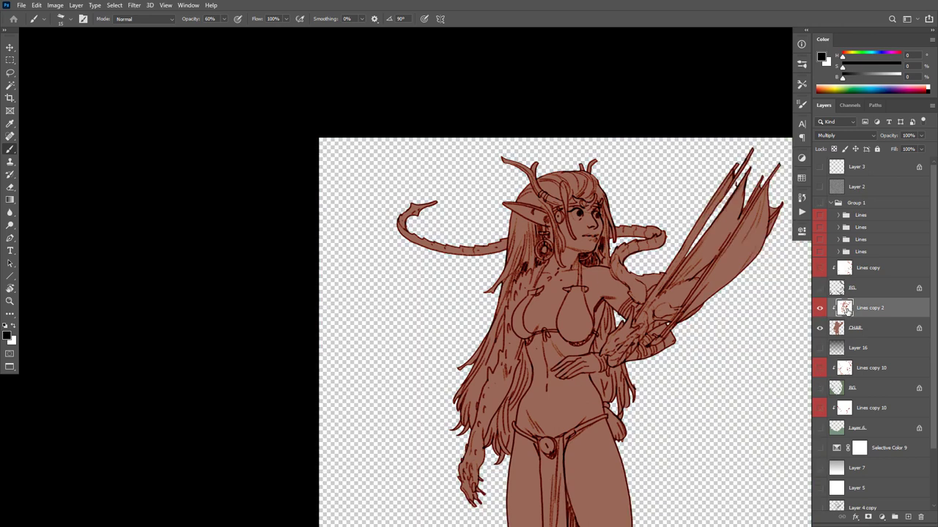
alt+click(820, 308)
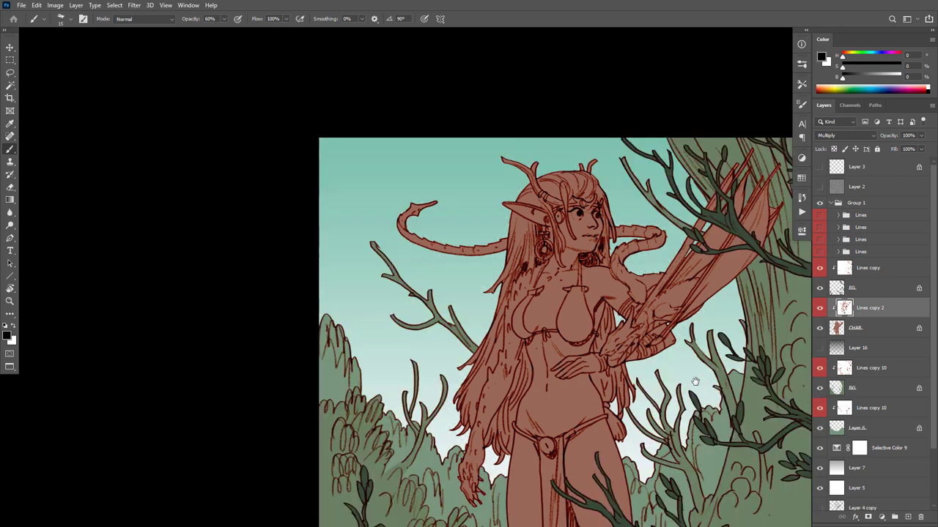
drag(695, 381, 686, 361)
alt+click(847, 317)
alt+click(819, 311)
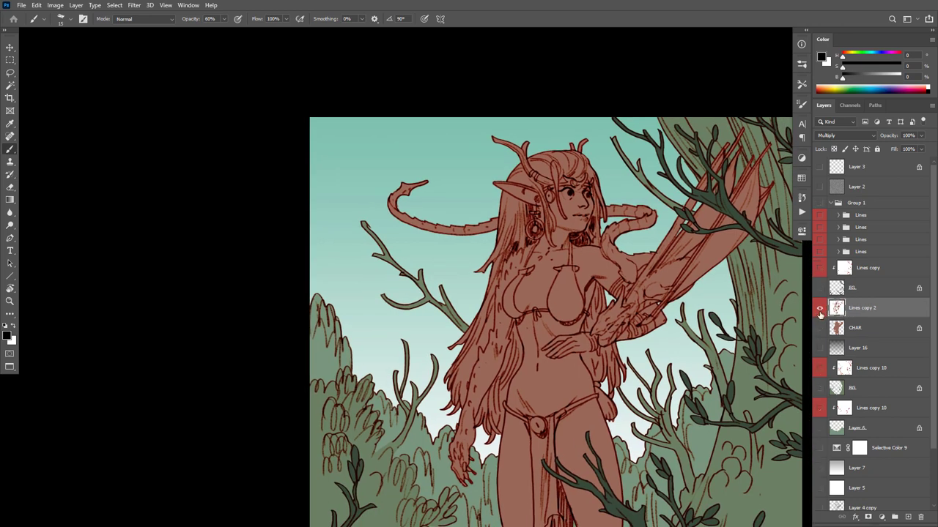
alt+click(820, 309)
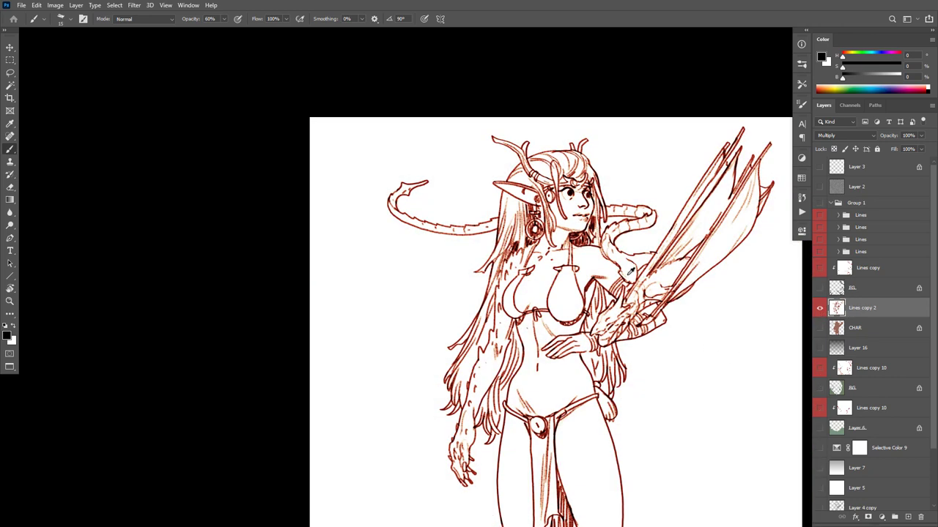
alt+click(860, 316)
key(ctrl+z)
alt+click(820, 308)
alt+click(842, 318)
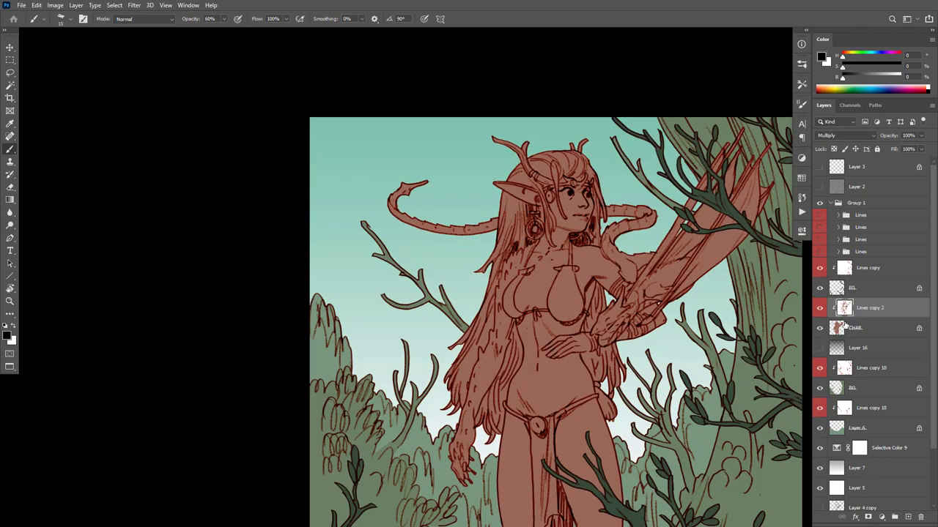
Merge Lines copy 2 and CHAR into a single layer
shift+click(847, 324)
click(864, 312)
key(v)
click(844, 323)
click(867, 312)
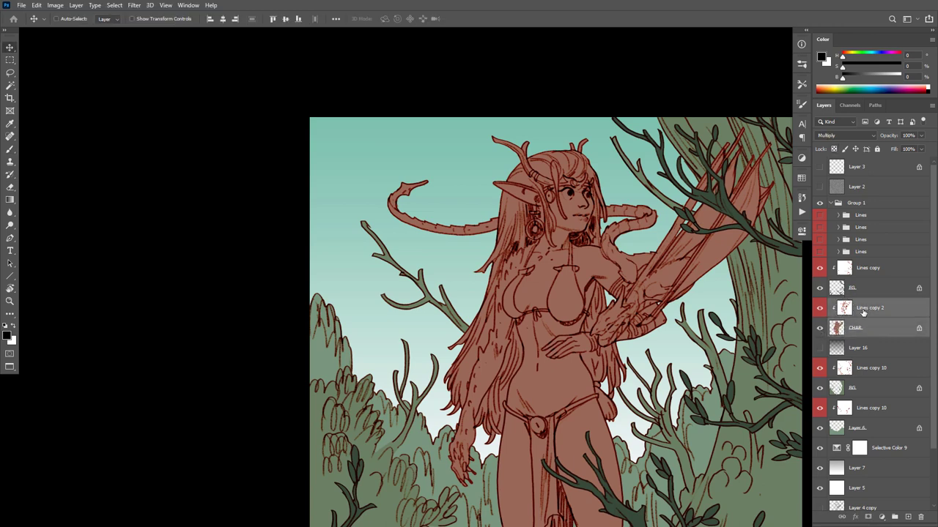
key(ctrl+e)
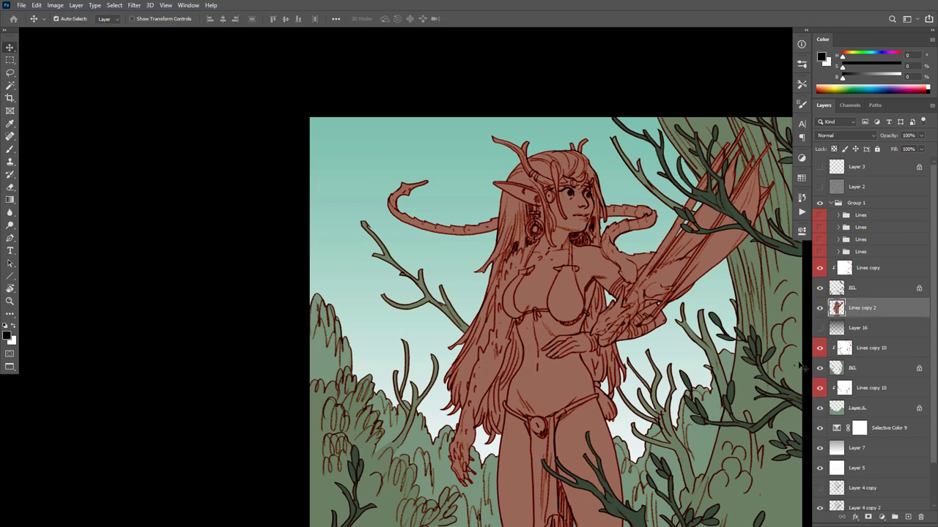
Try moving the merged character with its lines around over the forest background
drag(627, 296, 608, 308)
key(ctrl)
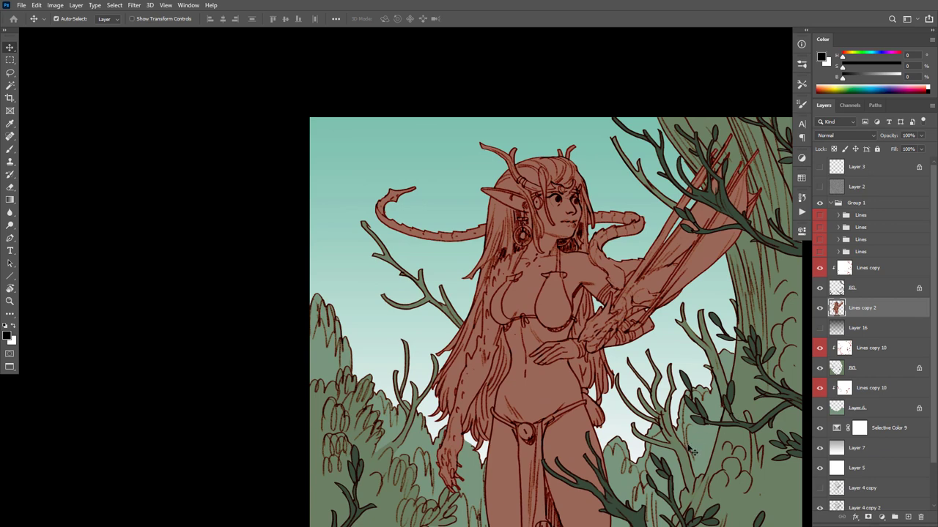
drag(563, 323, 611, 344)
scroll(612, 344, down, 2)
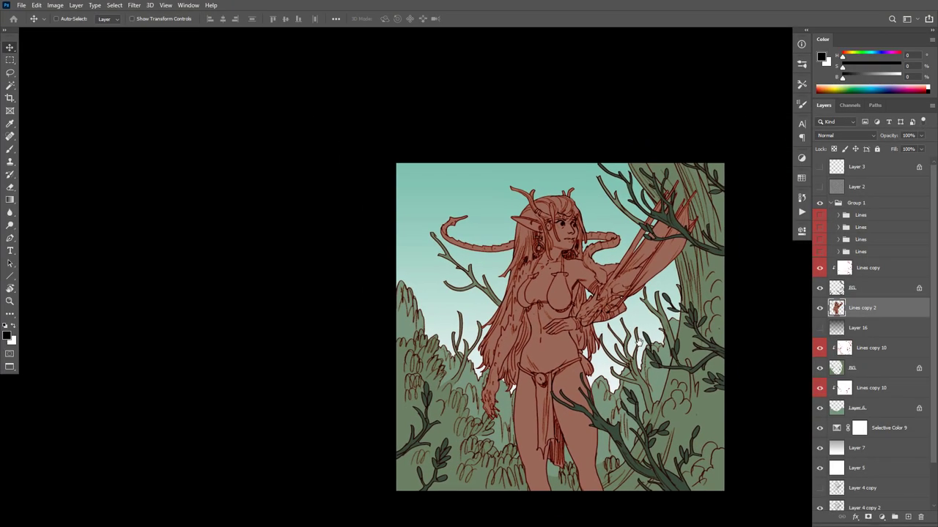
key(Tab)
key(Tab)
drag(570, 375, 557, 415)
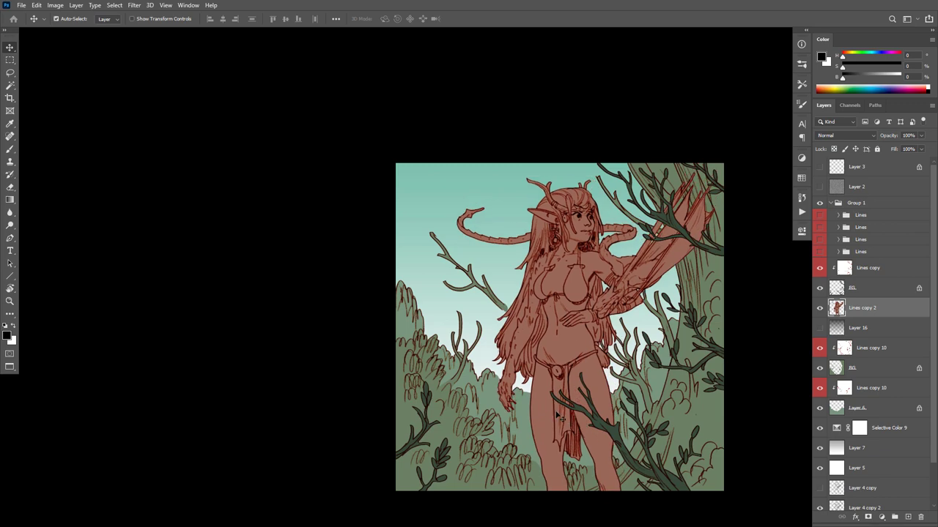
key(ctrl+z)
ctrl+click(583, 349)
drag(584, 354, 585, 386)
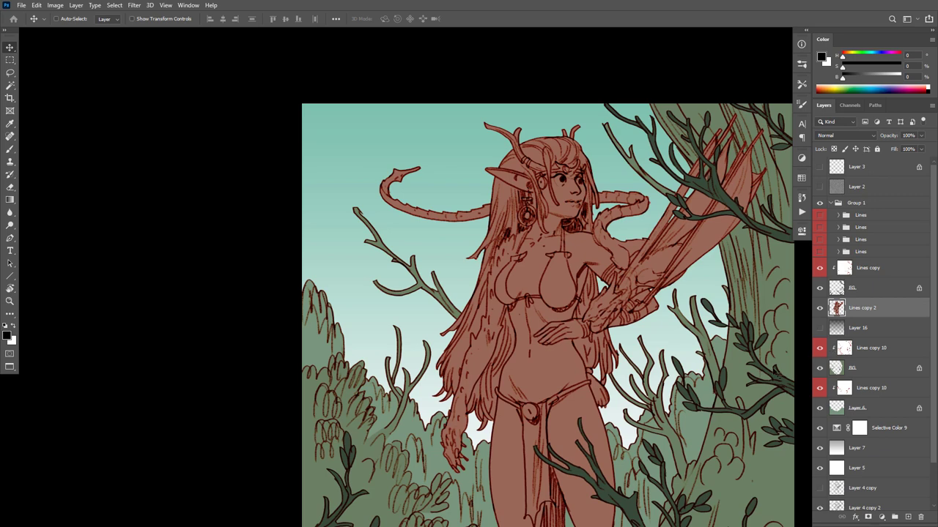
Undo the trial moves and the merge so that Lines copy 2 and CHAR are separate layers again
key(ctrl+z)
key(ctrl+z)
key(ctrl+z)
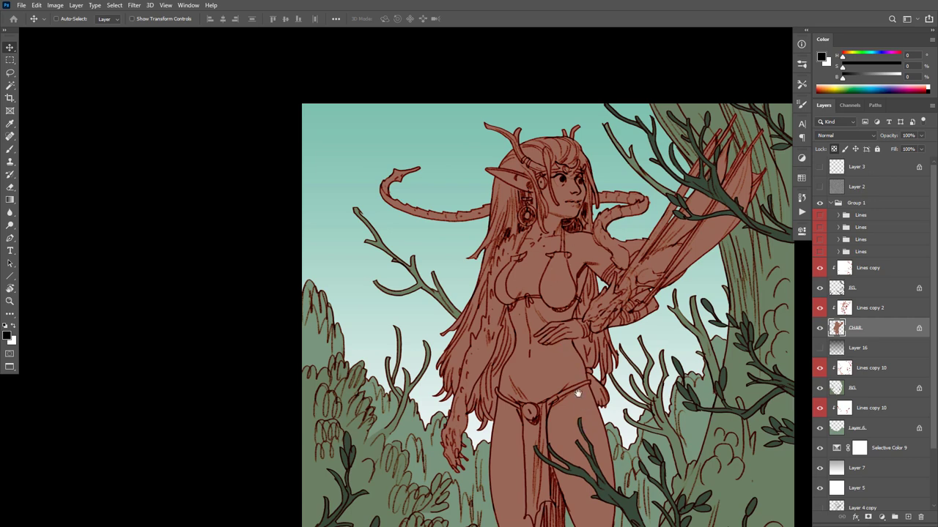
Examine the elf's torso, arms and clipped line art close up and against the whole picture
drag(576, 392, 572, 408)
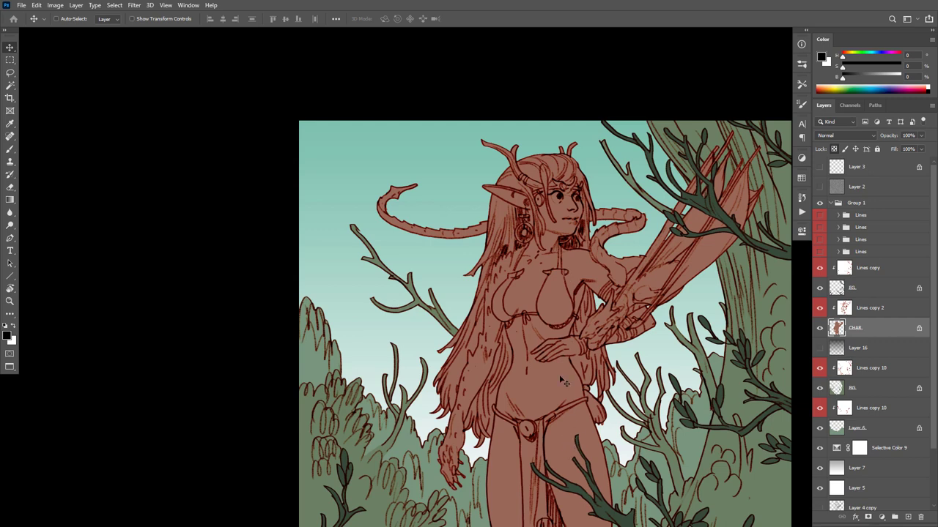
mouse_move(611, 410)
mouse_down()
mouse_move(608, 381)
mouse_move(601, 399)
mouse_up()
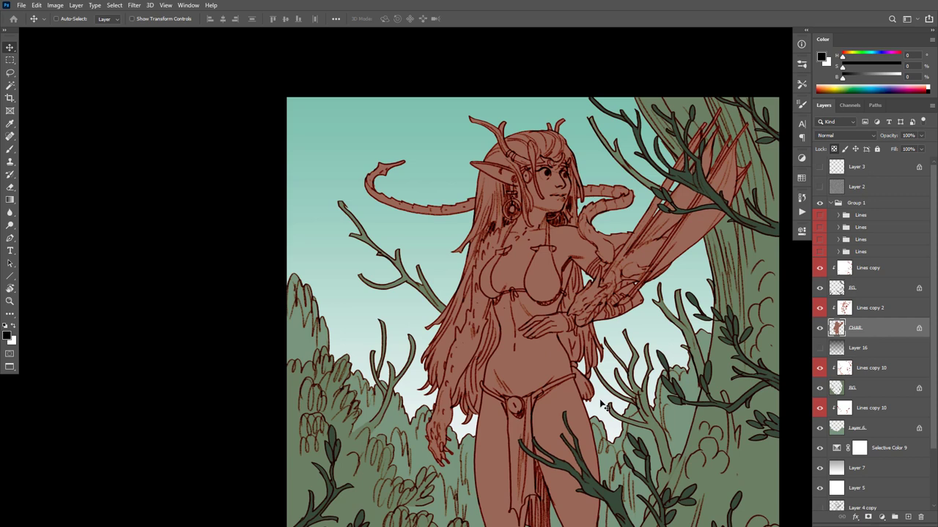
drag(649, 366, 654, 347)
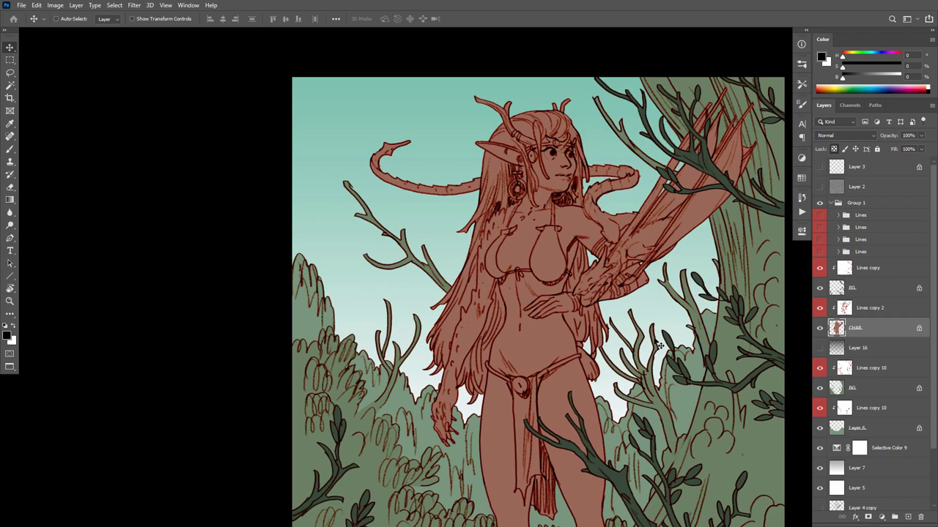
scroll(642, 246, up, 3)
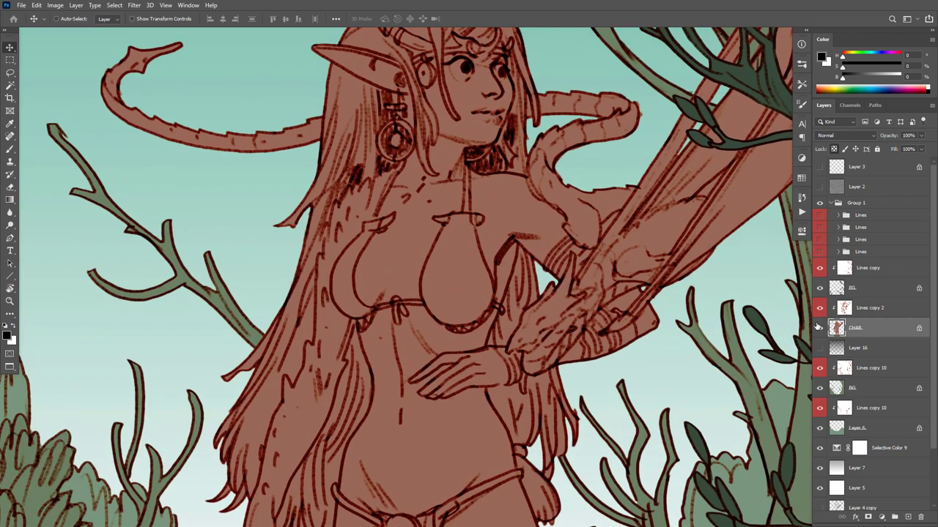
key(w)
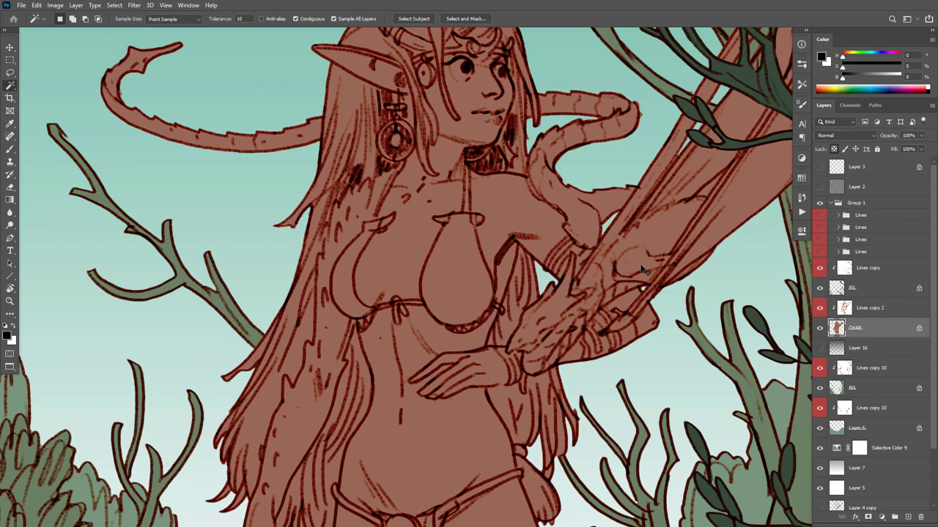
key(b)
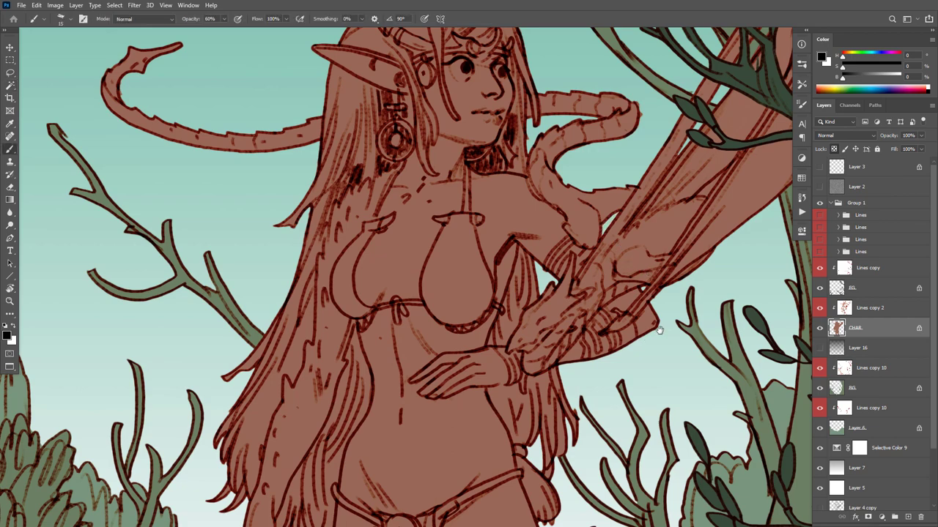
scroll(659, 329, down, 6)
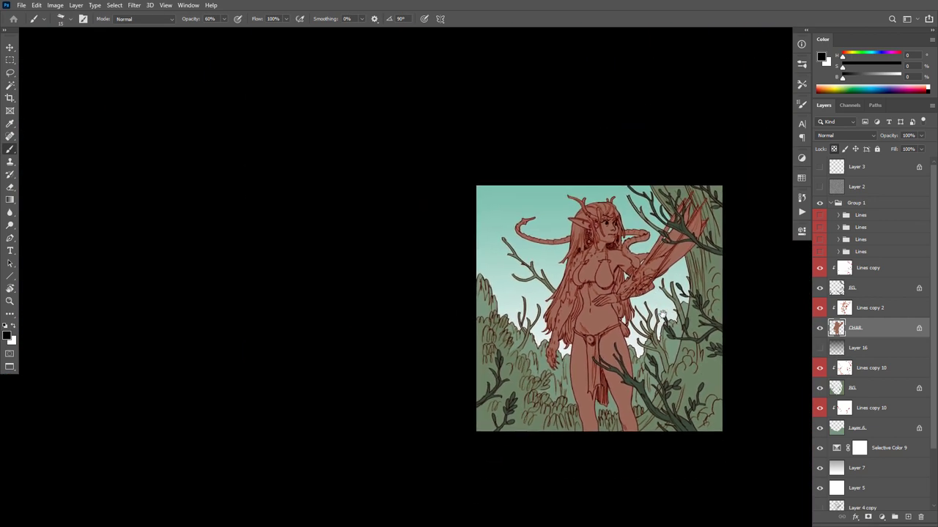
scroll(662, 317, up, 3)
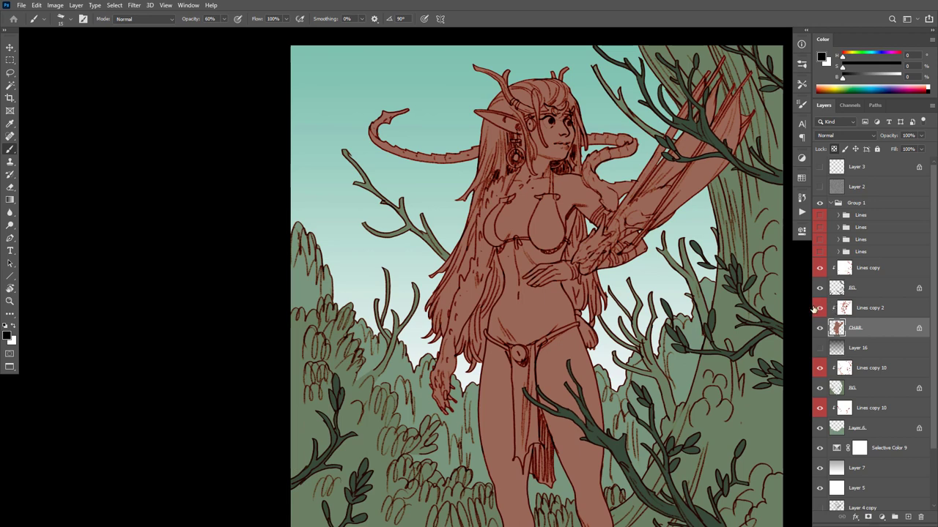
scroll(705, 357, down, 1)
scroll(705, 358, up, 2)
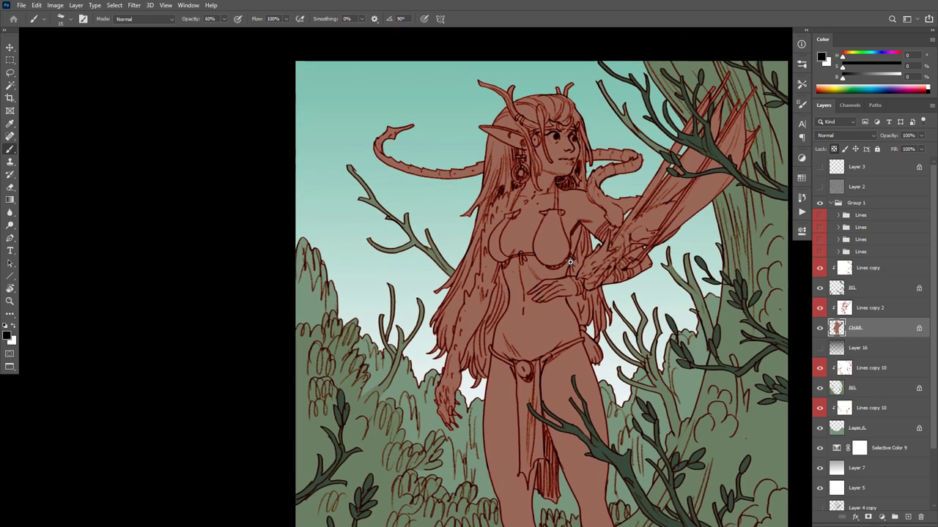
Inspect how the clipped lines meet the silhouette along the elf's hair, checking CHAR in isolation and the full composition
scroll(570, 262, up, 1)
scroll(429, 269, up, 4)
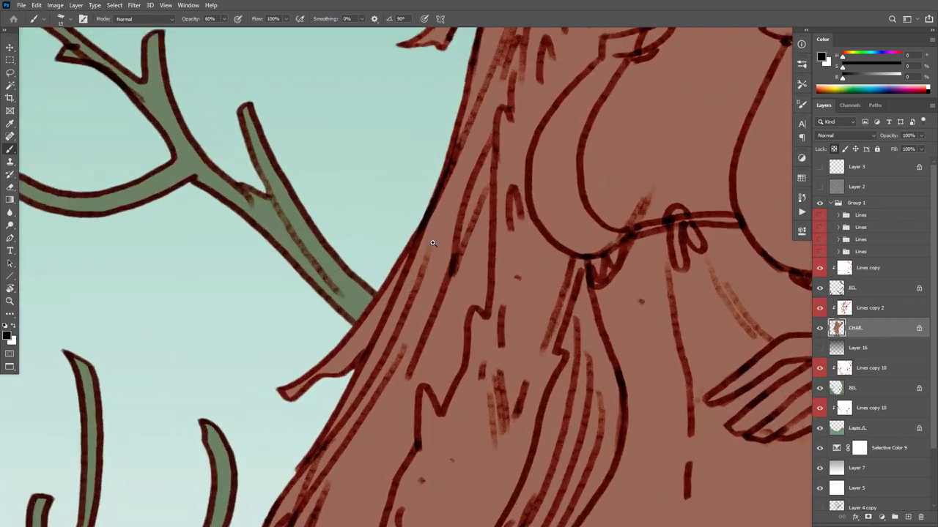
scroll(432, 242, up, 2)
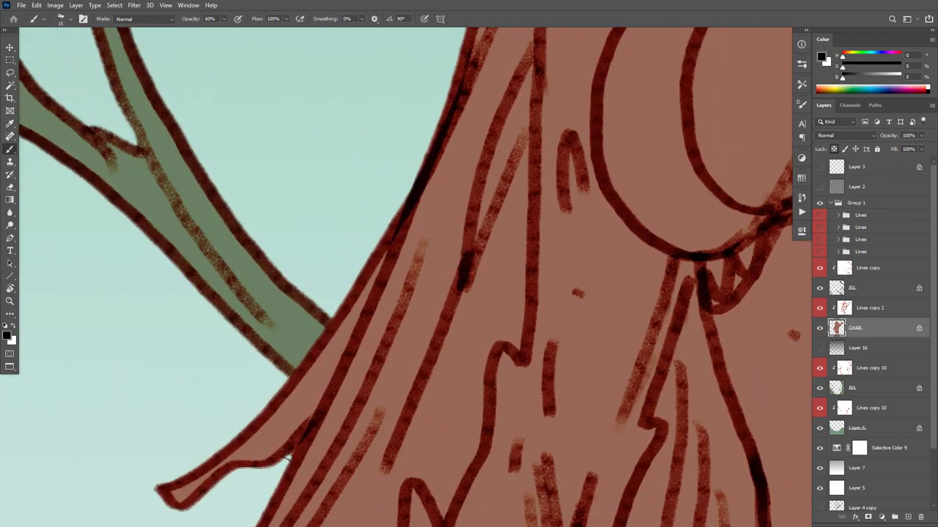
alt+click(819, 328)
alt+click(819, 327)
scroll(517, 408, up, 2)
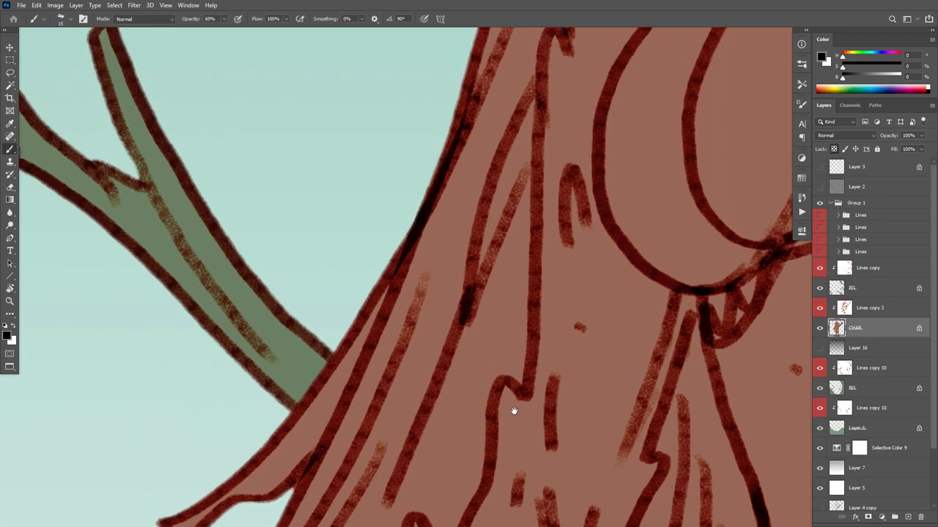
scroll(449, 349, down, 5)
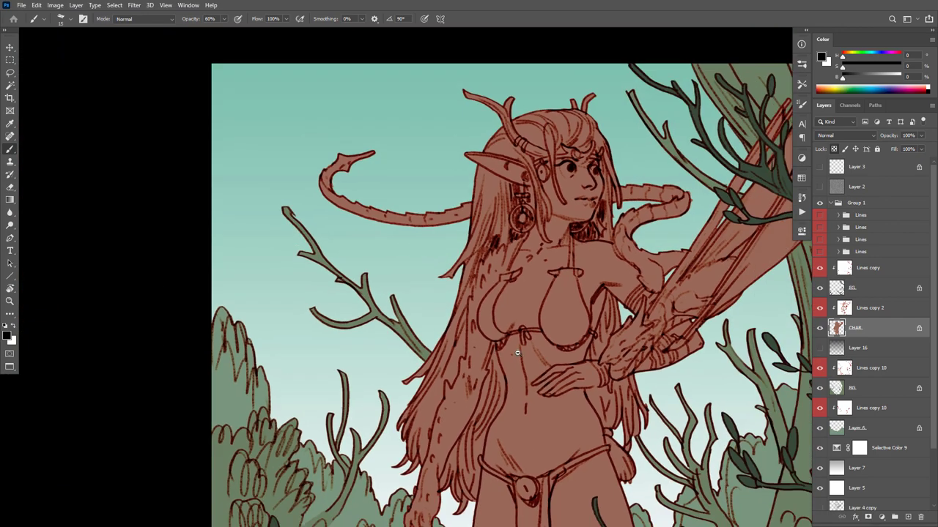
scroll(568, 359, down, 6)
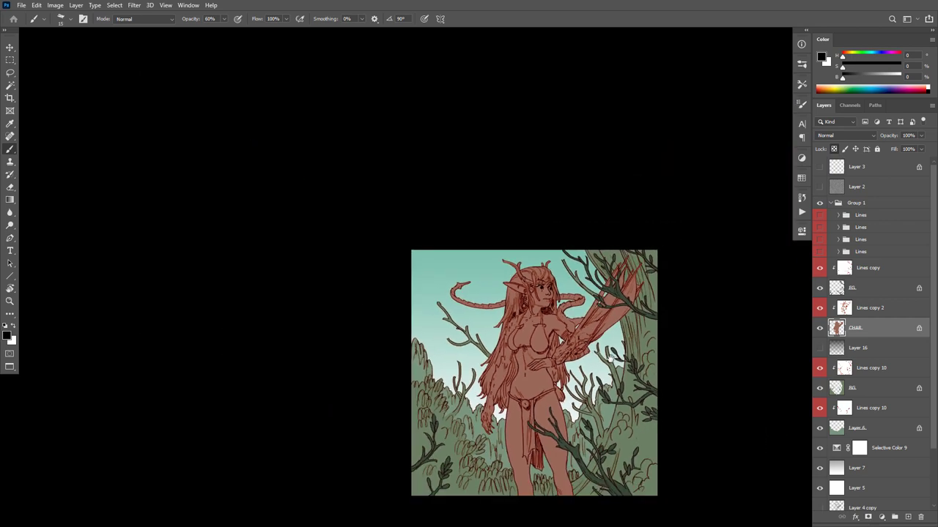
scroll(603, 351, up, 6)
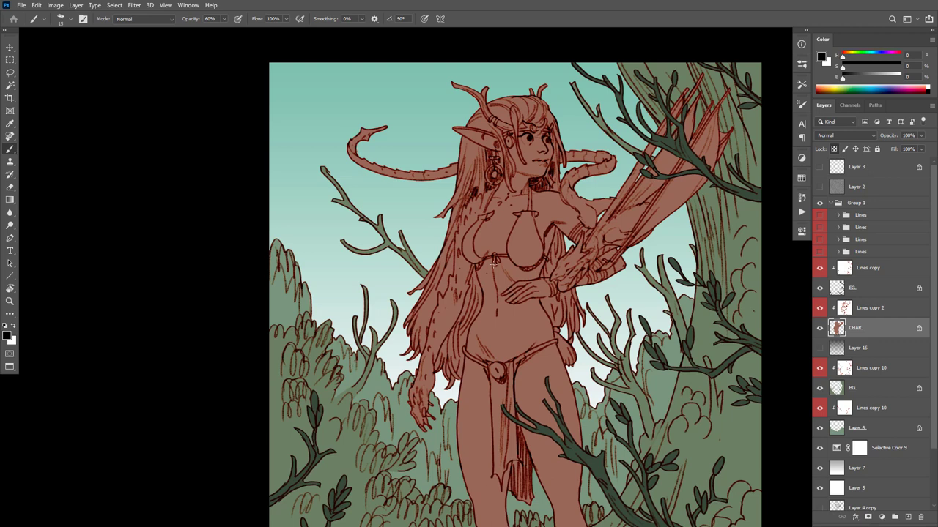
drag(644, 378, 641, 358)
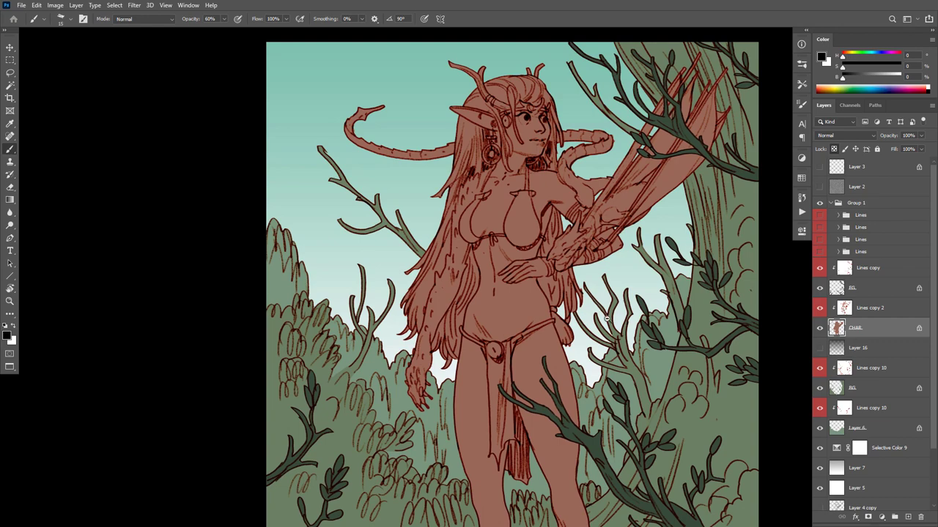
drag(607, 320, 573, 307)
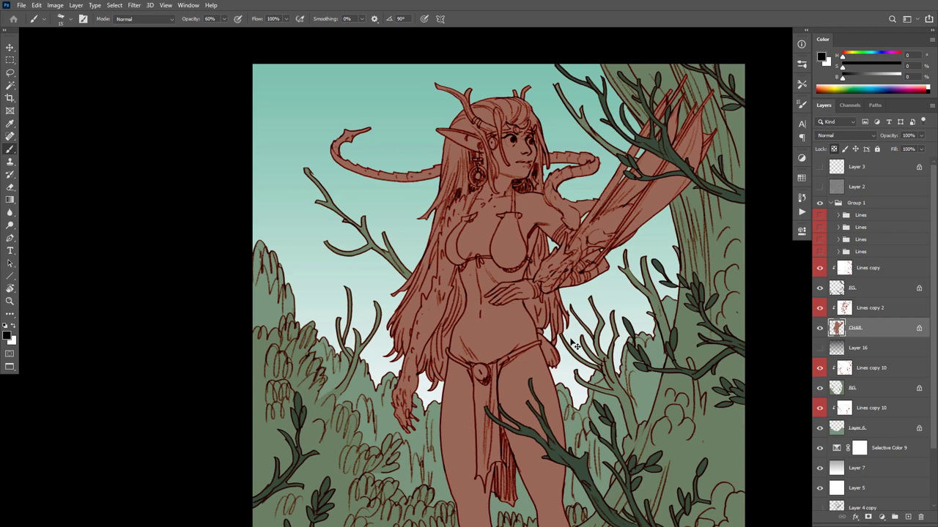
Step back through the history to before Lines copy 2 was made, and redo those changes
key(ctrl+z)
key(ctrl+z)
key(ctrl+z)
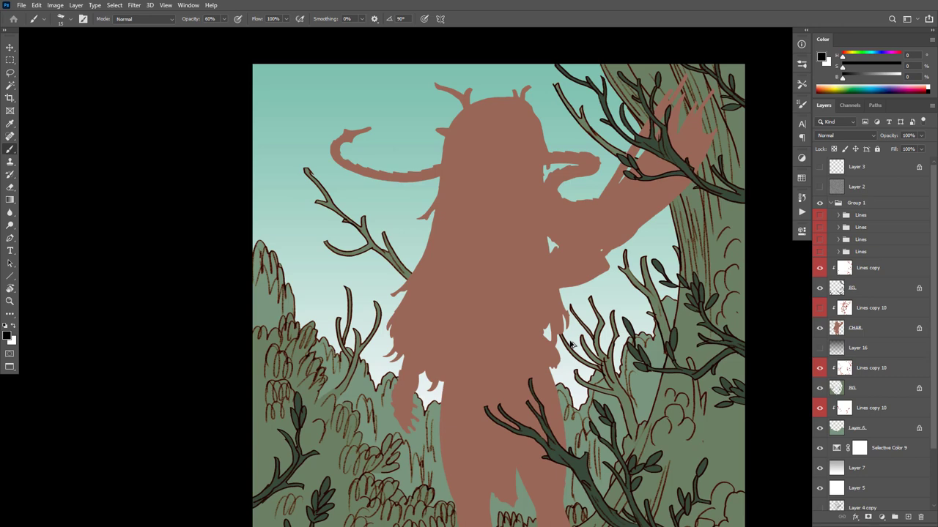
key(ctrl+z)
key(ctrl+shift+z)
key(ctrl+shift+z)
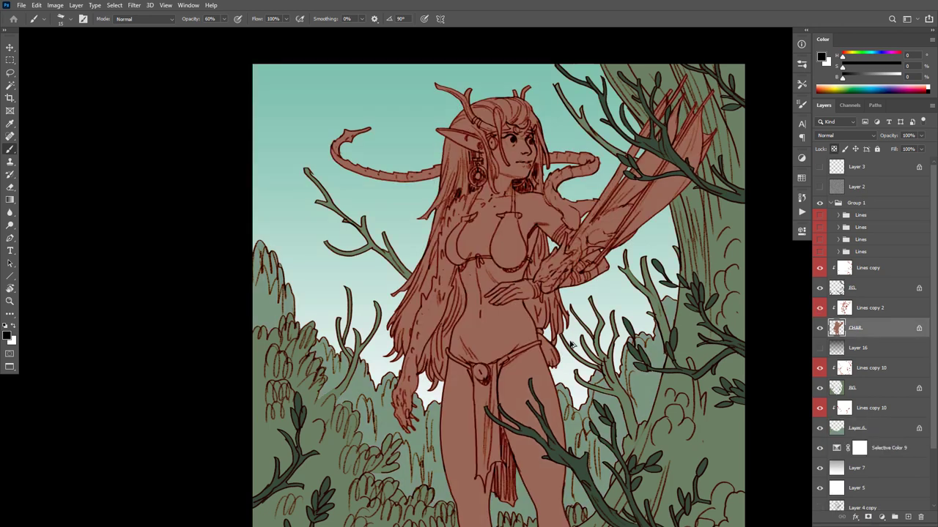
drag(546, 264, 544, 290)
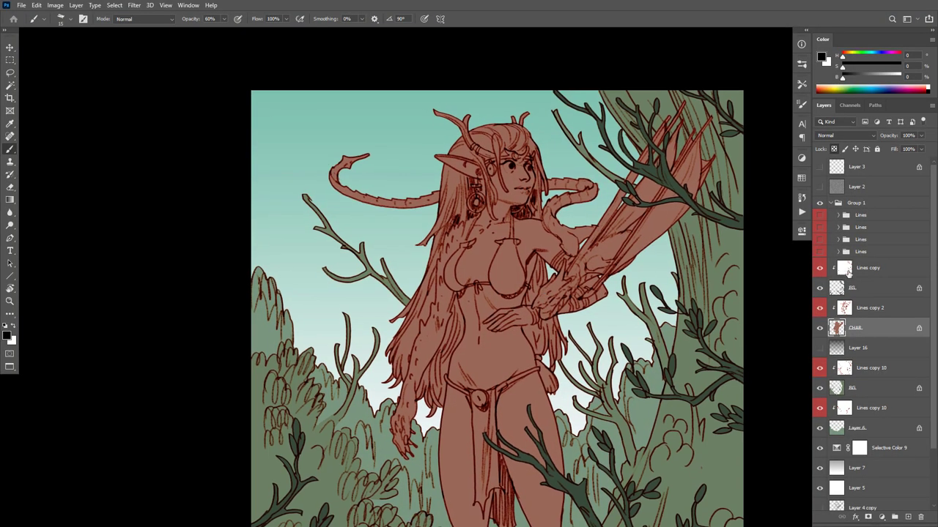
drag(602, 364, 598, 311)
scroll(608, 331, down, 3)
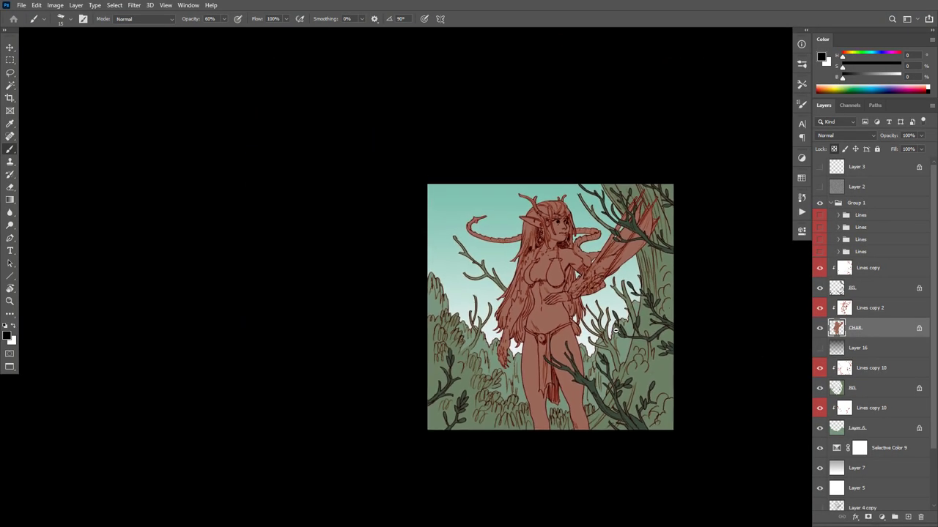
Switch to the Pencil tool and sample the elf's base skin colour from the CHAR layer
scroll(633, 354, up, 5)
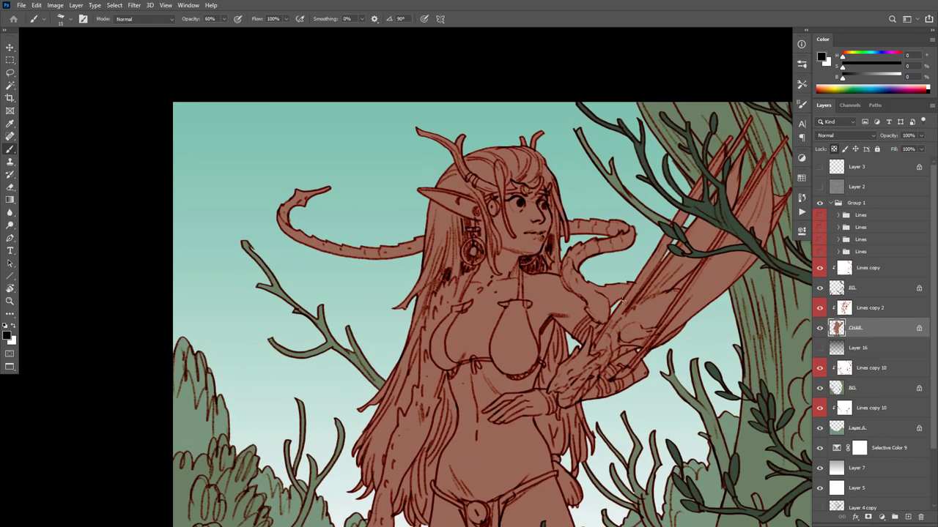
key(shift+b)
scroll(669, 307, down, 5)
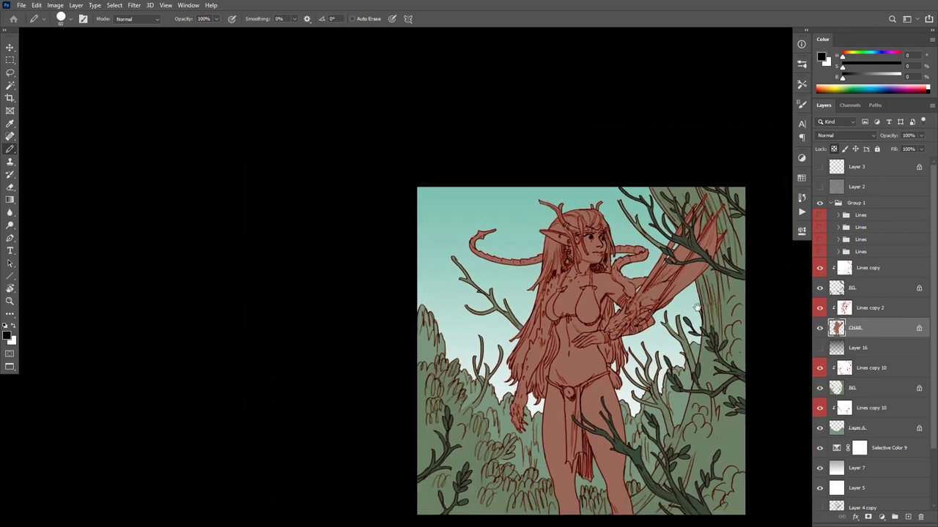
mouse_move(698, 308)
mouse_down()
mouse_move(698, 260)
mouse_move(698, 311)
mouse_up()
drag(579, 261, 593, 281)
scroll(593, 280, up, 2)
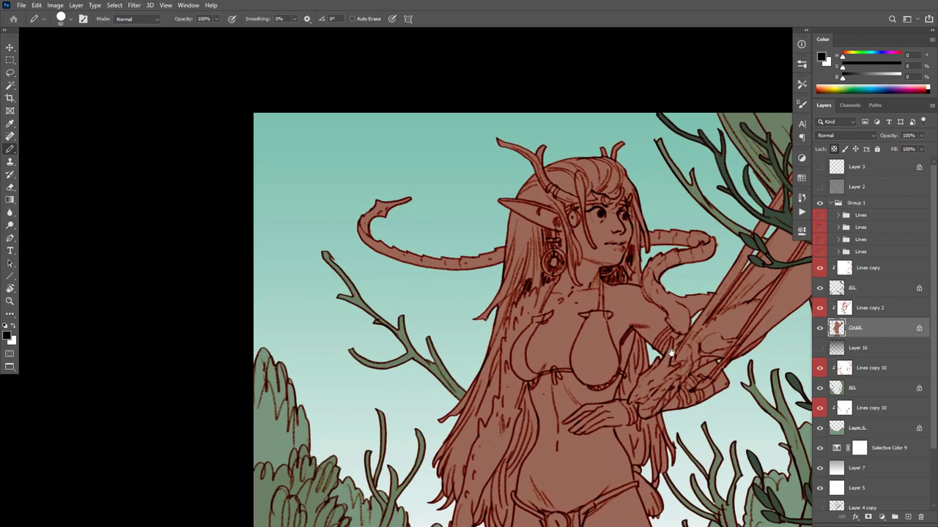
drag(641, 364, 584, 376)
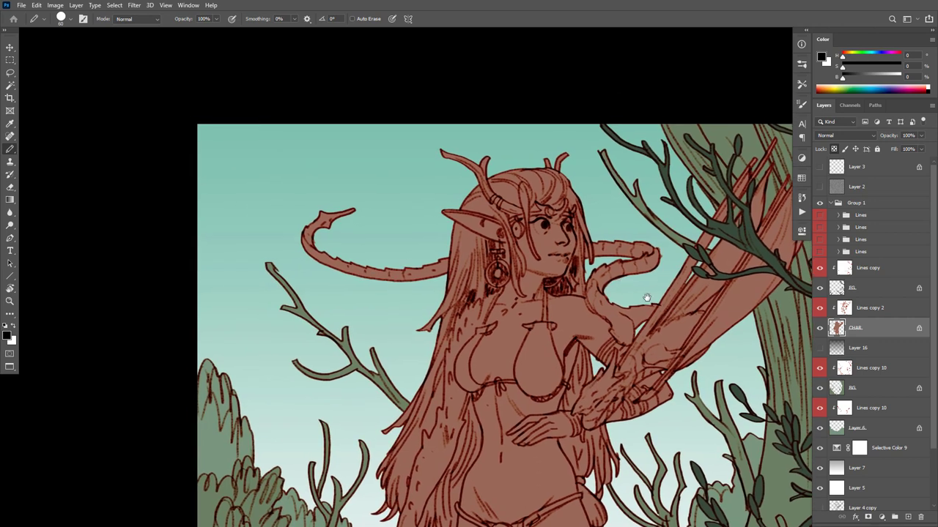
drag(647, 297, 682, 242)
alt+click(610, 261)
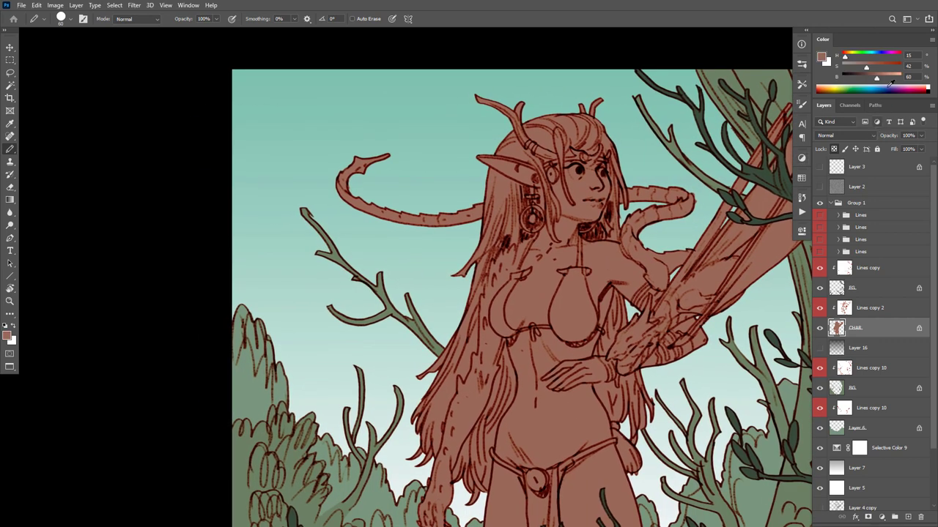
Try a bright orange-red (H 15, S 87, B 76) on the hair strand beside the face, and undo the stroke
drag(584, 146, 586, 162)
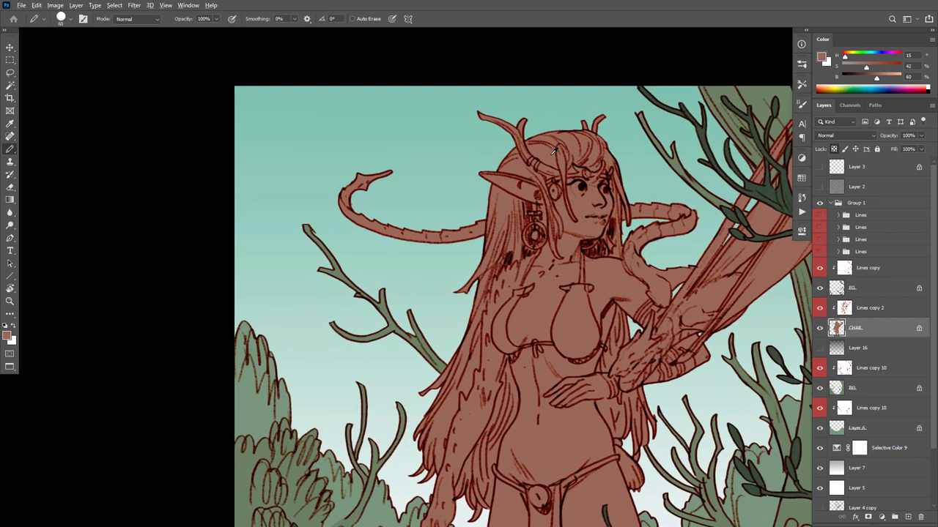
drag(892, 69, 885, 77)
drag(889, 68, 891, 68)
drag(561, 147, 566, 181)
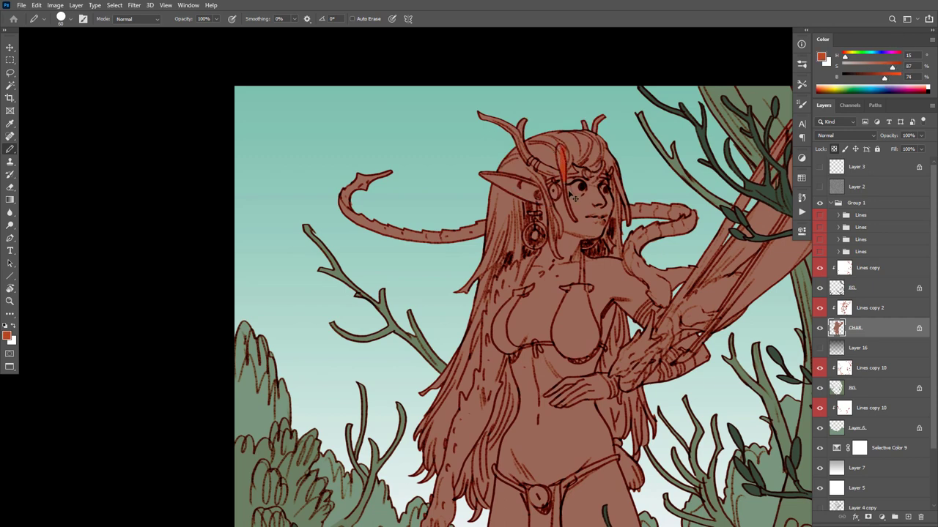
key(ctrl+z)
Set the colour to H 15, S 71, B 50 and outline the hair around the ear, forehead and both sides of the face
mouse_move(883, 77)
mouse_down()
mouse_move(870, 77)
mouse_move(883, 67)
mouse_up()
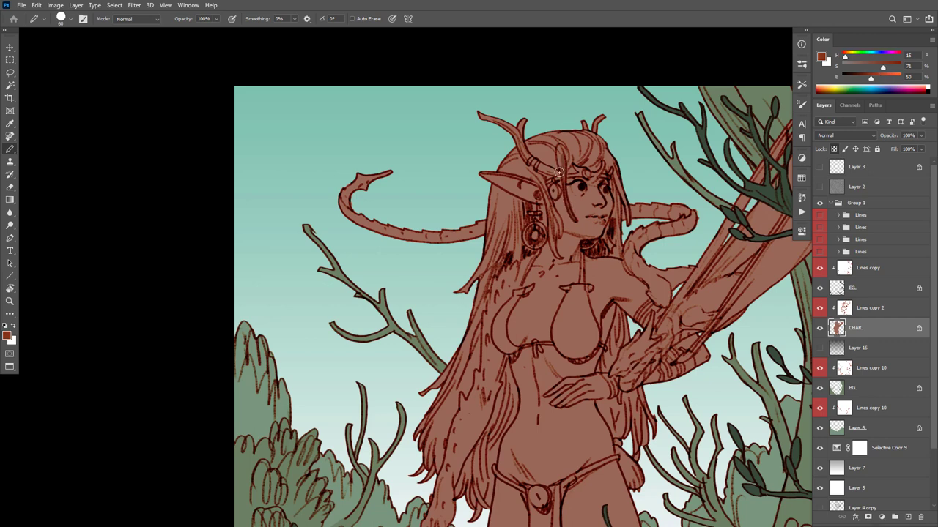
mouse_move(542, 174)
mouse_down()
mouse_move(559, 219)
mouse_move(561, 233)
mouse_move(552, 206)
mouse_move(554, 246)
mouse_up()
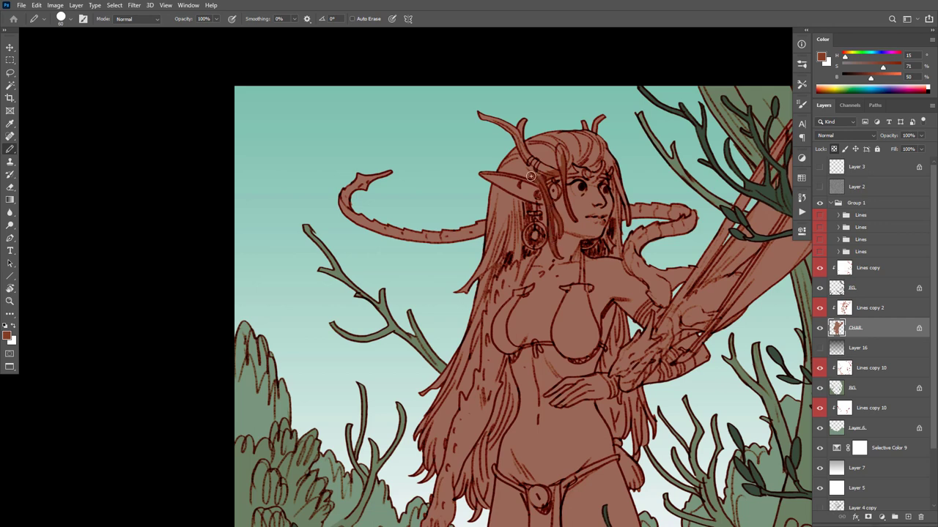
drag(531, 175, 498, 168)
drag(567, 167, 601, 163)
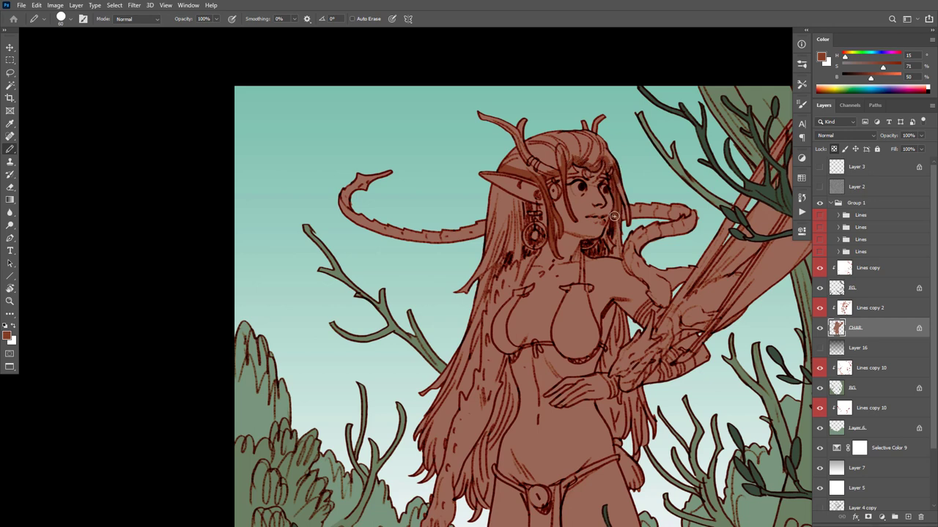
mouse_move(615, 216)
mouse_down()
mouse_move(587, 250)
mouse_move(619, 257)
mouse_up()
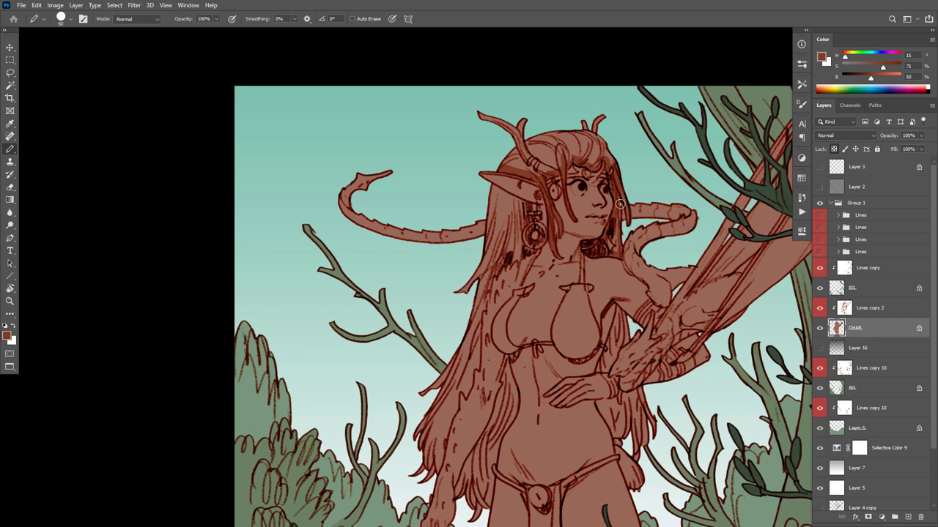
Fill the hair on the crown with the Paint Bucket and draw the long hair's boundary along the lowered arm
key(g)
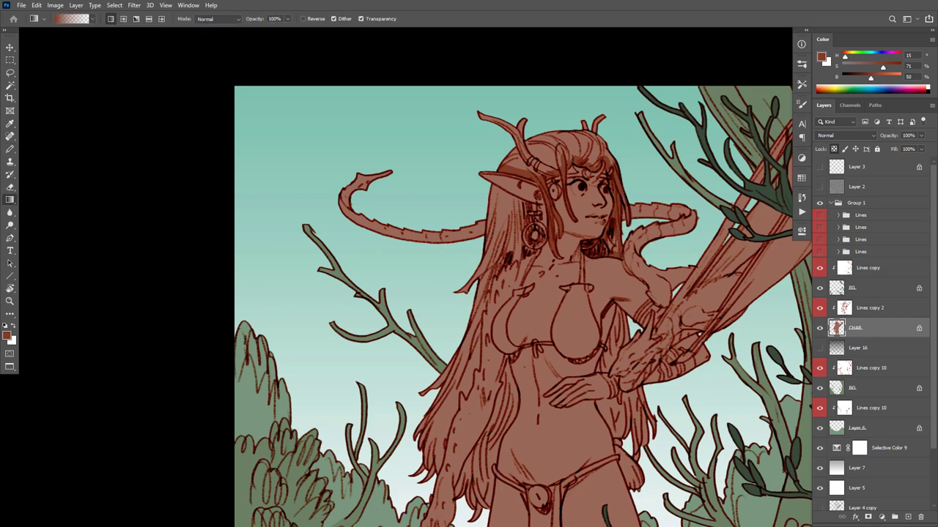
key(shift+g)
key(b)
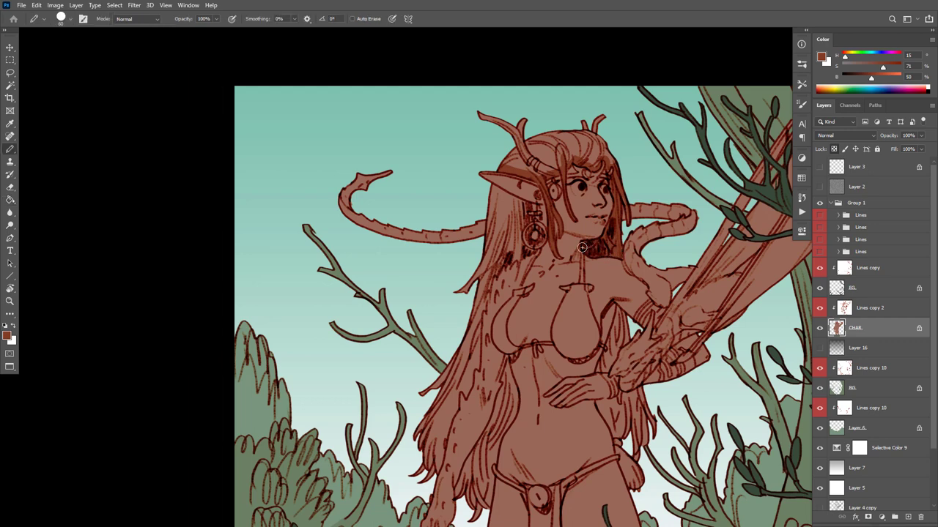
key(g)
click(592, 147)
key(b)
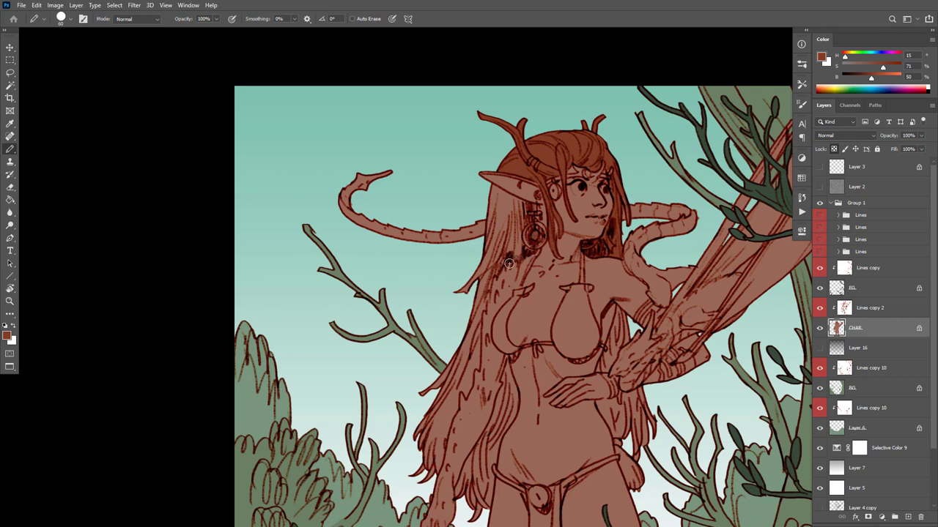
mouse_move(509, 263)
mouse_down()
mouse_move(479, 368)
mouse_move(470, 388)
mouse_move(460, 386)
mouse_move(436, 472)
mouse_move(414, 490)
mouse_up()
key(g)
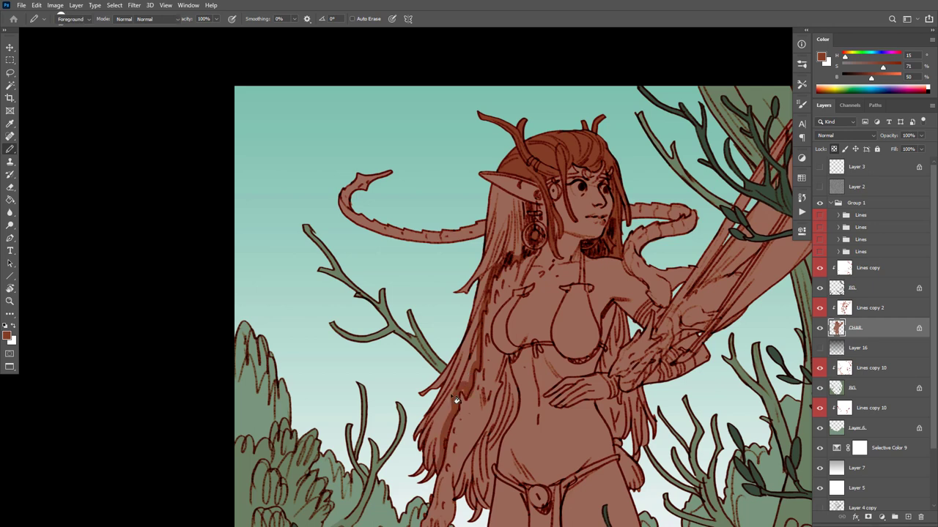
click(548, 356)
key(ctrl+z)
key(b)
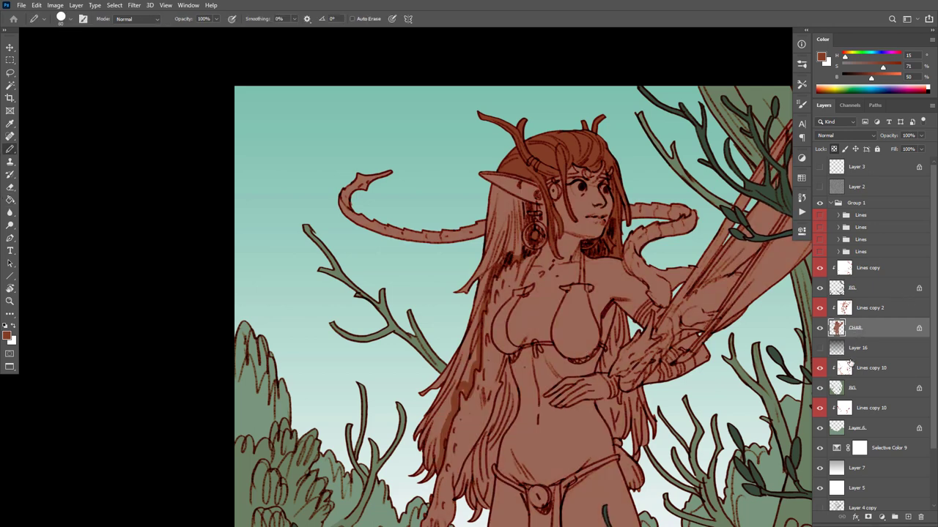
Outline the hair below the pointed ear and fill the long outer hair mass with the same red-brown
drag(560, 357, 577, 277)
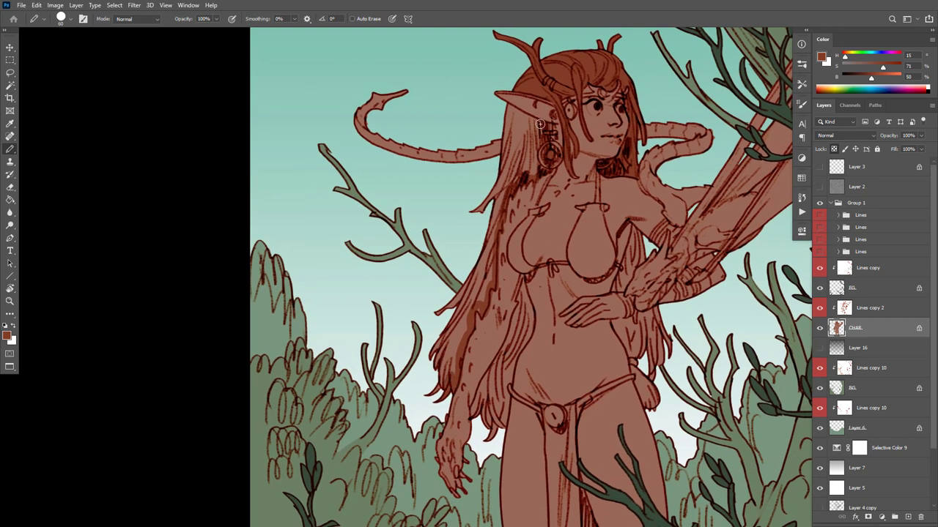
mouse_move(539, 125)
mouse_down()
mouse_move(507, 114)
mouse_move(487, 196)
mouse_up()
key(g)
click(539, 169)
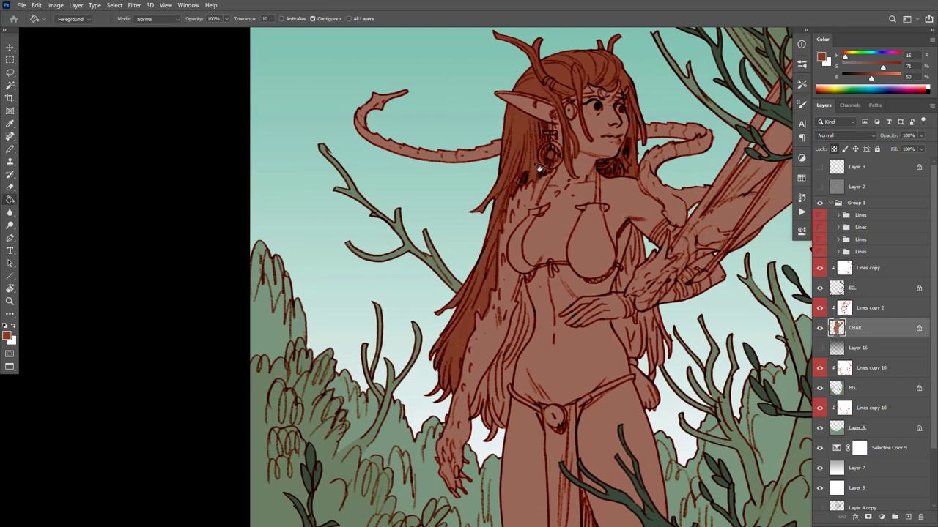
key(b)
Sample the skin and hair colours along the lowered arm and paint the hair hanging behind the raised arm red-brown
alt+click(506, 269)
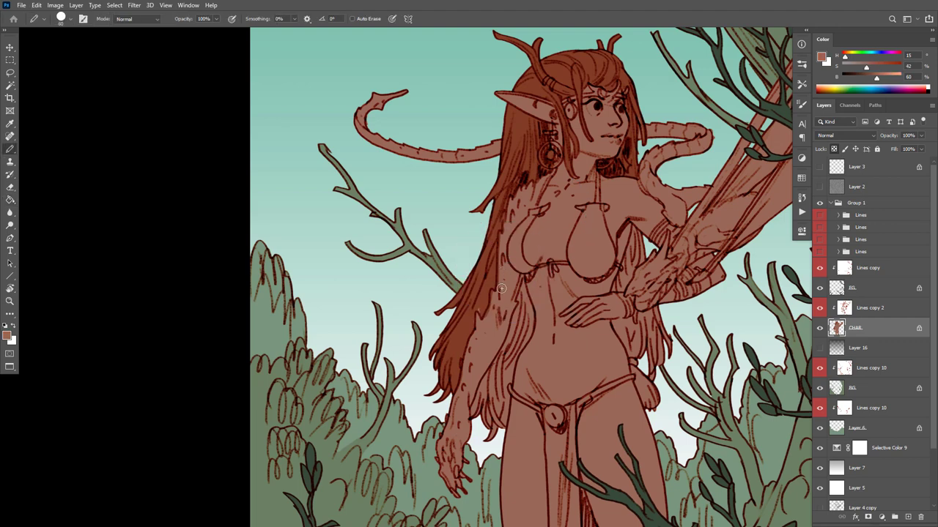
alt+click(482, 329)
alt+click(487, 326)
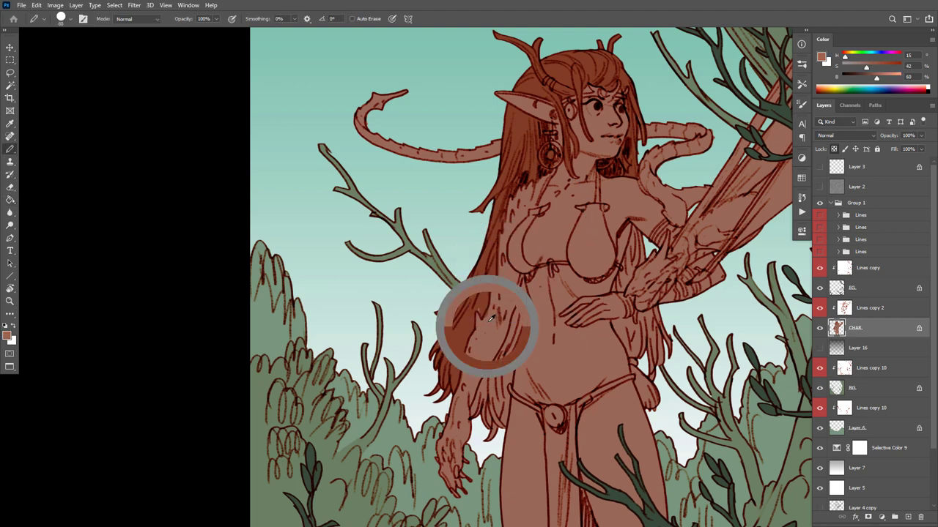
alt+click(482, 309)
scroll(591, 352, up, 1)
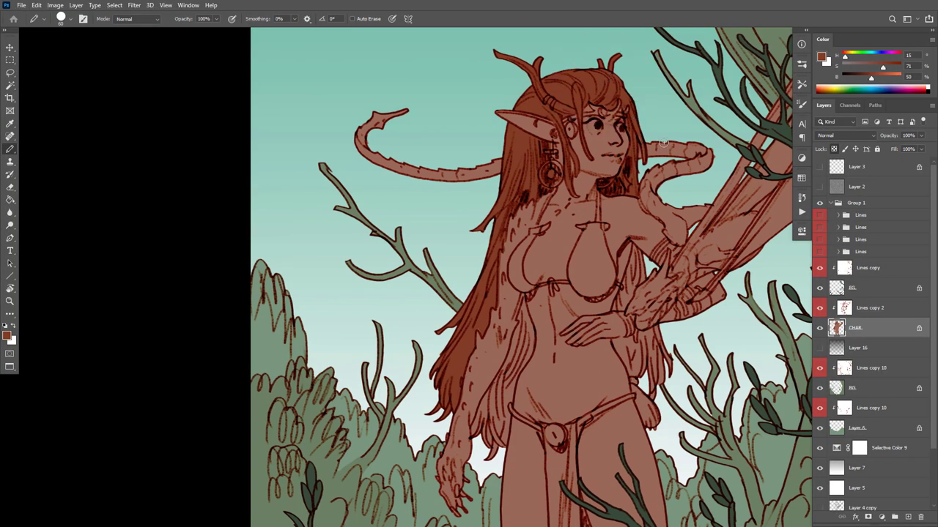
mouse_move(638, 254)
mouse_down()
mouse_move(618, 311)
mouse_move(636, 267)
mouse_move(646, 274)
mouse_move(634, 287)
mouse_up()
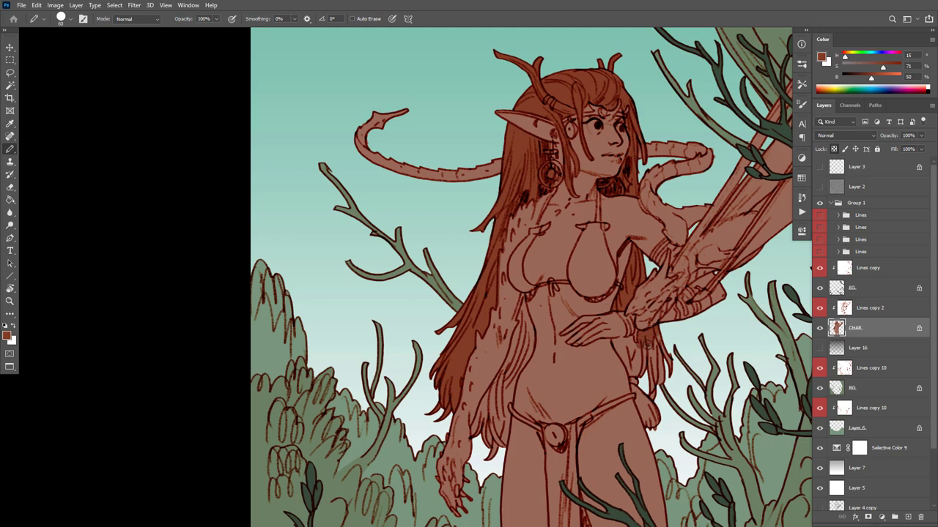
mouse_move(616, 350)
mouse_down()
mouse_move(631, 375)
mouse_move(652, 363)
mouse_move(656, 395)
mouse_move(662, 337)
mouse_move(631, 370)
mouse_move(621, 342)
mouse_up()
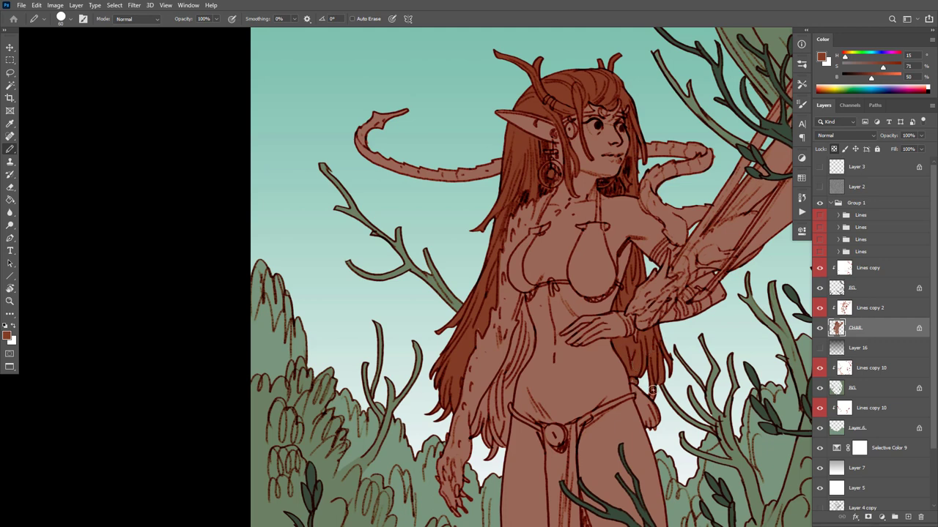
Outline the hair between the lowered arm and the torso and fill it with the red-brown hair colour
mouse_move(525, 303)
mouse_down()
mouse_move(527, 360)
mouse_move(495, 455)
mouse_move(480, 457)
mouse_move(474, 433)
mouse_move(526, 308)
mouse_move(526, 350)
mouse_up()
key(g)
click(512, 349)
key(b)
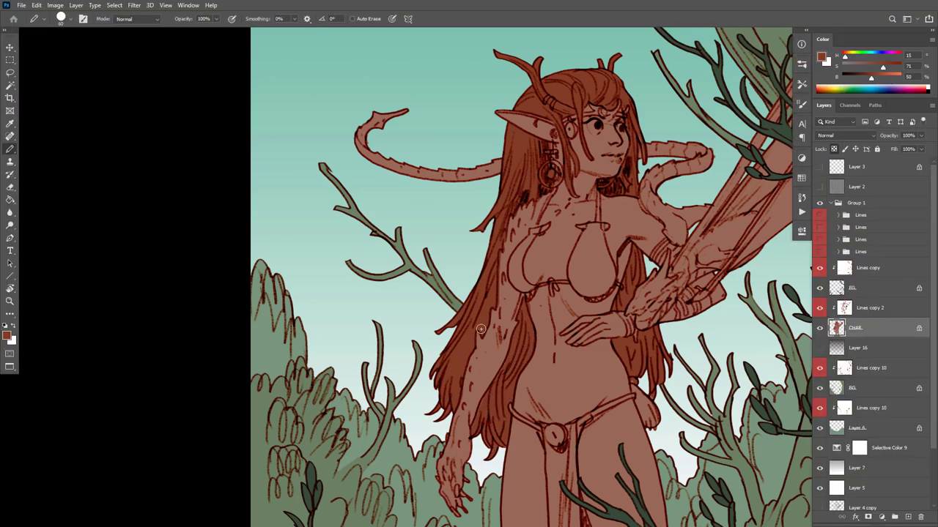
Sample the skin near the loincloth and mix a muted grey-brown of H 15, S 22, B 45
drag(744, 360, 643, 309)
scroll(714, 390, down, 5)
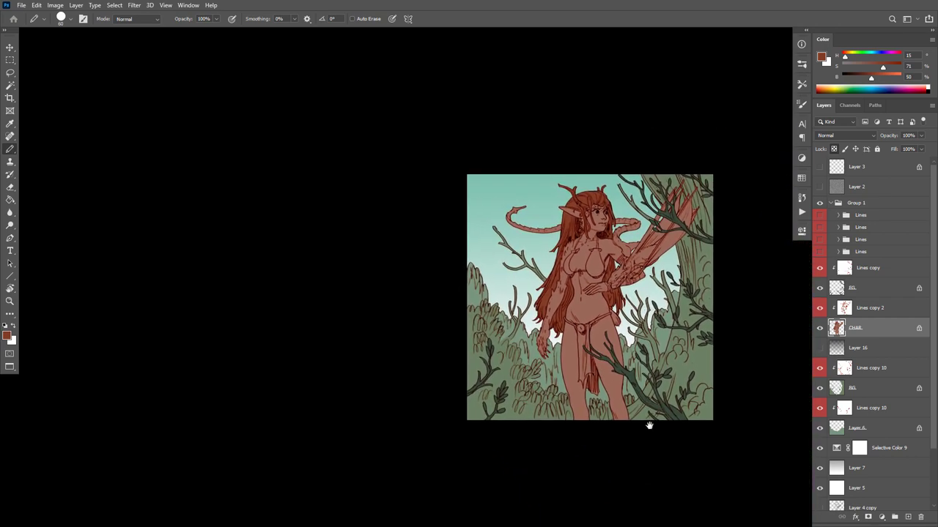
scroll(612, 373, up, 5)
alt+click(526, 281)
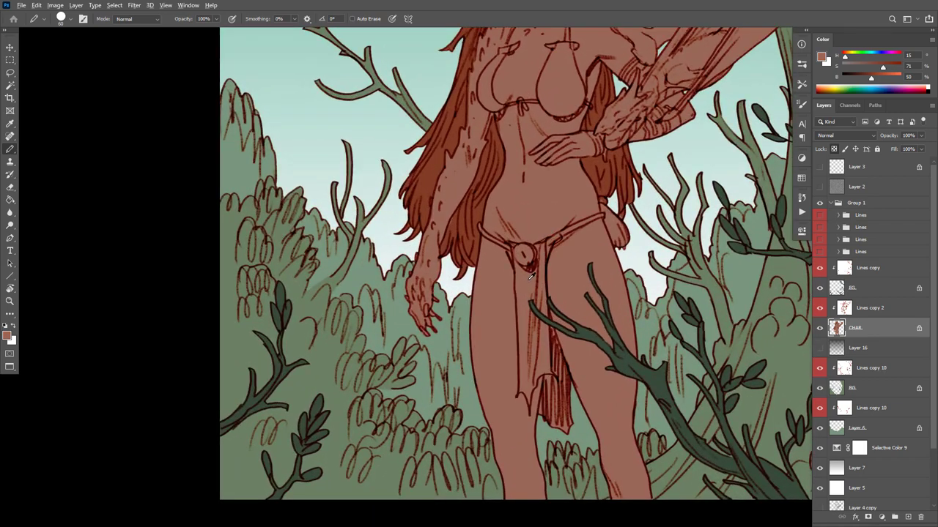
mouse_move(868, 61)
mouse_down()
mouse_move(854, 66)
mouse_move(868, 80)
mouse_up()
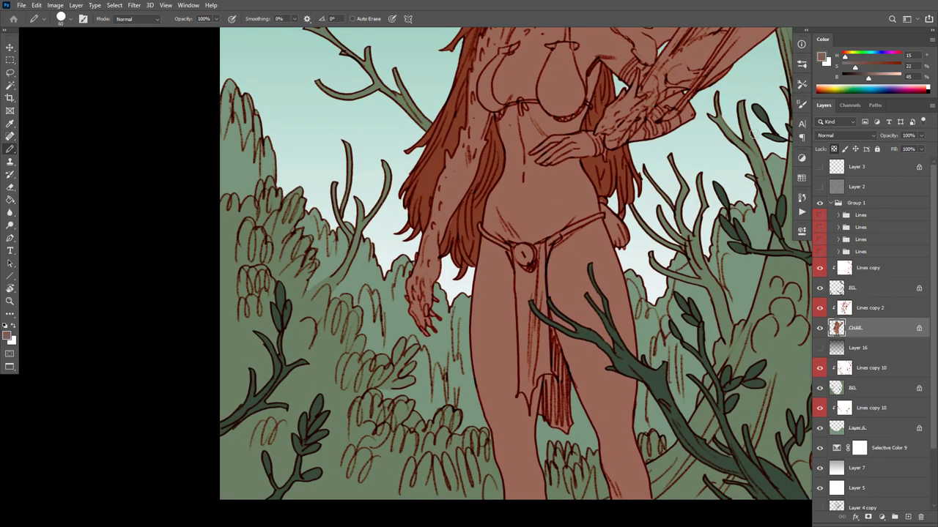
drag(539, 257, 538, 309)
key(ctrl+z)
key(ctrl+z)
Outline the loincloth's front panel and fill it grey-brown, colouring its round buckle and hanging back cloth as well
drag(545, 246, 542, 265)
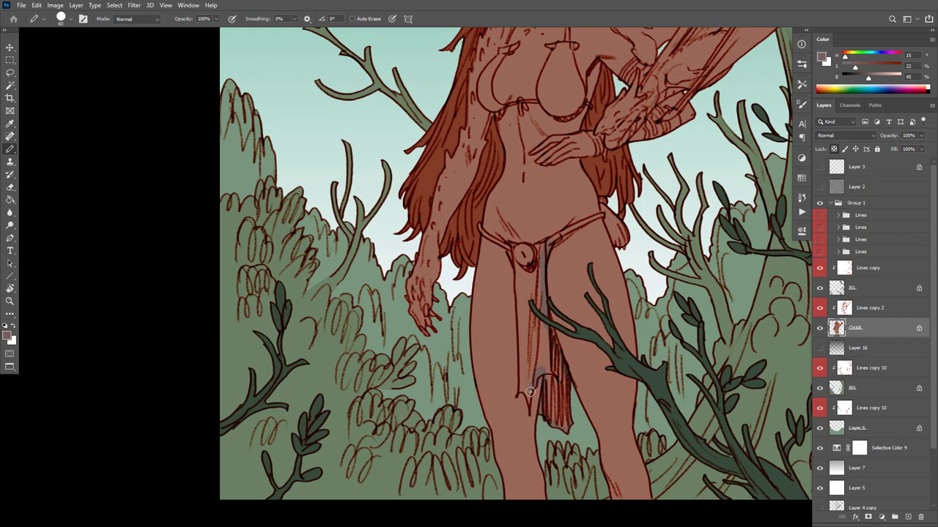
mouse_move(520, 383)
mouse_down()
mouse_move(515, 250)
mouse_move(544, 243)
mouse_move(521, 253)
mouse_up()
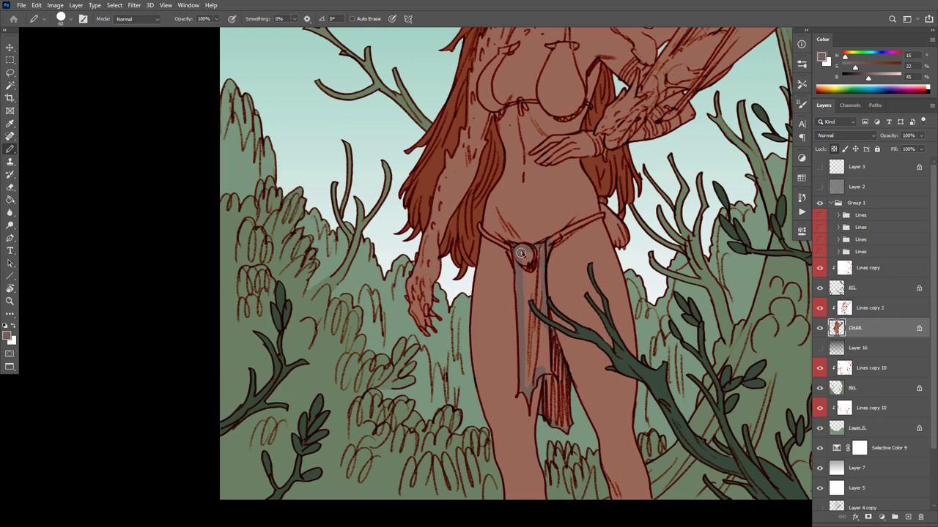
key(g)
click(538, 285)
key(b)
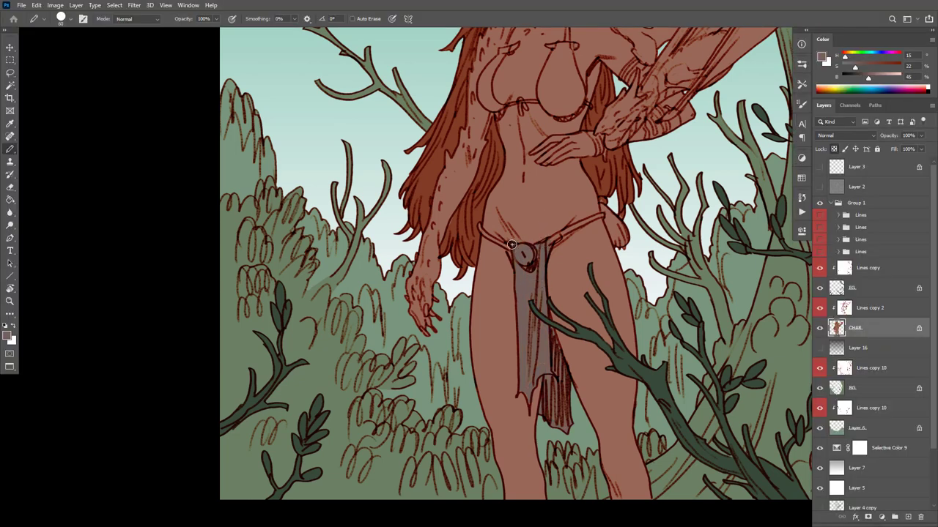
drag(535, 402, 534, 439)
alt+click(551, 427)
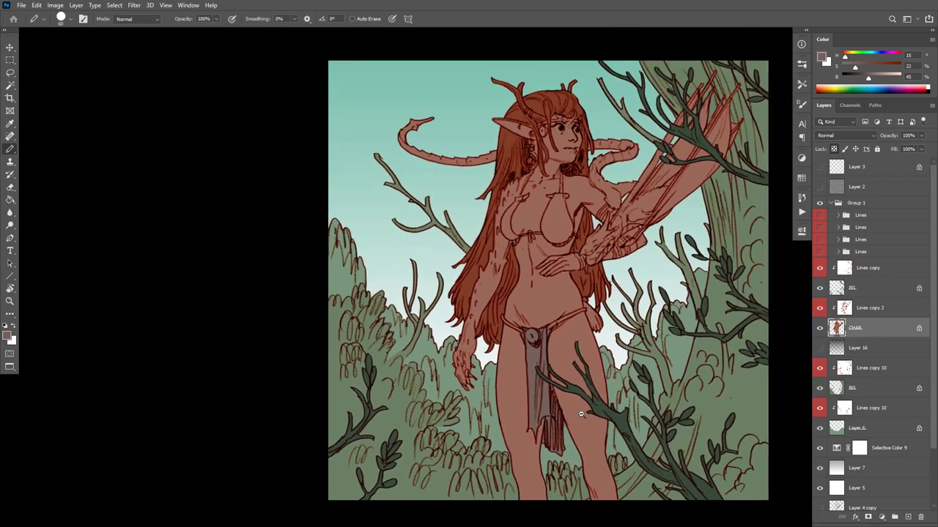
scroll(580, 415, down, 1)
scroll(579, 327, up, 4)
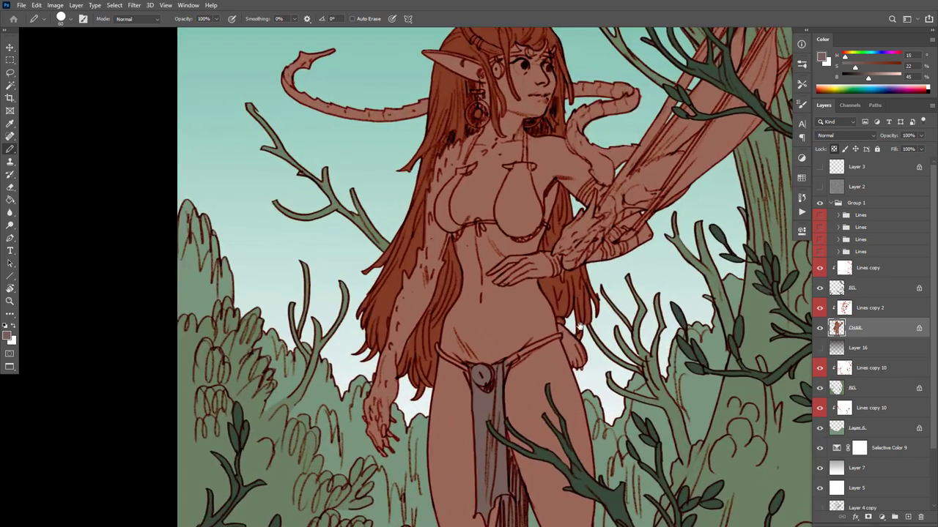
Sample the hair colour, darken it to H 15, S 67, B 39, and paint the belt straps and hip pouch
alt+click(454, 81)
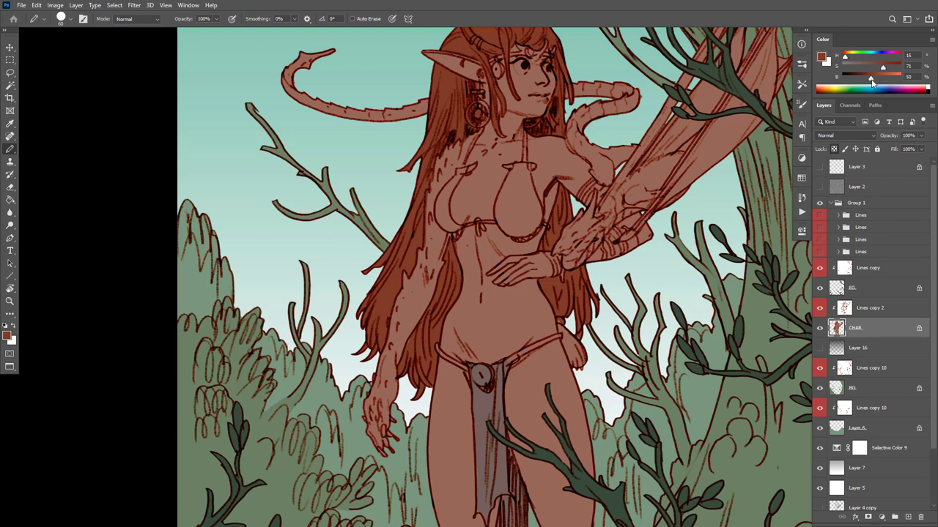
drag(871, 80, 865, 78)
mouse_move(507, 361)
mouse_down()
mouse_move(561, 337)
mouse_move(513, 358)
mouse_move(561, 327)
mouse_move(559, 319)
mouse_move(579, 364)
mouse_up()
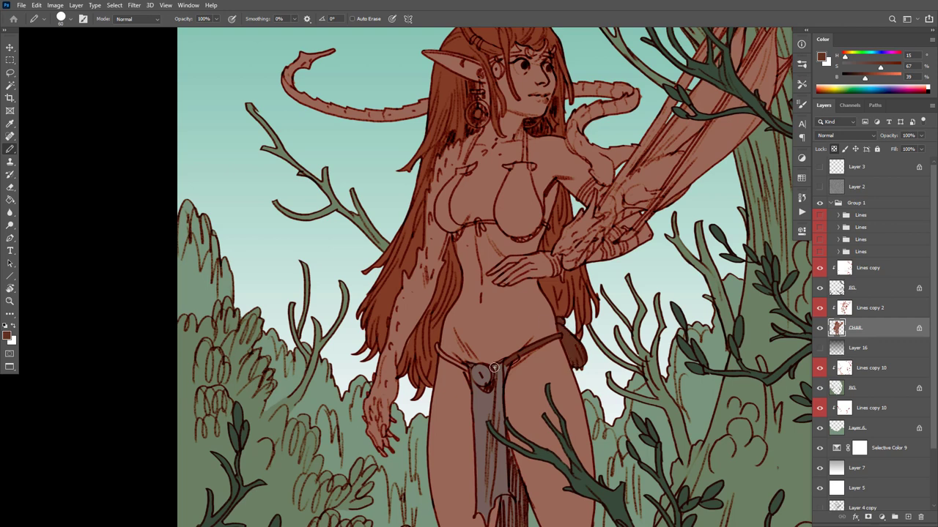
mouse_move(457, 365)
mouse_down()
mouse_move(444, 357)
mouse_move(505, 372)
mouse_up()
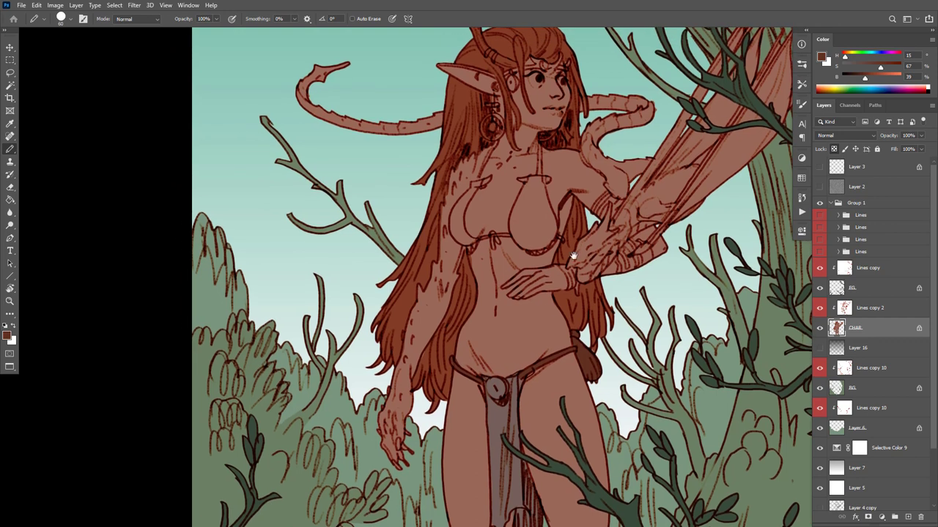
Sample the loincloth's grey-brown, then outline and fill both cups of the elf's top with it
alt+click(505, 411)
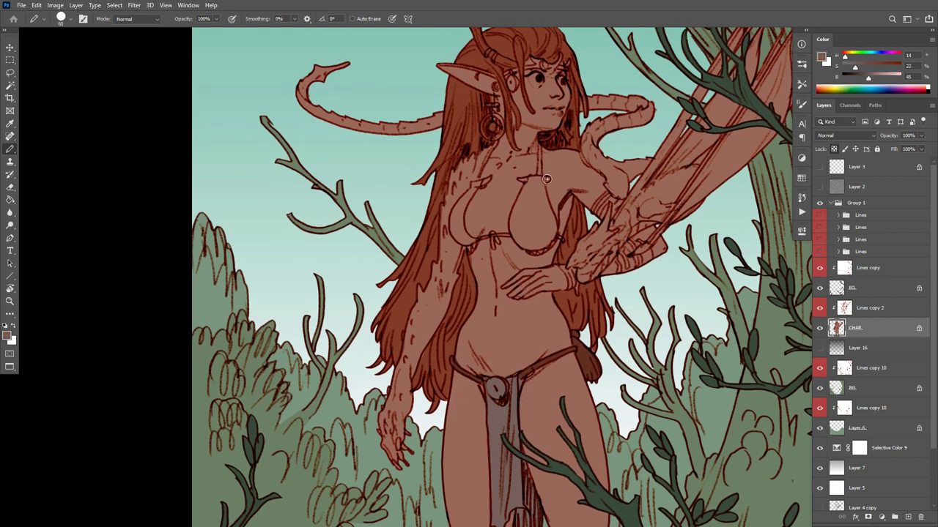
mouse_move(548, 179)
mouse_down()
mouse_move(521, 179)
mouse_move(514, 229)
mouse_move(527, 248)
mouse_move(550, 234)
mouse_move(542, 185)
mouse_move(550, 238)
mouse_move(519, 242)
mouse_up()
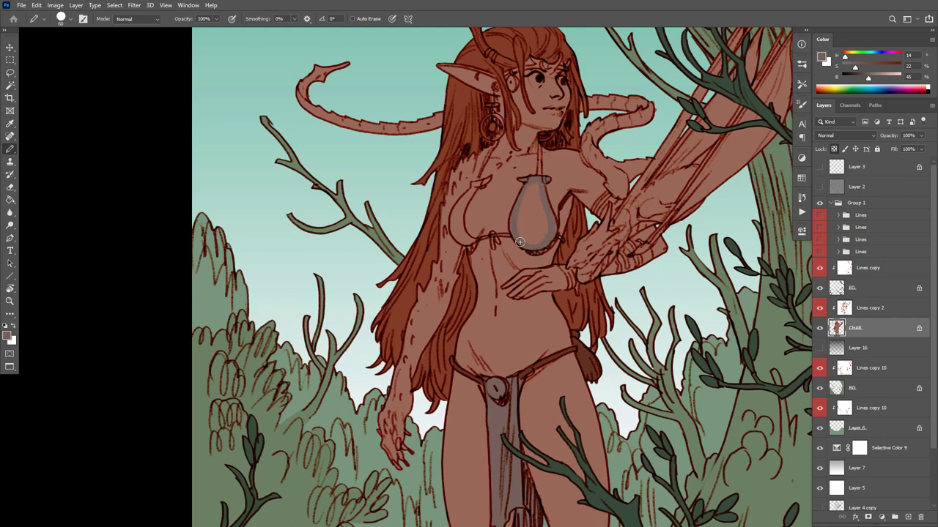
key(g)
click(541, 217)
key(b)
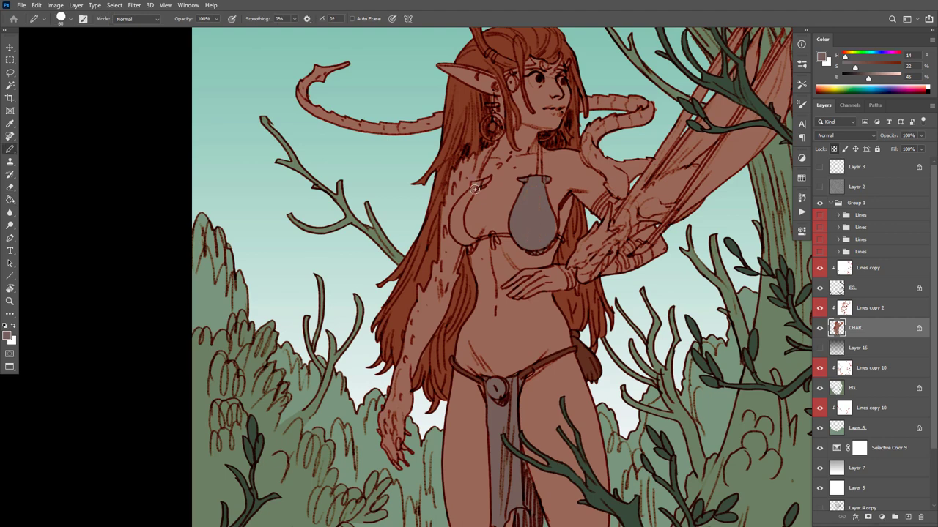
mouse_move(475, 189)
mouse_down()
mouse_move(460, 220)
mouse_move(467, 243)
mouse_up()
drag(462, 238, 474, 187)
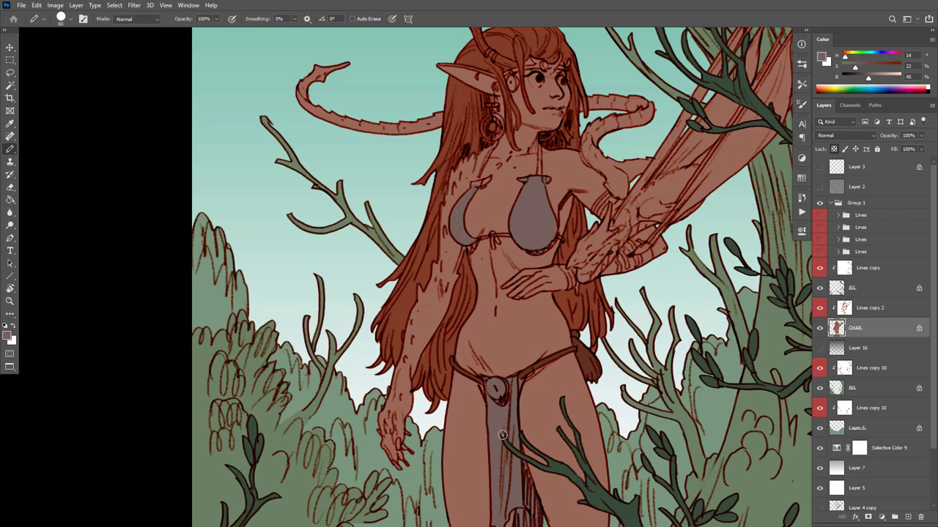
Paint both neck straps of the top in the pouch's dark brown and resample the cups' grey-brown
scroll(631, 289, down, 5)
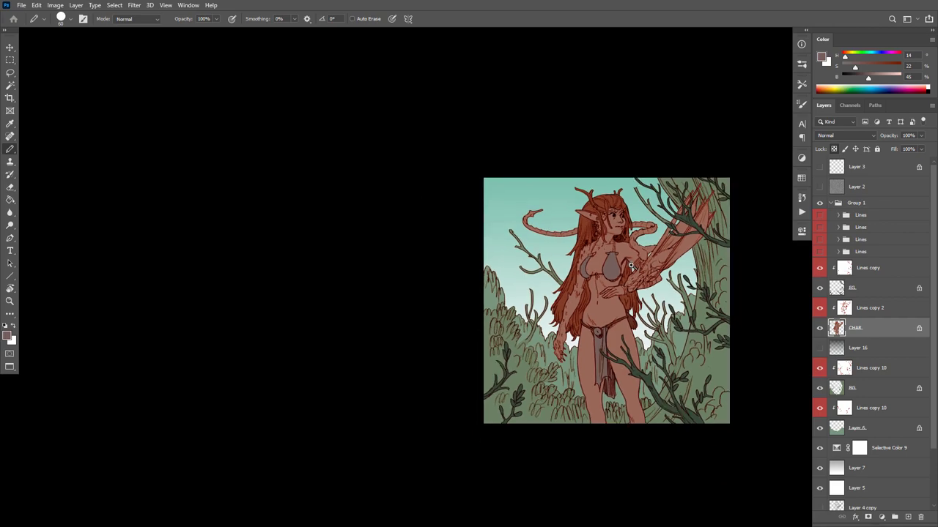
scroll(632, 266, up, 5)
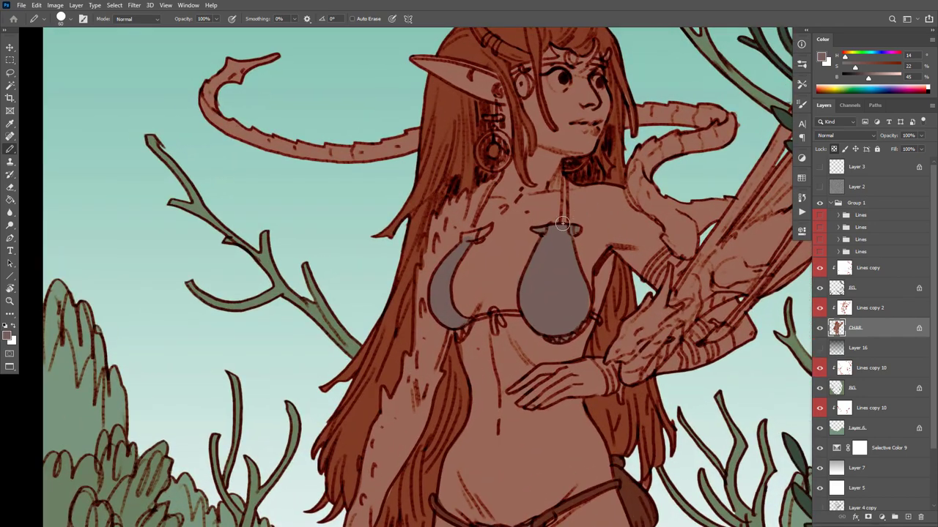
alt+click(631, 479)
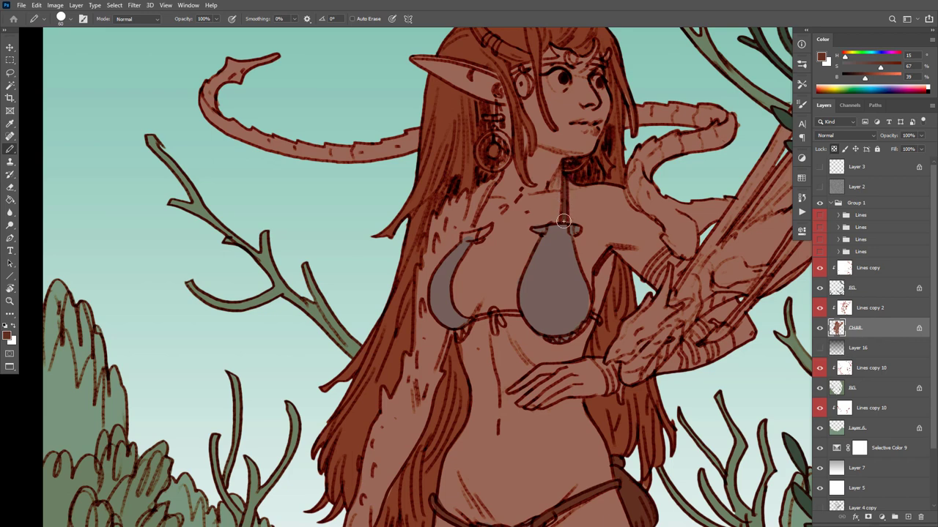
mouse_move(499, 172)
mouse_down()
mouse_move(473, 224)
mouse_move(481, 231)
mouse_move(464, 242)
mouse_up()
alt+click(564, 256)
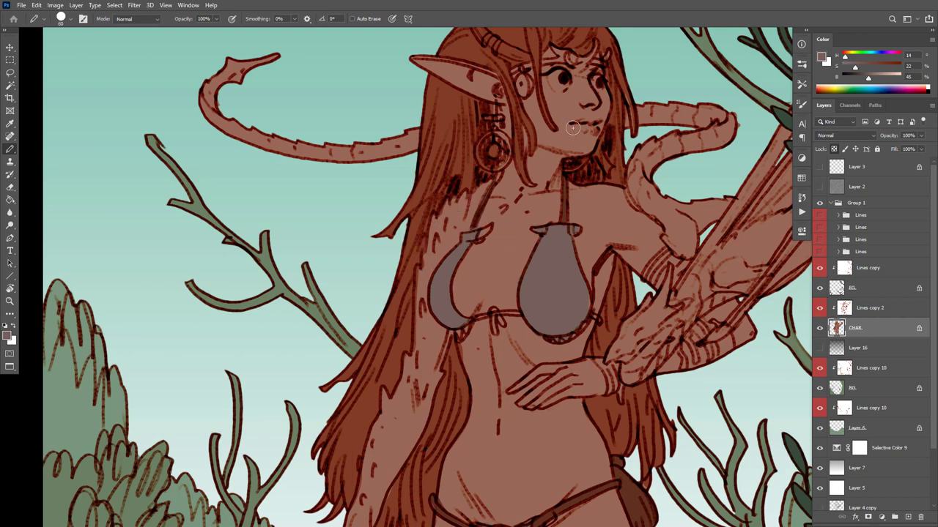
Mix a pale pink of H 15, S 21, B 84 from the skin colour and paint the top's horn-shaped clasps and the near hoop earring
alt+click(535, 211)
click(890, 78)
drag(866, 69, 854, 67)
mouse_move(544, 229)
mouse_down()
mouse_move(535, 231)
mouse_move(577, 230)
mouse_up()
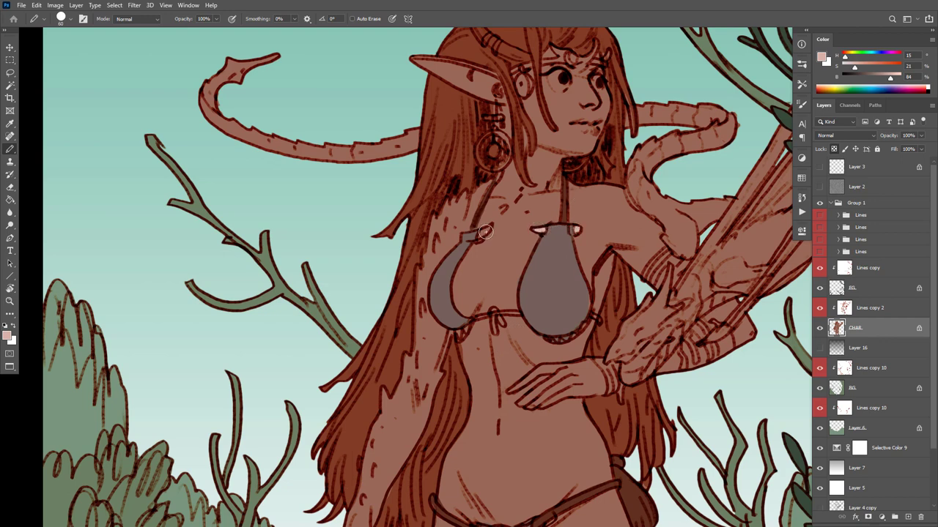
drag(486, 232, 481, 234)
drag(621, 285, 618, 318)
mouse_move(499, 169)
mouse_down()
mouse_move(479, 173)
mouse_move(474, 186)
mouse_move(489, 203)
mouse_move(500, 200)
mouse_move(503, 175)
mouse_move(491, 184)
mouse_up()
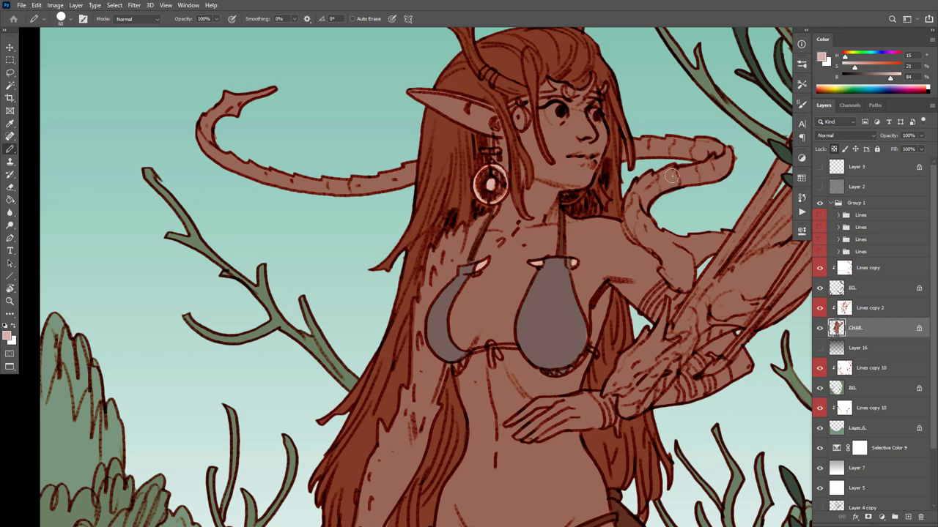
alt+click(514, 276)
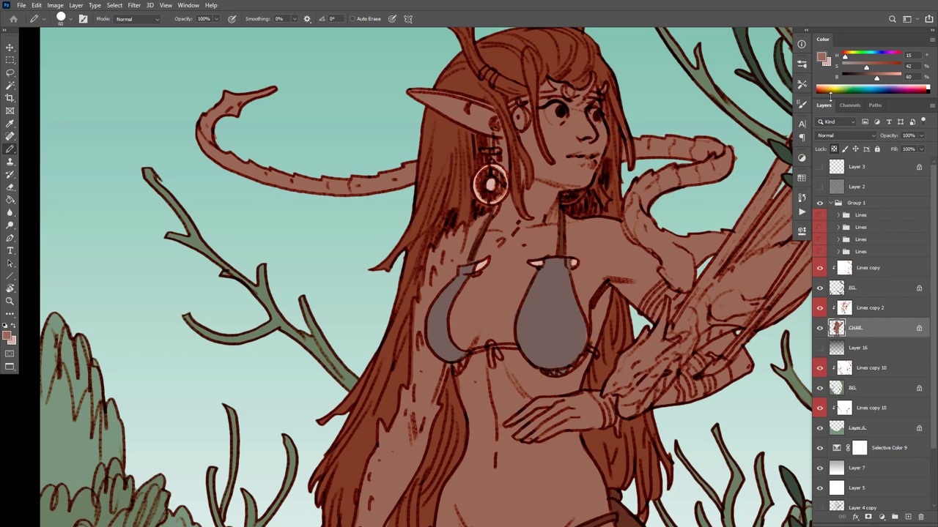
click(894, 77)
drag(866, 69, 857, 72)
mouse_move(507, 257)
mouse_down()
mouse_move(502, 247)
mouse_move(498, 337)
mouse_up()
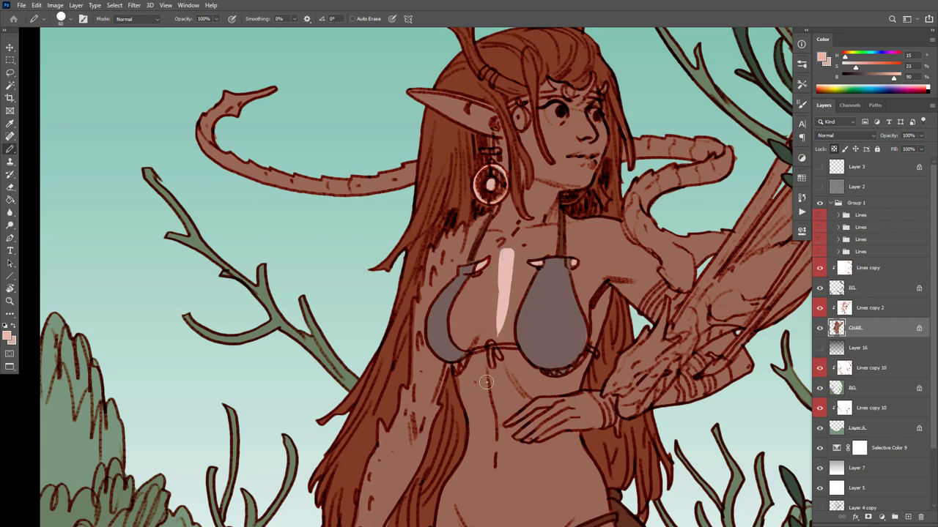
key(ctrl+z)
Switch back to the pale pink and paint the eye whites, round ear ornament, forehead band and far earring
key(x)
mouse_move(561, 110)
mouse_down()
mouse_move(556, 120)
mouse_move(554, 107)
mouse_up()
key(ctrl+z)
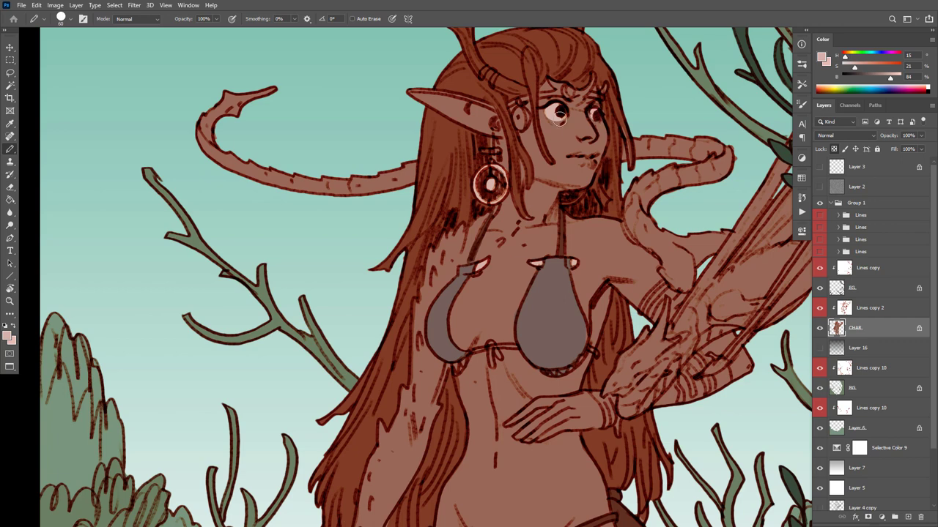
drag(522, 112, 519, 124)
drag(595, 82, 541, 92)
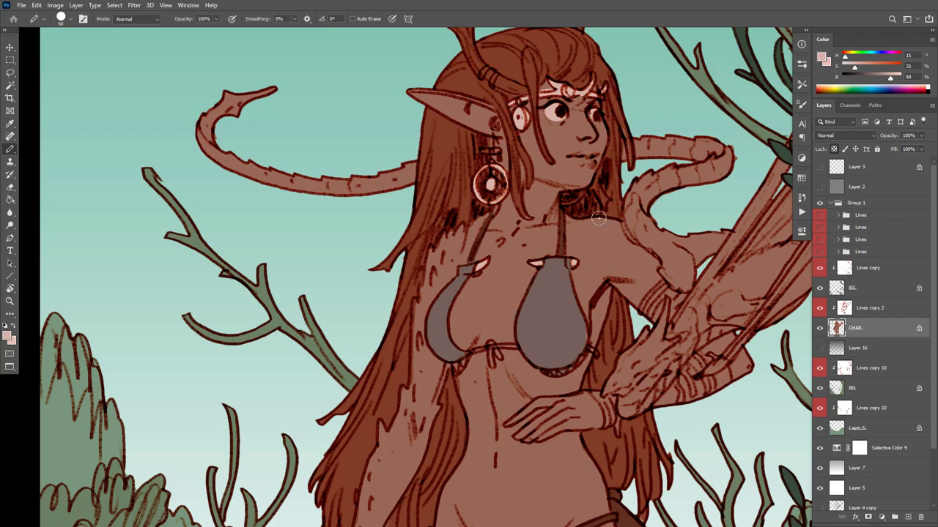
drag(584, 191, 564, 202)
Sample the top's grey-brown and refill the forehead band with it
scroll(618, 213, down, 5)
scroll(619, 199, up, 1)
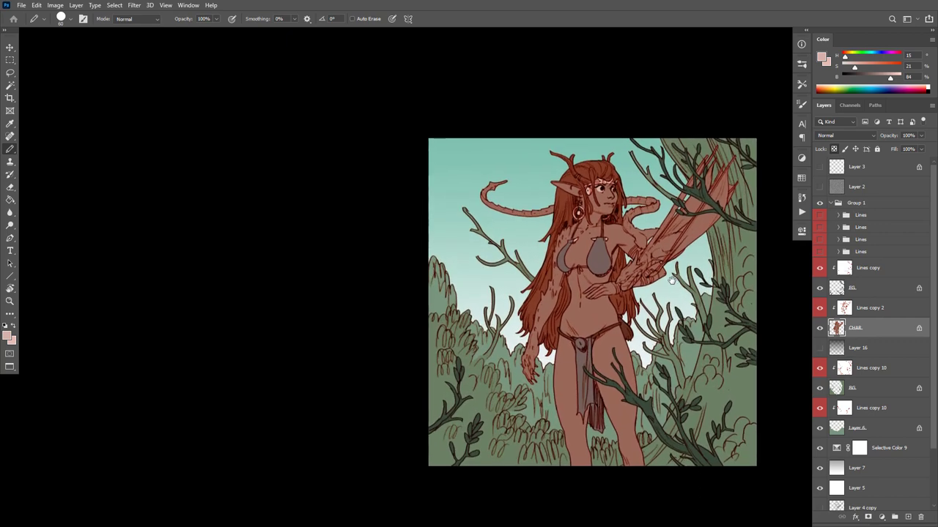
scroll(618, 199, up, 4)
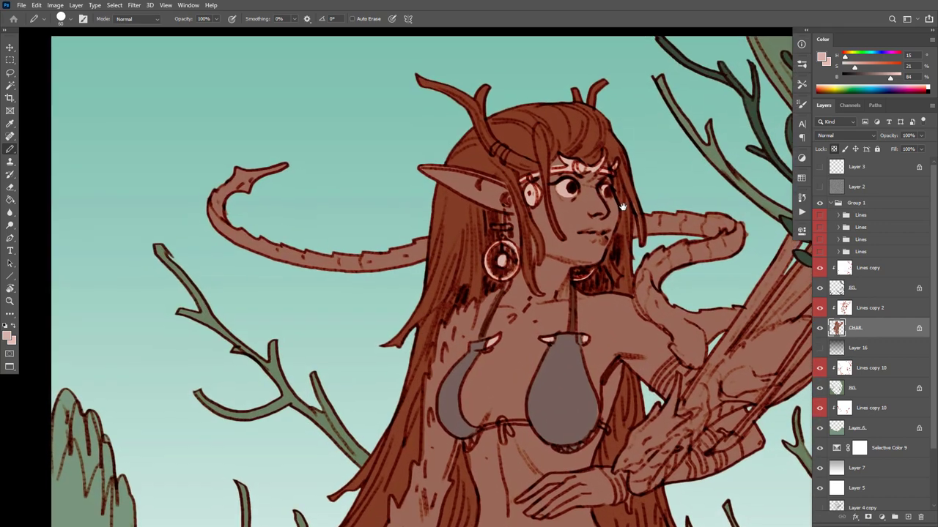
drag(623, 214, 624, 217)
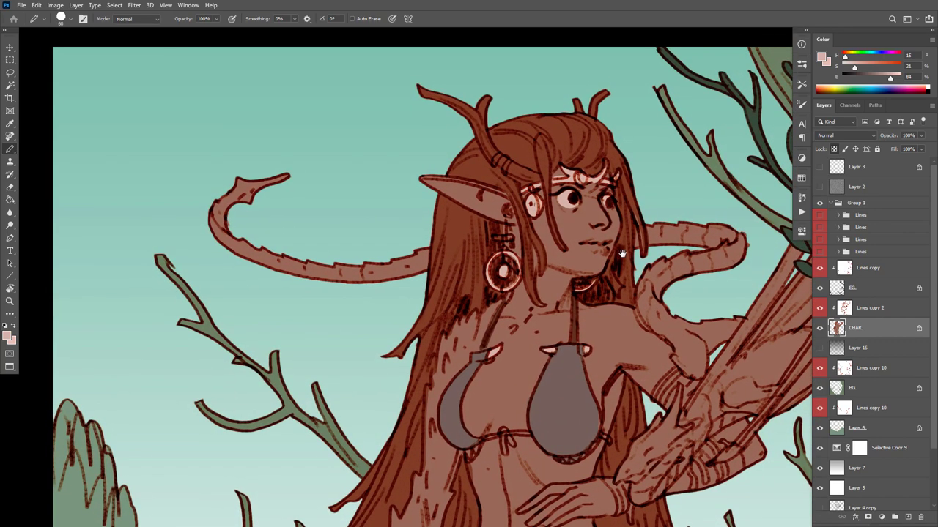
alt+click(587, 315)
key(g)
click(605, 196)
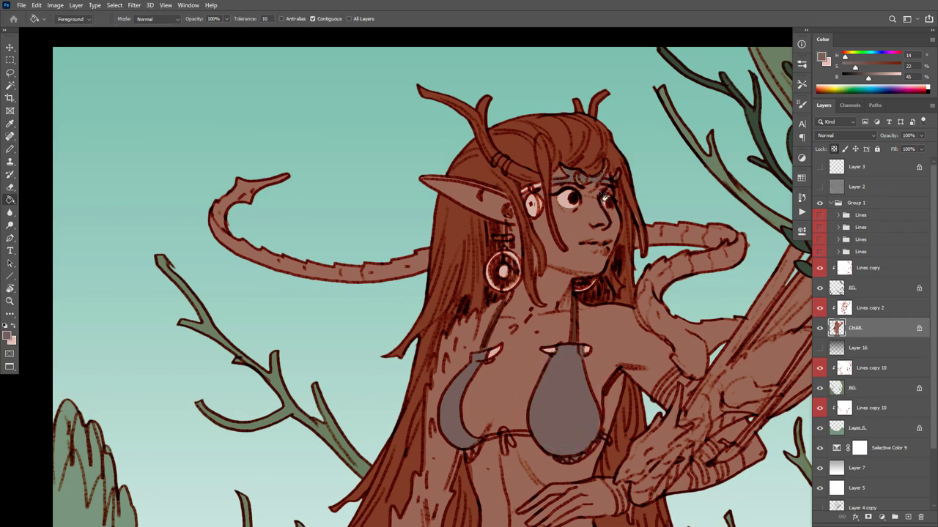
click(563, 247)
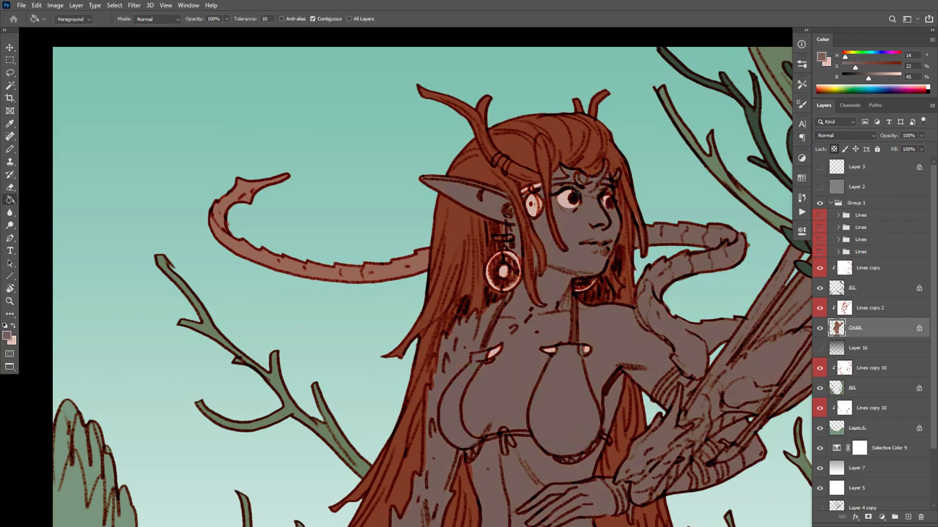
key(ctrl+z)
scroll(555, 263, down, 3)
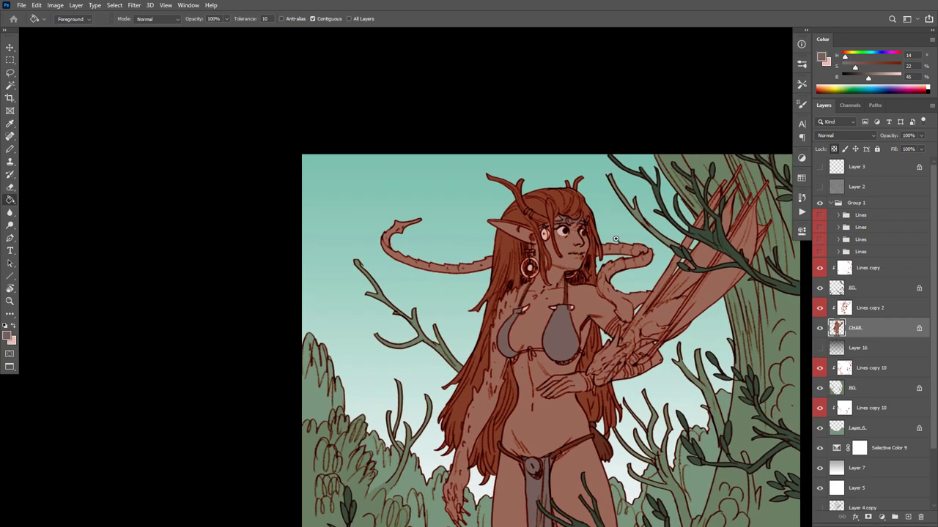
scroll(568, 246, up, 3)
click(578, 292)
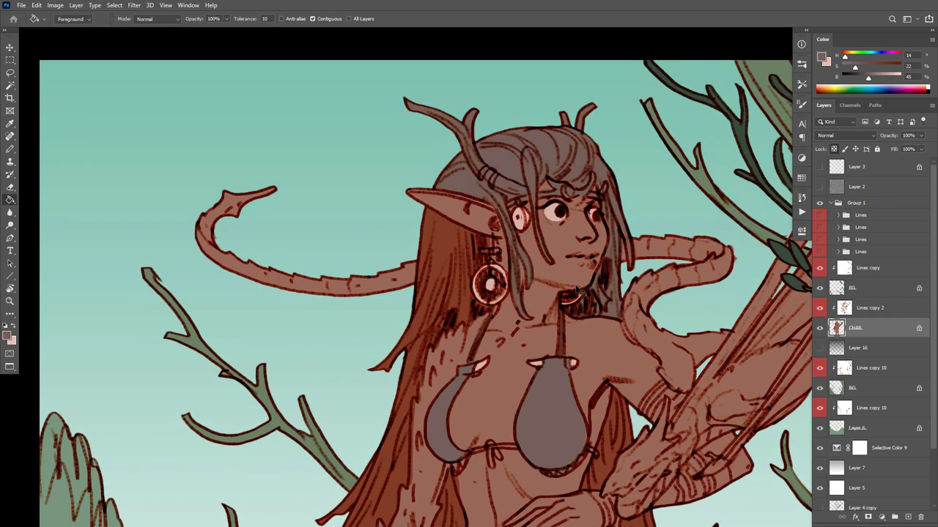
scroll(582, 277, down, 5)
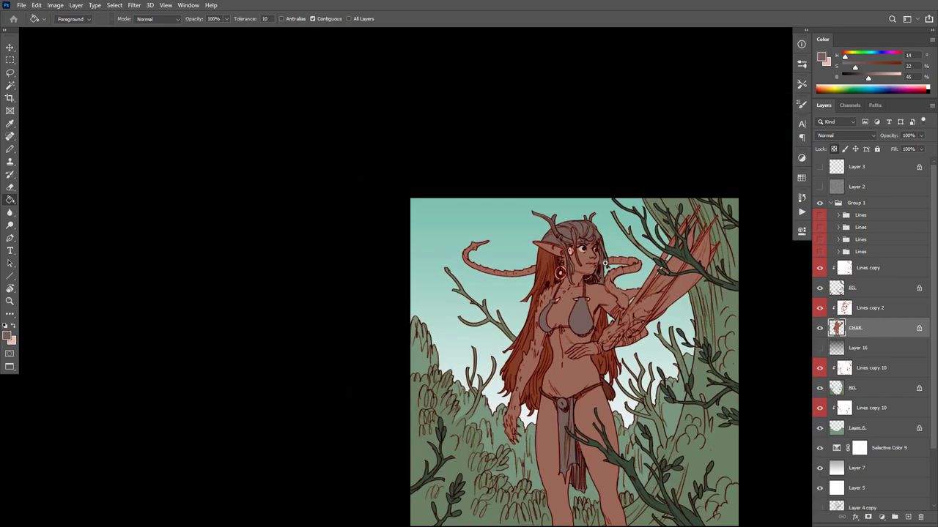
scroll(609, 261, up, 2)
scroll(608, 262, up, 1)
key(ctrl+z)
Sample the straps' dark brown and paint the antlers, their bindings and the forehead band's central gem
scroll(627, 258, down, 4)
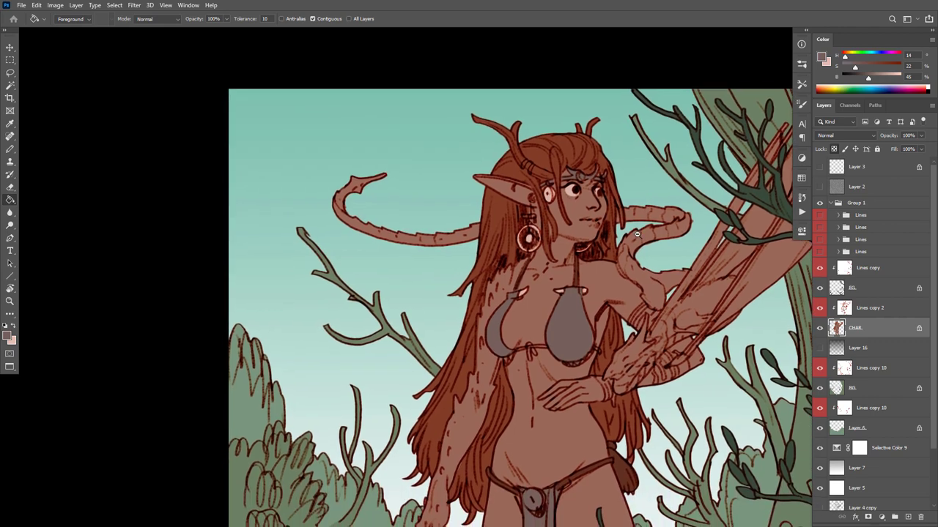
scroll(646, 240, down, 2)
scroll(630, 227, up, 3)
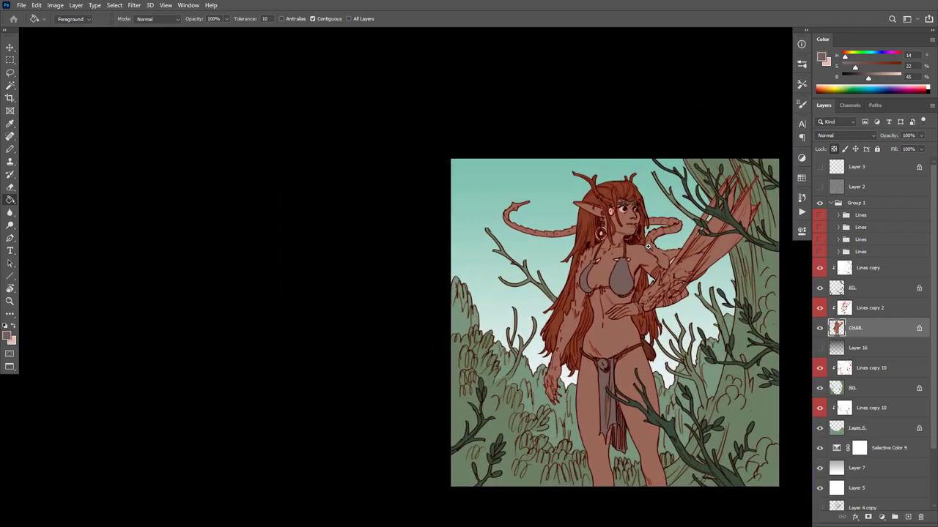
scroll(623, 221, up, 3)
key(b)
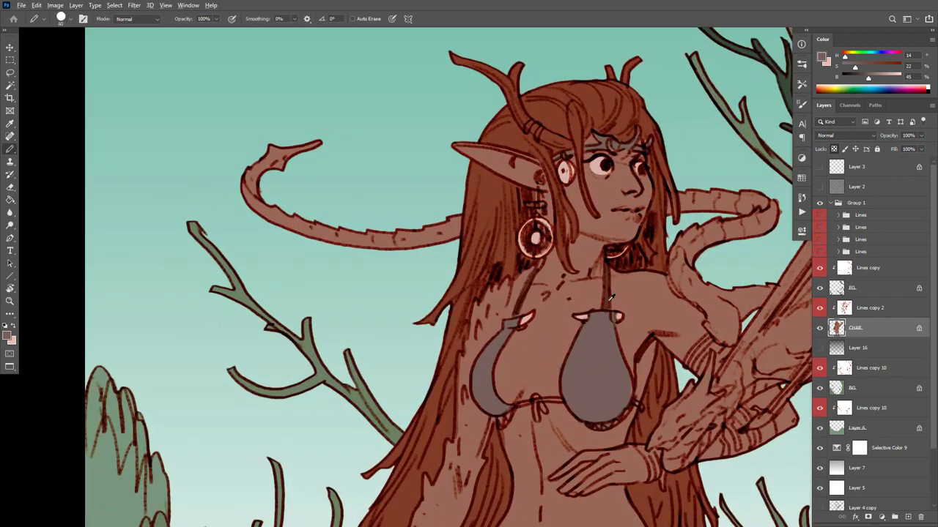
alt+click(639, 78)
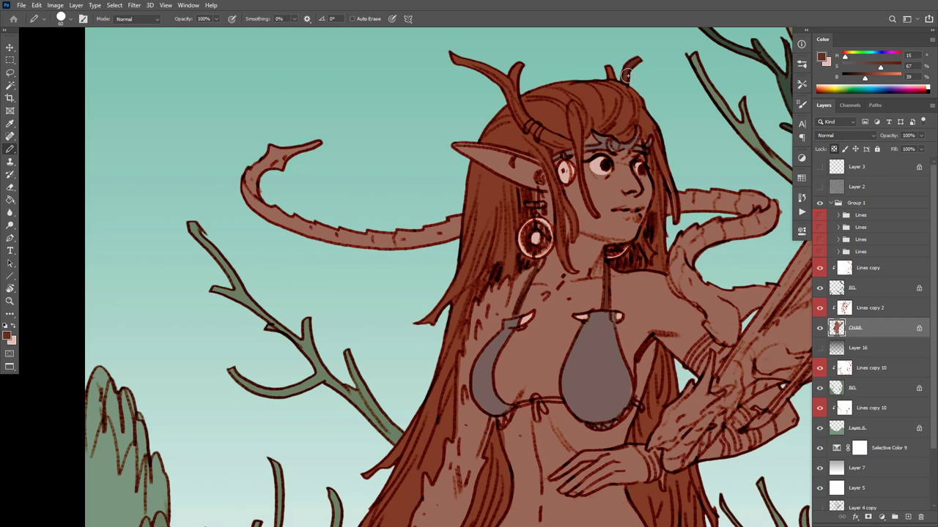
mouse_move(568, 144)
mouse_down()
mouse_move(514, 106)
mouse_move(516, 61)
mouse_move(512, 91)
mouse_move(455, 57)
mouse_up()
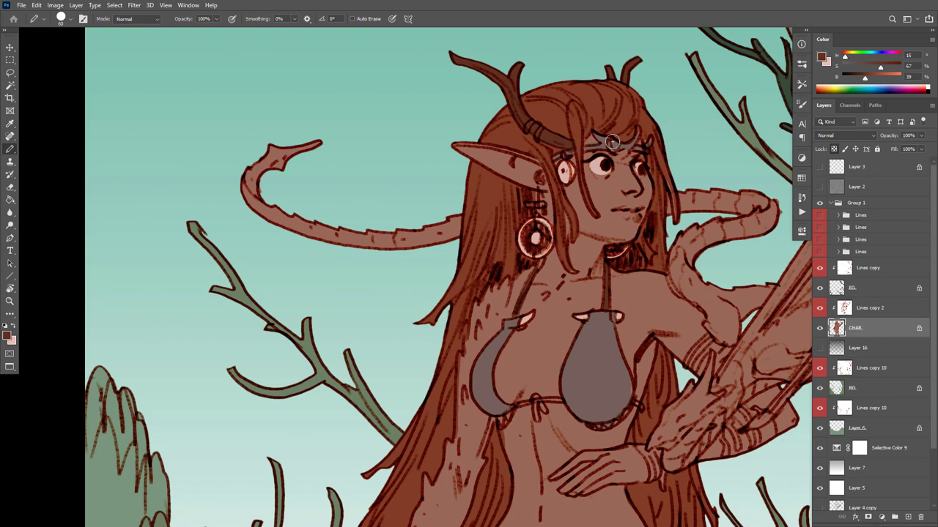
drag(611, 147, 627, 144)
Paint the small bar above the hoop earring pale pink and resample the forehead band's grey-brown for touch-ups
alt+click(597, 167)
drag(543, 204, 528, 205)
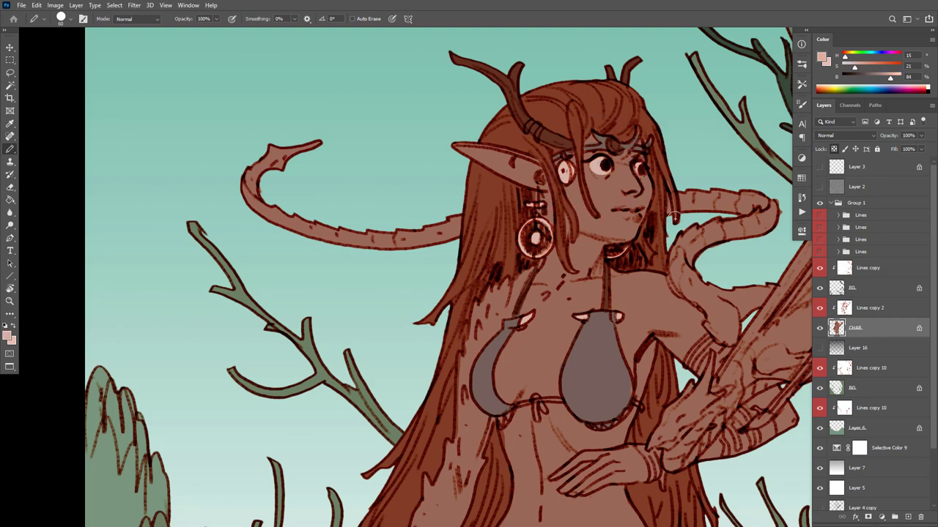
alt+click(598, 136)
alt+click(605, 136)
Sample the pale pink from the eye and paint the loincloth's round buckle with it
scroll(628, 300, down, 1)
scroll(629, 300, down, 4)
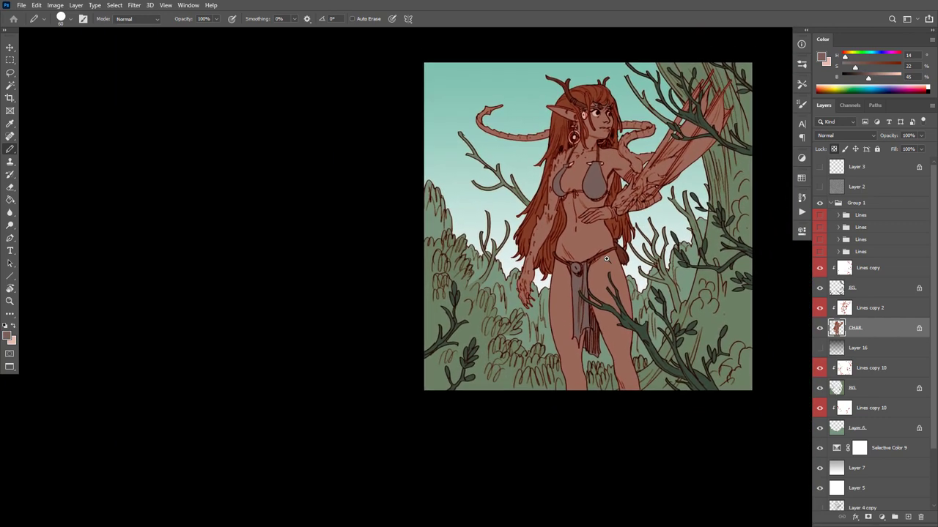
scroll(607, 258, up, 5)
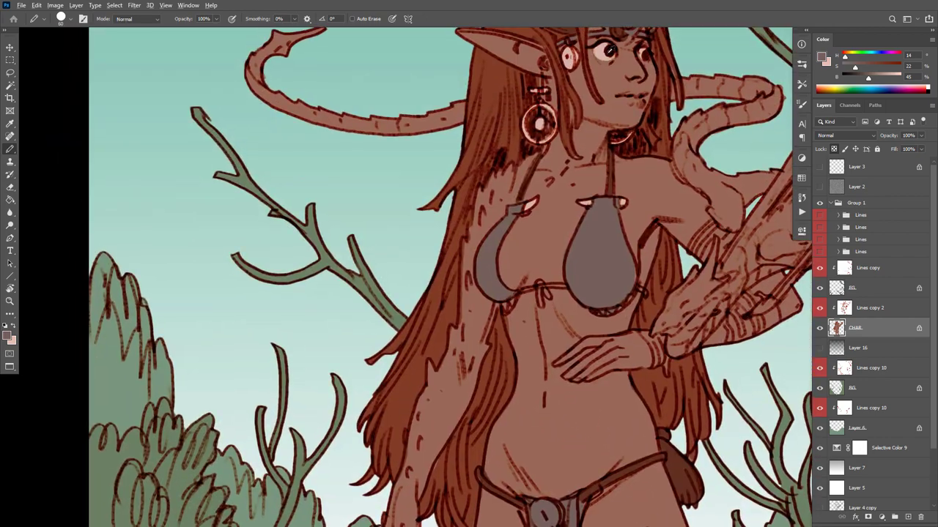
alt+click(604, 46)
drag(591, 275, 583, 177)
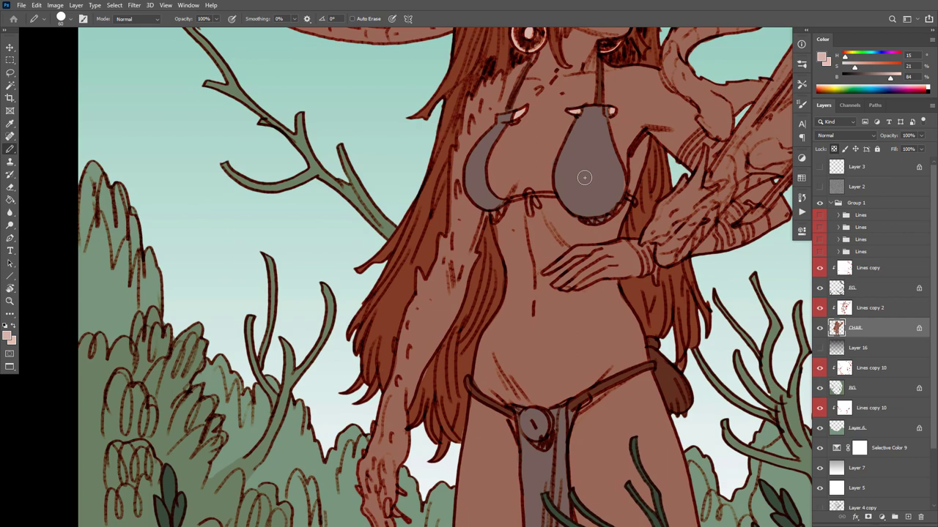
drag(627, 388, 645, 244)
mouse_move(561, 269)
mouse_down()
mouse_move(547, 266)
mouse_move(546, 283)
mouse_move(549, 275)
mouse_up()
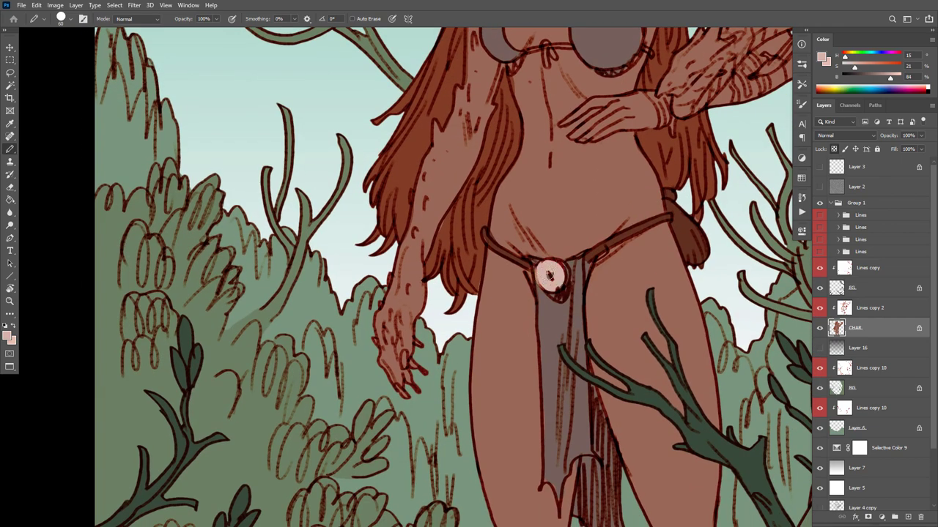
Sample the neighbouring skin, loincloth, strap and hair colours and touch up the edges around the round buckle and hip strap
alt+click(568, 253)
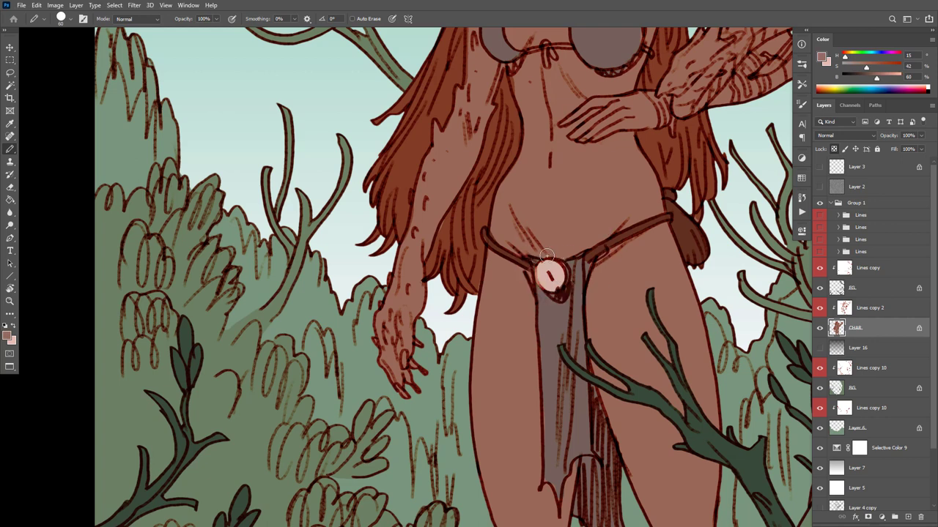
alt+click(534, 270)
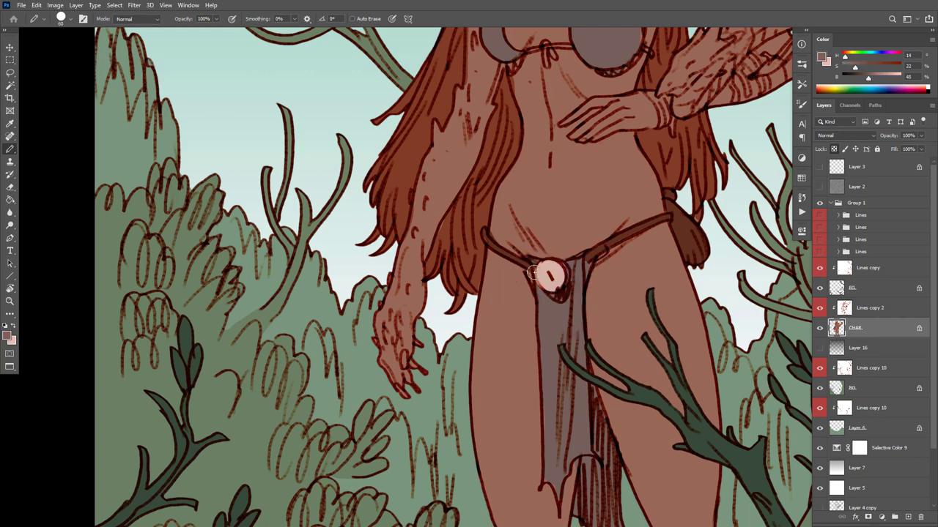
alt+click(529, 261)
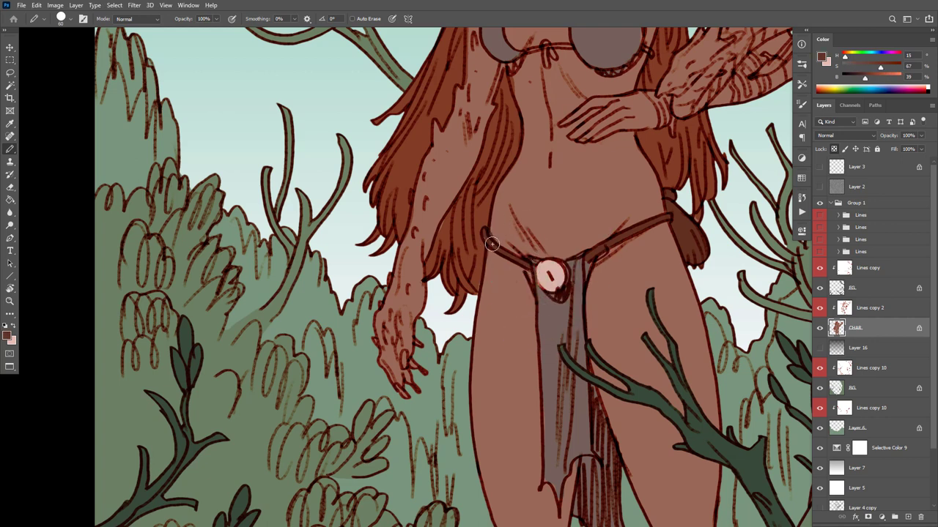
alt+click(452, 221)
alt+click(526, 265)
alt+click(527, 265)
Mix a golden yellow (hue 43, saturation 65, brightness 79) and outline the dragon's border against the elf's shoulder and upper arm
drag(644, 232, 638, 306)
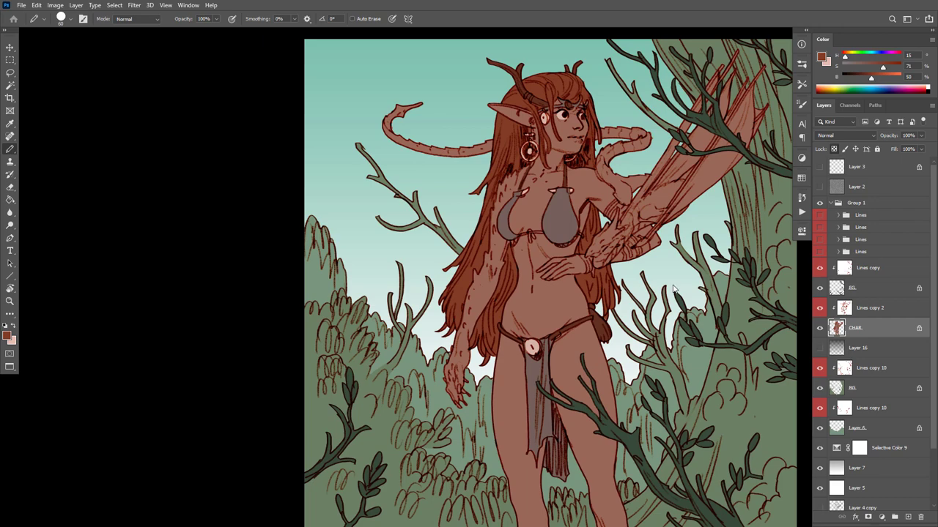
scroll(656, 341, down, 5)
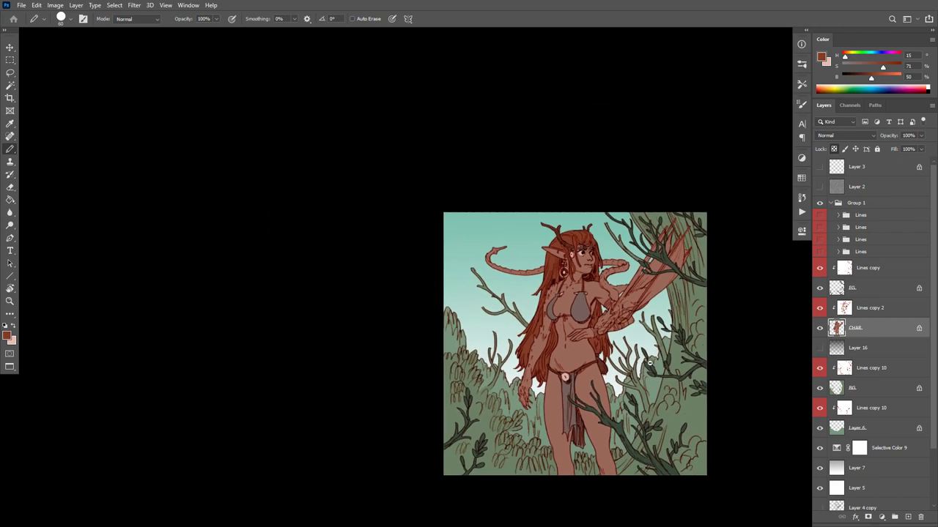
scroll(645, 342, up, 5)
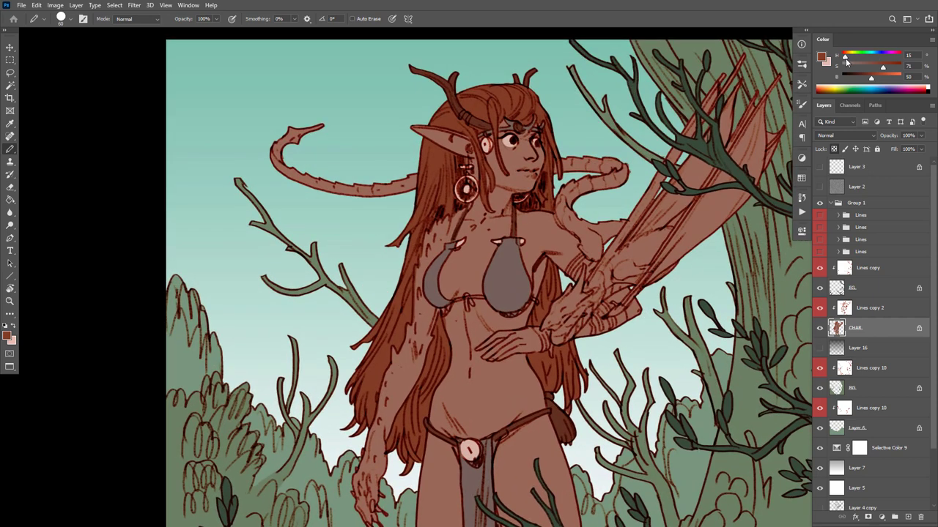
drag(847, 63, 869, 83)
alt+click(653, 241)
mouse_move(845, 59)
mouse_down()
mouse_move(897, 78)
mouse_move(883, 78)
mouse_up()
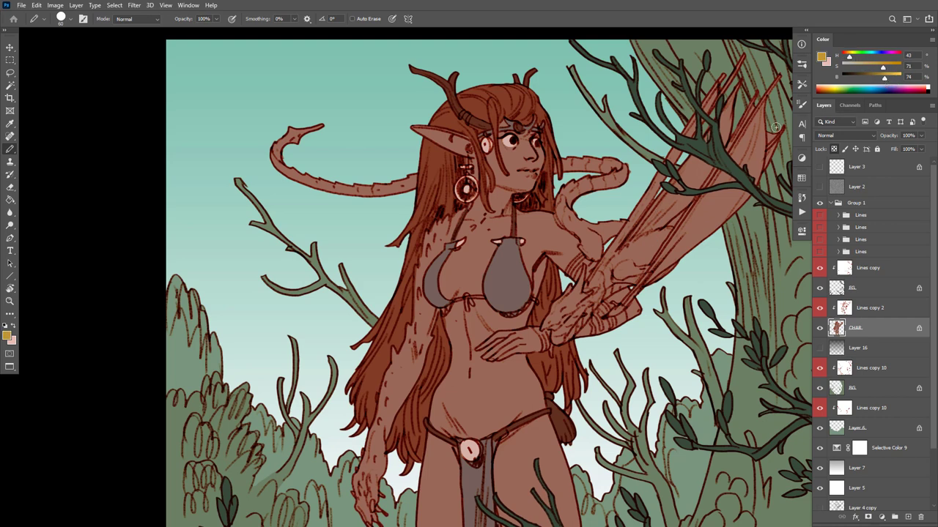
click(887, 79)
click(883, 68)
mouse_move(610, 259)
mouse_down()
mouse_move(619, 242)
mouse_move(599, 269)
mouse_move(623, 227)
mouse_move(600, 252)
mouse_move(566, 223)
mouse_move(557, 206)
mouse_move(564, 186)
mouse_up()
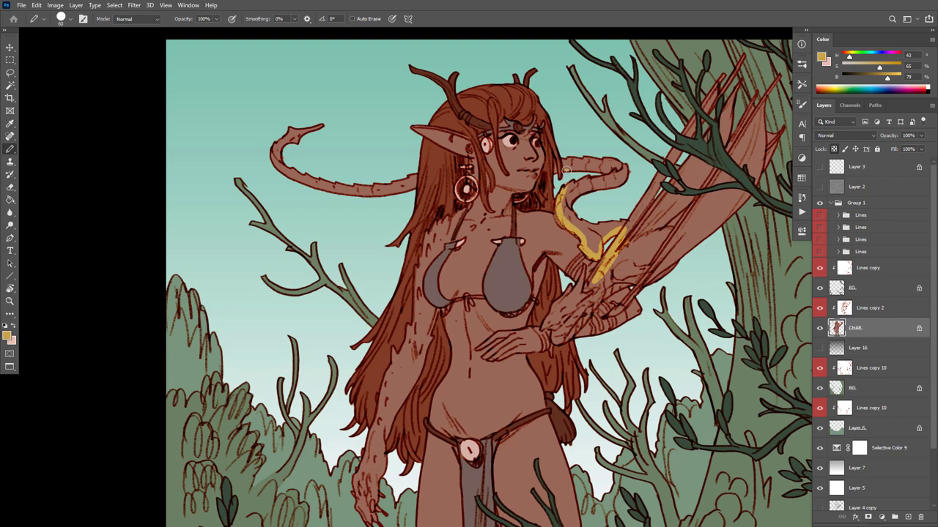
key(g)
click(624, 183)
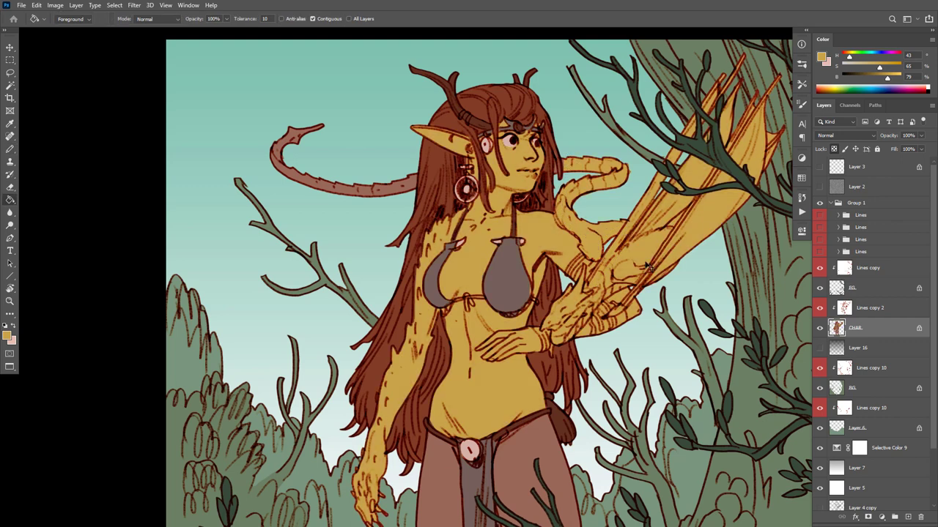
key(ctrl+z)
Close the golden outline around the dragon's head and lower edge, and fill its body, wings and tail with the same yellow
key(b)
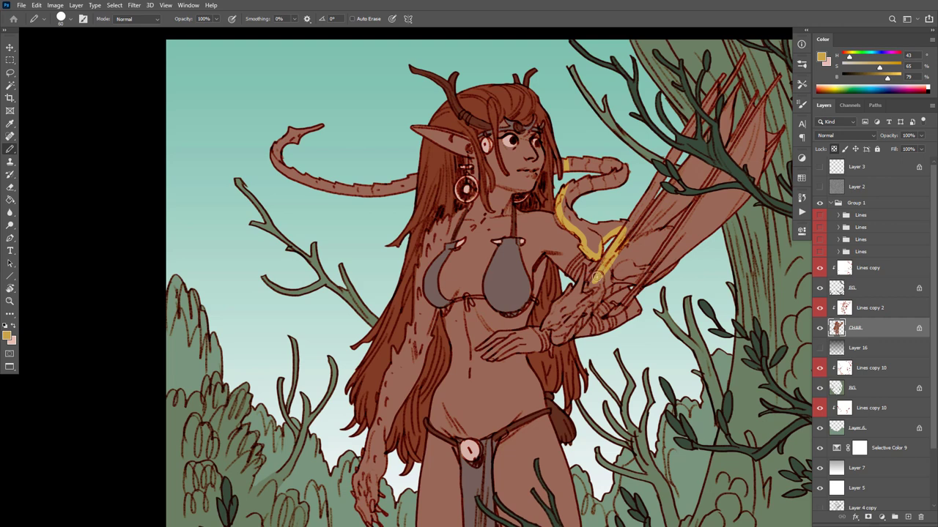
drag(615, 246, 558, 301)
drag(557, 340, 637, 280)
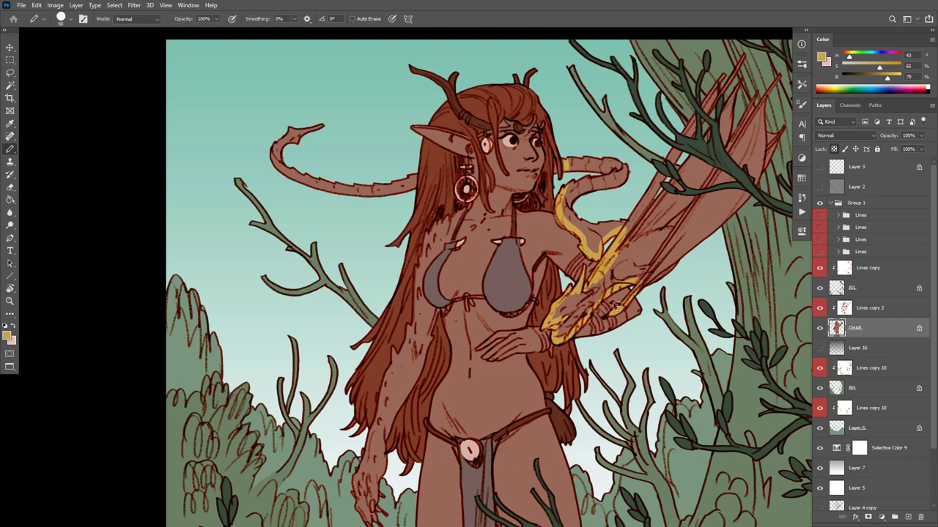
key(g)
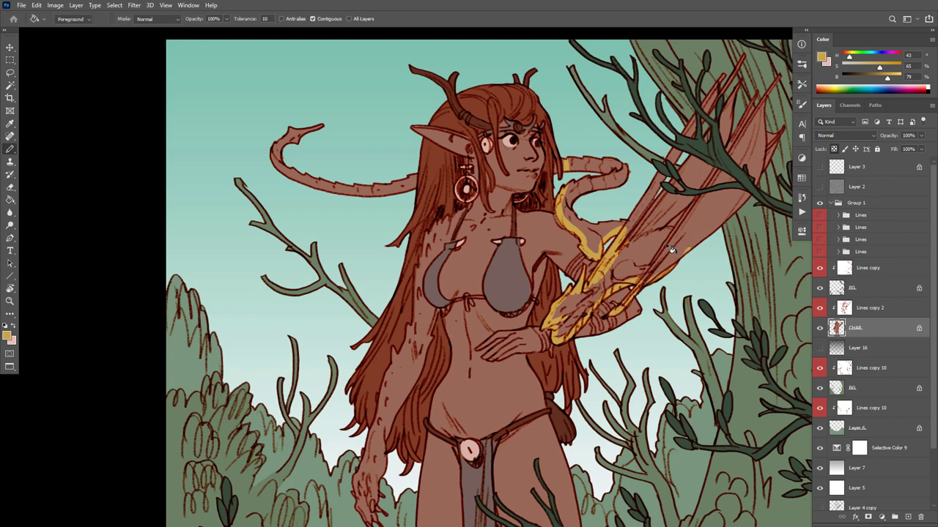
click(661, 240)
key(b)
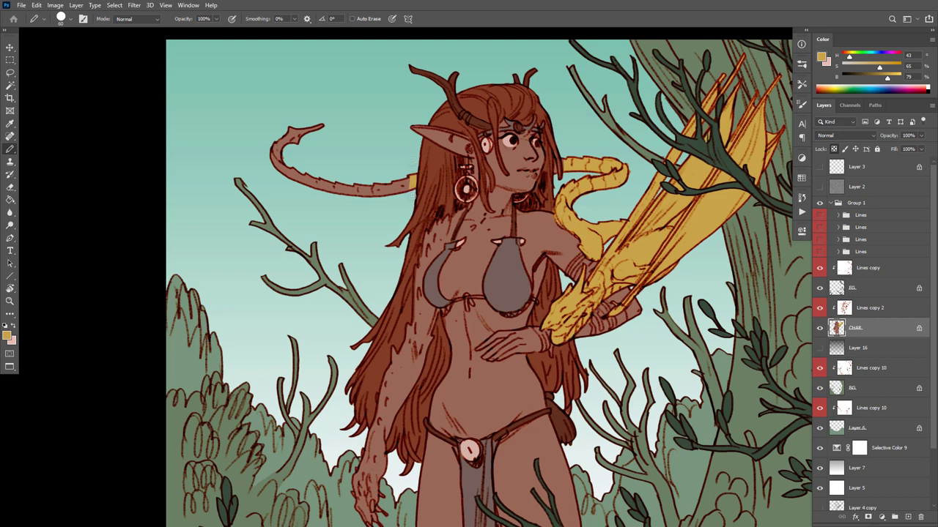
key(g)
click(411, 183)
key(b)
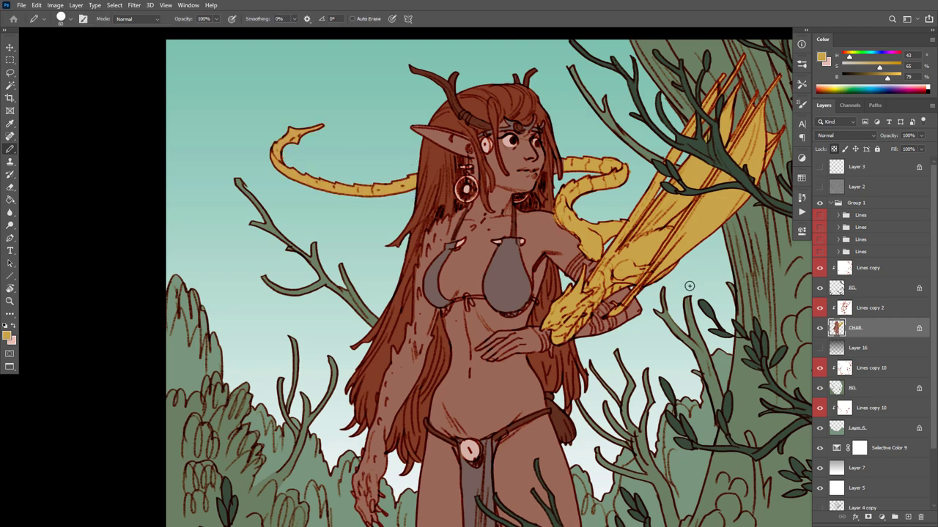
Sample the top's grey-brown and paint the wrappings on the elf's raised arm and wrists with it
alt+click(623, 295)
alt+click(608, 304)
alt+click(512, 279)
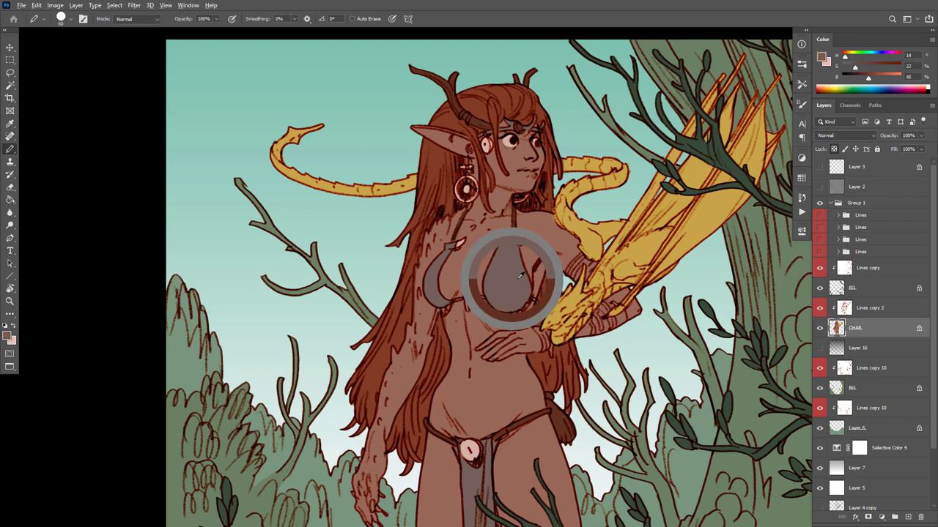
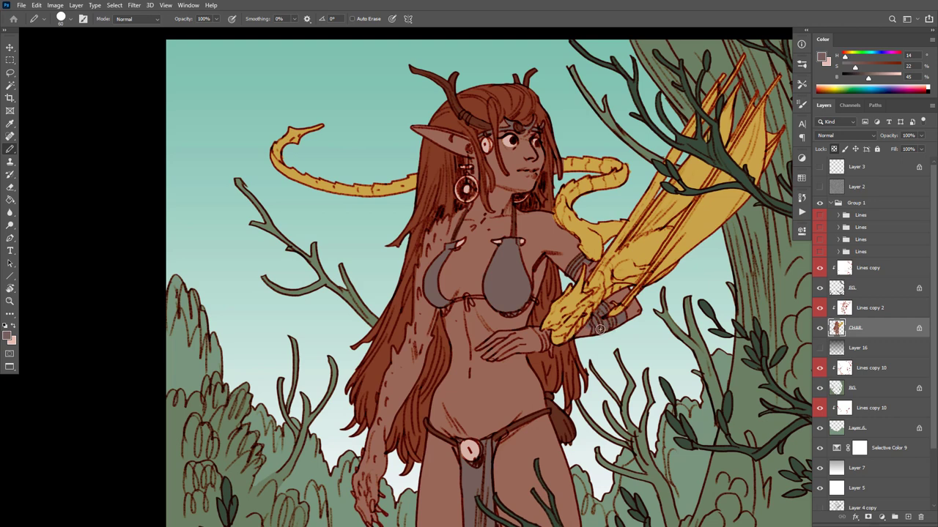
alt+click(590, 329)
alt+click(608, 320)
Show the Layer 16 gradient behind the character and compare the whole picture with and without it
ctrl+alt+click(595, 340)
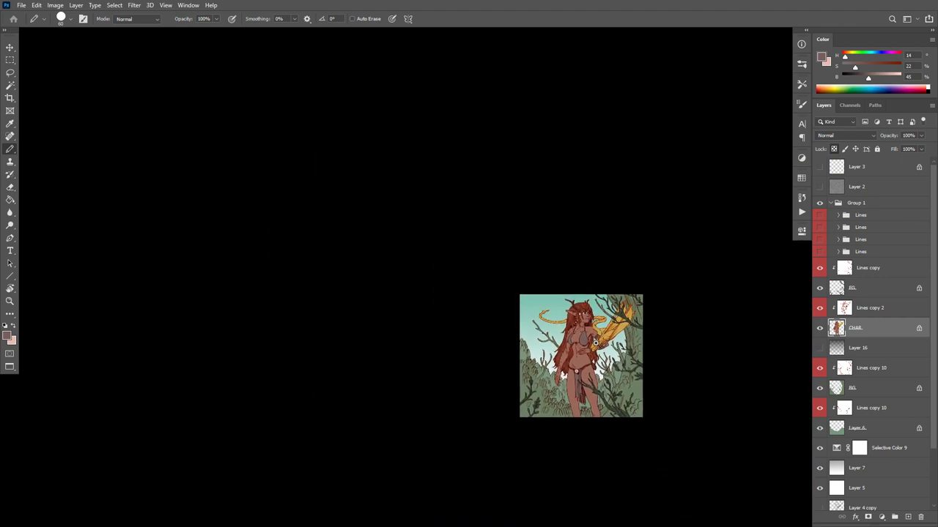
ctrl+click(596, 343)
drag(636, 405, 643, 324)
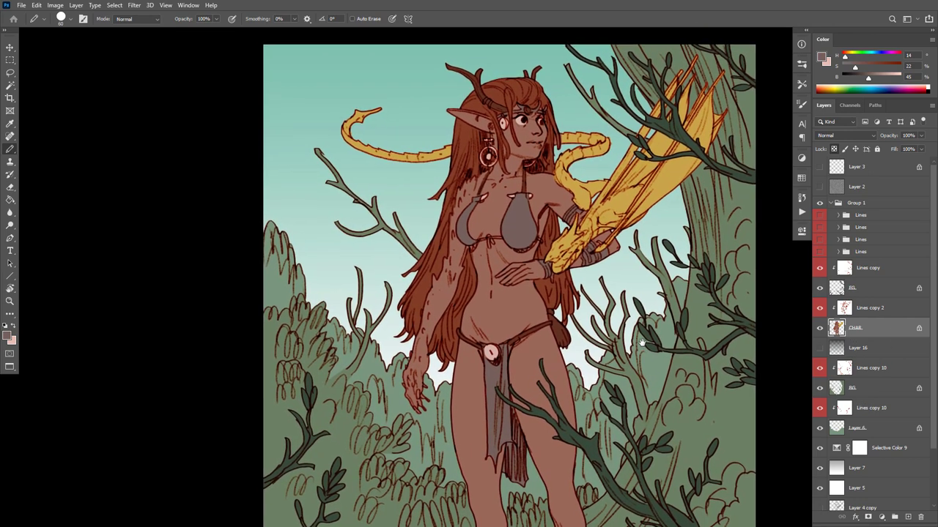
click(820, 348)
scroll(680, 390, down, 5)
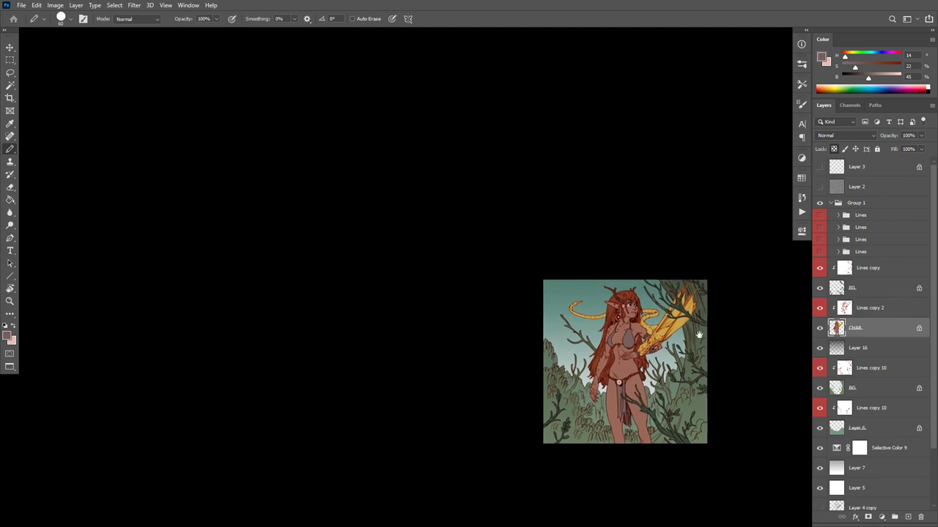
scroll(664, 354, up, 3)
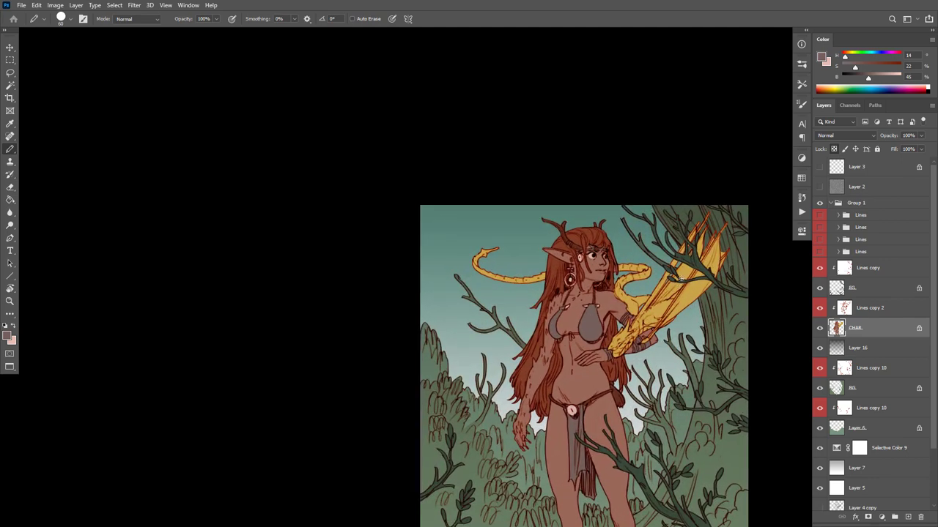
scroll(666, 313, up, 2)
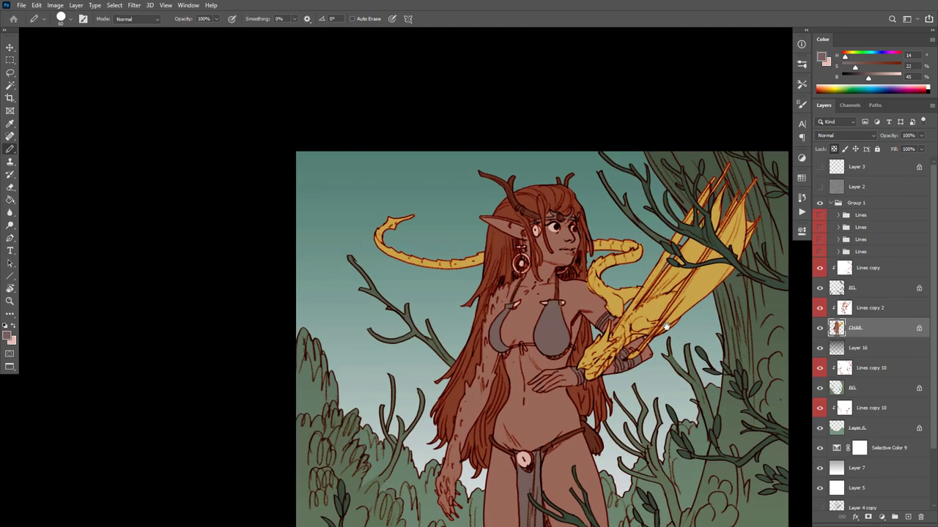
drag(666, 313, 620, 234)
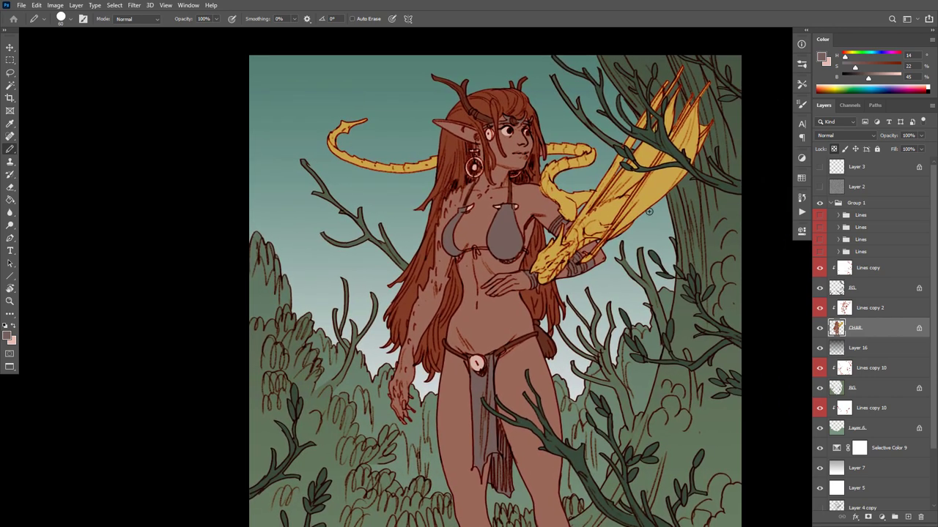
click(820, 351)
click(819, 351)
Sample the dragon's yellow and turn it into a paler tint with hue 43, saturation 37 and brightness 84
scroll(652, 247, up, 1)
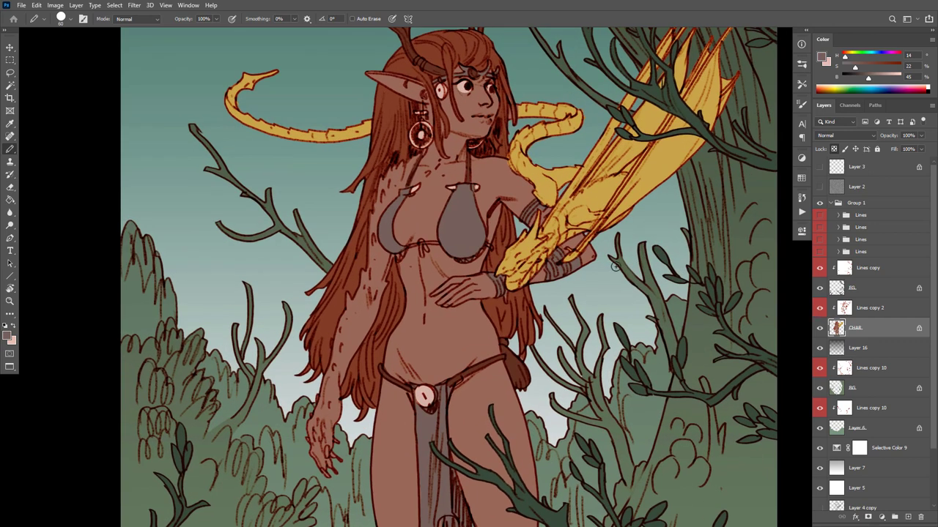
alt+click(595, 193)
alt+click(584, 231)
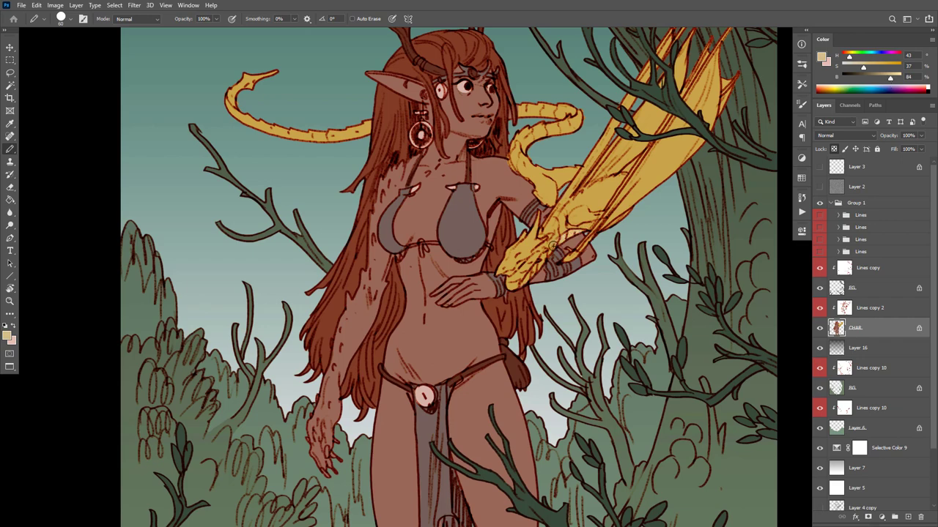
Isolate the CHAR layer, select the dragon's yellow body and its separate tail section by colour, and restore the other layers
alt+click(820, 329)
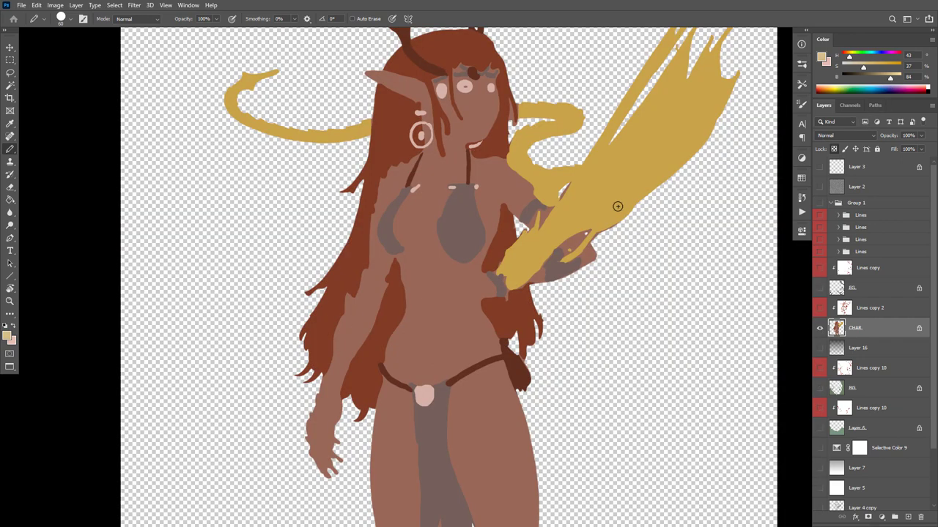
key(e)
key(w)
click(592, 193)
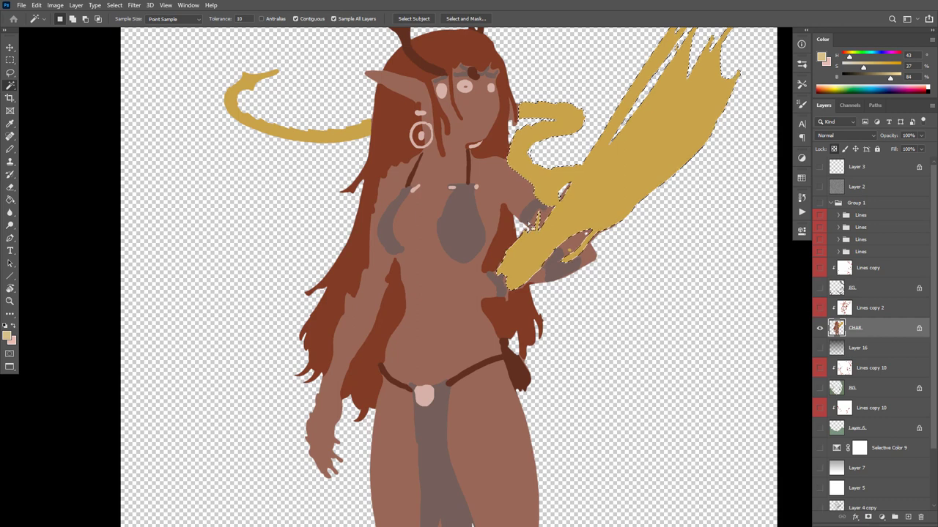
shift+click(359, 132)
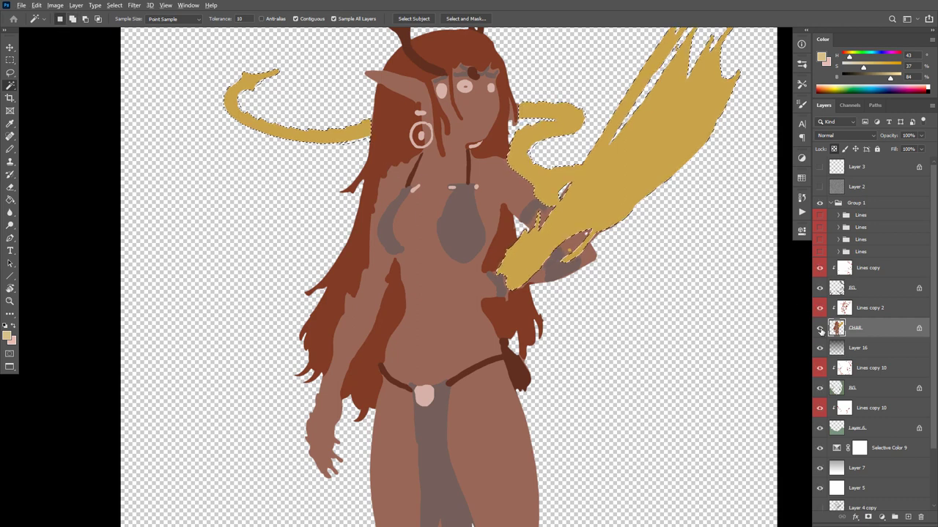
alt+click(820, 327)
Paint the dragon's lower jaw, neck and tail underside with the pale yellow inside the selection
key(b)
mouse_move(577, 233)
mouse_down()
mouse_move(512, 287)
mouse_move(529, 258)
mouse_up()
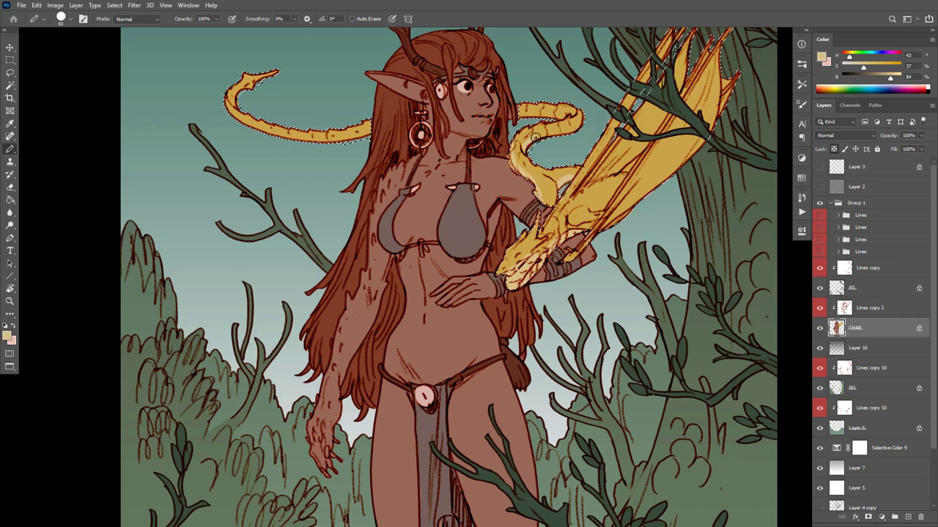
mouse_move(534, 138)
mouse_down()
mouse_move(587, 118)
mouse_move(521, 113)
mouse_up()
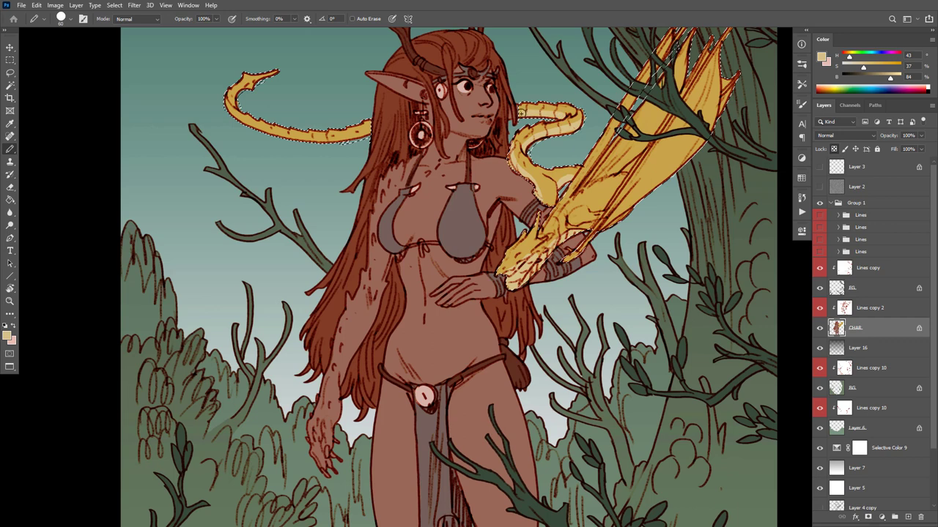
mouse_move(370, 130)
mouse_down()
mouse_move(273, 135)
mouse_move(236, 120)
mouse_move(238, 88)
mouse_up()
key(space)
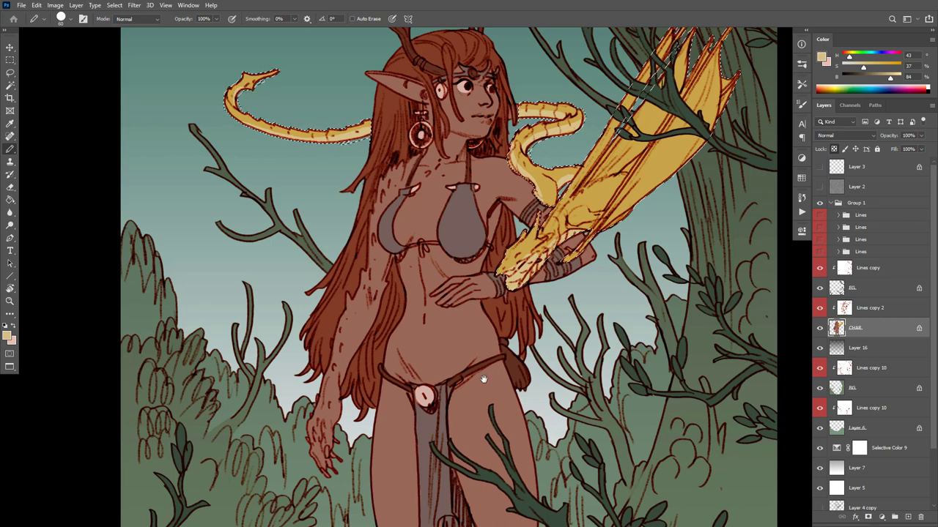
drag(512, 375, 535, 388)
Paint the dragon's wing membranes pale yellow, check the CHAR layer on its own, and clear the selection
scroll(536, 368, up, 6)
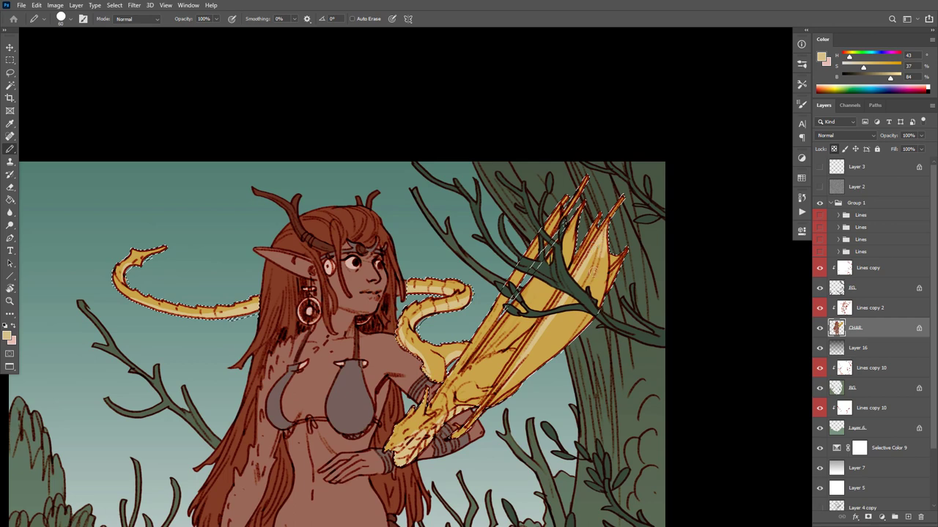
mouse_move(601, 293)
mouse_down()
mouse_move(501, 392)
mouse_move(559, 331)
mouse_up()
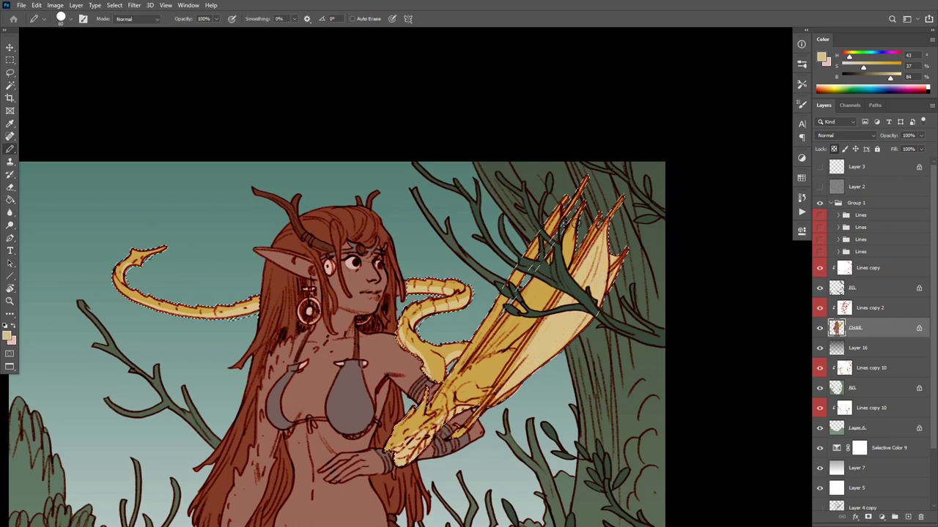
mouse_move(569, 230)
mouse_down()
mouse_move(489, 347)
mouse_move(542, 300)
mouse_move(526, 324)
mouse_move(554, 270)
mouse_move(509, 322)
mouse_move(569, 246)
mouse_move(557, 281)
mouse_up()
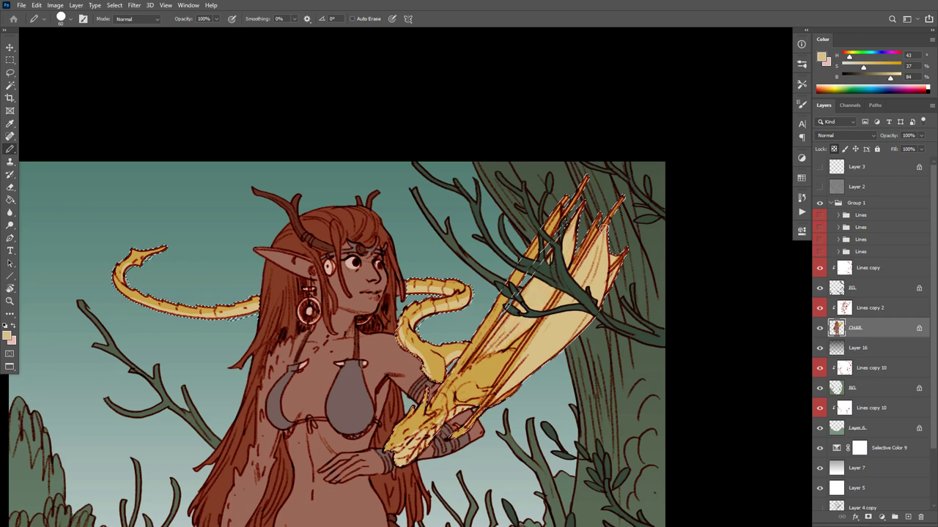
alt+click(820, 329)
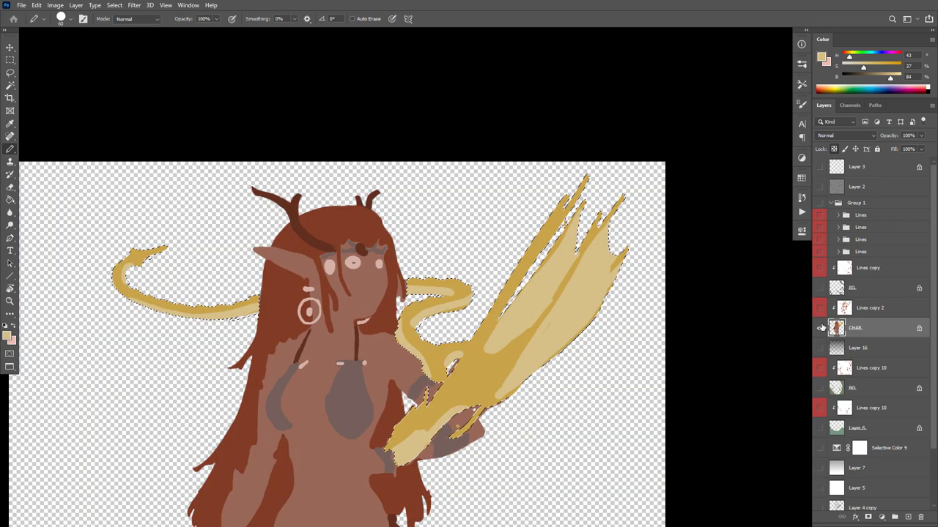
alt+click(820, 328)
key(ctrl+d)
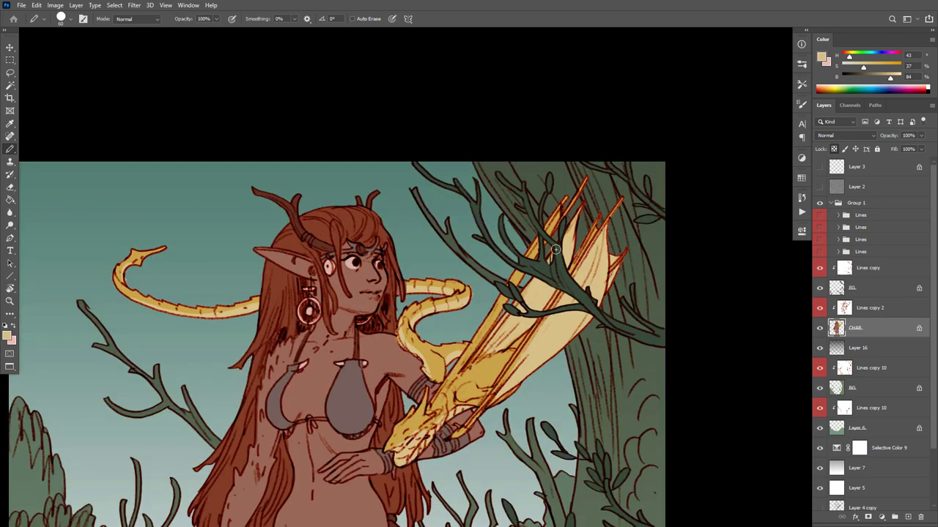
Sample the dragon's gold, paint the wing gaps behind the branches, relock the CHAR layer's transparent pixels, and check beneath the foreground branches
scroll(569, 234, up, 1)
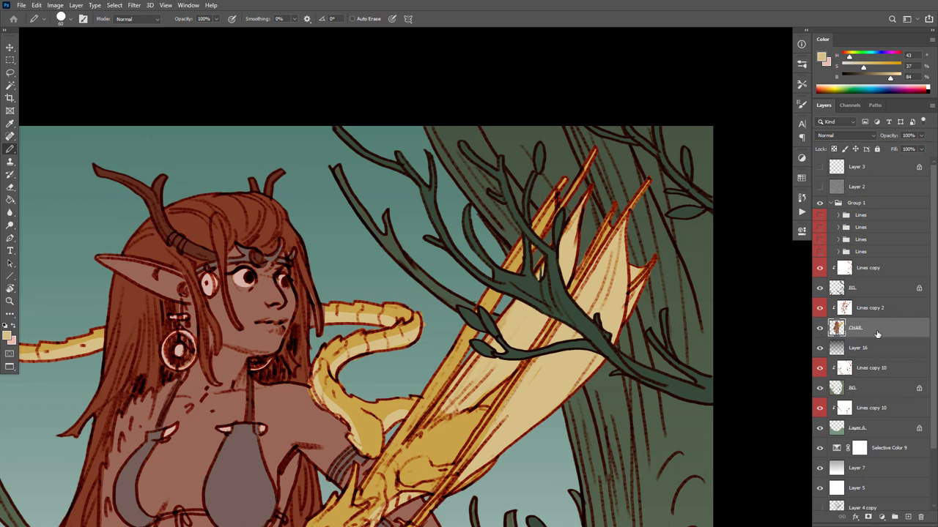
alt+click(544, 214)
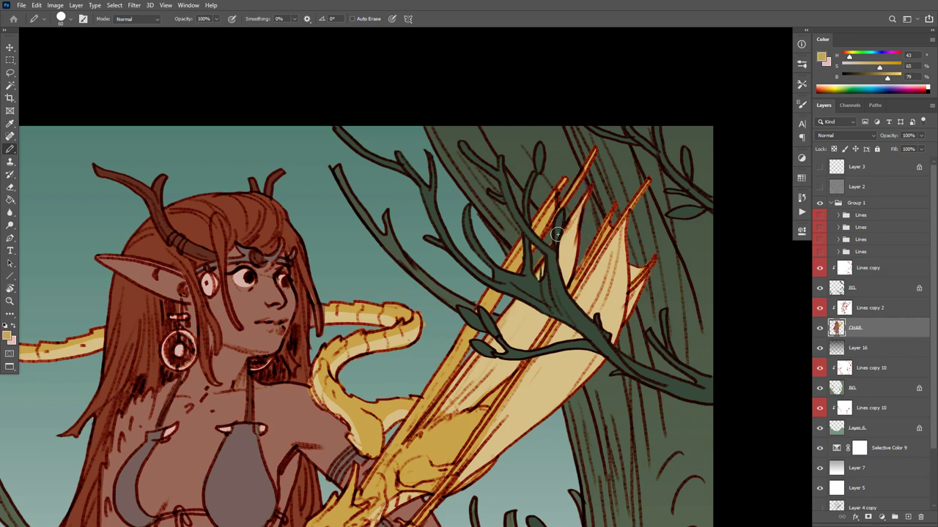
mouse_move(558, 235)
mouse_down()
mouse_move(542, 268)
mouse_move(496, 314)
mouse_up()
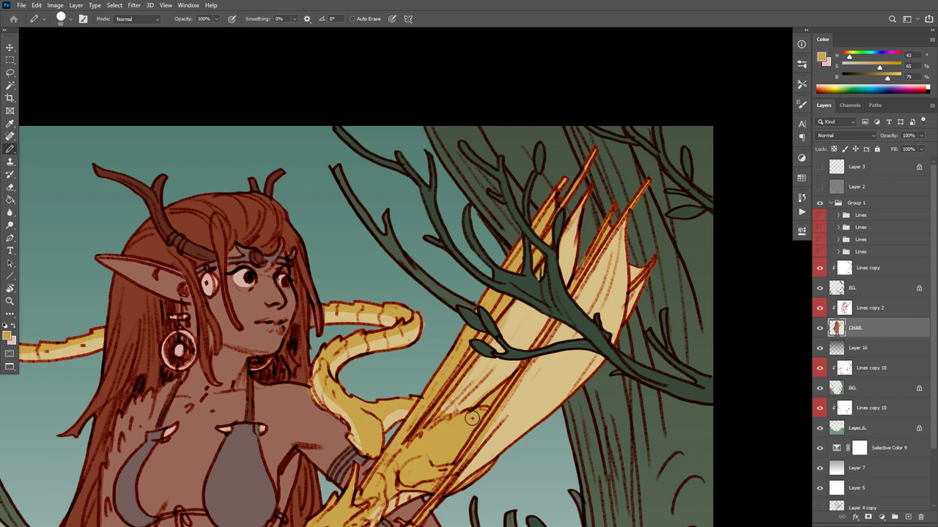
key(/)
drag(647, 265, 668, 211)
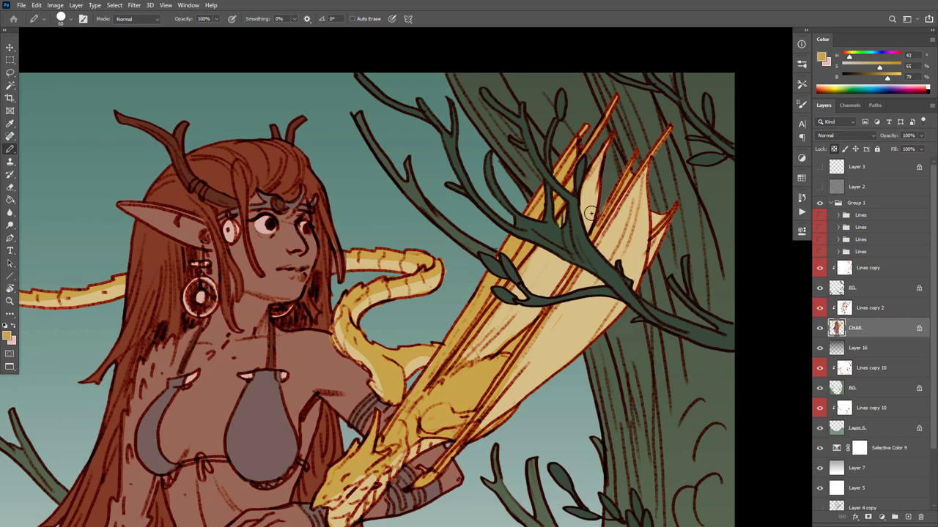
click(819, 289)
click(819, 288)
scroll(632, 388, down, 2)
scroll(635, 390, down, 2)
scroll(635, 368, up, 3)
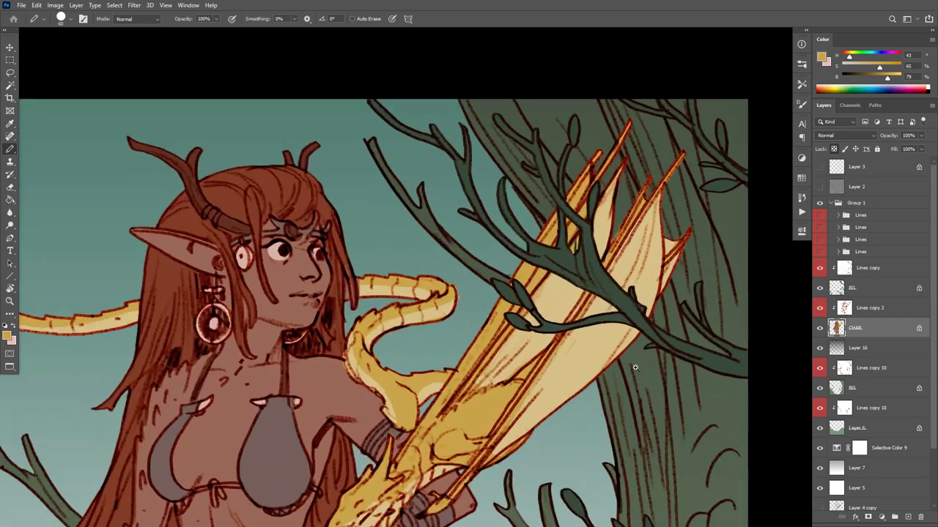
Sample the pale yellow and paint the wing membrane behind the branches and the dragon's belly beside the wing
alt+click(588, 351)
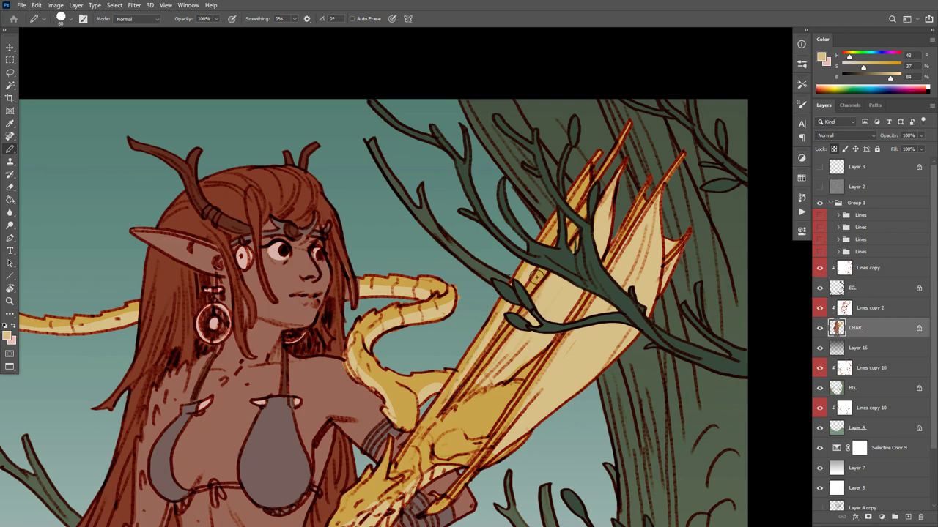
drag(570, 238, 610, 145)
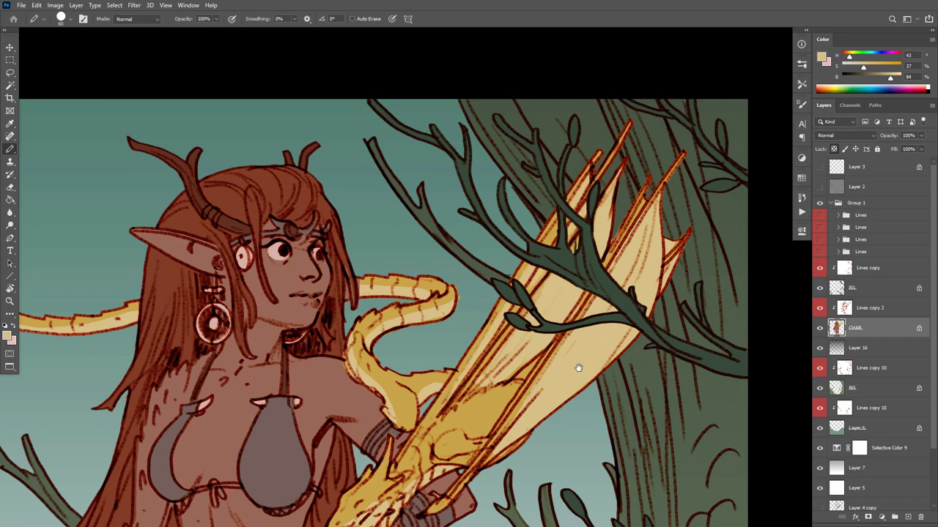
drag(578, 368, 658, 266)
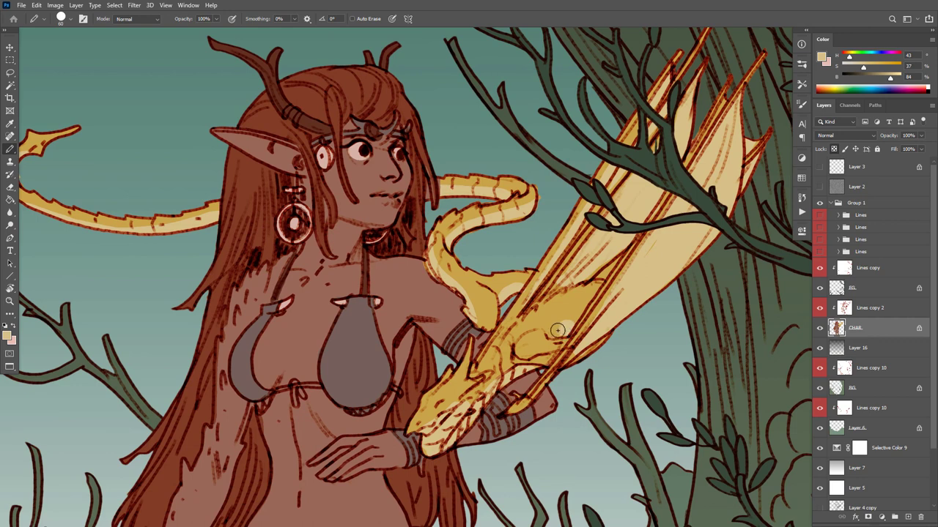
mouse_move(556, 330)
mouse_down()
mouse_move(575, 320)
mouse_move(557, 329)
mouse_move(558, 348)
mouse_up()
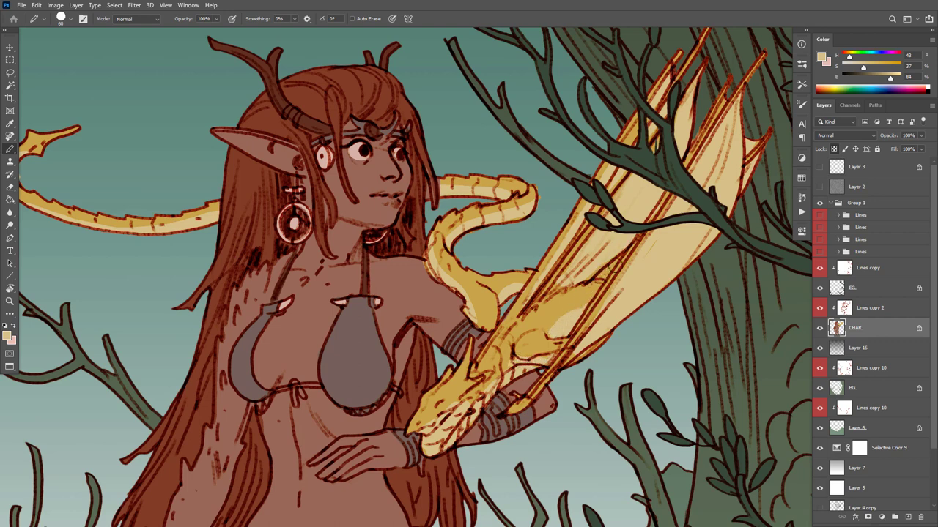
scroll(648, 298, down, 6)
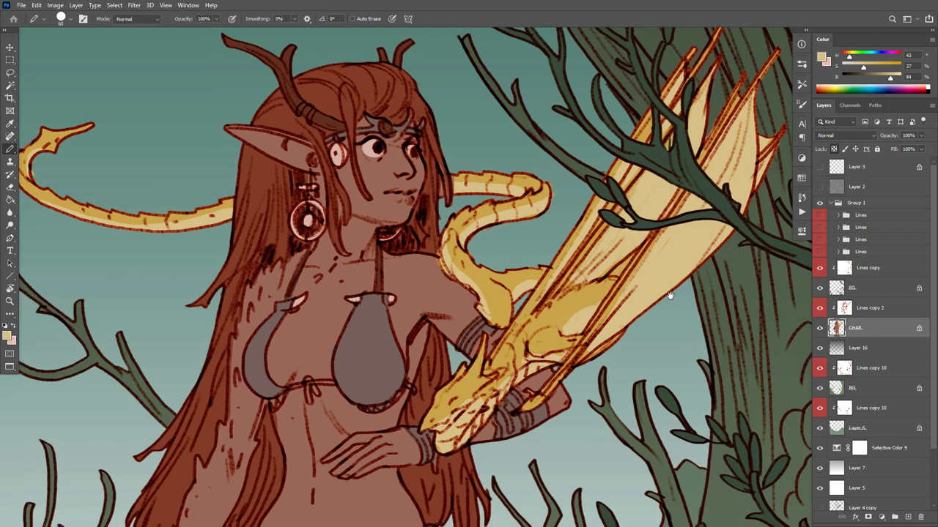
scroll(611, 342, up, 1)
scroll(611, 342, up, 2)
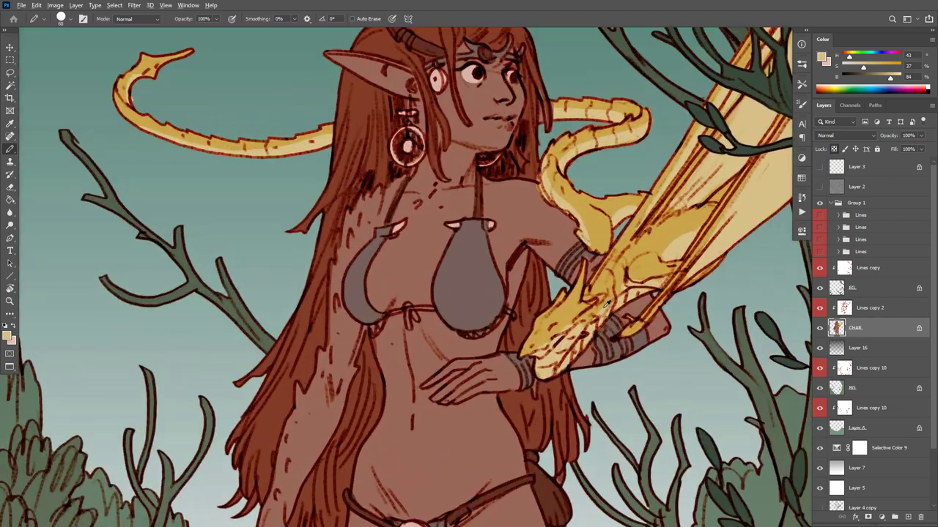
Sample the dragon's gold and break up the pale edges on its belly and tail with scale-like gold marks
alt+click(605, 280)
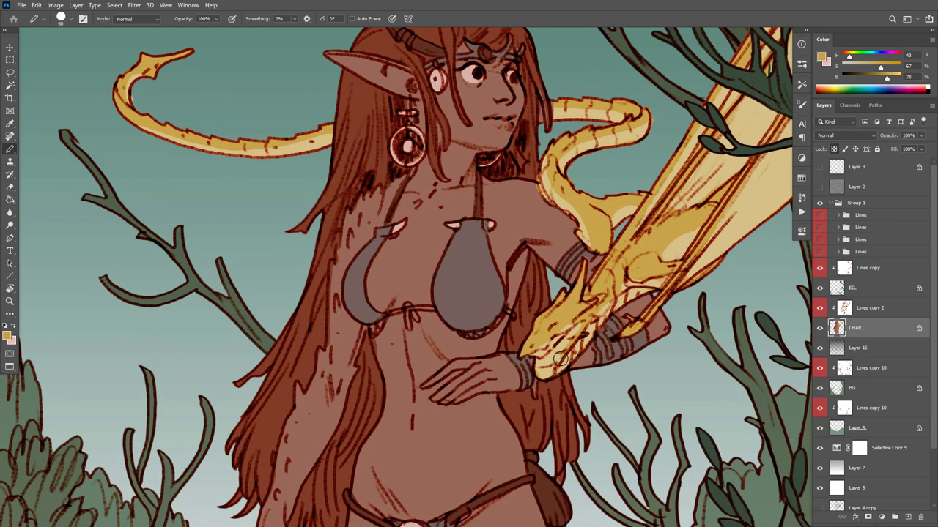
scroll(570, 355, up, 3)
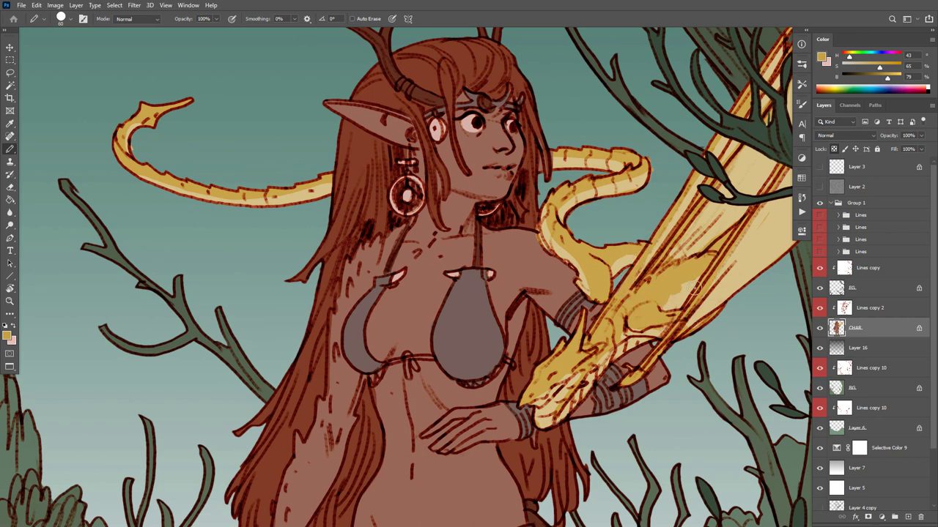
drag(679, 296, 691, 312)
drag(559, 244, 549, 227)
drag(651, 293, 610, 376)
drag(667, 288, 630, 293)
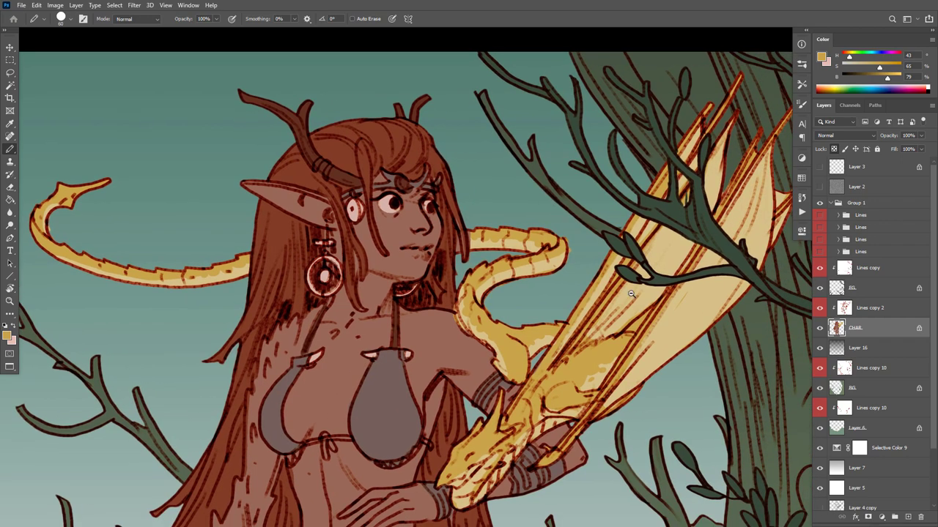
Examine the whole illustration at small and larger sizes to judge how the dragon's colours read
scroll(630, 293, down, 10)
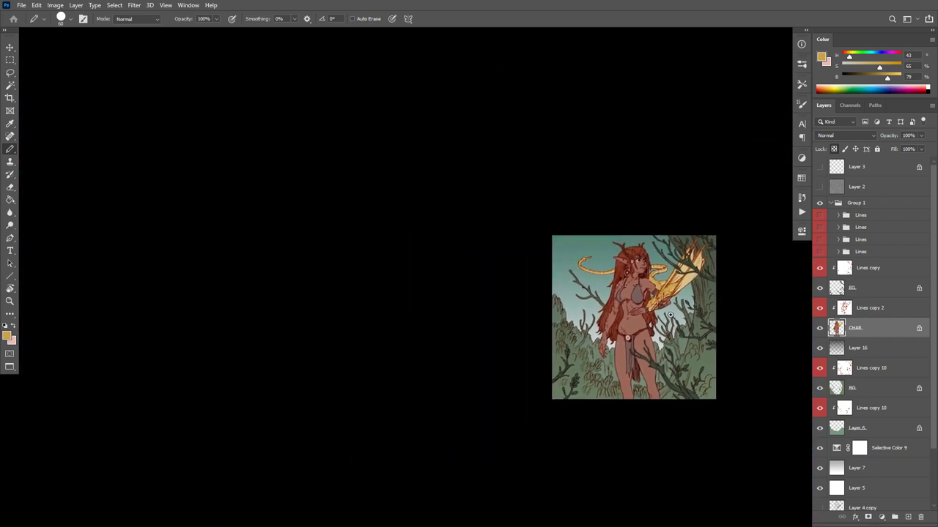
scroll(670, 315, up, 6)
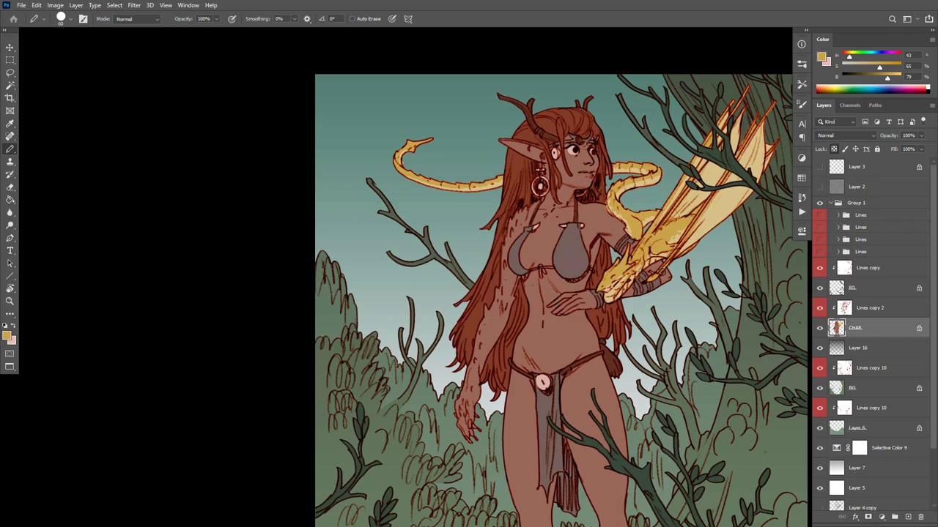
scroll(679, 399, down, 6)
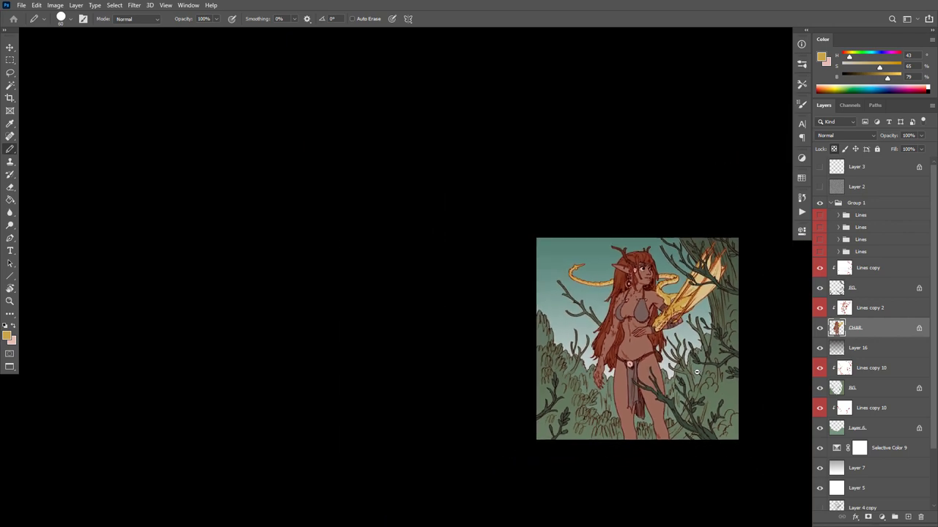
scroll(698, 378, up, 6)
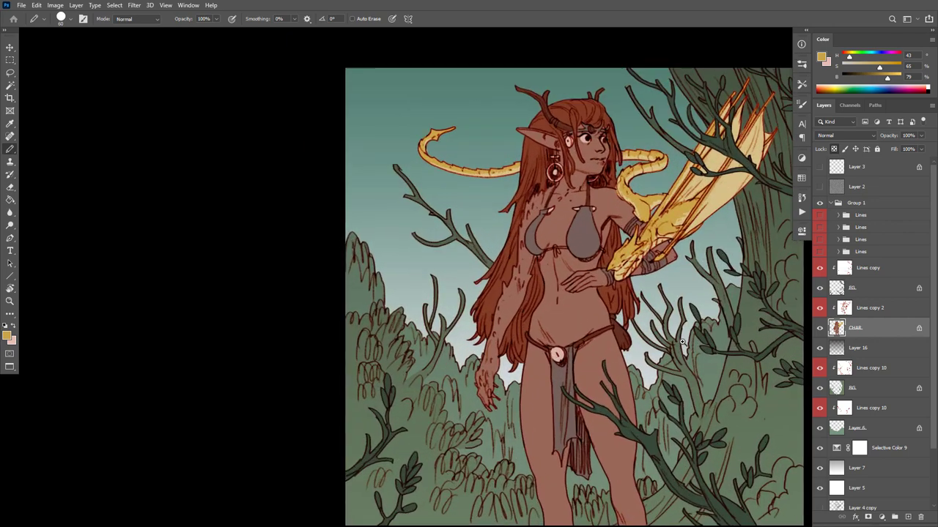
scroll(667, 401, up, 1)
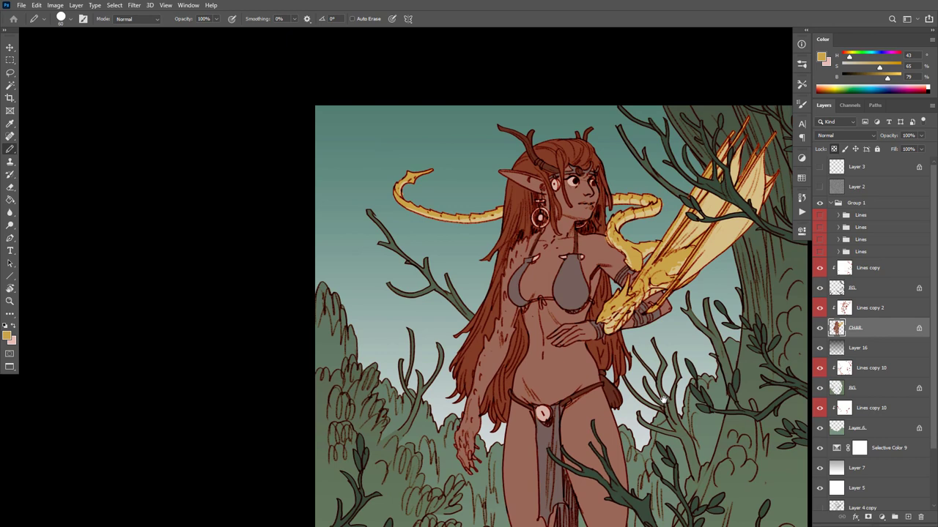
scroll(599, 435, down, 6)
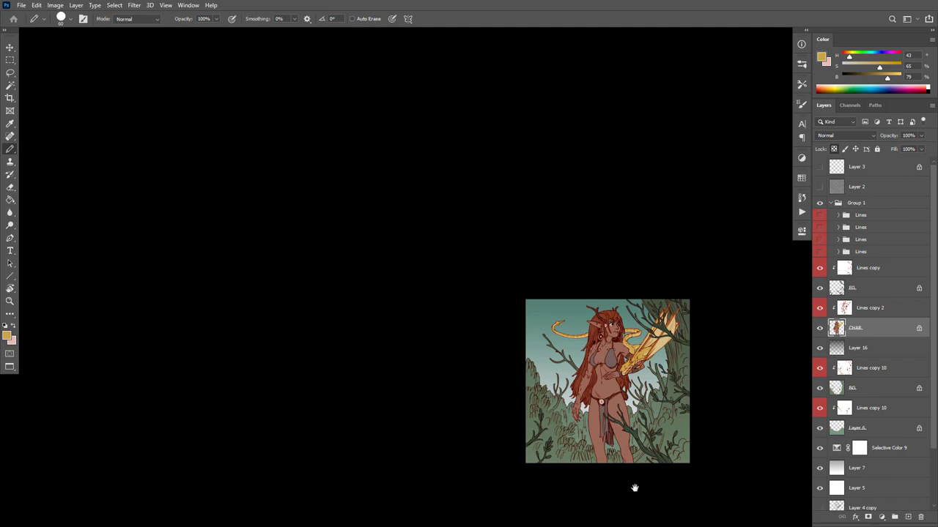
scroll(657, 362, up, 6)
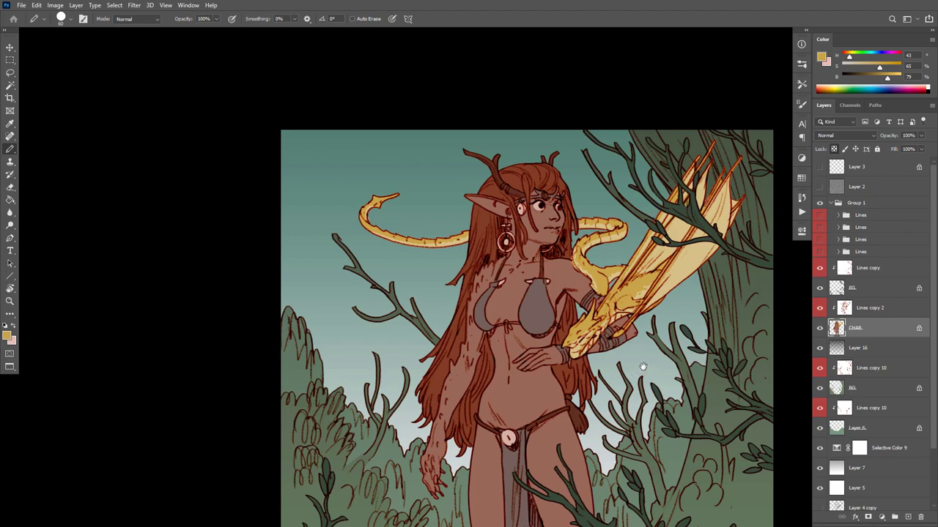
Unlock the CHAR layer's transparent pixels for touching up the dragon's wing between the branches with gold
drag(723, 400, 854, 327)
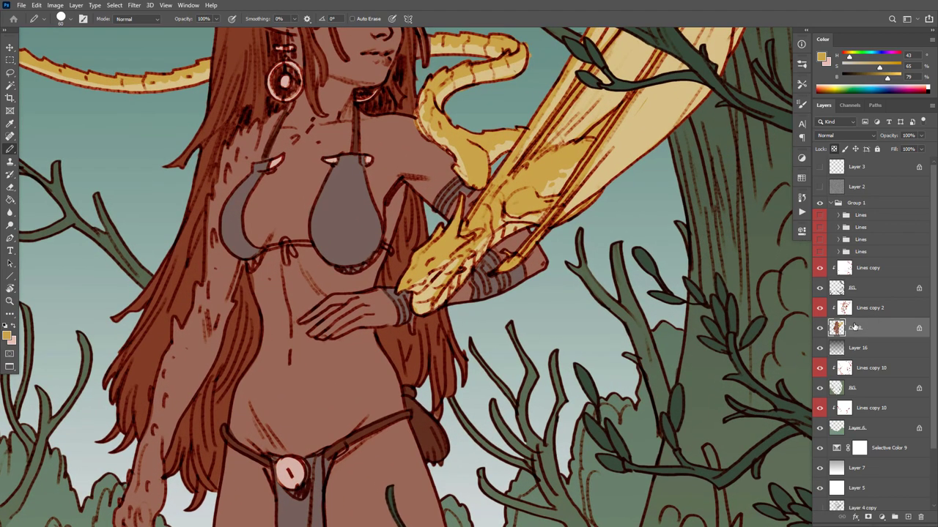
drag(660, 287, 682, 454)
scroll(592, 291, up, 1)
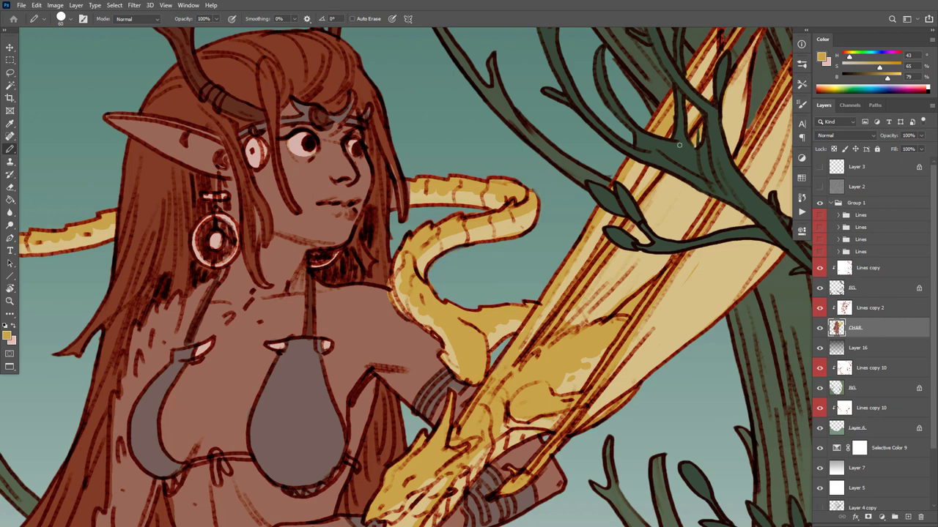
Inspect the flat colours of the dragon's tail, body and wings and of the character across the whole illustration
drag(599, 333, 716, 225)
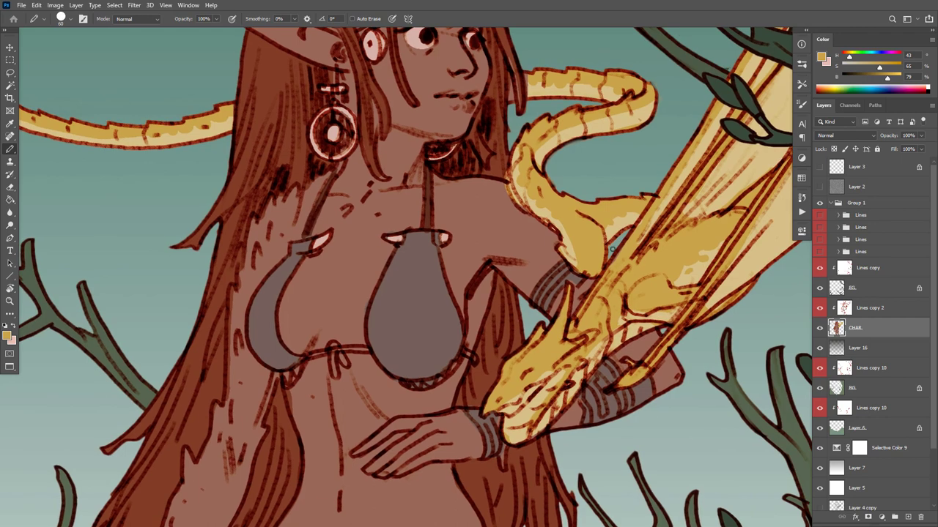
drag(524, 286, 699, 378)
drag(576, 308, 622, 339)
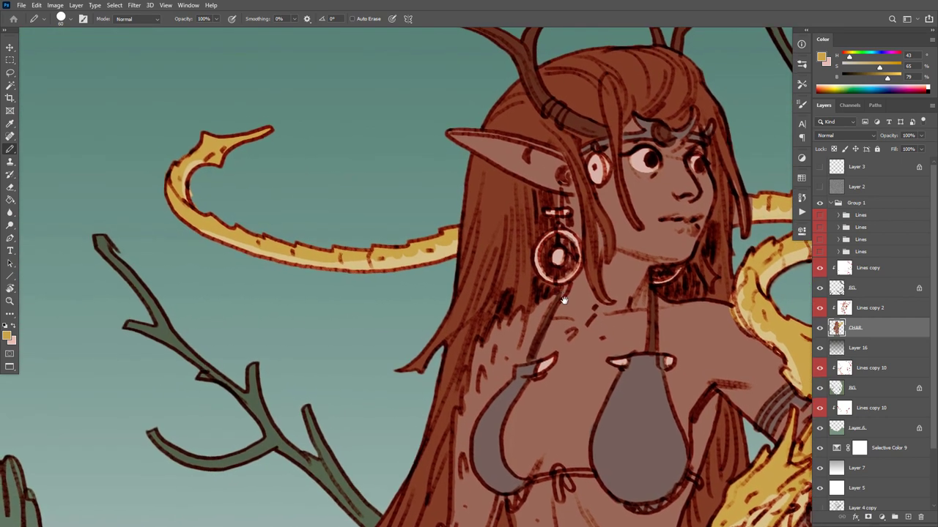
drag(502, 231, 606, 339)
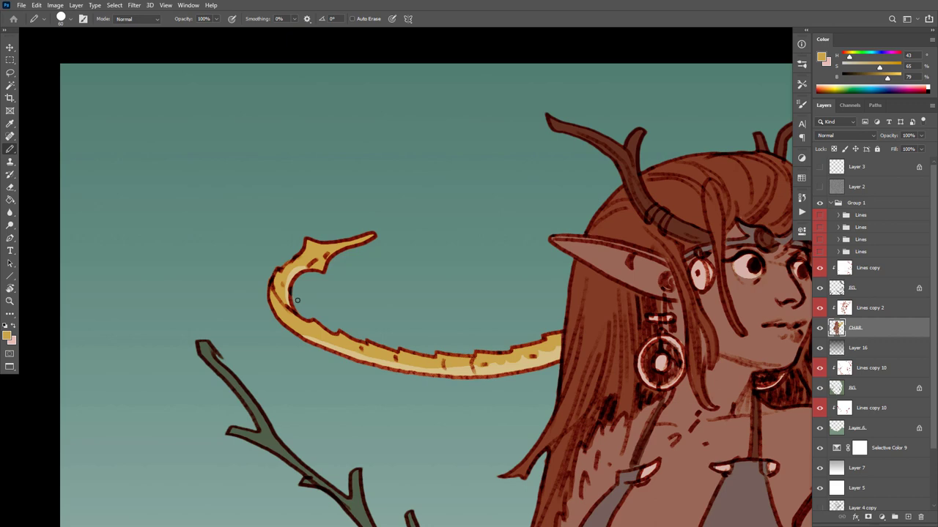
drag(638, 389, 597, 315)
drag(690, 387, 629, 351)
drag(659, 351, 692, 352)
drag(692, 399, 701, 243)
drag(730, 399, 719, 260)
scroll(719, 259, down, 2)
scroll(722, 307, up, 6)
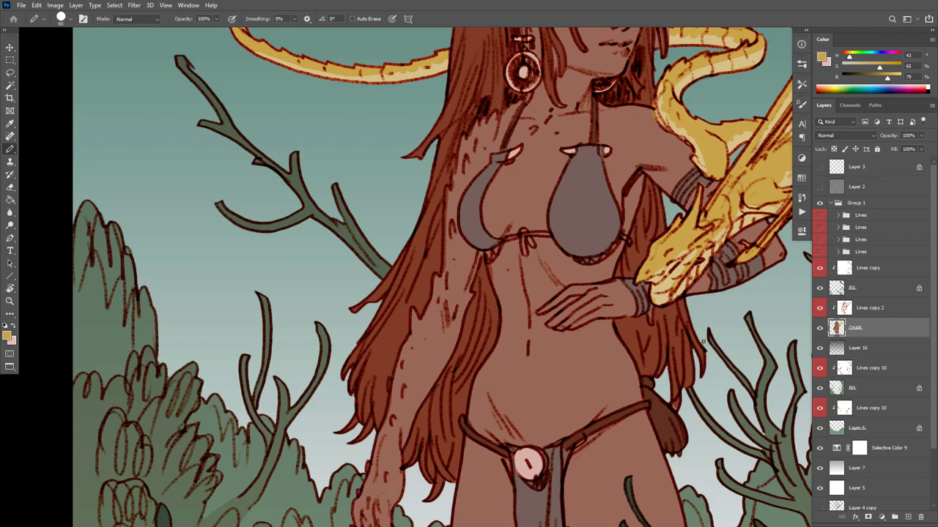
drag(746, 316, 630, 444)
drag(696, 384, 597, 450)
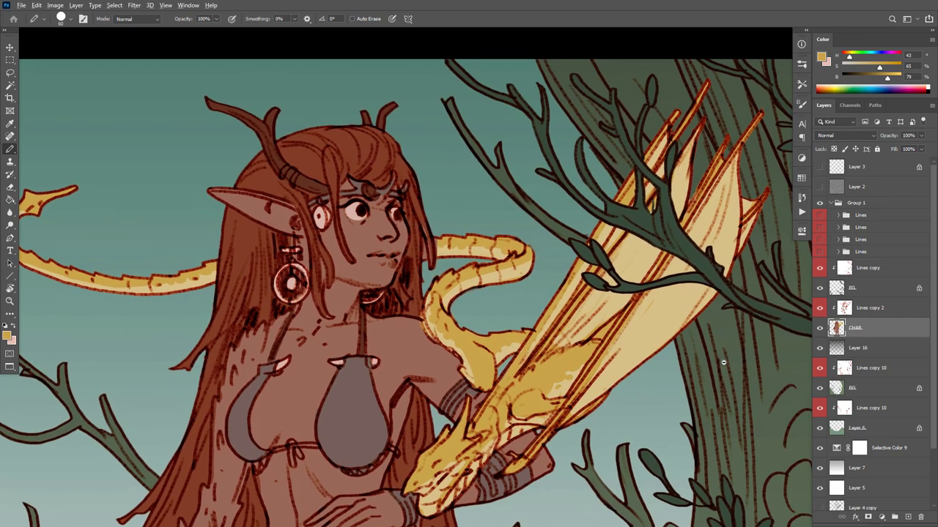
drag(735, 359, 734, 358)
scroll(734, 358, down, 3)
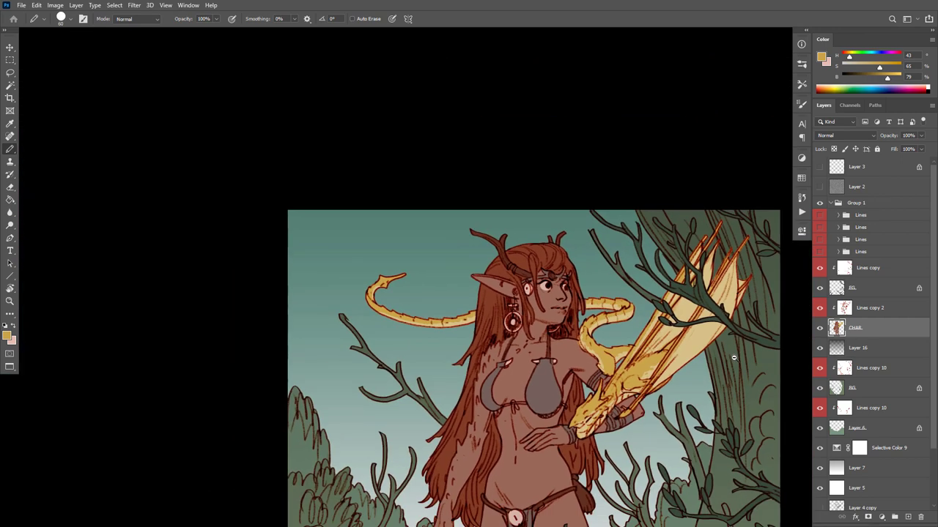
drag(644, 386, 682, 395)
drag(681, 400, 675, 354)
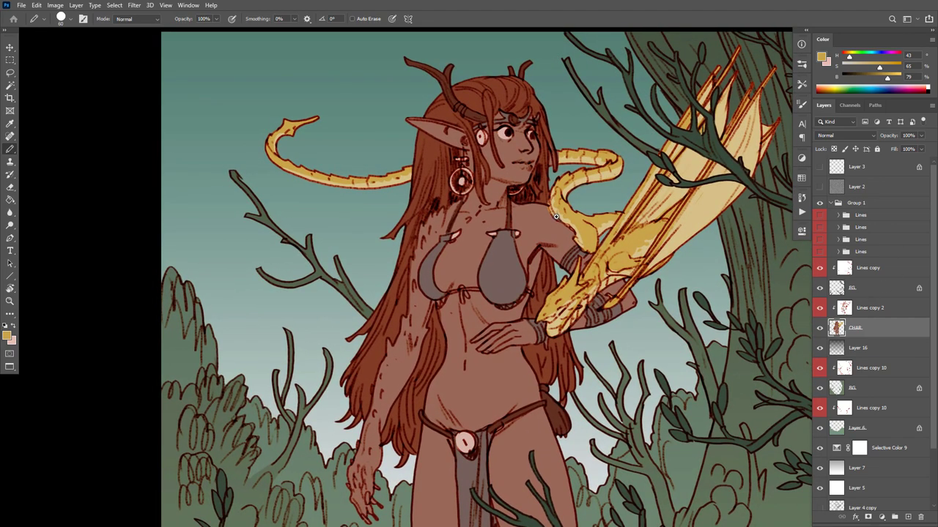
Sample the face's skin tone, adjust it to saturation 52 and brightness 56, and paint the lips and pointed ear with it
scroll(525, 163, up, 2)
alt+click(485, 163)
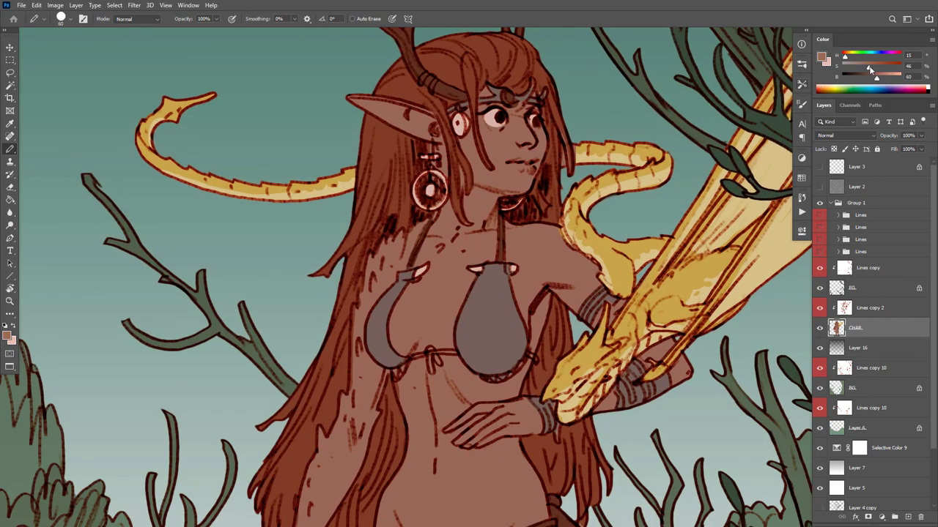
drag(871, 67, 873, 77)
drag(529, 168, 510, 164)
mouse_move(423, 117)
mouse_down()
mouse_move(362, 102)
mouse_move(434, 137)
mouse_move(351, 100)
mouse_up()
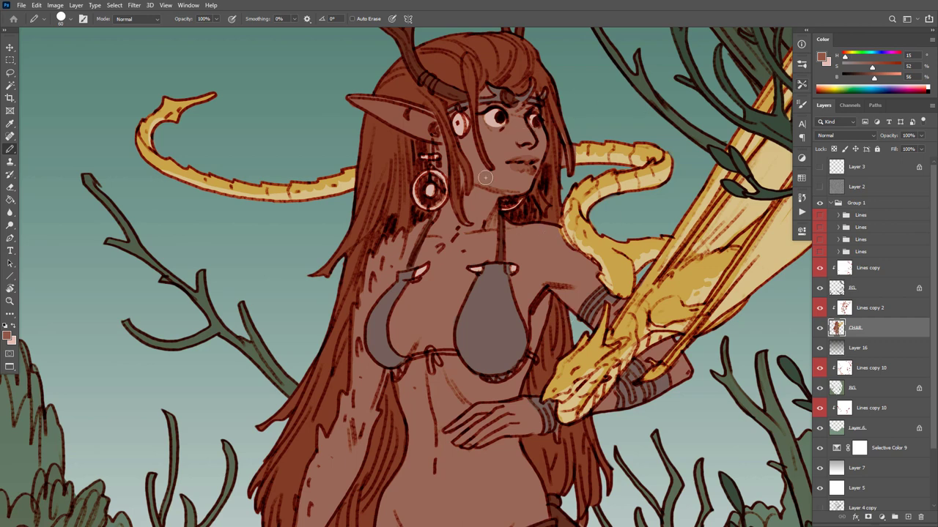
Shift the tint to a redder tone of hue 5, saturation 54, brightness 58 and recolour the lips and ear
drag(591, 281, 629, 319)
drag(875, 65, 877, 65)
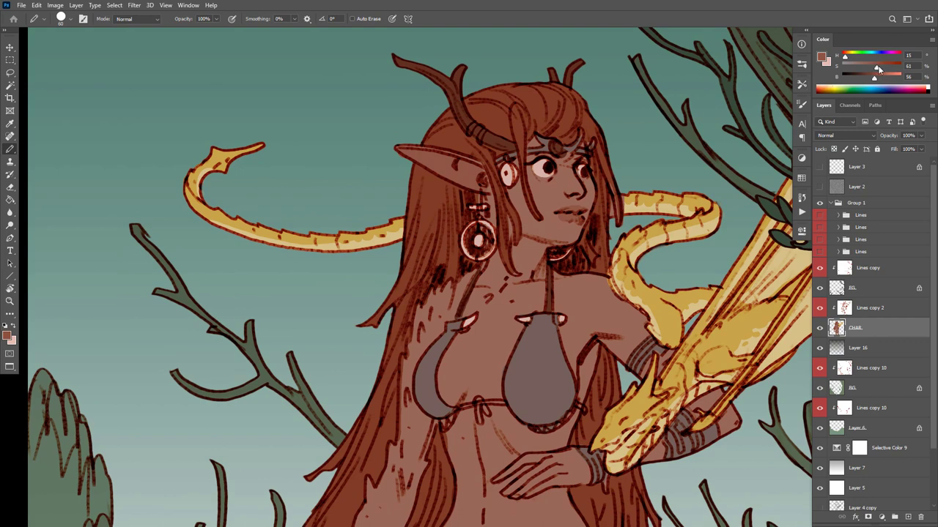
key(g)
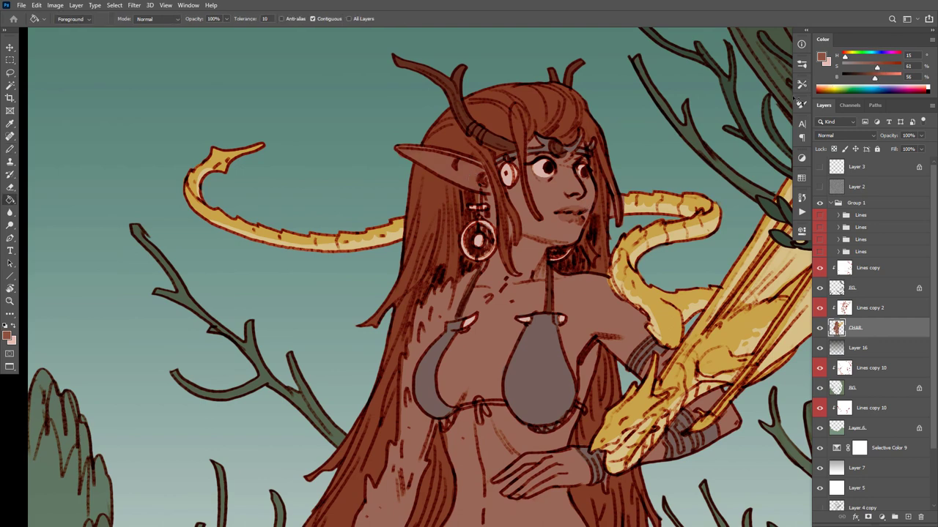
click(845, 58)
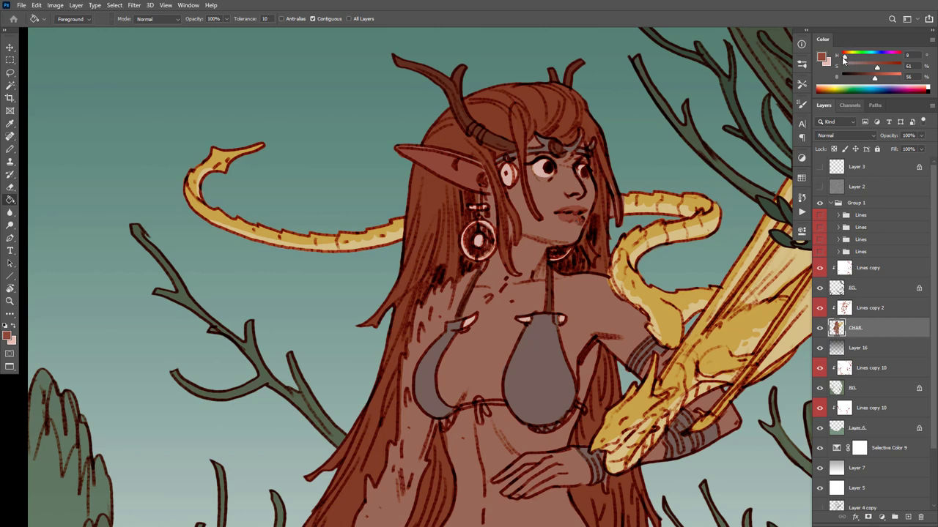
drag(843, 60, 841, 60)
alt+click(574, 237)
key(2)
alt+click(568, 217)
key(0)
drag(600, 292, 513, 292)
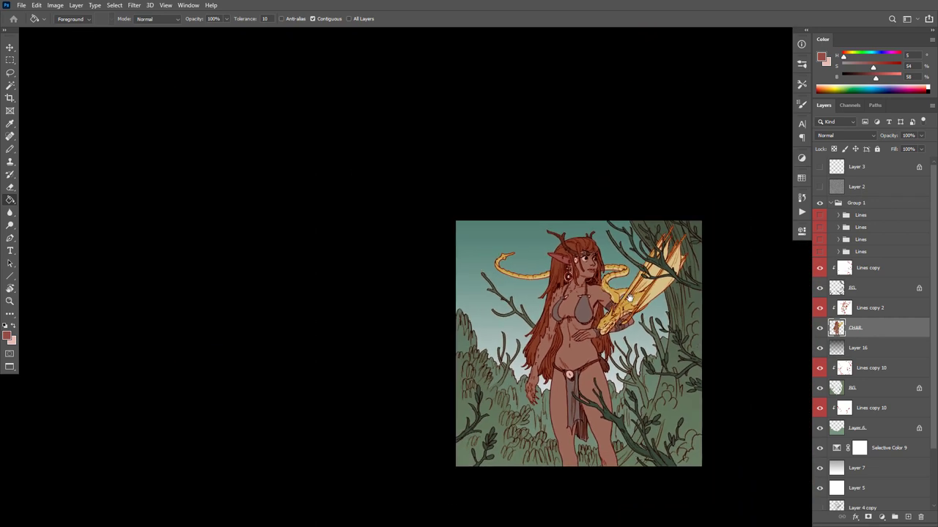
scroll(617, 288, up, 10)
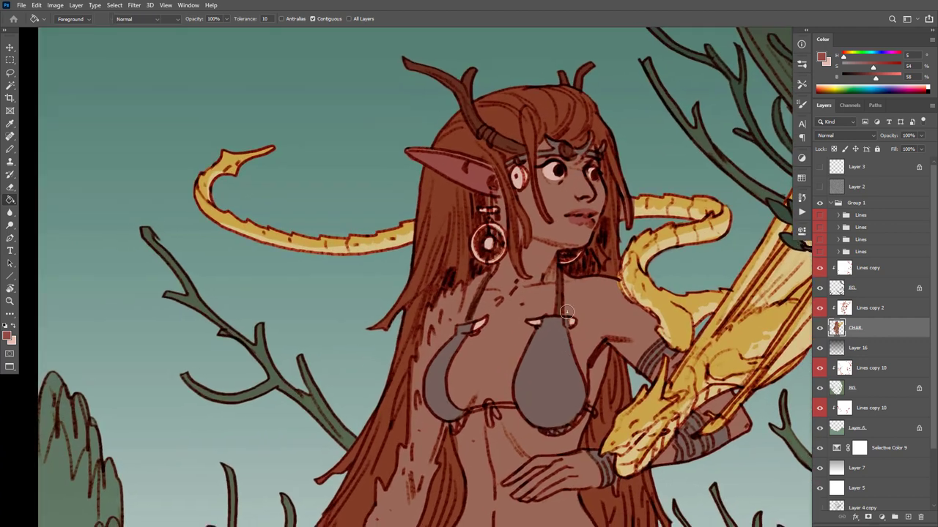
Paint the cord between the top's cups in the neck strap's dark brown and resample the arm's skin tone
key(b)
alt+click(564, 306)
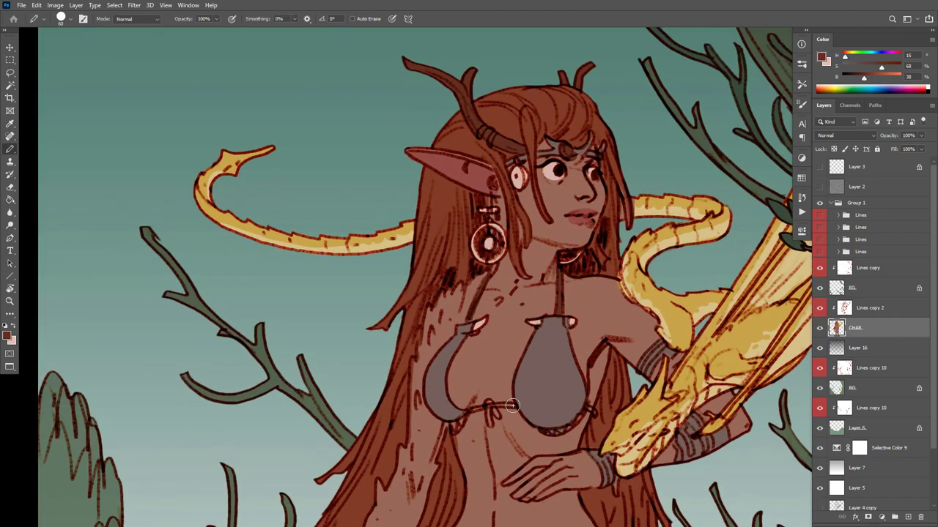
mouse_move(511, 404)
mouse_down()
mouse_move(488, 407)
mouse_move(489, 421)
mouse_move(493, 411)
mouse_move(498, 417)
mouse_move(490, 423)
mouse_move(470, 411)
mouse_up()
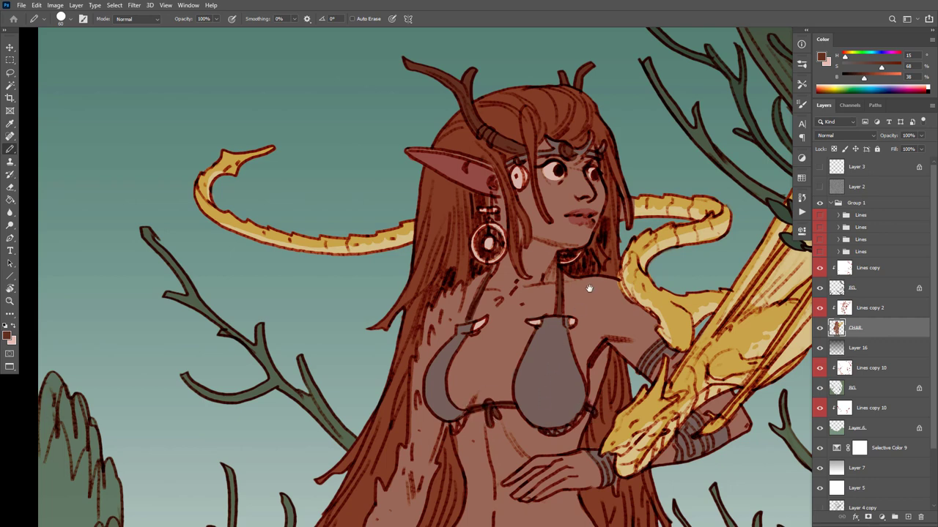
mouse_move(589, 288)
mouse_down()
mouse_move(619, 219)
mouse_move(605, 295)
mouse_move(620, 327)
mouse_move(599, 63)
mouse_up()
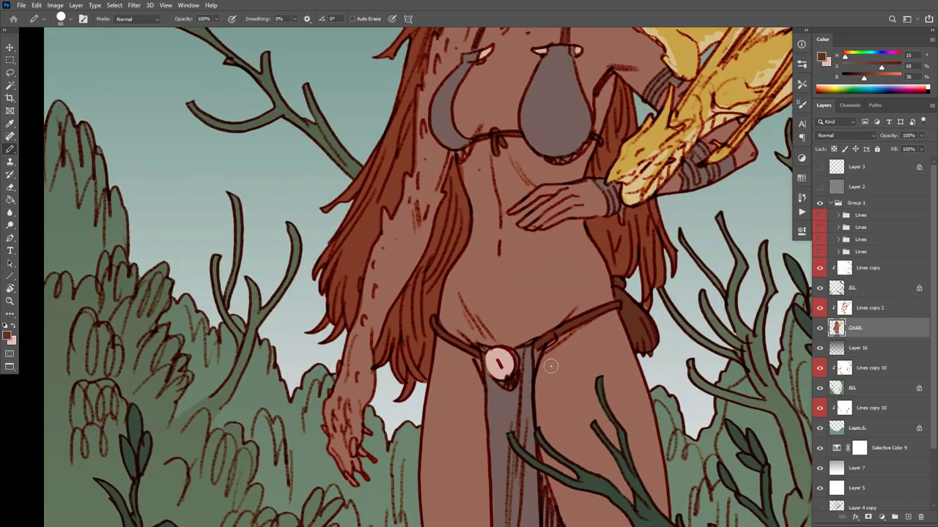
mouse_move(605, 363)
mouse_down()
mouse_move(592, 278)
mouse_move(605, 245)
mouse_move(598, 425)
mouse_move(599, 401)
mouse_up()
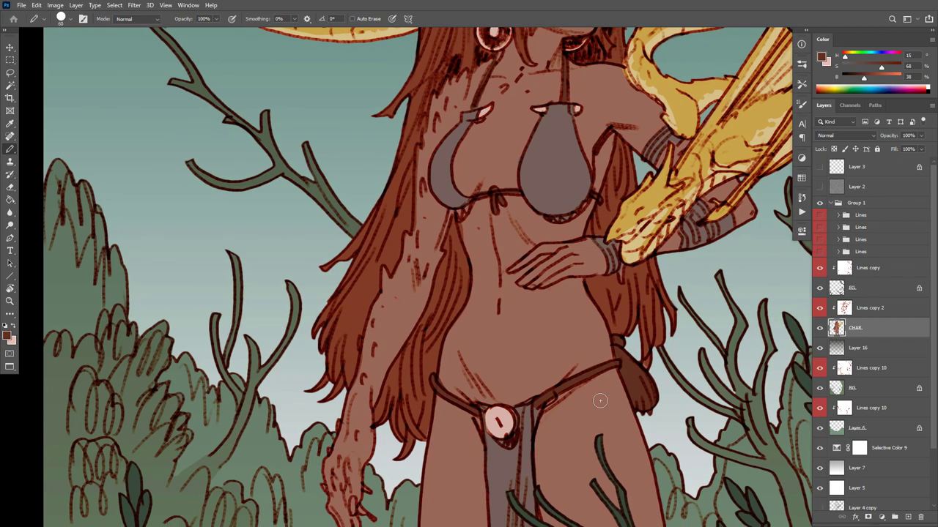
alt+click(425, 156)
drag(446, 222, 351, 222)
drag(606, 341, 607, 361)
scroll(595, 314, up, 3)
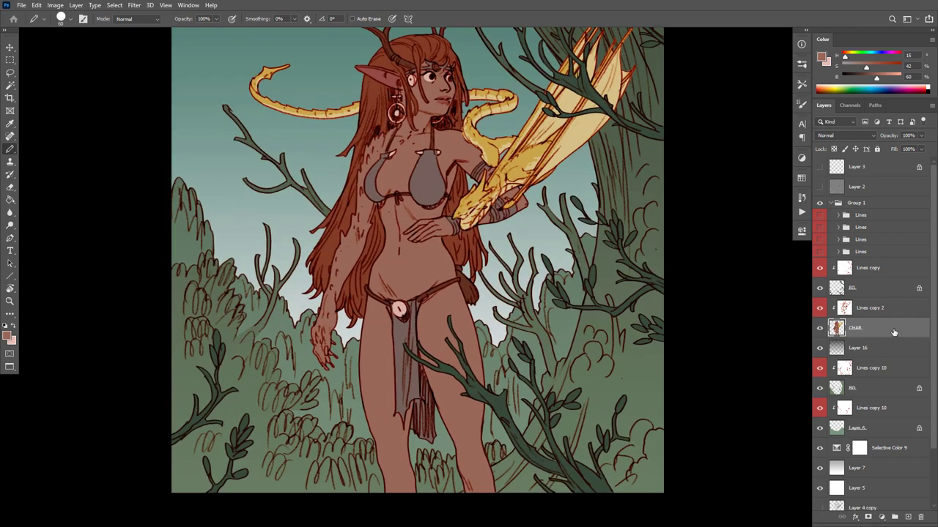
Select all the red hair by colour on the isolated CHAR layer with Contiguous off, and hide the selection outline
alt+click(819, 328)
drag(488, 254, 519, 338)
key(w)
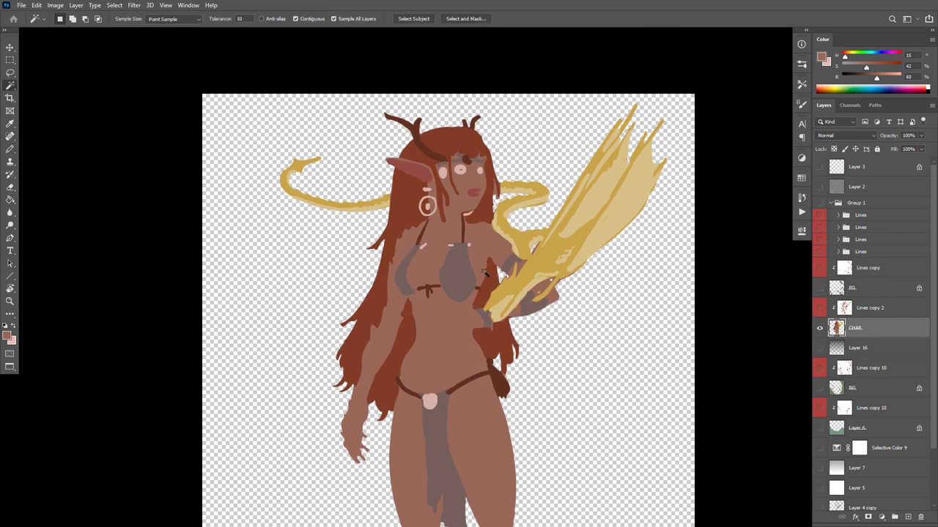
click(466, 137)
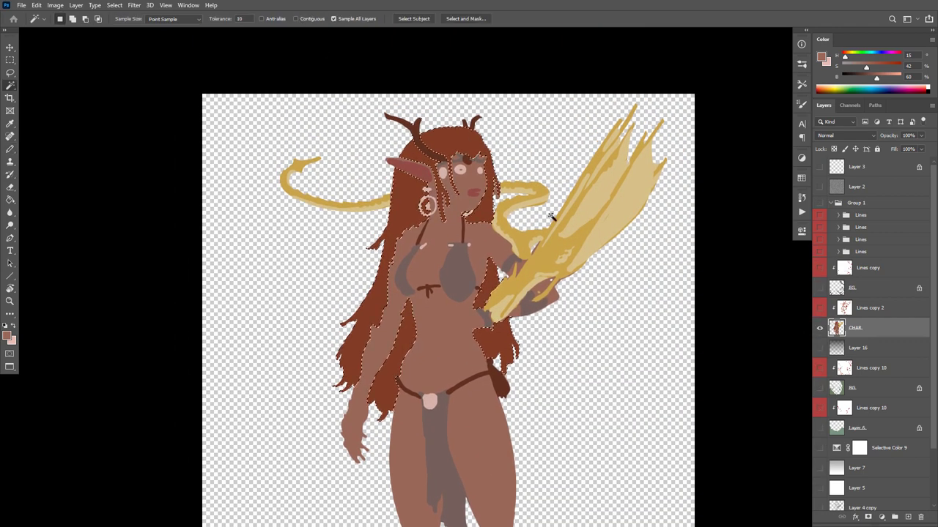
alt+click(820, 327)
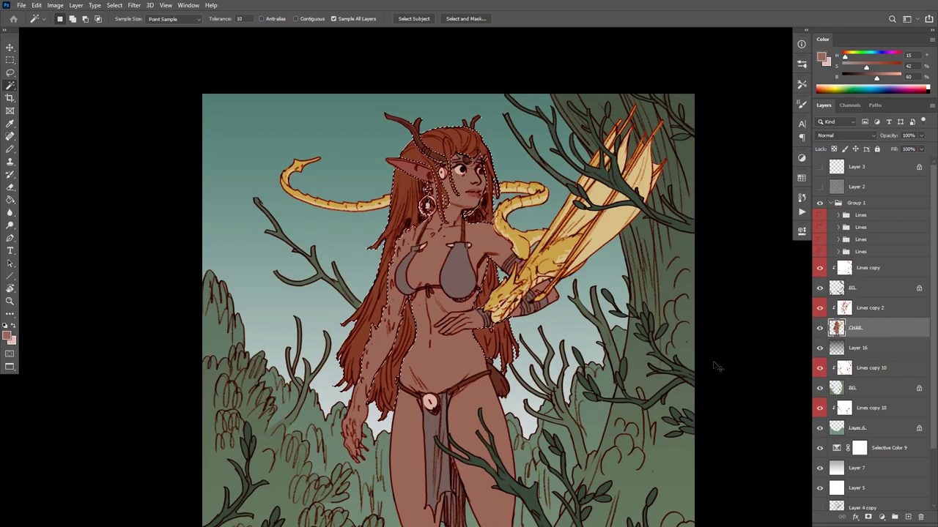
key(ctrl+d)
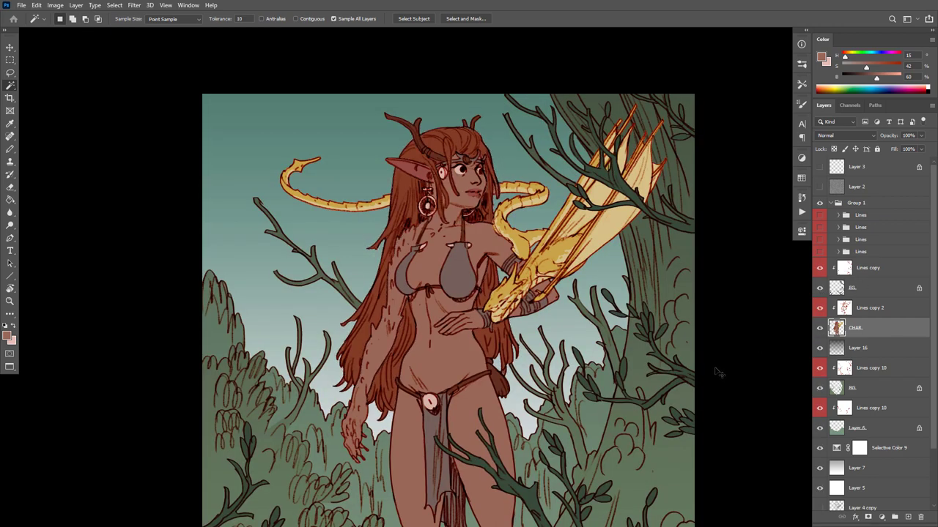
key(ctrl+u)
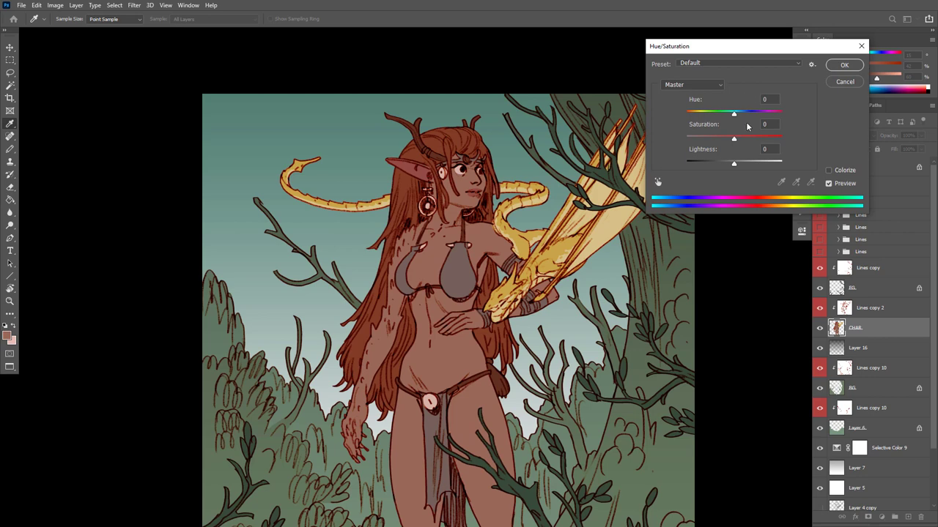
drag(733, 116, 678, 115)
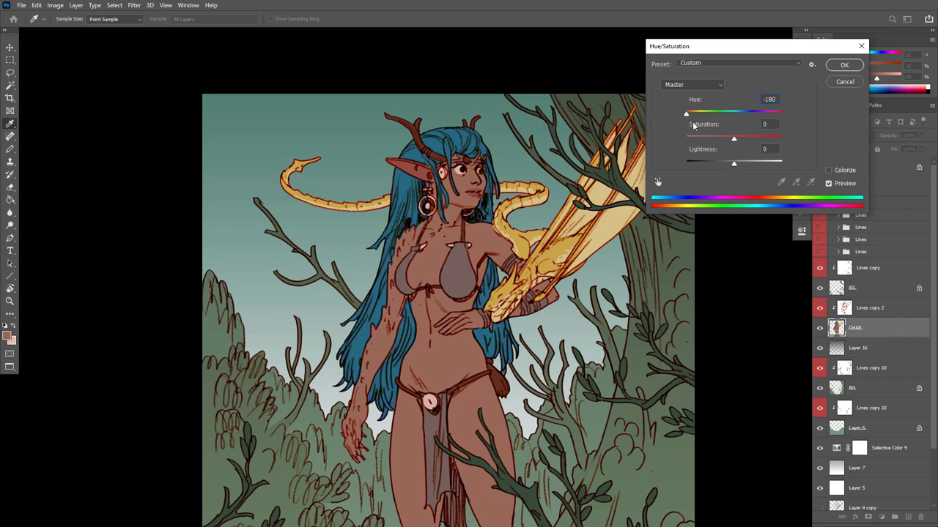
drag(686, 115, 729, 139)
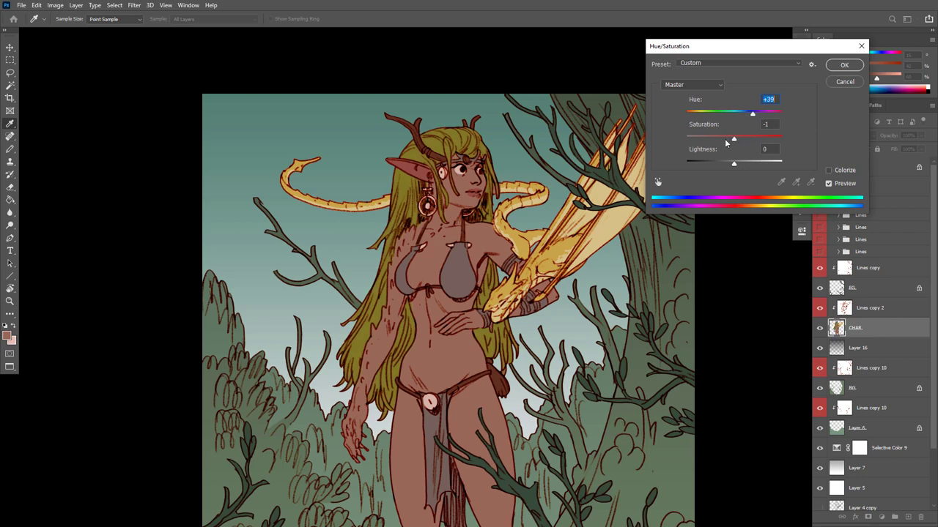
click(756, 162)
mouse_move(756, 163)
mouse_down()
mouse_move(744, 139)
mouse_move(759, 140)
mouse_move(745, 139)
mouse_move(767, 165)
mouse_up()
alt+click(559, 314)
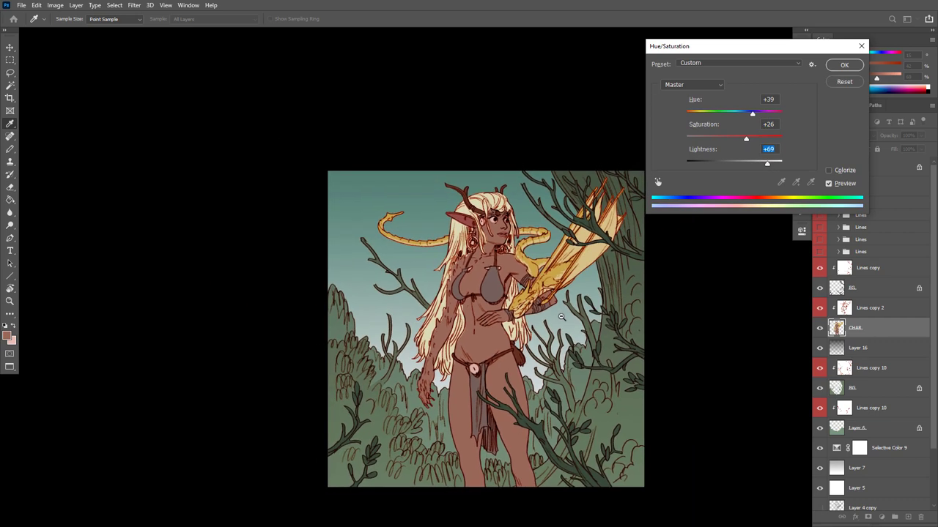
drag(599, 316, 600, 323)
ctrl+click(599, 306)
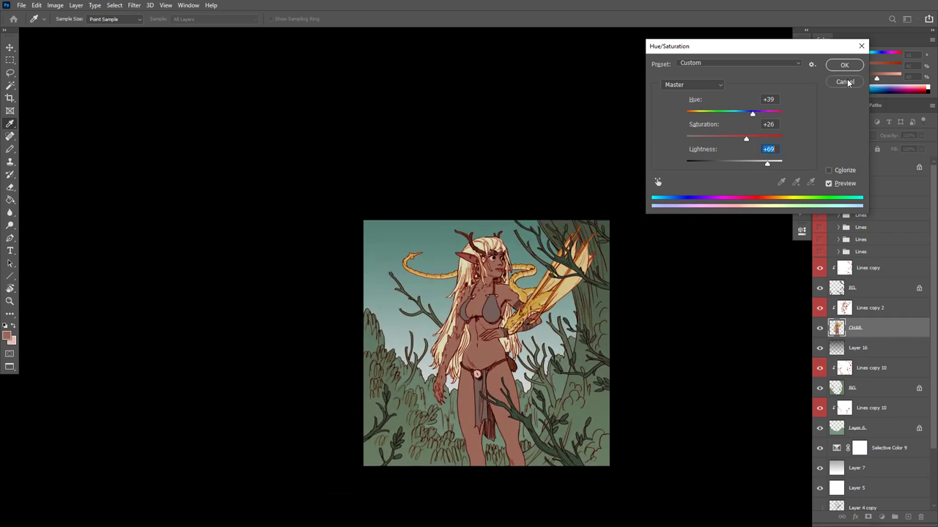
click(846, 80)
Sample the top's grey-brown colour and fill the selected hair with it
drag(506, 274, 596, 328)
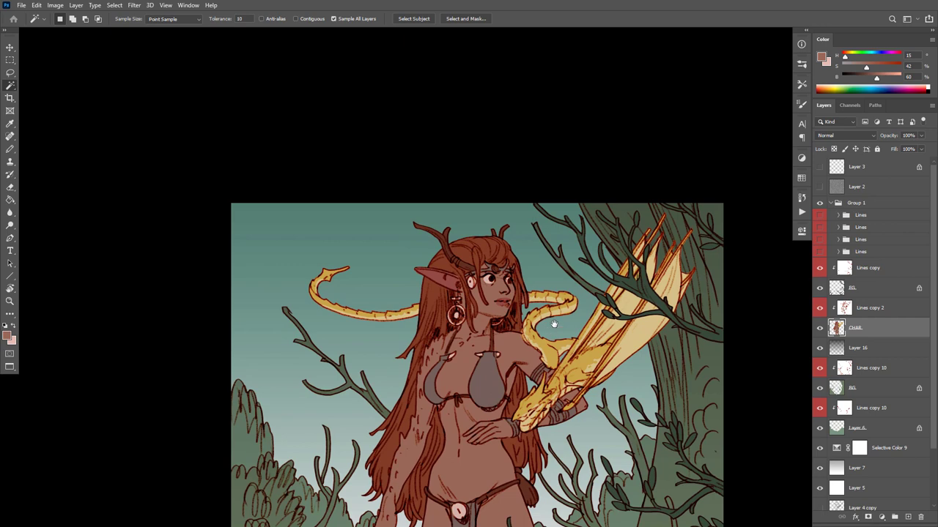
drag(492, 384, 520, 314)
key(b)
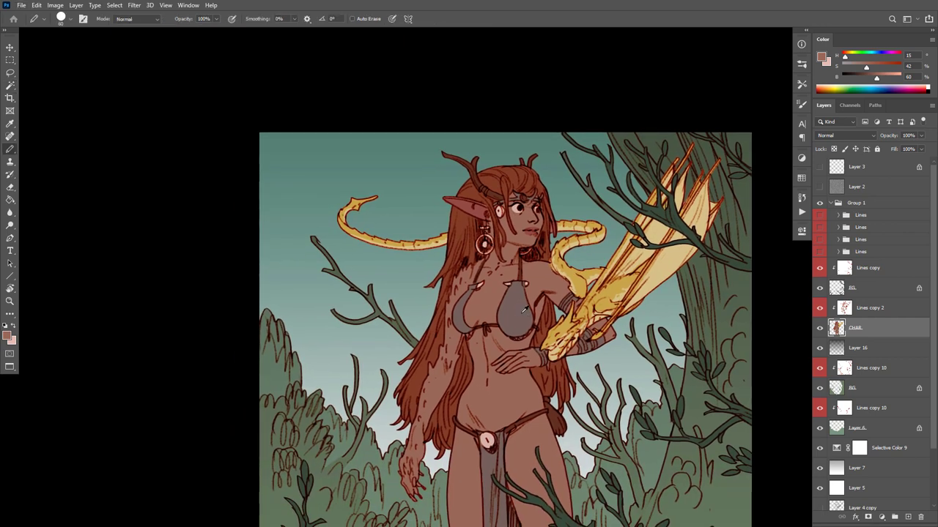
alt+click(524, 313)
key(alt+BackSpace)
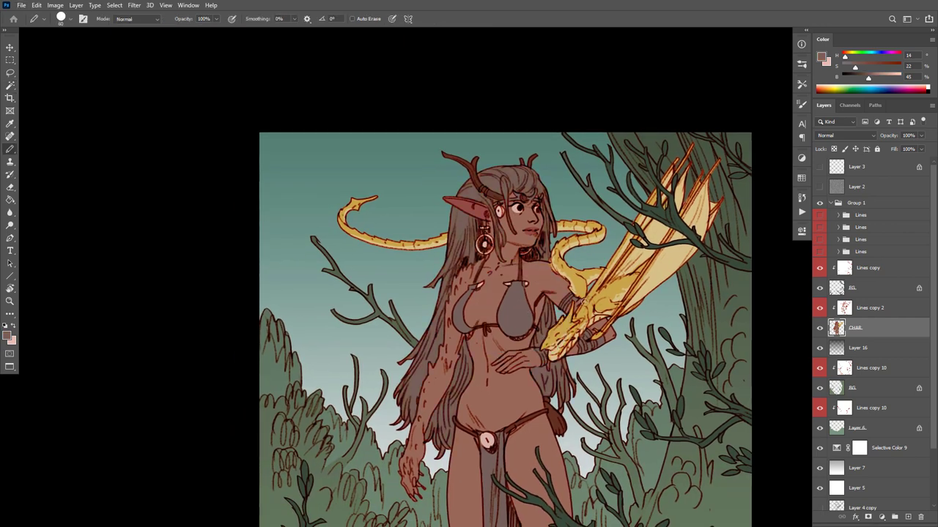
Adjust the selected hair with Hue/Saturation, changing its saturation and setting the lightness to -8
scroll(589, 311, down, 5)
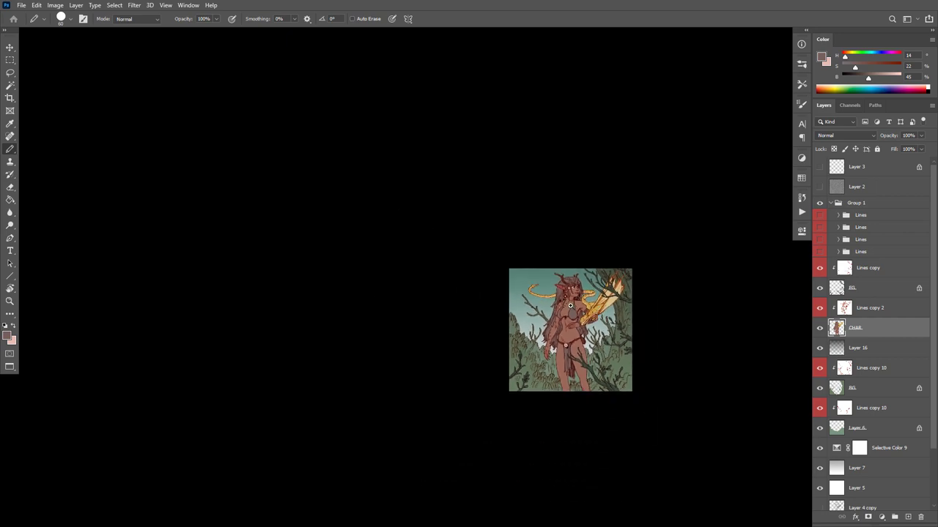
scroll(569, 312, up, 5)
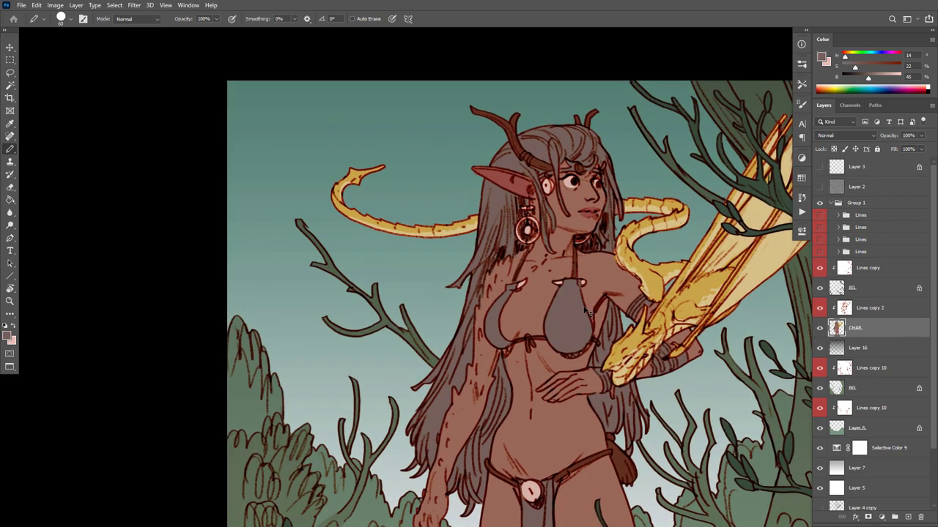
key(ctrl+u)
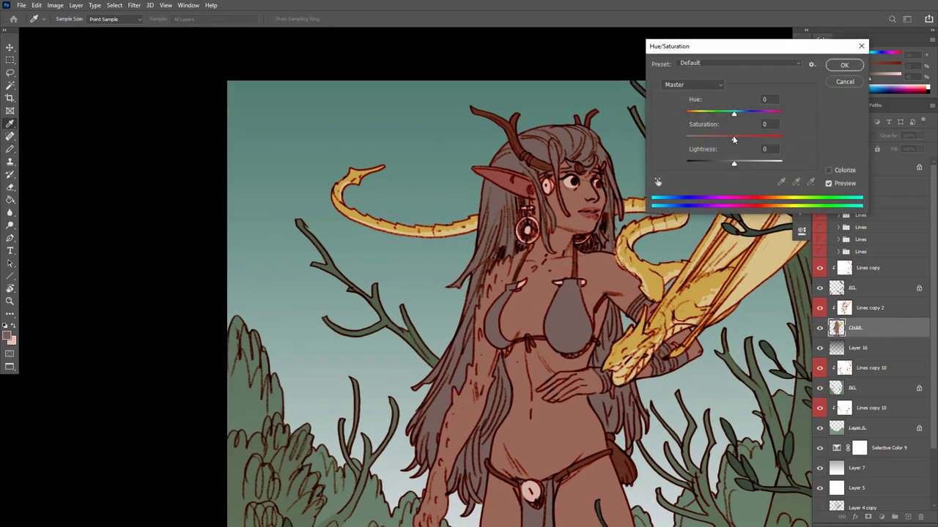
drag(734, 164, 730, 164)
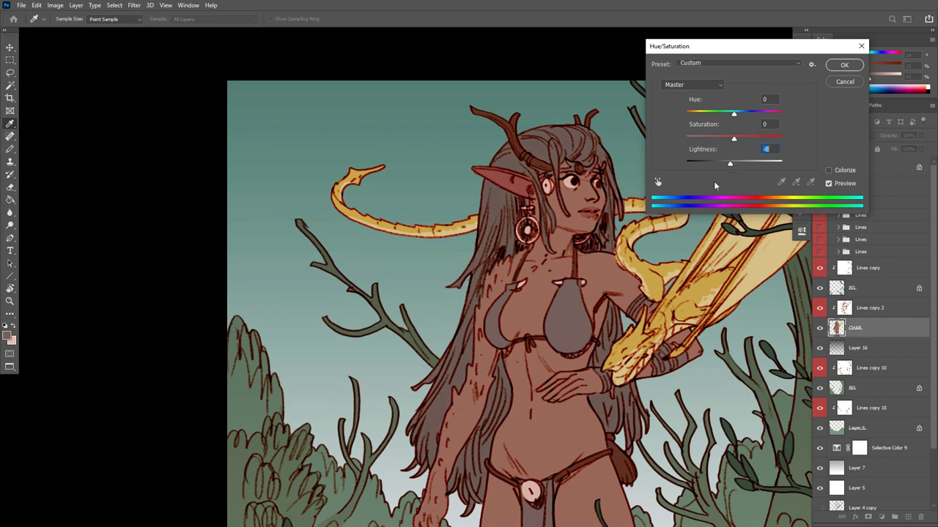
scroll(662, 397, down, 5)
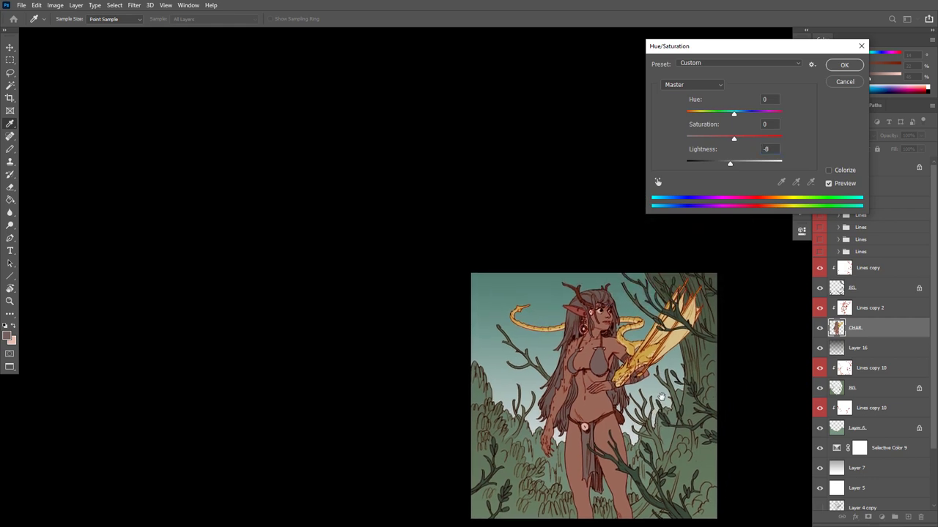
drag(733, 139, 788, 108)
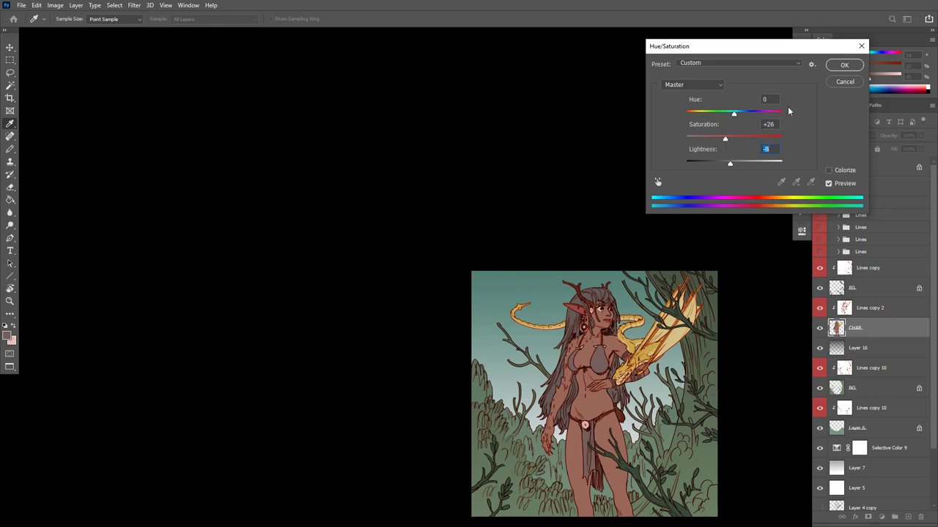
click(842, 65)
scroll(642, 370, up, 2)
drag(643, 371, 541, 239)
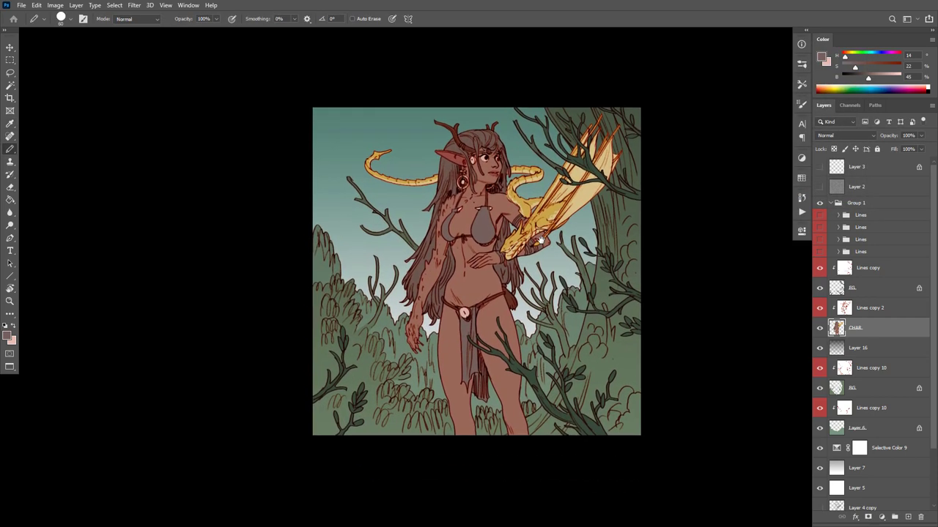
scroll(540, 240, up, 1)
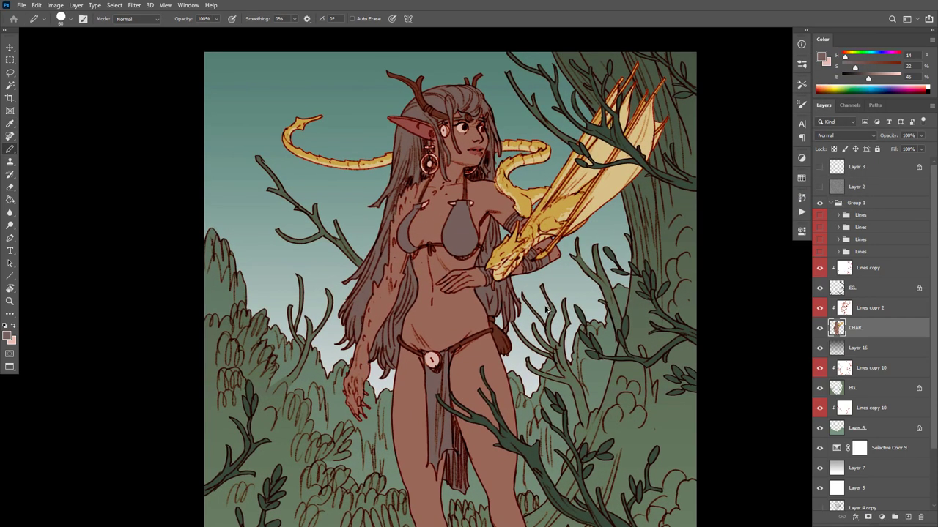
Sample the original red hair colour from the earlier state, restore the grey-brown hair and fill it with that red
key(ctrl+z)
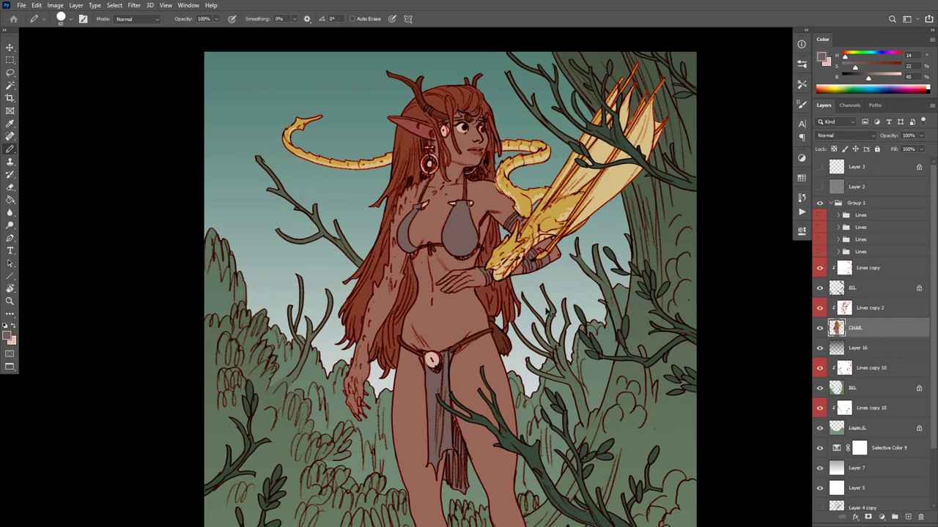
key(ctrl+shift+z)
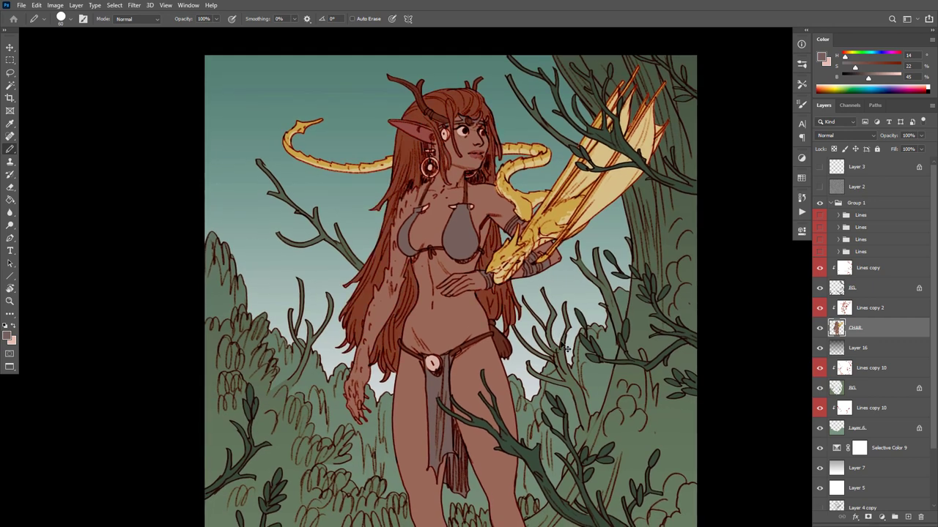
key(ctrl+z)
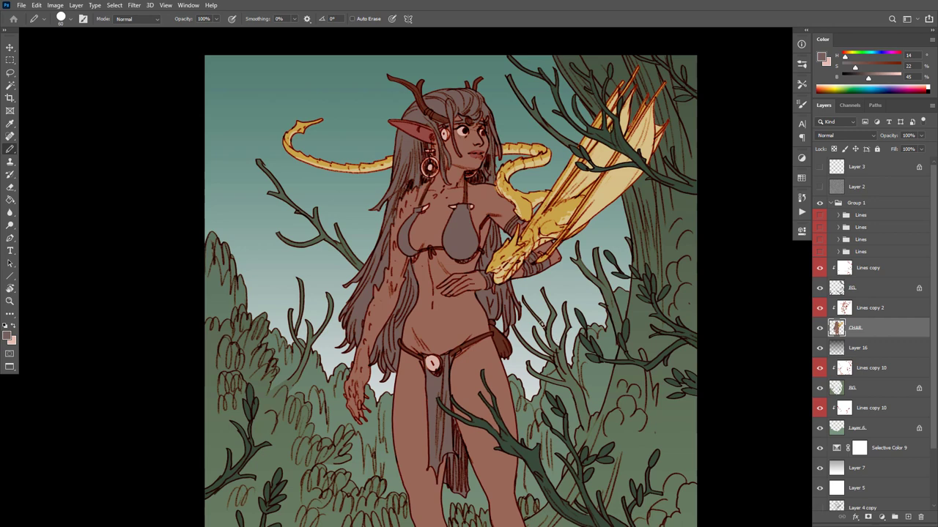
key(ctrl+shift+z)
alt+click(411, 142)
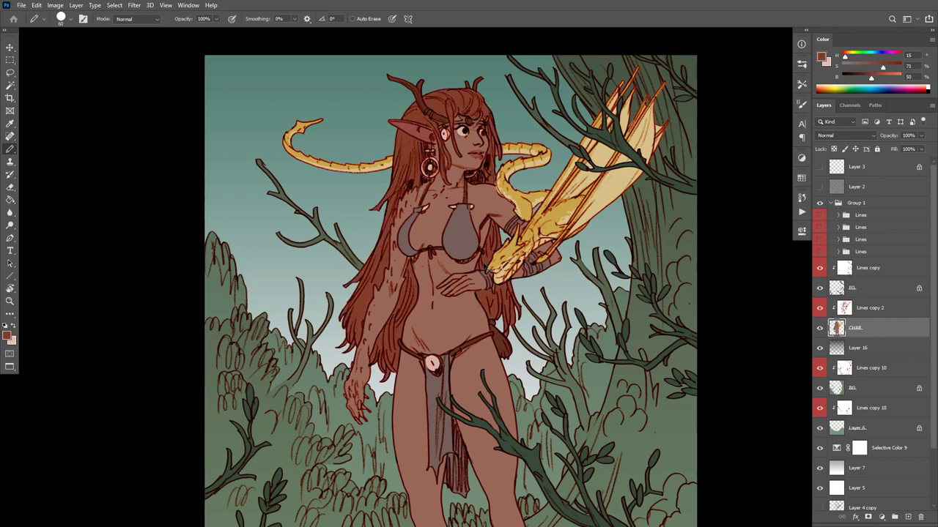
key(ctrl+z)
key(g)
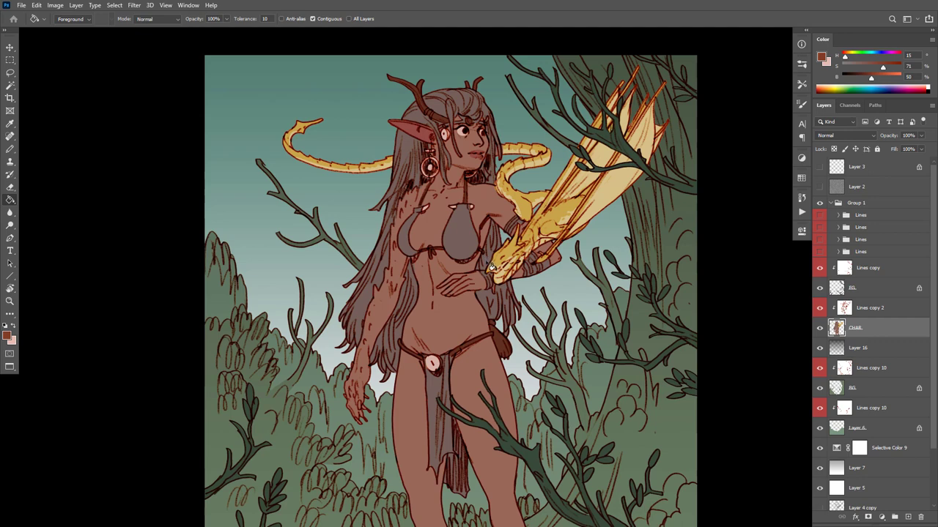
click(487, 261)
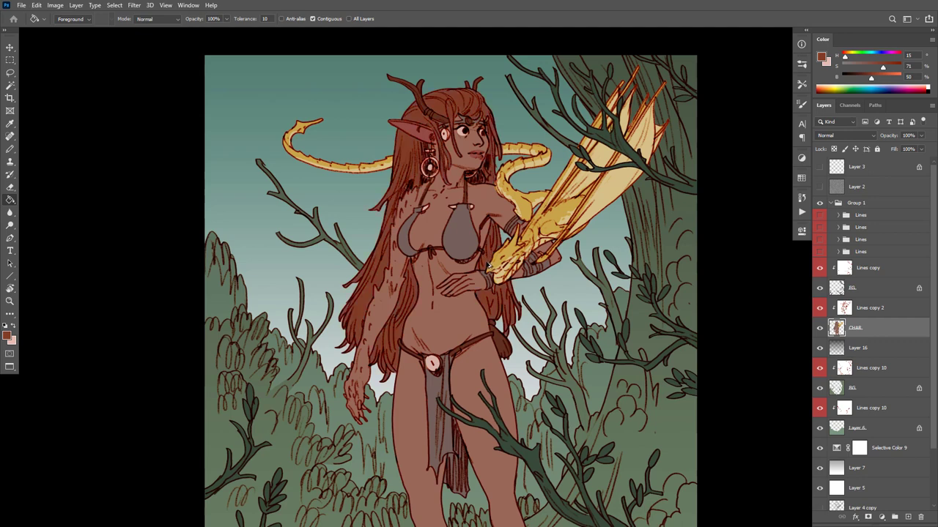
Fade the red hair fill to 43% opacity in Normal mode so it blends with the grey-brown
key(ctrl+shift+f)
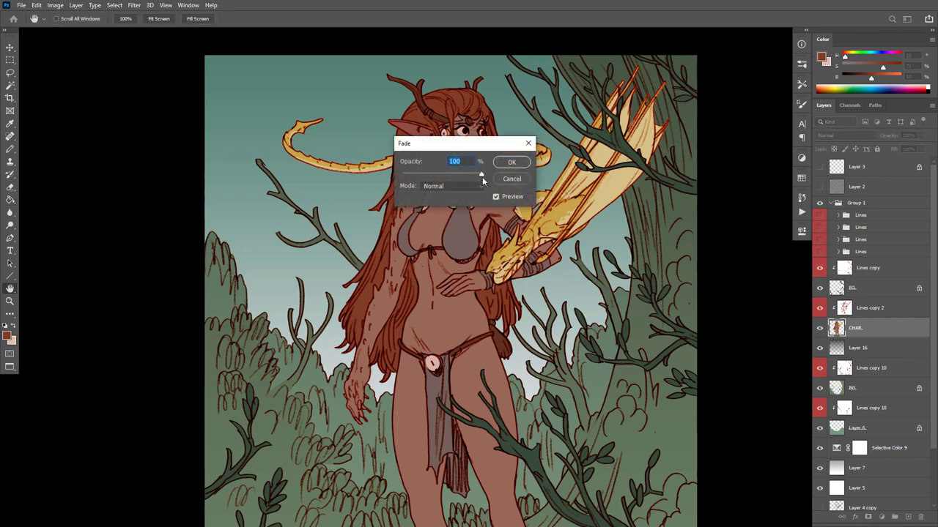
drag(489, 146, 730, 71)
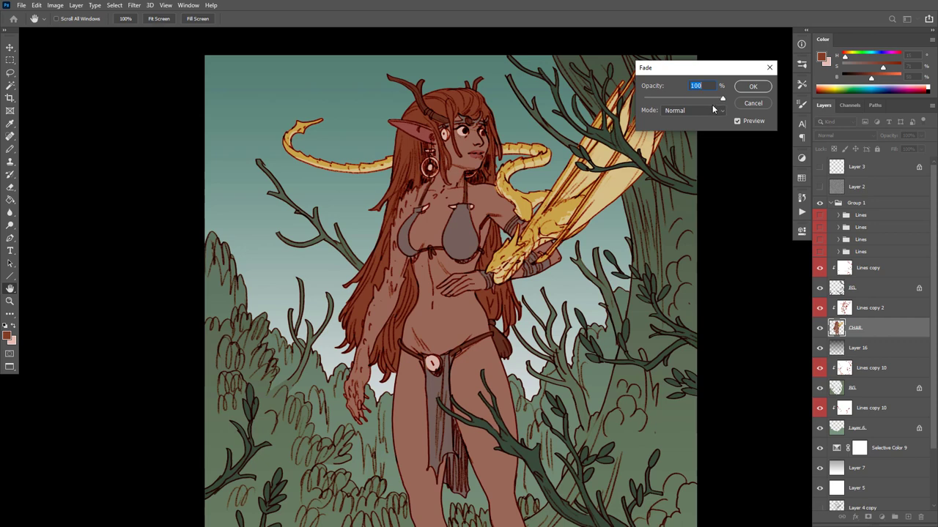
drag(720, 99, 690, 99)
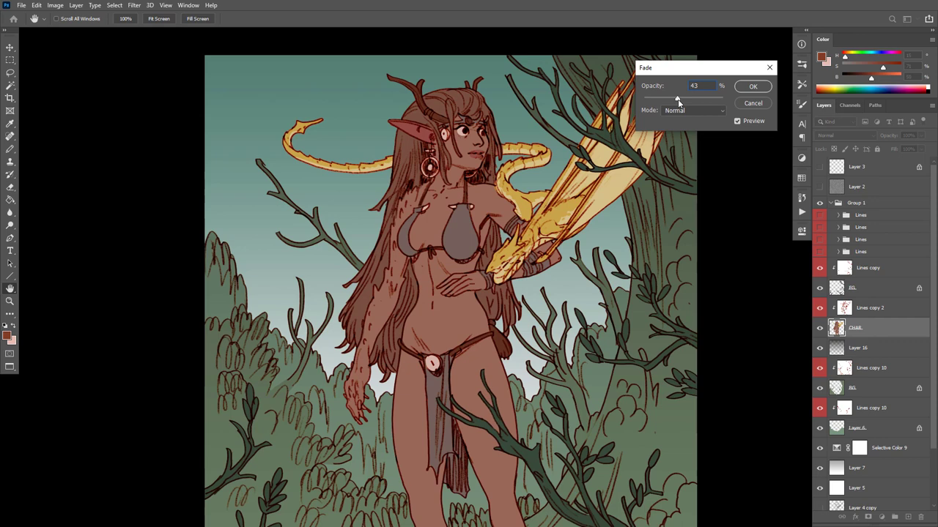
click(752, 87)
key(g)
Compare the faded brown hair with its full red and grey-brown versions at several view sizes, ending on the faded version
scroll(603, 301, down, 3)
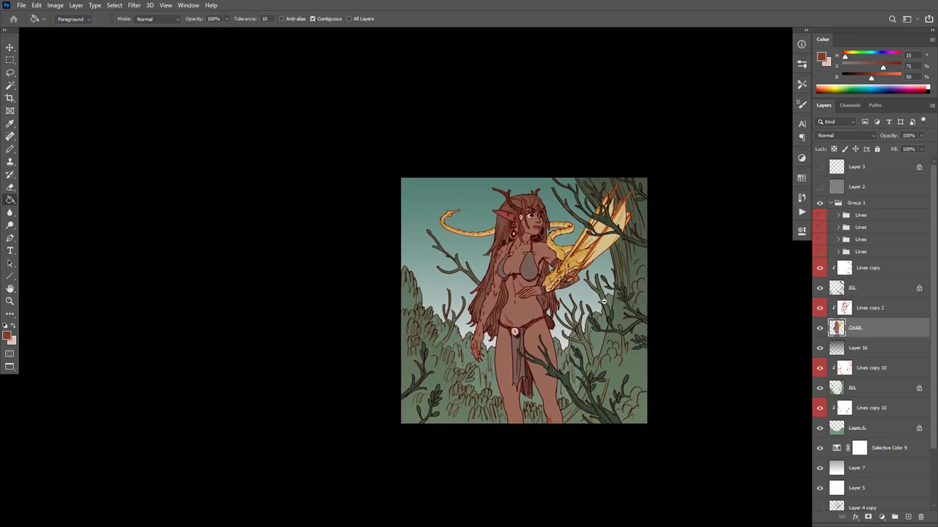
scroll(604, 301, down, 2)
scroll(590, 315, up, 3)
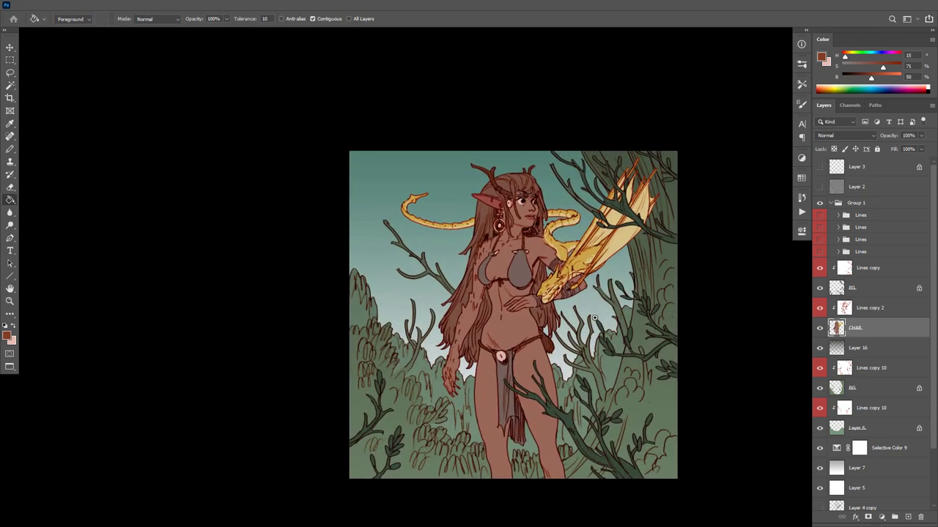
scroll(594, 318, up, 2)
drag(594, 317, 599, 341)
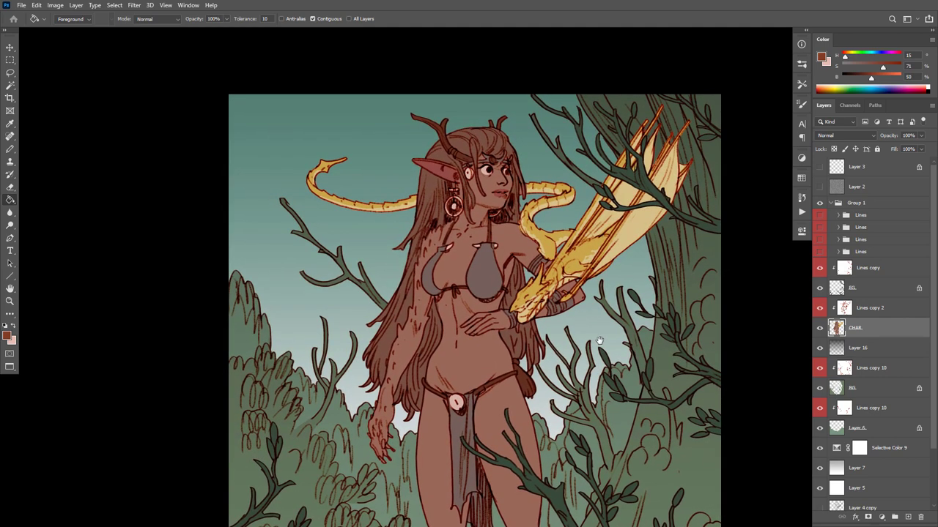
scroll(609, 344, down, 2)
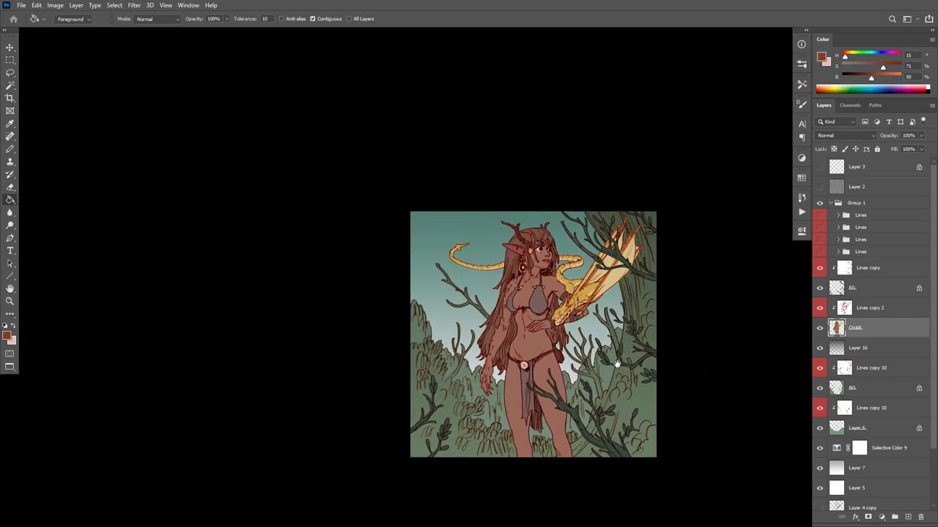
scroll(607, 346, up, 1)
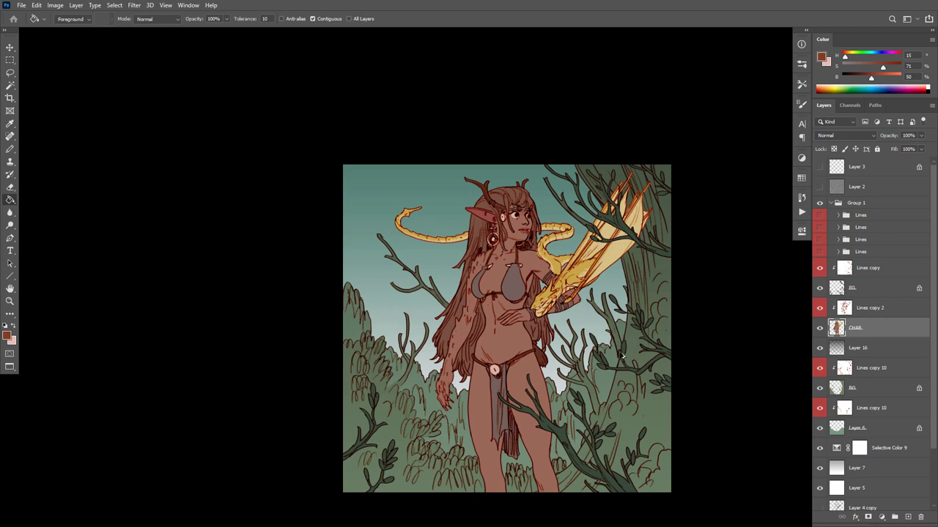
key(ctrl+shift+z)
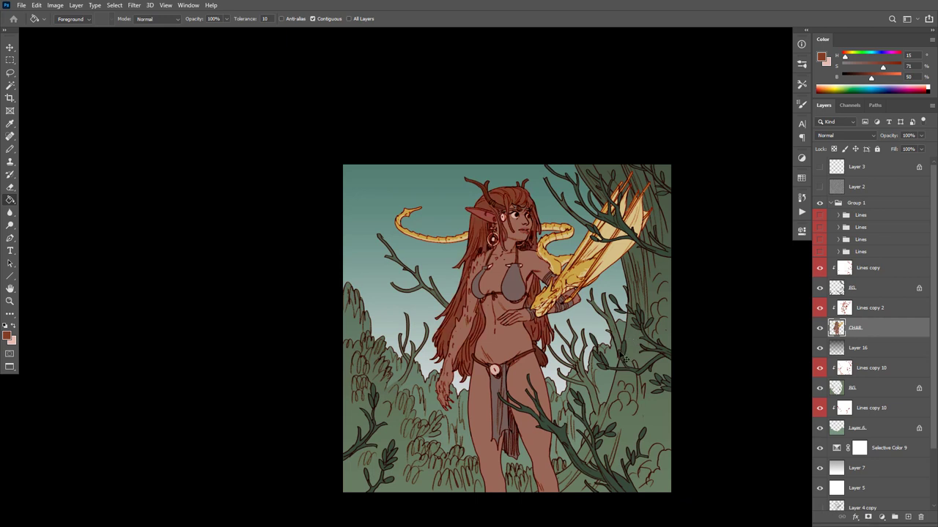
key(ctrl+z)
key(ctrl+shift+z)
key(ctrl+z)
key(ctrl+z)
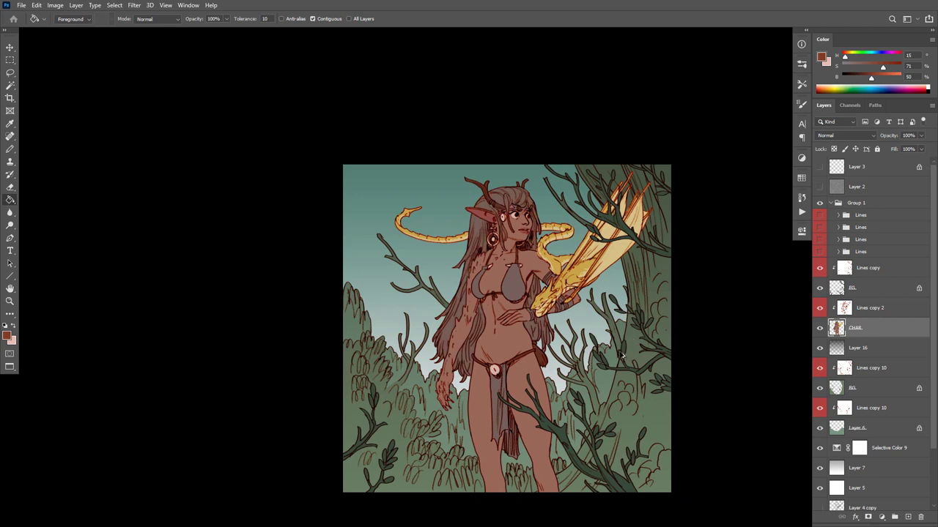
key(ctrl+shift+z)
key(ctrl+z)
scroll(629, 370, down, 1)
key(ctrl+shift+z)
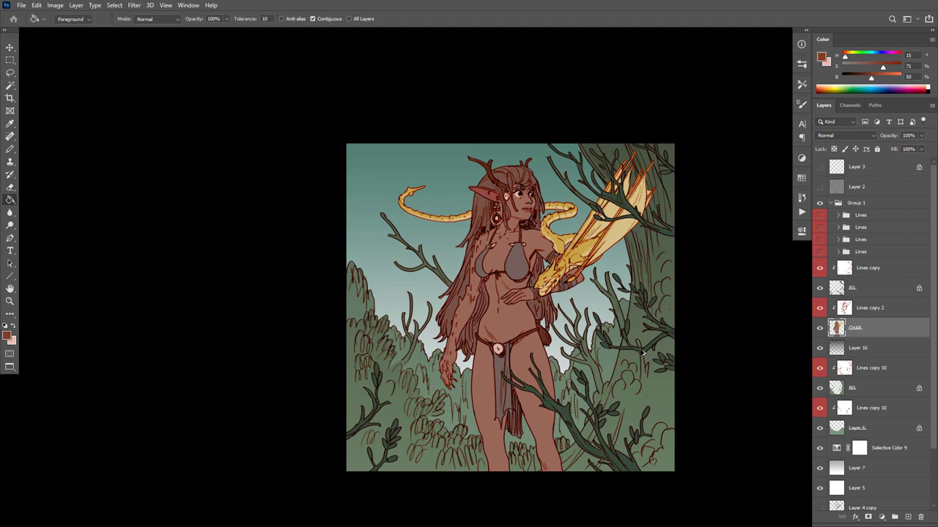
key(ctrl+shift+z)
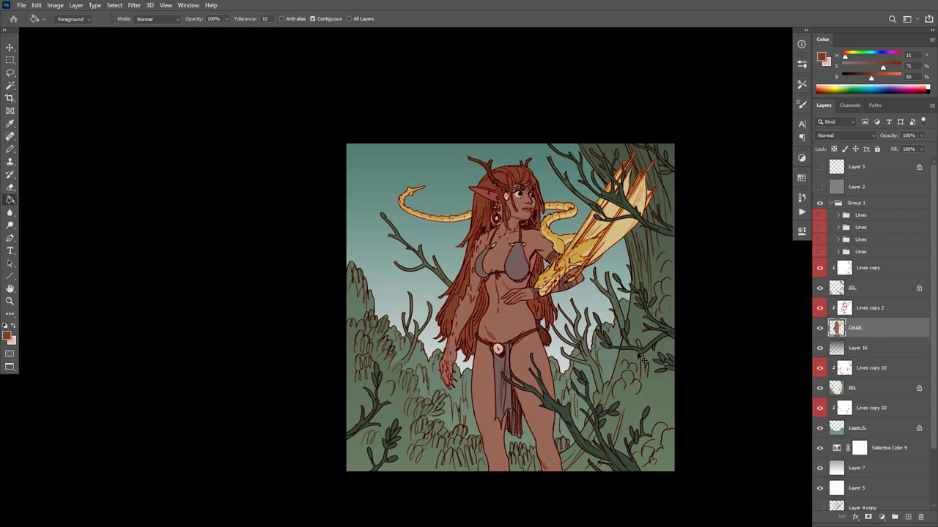
key(ctrl+z)
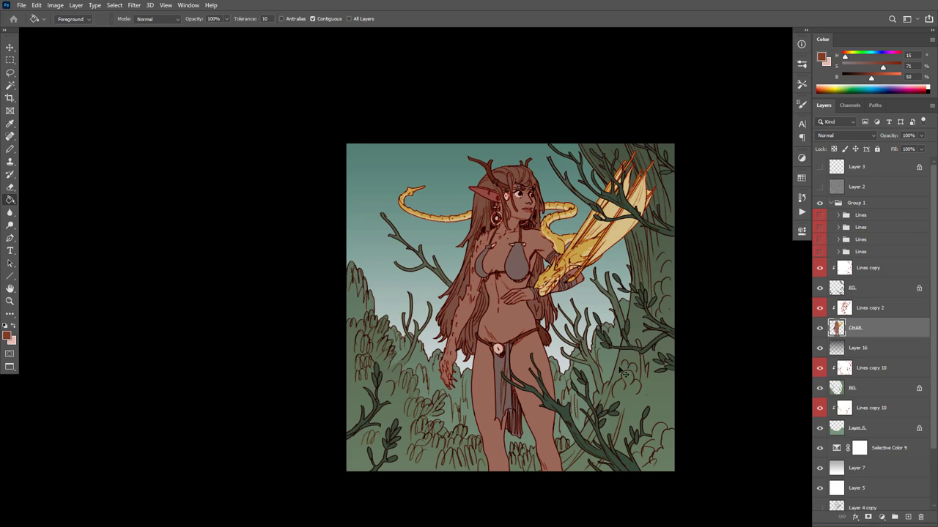
Switch back to the Pencil tool and sample the elf's skin tone beside her waist
drag(536, 245, 594, 214)
drag(590, 208, 594, 208)
scroll(595, 208, up, 3)
key(b)
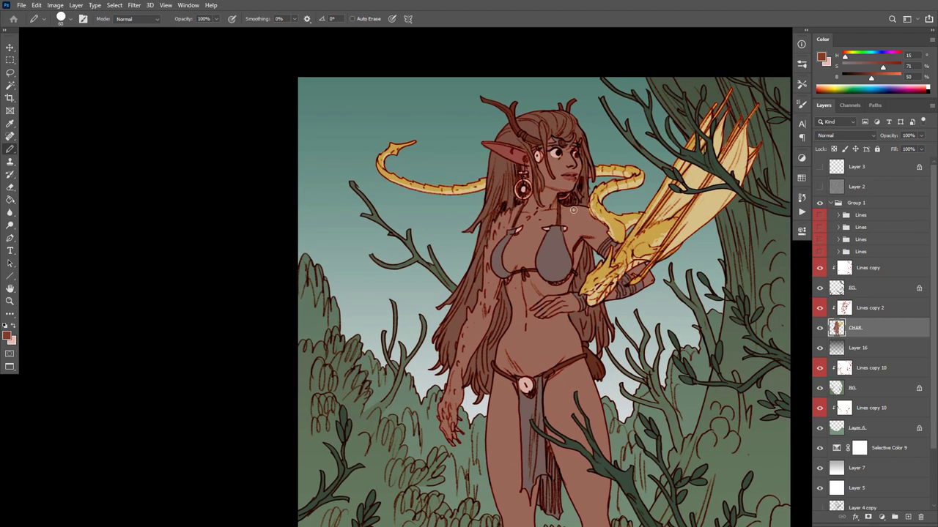
drag(594, 250, 592, 224)
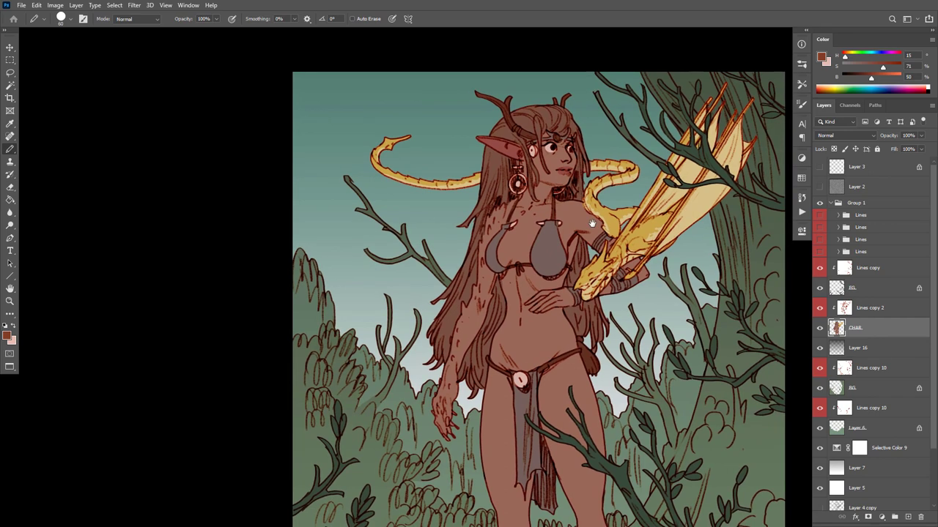
scroll(522, 315, up, 1)
alt+click(504, 281)
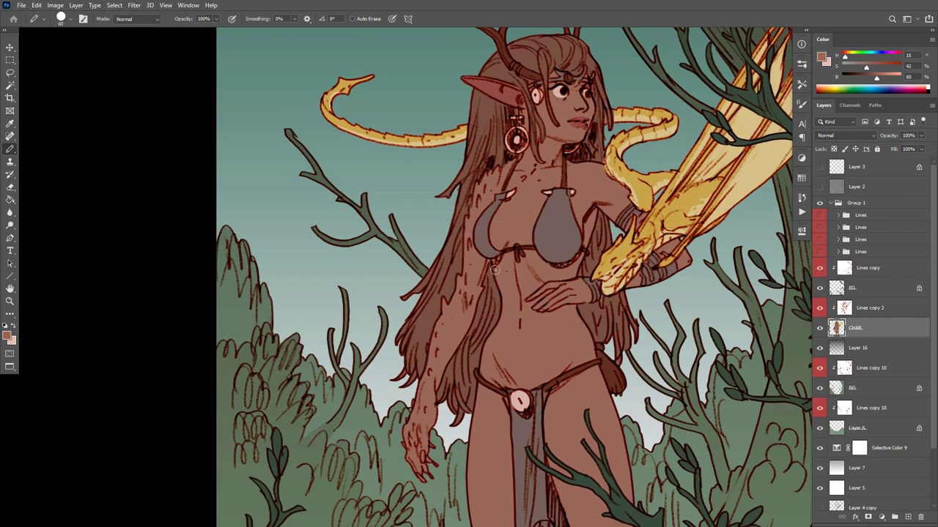
scroll(592, 347, down, 5)
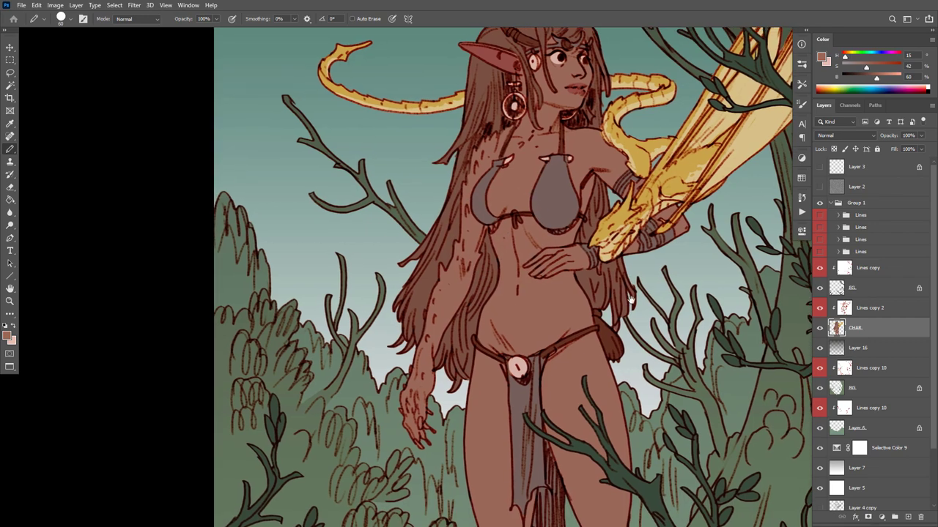
scroll(619, 324, up, 4)
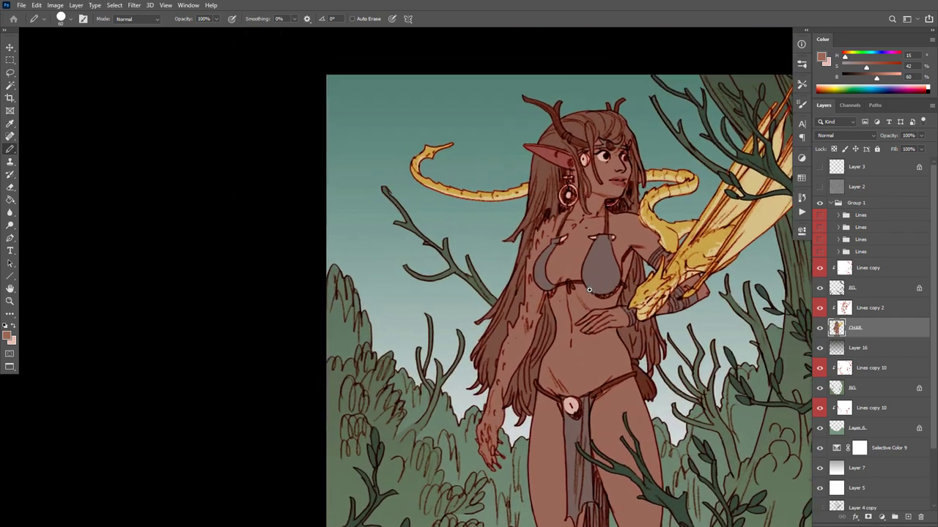
Sample the gold of the dragon's body and the hair's brown, finishing on the dragon's gold near the shoulder
alt+click(662, 233)
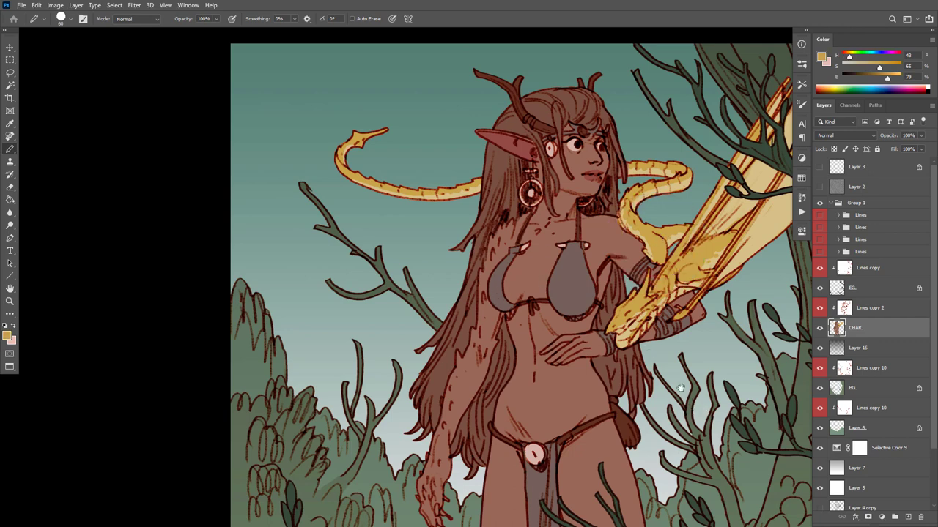
drag(678, 402, 654, 395)
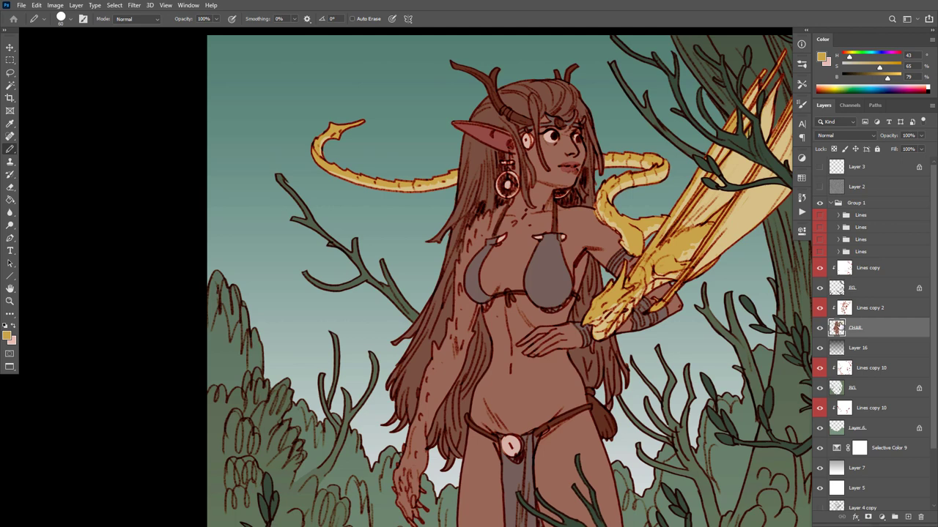
alt+click(444, 349)
alt+click(634, 236)
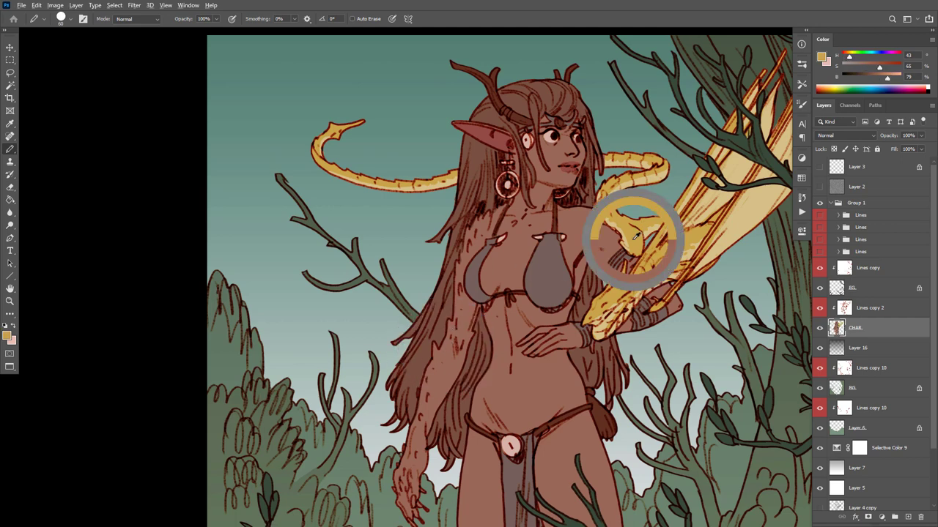
Paint gold scales down the elf's hanging arm from shoulder to wrist with the Pencil, starting at 50% opacity and continuing with the sampled tan-gold
key(5)
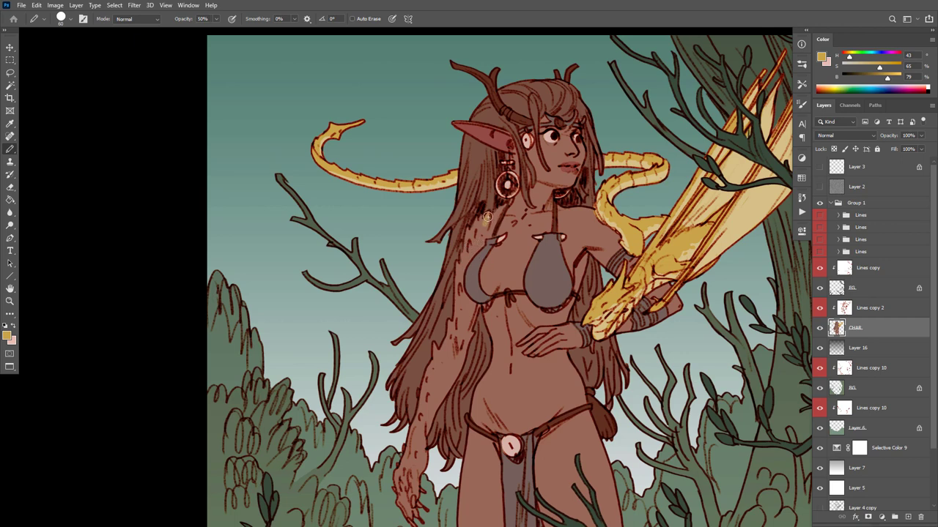
mouse_move(474, 229)
mouse_down()
mouse_move(454, 334)
mouse_move(441, 354)
mouse_move(434, 346)
mouse_move(436, 362)
mouse_move(448, 351)
mouse_move(439, 377)
mouse_up()
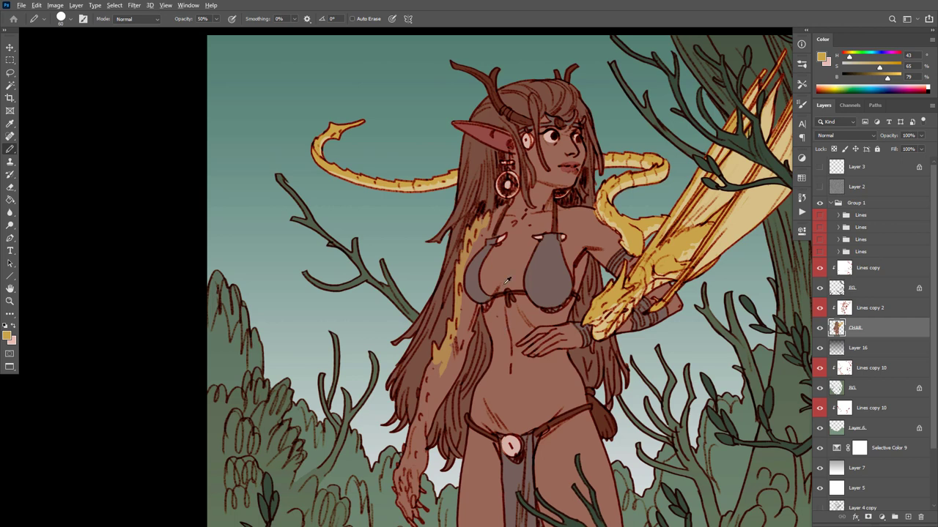
alt+click(463, 269)
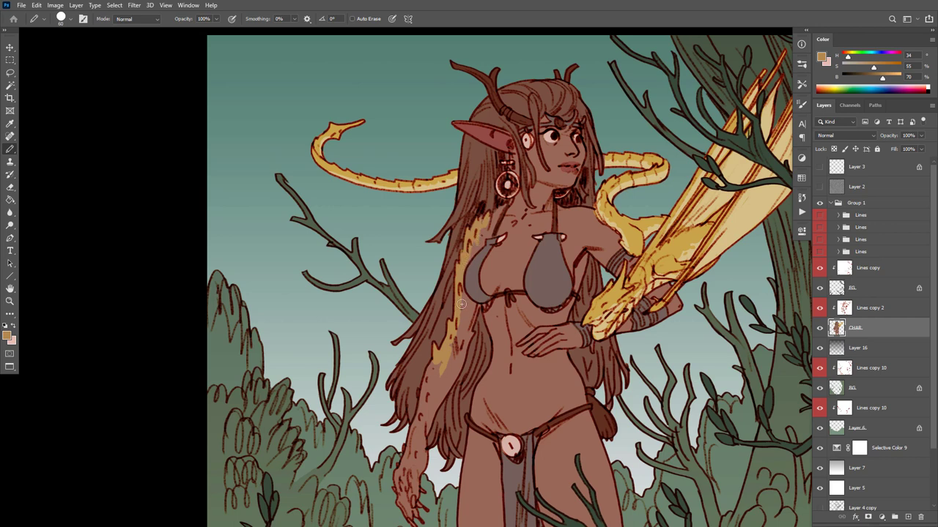
drag(484, 321, 509, 294)
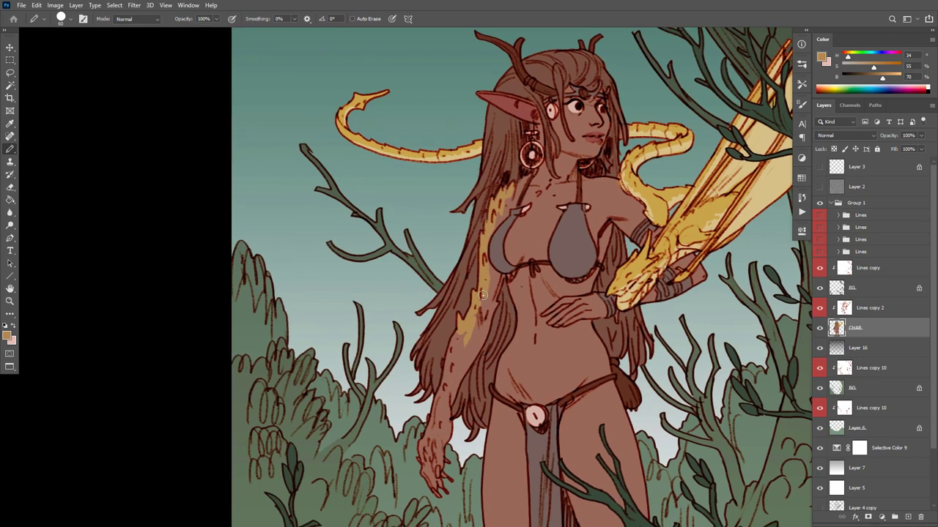
mouse_move(458, 334)
mouse_down()
mouse_move(450, 366)
mouse_move(477, 322)
mouse_up()
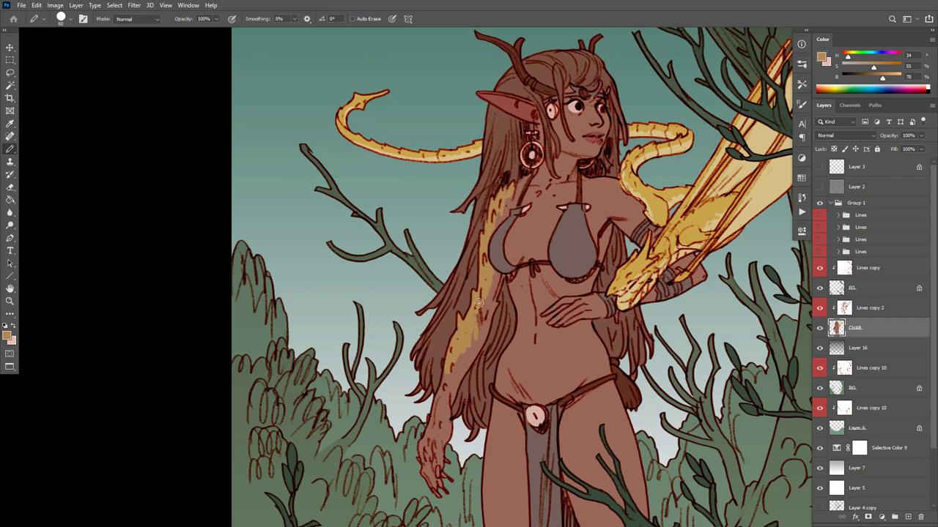
mouse_move(480, 304)
mouse_down()
mouse_move(429, 442)
mouse_move(465, 357)
mouse_up()
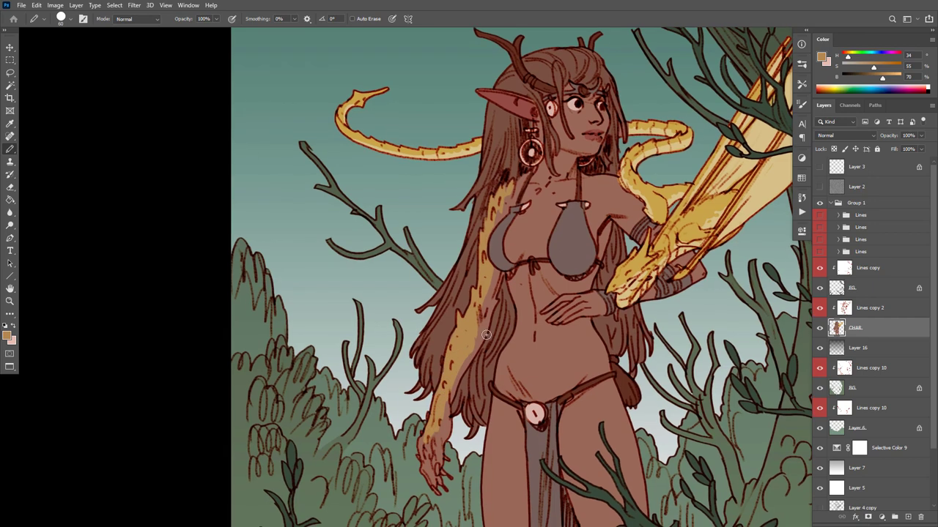
mouse_move(475, 319)
mouse_down()
mouse_move(469, 358)
mouse_move(486, 298)
mouse_move(475, 355)
mouse_up()
Sample the elf's skin tone and paint it along the inner edge of the gold upper arm
alt+click(495, 273)
mouse_move(490, 291)
mouse_down()
mouse_move(487, 308)
mouse_move(498, 221)
mouse_up()
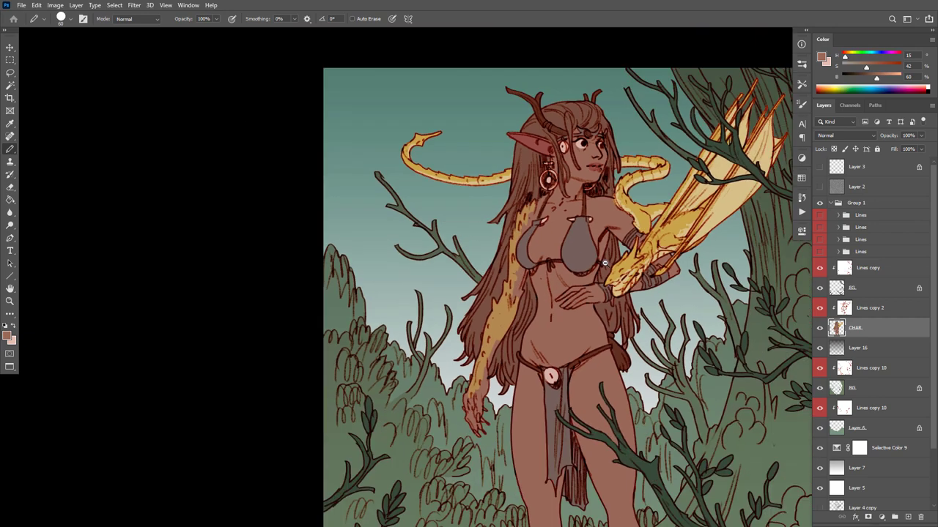
scroll(601, 261, down, 4)
drag(612, 271, 607, 270)
ctrl+click(584, 281)
ctrl+click(585, 282)
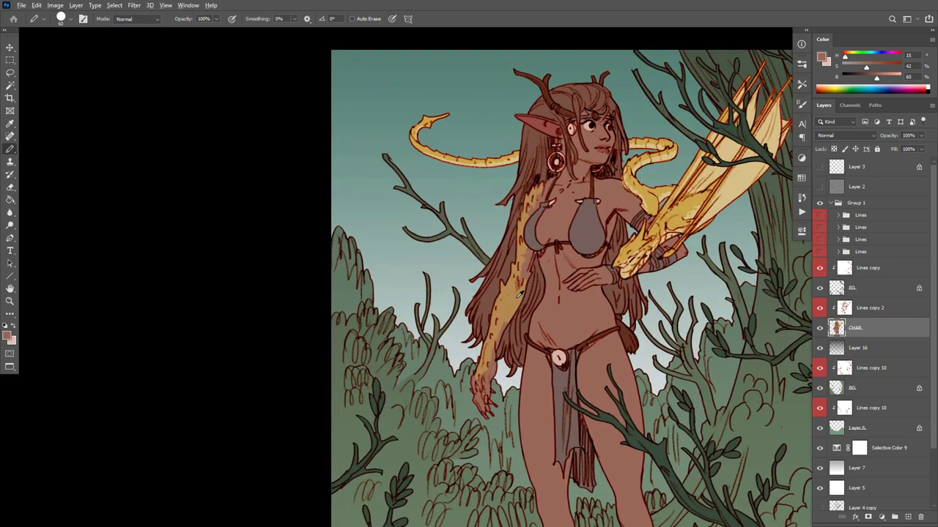
Lock the transparent pixels of the CHAR layer and cover the wrist and hand with the arm's sampled tan-gold
alt+click(507, 319)
mouse_move(506, 320)
mouse_down()
mouse_move(482, 402)
mouse_move(473, 382)
mouse_move(484, 379)
mouse_up()
key(ctrl+z)
scroll(504, 376, up, 2)
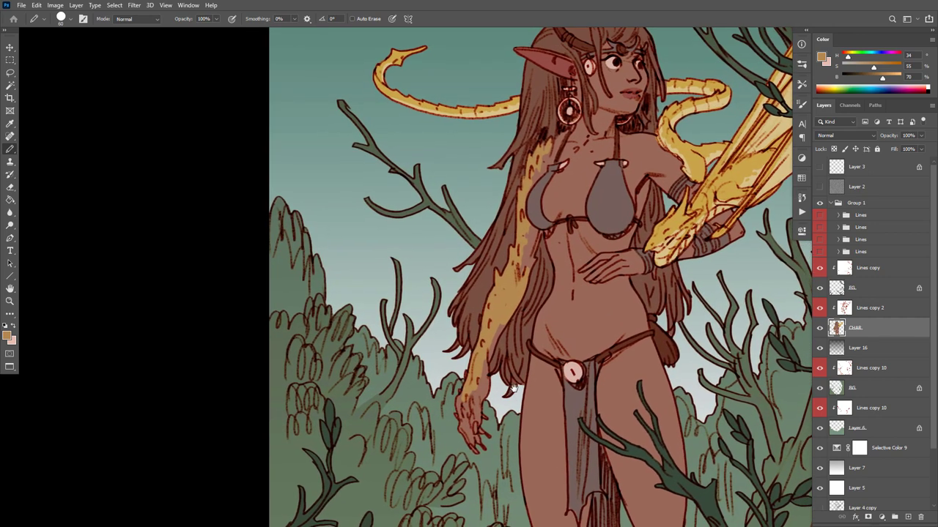
key(slash)
mouse_move(470, 375)
mouse_down()
mouse_move(461, 412)
mouse_move(474, 397)
mouse_move(480, 412)
mouse_move(485, 352)
mouse_move(484, 364)
mouse_up()
scroll(484, 373, down, 3)
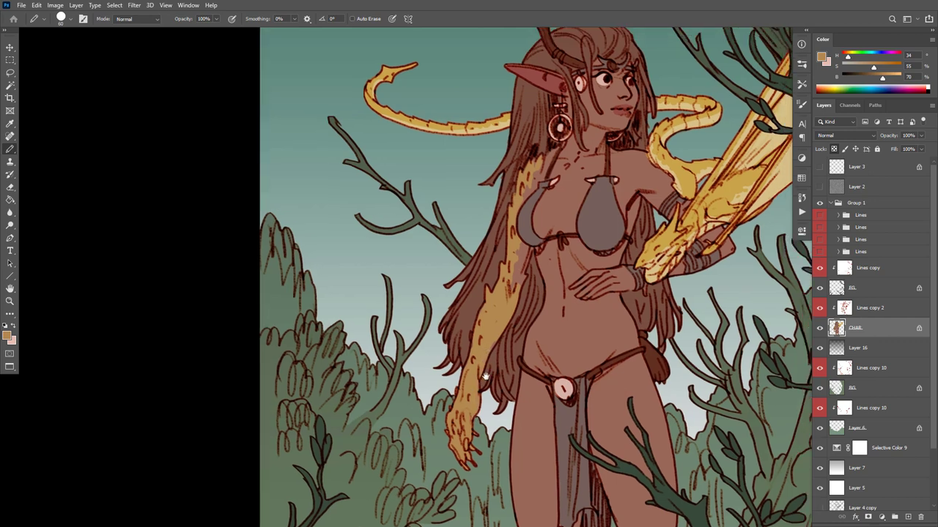
Sample the dragon's richer gold and paint it as scale patches and spots along the elf's arm up to the shoulder
scroll(487, 388, down, 2)
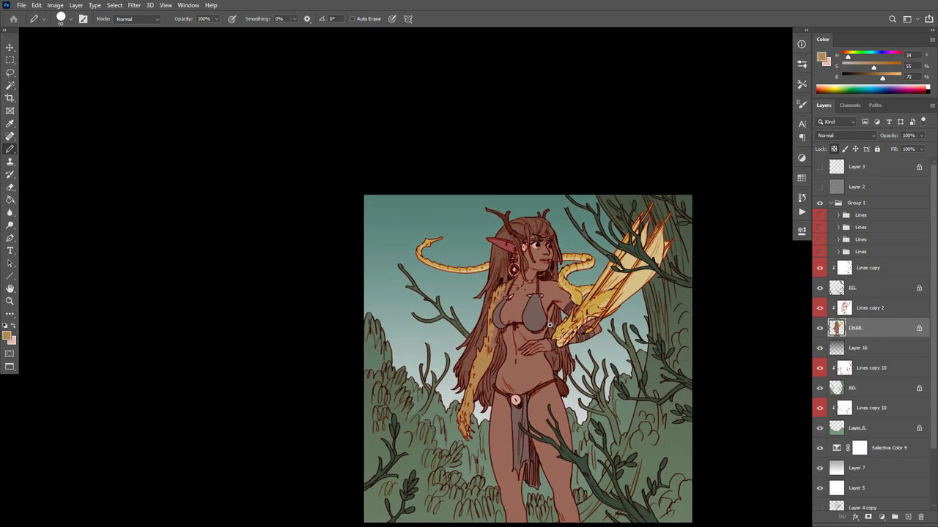
scroll(556, 321, down, 2)
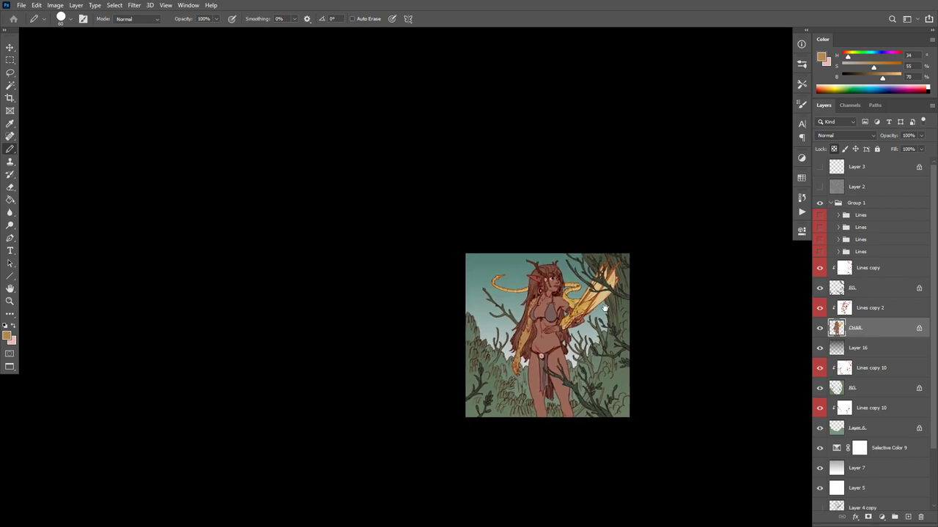
scroll(560, 329, up, 3)
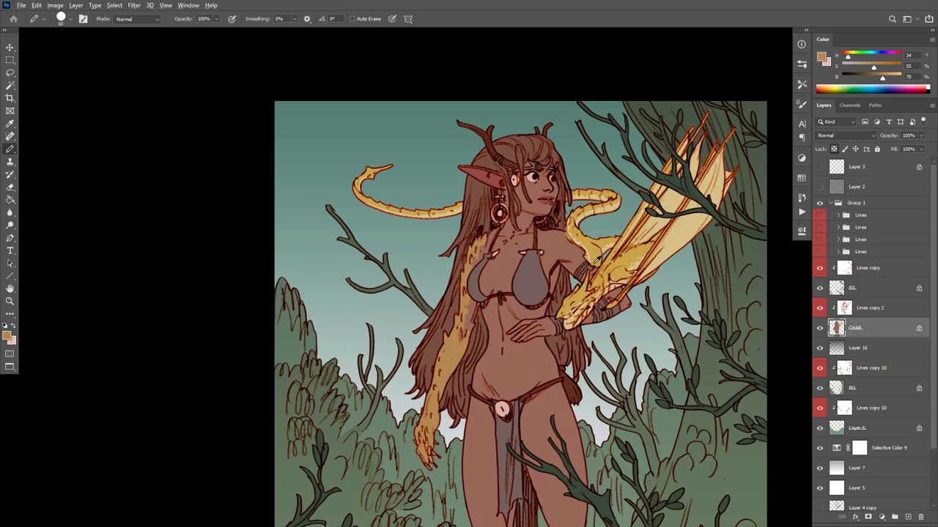
alt+click(592, 254)
scroll(463, 326, up, 2)
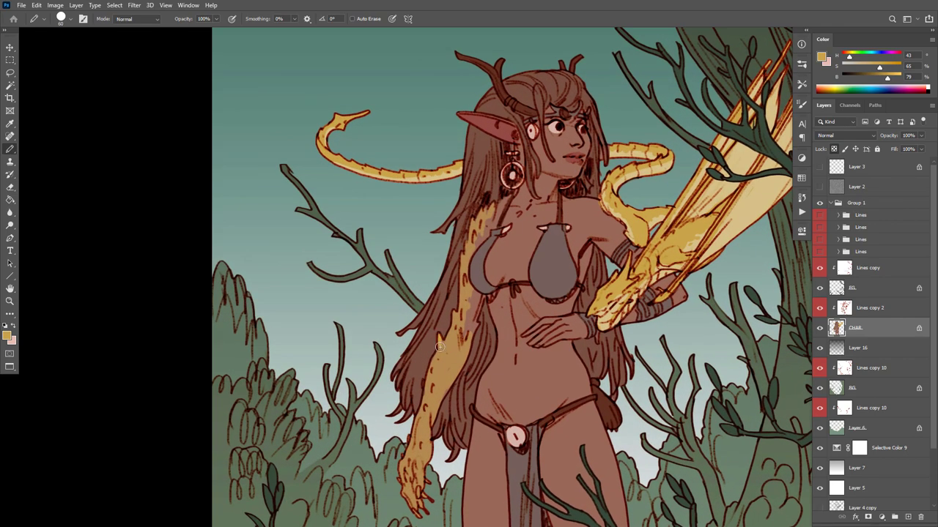
drag(455, 315, 422, 419)
drag(446, 389, 457, 366)
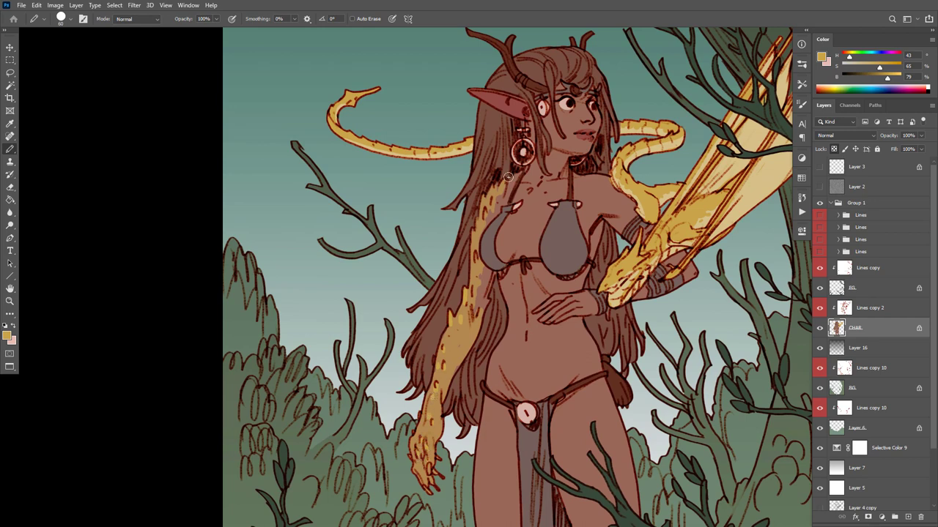
drag(493, 188, 486, 211)
Fill the tan base of the scaled arm with the dragon wing's pale yellow, using the Paint Bucket at 40% opacity
scroll(544, 300, down, 3)
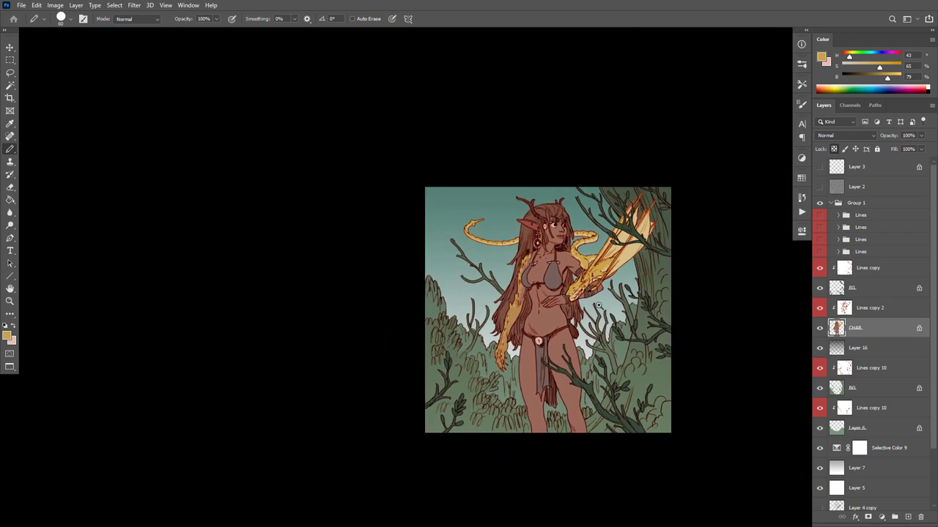
scroll(635, 290, down, 1)
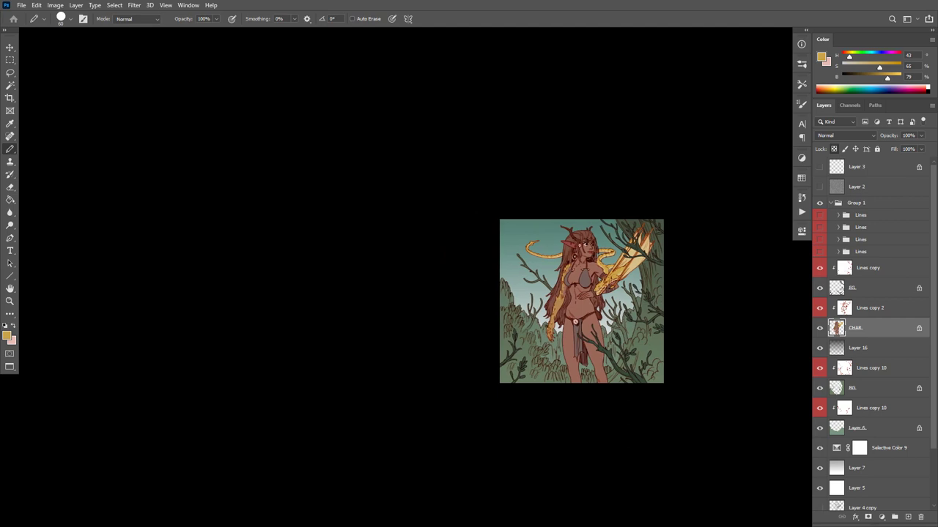
scroll(592, 273, up, 5)
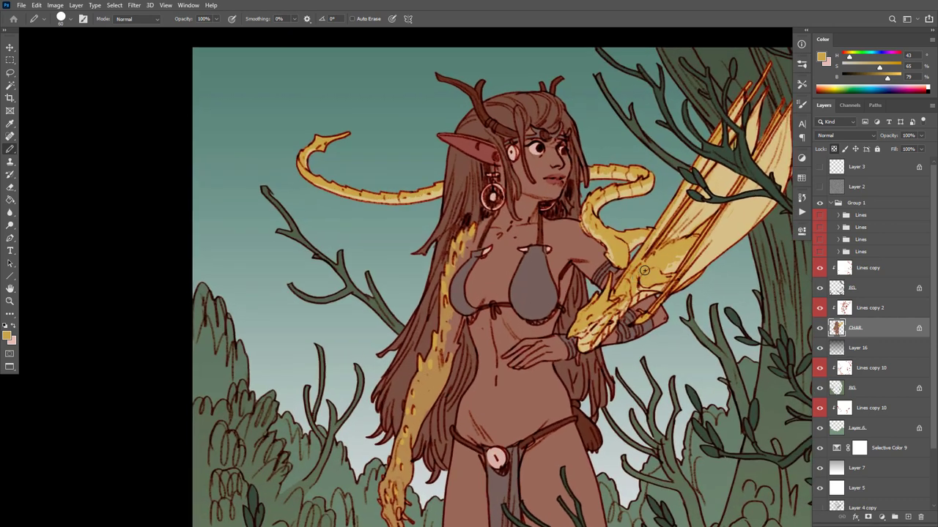
alt+click(723, 228)
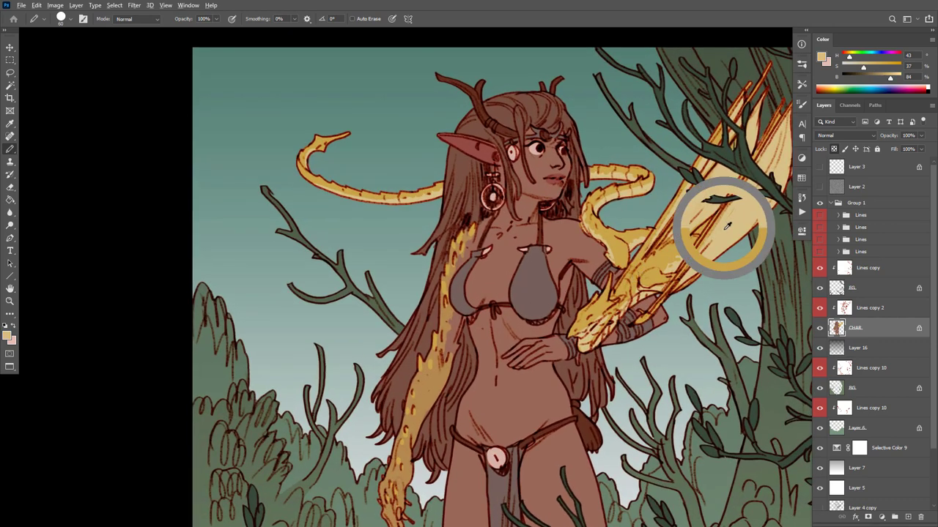
key(g)
click(449, 379)
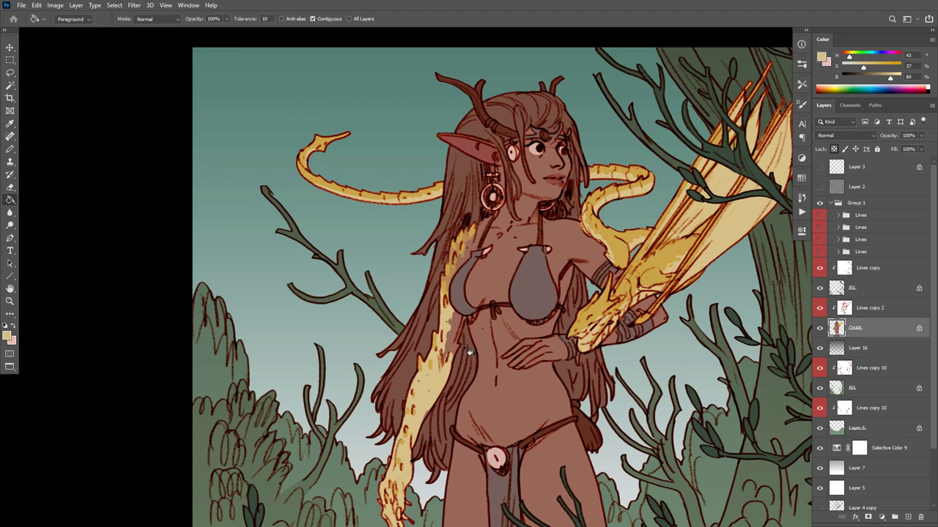
key(ctrl+z)
key(4)
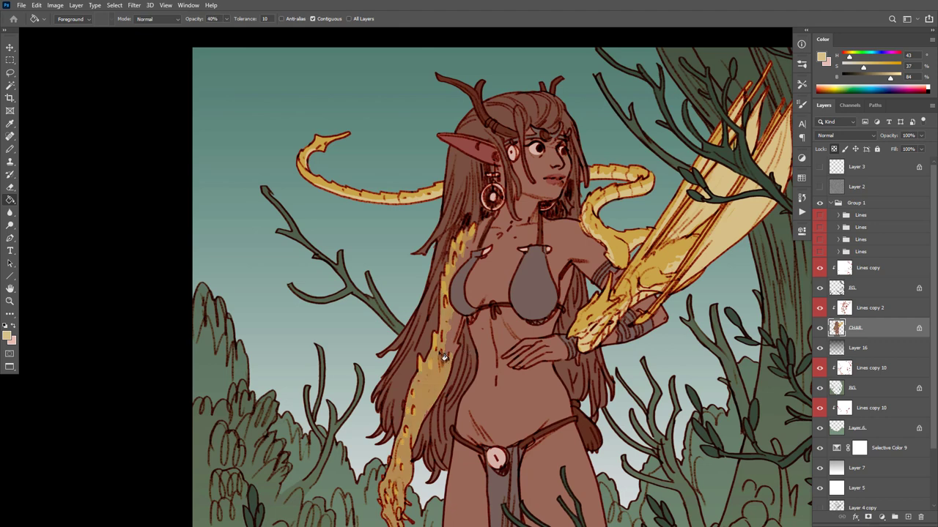
click(439, 392)
key(ctrl+z)
click(436, 393)
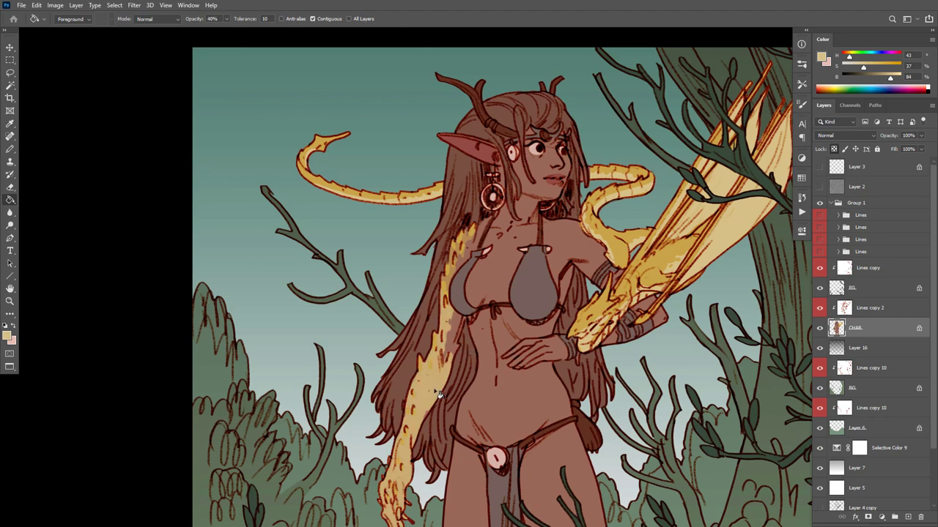
Paint the back of the scaled hand with the dragon's gold and colour its claws with the sampled dark brown
scroll(450, 402, down, 5)
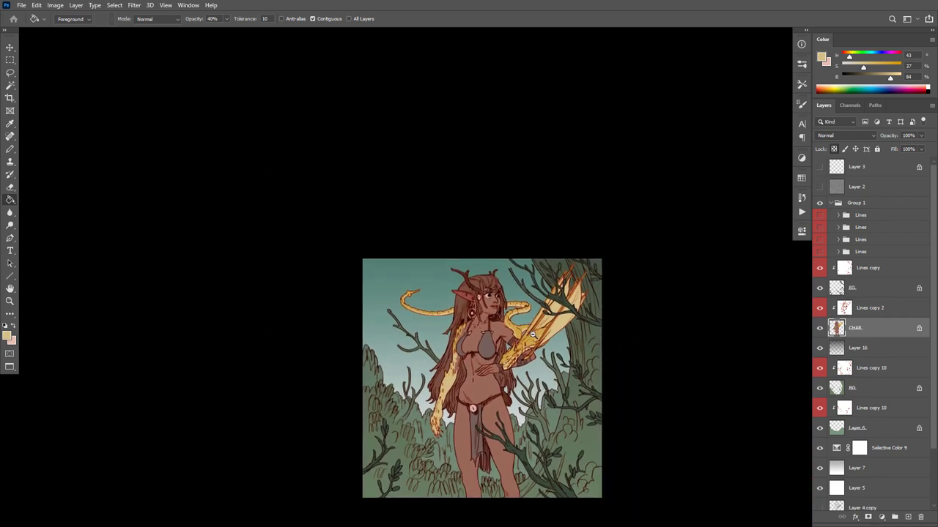
scroll(561, 324, down, 3)
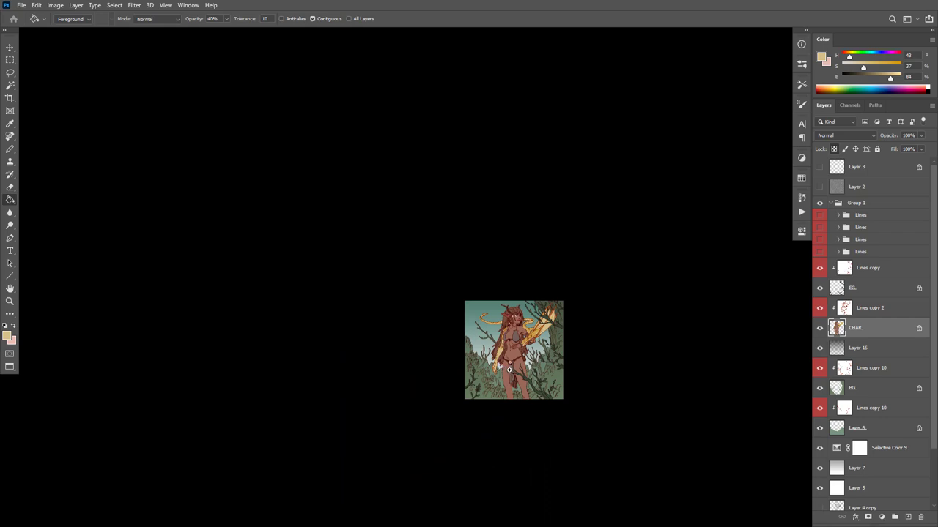
scroll(509, 370, up, 2)
scroll(515, 337, up, 2)
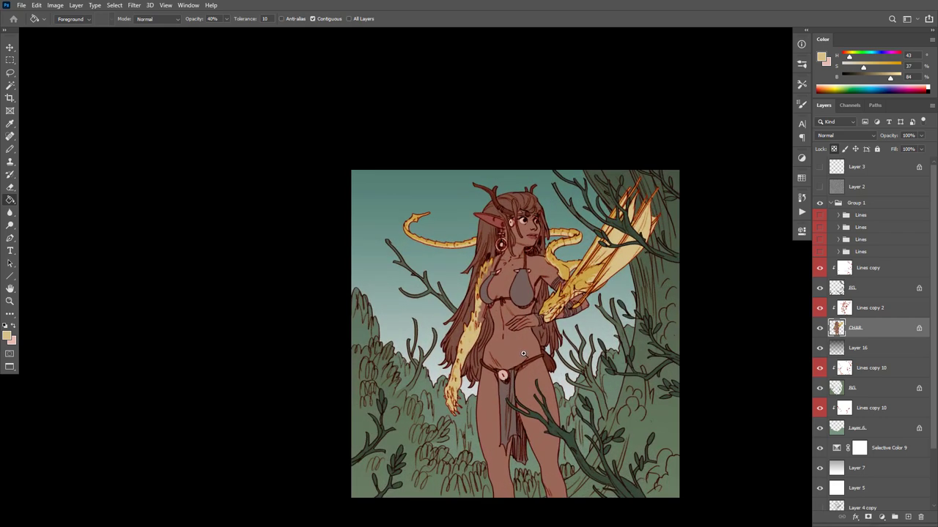
scroll(524, 353, up, 2)
key(b)
alt+click(652, 194)
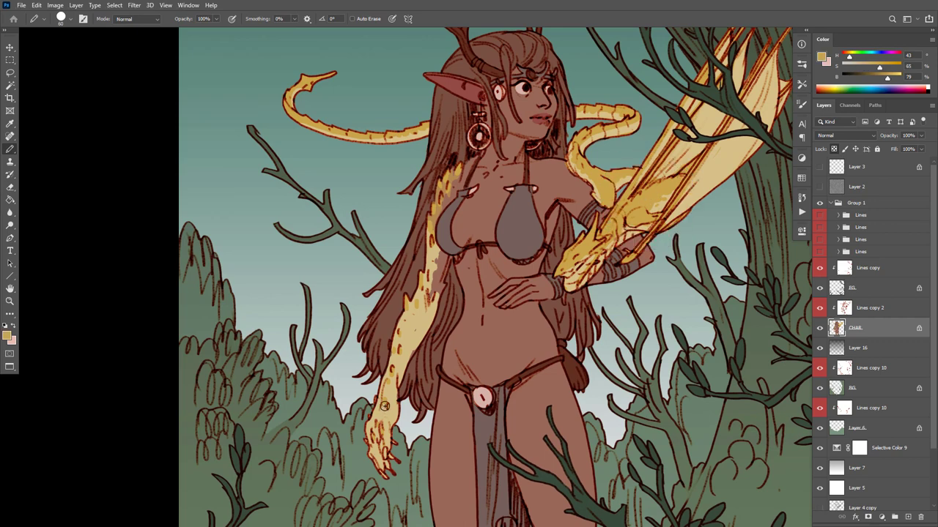
mouse_move(383, 405)
mouse_down()
mouse_move(366, 437)
mouse_move(378, 435)
mouse_move(373, 449)
mouse_up()
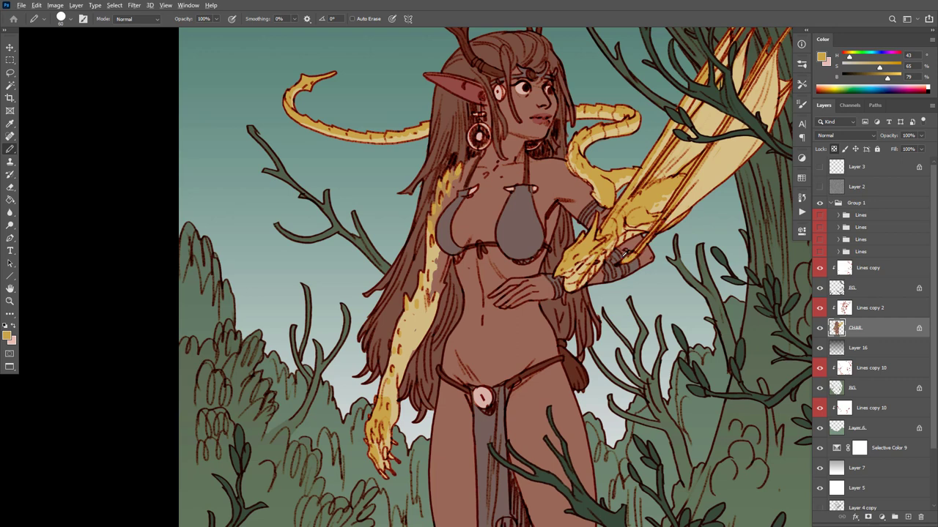
alt+click(619, 253)
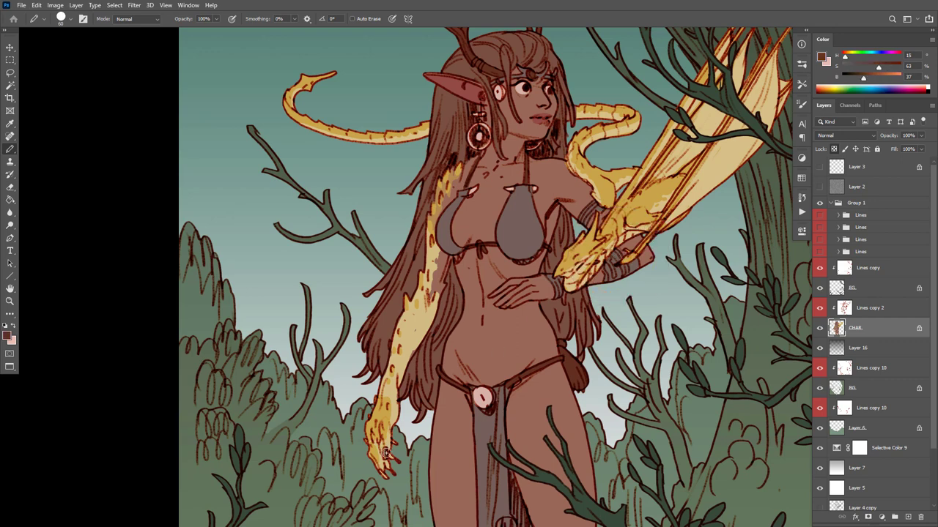
mouse_move(386, 452)
mouse_down()
mouse_move(383, 475)
mouse_move(389, 472)
mouse_up()
Sample the arm's pale yellow and apply it to the upper arm with the Paint Bucket at 20% opacity
alt+click(435, 255)
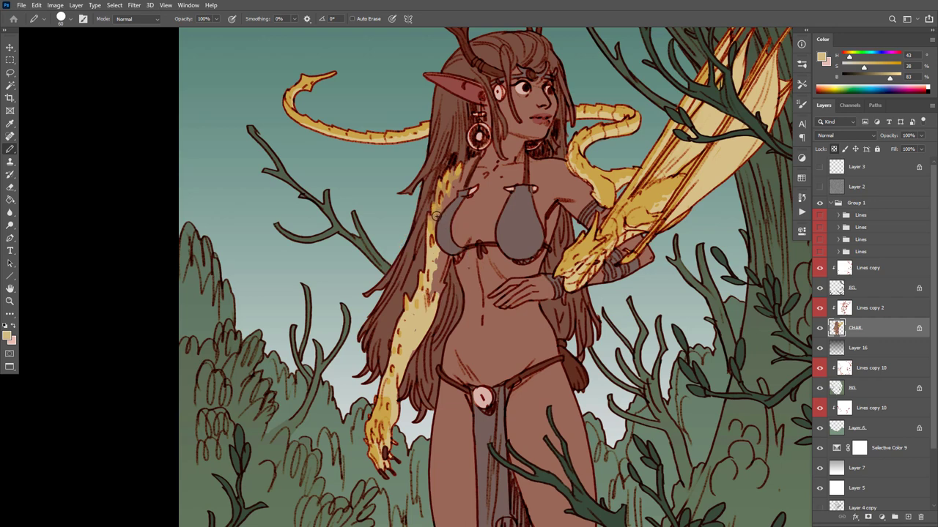
key(g)
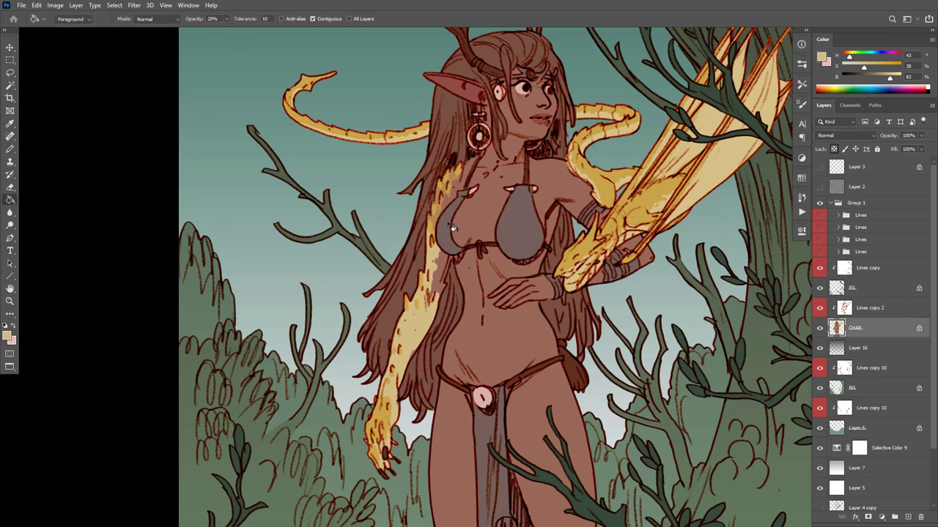
click(439, 247)
Isolate the CHAR layer, select the skin and gold colour areas with the Magic Wand, then show all layers and return to the Pencil
alt+click(819, 328)
key(w)
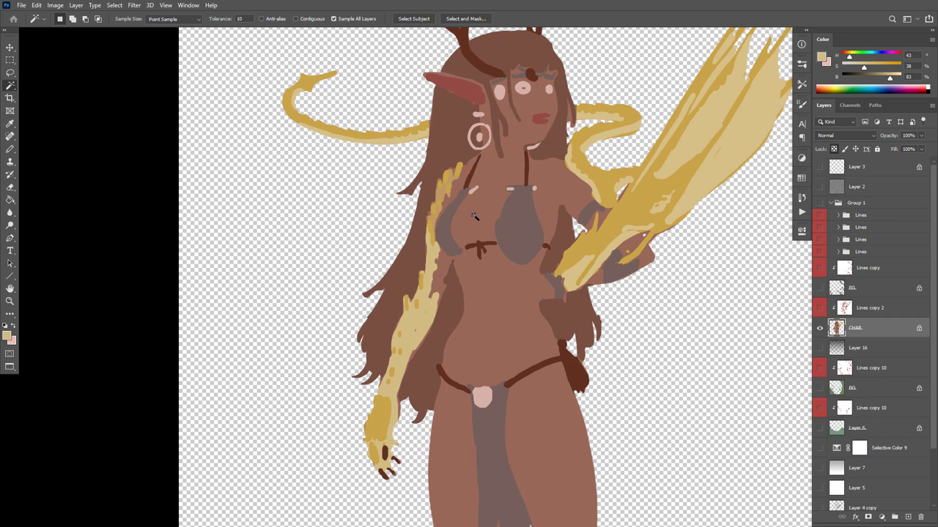
click(474, 218)
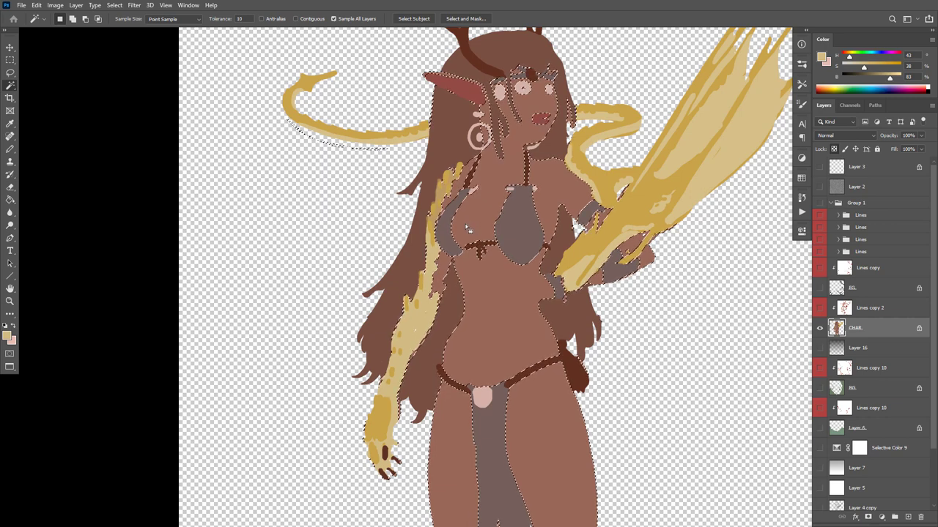
shift+click(445, 194)
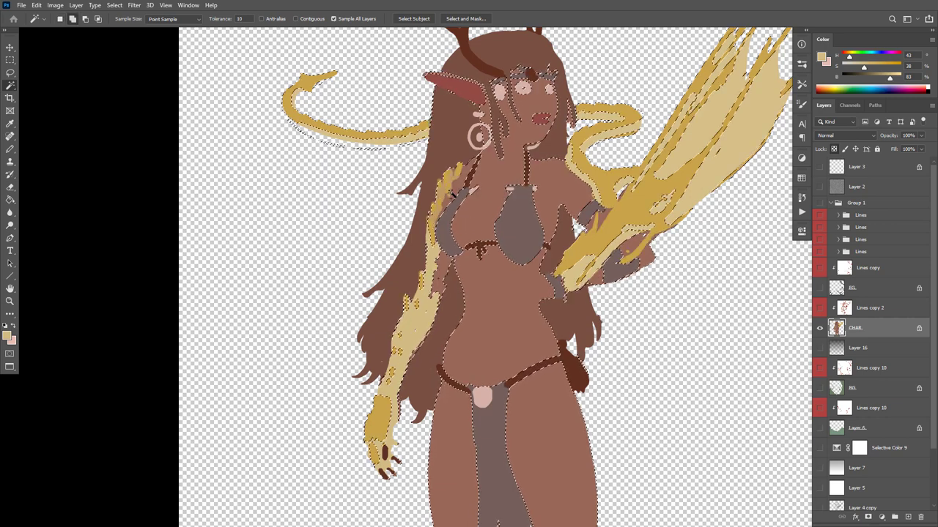
alt+click(819, 328)
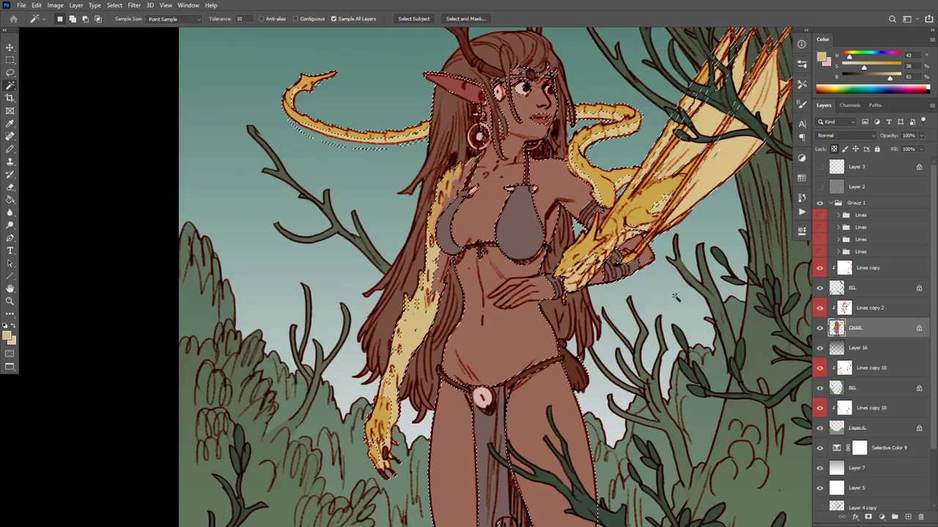
key(b)
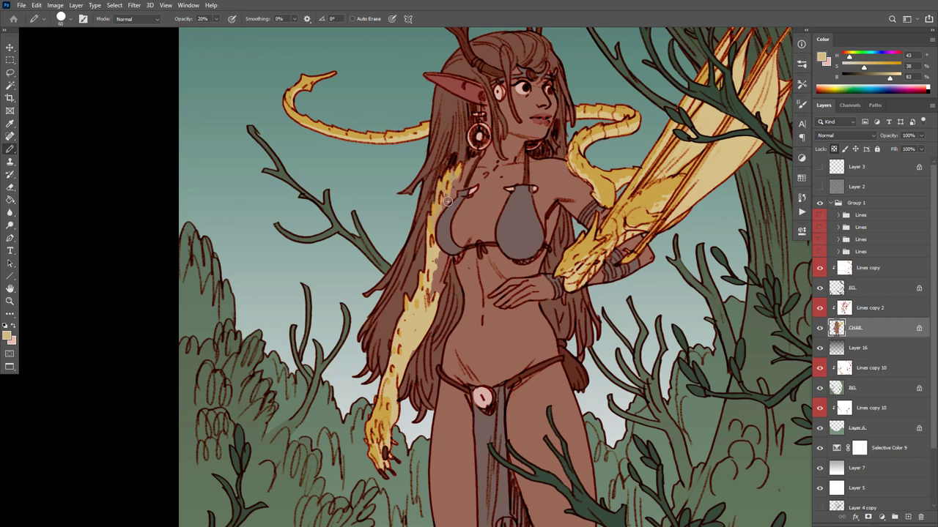
Try pale yellow scale spots on the chest and side with the Pencil at 30% opacity
key(3)
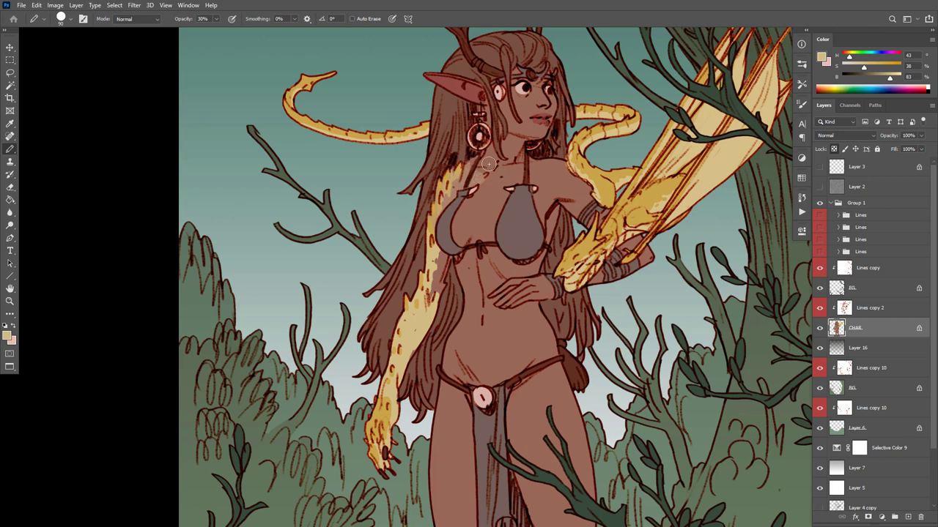
click(467, 204)
click(479, 199)
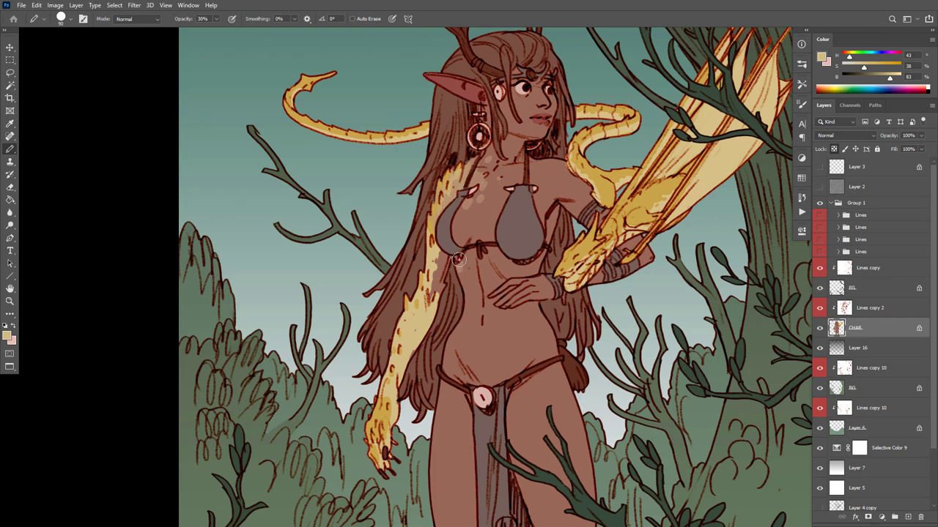
drag(459, 265, 429, 299)
scroll(503, 330, down, 6)
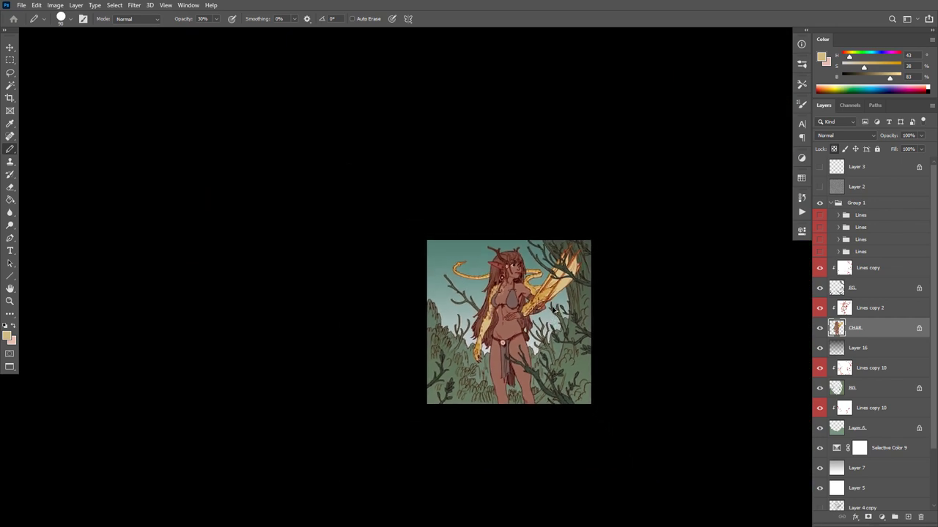
scroll(522, 308, up, 2)
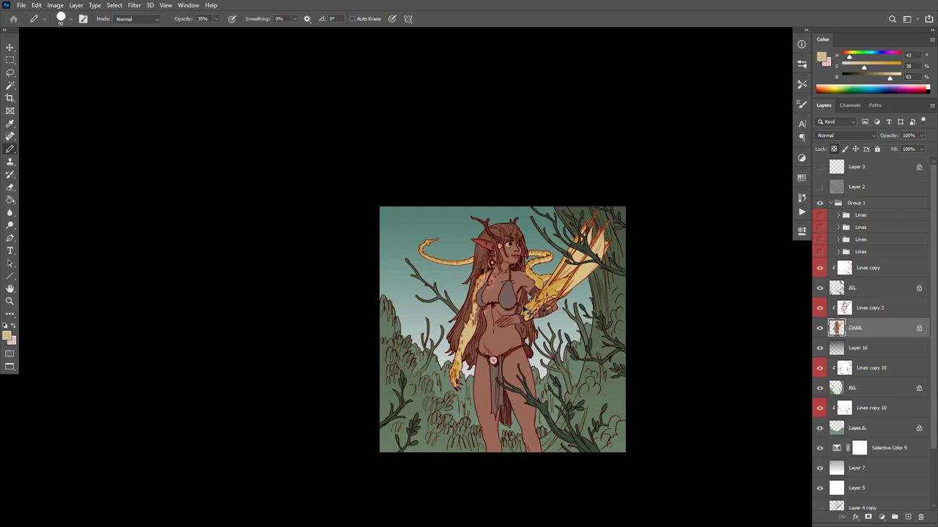
scroll(501, 301, up, 6)
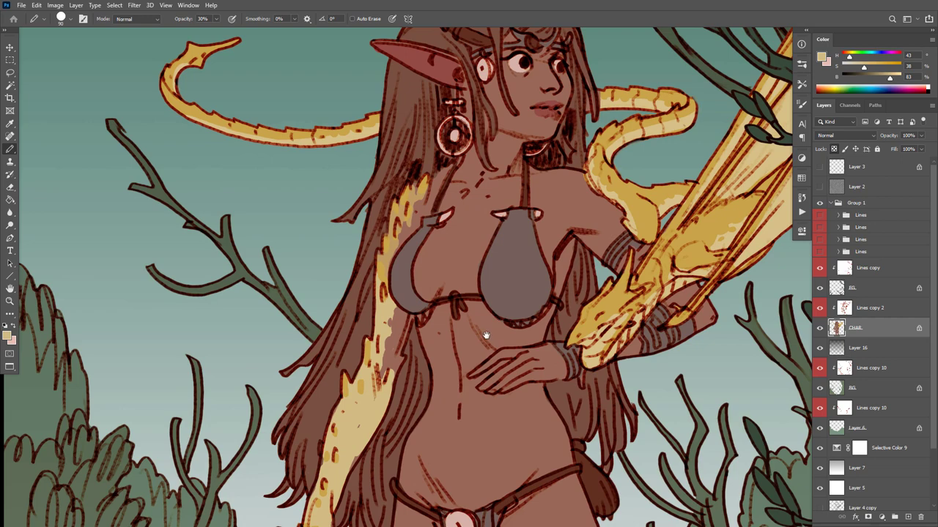
Touch up the edge between hair, shoulder and dragon with the sampled hair and skin browns, using the Pencil at 100% opacity
scroll(495, 316, down, 5)
scroll(553, 271, up, 2)
key(0)
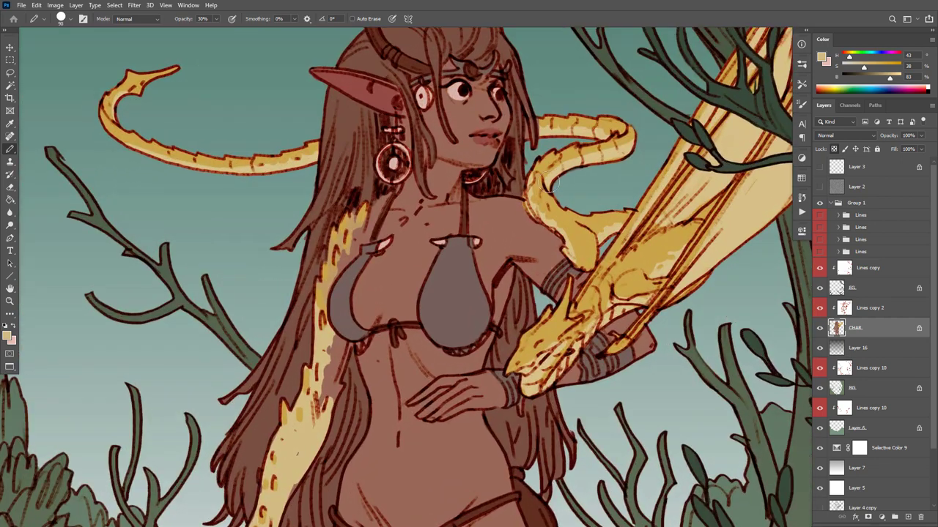
alt+click(517, 183)
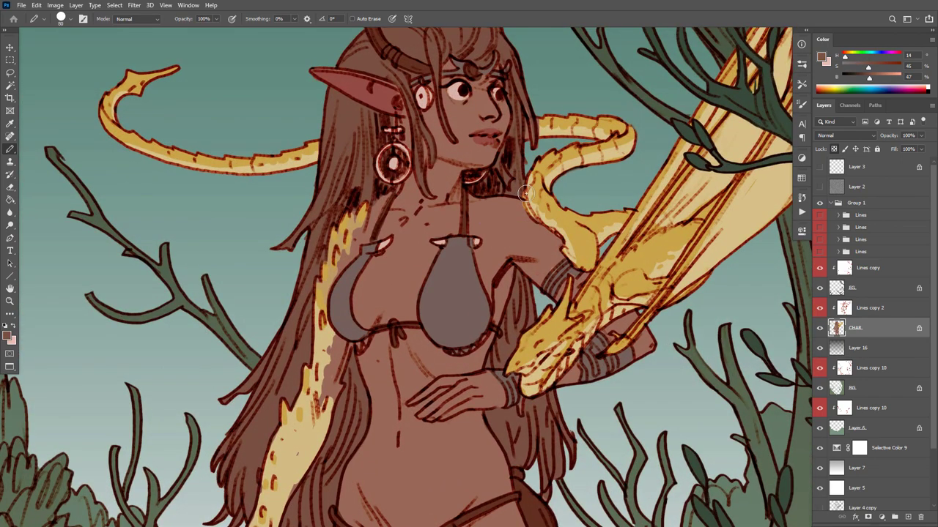
alt+click(524, 208)
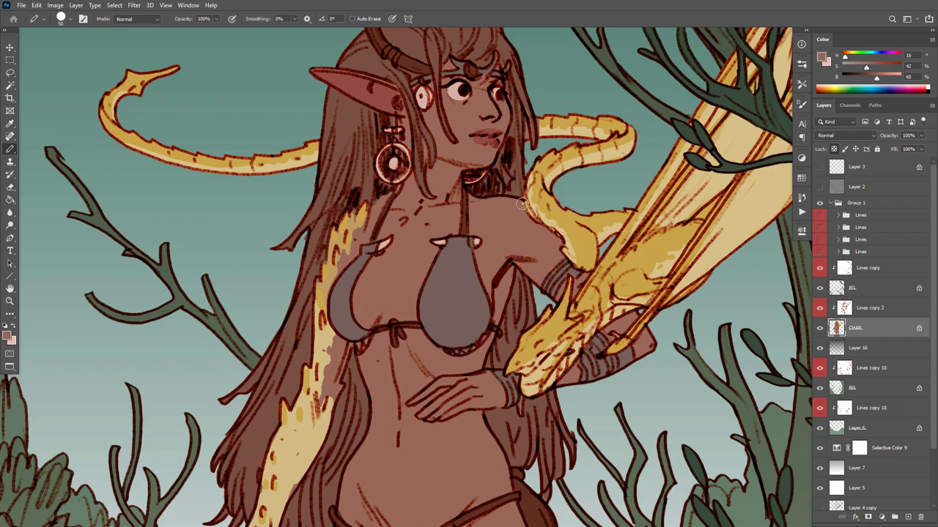
alt+click(516, 187)
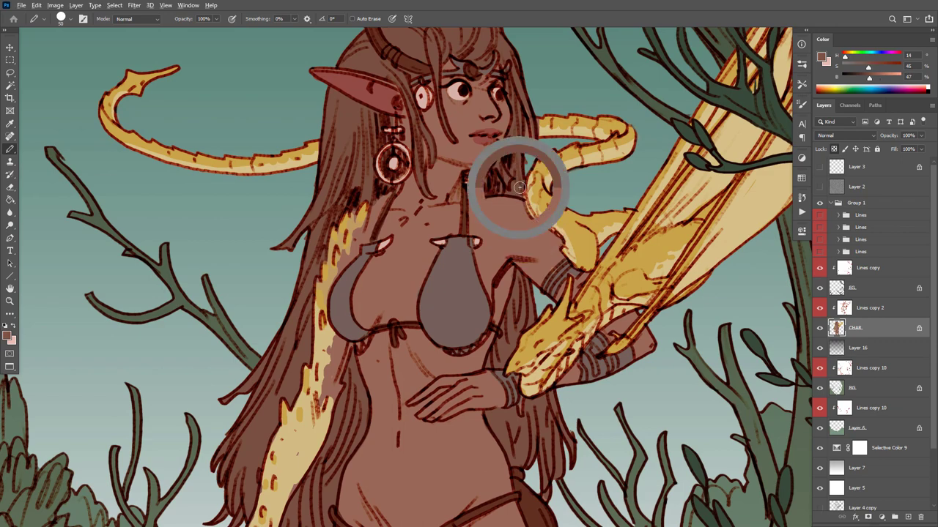
scroll(520, 249, down, 2)
scroll(529, 255, down, 3)
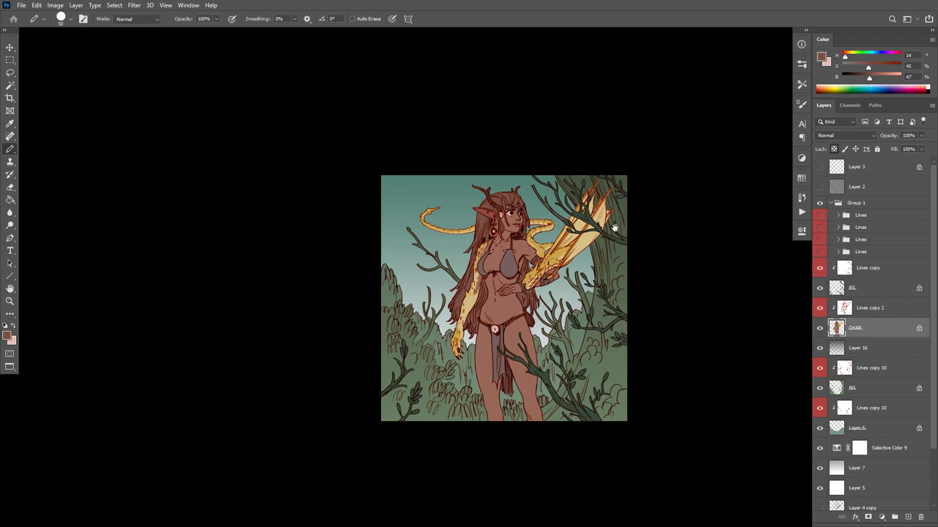
scroll(588, 289, up, 3)
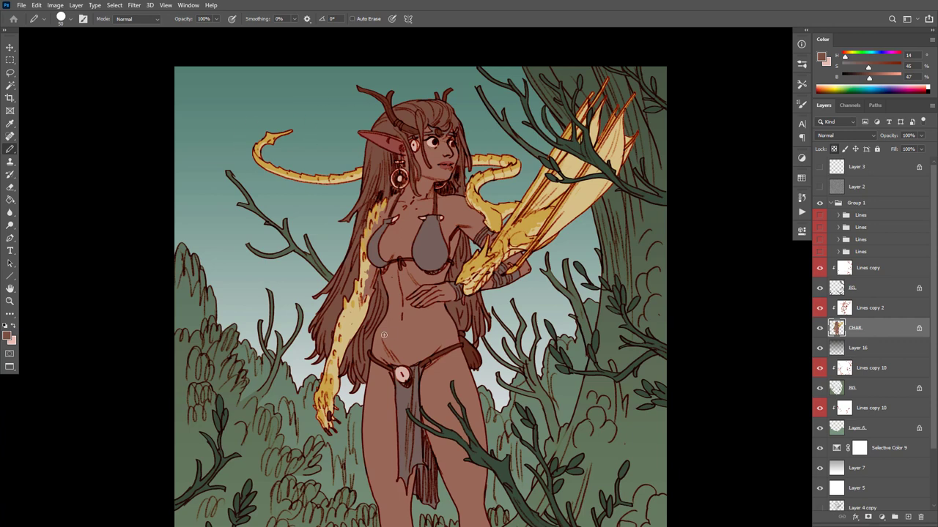
Sample the gold of the scaled hand and the pale pink of the belt medallion for small Pencil touch-ups
alt+click(332, 382)
scroll(332, 381, up, 1)
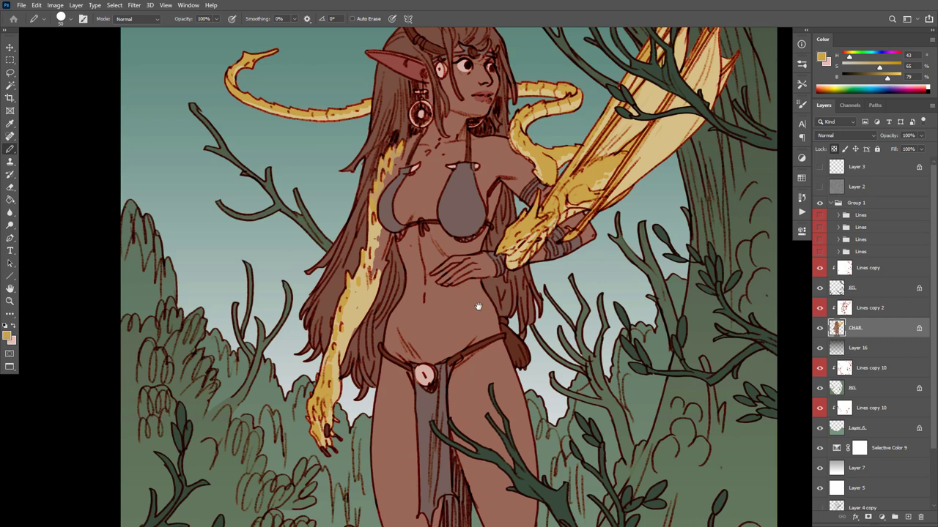
drag(634, 315, 621, 296)
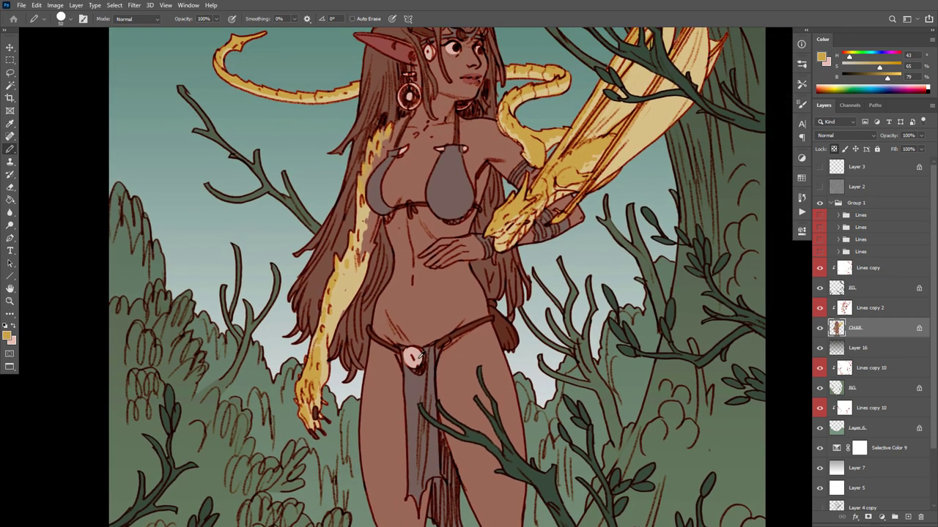
alt+click(421, 356)
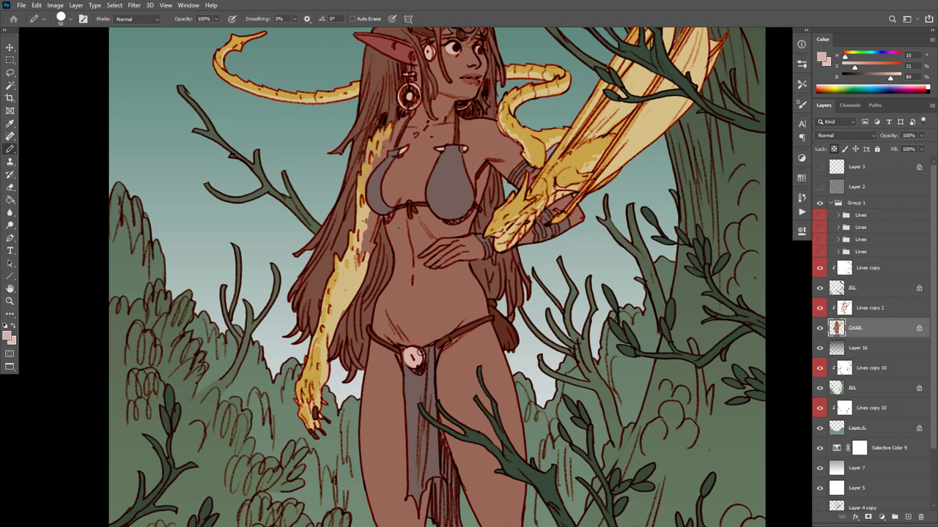
scroll(448, 358, down, 6)
drag(564, 367, 598, 356)
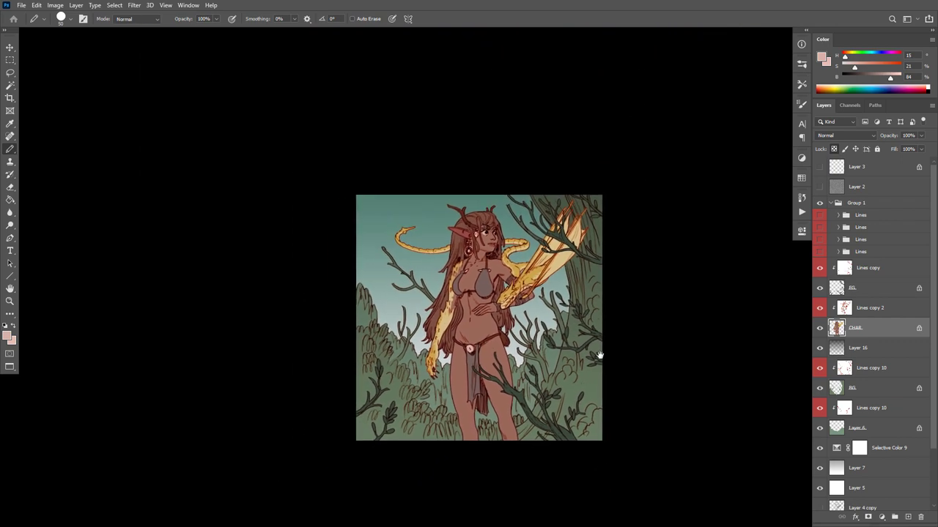
scroll(586, 356, up, 1)
scroll(594, 359, up, 5)
Try filling the foreground branches on the FG layer with the reddish brown sampled from the hair
click(840, 292)
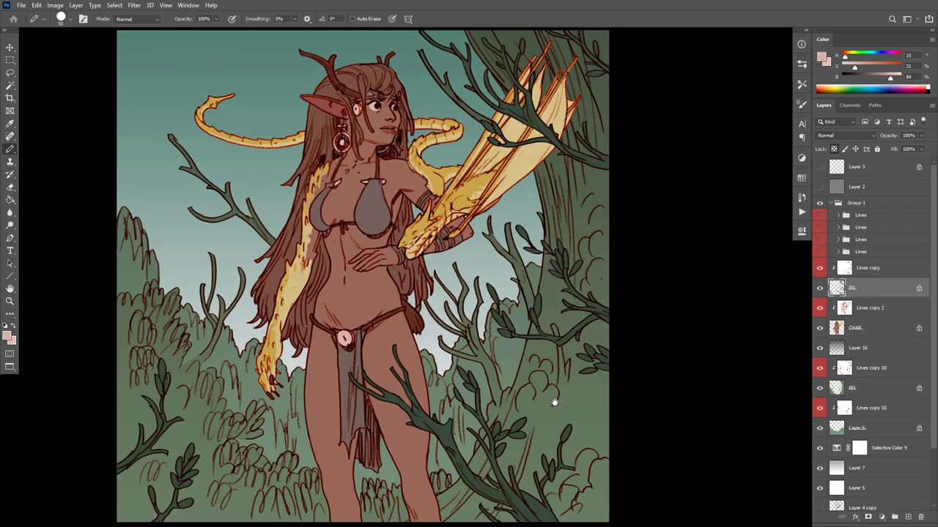
drag(562, 412, 559, 437)
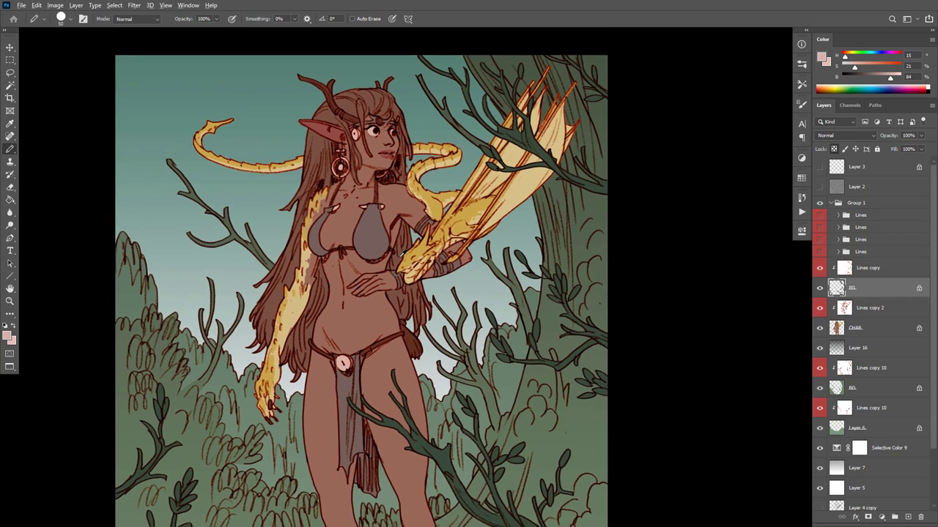
alt+click(400, 256)
key(g)
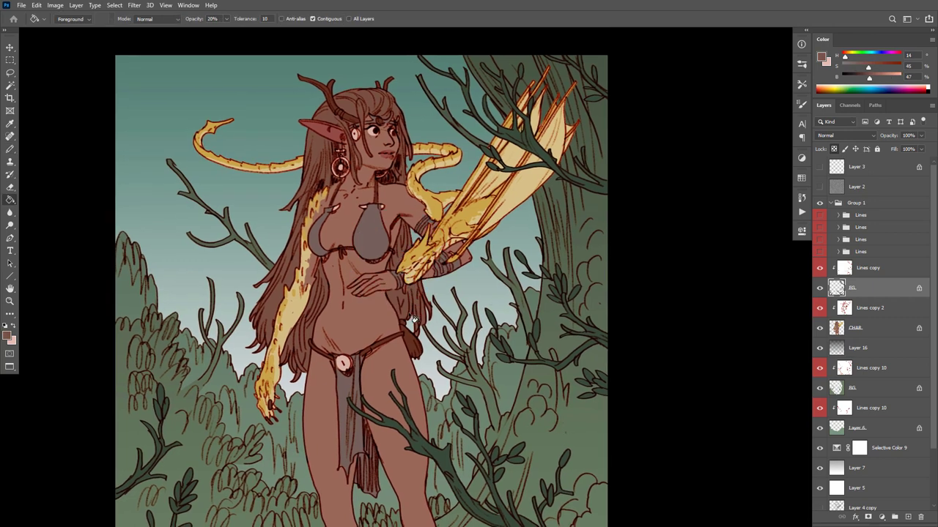
click(854, 291)
key(alt+BackSpace)
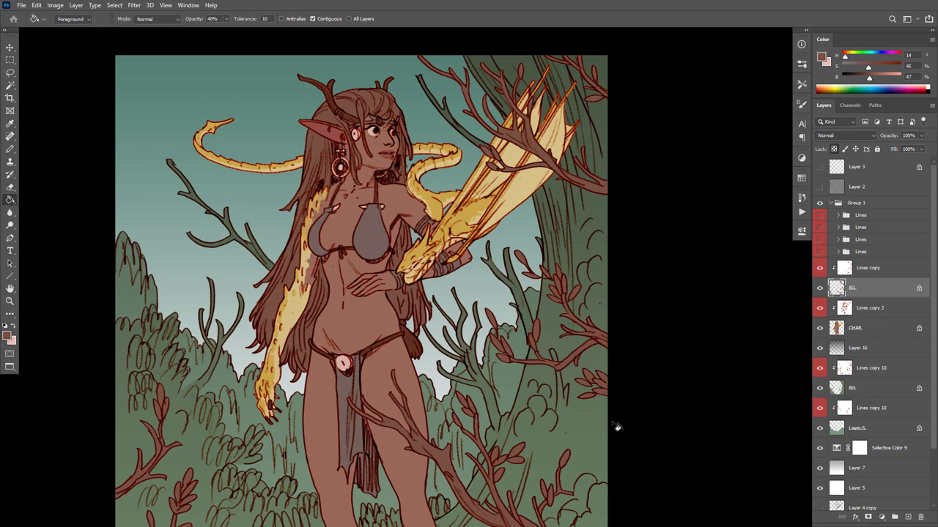
drag(572, 389, 577, 393)
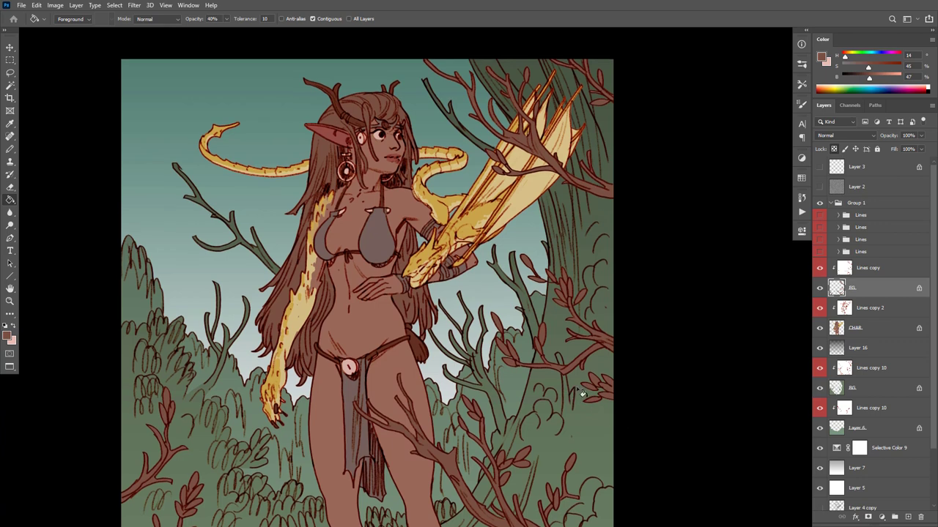
key(f)
key(f)
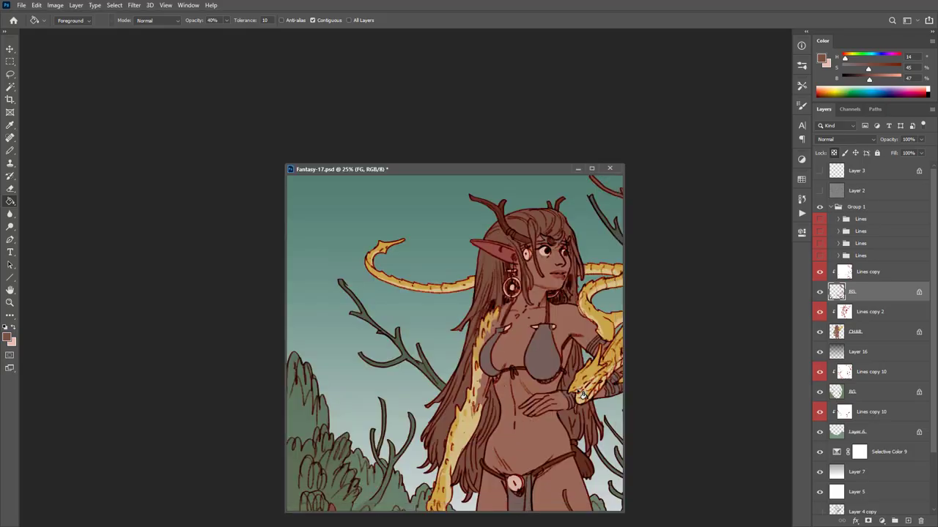
key(f)
drag(594, 385, 571, 397)
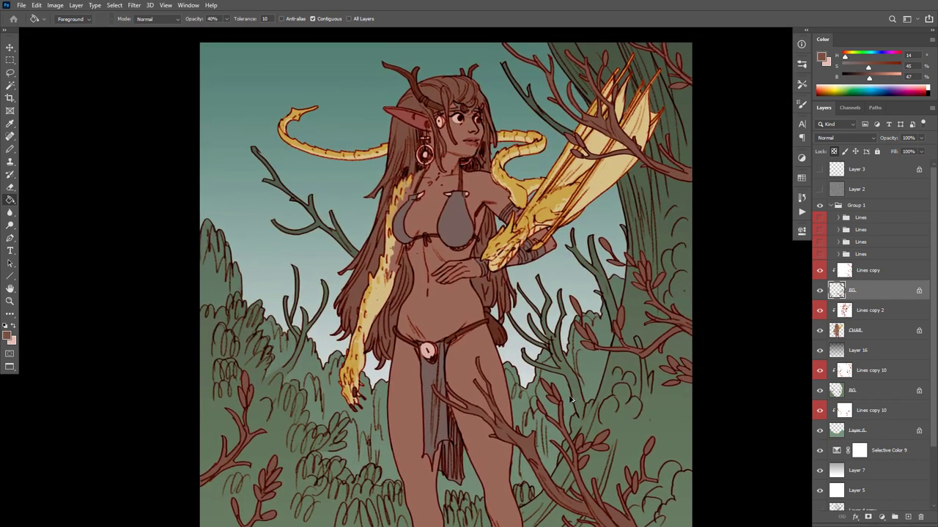
Compare the foreground branches with and without the reddish brown fill, leaving the fill undone
key(ctrl+z)
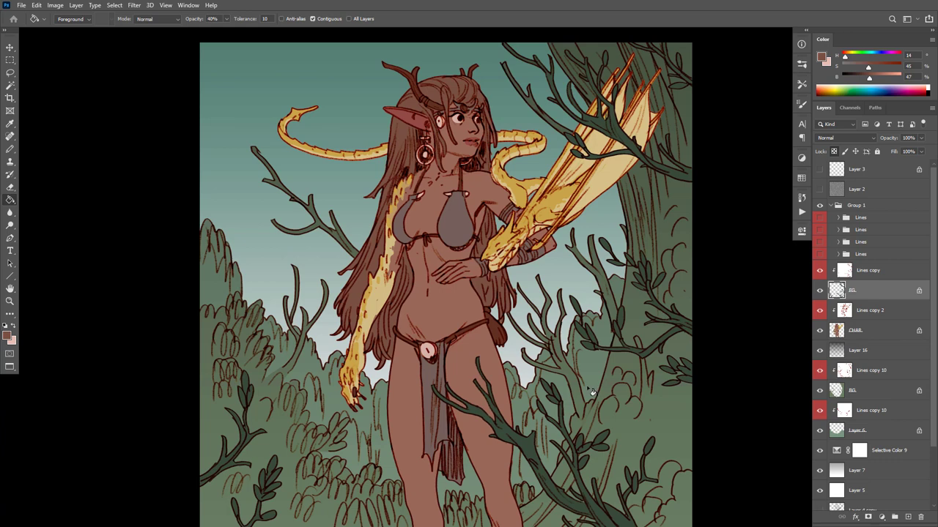
click(593, 391)
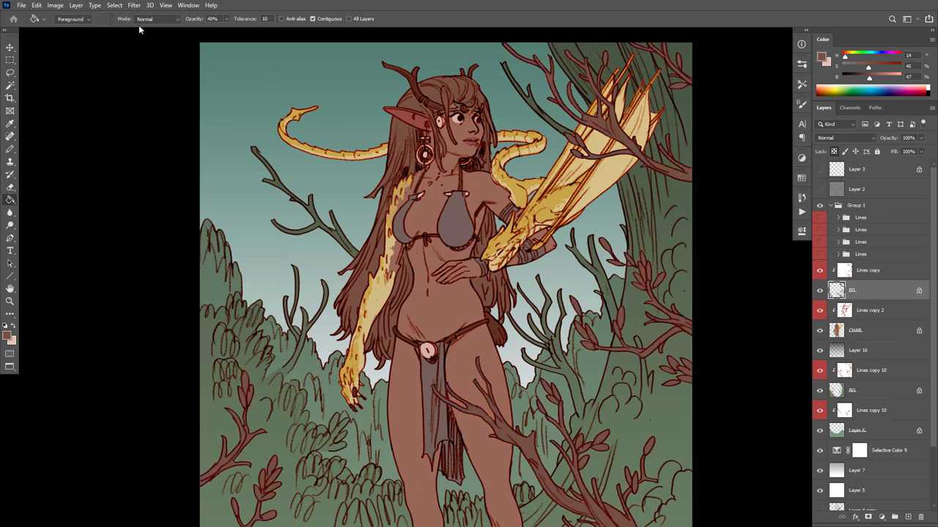
click(36, 5)
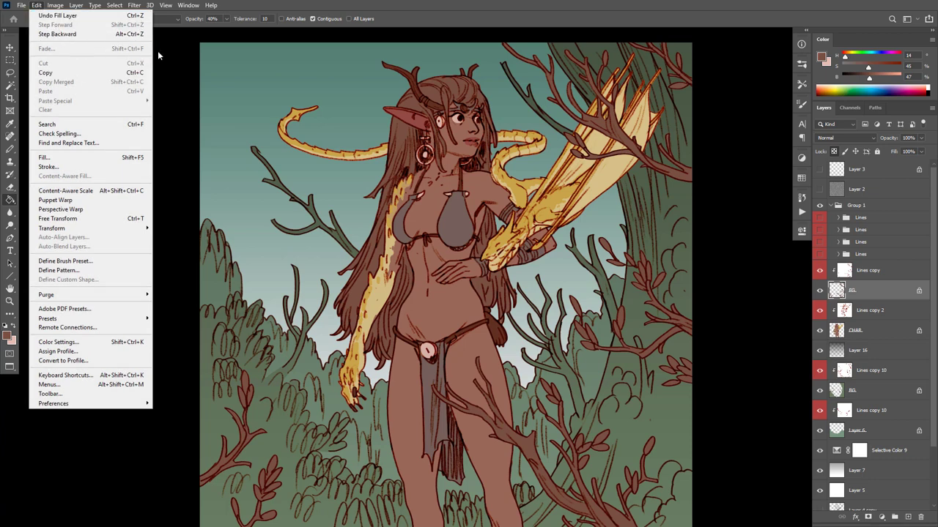
click(326, 11)
drag(565, 324, 561, 321)
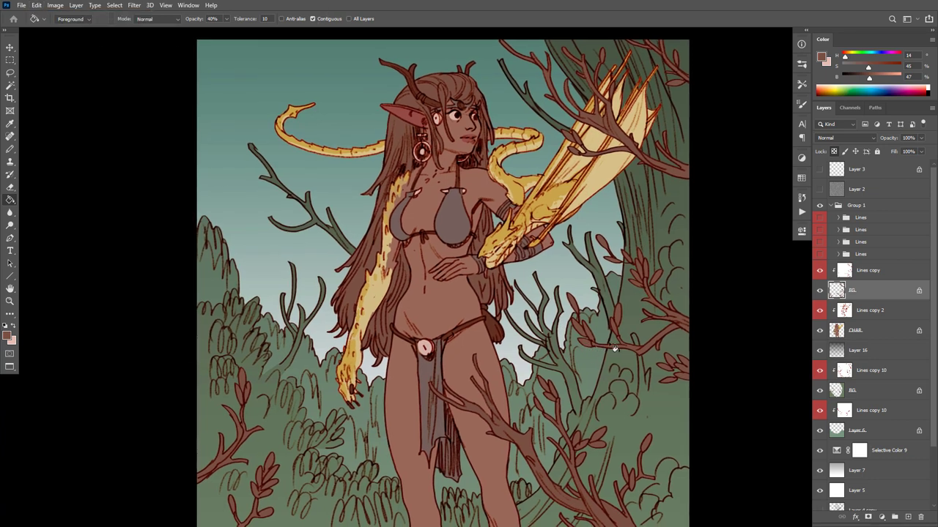
key(ctrl+z)
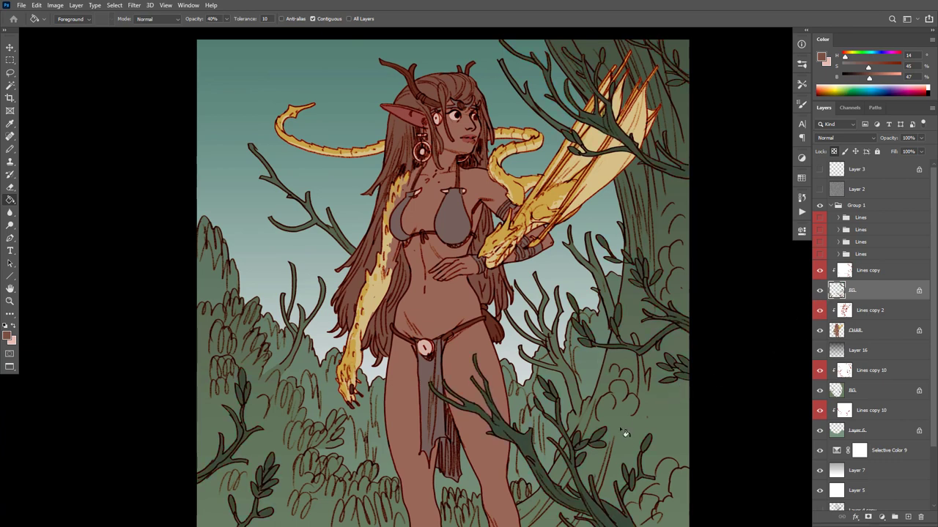
Shift the FG layer's branches to a muted dark brown using Hue/Saturation with hue -97 and saturation -19
scroll(647, 389, down, 2)
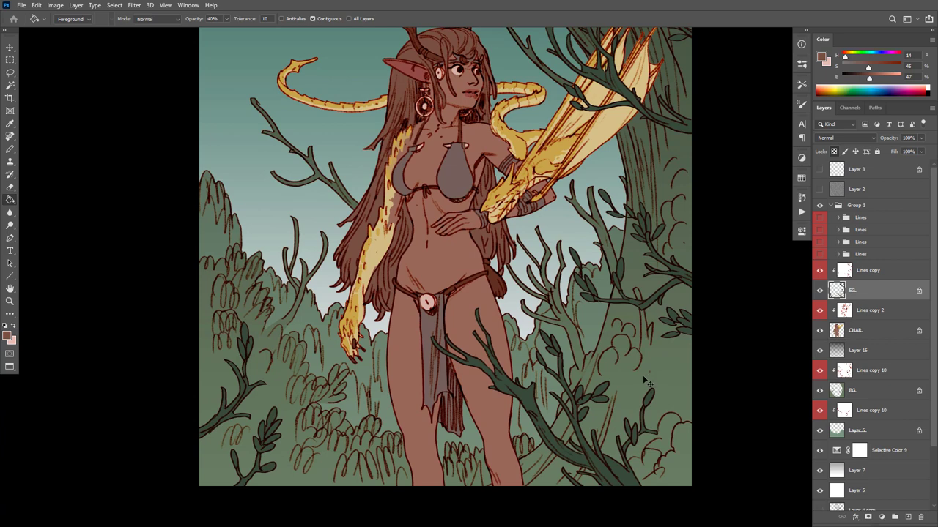
key(ctrl+u)
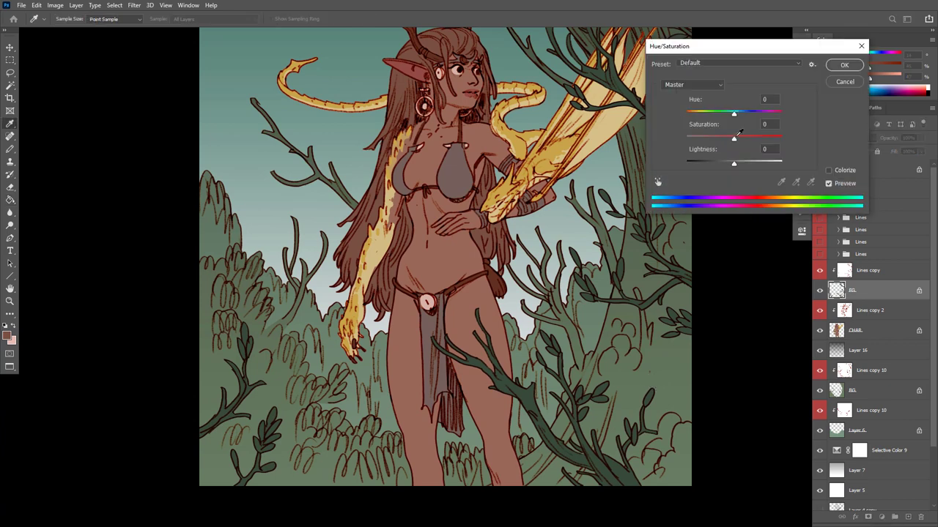
drag(736, 141, 704, 124)
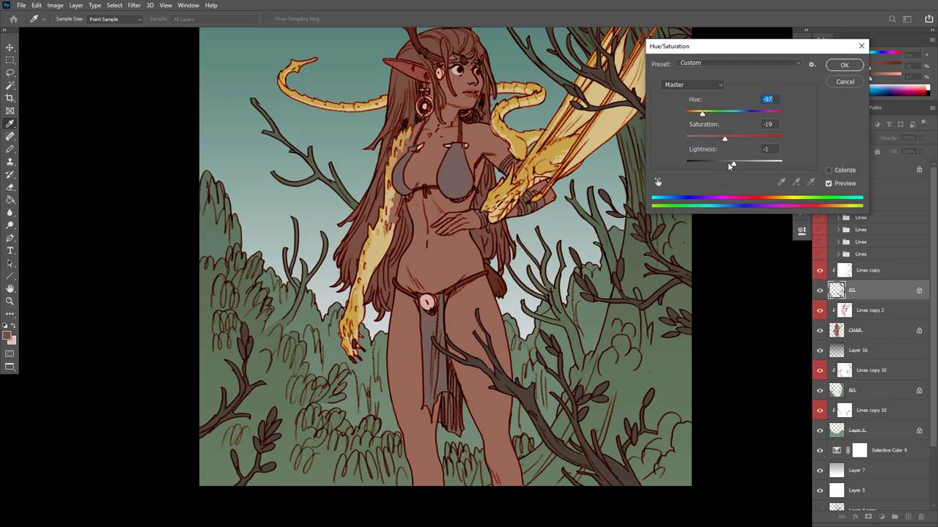
drag(733, 162, 732, 163)
click(763, 148)
click(848, 66)
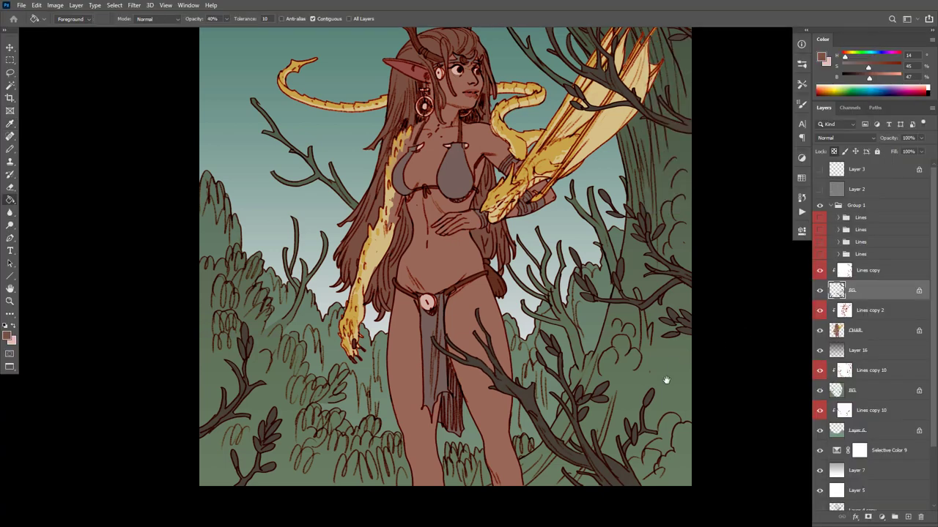
Return to the Pencil, select the BG layer and hide the Layer 16 gradient
drag(666, 380, 667, 395)
key(b)
click(830, 387)
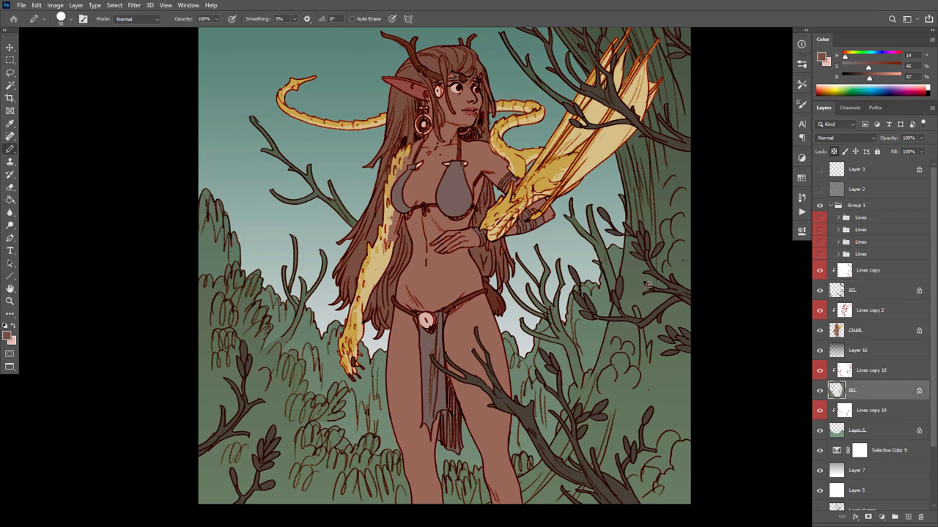
click(818, 350)
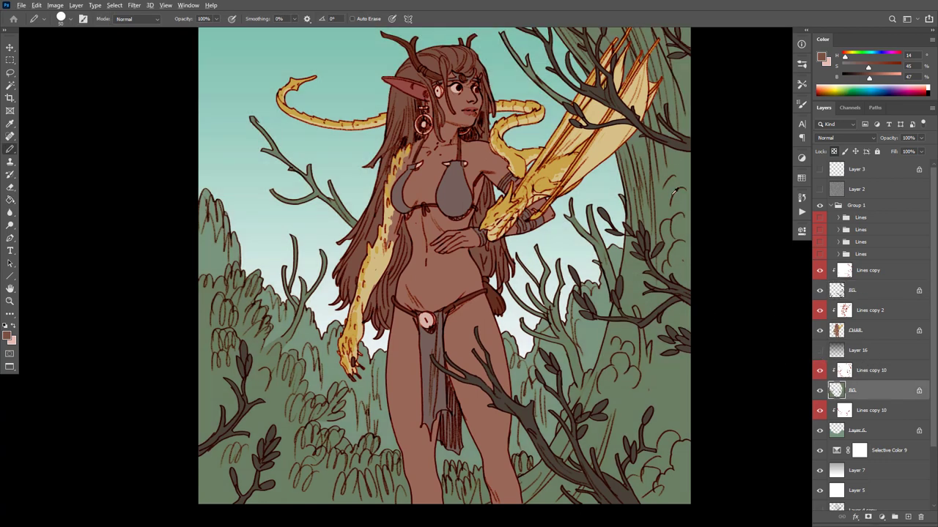
Paint brown sampled from the character over the background tree trunk, using a size 500 Pencil at 50% opacity
alt+click(674, 192)
alt+click(491, 264)
key(bracketright)
key(bracketright)
key(bracketright)
key(bracketright)
key(bracketright)
key(bracketright)
key(bracketright)
key(bracketright)
key(bracketright)
key(bracketright)
key(bracketright)
mouse_move(634, 139)
mouse_down()
mouse_move(647, 213)
mouse_move(617, 14)
mouse_move(656, 91)
mouse_move(683, 117)
mouse_move(627, 95)
mouse_move(578, 25)
mouse_move(654, 75)
mouse_move(661, 205)
mouse_move(638, 230)
mouse_move(636, 264)
mouse_move(678, 362)
mouse_up()
Fill the remaining green of the BG layer's tree and branches with muted brown sampled from the trunk, using the Paint Bucket
alt+click(636, 284)
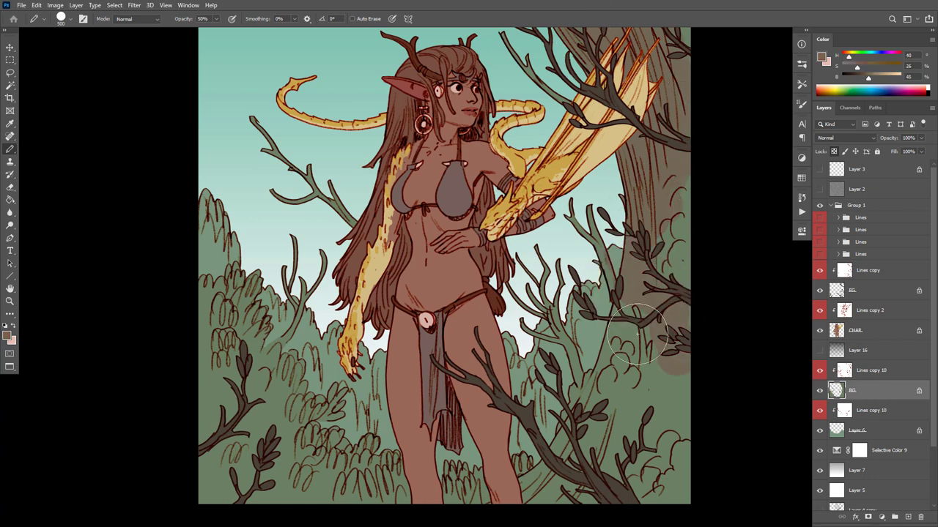
key(0)
key(bracketleft)
key(bracketleft)
key(bracketleft)
key(bracketleft)
key(bracketleft)
key(bracketleft)
key(bracketleft)
key(bracketleft)
key(bracketleft)
key(bracketleft)
key(bracketleft)
key(g)
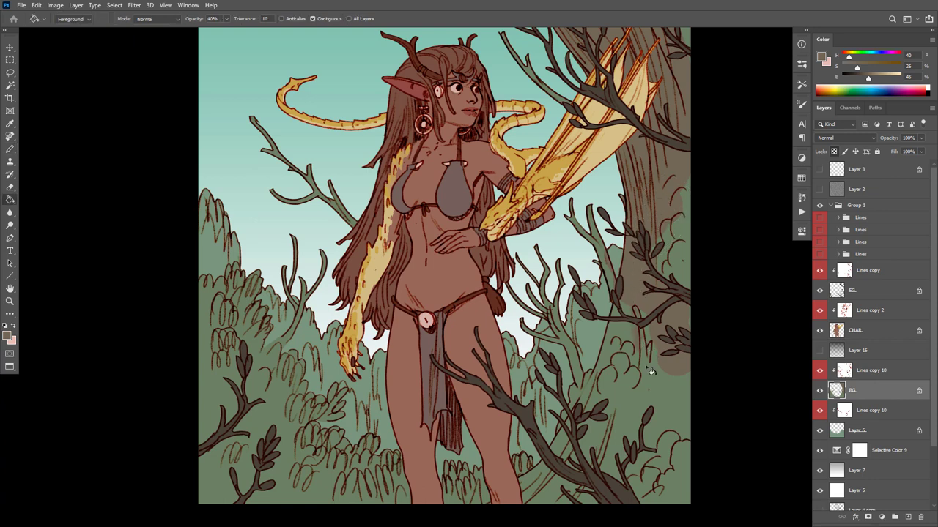
key(b)
key(g)
click(682, 273)
Paint green sampled from the bushes back over the leafy clumps around the trunk, using a size 125 Pencil at 100% opacity
key(b)
alt+click(468, 491)
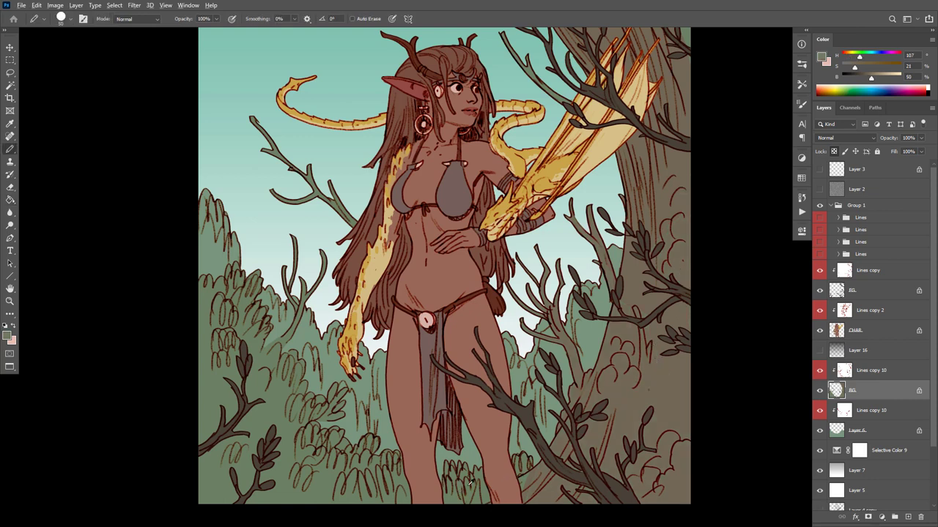
drag(604, 394, 635, 379)
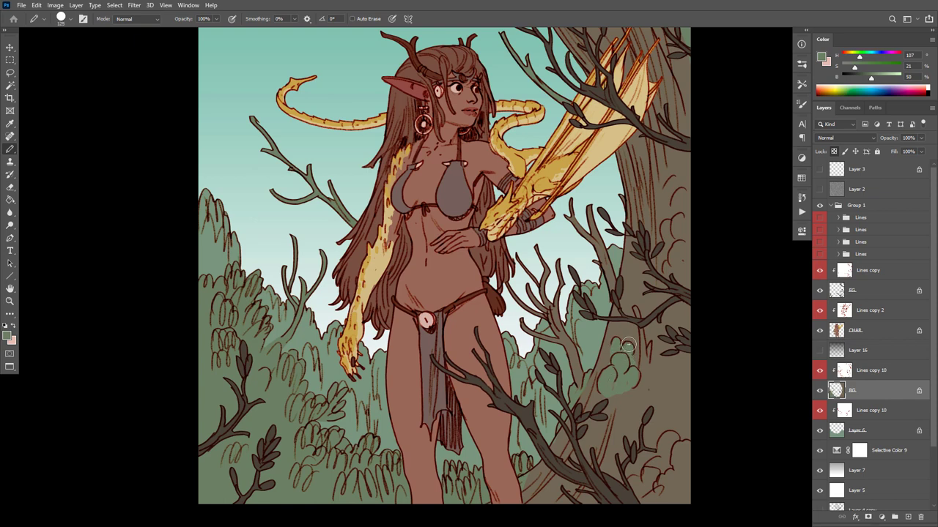
mouse_move(681, 246)
mouse_down()
mouse_move(676, 266)
mouse_move(669, 236)
mouse_move(683, 196)
mouse_up()
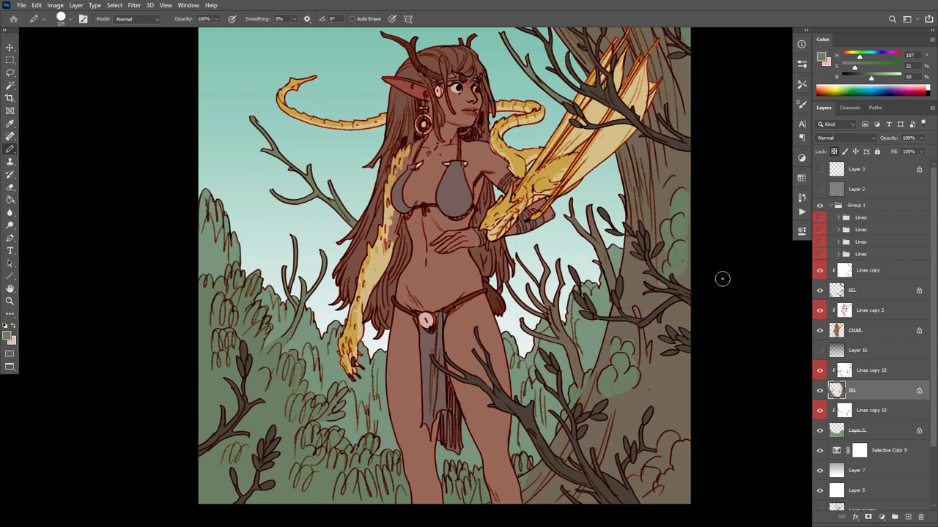
mouse_move(679, 456)
mouse_down()
mouse_move(672, 465)
mouse_move(665, 451)
mouse_move(650, 487)
mouse_move(633, 496)
mouse_up()
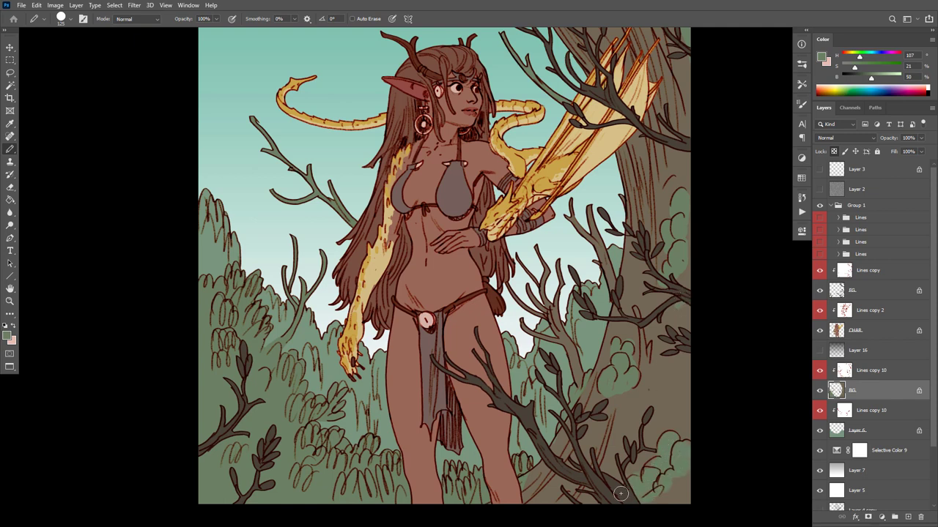
mouse_move(526, 482)
mouse_down()
mouse_move(547, 466)
mouse_move(549, 493)
mouse_move(563, 486)
mouse_move(644, 415)
mouse_up()
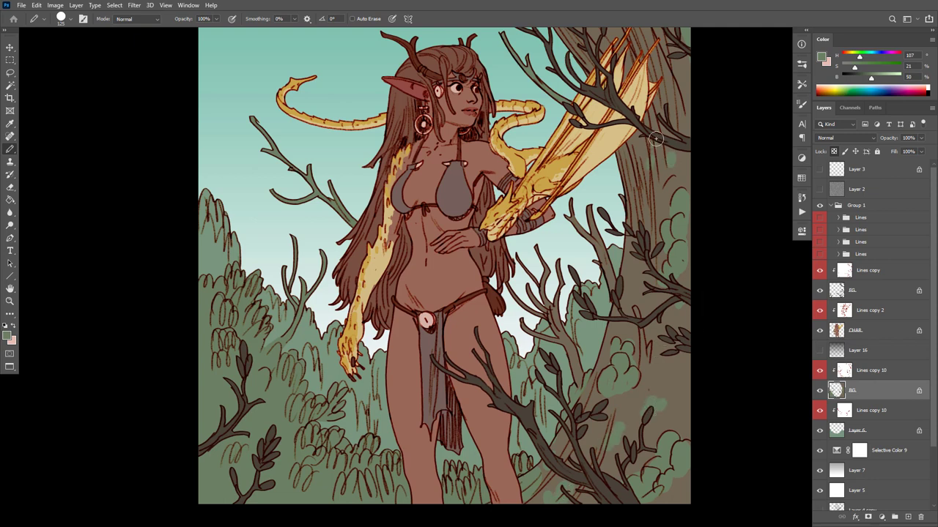
drag(660, 414, 674, 441)
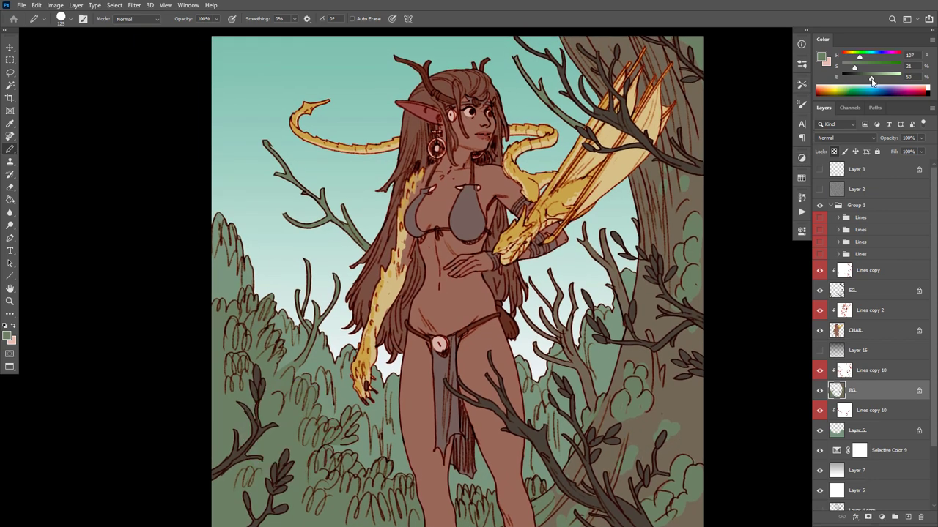
Paint a darker green with saturation 28% and brightness 44% over the bushes, undergrowth and mossy patches on the tree
drag(872, 79, 854, 70)
mouse_move(345, 413)
mouse_down()
mouse_move(341, 442)
mouse_move(312, 438)
mouse_move(269, 325)
mouse_move(263, 349)
mouse_move(304, 360)
mouse_move(299, 336)
mouse_up()
key(x)
alt+click(676, 405)
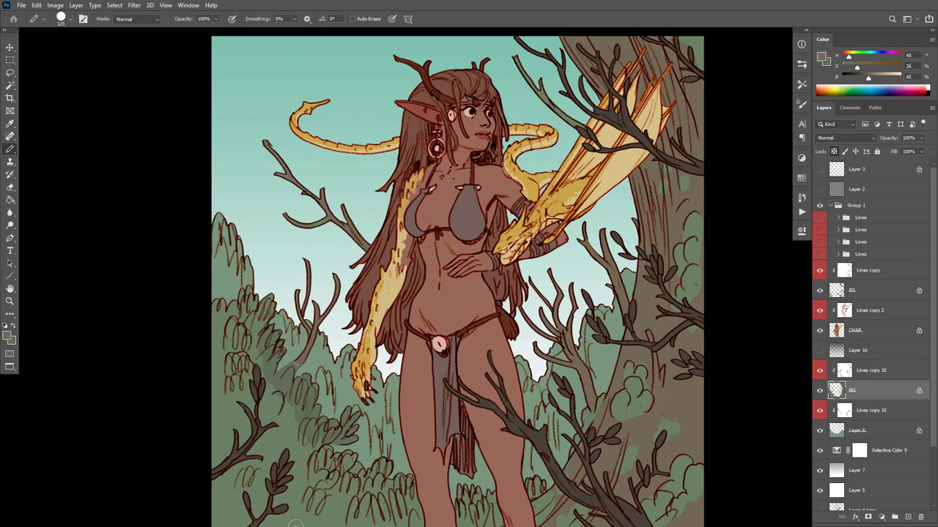
alt+click(275, 429)
mouse_move(275, 429)
mouse_down()
mouse_move(260, 387)
mouse_move(222, 338)
mouse_move(219, 353)
mouse_up()
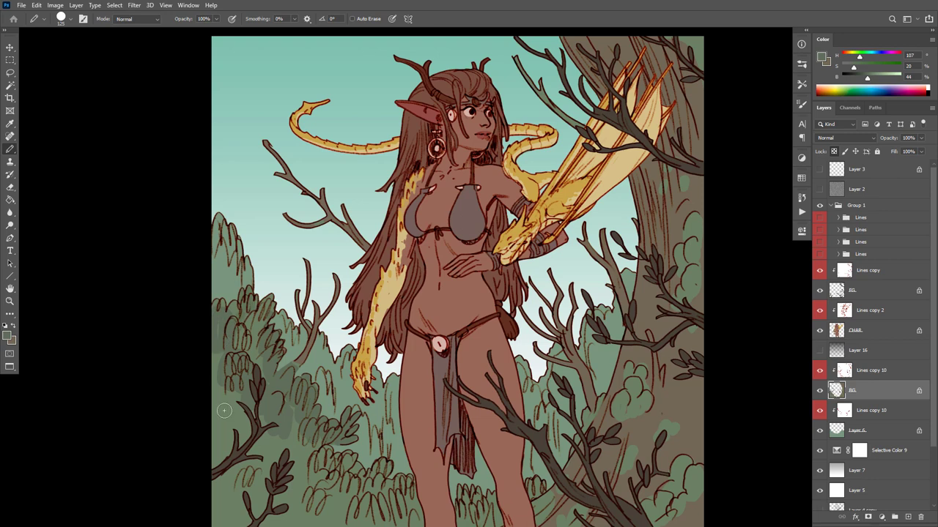
mouse_move(225, 414)
mouse_down()
mouse_move(217, 391)
mouse_move(241, 428)
mouse_move(275, 436)
mouse_move(273, 456)
mouse_move(293, 462)
mouse_move(257, 474)
mouse_move(238, 452)
mouse_up()
mouse_move(325, 446)
mouse_down()
mouse_move(318, 482)
mouse_move(332, 506)
mouse_move(342, 475)
mouse_move(362, 493)
mouse_move(387, 464)
mouse_move(411, 498)
mouse_move(348, 513)
mouse_move(408, 516)
mouse_move(368, 523)
mouse_move(460, 497)
mouse_move(544, 511)
mouse_up()
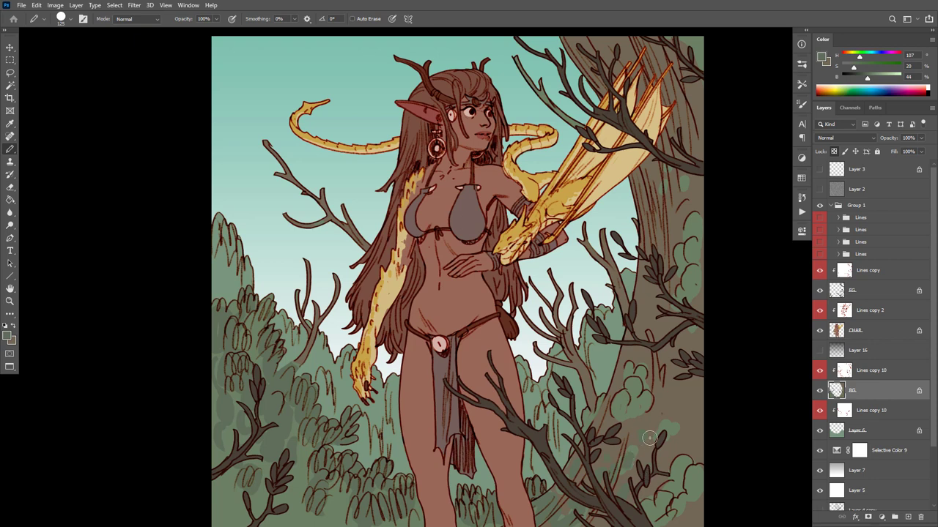
click(632, 414)
click(668, 424)
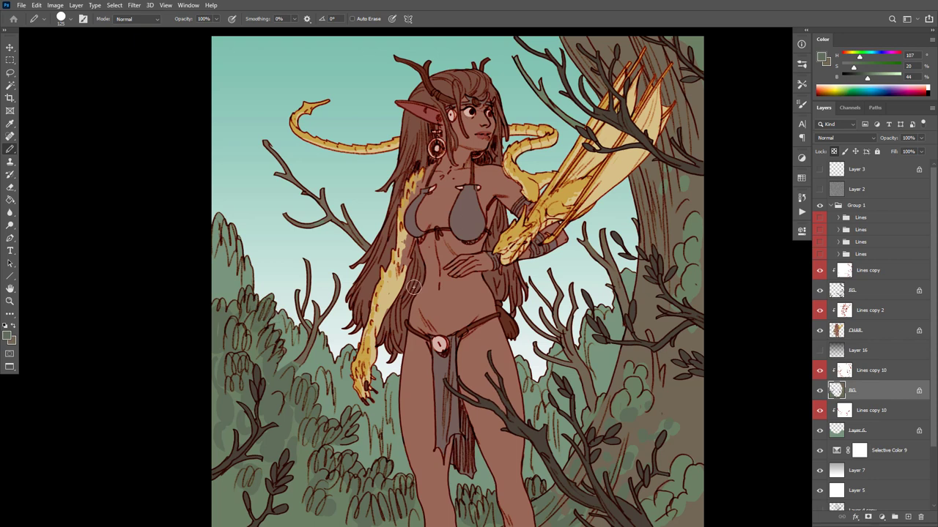
Dab brown sampled from the tree onto the undergrowth around the foreground twigs in the picture's lower left corner
alt+click(578, 126)
scroll(625, 361, down, 5)
scroll(606, 368, up, 3)
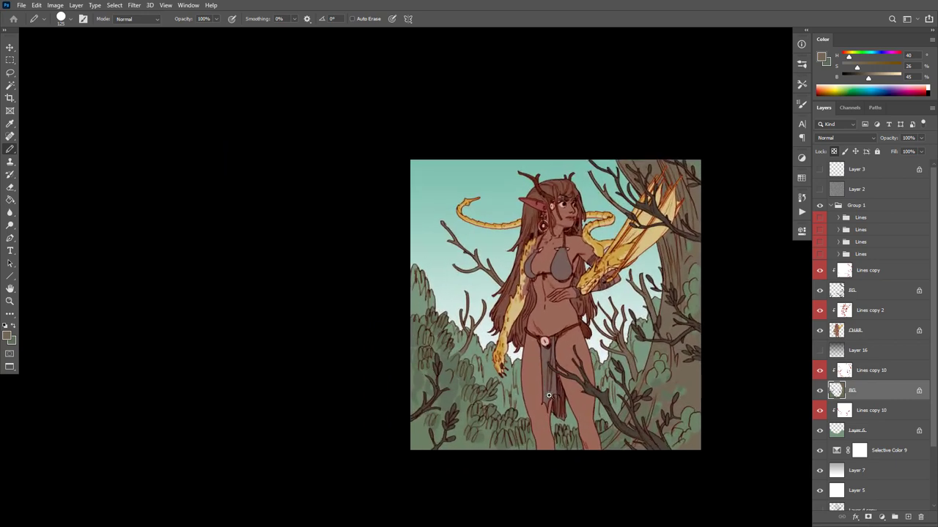
scroll(548, 396, up, 2)
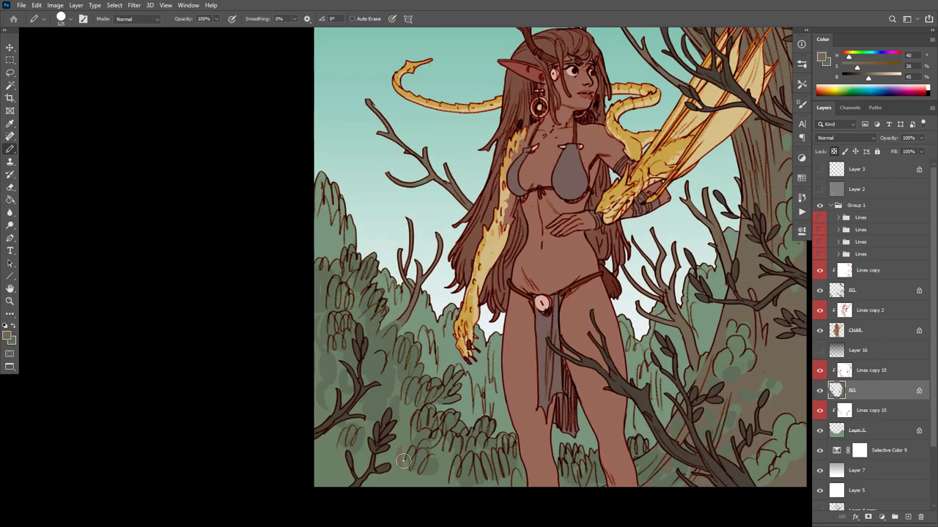
drag(401, 453, 399, 461)
drag(406, 426, 406, 436)
drag(337, 451, 338, 459)
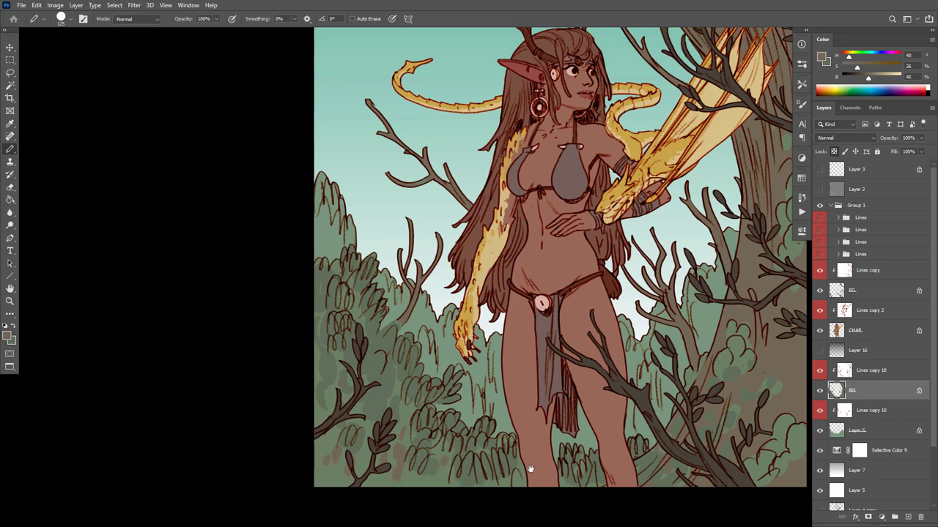
Try muting and lightening Layer 6's distant hills using Hue/Saturation with hue +4, saturation -20 and a raised lightness
drag(552, 428, 538, 437)
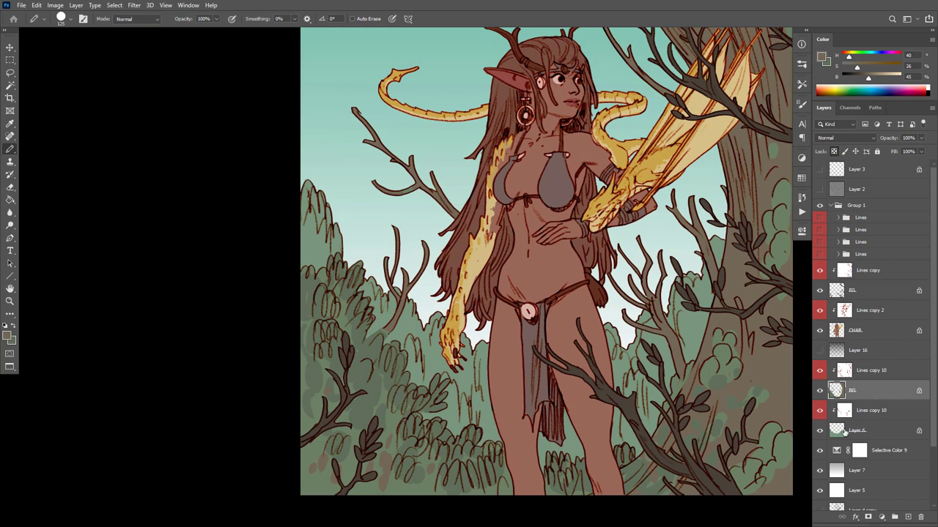
click(845, 430)
key(ctrl+u)
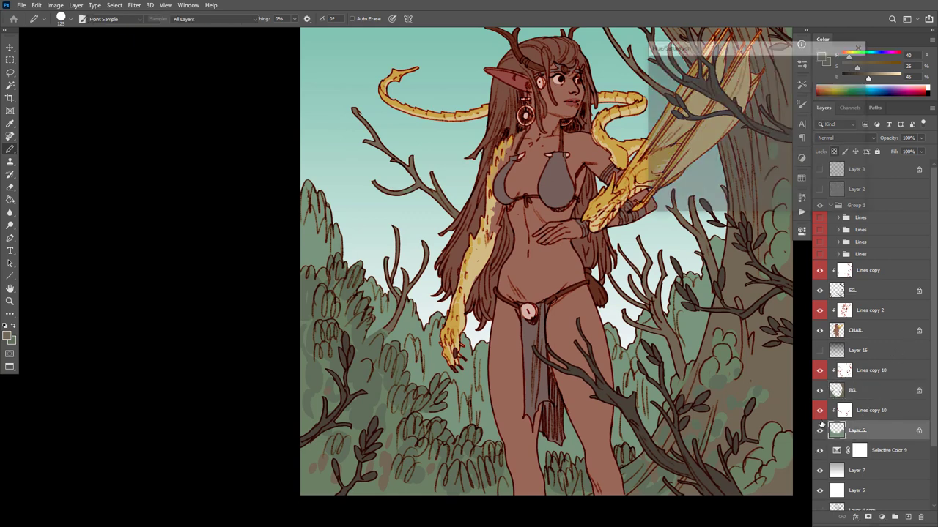
drag(734, 116, 722, 143)
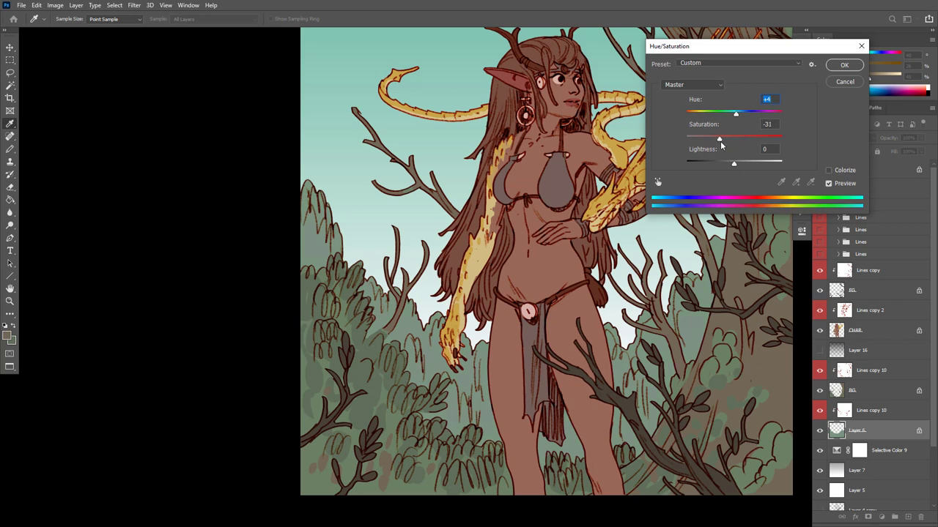
drag(720, 140, 738, 165)
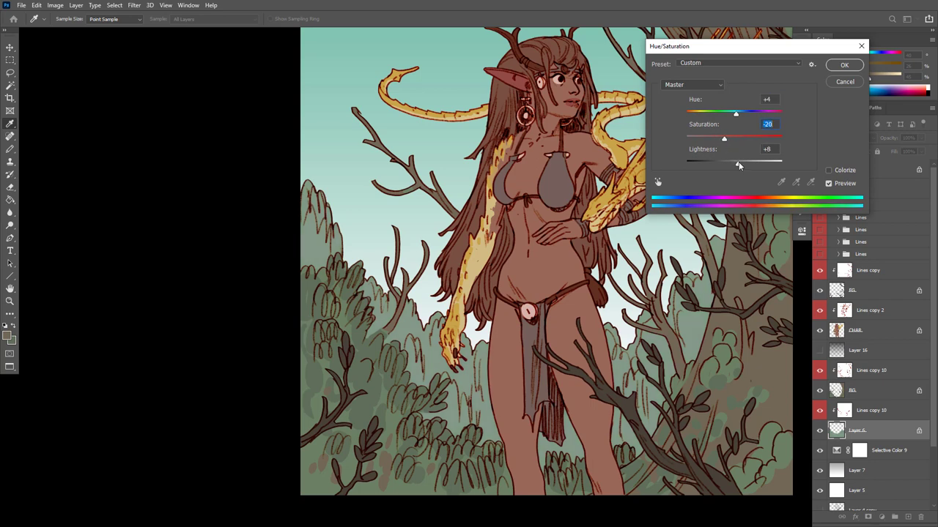
click(844, 64)
key(b)
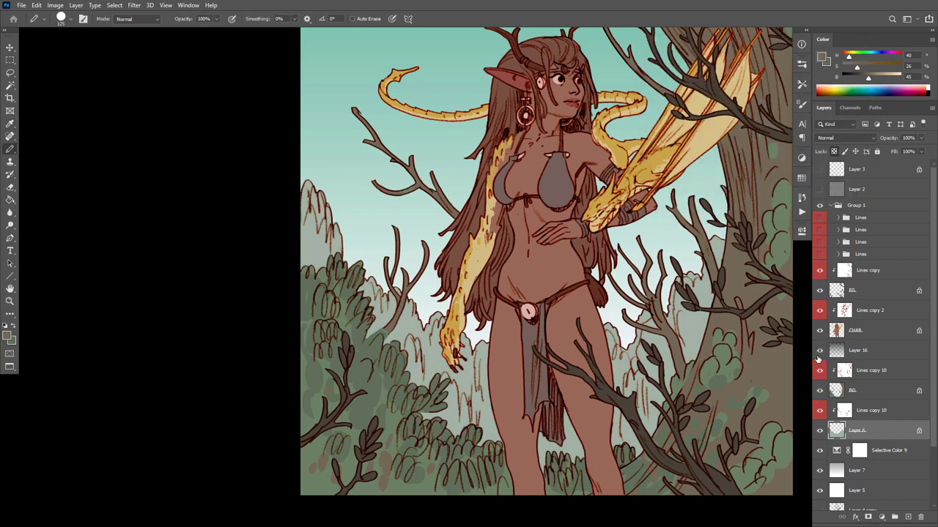
Show the Layer 16 gradient over the background again and select that layer
click(818, 352)
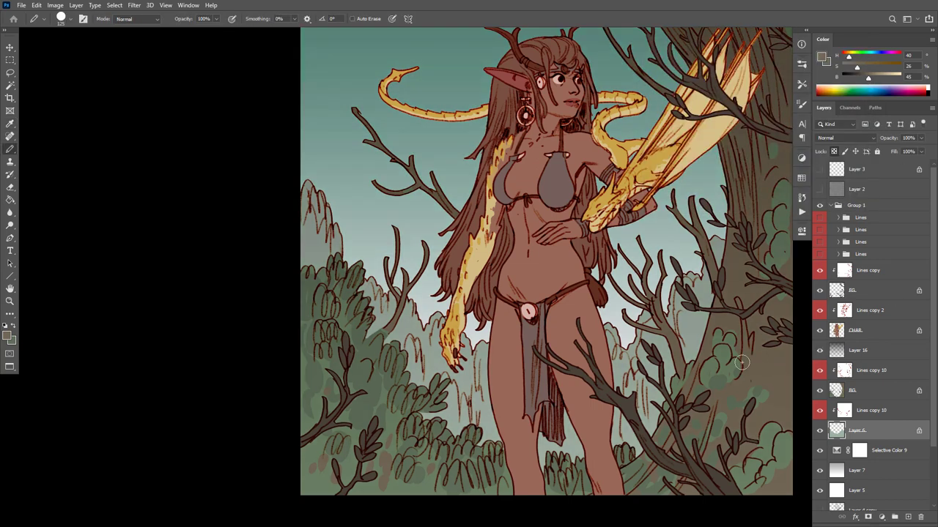
scroll(701, 390, down, 3)
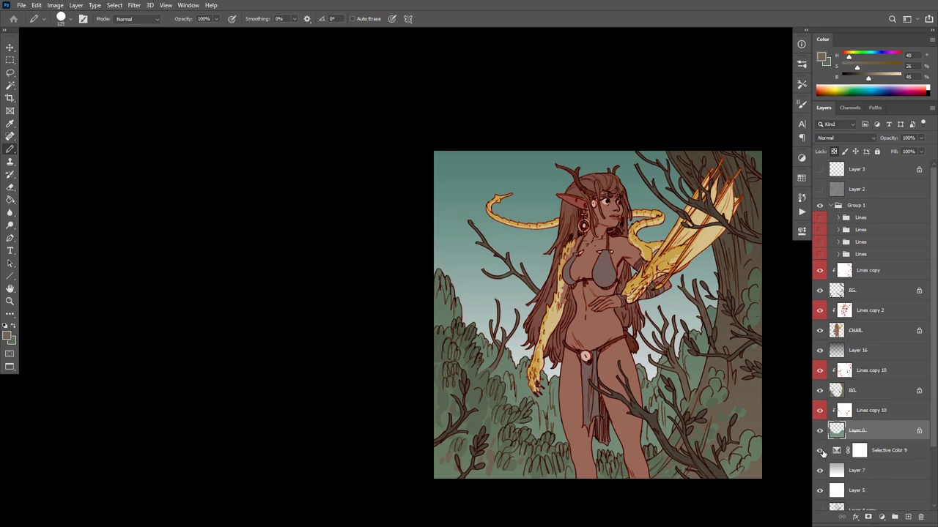
click(878, 355)
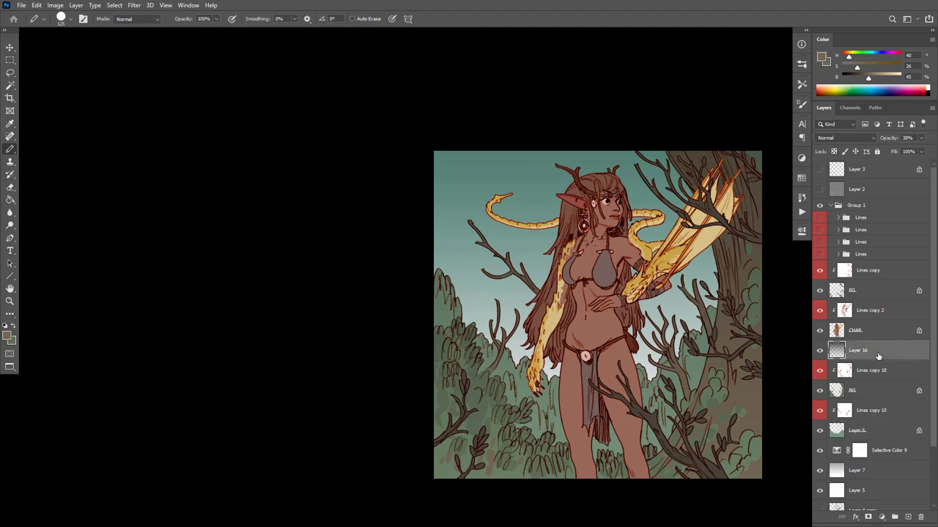
Examine the whole illustration from far and near with the Layer 16 gradient switched on
ctrl+click(652, 312)
drag(655, 329, 587, 328)
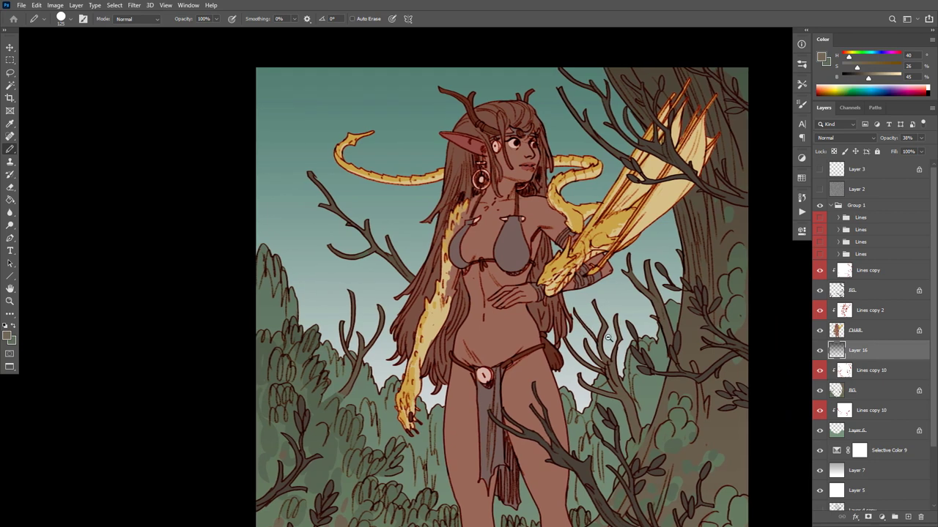
alt+click(608, 338)
alt+click(608, 339)
alt+click(610, 341)
drag(638, 364, 635, 384)
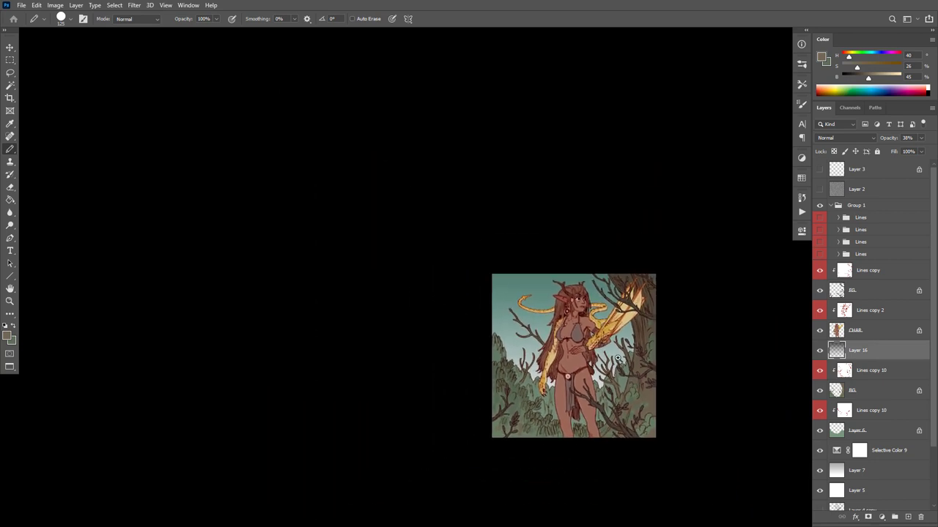
scroll(624, 361, up, 2)
scroll(645, 289, up, 1)
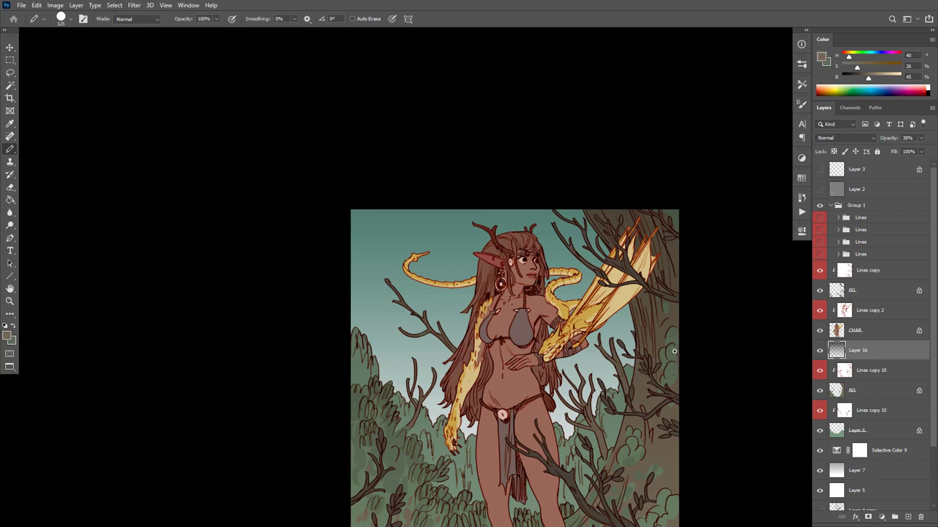
scroll(674, 352, up, 2)
Paint the leaves of the FG layer's branches dark green, using green sampled from the foliage and darkened to brightness 35%
click(846, 290)
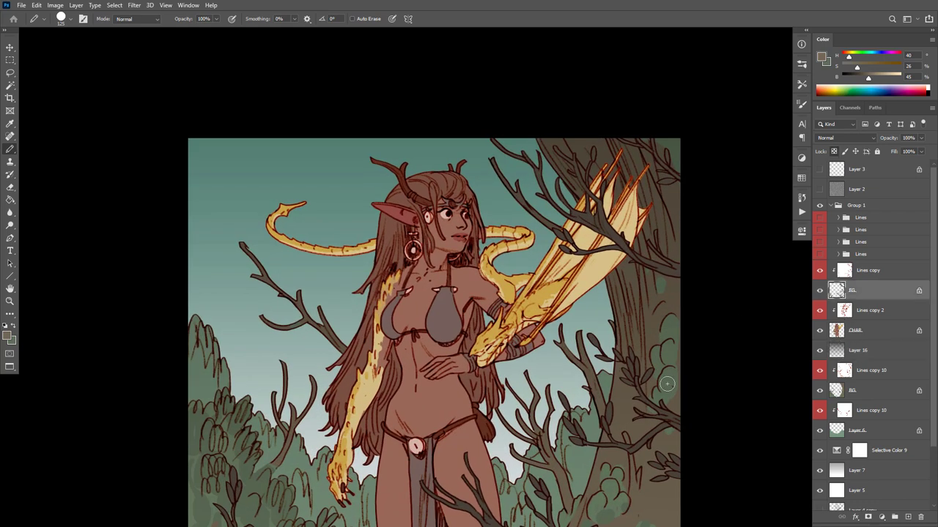
alt+click(680, 340)
drag(864, 78, 863, 78)
mouse_move(631, 371)
mouse_down()
mouse_move(632, 357)
mouse_move(647, 371)
mouse_move(622, 367)
mouse_up()
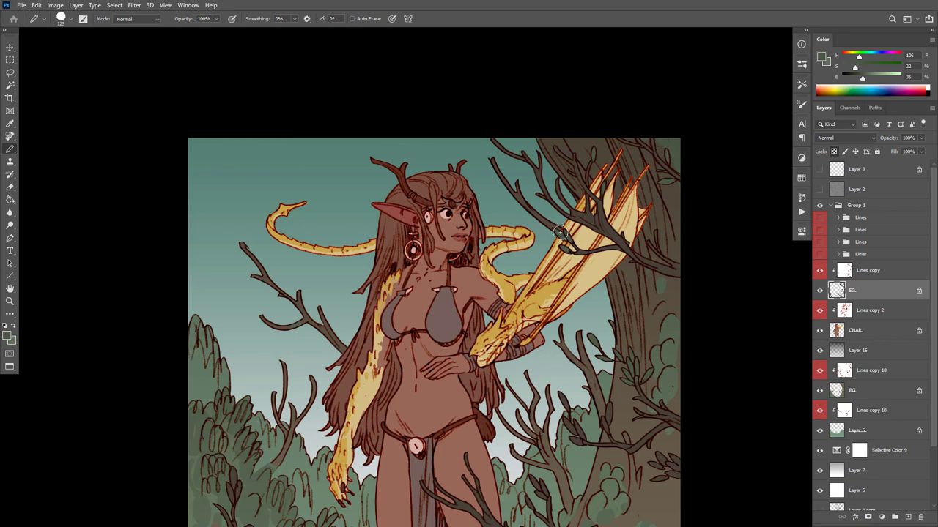
drag(511, 373, 570, 207)
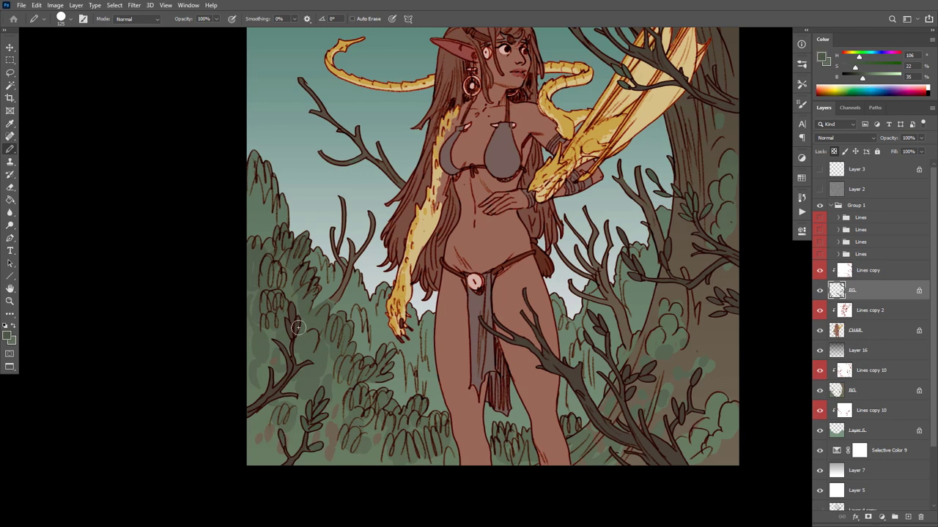
mouse_move(693, 371)
mouse_down()
mouse_move(704, 367)
mouse_move(698, 374)
mouse_up()
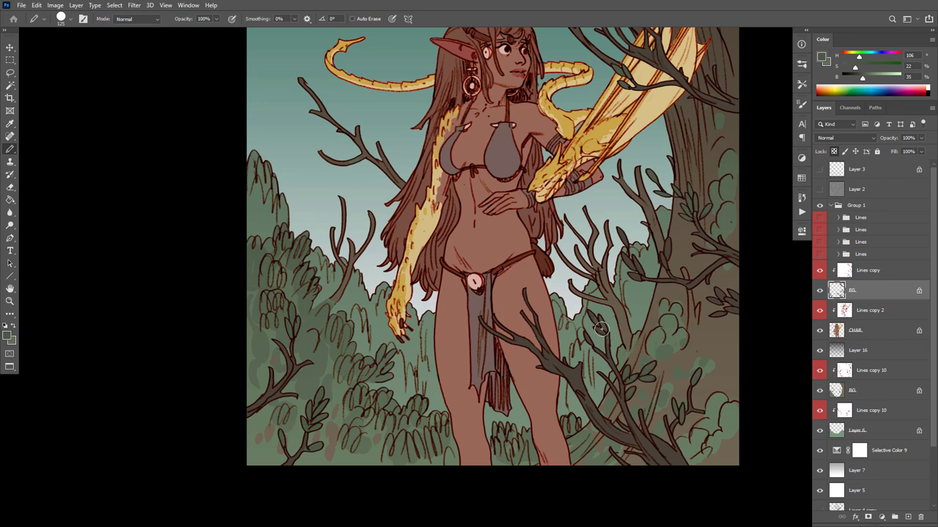
drag(634, 277, 633, 261)
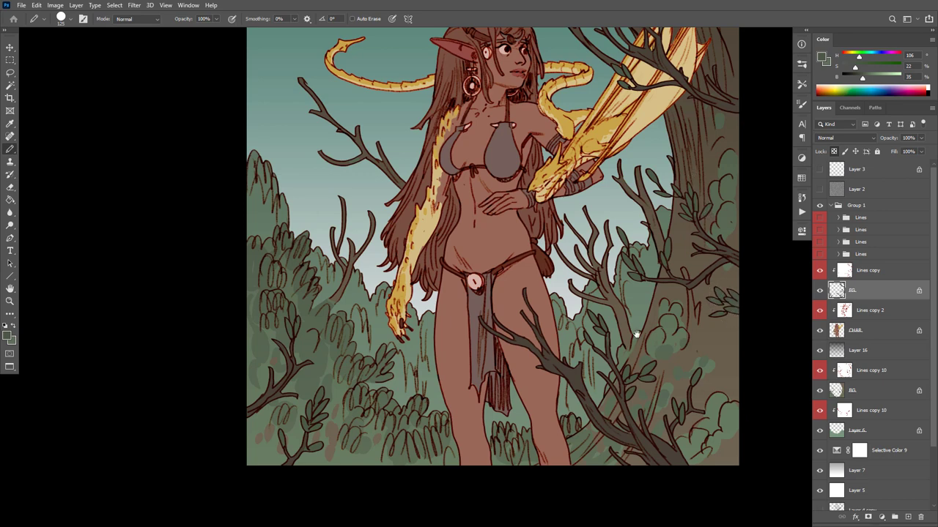
Check the green leaves from a distance and with the FG layer isolated, then restore the other layers' visibility
scroll(652, 339, down, 1)
scroll(652, 338, down, 3)
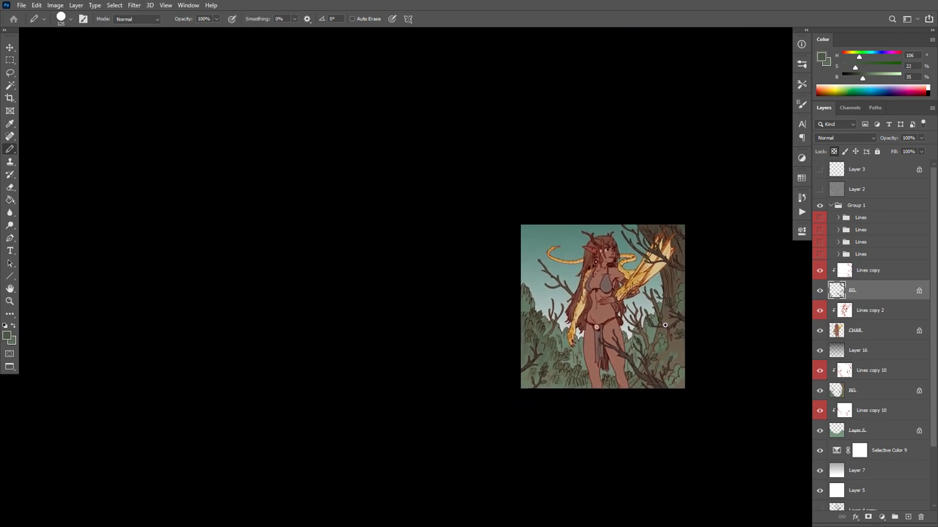
scroll(670, 317, up, 2)
scroll(671, 317, up, 2)
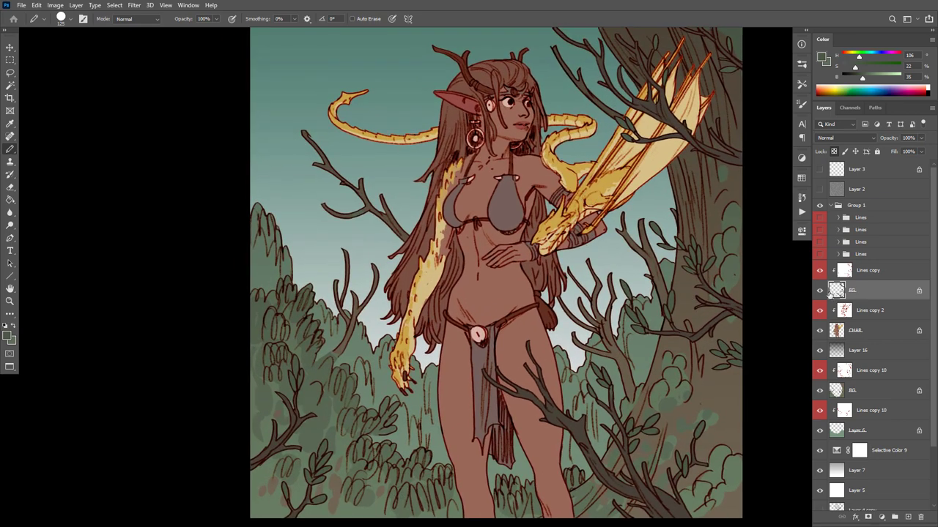
alt+click(820, 291)
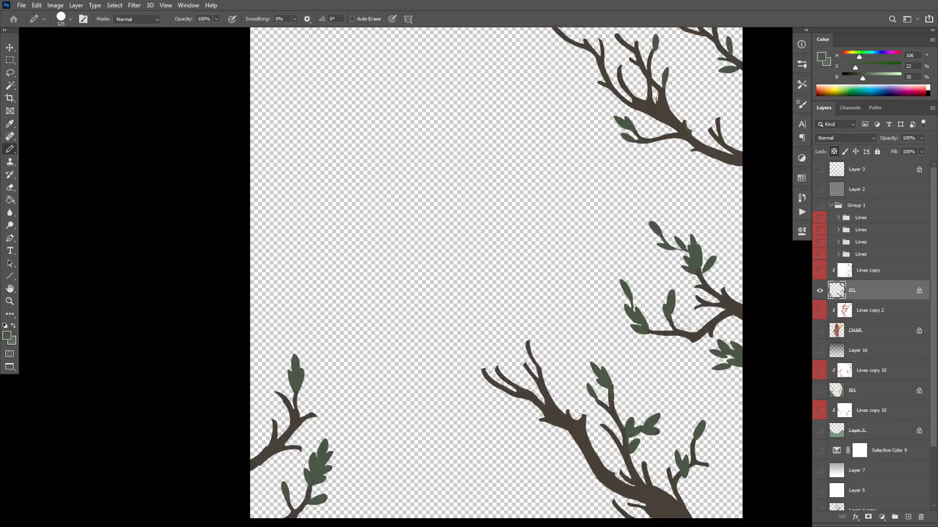
alt+click(820, 291)
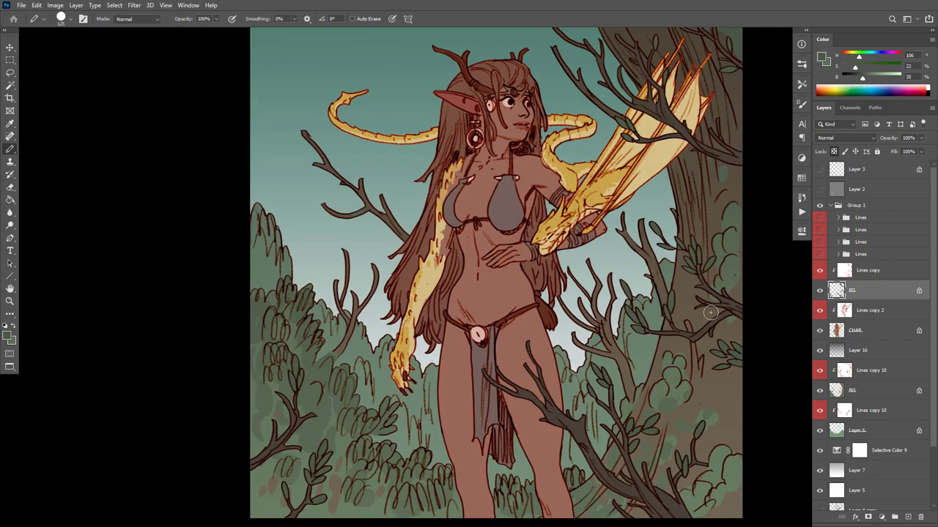
Choose the Splatter-Texture Pencil preset and sample a pale grey-green from the sky near the horizon
drag(668, 432, 633, 423)
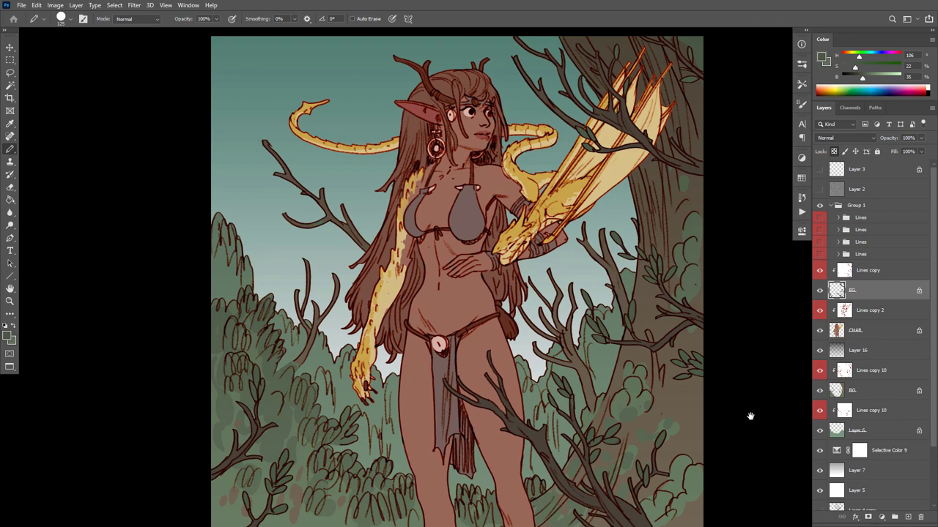
click(860, 350)
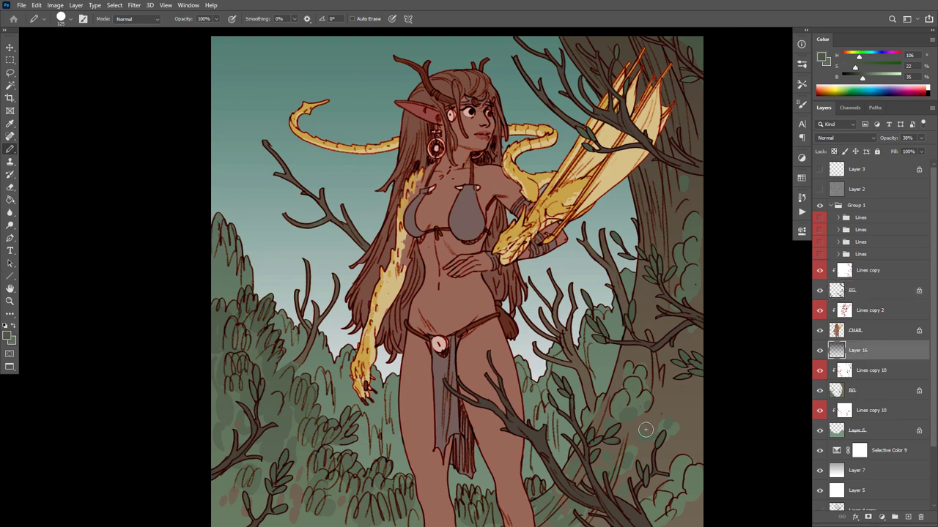
click(39, 19)
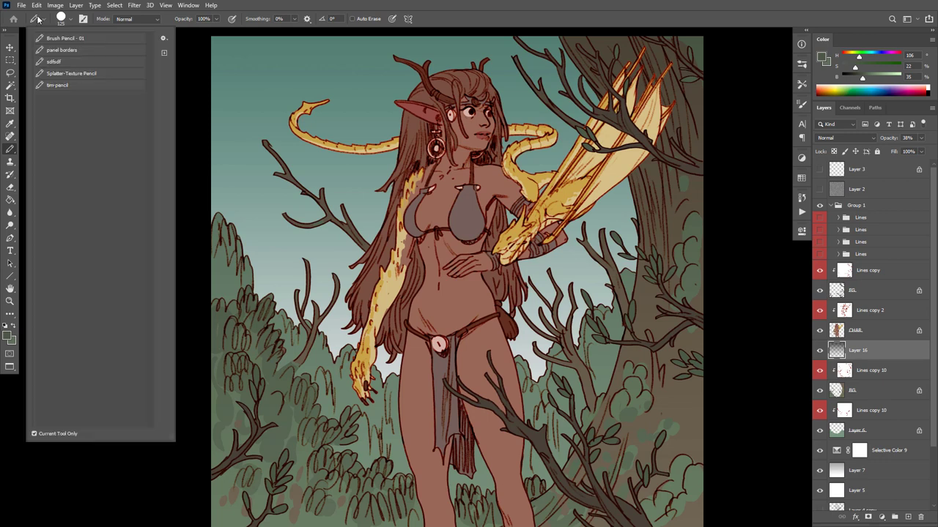
click(97, 76)
drag(551, 242, 605, 305)
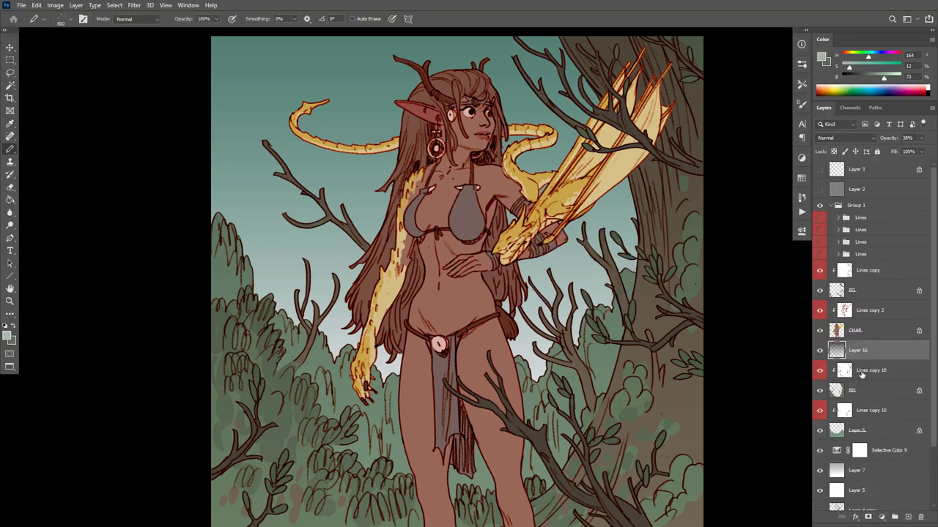
Hide the Layer 16 gradient and add a new layer directly above the Lines copy 10 layer that sits below BG
click(865, 393)
click(871, 414)
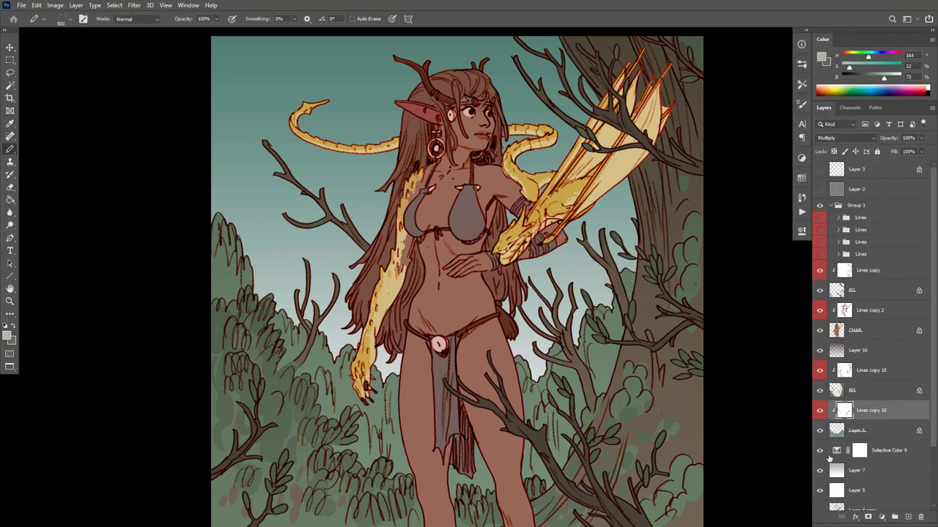
click(820, 390)
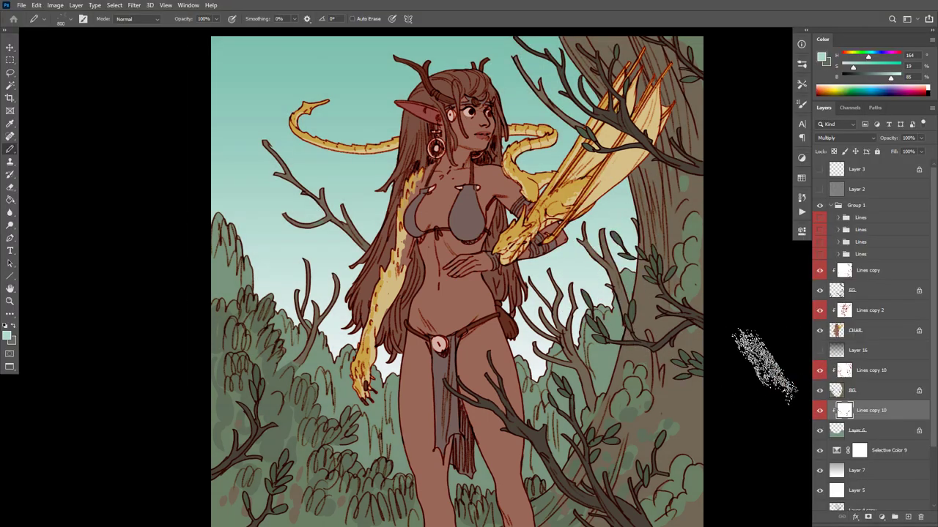
key(ctrl+shift+alt+n)
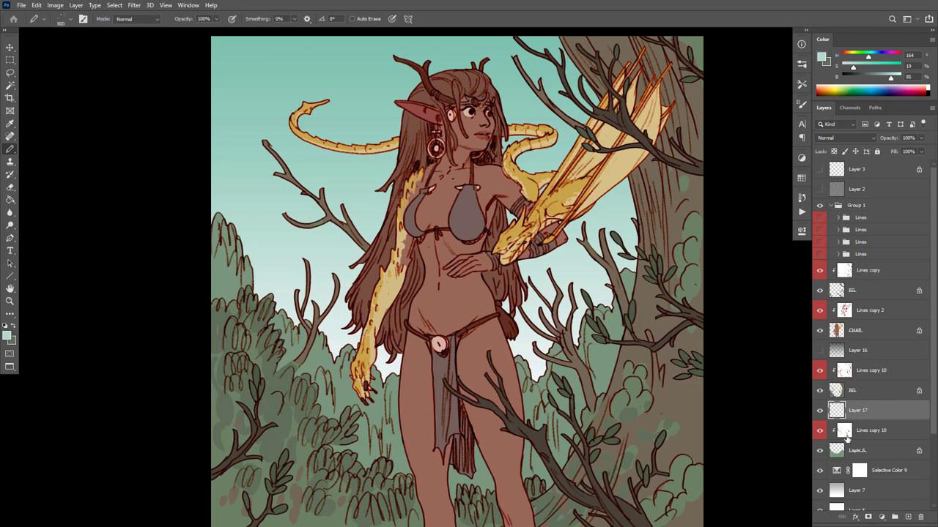
Paint textured haze over the sky and distant hills on the new layer at 20% opacity, using sampled sky and foliage greens
mouse_move(618, 292)
mouse_down()
mouse_move(571, 359)
mouse_move(604, 381)
mouse_up()
key(ctrl+z)
key(2)
mouse_move(594, 327)
mouse_down()
mouse_move(523, 422)
mouse_move(578, 390)
mouse_move(388, 469)
mouse_move(217, 356)
mouse_move(416, 276)
mouse_move(674, 219)
mouse_up()
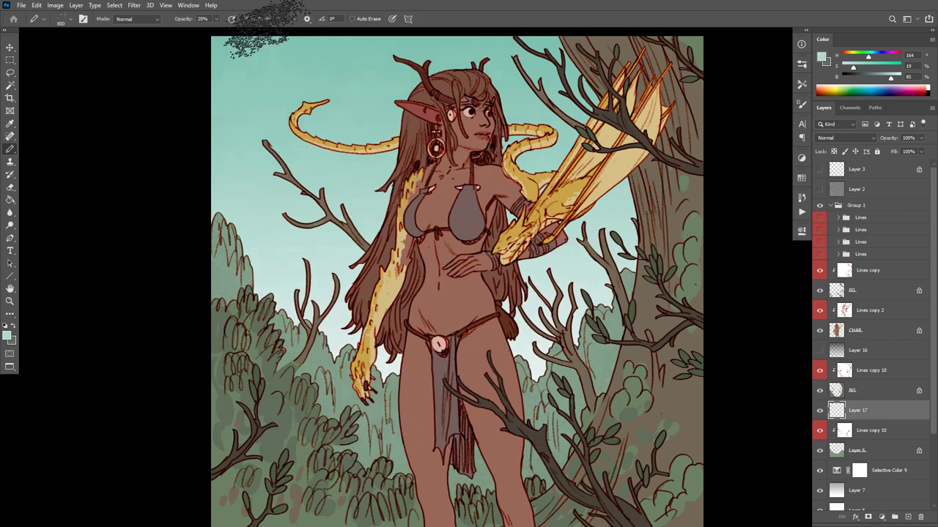
alt+click(541, 66)
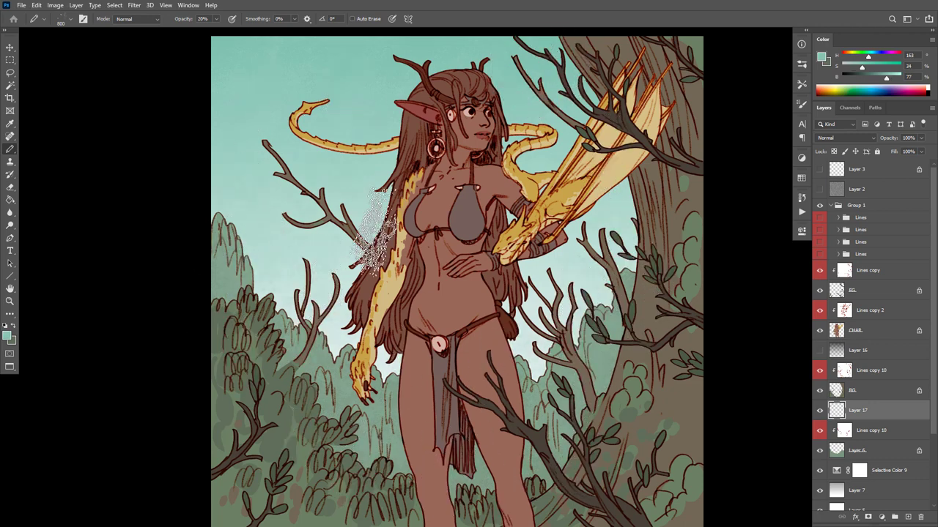
alt+click(611, 353)
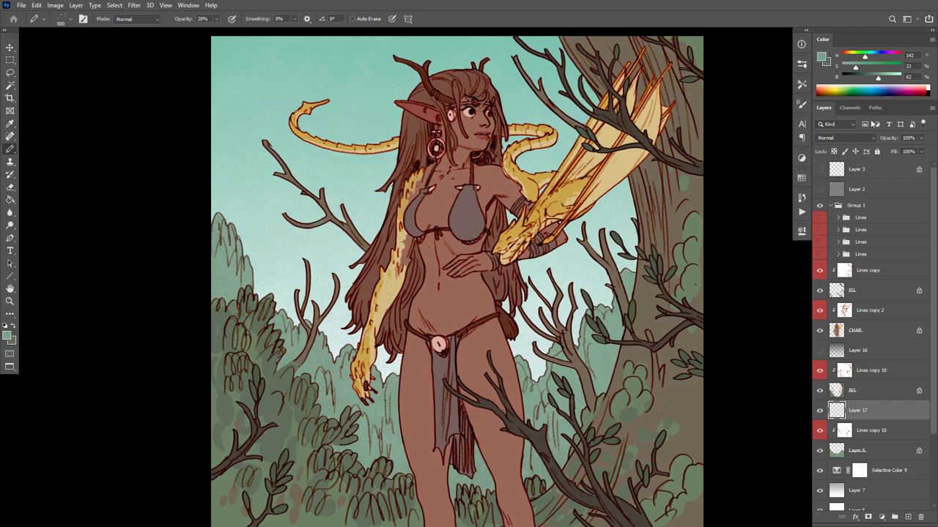
drag(876, 79, 871, 78)
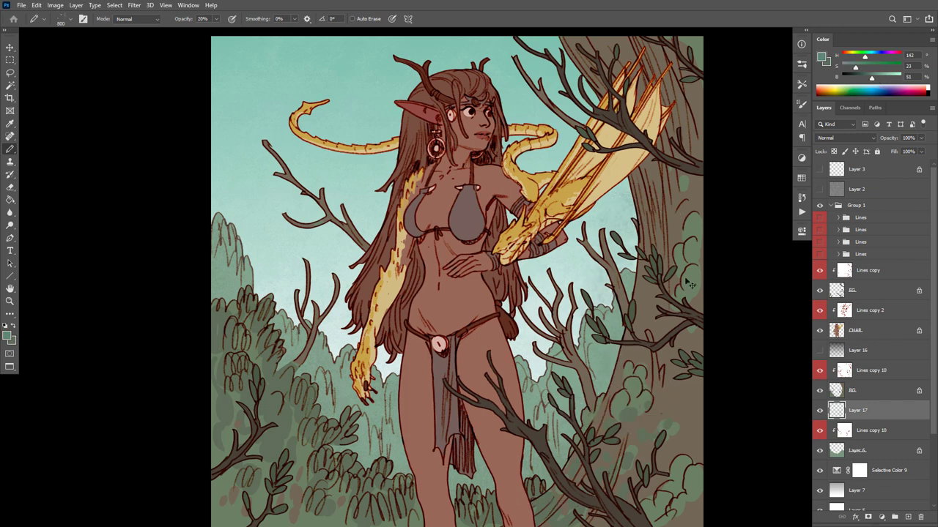
alt+click(585, 276)
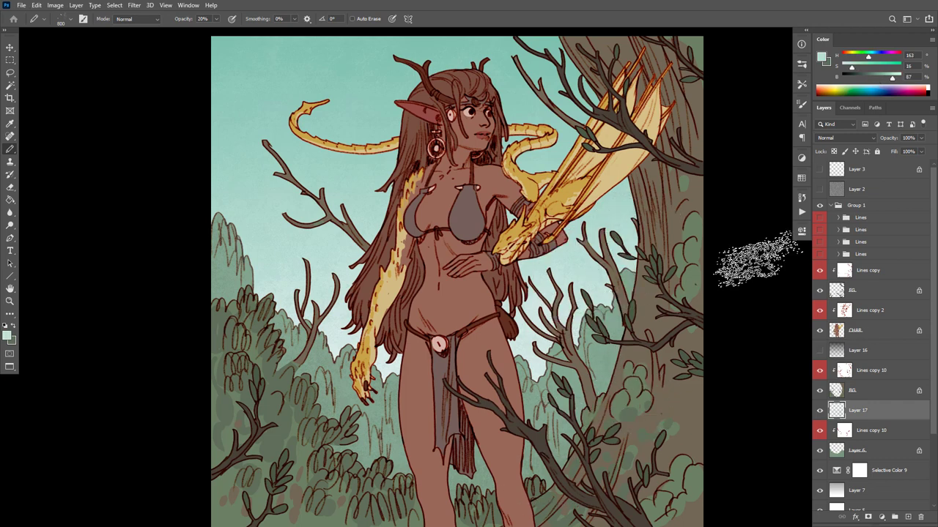
Add a new layer above the BG line art and paint textured mist over the tree, background branches and bushes using sampled sky and foliage colours
click(878, 372)
key(ctrl+shift+alt+n)
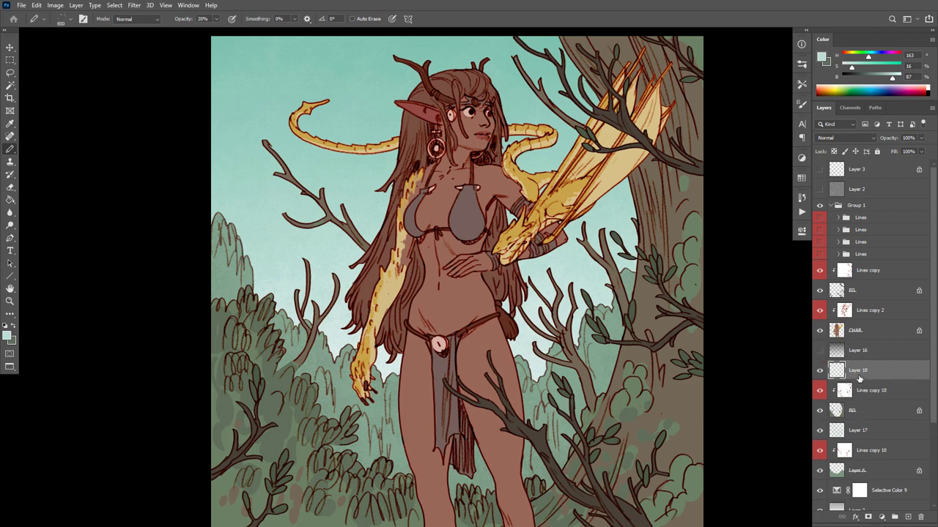
alt+click(534, 94)
alt+click(388, 387)
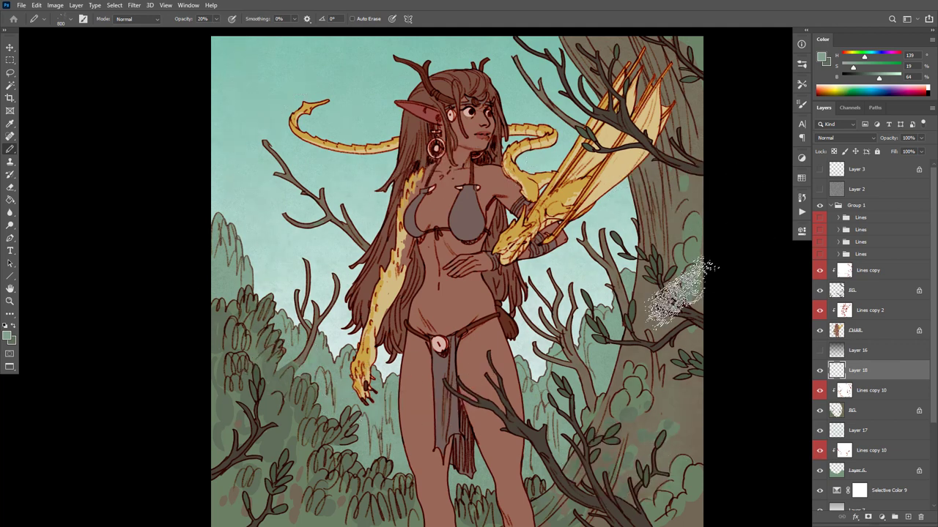
alt+click(536, 96)
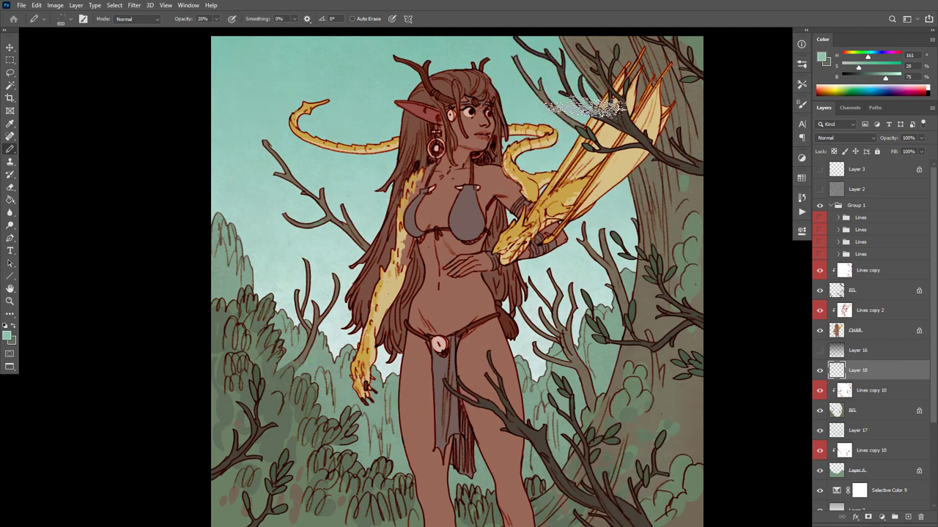
alt+click(533, 102)
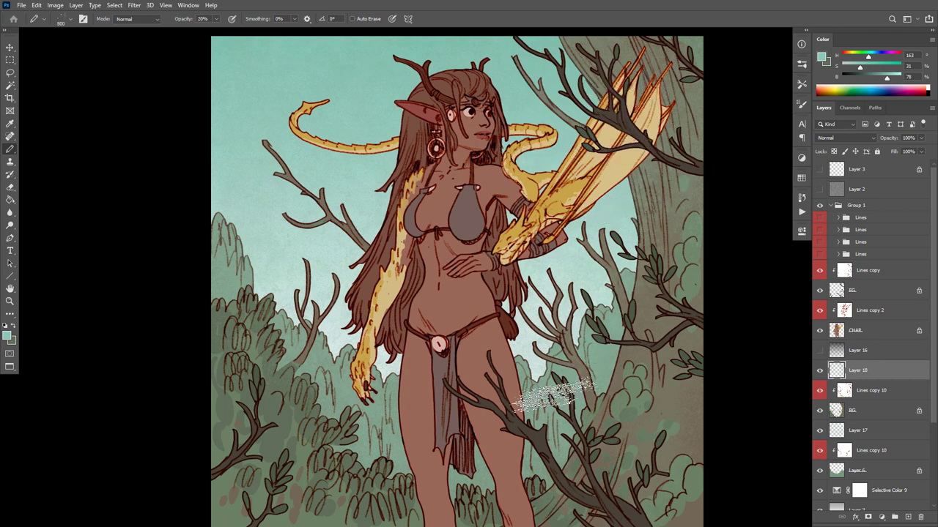
alt+click(527, 340)
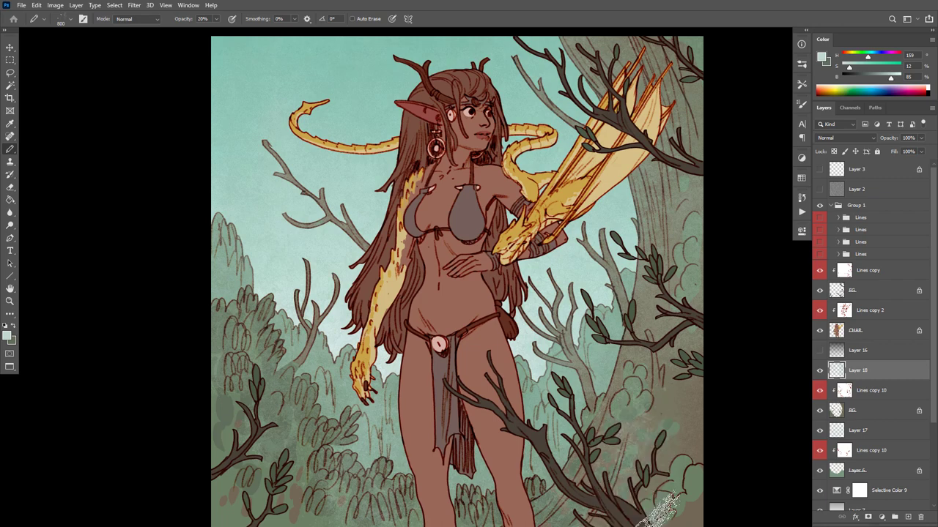
Show the Layer 16 gradient again and brush more pale mist over the background foliage, checking it from a distance
scroll(647, 389, down, 5)
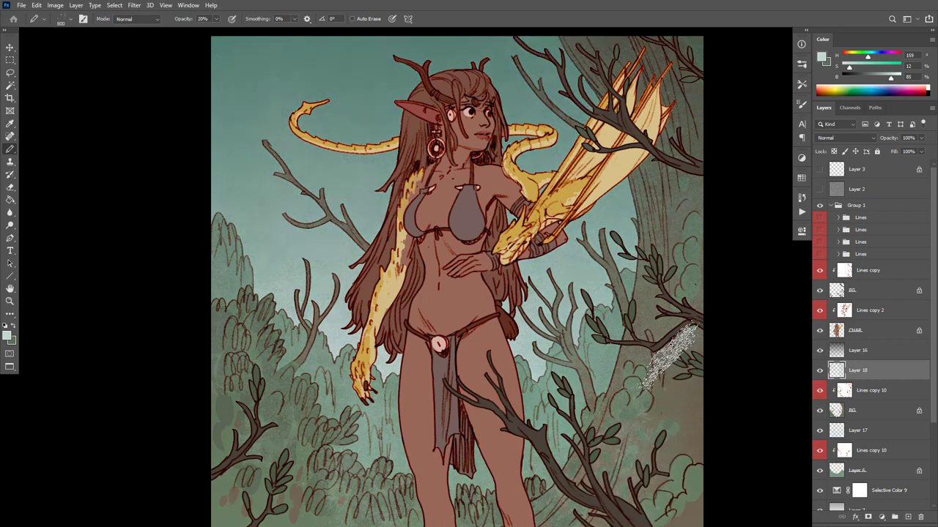
scroll(647, 390, down, 2)
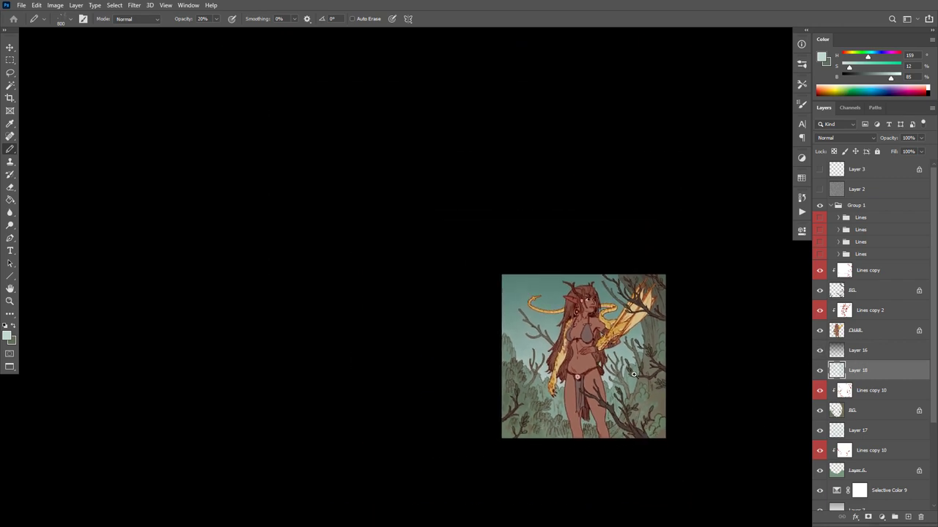
scroll(647, 390, up, 4)
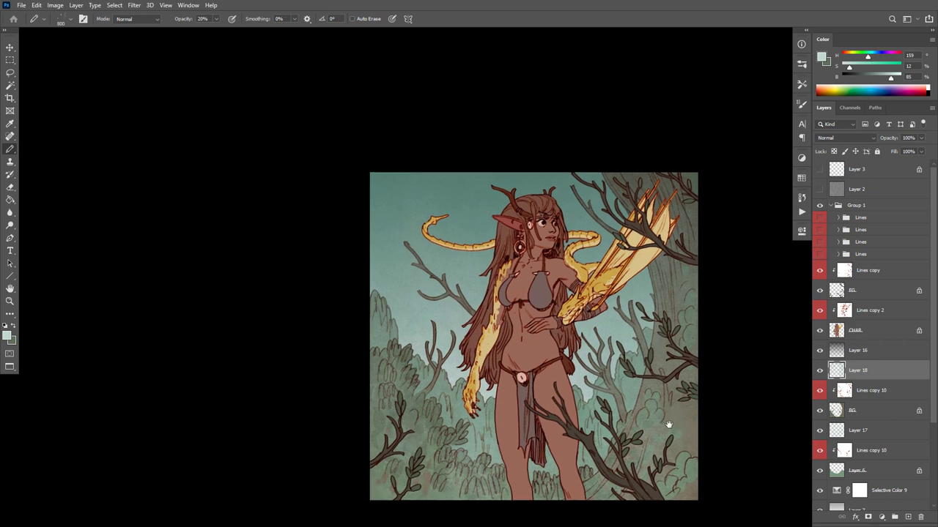
drag(663, 425, 681, 426)
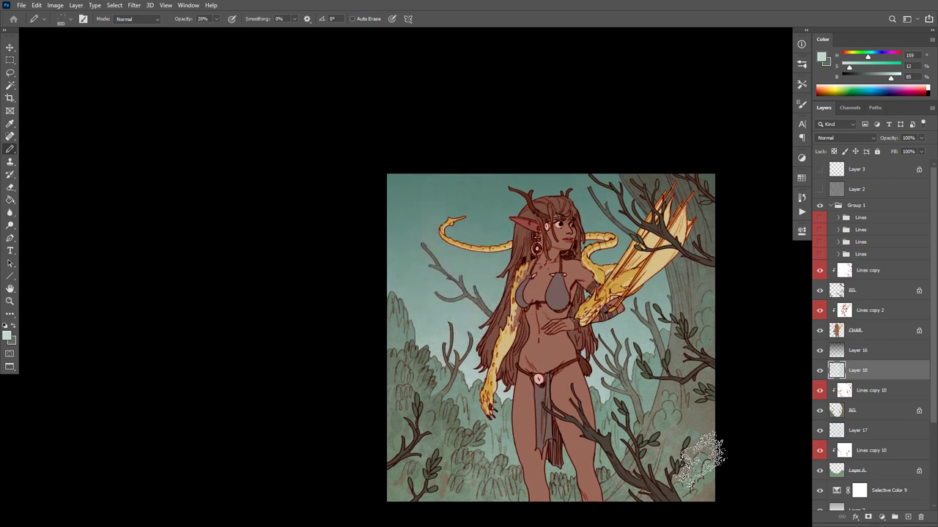
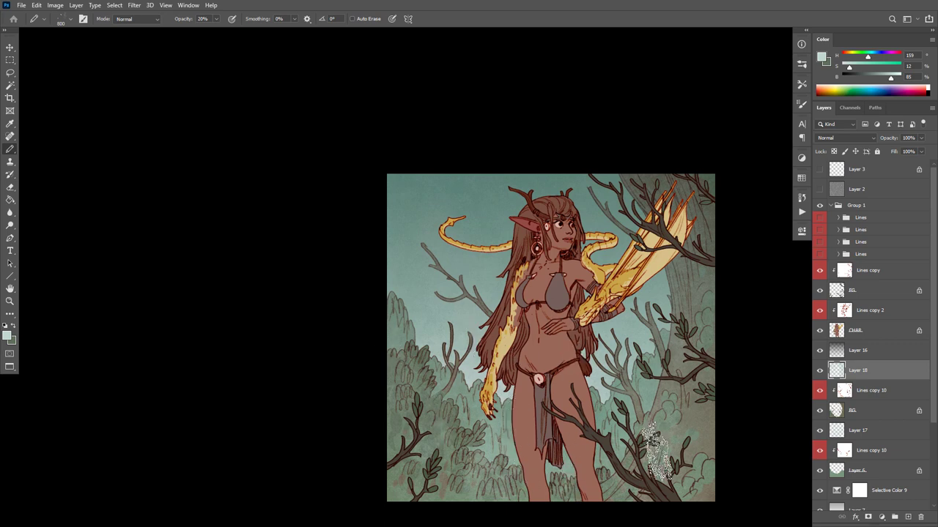
Thin the mist over the bushes and tree trunk with a large soft eraser, undoing the last erasure
key(e)
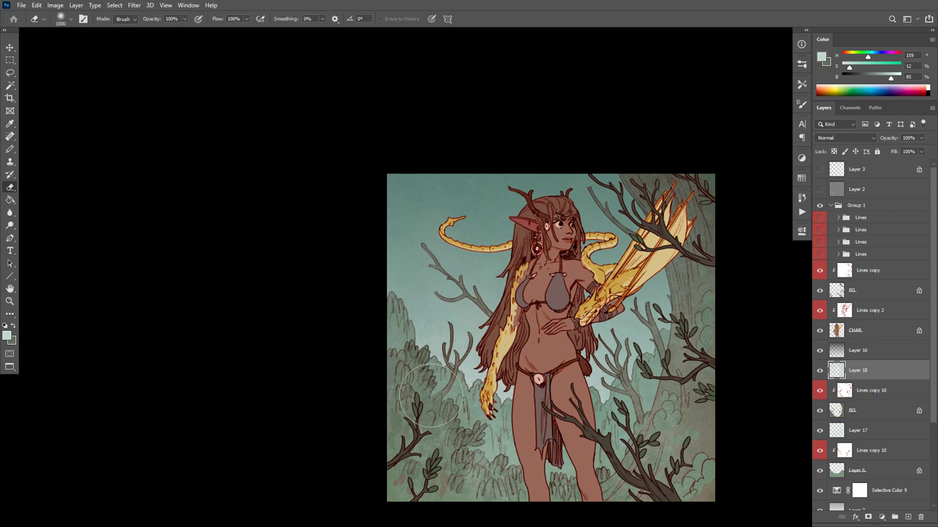
drag(430, 394, 442, 431)
mouse_move(640, 451)
mouse_down()
mouse_move(662, 415)
mouse_move(684, 419)
mouse_up()
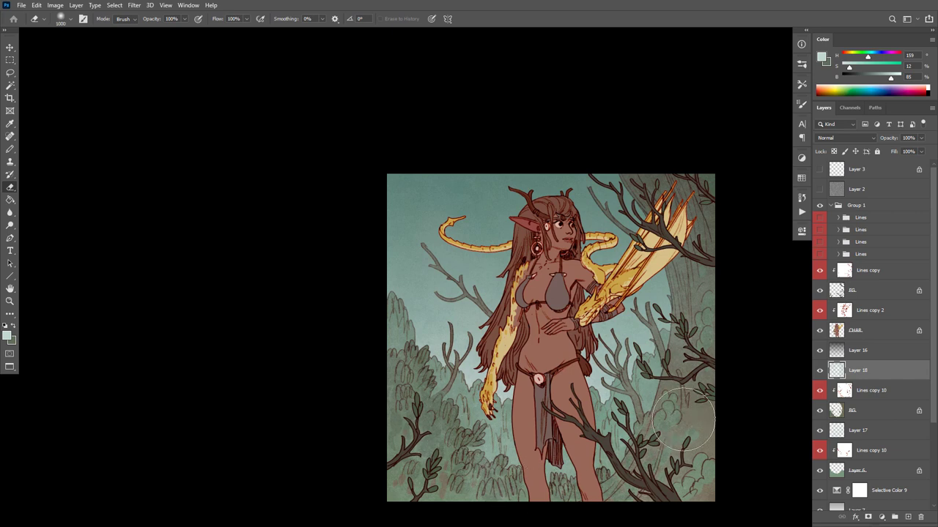
drag(678, 281, 673, 309)
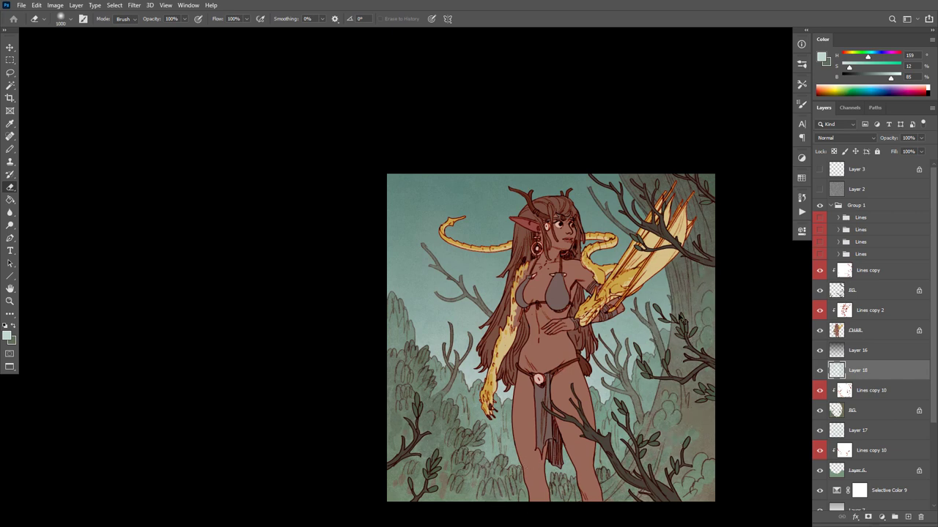
key(ctrl+z)
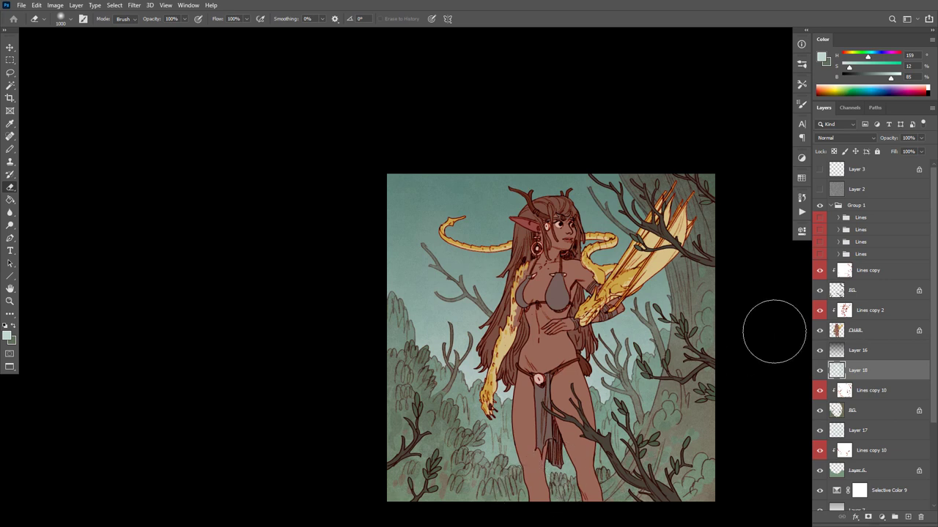
Add a new layer above Layer 16 and switch to the large soft Brush tool
click(868, 352)
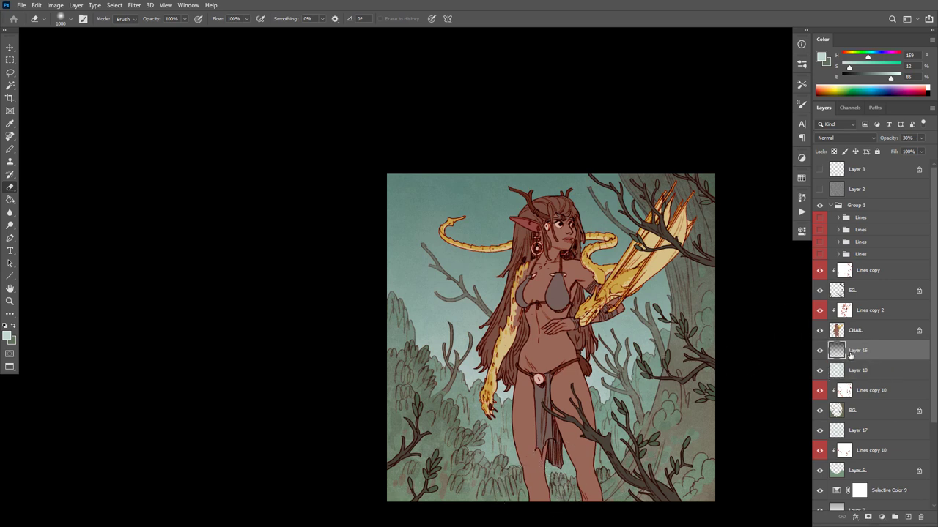
key(ctrl+shift+alt+n)
key(b)
key(shift+b)
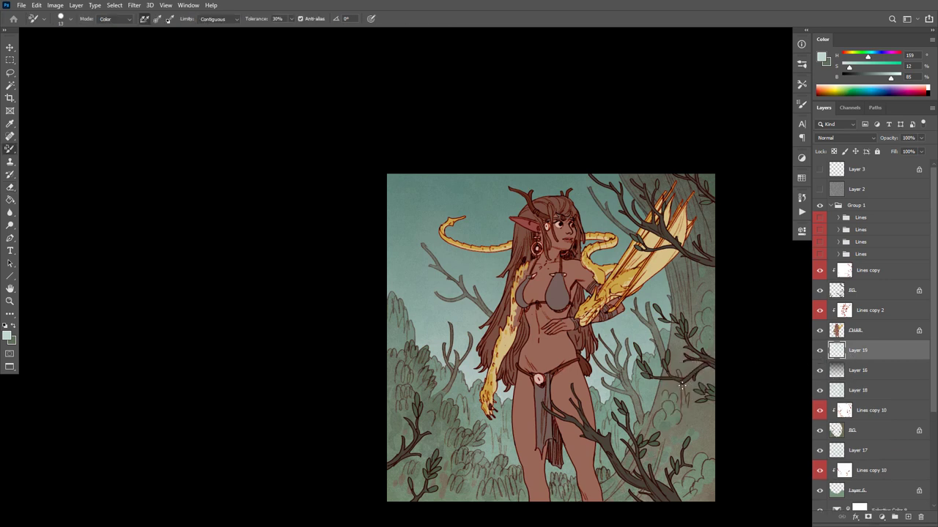
key(shift+b)
key(shift+b)
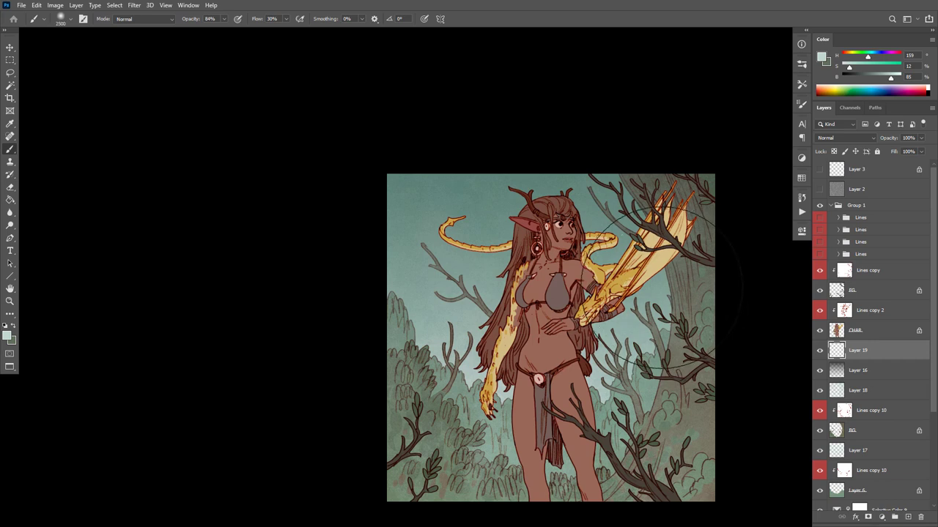
Brush soft haze over the tree trunk, branches and bushes behind the elf with sampled grey-greens, then check the whole illustration
alt+click(663, 275)
key(bracketright)
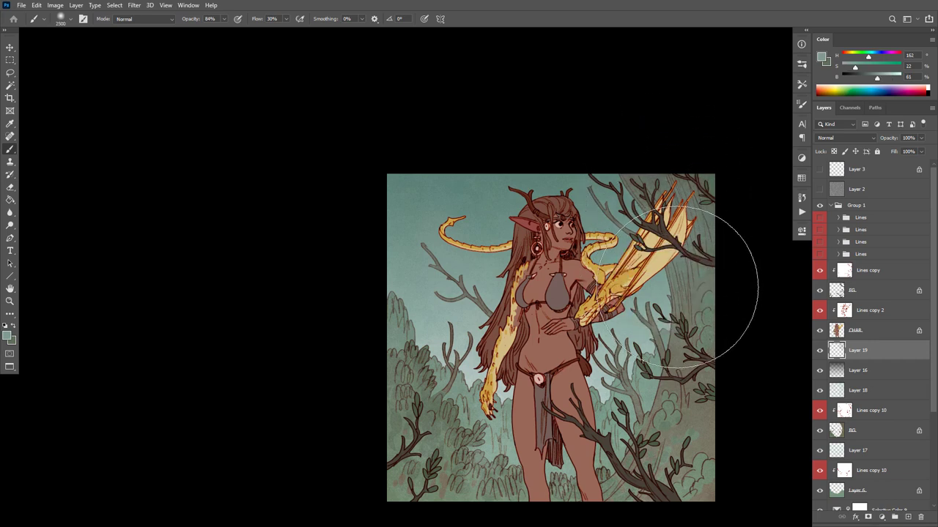
click(685, 285)
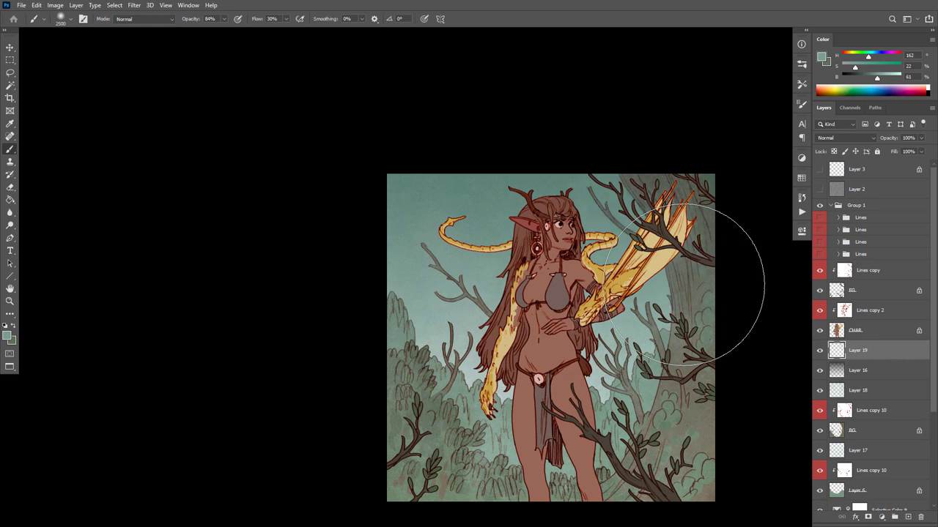
alt+click(602, 372)
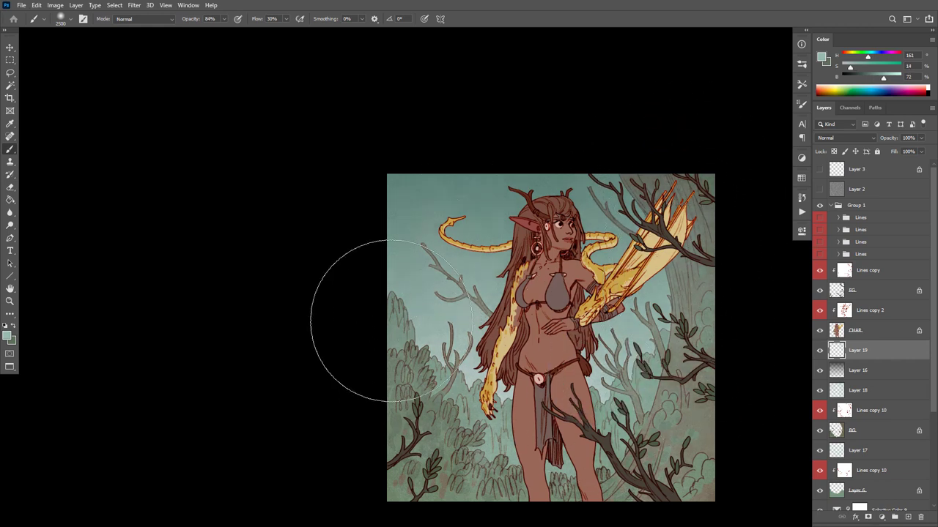
click(462, 387)
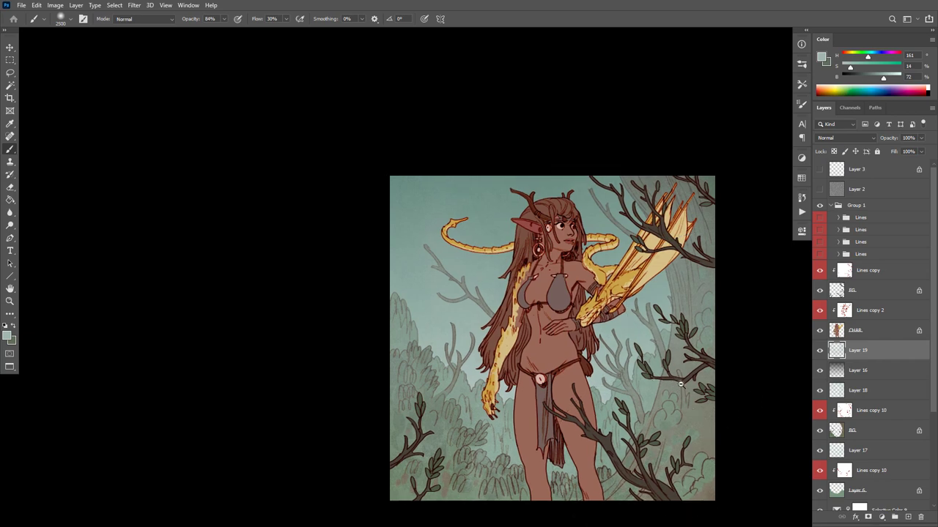
scroll(681, 388, down, 3)
scroll(669, 396, up, 5)
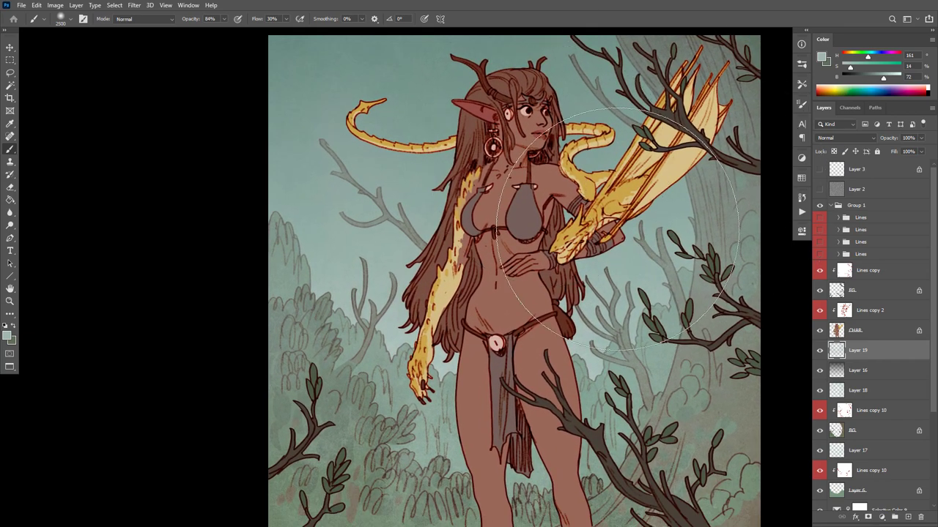
drag(674, 170, 643, 186)
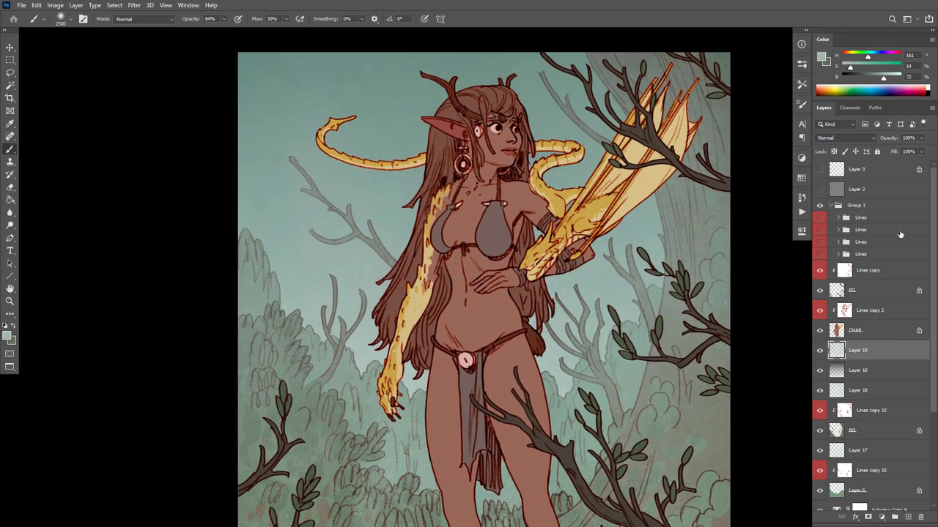
Add a new layer clipped to the foreground branches, directly above their Lines copy layer
click(870, 295)
click(873, 271)
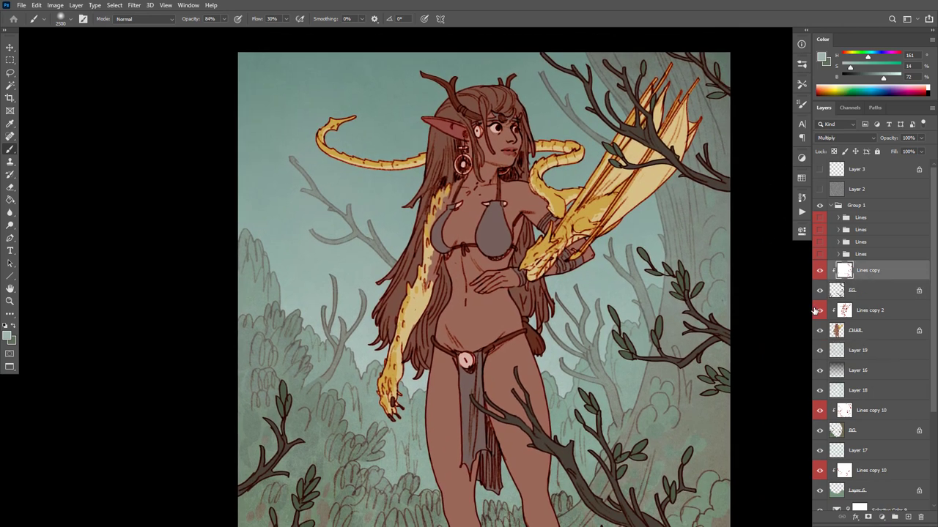
key(ctrl+shift+alt+n)
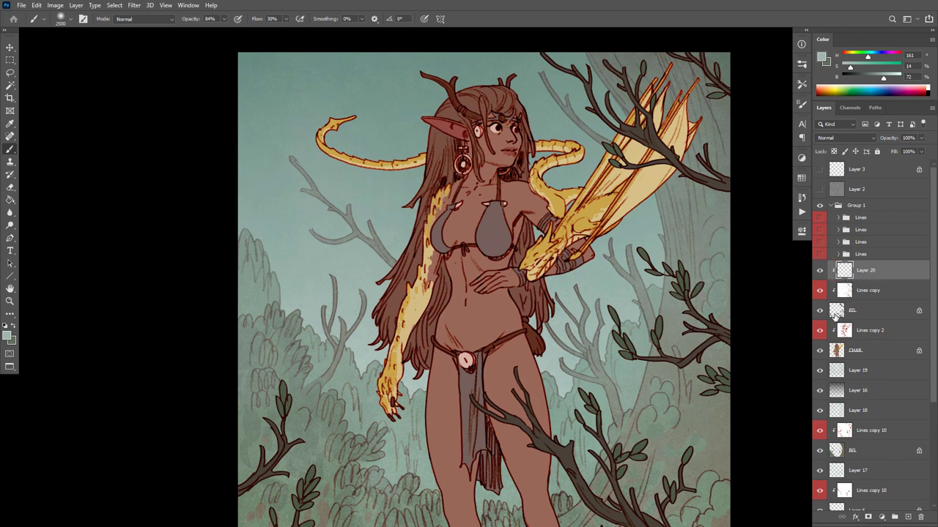
Sample a dark brown from a foreground branch and softly tint the foreground branches and leaves with the 2500 px brush
alt+click(683, 151)
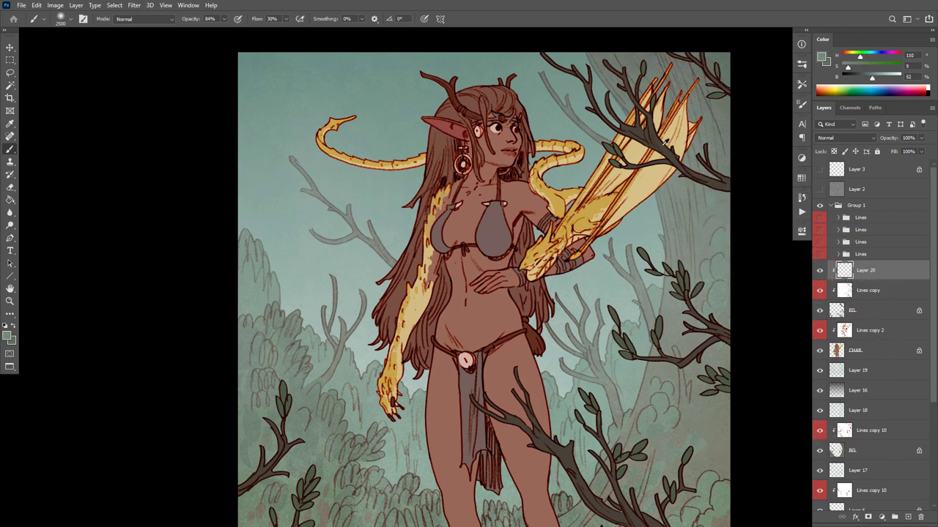
alt+click(666, 139)
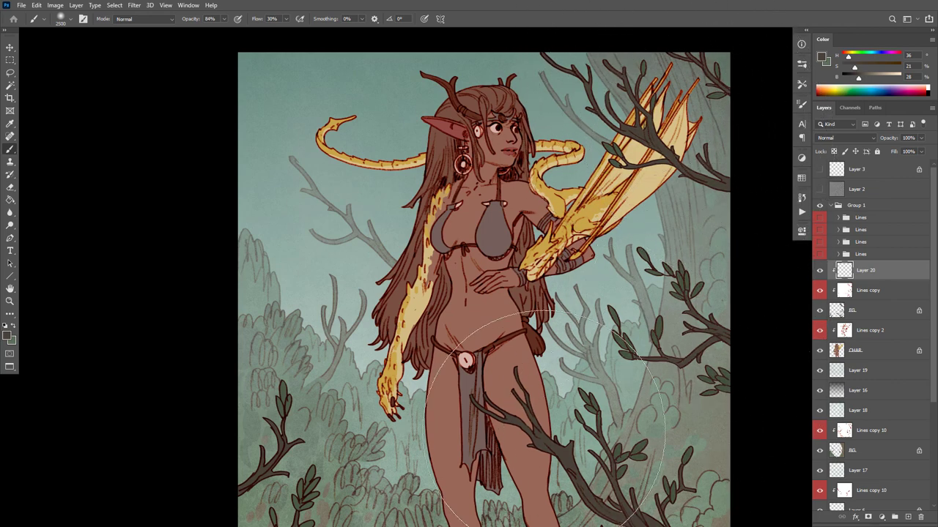
drag(667, 386, 708, 316)
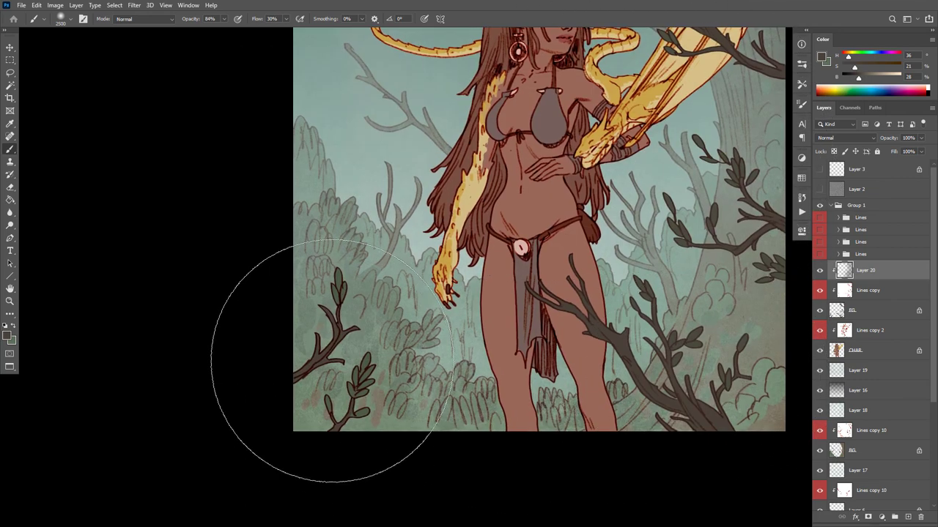
drag(618, 301, 624, 304)
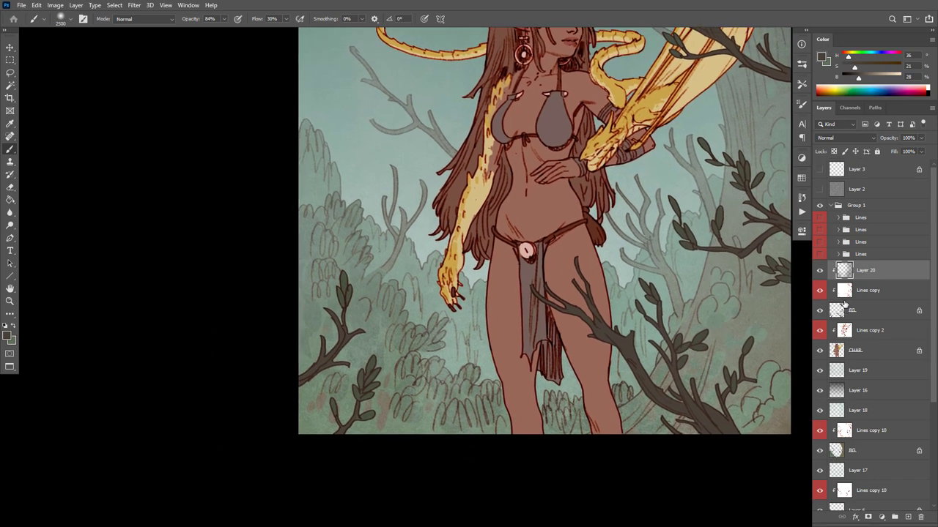
drag(559, 378, 484, 493)
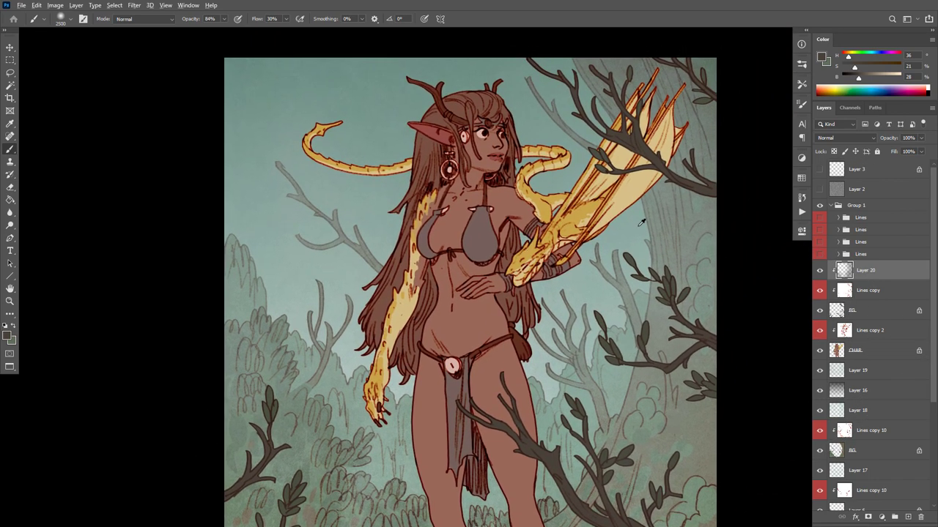
Brush sampled grey-green haze over the foreground branches with a 900 px soft brush, undoing it on the lower-left branches
key(bracketleft)
key(bracketleft)
key(bracketleft)
key(bracketleft)
key(bracketleft)
key(bracketleft)
key(bracketleft)
key(bracketleft)
key(bracketleft)
key(bracketleft)
key(bracketleft)
key(bracketleft)
key(bracketleft)
key(bracketleft)
key(bracketleft)
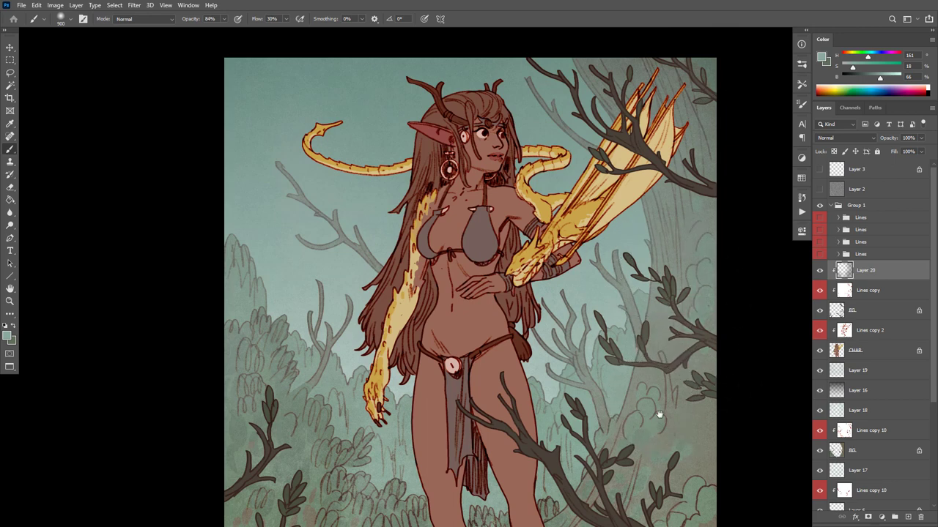
drag(667, 407, 682, 364)
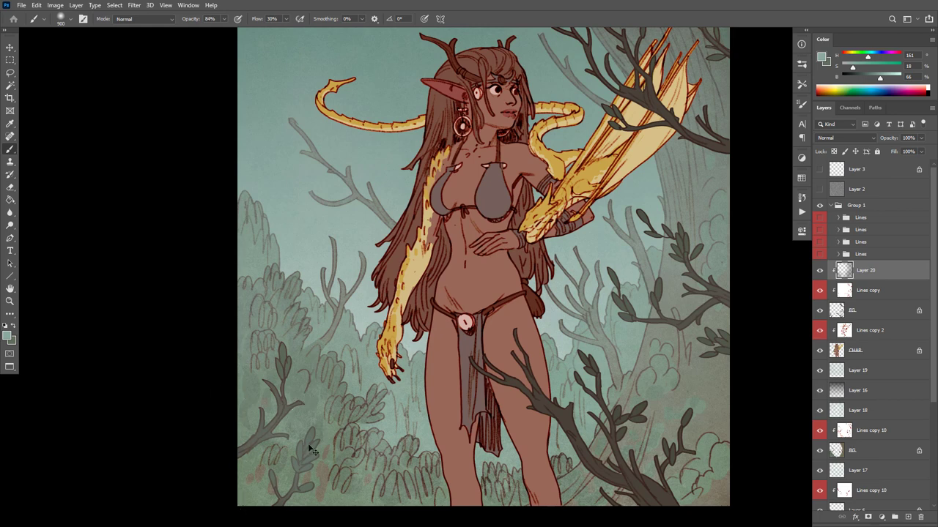
key(ctrl+z)
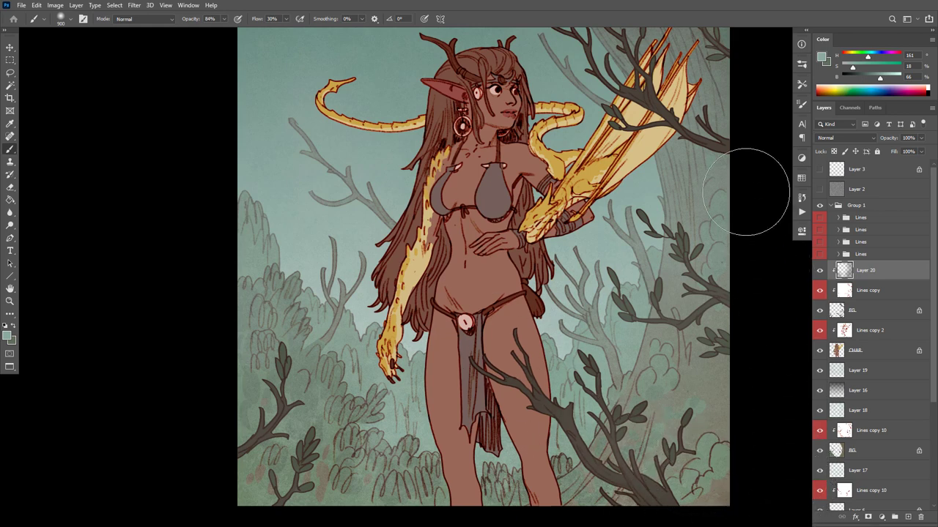
drag(700, 269, 711, 305)
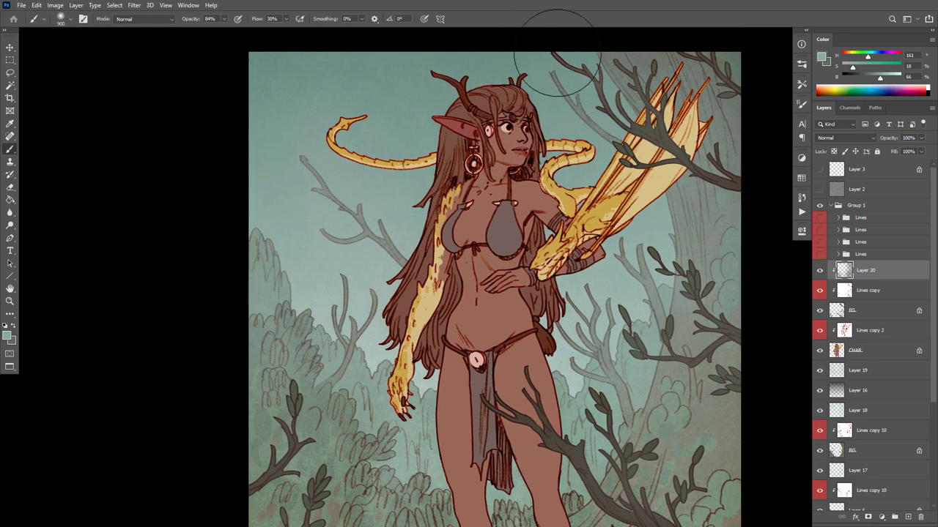
Add a layer above the character's Lines copy 2 and brush pale grey-green haze over the elf with a 3700 px soft brush
click(873, 332)
key(ctrl+shift+alt+n)
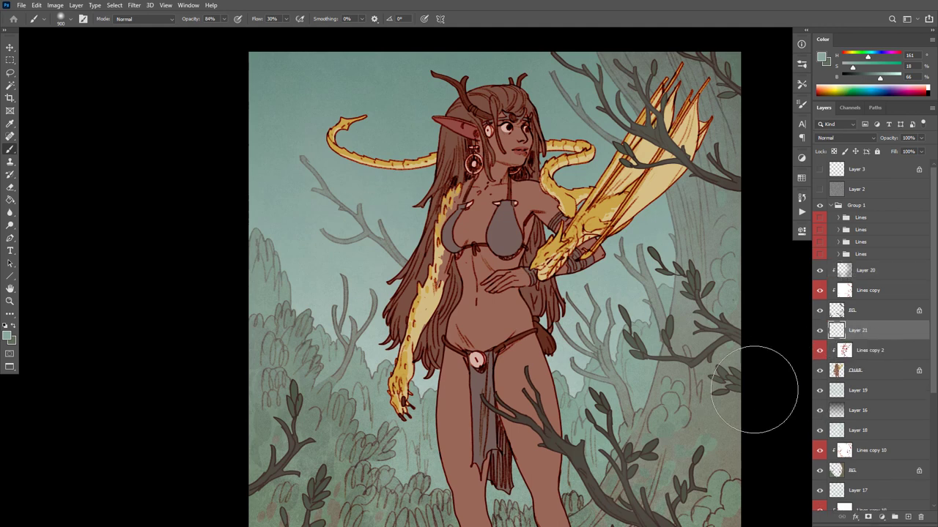
scroll(641, 341, down, 3)
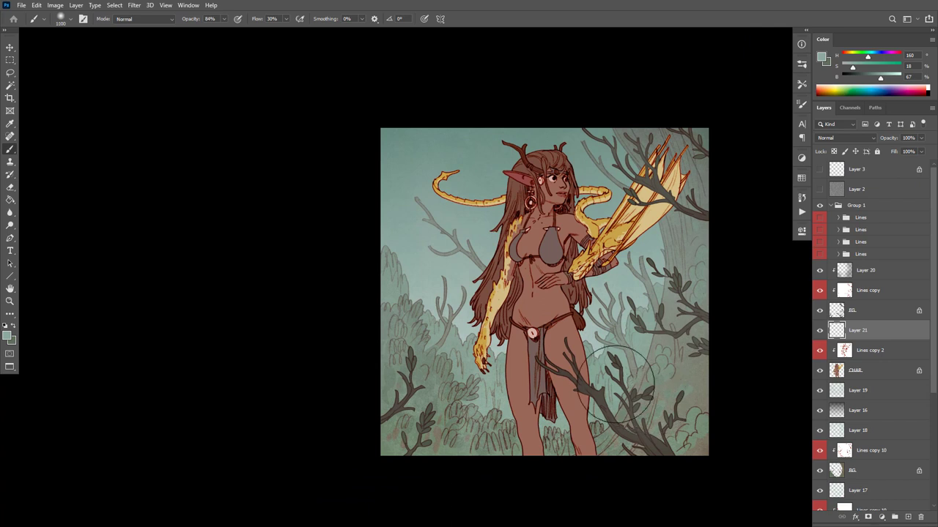
key(bracketright)
key(bracketright)
key(bracketright)
key(bracketright)
key(bracketright)
key(bracketright)
key(bracketright)
key(bracketright)
key(bracketright)
key(bracketright)
key(bracketright)
key(bracketright)
key(bracketright)
key(bracketright)
key(bracketright)
key(bracketright)
key(bracketright)
key(bracketright)
key(bracketright)
key(bracketright)
key(bracketright)
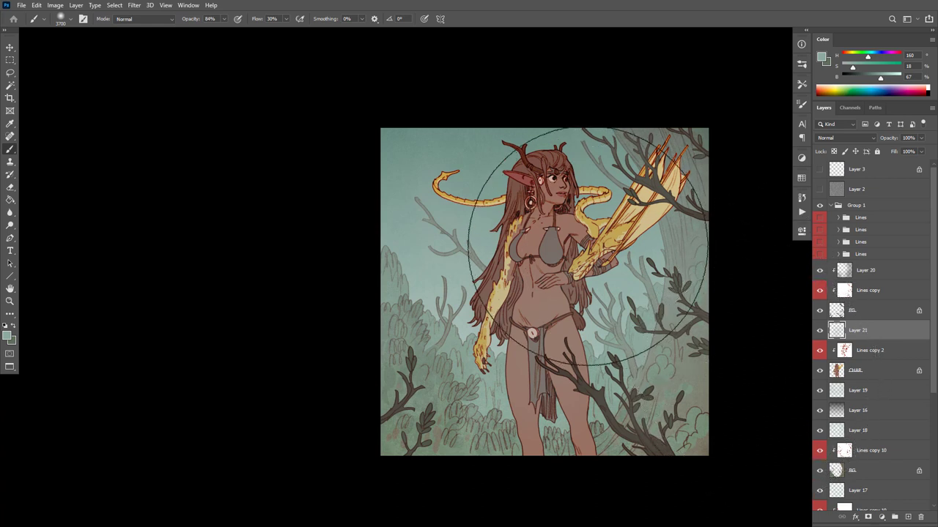
key(p)
key(b)
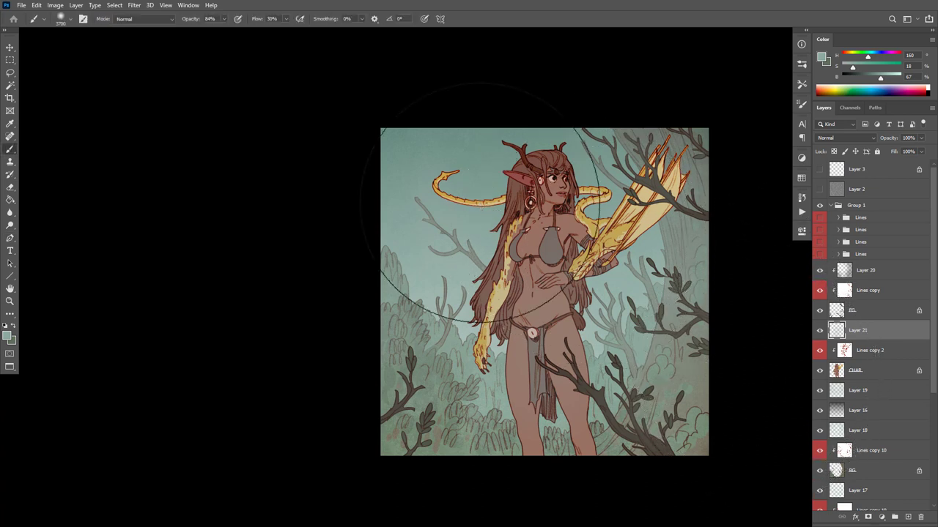
Reduce the brush to 1100 px and add a new layer clipped to the character above Lines copy 2
key(bracketleft)
key(bracketleft)
key(bracketleft)
key(bracketleft)
key(bracketleft)
key(bracketleft)
key(bracketleft)
key(bracketleft)
key(bracketleft)
key(bracketleft)
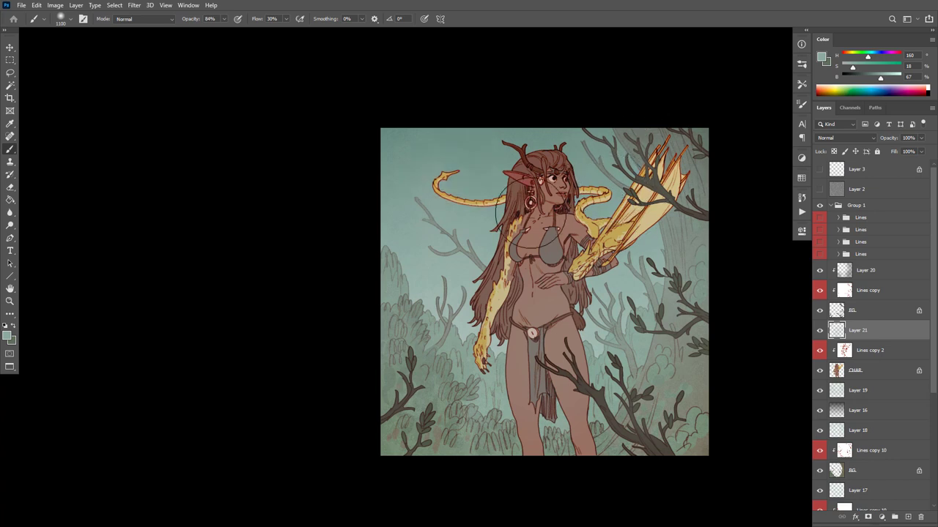
click(847, 351)
key(ctrl+shift+alt+n)
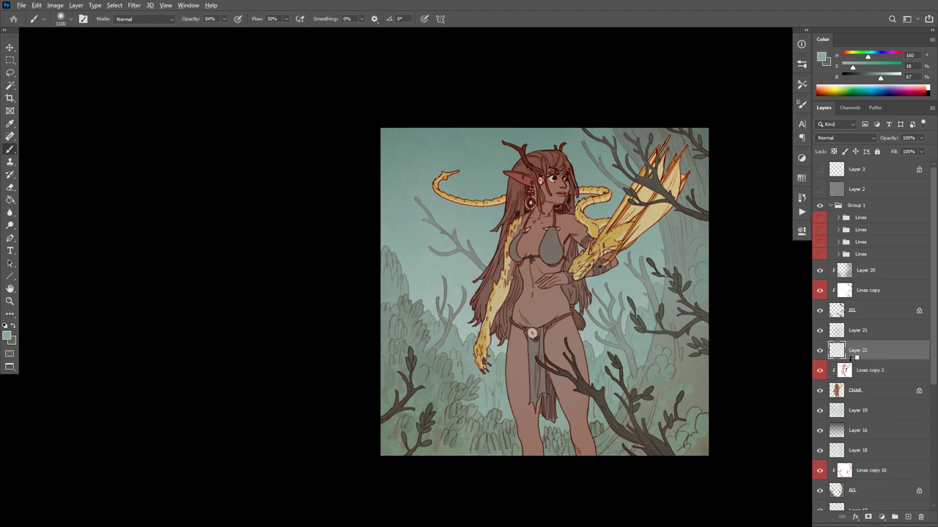
key(ctrl+plus)
click(852, 367)
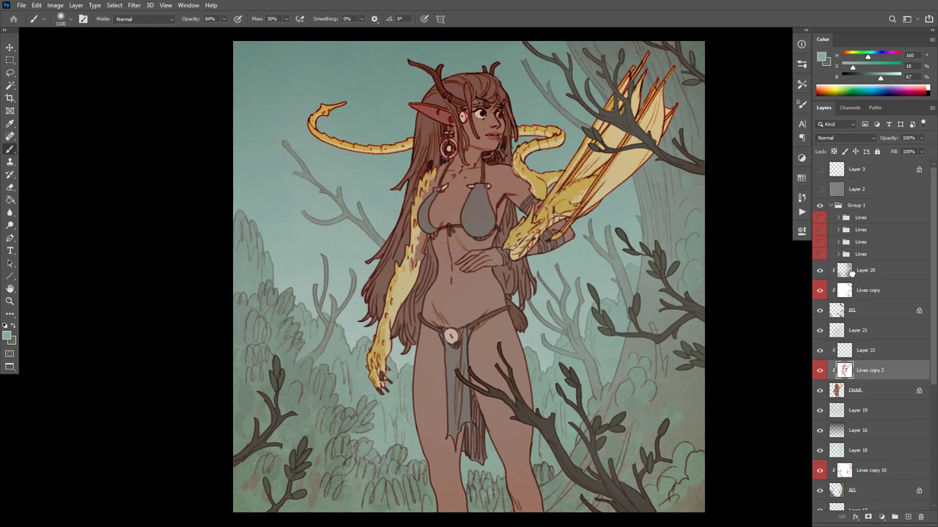
drag(849, 272, 862, 337)
click(849, 355)
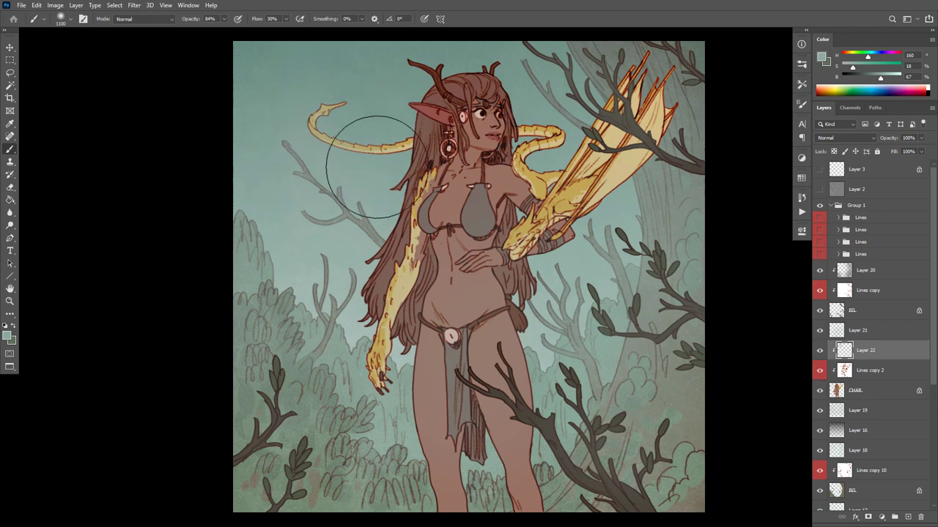
Compare the illustration with and without Layer 21 and try brushing heavy haze over the character on Layer 22, undoing the strokes
click(819, 331)
click(819, 331)
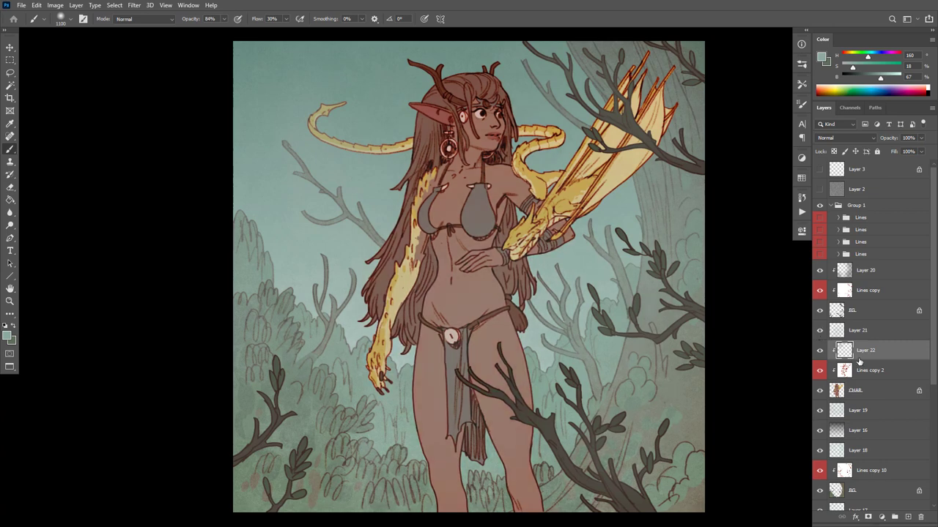
mouse_move(348, 120)
mouse_down()
mouse_move(313, 147)
mouse_move(302, 135)
mouse_move(306, 143)
mouse_move(384, 90)
mouse_move(382, 130)
mouse_move(352, 194)
mouse_up()
key(ctrl+z)
mouse_move(476, 80)
mouse_down()
mouse_move(384, 191)
mouse_move(346, 148)
mouse_move(372, 167)
mouse_move(422, 238)
mouse_move(372, 311)
mouse_move(387, 317)
mouse_move(513, 257)
mouse_move(330, 479)
mouse_up()
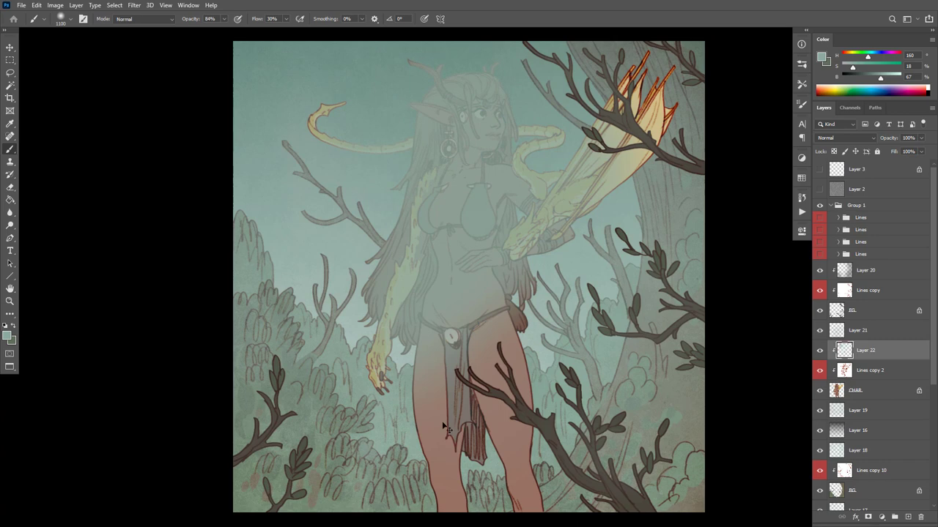
key(ctrl+z)
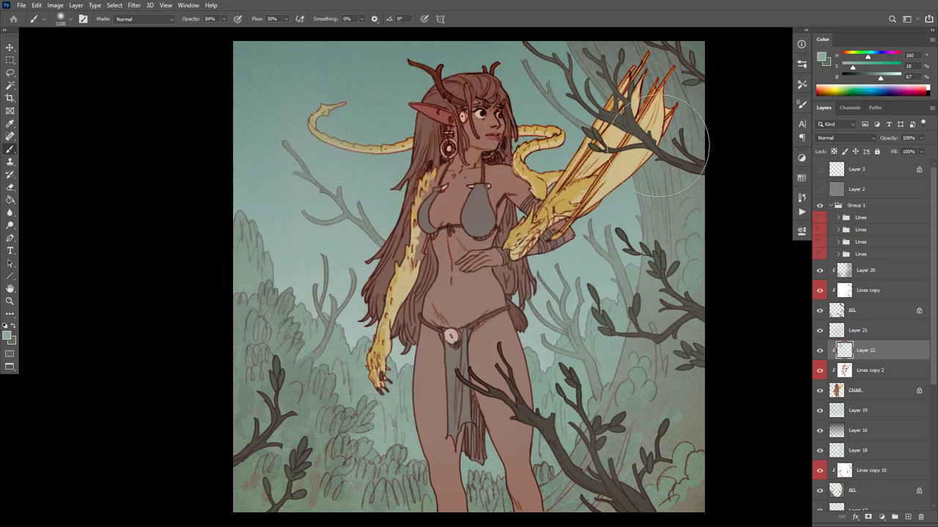
Set the soft brush to 900 px and lightly haze the dragon's tail and the receding parts of the character on Layer 22
scroll(532, 317, up, 2)
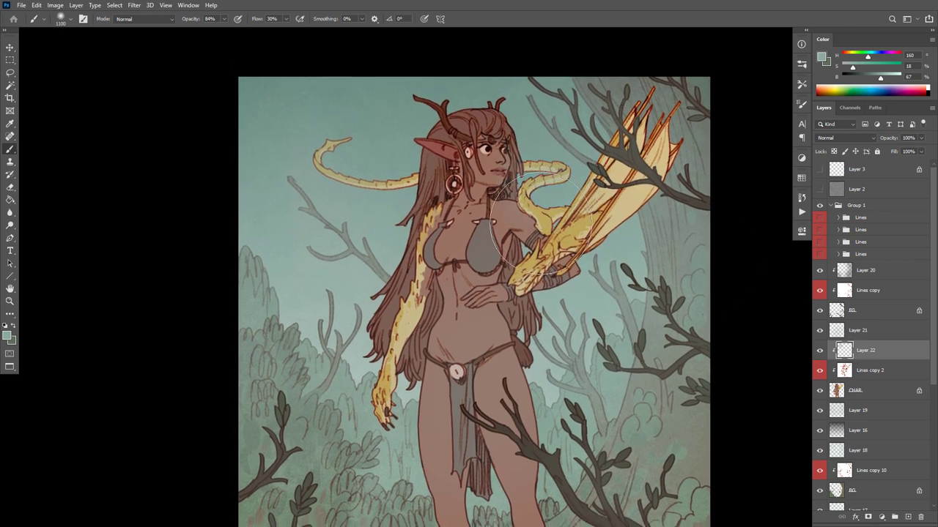
key(e)
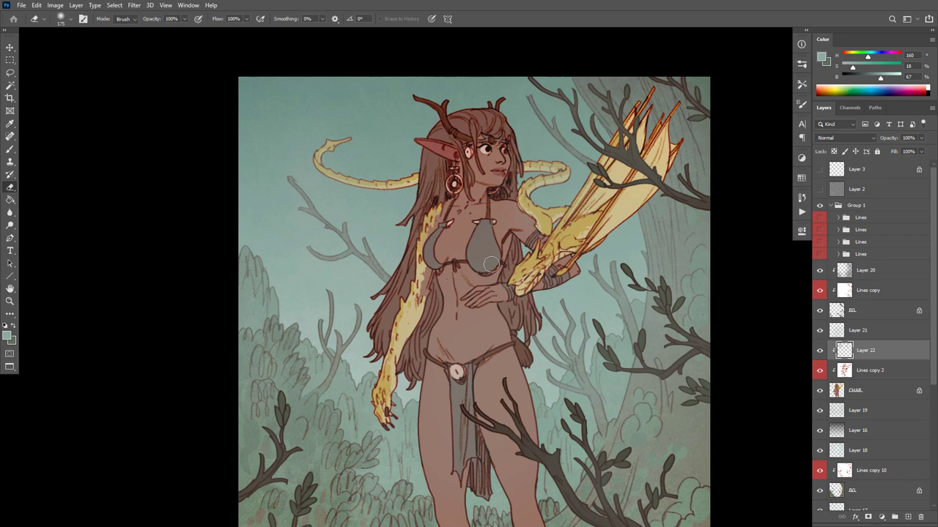
key(b)
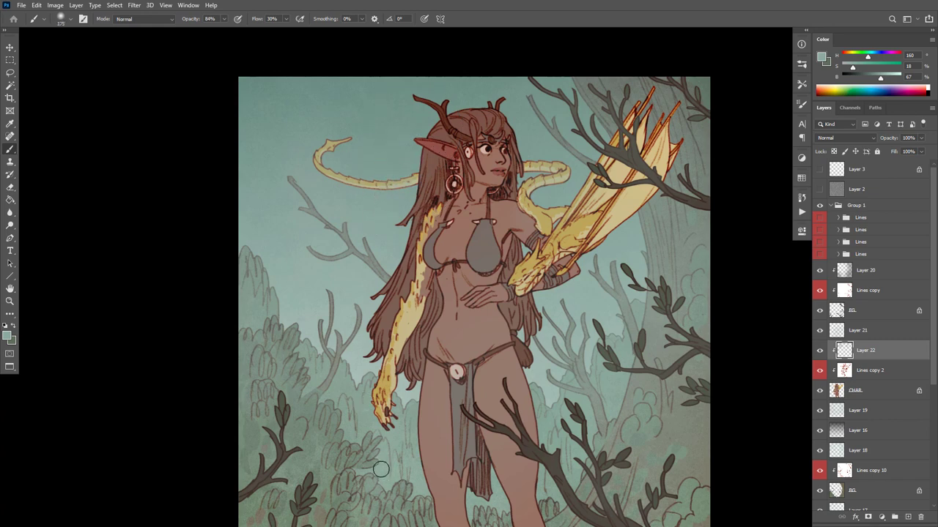
key(bracketright)
key(bracketright)
key(bracketright)
key(bracketright)
key(bracketright)
key(bracketright)
key(bracketright)
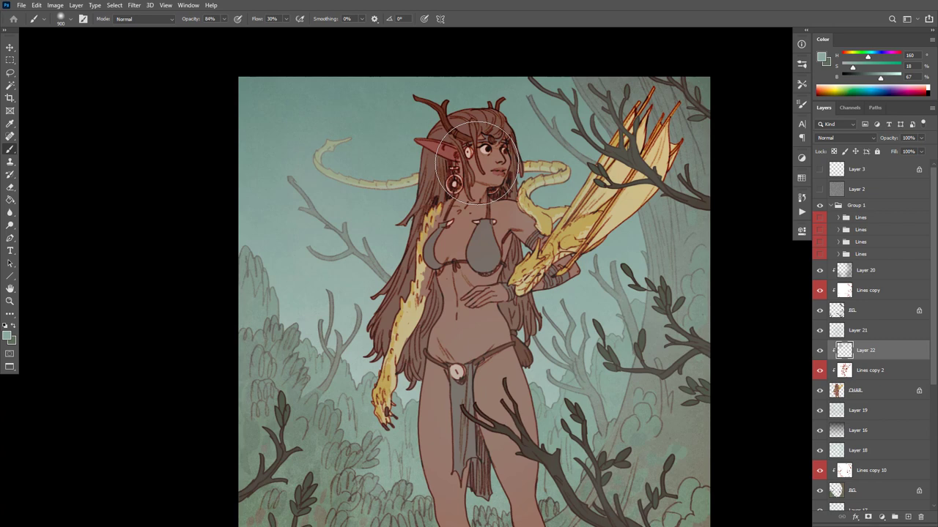
drag(553, 304, 560, 271)
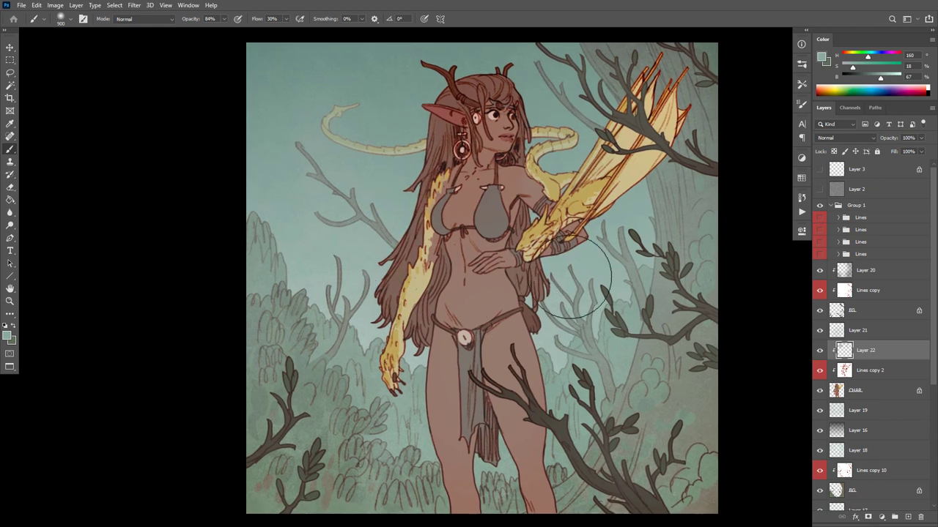
drag(602, 402, 596, 450)
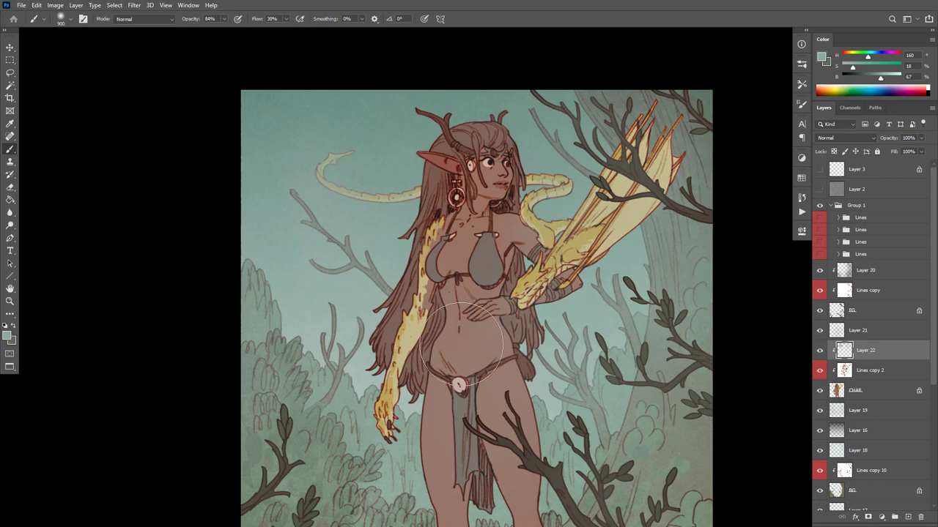
drag(594, 335, 618, 275)
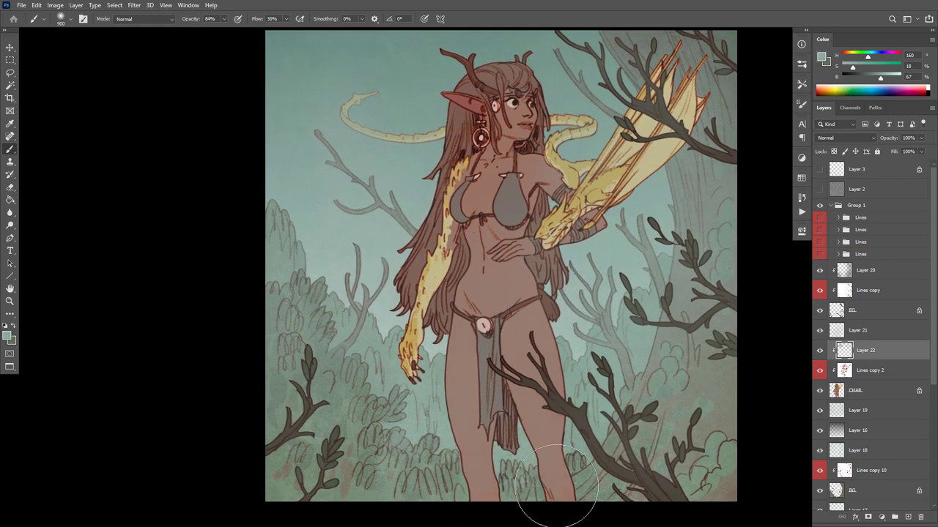
Sample a dark grey-brown from the foreground branch and add a new layer above Layer 21
click(865, 332)
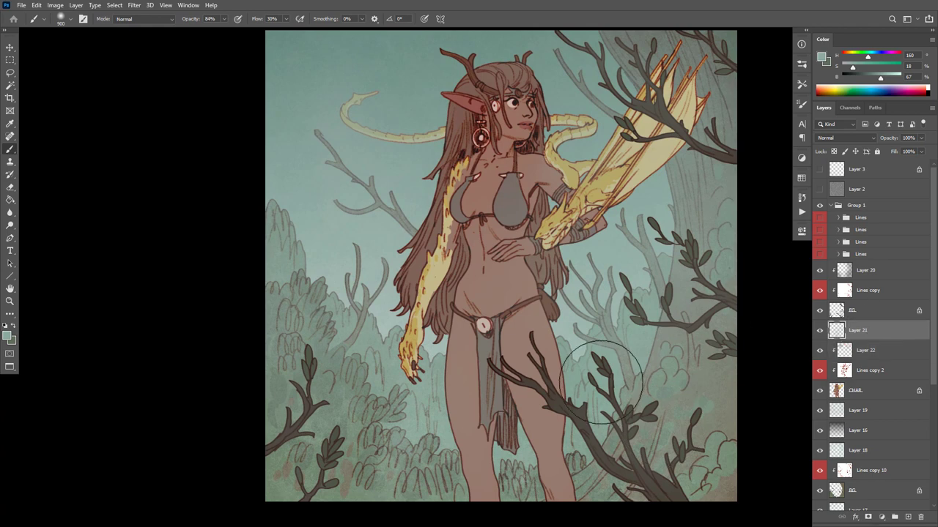
alt+click(607, 454)
key(bracketright)
key(bracketright)
key(bracketright)
key(bracketright)
key(bracketright)
key(bracketright)
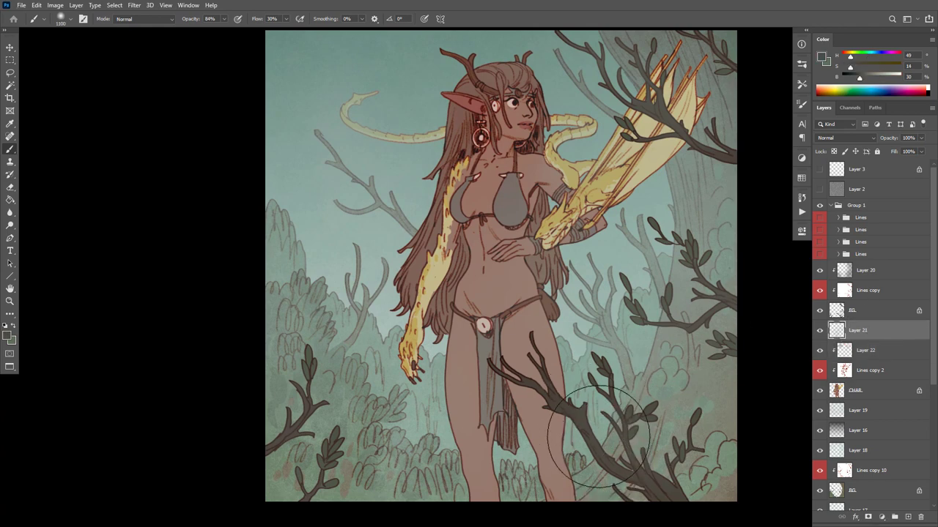
key(ctrl+shift+alt+n)
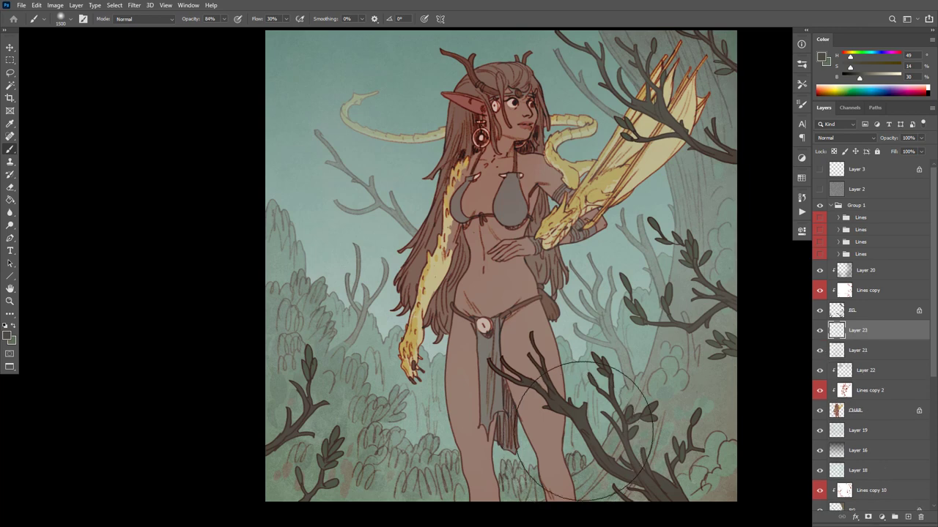
Enlarge the soft brush to 3200 px and shade the lower part of the illustration with the dark tone, checking it from a distance
key(bracketright)
key(bracketright)
key(bracketright)
key(bracketright)
key(bracketright)
key(bracketright)
key(bracketright)
key(bracketright)
key(bracketright)
key(bracketright)
key(bracketright)
key(bracketright)
key(bracketright)
key(bracketright)
key(bracketright)
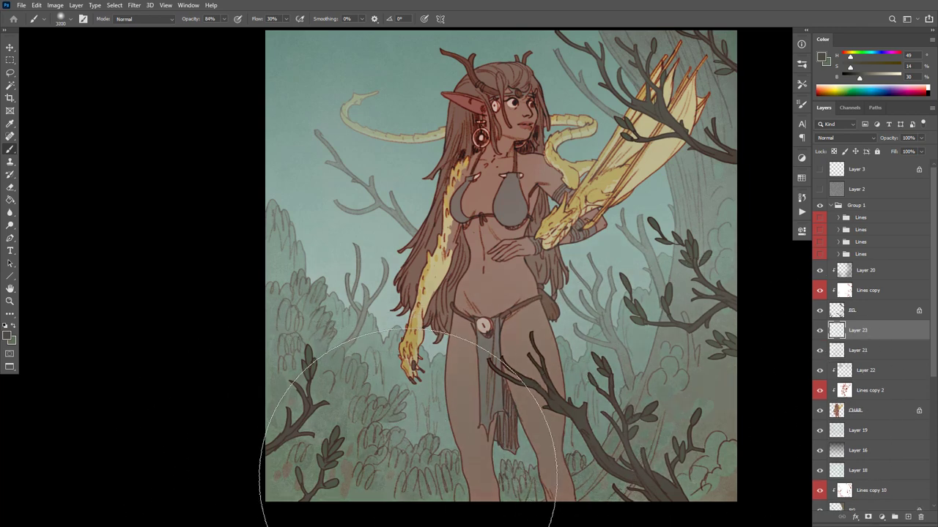
key(bracketright)
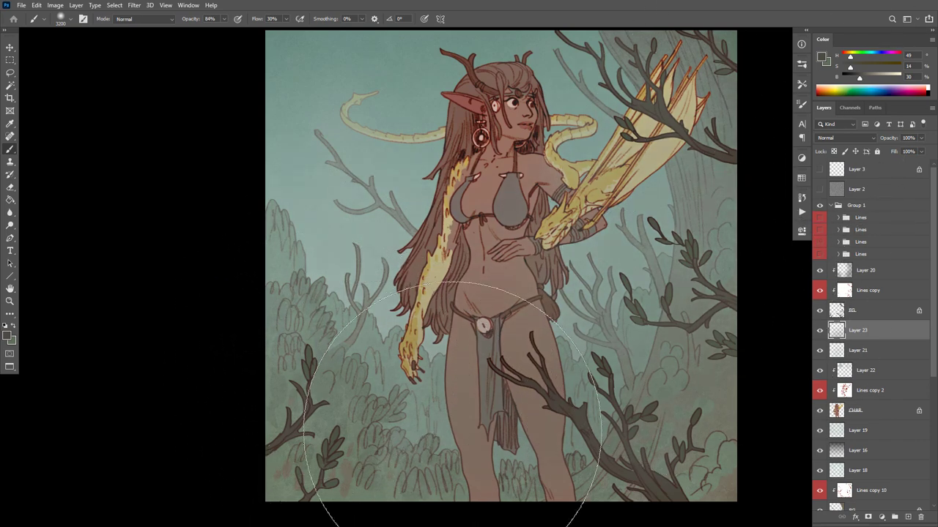
scroll(557, 418, down, 5)
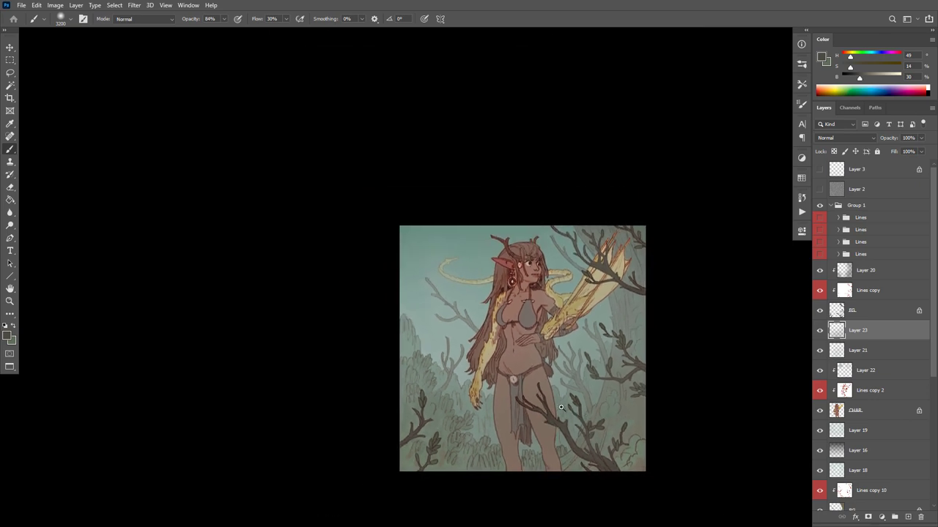
Hide the haze and shading layers, Layer 16 through Layer 23, to expose the illustration's flat colours
scroll(557, 416, up, 2)
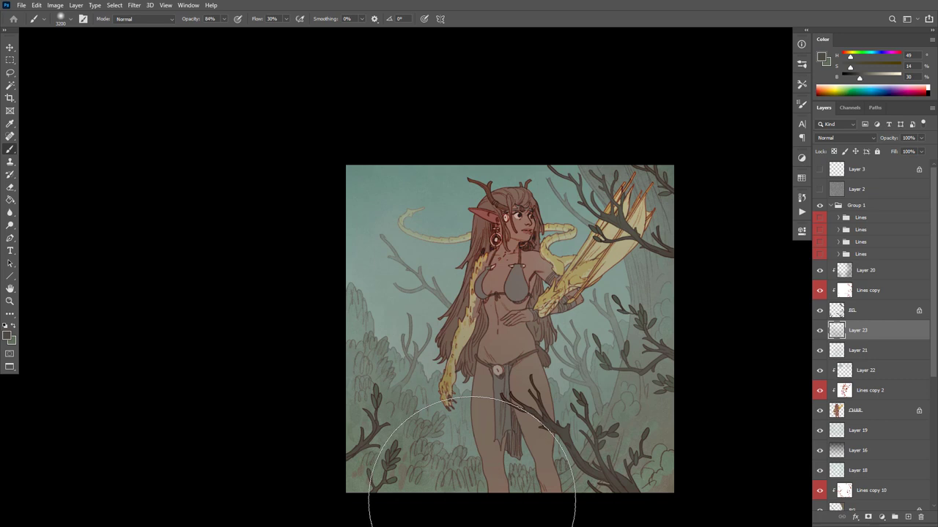
scroll(572, 339, up, 2)
drag(577, 320, 566, 304)
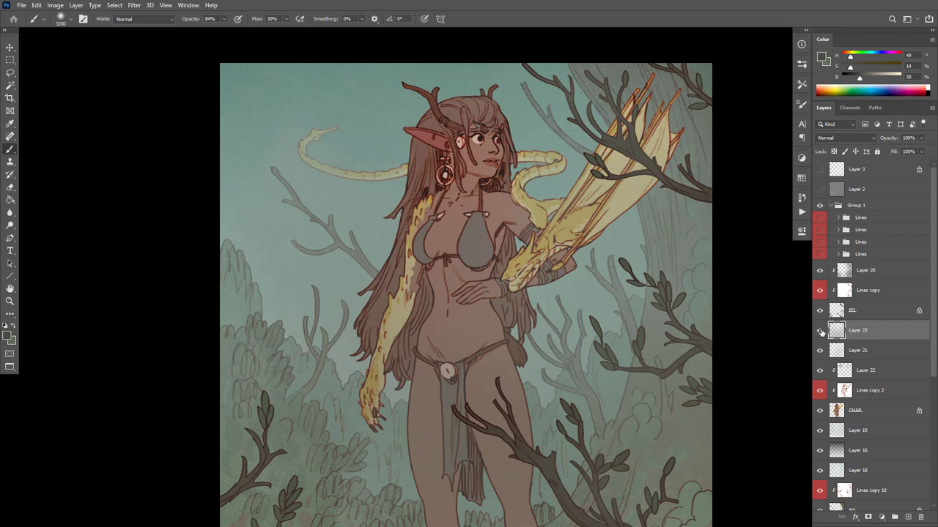
click(820, 270)
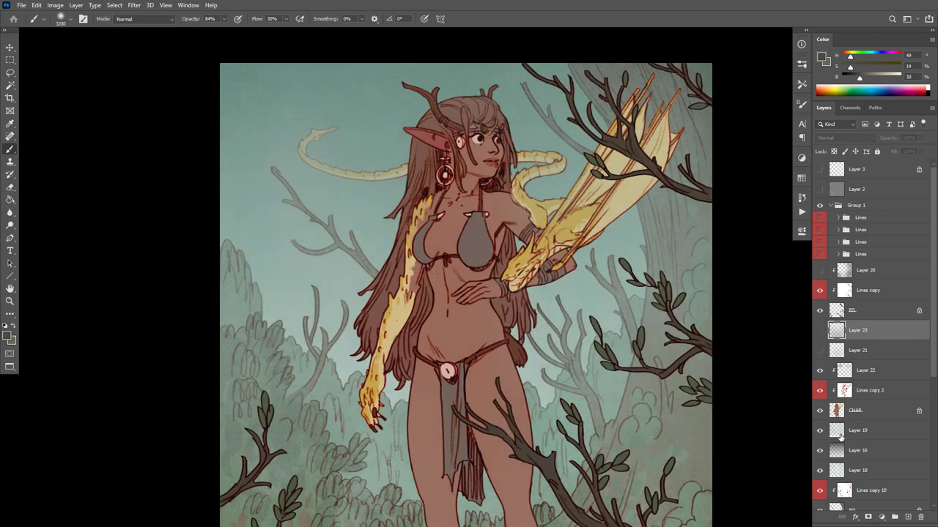
click(825, 454)
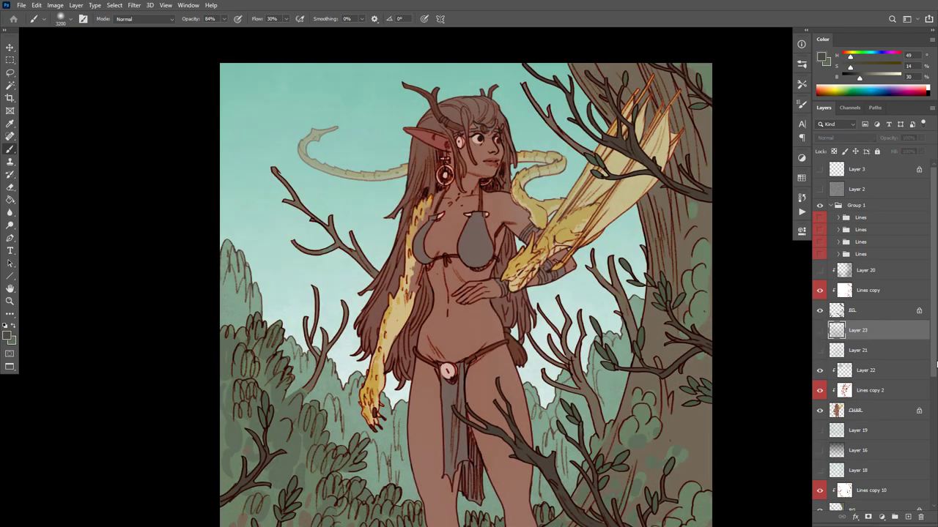
scroll(824, 432, down, 7)
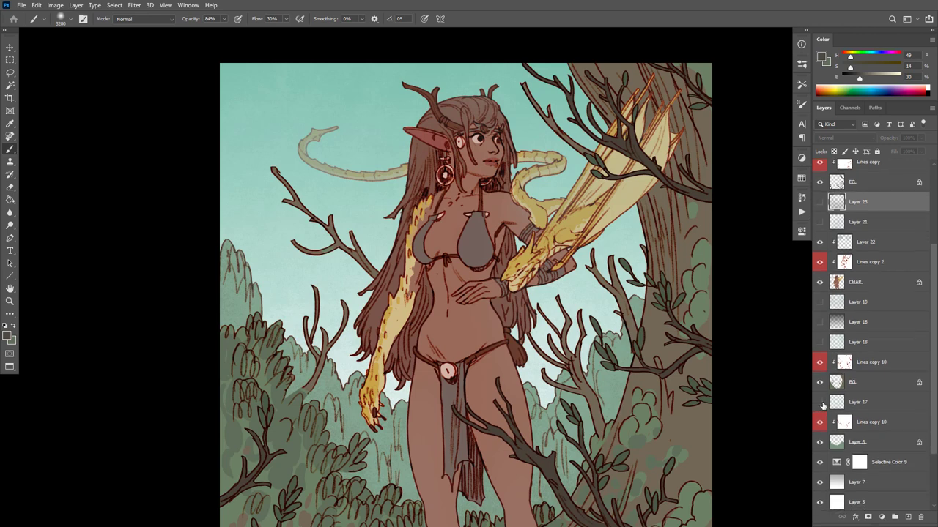
click(820, 402)
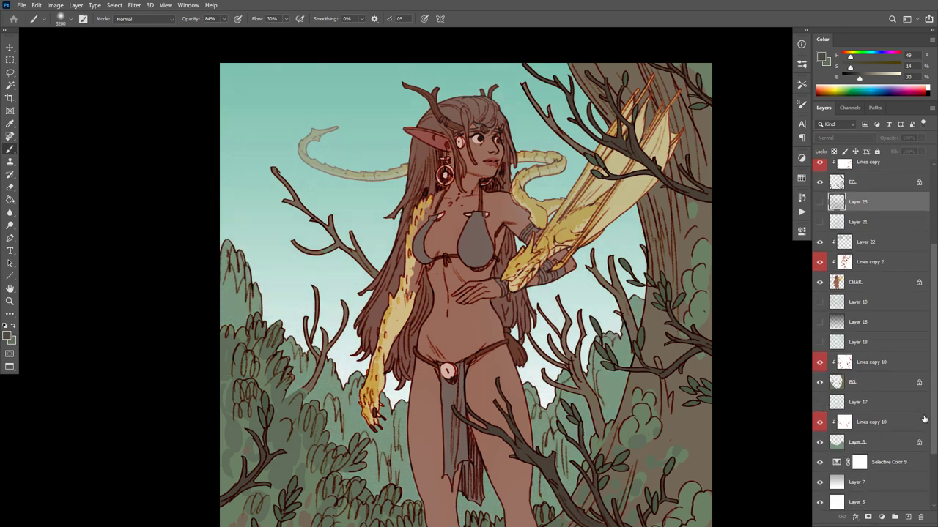
drag(929, 414, 931, 363)
click(819, 316)
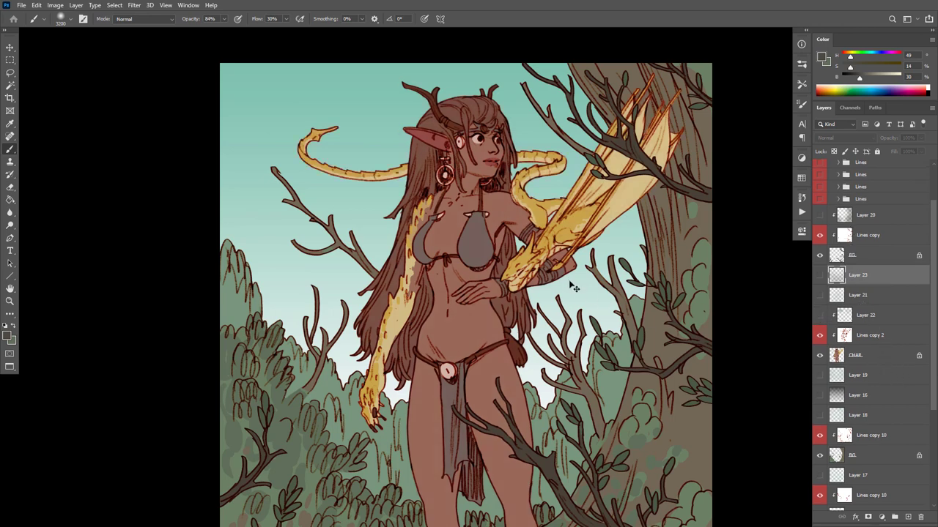
Paste a merged copy of the flat-colour illustration as a new topmost layer, and show Layers 16, 18 and 19 again
key(ctrl+a)
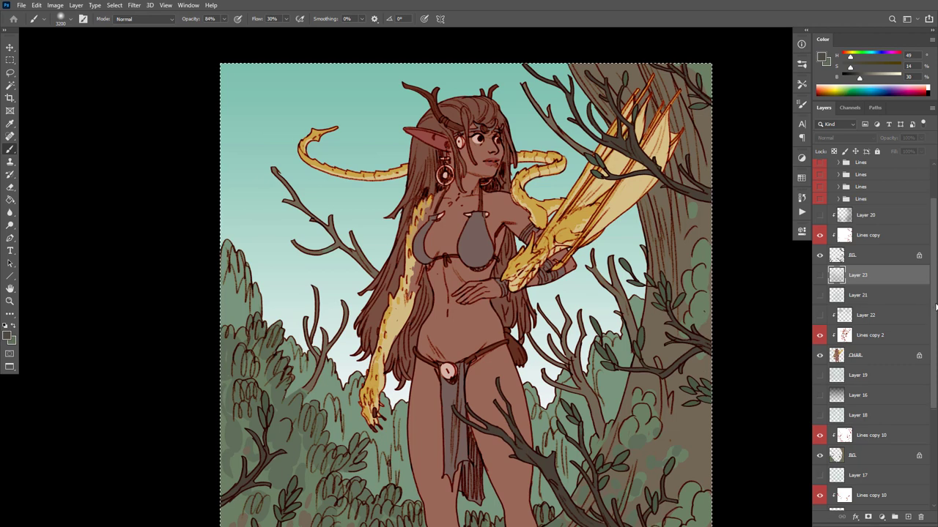
scroll(819, 425, up, 1)
drag(818, 425, 819, 387)
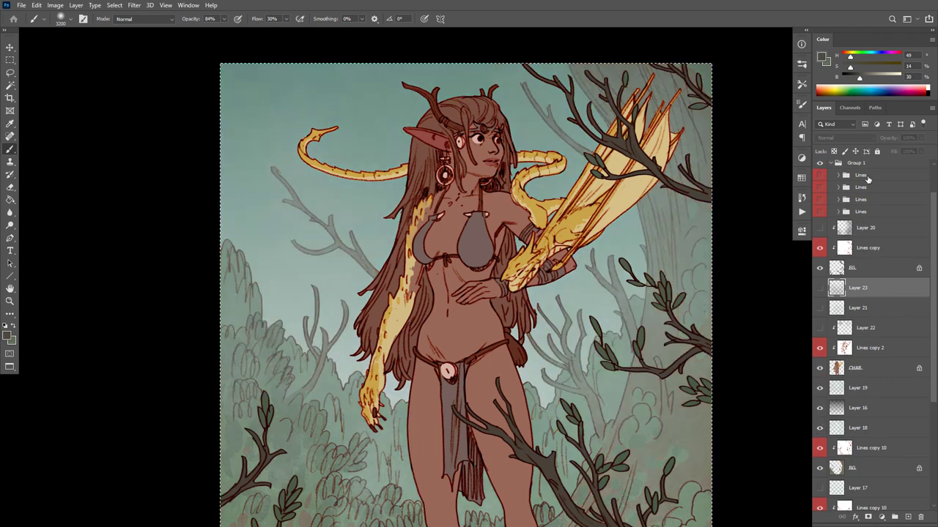
click(870, 177)
drag(932, 233, 933, 204)
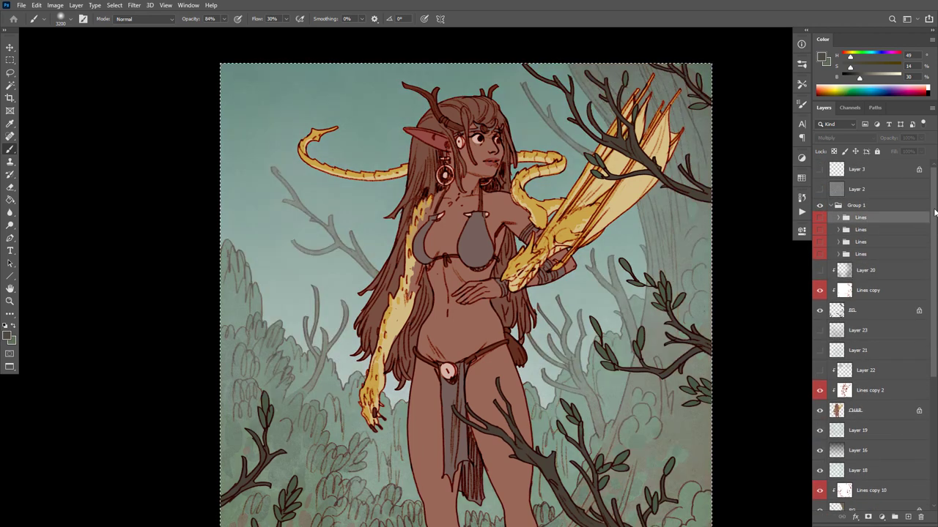
click(896, 178)
key(ctrl+v)
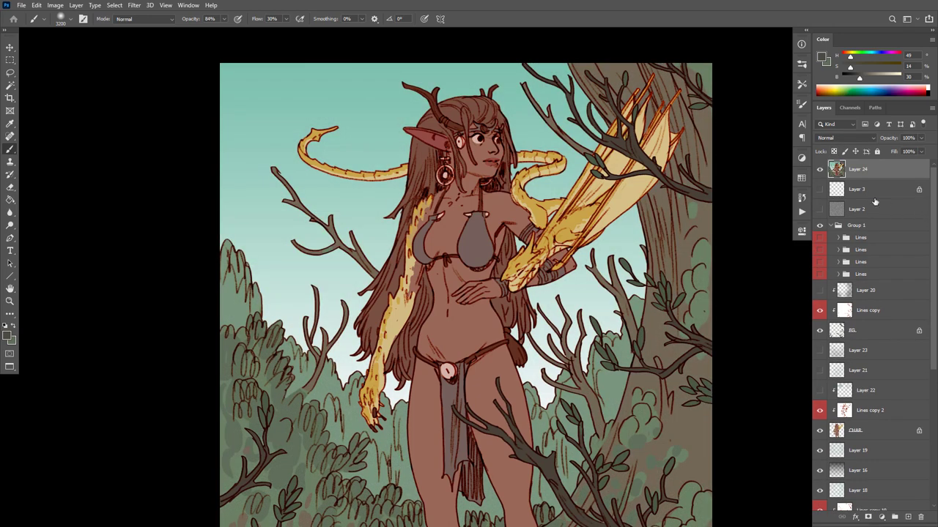
Hide the merged flat-colour copy and show the haze and shading Layers 17, 20, 21, 22 and 23 again
click(820, 170)
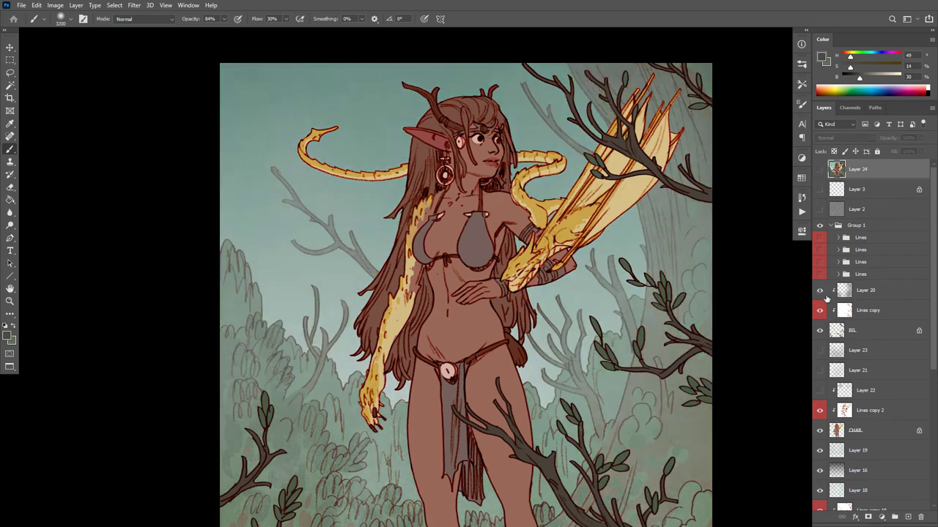
drag(820, 290, 821, 395)
click(820, 393)
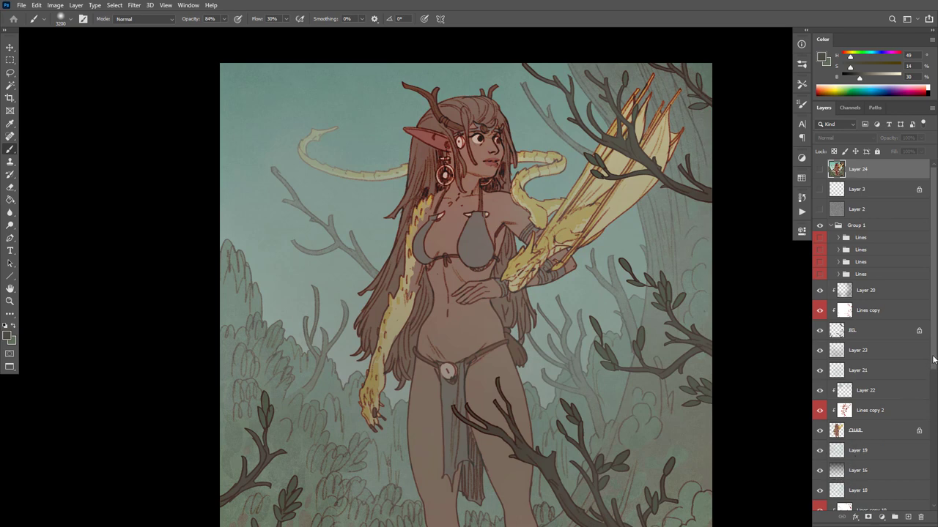
drag(932, 363, 933, 459)
click(819, 435)
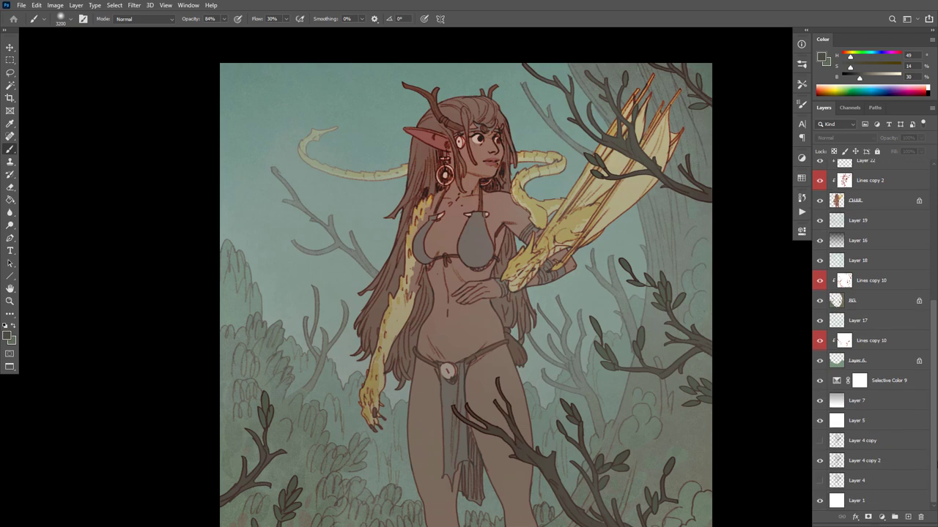
Group the bottom layers from Layer 5 down to Layer 1 and hide the group
click(885, 428)
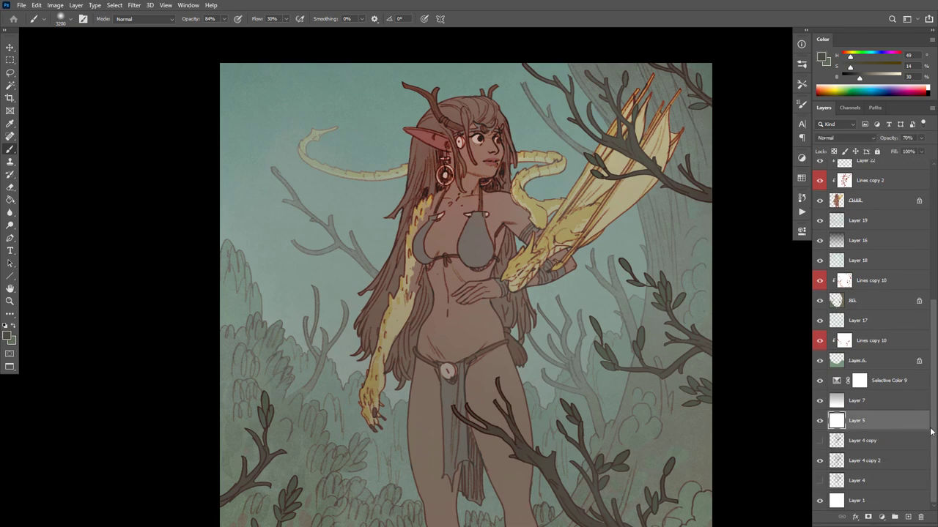
shift+click(904, 504)
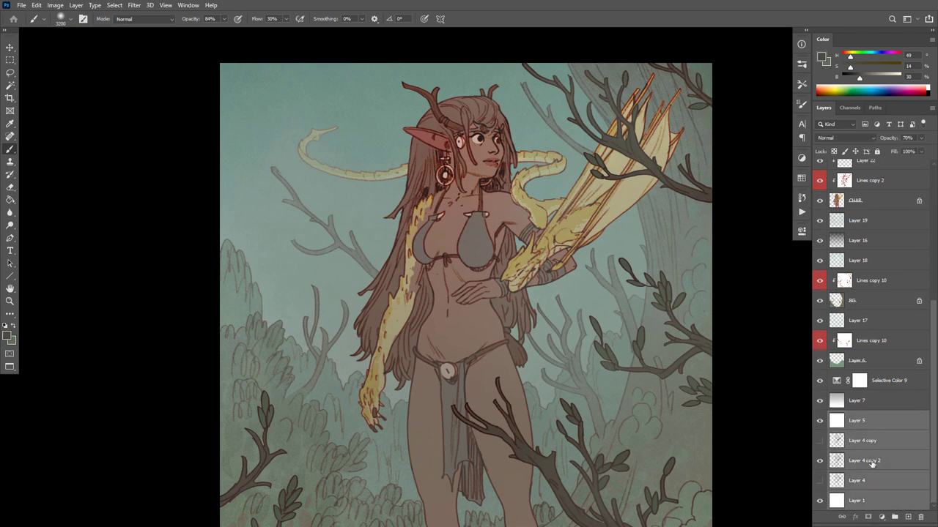
key(ctrl+g)
click(820, 507)
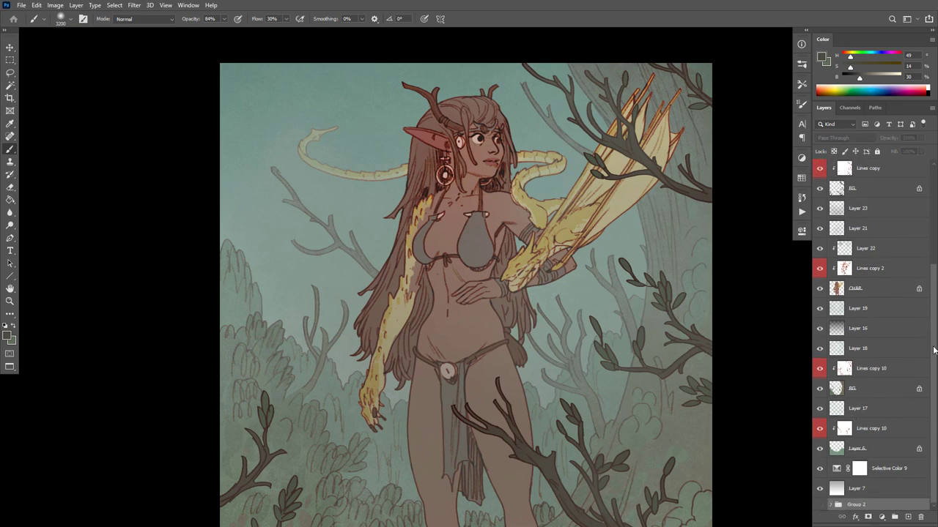
drag(932, 346, 932, 249)
Compare the hazed illustration with the flat-colour copy on Layer 24 from a distance
scroll(579, 336, down, 3)
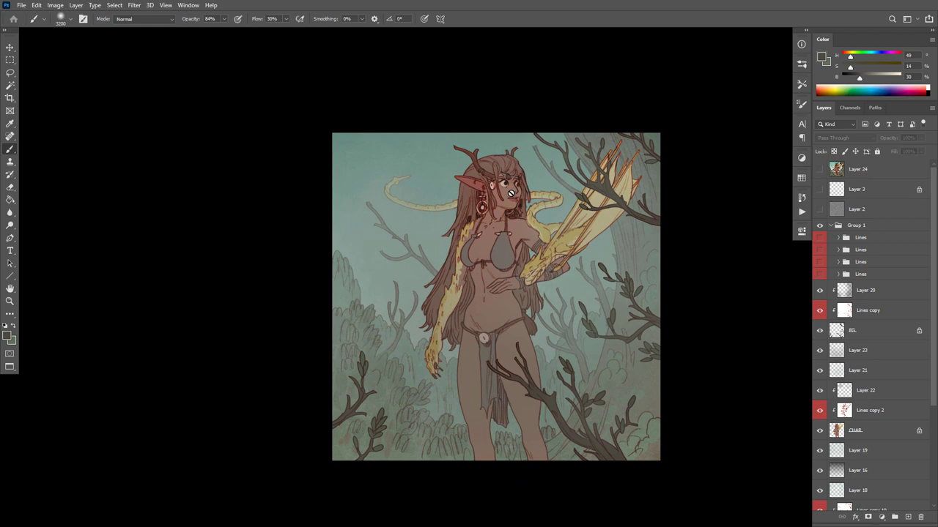
click(820, 169)
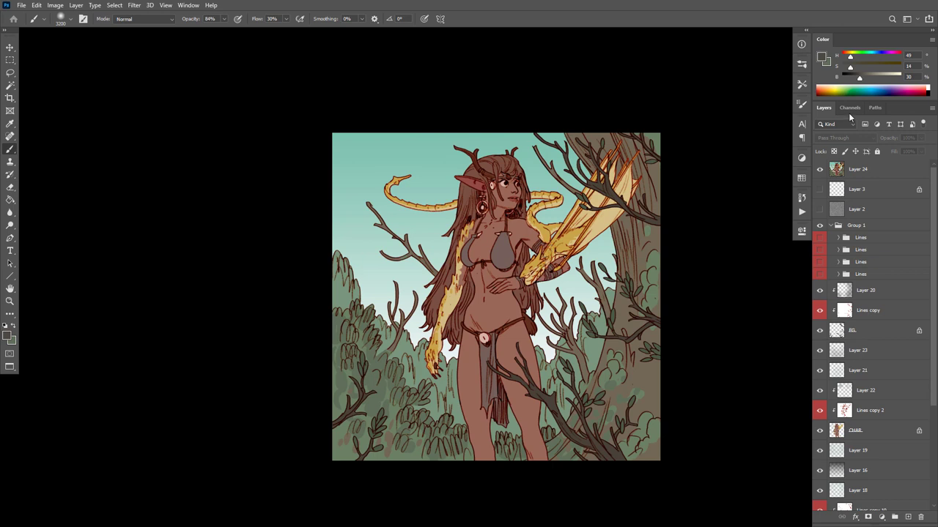
click(819, 171)
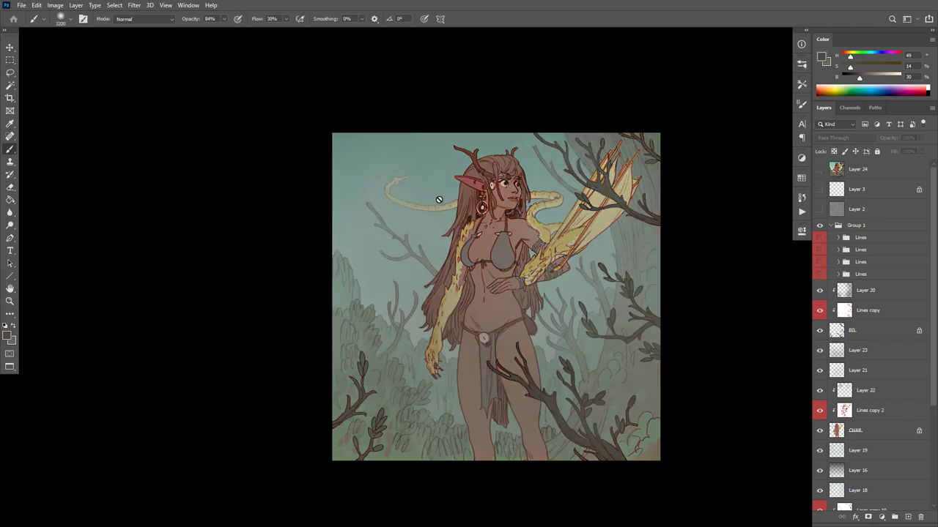
ctrl+click(538, 357)
drag(536, 374, 527, 383)
scroll(527, 382, up, 2)
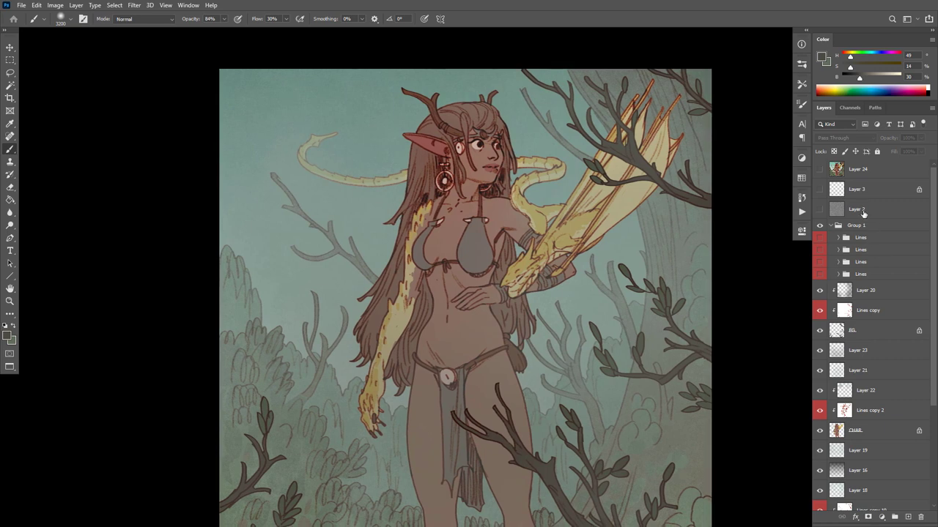
Collapse Group 1, which holds the Lines folders, and hide it
click(865, 227)
click(870, 242)
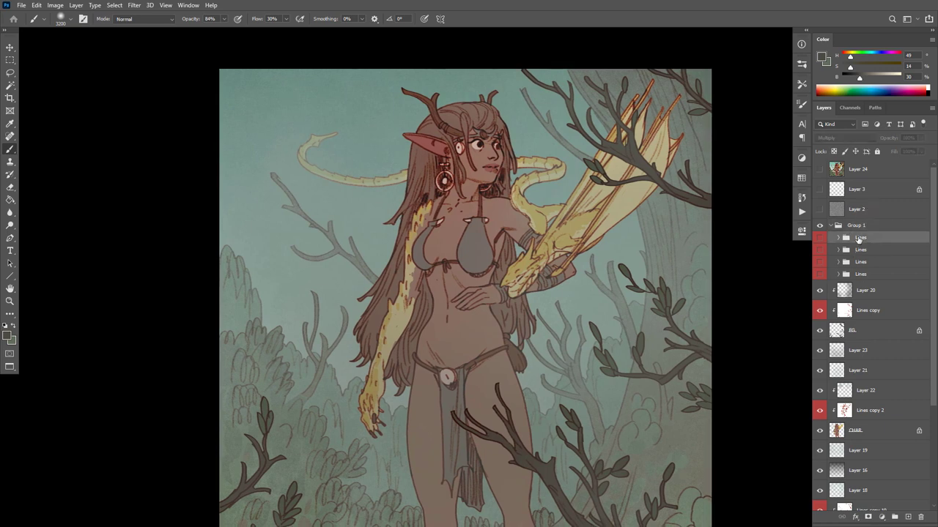
click(839, 225)
click(819, 225)
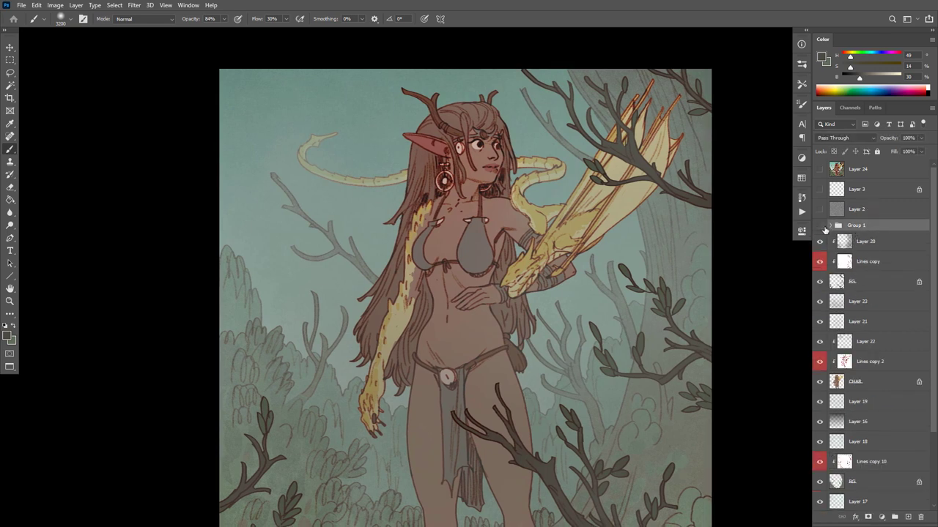
Add a Levels adjustment layer above Layer 20 and set its input levels to 27, 1.19 and 229
click(865, 242)
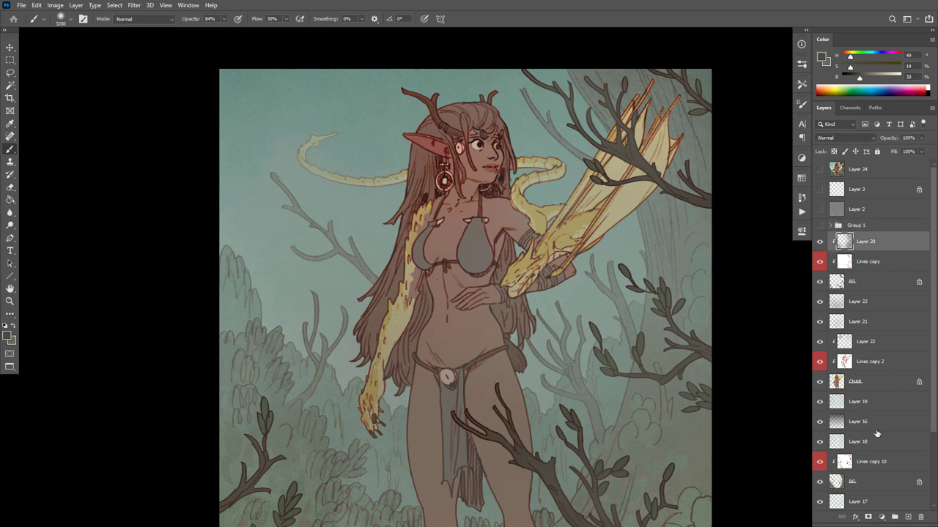
click(881, 517)
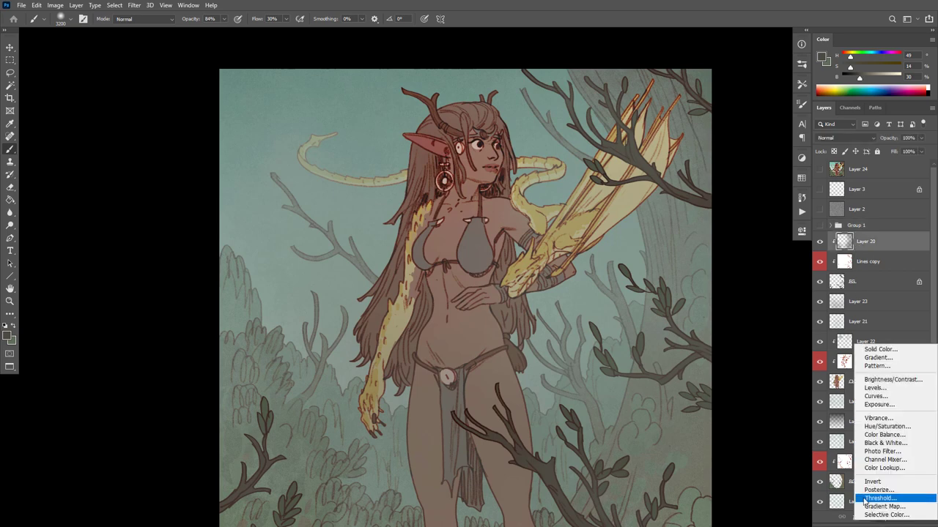
click(895, 388)
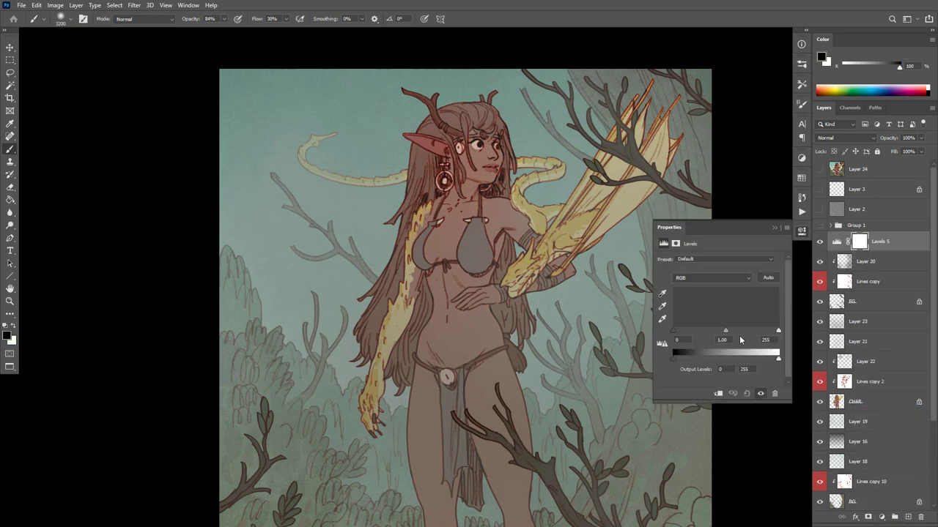
drag(673, 332, 767, 331)
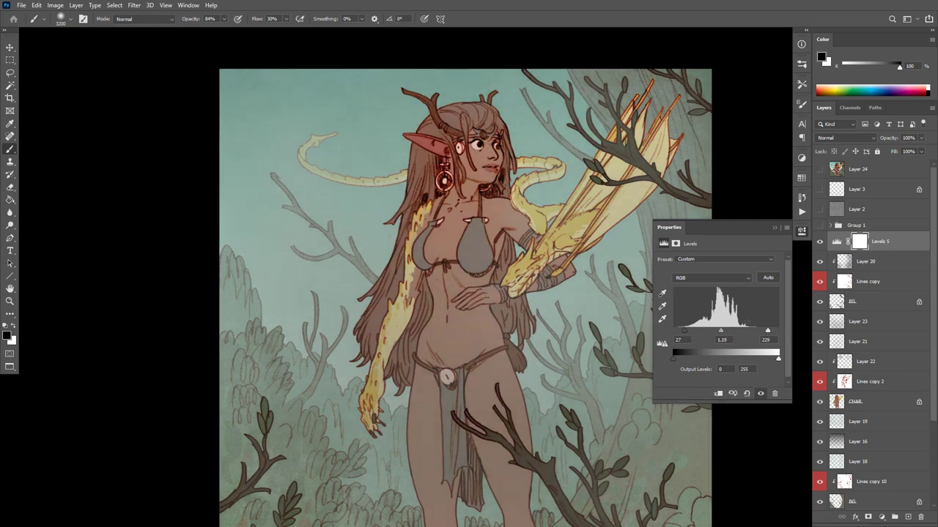
Refine the Levels adjustment with the black point at 12 and the white point at 205, and rebalance the midtones
drag(683, 336, 726, 335)
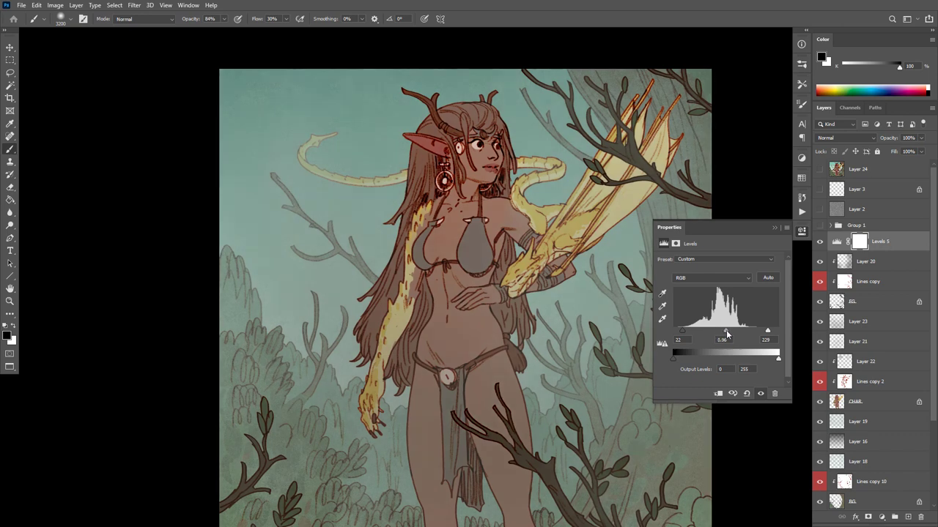
drag(724, 335, 761, 334)
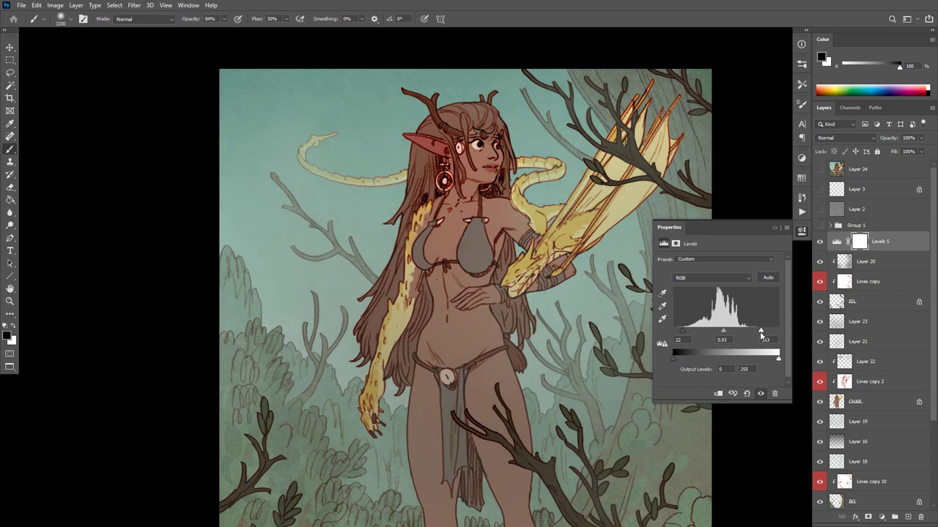
mouse_move(761, 335)
mouse_down()
mouse_move(733, 335)
mouse_move(769, 335)
mouse_move(760, 337)
mouse_up()
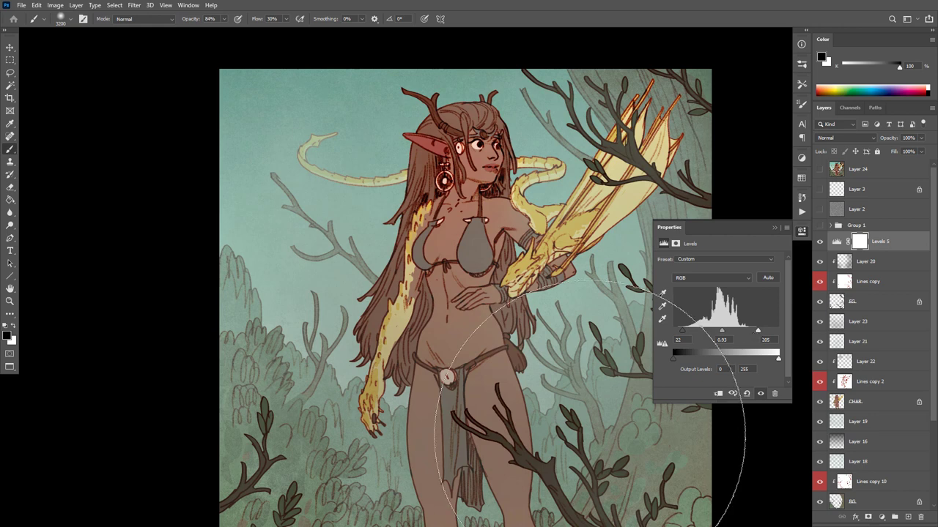
drag(680, 333, 677, 334)
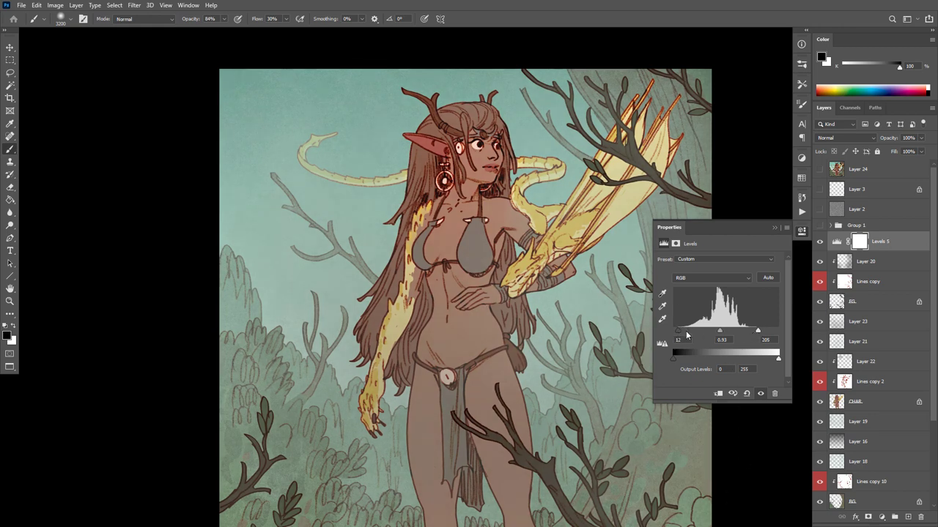
drag(721, 334, 724, 334)
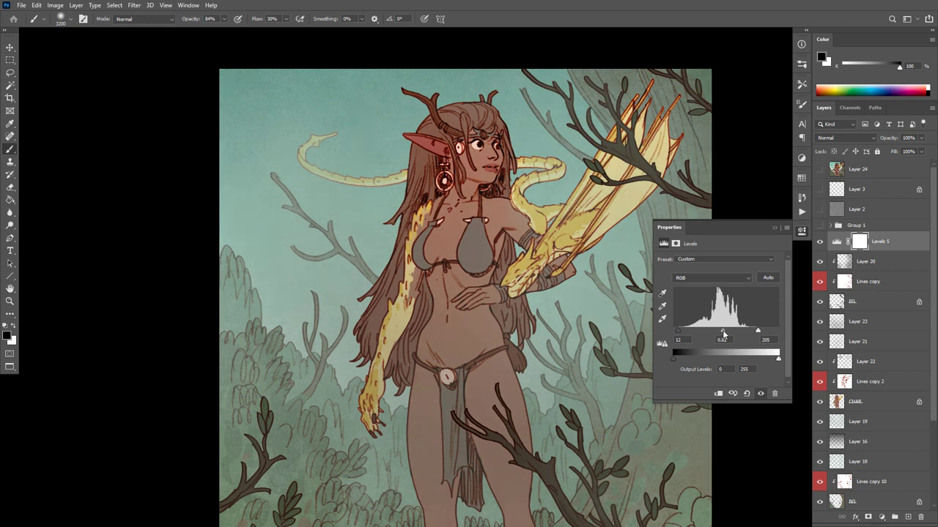
drag(723, 334, 720, 334)
Compare the illustration with and without the Levels adjustment from a distance
alt+click(586, 399)
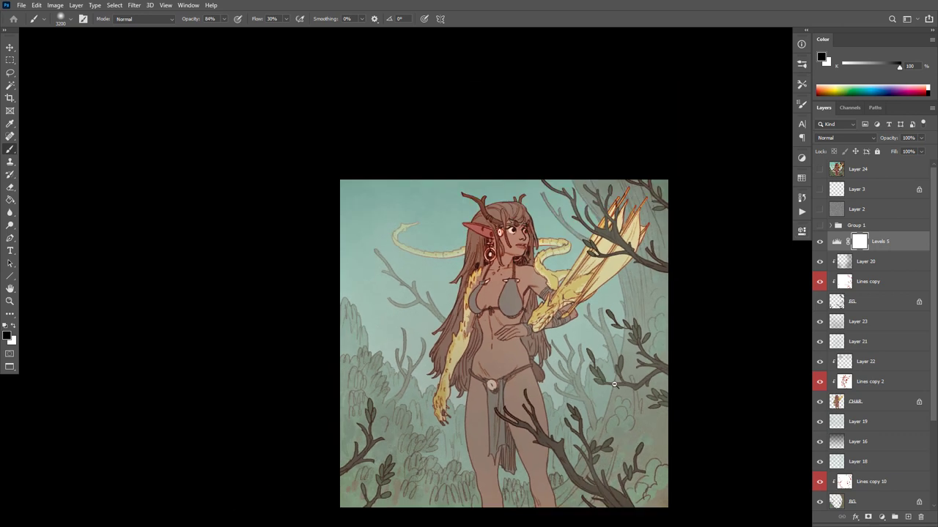
scroll(614, 384, down, 1)
click(820, 242)
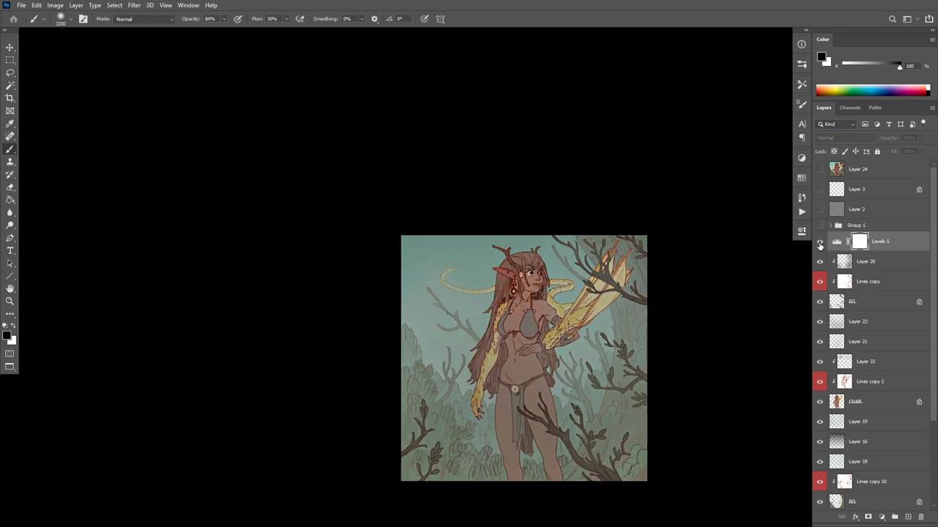
click(820, 243)
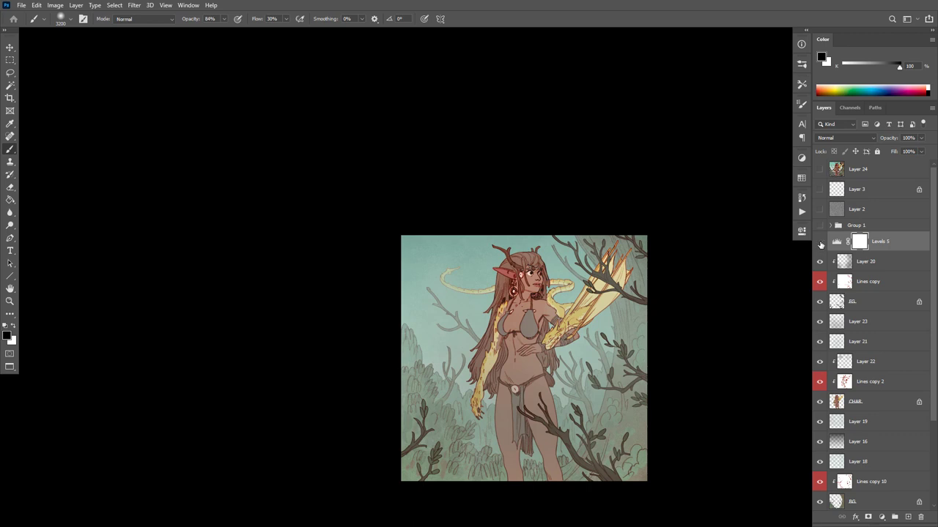
Compare the current illustration with the earlier merged version on Layer 24, with the Levels adjustment turned off and on
click(820, 243)
click(820, 170)
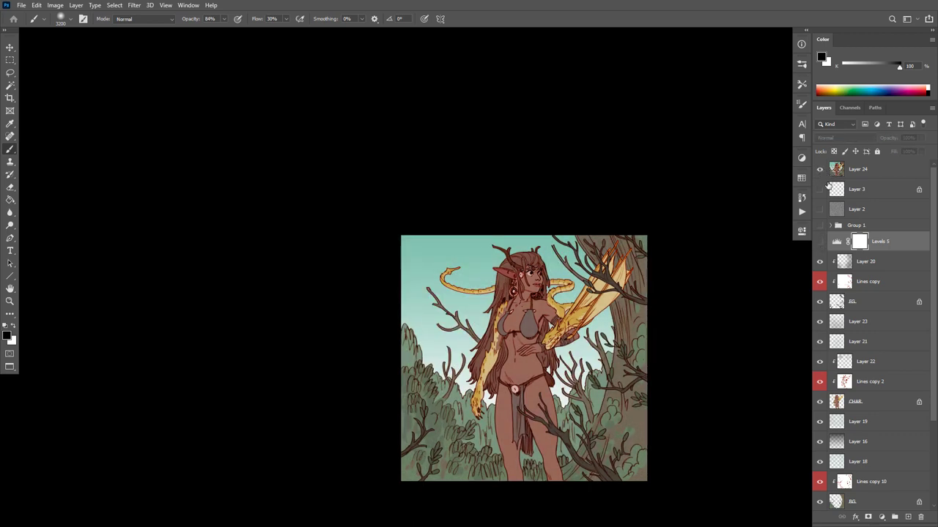
click(820, 243)
click(820, 170)
click(819, 169)
click(819, 169)
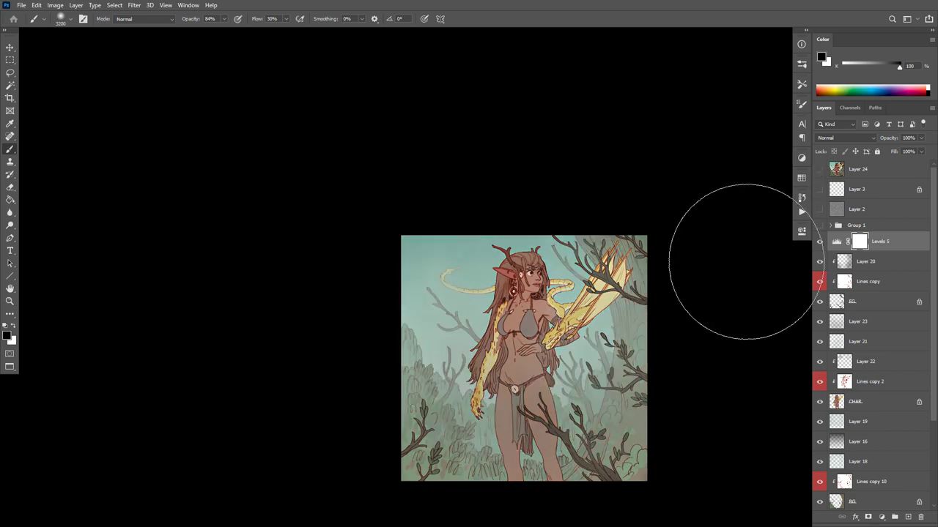
Check what Layer 20 and Layer 23 contribute by hiding and showing each in turn
scroll(586, 388, up, 2)
click(819, 262)
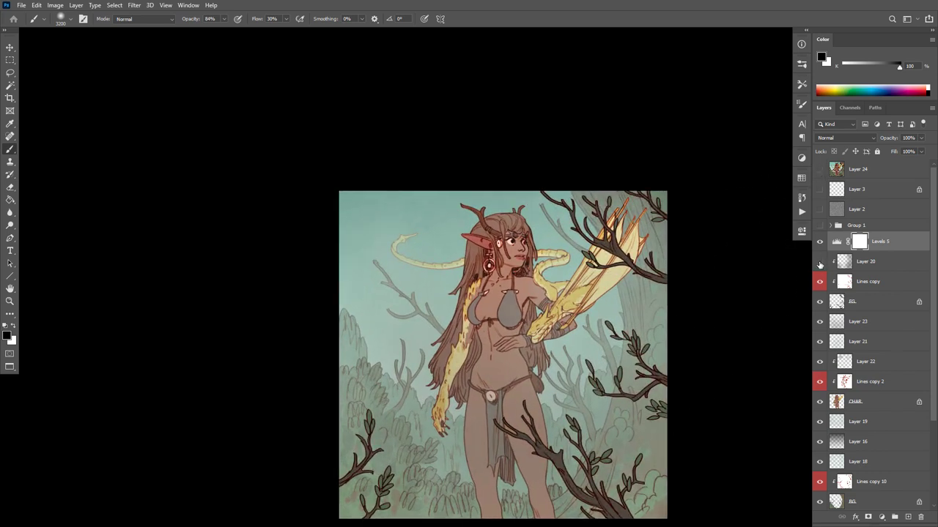
click(820, 262)
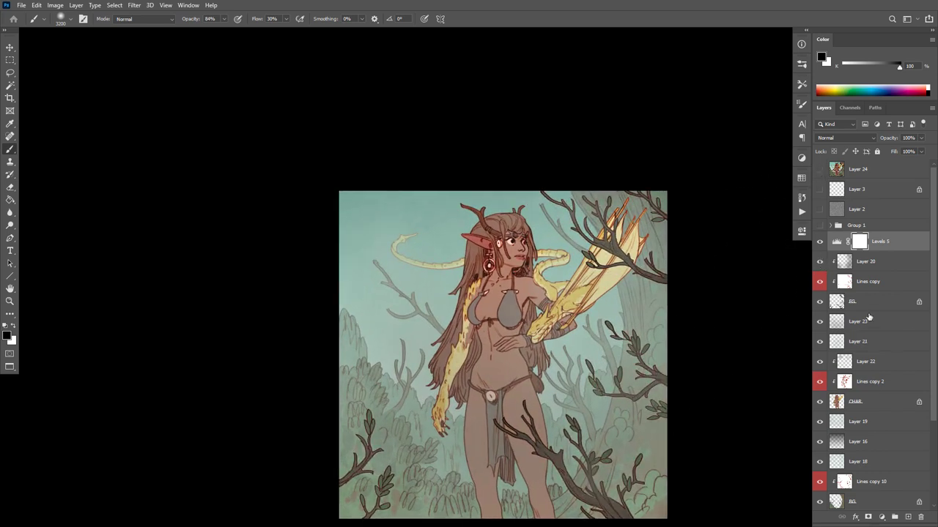
click(820, 323)
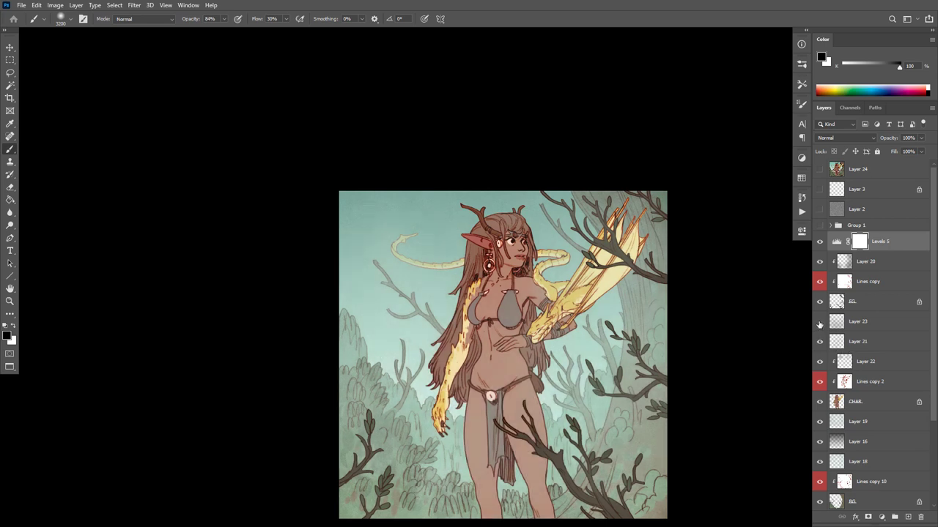
click(819, 323)
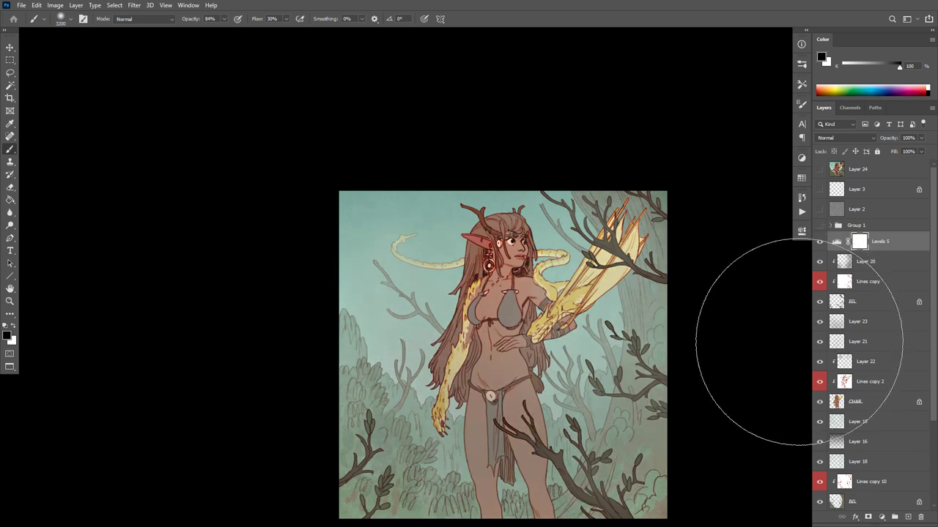
Invert the Levels 5 mask, reveal the adjustment softly around the figure with a large white brush, and tone it down with black
drag(650, 362, 656, 299)
ctrl+click(653, 300)
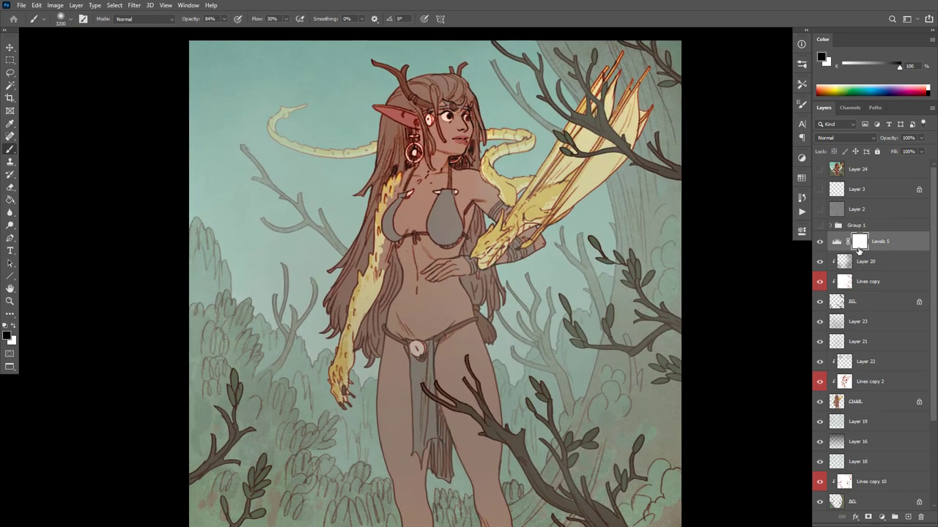
key(ctrl+i)
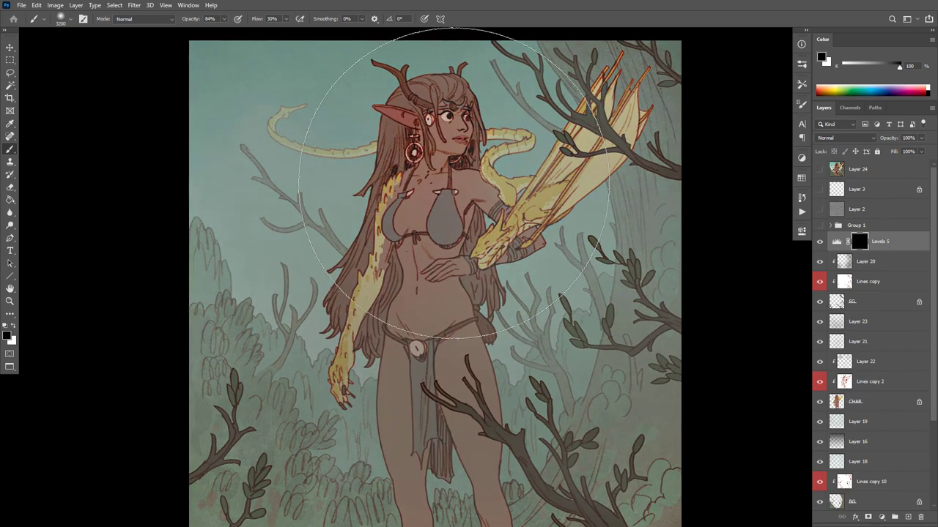
key(x)
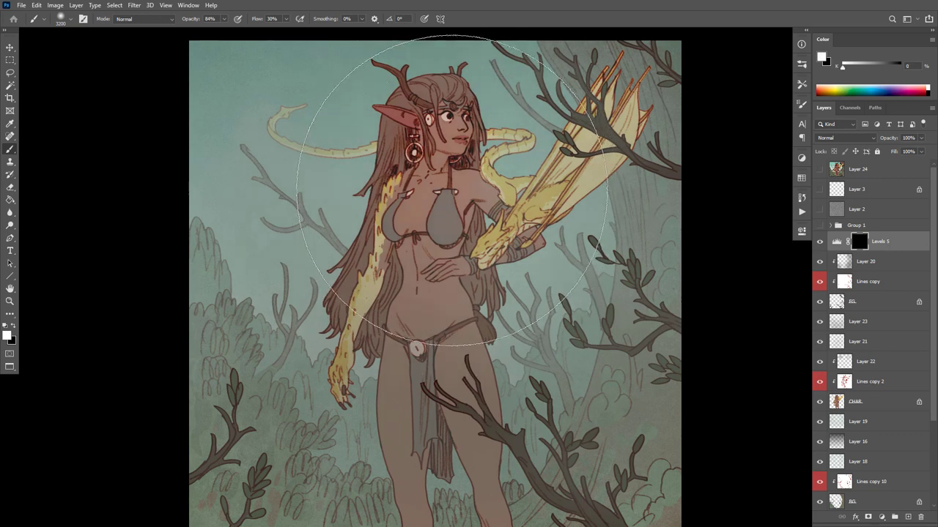
click(445, 249)
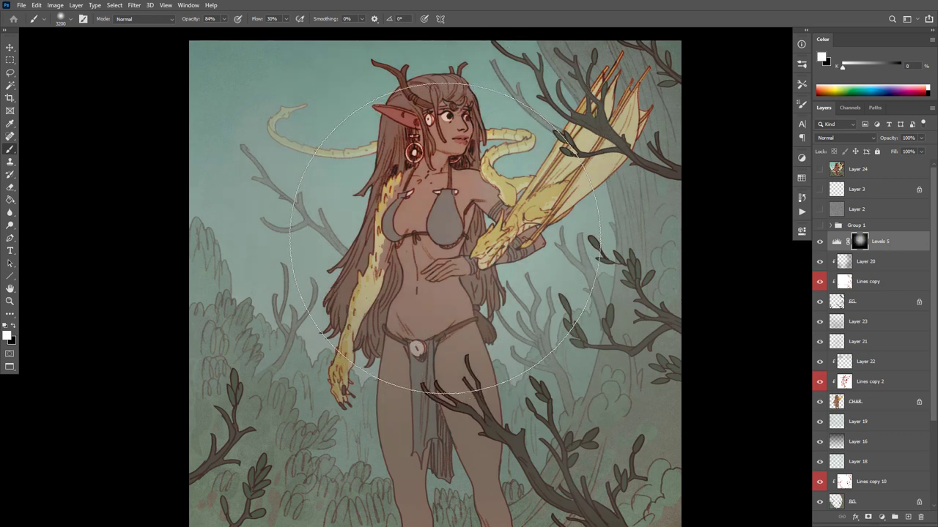
key(x)
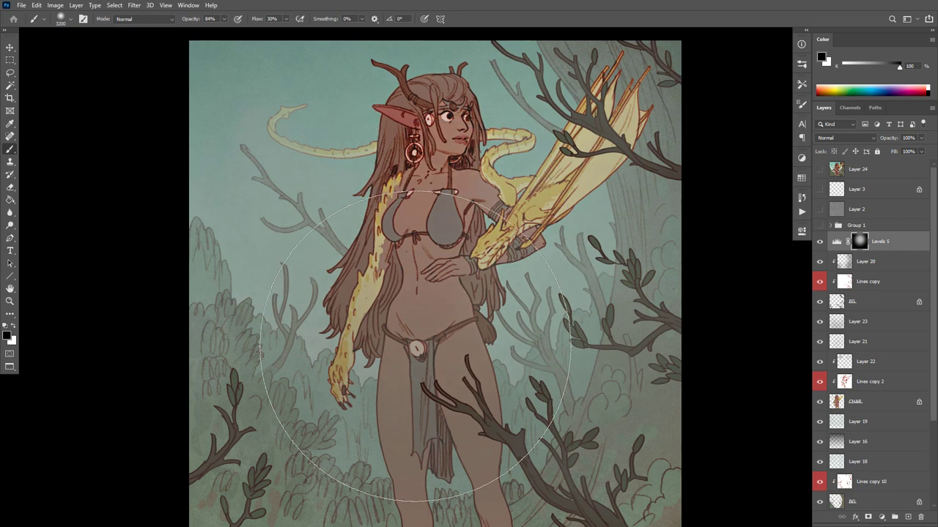
scroll(512, 293, down, 2)
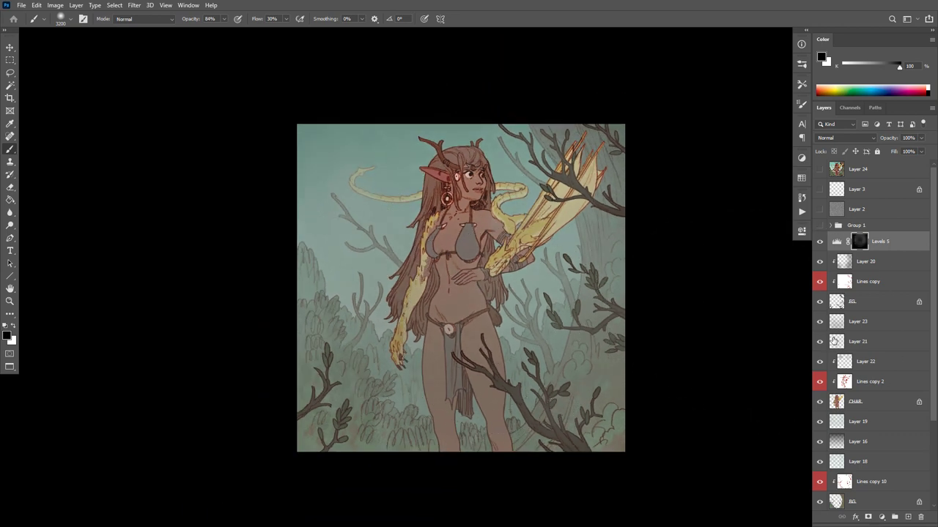
Add a Selective Color adjustment above Levels 5 and set its Neutrals to Cyan -7, Magenta -1 and Yellow +5
click(895, 518)
click(887, 511)
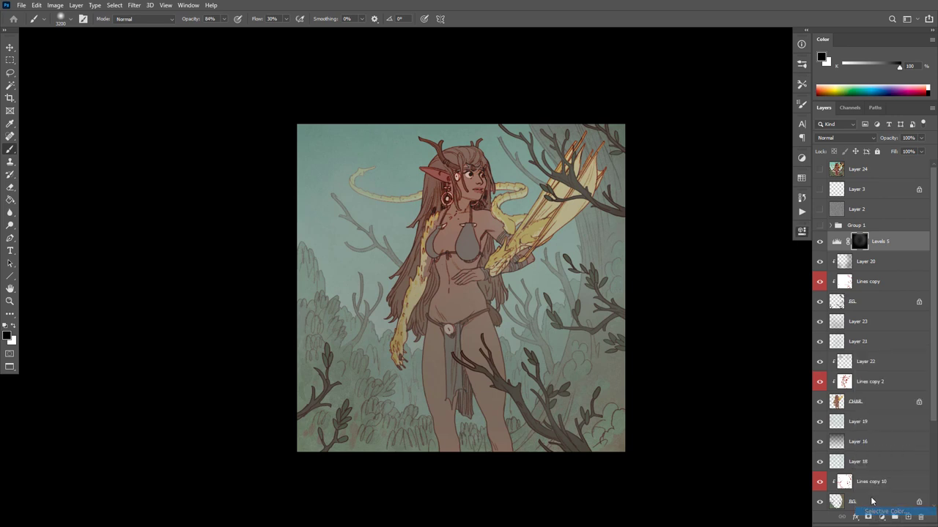
click(725, 271)
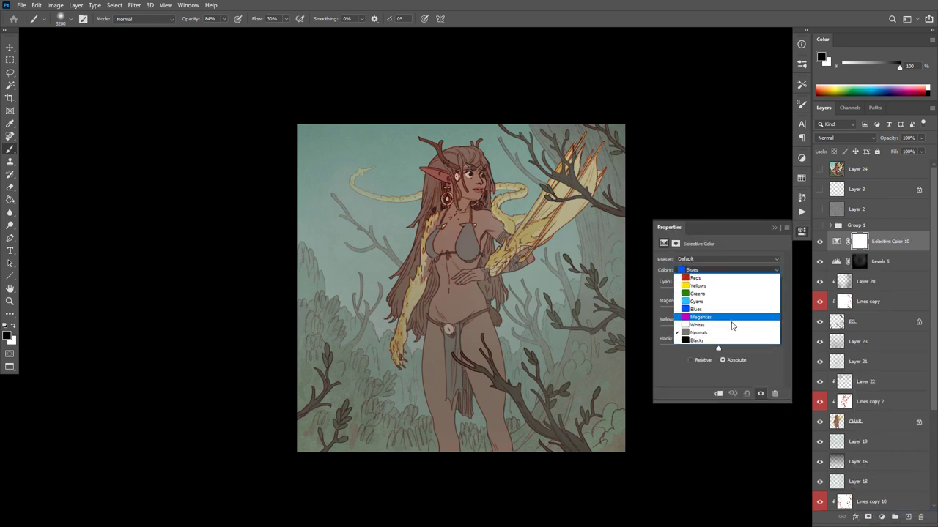
click(724, 336)
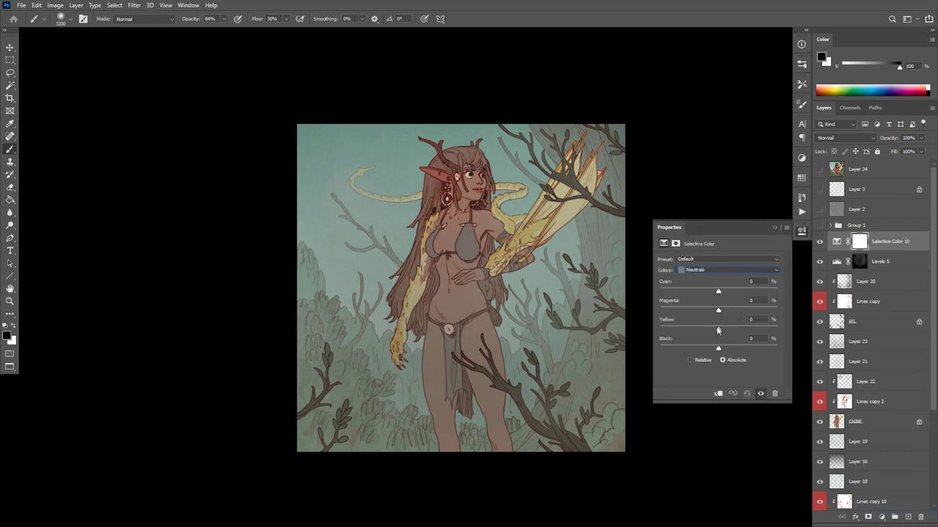
drag(718, 329, 713, 310)
click(717, 293)
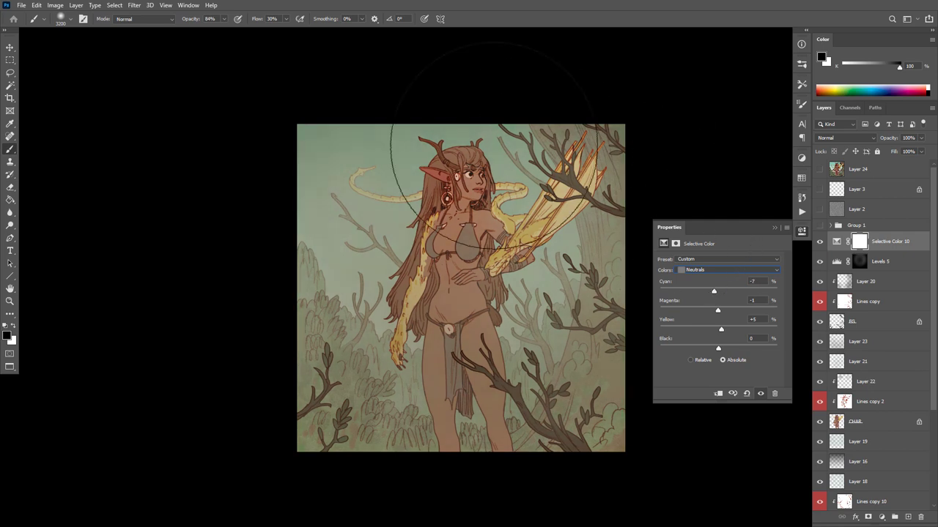
Mask the Selective Color adjustment to the dragon's yellow tones using Color Range at fuzziness 72, and inspect the mask
click(114, 5)
click(130, 100)
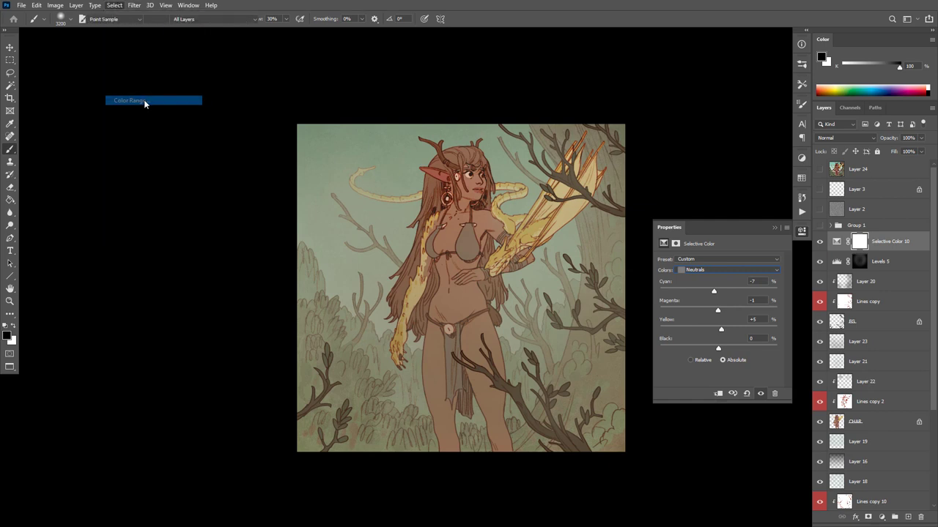
click(535, 227)
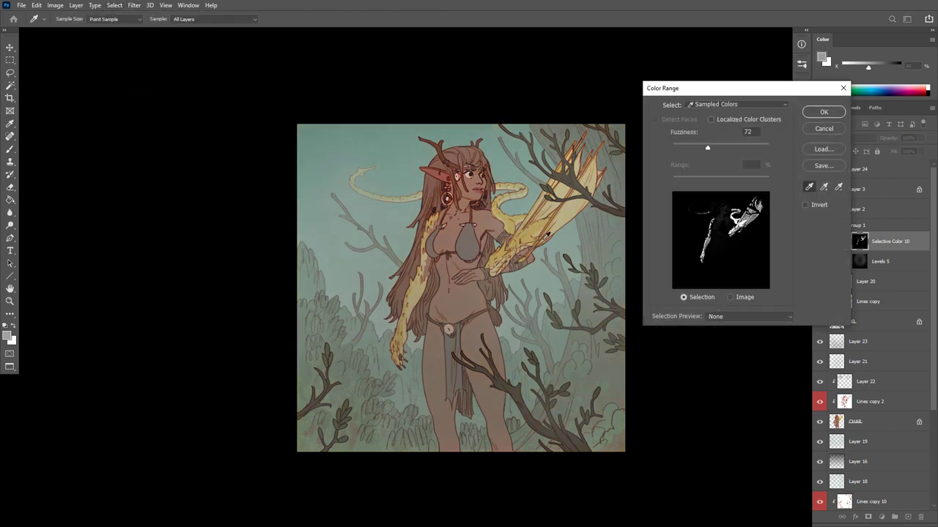
click(571, 210)
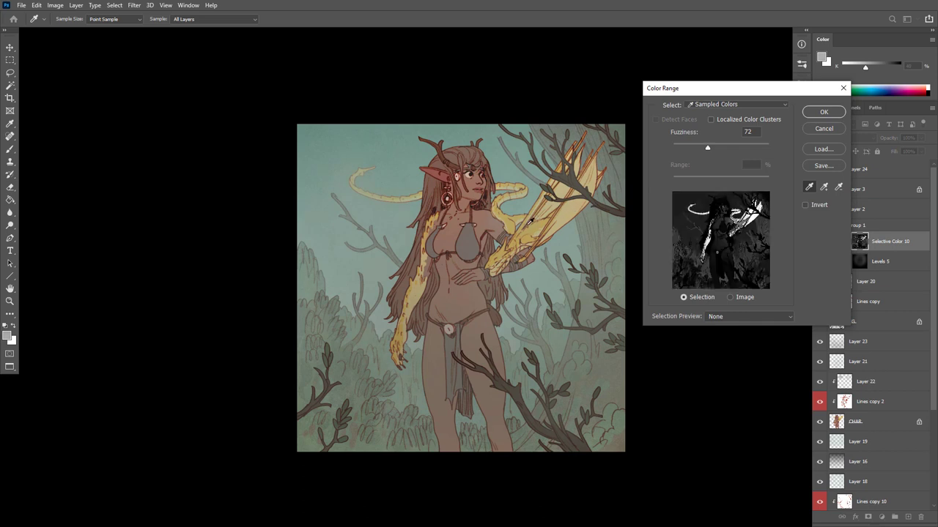
click(515, 240)
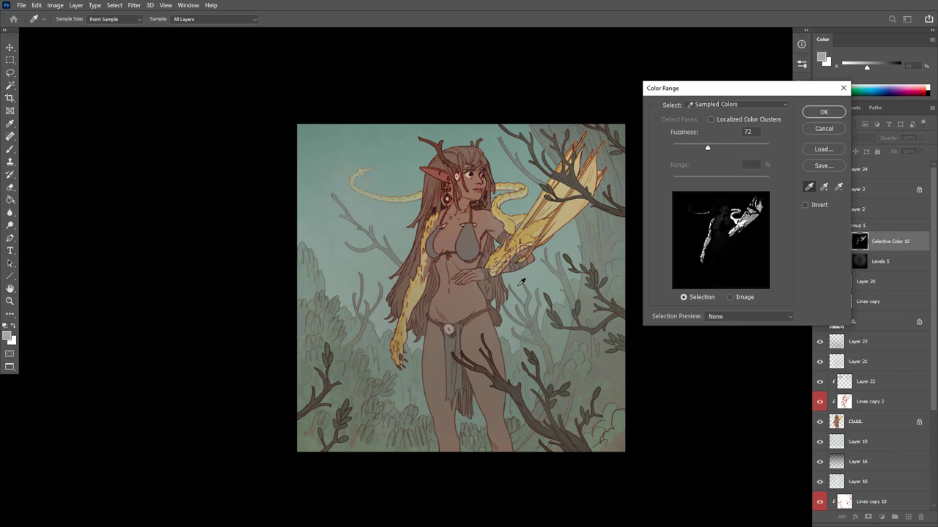
click(460, 220)
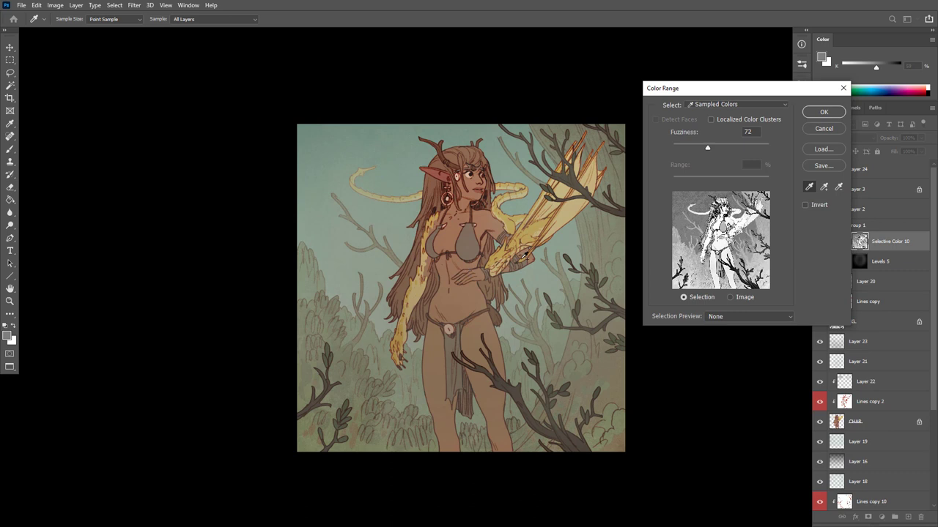
key(ctrl+z)
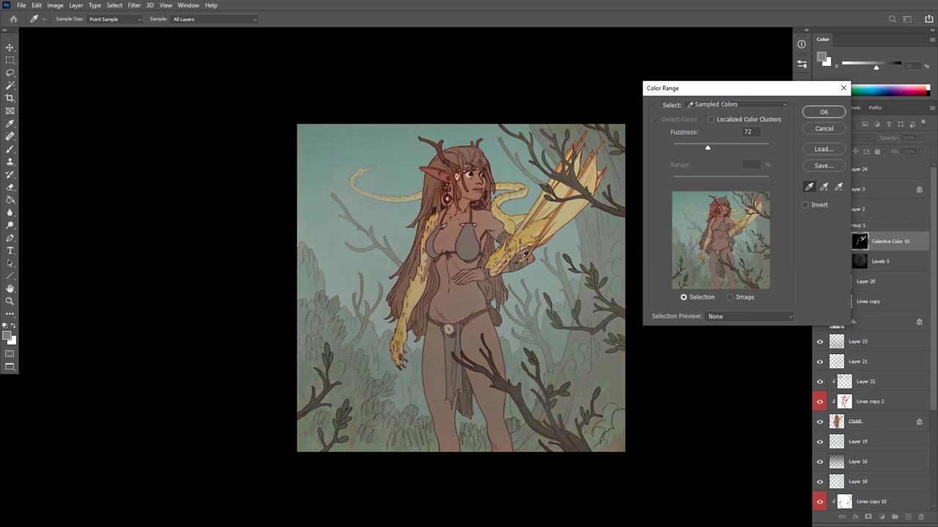
click(824, 112)
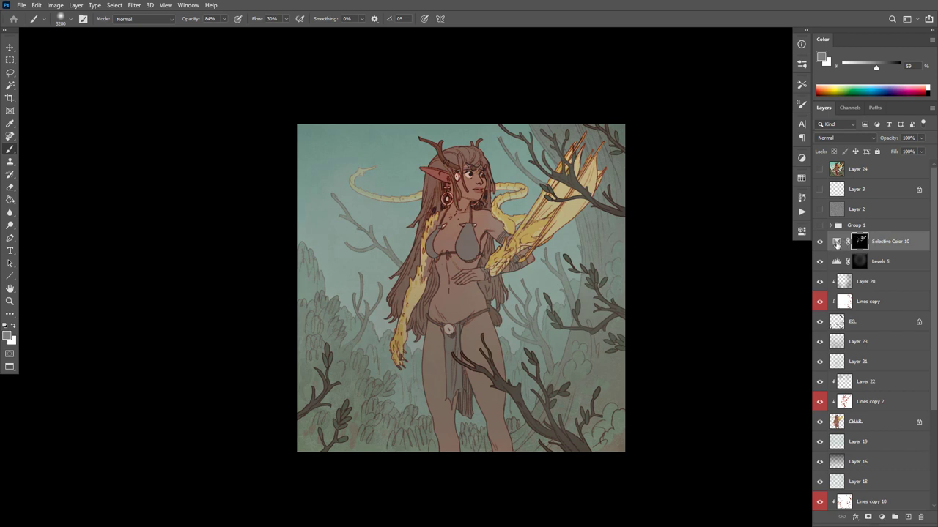
alt+click(854, 245)
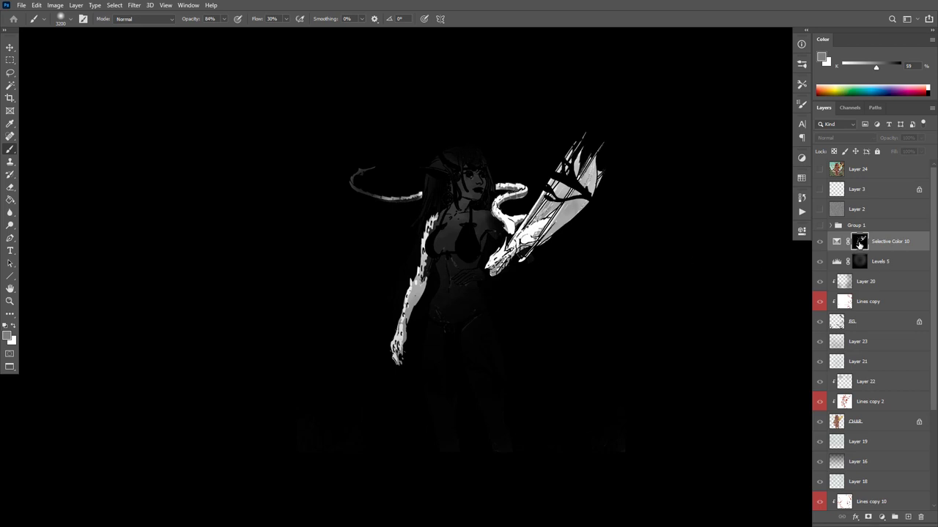
alt+click(859, 245)
Duplicate the Selective Color adjustment, fill the copy's mask with white, and remask it to the elf's skin tones using Color Range
key(ctrl+j)
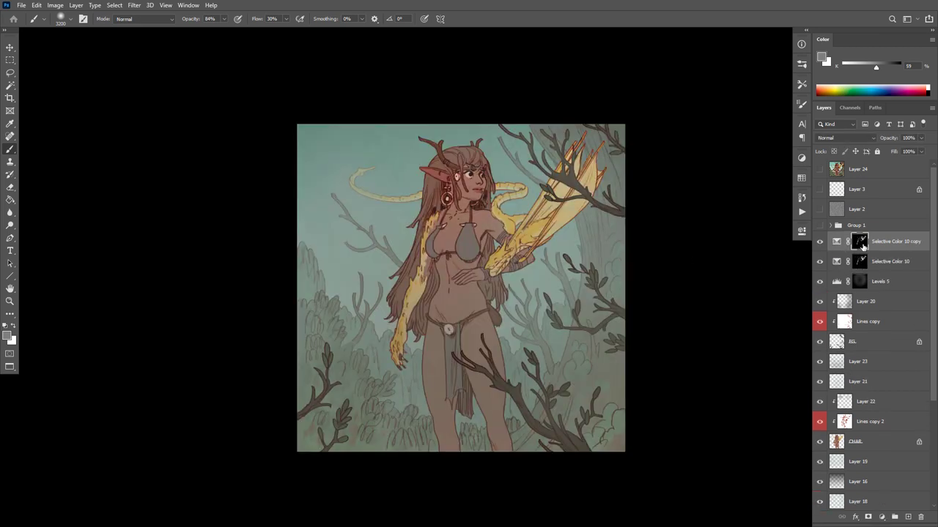
key(d)
key(alt+BackSpace)
click(114, 5)
click(131, 100)
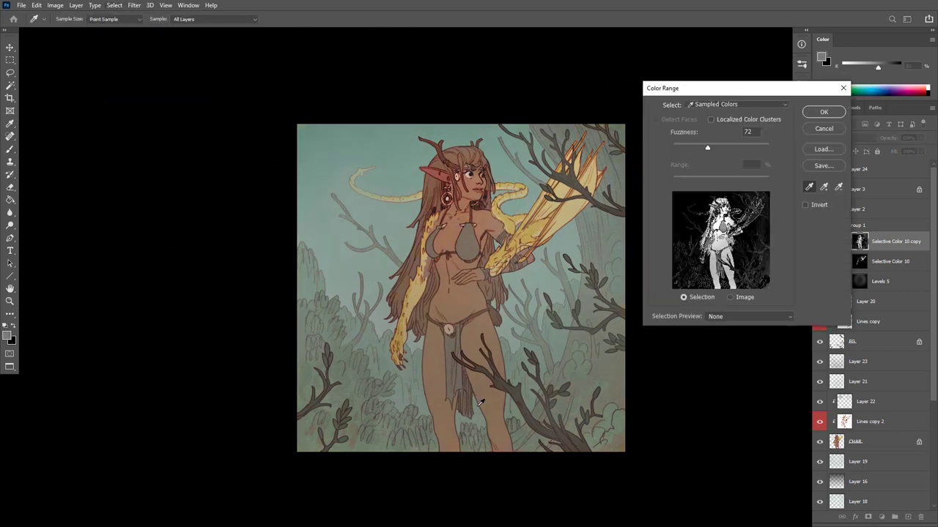
click(823, 113)
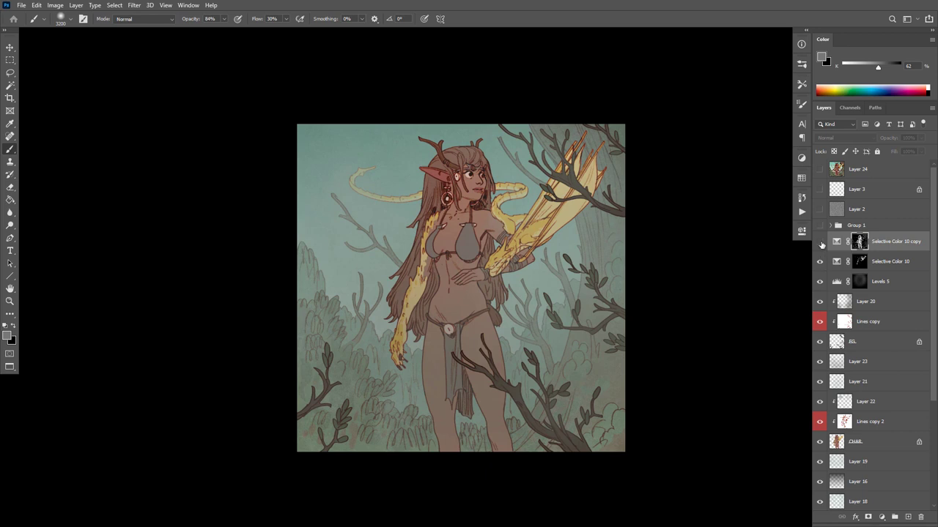
Lower the duplicated Selective Color adjustment's opacity to 48% and compare the figure with and without it
mouse_move(893, 140)
mouse_down()
mouse_move(874, 139)
mouse_move(882, 141)
mouse_up()
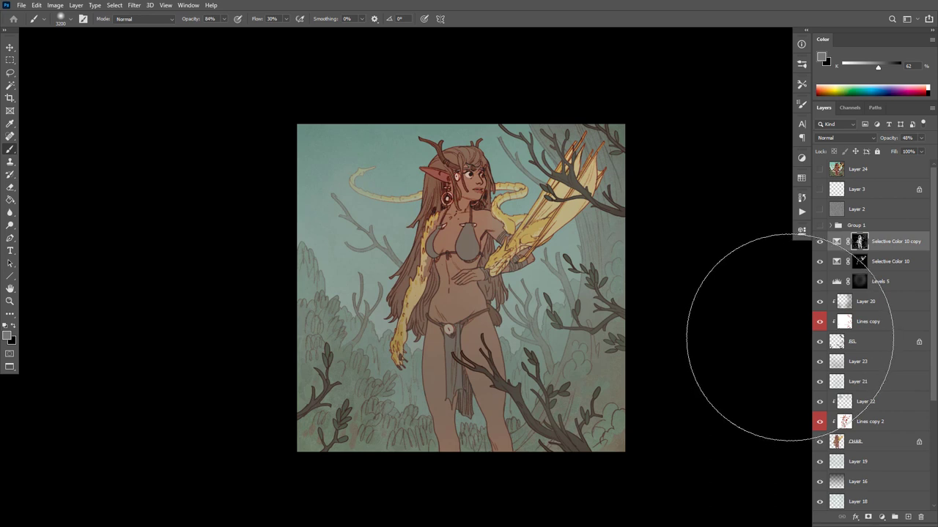
click(820, 244)
click(819, 244)
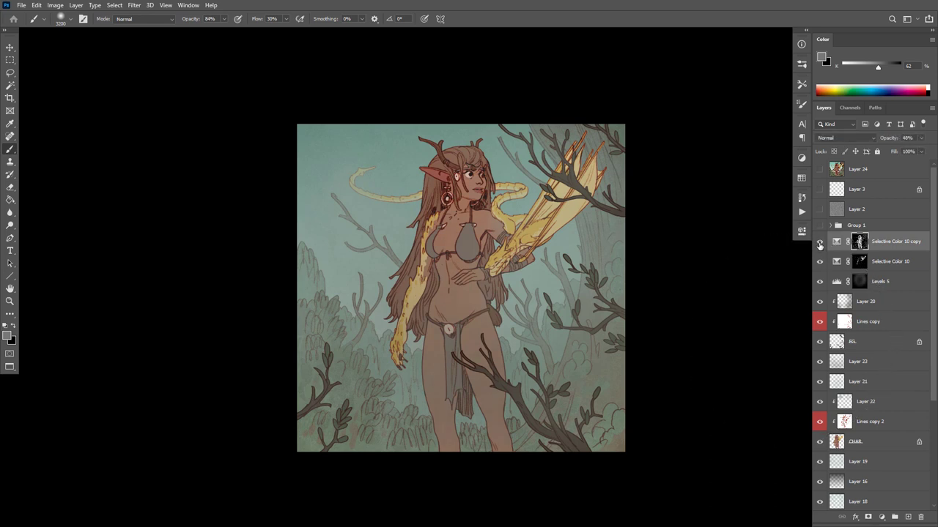
scroll(505, 244, up, 1)
drag(533, 299, 539, 286)
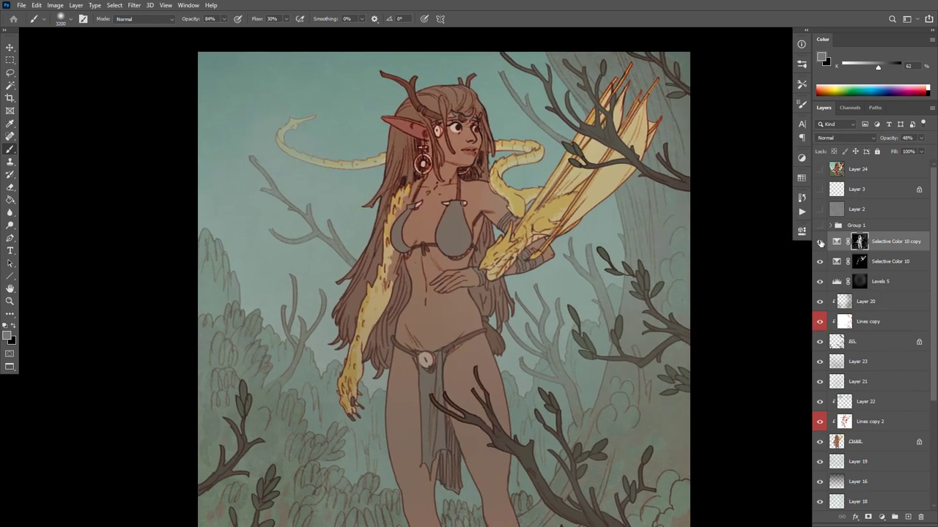
click(820, 244)
click(820, 244)
Add another Selective Color adjustment on top and replace its mask with a copy of the dragon mask from Selective Color 10
click(884, 520)
click(879, 515)
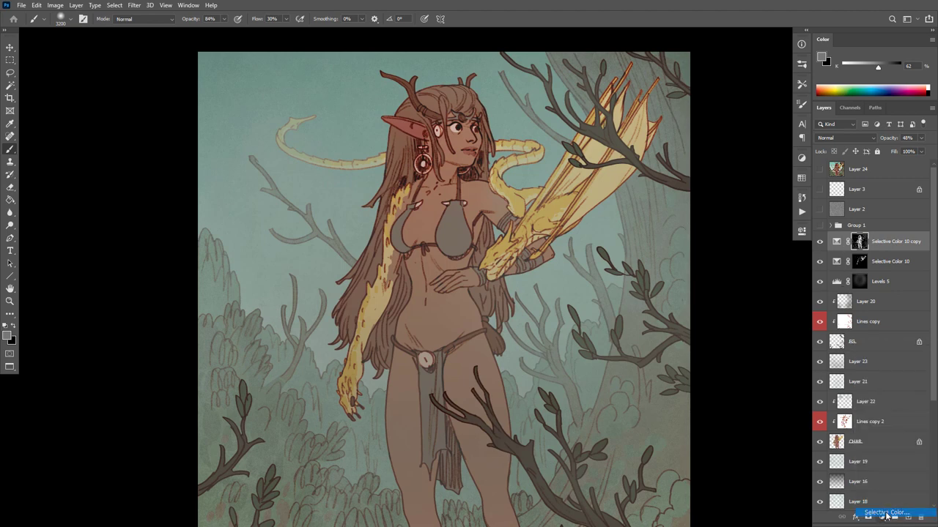
click(775, 228)
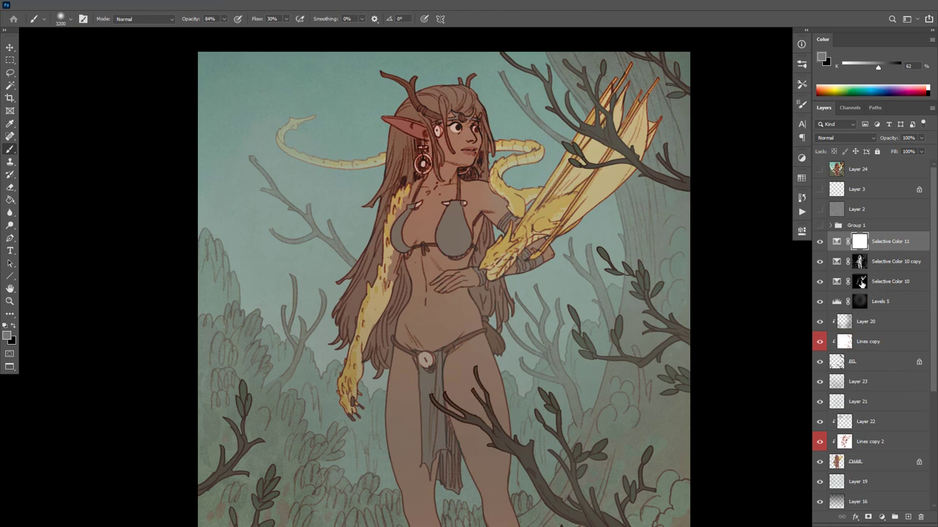
alt+click(861, 282)
alt+click(860, 282)
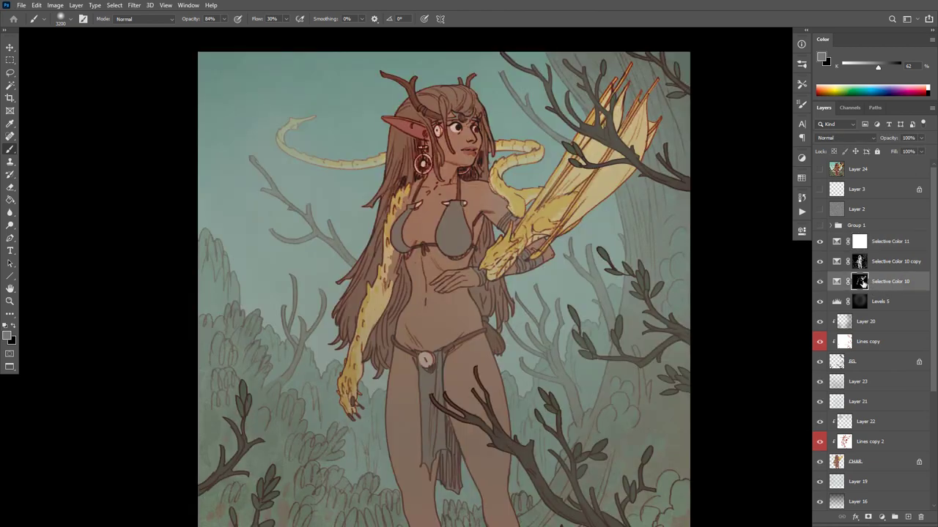
drag(861, 282, 860, 238)
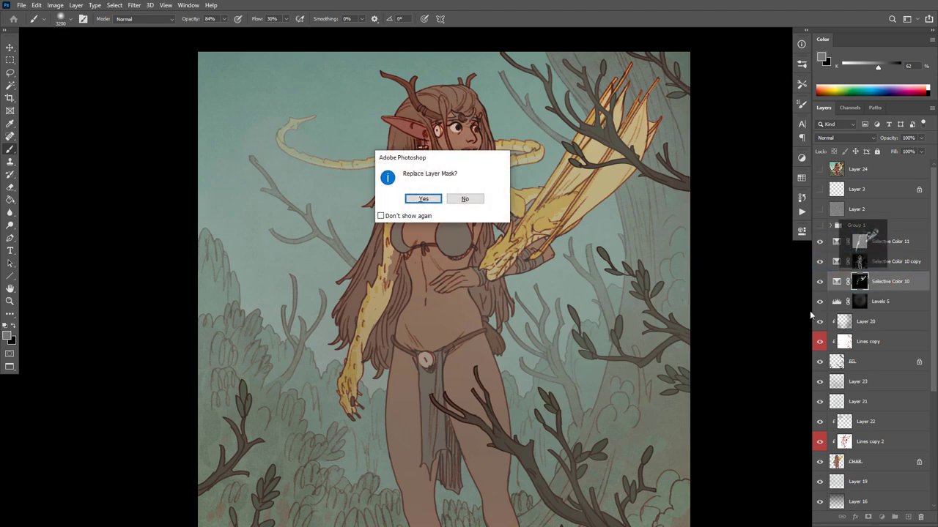
click(428, 199)
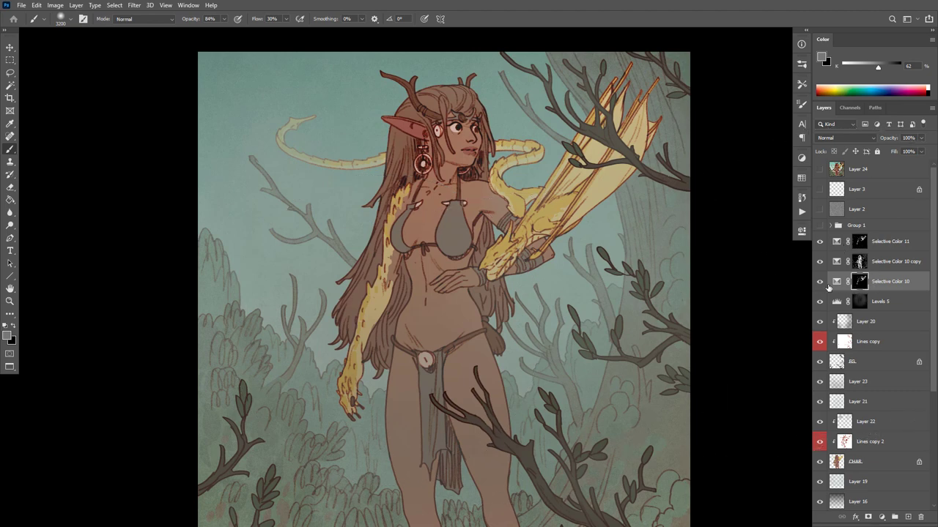
Shift the dragon's neutrals toward orange-red in the top Selective Color adjustment: Cyan -2, Magenta +52, Yellow +31
double_click(837, 242)
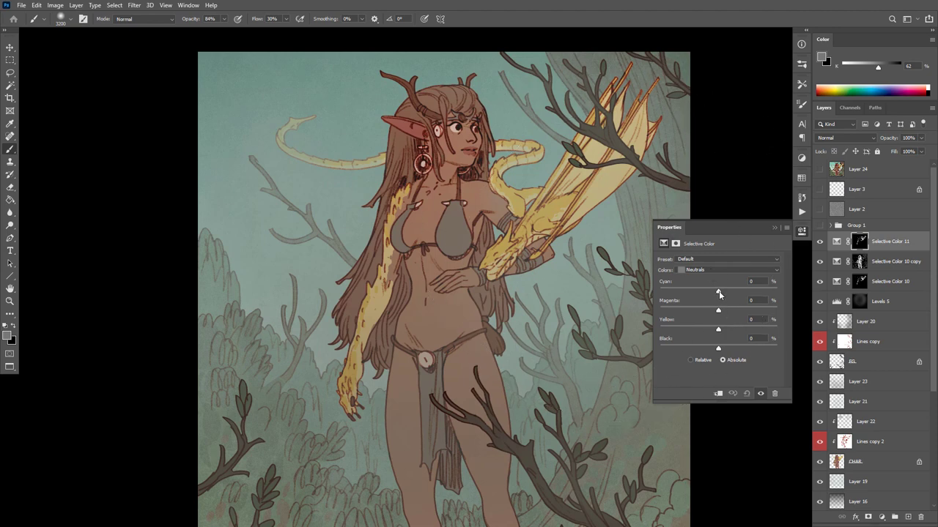
mouse_move(719, 291)
mouse_down()
mouse_move(731, 293)
mouse_move(697, 295)
mouse_move(718, 293)
mouse_move(707, 311)
mouse_move(729, 307)
mouse_move(702, 291)
mouse_move(727, 290)
mouse_up()
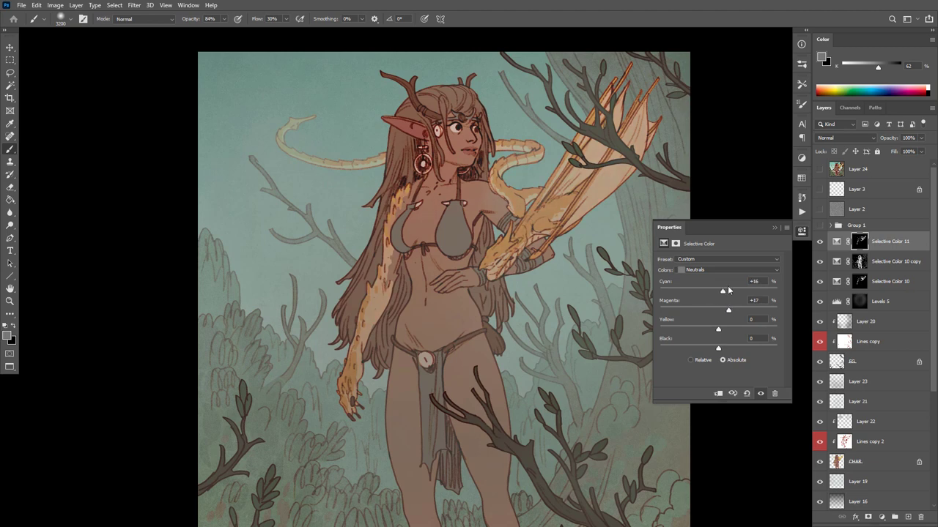
click(709, 291)
click(733, 329)
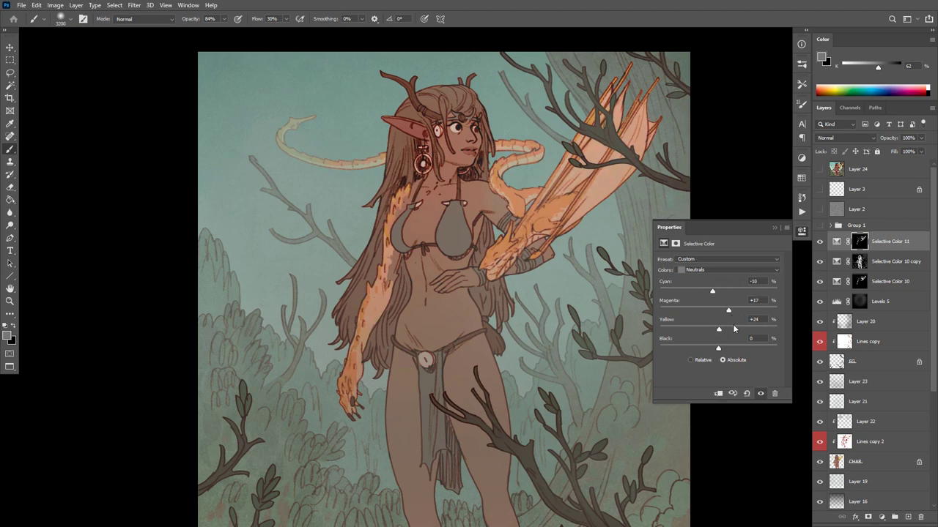
drag(730, 311, 747, 311)
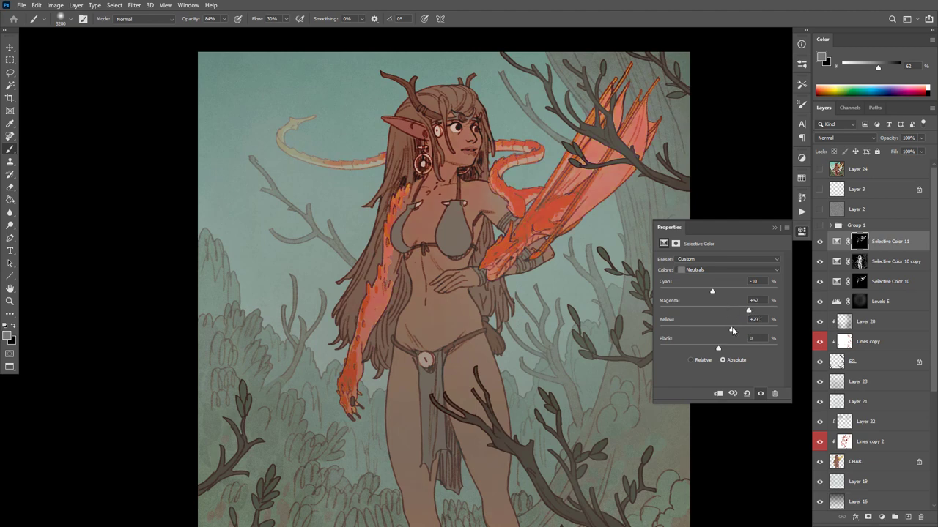
drag(731, 327, 737, 328)
drag(705, 292, 718, 290)
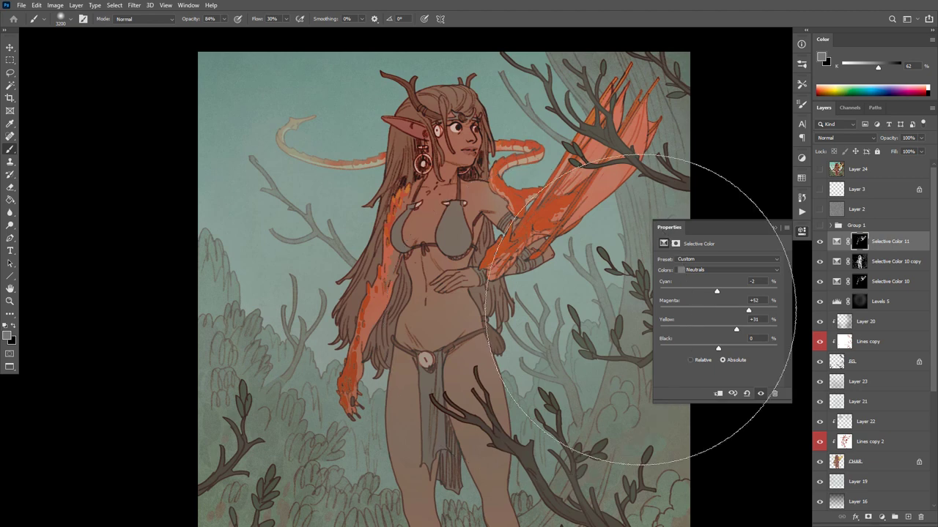
Compare the dragon with and without the orange-red adjustment and strongly lower that adjustment's opacity
alt+click(523, 389)
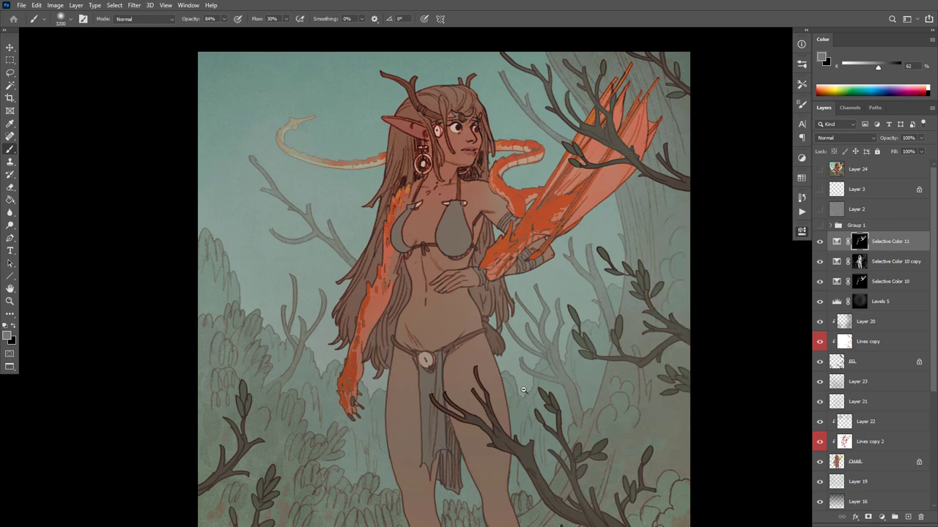
alt+click(523, 390)
alt+click(533, 389)
ctrl+click(563, 364)
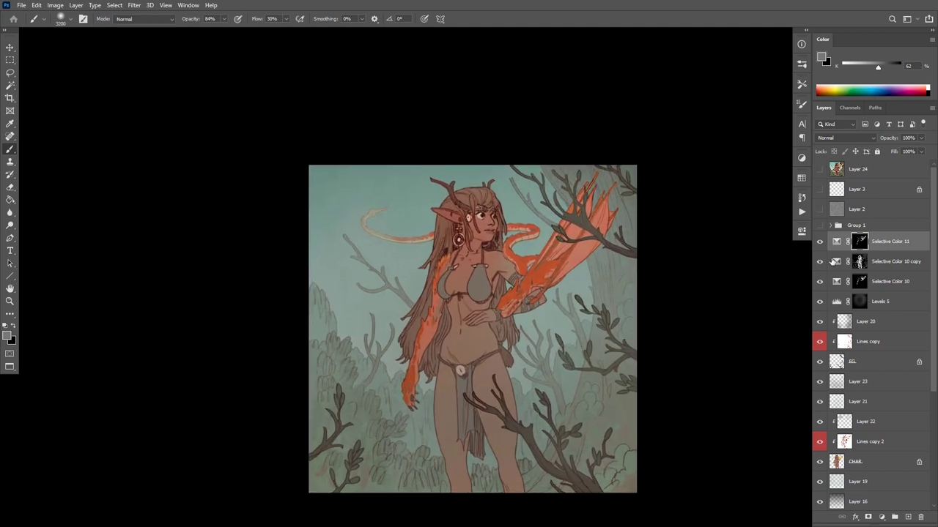
click(820, 242)
click(820, 243)
click(821, 242)
click(820, 243)
drag(891, 141, 873, 142)
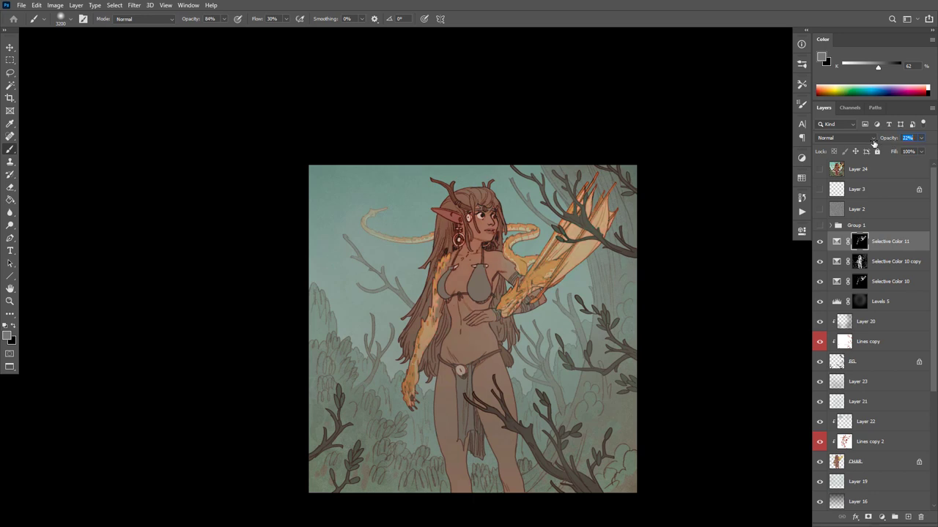
drag(873, 142, 877, 144)
drag(872, 143, 870, 143)
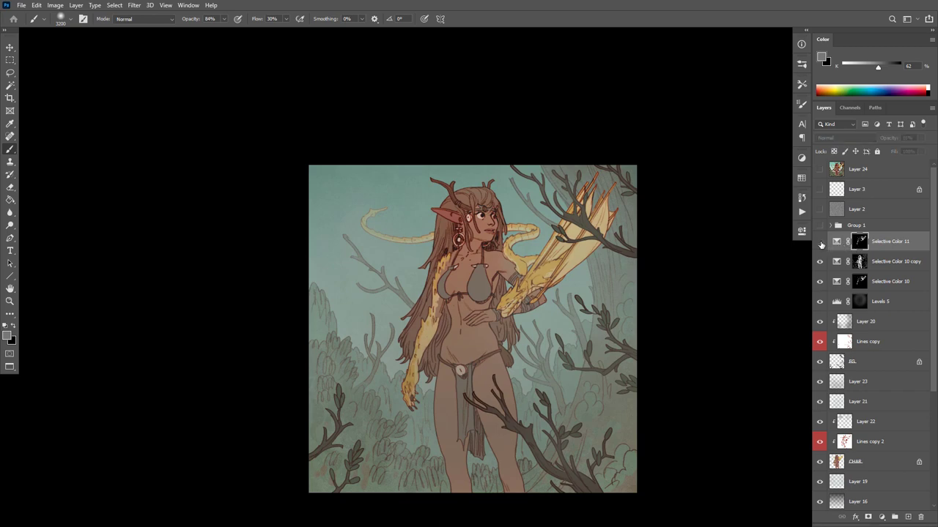
Recheck the dragon with the orange-red adjustment hidden and shown, and try its opacity down to 0%
scroll(509, 278, up, 1)
drag(510, 278, 617, 333)
drag(616, 332, 598, 318)
scroll(598, 322, down, 6)
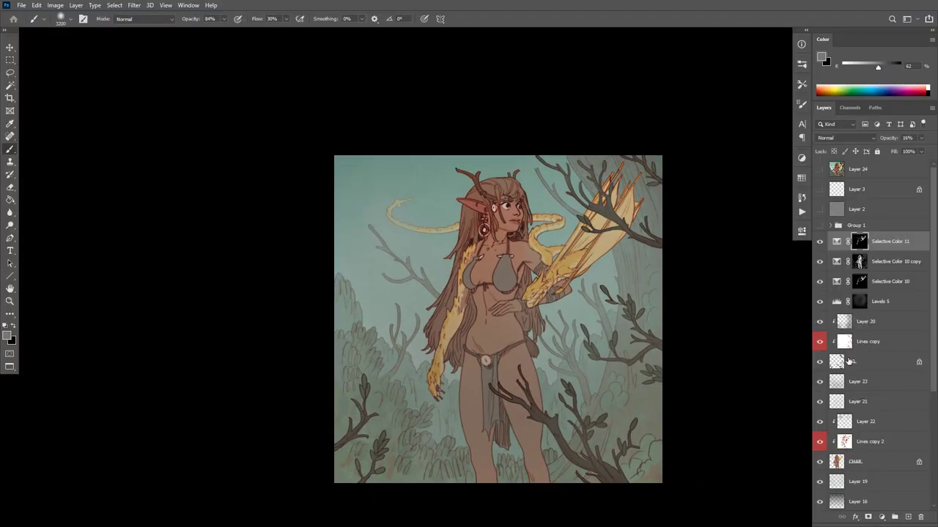
click(820, 242)
click(820, 241)
click(837, 242)
drag(890, 139, 801, 300)
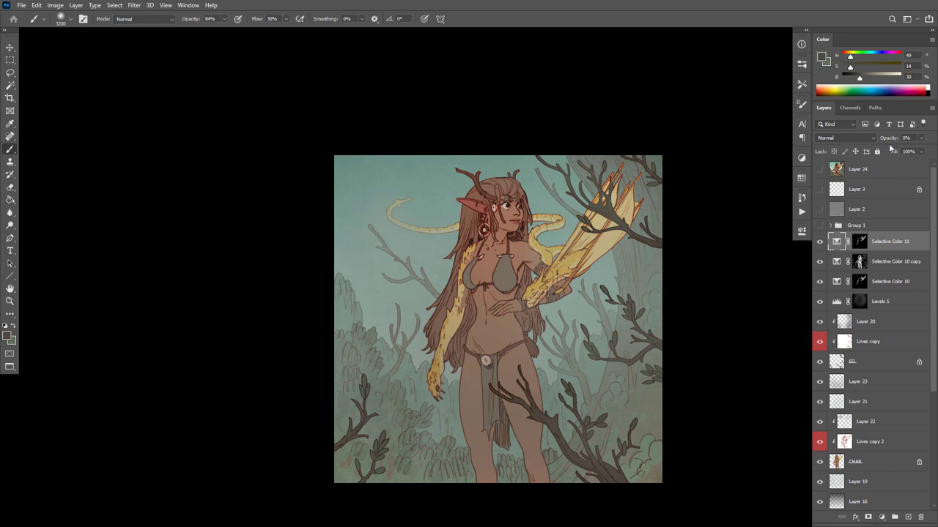
drag(887, 140, 890, 140)
Compare the dragon once more with the top Selective Color adjustment off and on, and delete that adjustment
click(821, 242)
click(820, 242)
click(821, 242)
key(Delete)
Add a Selective Color adjustment on top, set its Blacks to Cyan +10, Magenta +3 and Yellow -8, and compare the result
click(883, 518)
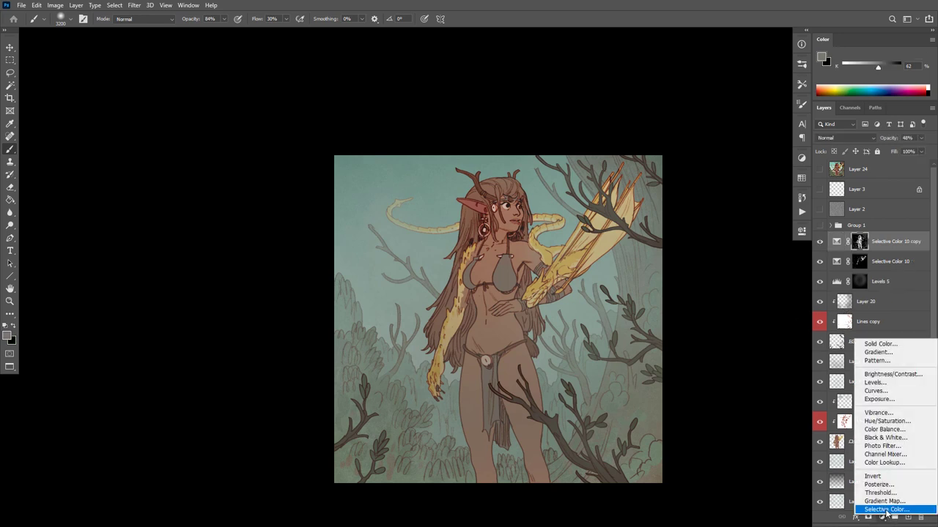
click(886, 509)
click(725, 269)
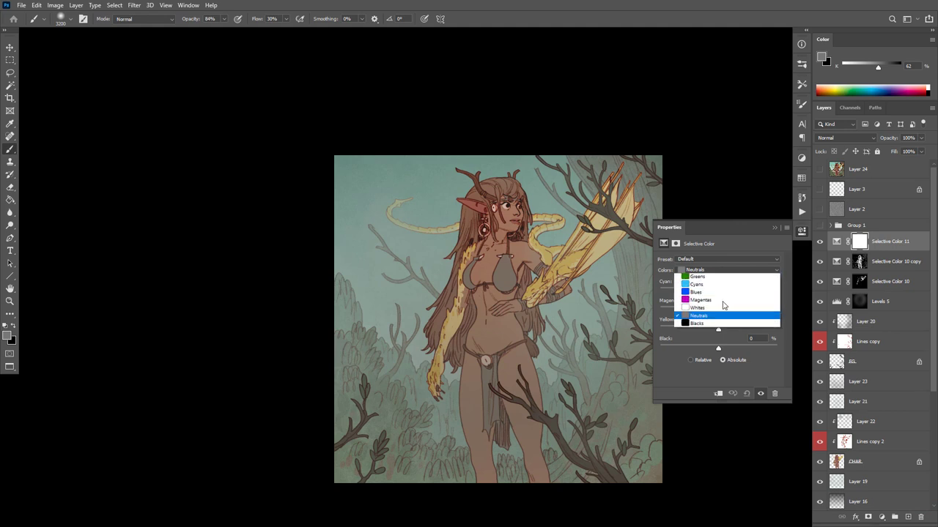
click(725, 323)
drag(718, 292, 723, 293)
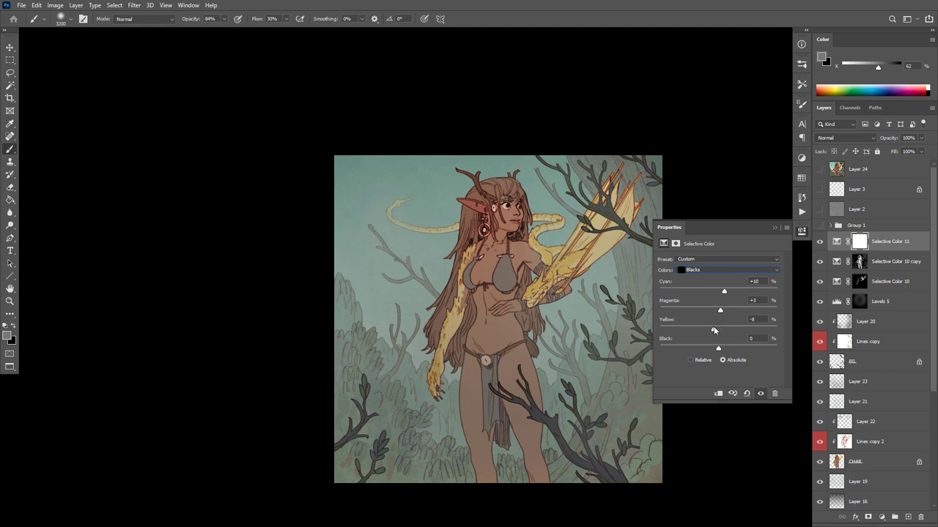
click(820, 244)
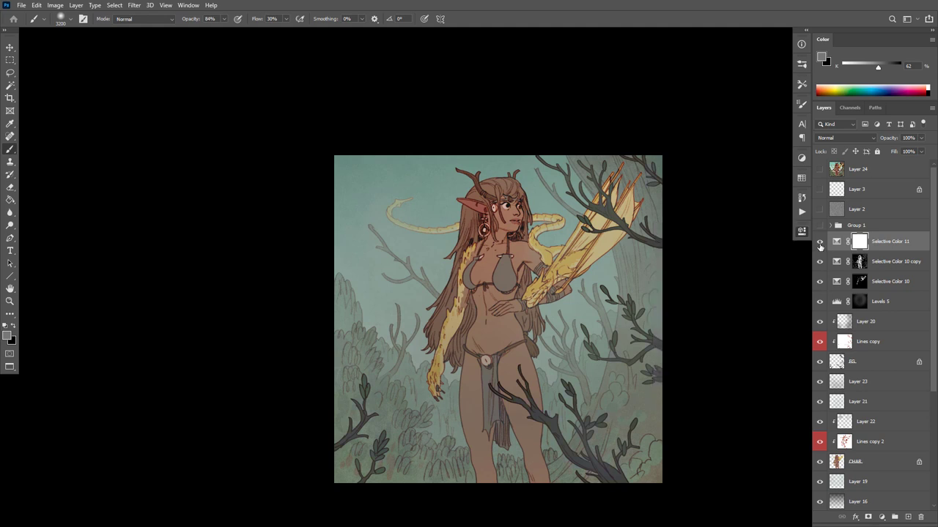
click(820, 243)
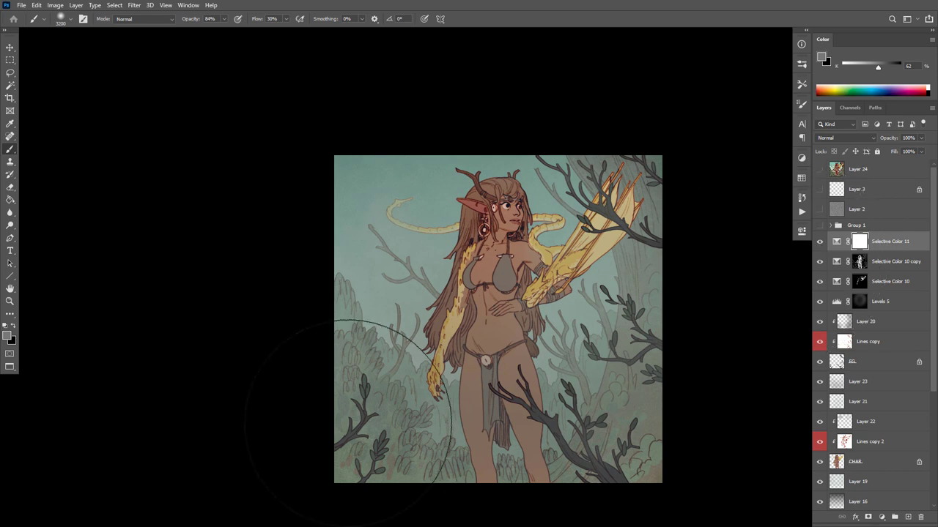
Invert the new Selective Color mask to black and softly brush grey into it around the elf's upper body
key(ctrl+i)
mouse_move(503, 271)
mouse_down()
mouse_move(504, 208)
mouse_move(484, 261)
mouse_up()
key(x)
key(x)
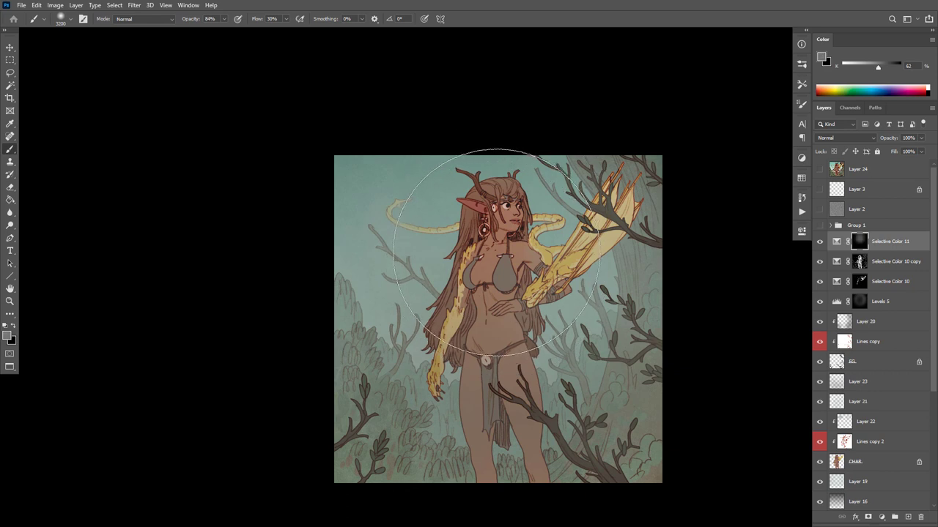
Paint white into the adjustment's mask over the elf's head and torso, reducing the soft brush to size 2400
key(x)
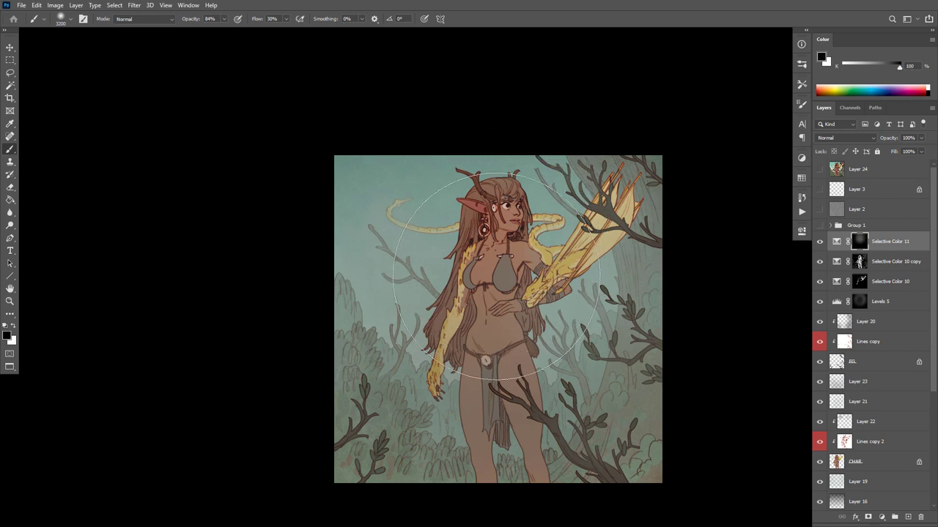
key(x)
mouse_move(493, 265)
mouse_down()
mouse_move(496, 248)
mouse_move(500, 274)
mouse_move(509, 206)
mouse_move(534, 156)
mouse_up()
key([)
key([)
key([)
key([)
key([)
key([)
key([)
key([)
mouse_move(503, 259)
mouse_down()
mouse_move(490, 470)
mouse_move(500, 359)
mouse_up()
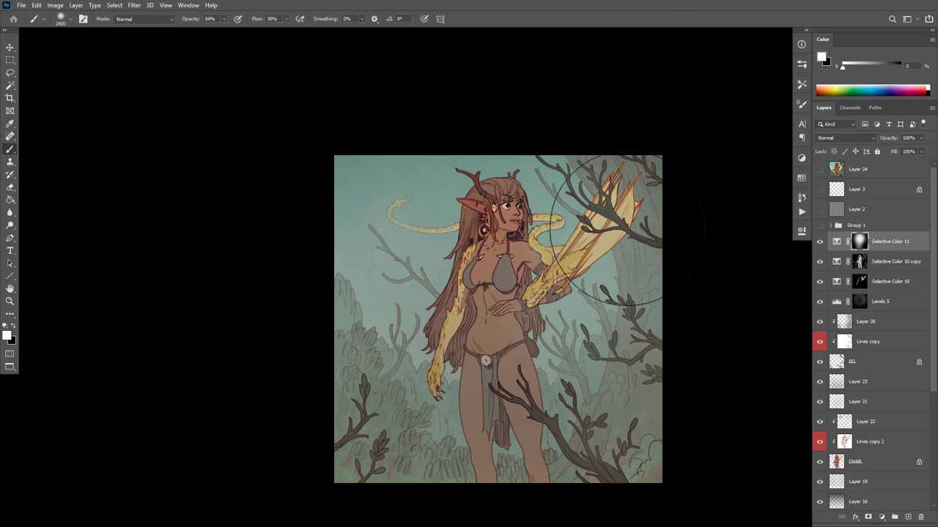
Create a new layer above the adjustments and ready the textured Pencil at 20% opacity with sampled grey-green background tones
mouse_move(623, 332)
mouse_down()
mouse_move(637, 334)
mouse_move(622, 329)
mouse_up()
ctrl+click(619, 300)
ctrl+click(620, 316)
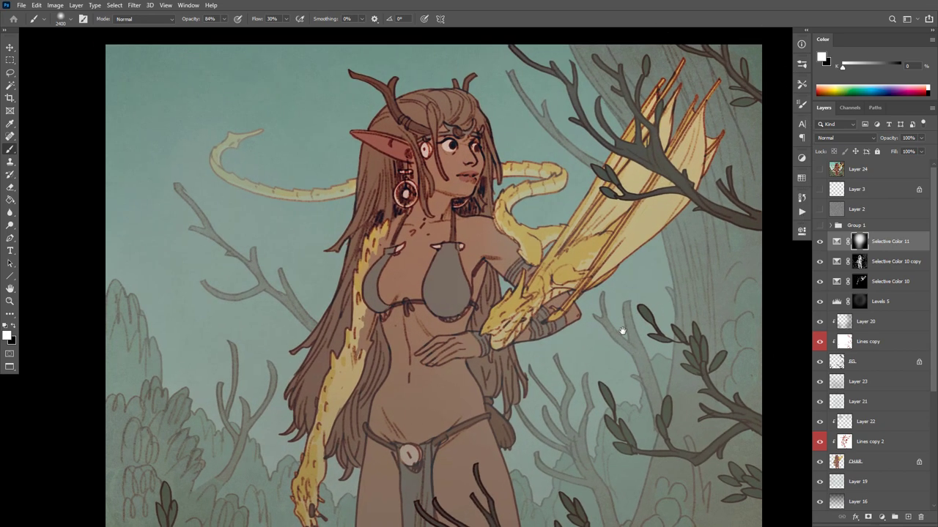
key(ctrl+shift+alt+n)
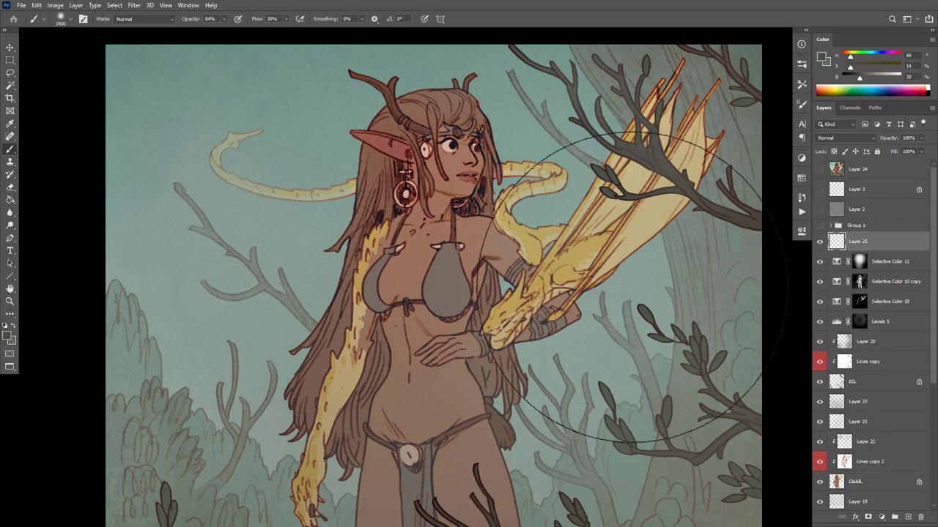
alt+click(634, 284)
key(shift+b)
alt+click(662, 260)
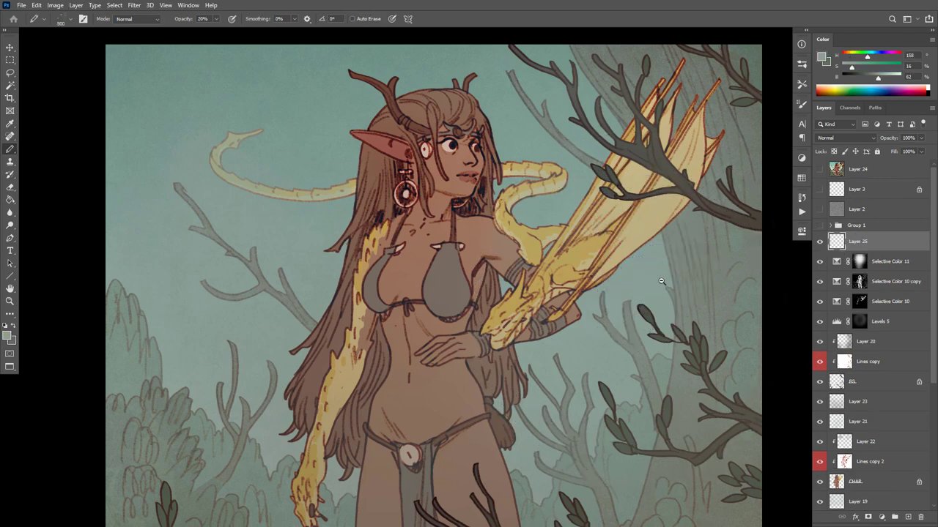
scroll(661, 260, down, 2)
alt+click(711, 198)
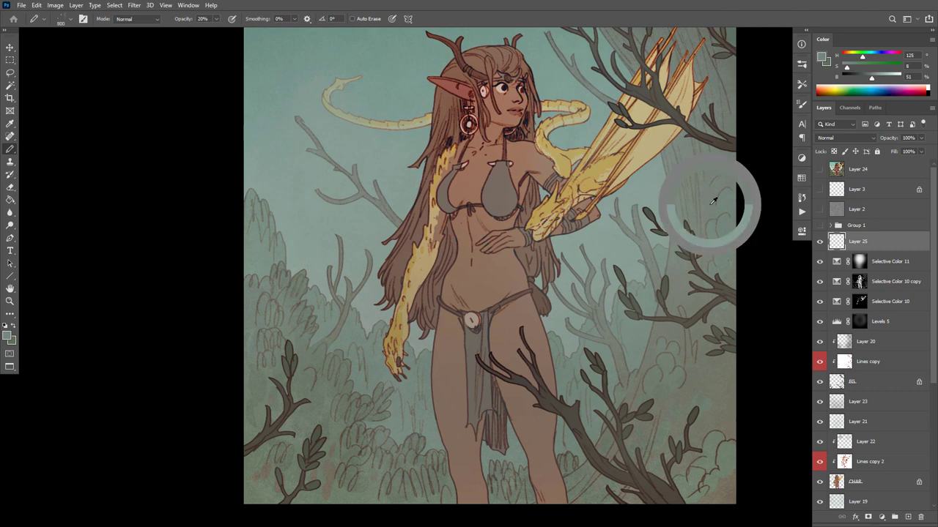
Sample the dark olive of the foreground branches and speckle it as texture across the illustration with the Pencil
drag(507, 281, 529, 371)
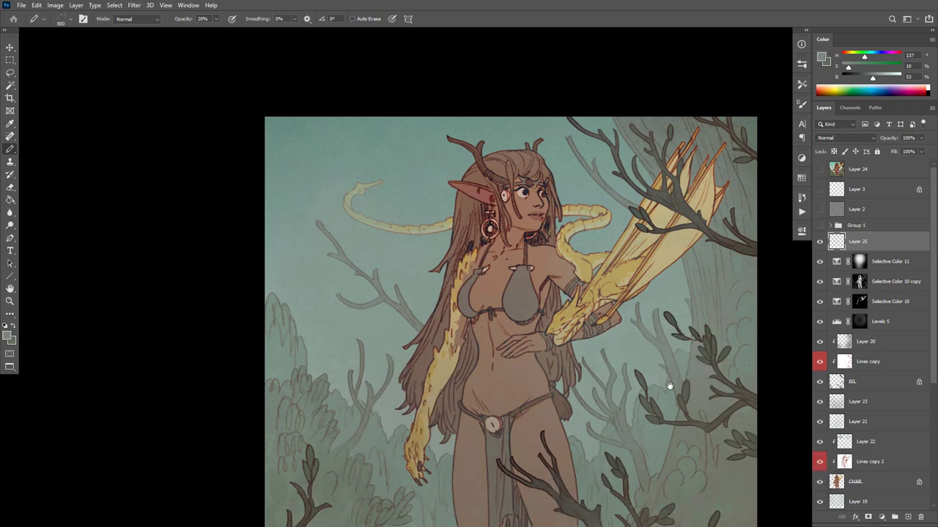
drag(670, 387, 656, 311)
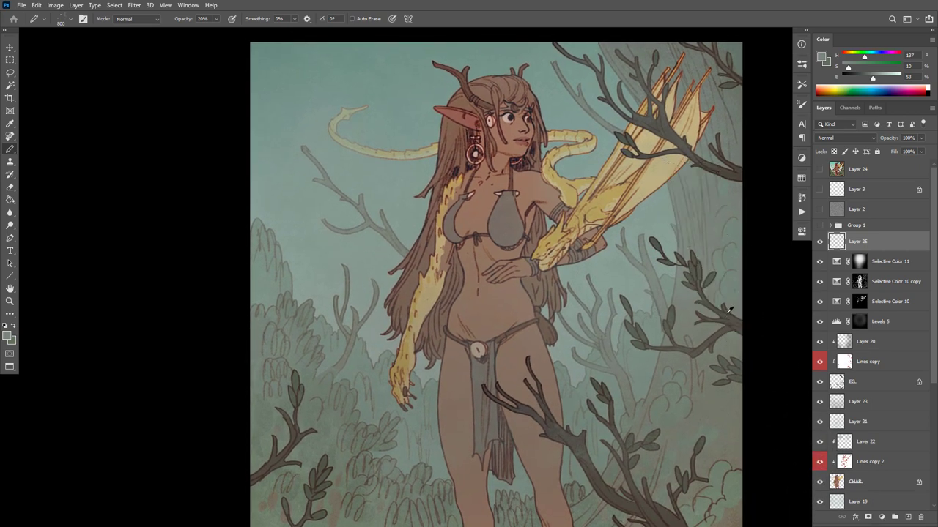
alt+click(707, 288)
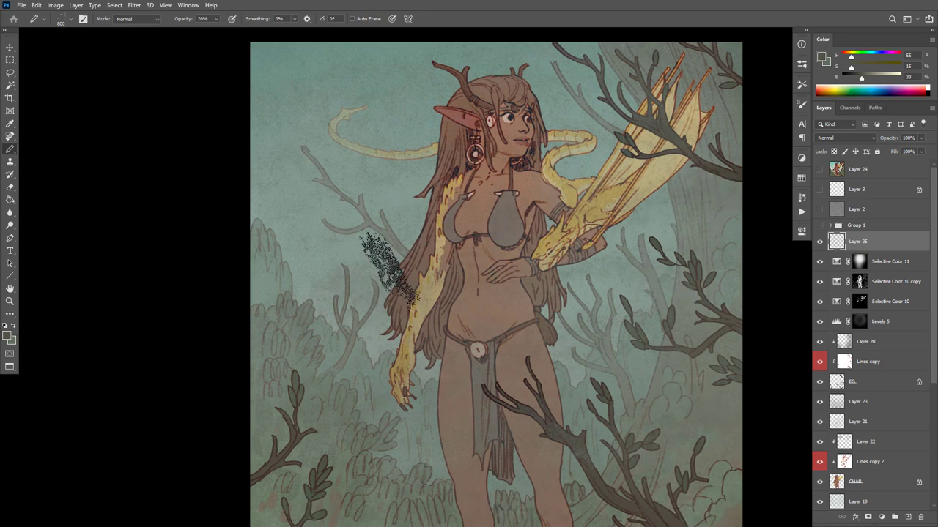
key(e)
scroll(558, 208, down, 4)
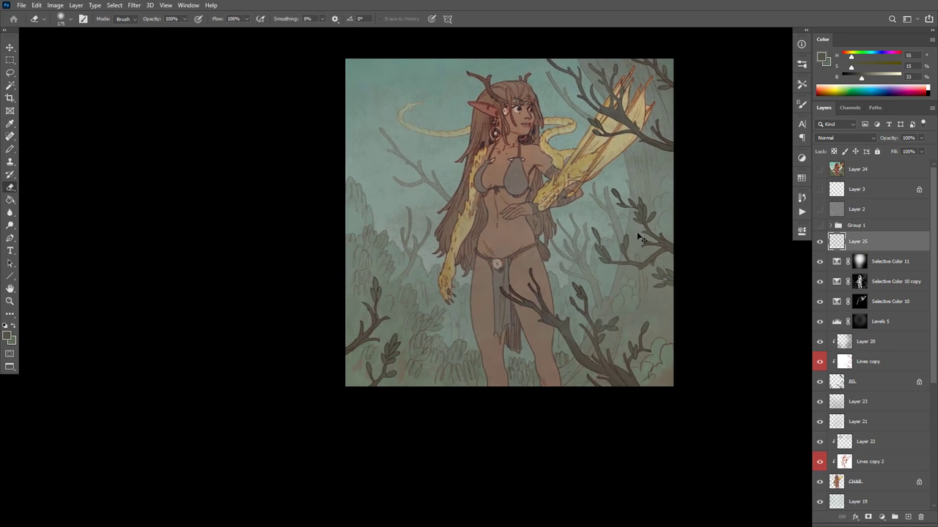
Sample the muted olive tone near the tree trunk and scatter it as grain over the scene, enlarging the Pencil to 1800
key(b)
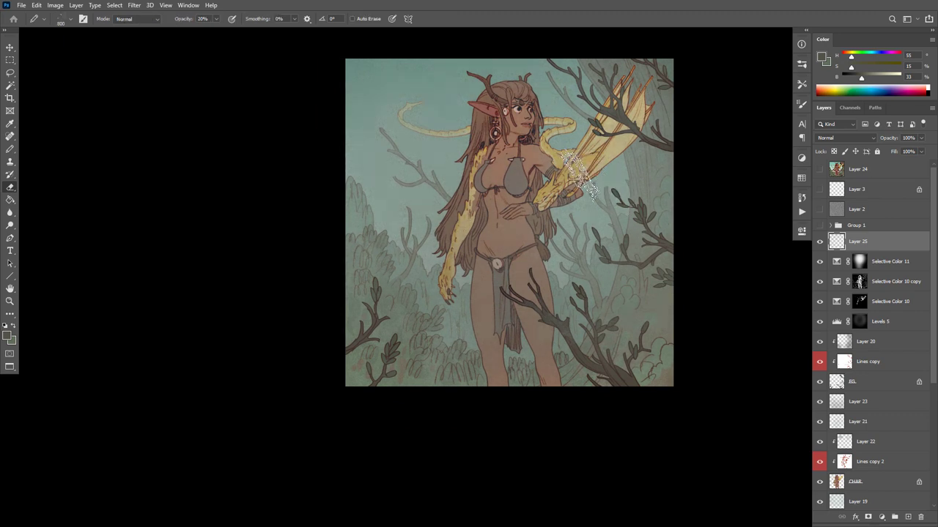
drag(530, 222, 537, 280)
key(ctrl+d)
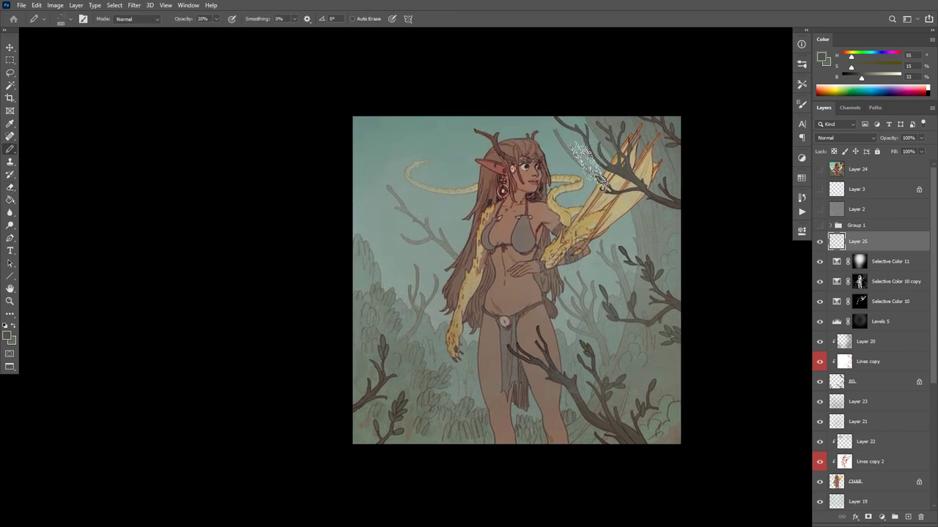
alt+click(671, 173)
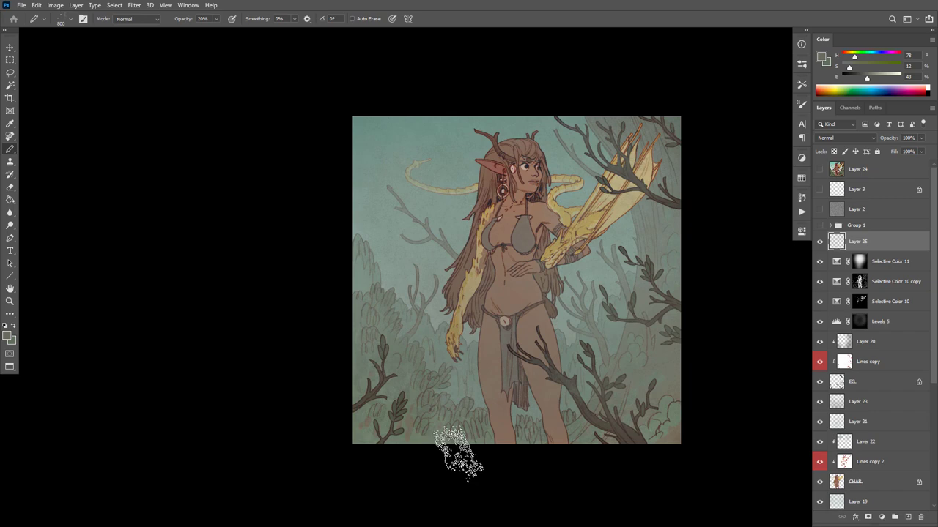
key(bracketright)
key(bracketright)
key(bracketright)
key(bracketright)
key(bracketright)
key(bracketright)
key(bracketright)
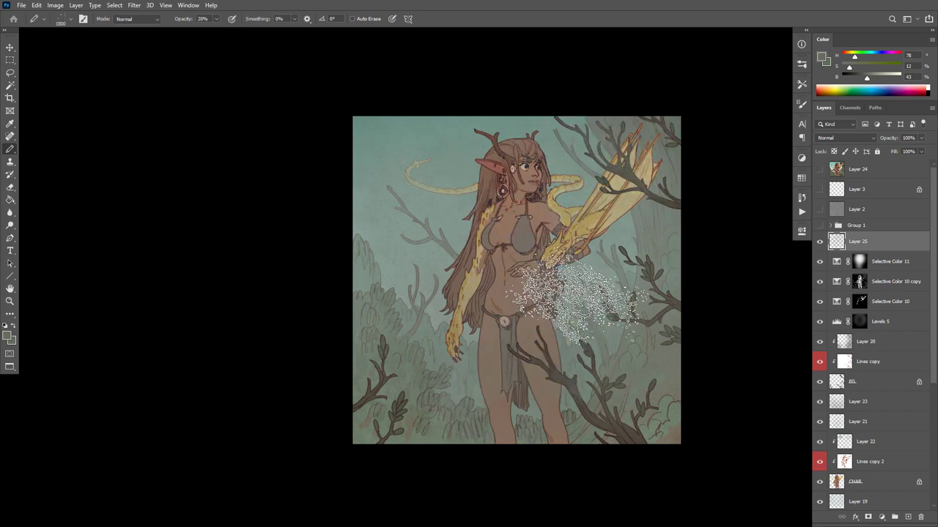
key(e)
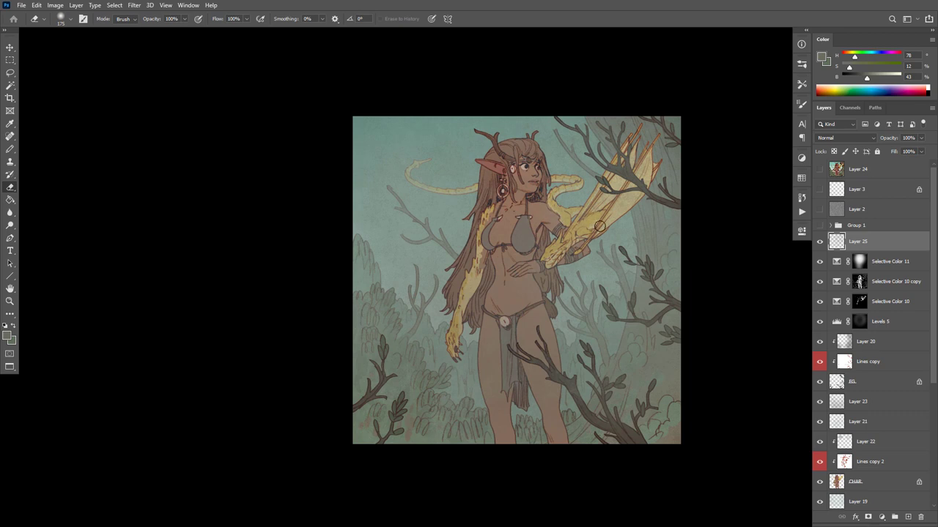
alt+click(589, 222)
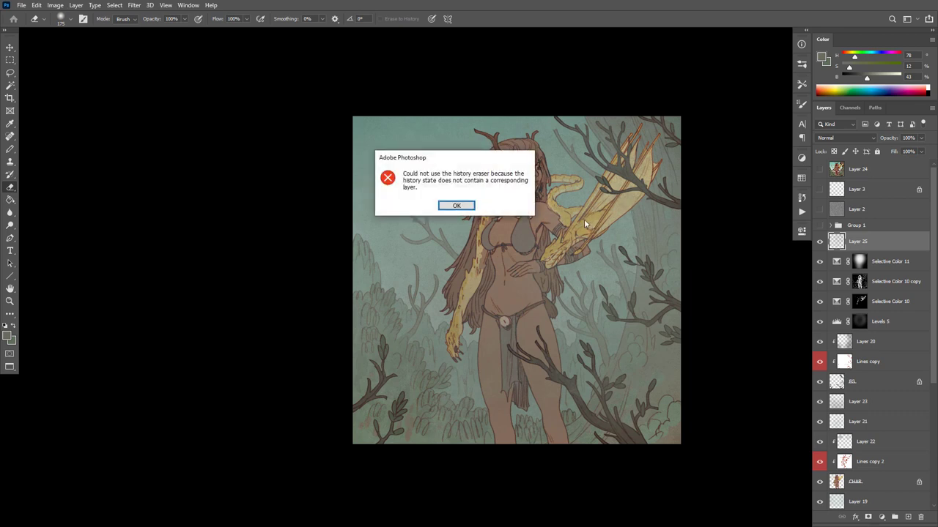
click(455, 205)
Sample the dragon's golden yellow and scatter it as Pencil texture over the illustration, ending with the Eraser selected
key(b)
alt+click(601, 194)
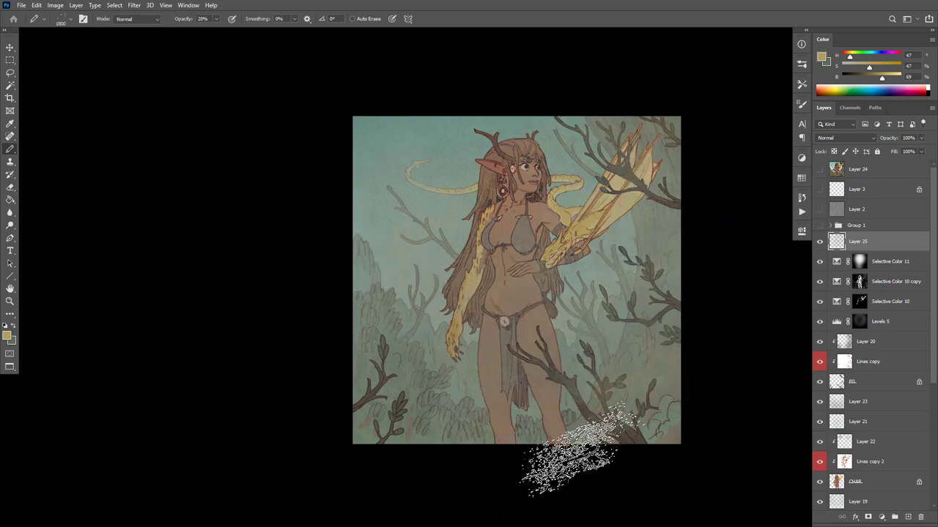
key(e)
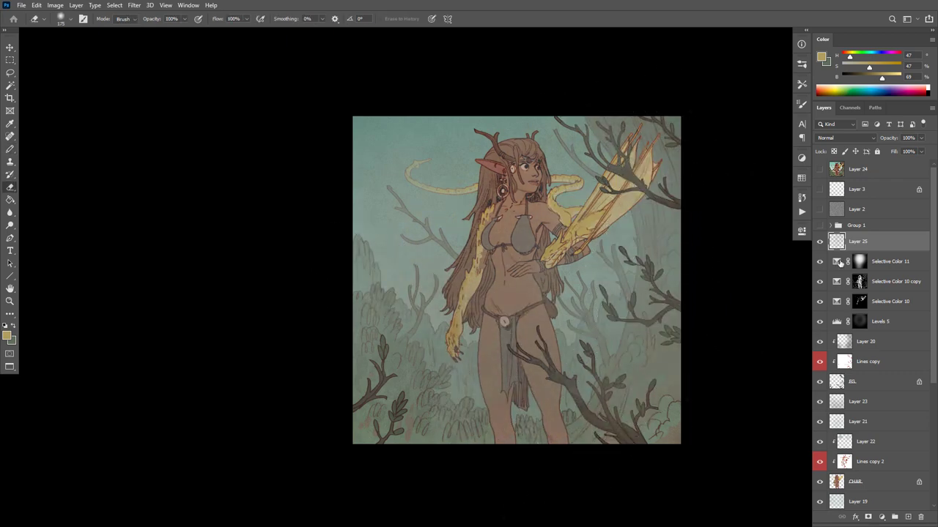
Lower the Pencil texture layer's opacity to 50%, comparing the artwork with that layer hidden and shown
drag(891, 139, 887, 141)
drag(540, 240, 815, 248)
click(818, 242)
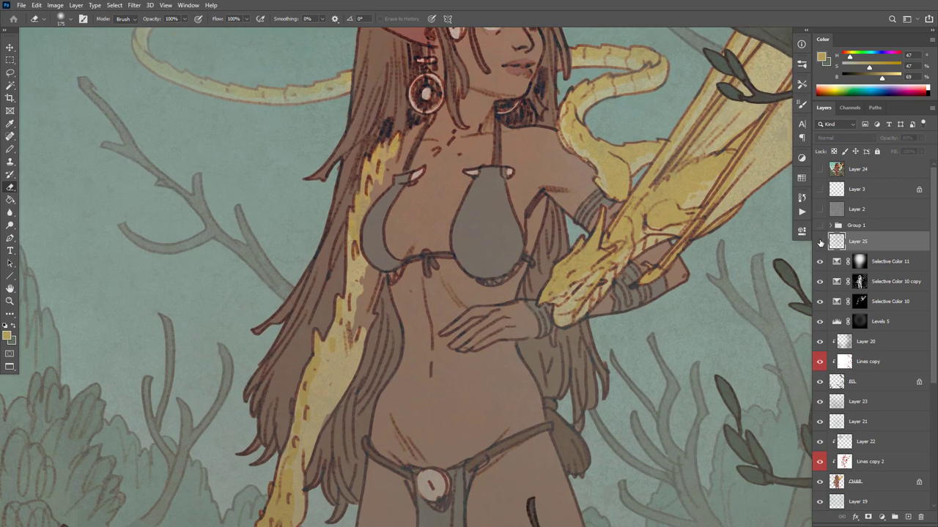
click(818, 241)
alt+click(642, 276)
alt+click(642, 276)
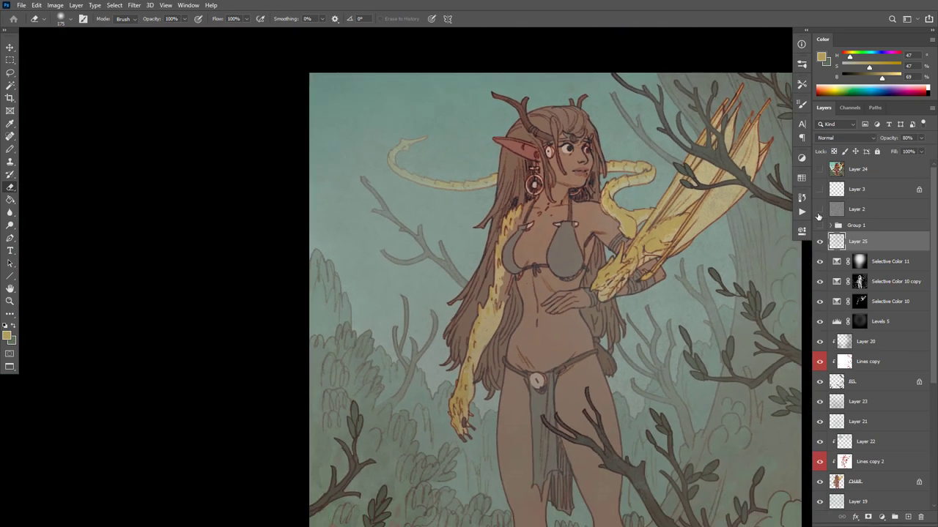
drag(891, 140, 884, 139)
drag(687, 364, 667, 346)
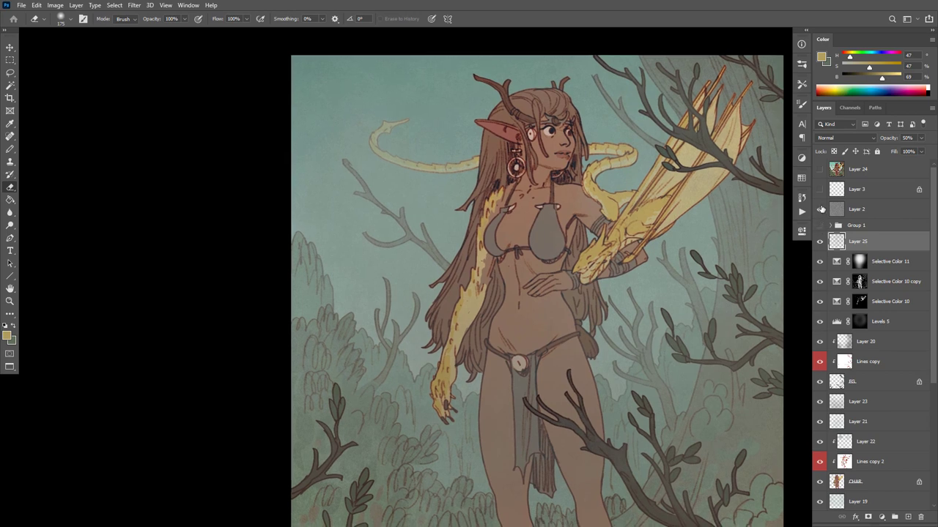
Make the grey grain layer and the signature layer above it visible, with the signature layer active and the Pencil ready
click(828, 192)
key(b)
drag(732, 402, 708, 305)
drag(739, 365, 728, 398)
click(819, 190)
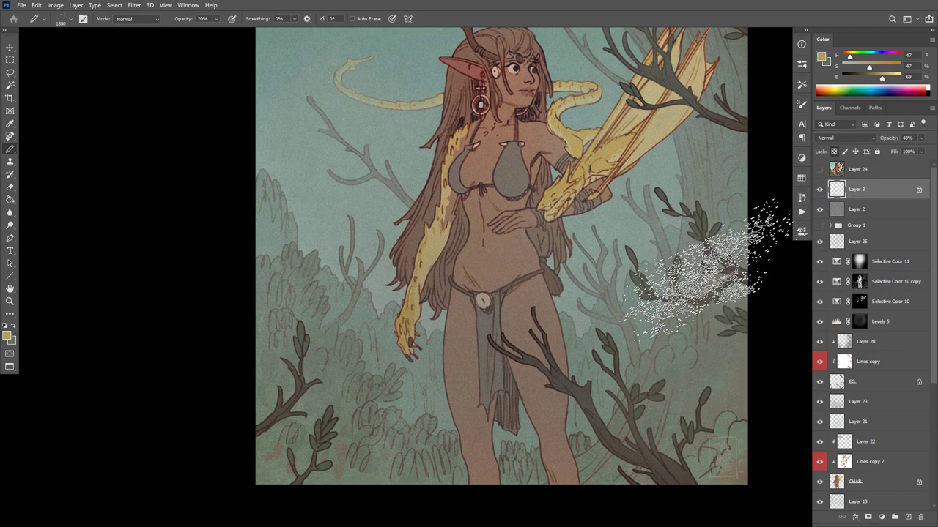
Recolour the signature in ochre sampled from the dragon at 100% layer opacity, and strengthen it by merging in a duplicate
alt+click(613, 150)
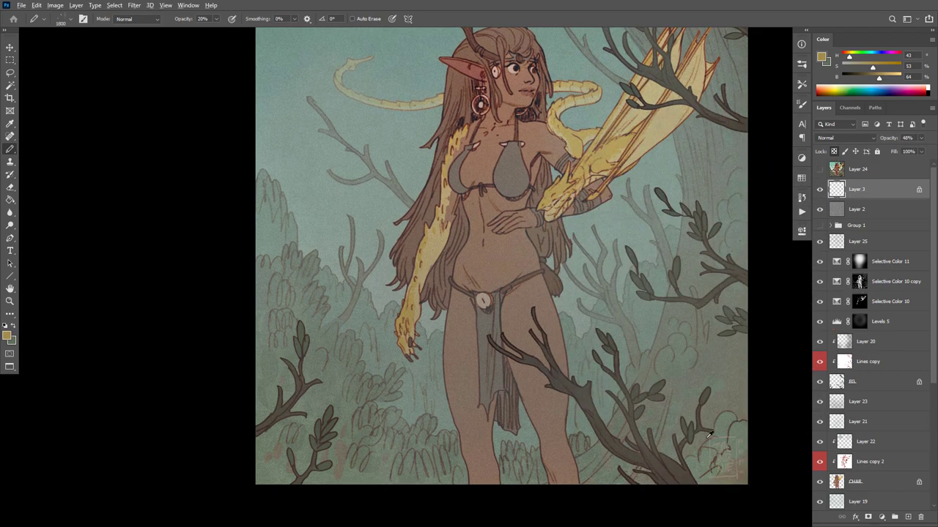
drag(887, 142, 933, 139)
key(ctrl+j)
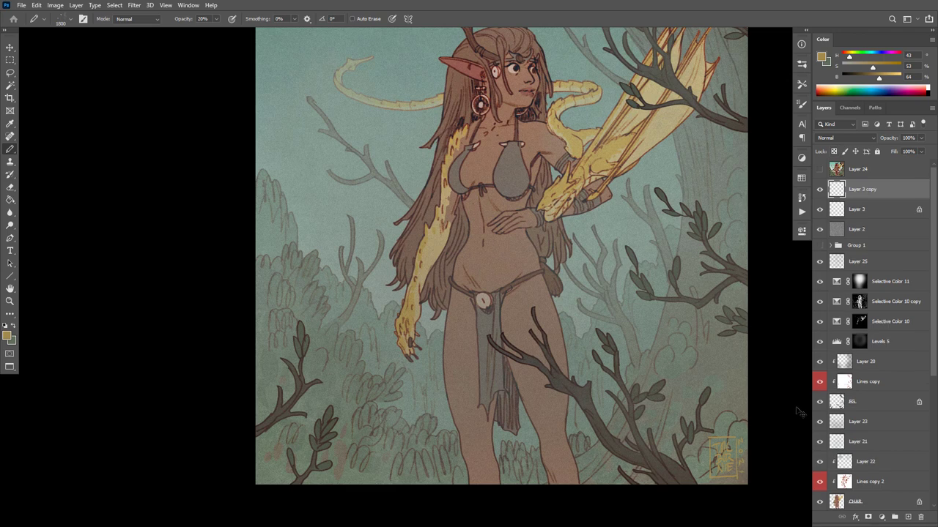
key(ctrl+e)
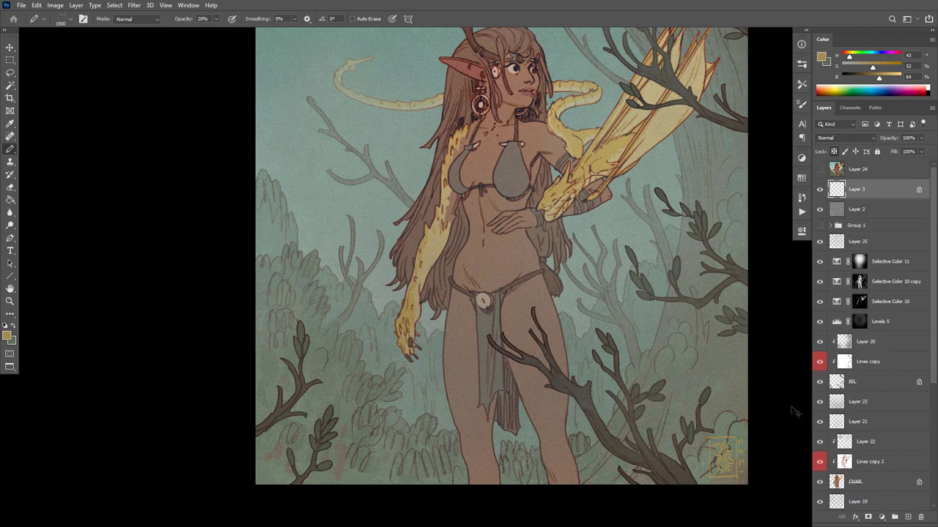
Brighten the signature with a Hue/Saturation lightness of +17
key(ctrl+u)
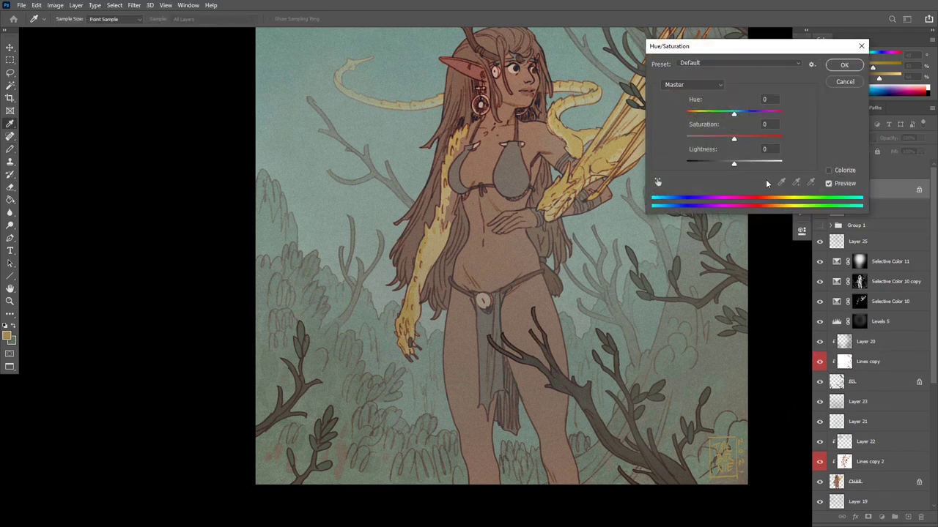
mouse_move(734, 166)
mouse_down()
mouse_move(722, 163)
mouse_move(739, 163)
mouse_up()
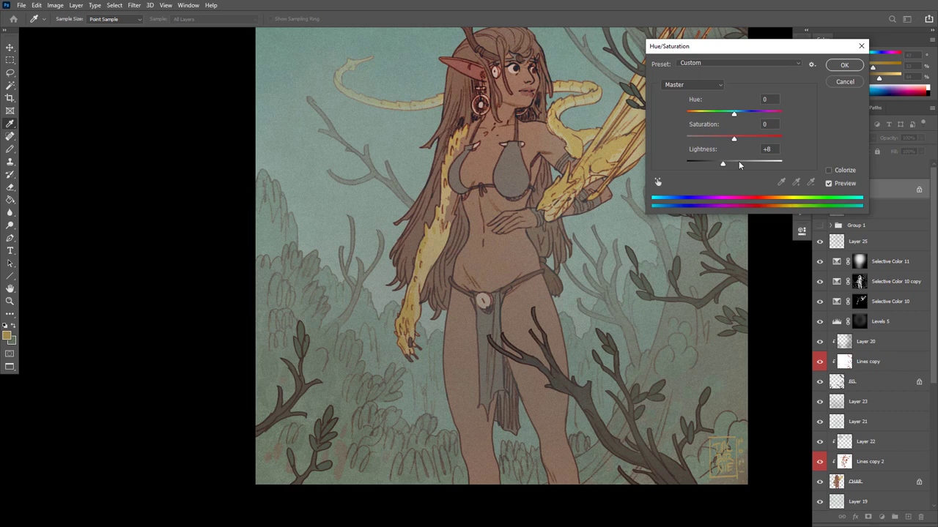
click(747, 164)
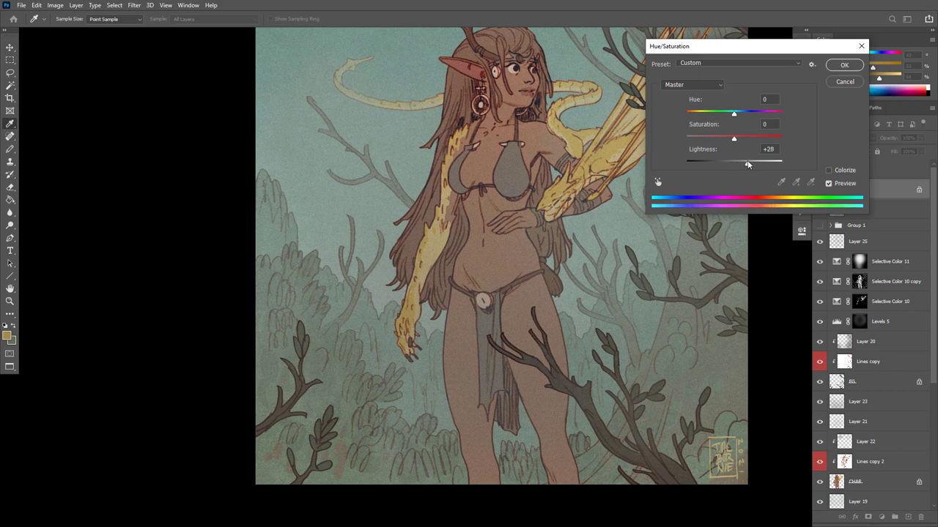
drag(744, 164, 743, 164)
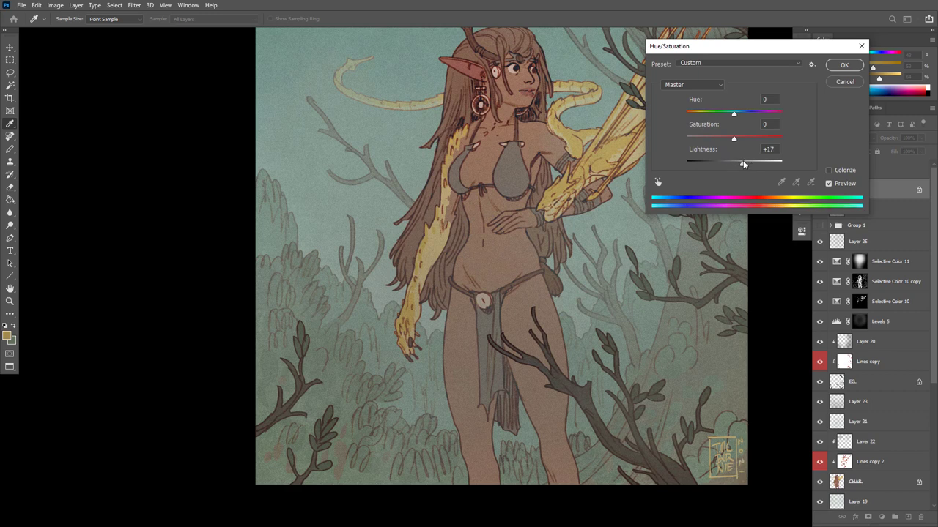
click(844, 65)
Sample a lighter tan from the signature and mute the lettering with a Hue/Saturation saturation of -51
mouse_move(872, 68)
mouse_down()
mouse_move(860, 67)
mouse_move(882, 77)
mouse_up()
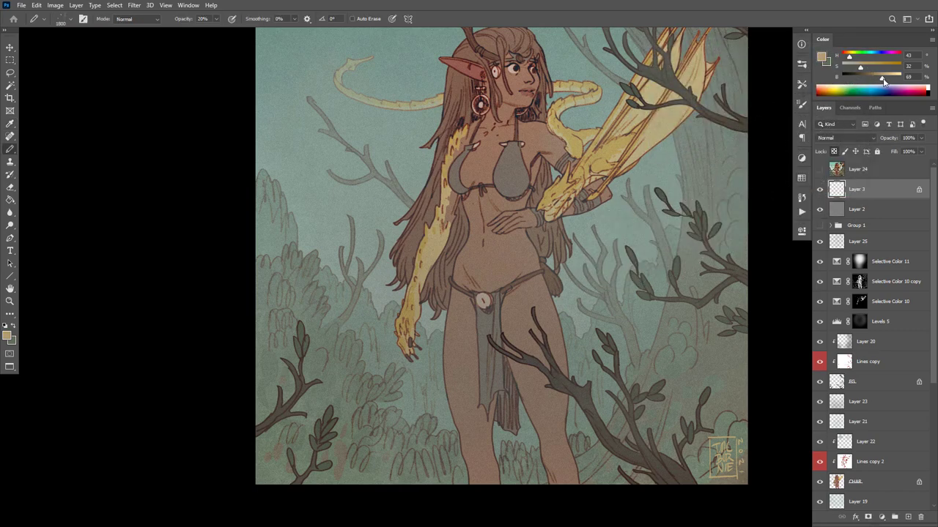
alt+click(735, 453)
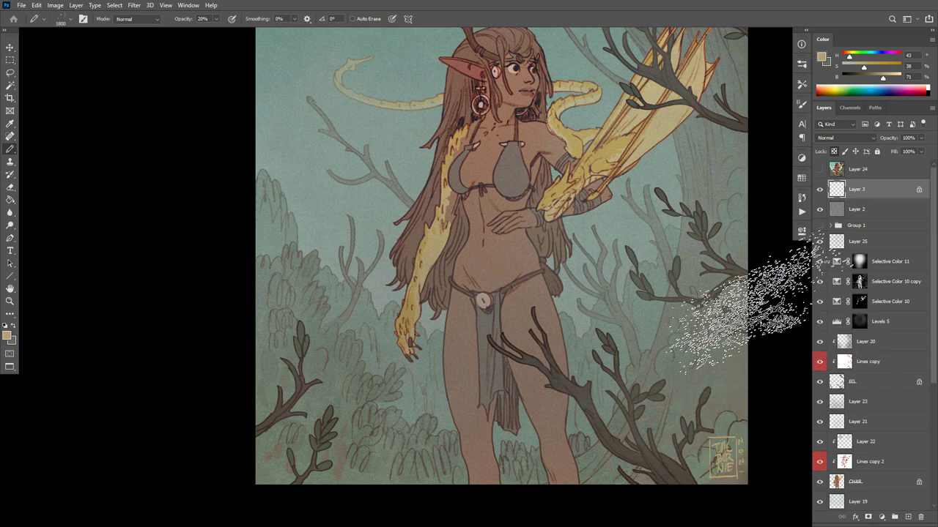
key(ctrl+u)
drag(733, 139, 709, 141)
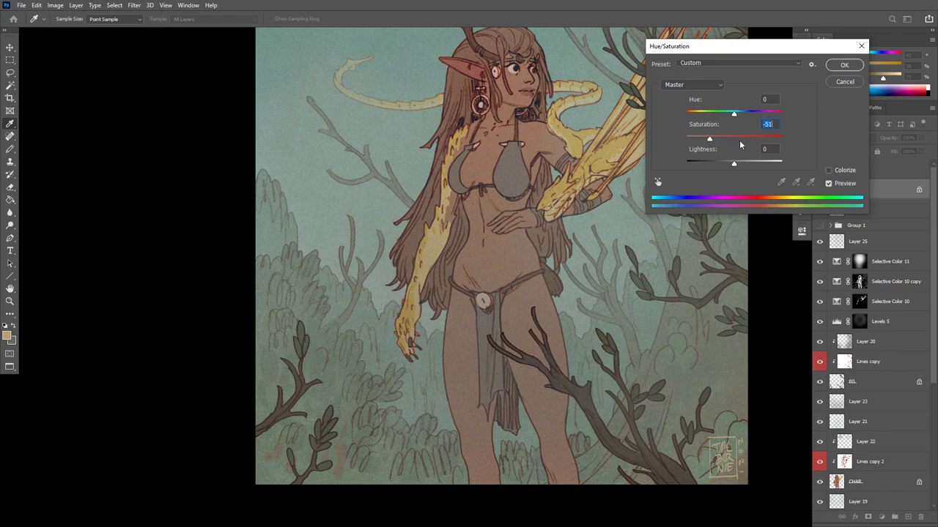
click(844, 66)
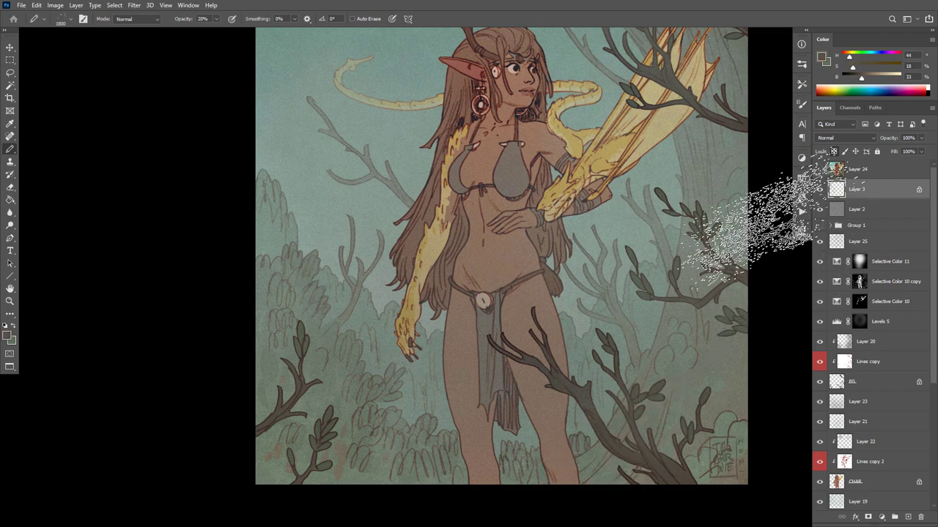
Recolour the signature in dark grey-brown (H 44, S 18, B 33), finish it with Hue/Saturation and check it at reduced size
key(ctrl+u)
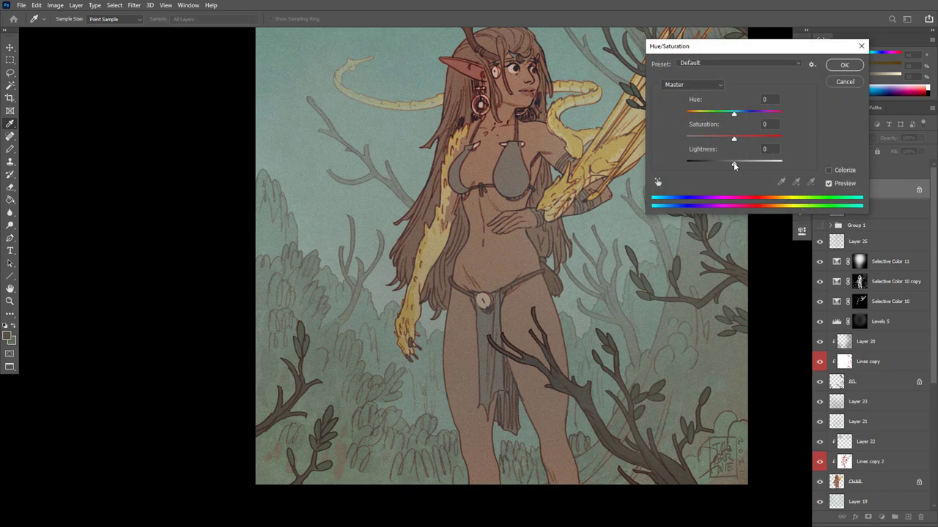
click(844, 64)
scroll(615, 315, down, 6)
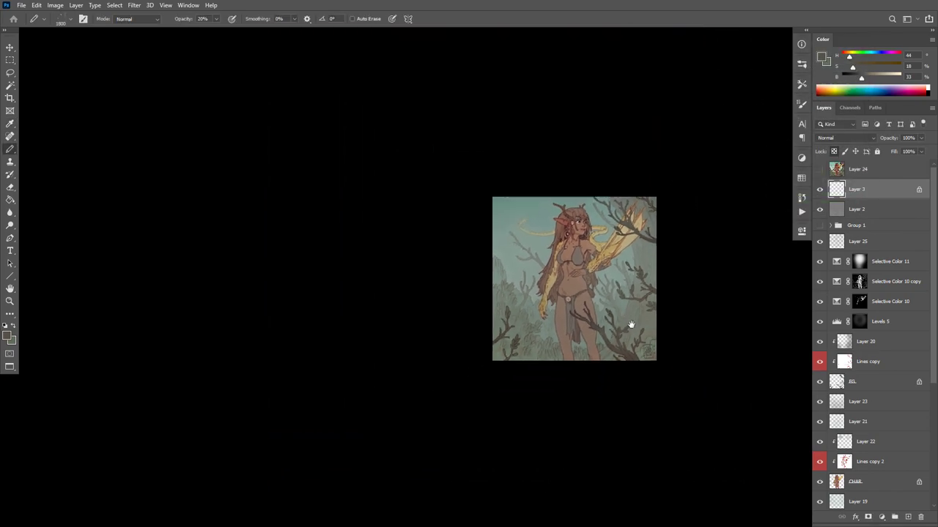
scroll(606, 272, up, 6)
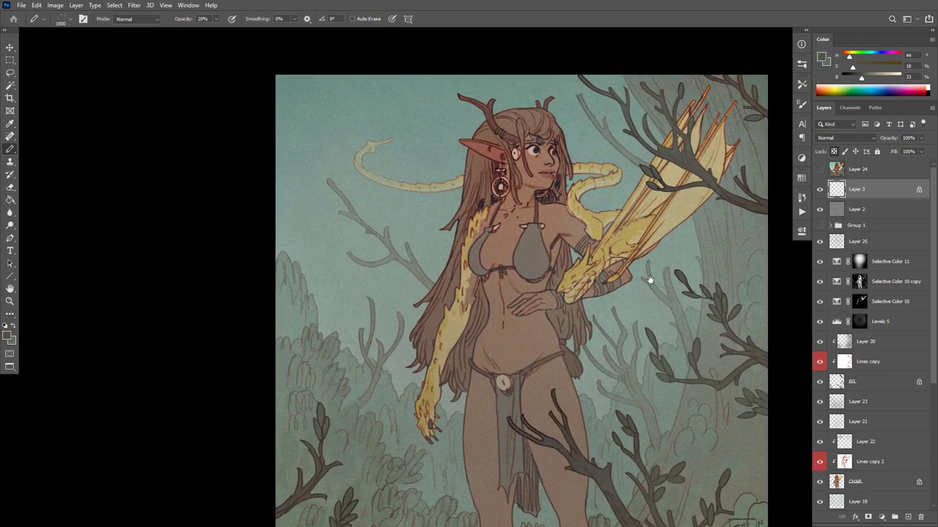
Create a new empty layer directly above the Pencil texture layer and review the whole illustration
click(862, 246)
key(ctrl+shift+alt+n)
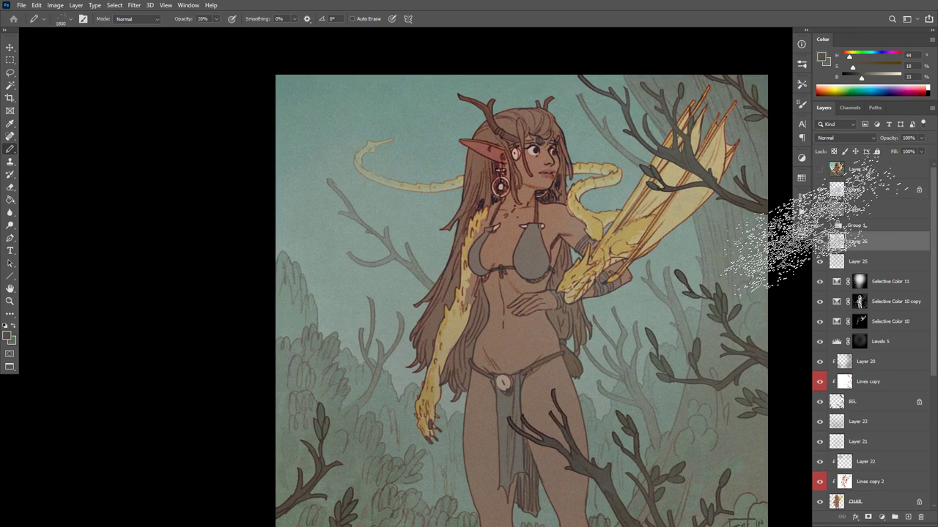
drag(679, 279, 647, 301)
alt+click(648, 301)
drag(621, 359, 580, 348)
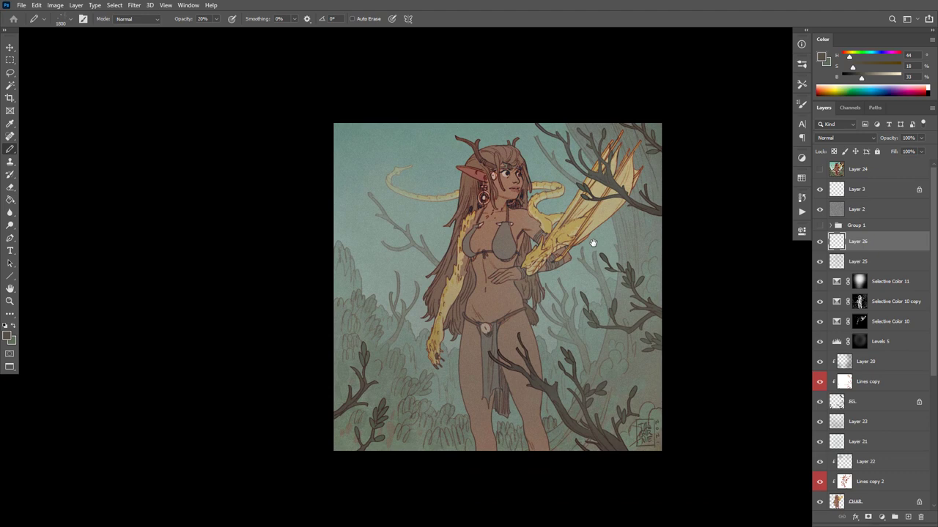
scroll(571, 280, up, 3)
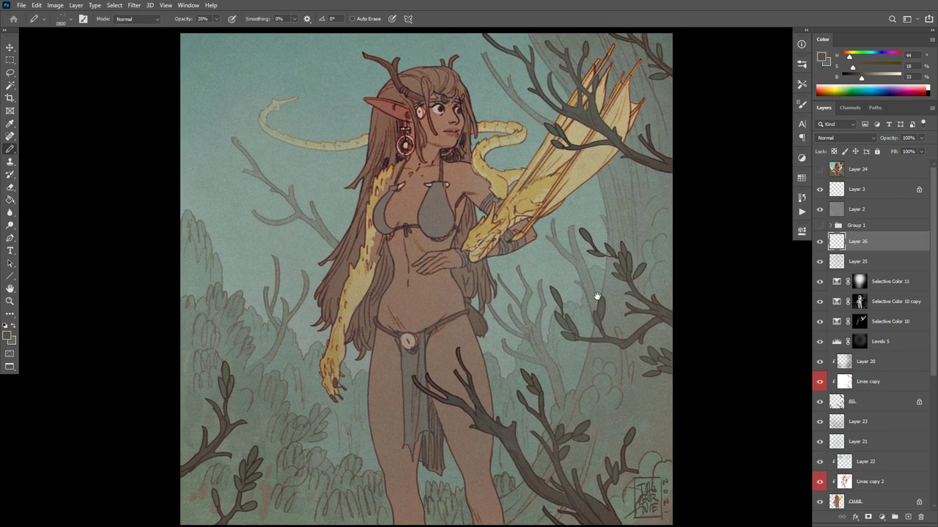
scroll(600, 306, up, 2)
scroll(591, 231, up, 1)
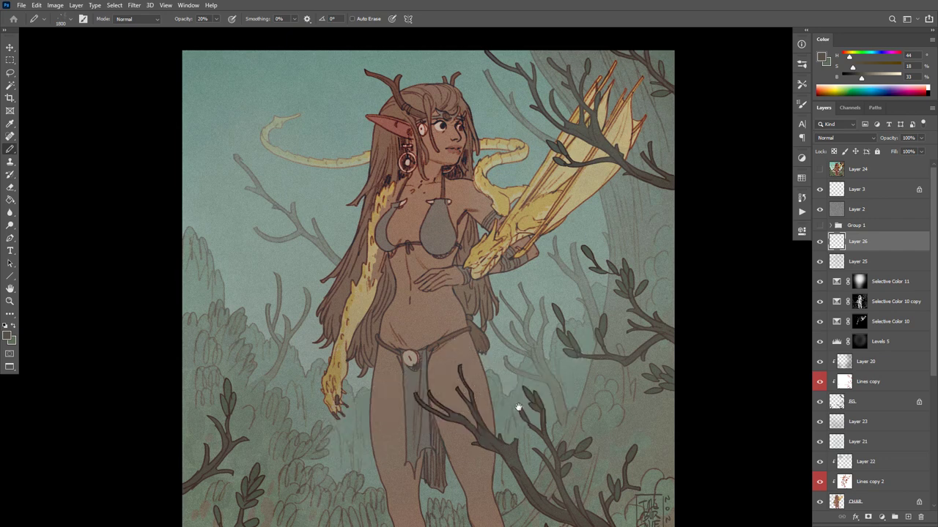
mouse_move(518, 408)
mouse_down()
mouse_move(512, 314)
mouse_move(508, 373)
mouse_move(498, 378)
mouse_up()
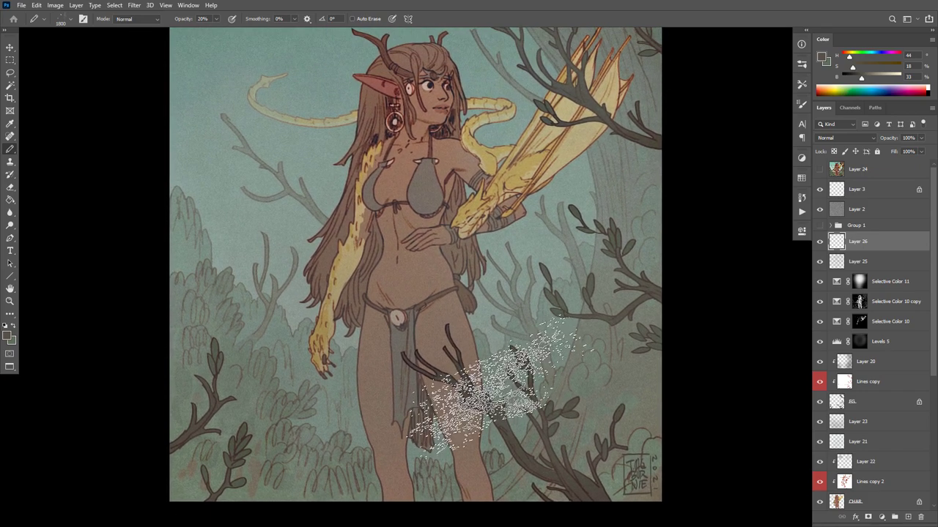